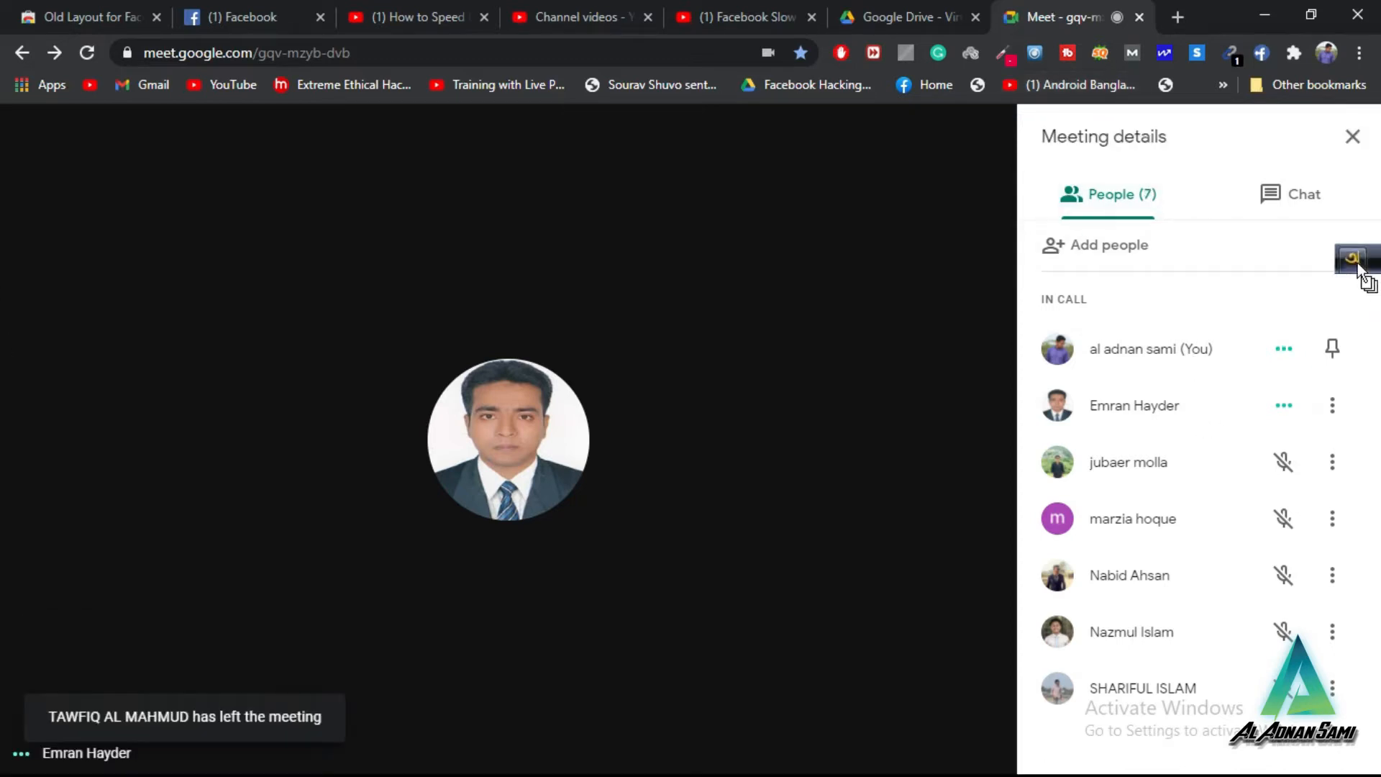
Step: Bring up the meeting's participant list and admit the person waiting to join the call
left_click(1353, 136)
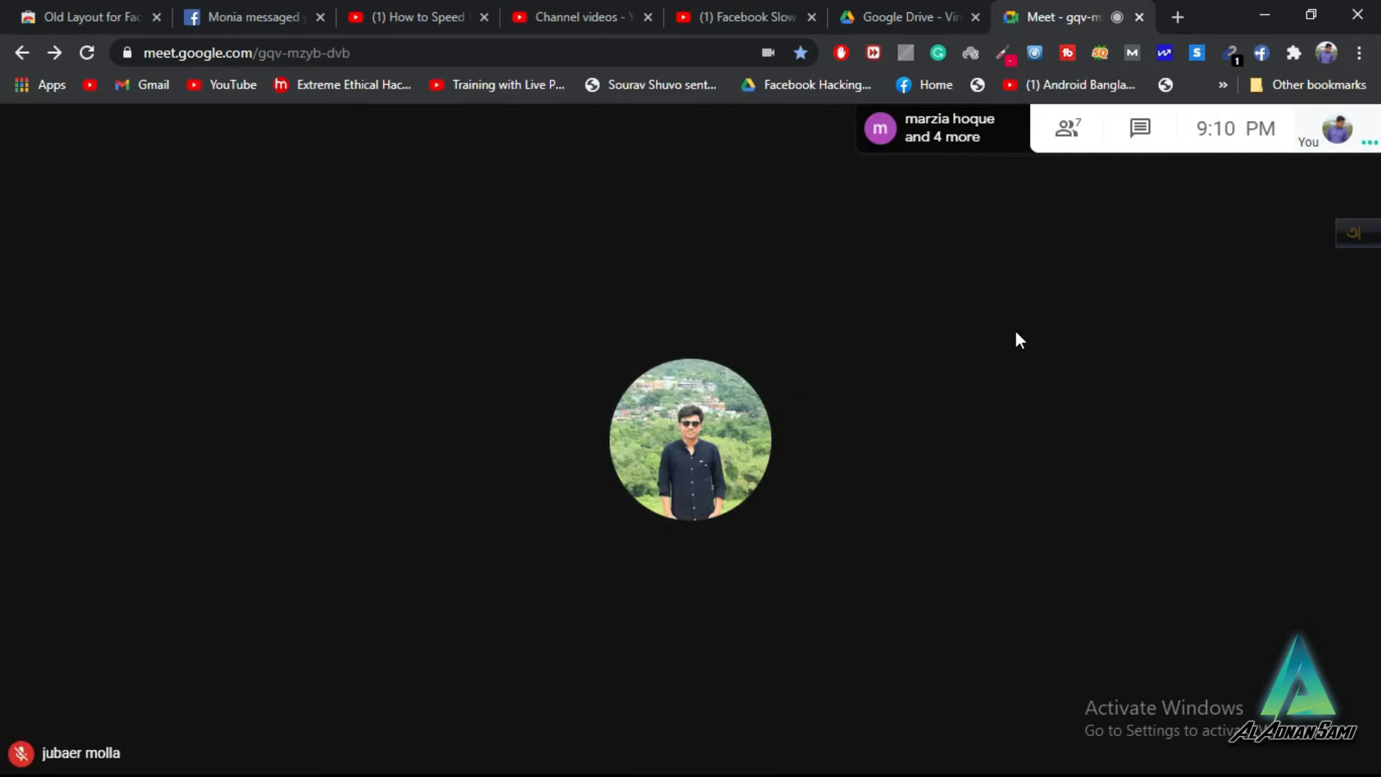
left_click(1074, 144)
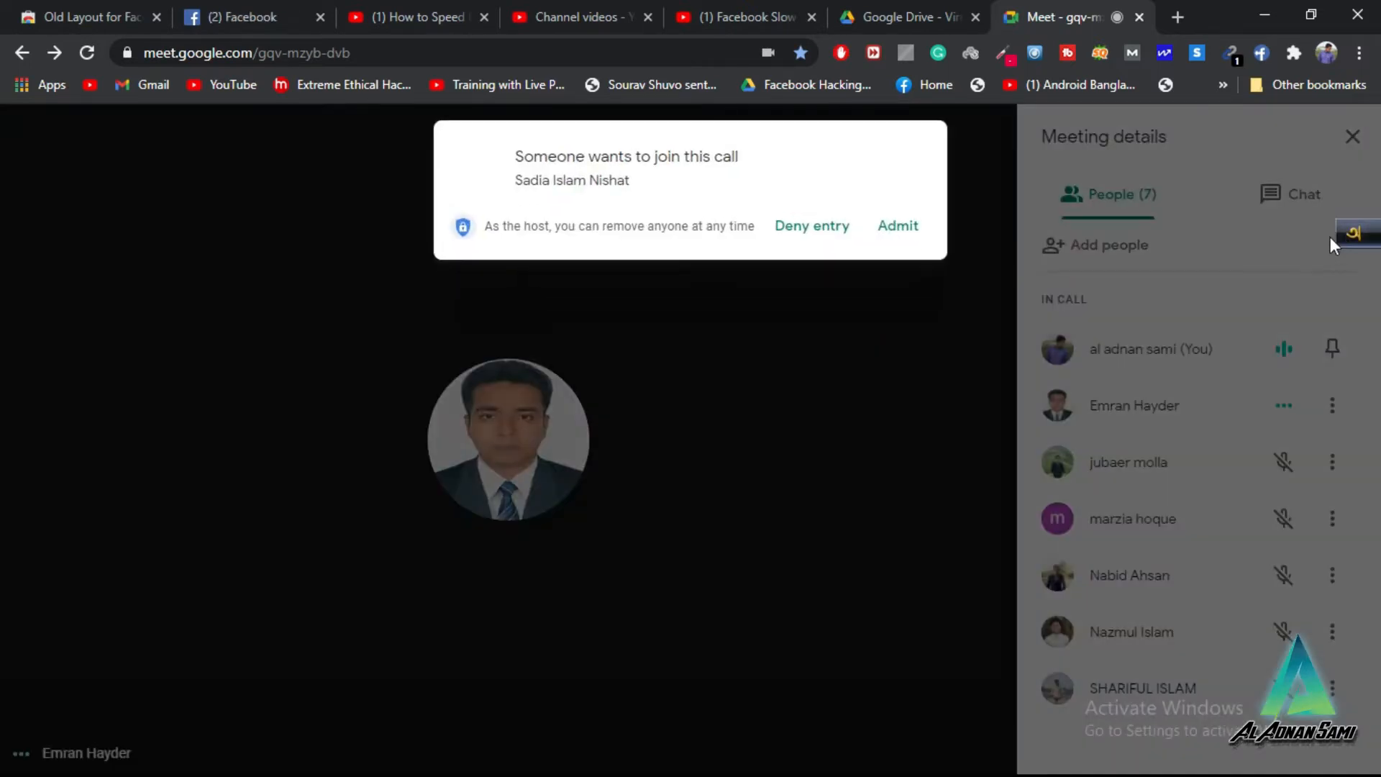
left_click(907, 229)
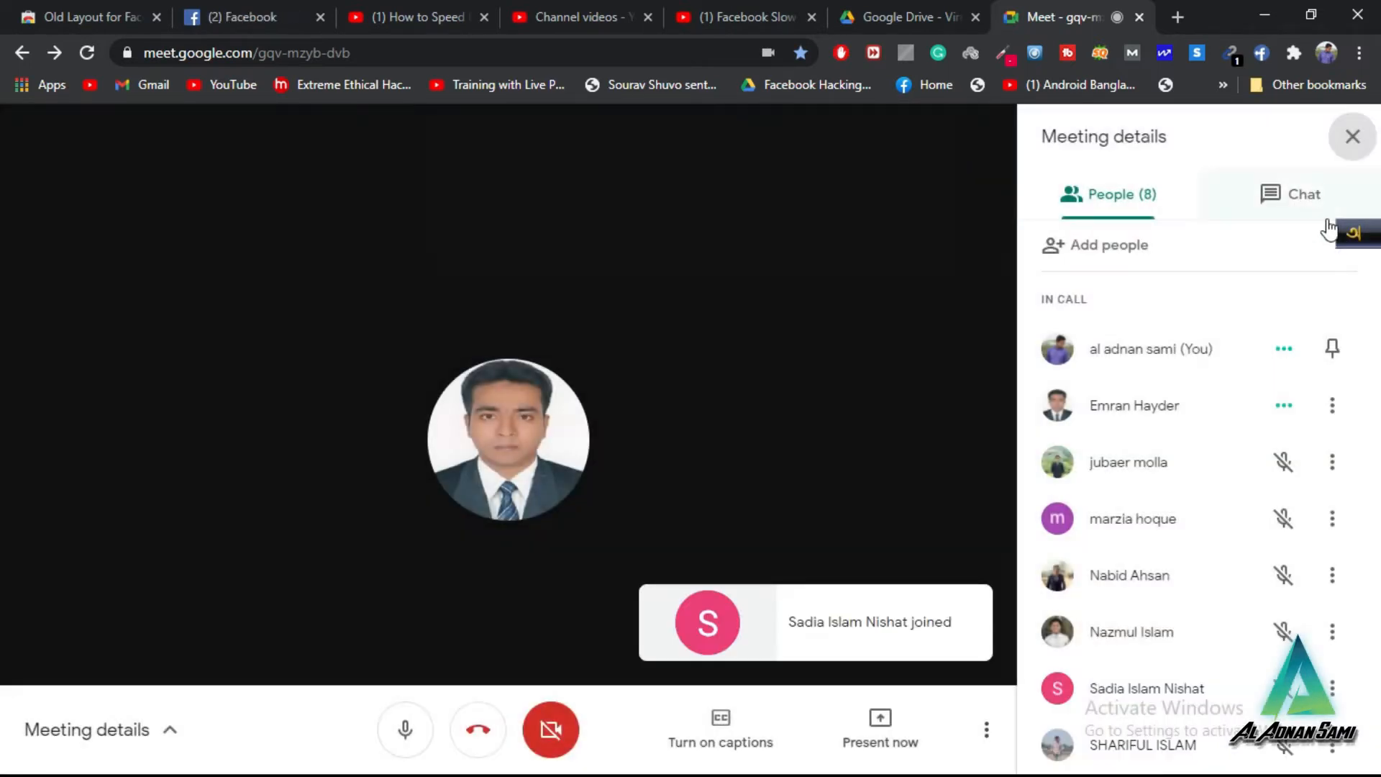
left_click_drag(1325, 222, 1271, 207)
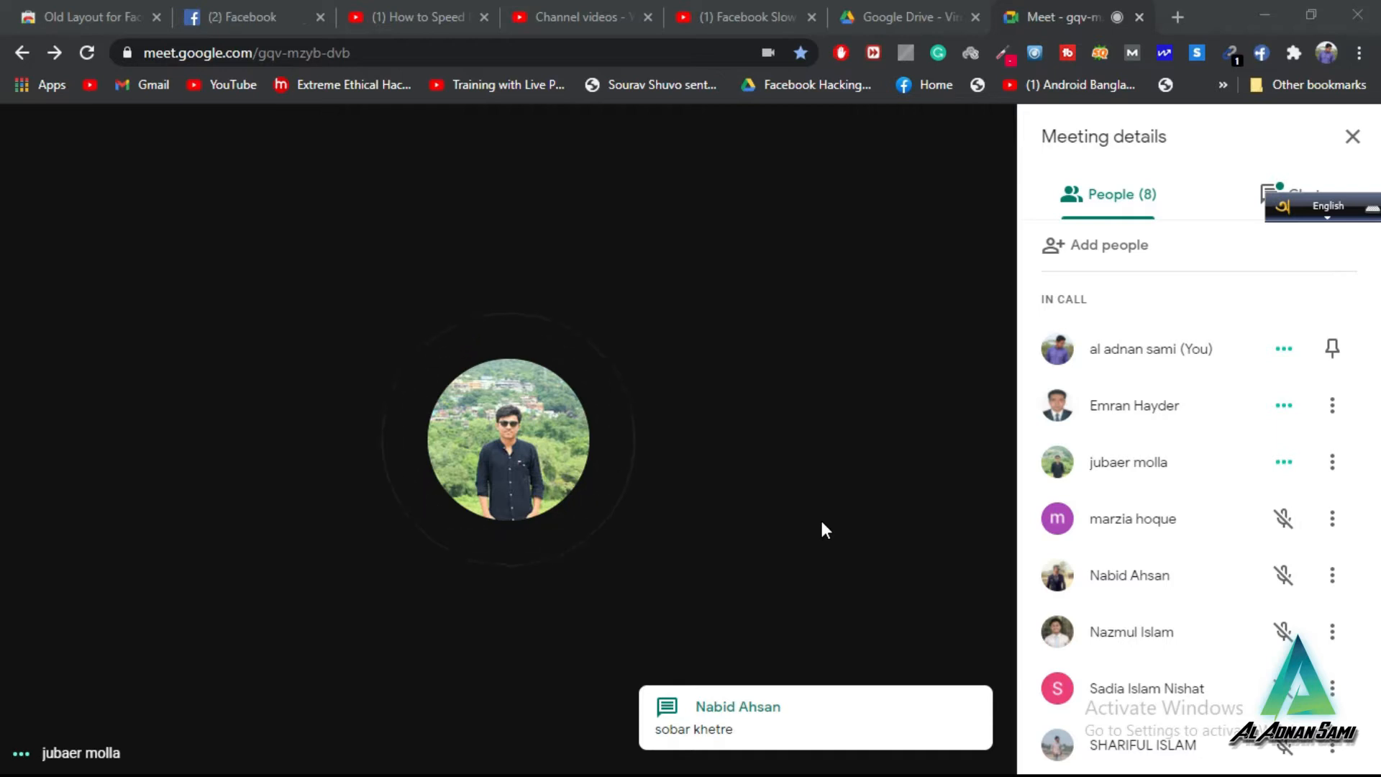
Step: Launch Adobe Illustrator and dismiss its warning about the Preferences folder permission
mouse_move(878, 546)
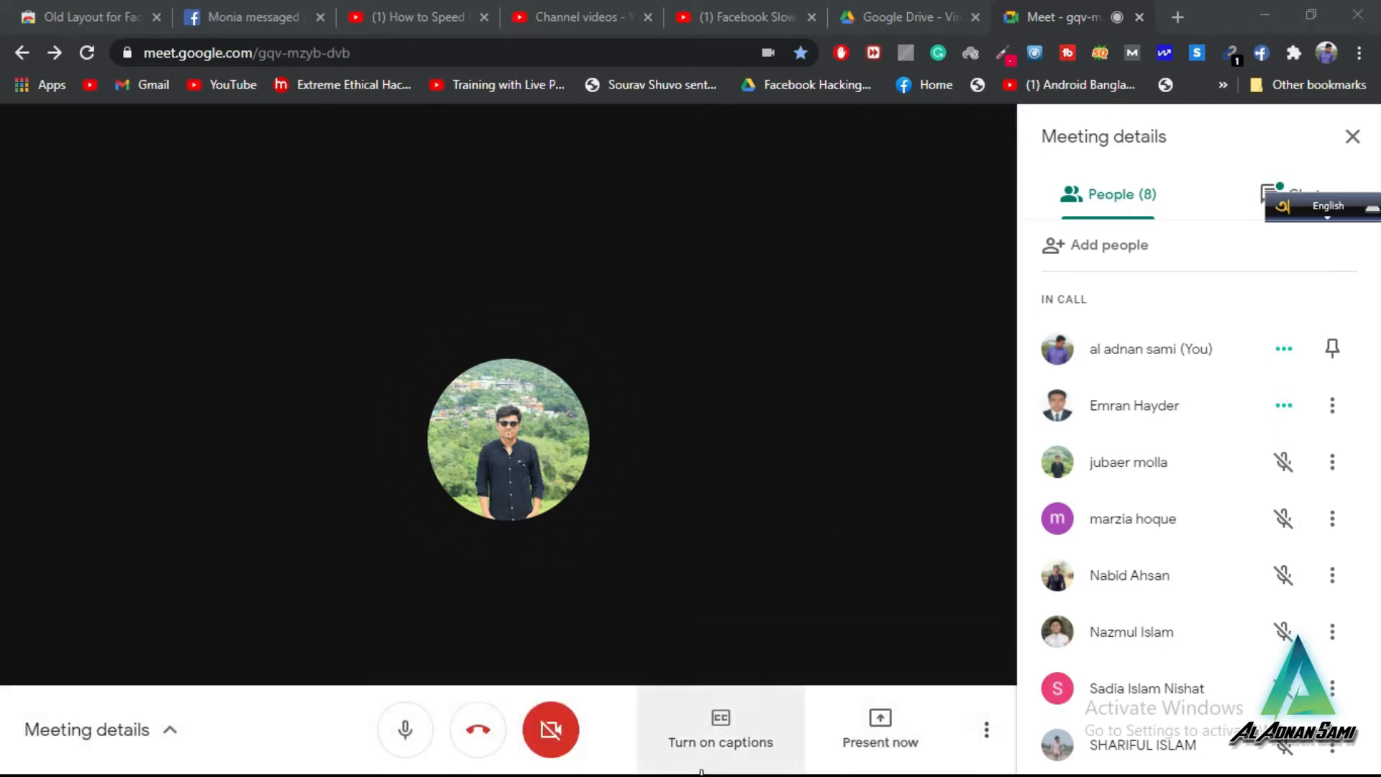
key("super")
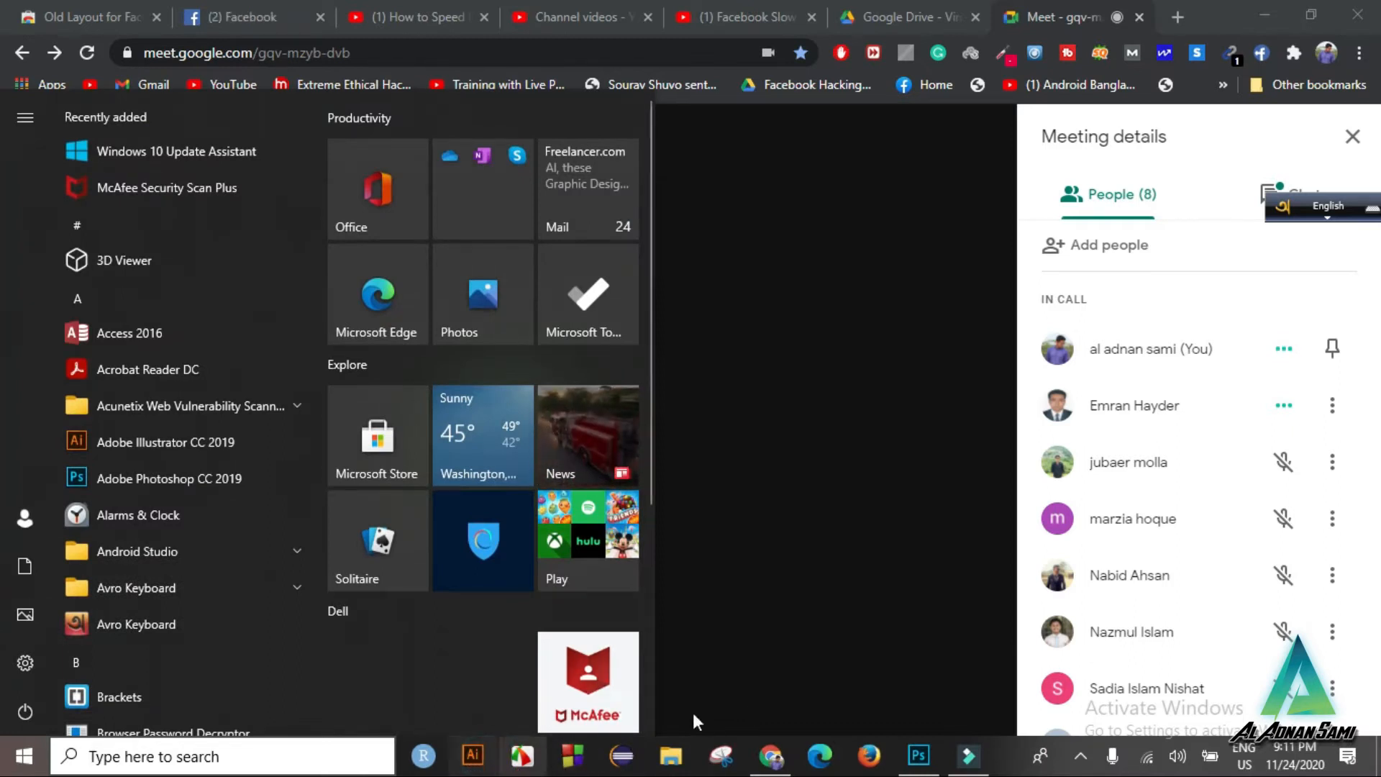
mouse_move(762, 712)
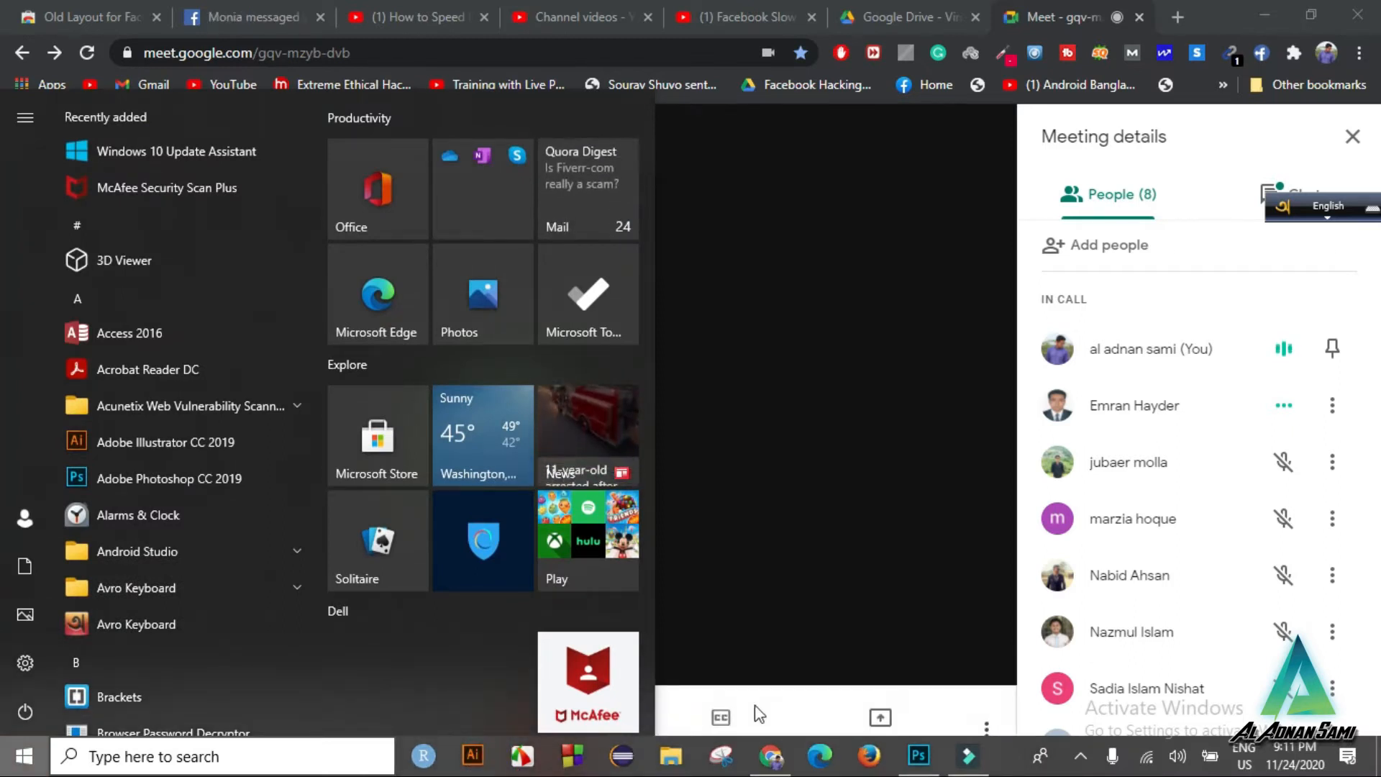
left_click(776, 598)
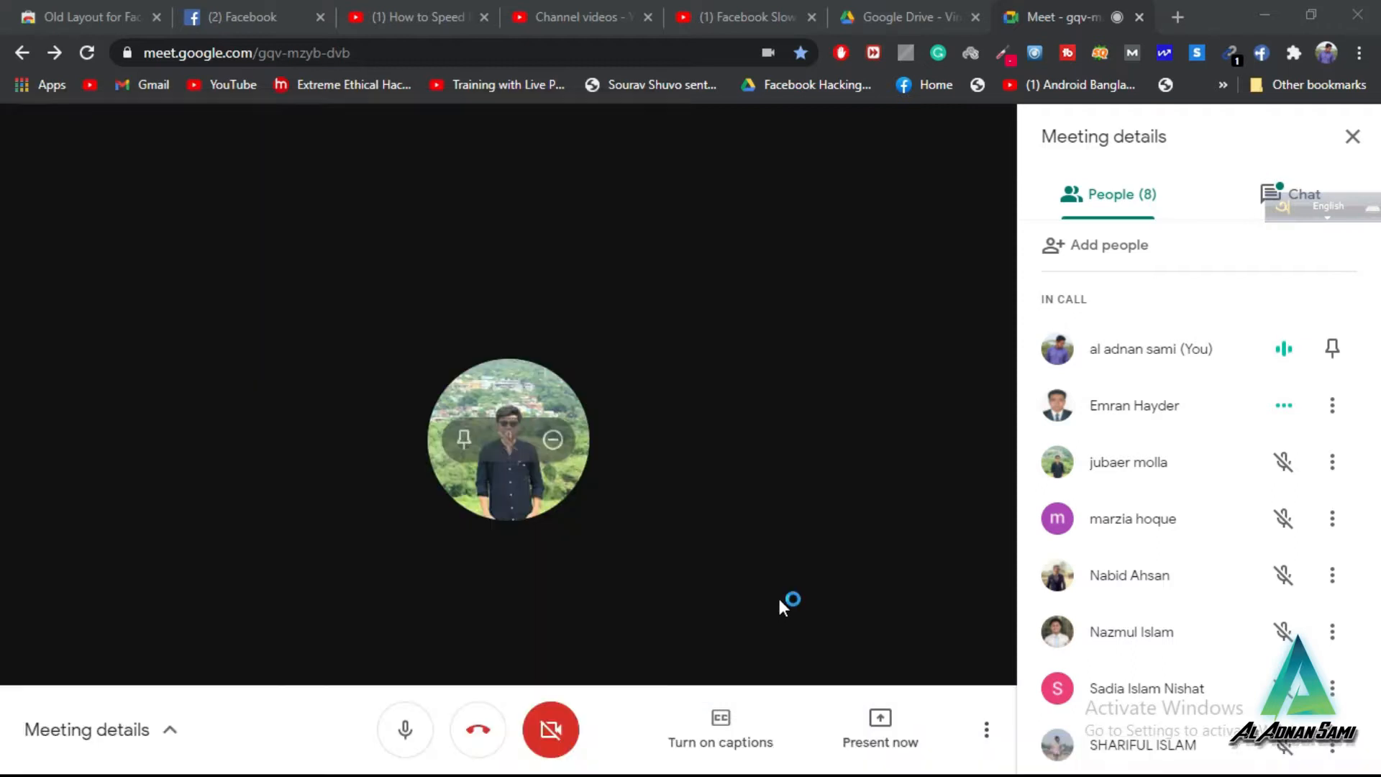
key("super")
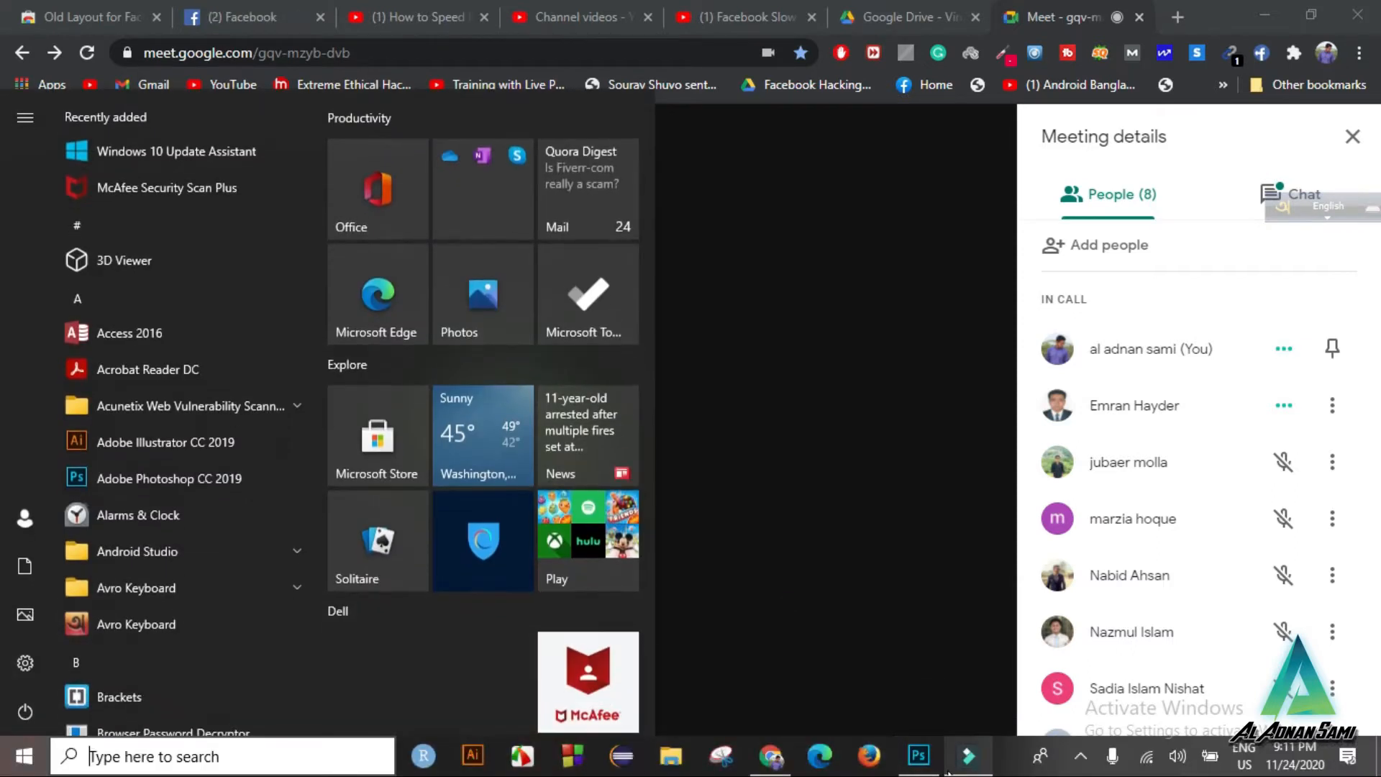
mouse_move(947, 770)
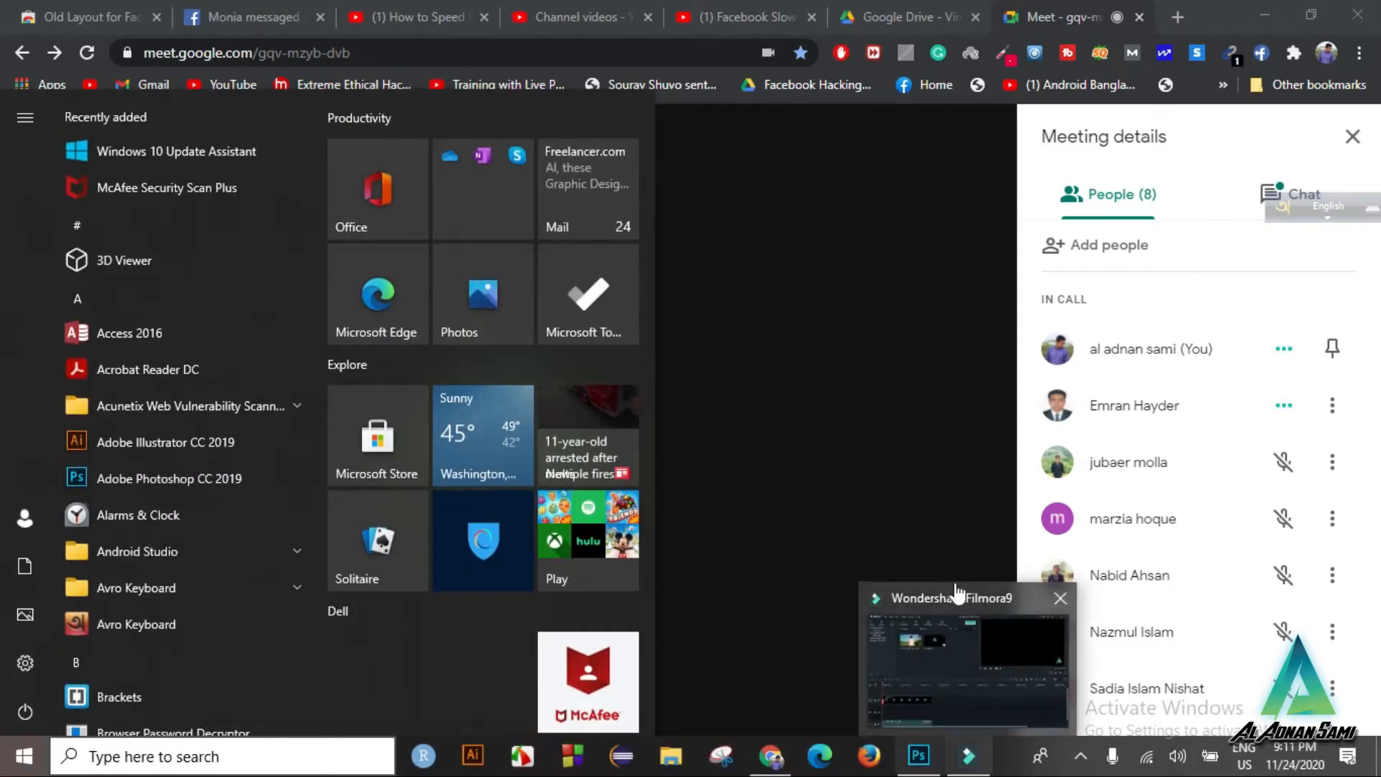
key("Escape")
left_click_drag(1275, 205, 1253, 283)
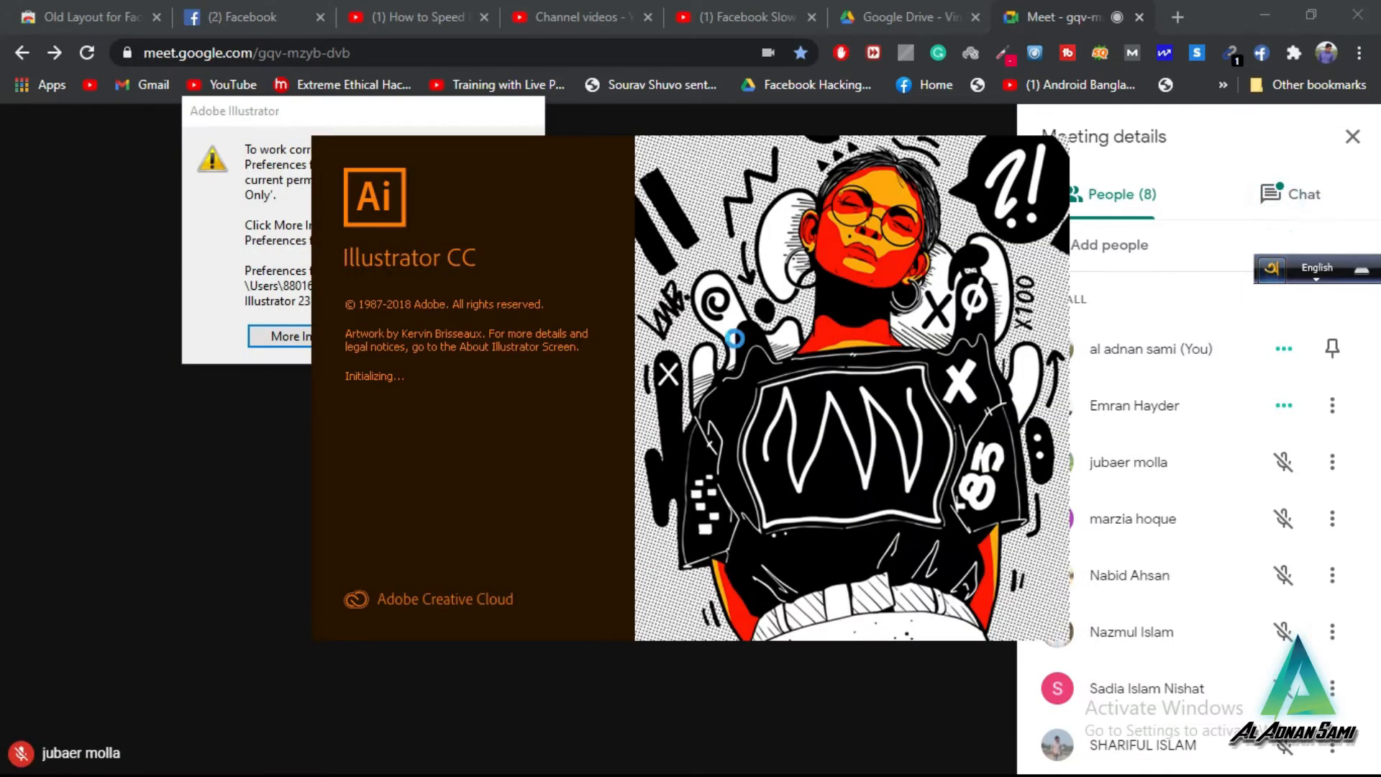
left_click(200, 278)
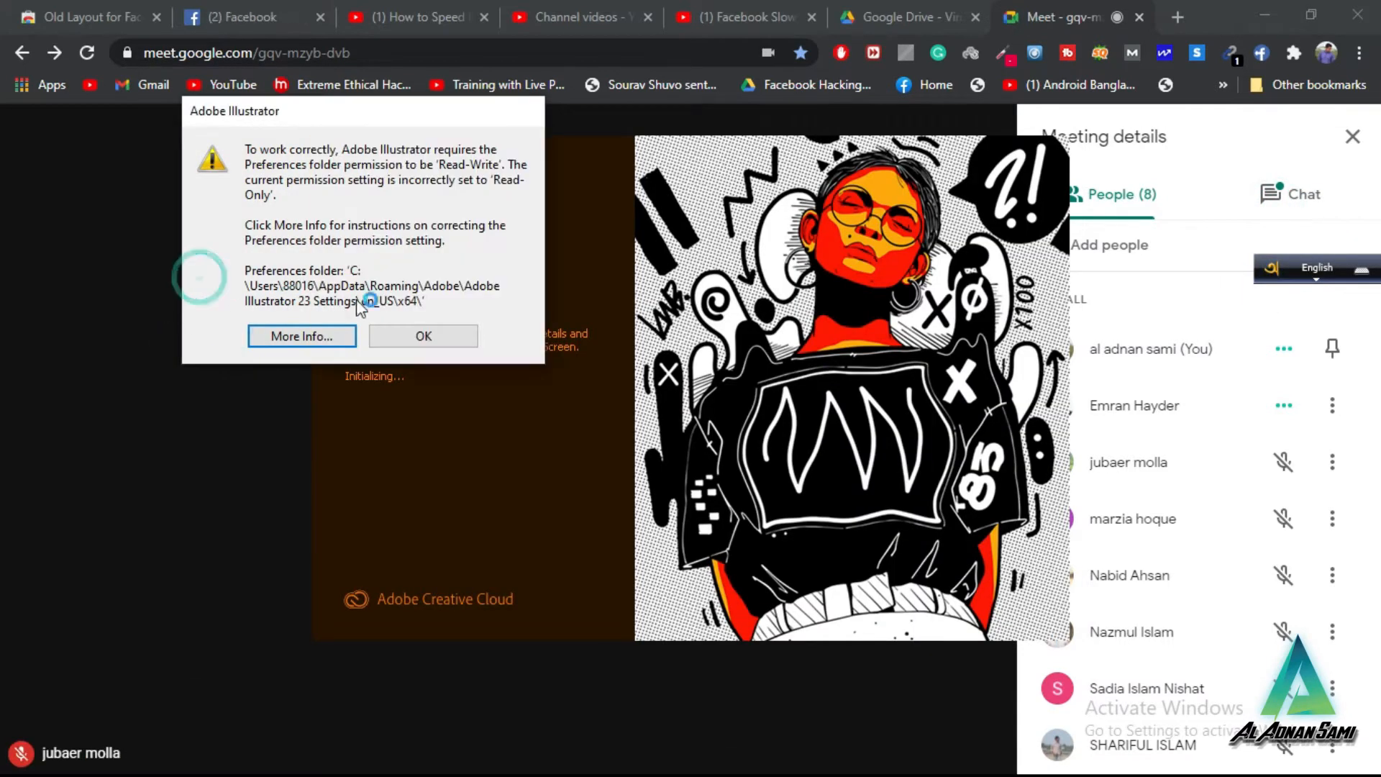
left_click(435, 337)
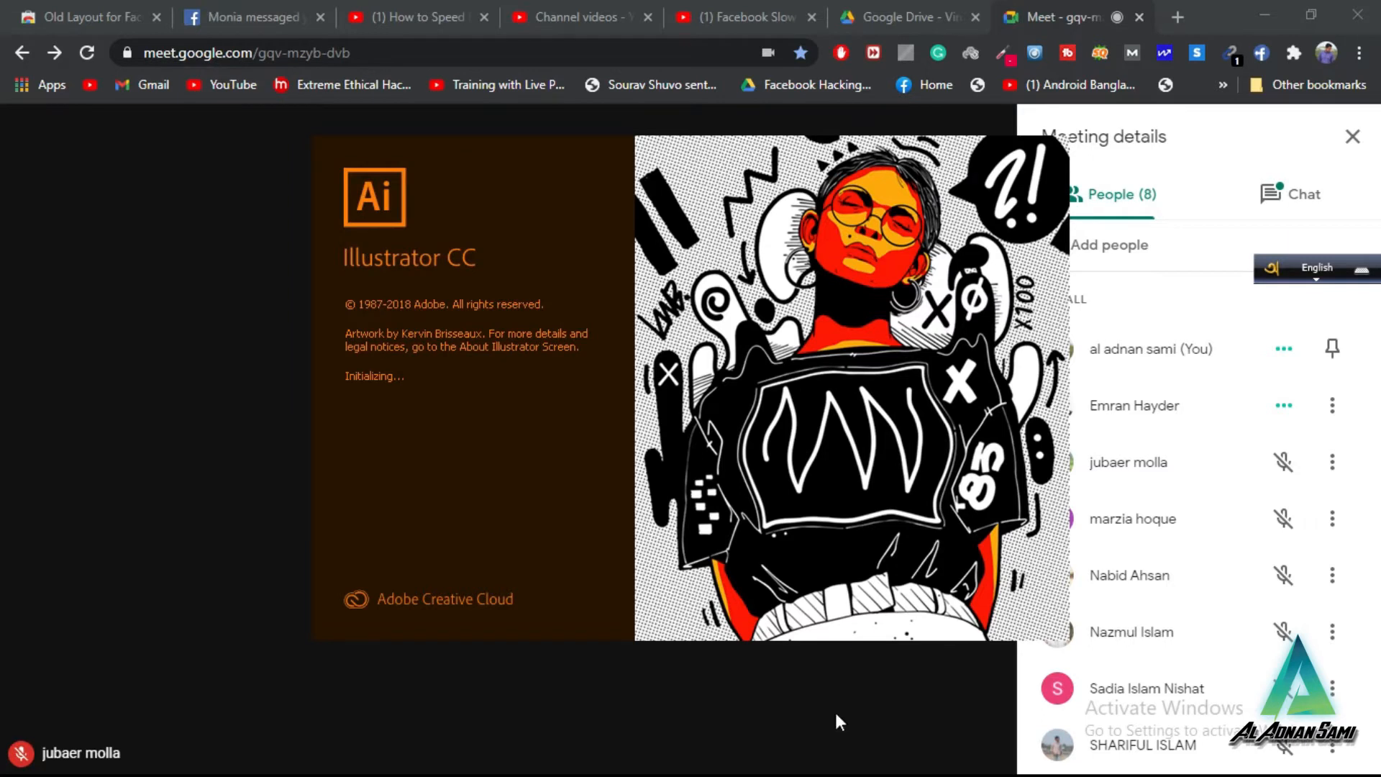
Step: Present the entire screen to everyone in the Google Meet call
left_click(876, 737)
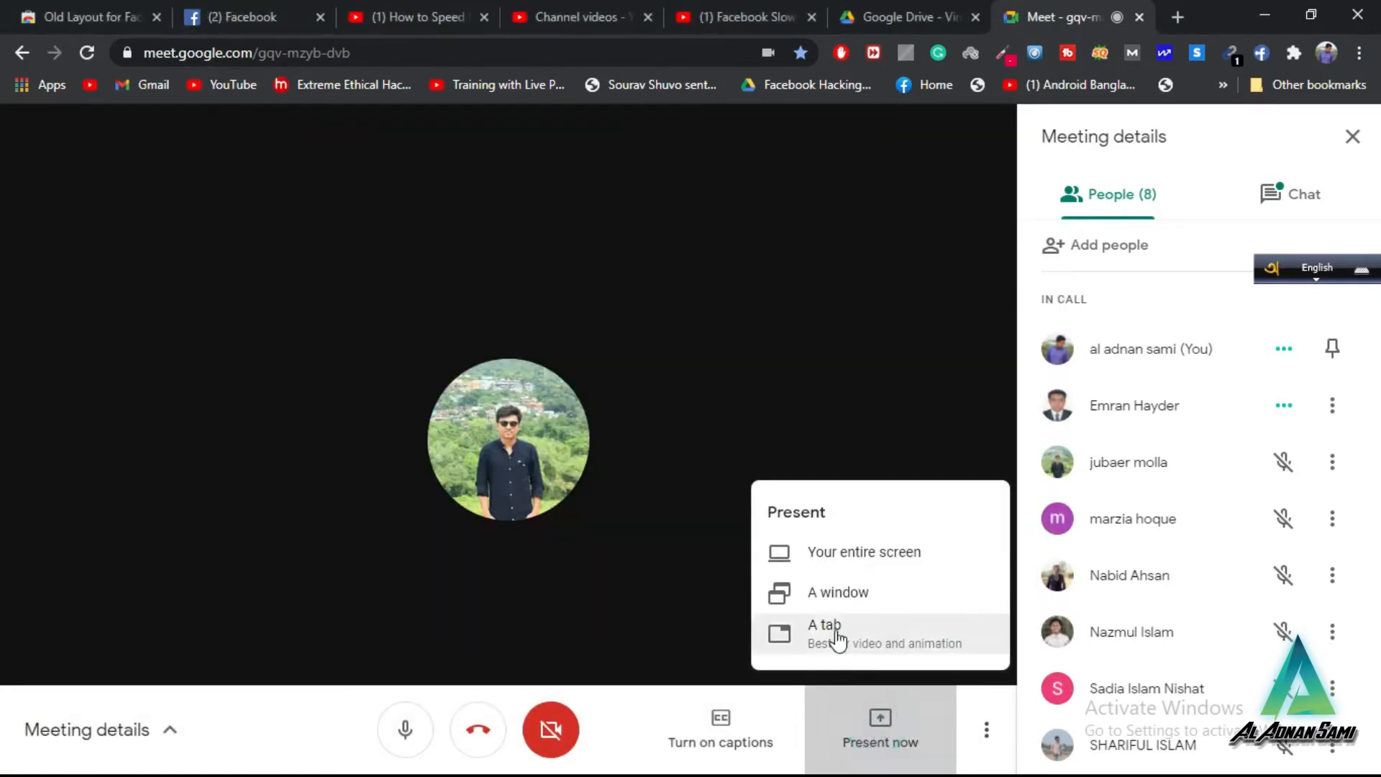
left_click(827, 555)
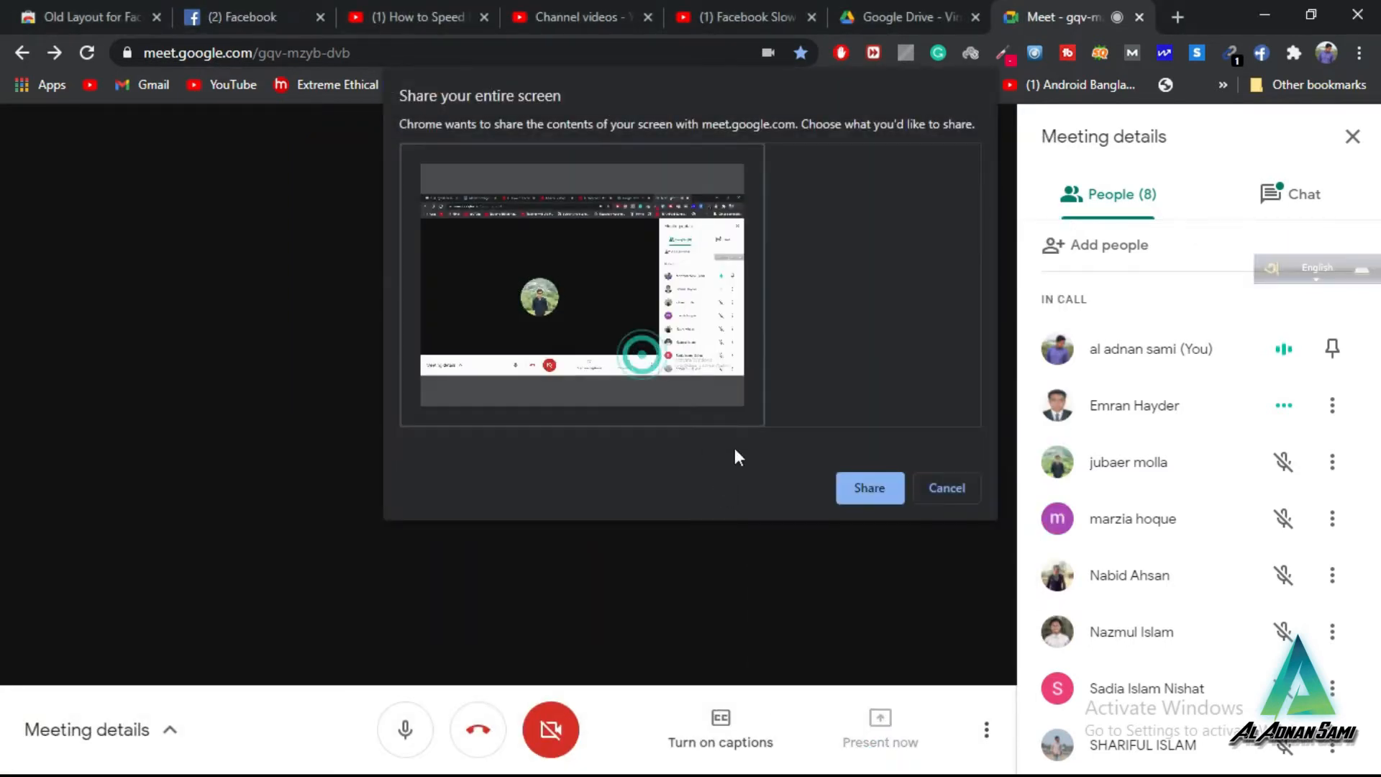
left_click(864, 484)
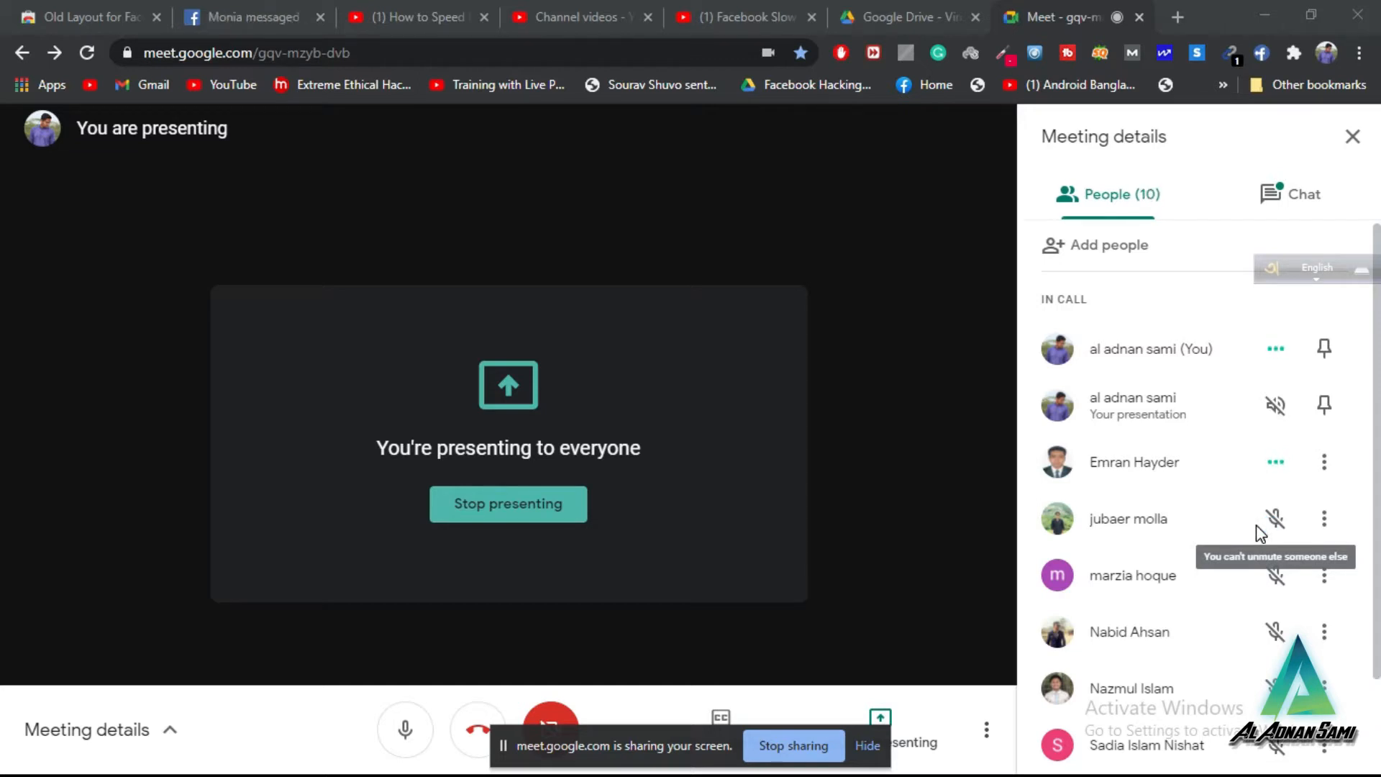
Step: Hide the screen-sharing notice and the floating keyboard language toolbar
scroll(1209, 545, "down", 2)
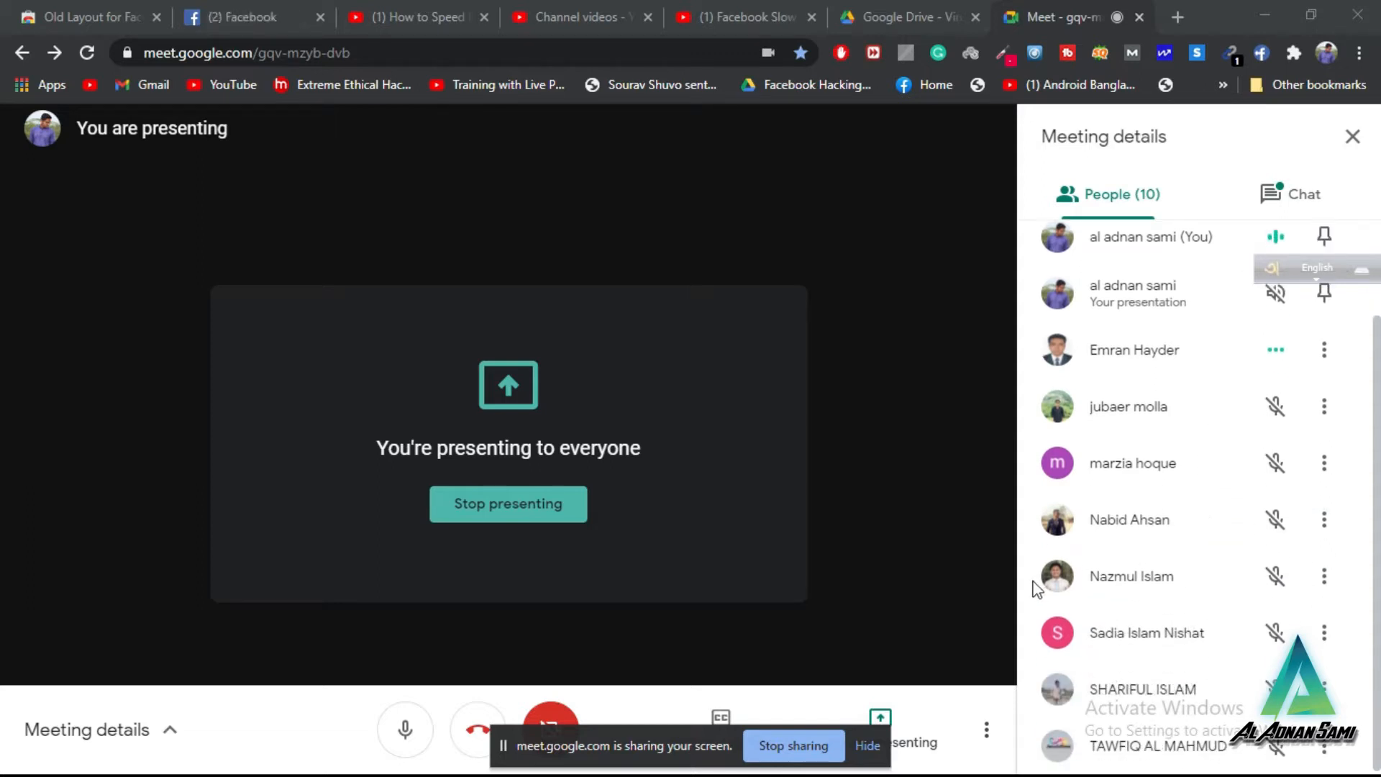
left_click_drag(575, 743, 586, 183)
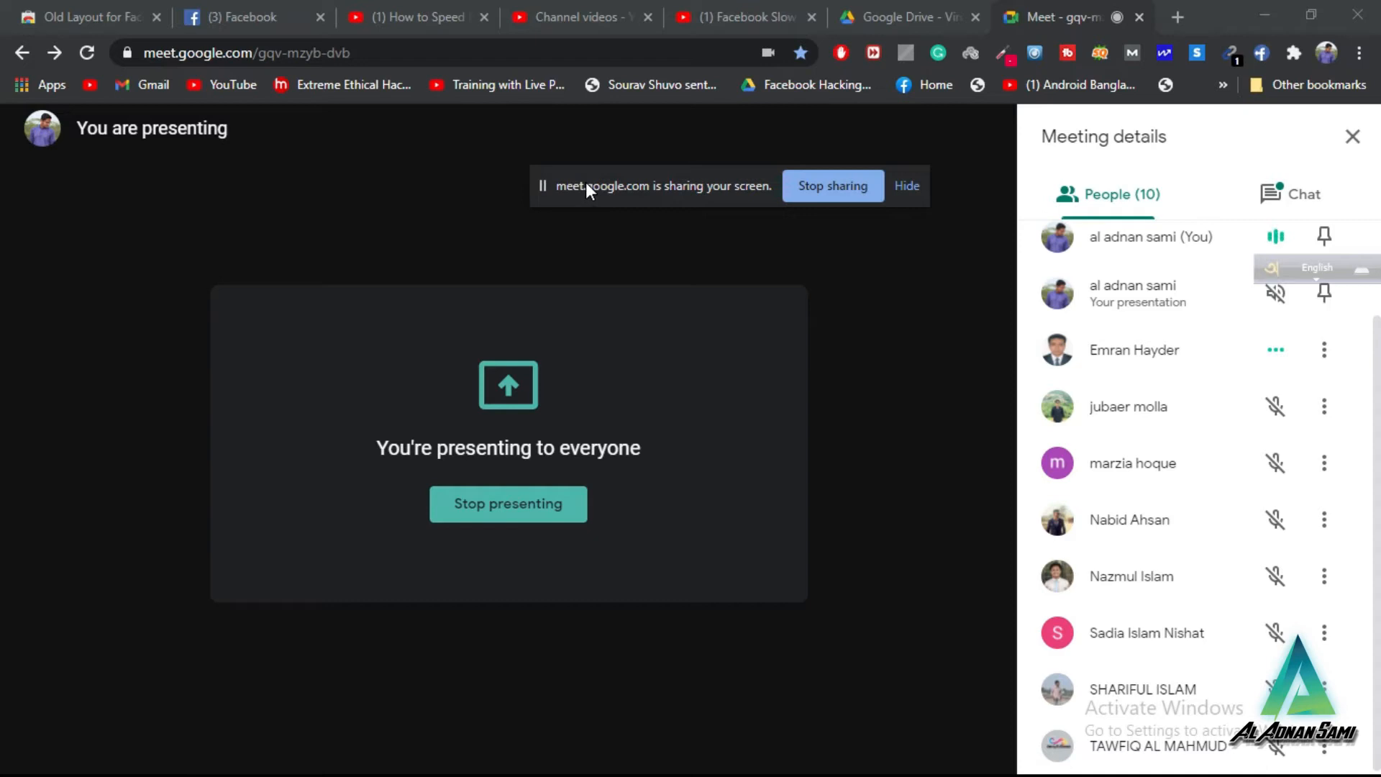
left_click(907, 189)
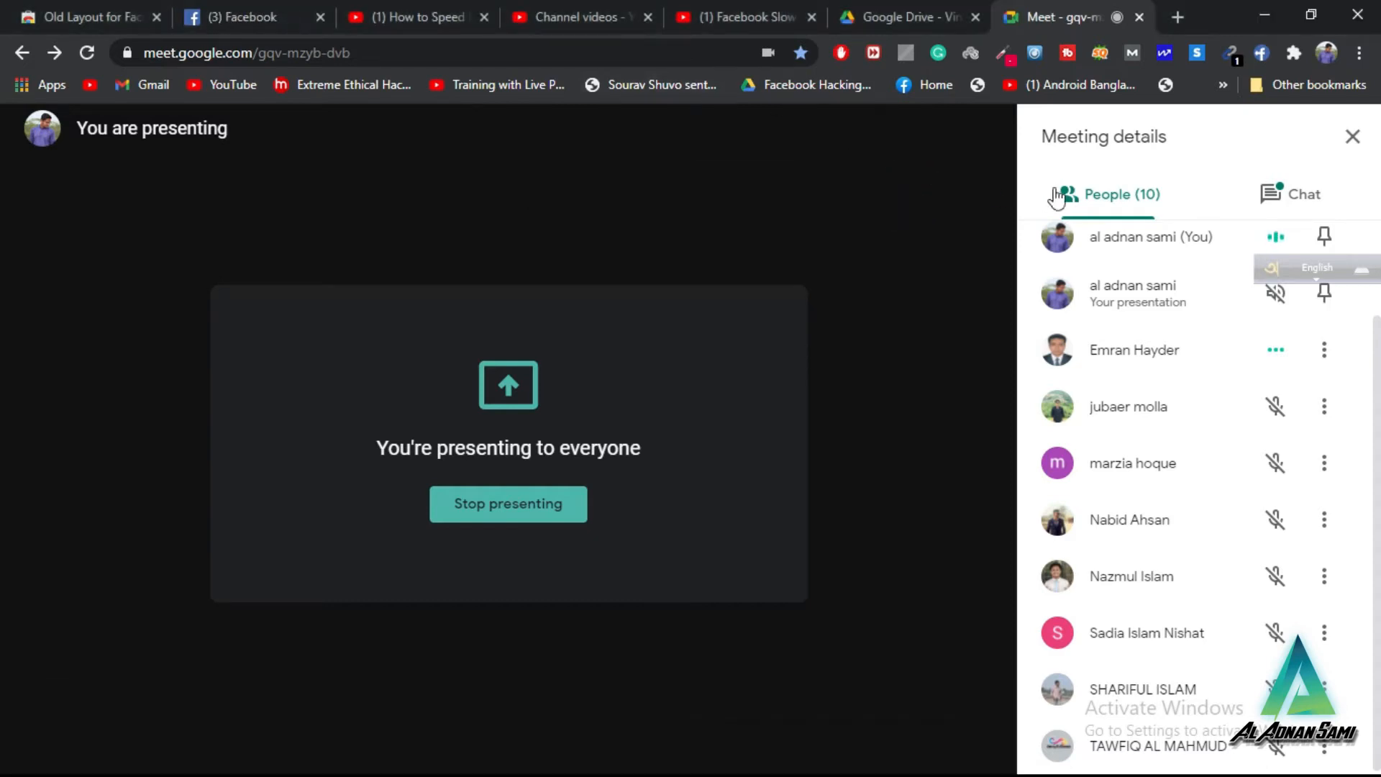
left_click_drag(1275, 268, 959, 254)
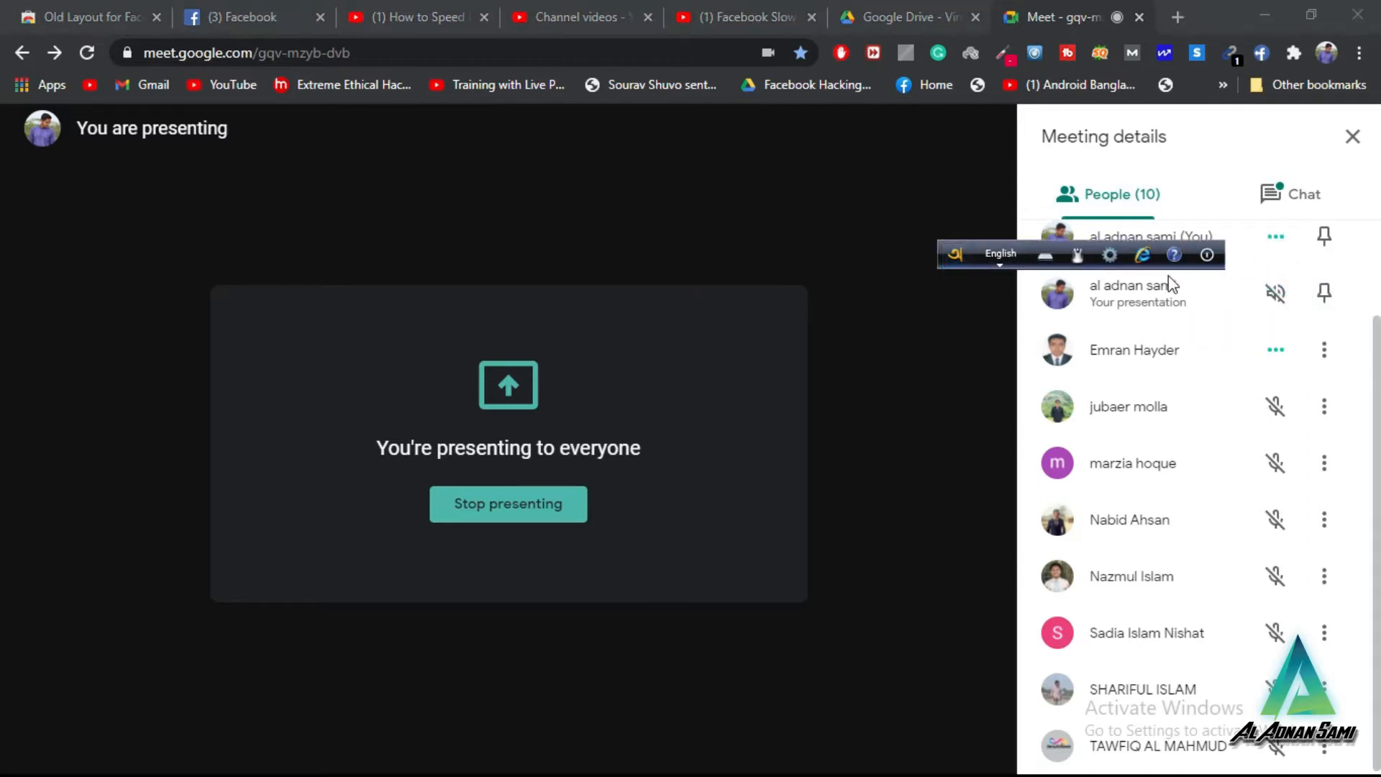
right_click(1194, 261)
left_click(1221, 287)
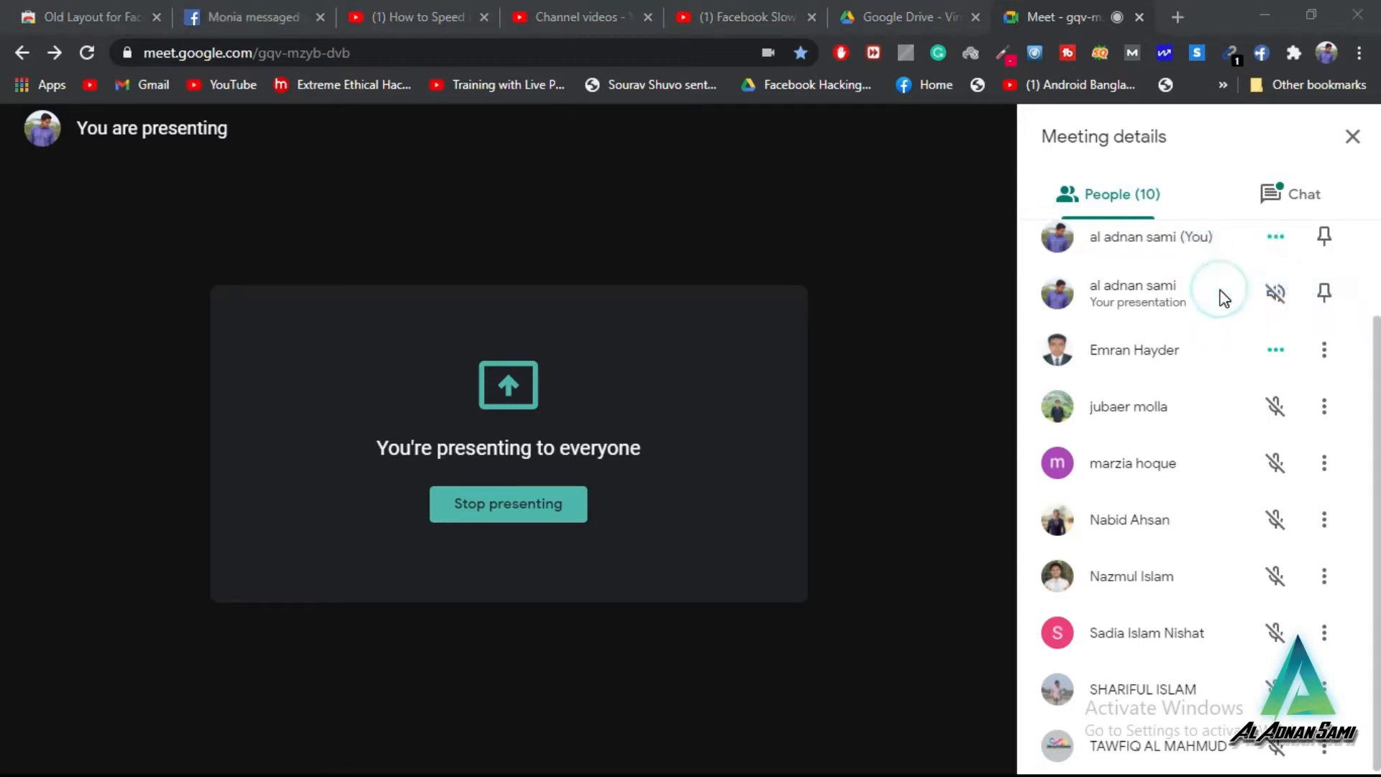
Step: Check the meeting chat and return to the participant list
left_click(1297, 207)
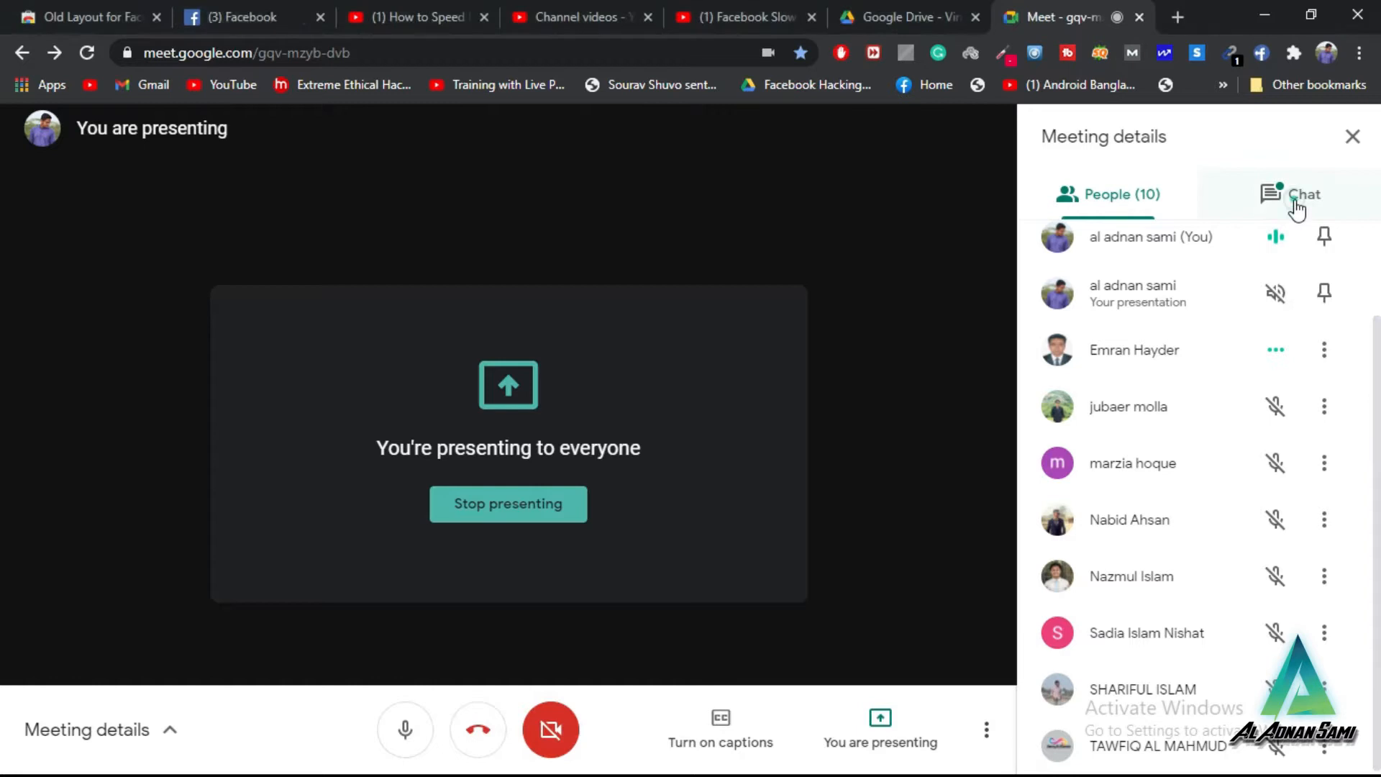
left_click(1165, 208)
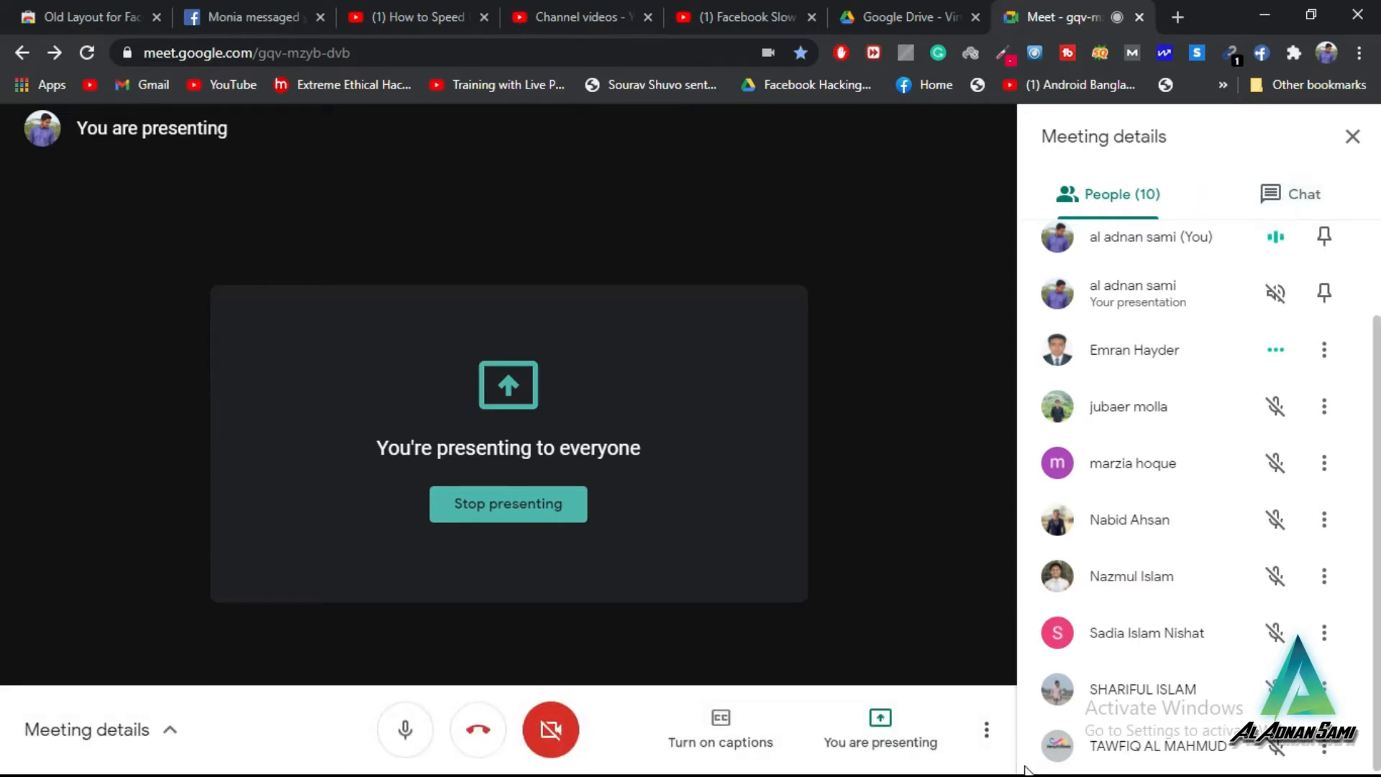
Step: Switch to Adobe Illustrator and create a new document from the Postcard preset, 197.6 x 101.6 mm, with the whole artboard in view
key("super")
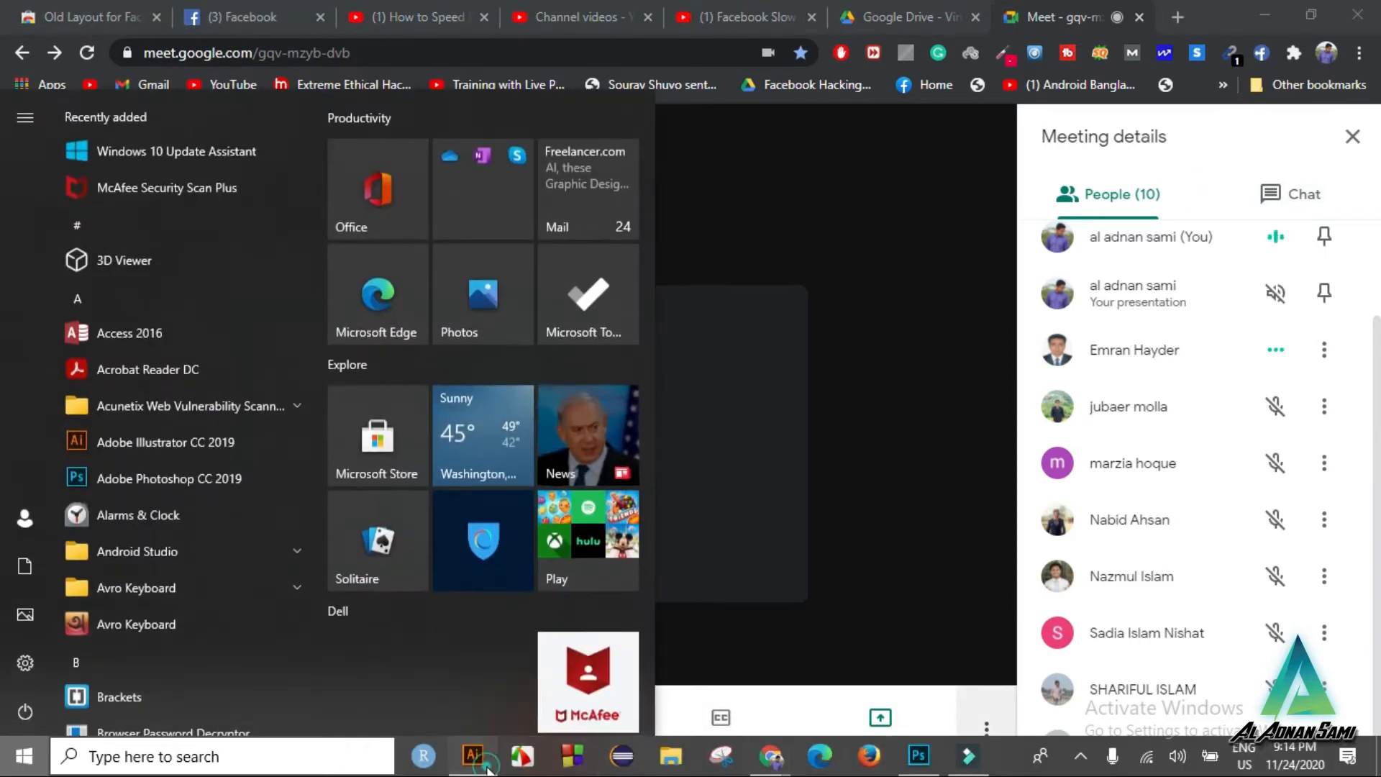
left_click(485, 765)
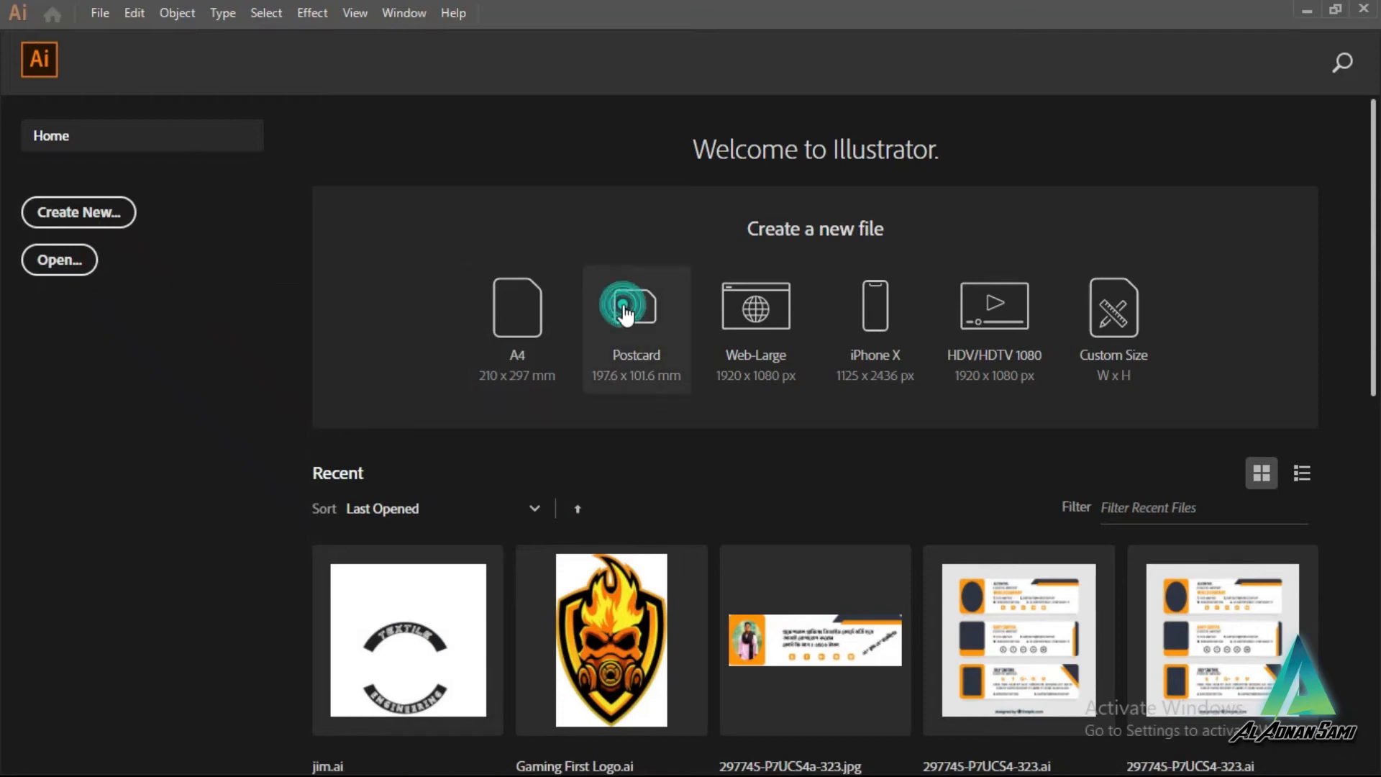
left_click(868, 349)
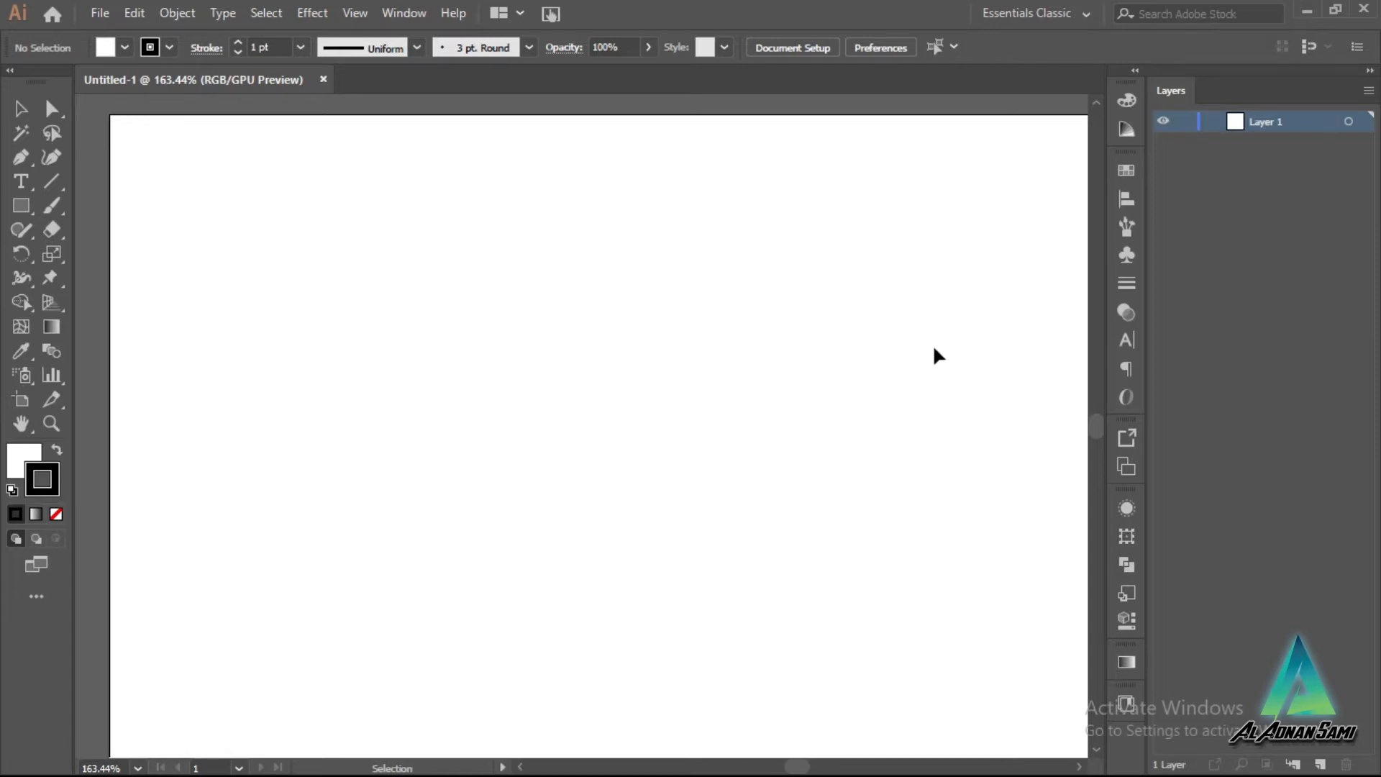
scroll(925, 358, "down", 3)
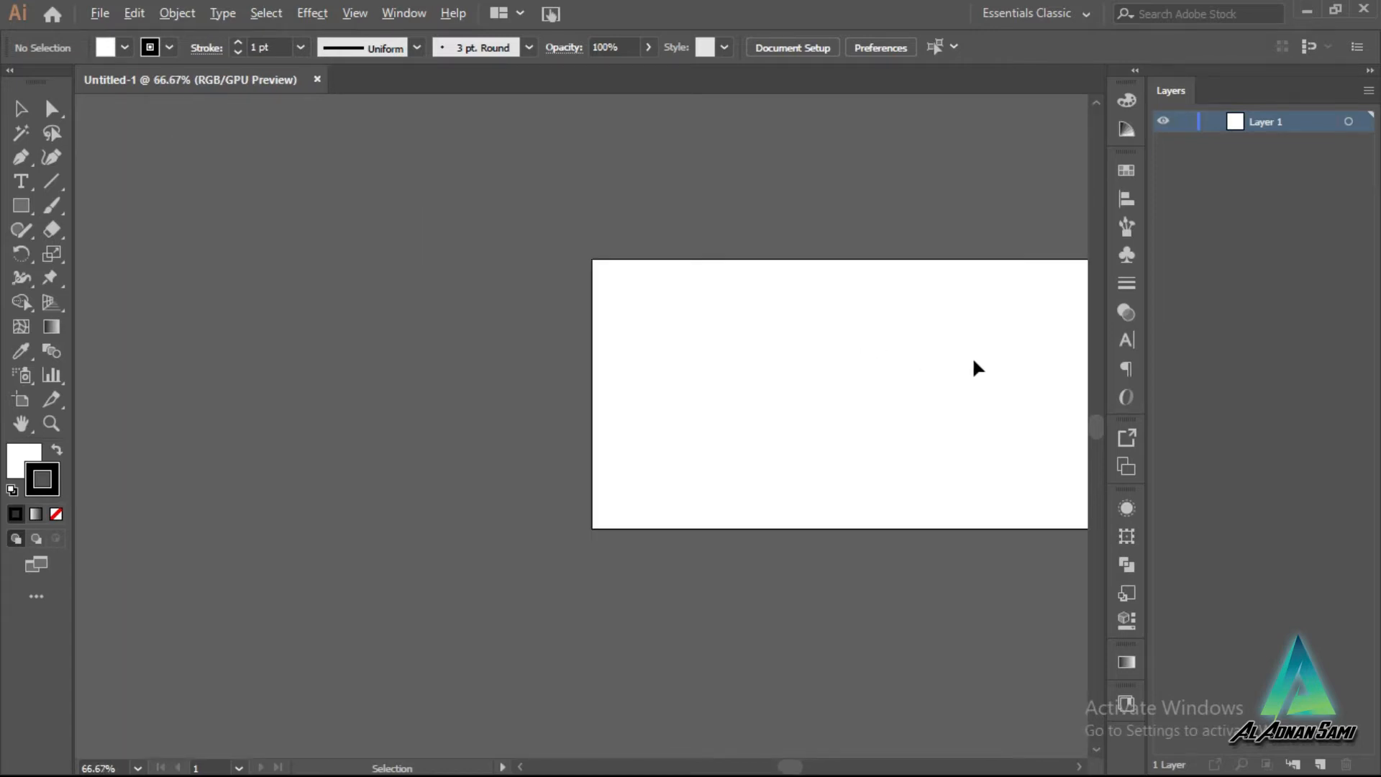
scroll(975, 367, "up", 1)
left_click_drag(797, 766, 803, 765)
scroll(1020, 518, "up", 1)
scroll(1033, 518, "down", 1)
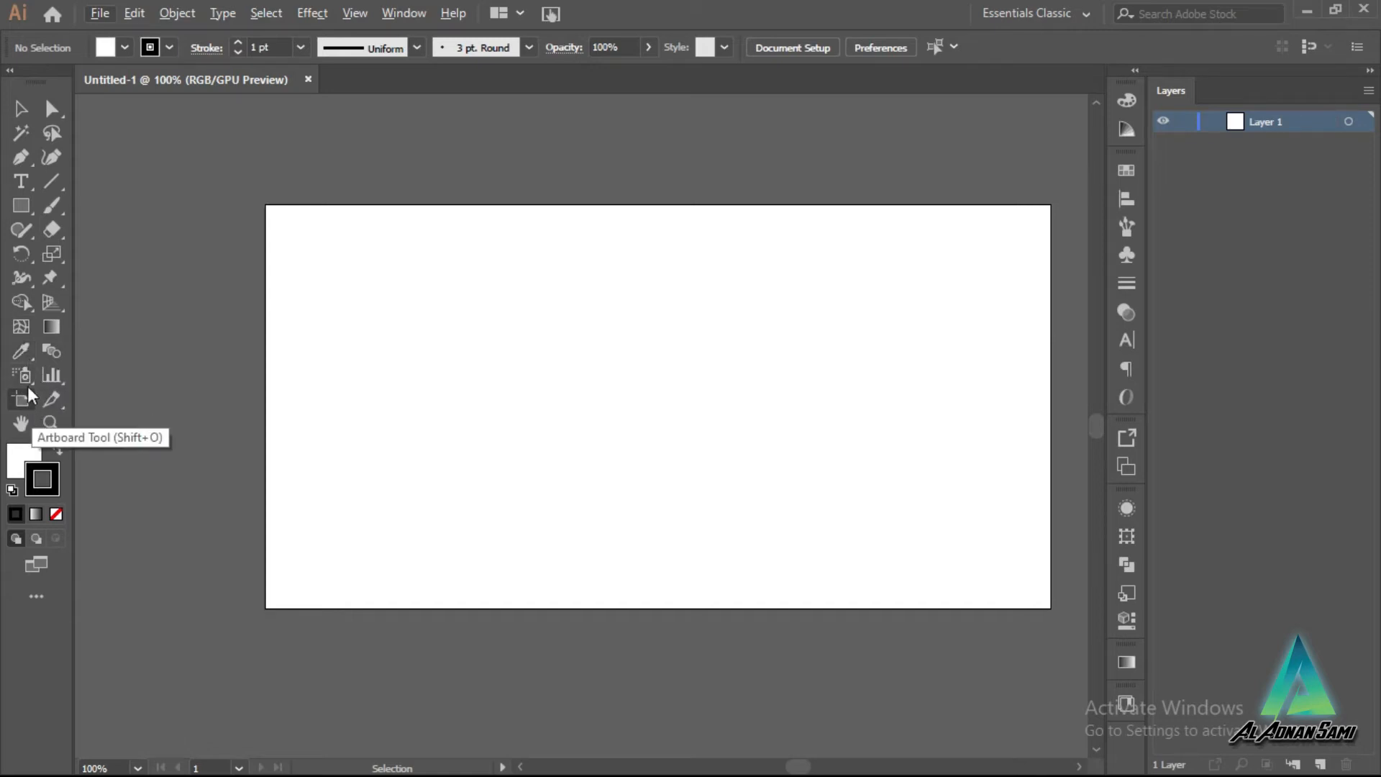
Step: Show the Eyedropper and Symbol Sprayer tool groups, and try to spray a symbol onto the artboard with the Symbol Sprayer
left_click(20, 352)
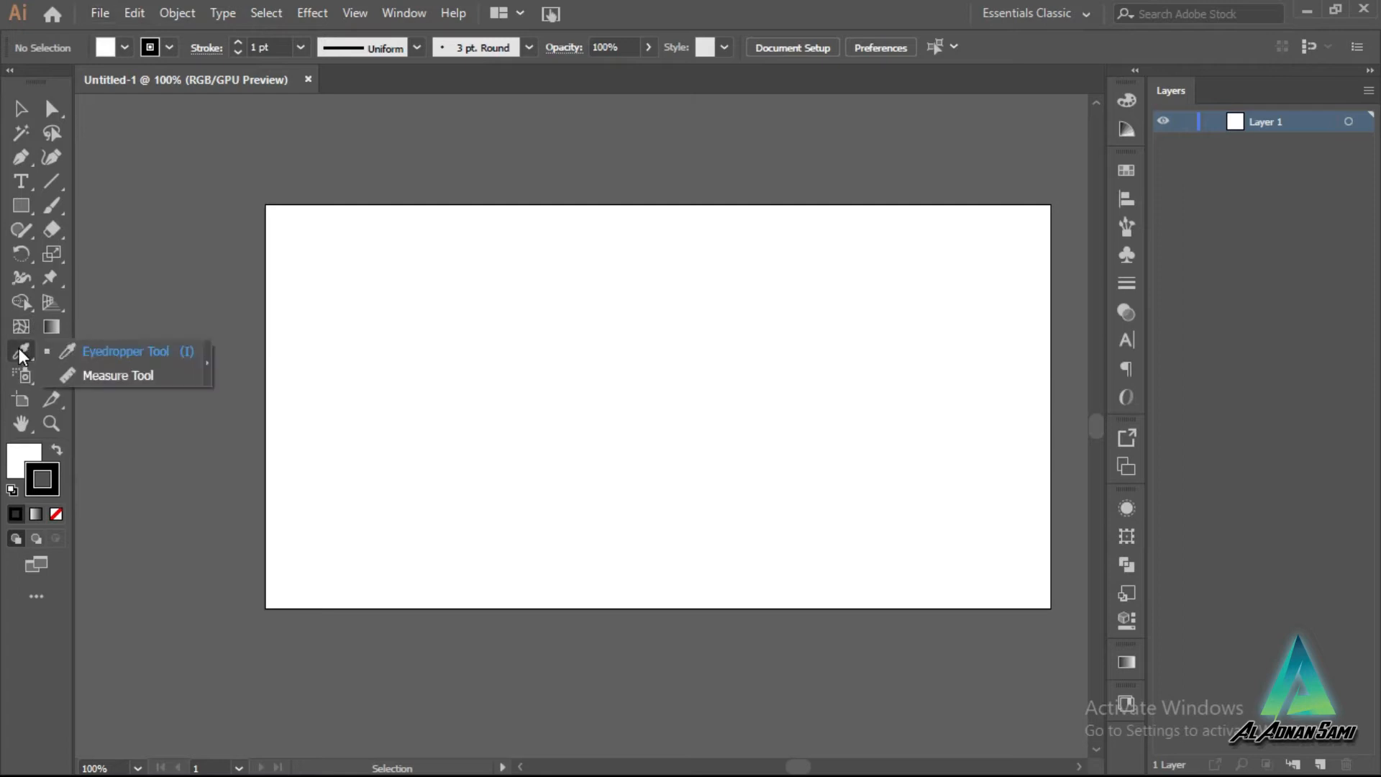
left_click(19, 378)
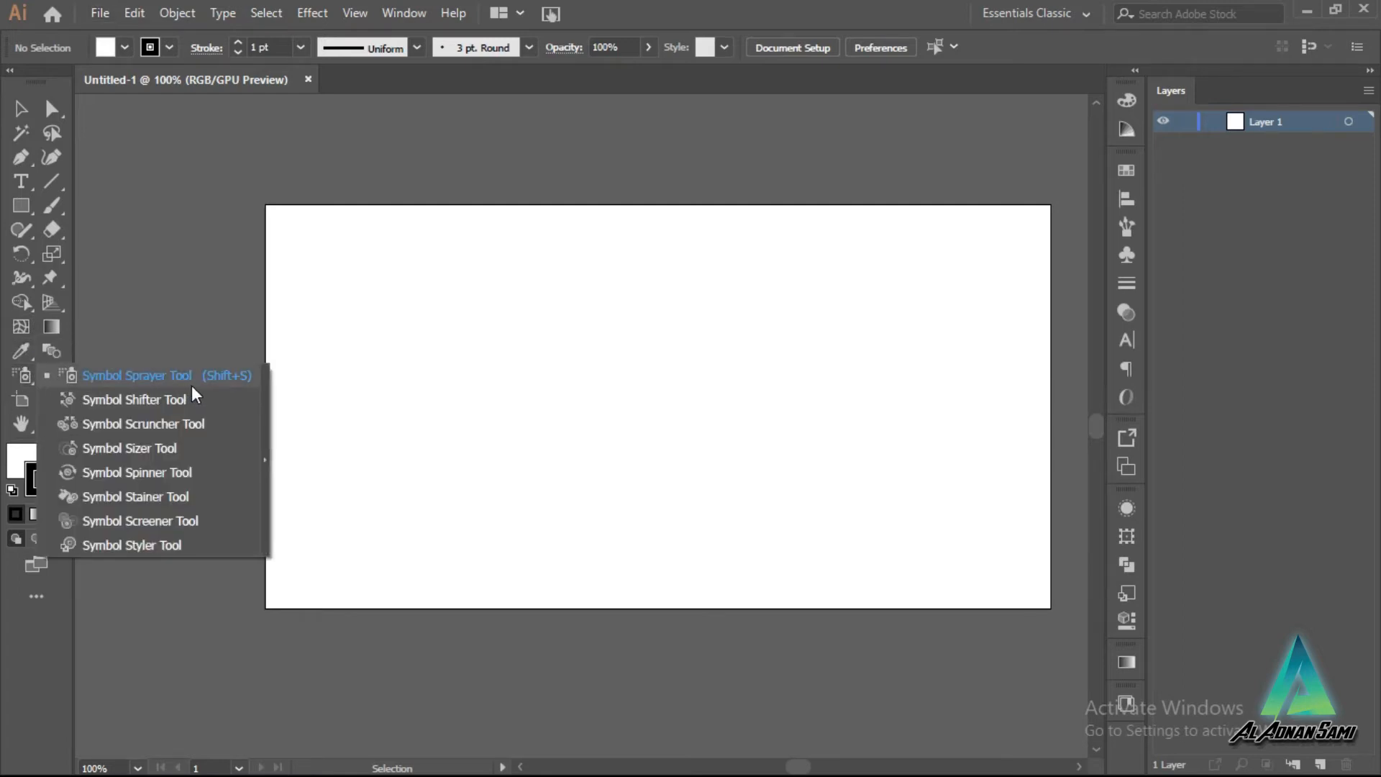
left_click(24, 377)
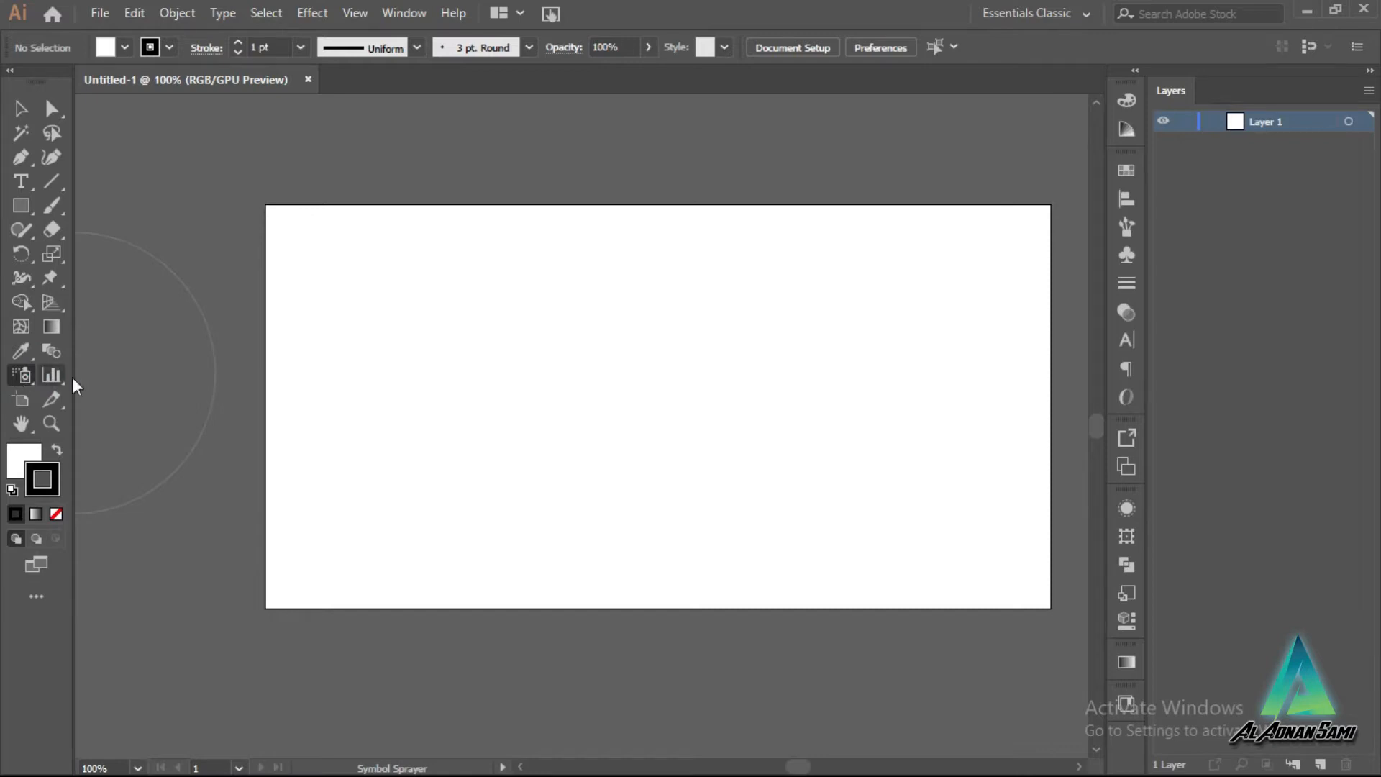
left_click(468, 373)
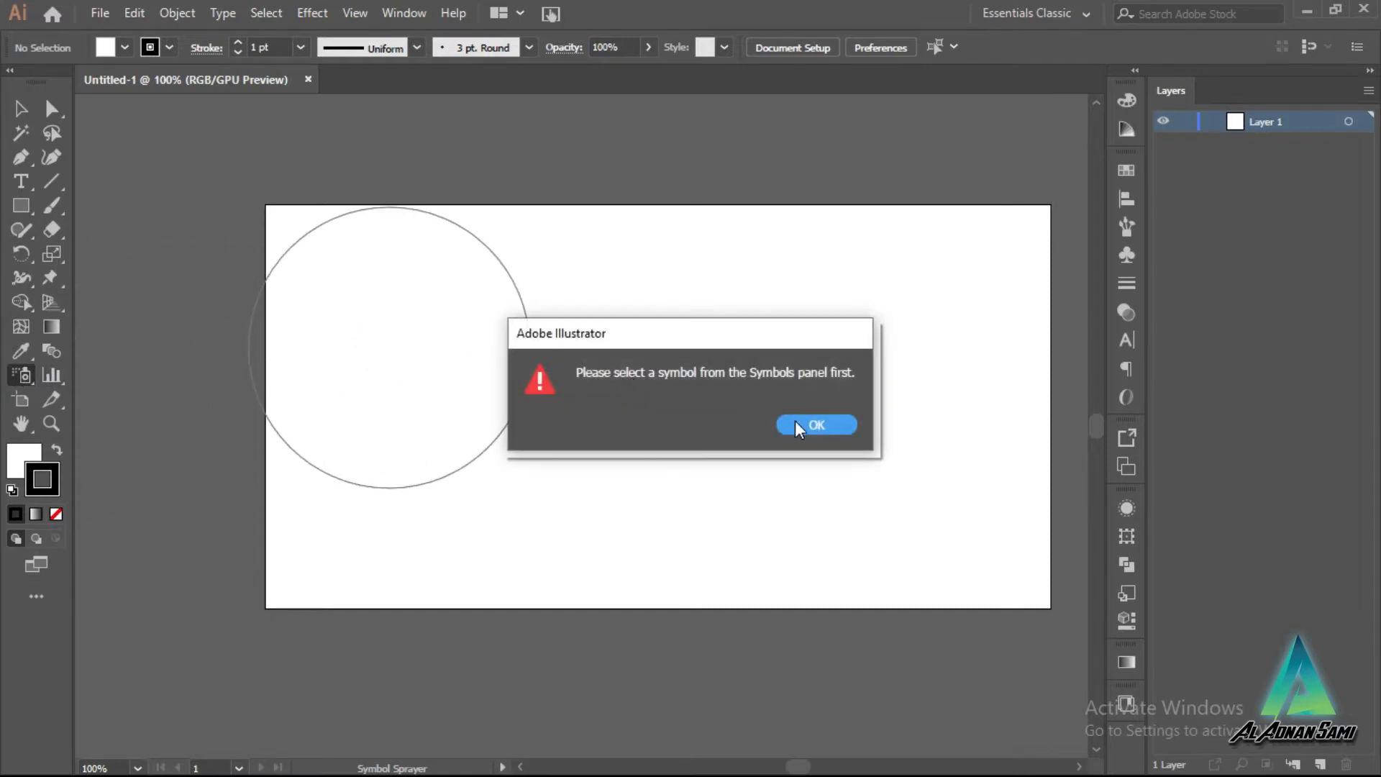
left_click(814, 422)
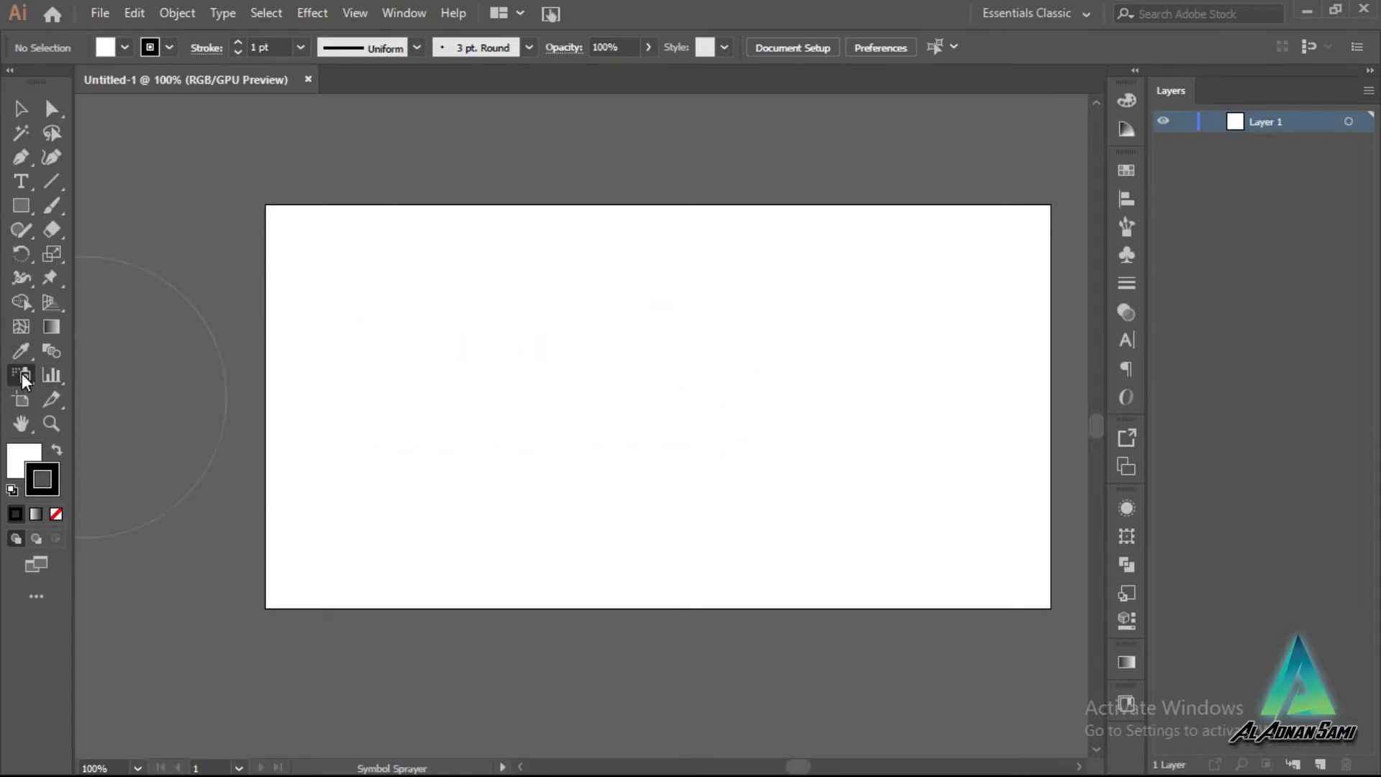
left_click_drag(24, 380, 64, 380)
Step: Find and show the Symbols panel for use with the Symbol Sprayer
left_click(411, 12)
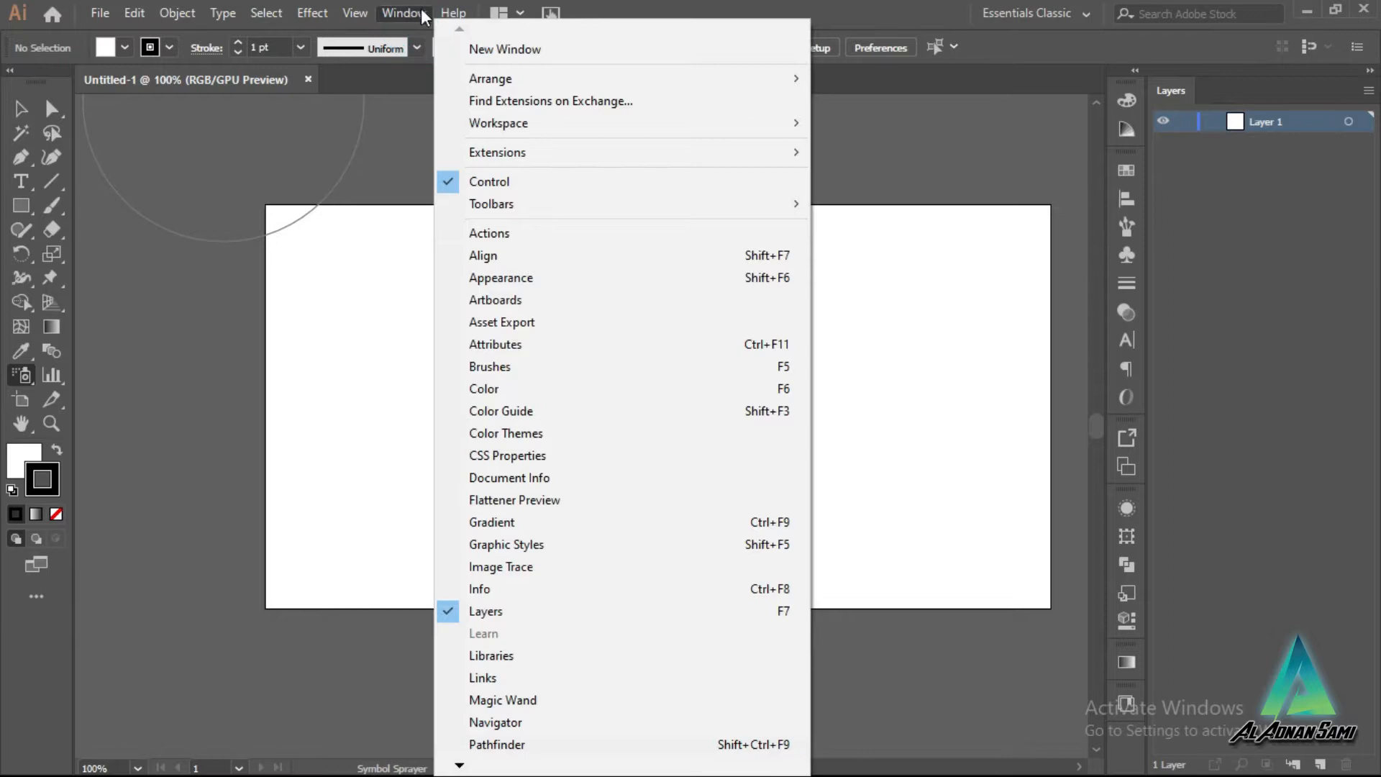
mouse_move(453, 13)
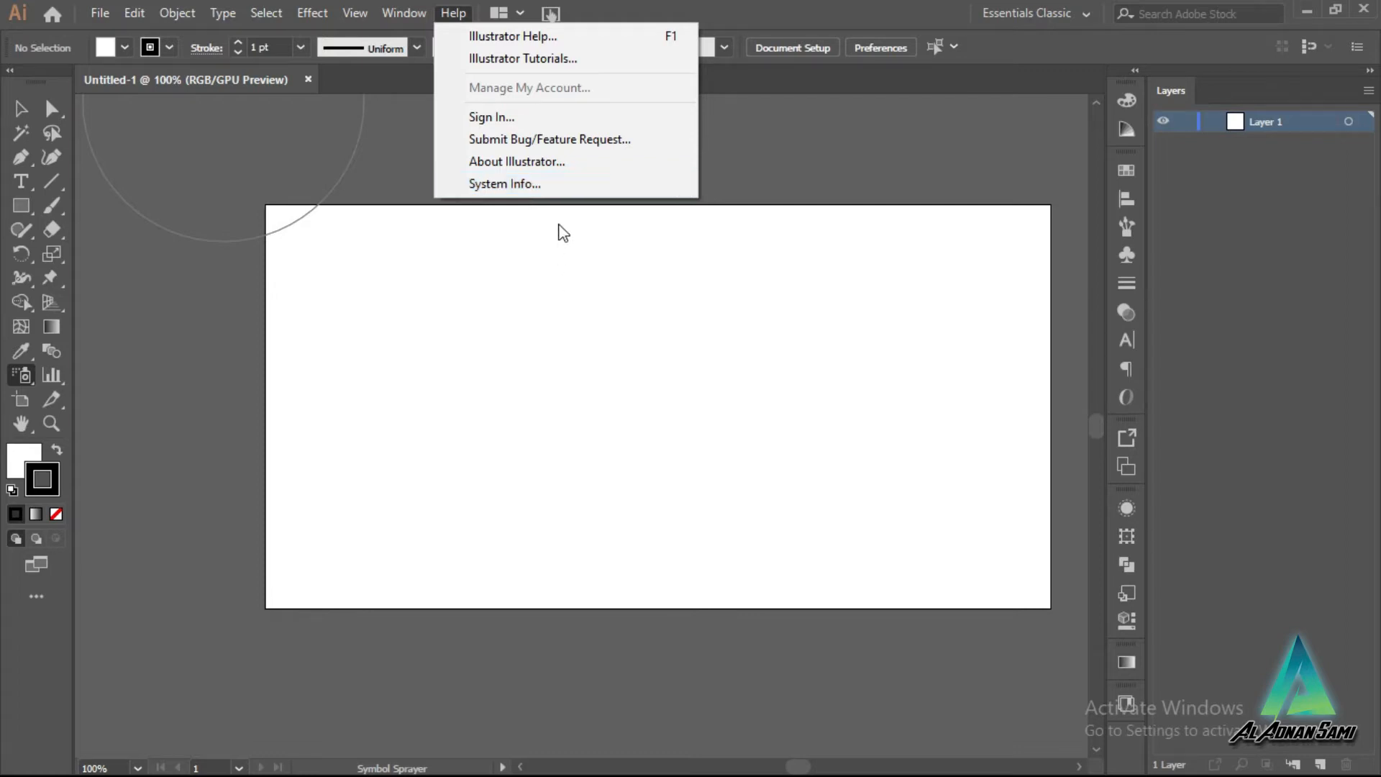
left_click(395, 18)
left_click(394, 16)
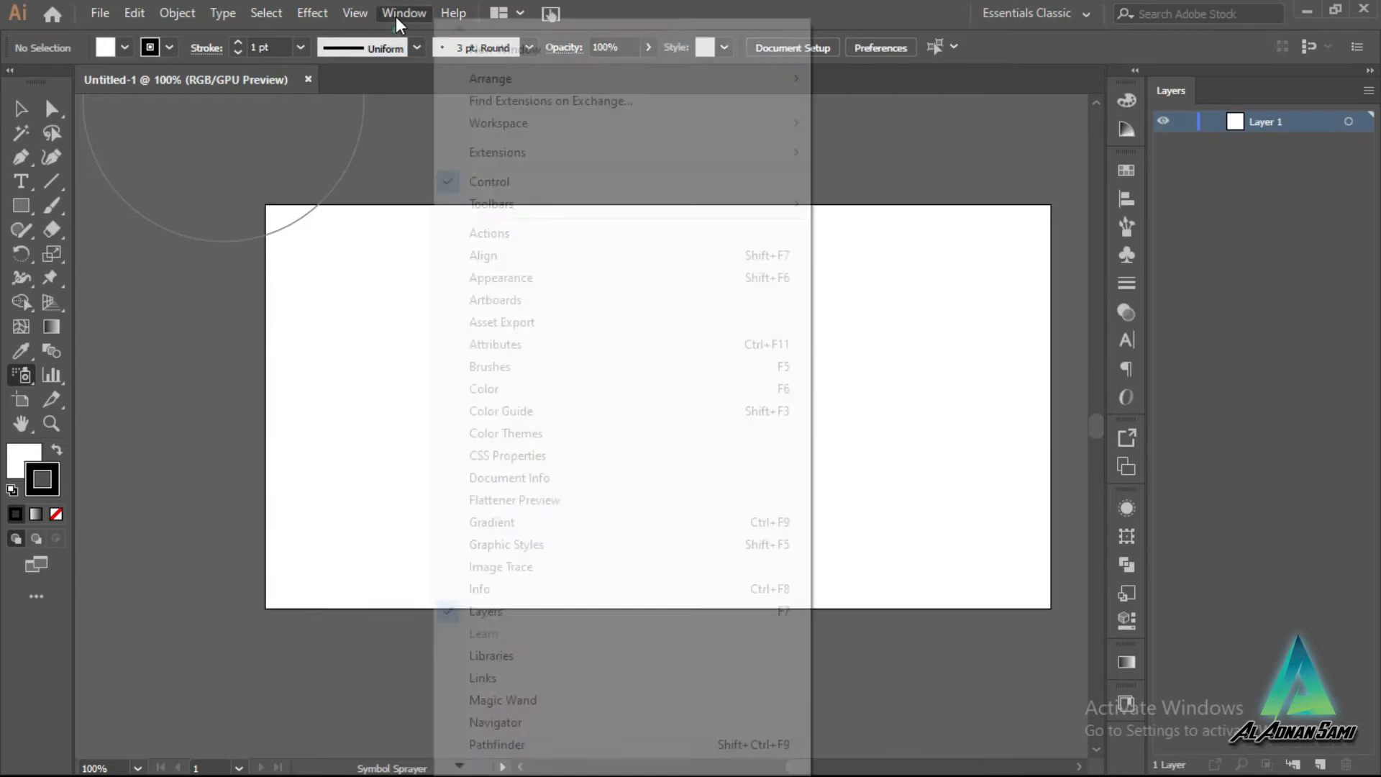
left_click(501, 764)
left_click(500, 766)
left_click(498, 765)
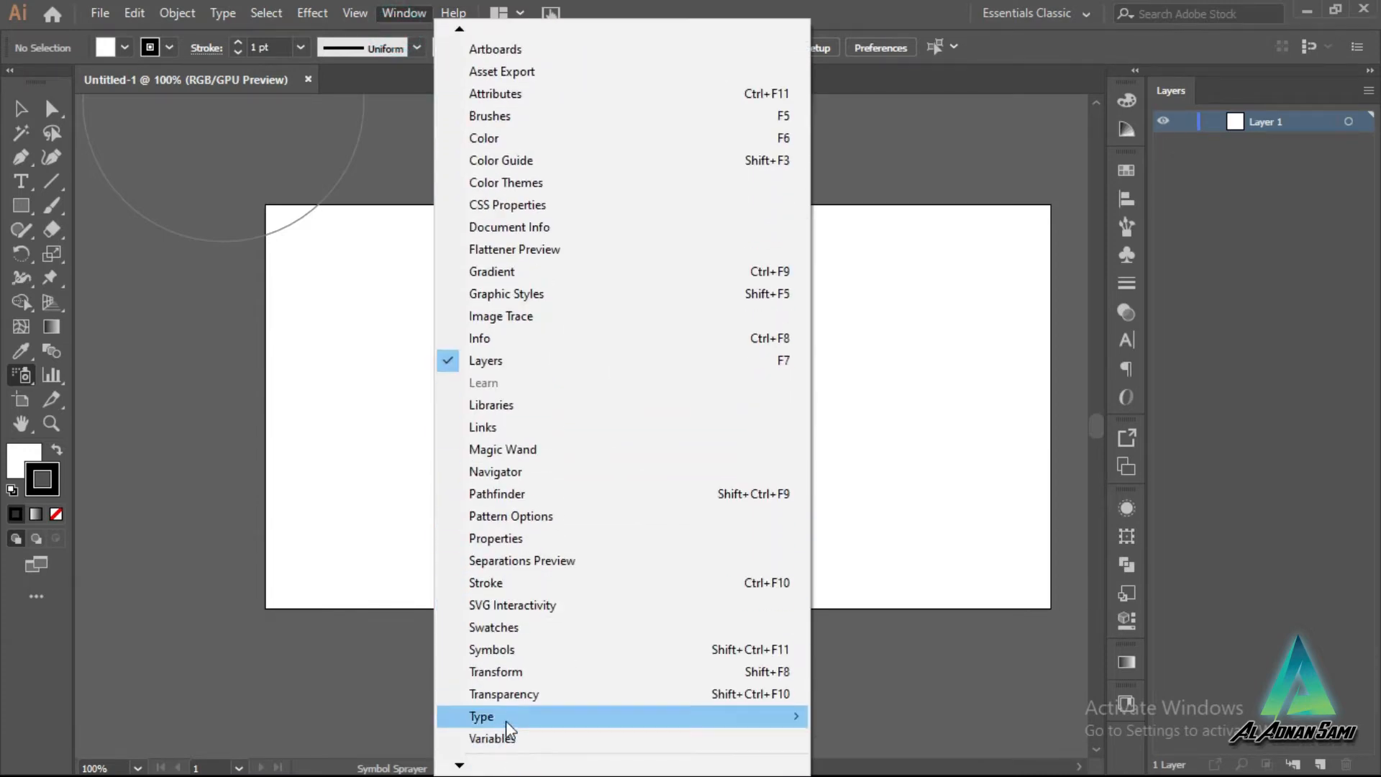
left_click(503, 649)
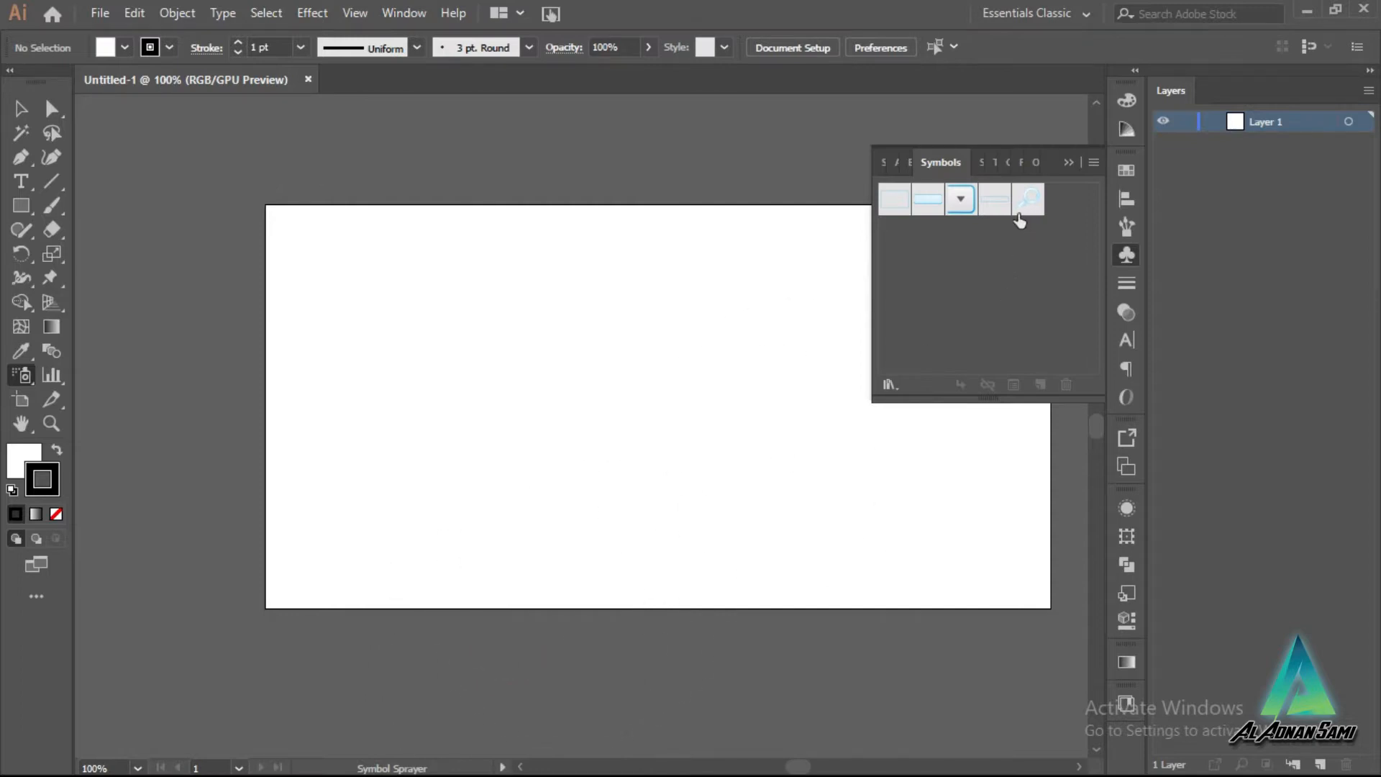
Step: Try to load the 3D Symbols library, dismiss the memory warning, and close Illustrator
left_click(890, 386)
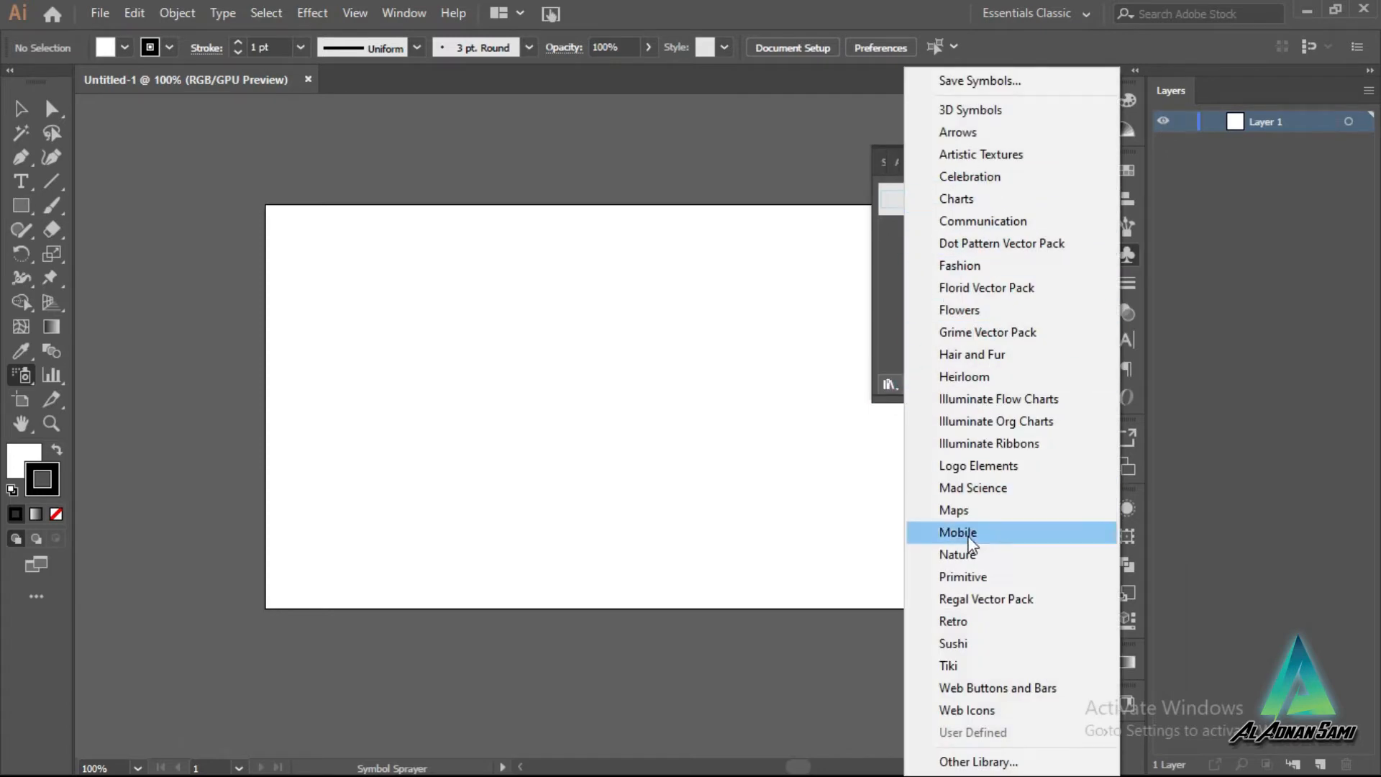
left_click(960, 111)
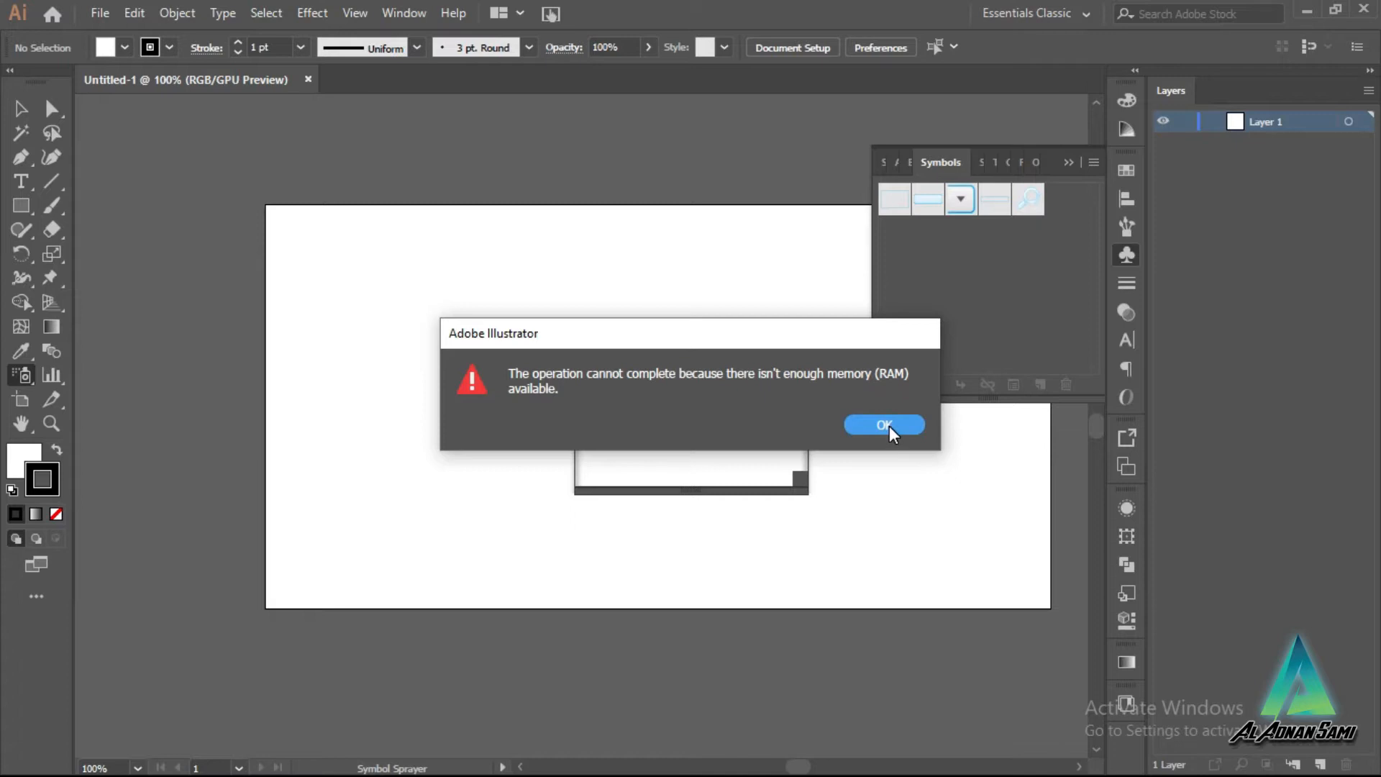
left_click(890, 426)
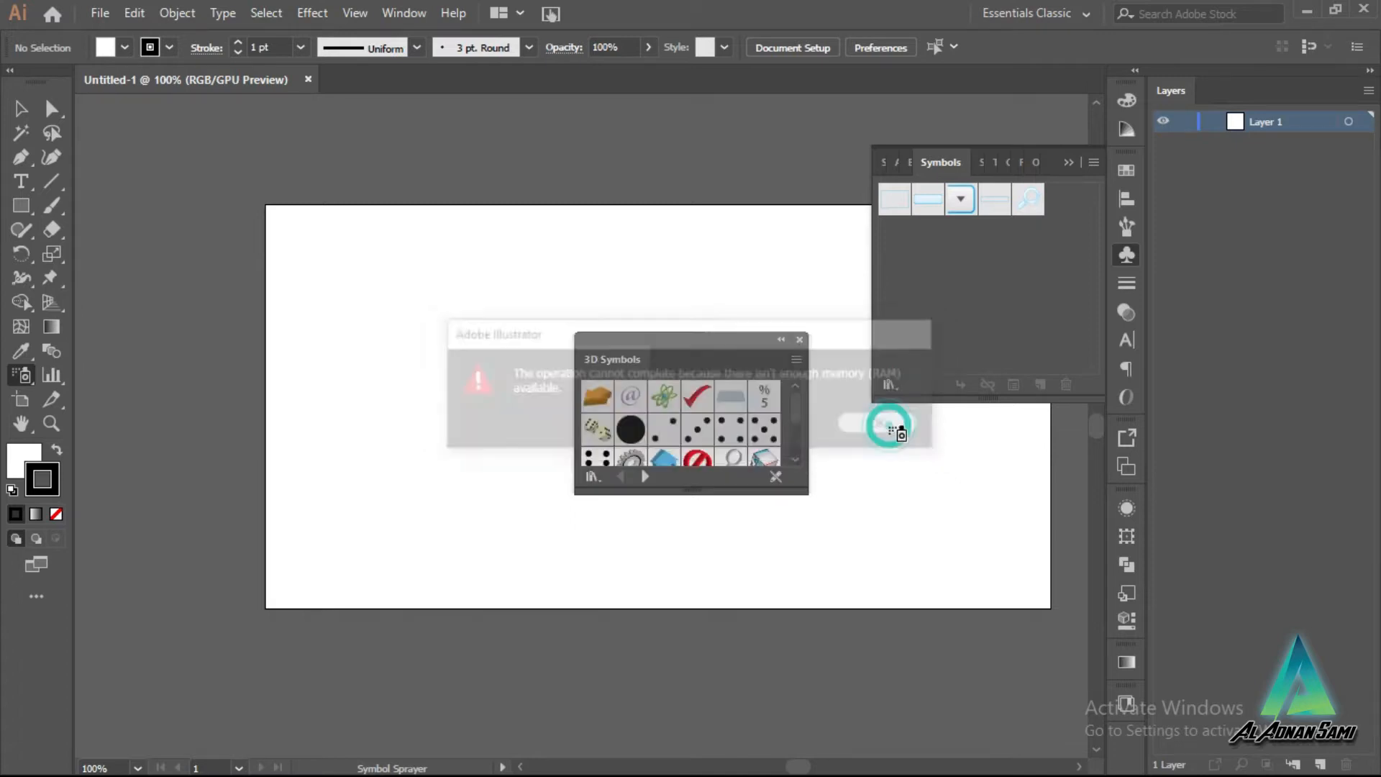
left_click(872, 424)
left_click(1356, 14)
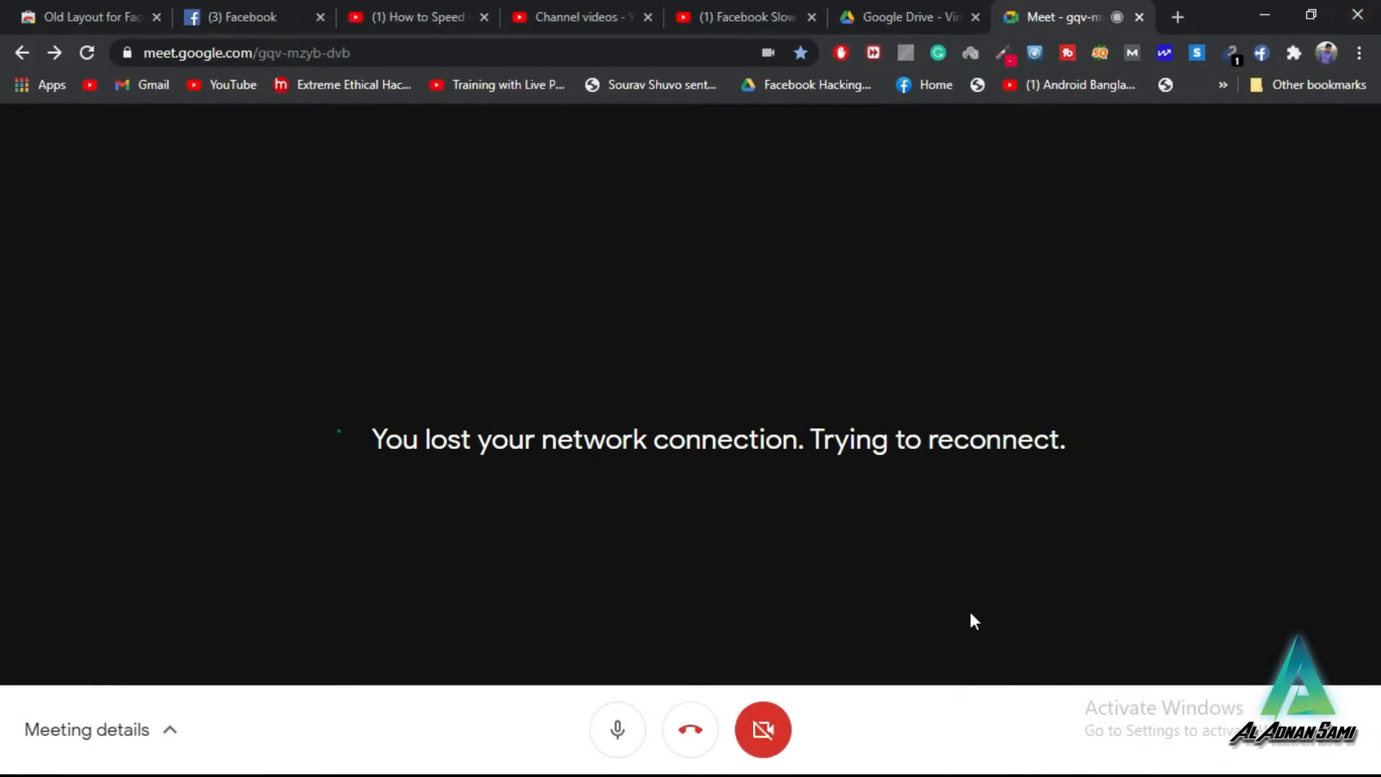
Step: Check the computer's Wi-Fi connection and the list of available networks
key("super")
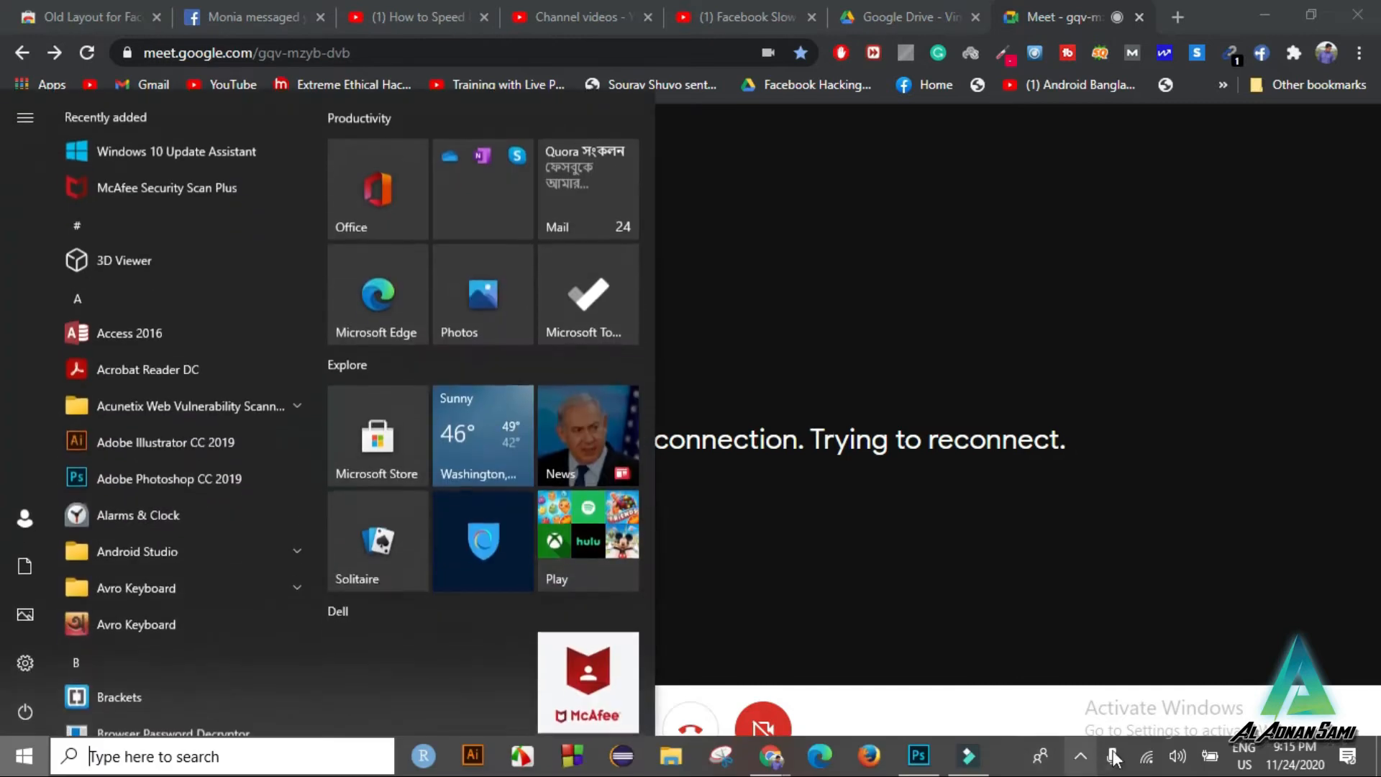
left_click(1146, 755)
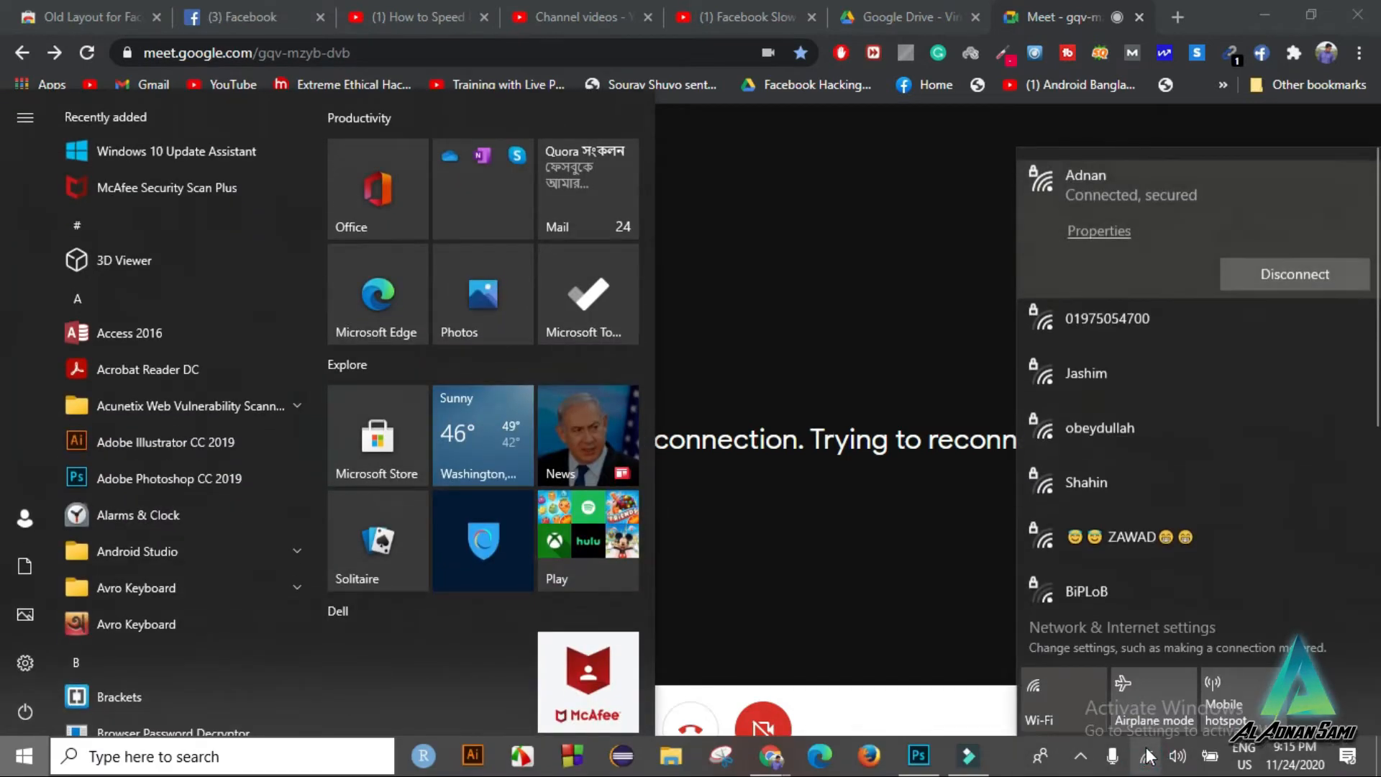
left_click(1147, 752)
key("super")
key("super")
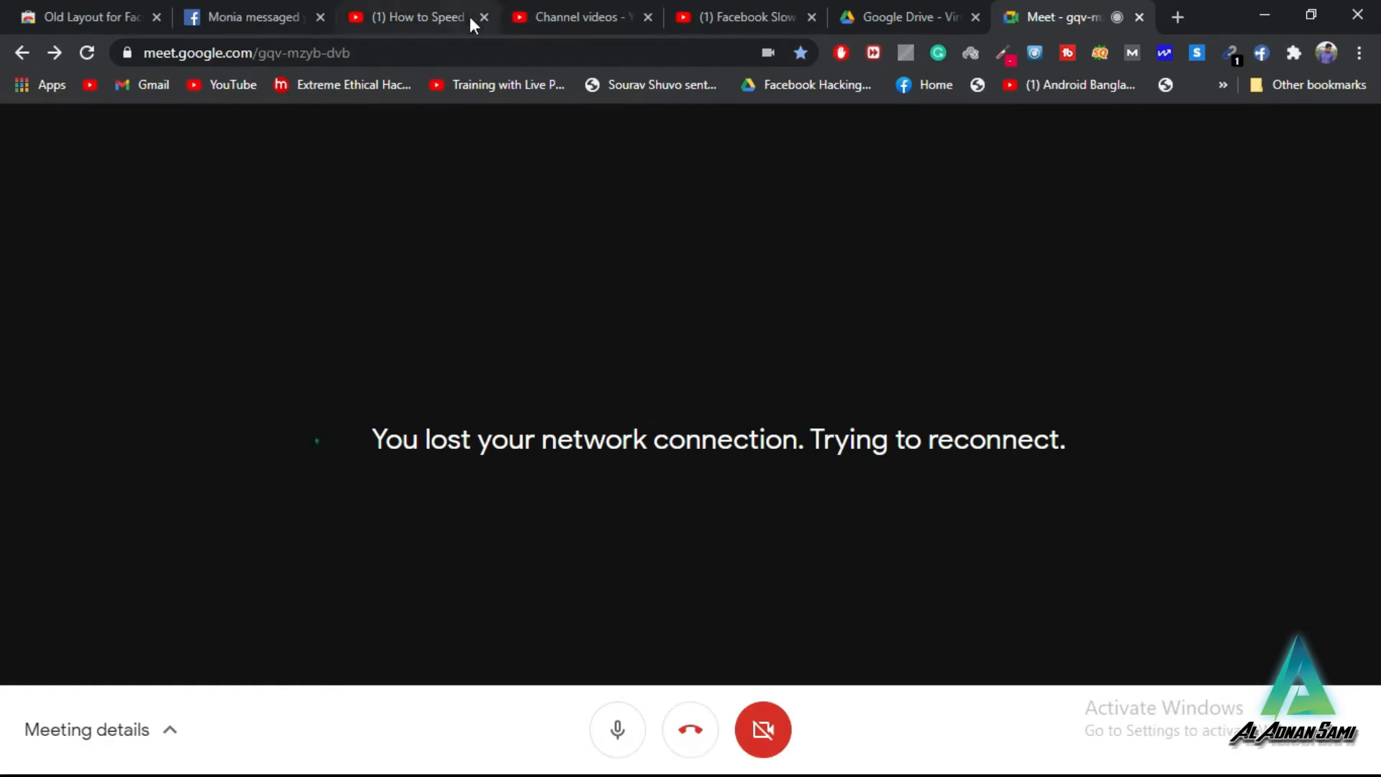
Step: Close the browser and Photoshop, discarding the unsaved changes to the open Photoshop document
left_click(1377, 5)
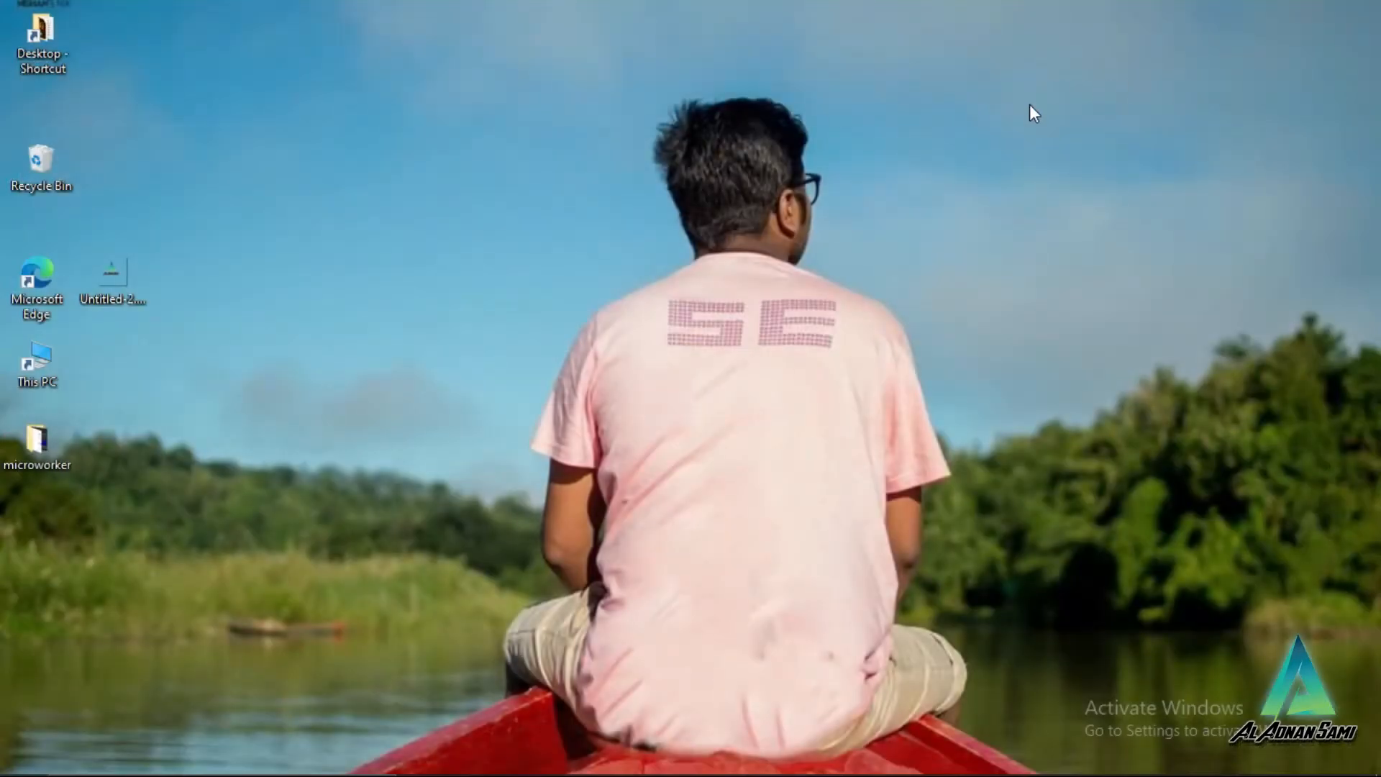
mouse_move(887, 751)
key("super")
key("super")
key("super")
left_click(931, 770)
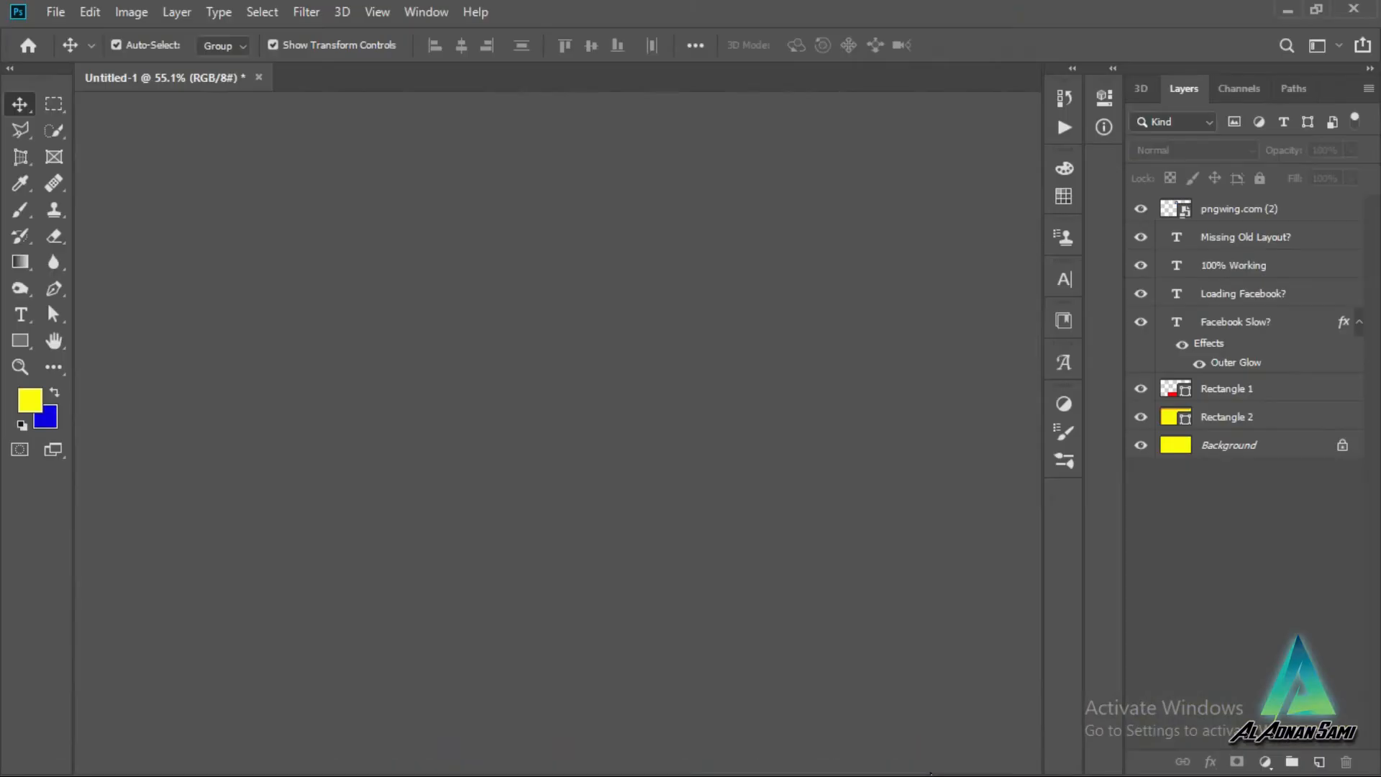
left_click(1375, 4)
left_click(710, 308)
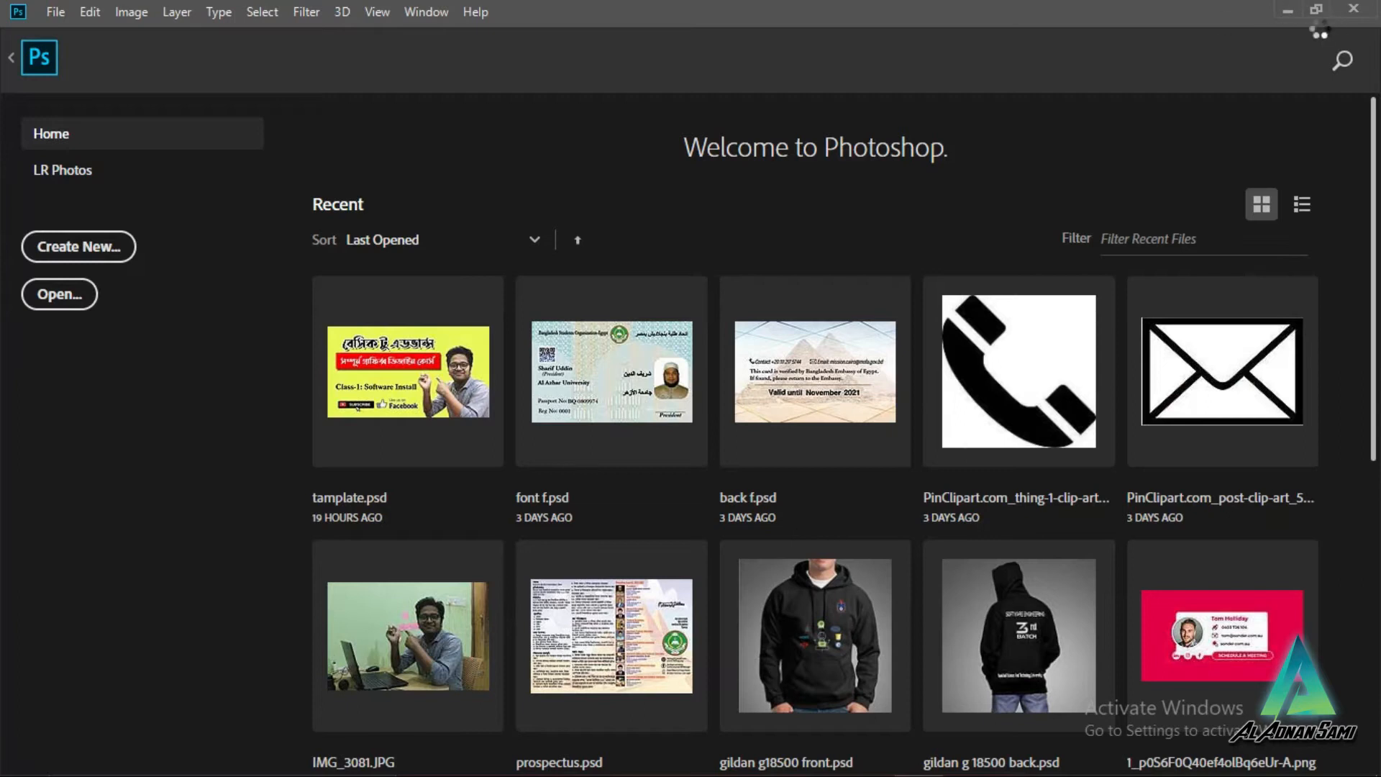
Step: Reopen Chrome and open the batch 3 meeting bookmark from the Cyber Secutiyt folder
key("super")
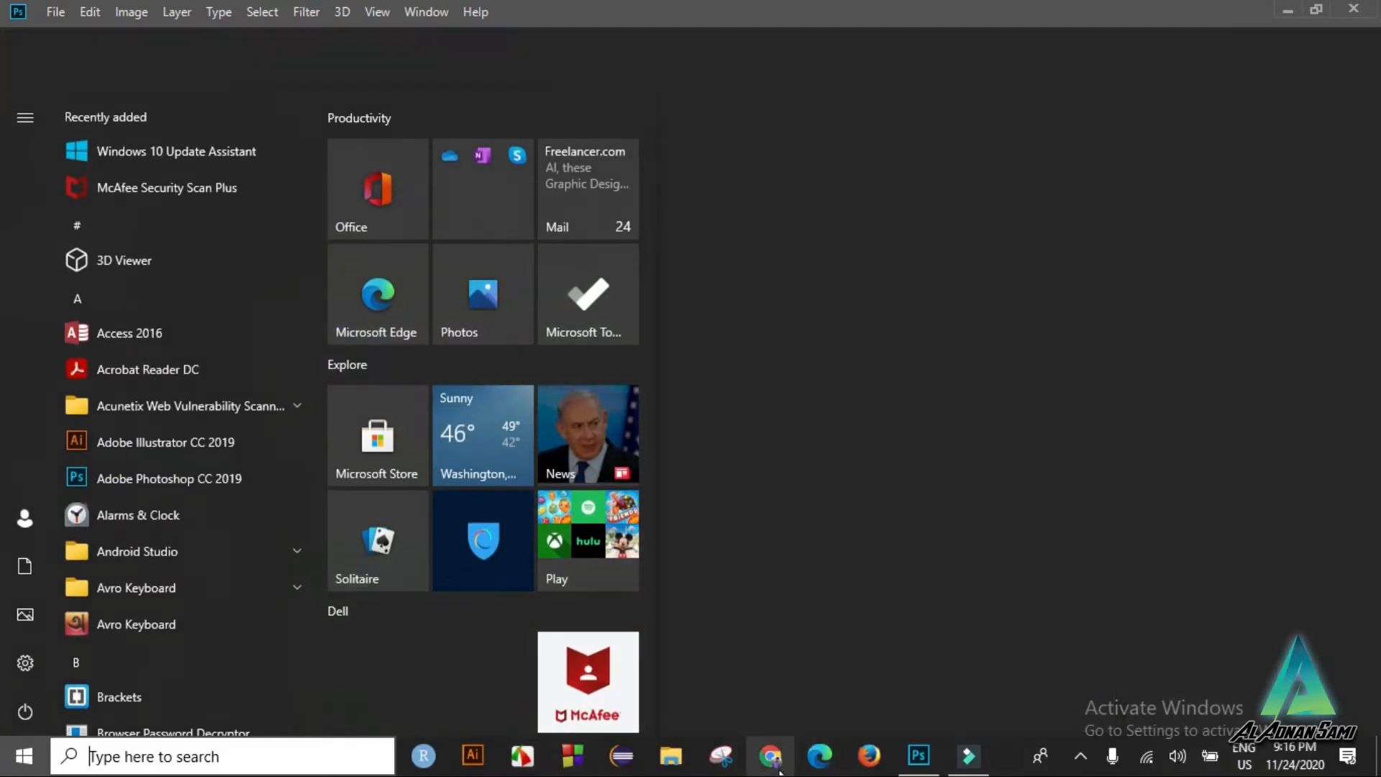
left_click(774, 758)
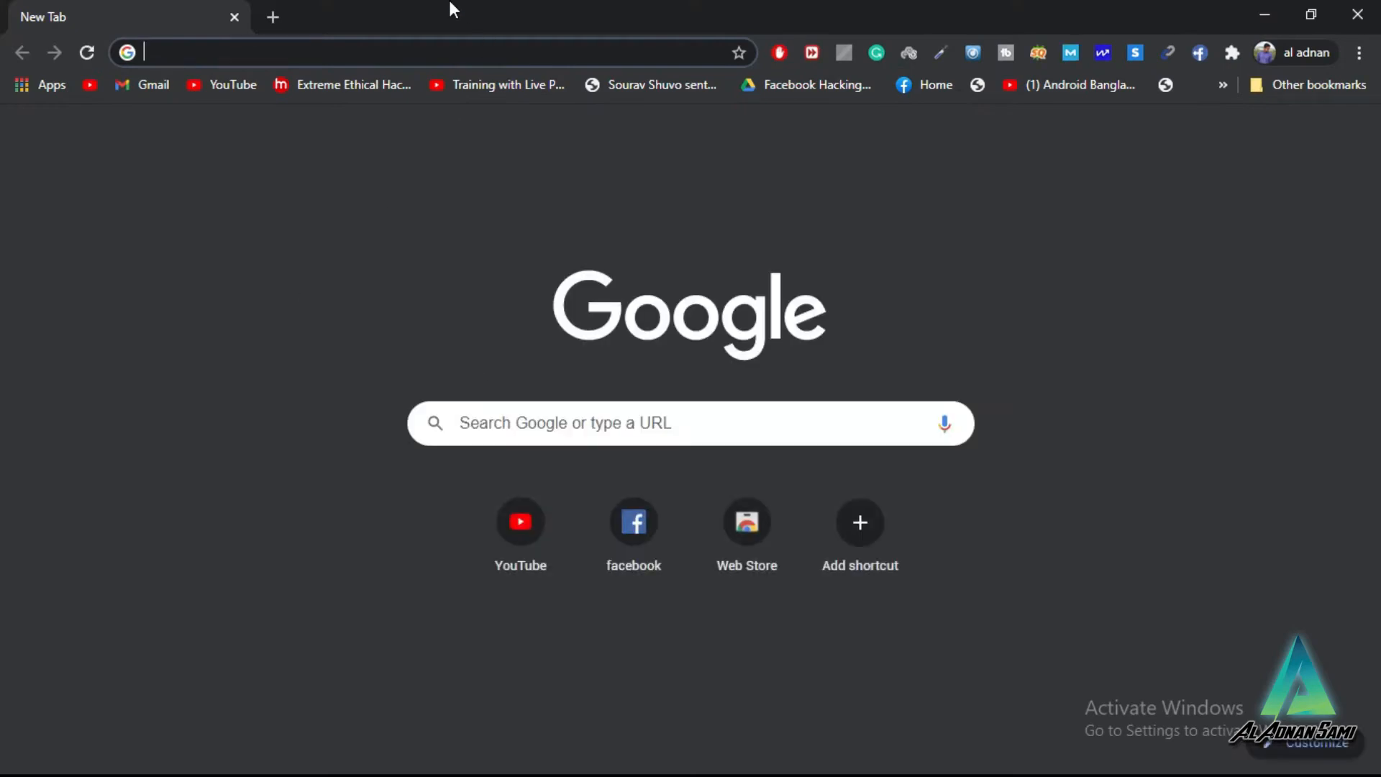
left_click(1224, 85)
scroll(956, 537, "down", 1)
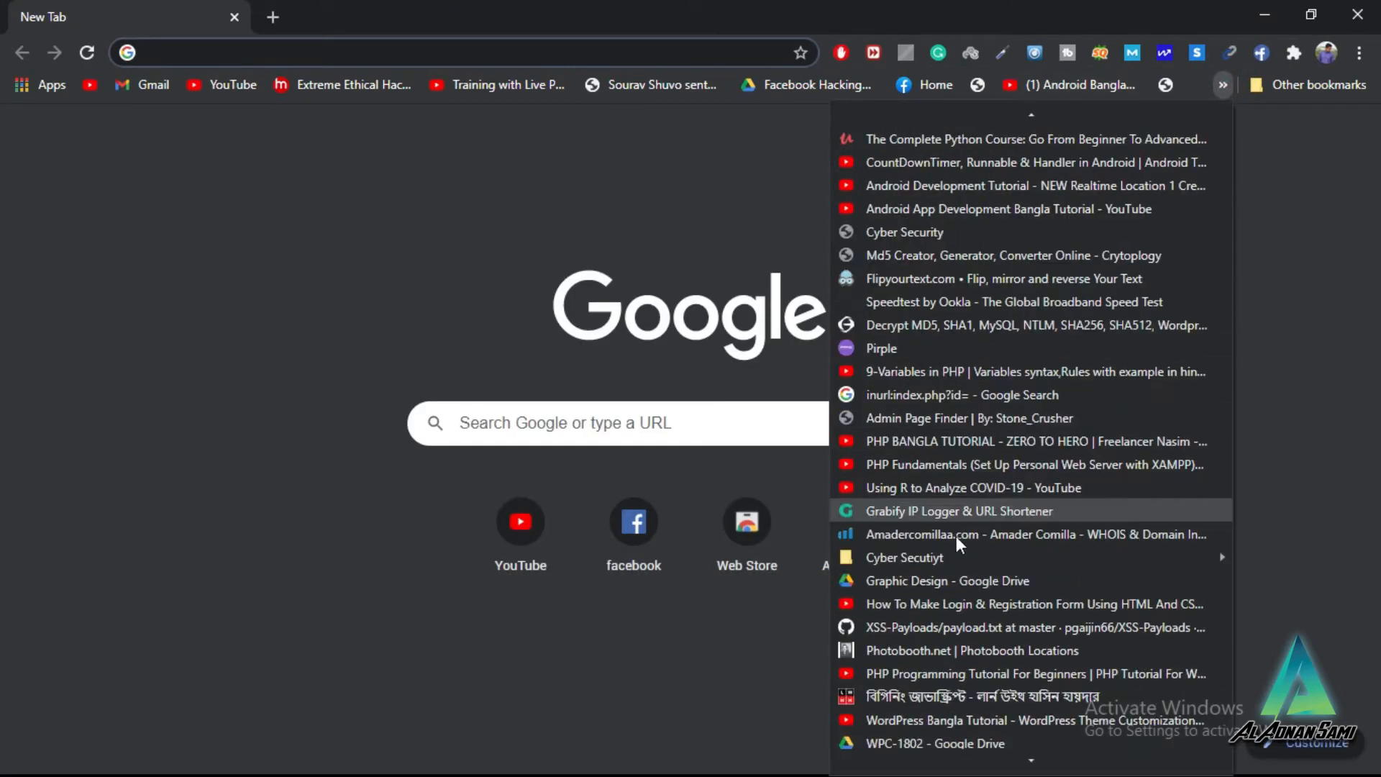
mouse_move(894, 554)
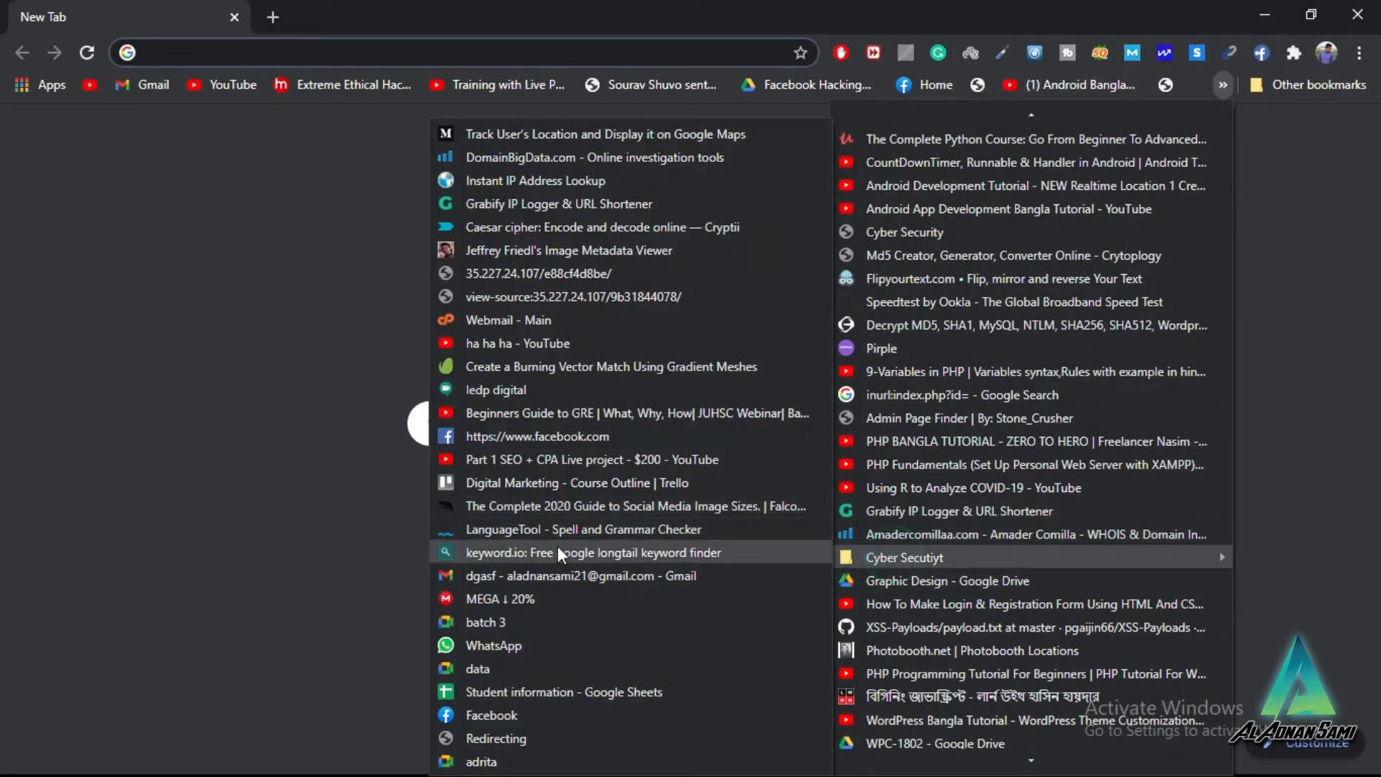
left_click(520, 621)
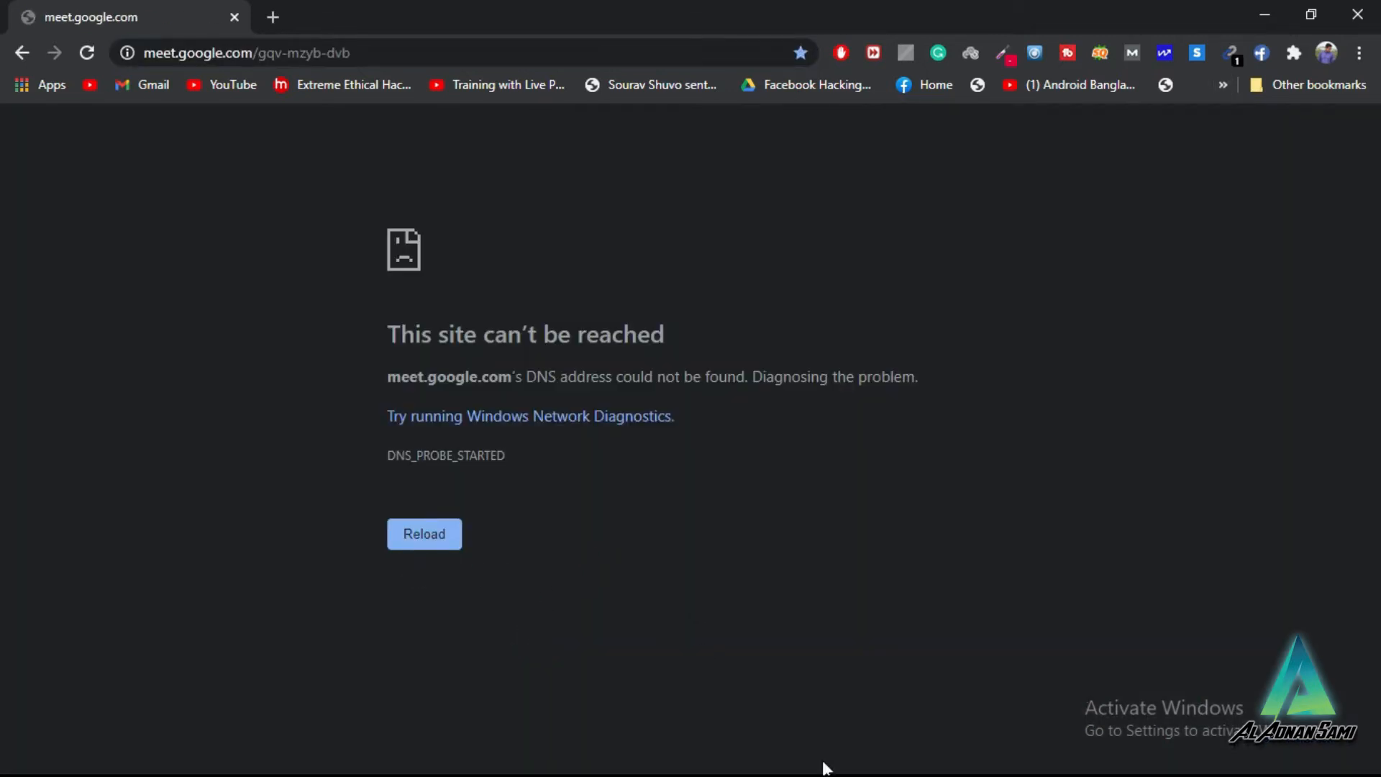
Step: Check the Wi-Fi connection again and reload the meeting page
key("super")
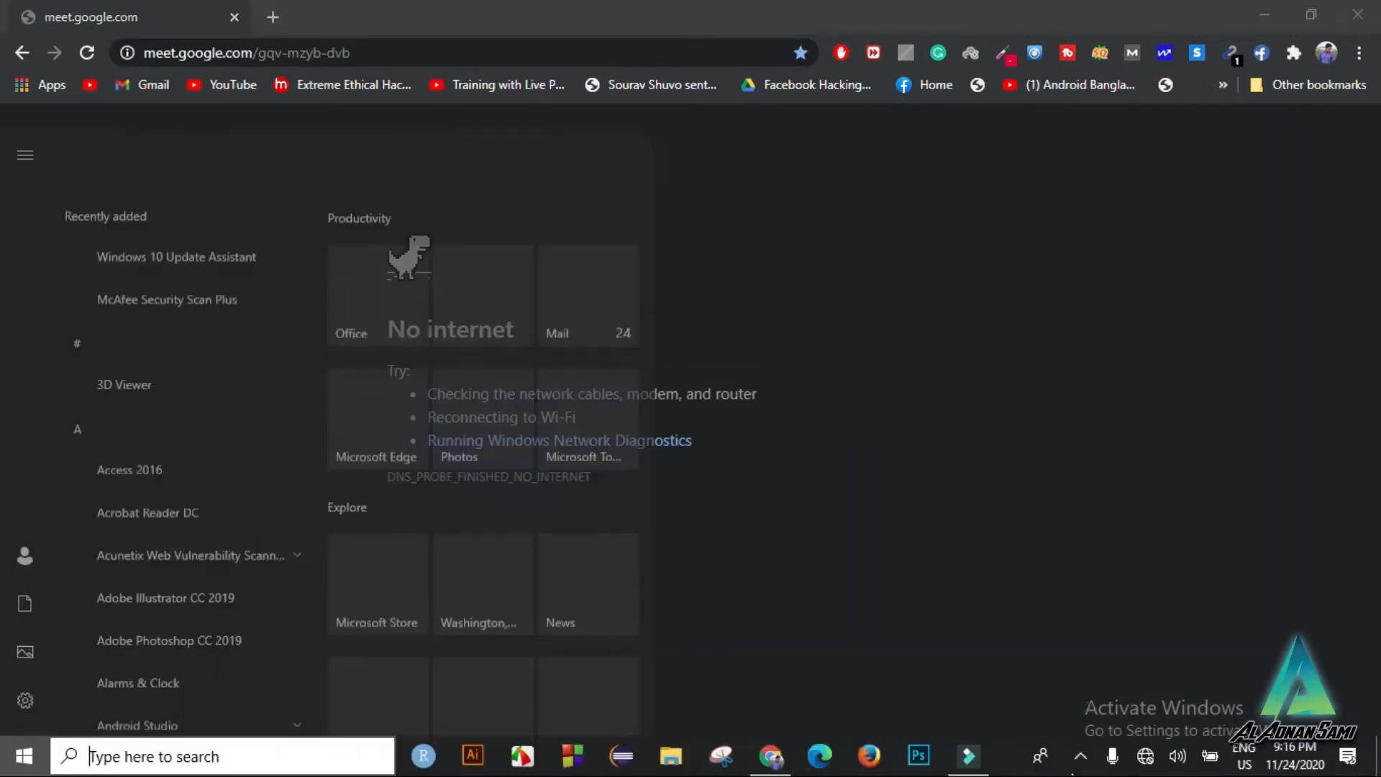
left_click(1145, 756)
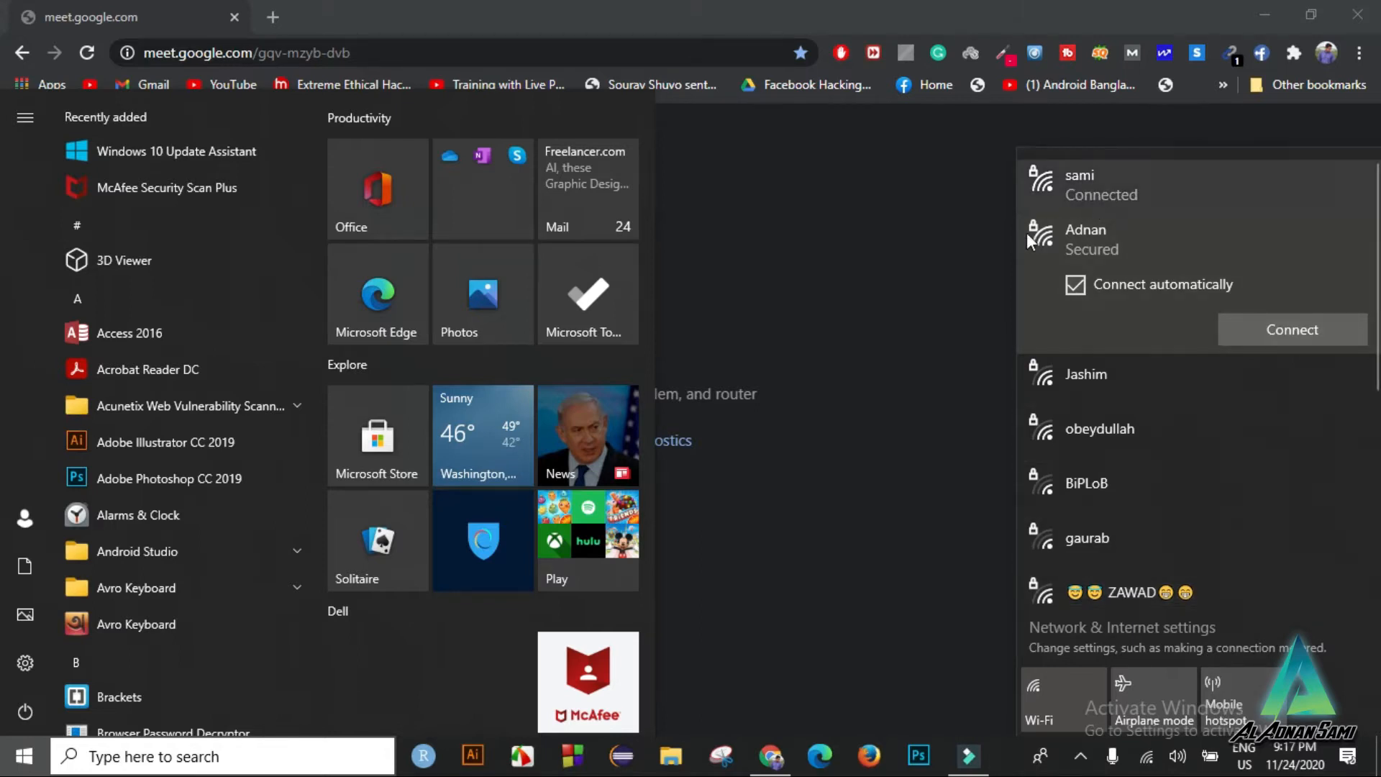
left_click(925, 308)
left_click(86, 52)
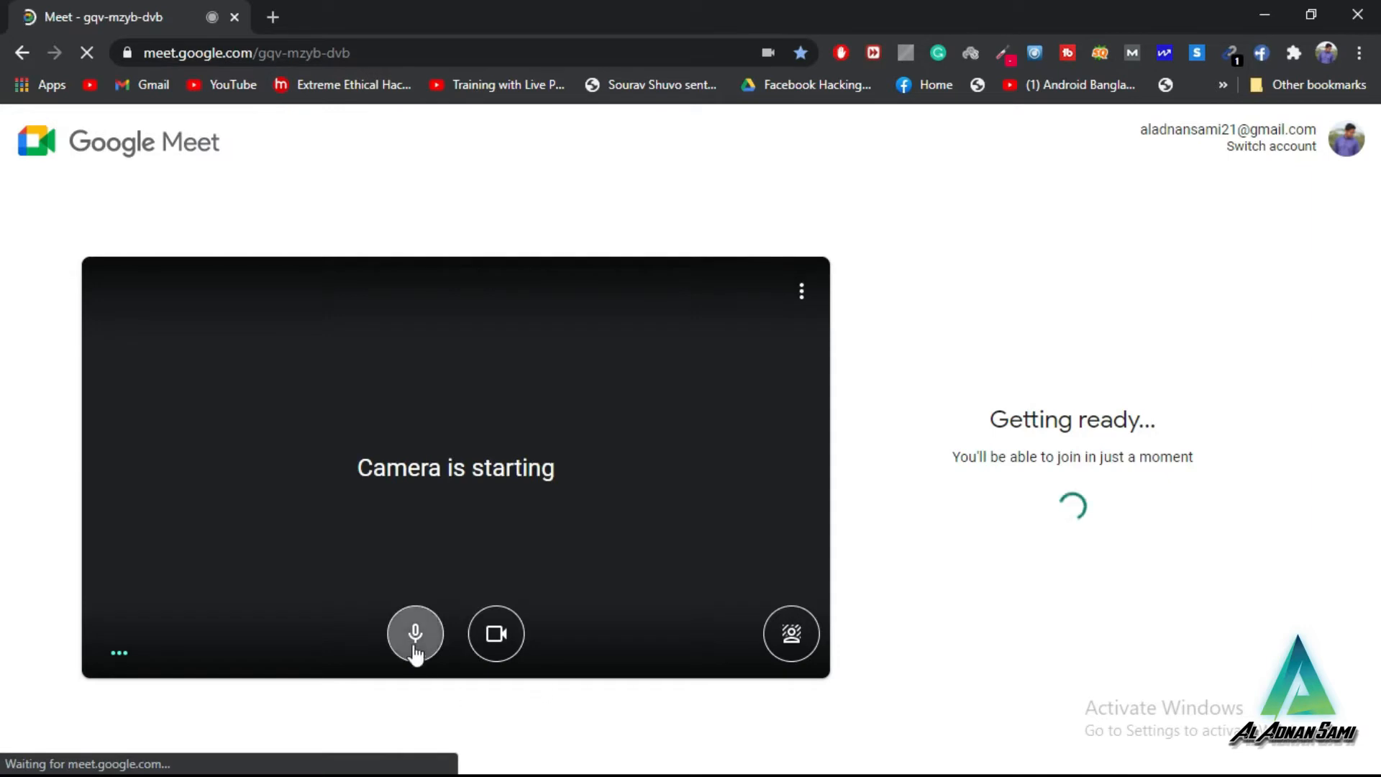
Step: Join the meeting with the camera turned off and the microphone muted
left_click(483, 648)
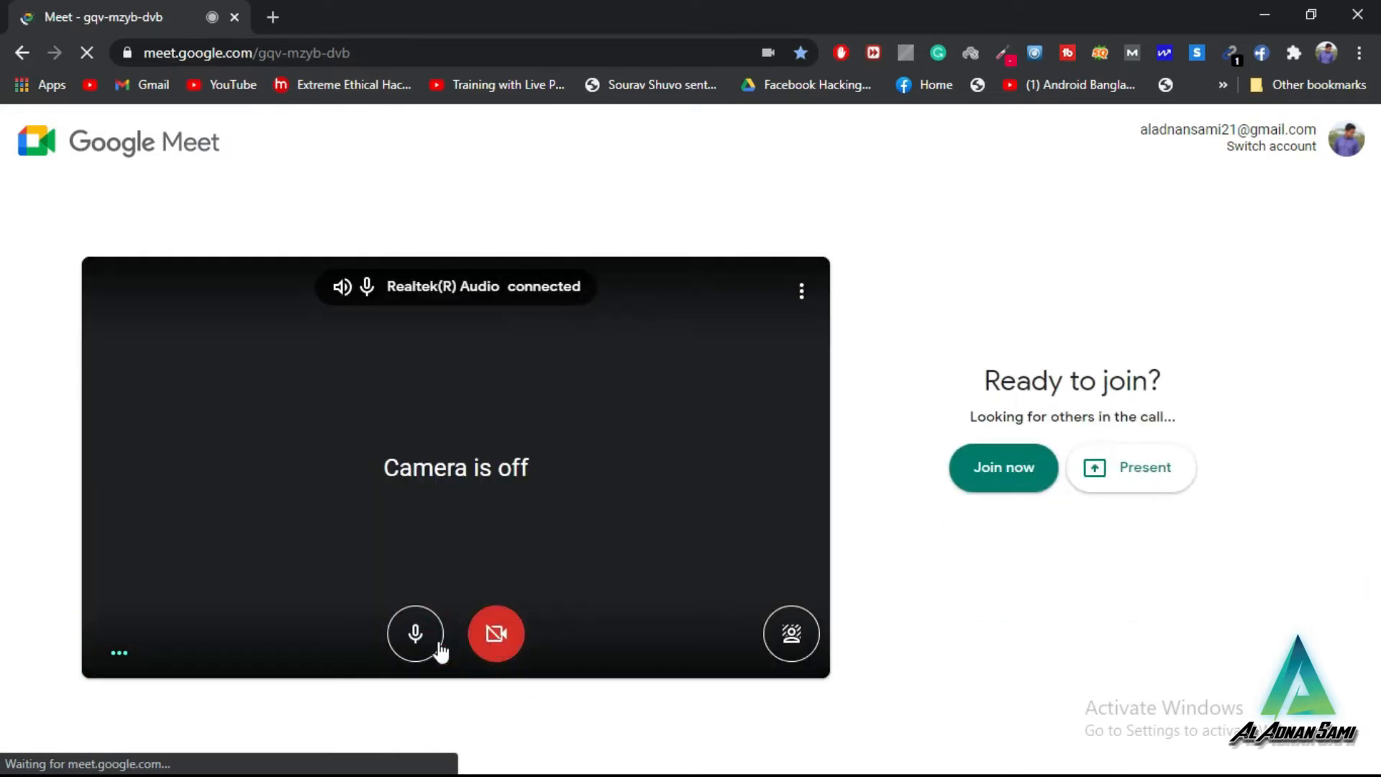
left_click(413, 635)
left_click(998, 475)
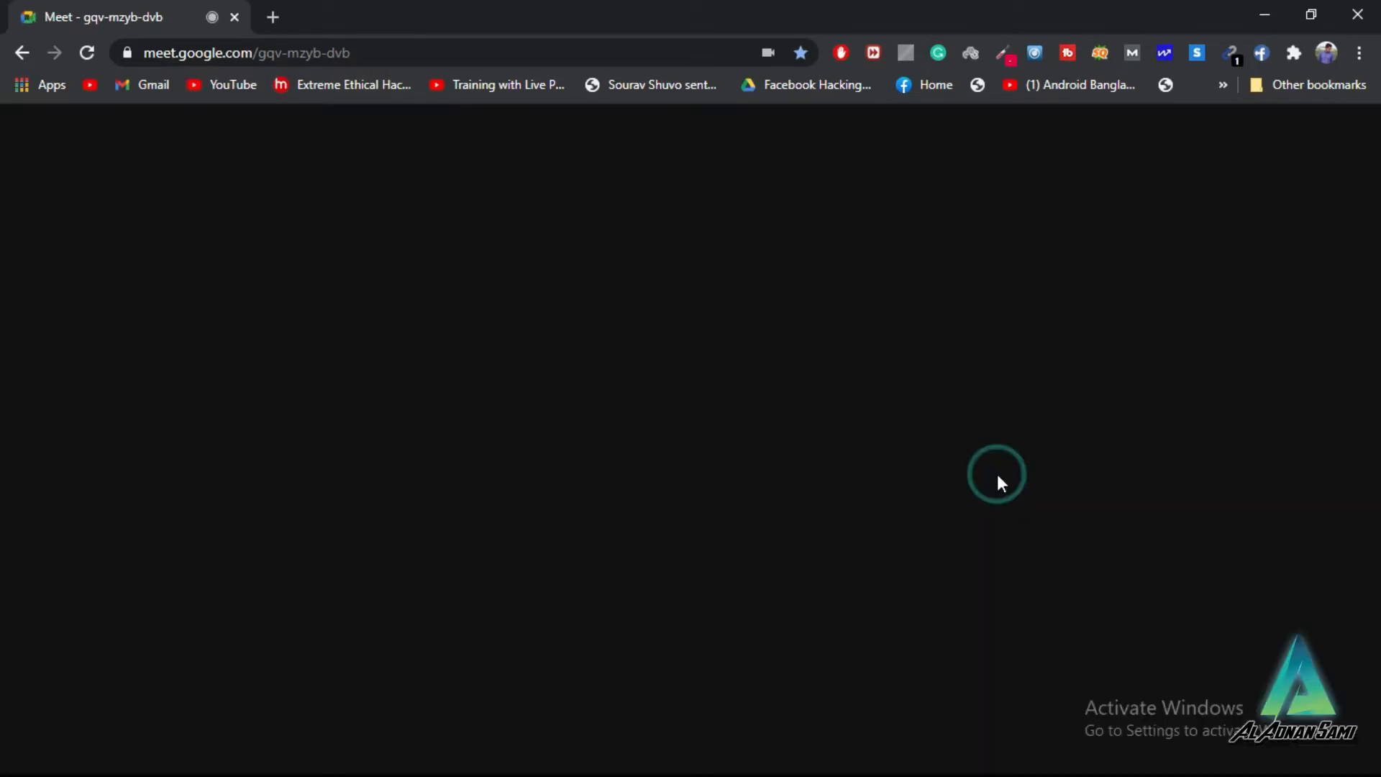
Step: Admit all the people waiting to join the call and unmute the microphone
key("alt")
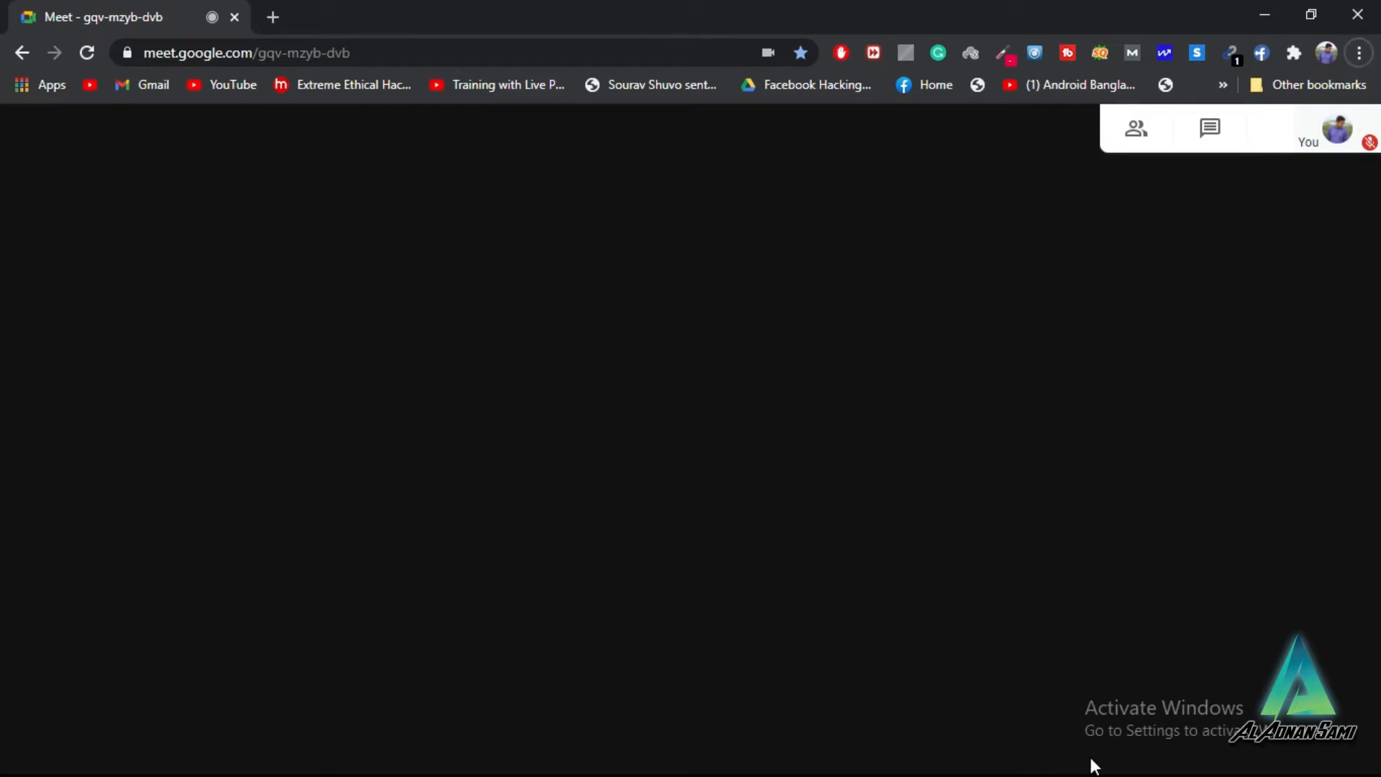
key("super")
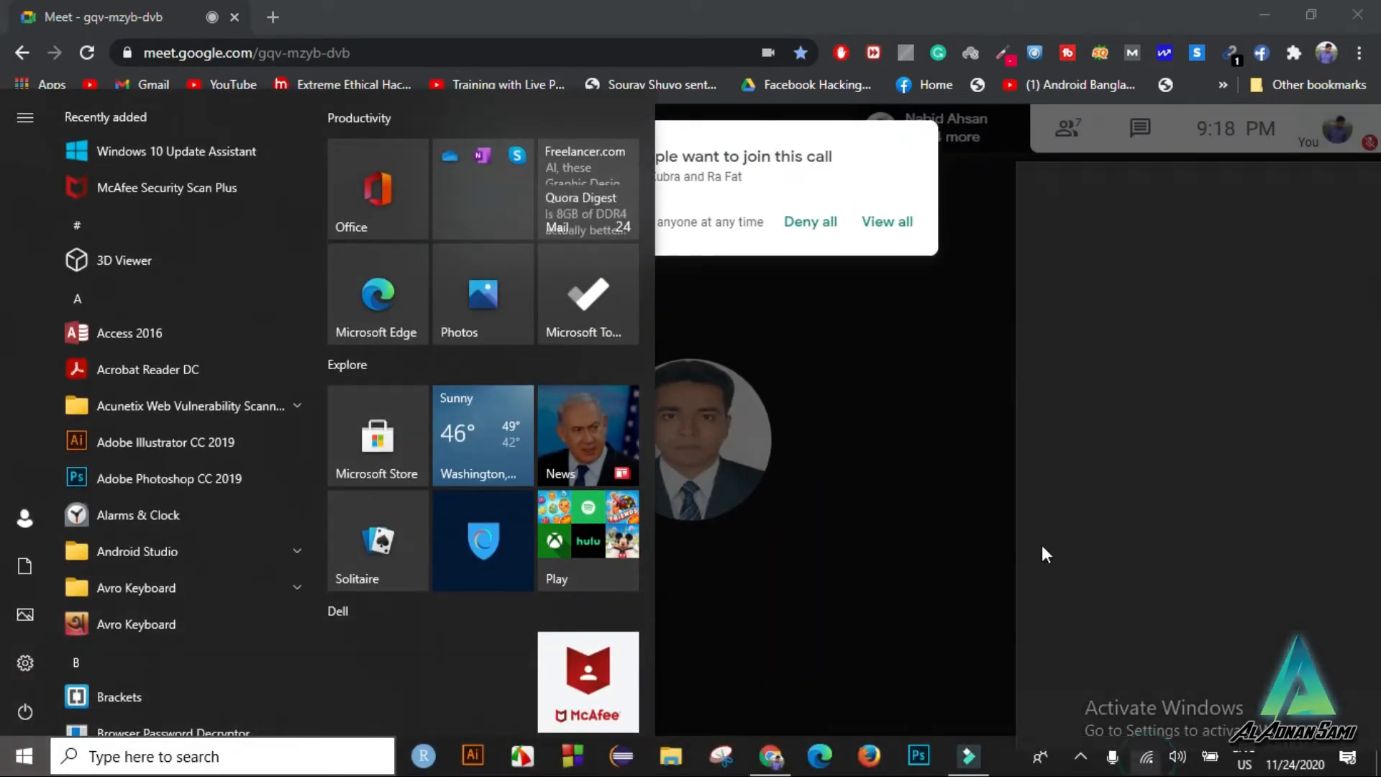
left_click(1047, 554)
left_click(897, 224)
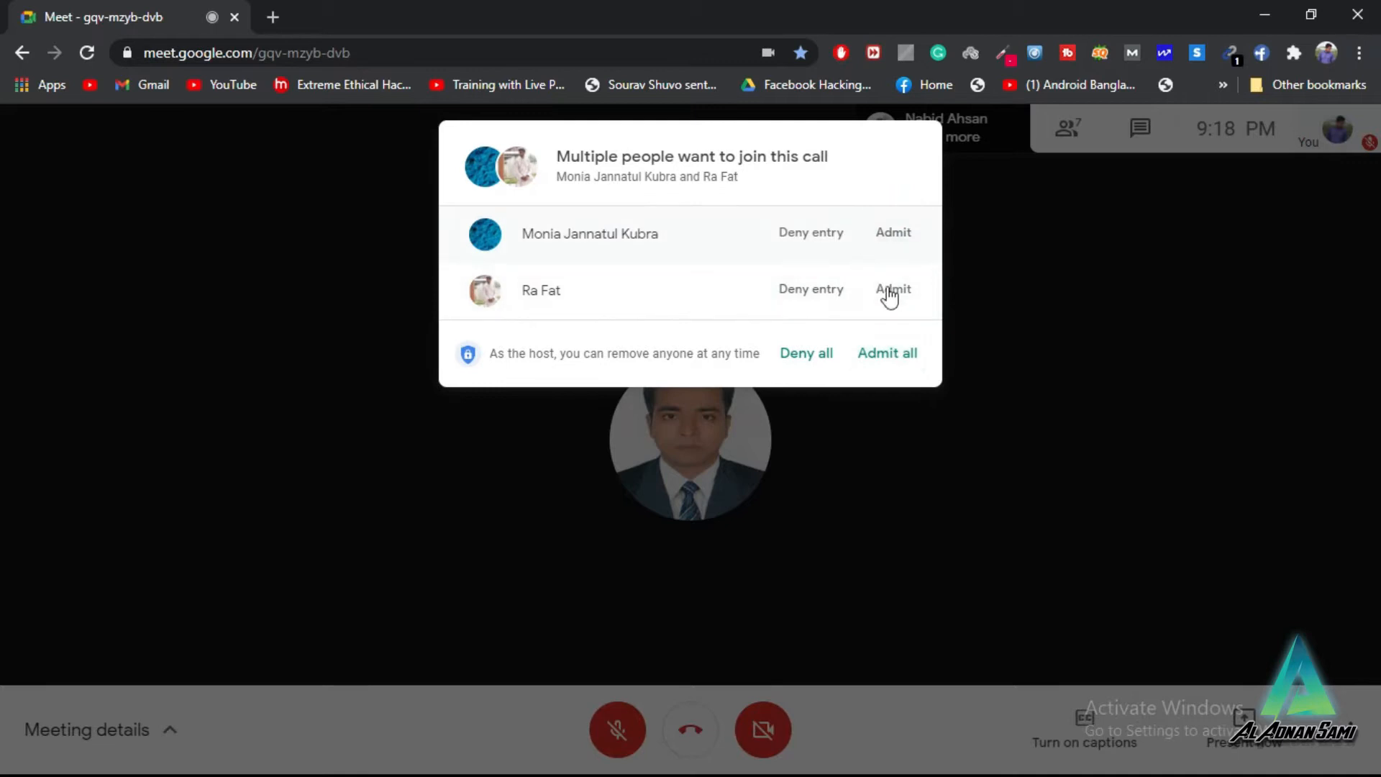
left_click(890, 354)
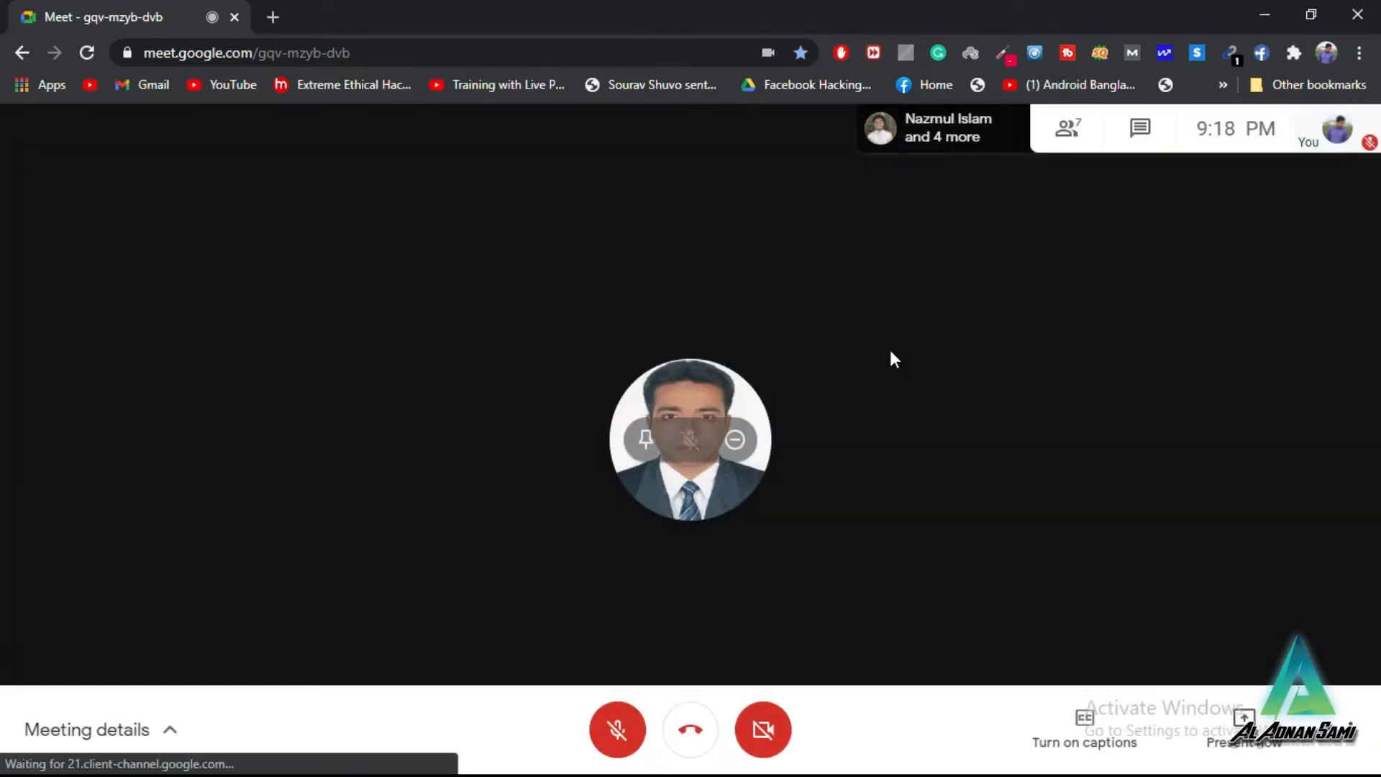
left_click(636, 735)
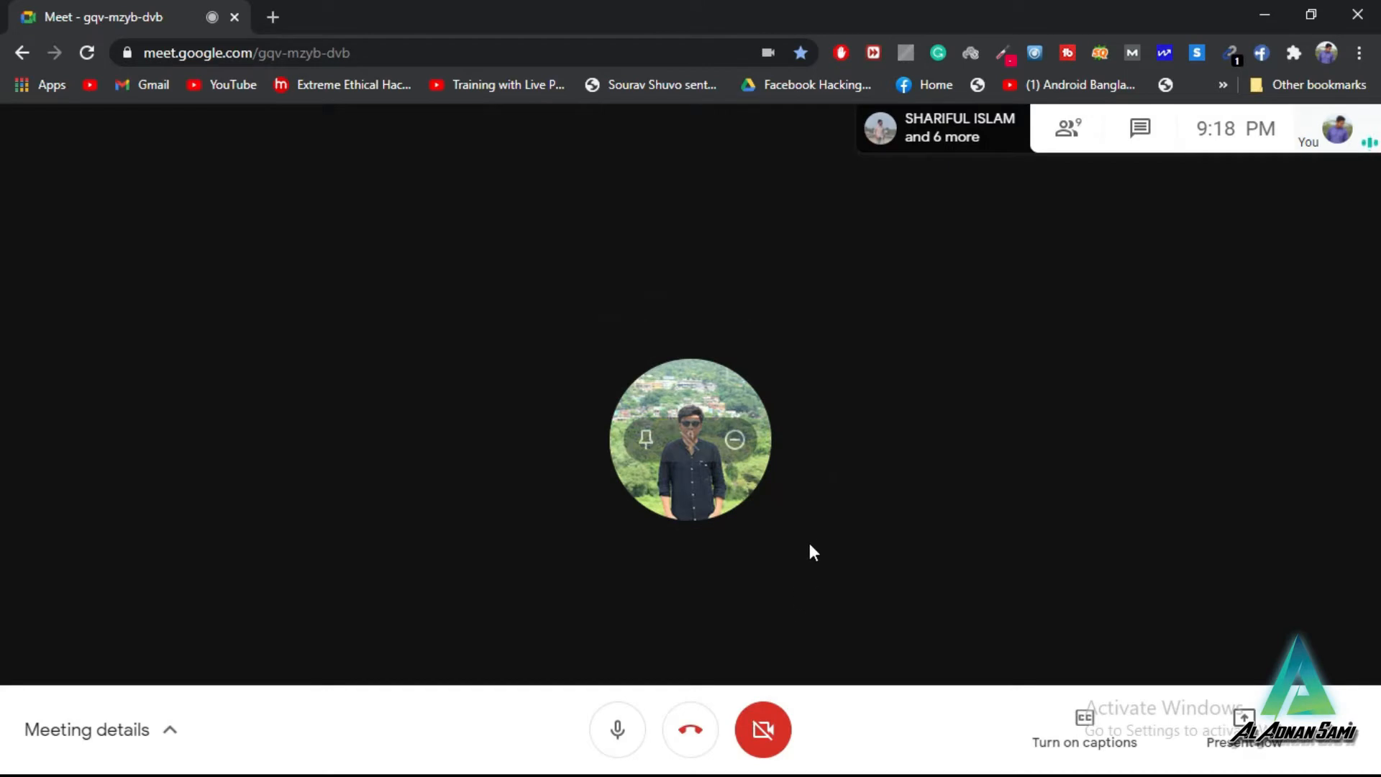
Step: Launch Adobe Illustrator again while the meeting is running
key("super")
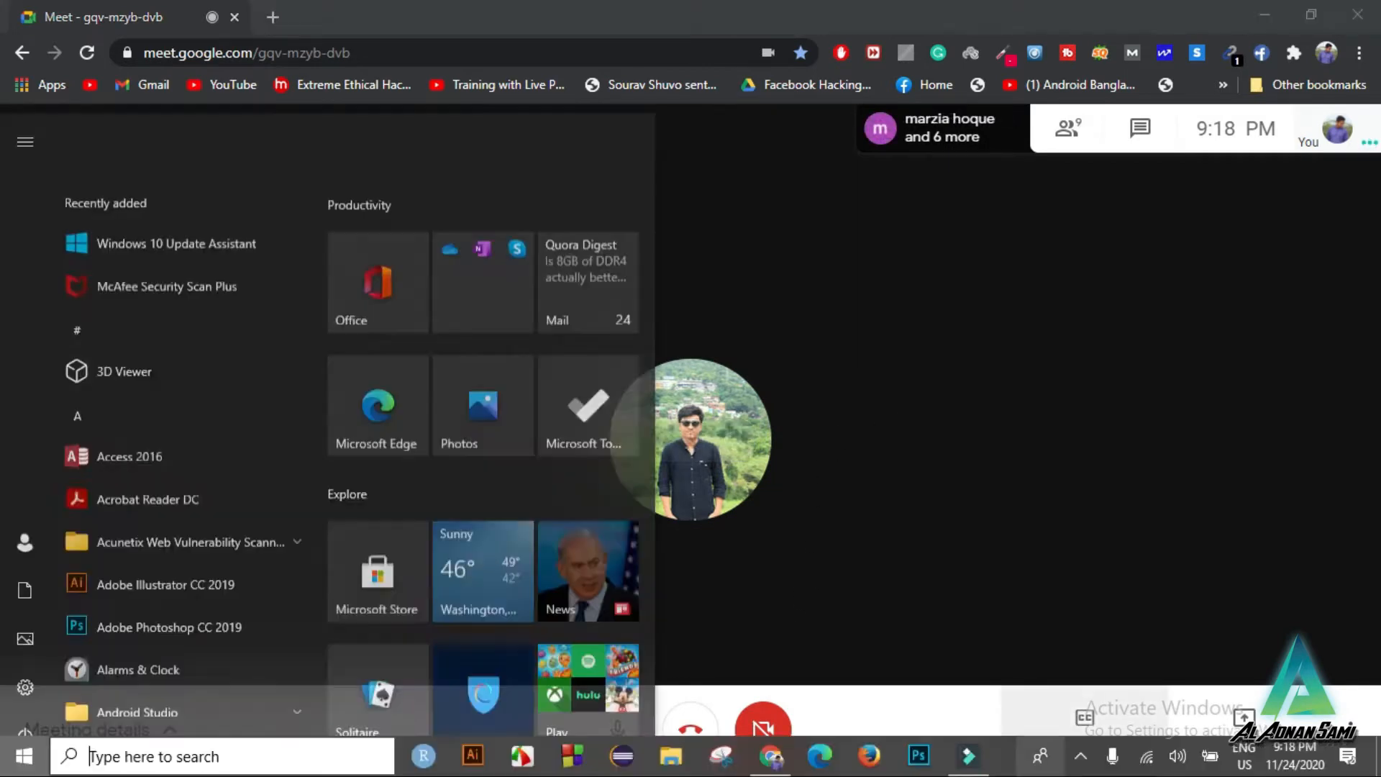
key("super")
key("super")
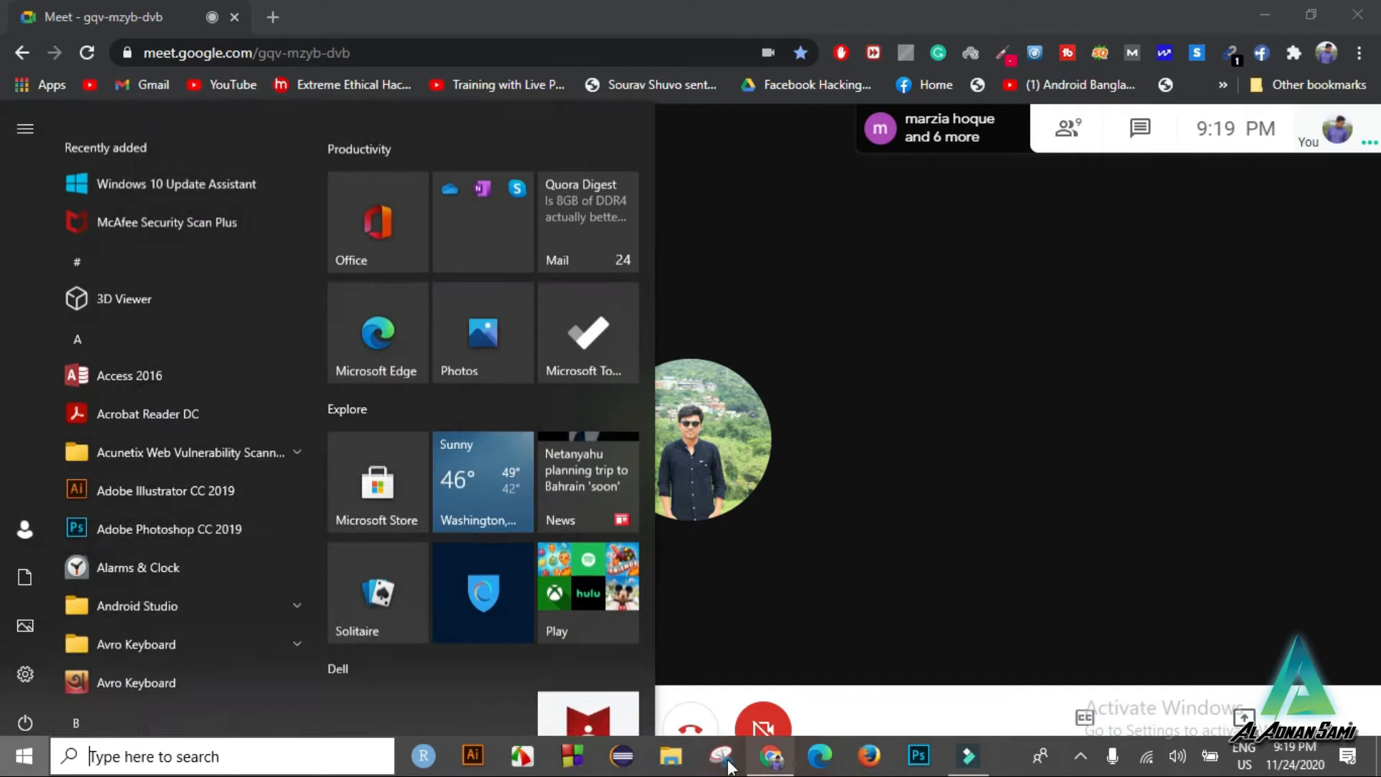
left_click(490, 755)
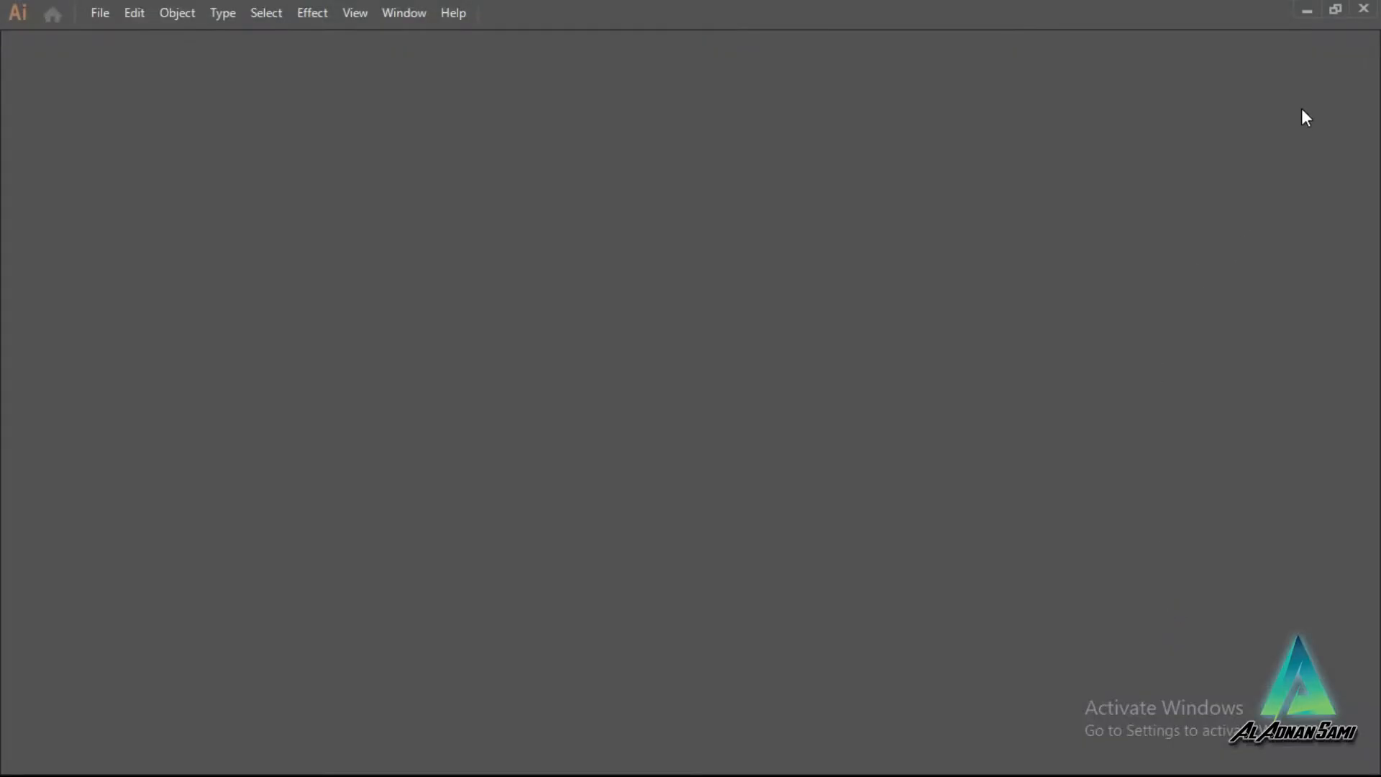
Step: Return to the Google Meet call, present the entire screen to everyone and hide the screen-sharing notice
left_click(1308, 11)
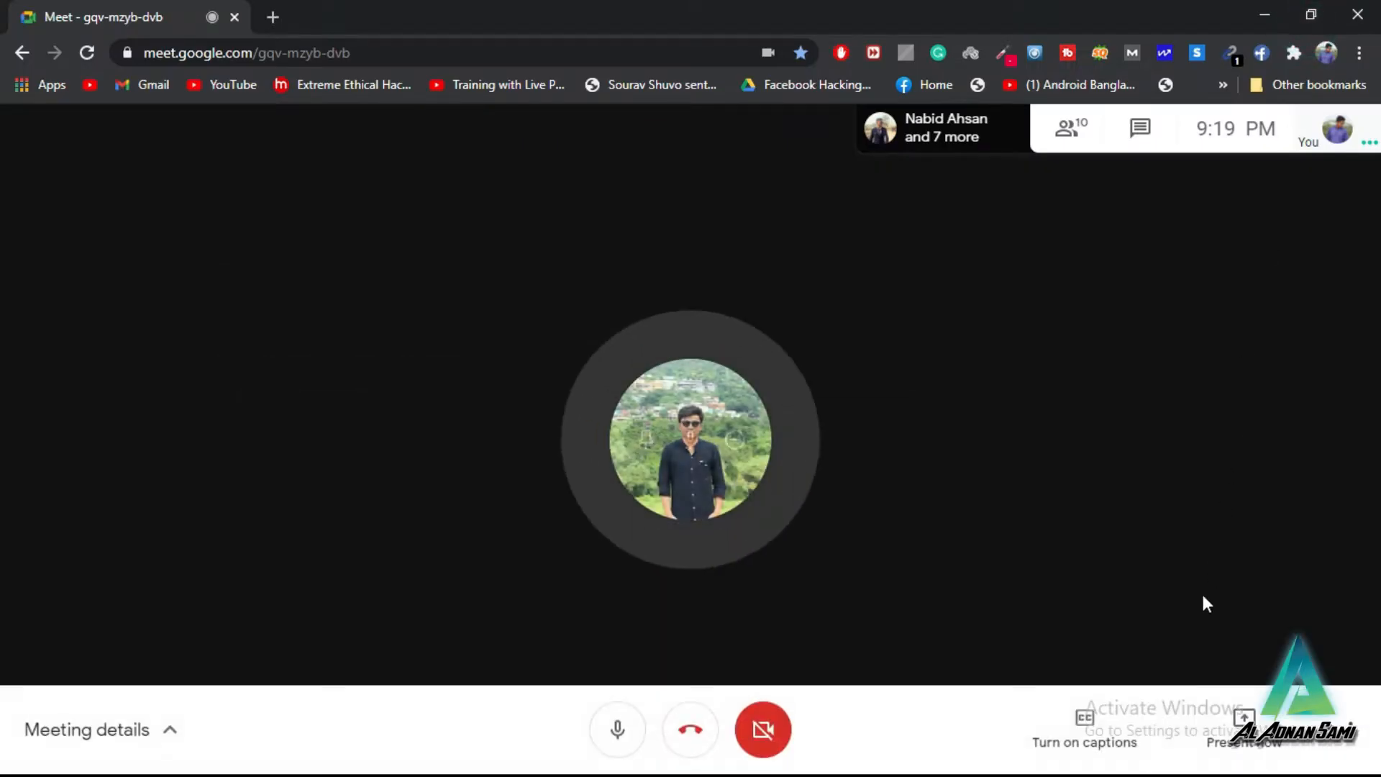
left_click(1243, 725)
left_click(1175, 562)
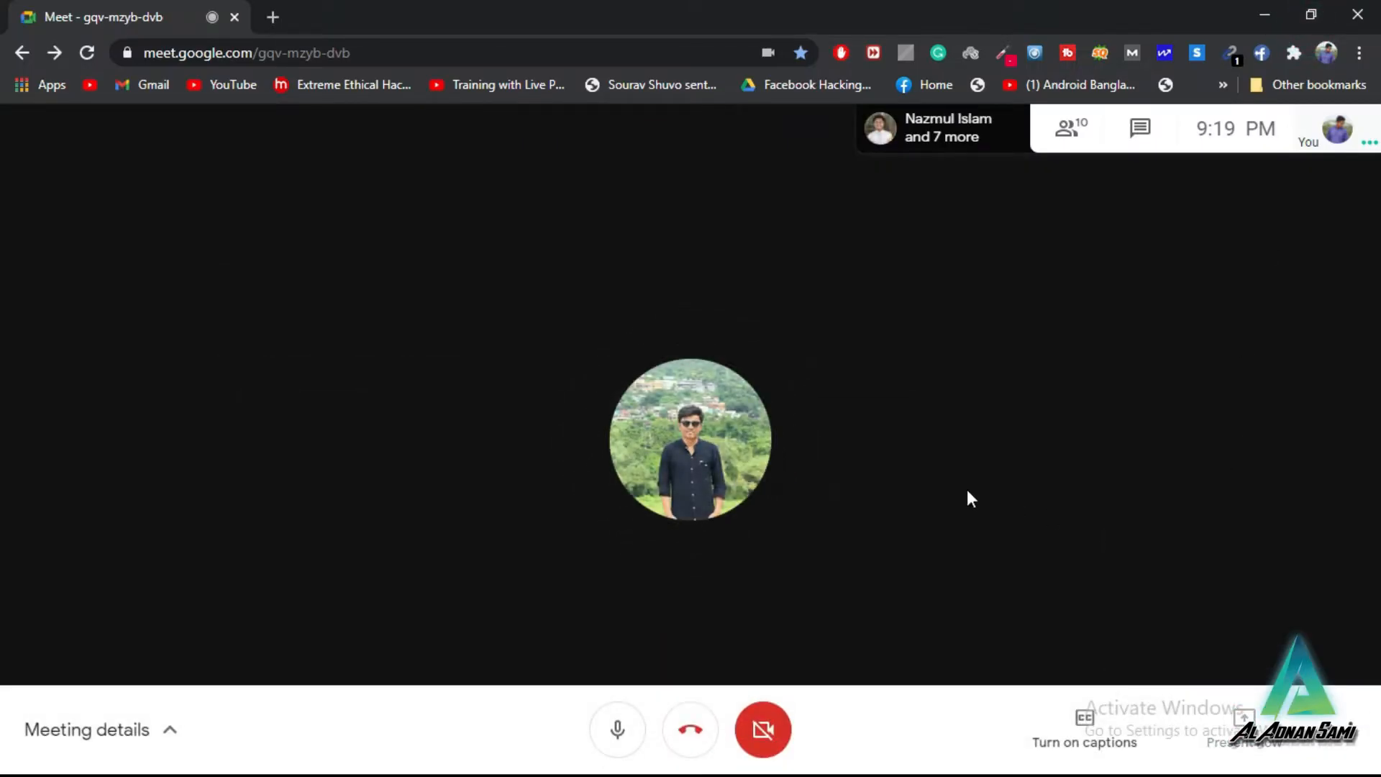
left_click(898, 502)
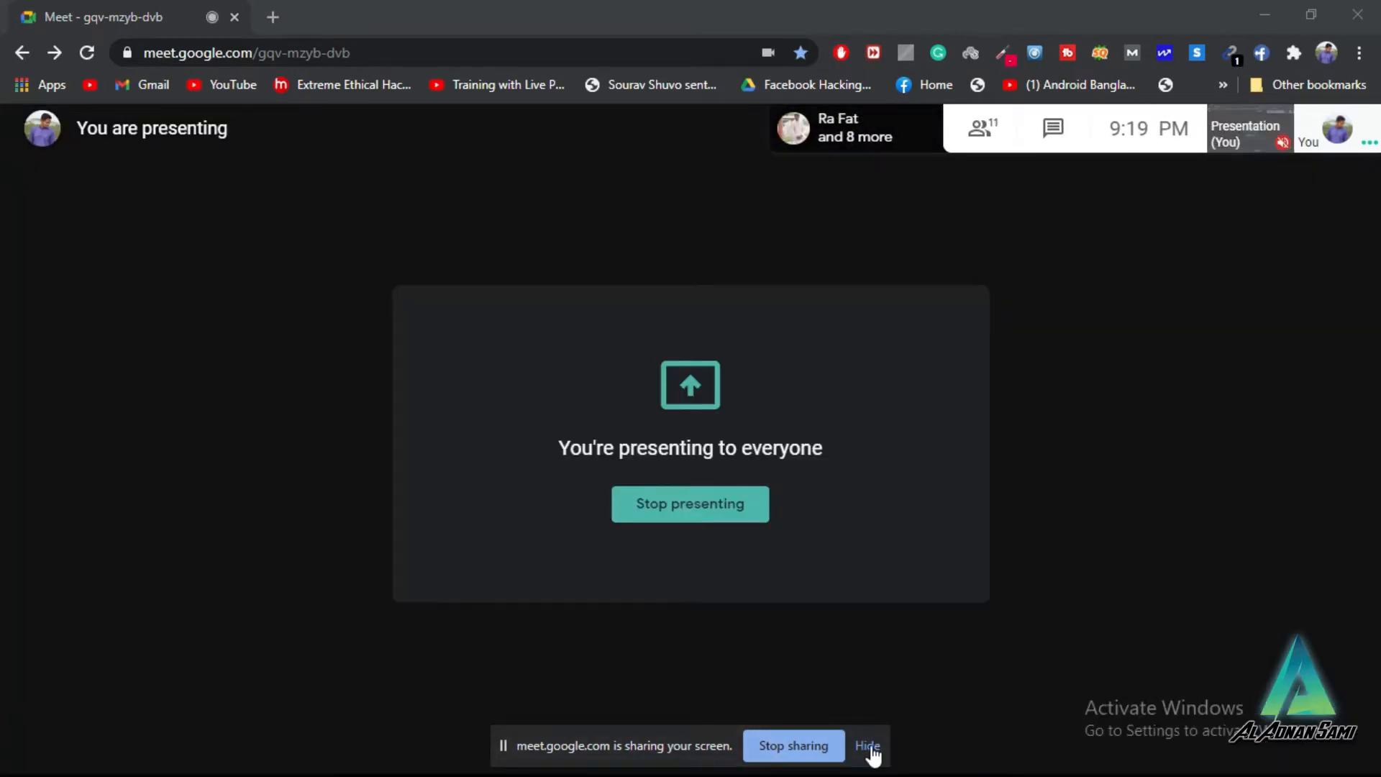
left_click(868, 746)
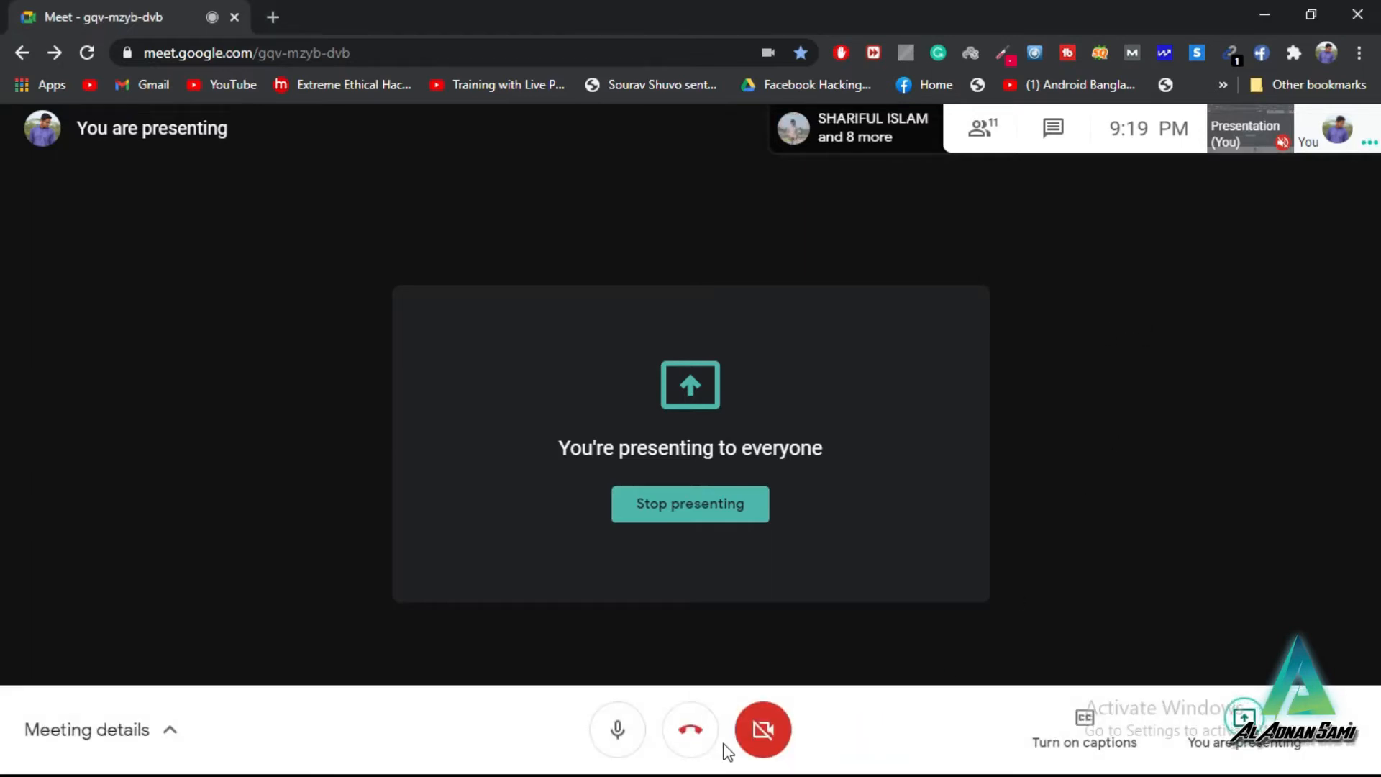
Step: Switch to Adobe Illustrator, create a new blank document, collapse the Symbols panel and set the view to 100%
key("super")
left_click(486, 764)
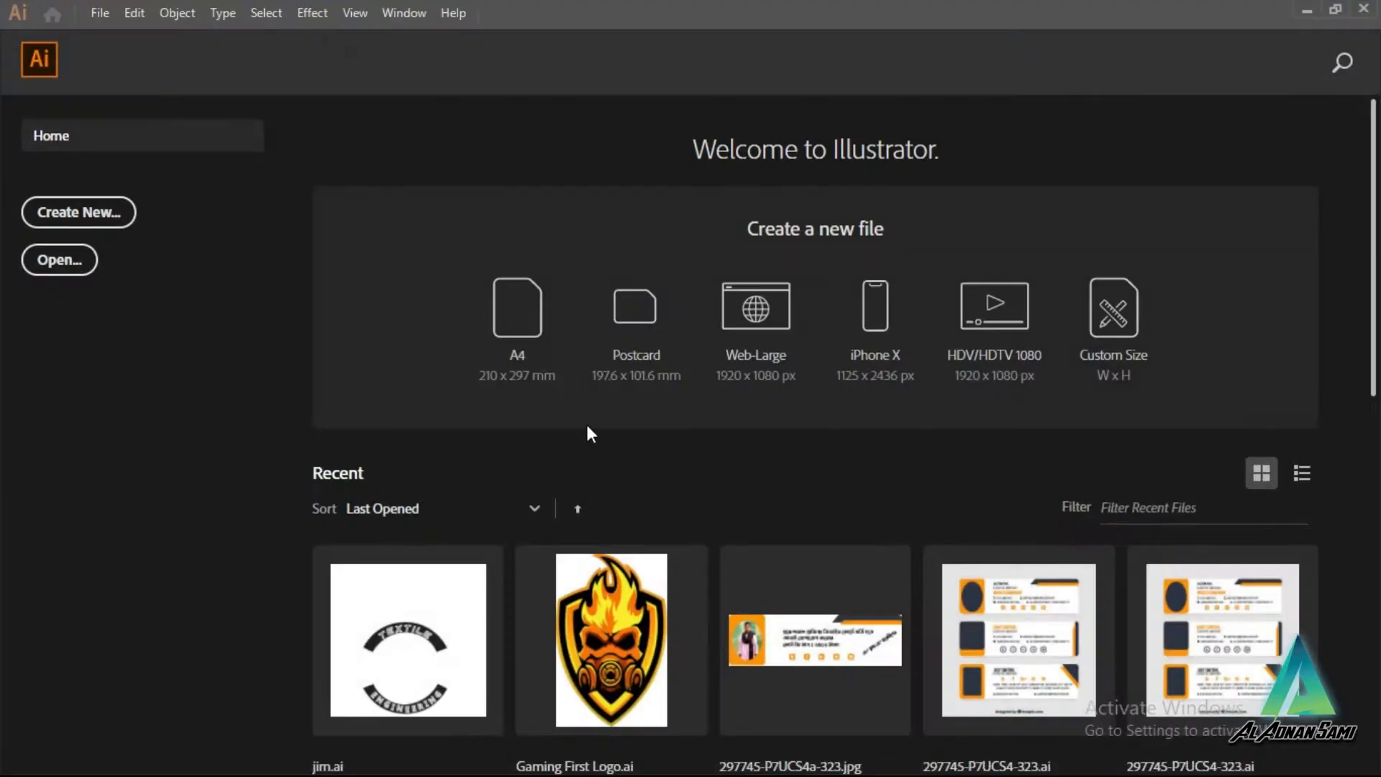
left_click(711, 337)
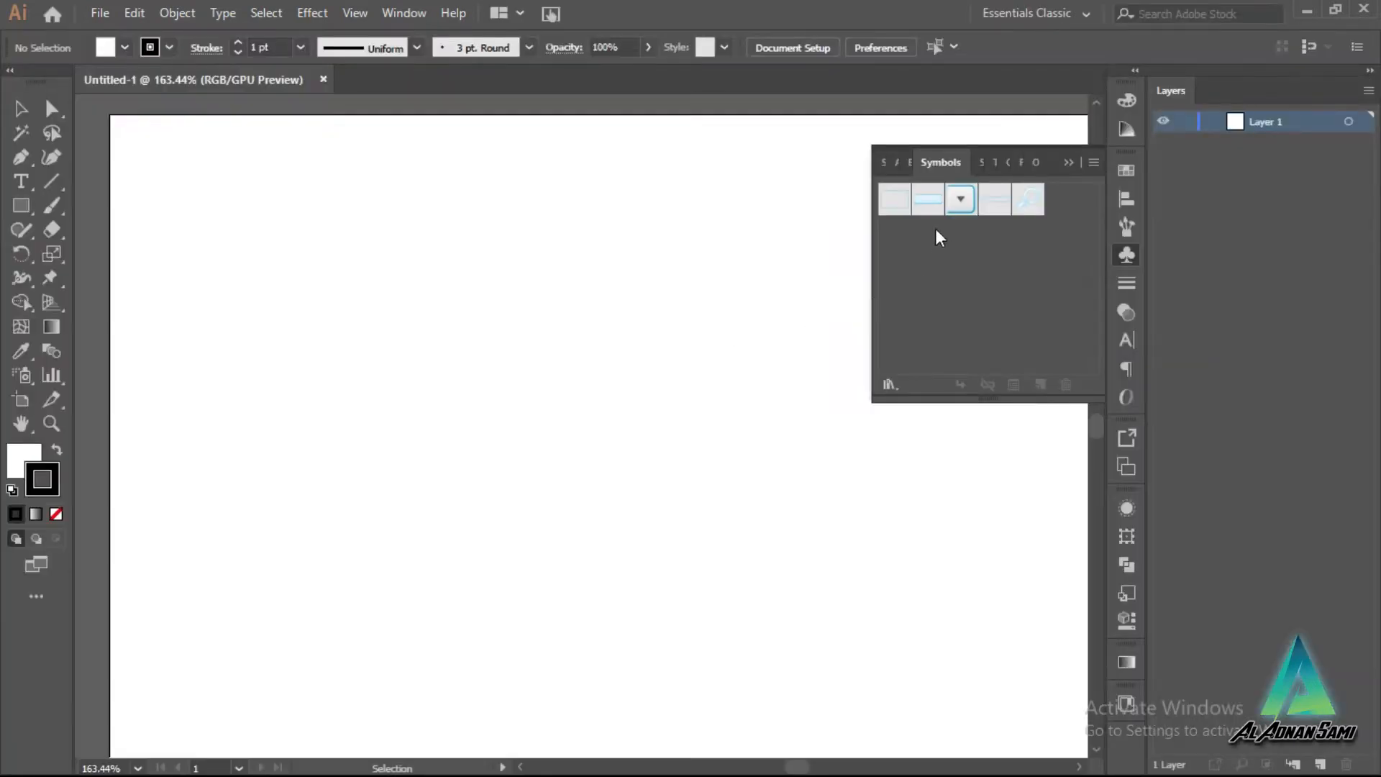
left_click(1069, 162)
key("ctrl+1")
left_click_drag(796, 766, 799, 767)
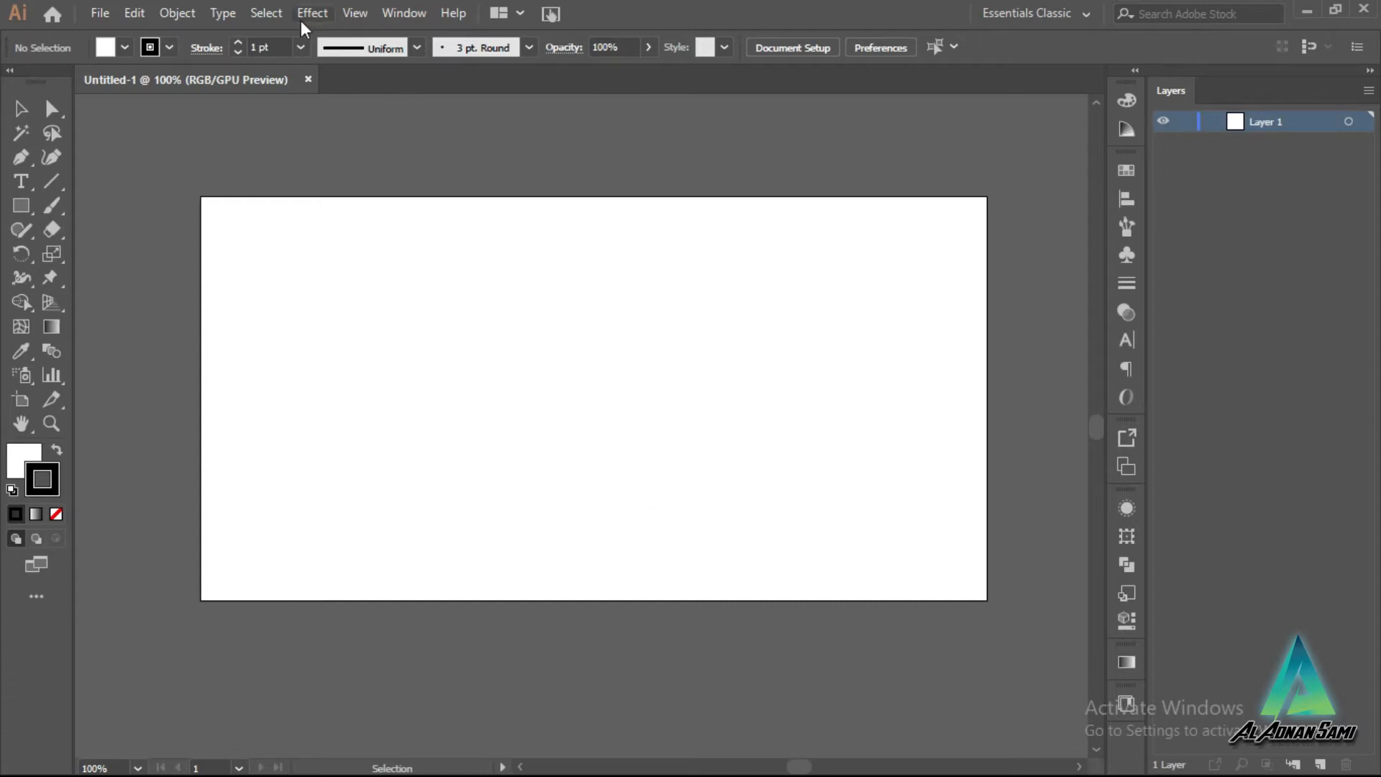
Step: Show the Symbols panel for the new document
left_click(400, 15)
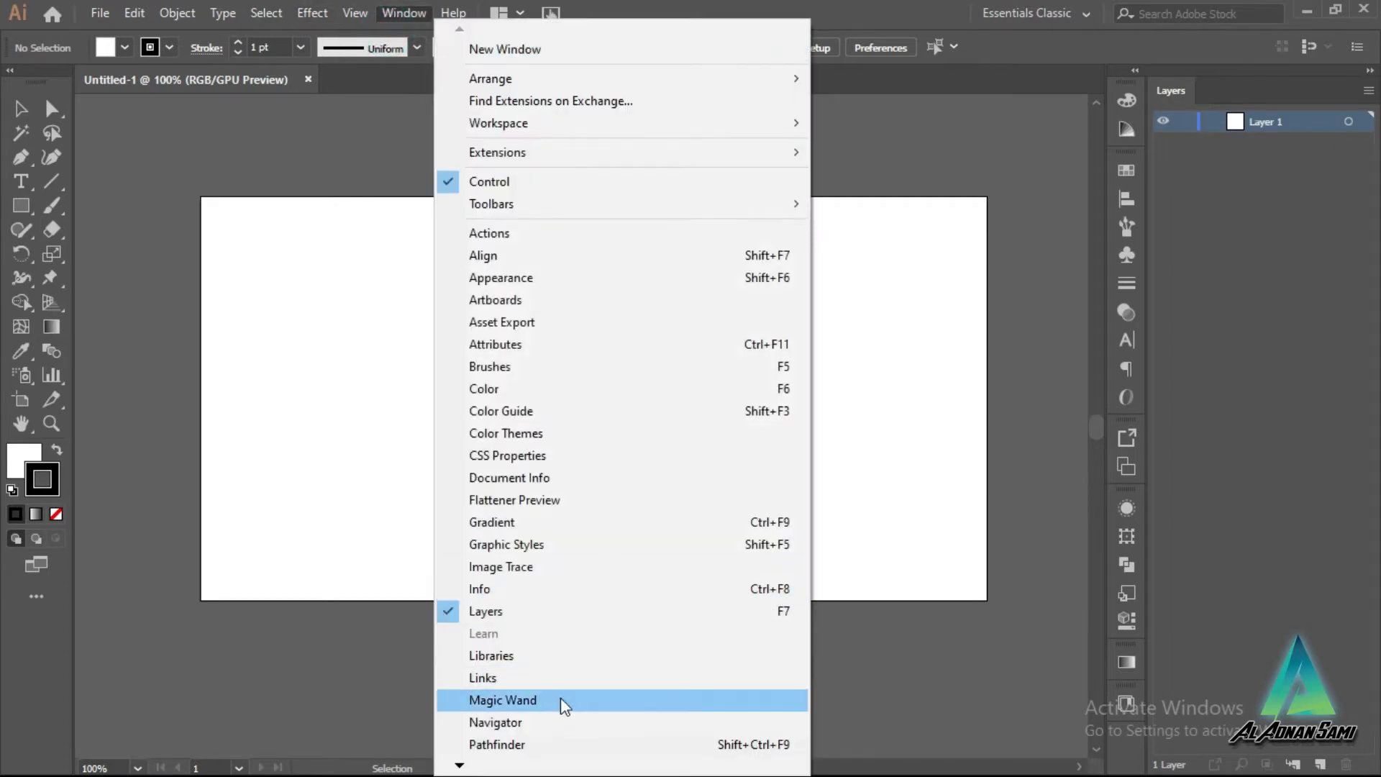
left_click(453, 768)
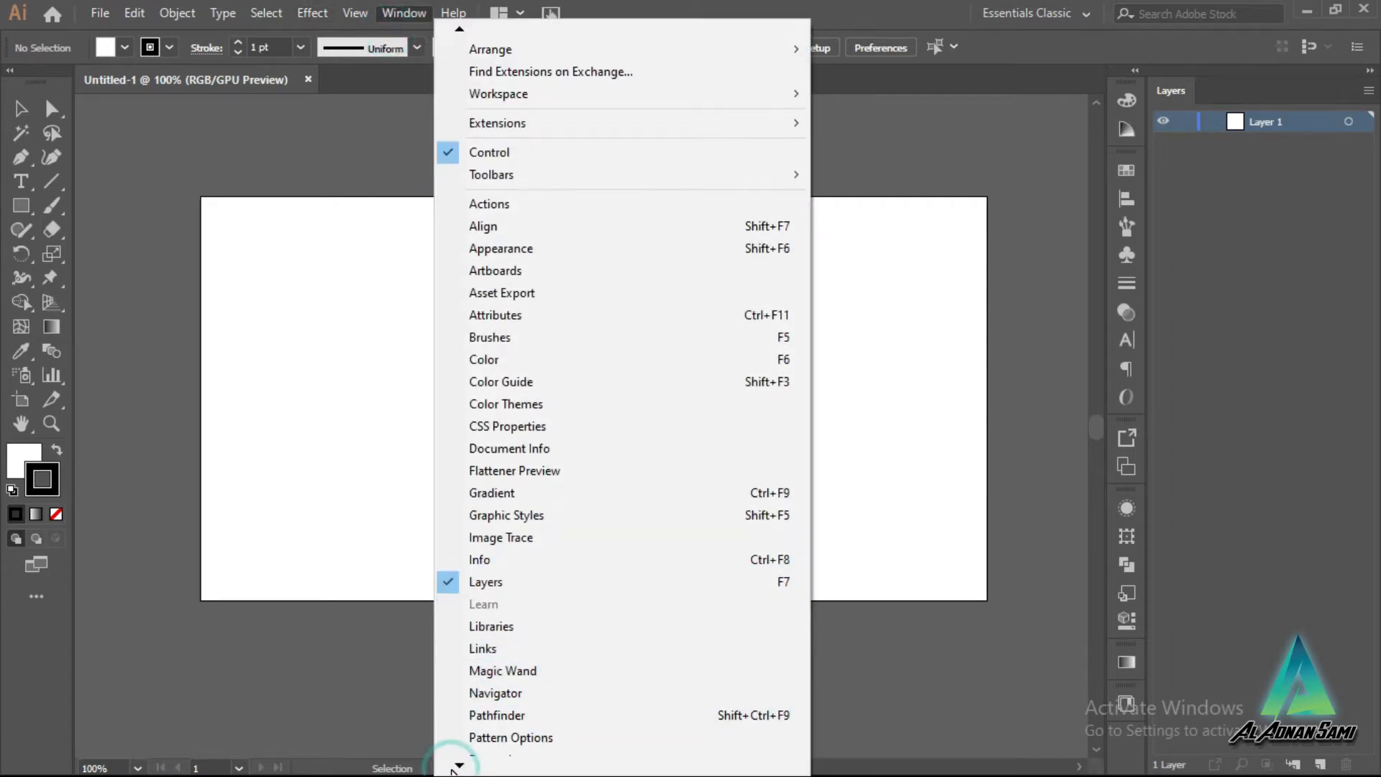
left_click(453, 768)
left_click(452, 768)
left_click(452, 768)
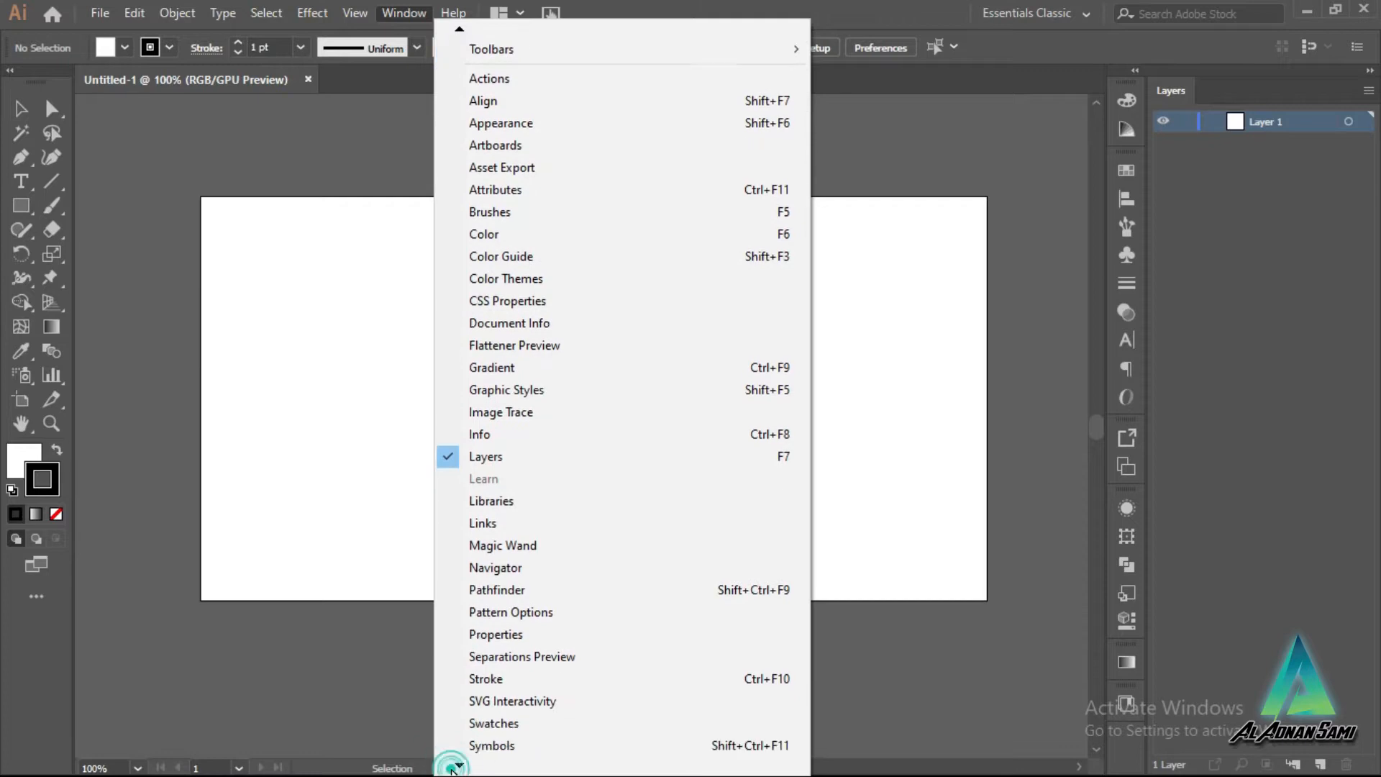
left_click(452, 768)
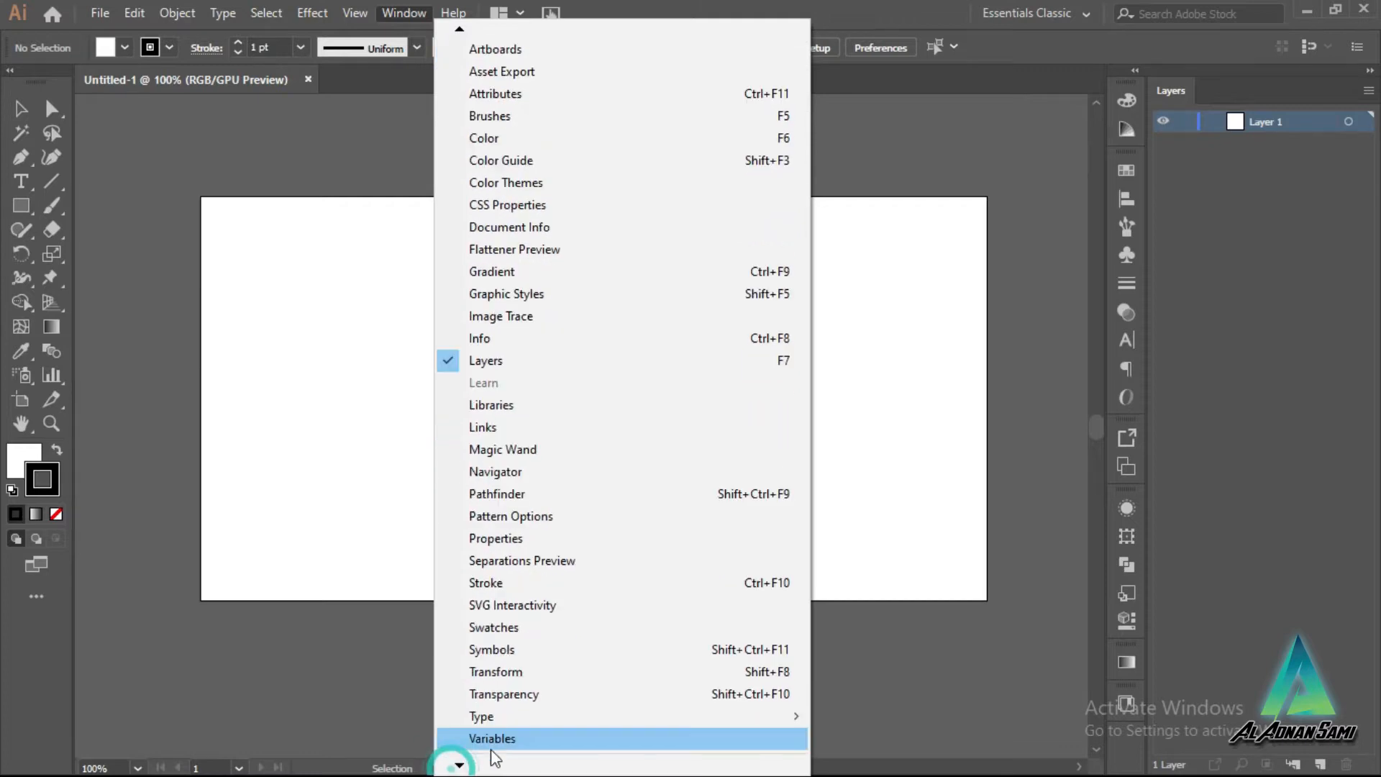
left_click(528, 658)
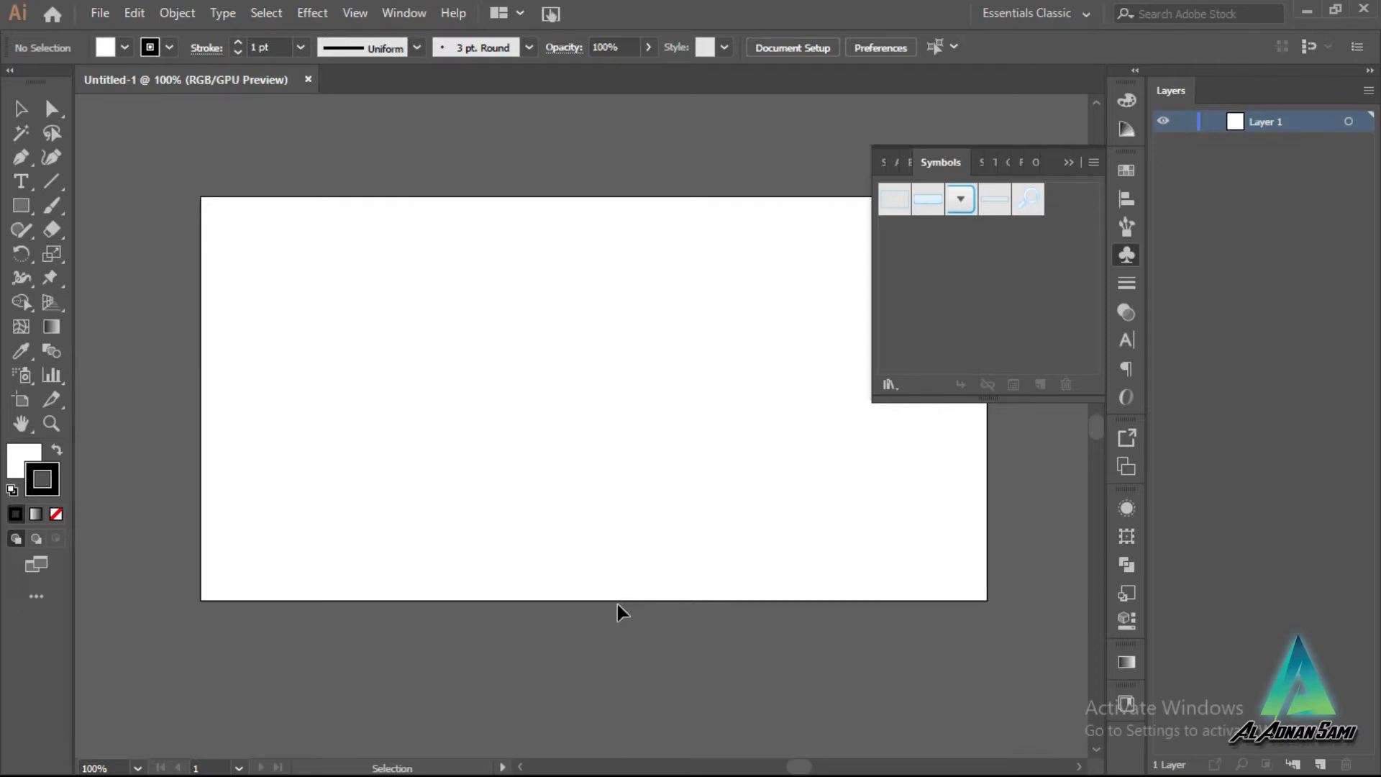
Step: Open the 3D Symbols library, enlarge its panel and move it away from the middle of the artboard
left_click(887, 382)
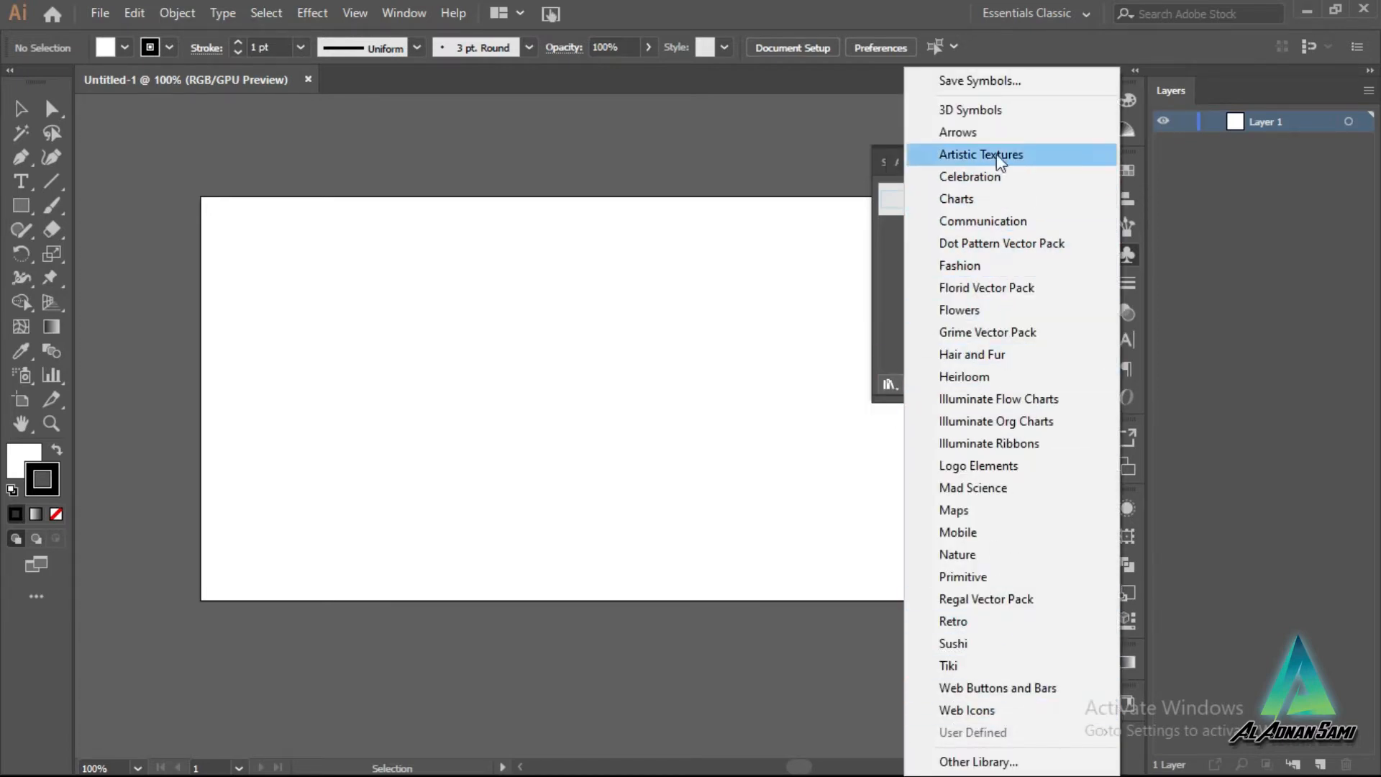
left_click(984, 111)
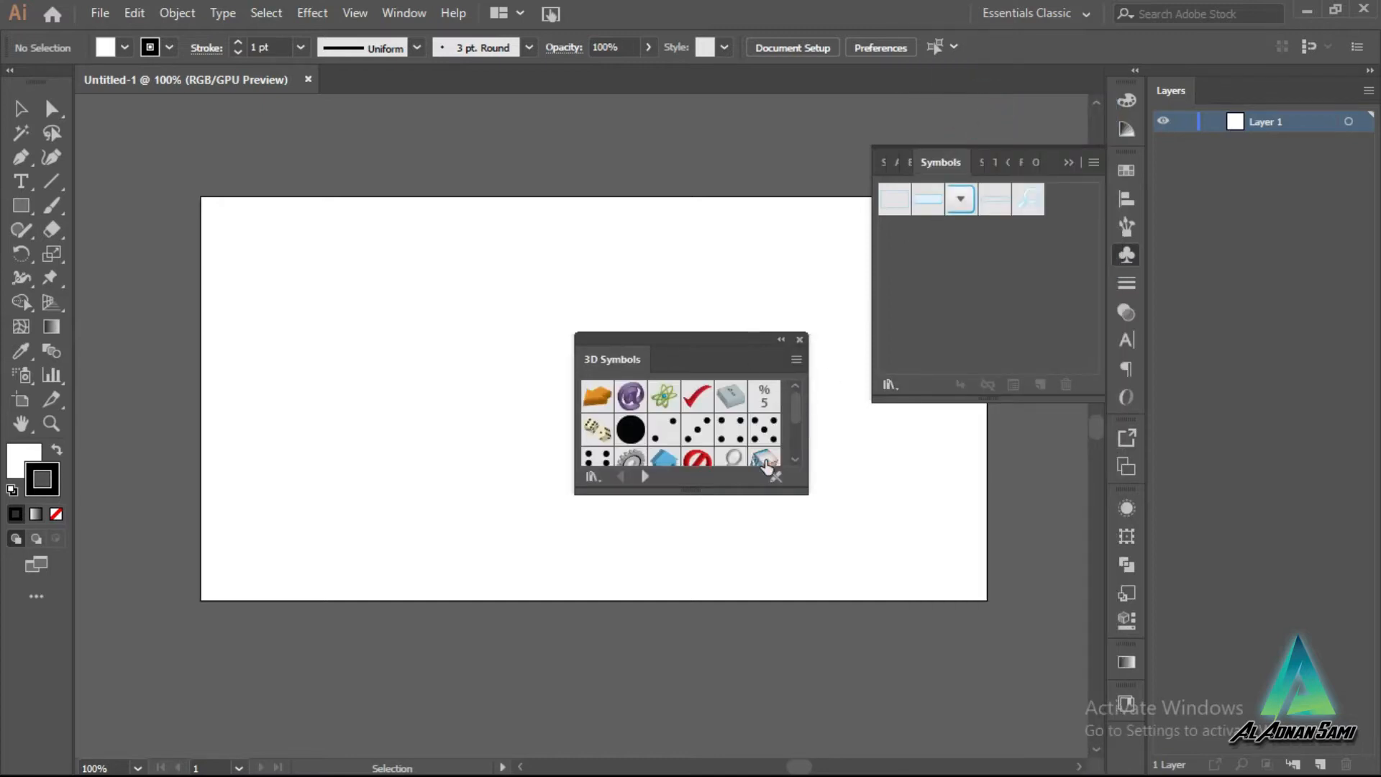
left_click_drag(789, 494, 831, 752)
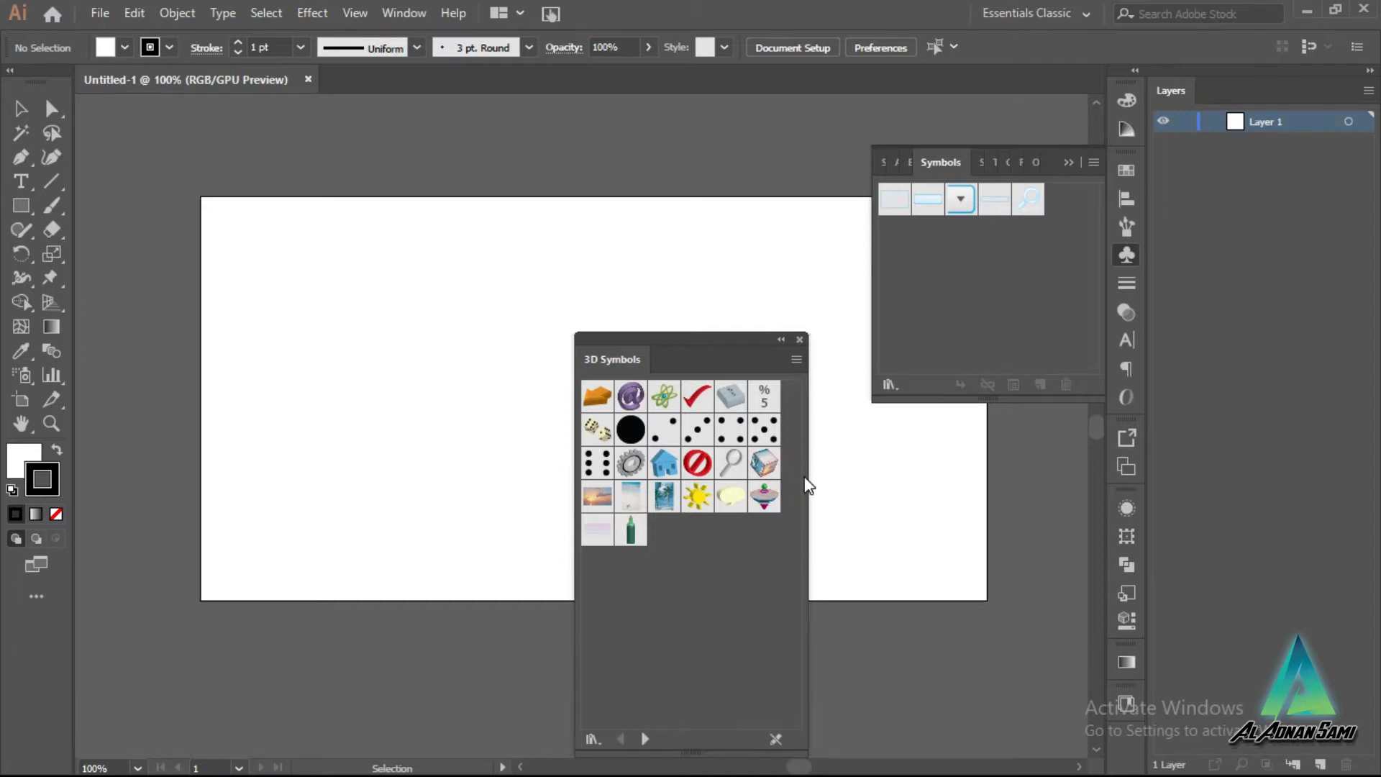
left_click_drag(809, 481, 958, 478)
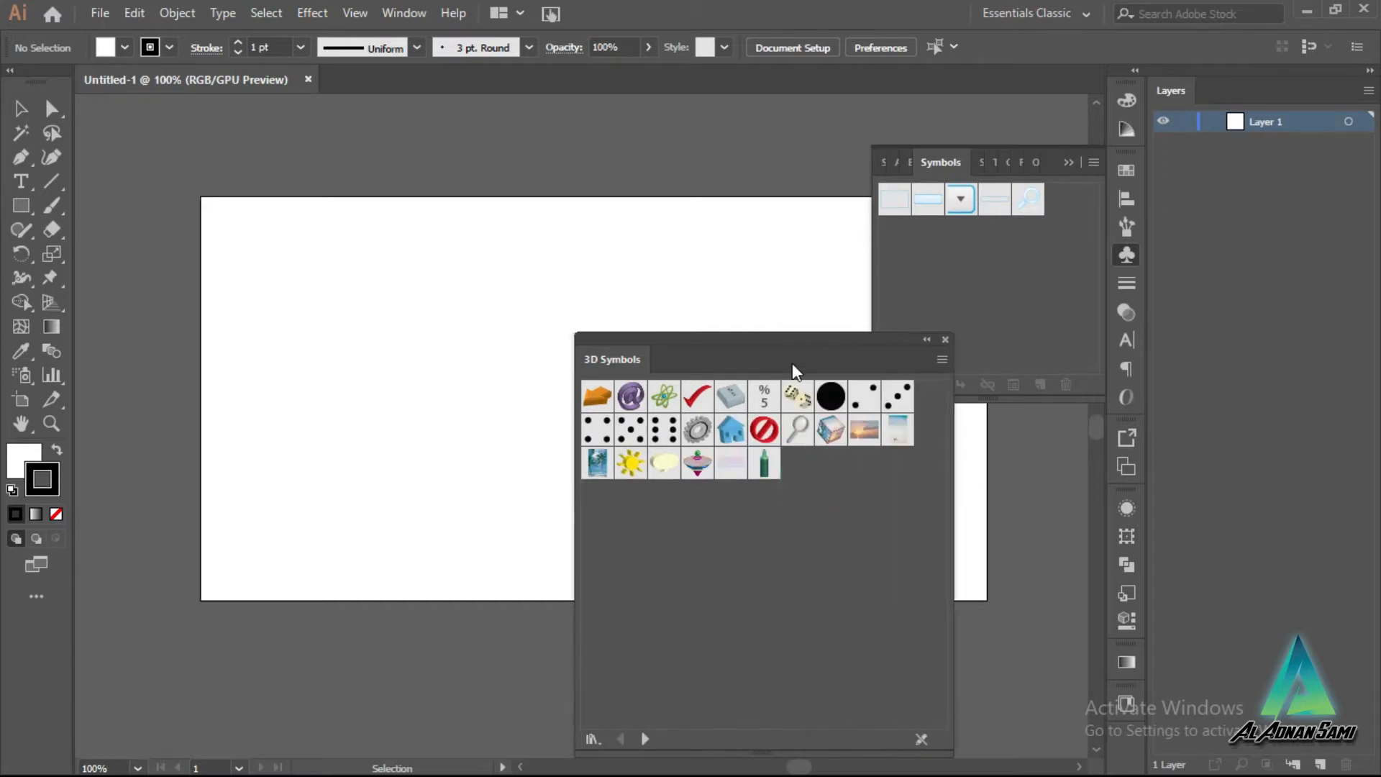
left_click_drag(813, 352, 984, 328)
Step: Add the purple at sign from the 3D Symbols library to the document's symbols twice
left_click(820, 365)
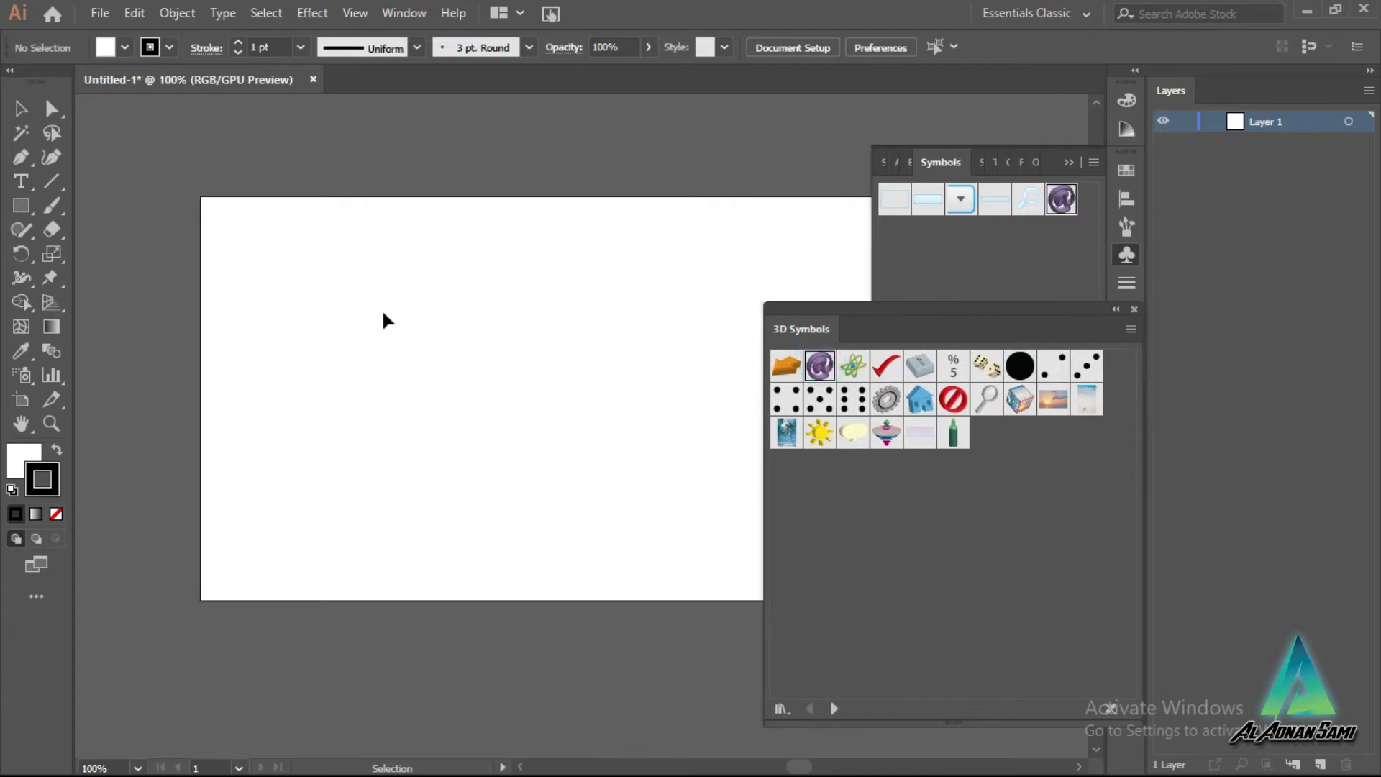
left_click(807, 361)
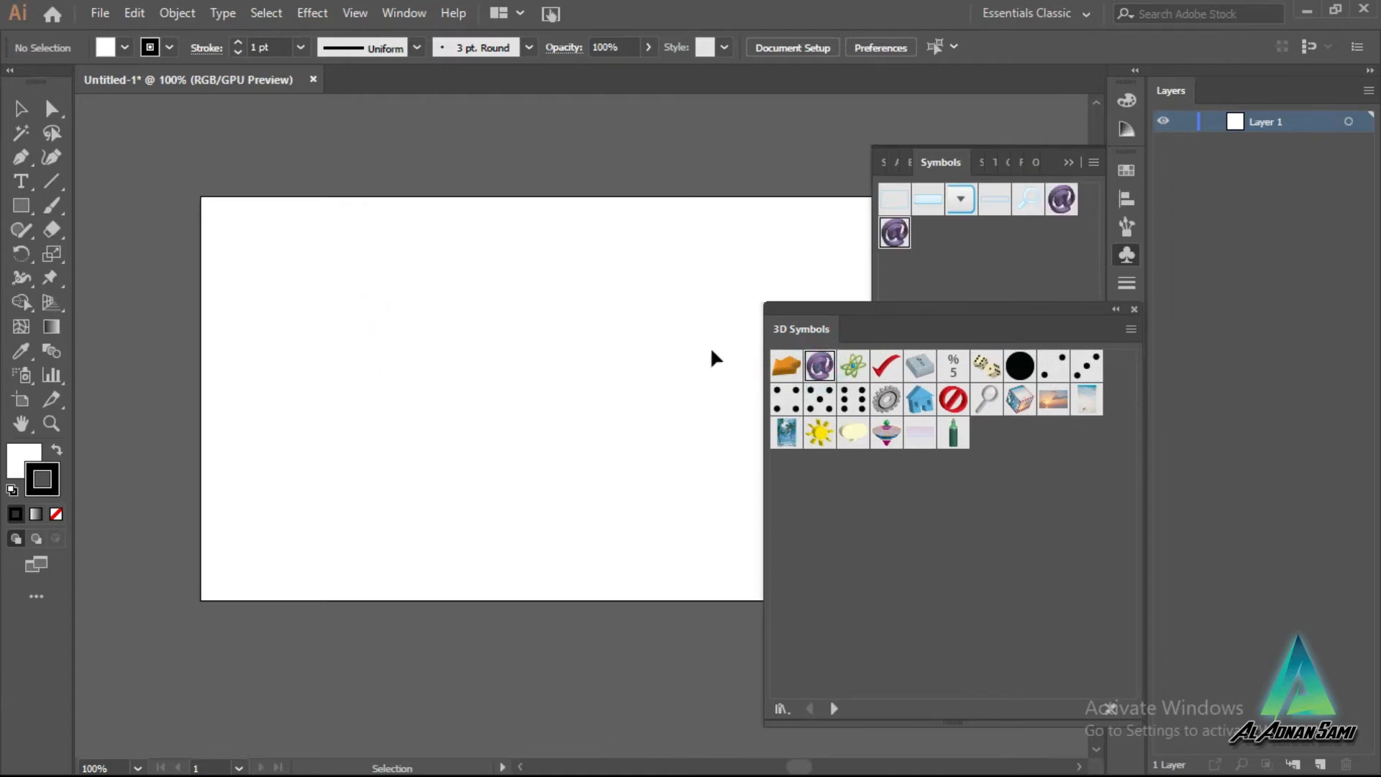
left_click(898, 231)
left_click_drag(507, 280, 546, 351)
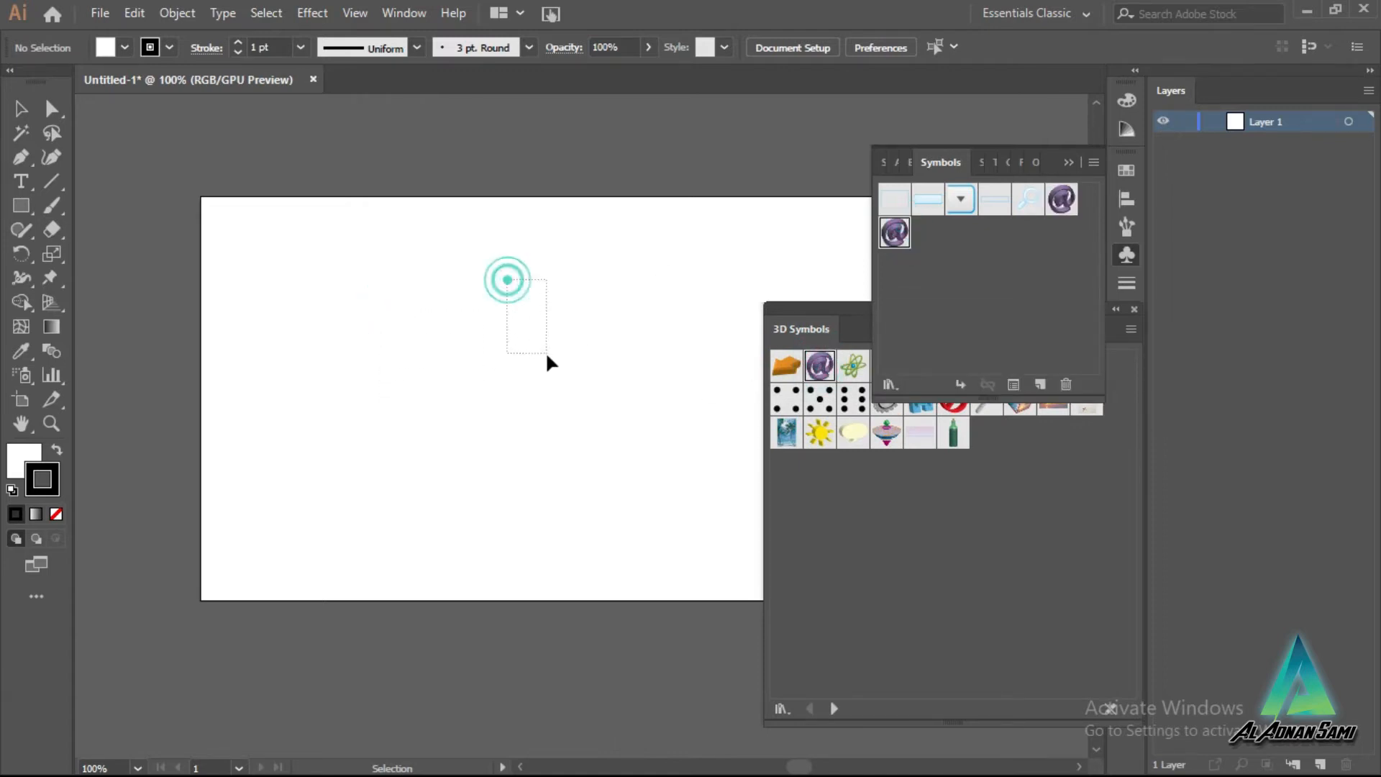
Step: Open the second at symbol for editing and move its artwork to the left side of the artboard
double_click(895, 233)
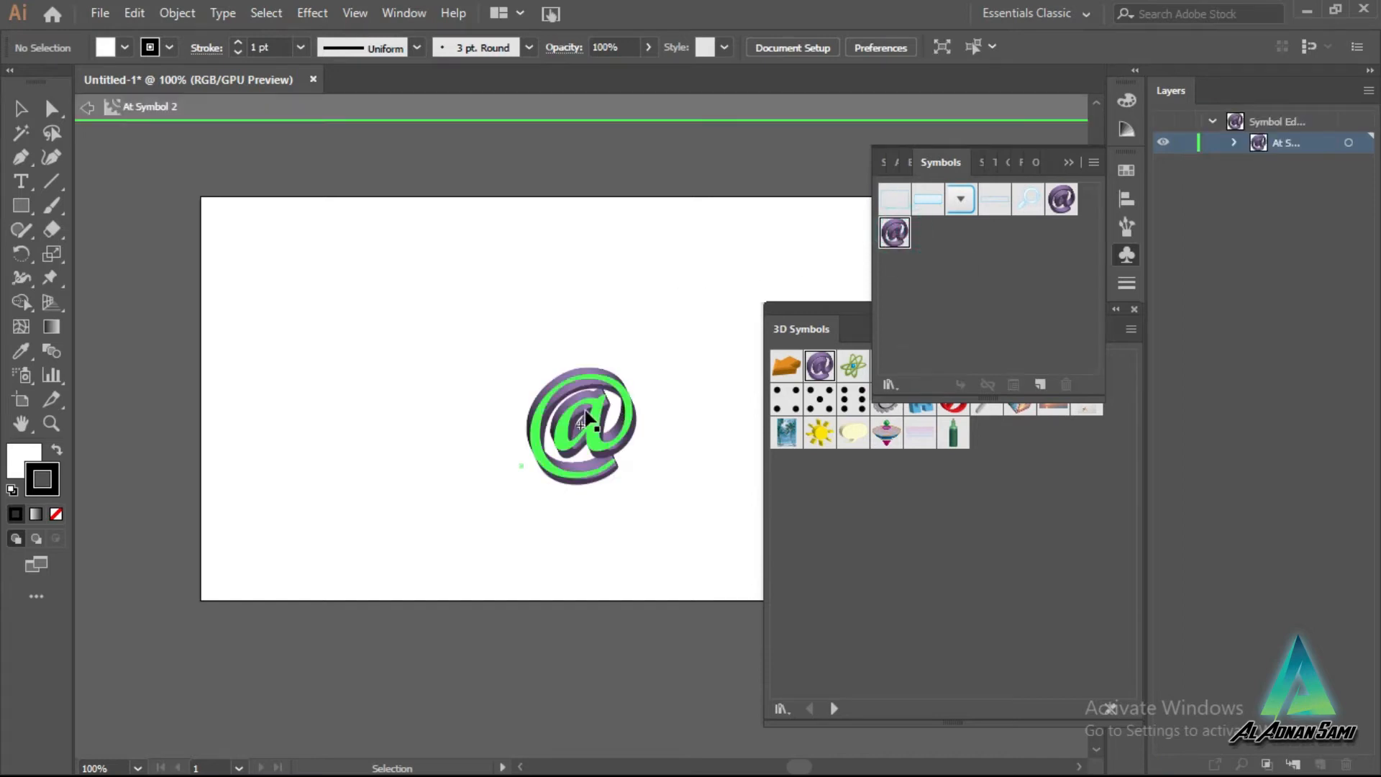
left_click_drag(583, 406, 343, 349)
left_click_drag(588, 333, 428, 364)
left_click(530, 417)
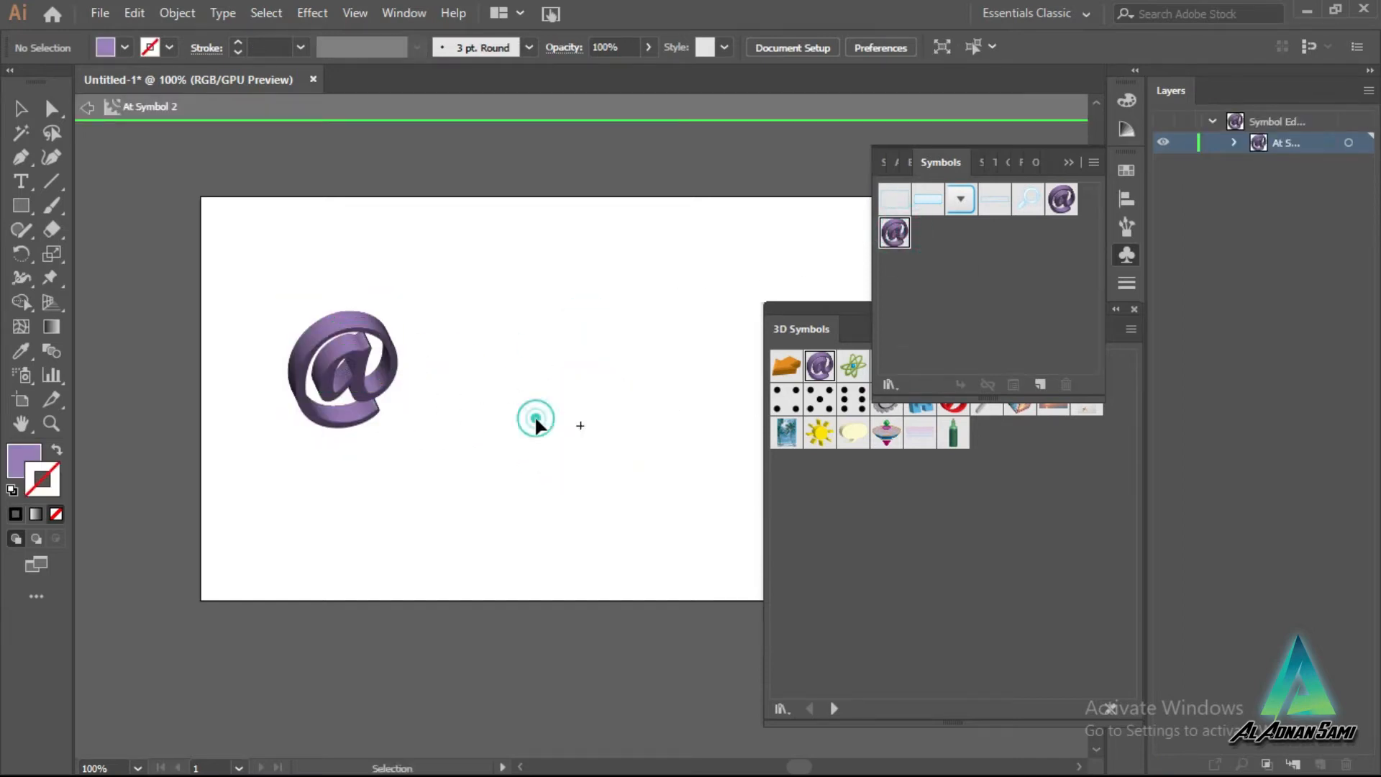
Step: Add the red Check Mark from the 3D Symbols library and place it to the right of the at sign
left_click(862, 507)
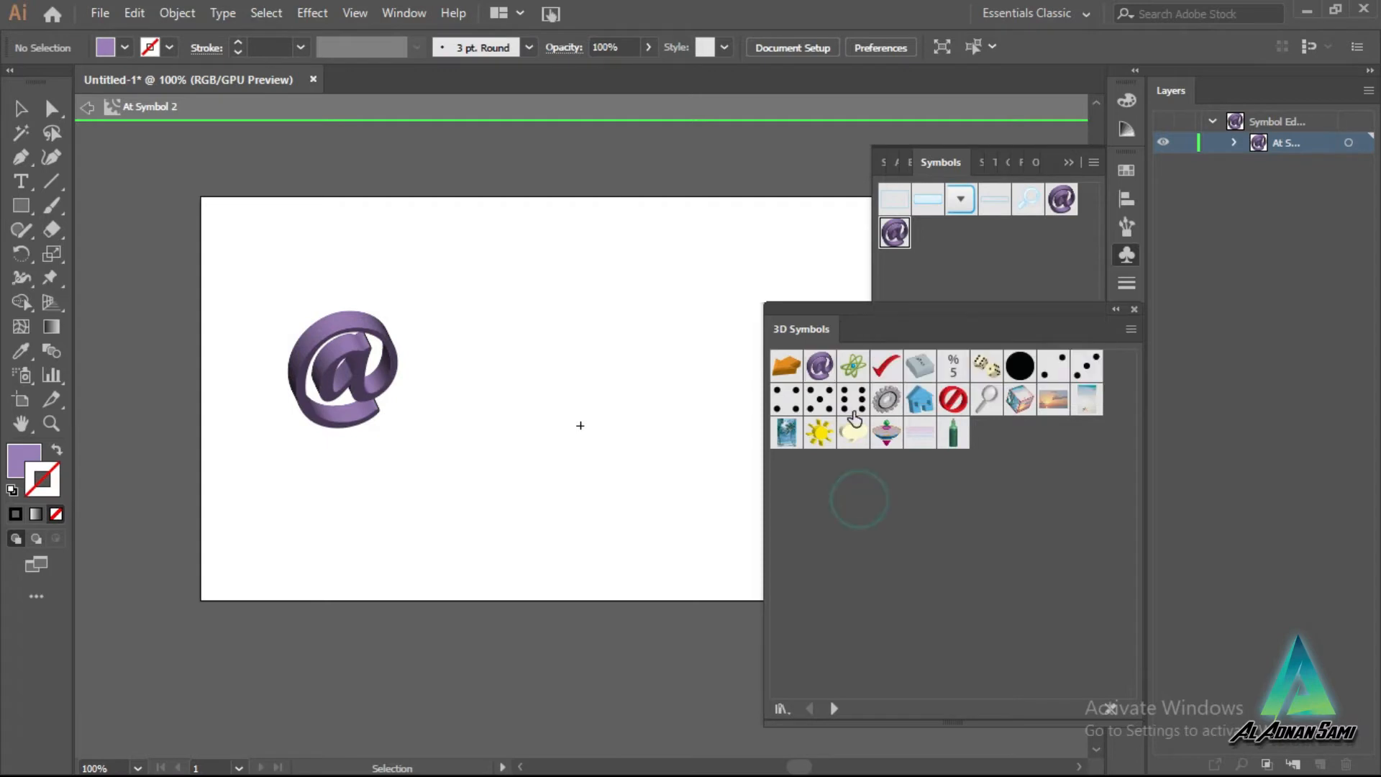
left_click_drag(886, 366, 928, 232)
left_click(933, 236)
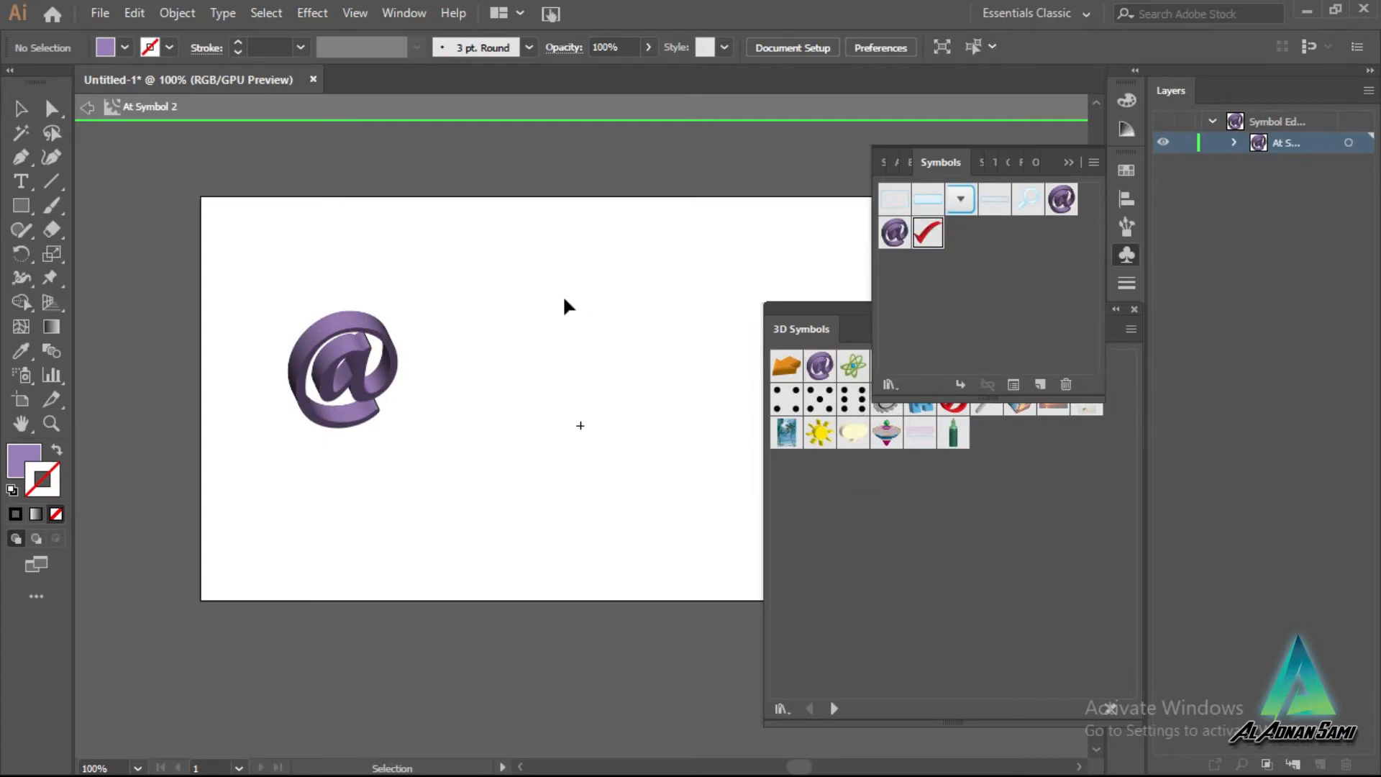
left_click_drag(938, 236, 514, 335)
left_click(946, 570)
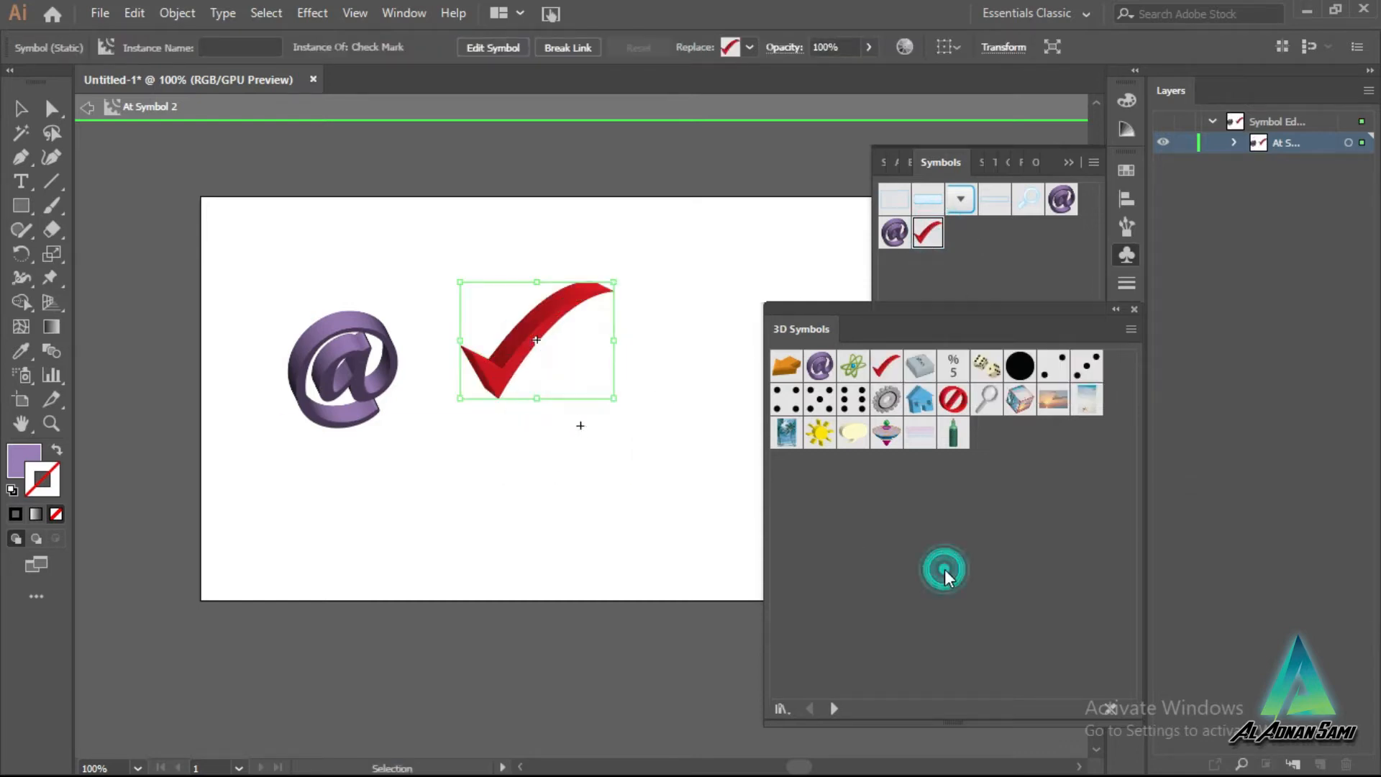
Step: Go to the Arrows library, add the curved orange arrow and place it below the at sign
left_click(835, 708)
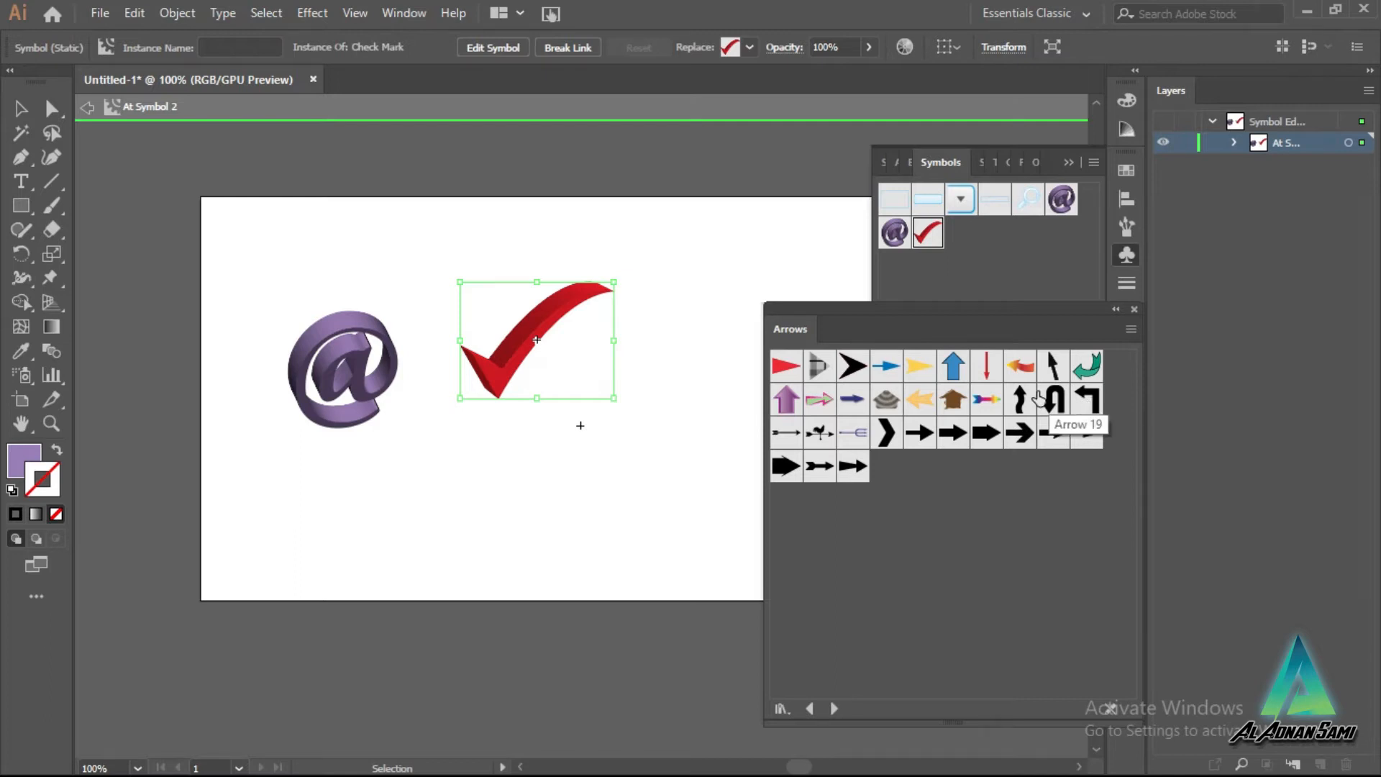
left_click(1020, 366)
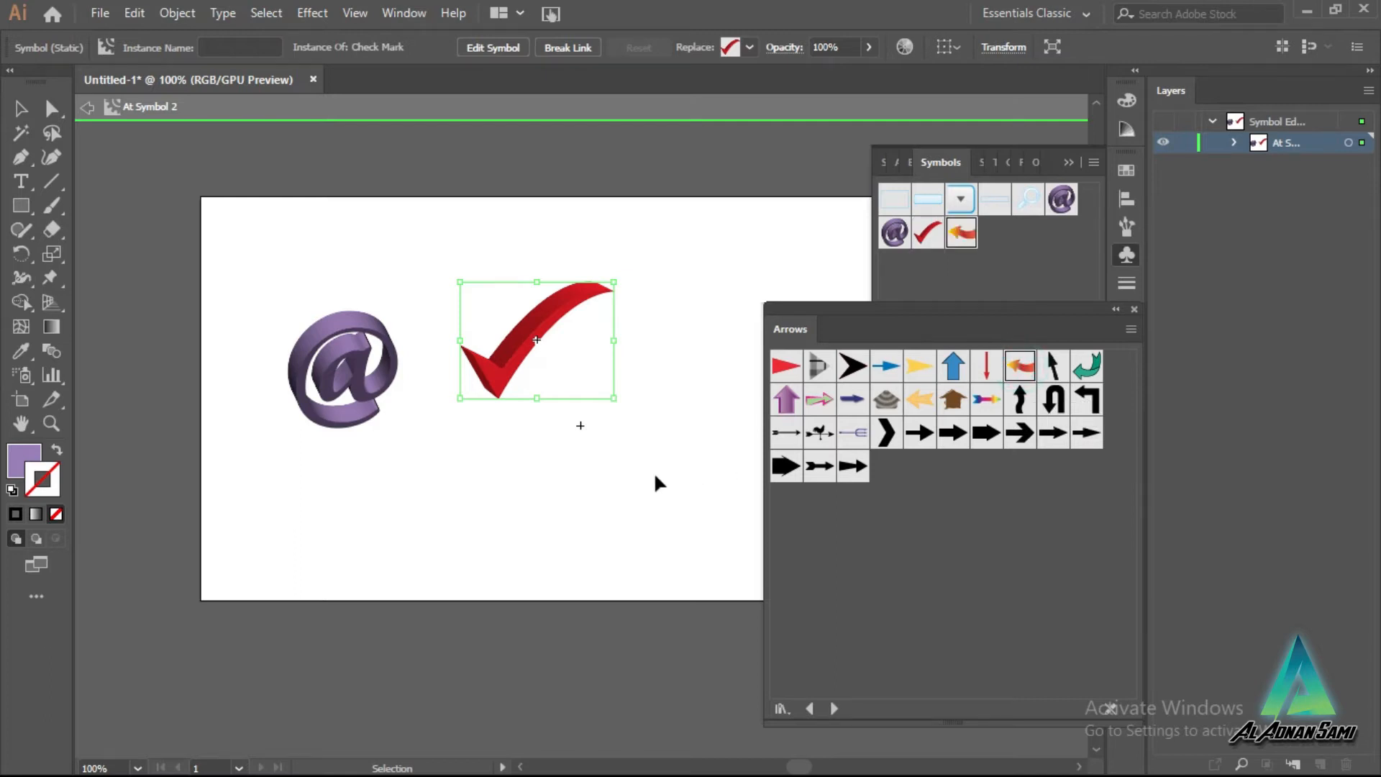
left_click(581, 426)
left_click_drag(951, 253, 355, 518)
left_click(554, 456)
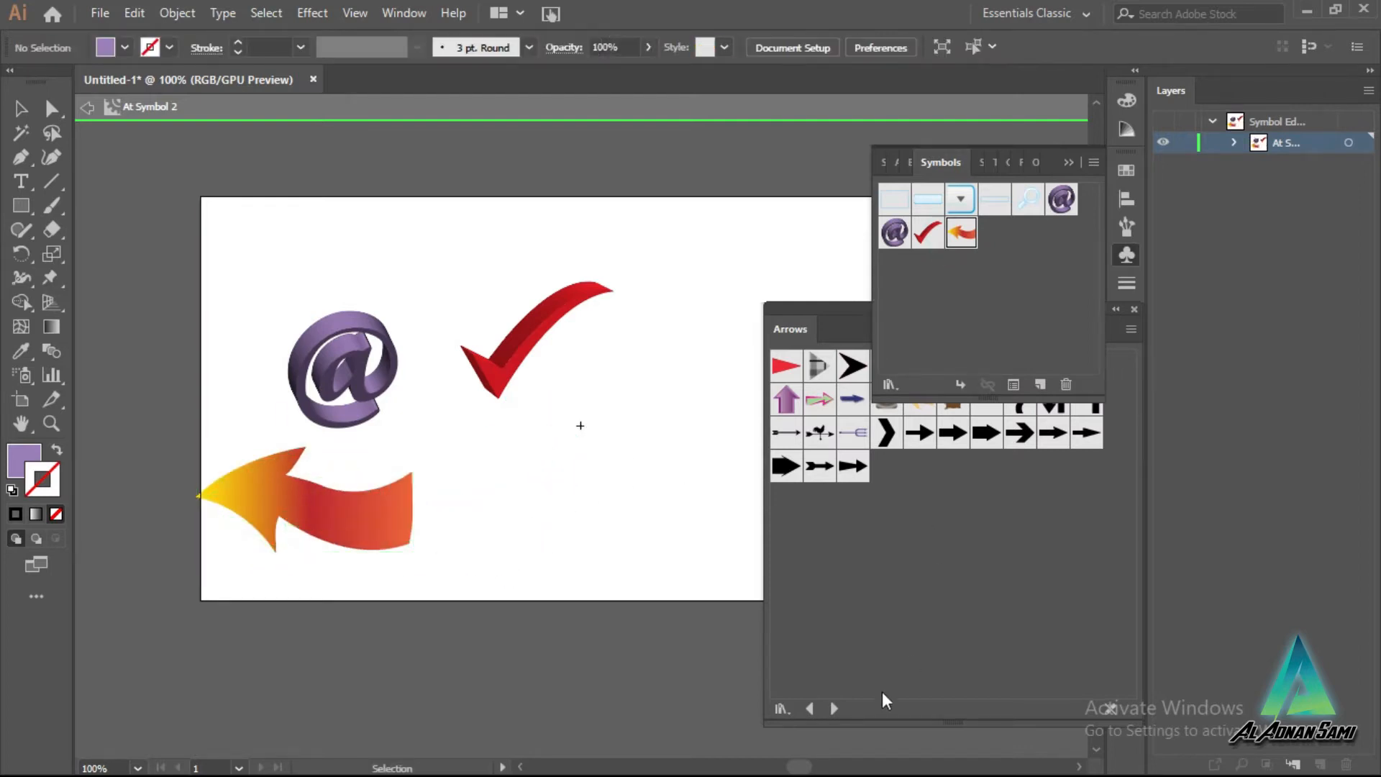
Step: Go to the Artistic Textures library, add the Crosshatch symbol and place it below the check mark
left_click(834, 708)
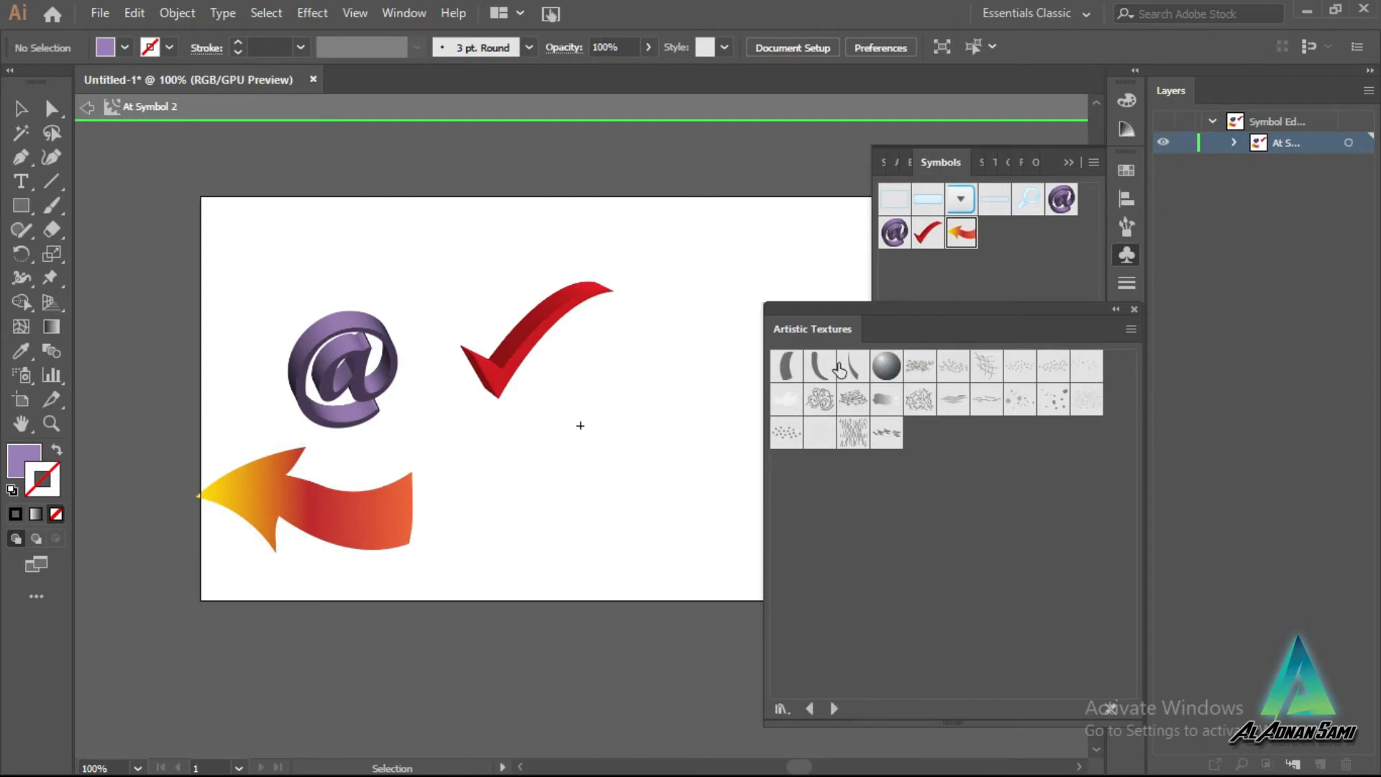
left_click(999, 368)
left_click_drag(995, 232, 590, 524)
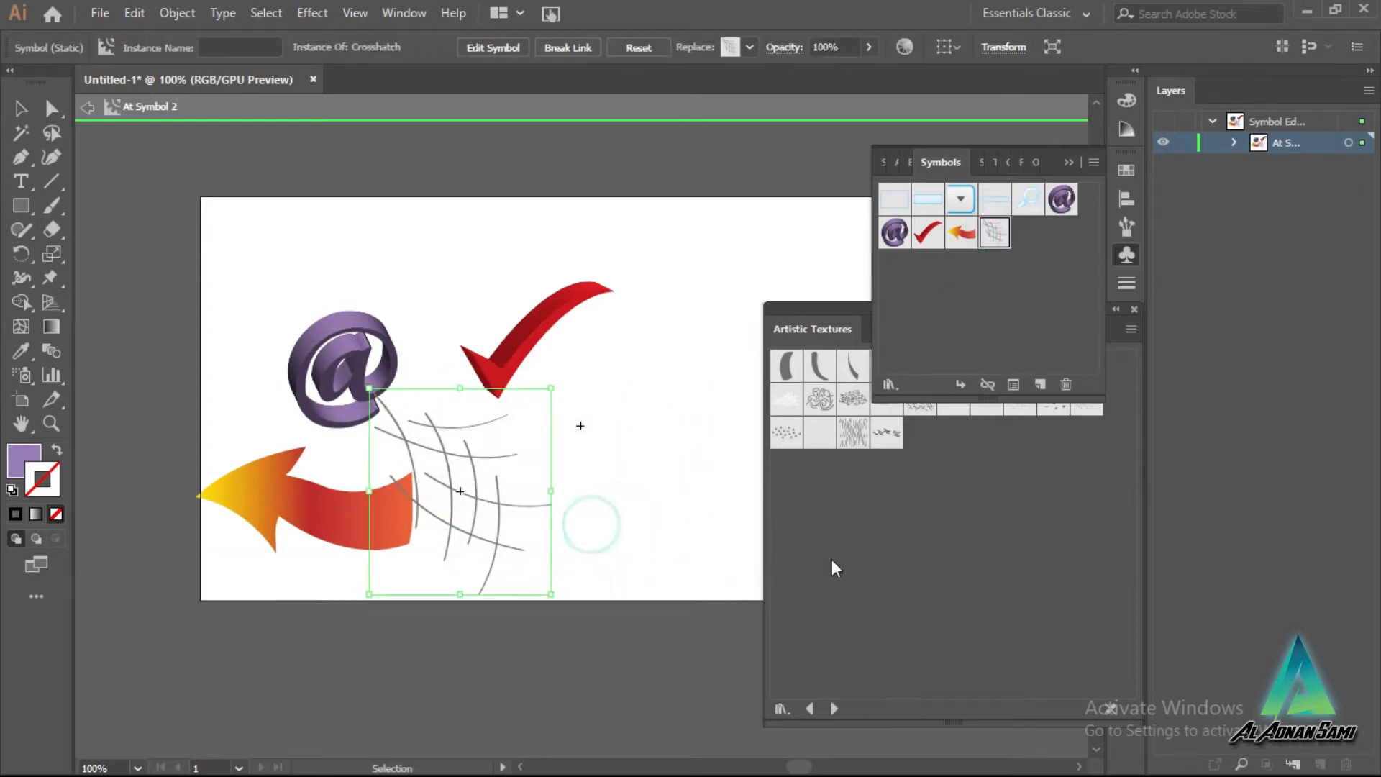
Step: Place the Cake symbol from the Celebration library beside the check mark, then enlarge it and shift it down
left_click(836, 706)
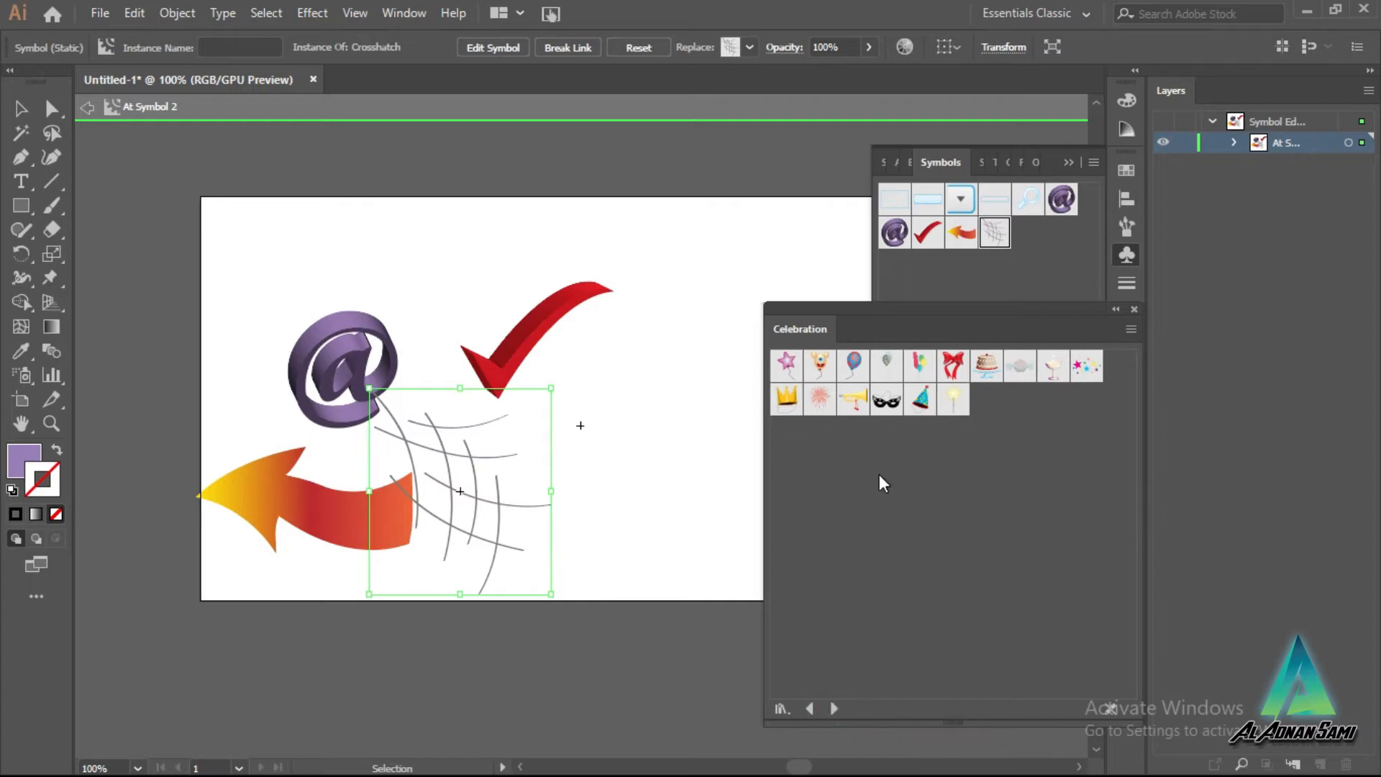
left_click(986, 371)
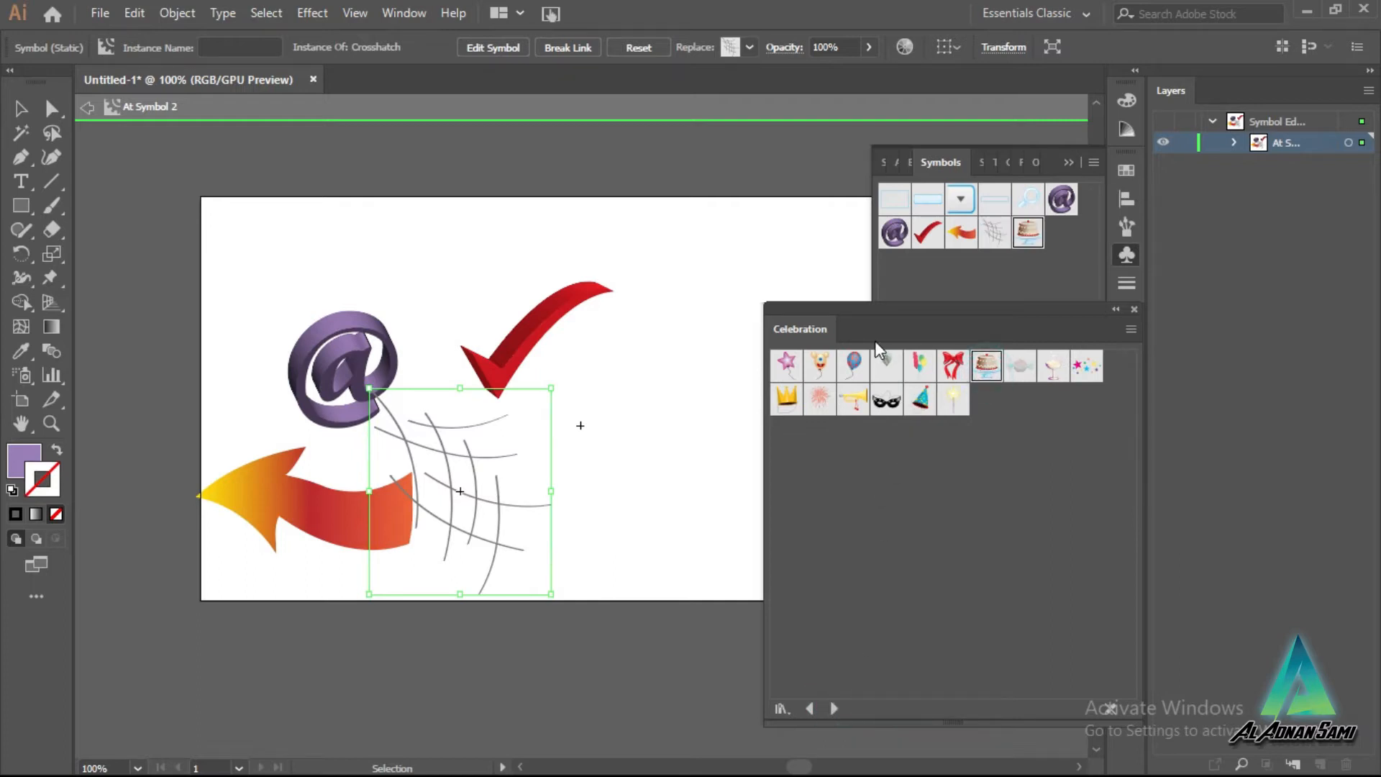
left_click_drag(1028, 231, 650, 256)
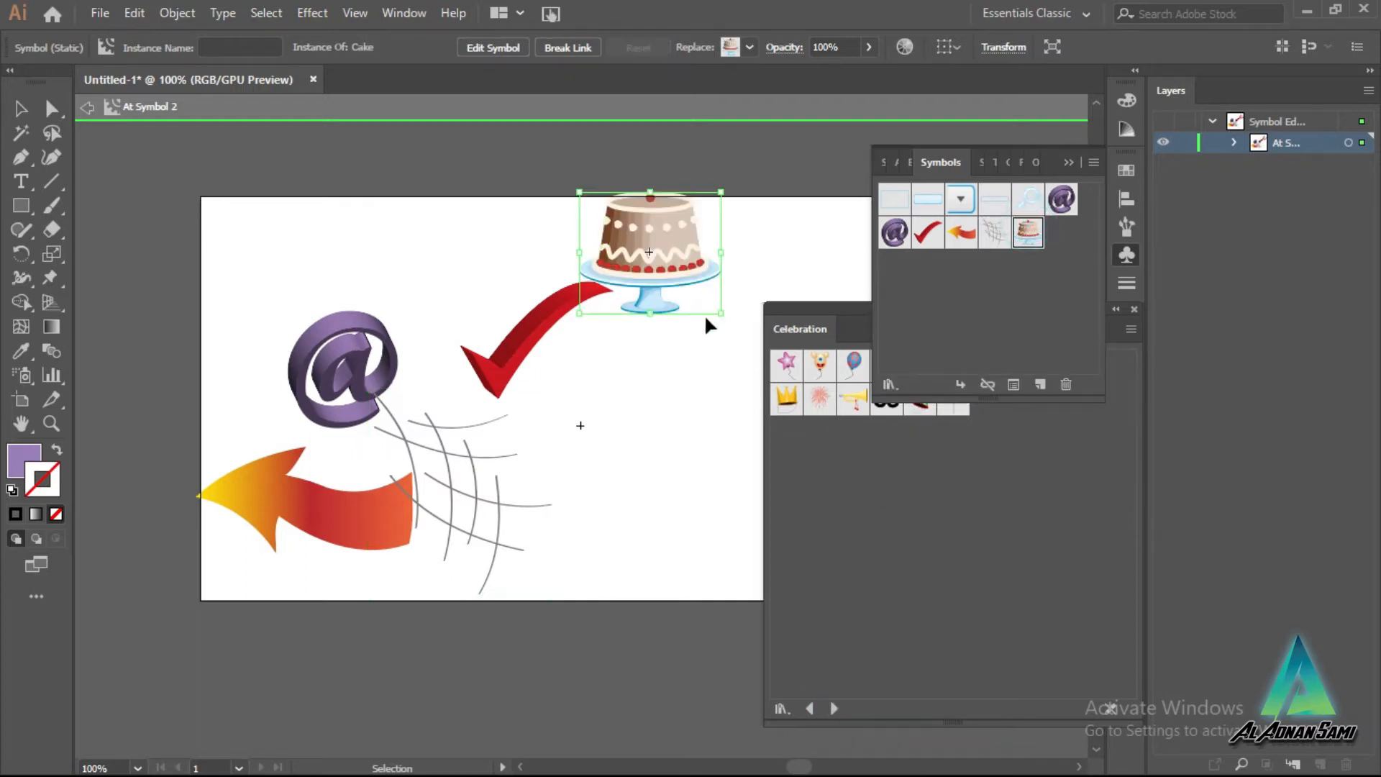
left_click_drag(726, 316, 809, 416)
left_click_drag(701, 335, 701, 390)
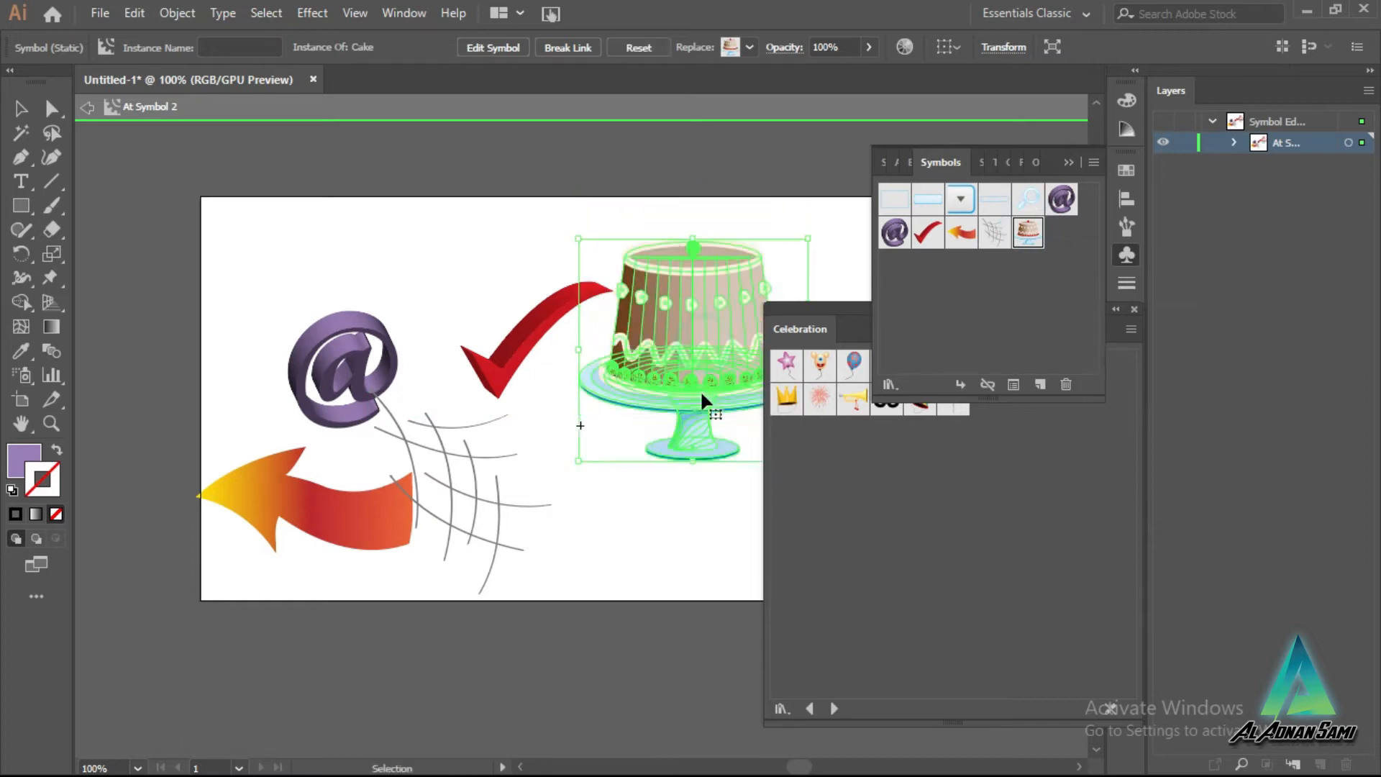
left_click(866, 478)
Step: Go to the Charts library, add the circle symbol and place it between the at sign and the check mark
left_click(832, 709)
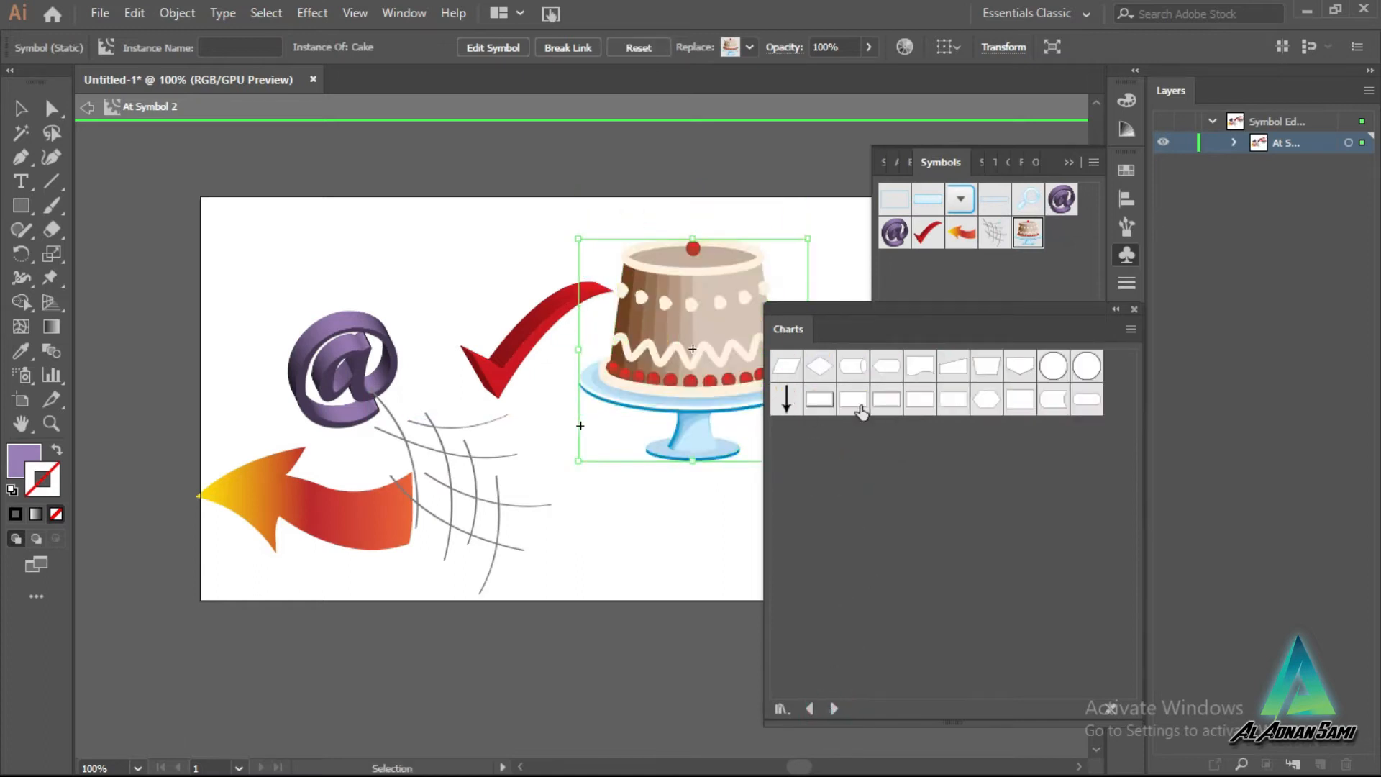
left_click(1053, 373)
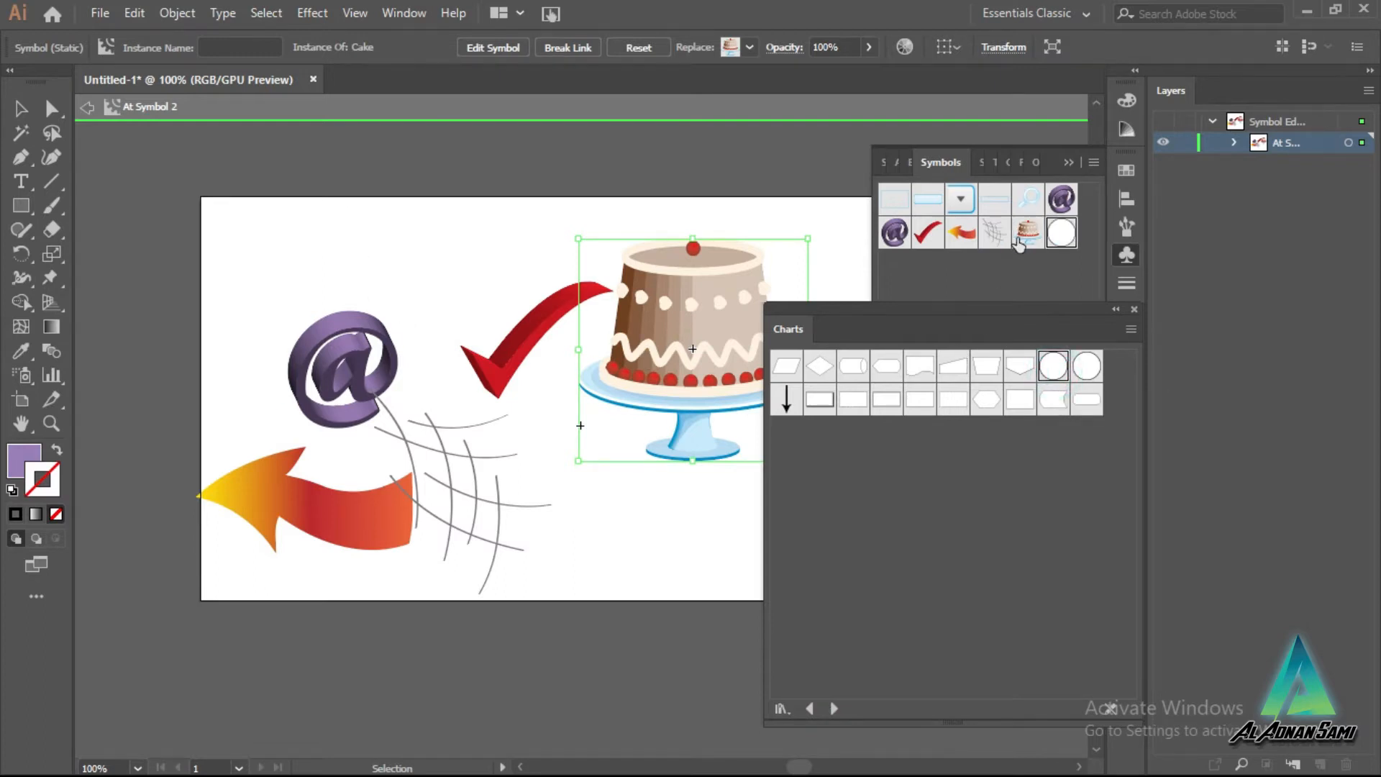
left_click(1053, 239)
left_click_drag(300, 208, 500, 344)
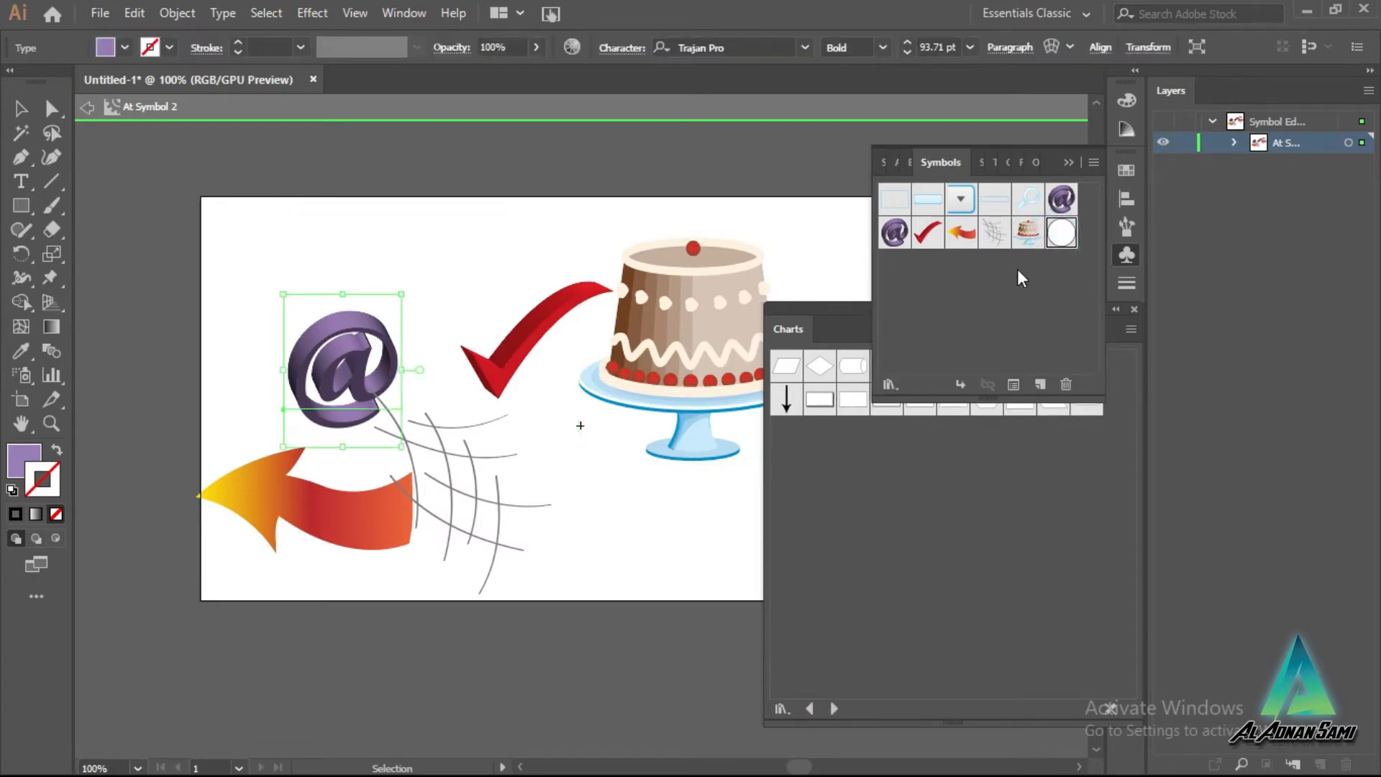
left_click_drag(1062, 237, 549, 348)
left_click(605, 456)
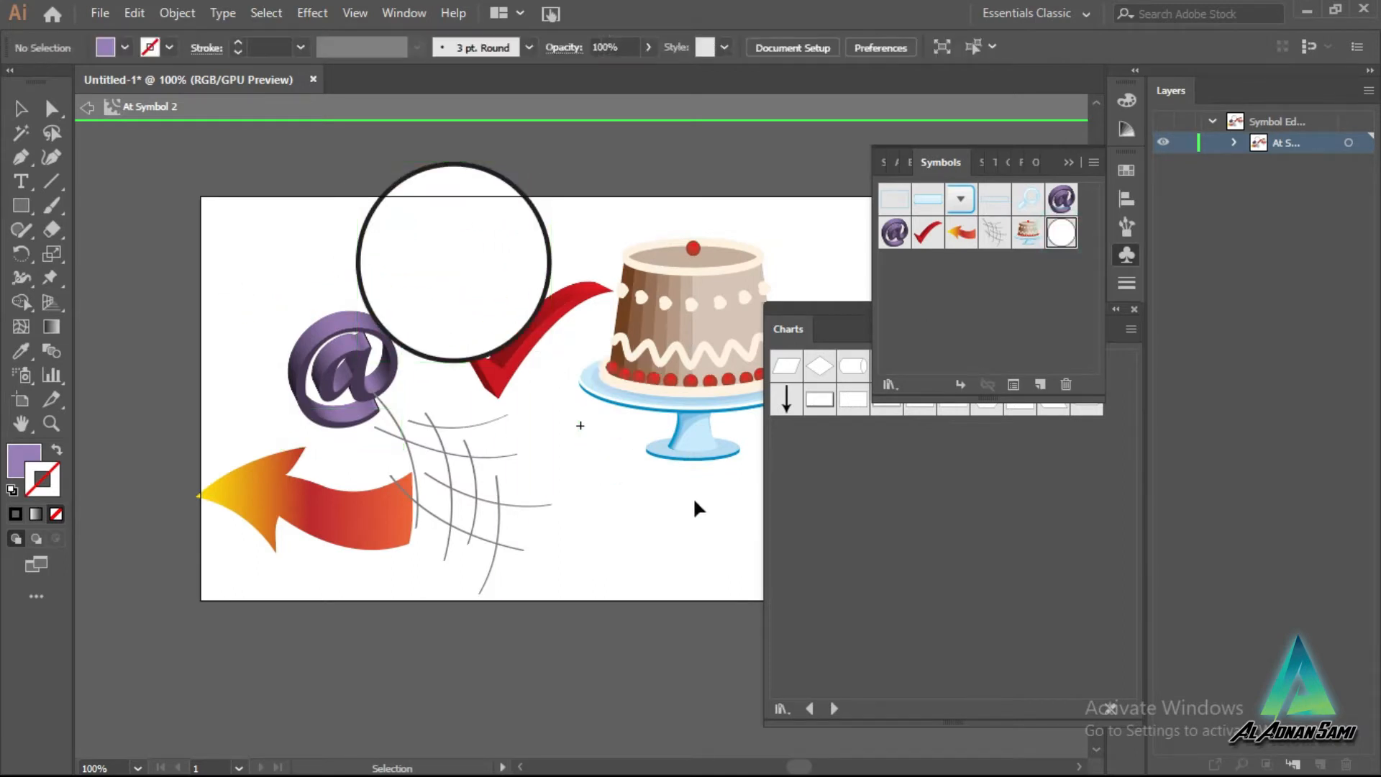
Step: Add the Microphone symbol from the Communication library, place it below the cake and enlarge it slightly
left_click(834, 708)
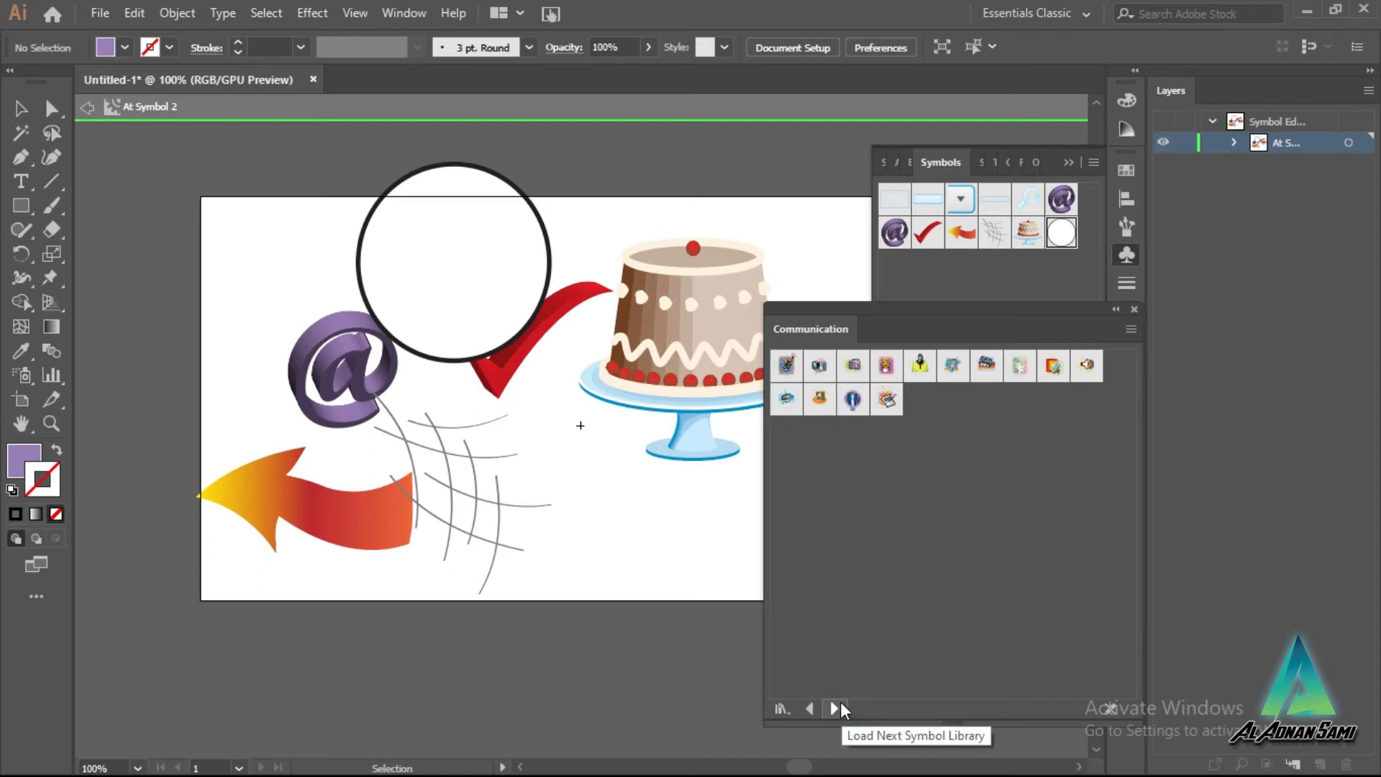
left_click(919, 365)
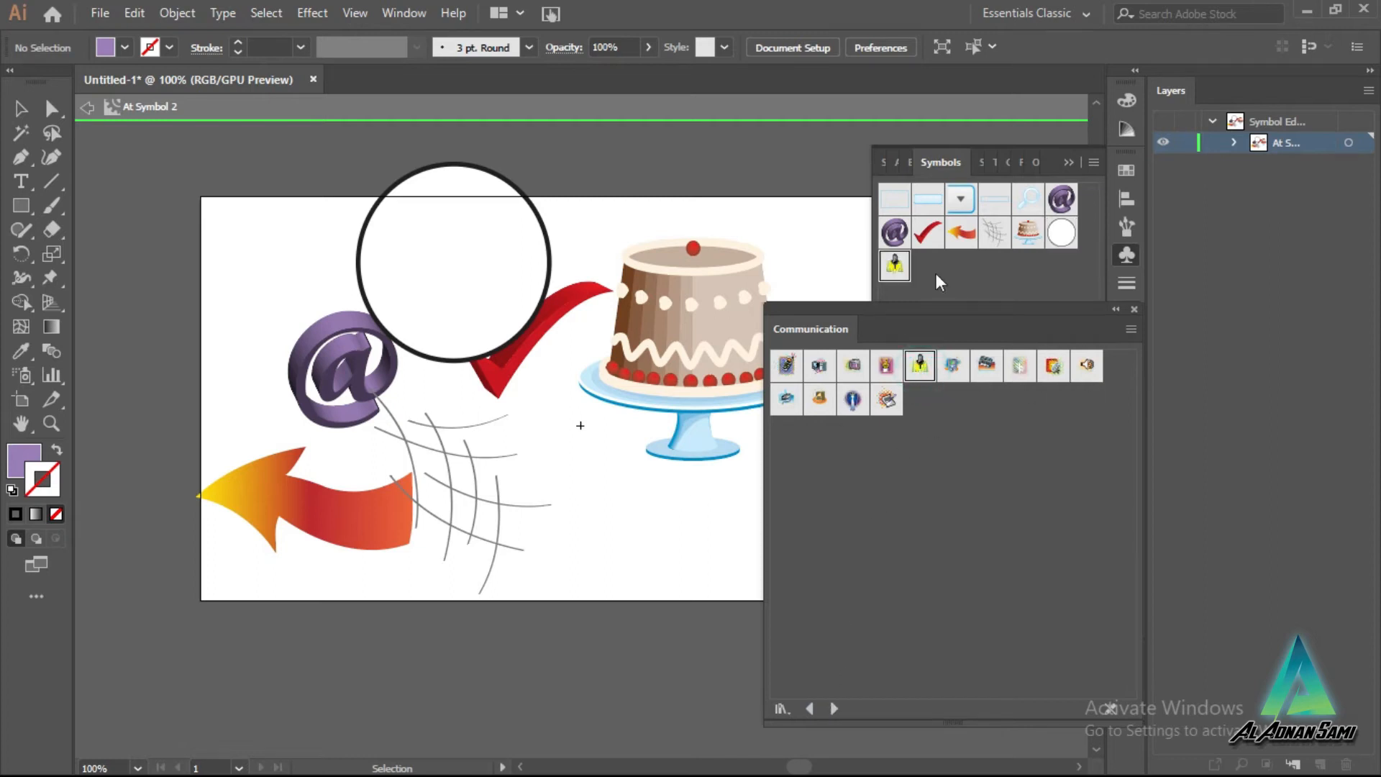
left_click_drag(908, 266, 634, 512)
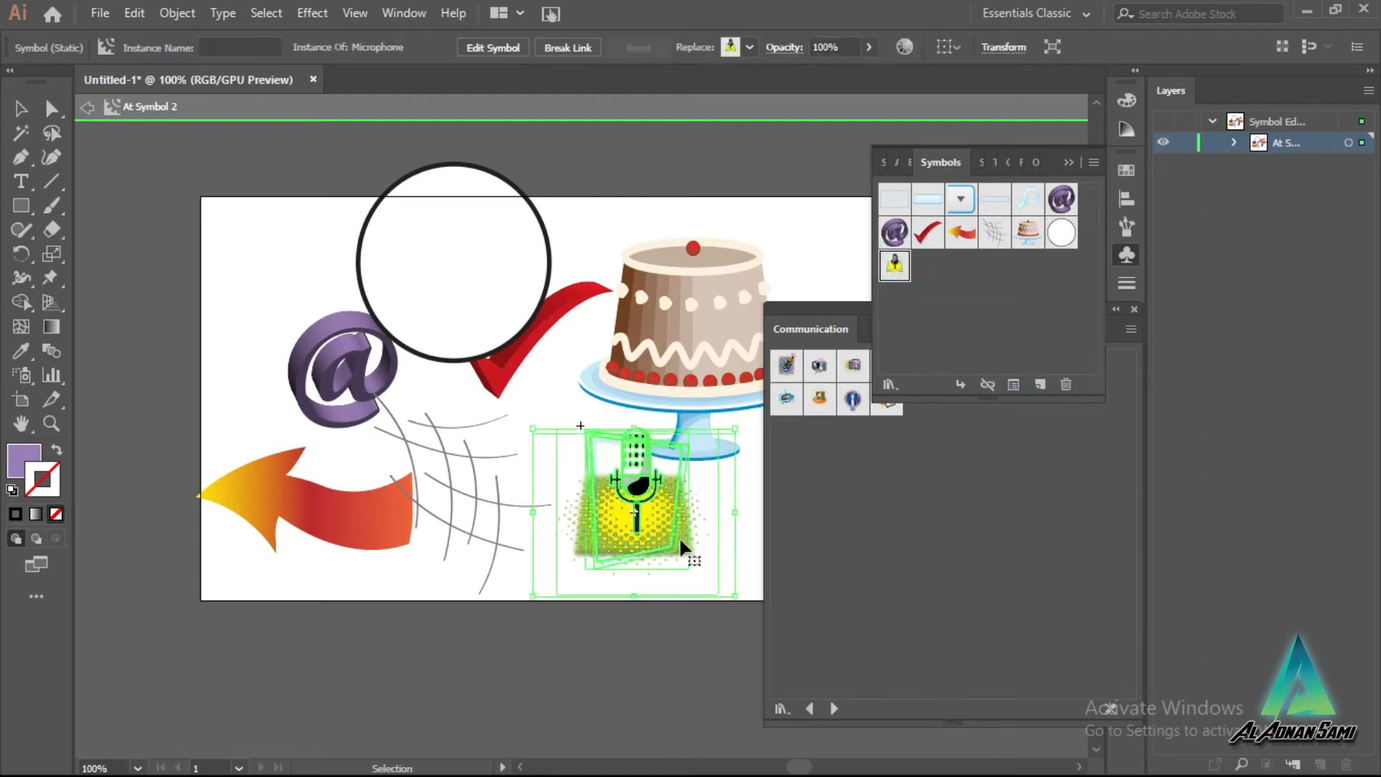
left_click_drag(734, 597, 745, 629)
left_click(903, 607)
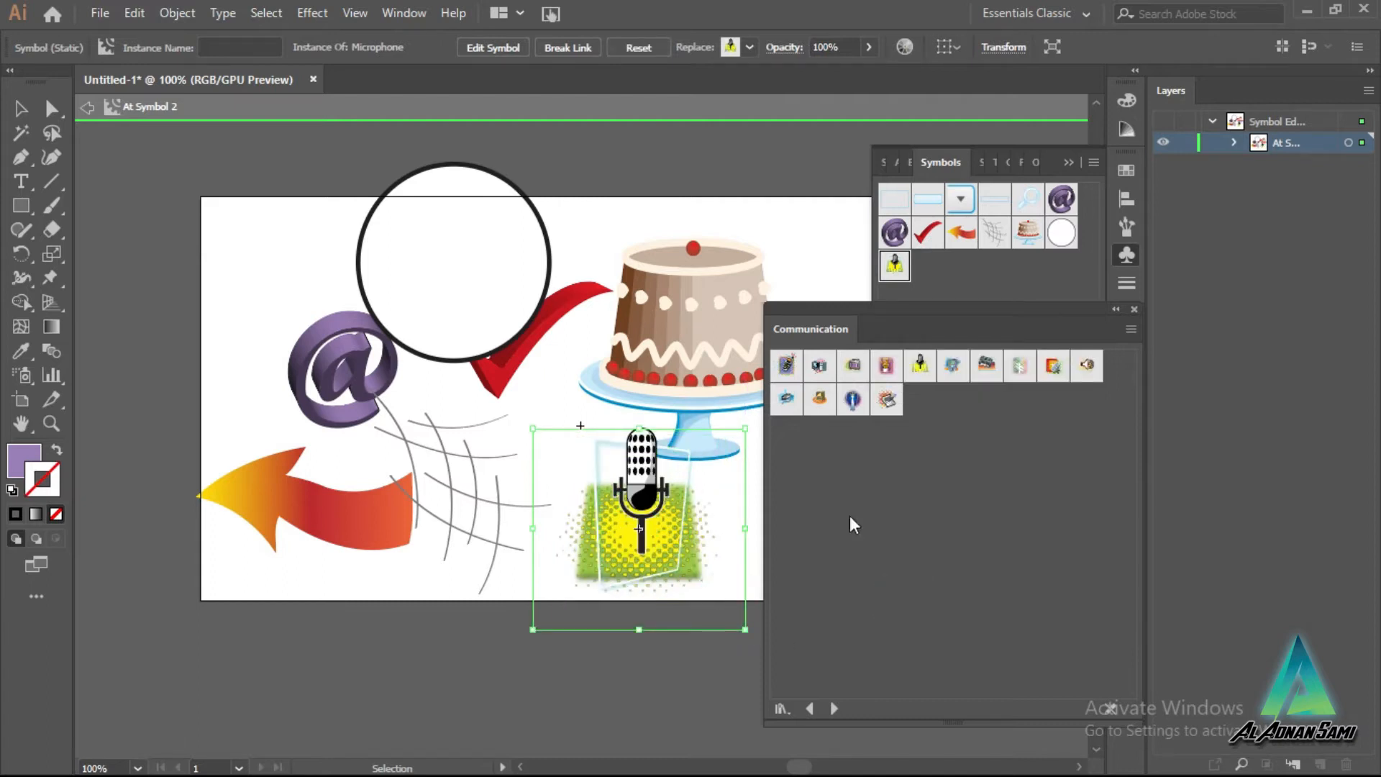
Step: Skip ahead to the Fashion library, add the Short Sleeve Shirt symbol and place it at the artboard's upper-left corner
left_click(834, 708)
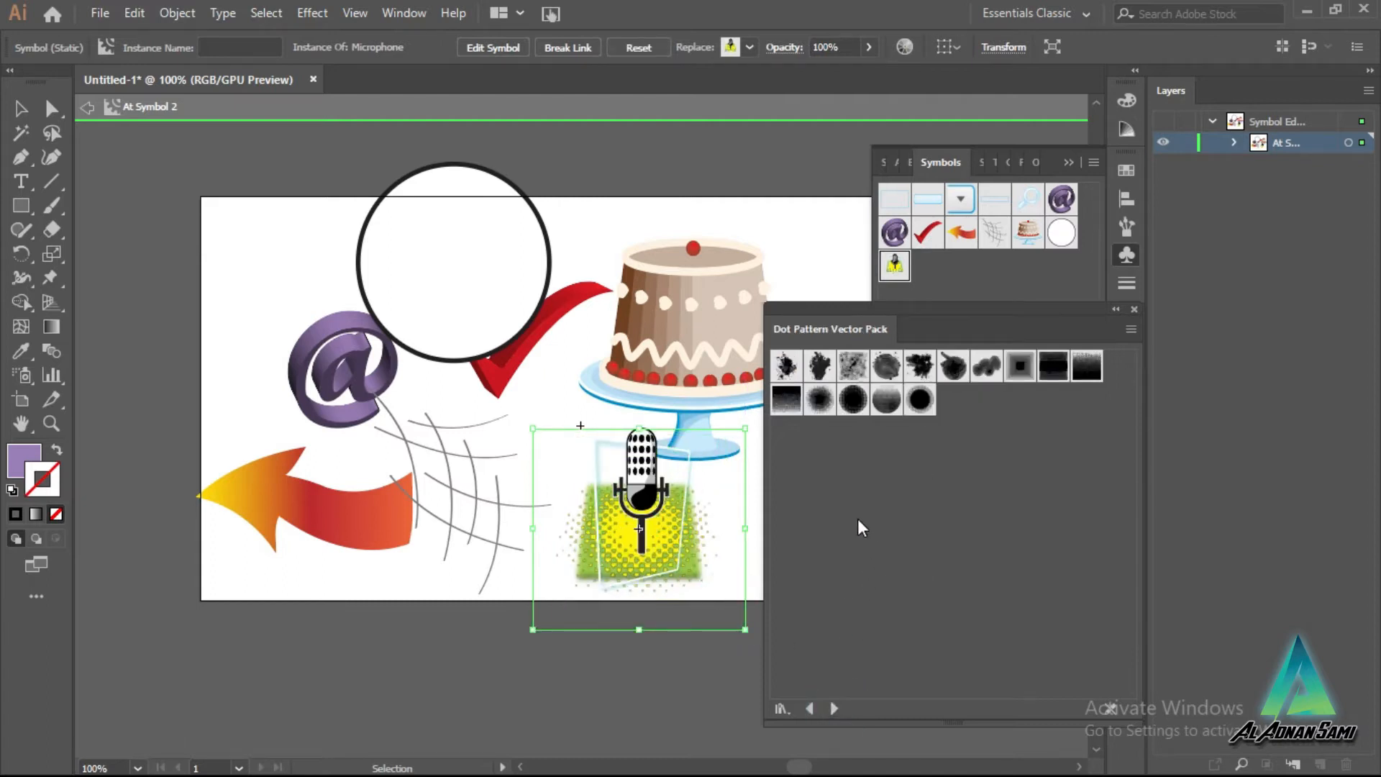
left_click(836, 708)
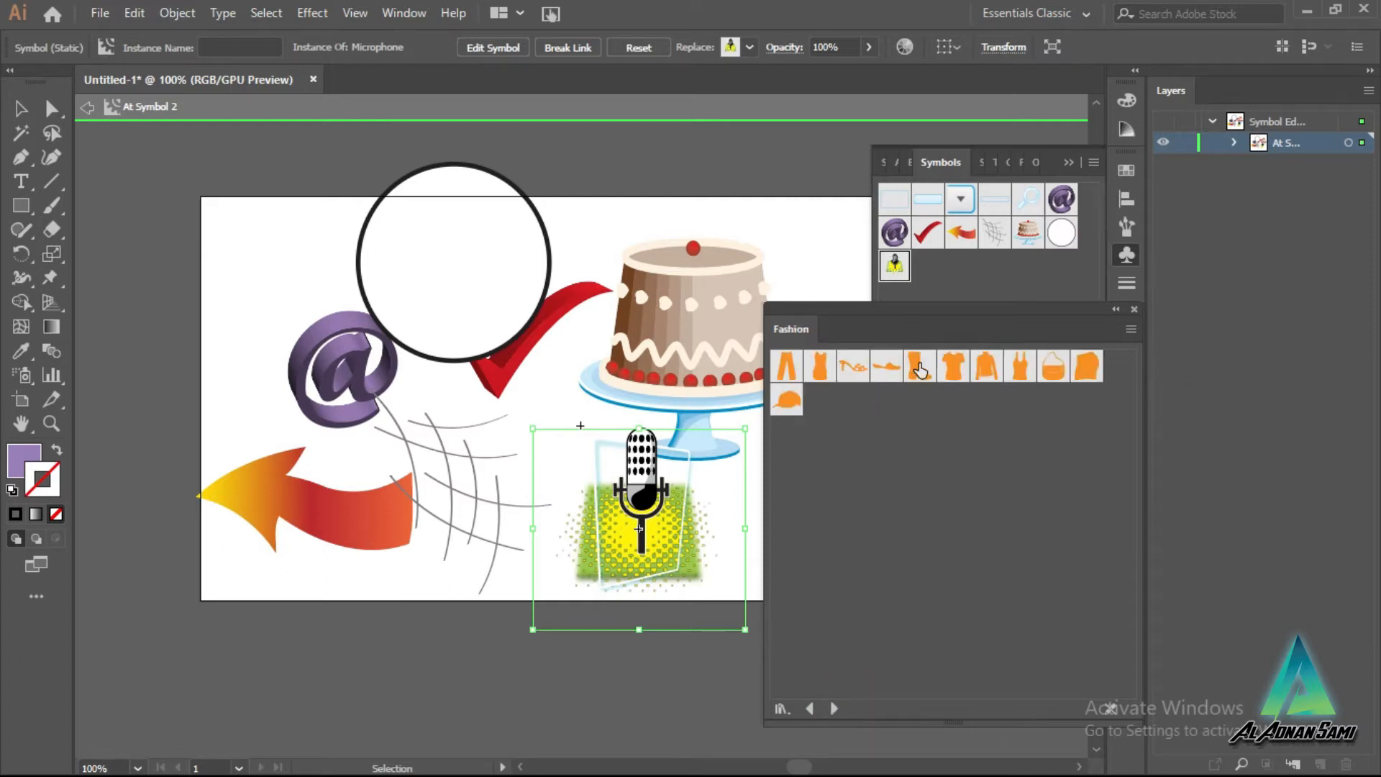
left_click(951, 366)
left_click_drag(929, 267, 359, 446)
left_click_drag(275, 353, 228, 292)
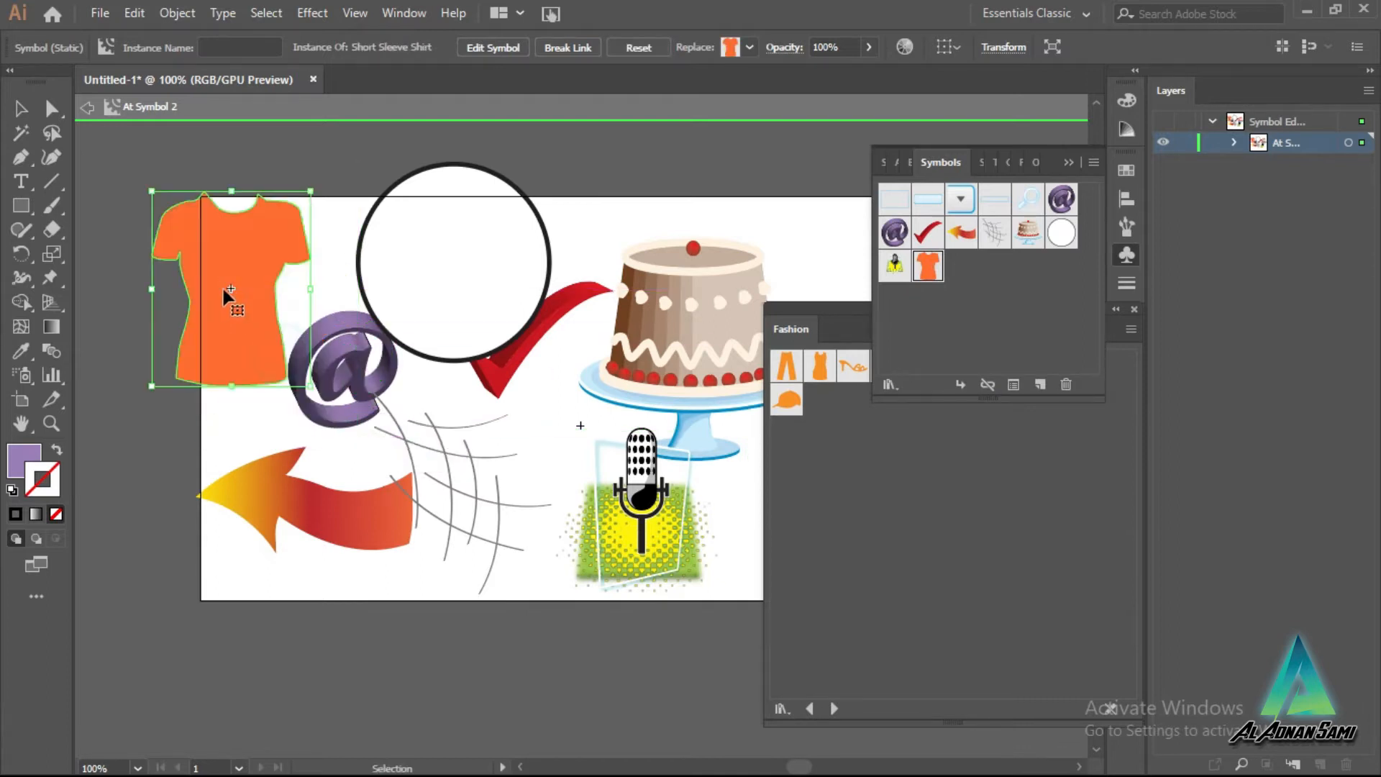
Step: Try to apply the fill colour 977DB5 to the selected shirt instance
double_click(32, 464)
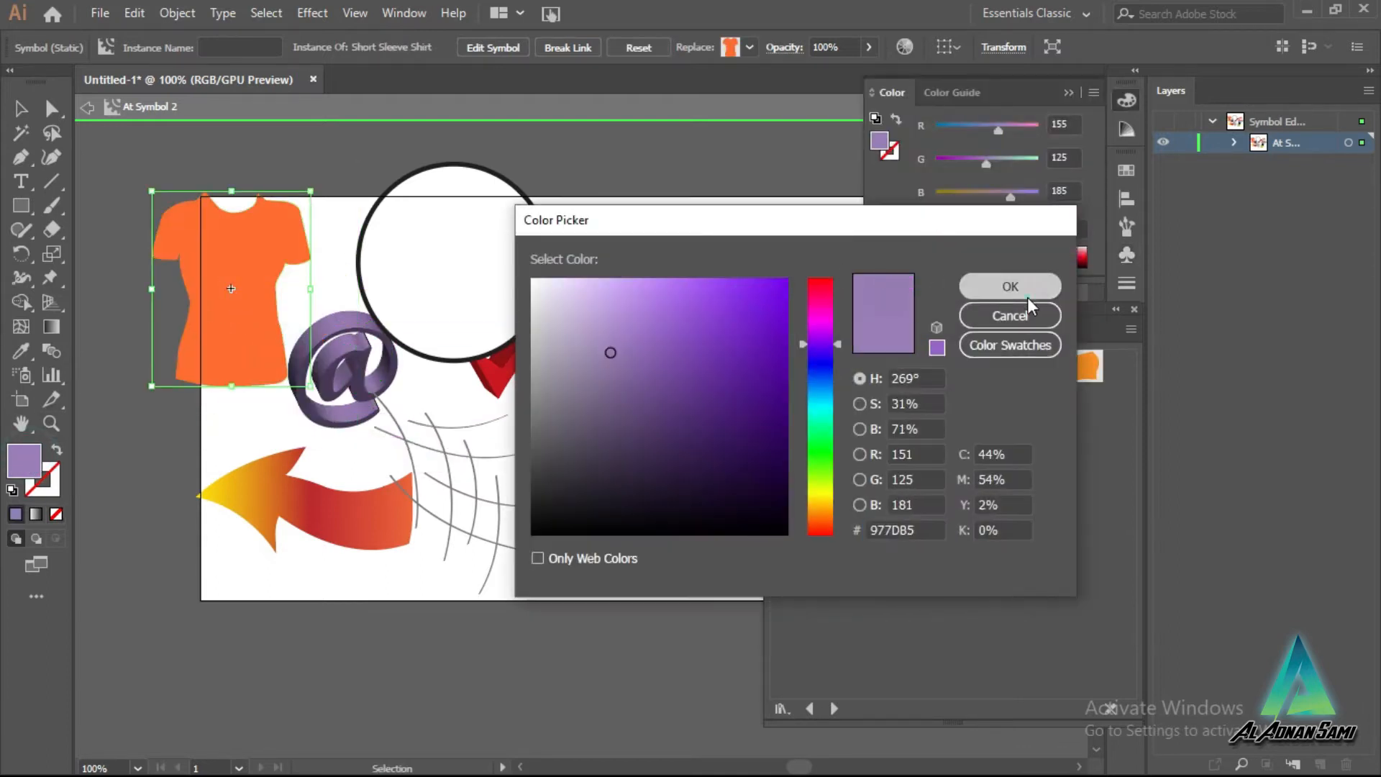
left_click(1020, 289)
left_click(18, 106)
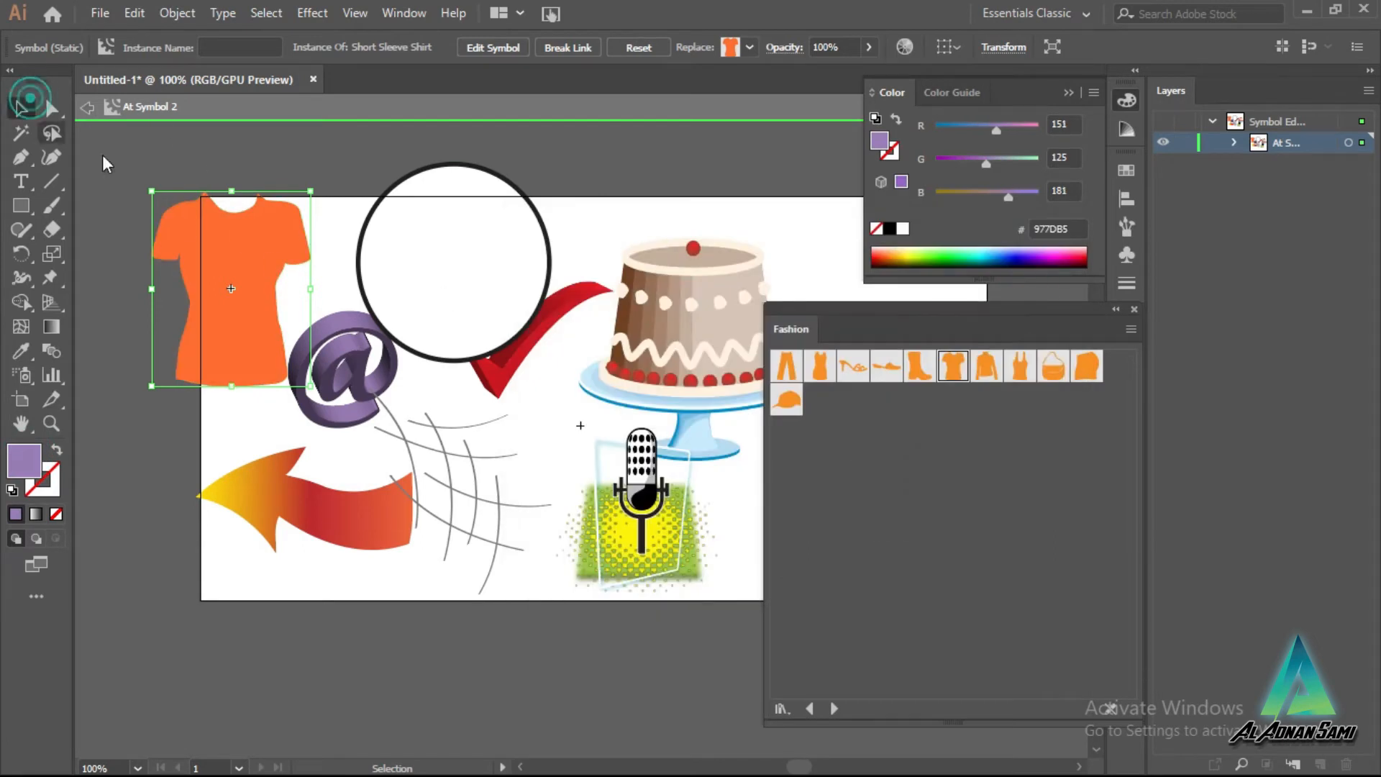
Step: Open the Short Sleeve Shirt symbol for editing and fill the shirt's path with red FC0000
double_click(179, 212)
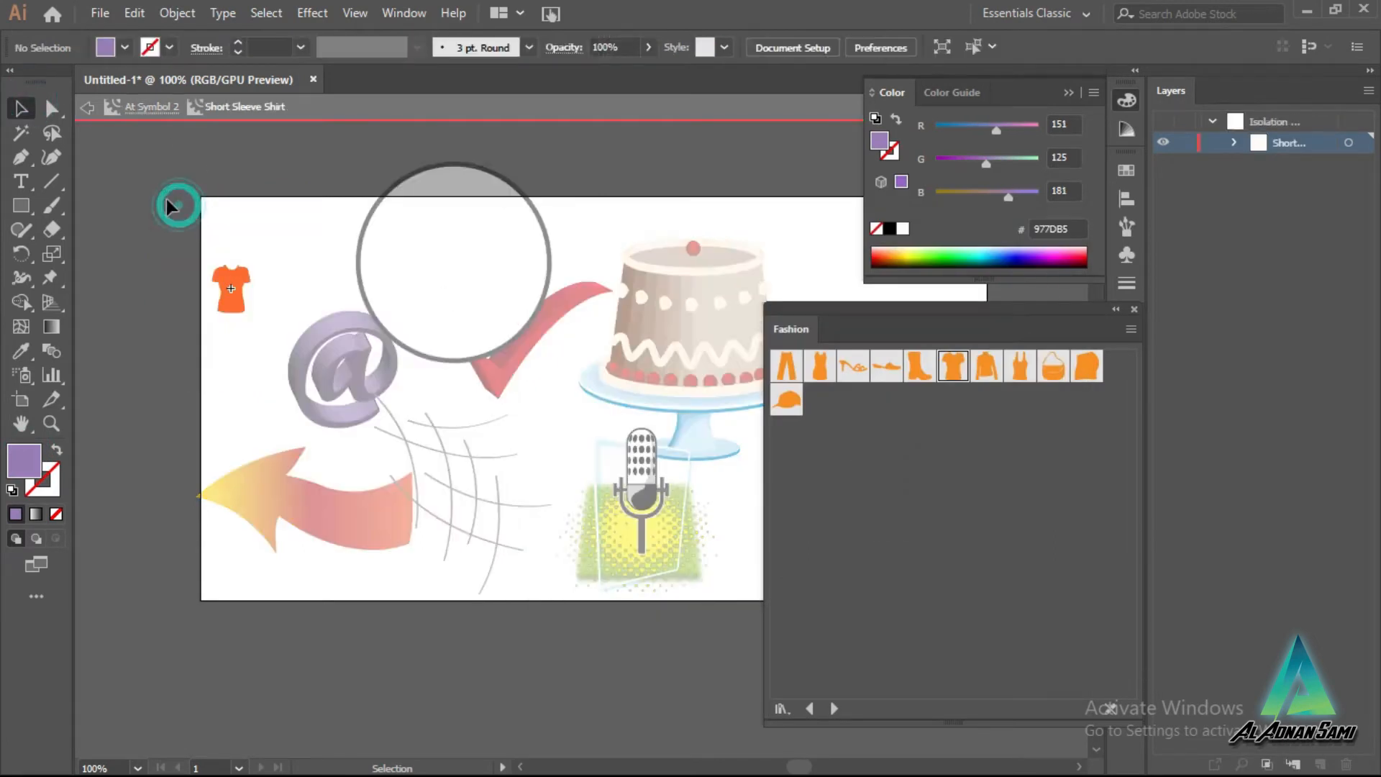
left_click(237, 300)
scroll(235, 298, "up", 1)
scroll(234, 298, "up", 1)
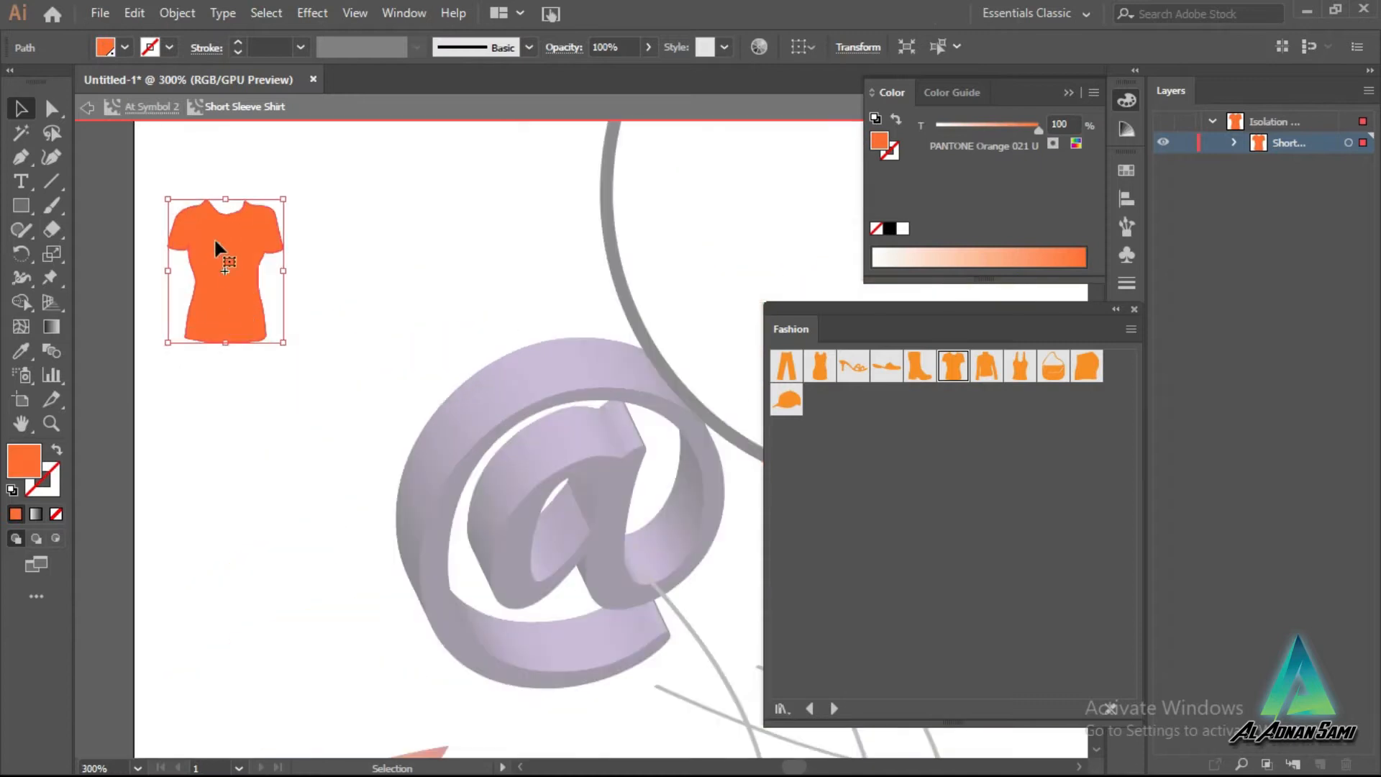
left_click(51, 108)
scroll(284, 293, "up", 1)
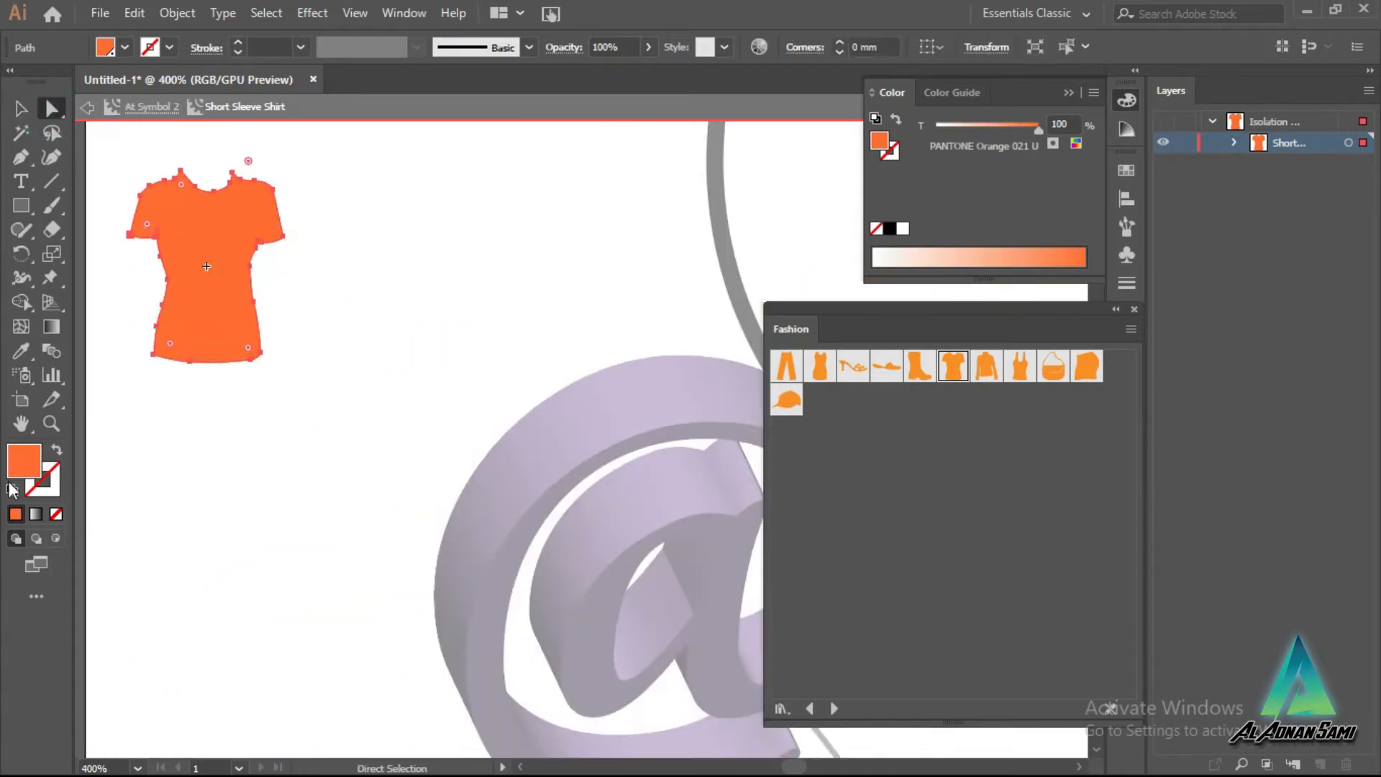
double_click(26, 464)
type("FFFFFF")
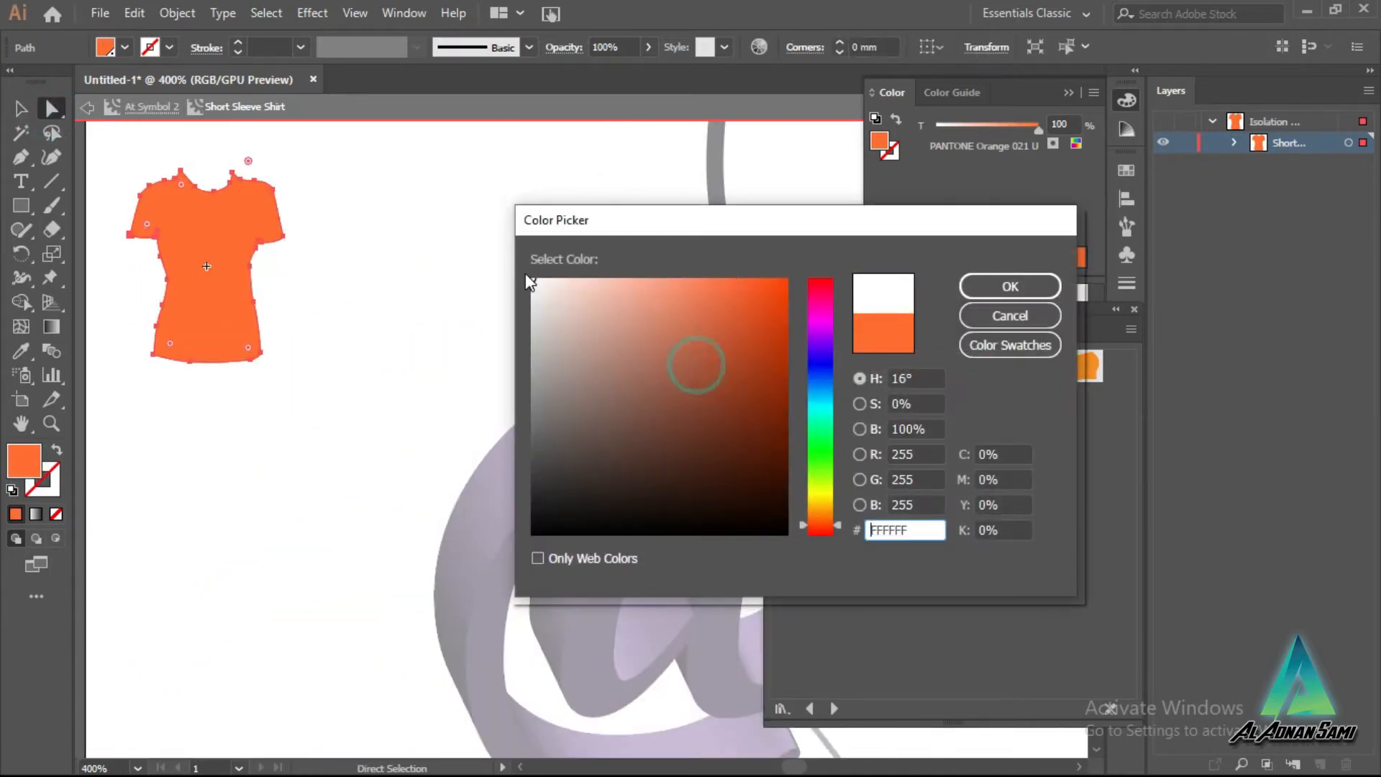
left_click_drag(810, 331, 813, 278)
left_click(785, 282)
left_click(984, 291)
left_click(21, 107)
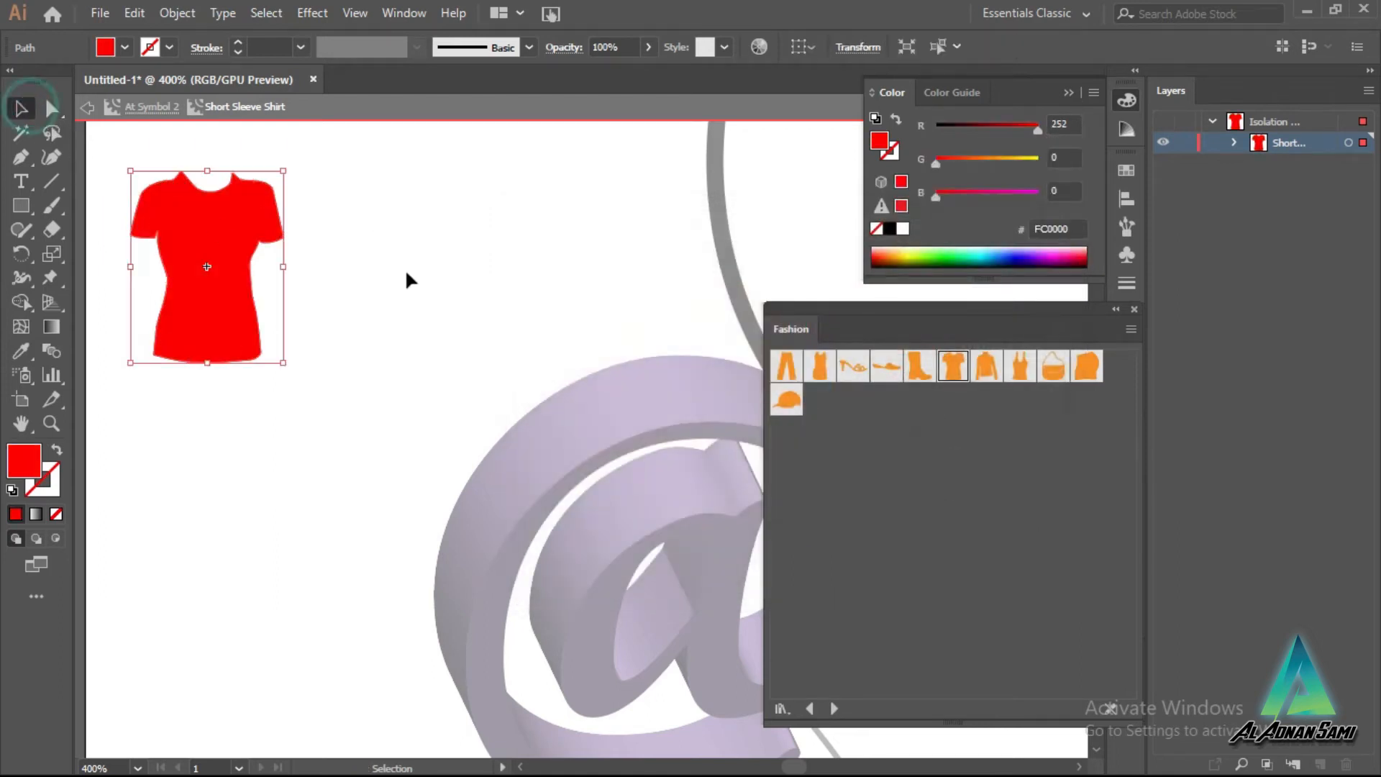
Step: Deselect the shirt and exit all symbol editing to return to the main document
left_click(404, 269)
scroll(409, 275, "down", 1)
scroll(413, 284, "down", 2)
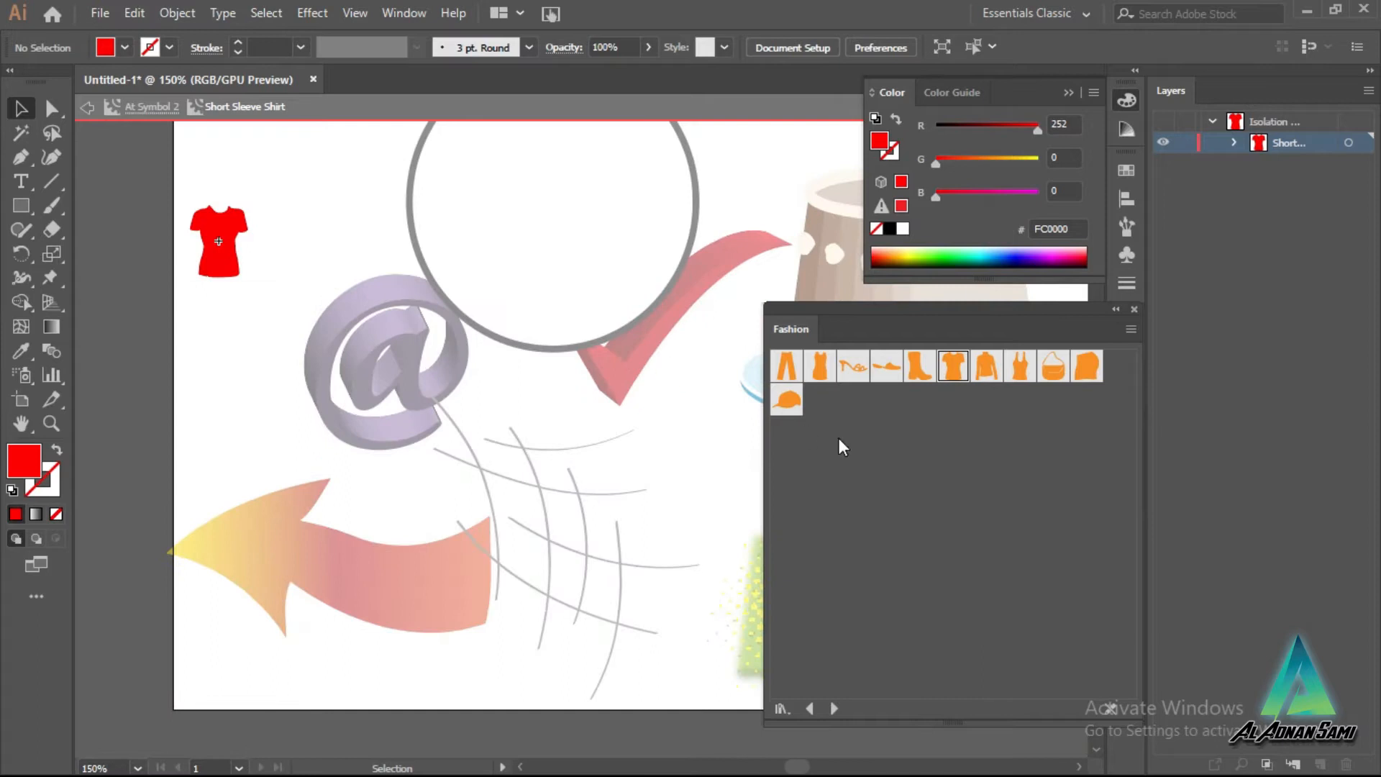
double_click(443, 394)
scroll(573, 409, "down", 3)
scroll(688, 378, "up", 2)
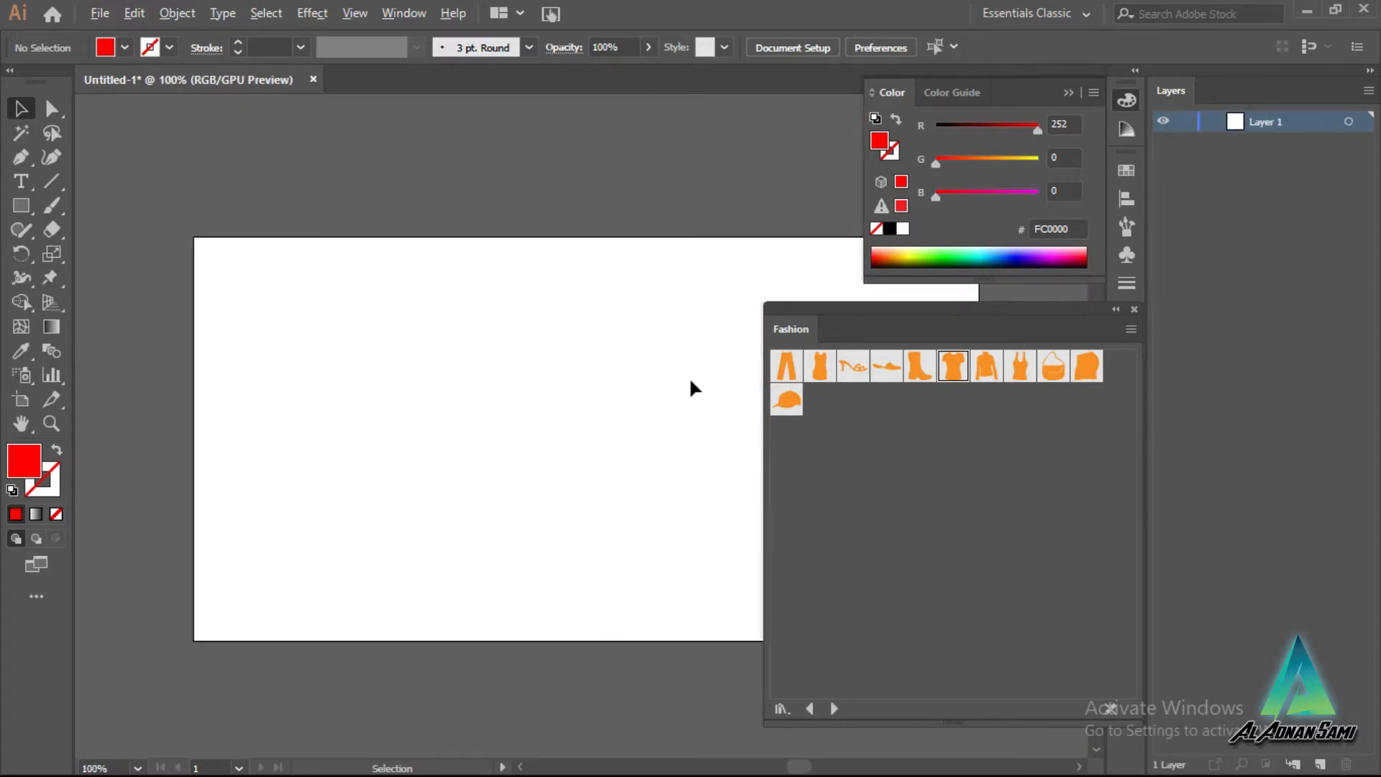
Step: Go to the Florid Vector Pack library and place the Florid Vector Pack 11 ornament on the empty artboard
left_click(835, 708)
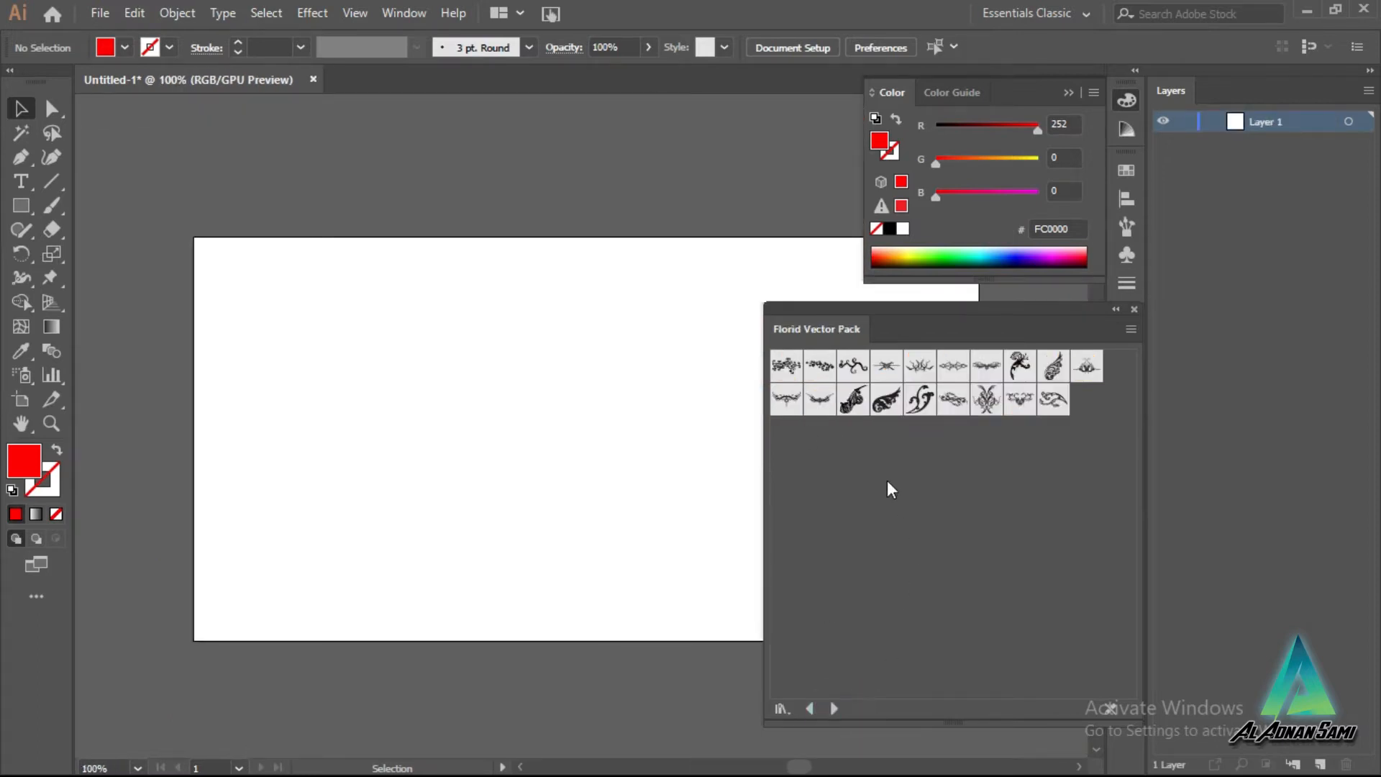
scroll(718, 441, "down", 1)
scroll(743, 438, "up", 2)
scroll(752, 438, "down", 2)
scroll(757, 453, "up", 1)
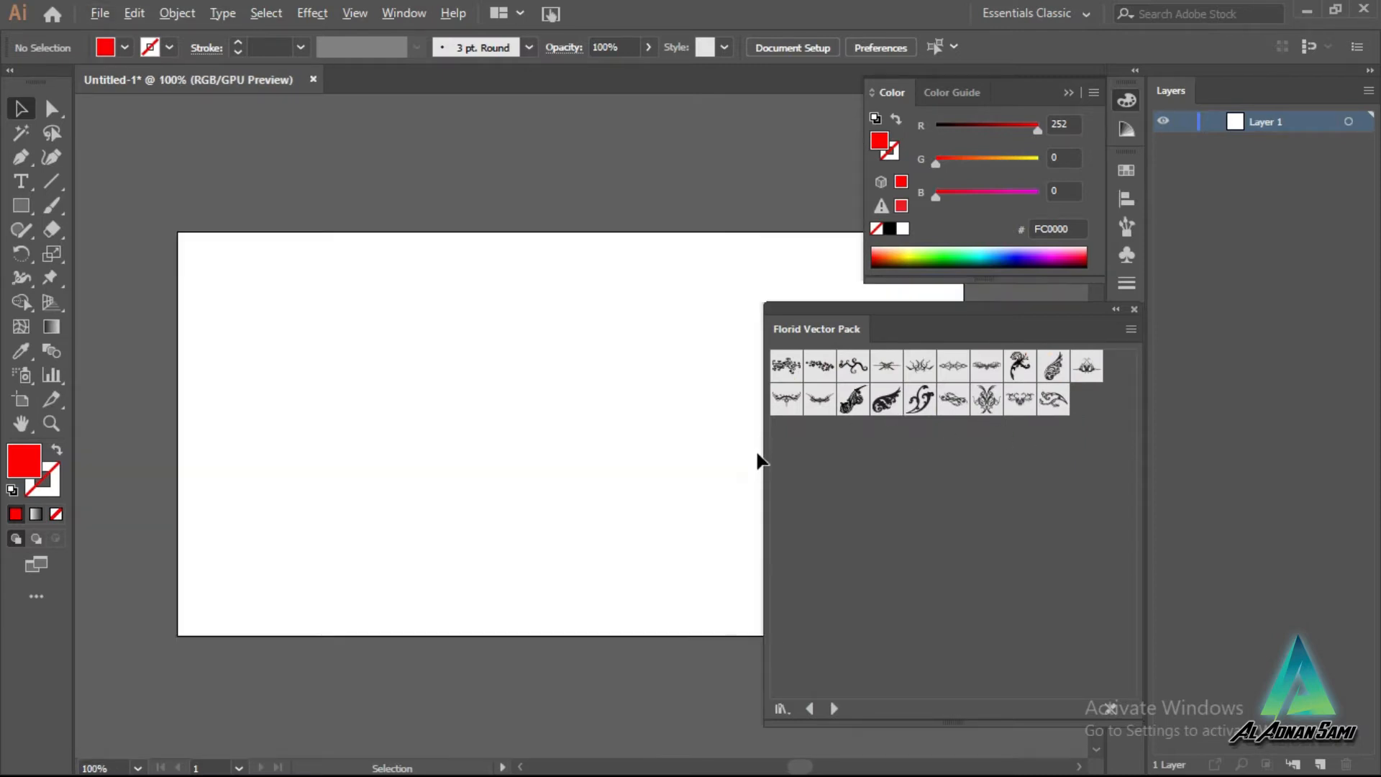
left_click(920, 399)
left_click(1069, 89)
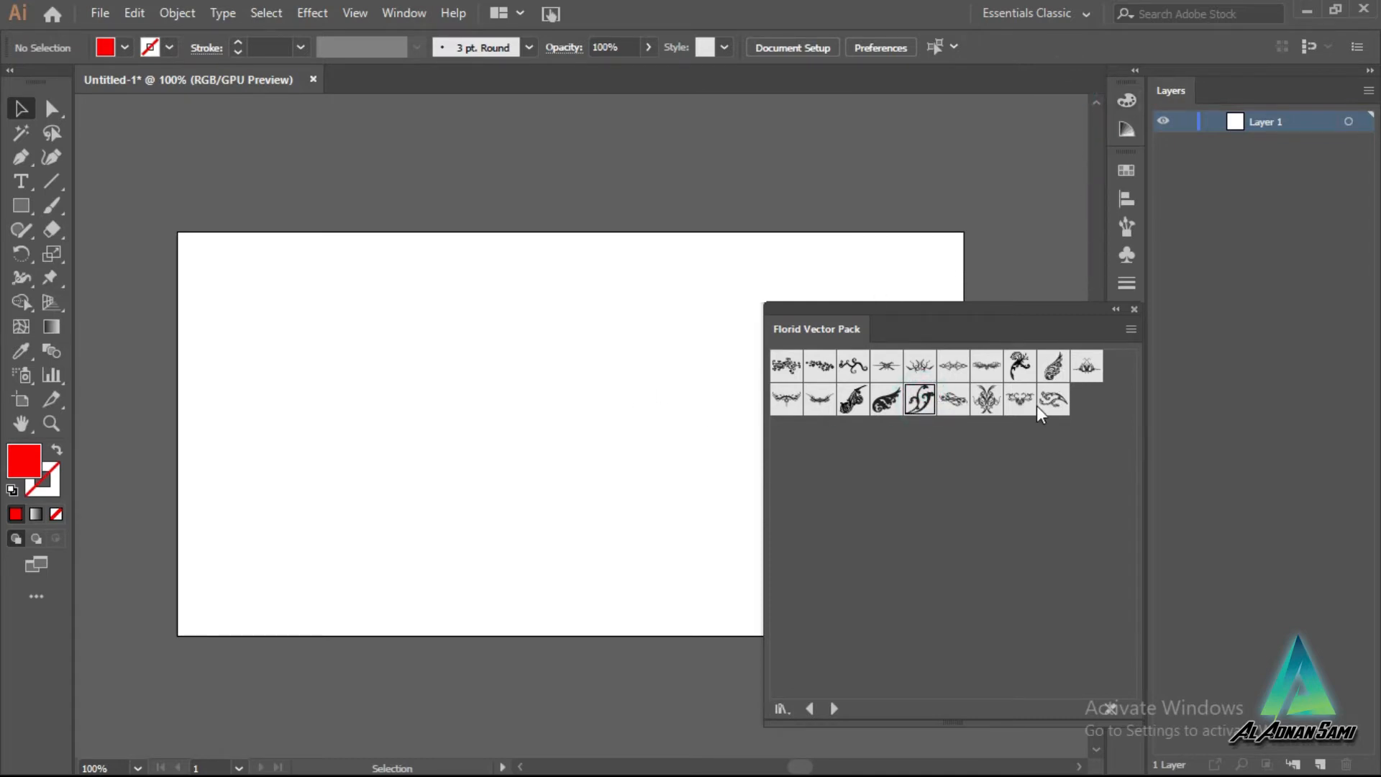
left_click(787, 398)
left_click_drag(785, 401, 441, 396)
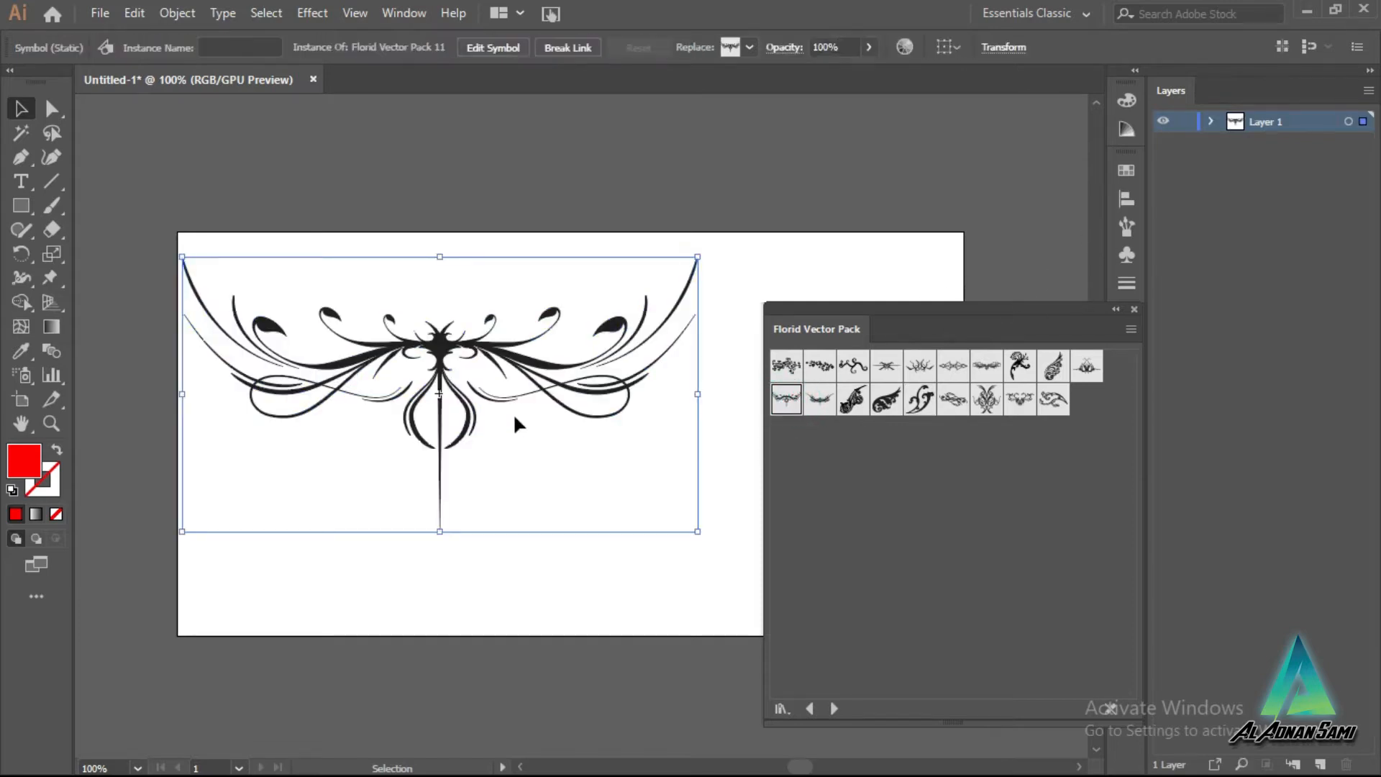
Step: Shrink the floral ornament, rotate it upright and place it along the artboard's left edge
left_click_drag(698, 531, 555, 323)
left_click_drag(428, 291, 434, 324)
left_click_drag(573, 280, 415, 557)
left_click_drag(410, 450, 302, 440)
left_click(478, 387)
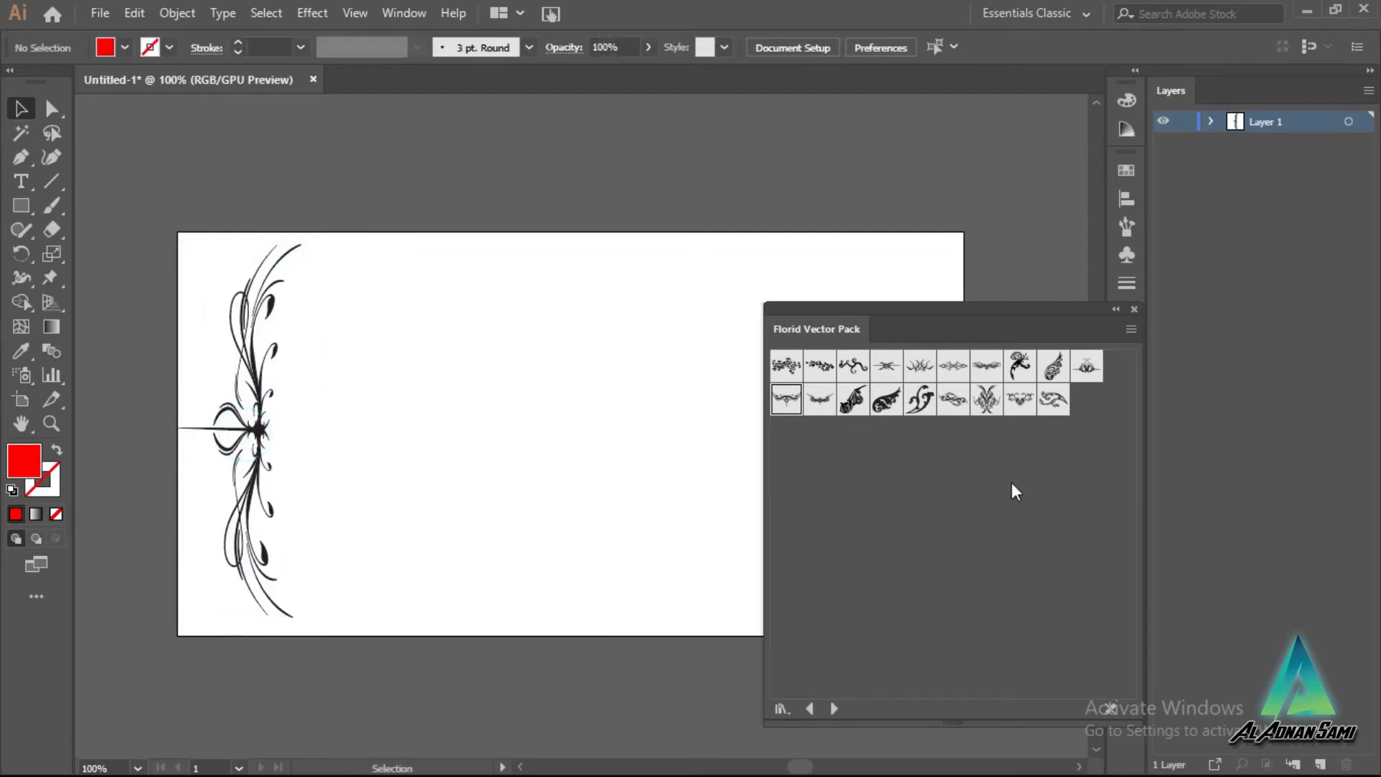
Step: Browse past the Flowers and Grime Vector Pack libraries to the Hair and Fur library
left_click(834, 705)
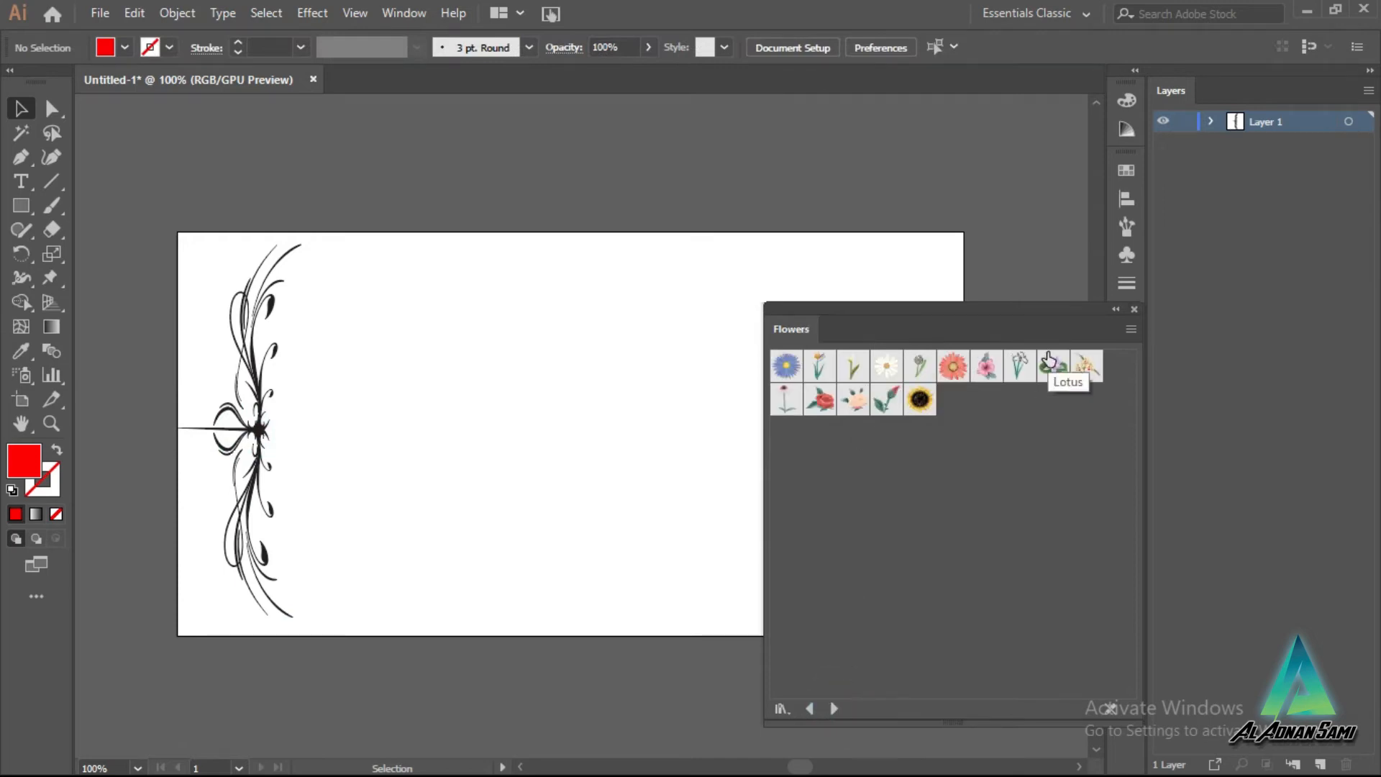
left_click(832, 710)
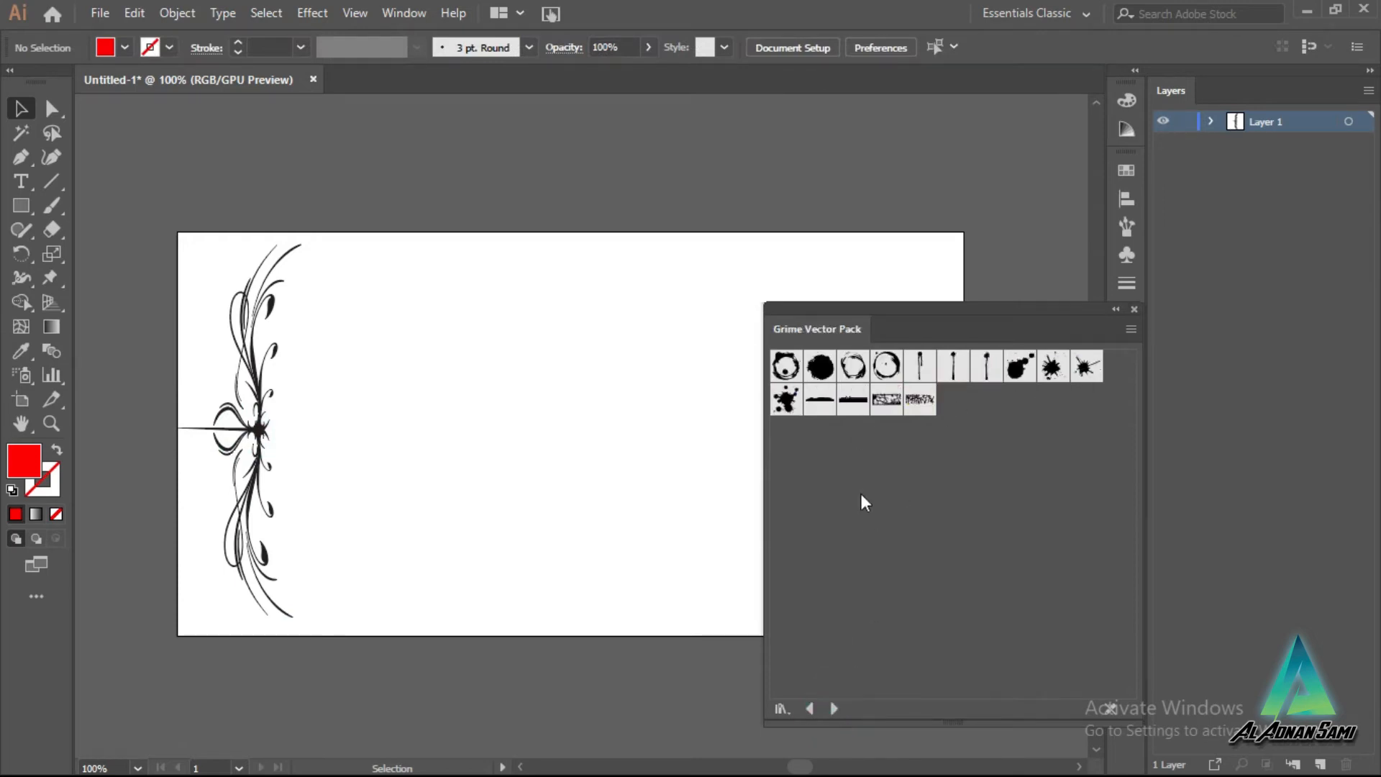
left_click(834, 709)
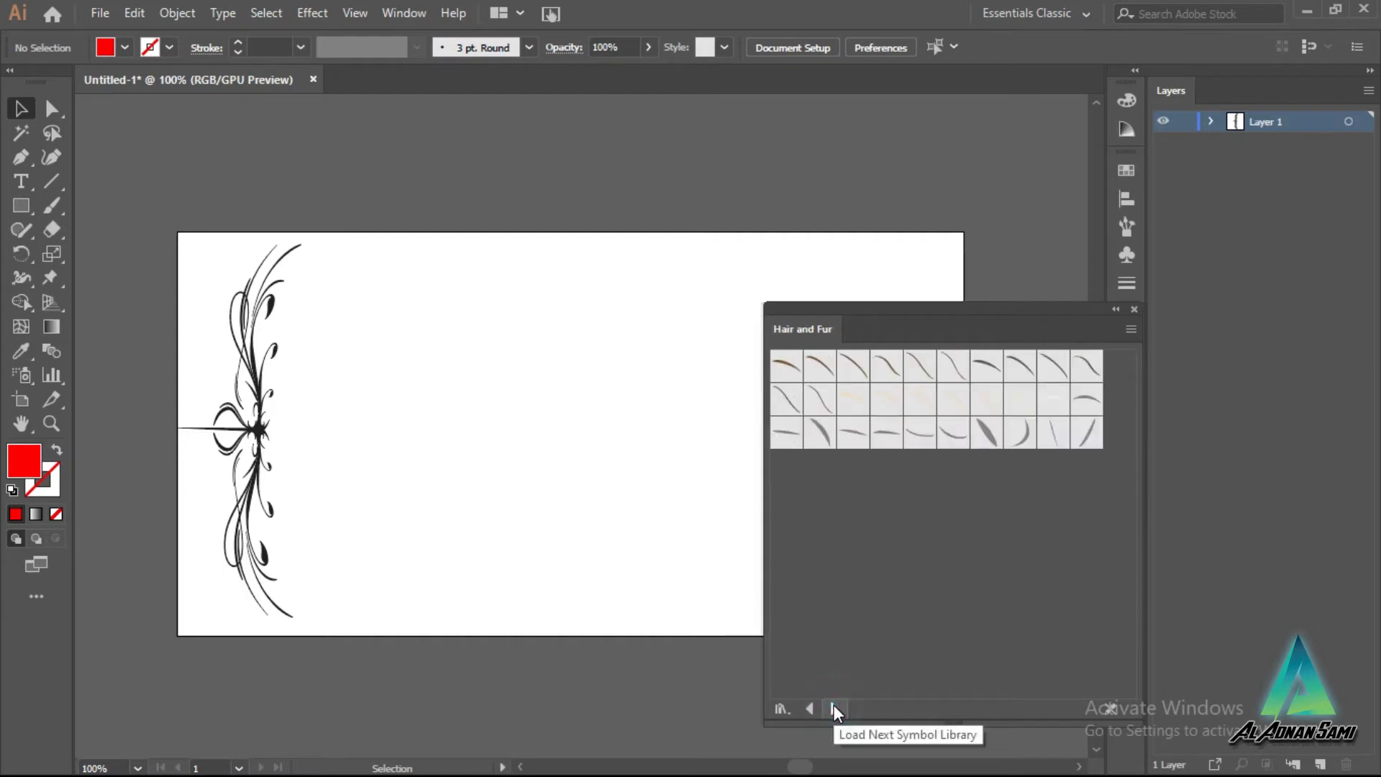
Step: Place the Brown Hair 6 symbol to the right of the floral ornament and enlarge it
left_click(986, 432)
left_click(587, 253)
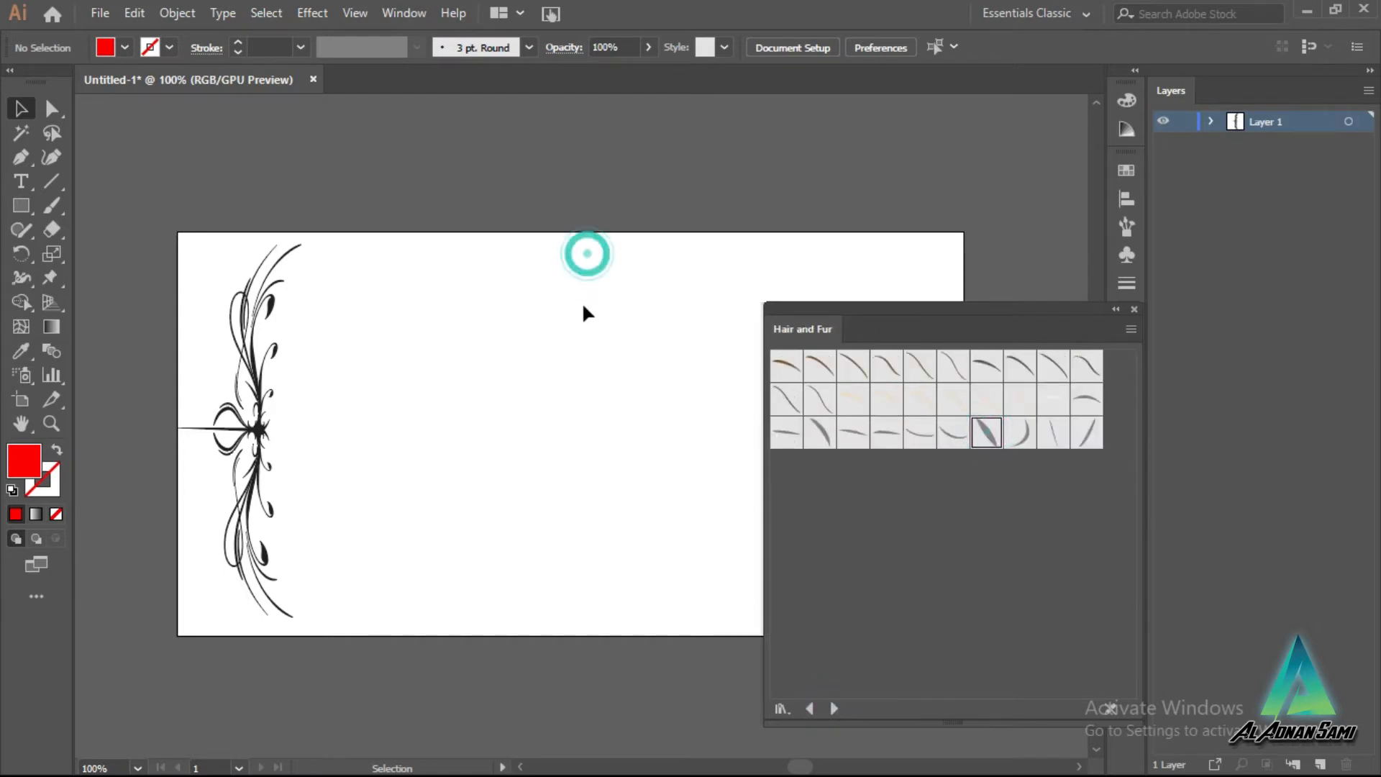
left_click_drag(960, 365, 473, 371)
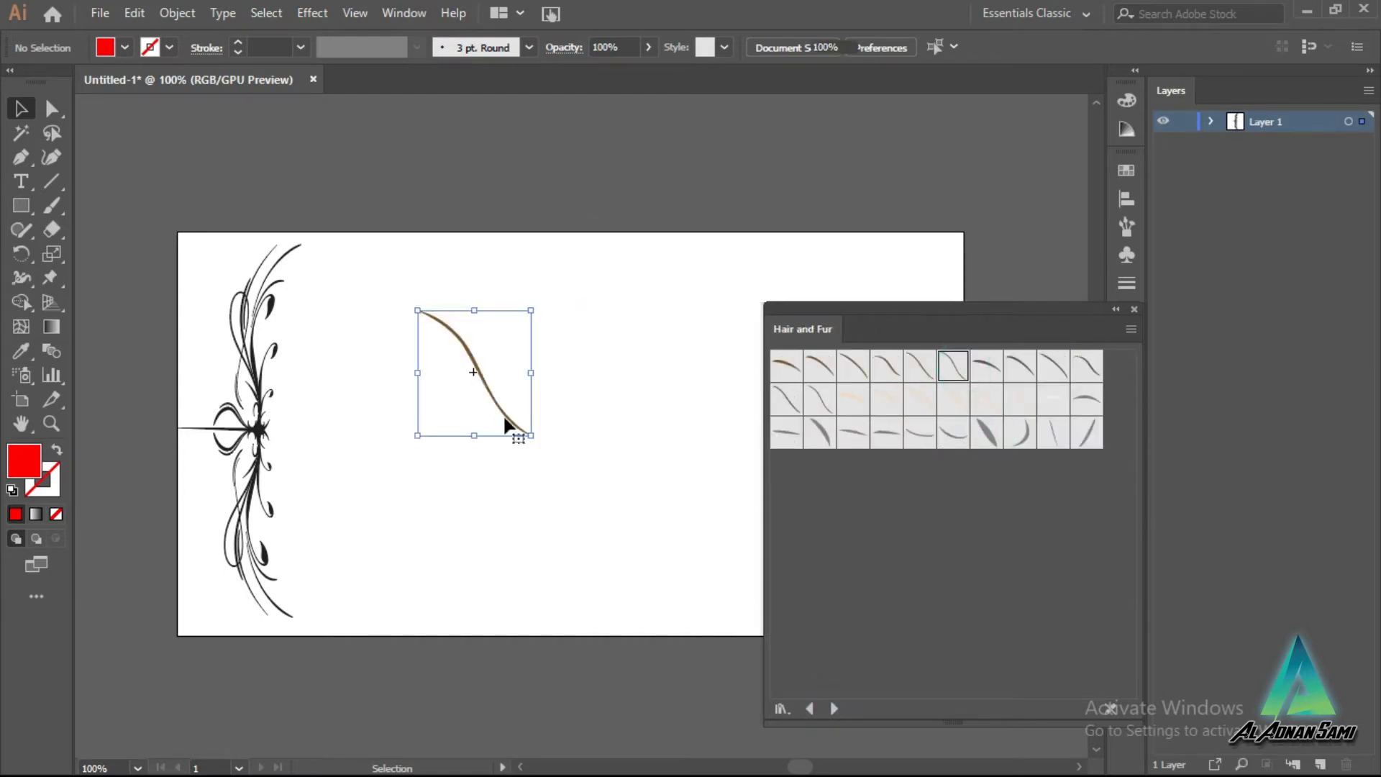
left_click_drag(532, 436, 576, 484)
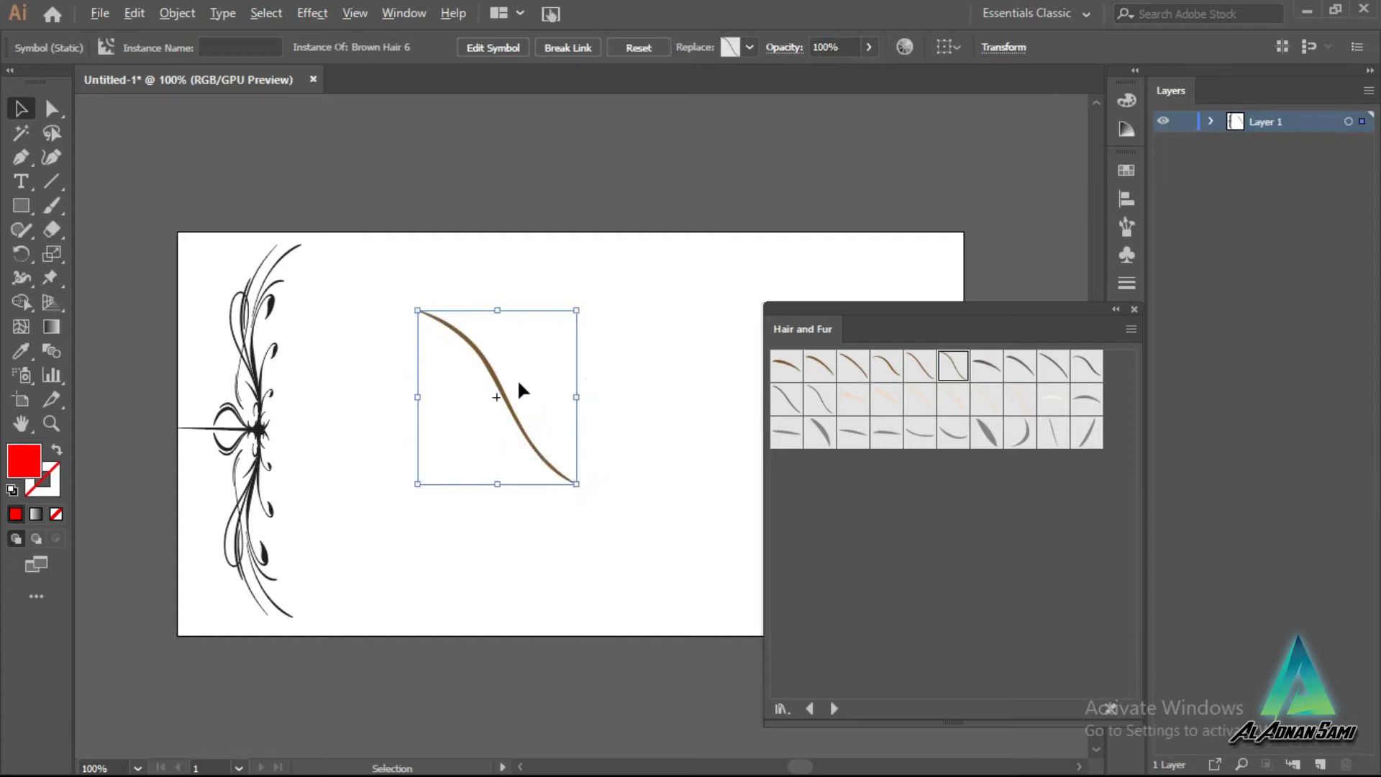
Step: Duplicate the hair strand diagonally upward, repeat the duplication once, and delete all three strands
left_click_drag(504, 389, 524, 369)
key("ctrl+d")
left_click(651, 439)
left_click_drag(656, 358, 437, 576)
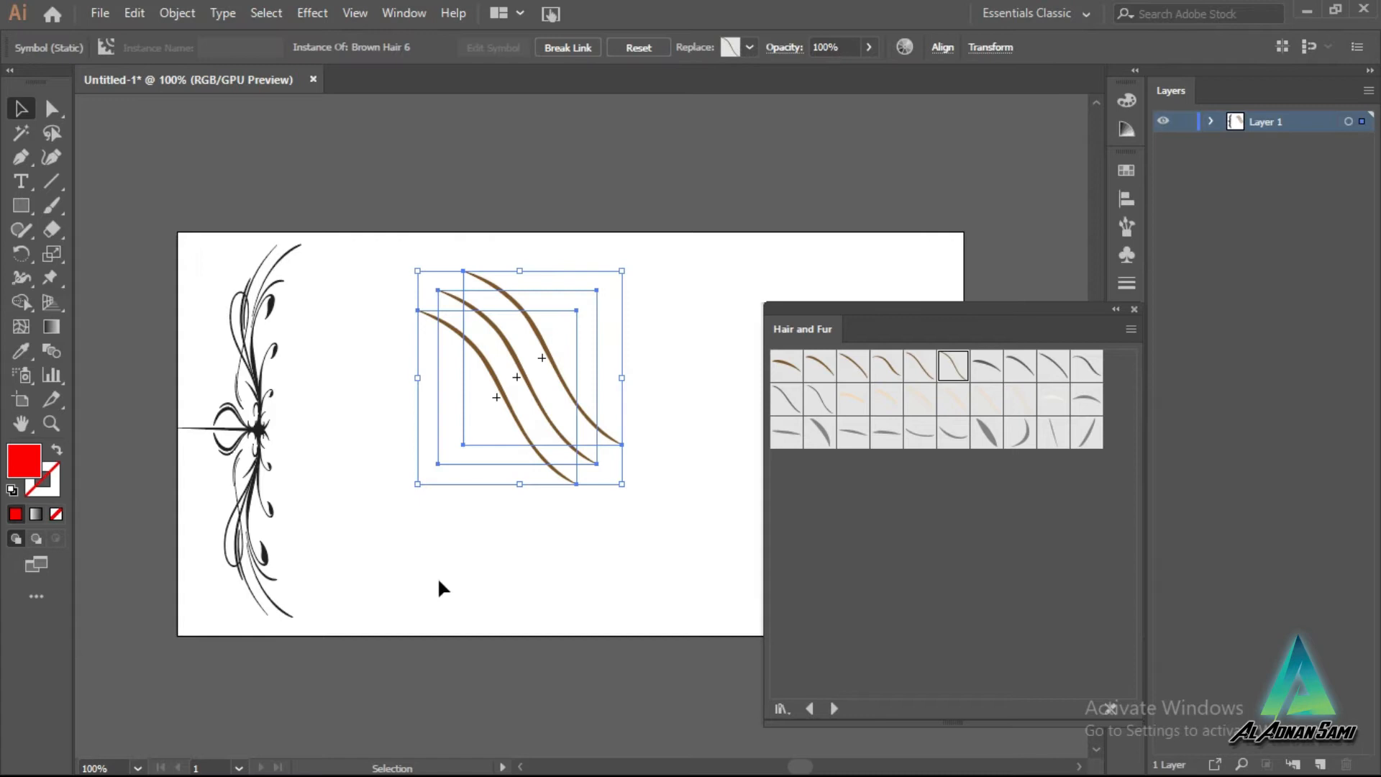
key("Delete")
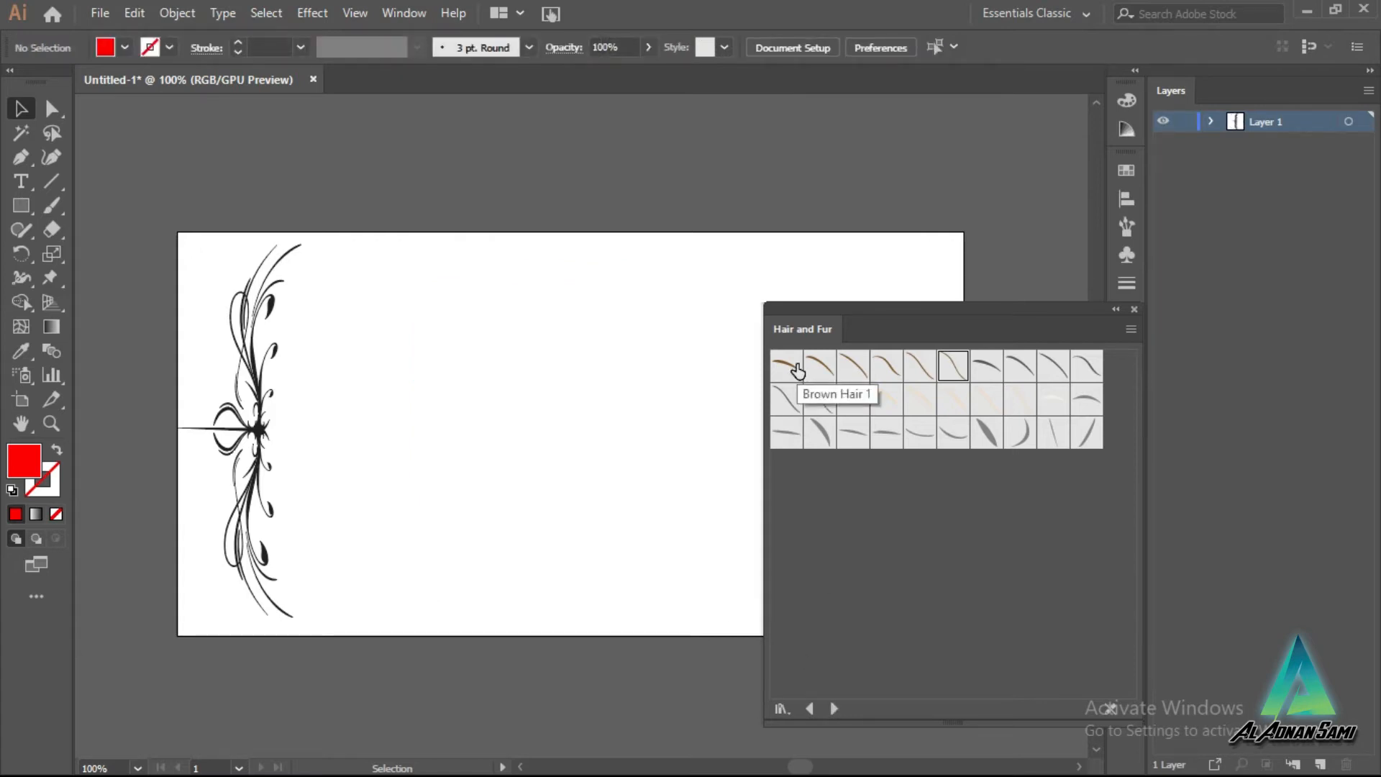
Step: Place the round Heirloom Diamond symbol from the Heirloom library, enlarge it and move it over the artboard's upper edge
left_click(833, 708)
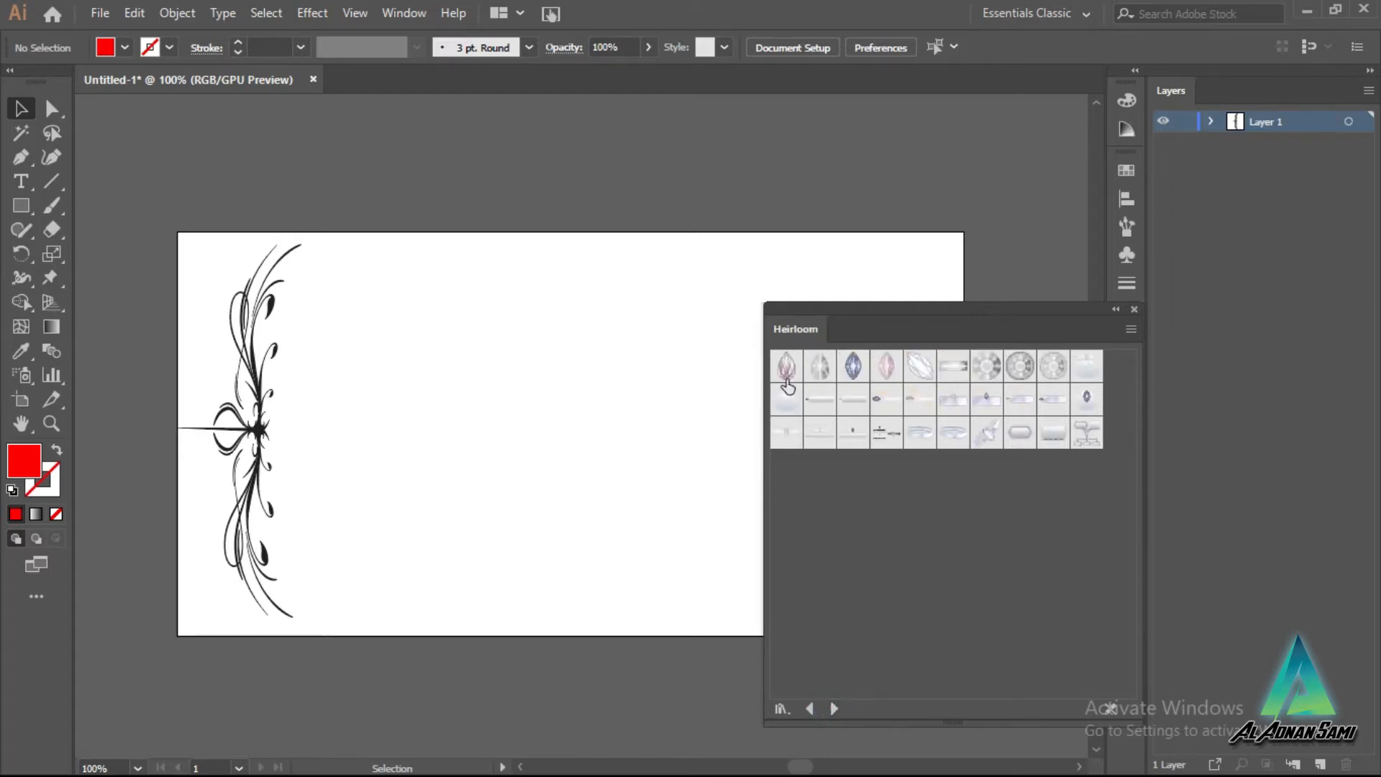
left_click(1019, 375)
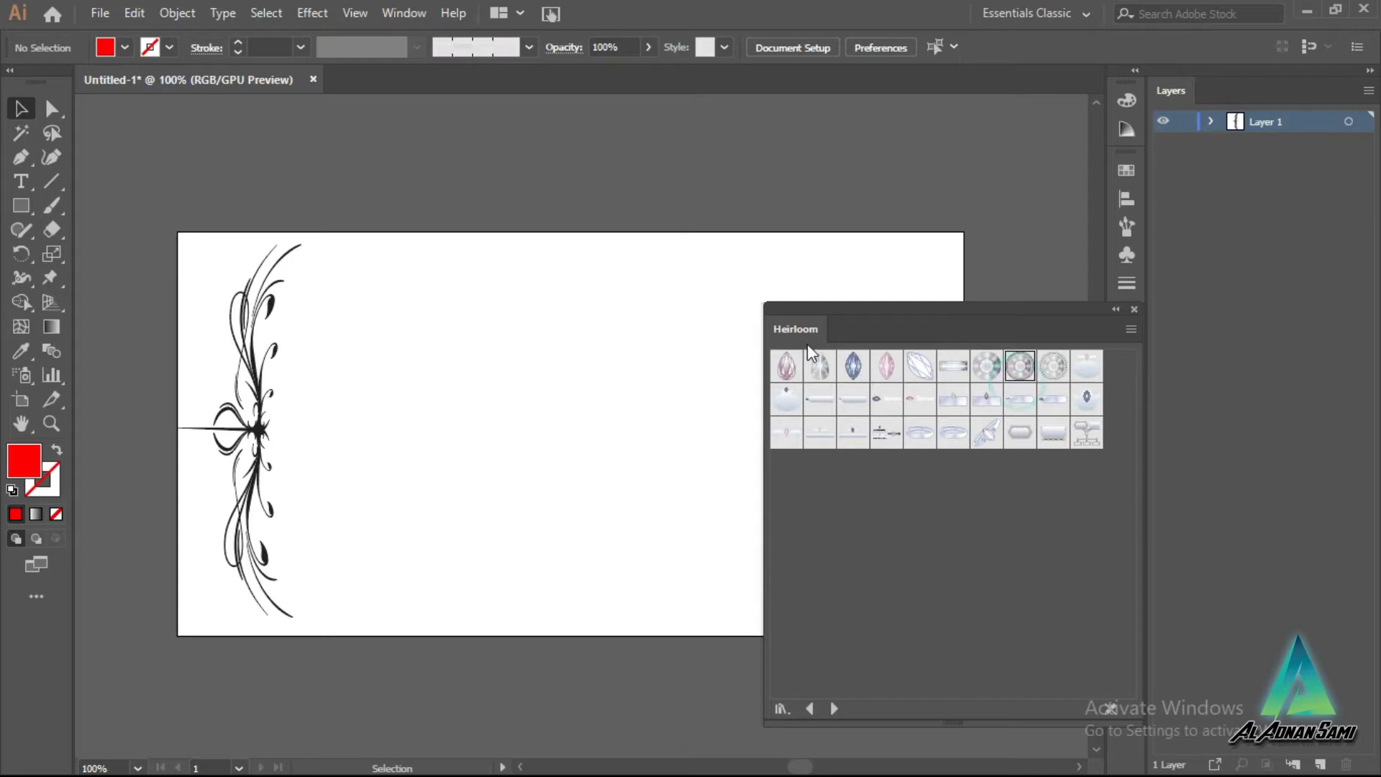
left_click_drag(1030, 375, 453, 358)
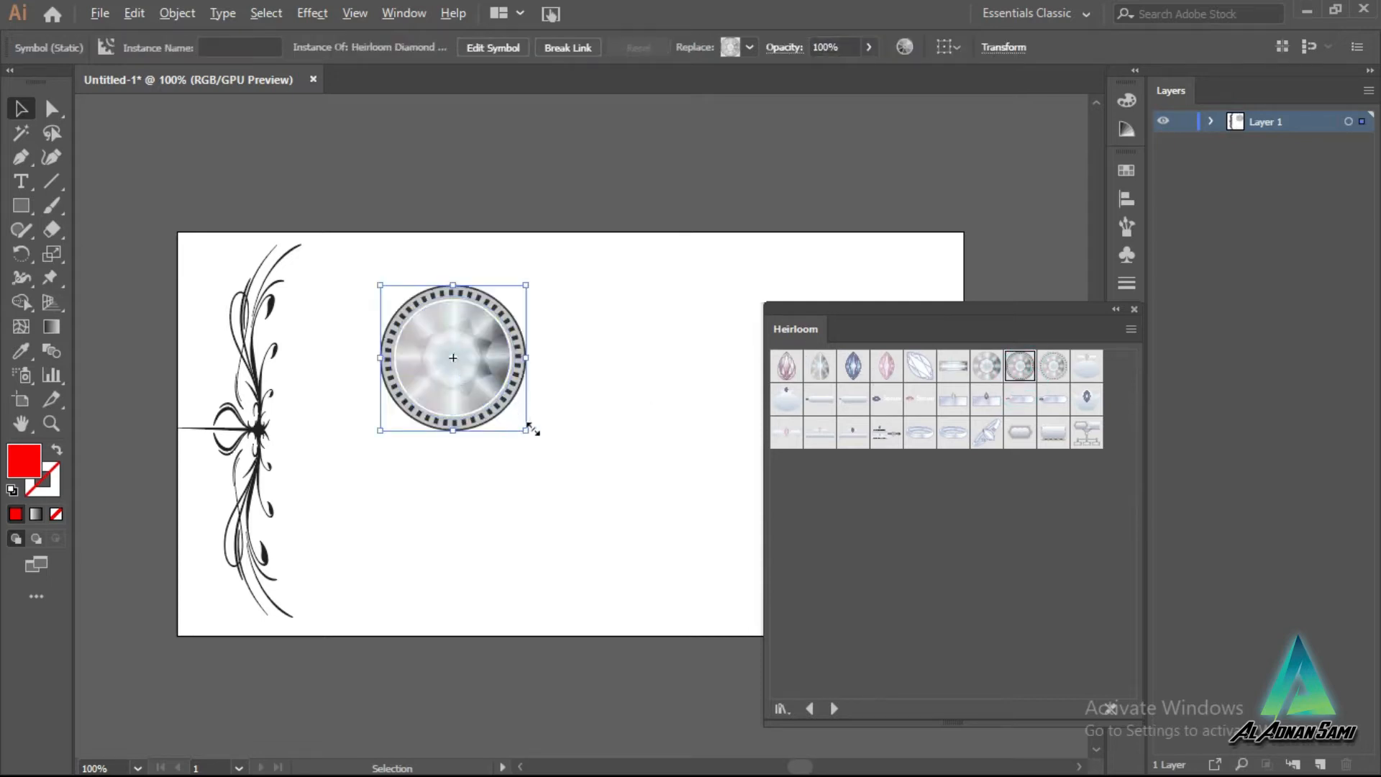
left_click_drag(531, 432, 602, 510)
left_click_drag(476, 309, 524, 192)
Step: Place the Globe from Illuminate Flow Charts right of the diamond and an enlarged Ribbon 10 from Illuminate Ribbons below the diamond
left_click(832, 708)
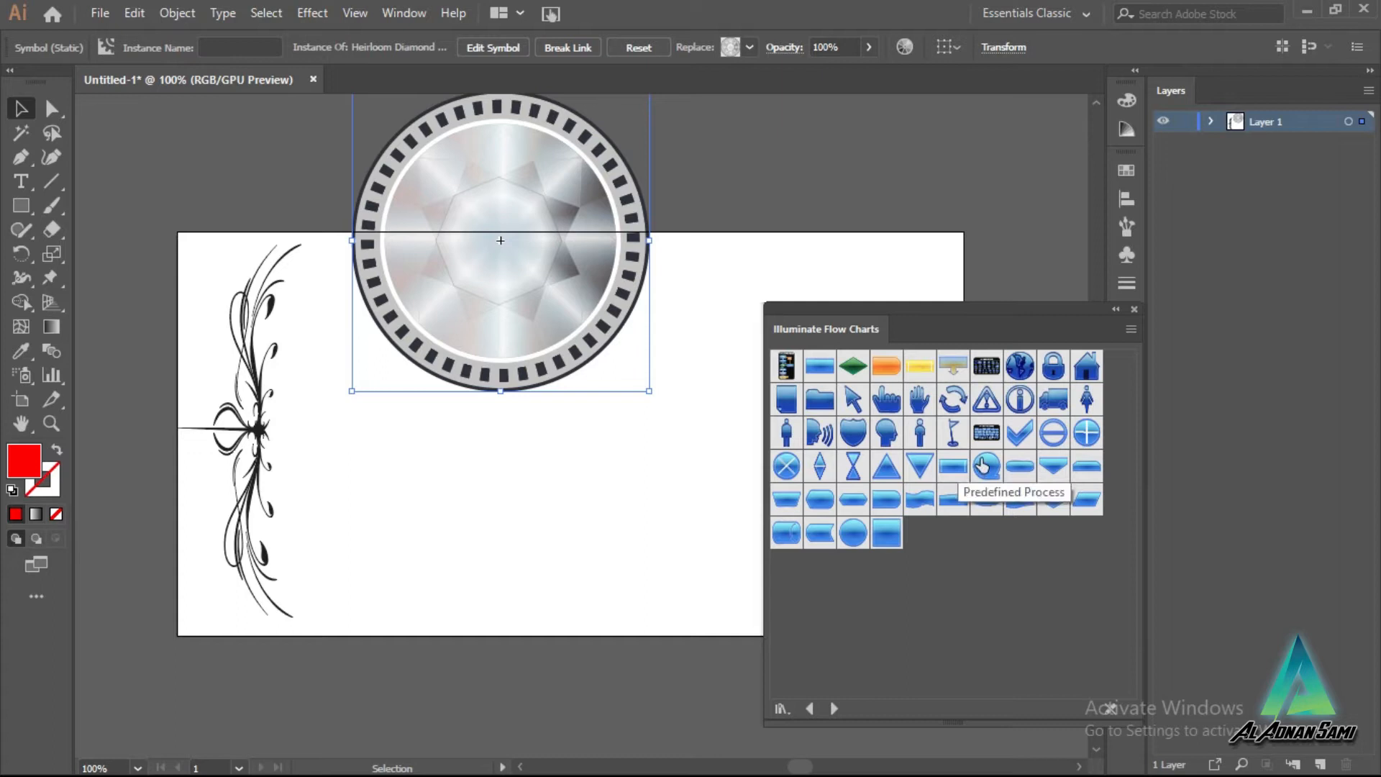
left_click_drag(1025, 377, 742, 252)
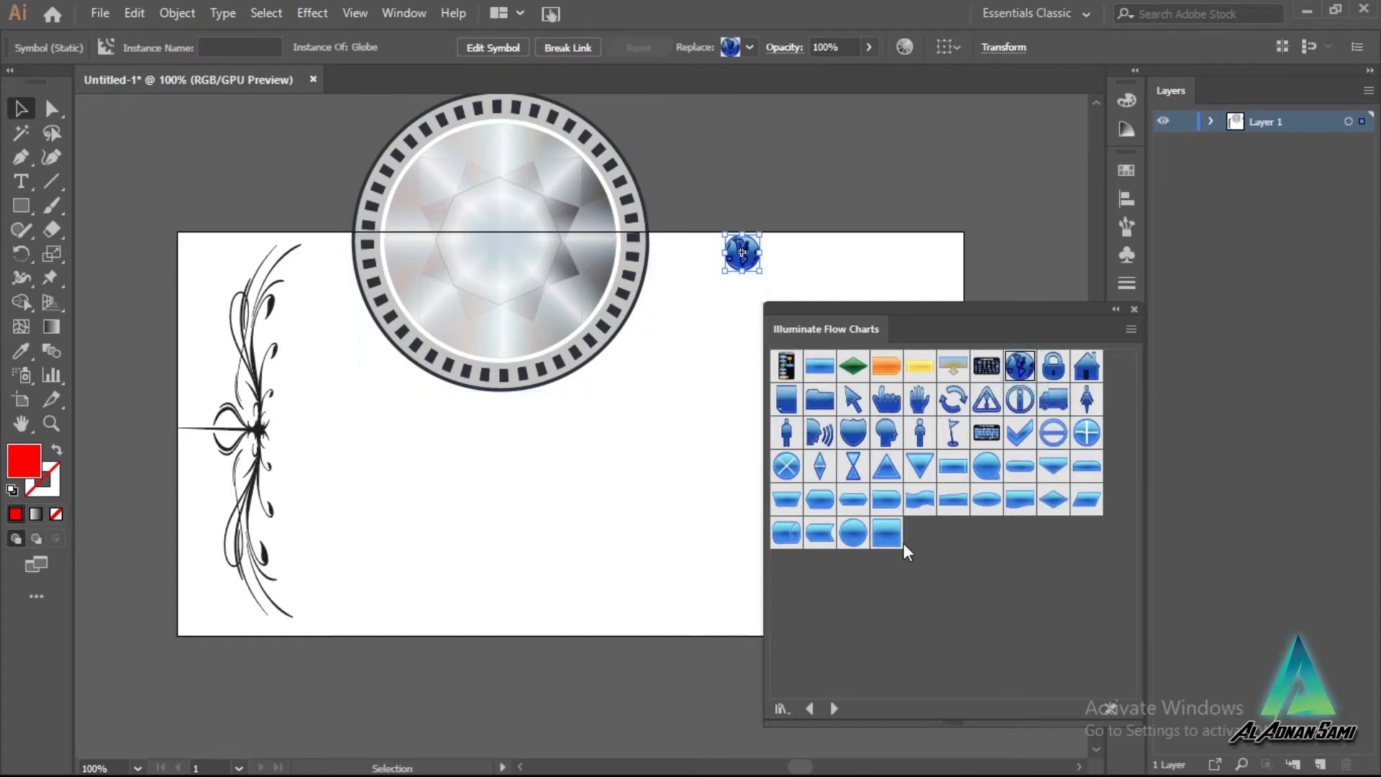
left_click(833, 708)
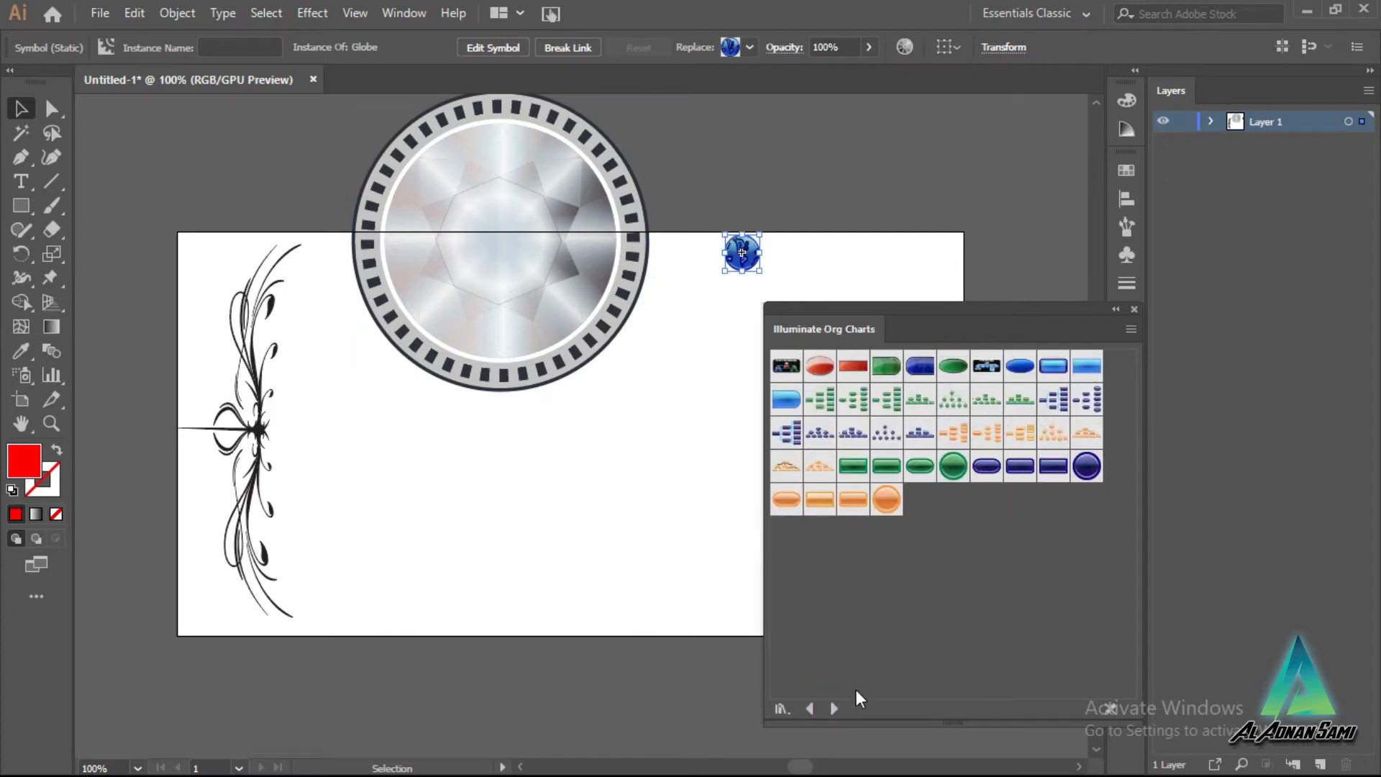
left_click(833, 708)
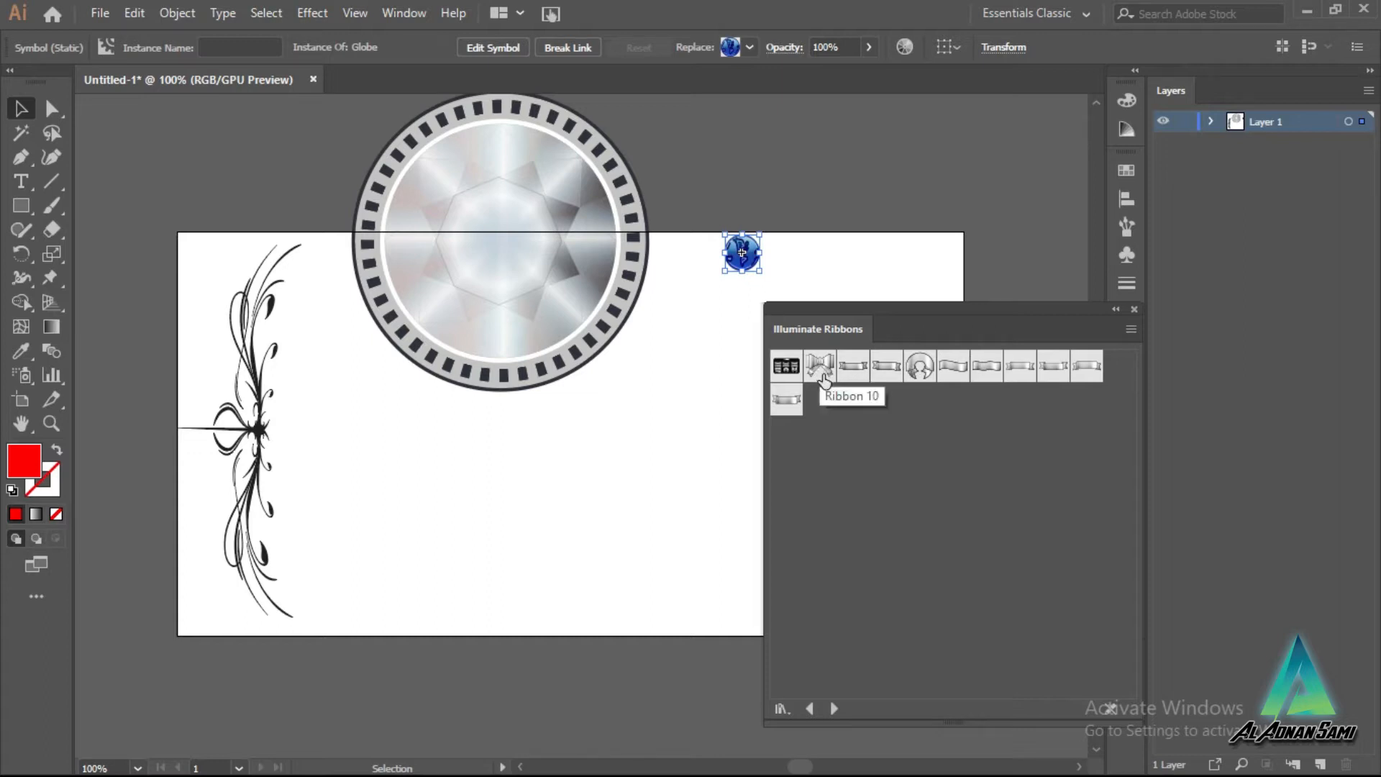
left_click_drag(445, 466, 646, 615)
left_click_drag(563, 503, 517, 476)
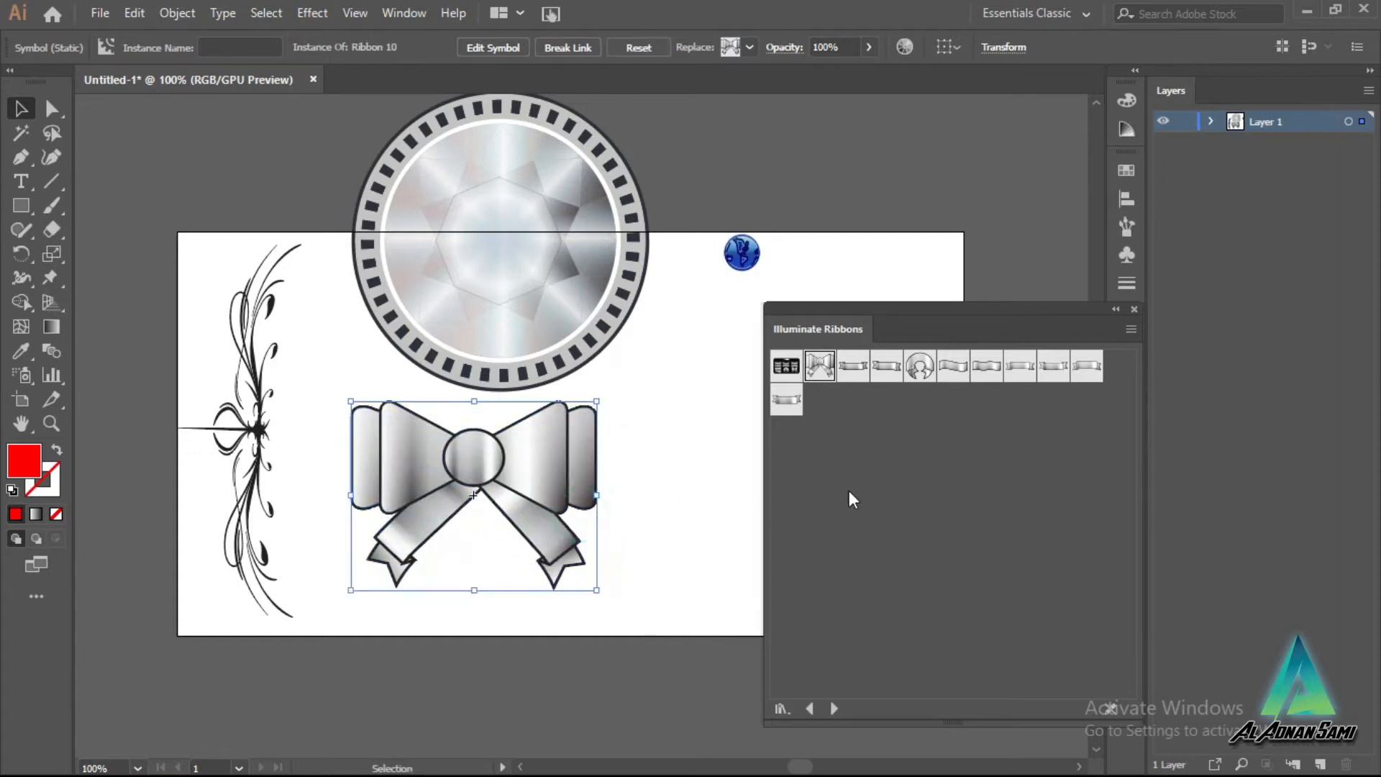
Step: Place the Logo Elements Children symbol at the artboard's upper-right corner and the following library's Atom 1 right of the ribbon
left_click(833, 708)
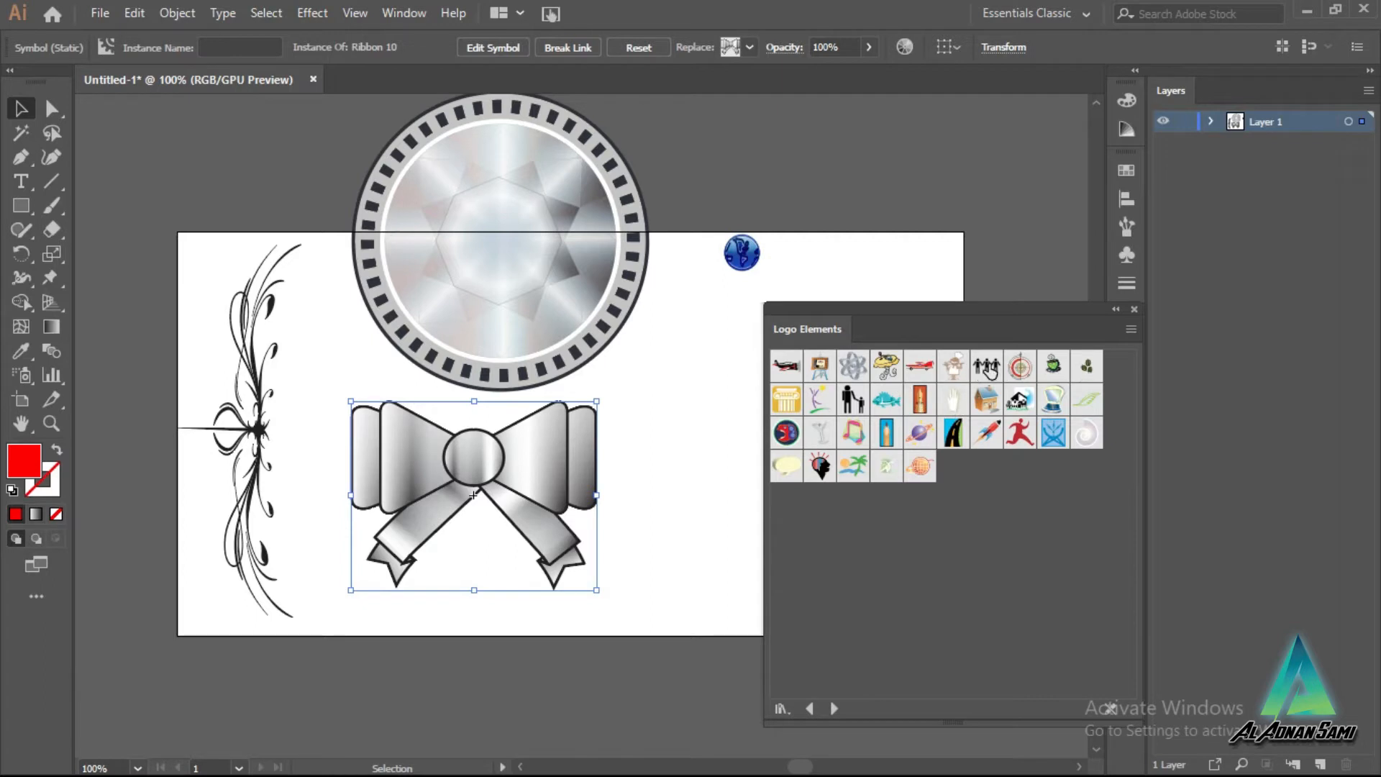
left_click_drag(879, 241, 878, 239)
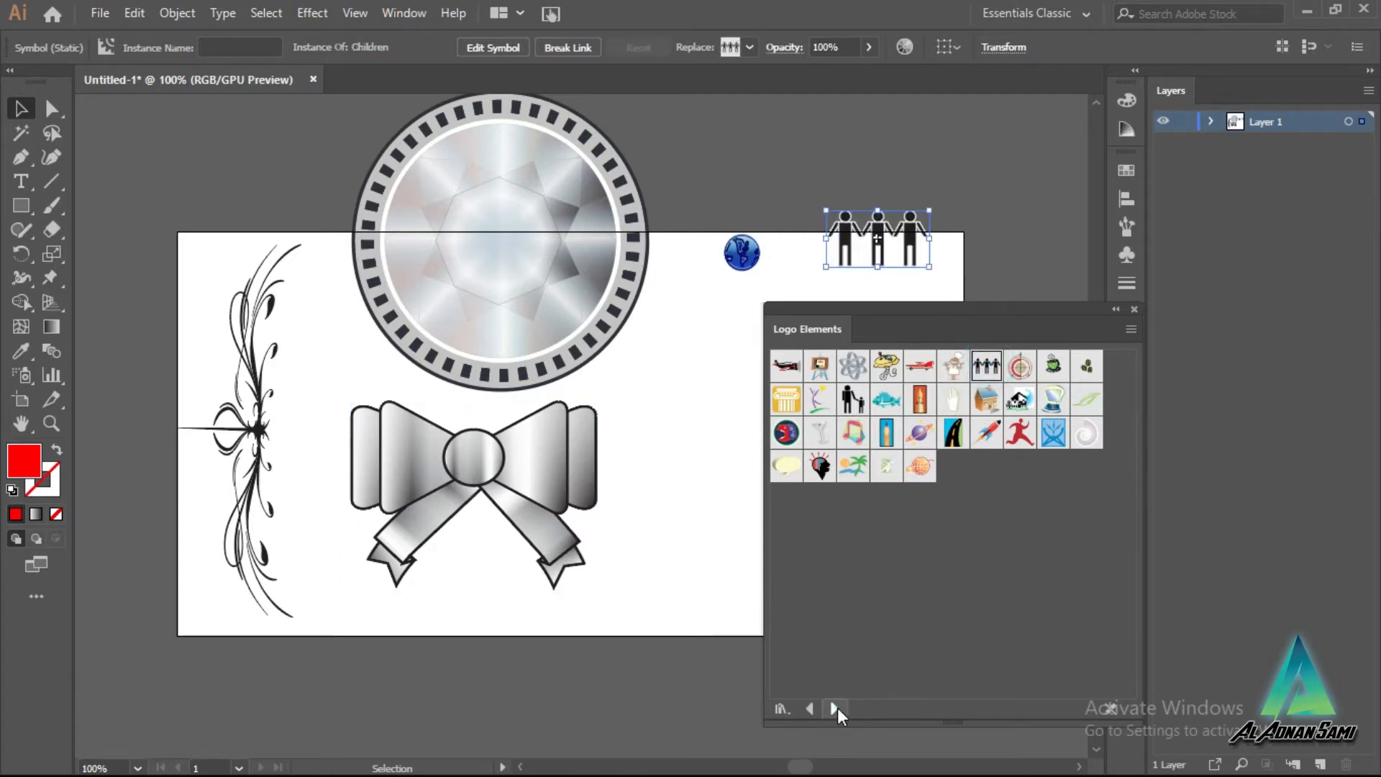
left_click(834, 709)
left_click_drag(783, 368, 690, 381)
Step: Place the Telephone and Airport 2 symbols from the Maps library below the atom
left_click(835, 709)
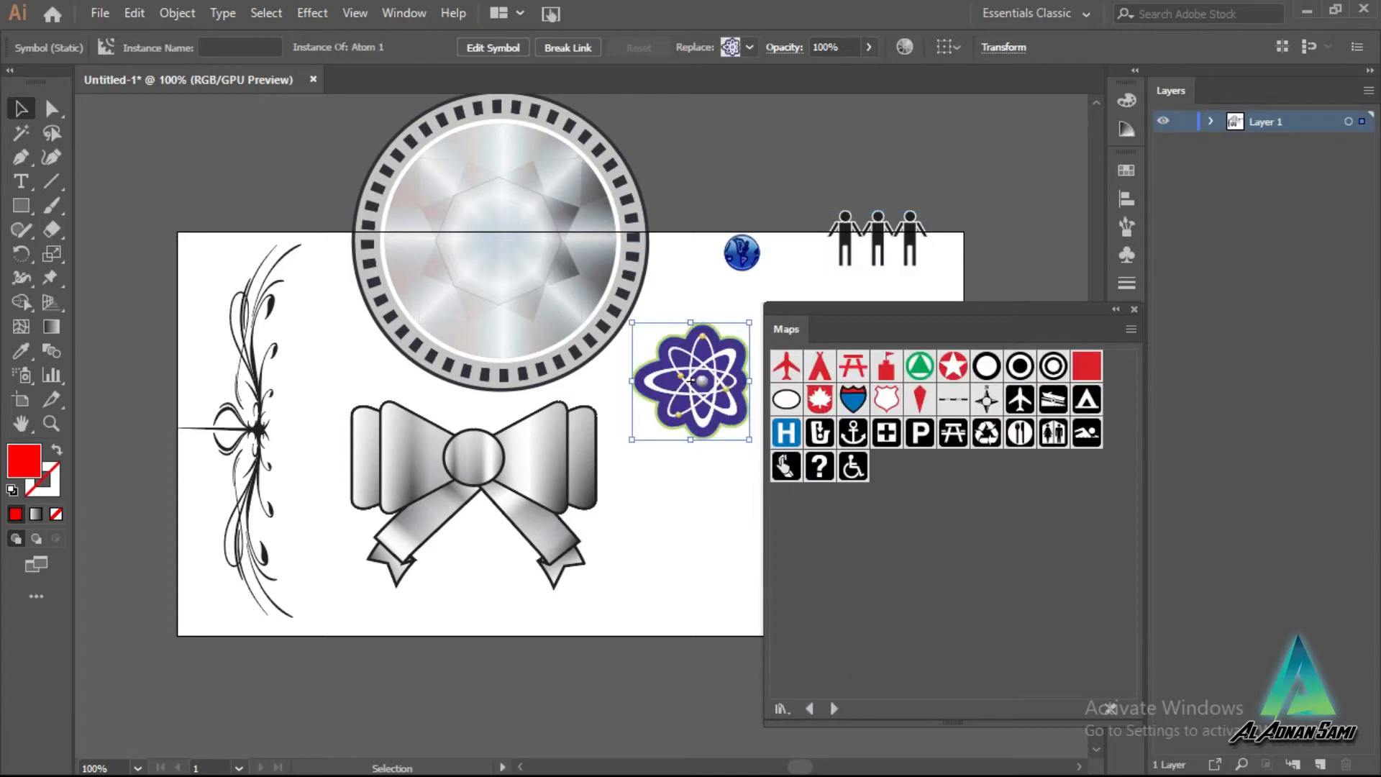
left_click_drag(712, 508, 663, 536)
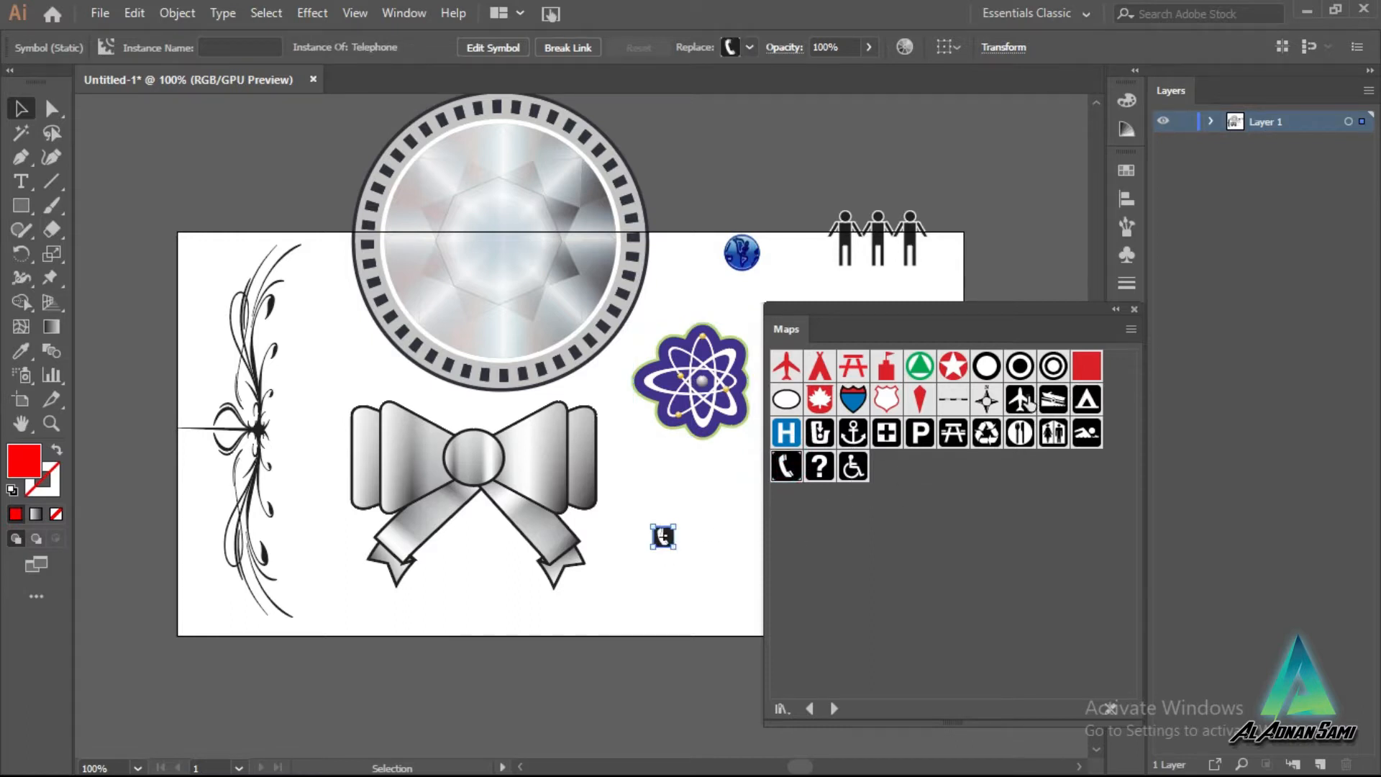
Step: Place the Folder - Orange symbol from the Mobile library, enlarge it and move it below the ribbon bow
left_click(832, 716)
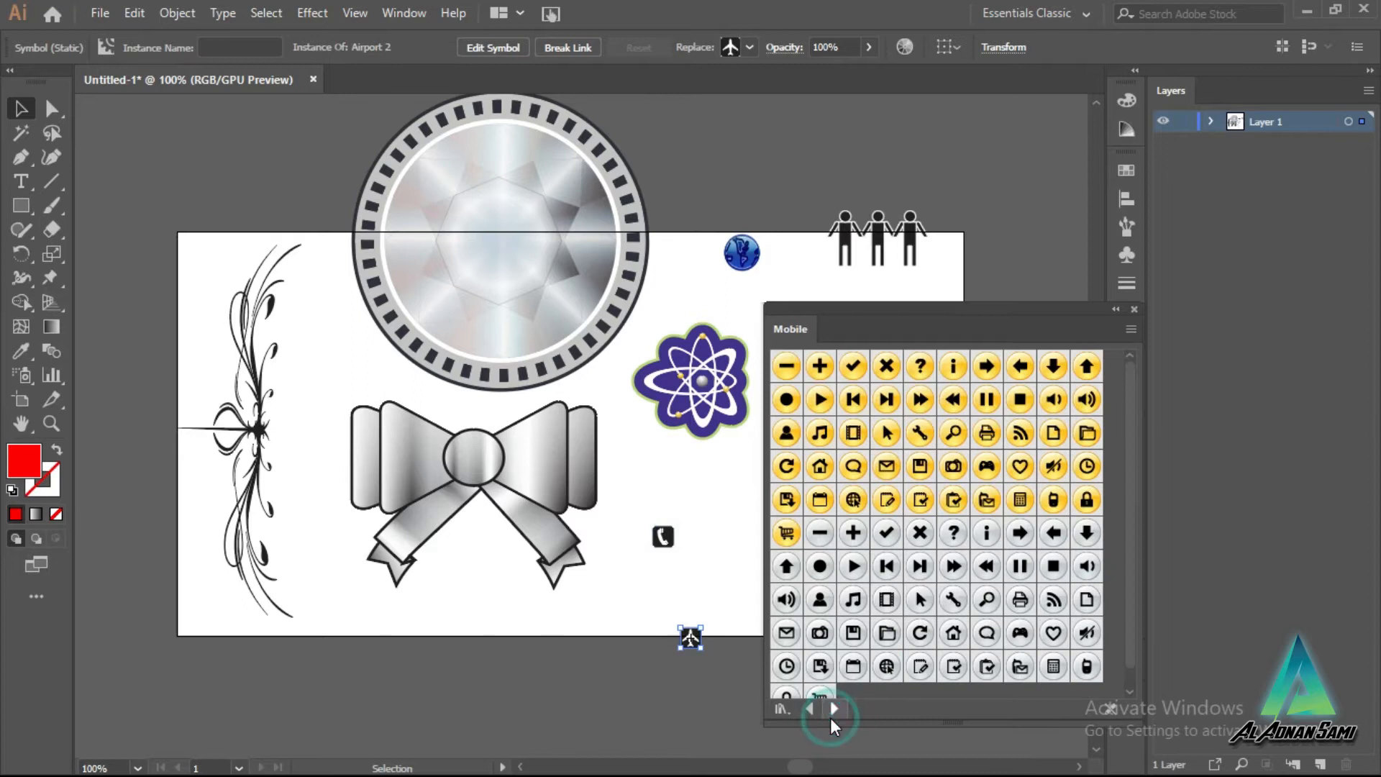
scroll(891, 532, "down", 1)
scroll(891, 532, "up", 1)
scroll(890, 533, "down", 1)
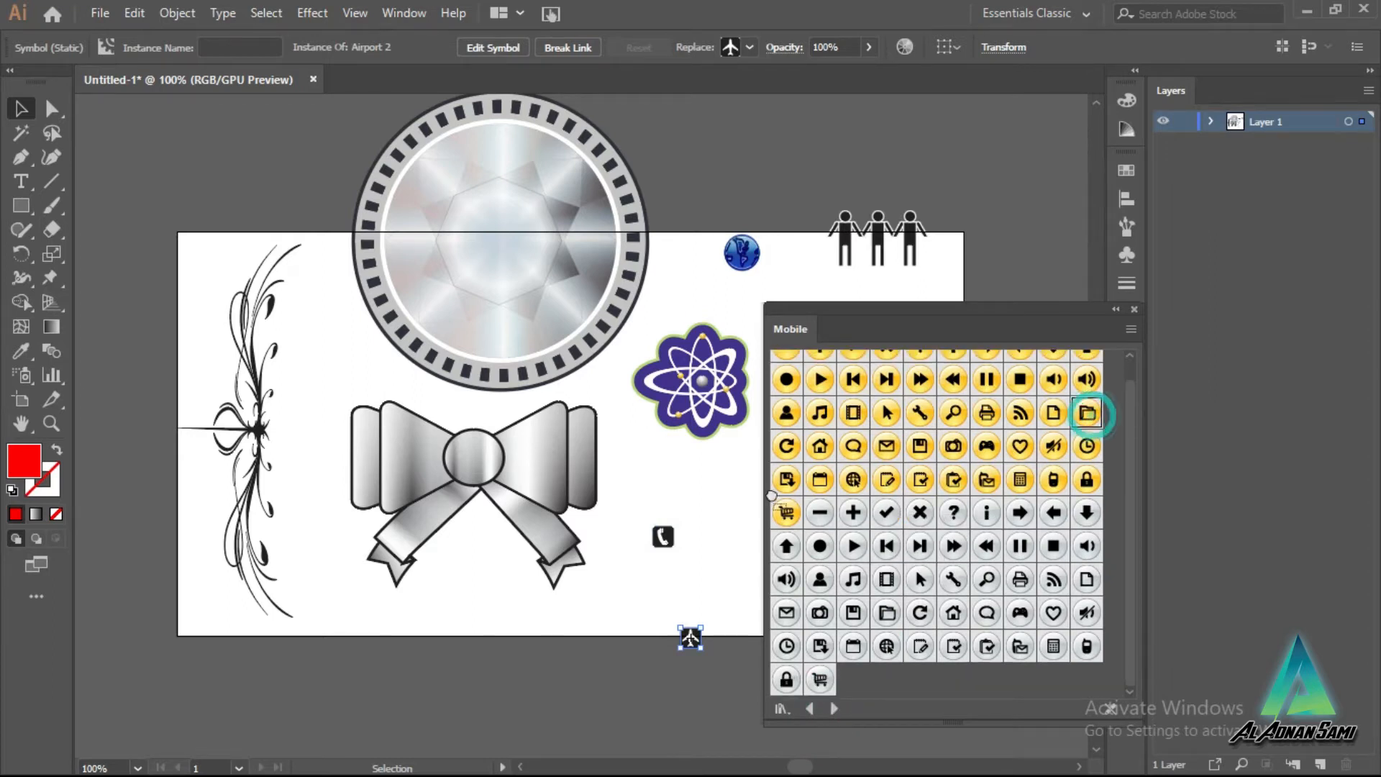
left_click_drag(617, 588, 617, 589)
left_click_drag(661, 635, 699, 698)
left_click_drag(645, 602, 537, 592)
Step: Check the Mobile library's display options and browse the remaining symbol libraries up to Web Icons
left_click(1131, 330)
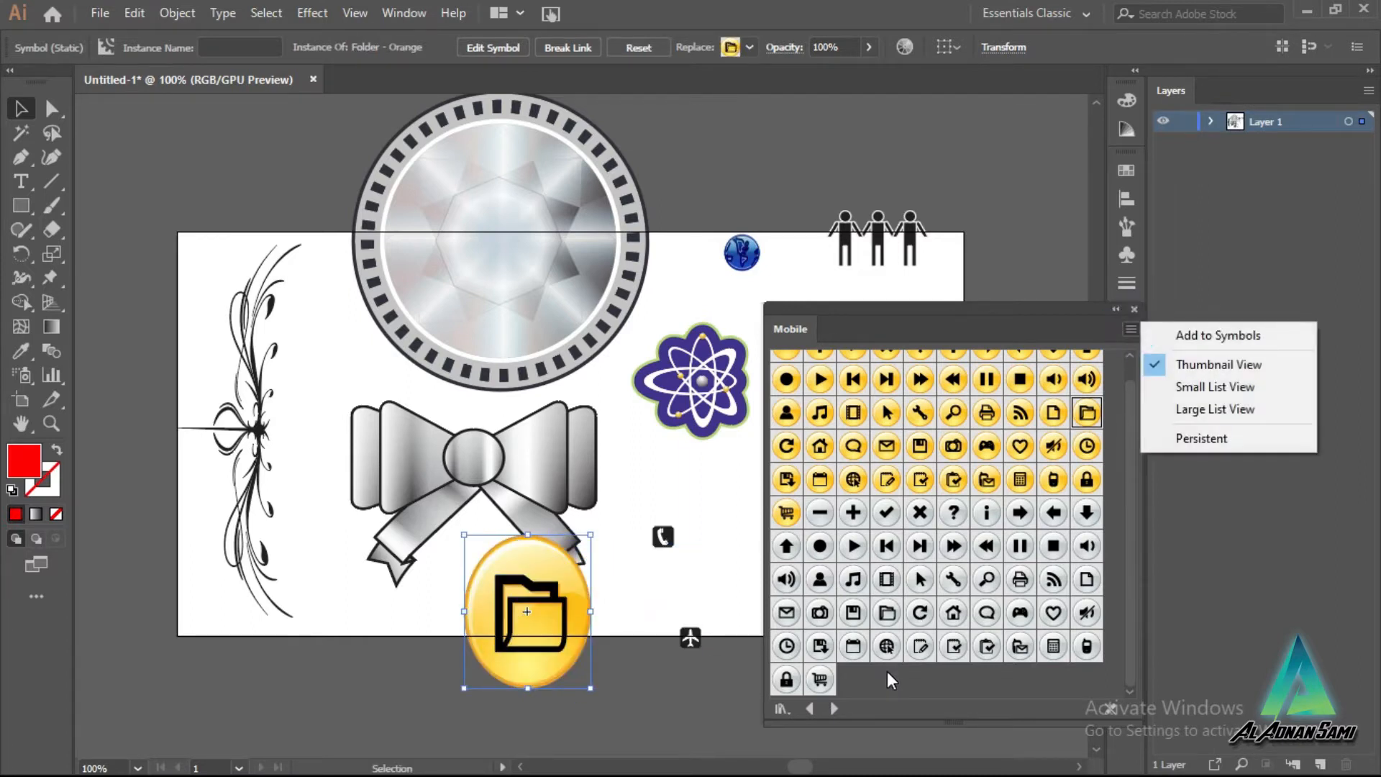
left_click(831, 707)
left_click(831, 706)
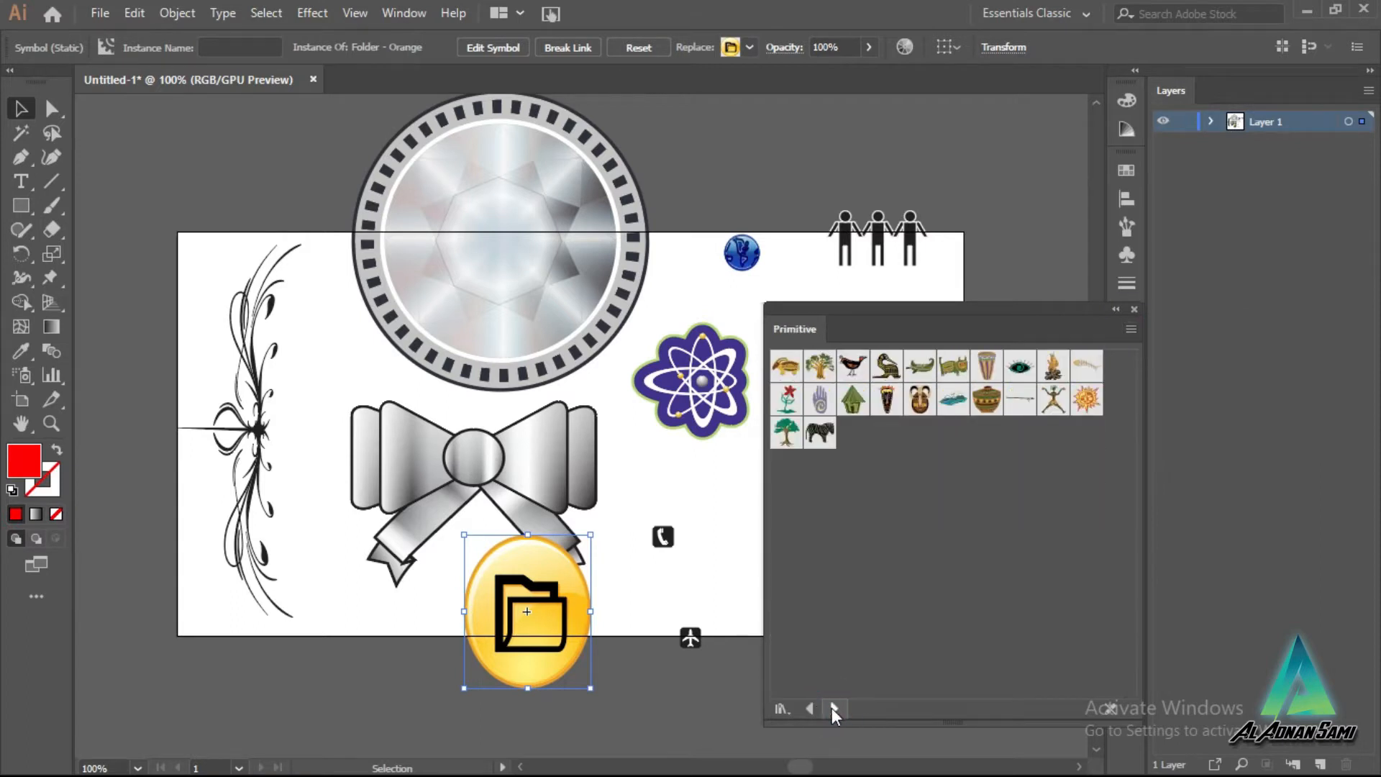
left_click(807, 708)
left_click(830, 706)
left_click(830, 705)
left_click(830, 706)
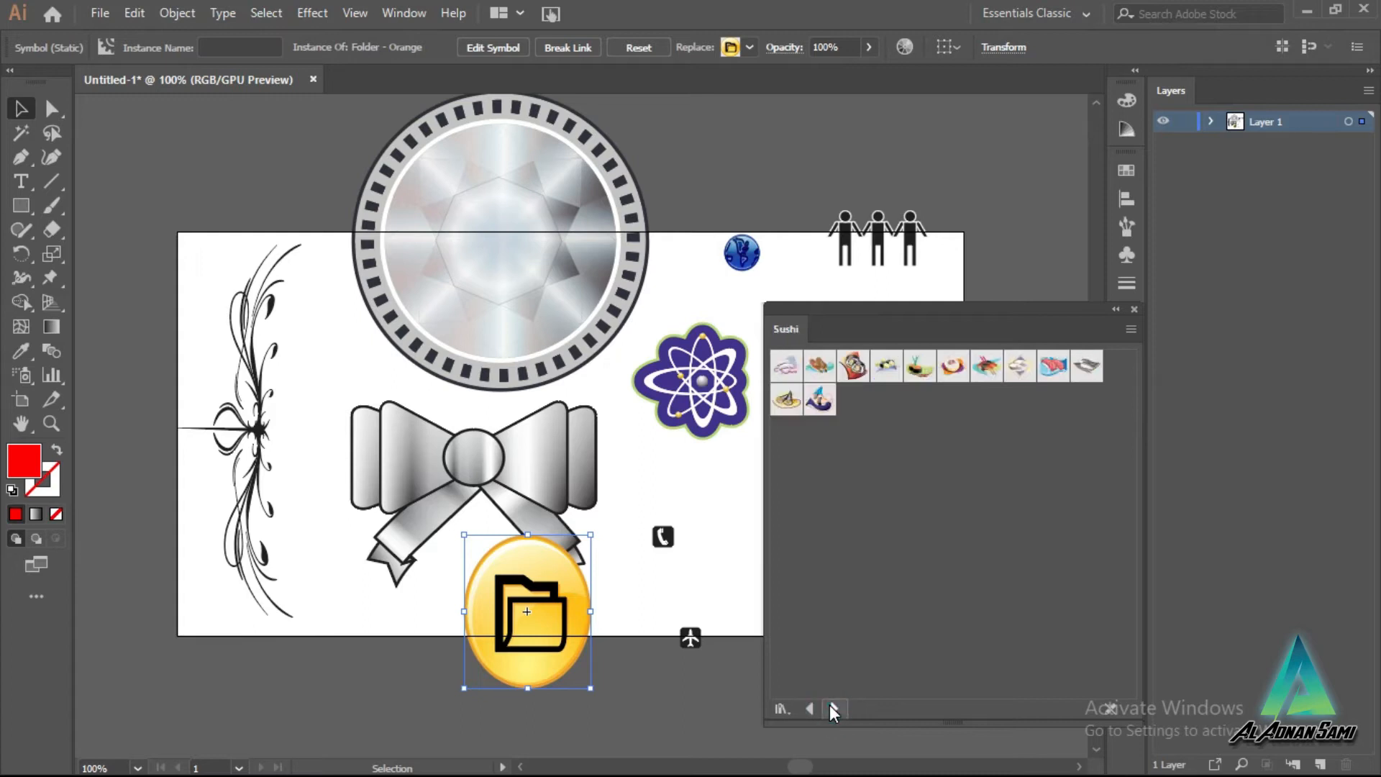
left_click(830, 706)
left_click(831, 706)
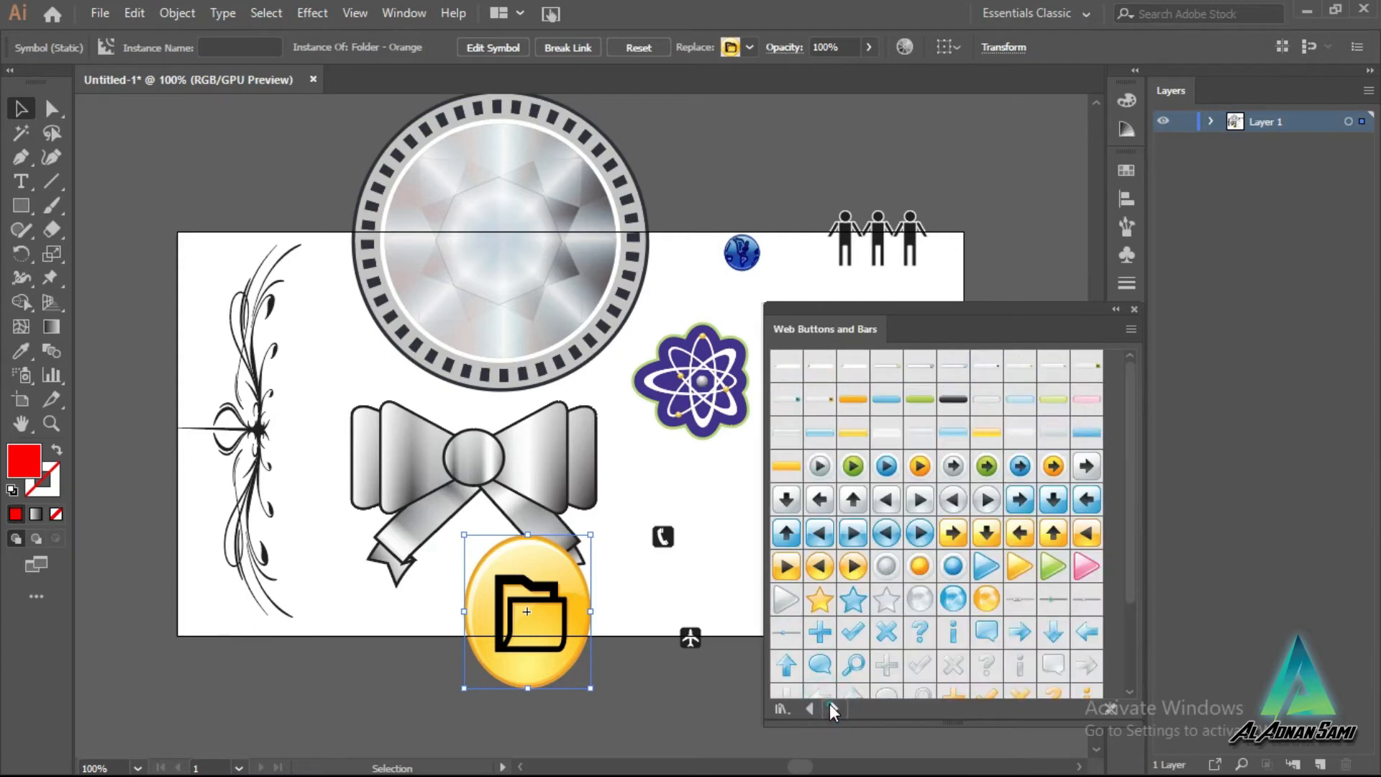
left_click(830, 706)
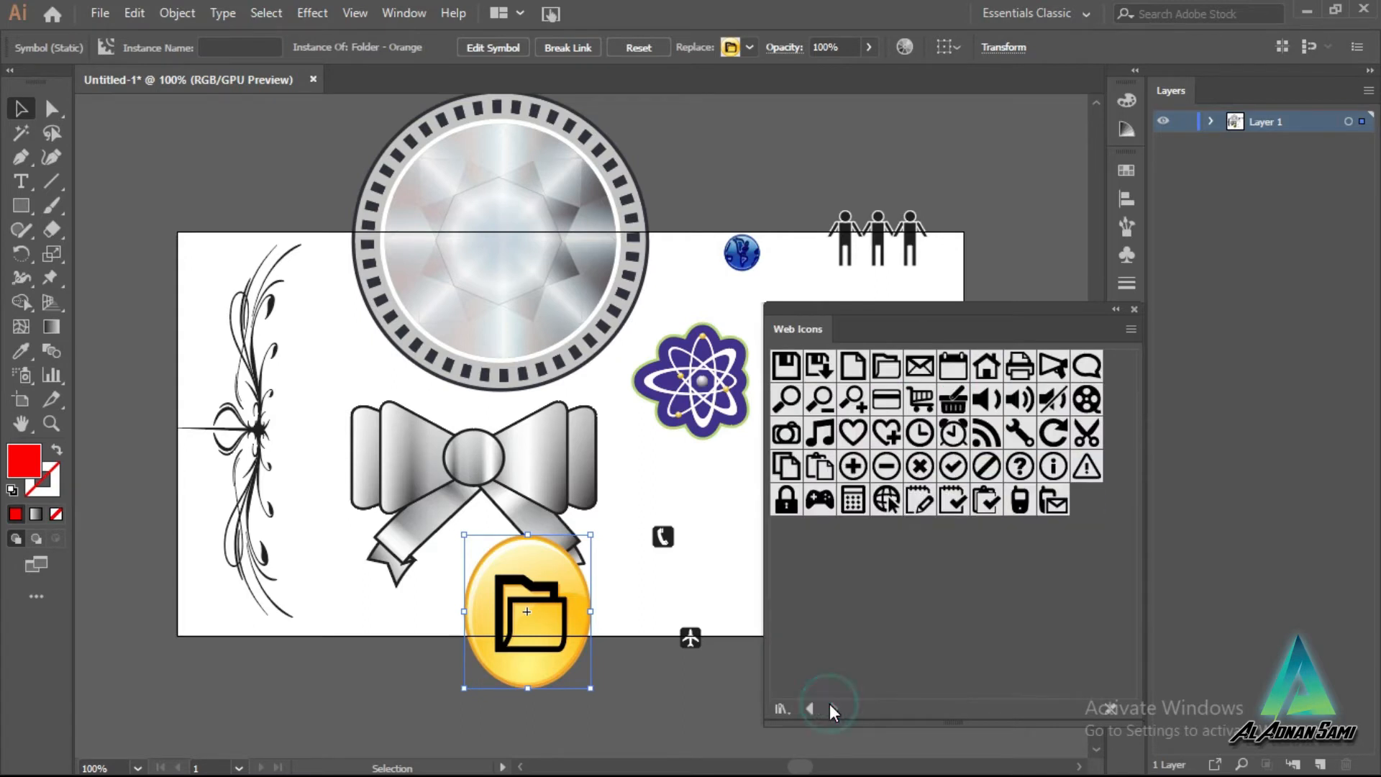
Step: Browse back from Web Icons through the Tiki and Sushi libraries to the Primitive library
left_click(812, 707)
left_click(811, 707)
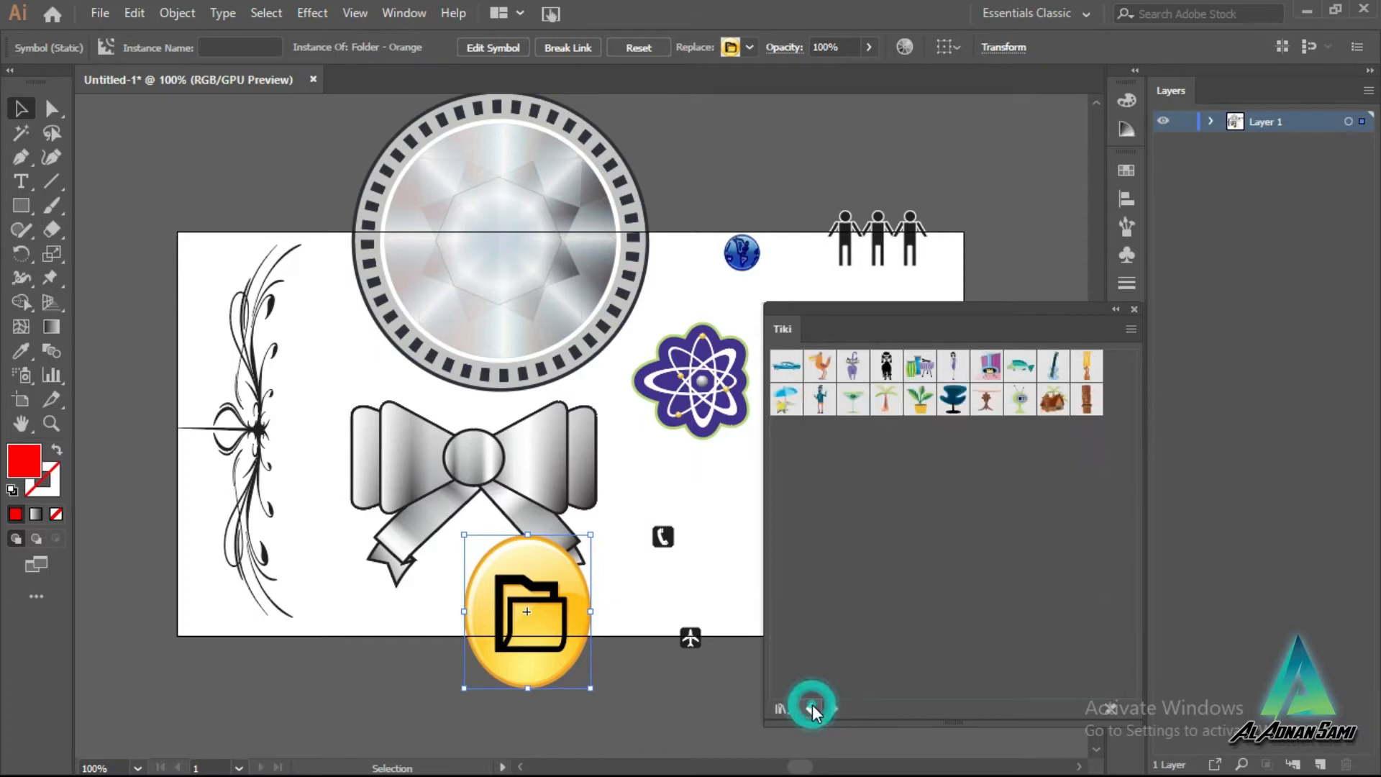
left_click(812, 708)
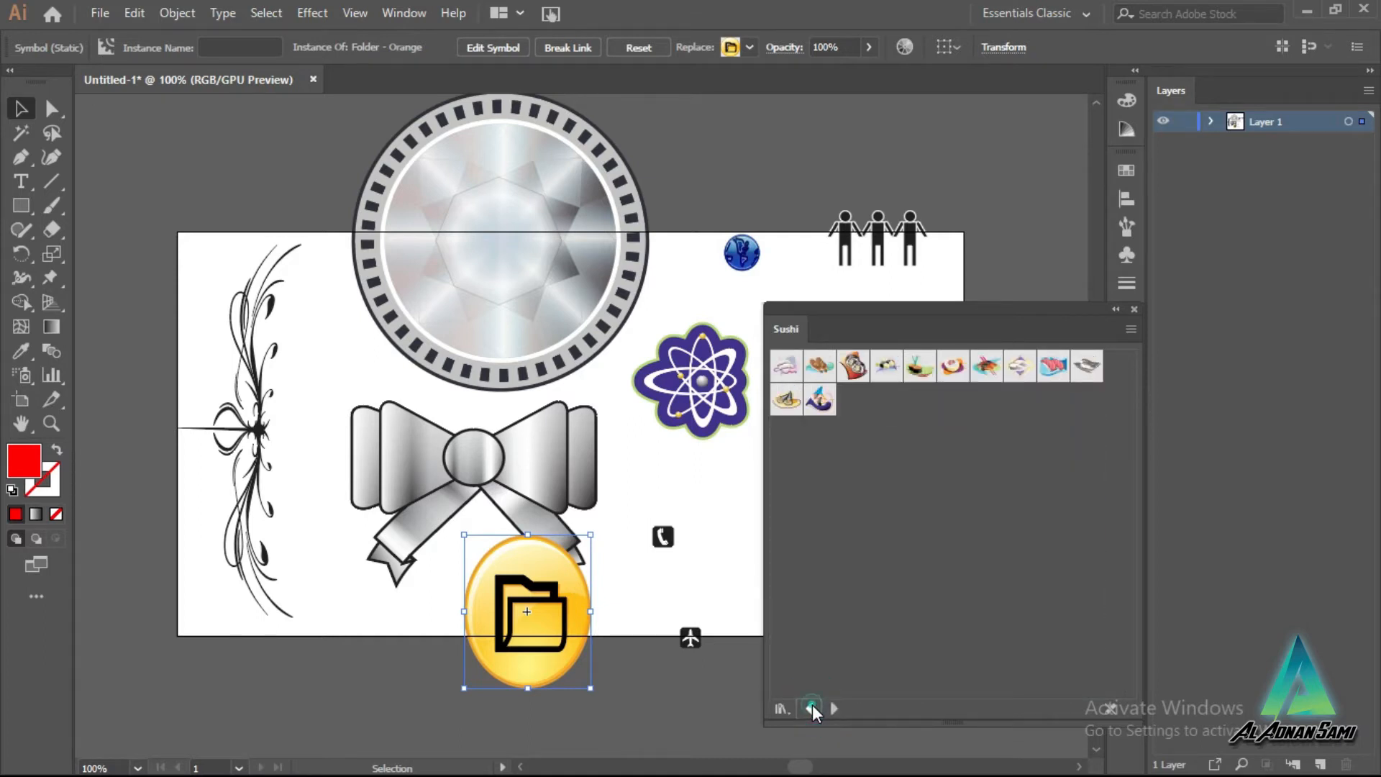
left_click(812, 707)
left_click(831, 707)
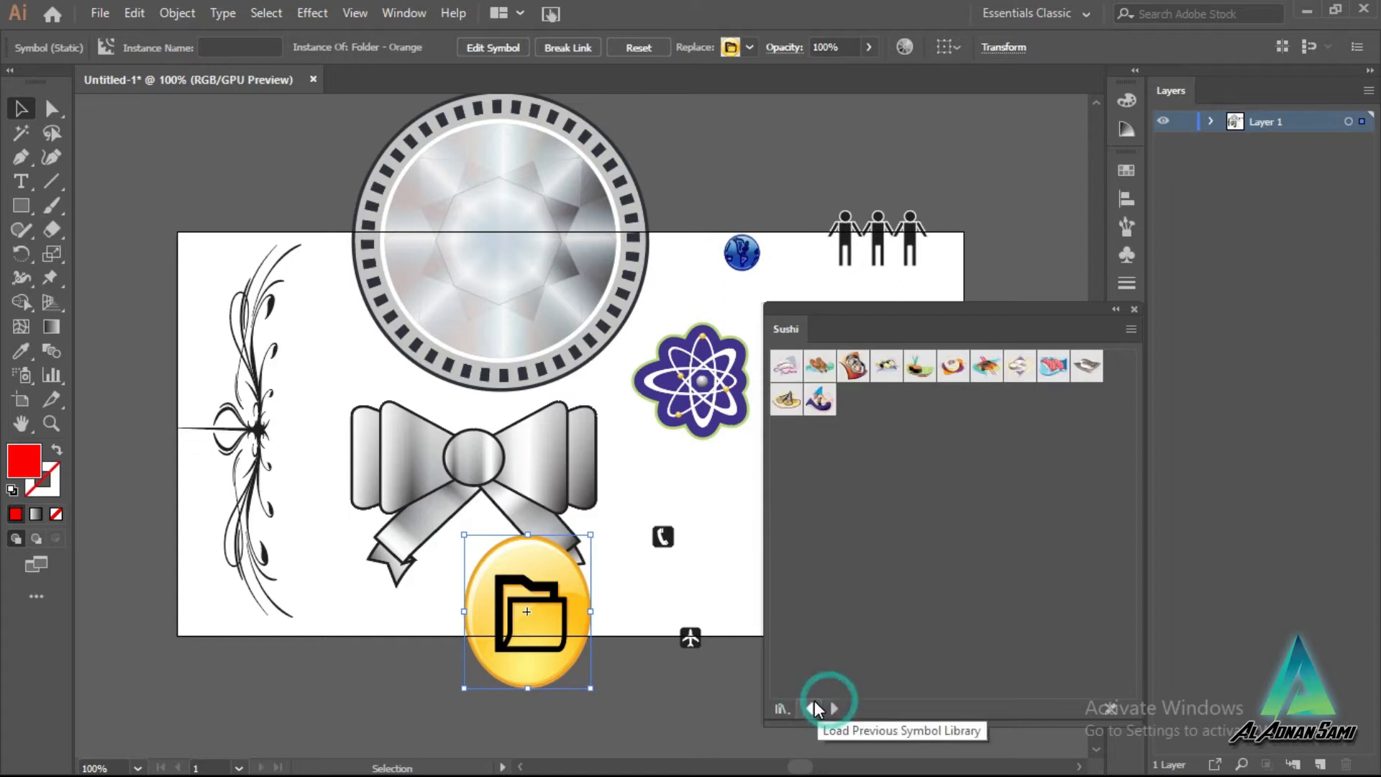
left_click(813, 708)
left_click(813, 708)
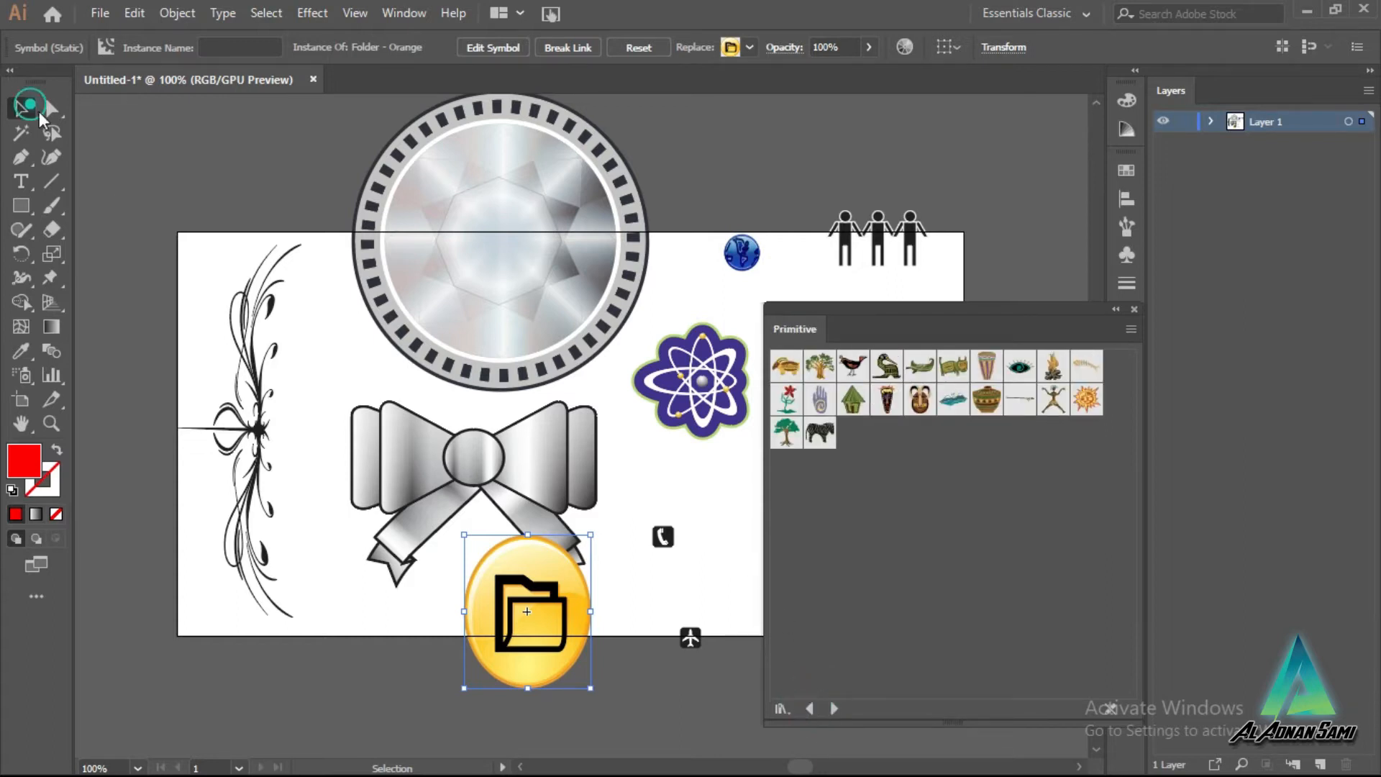
Step: Delete all symbols on the artboard and place an enlarged Tree from the Primitive library in the lower-left corner
key("ctrl+a")
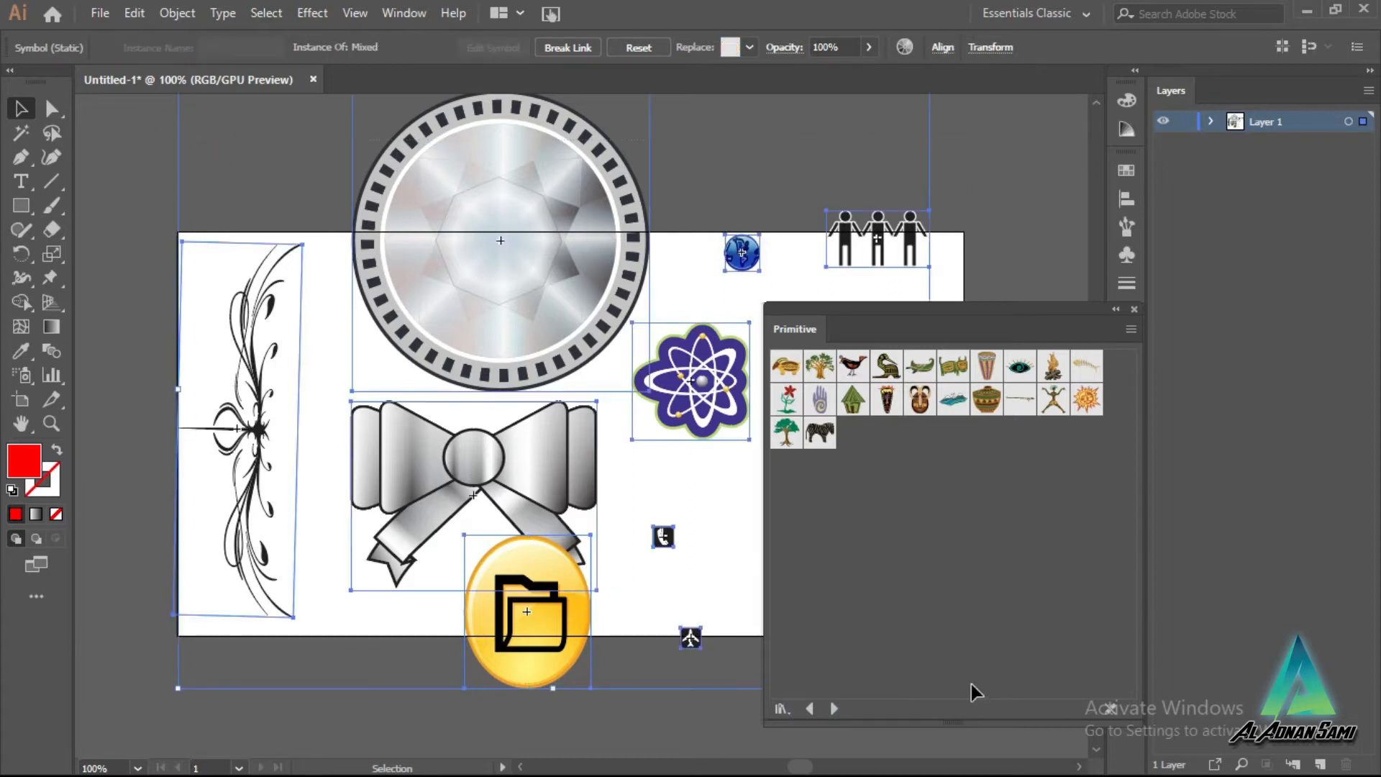
key("Delete")
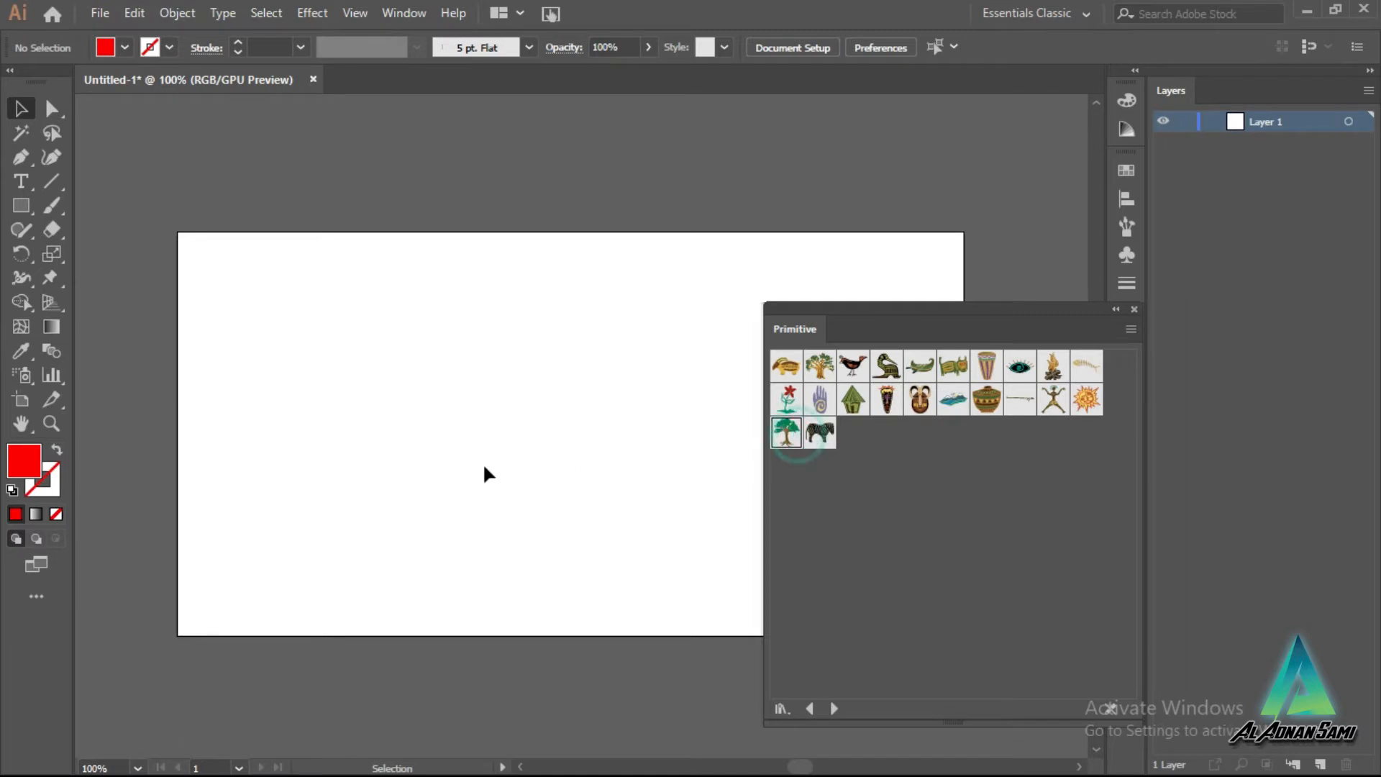
left_click_drag(252, 504, 252, 505)
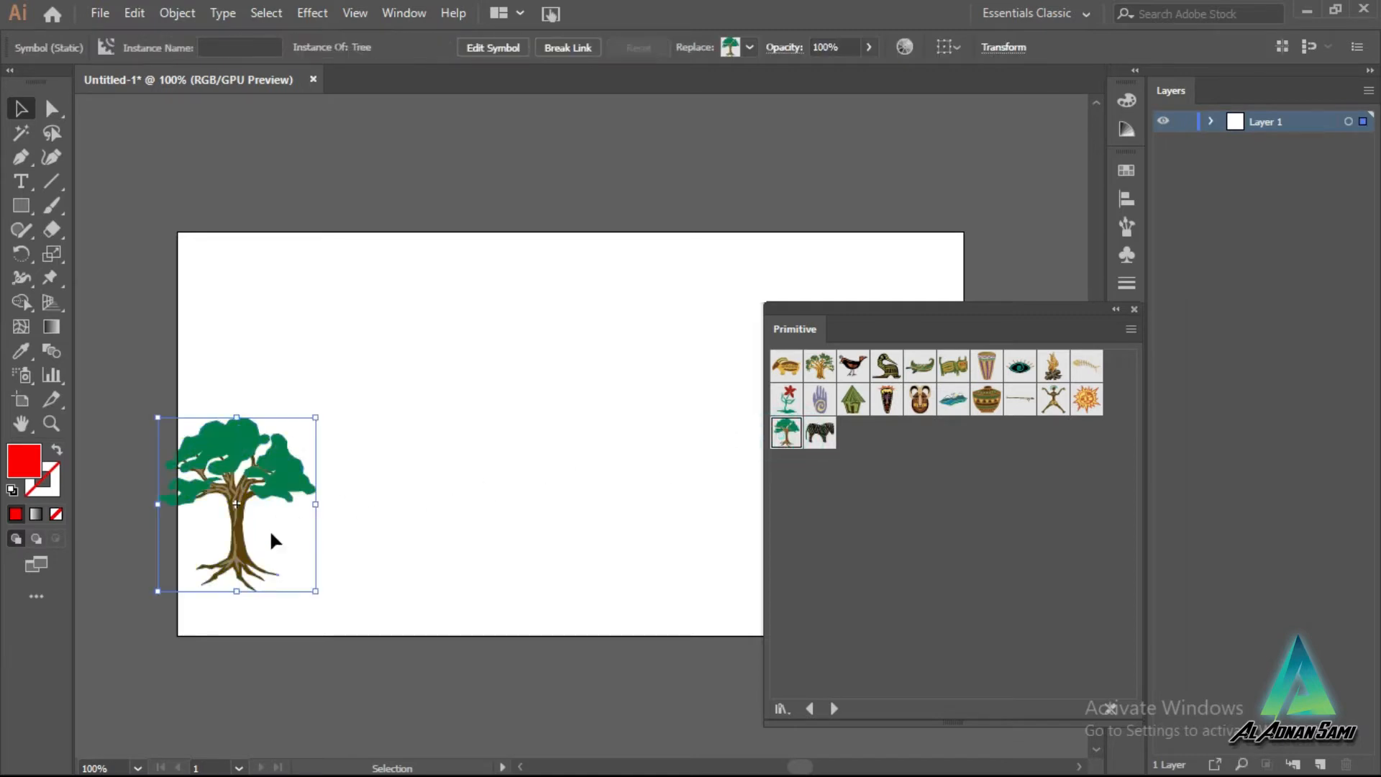
left_click_drag(318, 597, 350, 633)
left_click_drag(297, 541, 305, 536)
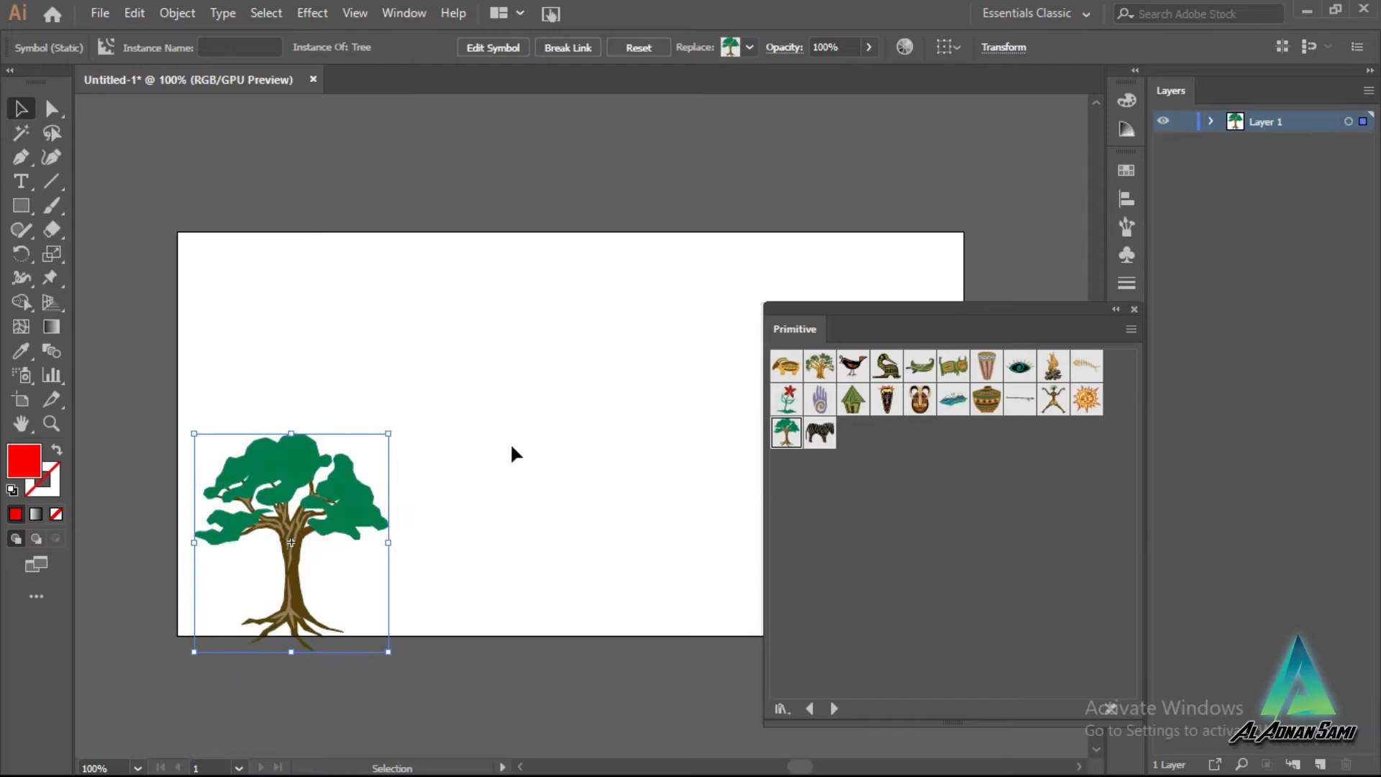
Step: Try collapsing the Primitive library panel, expand it again and move it clear of the artboard
left_click(1116, 311)
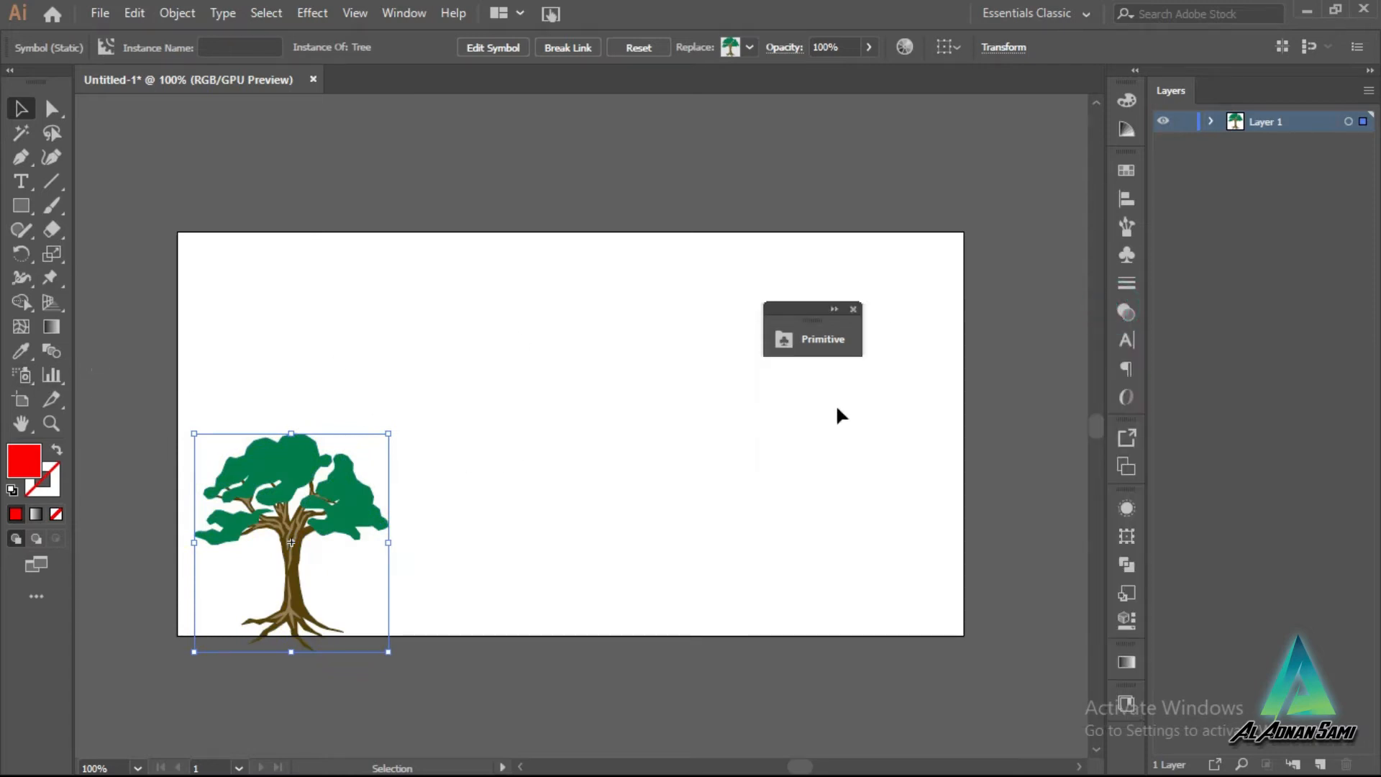
left_click(836, 310)
left_click_drag(1114, 319, 1351, 309)
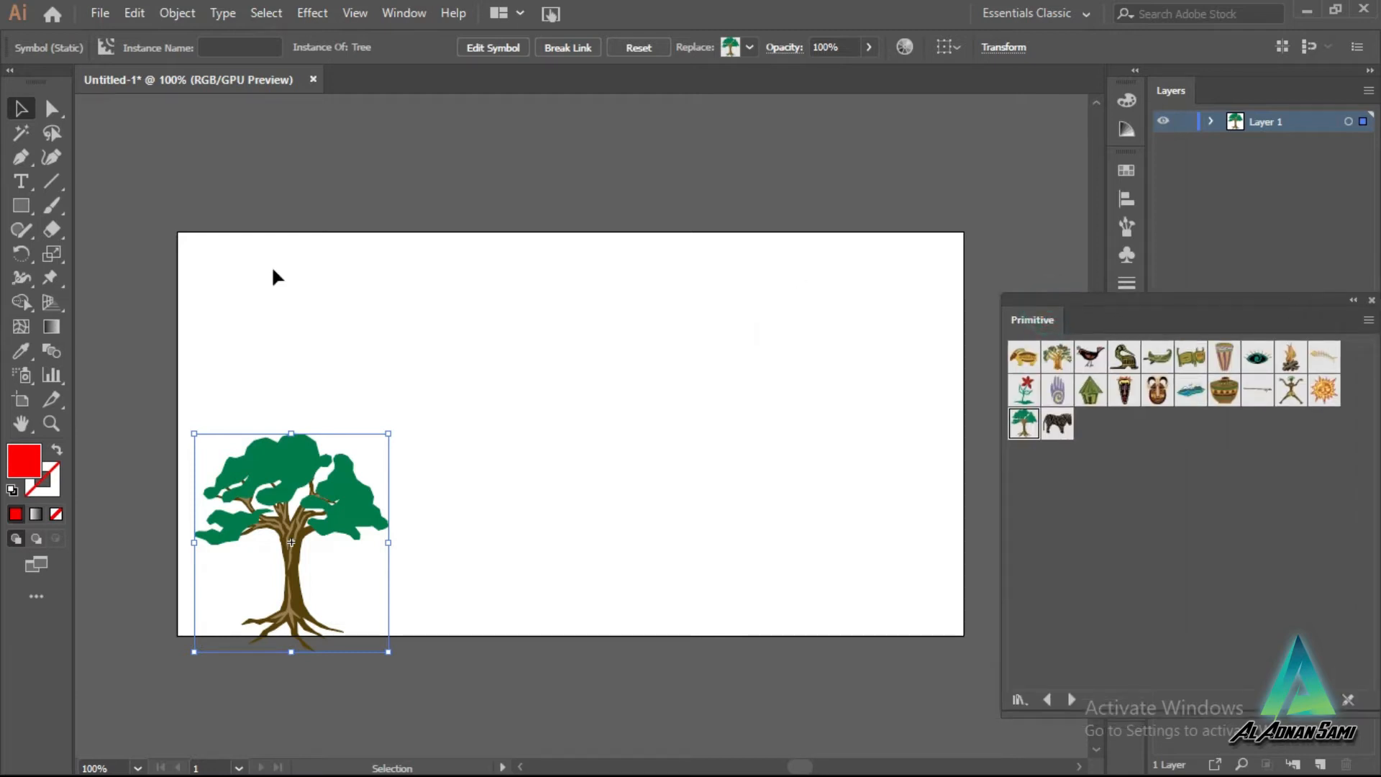
Step: Spray Tree symbols across the artboard with the Symbol Sprayer and undo the spray
left_click(25, 382)
left_click(154, 379)
mouse_move(317, 511)
left_mouse_down()
mouse_move(588, 486)
mouse_move(752, 530)
left_mouse_up()
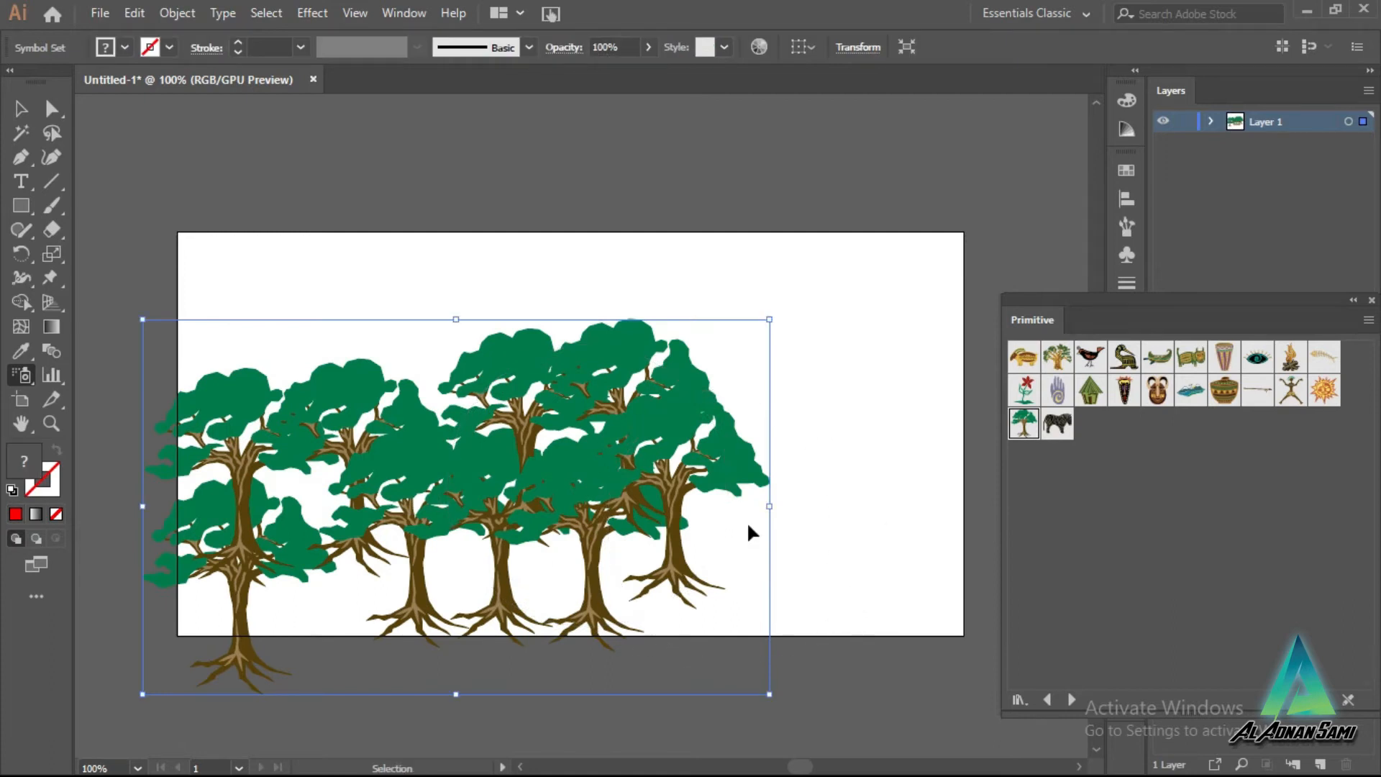
key("ctrl+z")
Step: Spray a denser group of trees past the artboard's right edge with the Symbol Sprayer and undo it
left_click(23, 375)
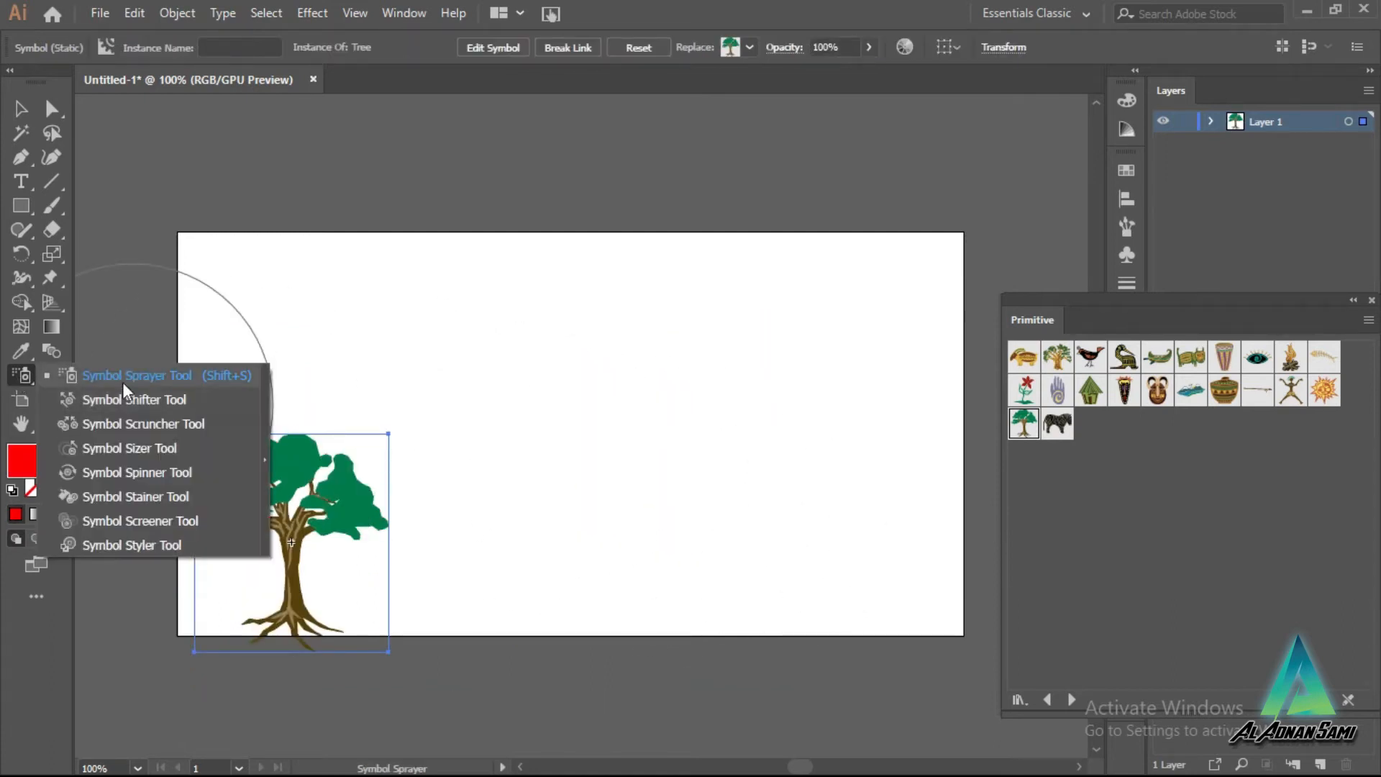
left_click(153, 375)
mouse_move(327, 478)
left_mouse_down()
mouse_move(343, 531)
mouse_move(512, 525)
mouse_move(668, 495)
mouse_move(790, 576)
mouse_move(874, 575)
left_mouse_up()
scroll(551, 544, "down", 2)
scroll(736, 532, "up", 2)
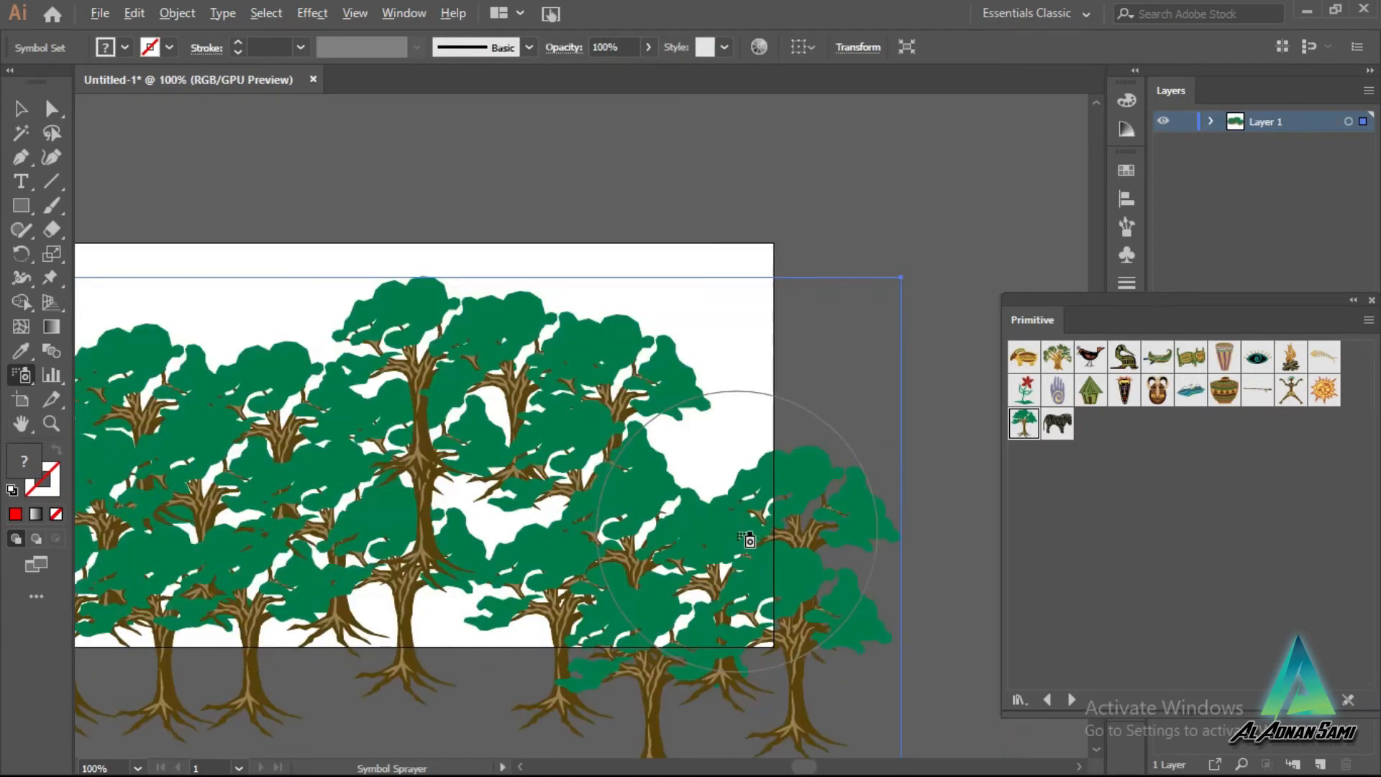
scroll(737, 533, "down", 1)
key("ctrl+z")
Step: Spray Tree symbols across the whole artboard and add further strokes over the lower half to build a dense forest
mouse_move(291, 498)
left_mouse_down()
mouse_move(625, 538)
mouse_move(754, 573)
left_mouse_up()
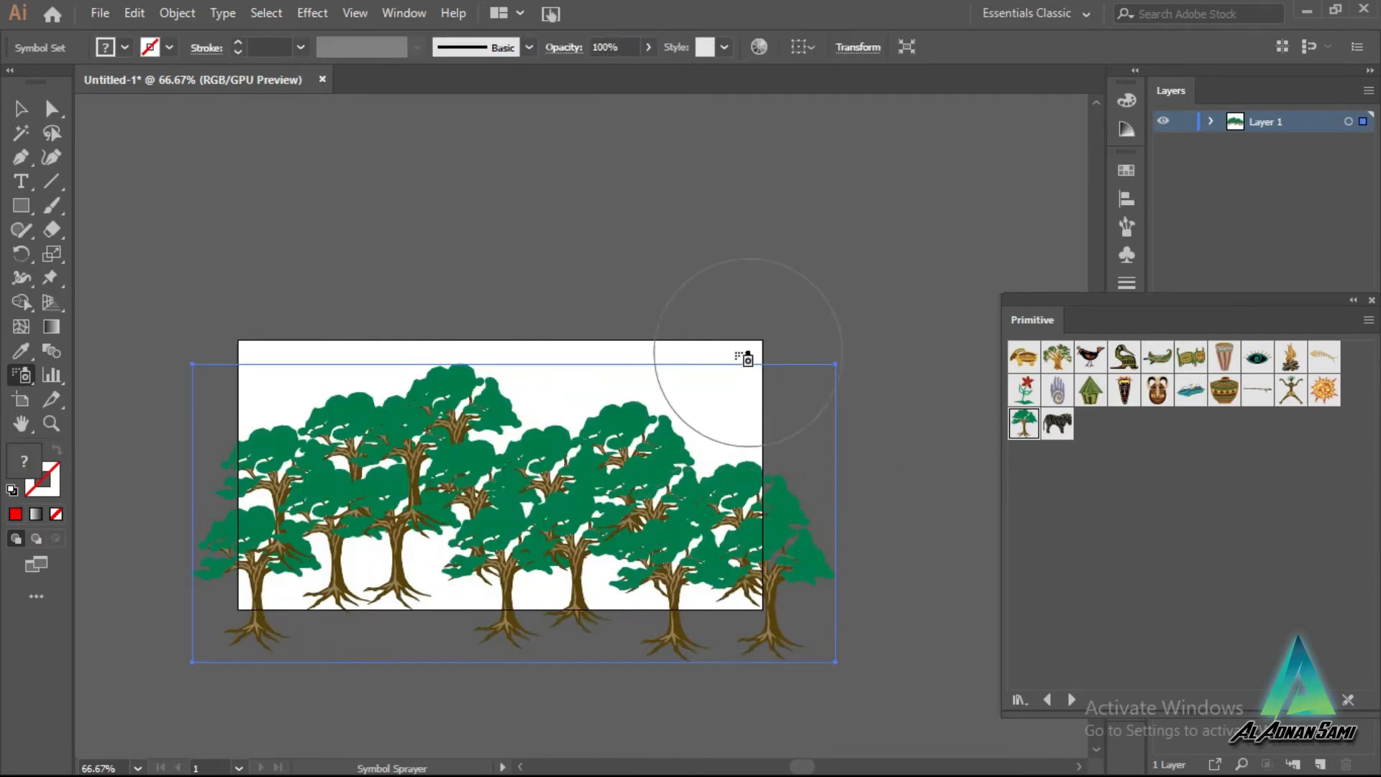
scroll(643, 408, "up", 1)
scroll(642, 409, "down", 1)
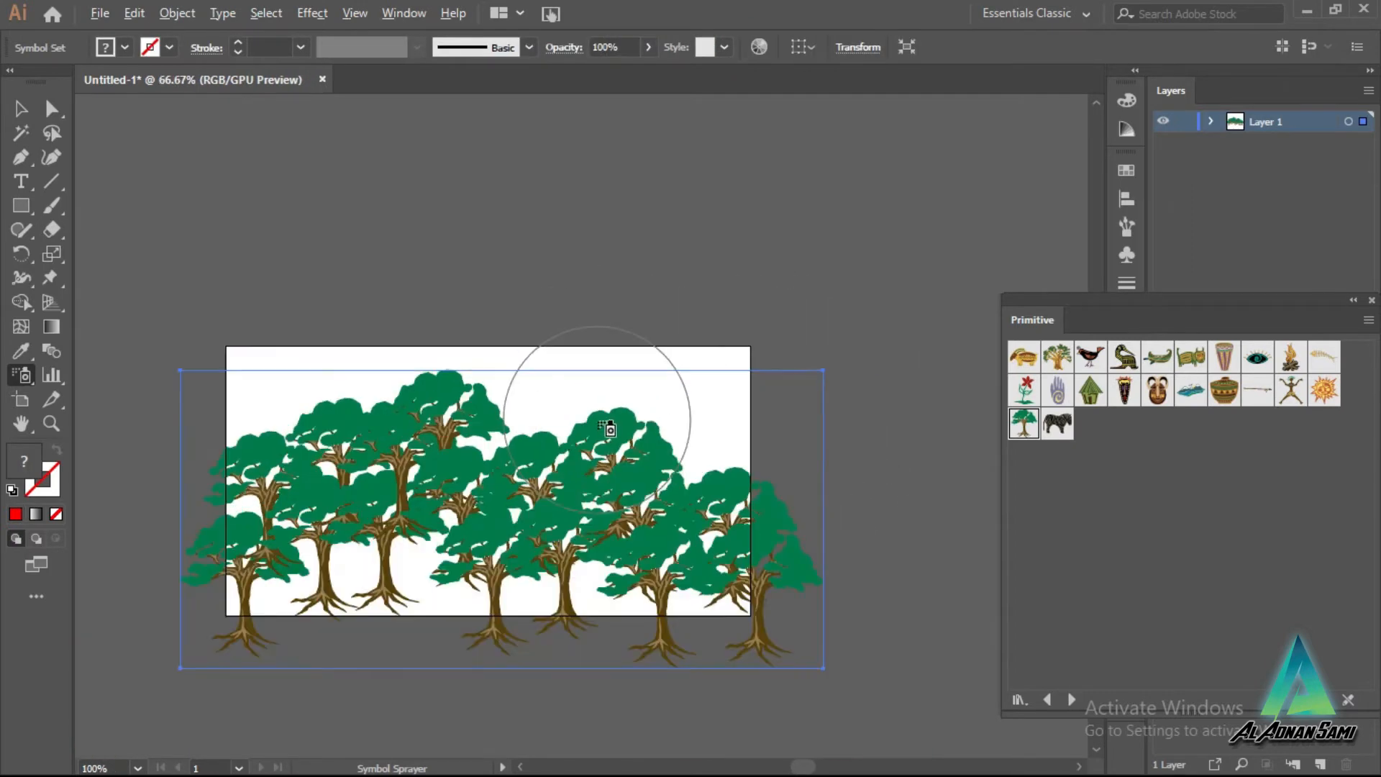
mouse_move(374, 576)
left_mouse_down()
mouse_move(387, 605)
mouse_move(469, 616)
left_mouse_up()
left_click_drag(545, 586, 632, 561)
mouse_move(392, 548)
left_mouse_down()
mouse_move(360, 503)
mouse_move(374, 532)
mouse_move(417, 554)
mouse_move(471, 559)
left_mouse_up()
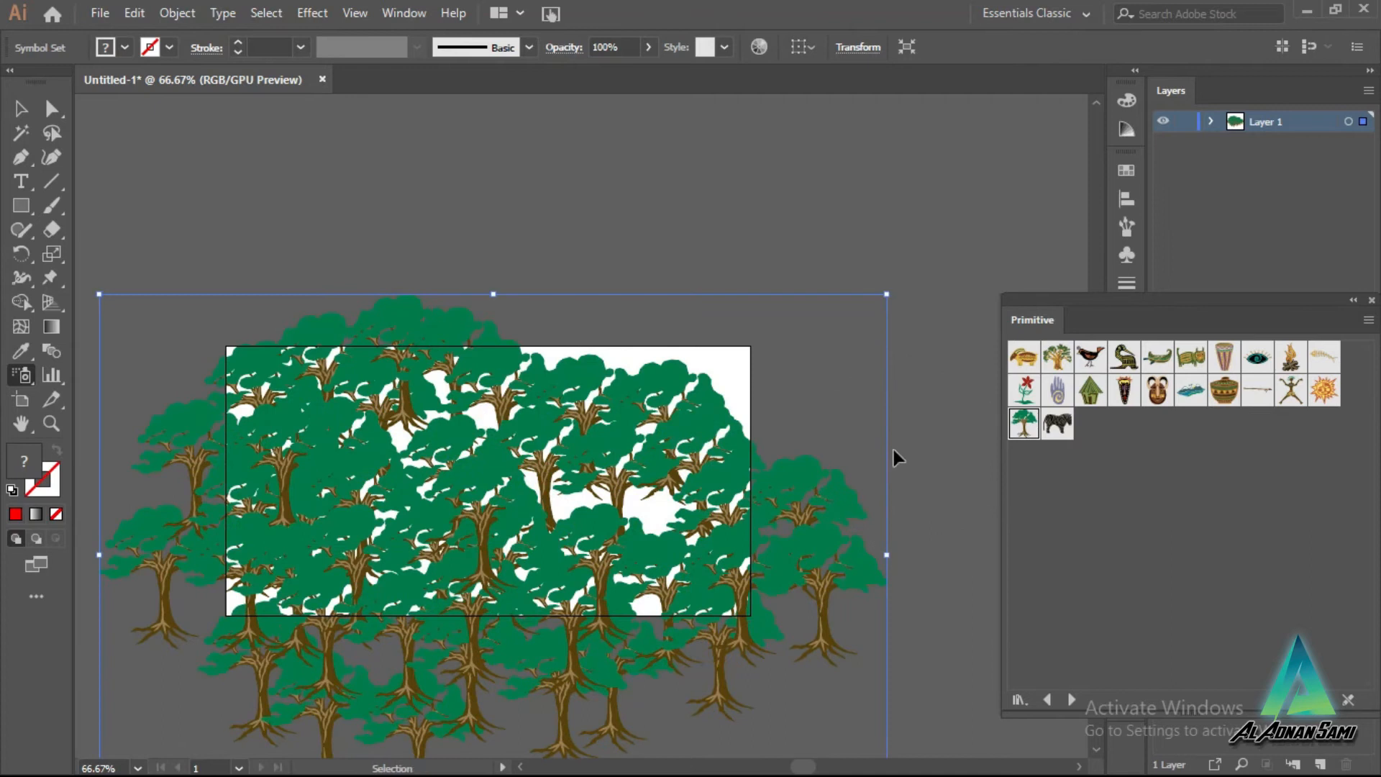
Step: Undo the forest sprays back to the single Tree symbol on the artboard
key("ctrl+z")
key("ctrl+z")
key("ctrl+z")
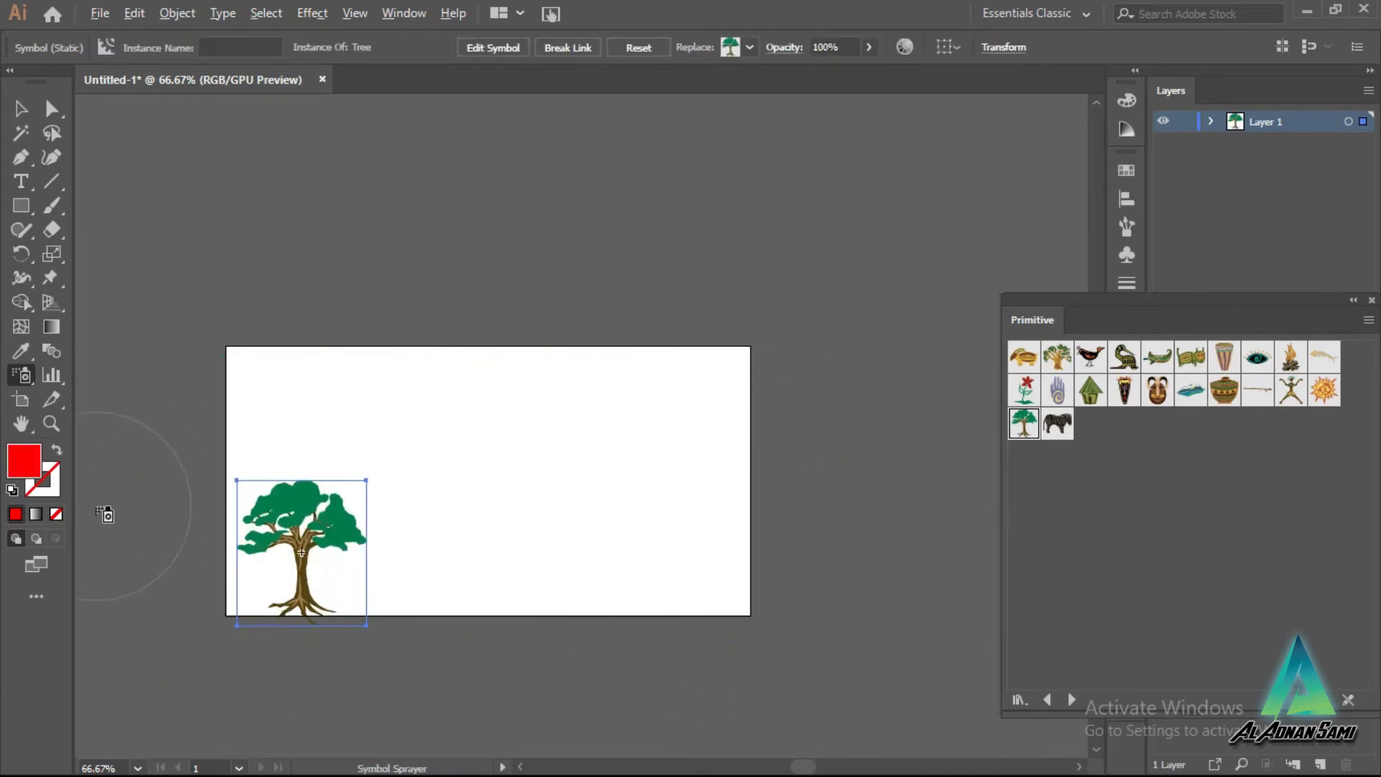
Step: Move the tree toward the middle of the artboard with the Symbol Shifter
scroll(87, 488, "up", 1)
left_click(19, 373)
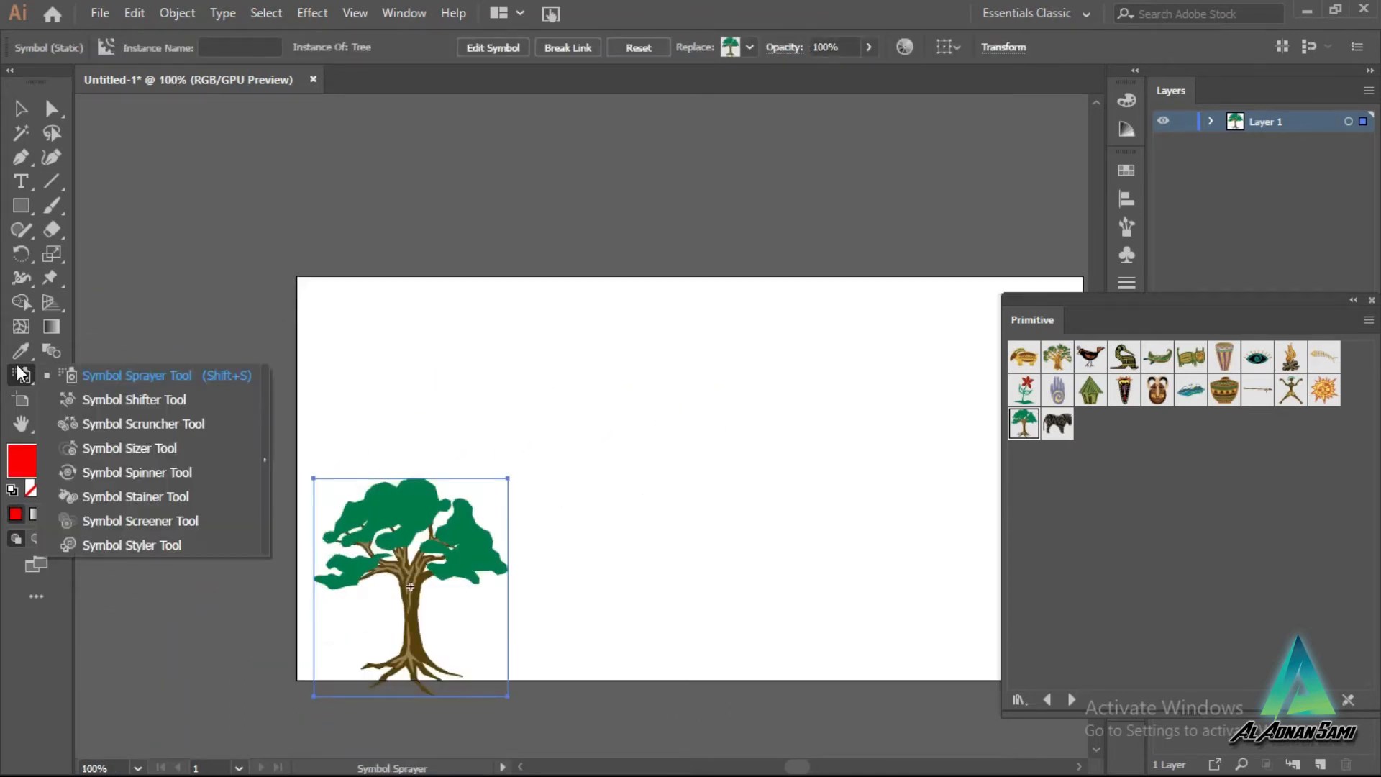
left_click(156, 399)
mouse_move(460, 575)
left_mouse_down()
mouse_move(559, 570)
mouse_move(828, 516)
mouse_move(821, 506)
left_mouse_up()
left_click_drag(471, 533, 779, 521)
mouse_move(565, 538)
left_mouse_down()
mouse_move(762, 524)
mouse_move(613, 438)
mouse_move(509, 431)
mouse_move(657, 585)
mouse_move(644, 583)
mouse_move(524, 410)
mouse_move(521, 444)
mouse_move(571, 526)
mouse_move(622, 573)
mouse_move(583, 548)
left_mouse_up()
Step: Try the Symbol Scruncher with several strokes over the tree's crown and trunk
left_click(9, 374)
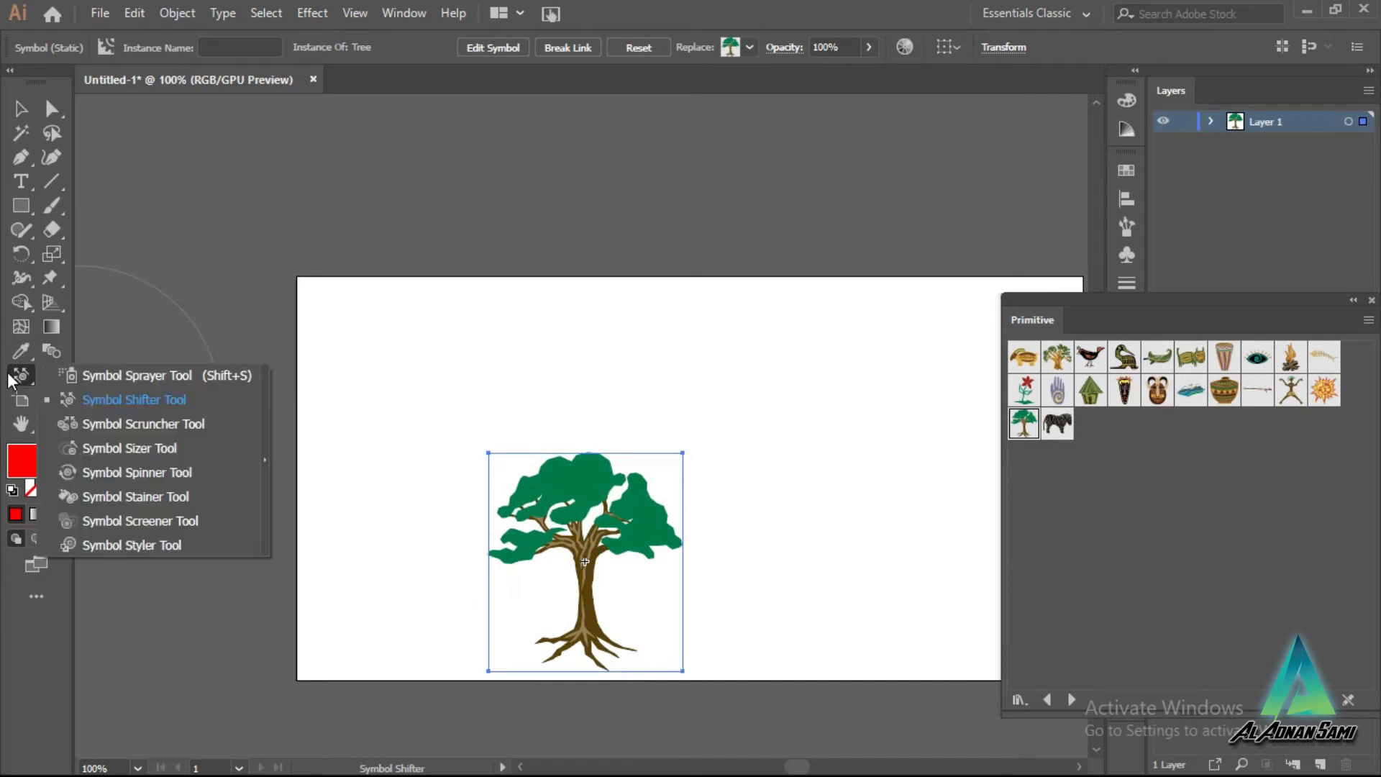
left_click(107, 426)
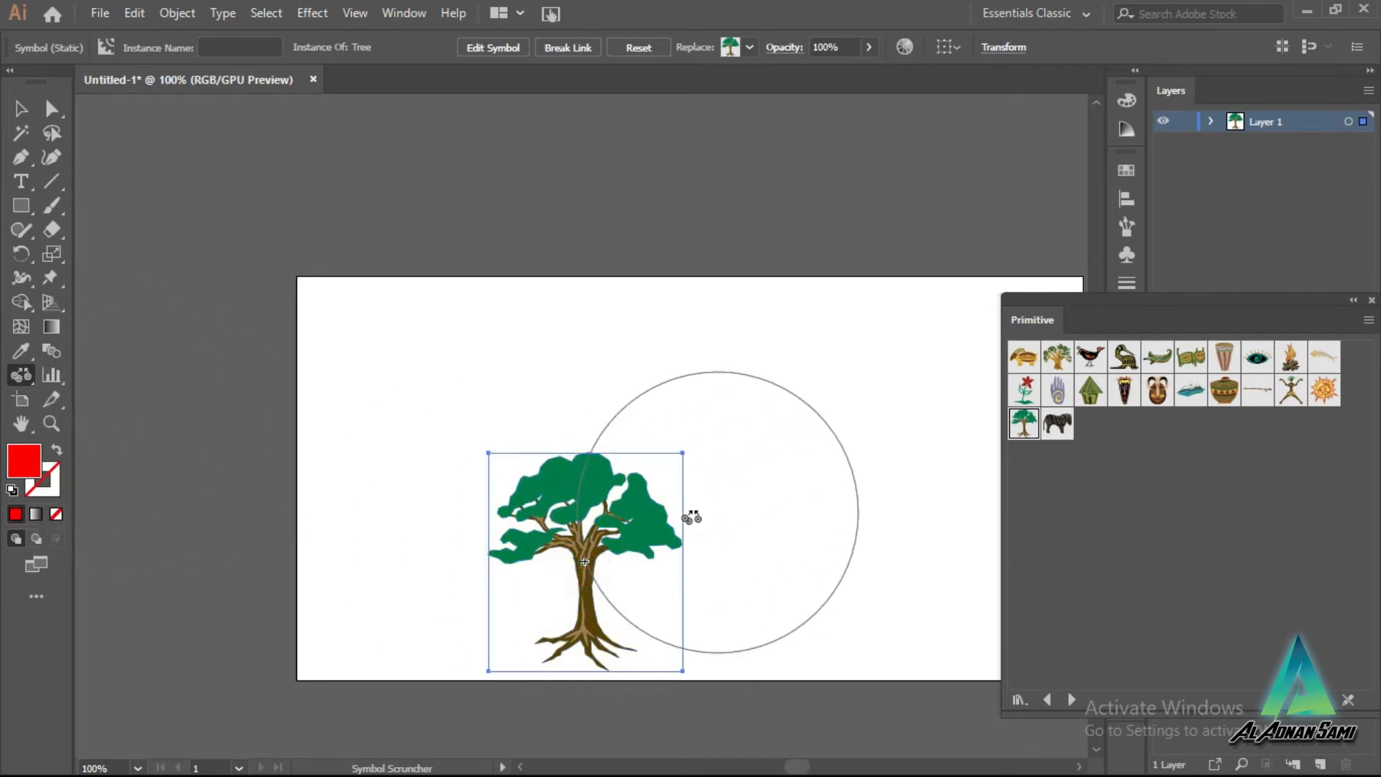
scroll(609, 552, "up", 3)
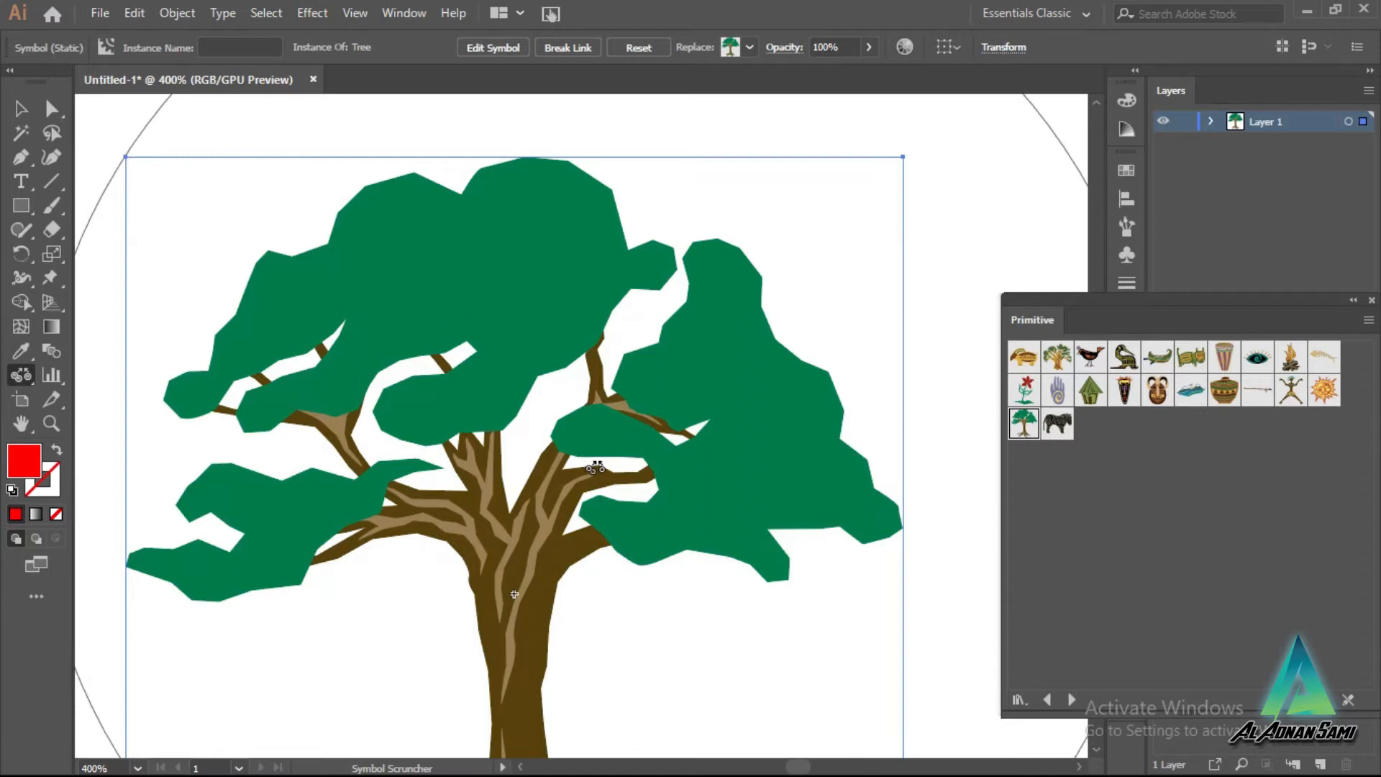
scroll(563, 432, "down", 2)
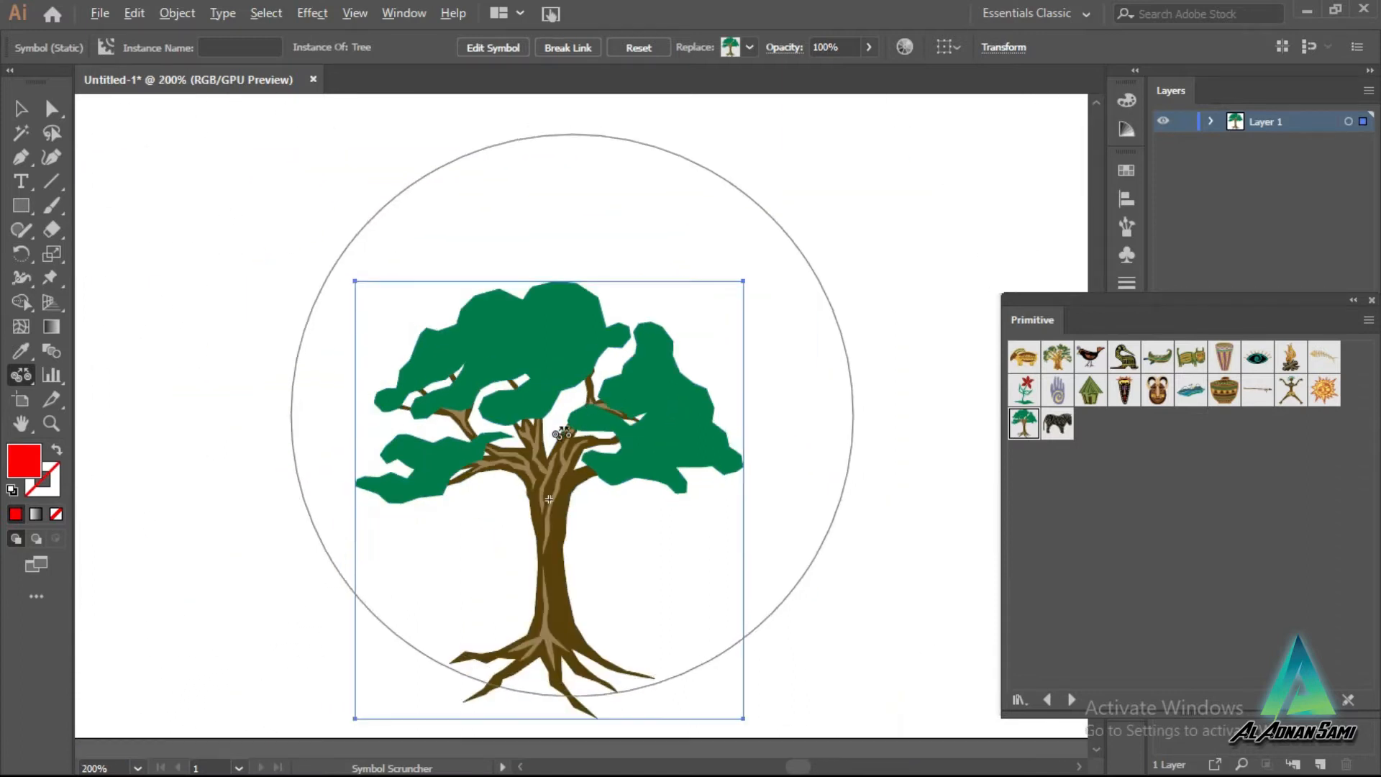
mouse_move(423, 377)
left_mouse_down()
mouse_move(523, 383)
mouse_move(624, 343)
mouse_move(518, 425)
left_mouse_up()
scroll(627, 389, "down", 3)
left_click_drag(596, 552, 637, 513)
left_click_drag(597, 469, 568, 420)
left_click(568, 420)
left_click(610, 379)
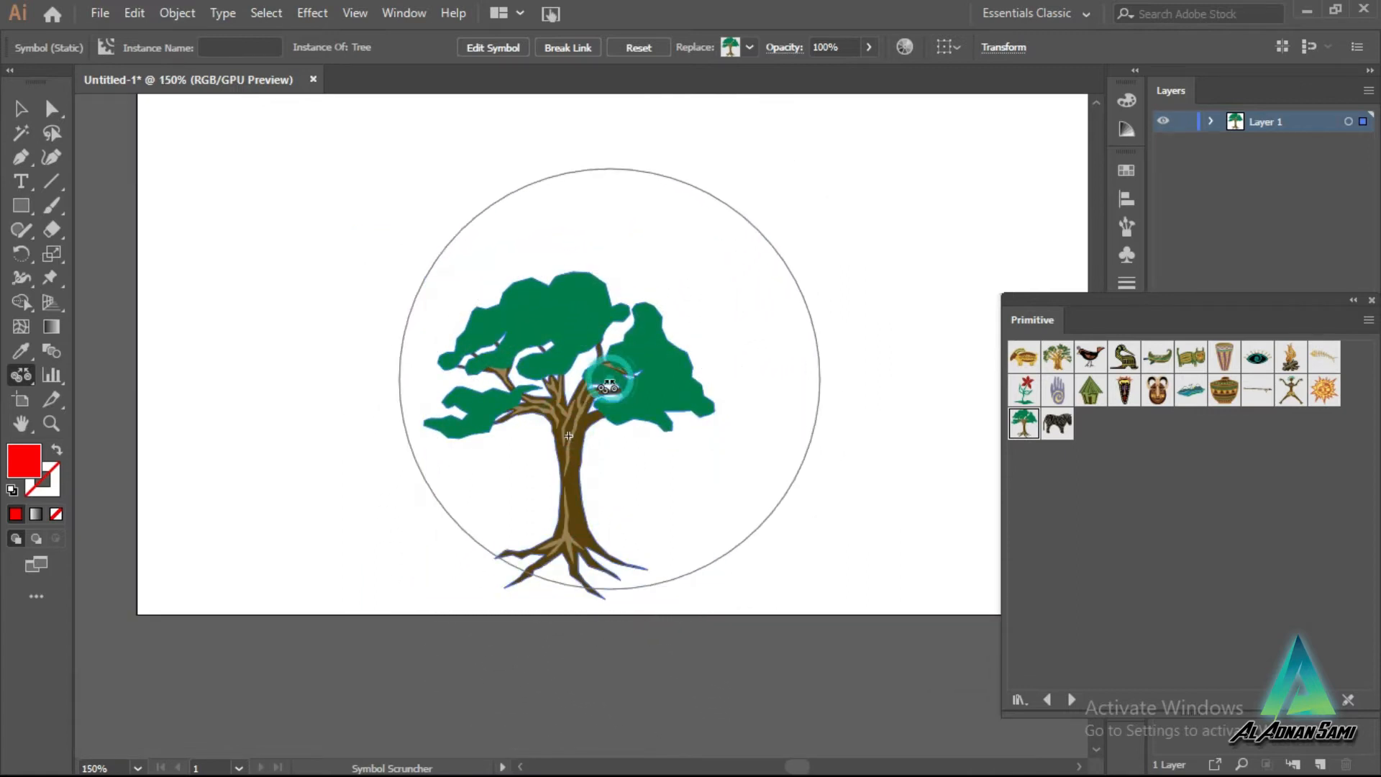
left_click(564, 314)
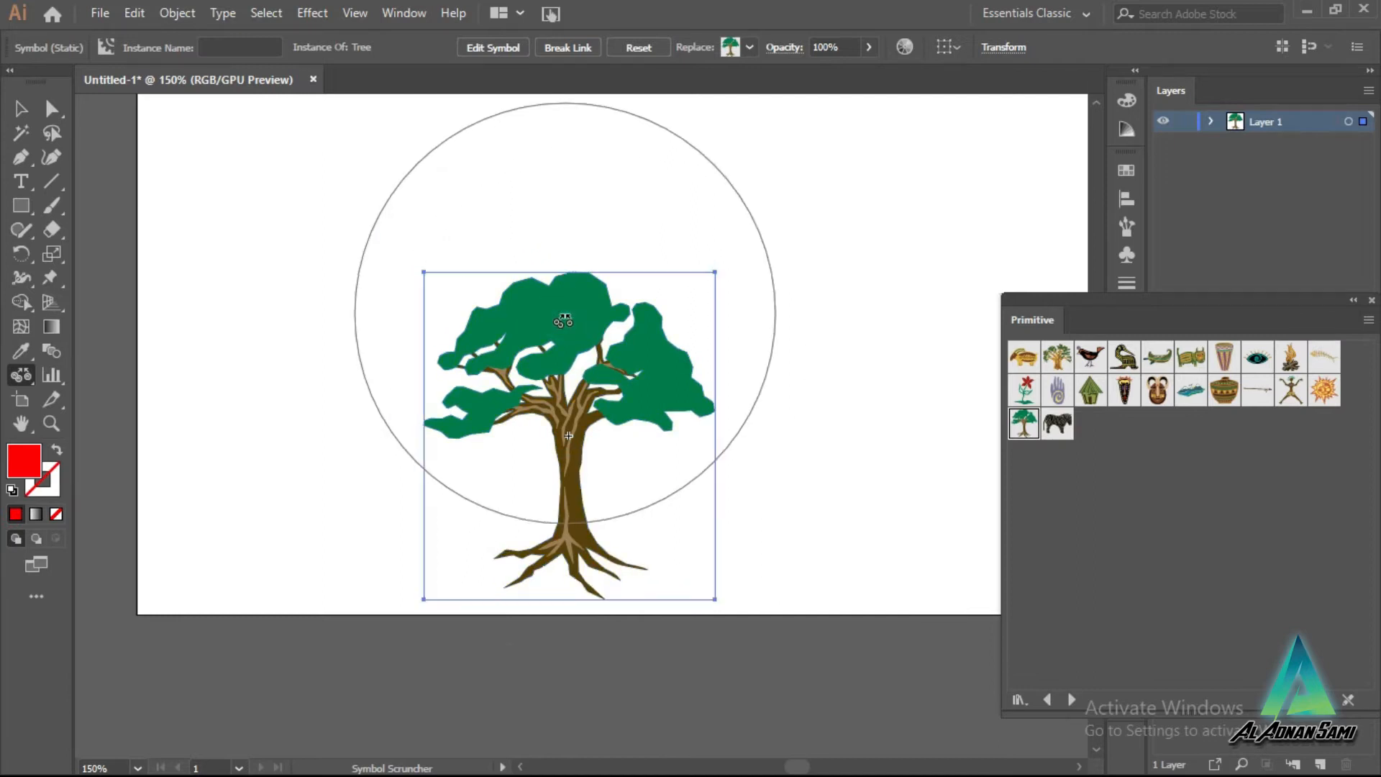
key("ctrl+minus")
key("ctrl+plus")
key("ctrl+minus")
key("ctrl+plus")
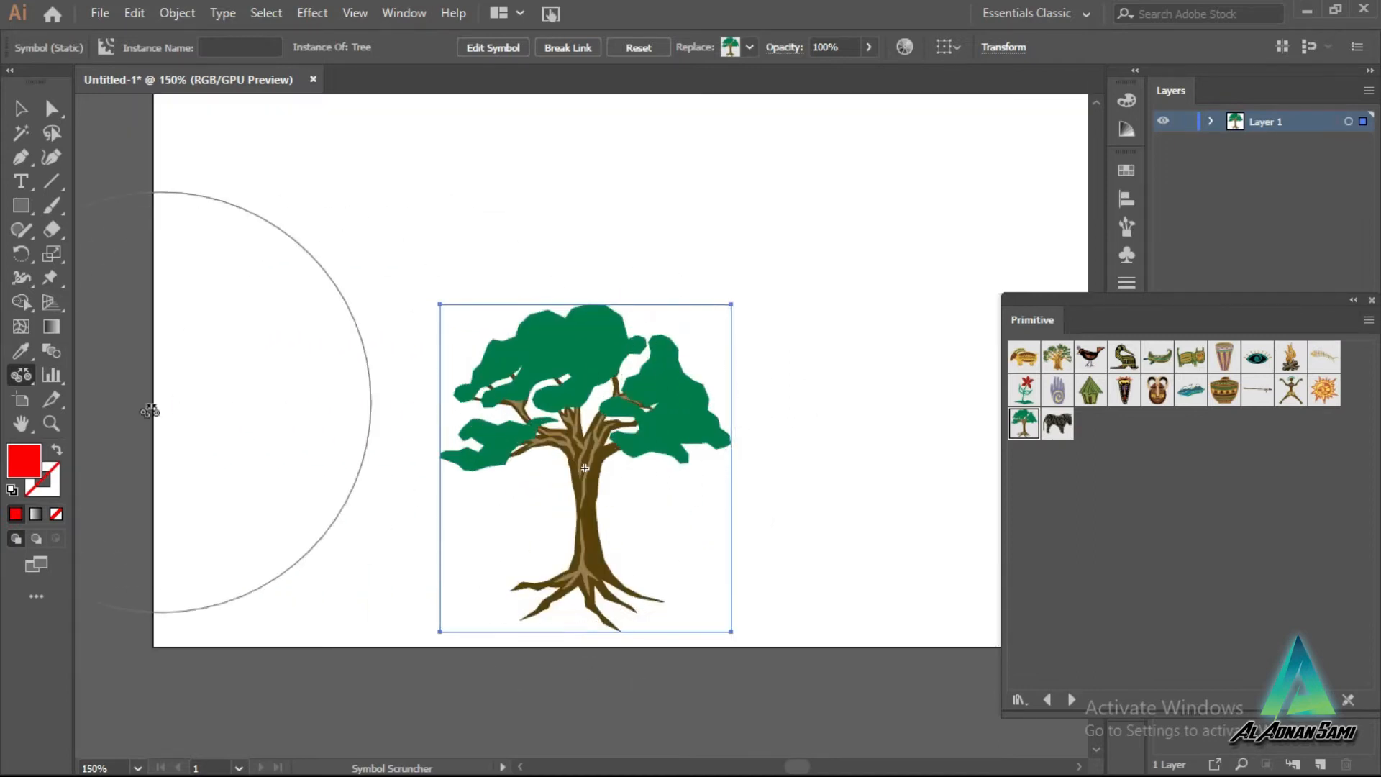
Step: Enlarge the tree with the Symbol Sizer
left_click(22, 374)
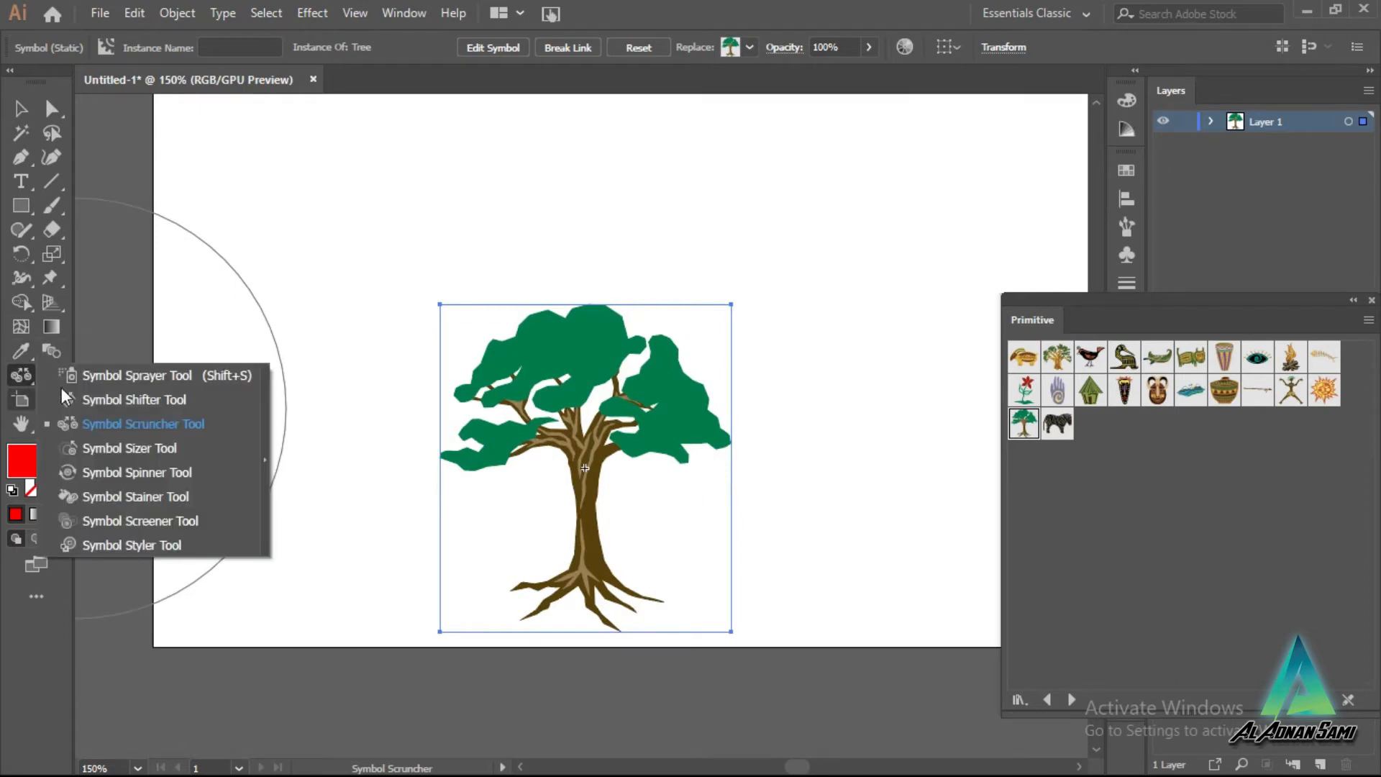
left_click(119, 448)
left_click_drag(586, 441, 613, 432)
scroll(612, 430, "down", 4)
left_click(613, 430)
left_click(613, 430, "alt")
scroll(617, 442, "up", 1)
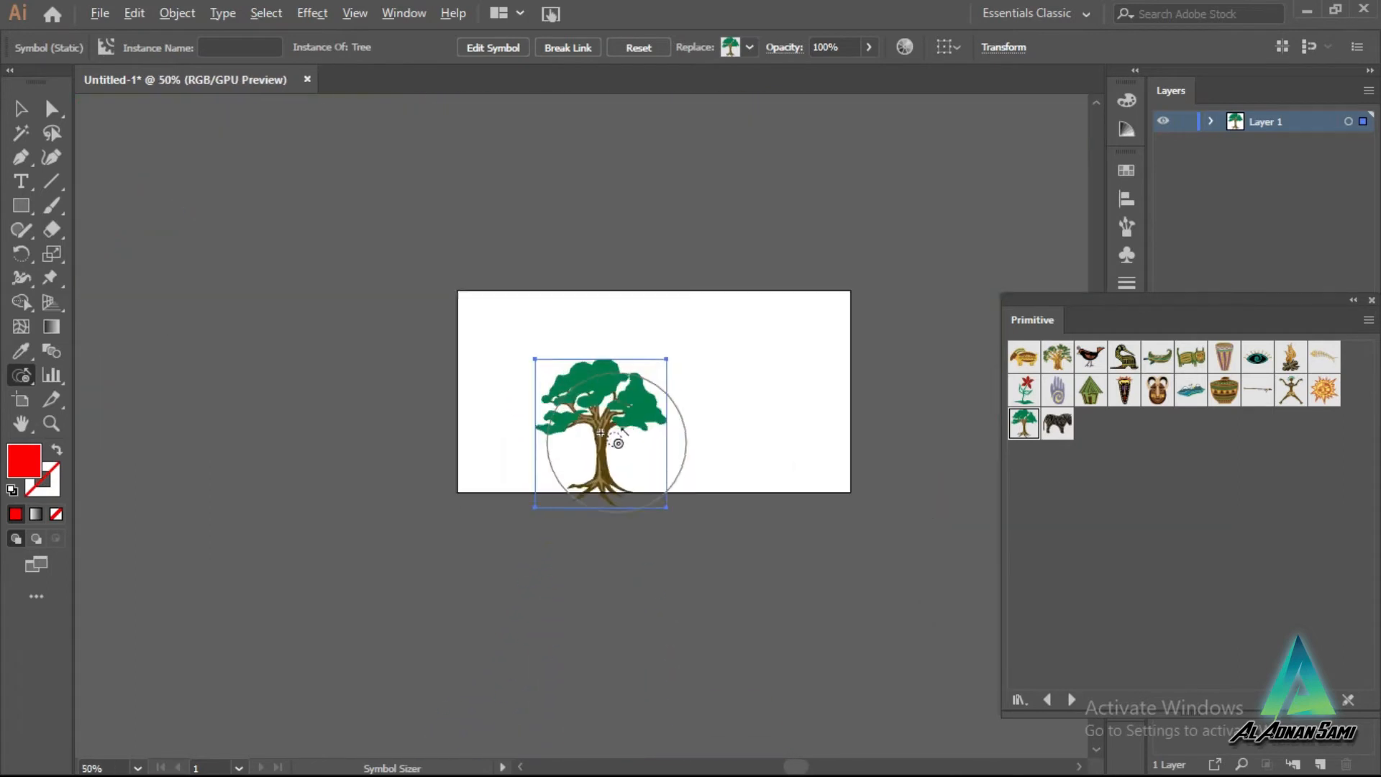
Step: Shrink the tree in several passes to a small fraction of its size with the Symbol Sizer
scroll(617, 442, "up", 2)
left_click(607, 443, "alt")
scroll(589, 435, "up", 3)
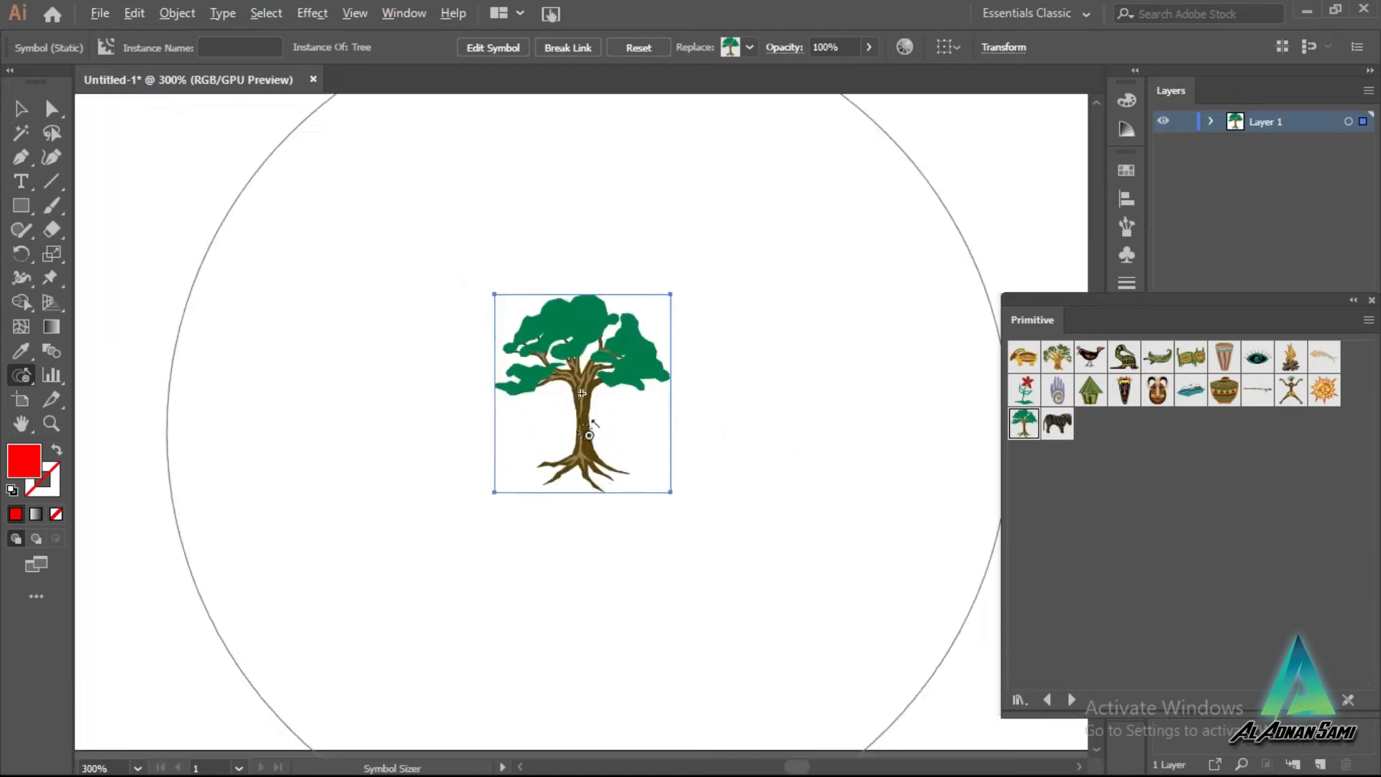
scroll(588, 434, "down", 2)
left_click(589, 434, "alt")
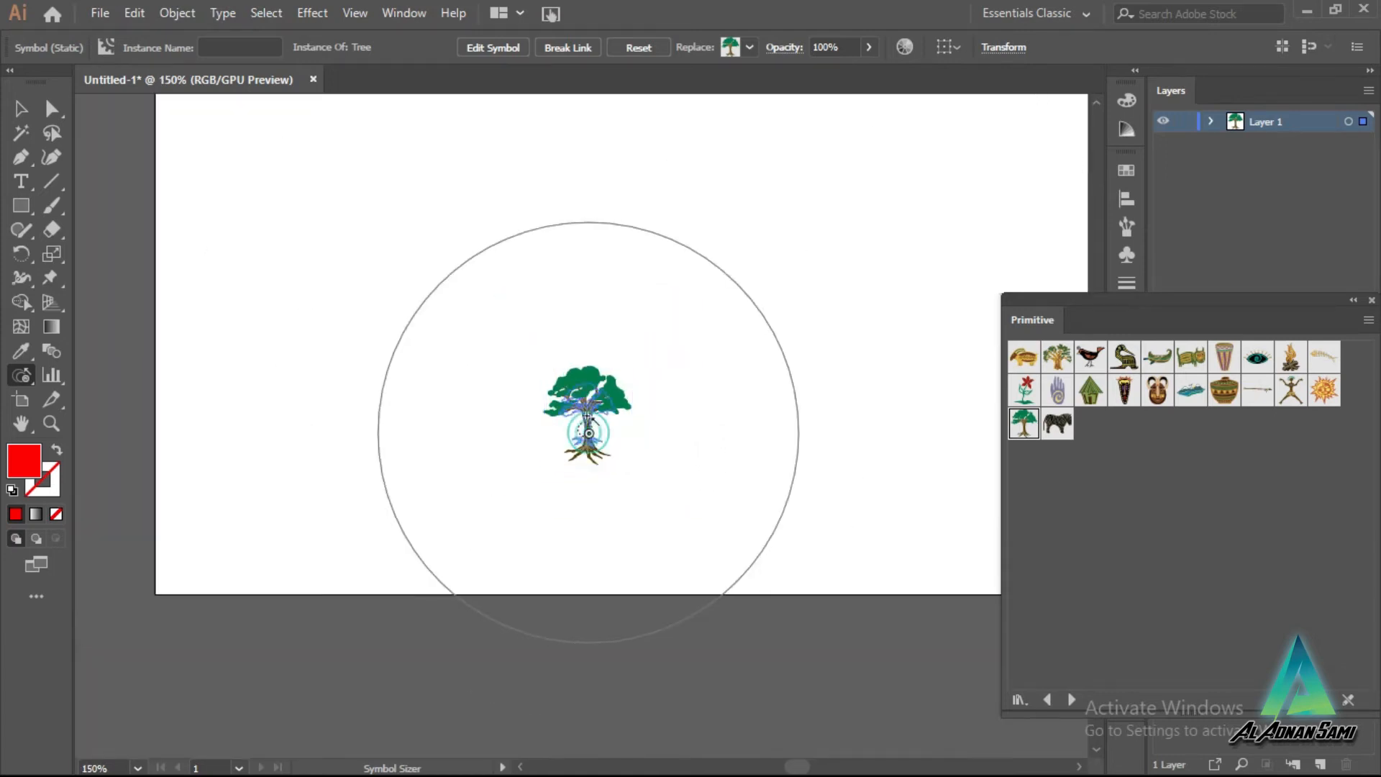
Step: Enlarge the tree strongly with the Symbol Sizer and reduce it until its roots just overhang the artboard's lower edge
left_click(585, 428)
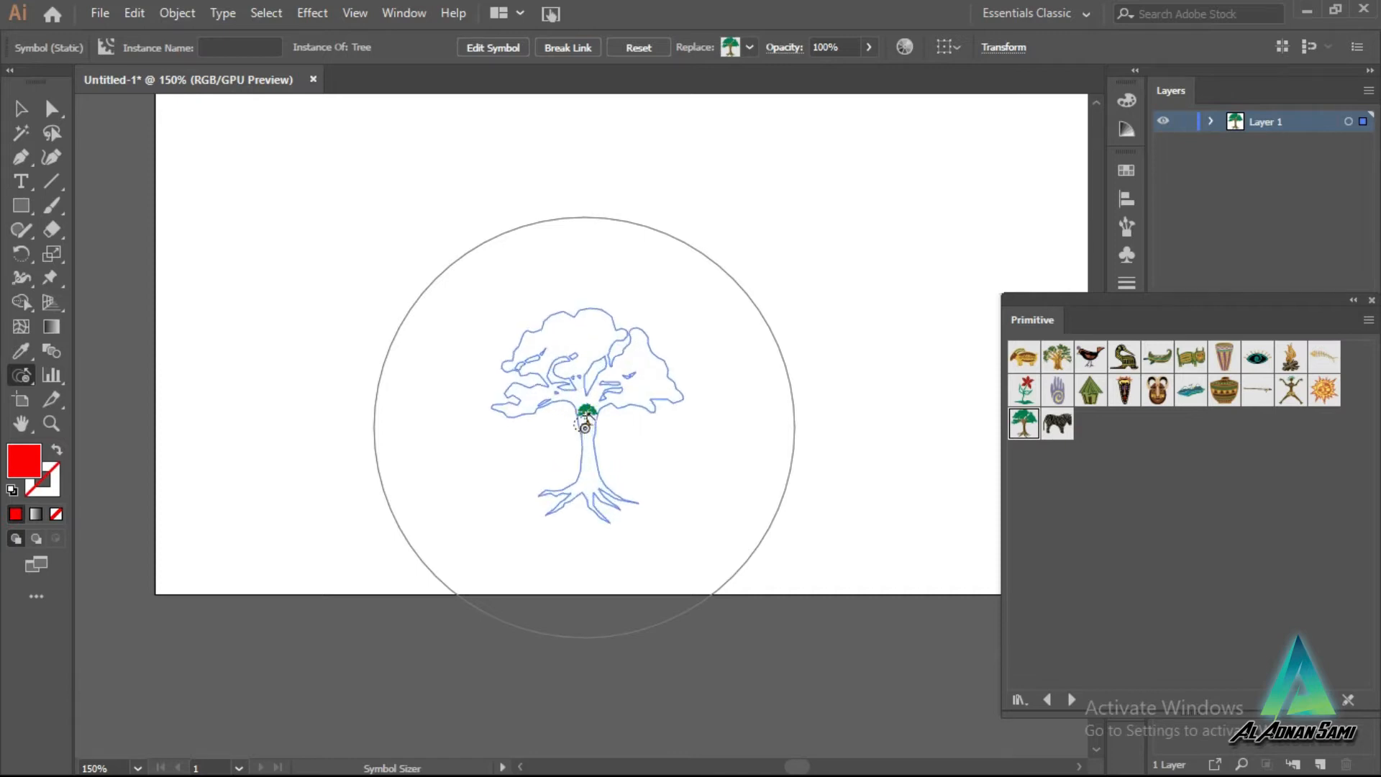
left_click(585, 428, "alt")
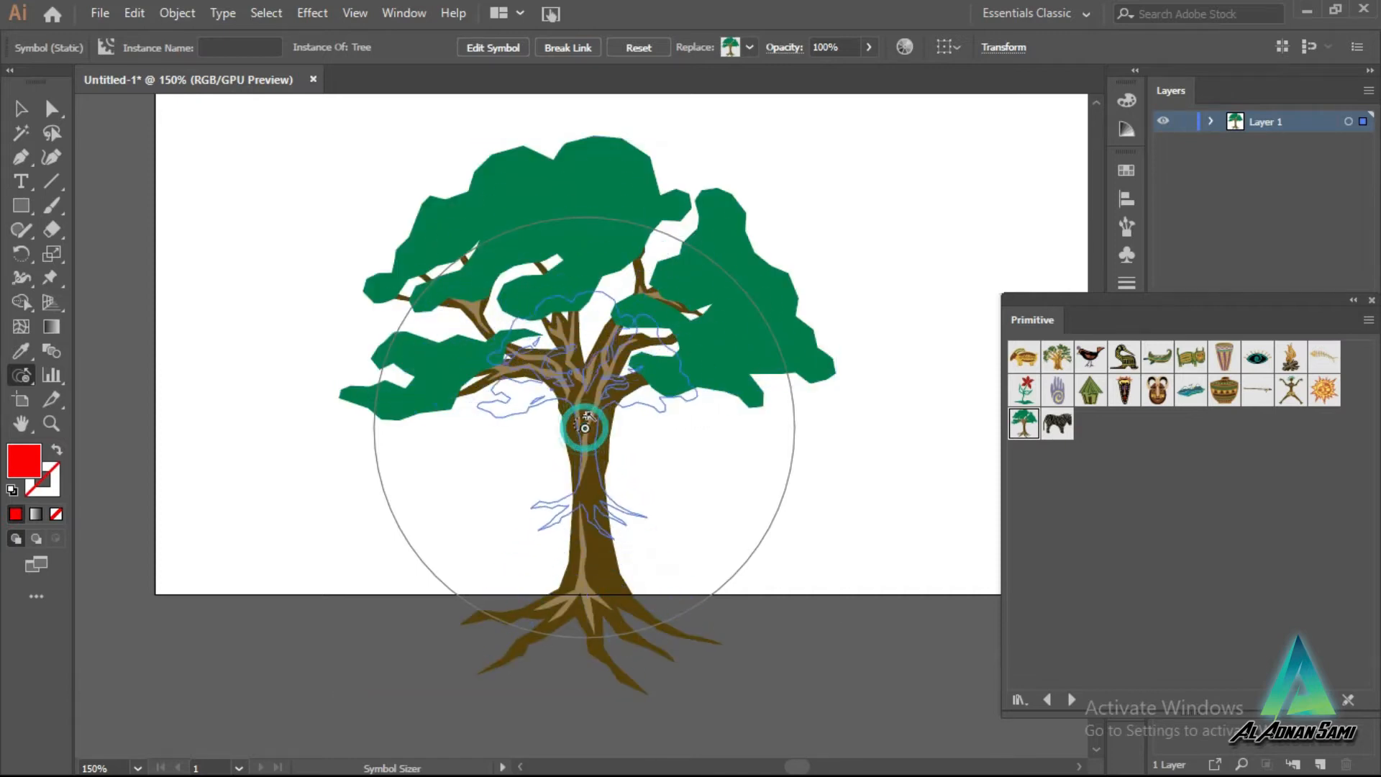
left_click(585, 428, "alt")
left_click(585, 428)
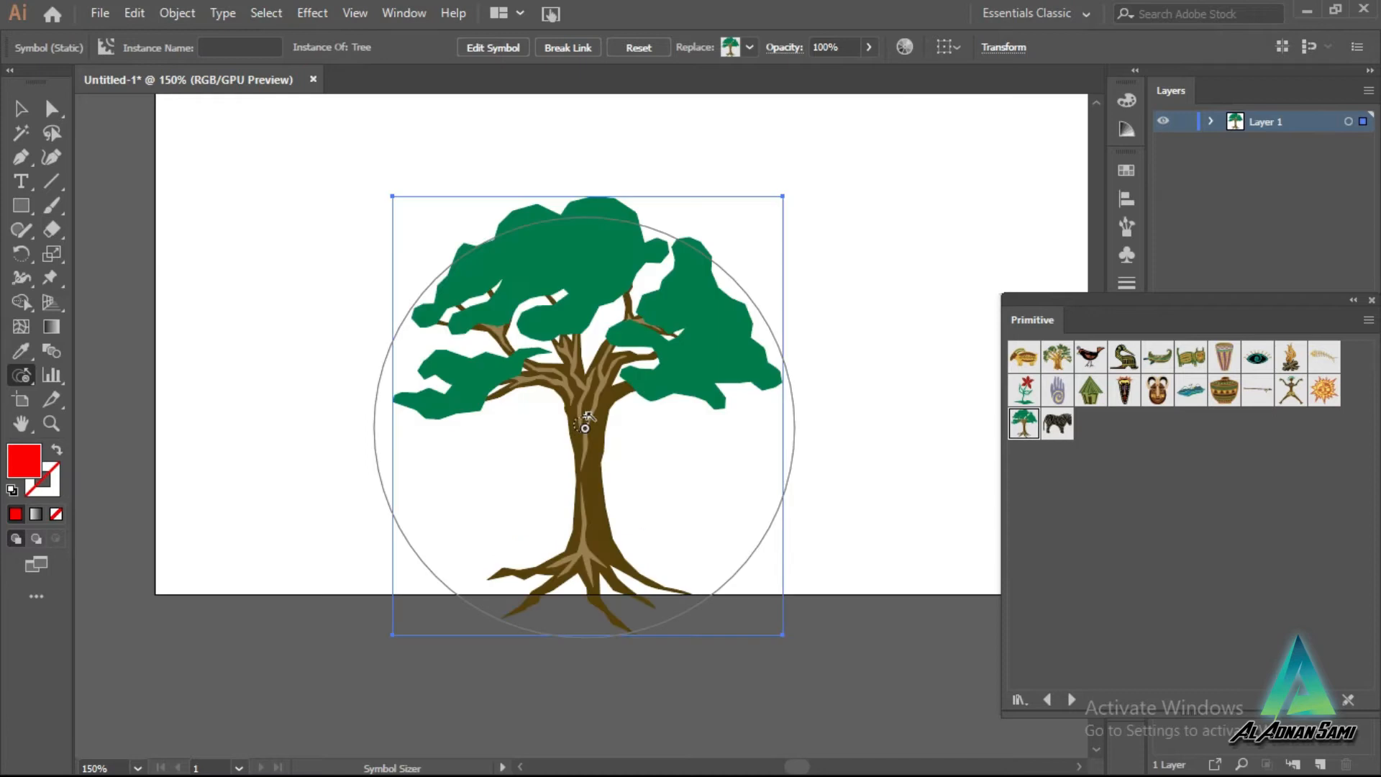
Step: Rotate the tree slightly counterclockwise with the Symbol Spinner
left_click(28, 371)
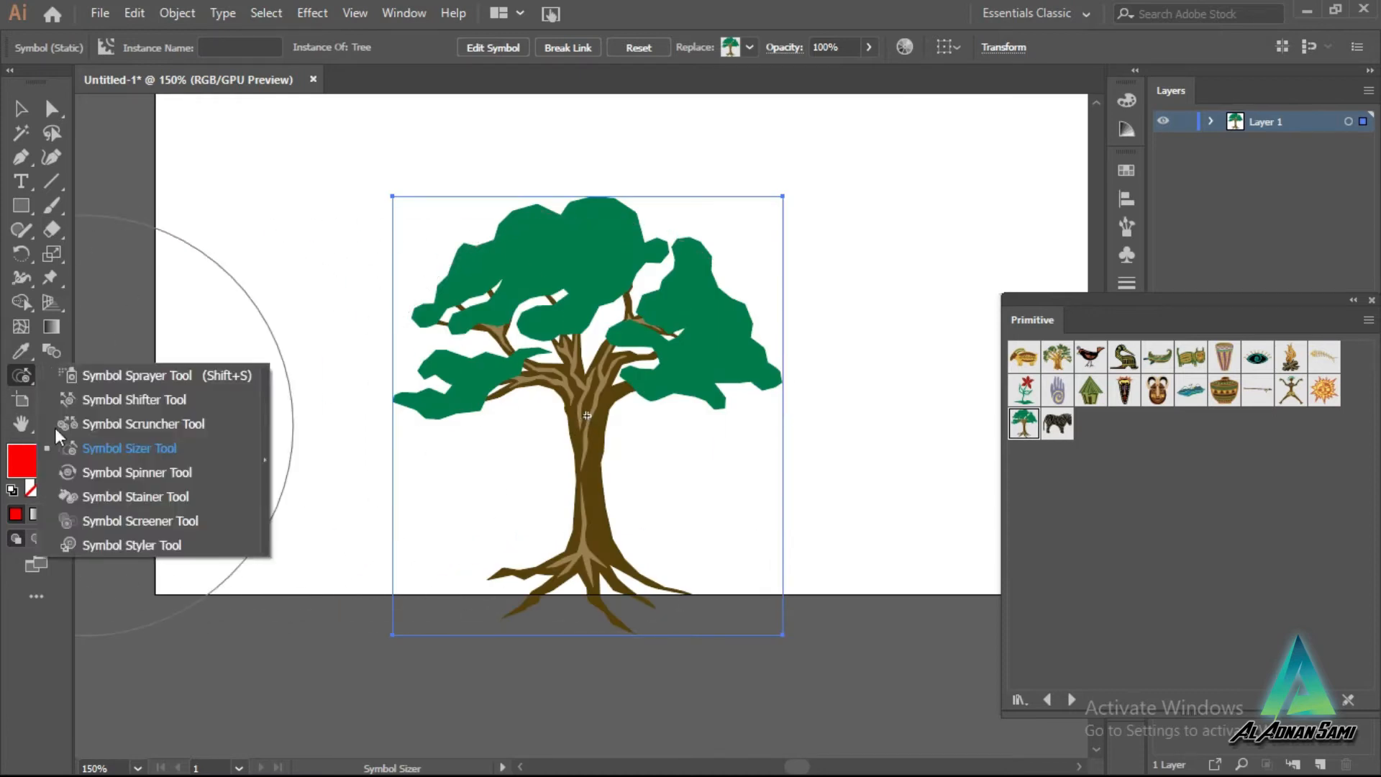
left_click(114, 475)
mouse_move(645, 365)
left_mouse_down()
mouse_move(654, 456)
mouse_move(619, 394)
mouse_move(521, 342)
mouse_move(601, 456)
mouse_move(583, 364)
mouse_move(527, 354)
mouse_move(618, 424)
mouse_move(622, 457)
mouse_move(615, 438)
mouse_move(654, 360)
mouse_move(617, 396)
left_mouse_up()
Step: Stain the whole tree with the current red fill using the Symbol Stainer
mouse_move(22, 376)
left_mouse_down()
mouse_move(160, 512)
mouse_move(147, 497)
left_mouse_up()
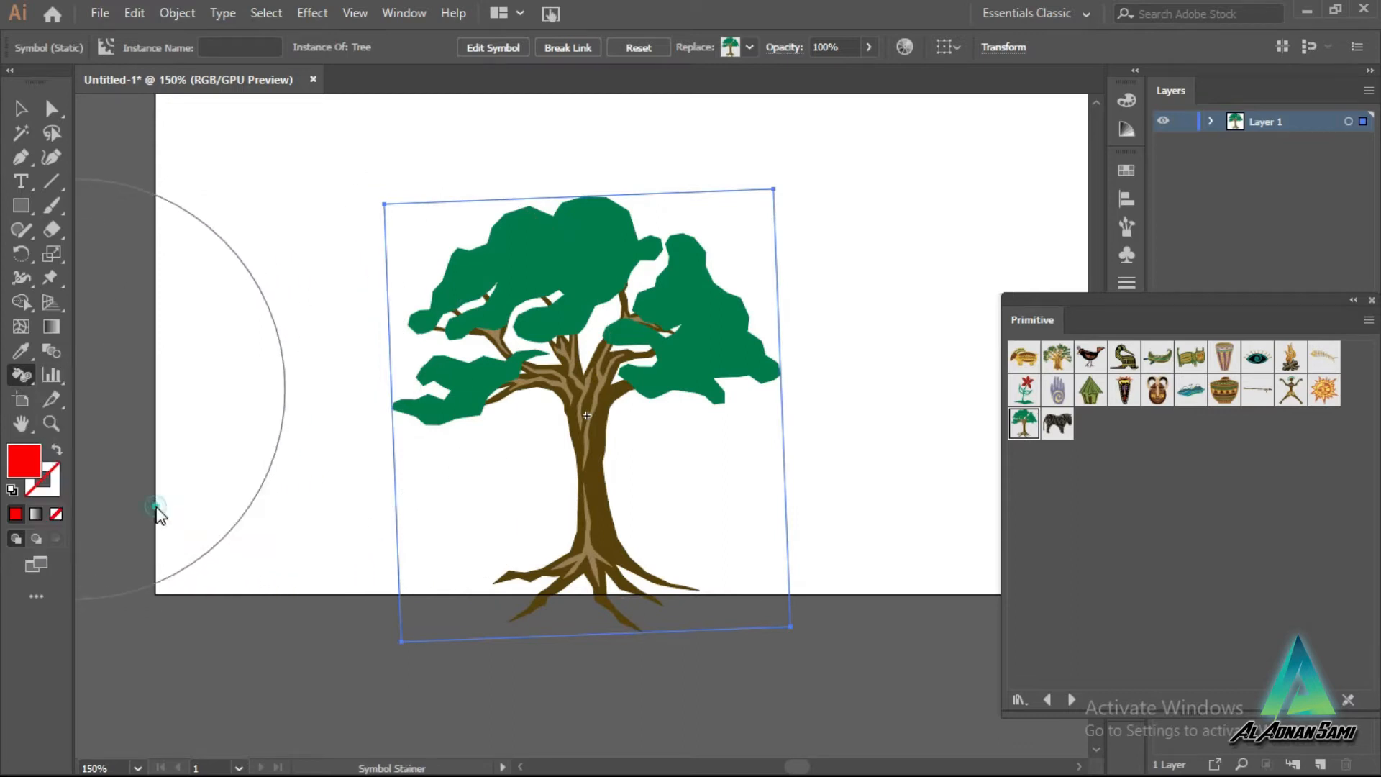
left_click(738, 292)
mouse_move(739, 290)
left_mouse_down()
mouse_move(498, 386)
mouse_move(598, 433)
left_mouse_up()
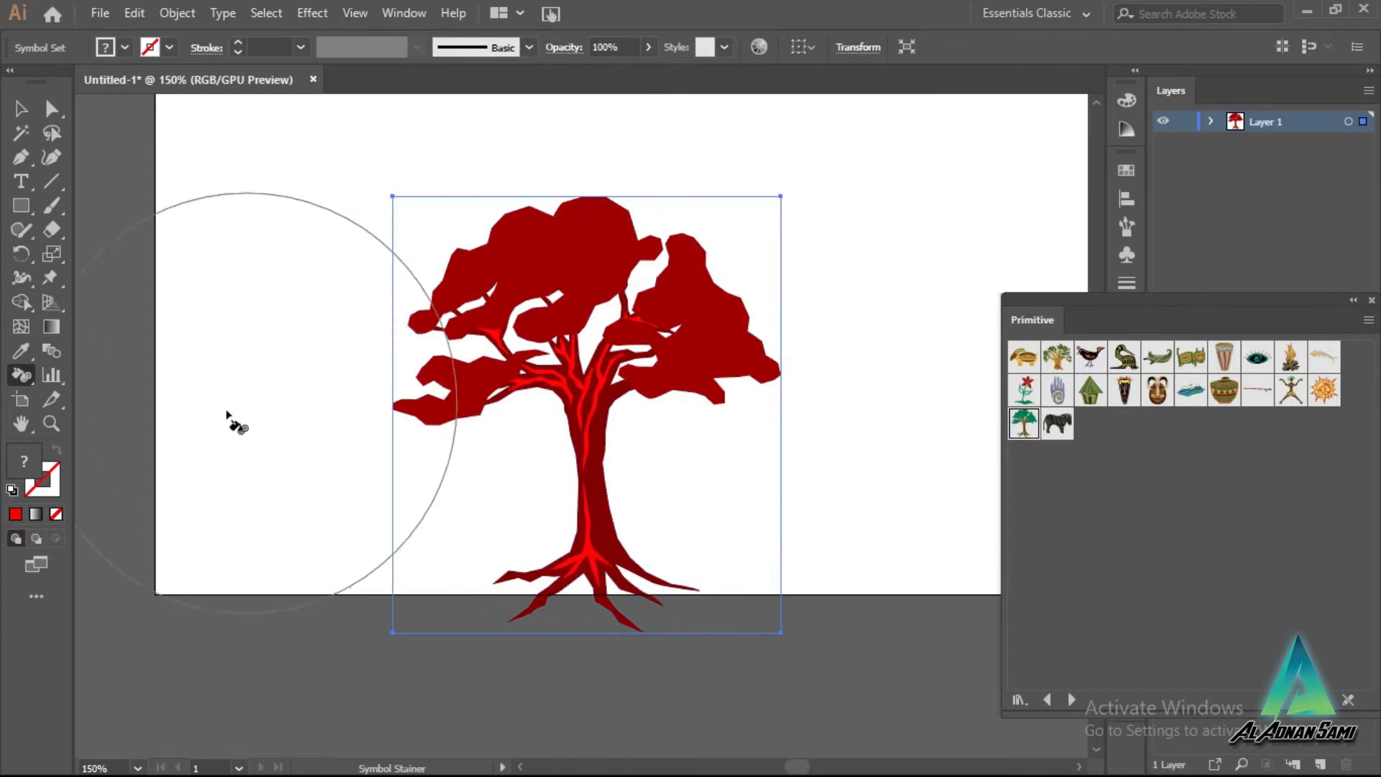
Step: Set the fill to a bright orange-red and stain the tree with it using the Symbol Stainer
double_click(22, 460)
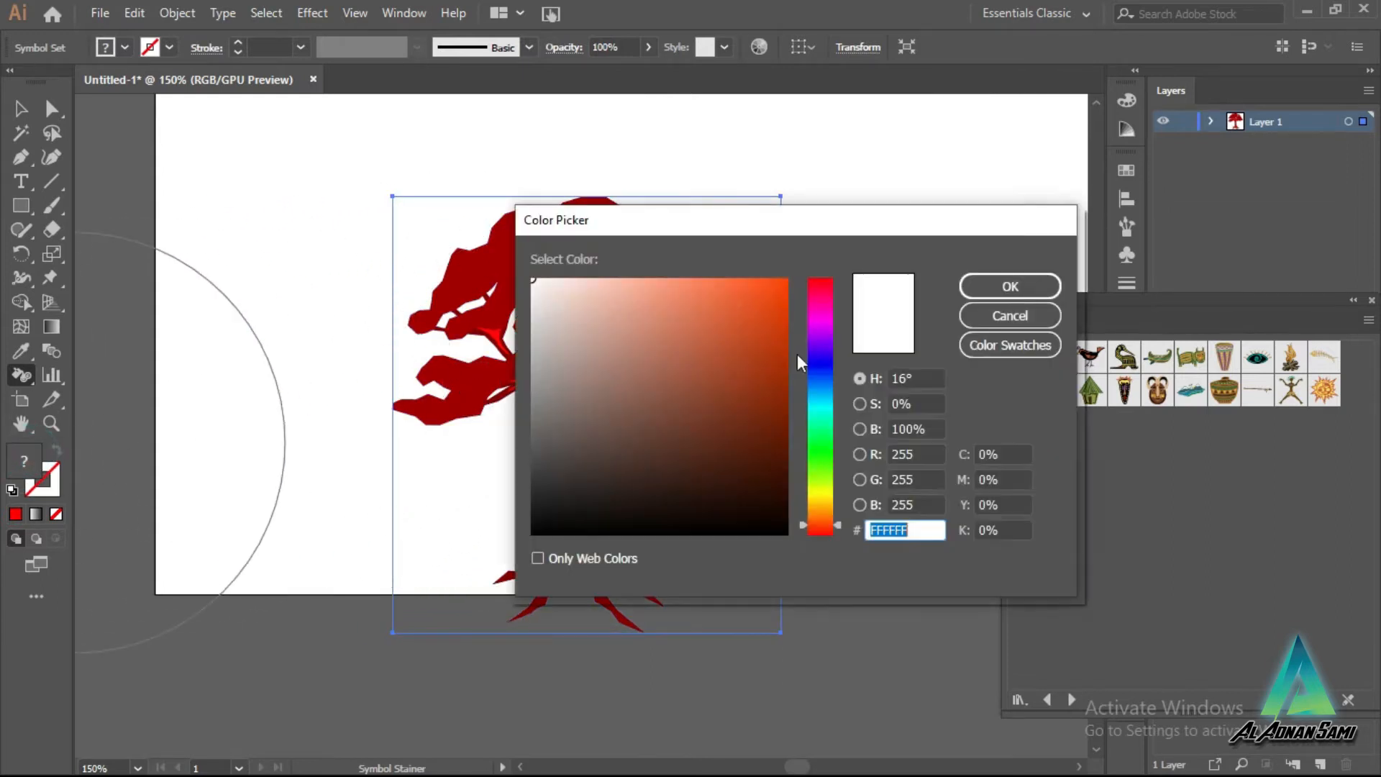
left_click_drag(766, 313, 781, 278)
left_click(972, 283)
mouse_move(584, 287)
left_mouse_down()
mouse_move(667, 342)
mouse_move(676, 384)
left_mouse_up()
left_click_drag(512, 343, 656, 423)
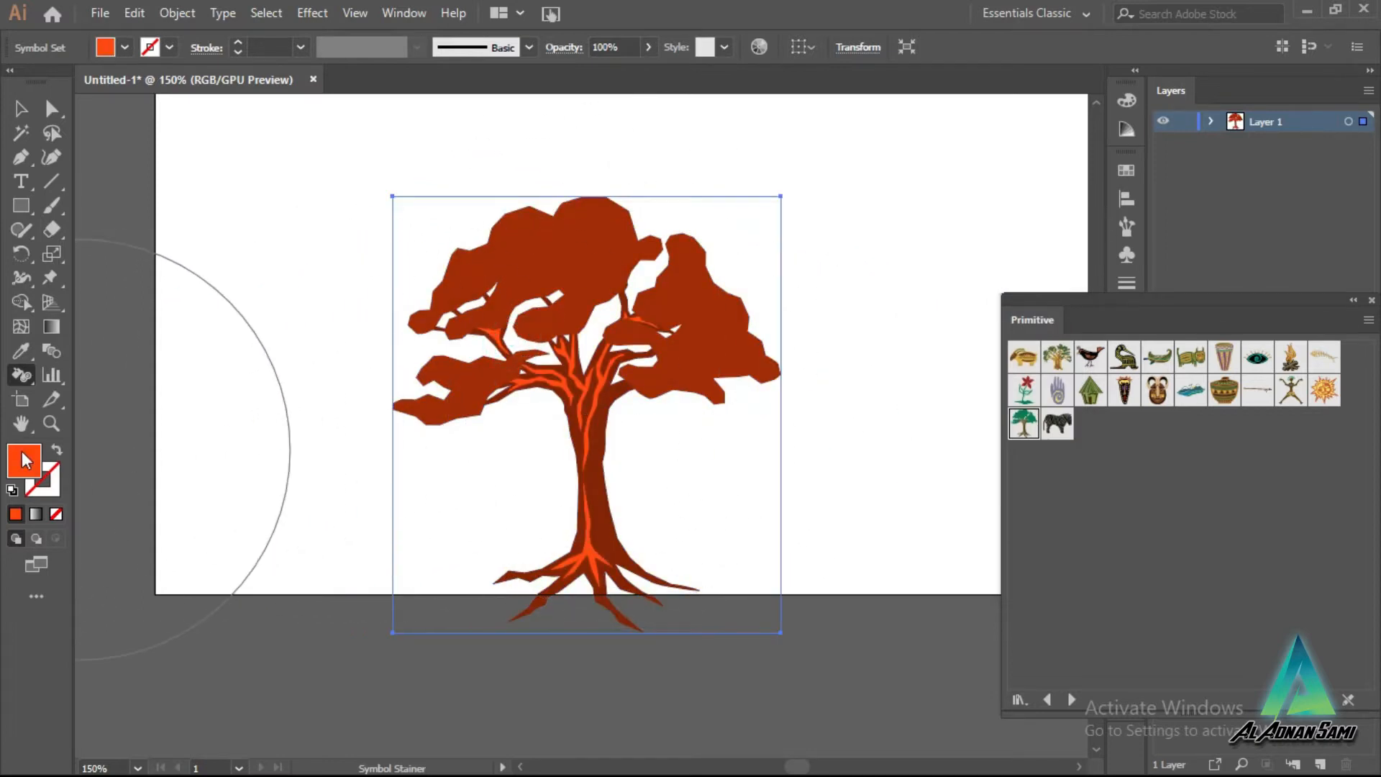
Step: Set the fill to dark blue 0428BC and stain the tree with it using the Symbol Stainer
double_click(21, 460)
left_click_drag(831, 433, 827, 387)
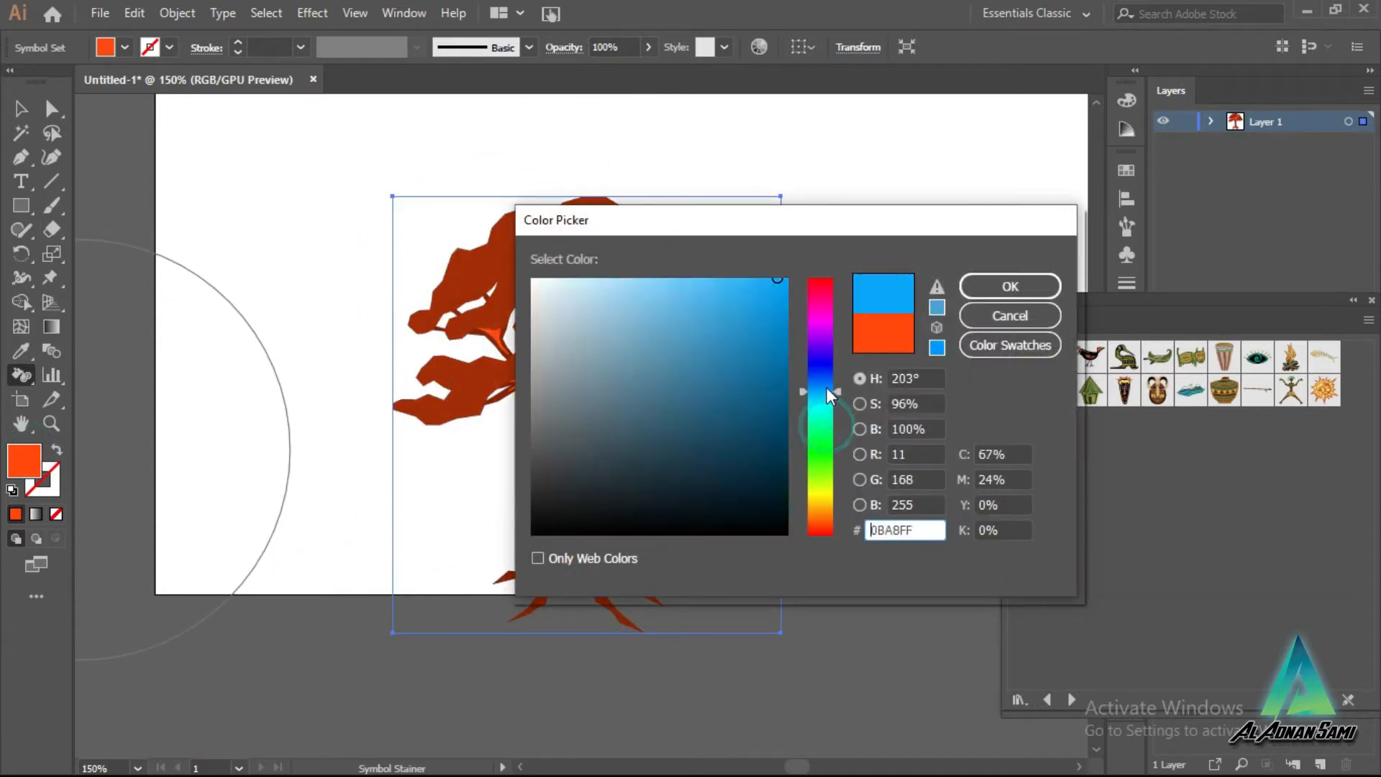
left_click(778, 345)
left_click(991, 291)
left_click(447, 278)
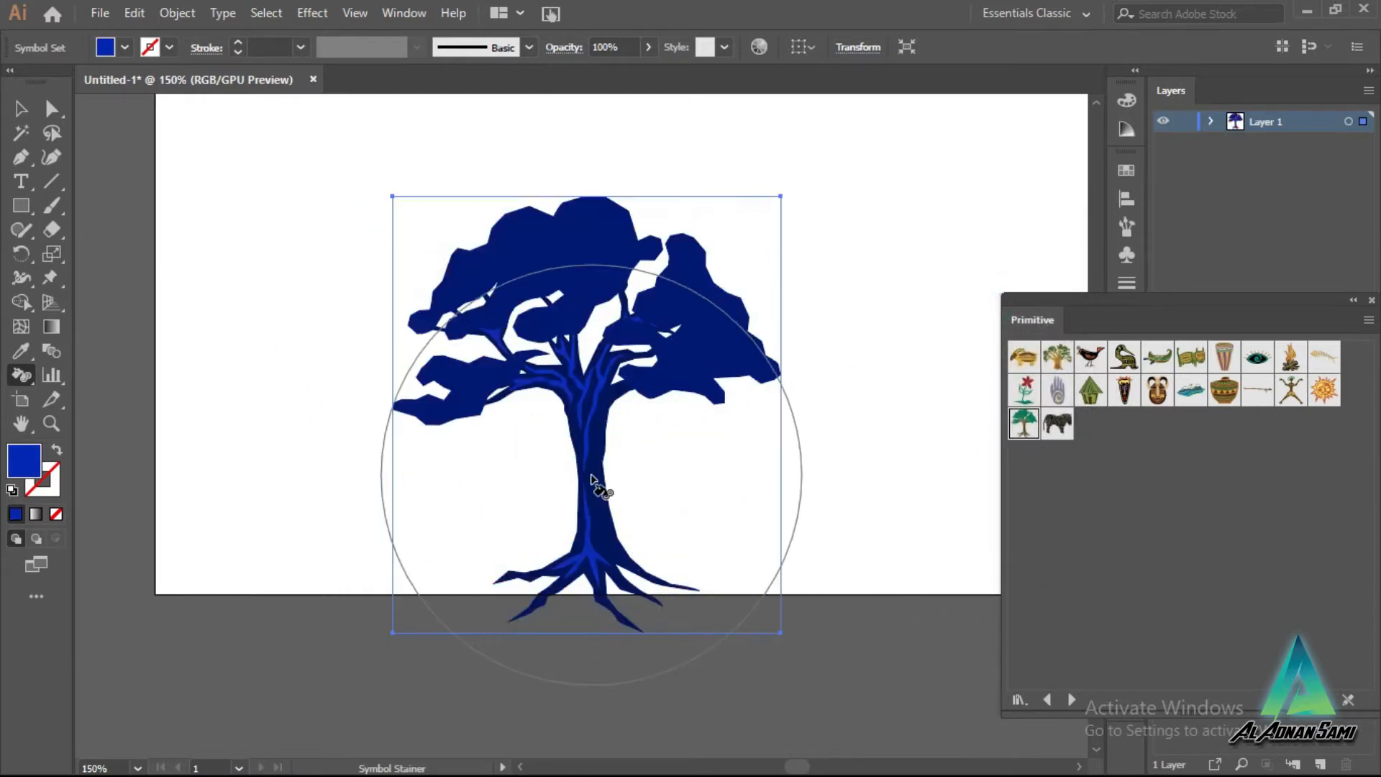
Step: Set the fill to yellow-green 95B708 and stain the tree with it using the Symbol Stainer
scroll(602, 484, "down", 2)
scroll(727, 460, "up", 1)
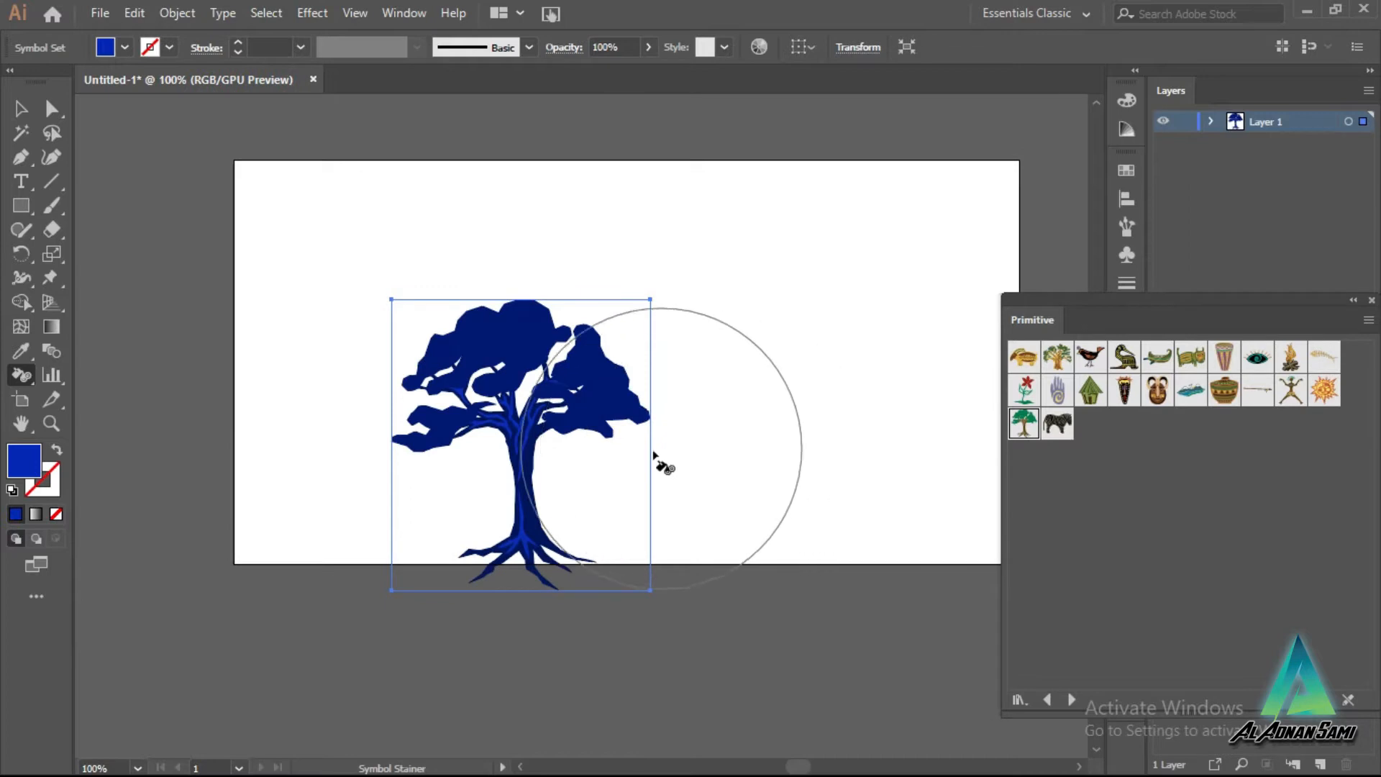
double_click(16, 469)
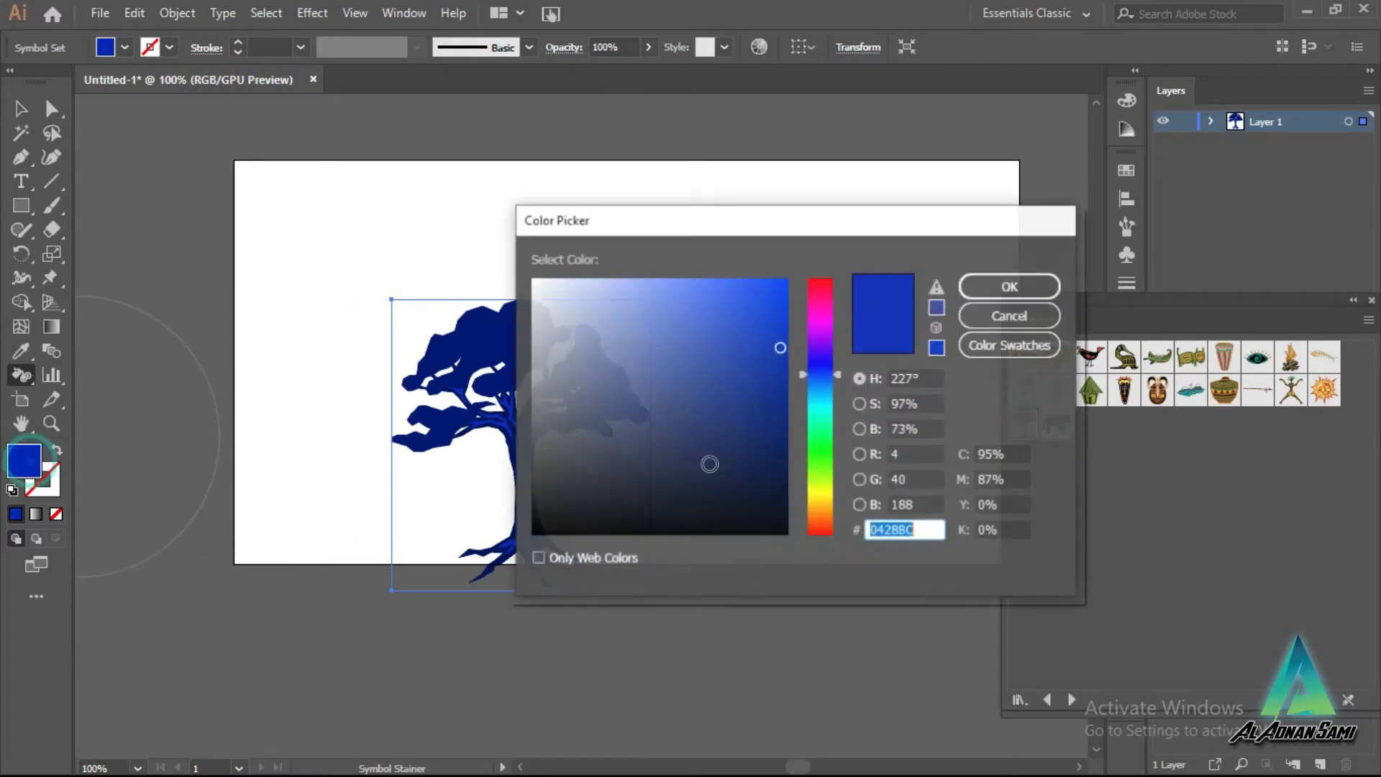
left_click(813, 484)
left_click_drag(783, 317, 806, 273)
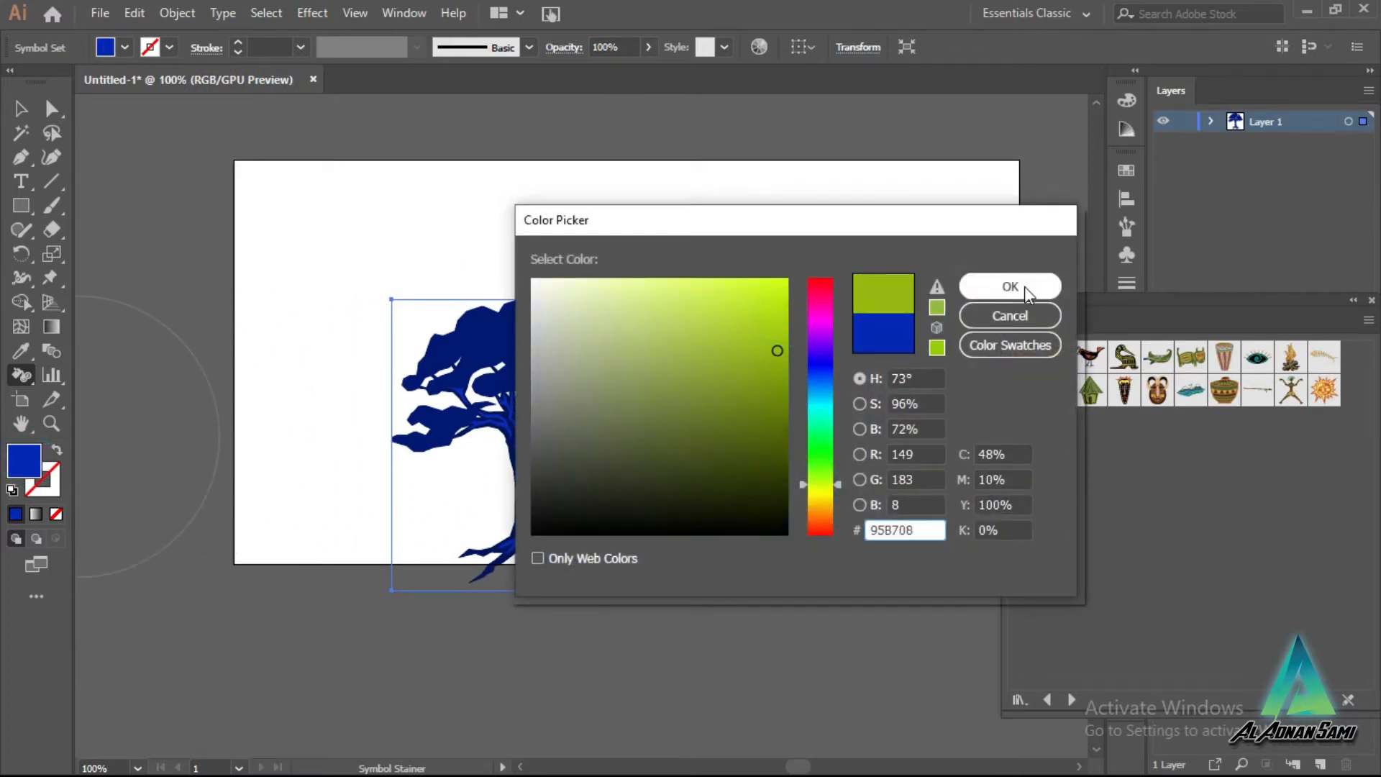
left_click(1024, 287)
left_click(366, 315)
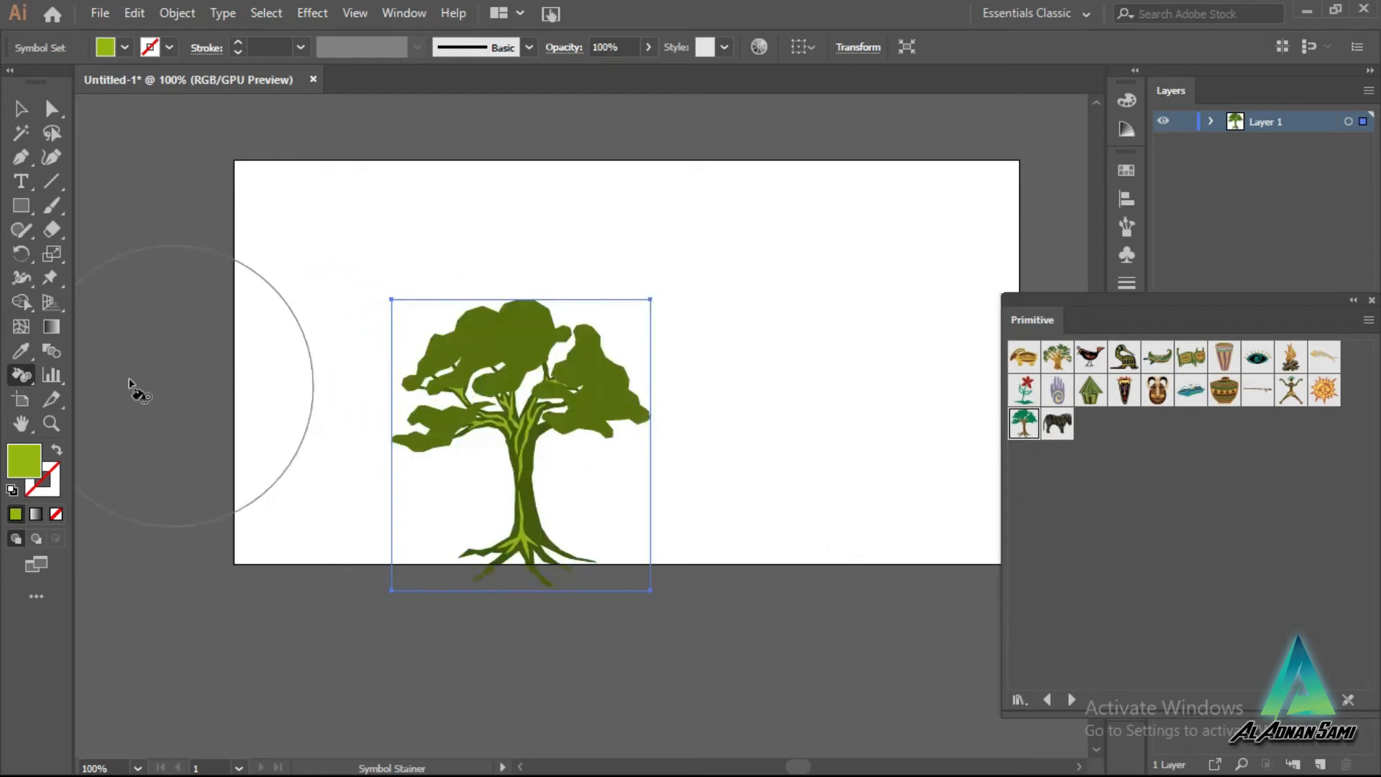
Step: Fade the tree with separate Symbol Screener strokes and undo each fade
left_click(17, 376)
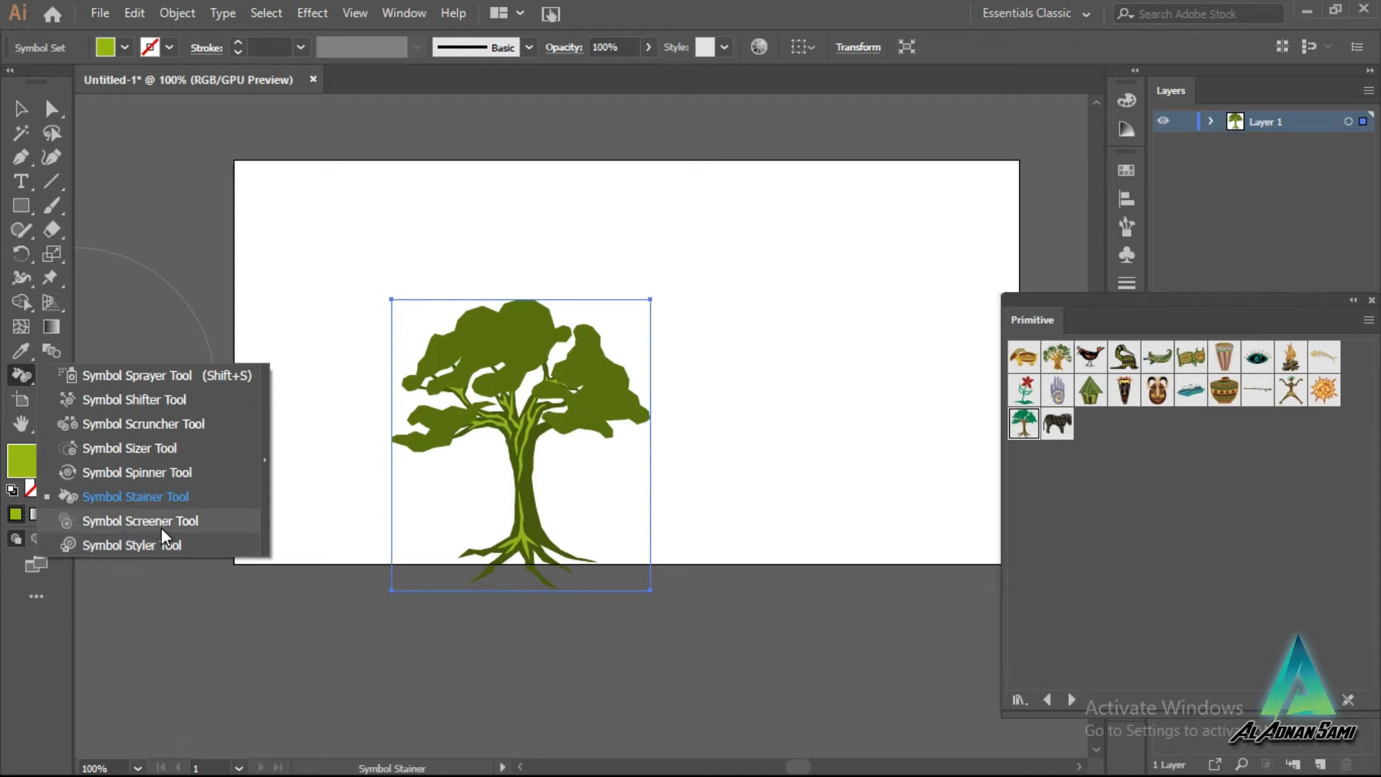
left_click(161, 528)
mouse_move(552, 454)
left_mouse_down()
mouse_move(662, 462)
mouse_move(646, 441)
left_mouse_up()
key("ctrl+z")
left_click_drag(573, 386, 694, 317)
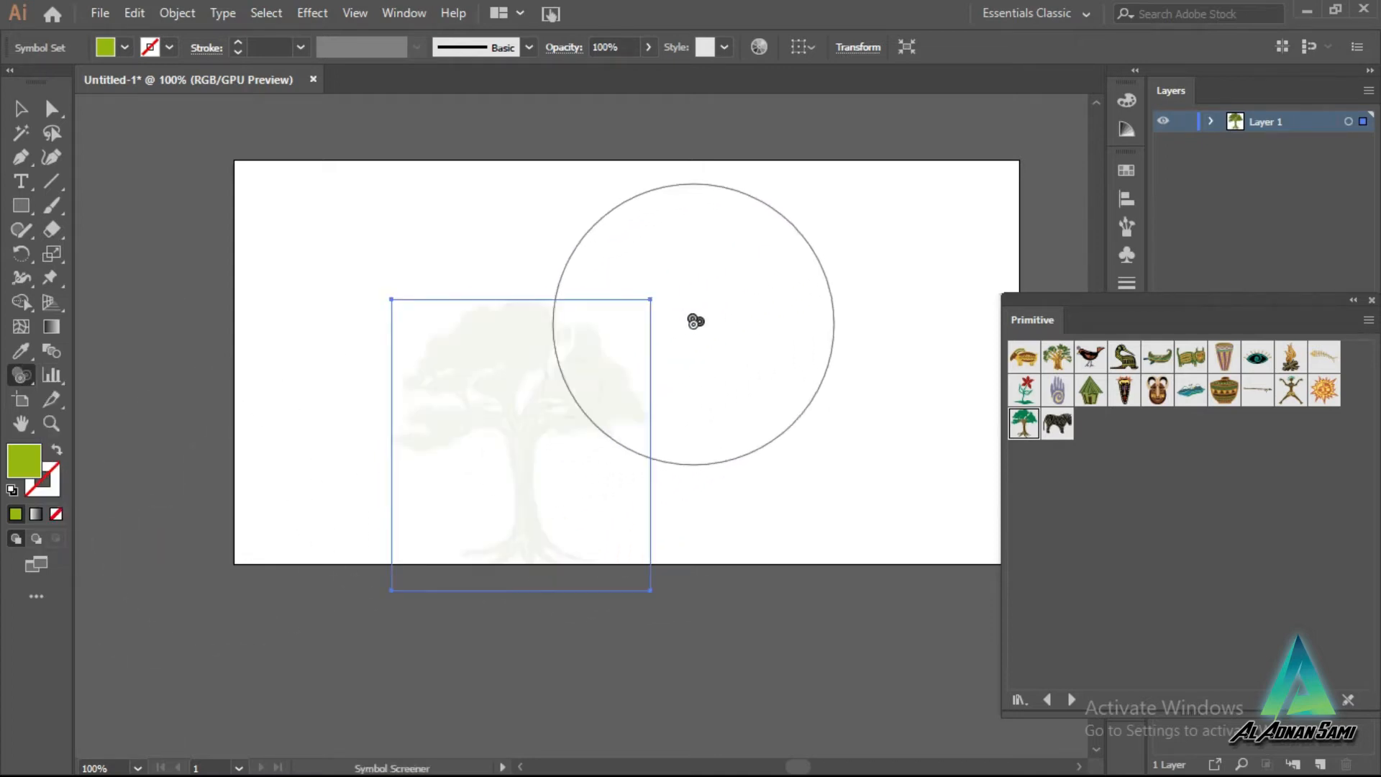
key("ctrl+z")
left_click(514, 424)
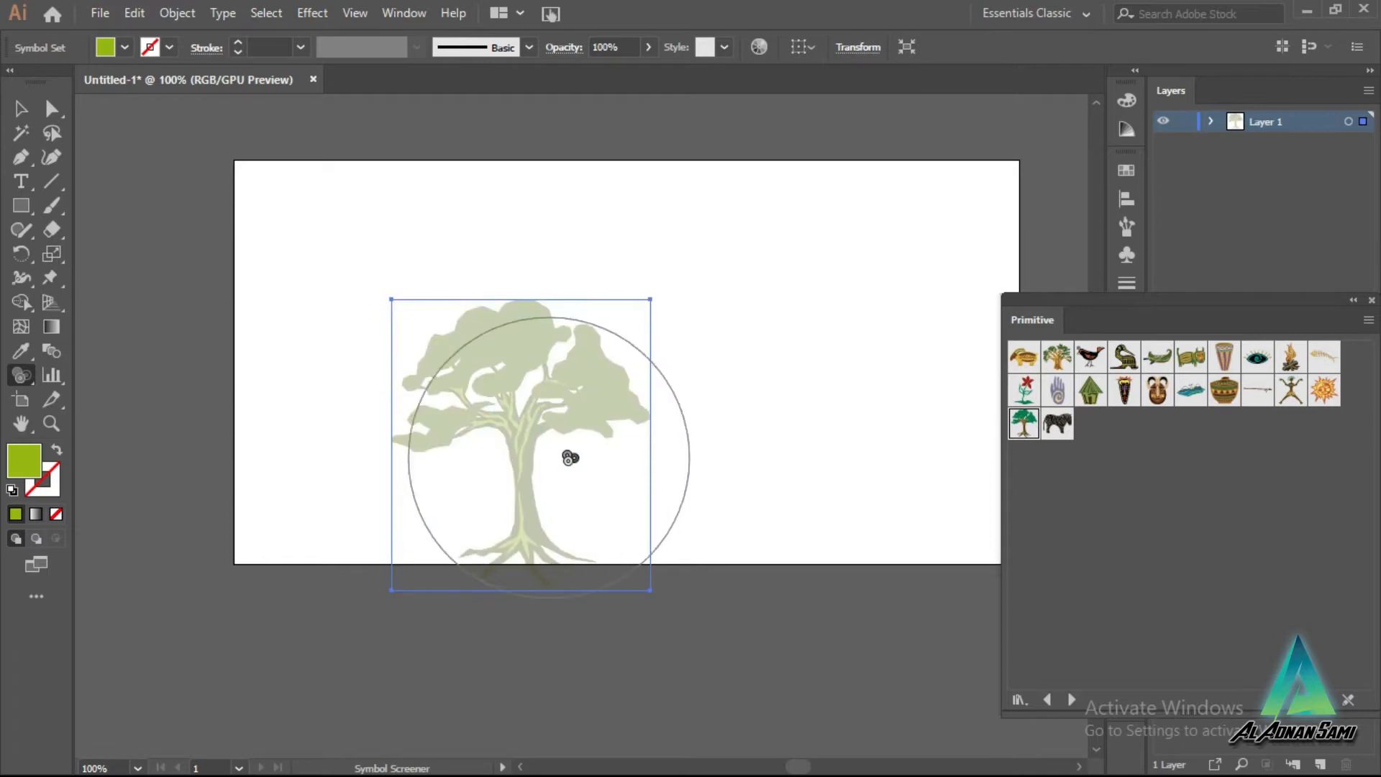
key("ctrl+z")
key("ctrl+shift+z")
key("ctrl+z")
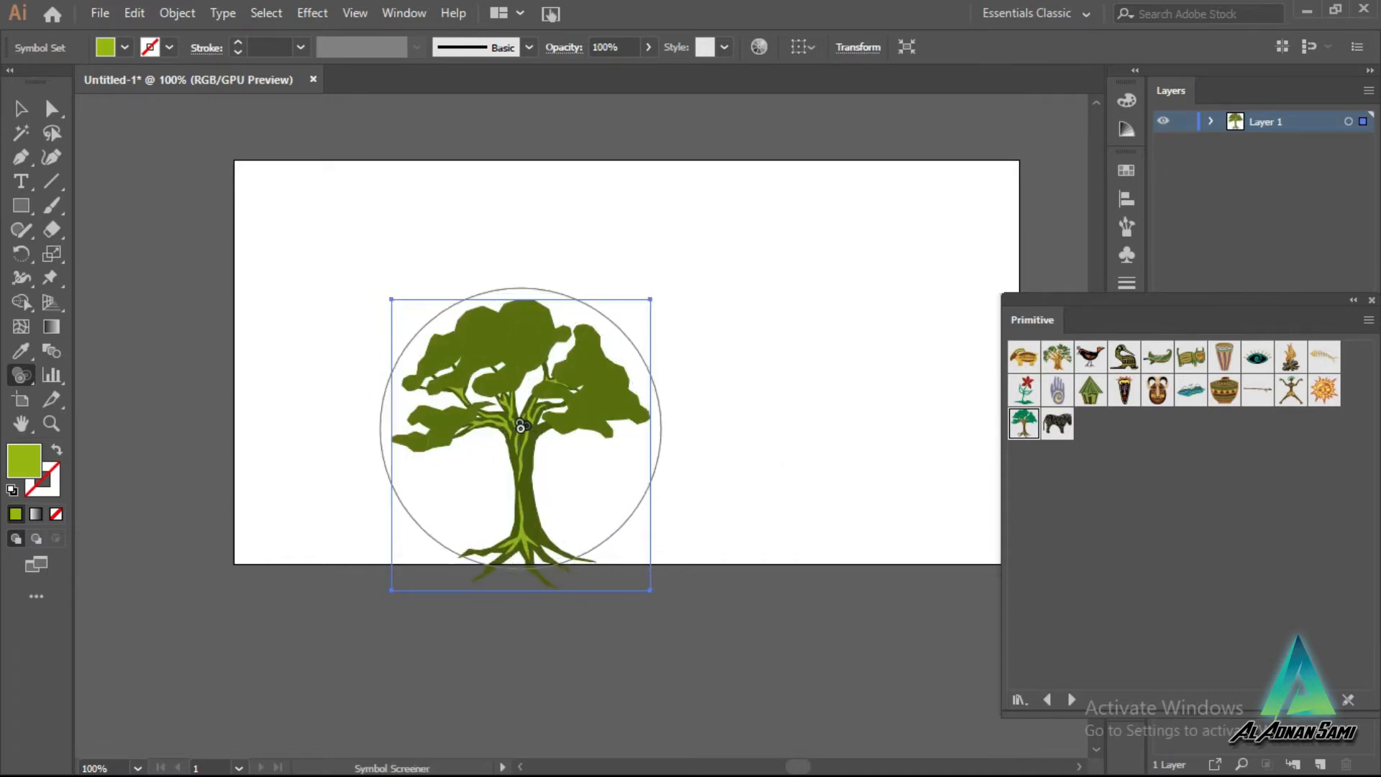
Step: Fade the tree almost to transparency in repeated Symbol Screener passes and undo all of them
left_click(526, 426)
left_click(521, 427)
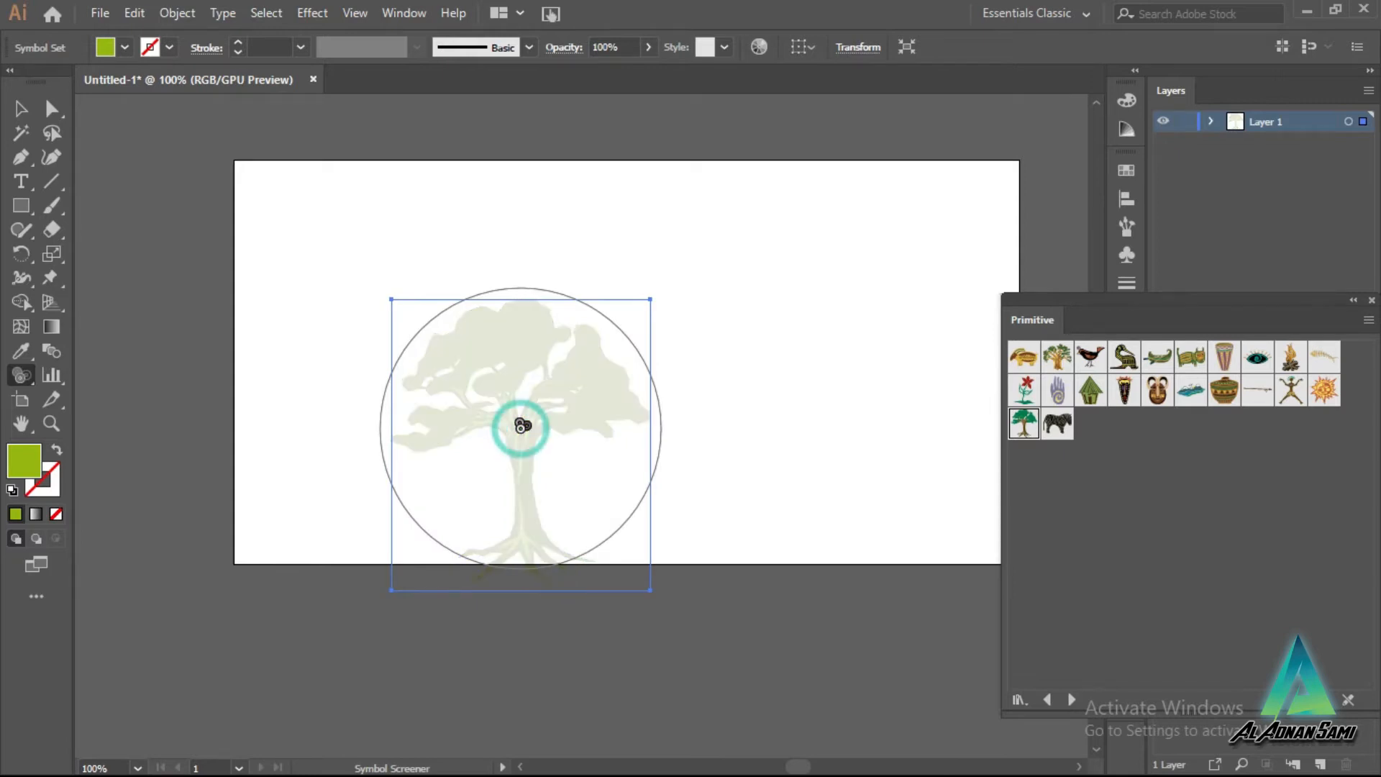
left_click(522, 426)
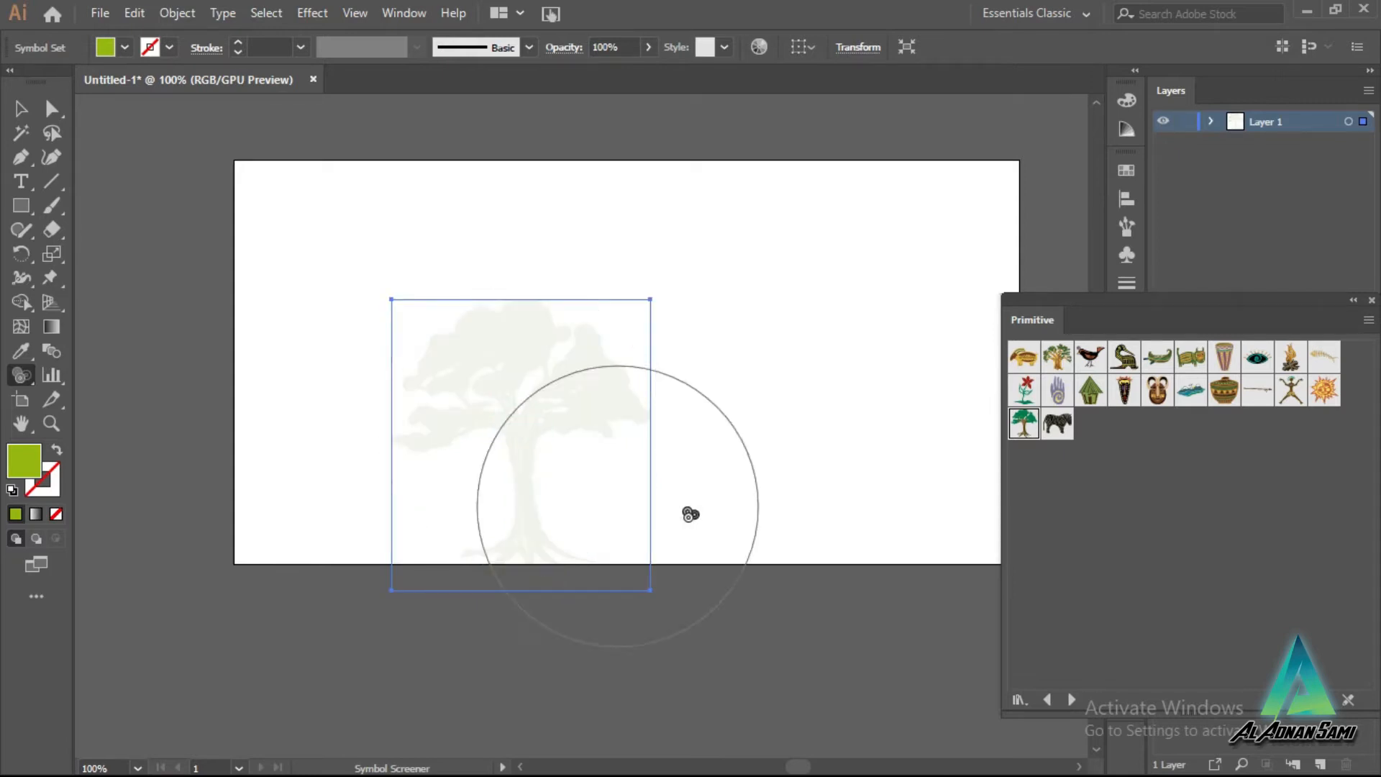
key("ctrl+z")
key("ctrl+z")
key("ctrl+z")
key("ctrl+z")
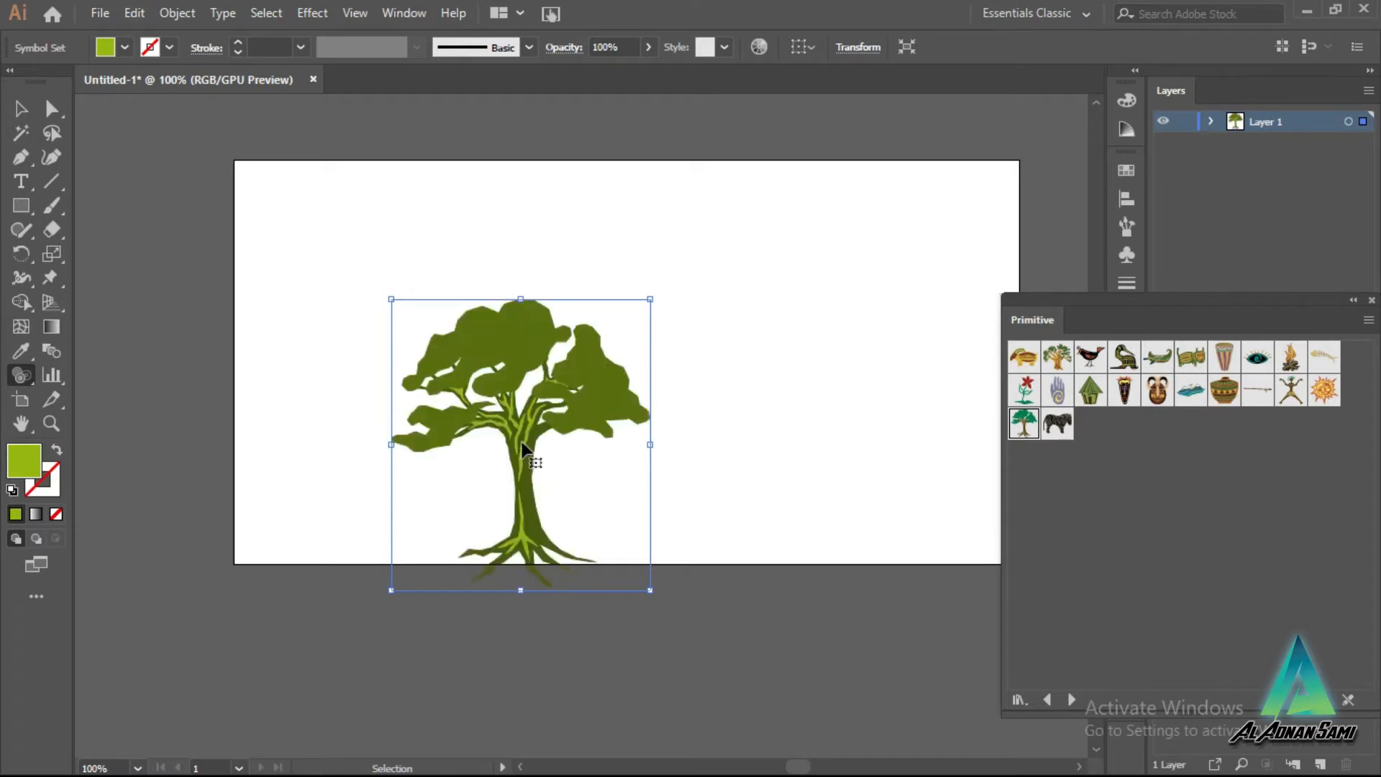
Step: Fade the tree out completely with the Symbol Screener and undo back to the dark blue stain
left_click(506, 436)
left_click(506, 437)
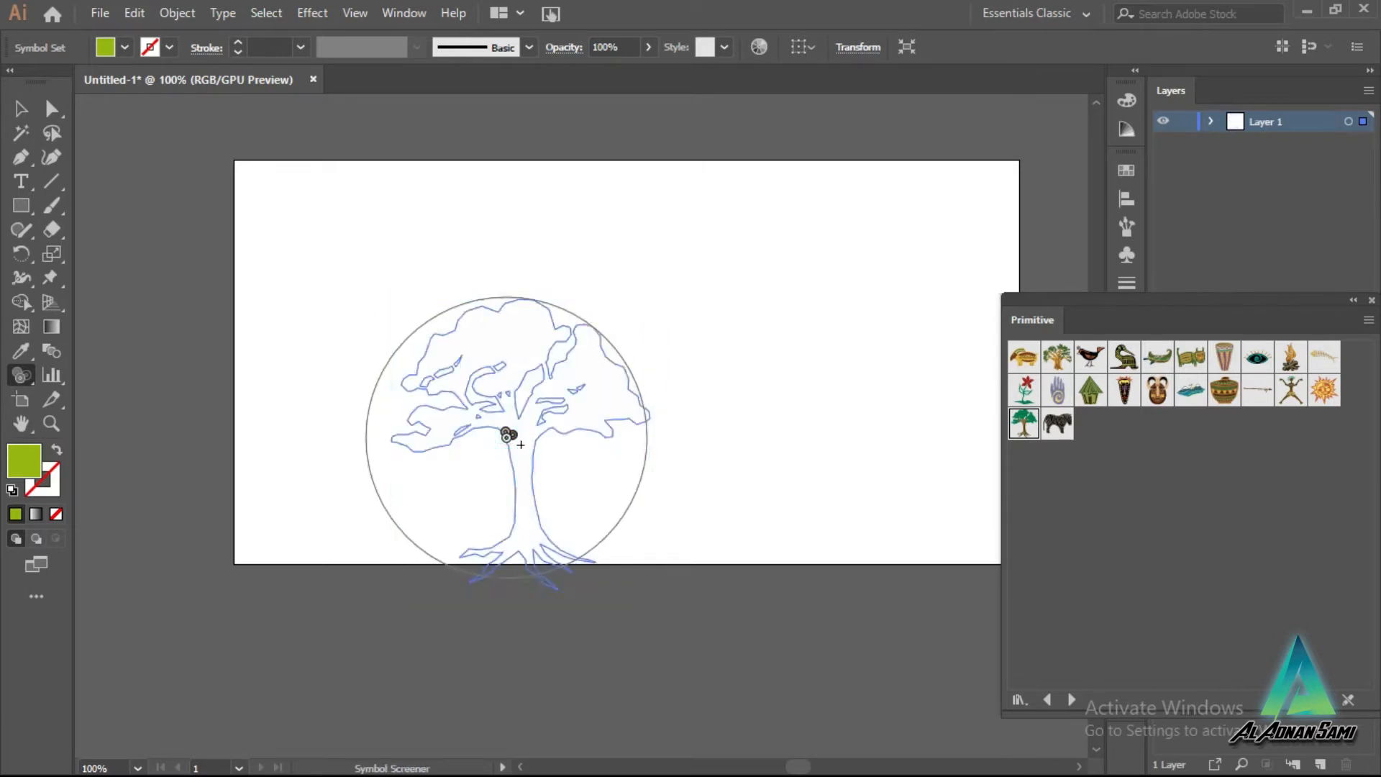
left_click(506, 452)
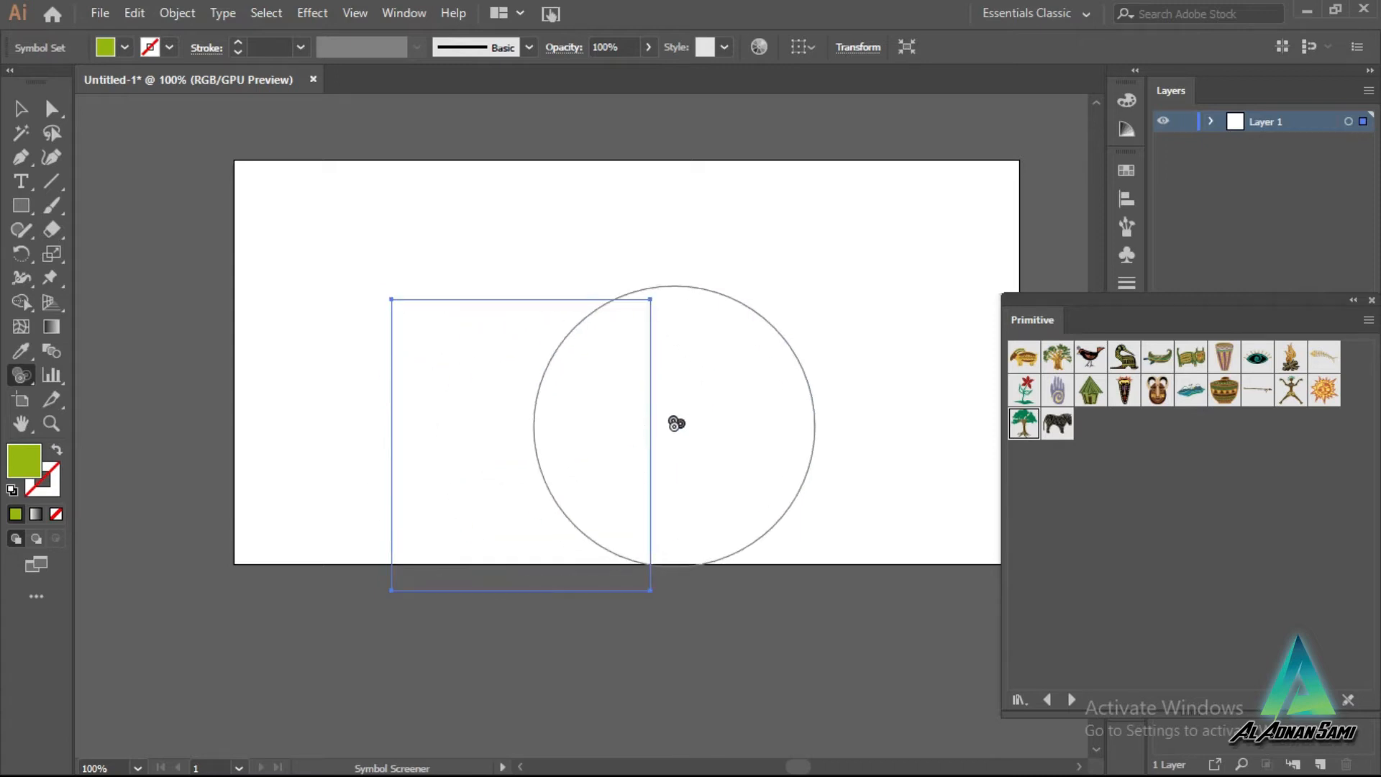
key("ctrl+z")
key("ctrl+z")
key("ctrl+z")
key("ctrl+z")
key("ctrl+z")
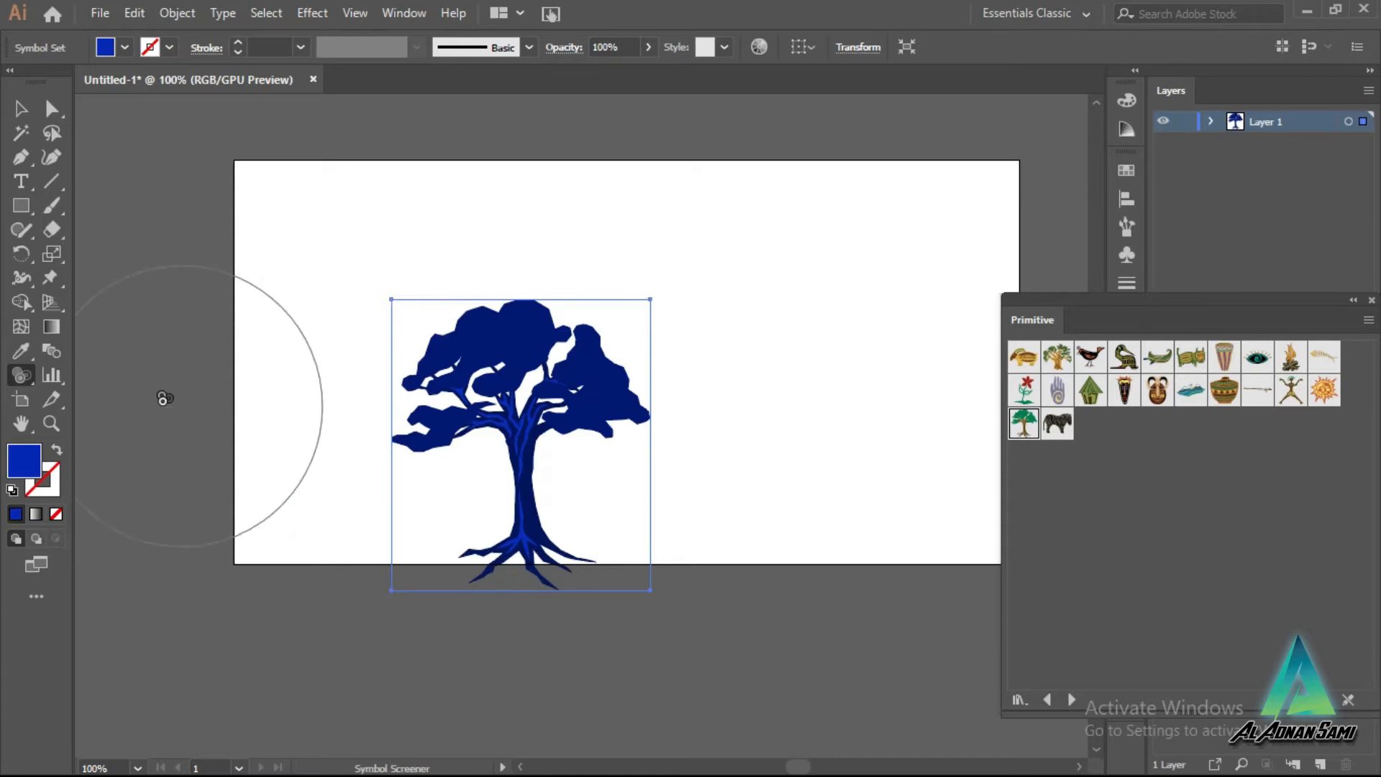
Step: Try to apply a graphic style to the tree with the Symbol Styler and dismiss the alerts
left_click_drag(22, 382, 96, 554)
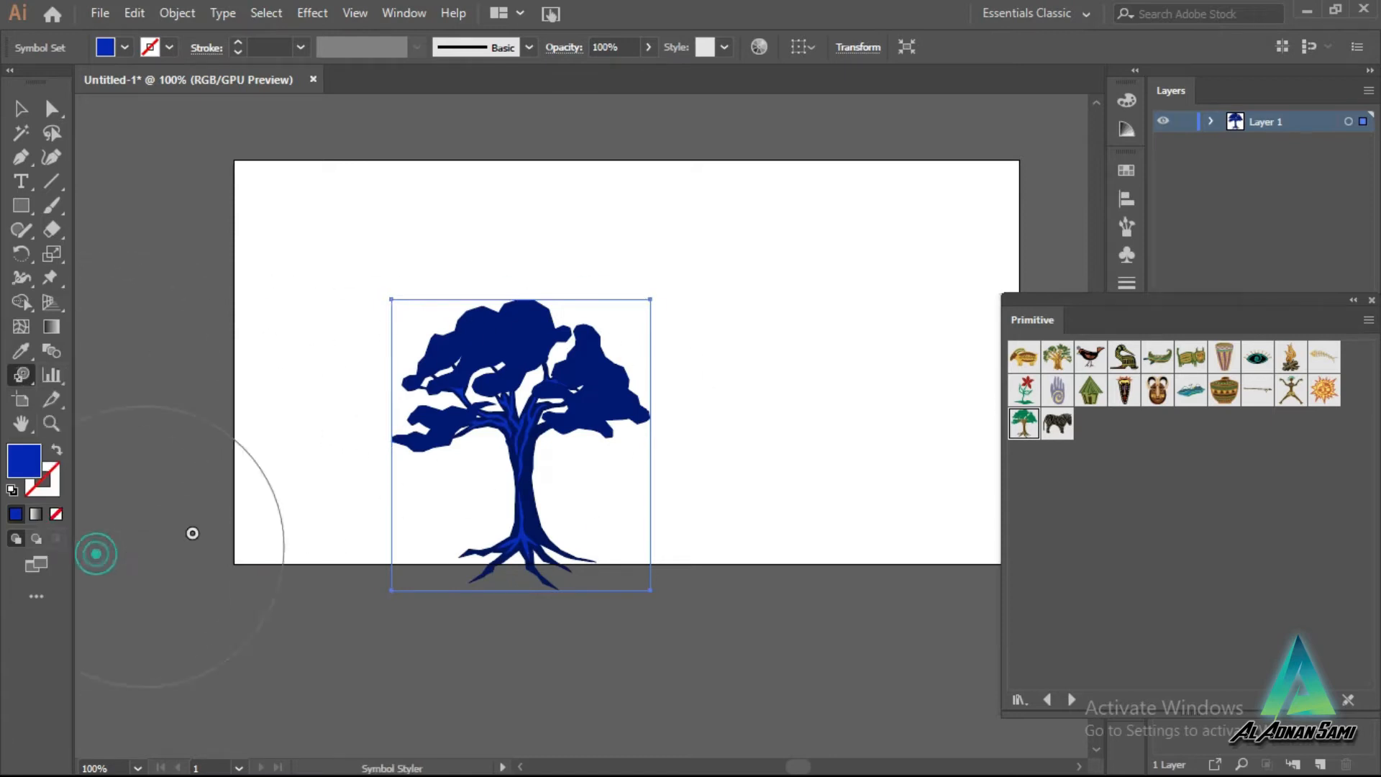
left_click(439, 457)
left_click(824, 425)
left_click(509, 393)
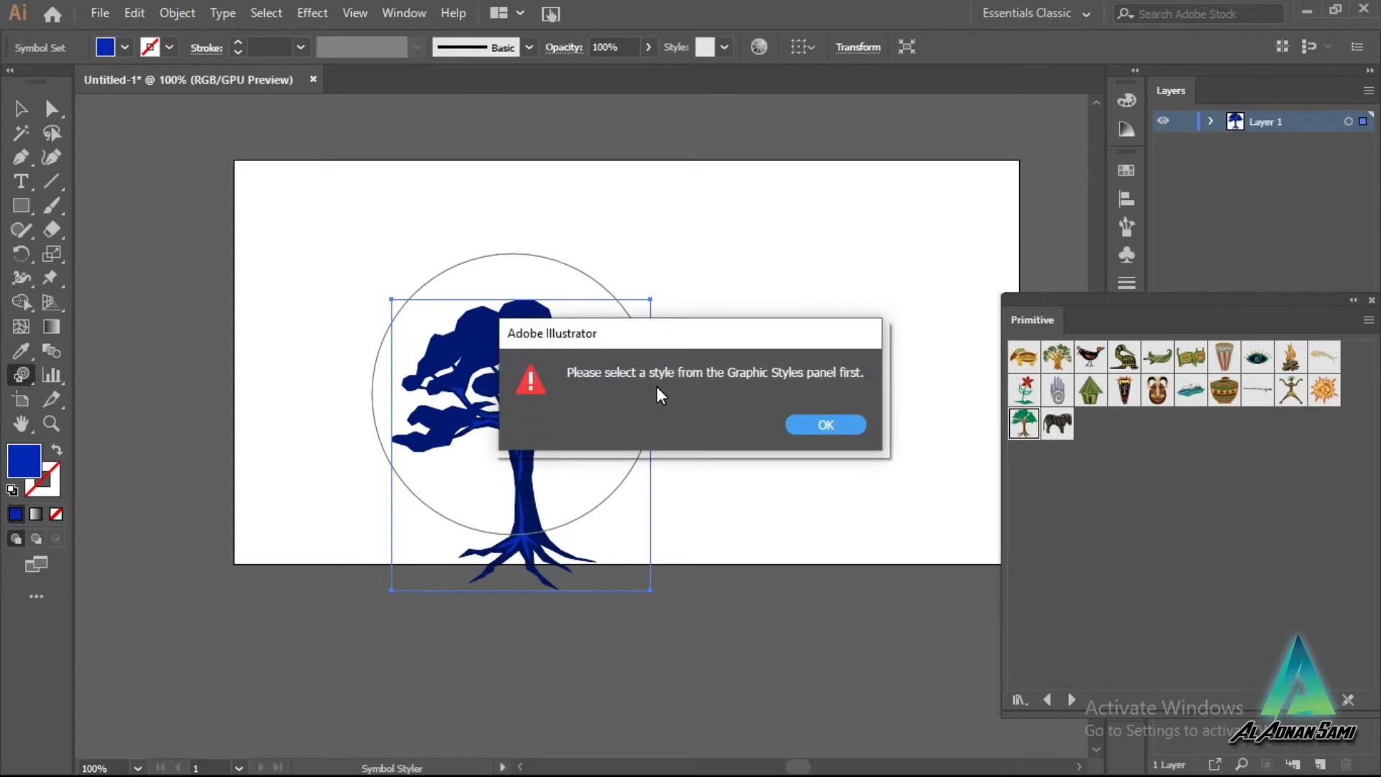
left_click(804, 427)
left_click(580, 411)
left_click(828, 424)
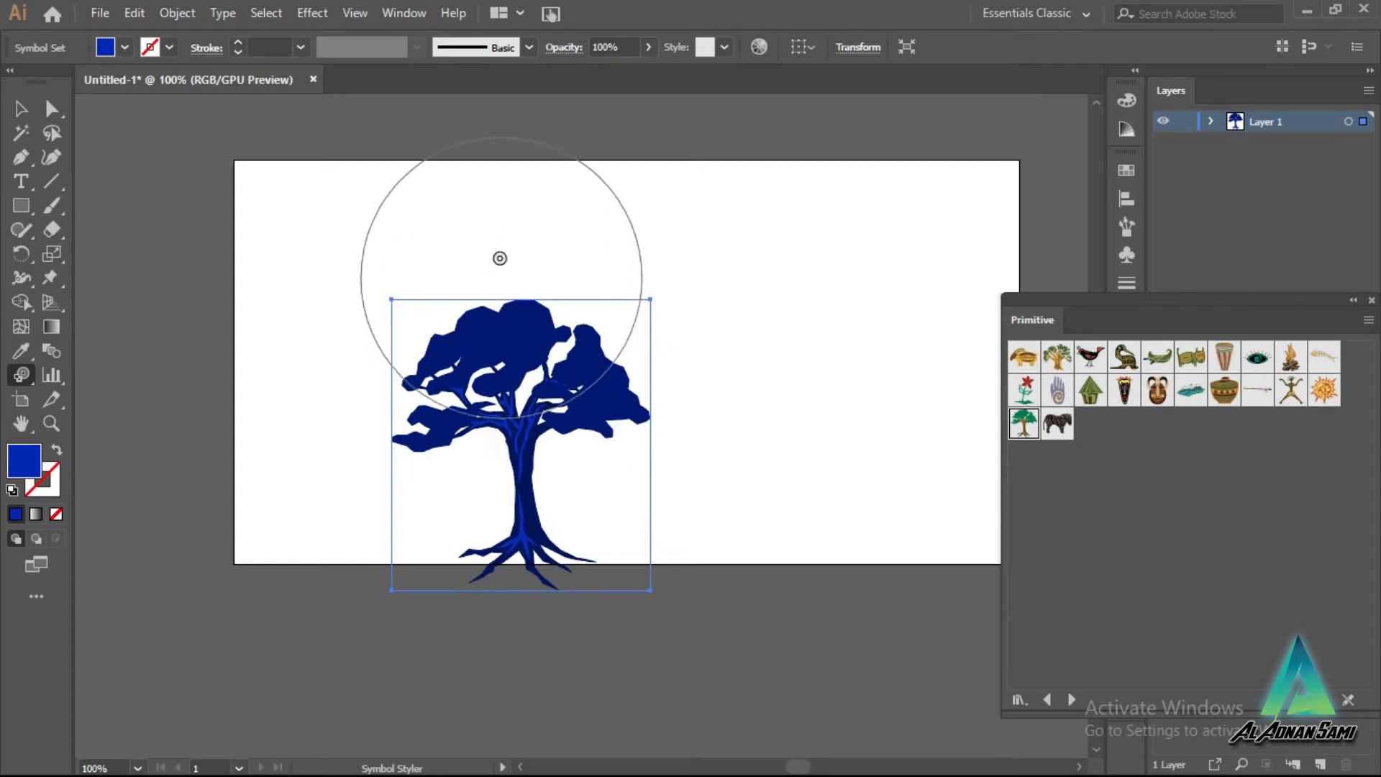
Step: Undo the dark blue stain and spray many orange-red trees across the artboard with the Symbol Sprayer
key("ctrl+z")
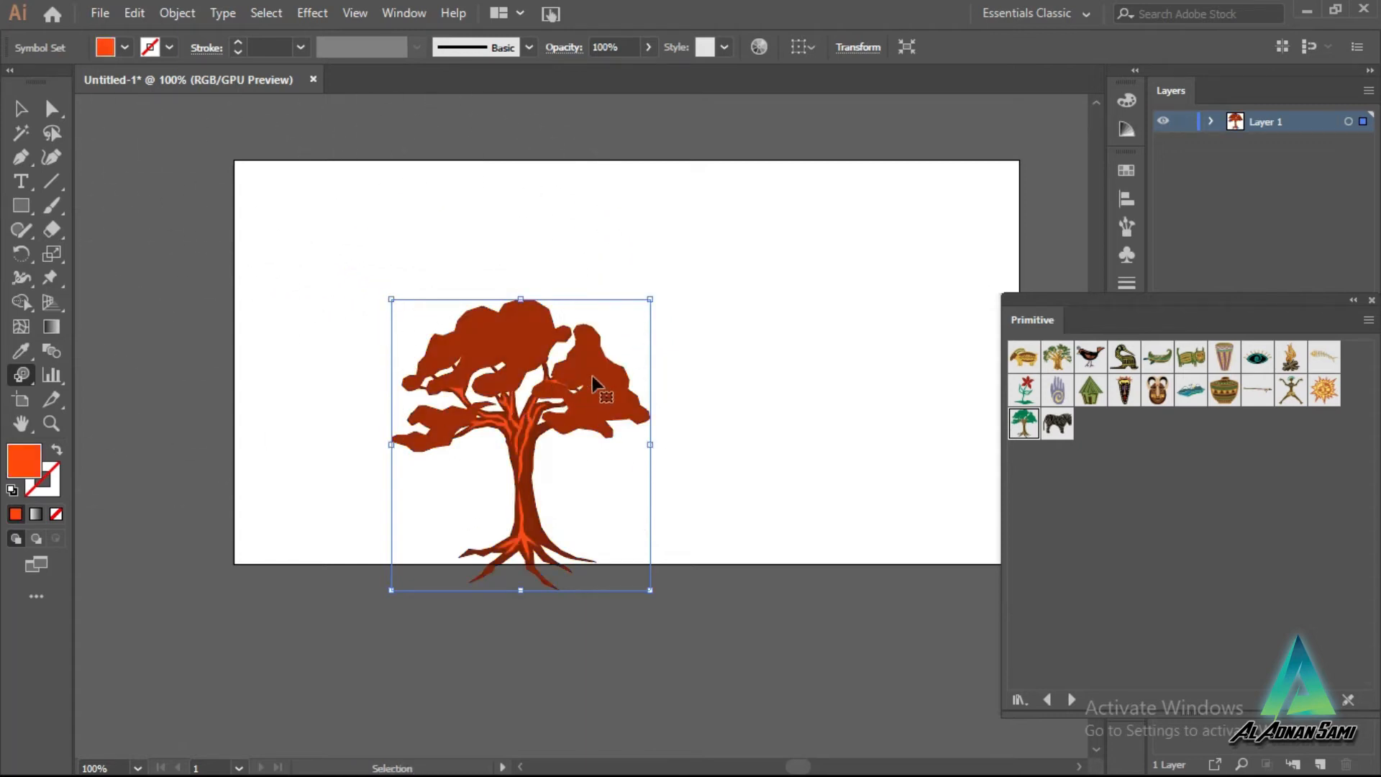
right_click(15, 370)
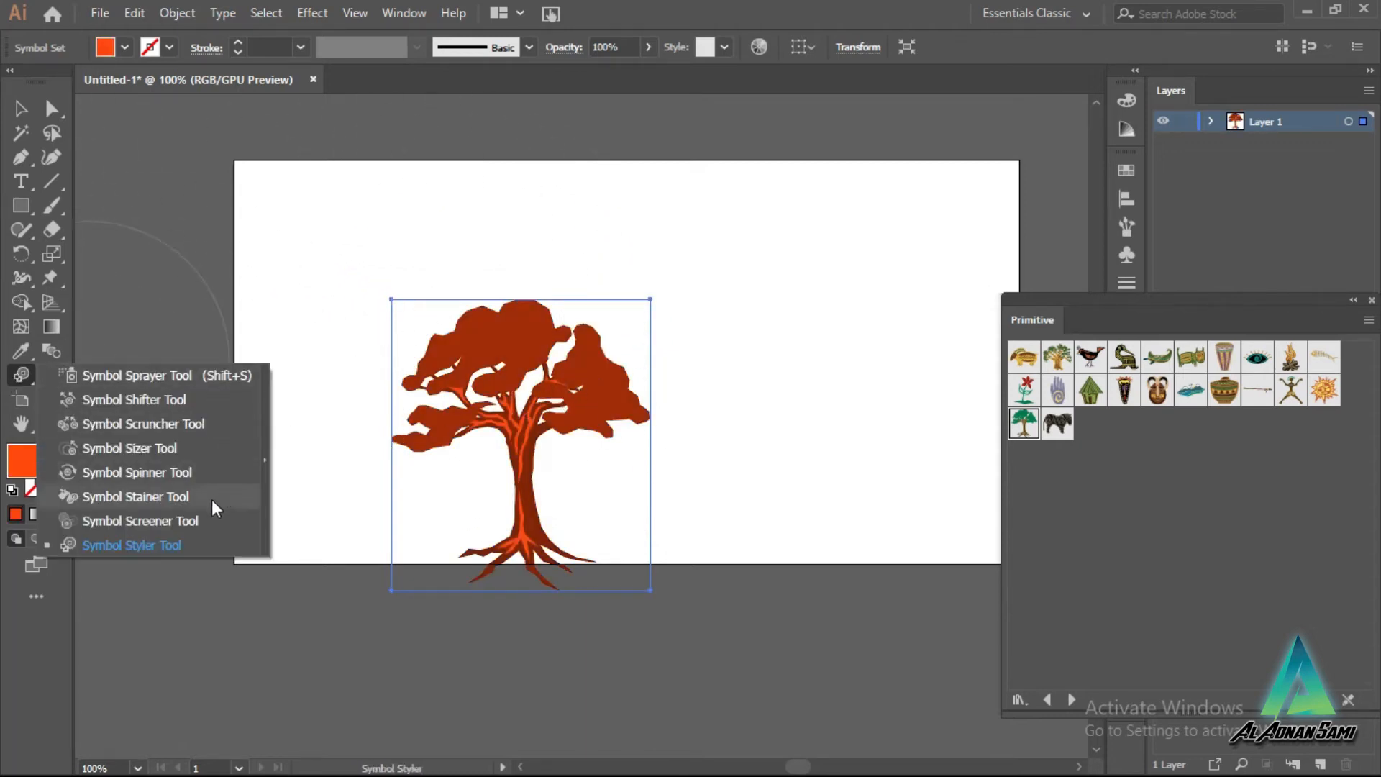
left_click(162, 374)
mouse_move(471, 418)
left_mouse_down()
mouse_move(674, 425)
mouse_move(891, 407)
mouse_move(940, 453)
left_mouse_up()
mouse_move(389, 496)
left_mouse_down()
mouse_move(401, 503)
mouse_move(313, 471)
mouse_move(309, 489)
left_mouse_up()
mouse_move(339, 276)
left_mouse_down()
mouse_move(916, 255)
mouse_move(912, 400)
mouse_move(431, 418)
left_mouse_up()
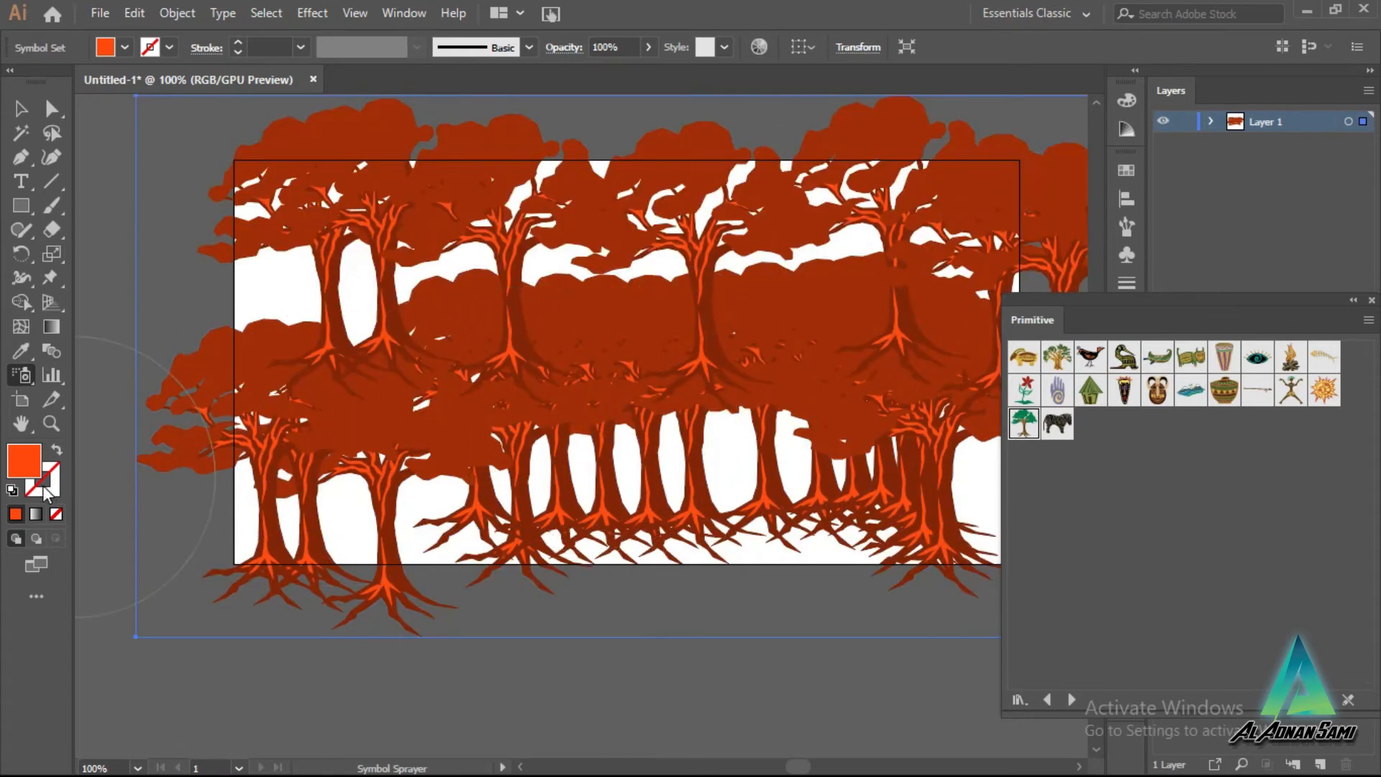
Step: Set the fill to dark green and stain all the sprayed trees with it using the Symbol Stainer
left_click_drag(21, 374, 81, 496)
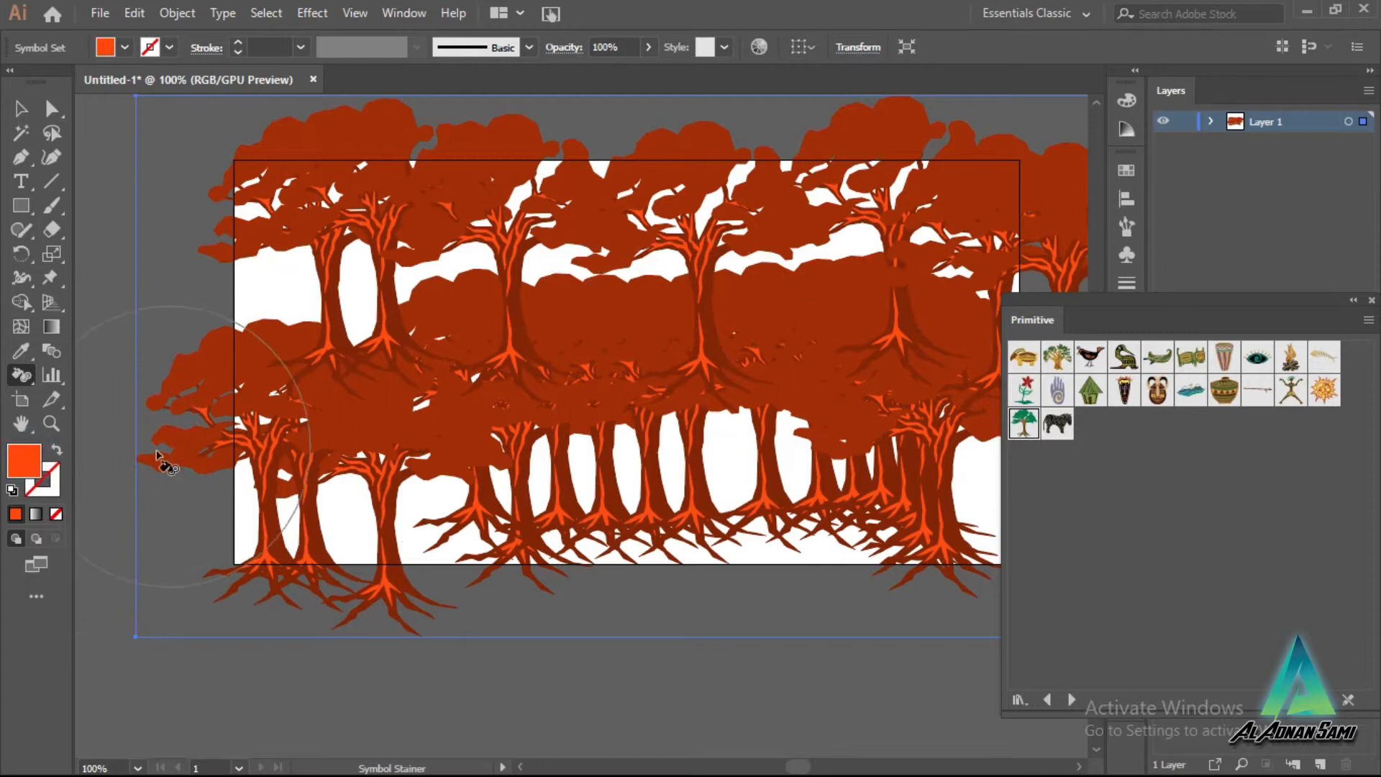
double_click(17, 457)
left_click(820, 456)
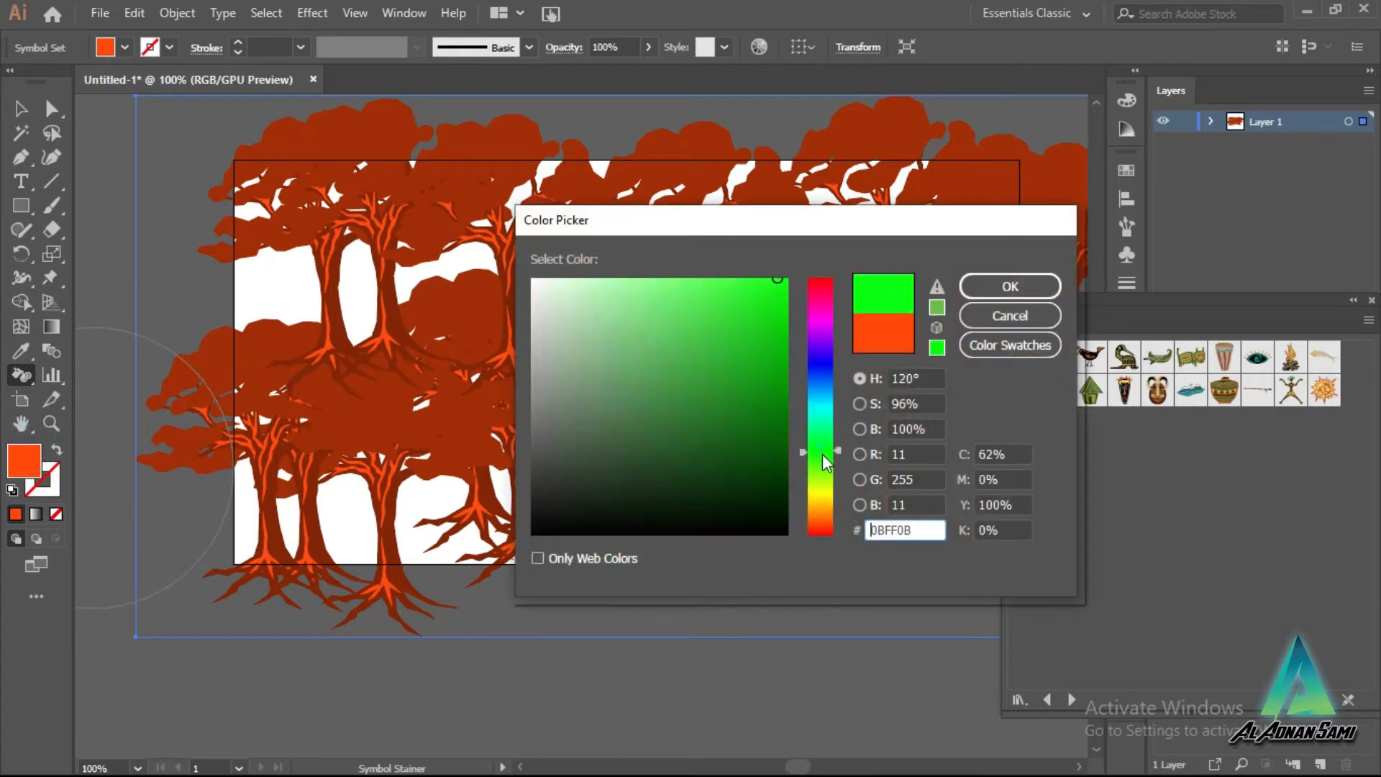
left_click(768, 466)
left_click(1010, 286)
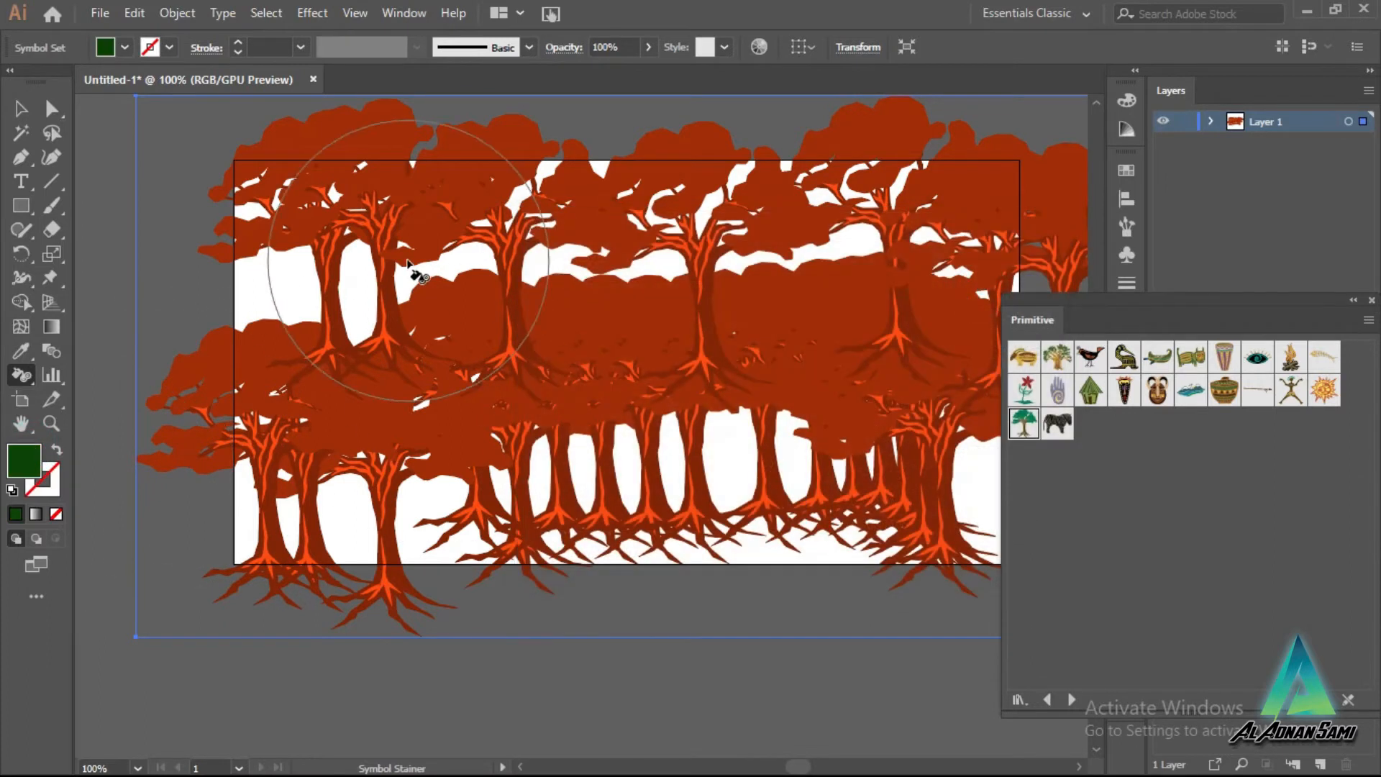
mouse_move(839, 308)
left_mouse_down()
mouse_move(772, 427)
mouse_move(360, 432)
mouse_move(283, 449)
mouse_move(582, 463)
mouse_move(785, 396)
mouse_move(972, 281)
mouse_move(1033, 296)
mouse_move(325, 456)
mouse_move(793, 374)
left_mouse_up()
key("ctrl+minus")
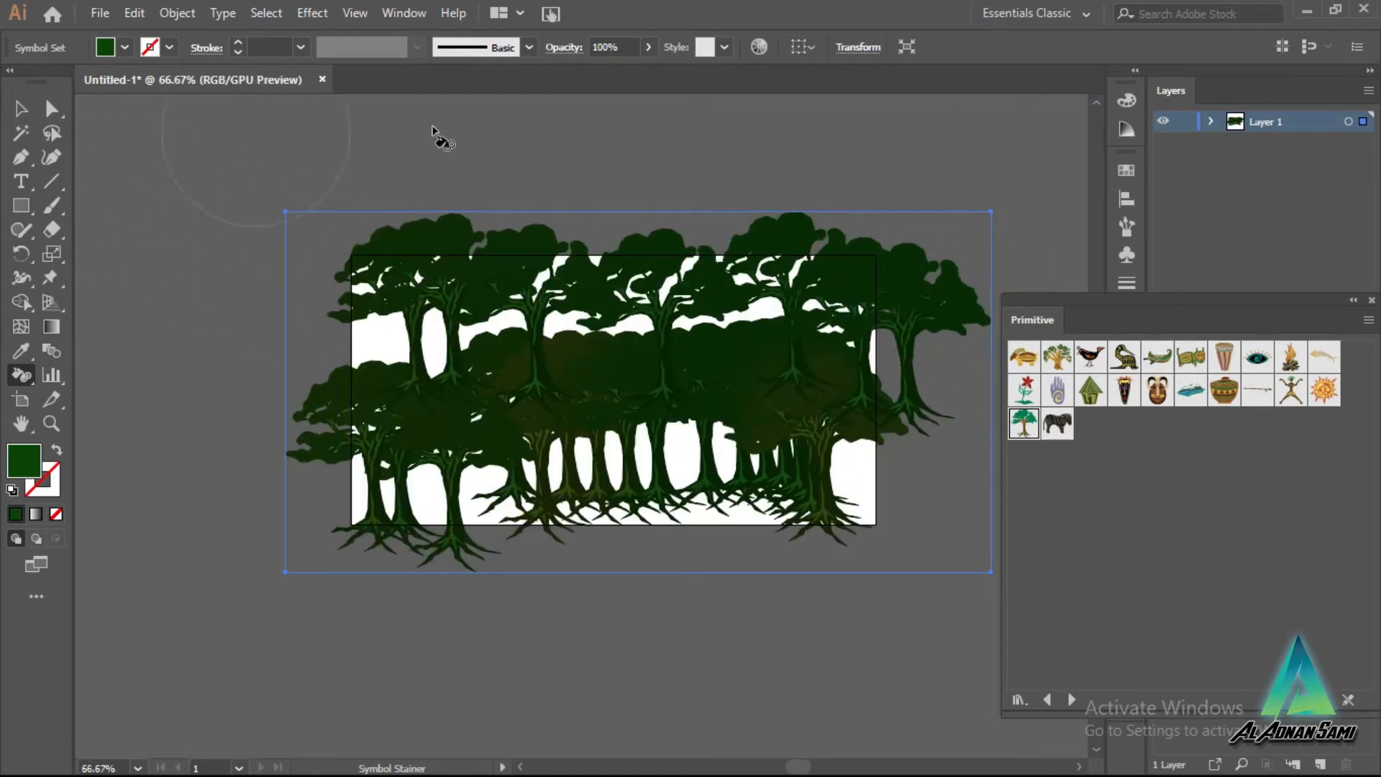
Step: Delete the dark green tree symbol set from the artboard
key("Delete")
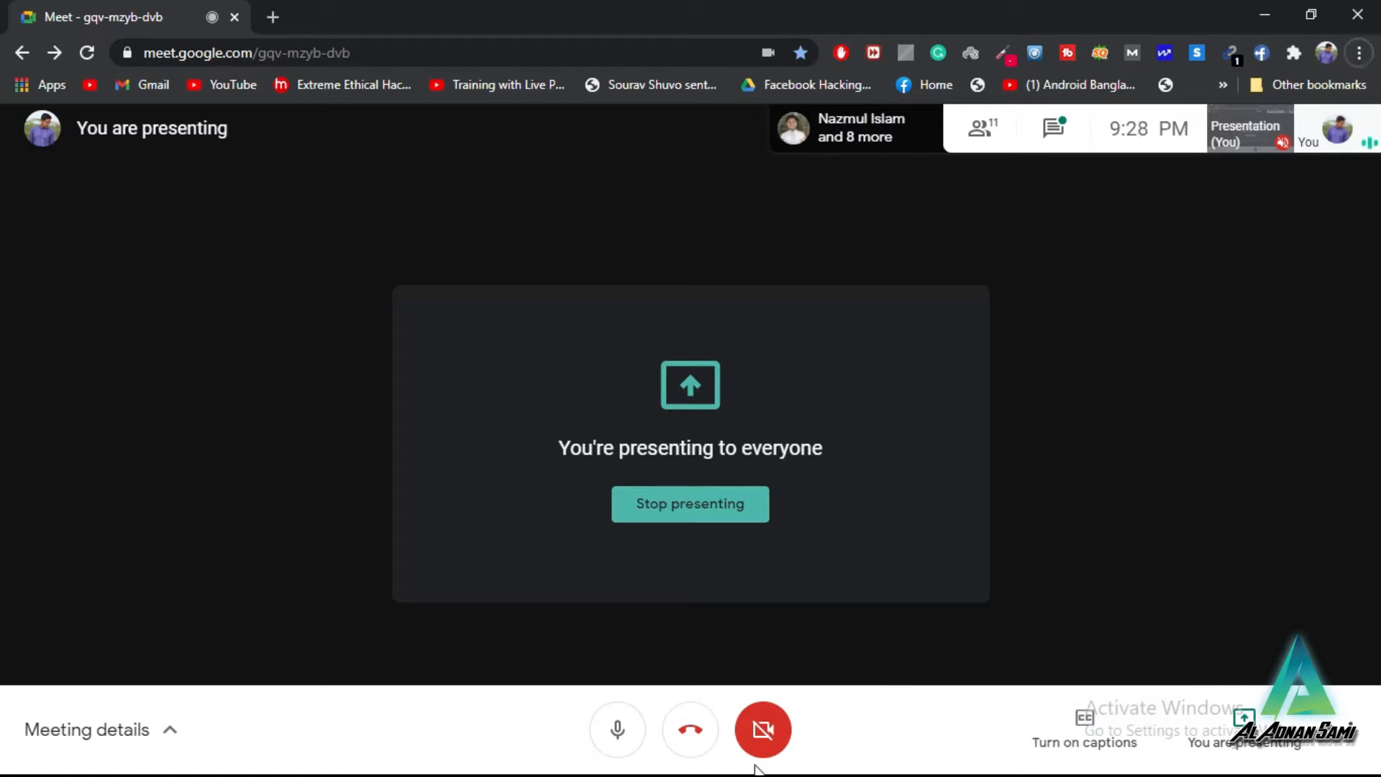
Step: Check the Google Meet window in Chrome and switch back to Illustrator
key("super")
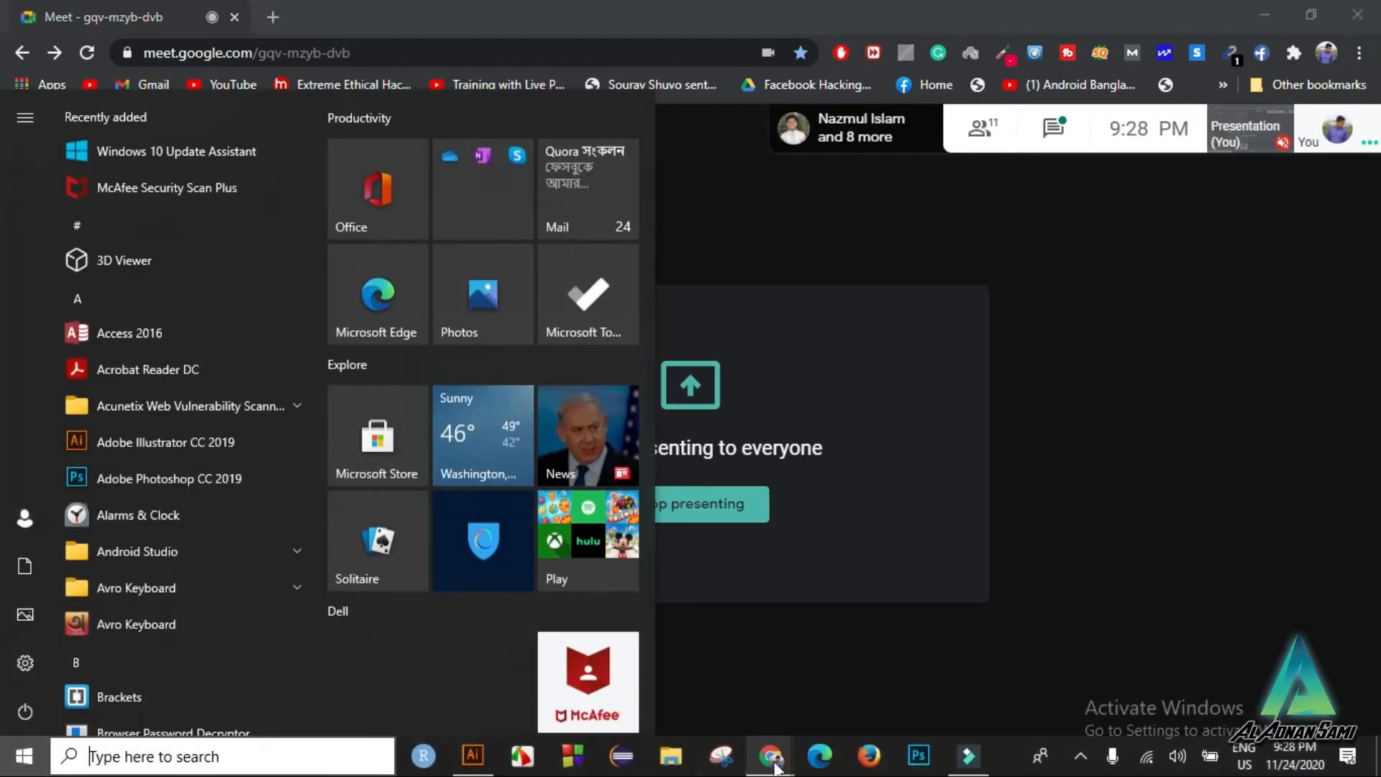
mouse_move(770, 754)
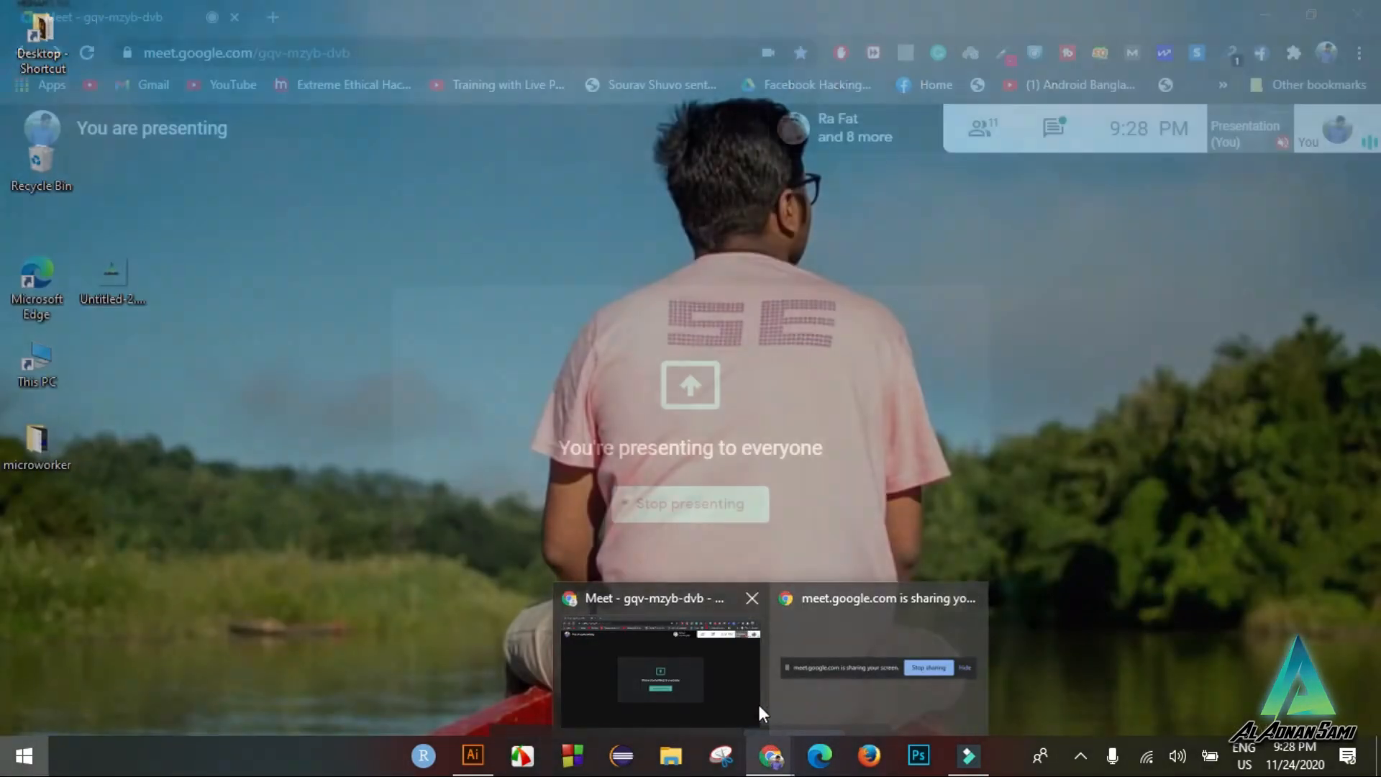
left_click(744, 698)
key("super")
left_click(472, 755)
key("super")
key("super")
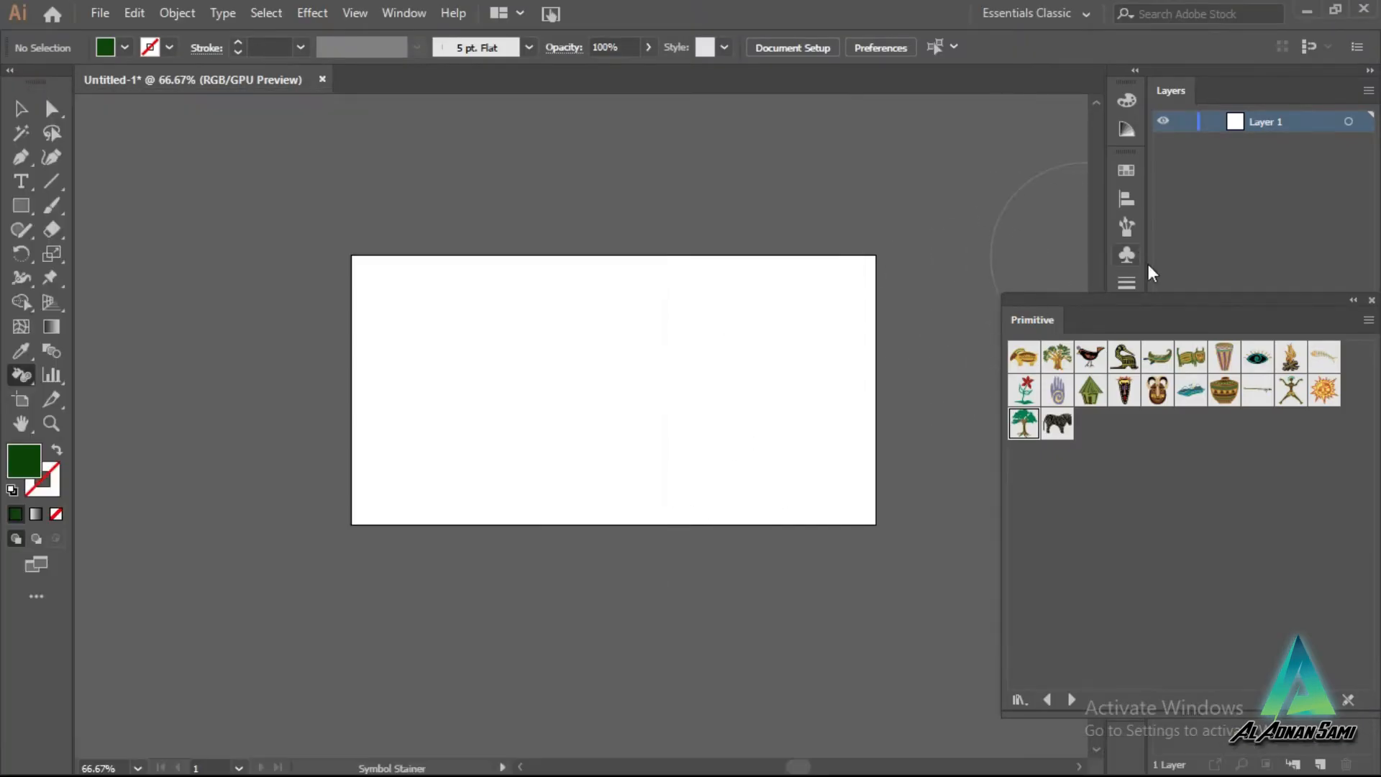
Step: Move the Primitive symbol library over the artboard's edge and add its selected tree symbol to the document's symbols
left_click(1352, 301)
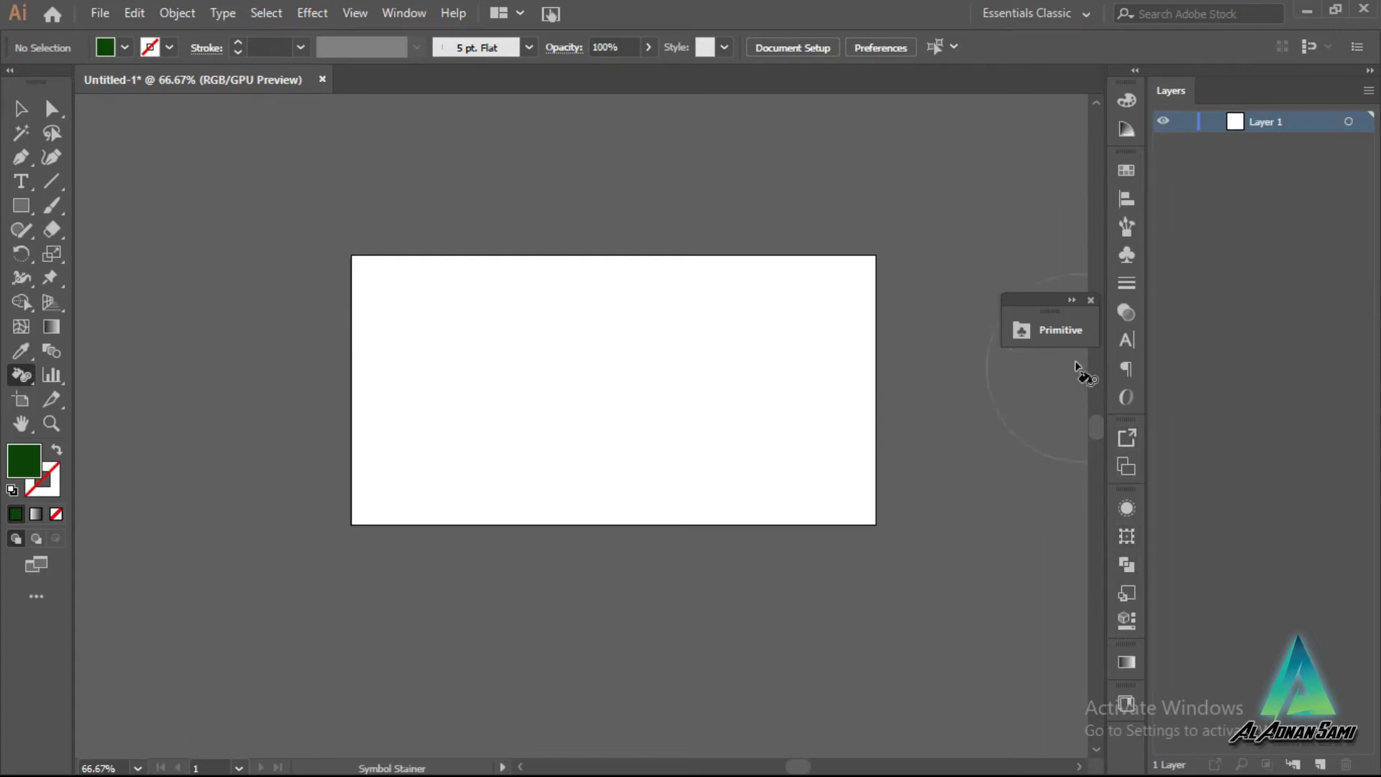
left_click(1070, 299)
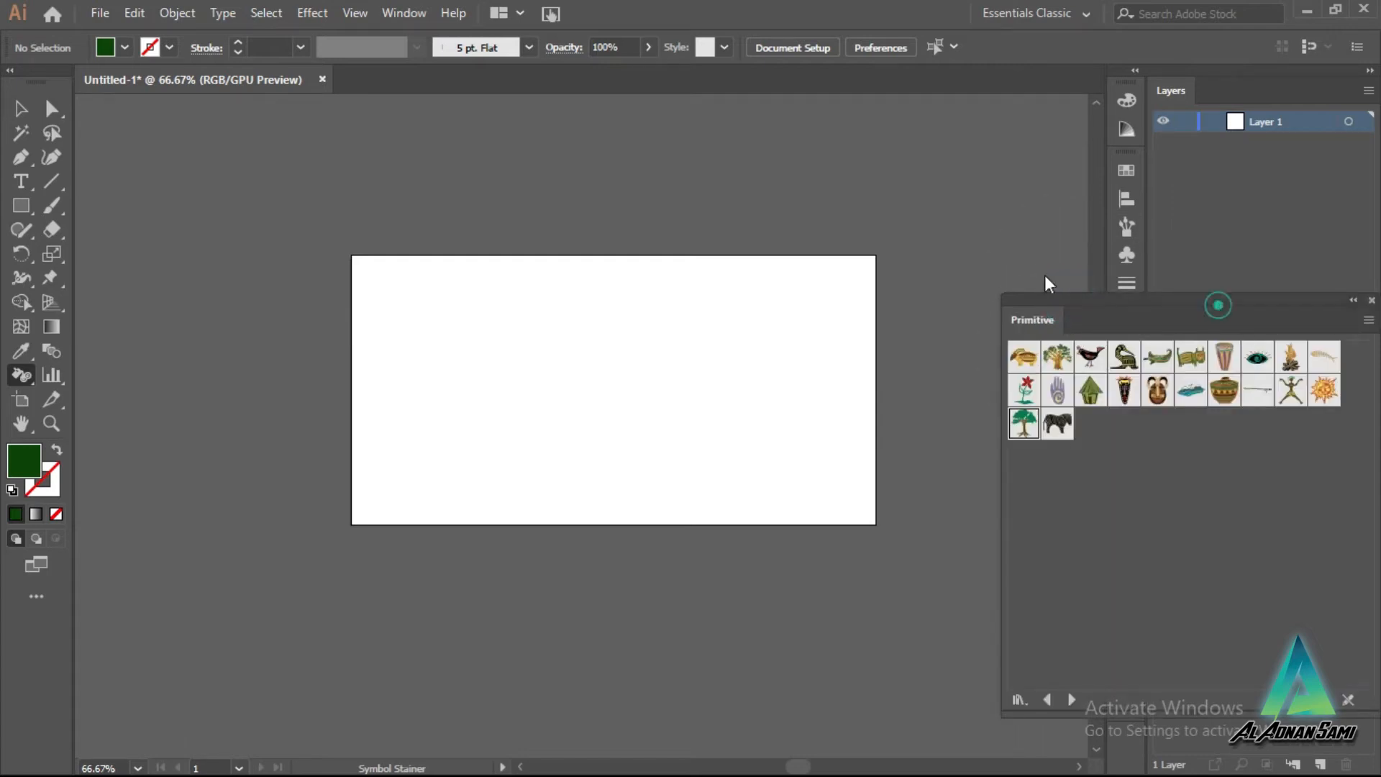
left_click_drag(1137, 302, 967, 243)
left_click(1200, 264)
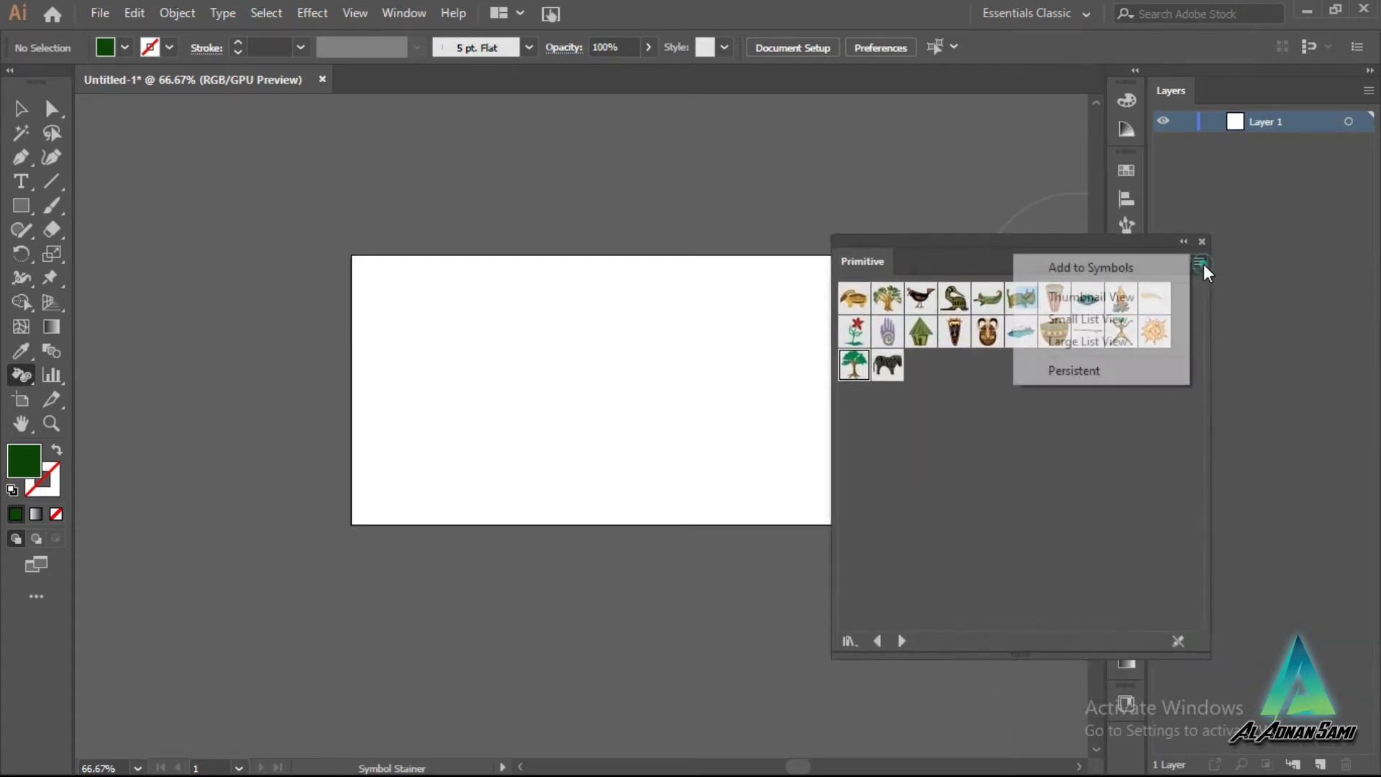
left_click(1136, 268)
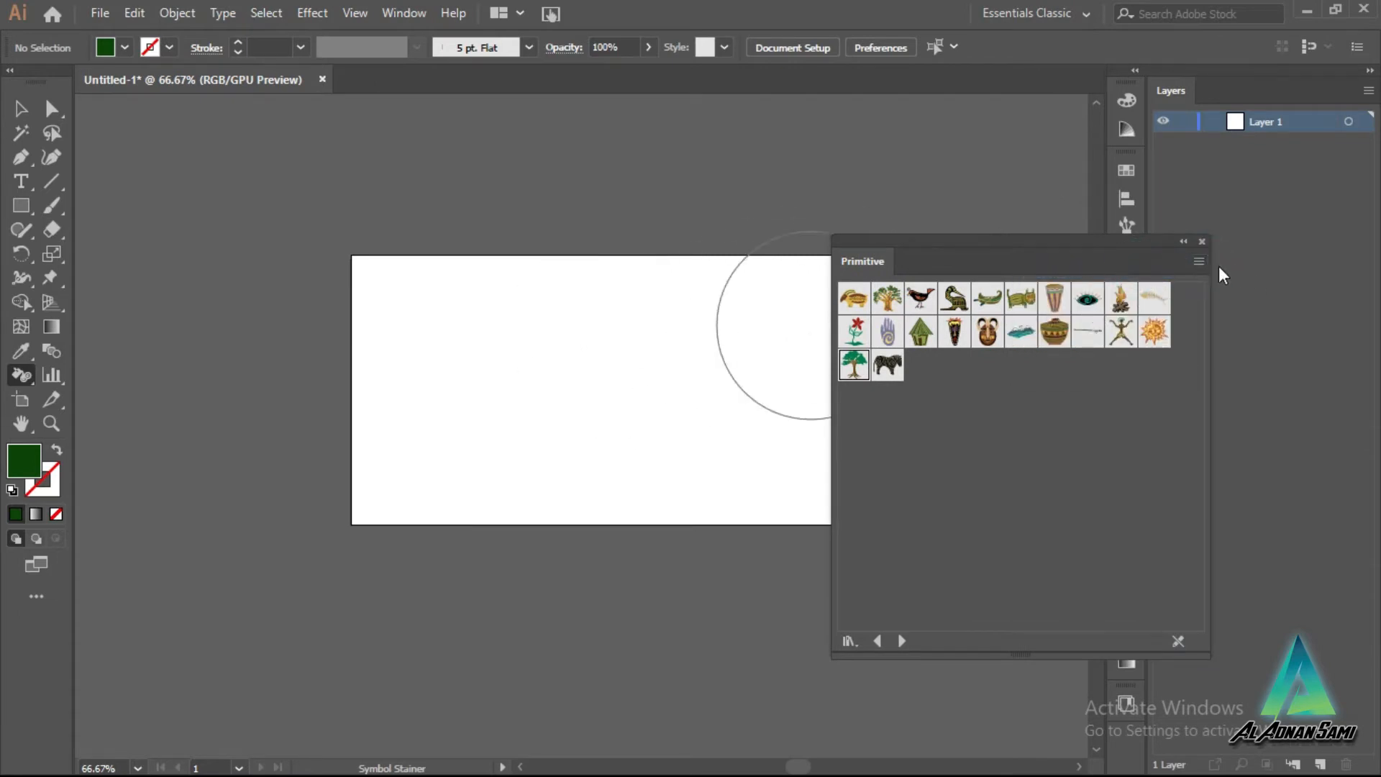
left_click(1198, 262)
left_click(1115, 267)
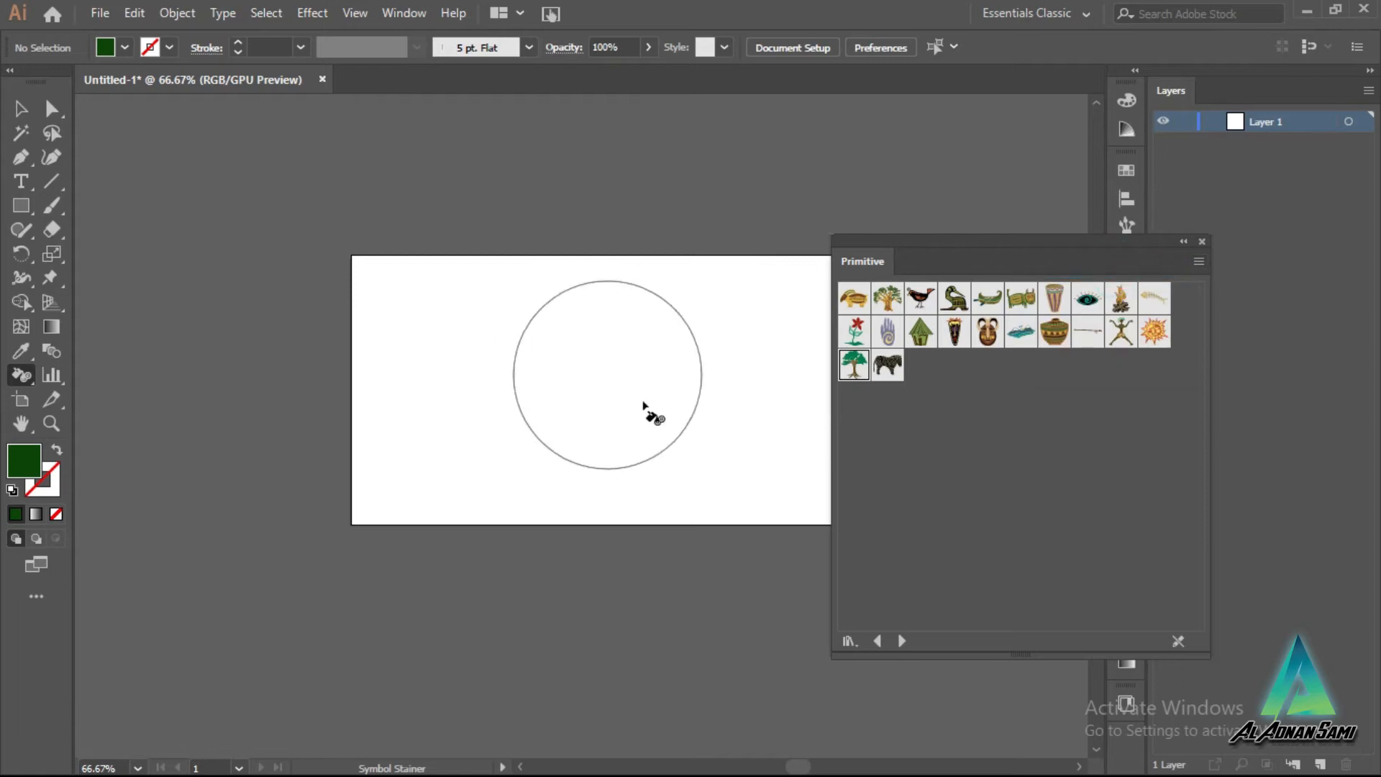
left_click(1200, 262)
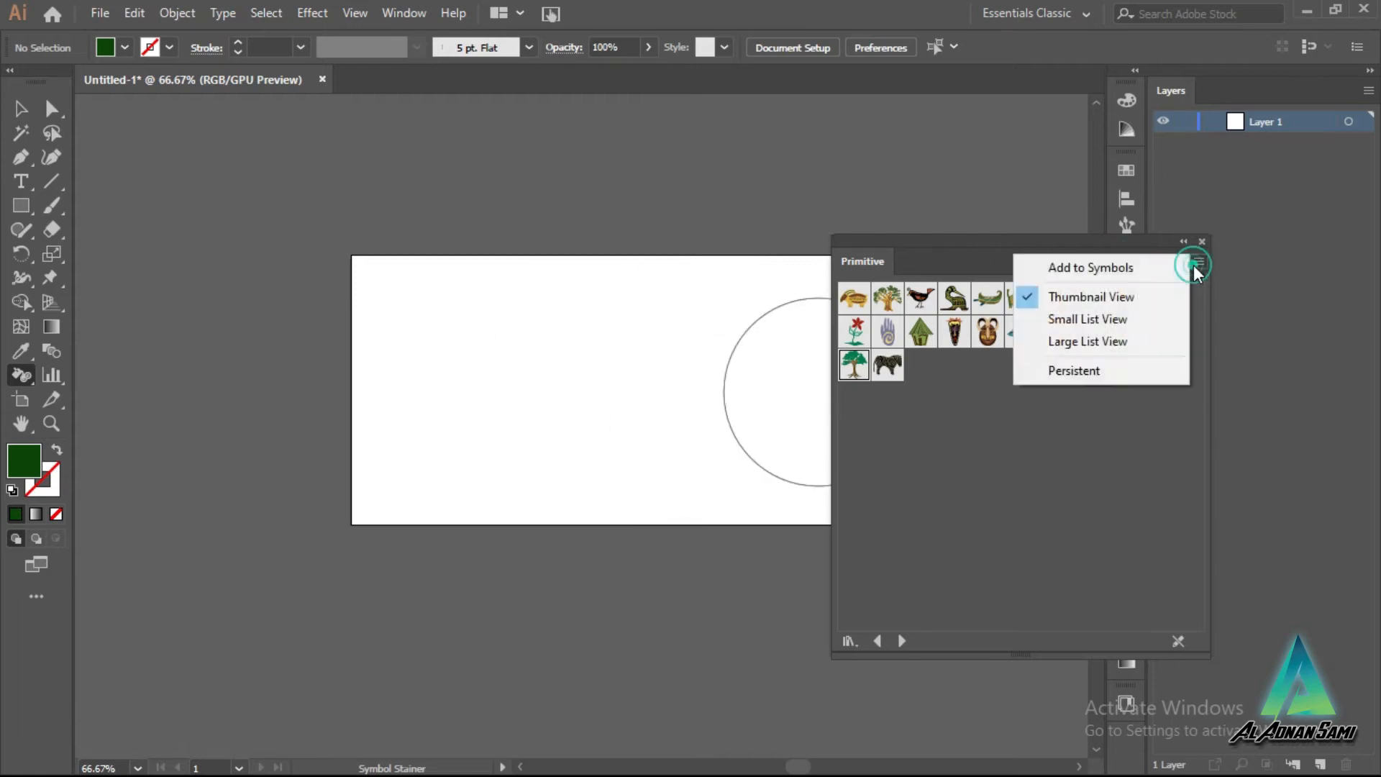
left_click(1128, 272)
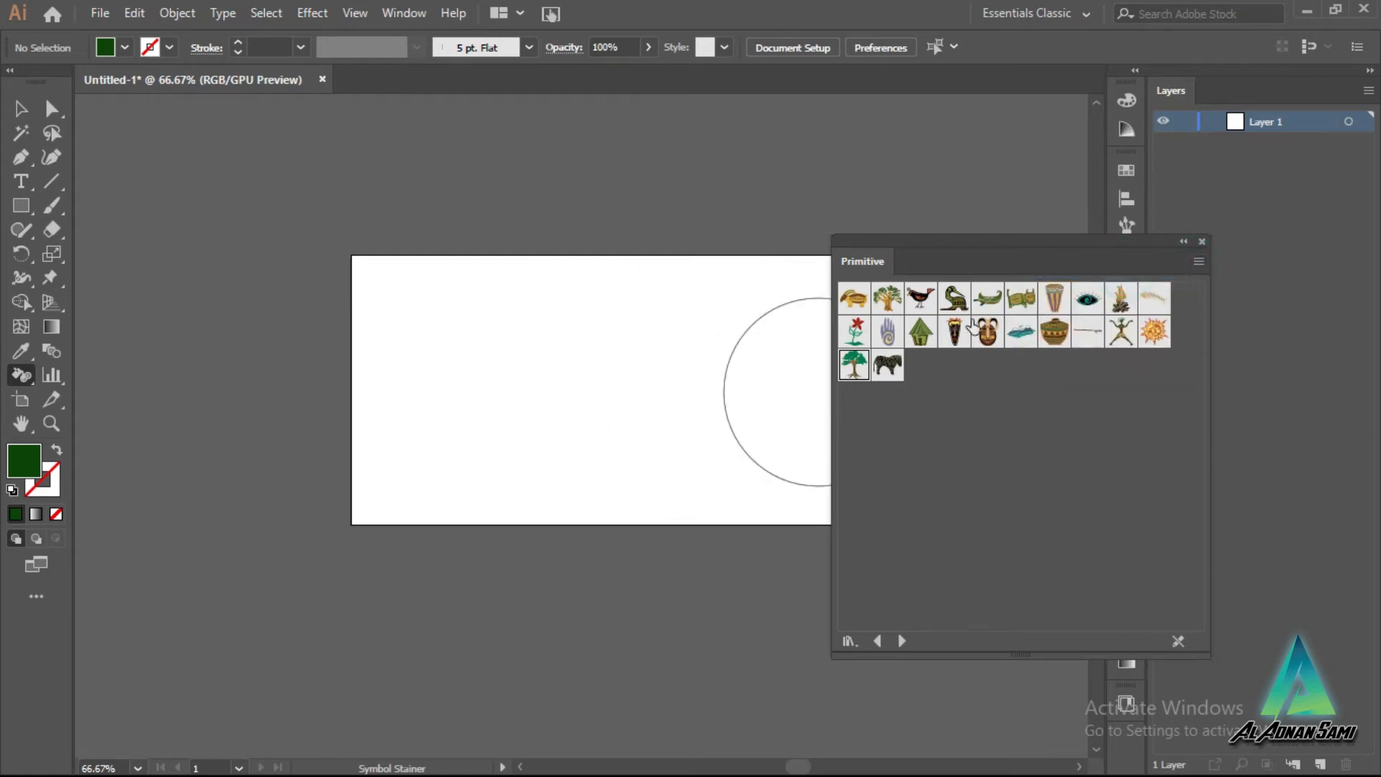
Step: Place one Zebra symbol from the Primitive library on the upper middle of the artboard
left_click(899, 365)
left_click(595, 338)
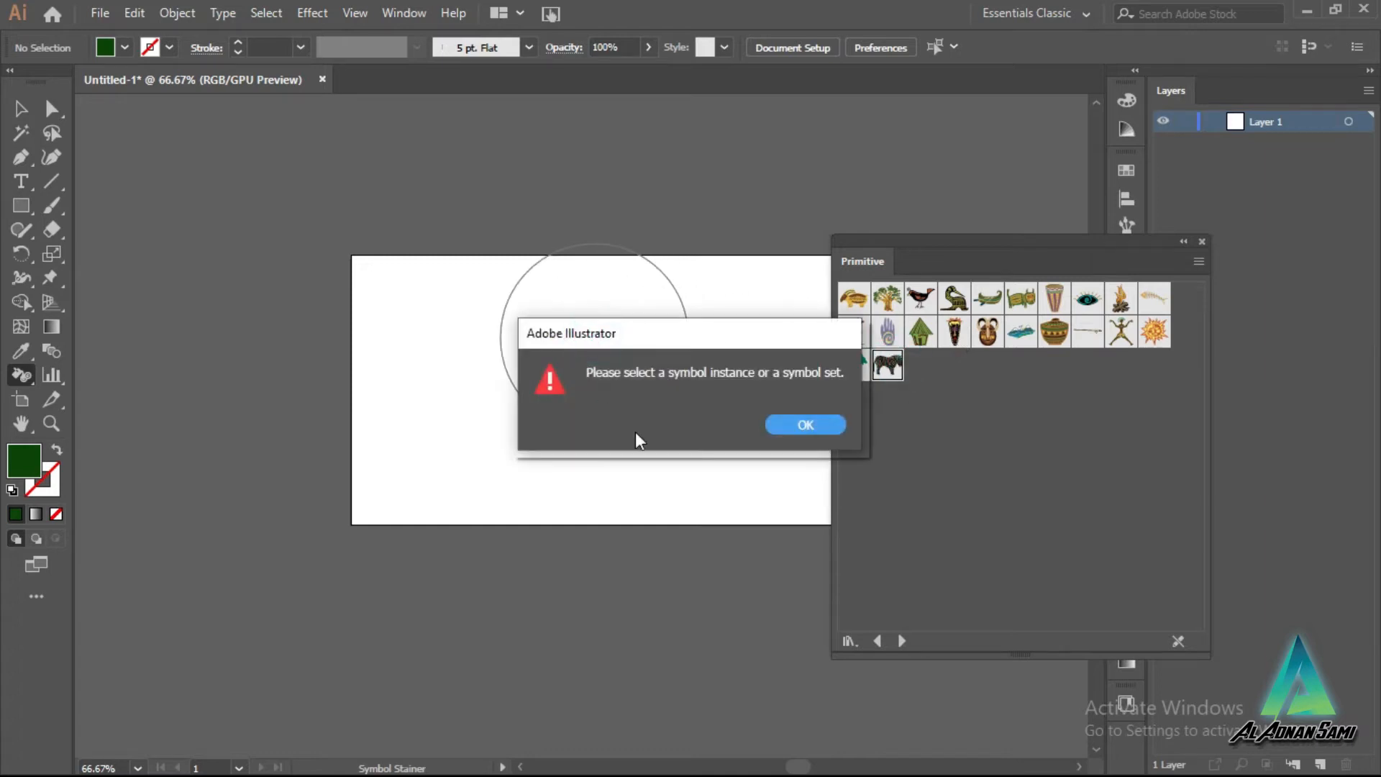
left_click(806, 425)
left_click_drag(887, 365, 596, 343)
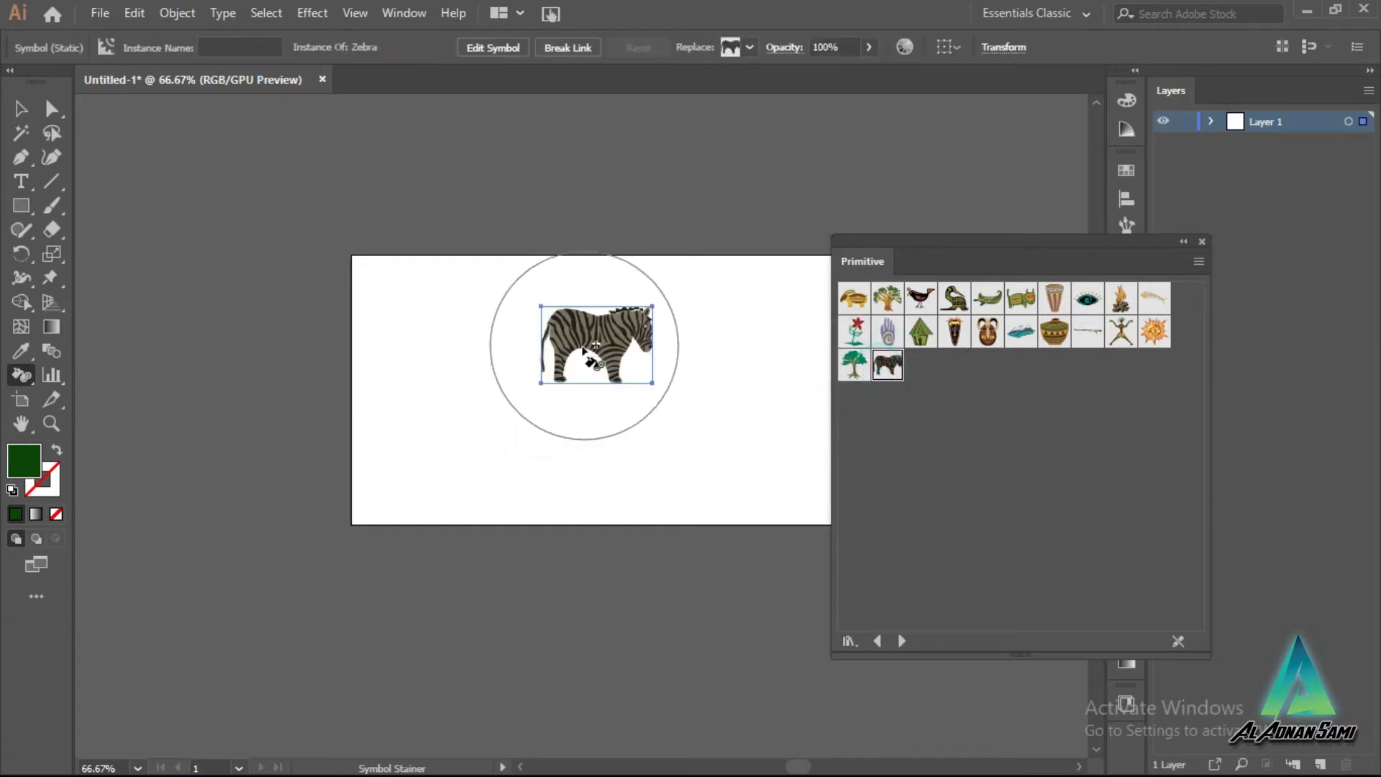
Step: Spray a herd of zebras over the whole artboard and beyond its lower edge with the Symbol Sprayer
left_click(21, 375)
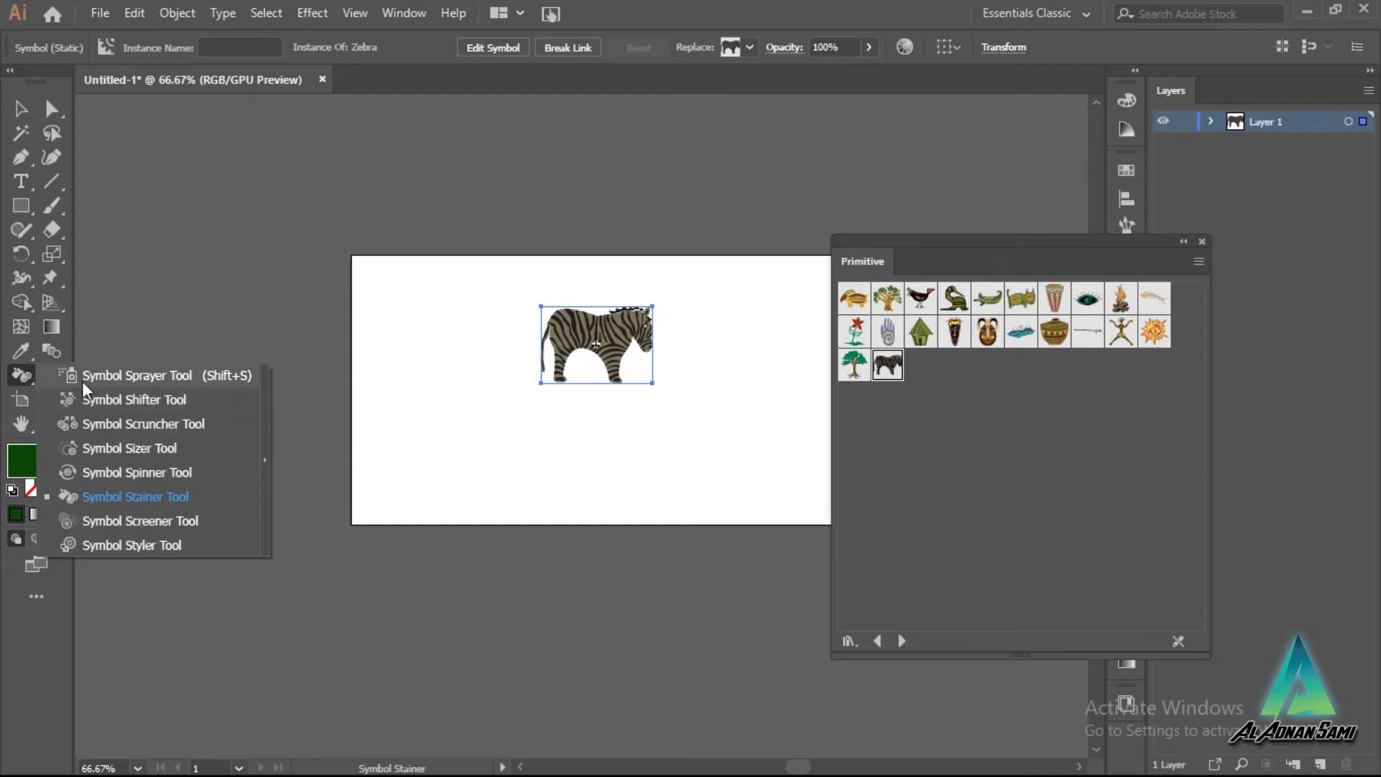
left_click(108, 395)
mouse_move(636, 341)
left_mouse_down()
mouse_move(624, 384)
mouse_move(487, 419)
mouse_move(515, 449)
mouse_move(768, 449)
mouse_move(774, 382)
mouse_move(469, 321)
mouse_move(511, 424)
left_mouse_up()
mouse_move(715, 538)
left_mouse_down()
mouse_move(325, 519)
mouse_move(355, 463)
mouse_move(338, 468)
left_mouse_up()
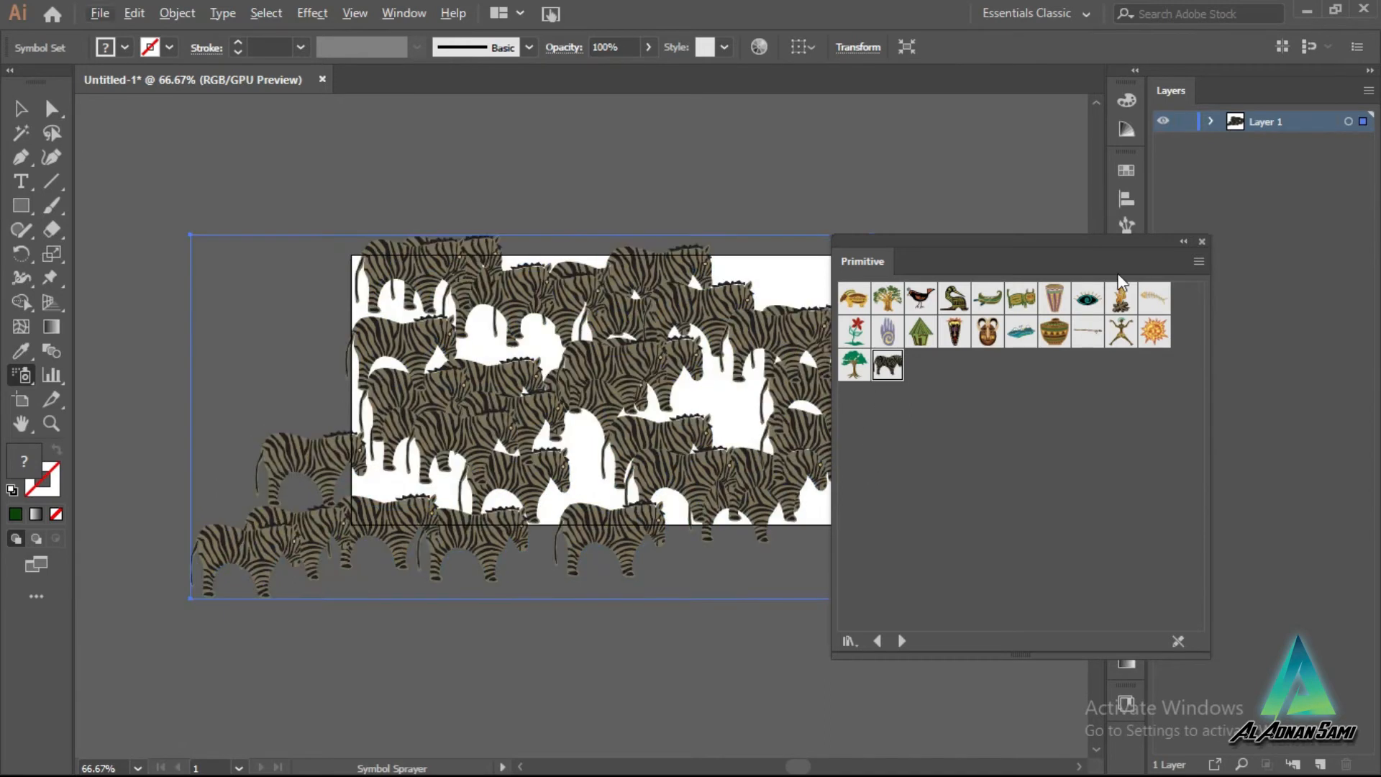
Step: Delete the sprayed zebra symbol set and move the collapsed Primitive library clear of the artboard
left_click(1186, 242)
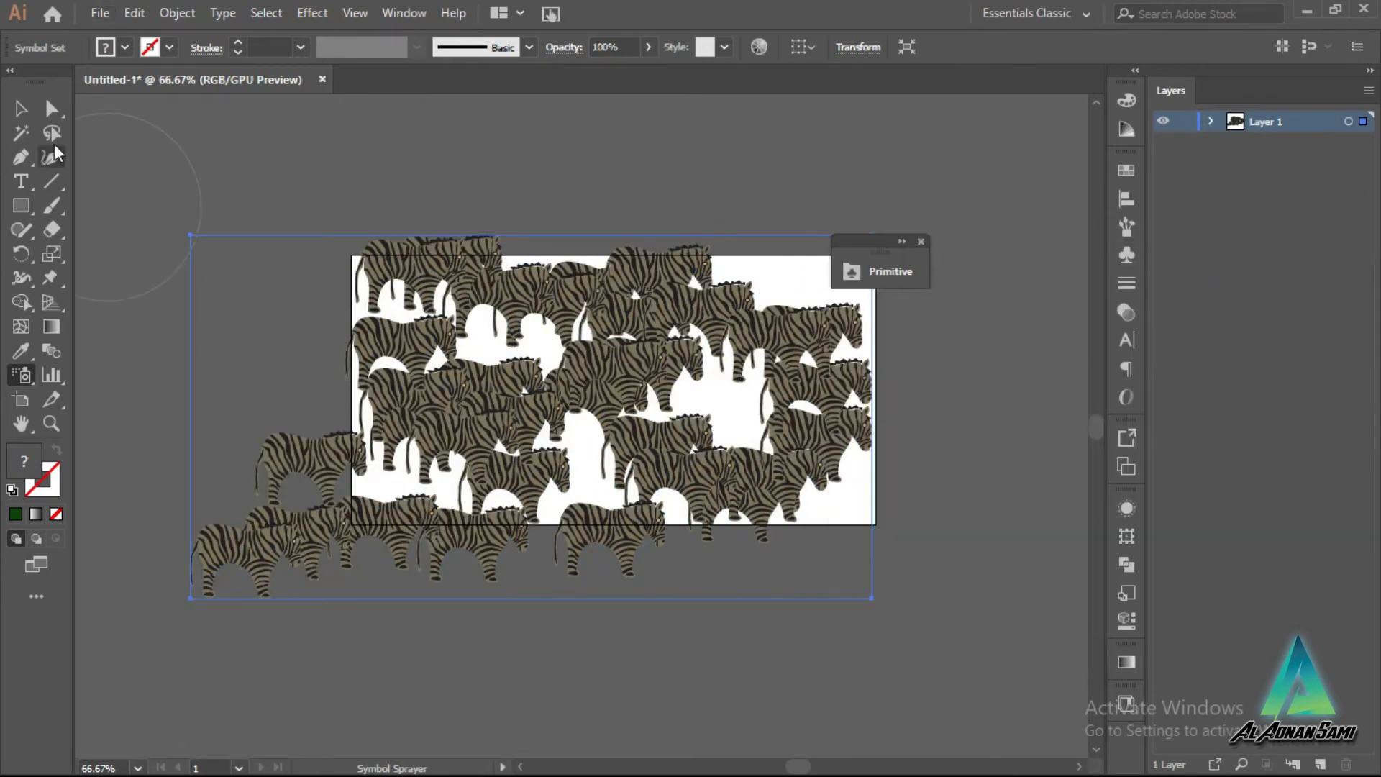
left_click(26, 112)
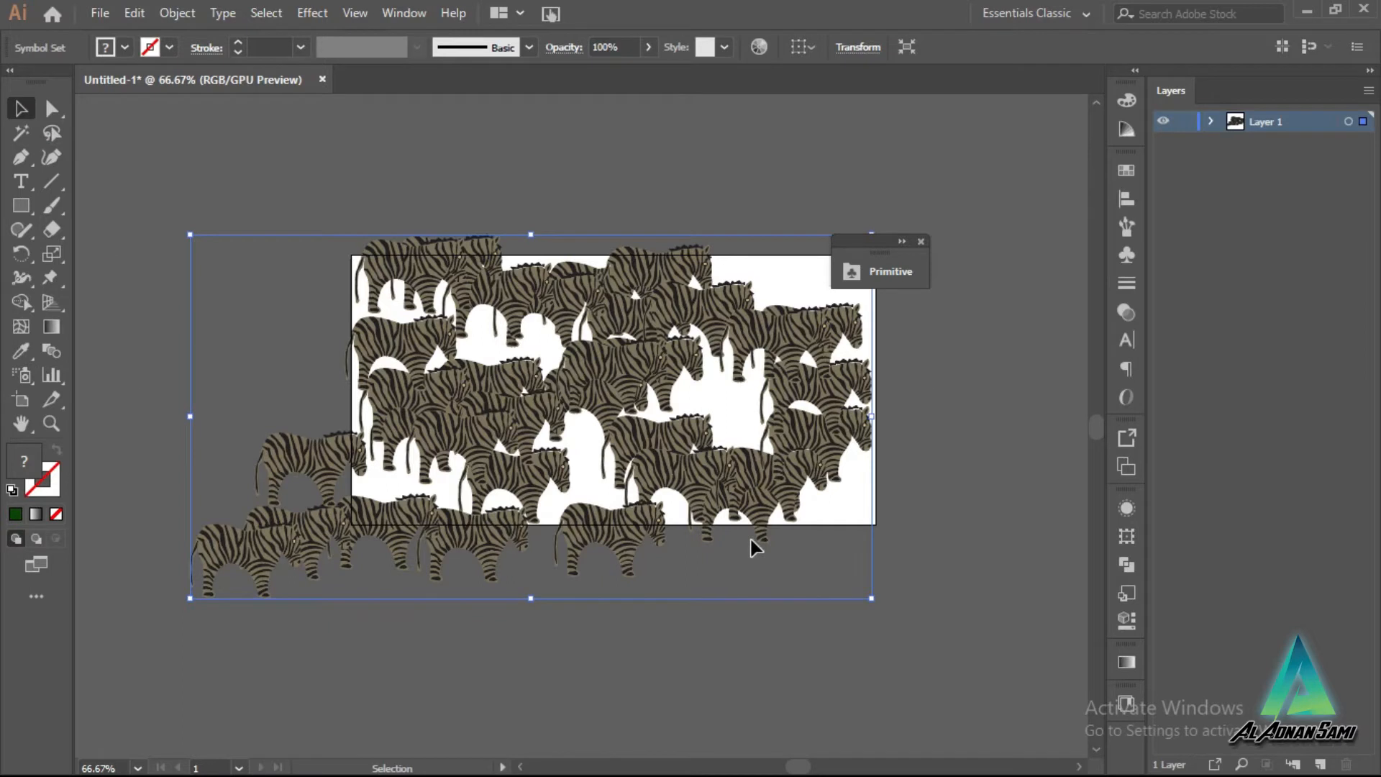
key("Delete")
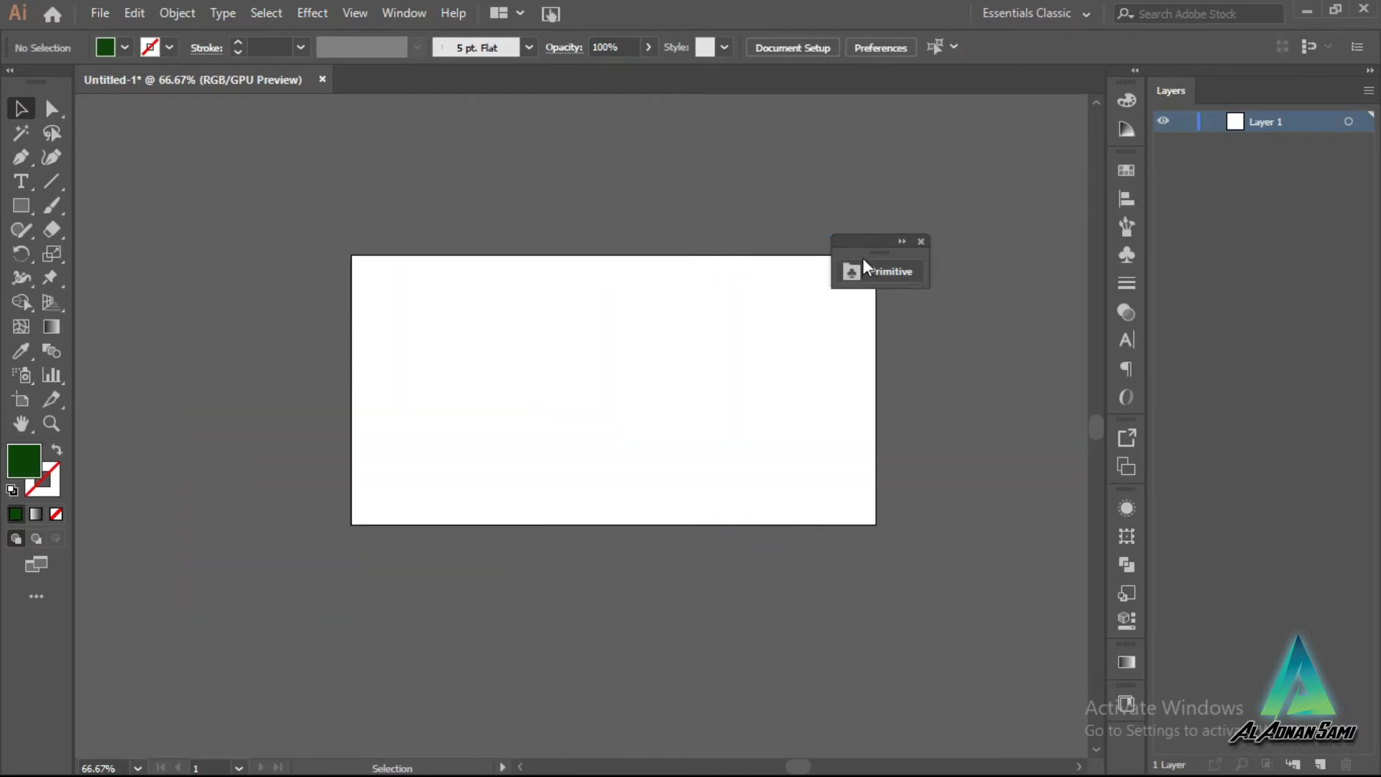
left_click_drag(869, 236, 1270, 244)
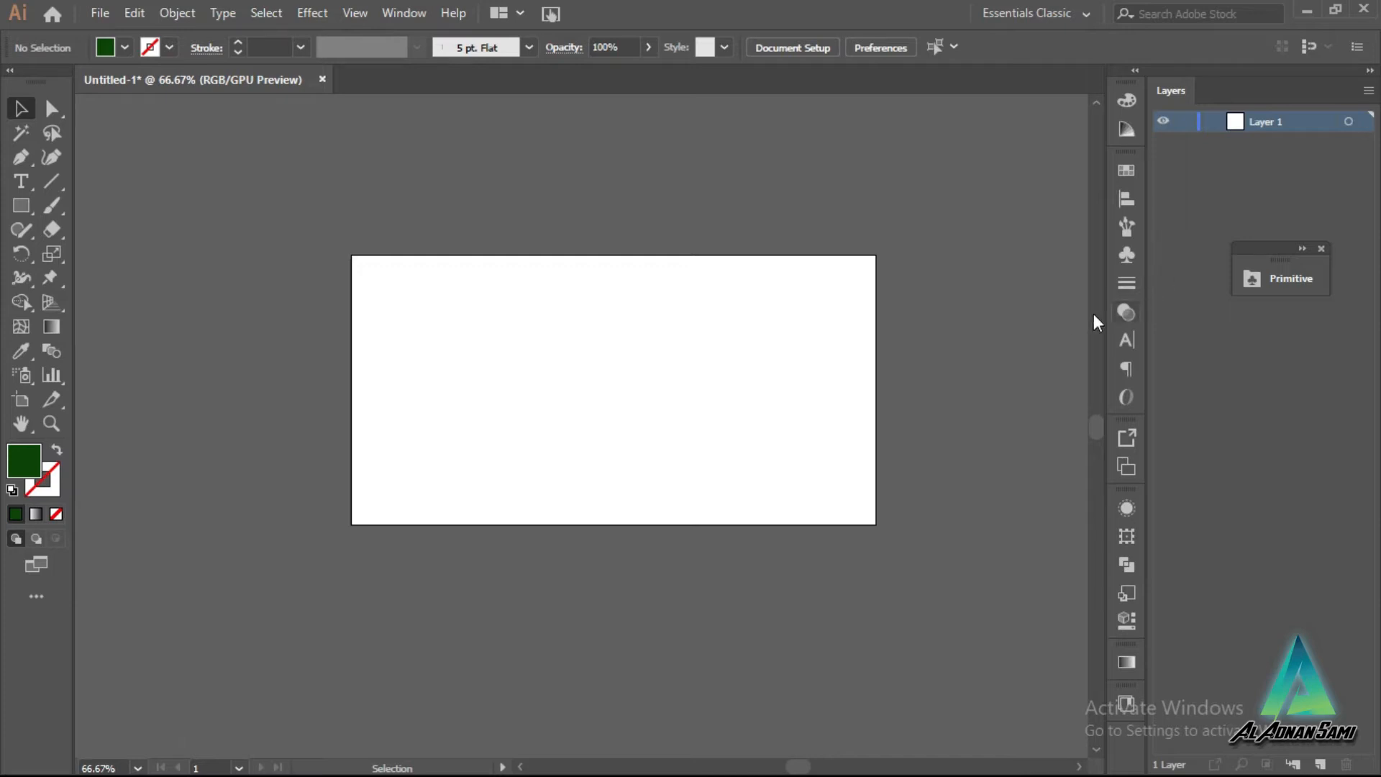
Step: Draw a column graph on the middle of the artboard with the Column Graph tool and move its data window aside
left_click(41, 375)
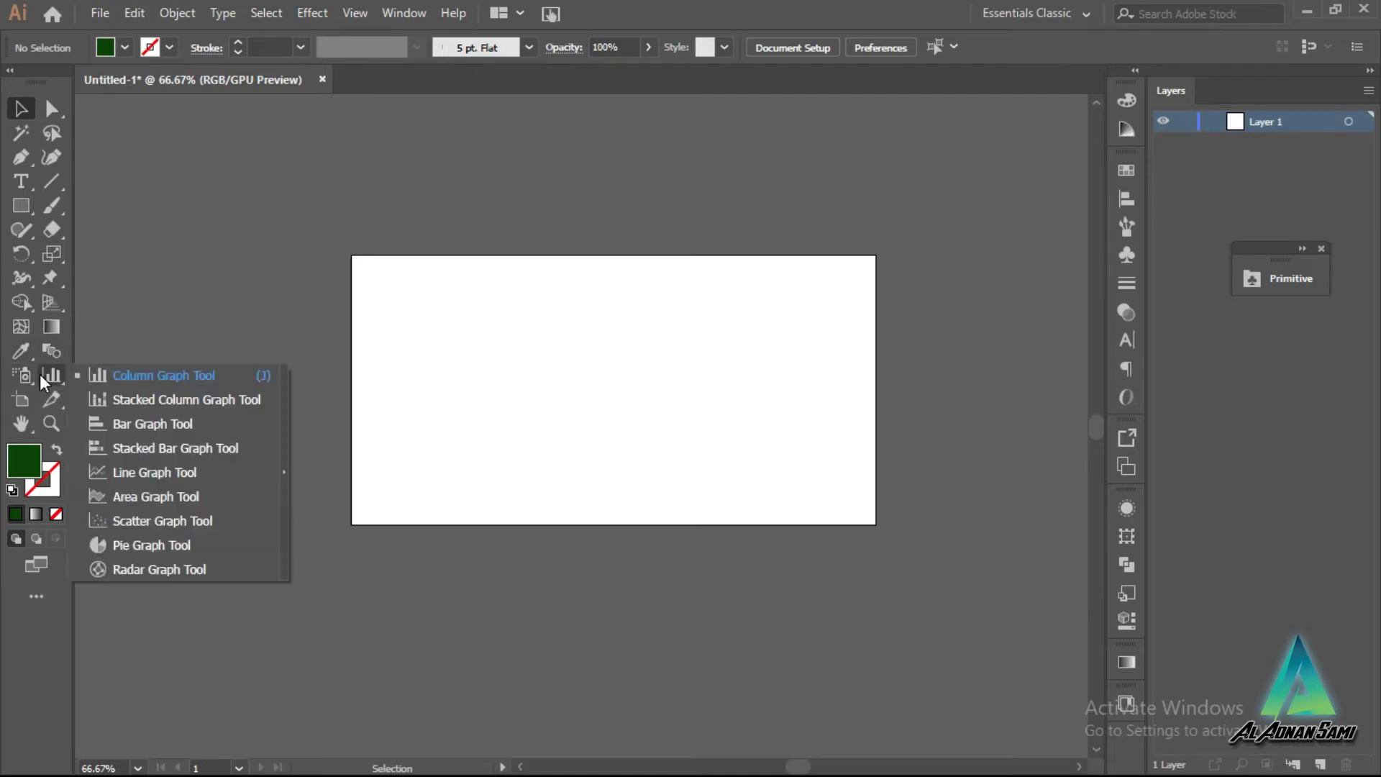
left_click(117, 377)
left_click_drag(447, 333, 682, 493)
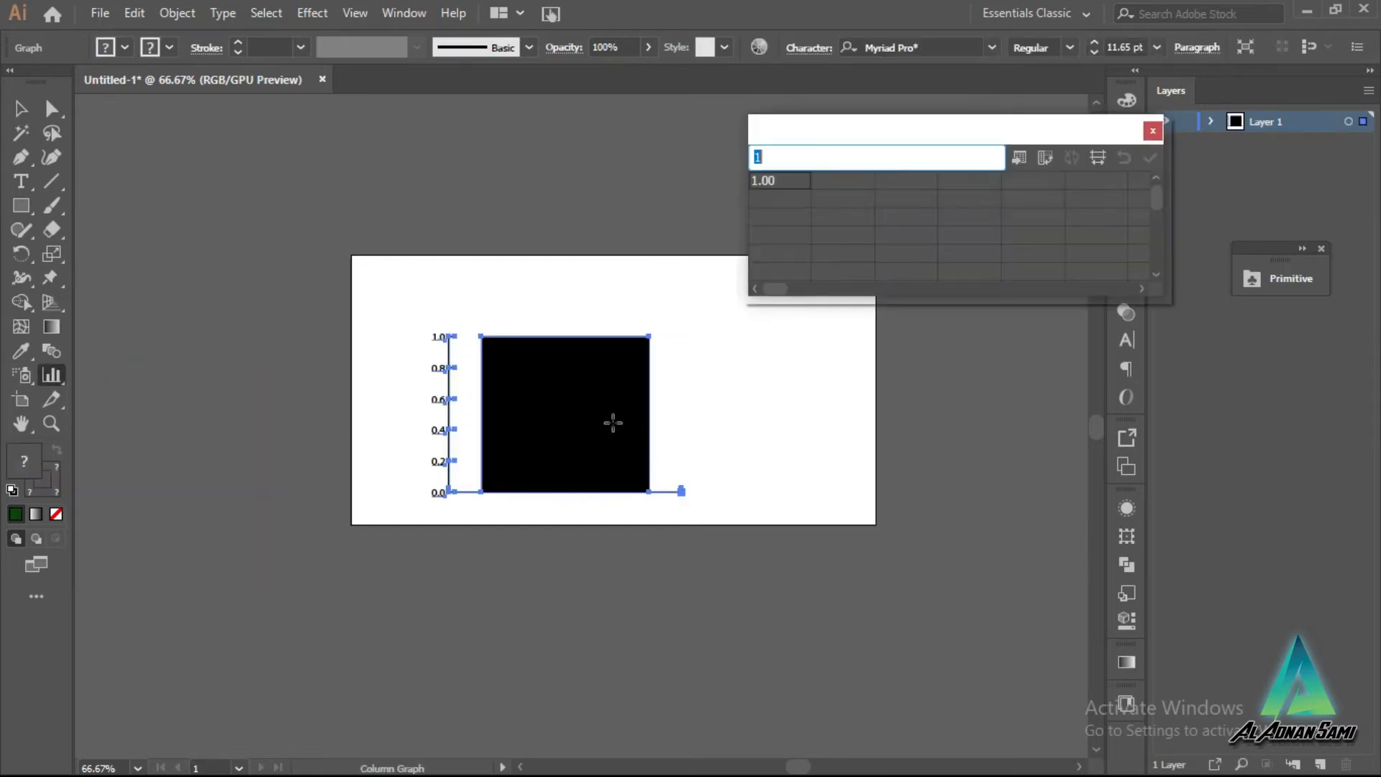
left_click_drag(1020, 132, 1070, 181)
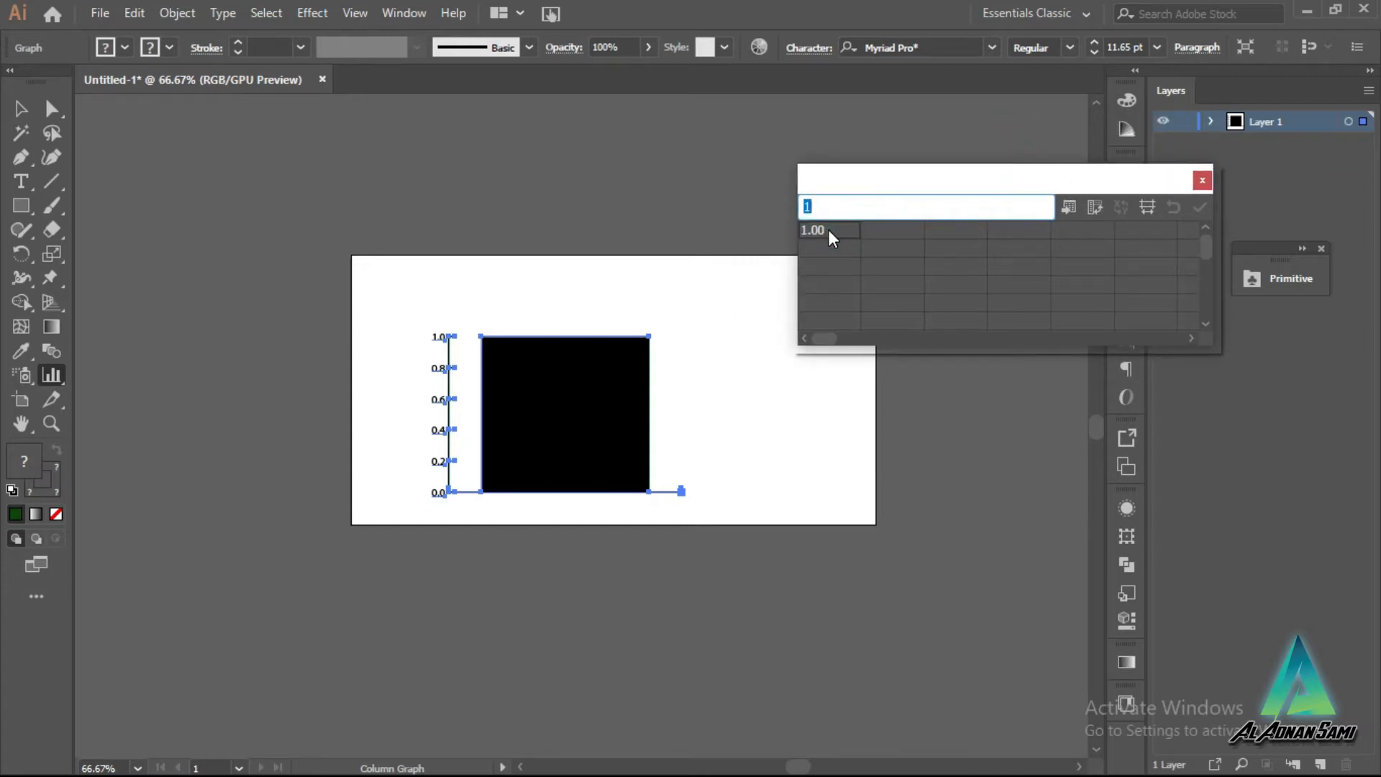
Step: Fill the column graph's first data row with 12 in the second column and 232 in the third
left_click(870, 225)
type("12")
left_click(892, 252)
left_click(942, 230)
type("232")
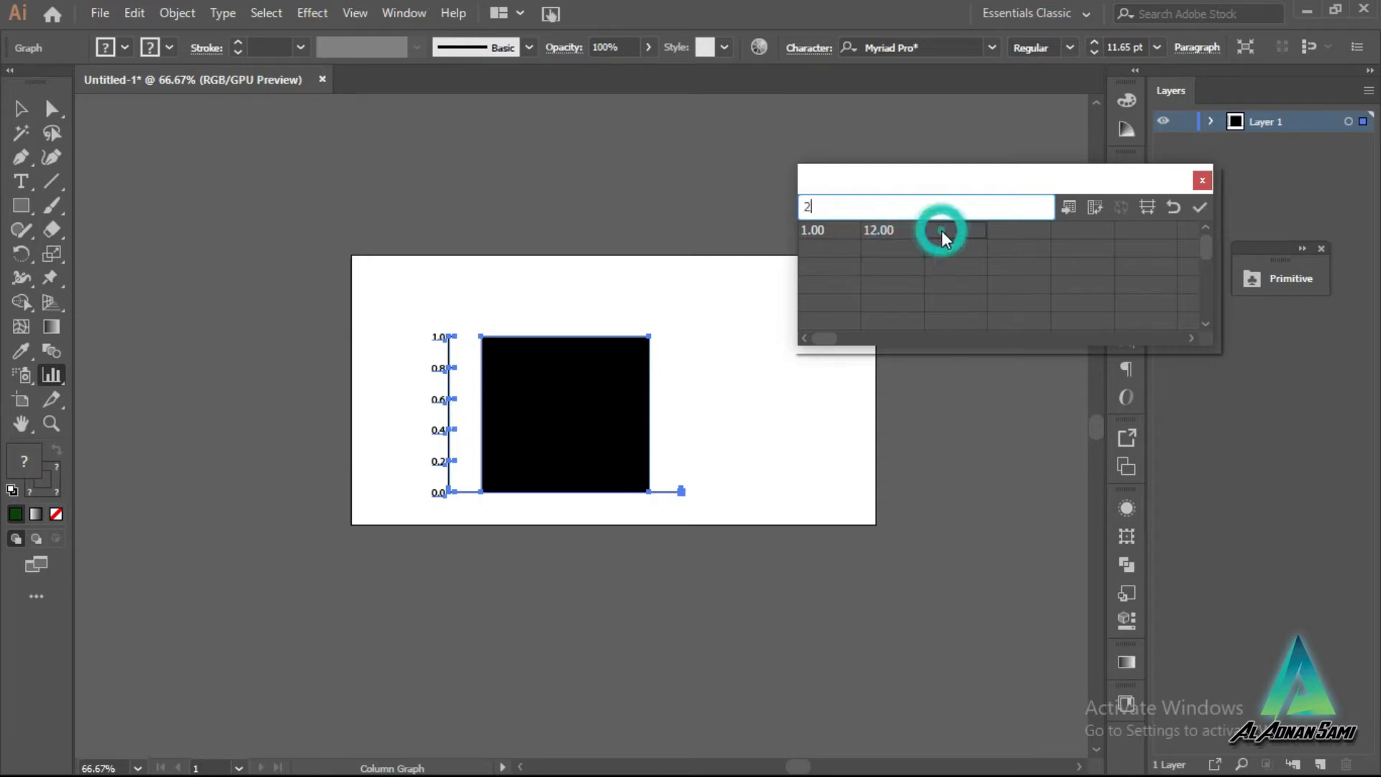
left_click(938, 250)
Step: Fill the column graph's second data row with 14, 212 and 244, and apply the data to the graph
left_click(829, 248)
type("14")
left_click(895, 248)
type("212")
left_click(944, 252)
type("244")
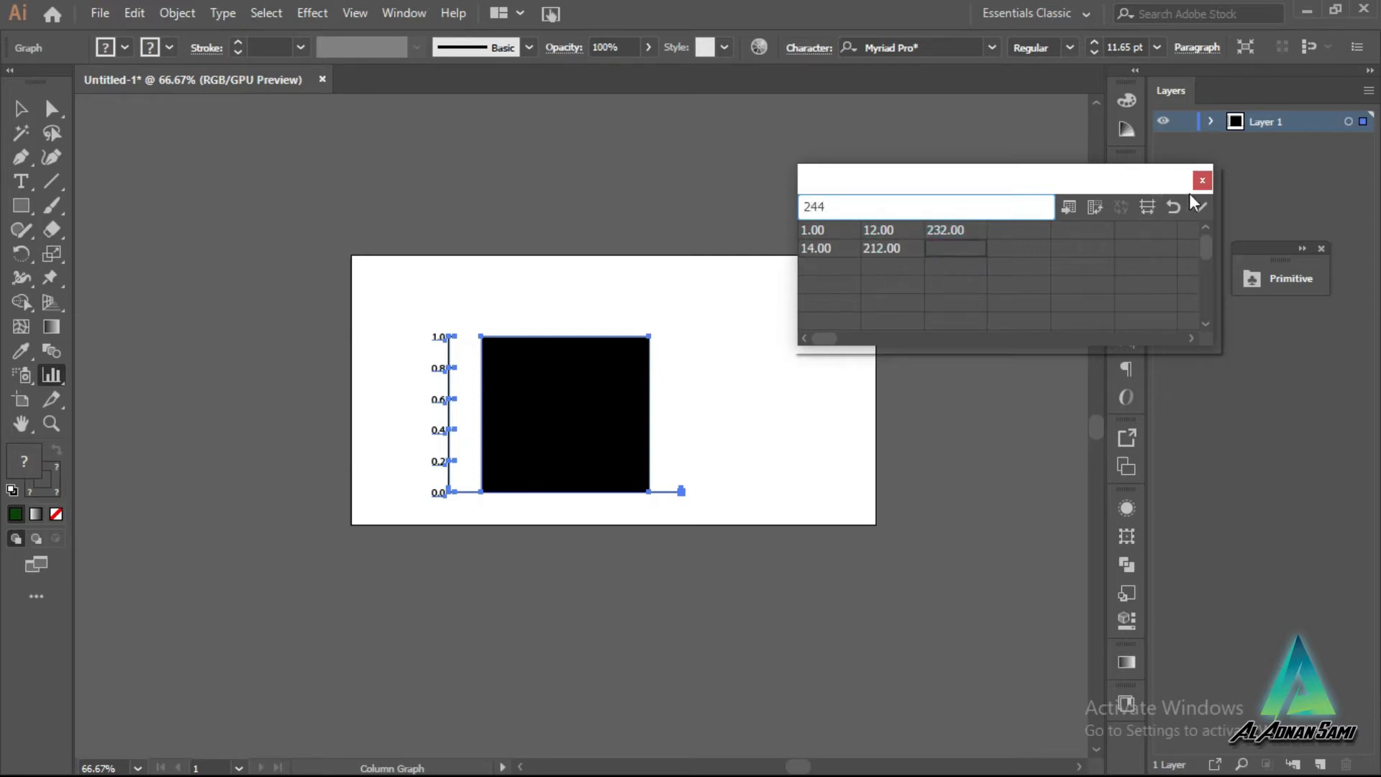
left_click(1195, 204)
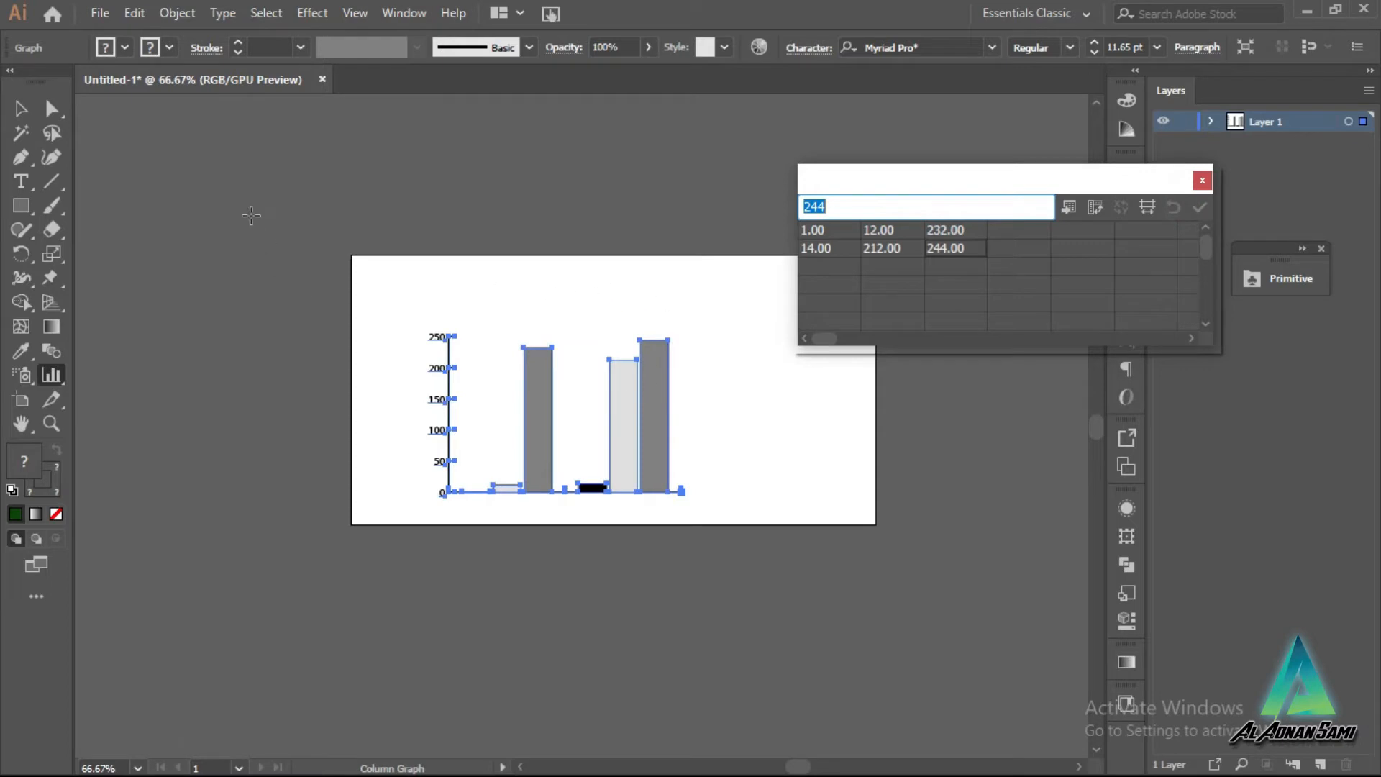
left_click(51, 108)
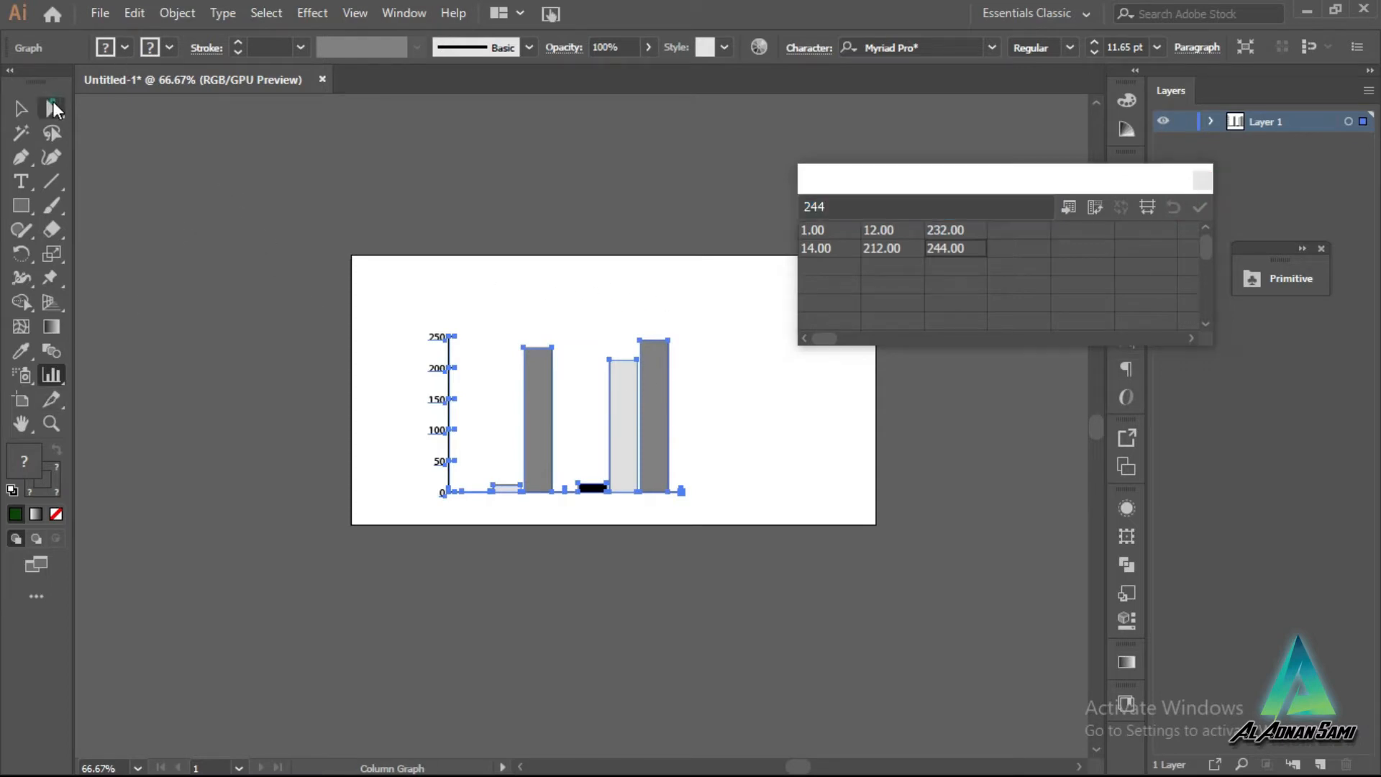
left_click(538, 405)
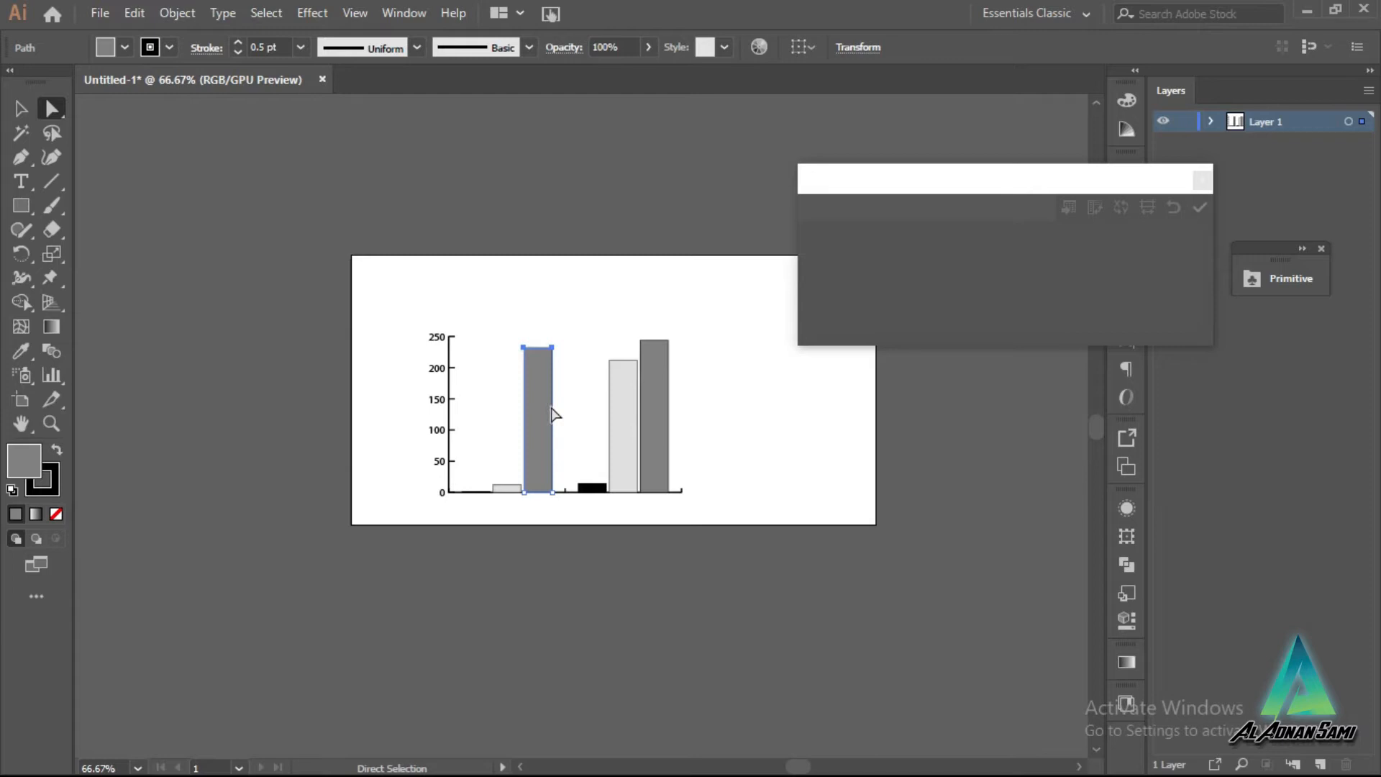
left_click_drag(512, 321, 560, 497)
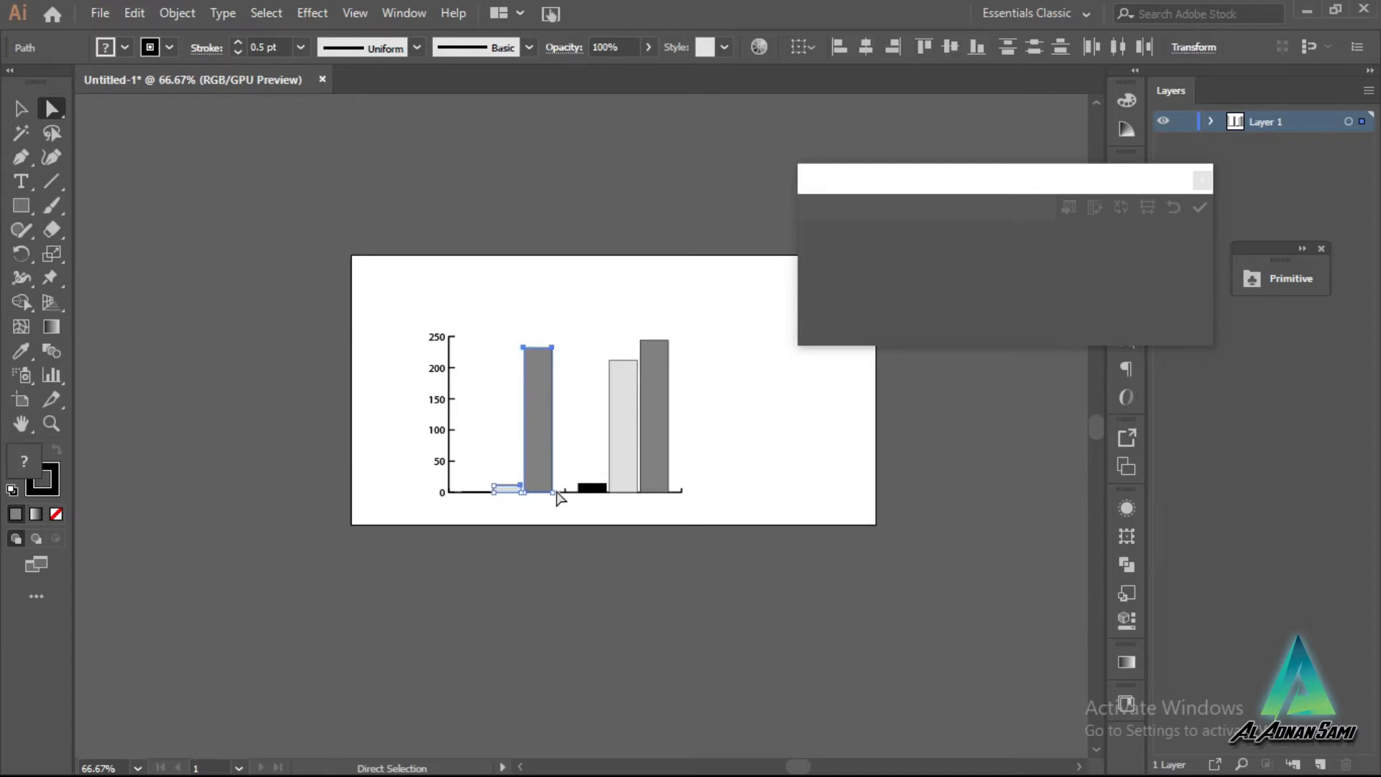
left_click(522, 394)
Step: Select the whole column graph and give it the orange-red fill FF4106
left_click(20, 108)
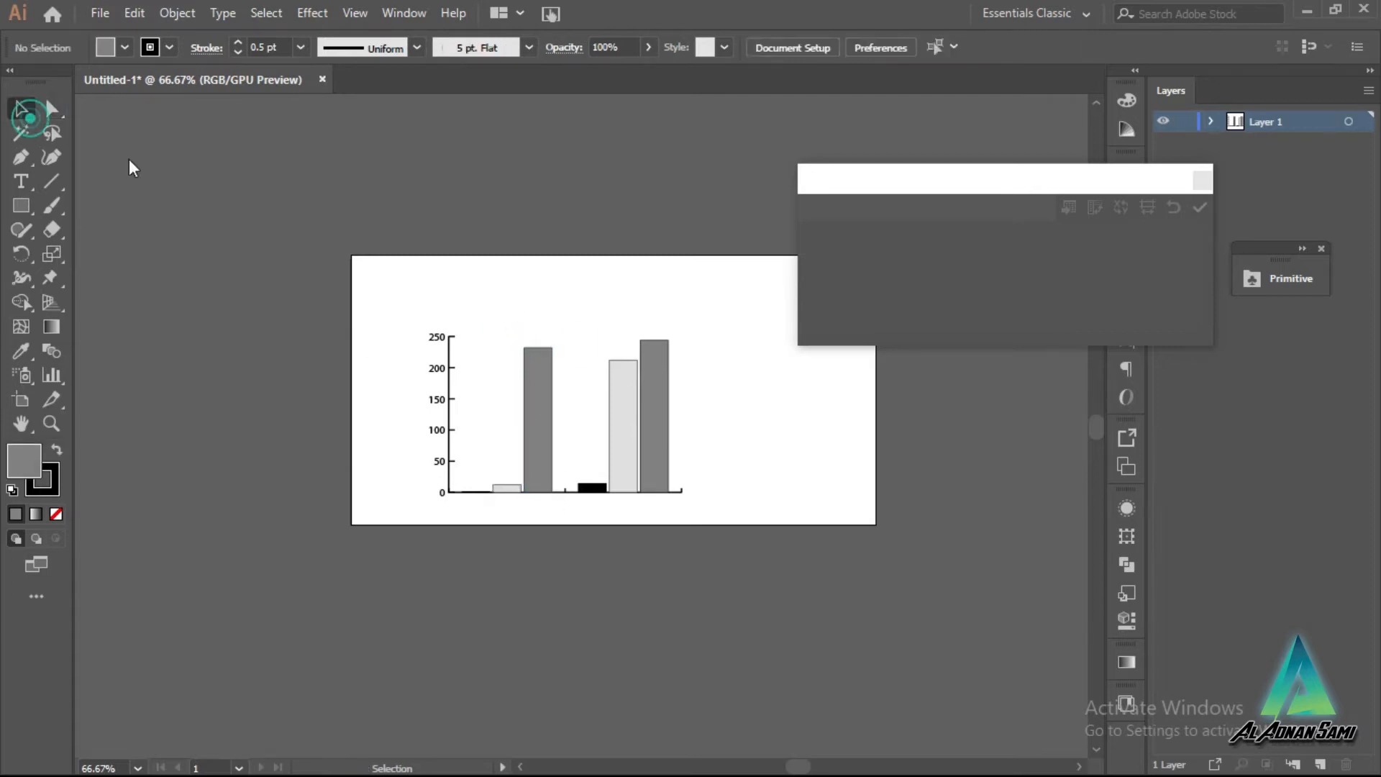
left_click(527, 392)
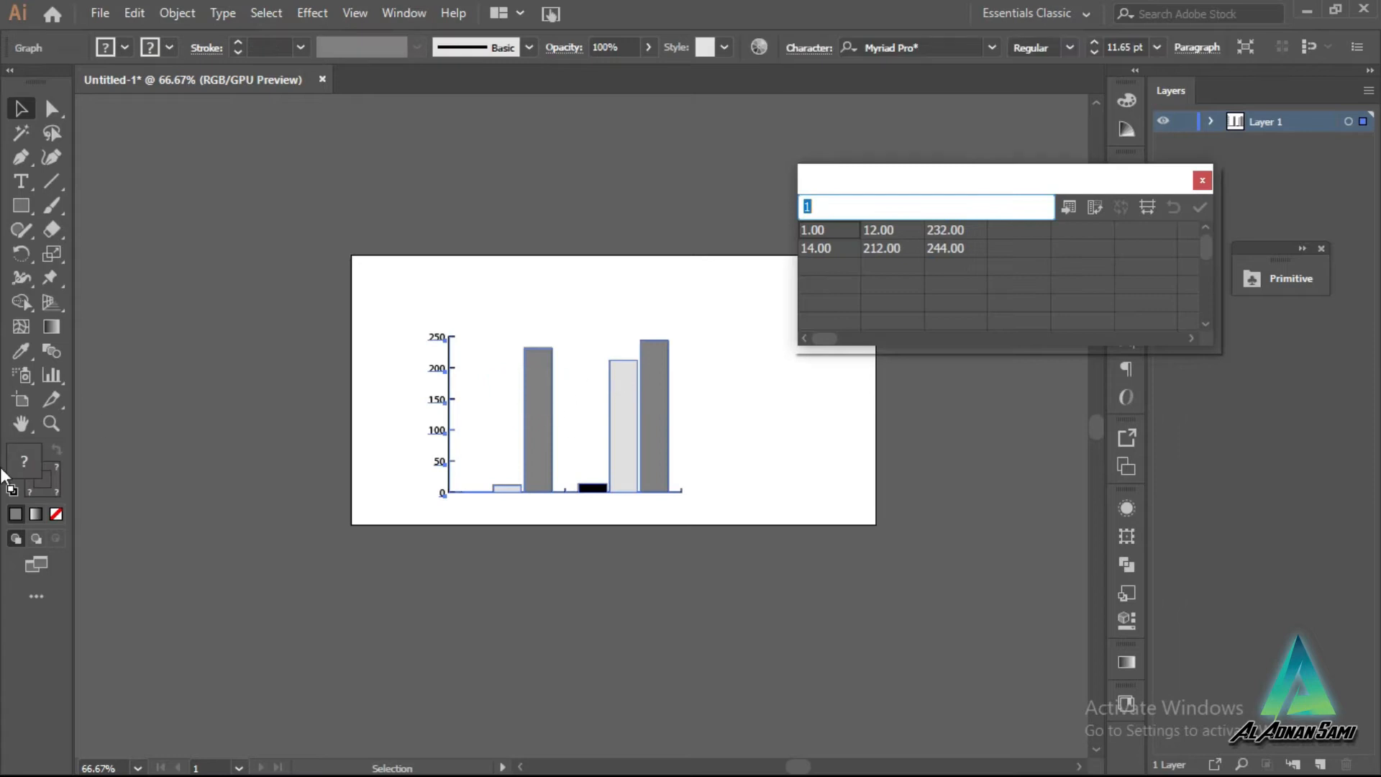
double_click(31, 466)
left_click_drag(660, 424, 869, 286)
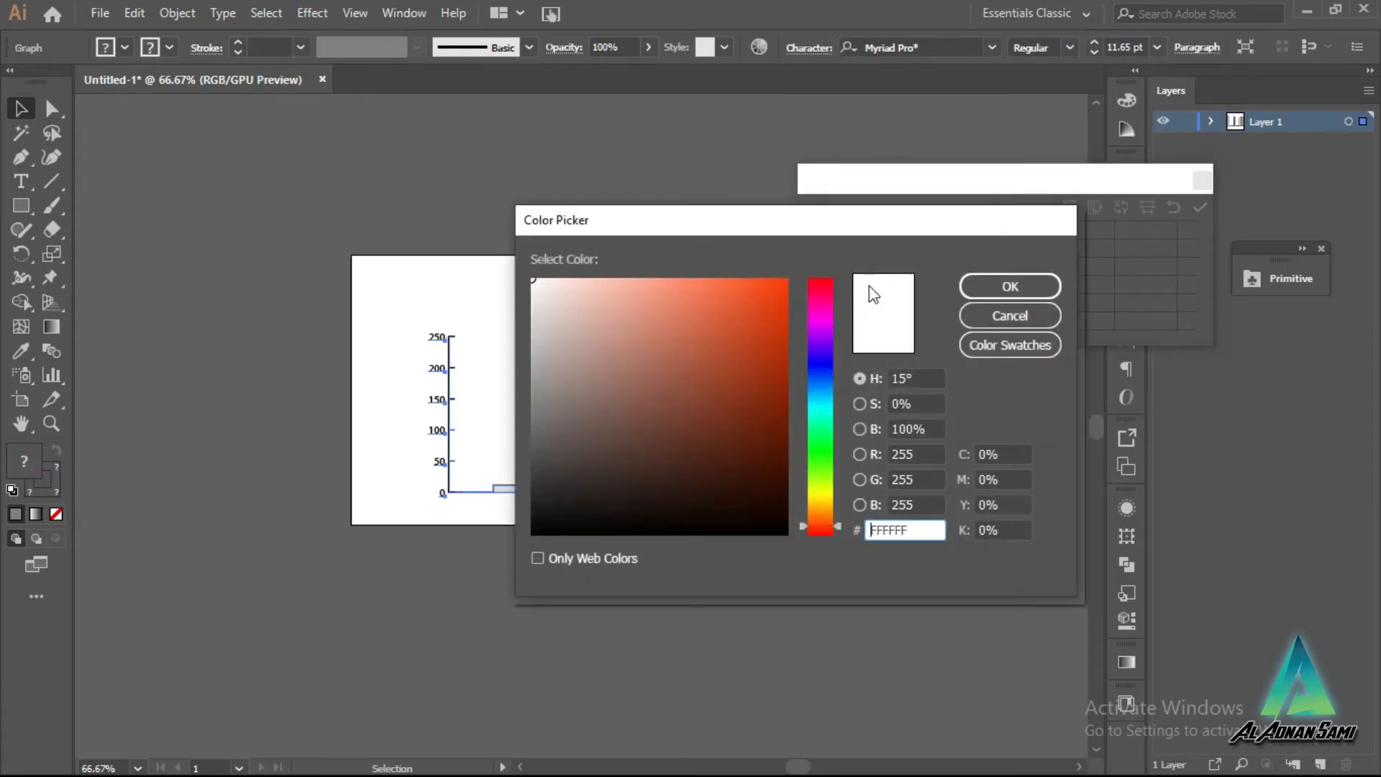
left_click(796, 282)
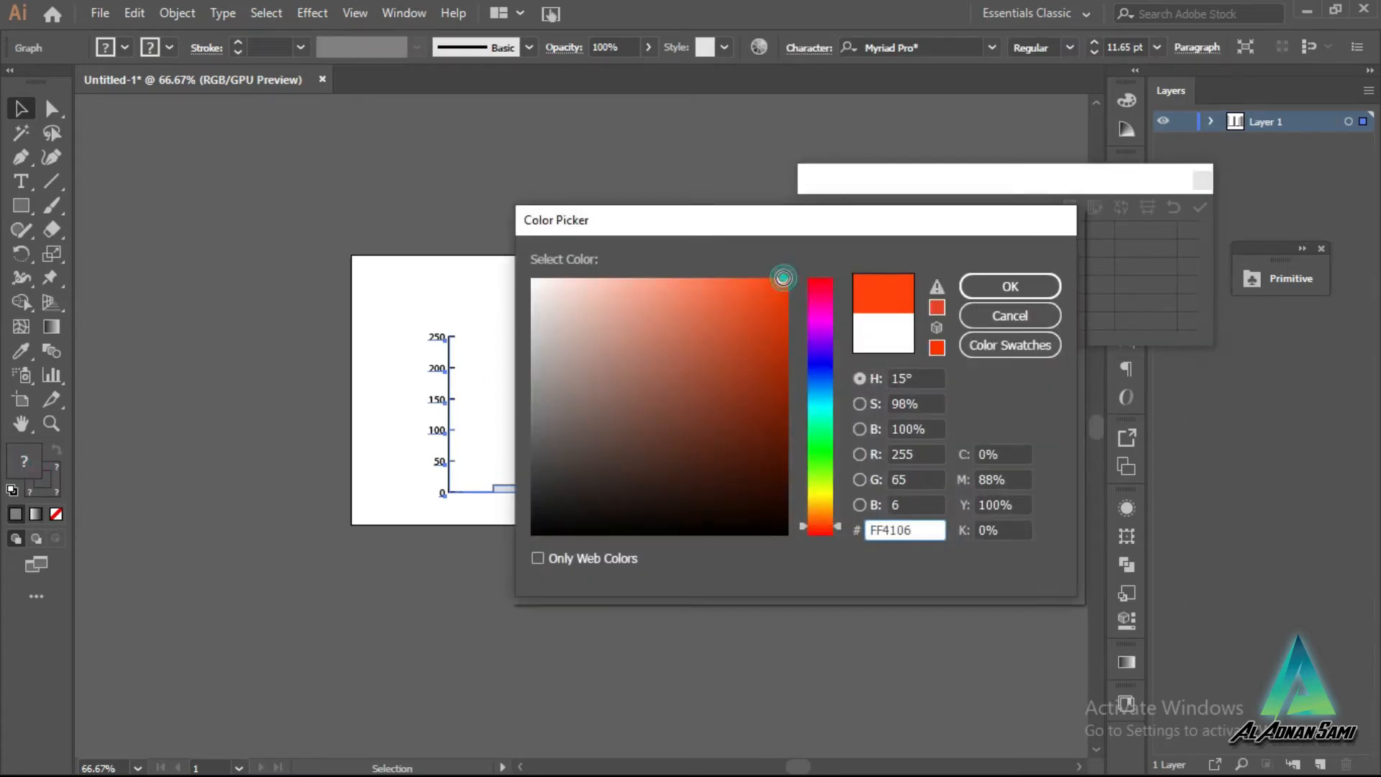
left_click(982, 286)
left_click(604, 311)
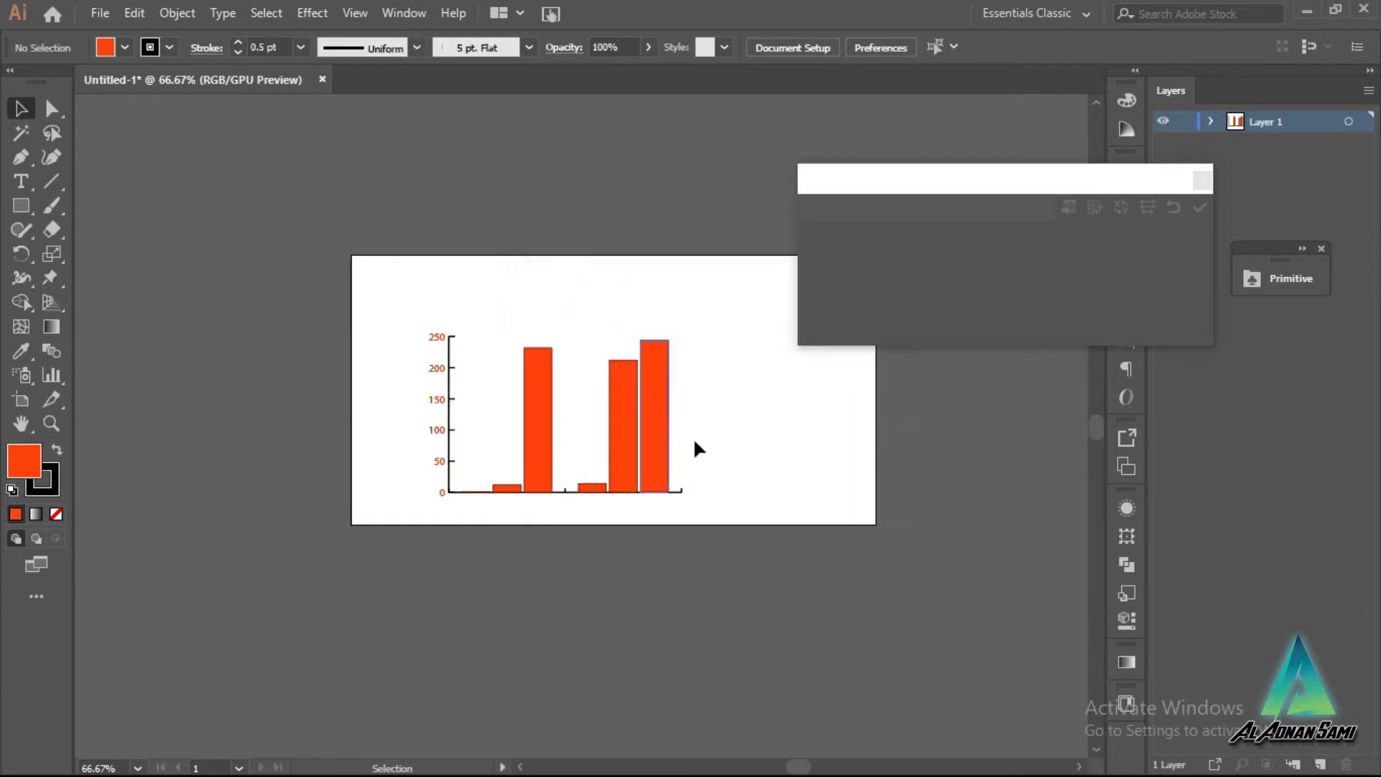
Step: Close the graph data window and move the orange column graph off the artboard to its lower left
left_click(933, 216)
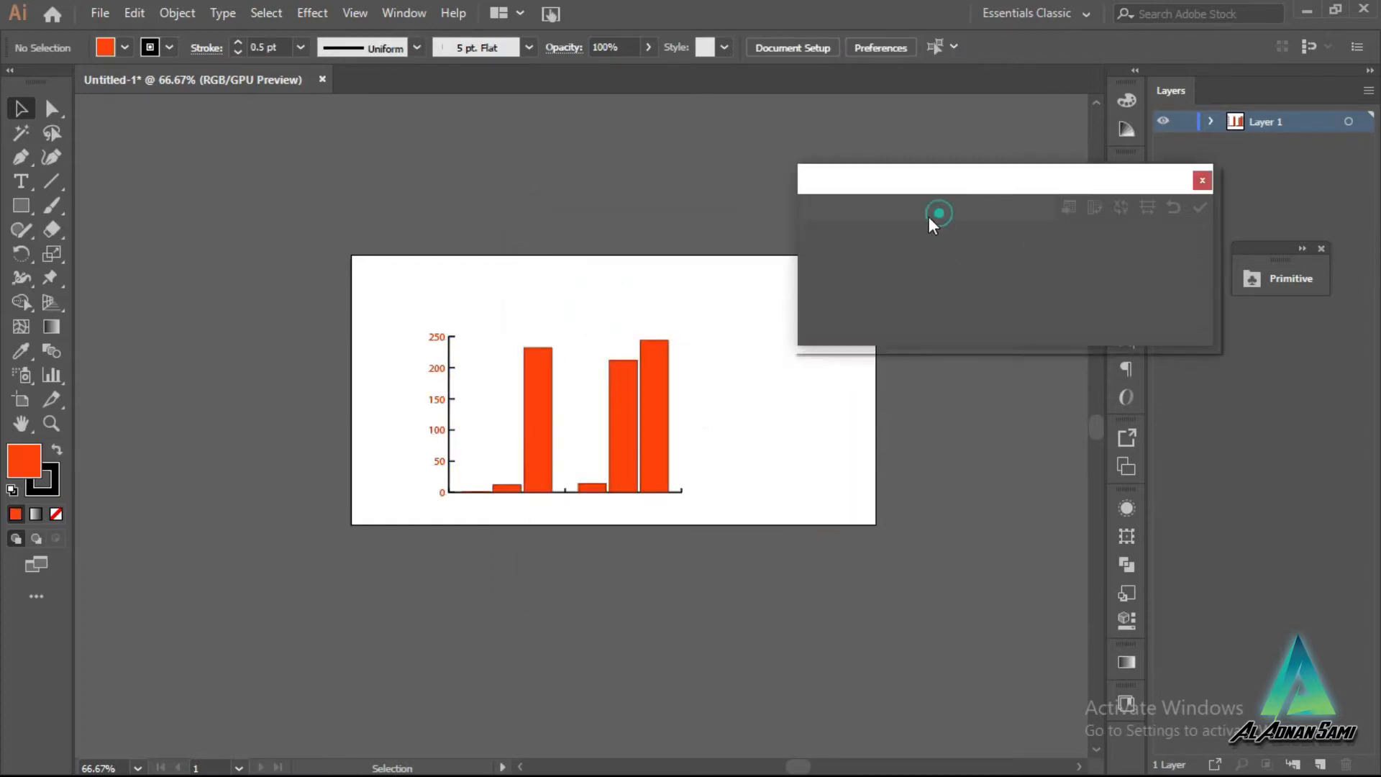
left_click(1204, 180)
left_click_drag(647, 460, 274, 555)
left_click(395, 559)
Step: Draw a new graph on the middle of the artboard with the Stacked Column Graph tool
left_click_drag(58, 383, 146, 403)
left_click(422, 329)
left_click(622, 430)
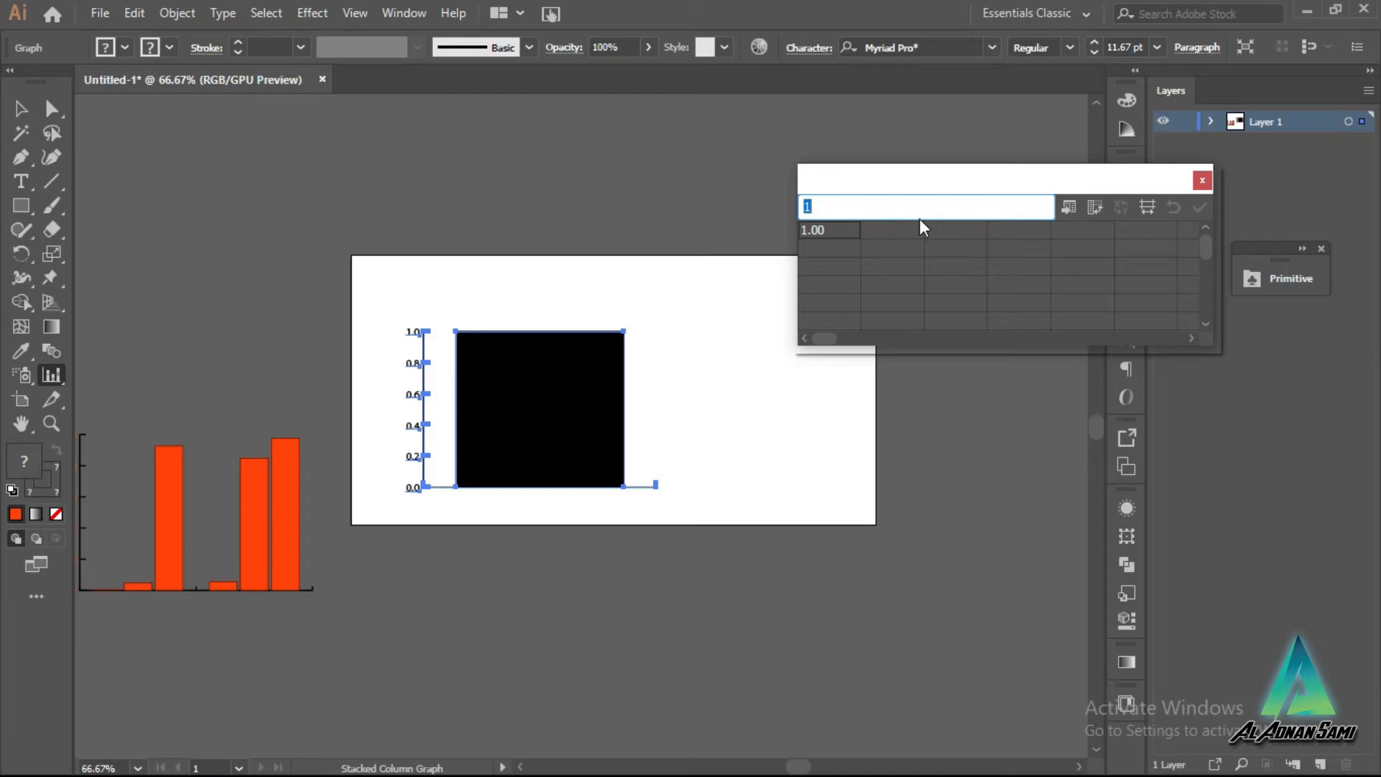
Step: Go through the bar, stacked bar, line and area graph types and change the new graph to Pie
double_click(49, 376)
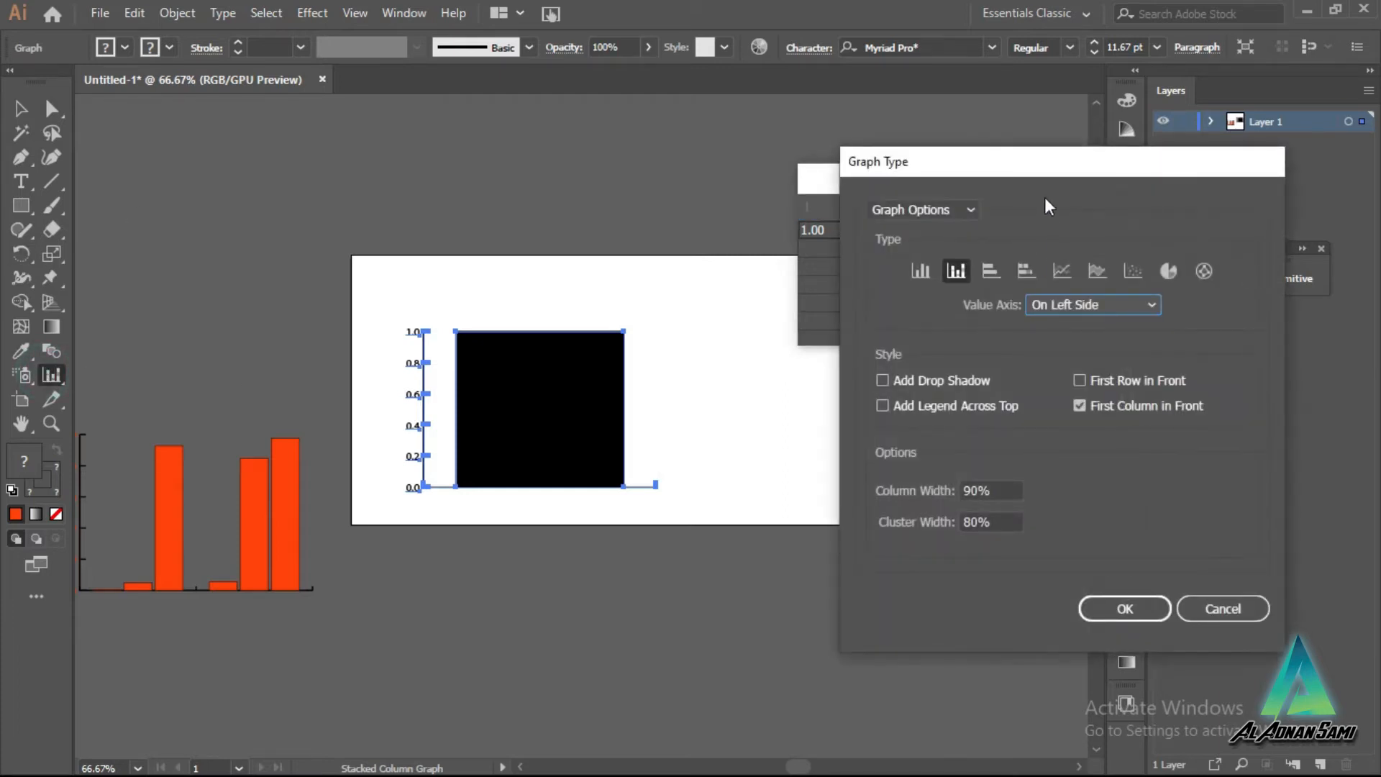
left_click_drag(1039, 165, 970, 96)
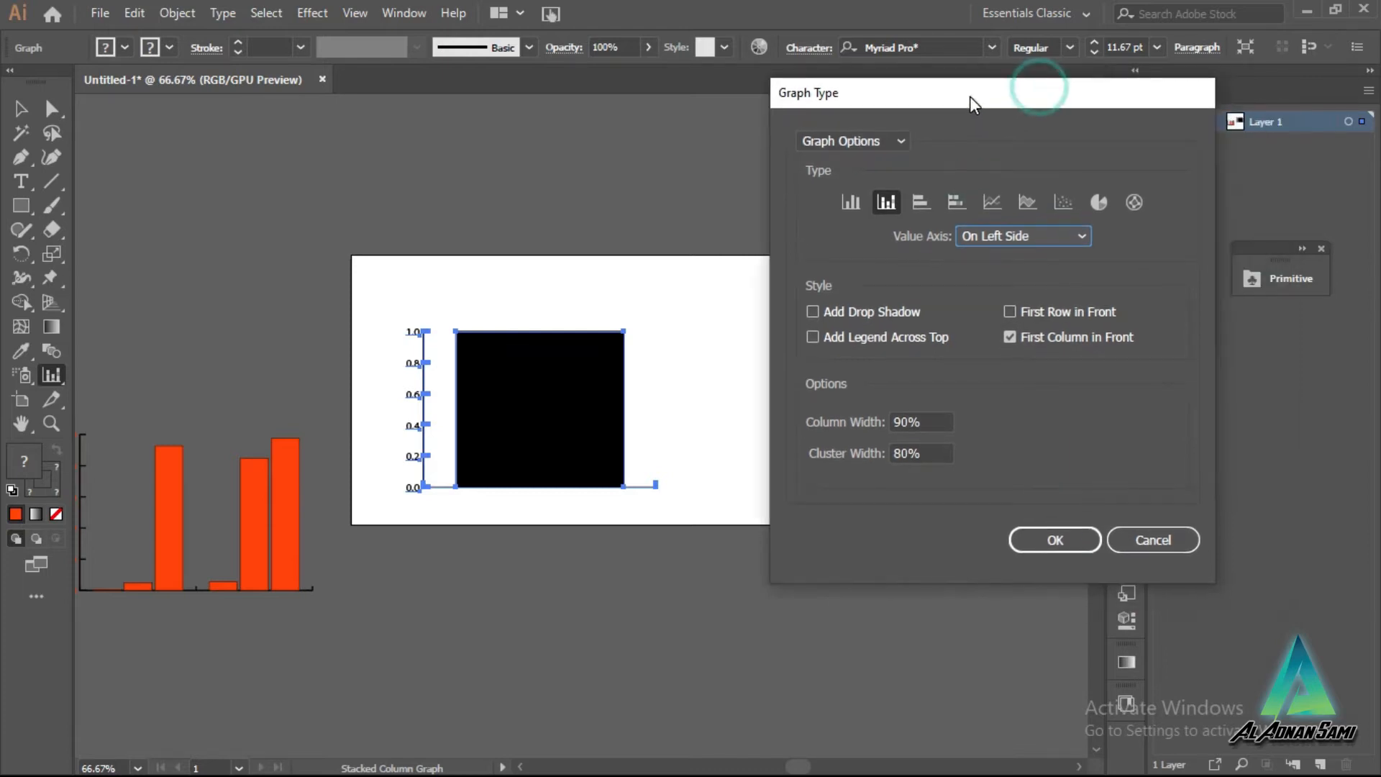
left_click(888, 208)
left_click(922, 205)
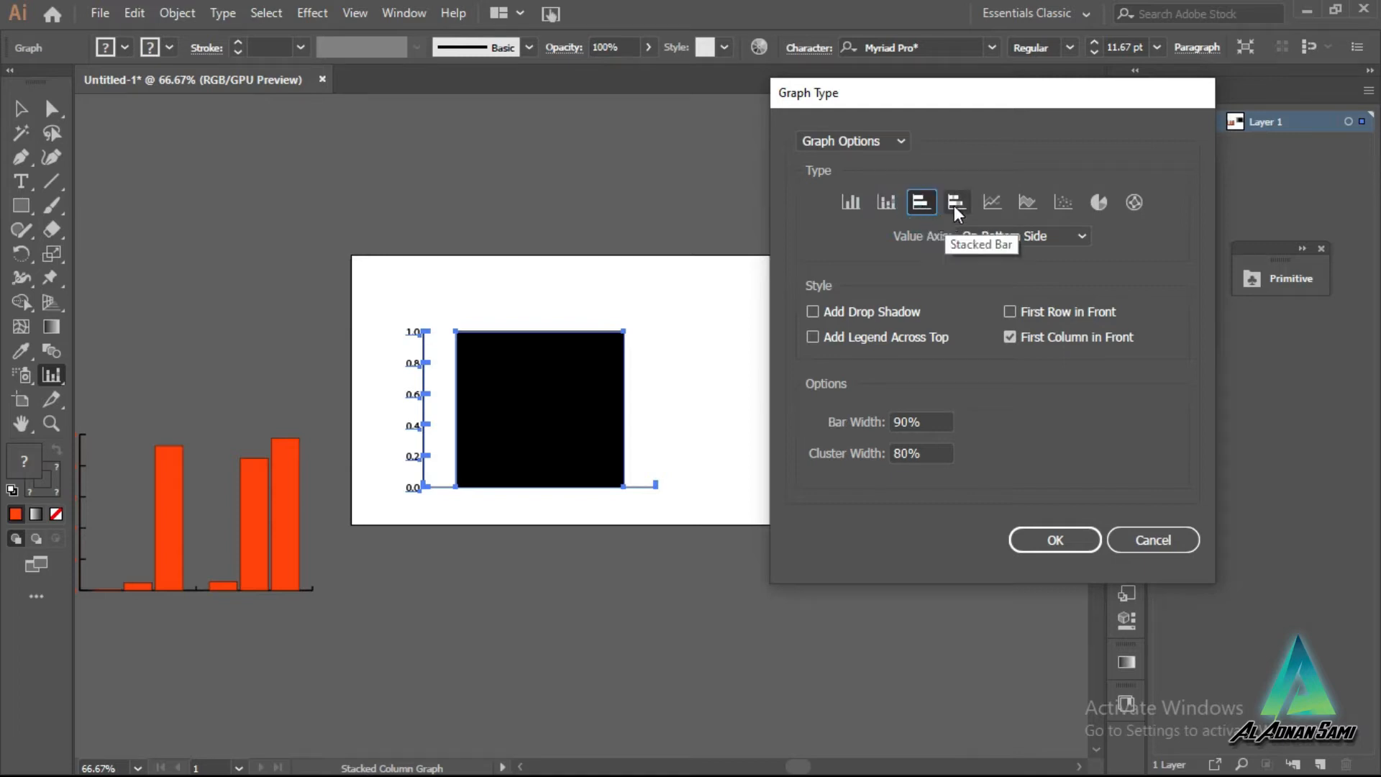
left_click(954, 205)
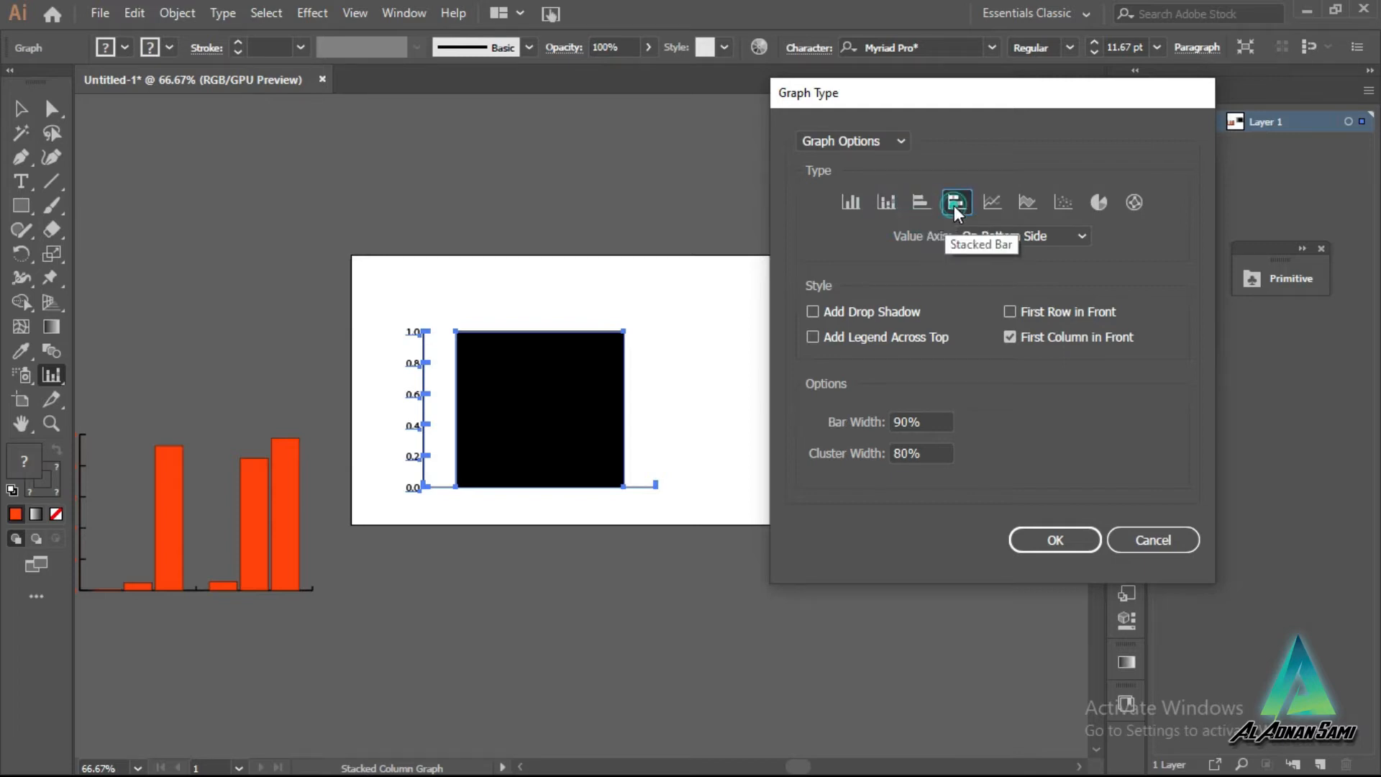
left_click(992, 203)
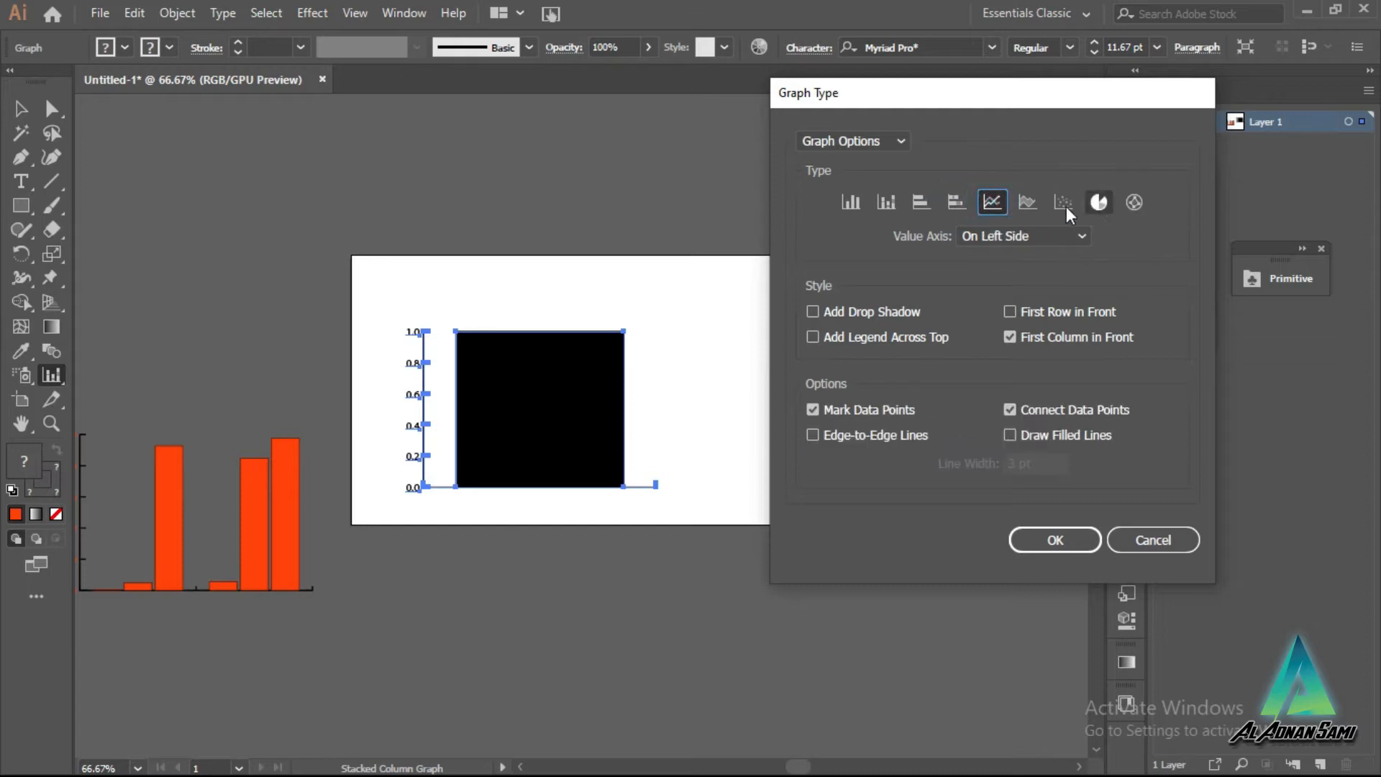
left_click(1052, 203)
left_click(1033, 202)
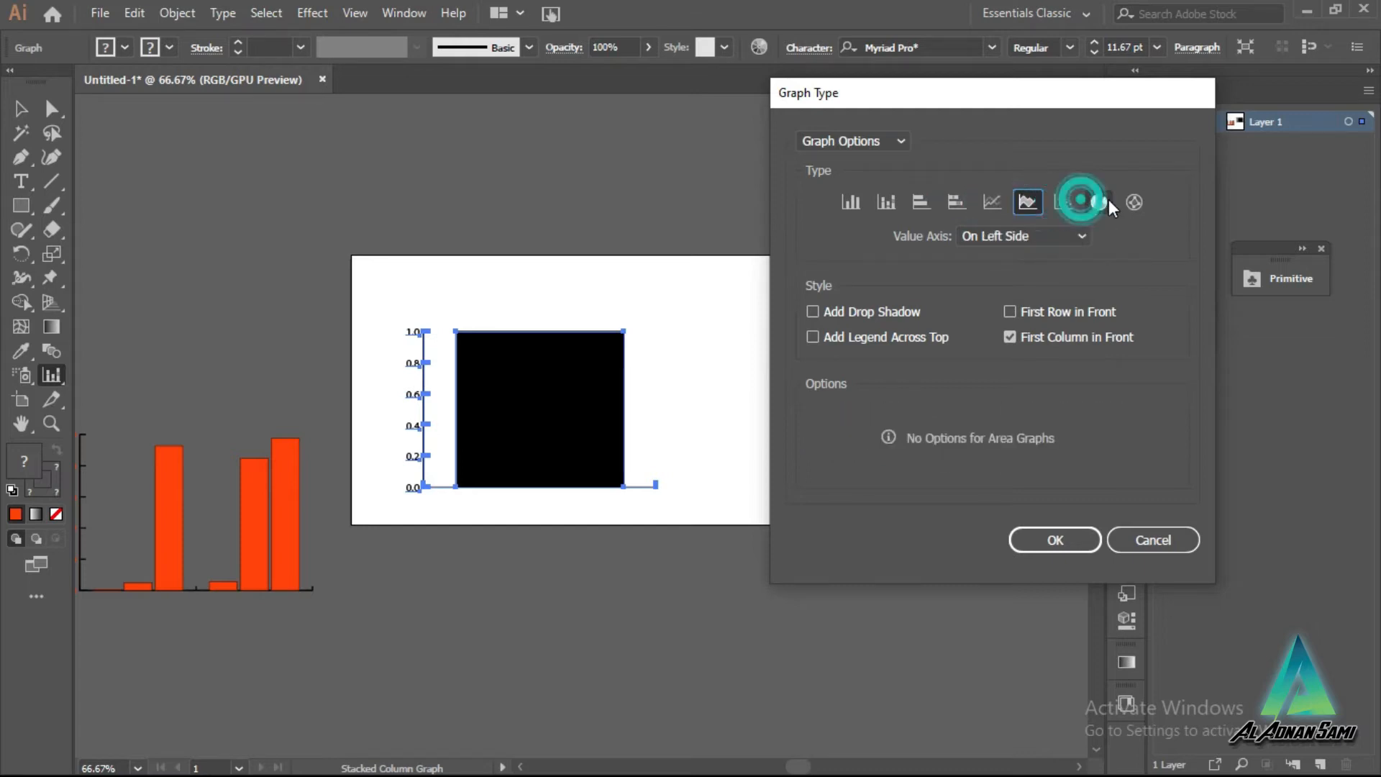
left_click(1107, 202)
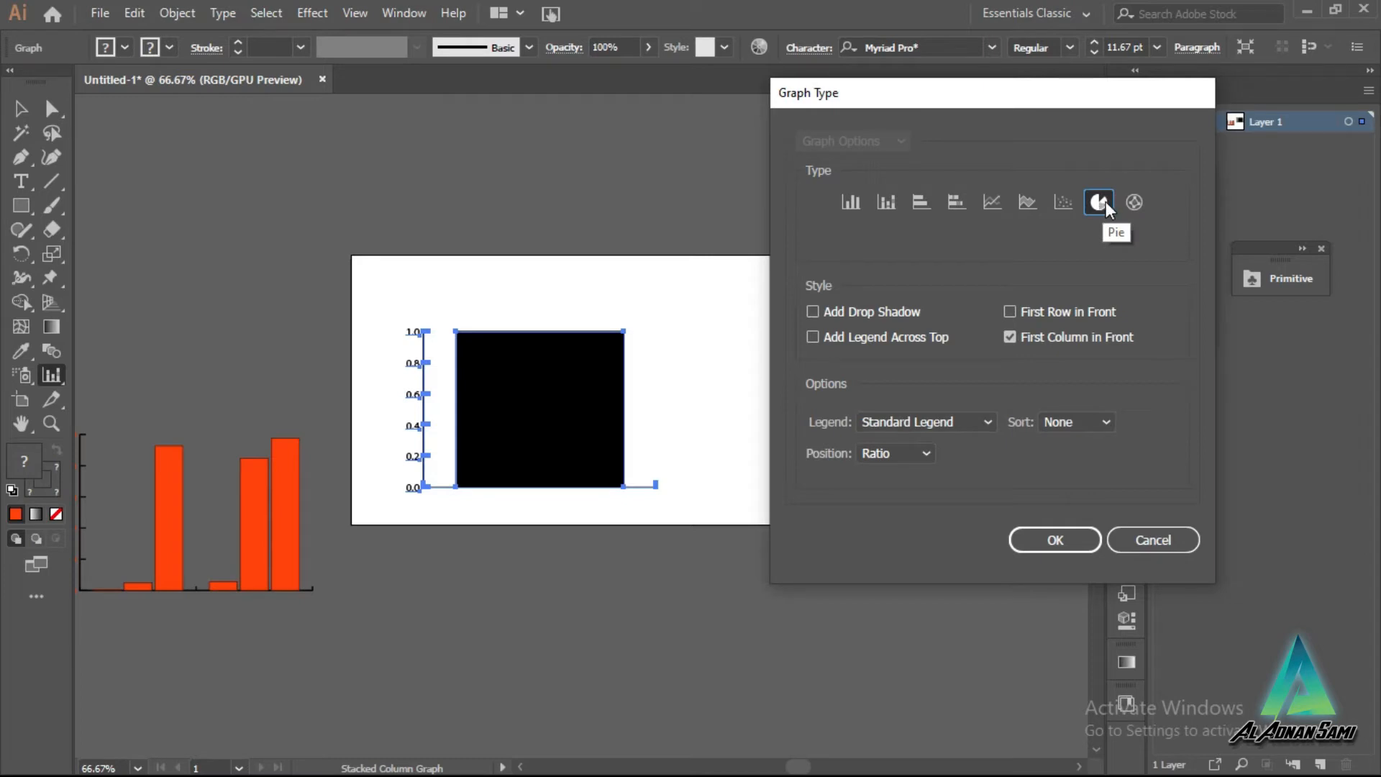
left_click(1058, 538)
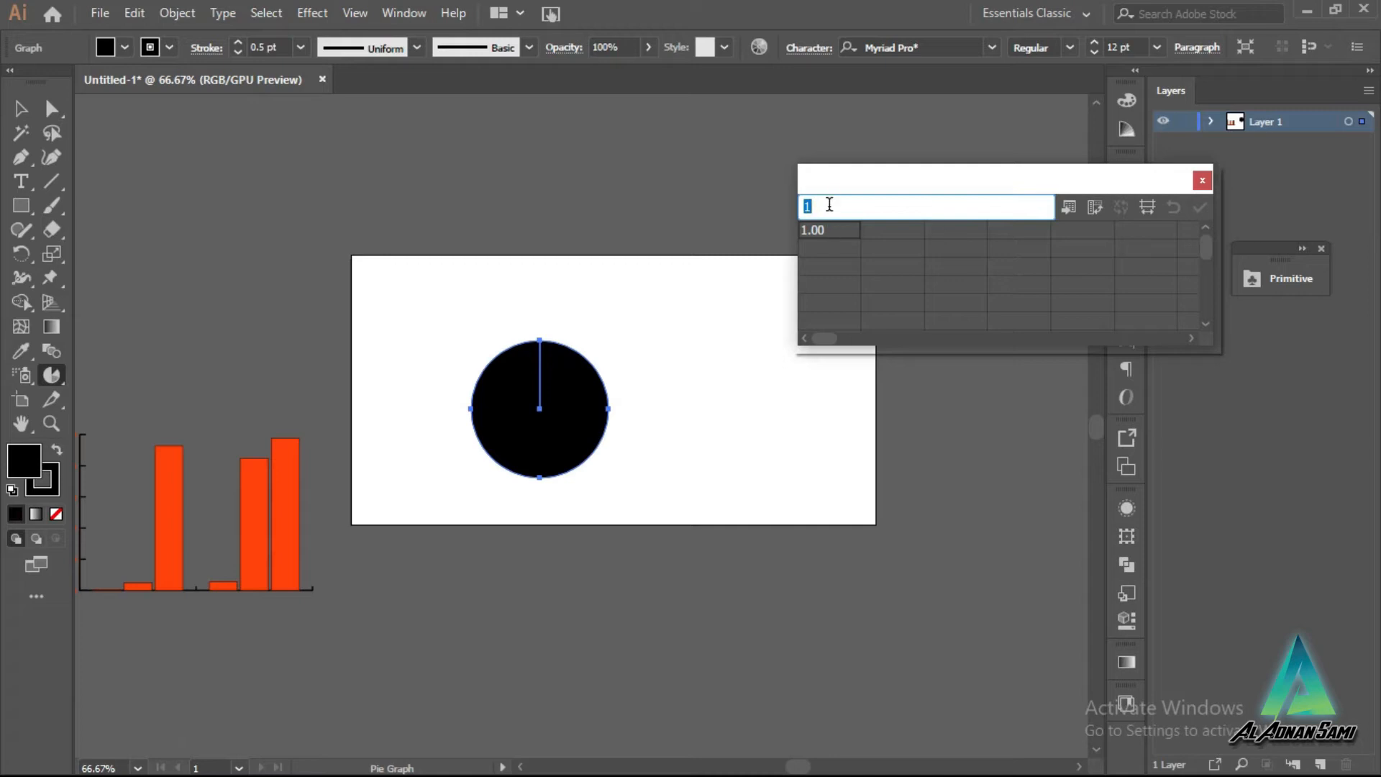
Step: Enter two first names as the headings of the first two columns in the pie graph's data
type("sami")
left_click(831, 229)
left_click(897, 230)
type("adnan")
Step: Enter 10 and 12 in the second data row and 12 and 32 in the third, and apply the data to the pie graph
left_click(812, 249)
type("10")
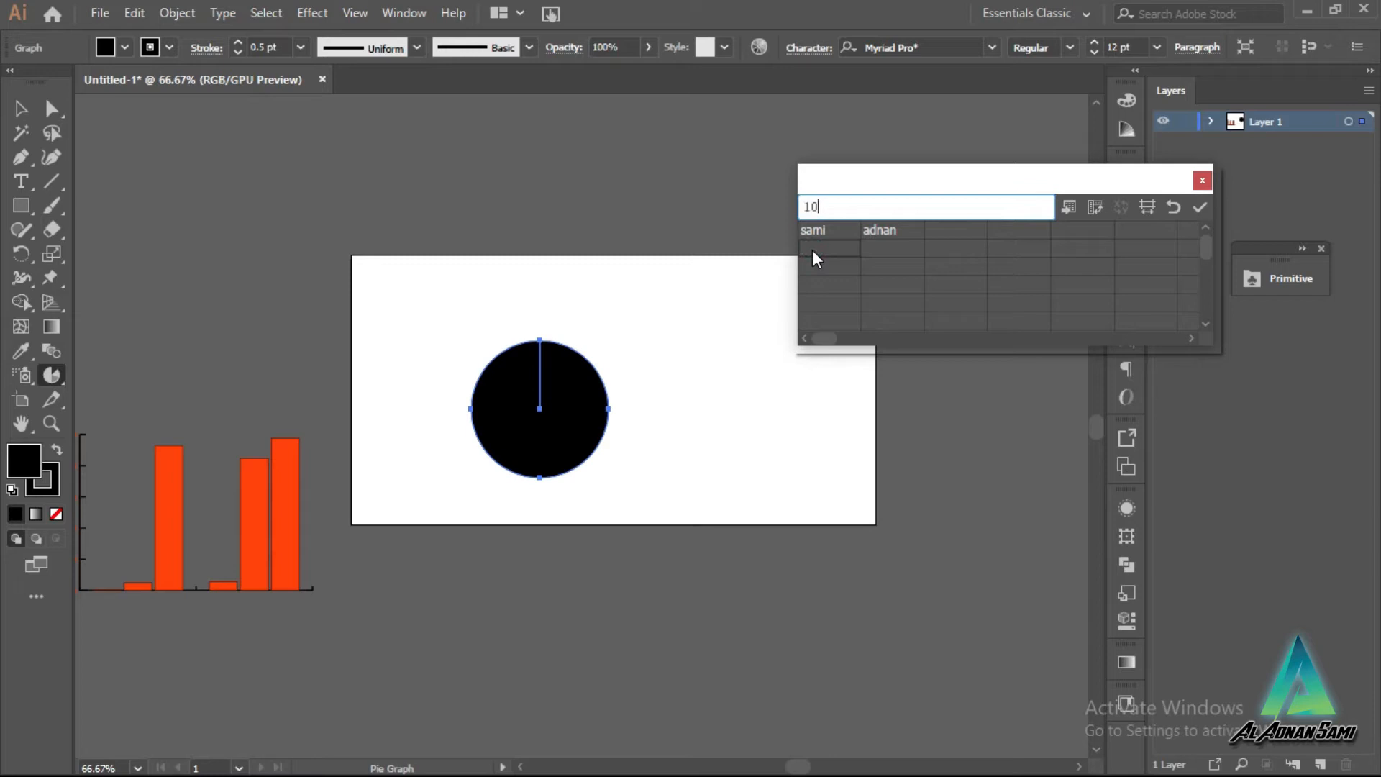
left_click(899, 247)
type("12")
left_click(835, 265)
type("12")
left_click(870, 267)
type("32")
left_click(1200, 207)
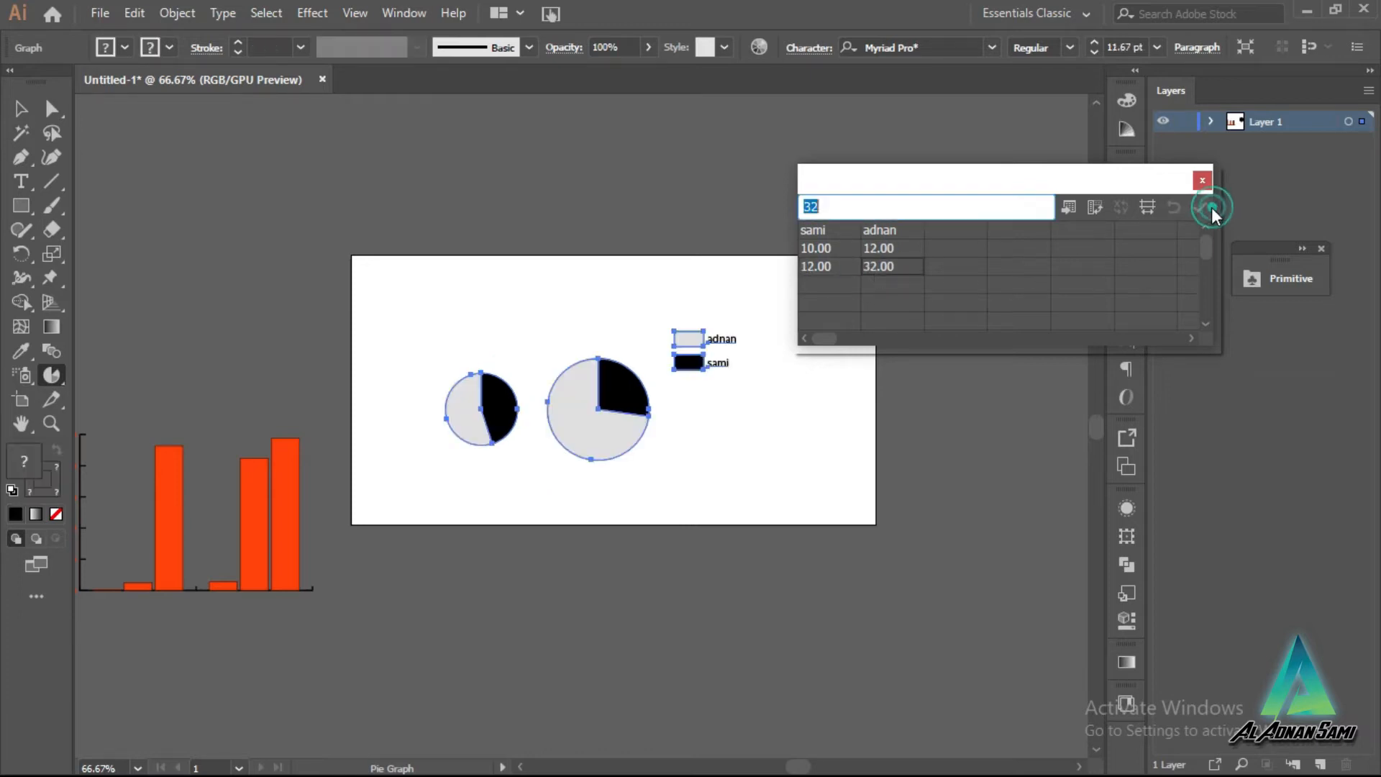
Step: Try to stretch the larger pie's black slice by pulling its lower outer anchor point outward, and undo the change
scroll(680, 396, "up", 2)
scroll(709, 349, "down", 1)
scroll(718, 321, "up", 1)
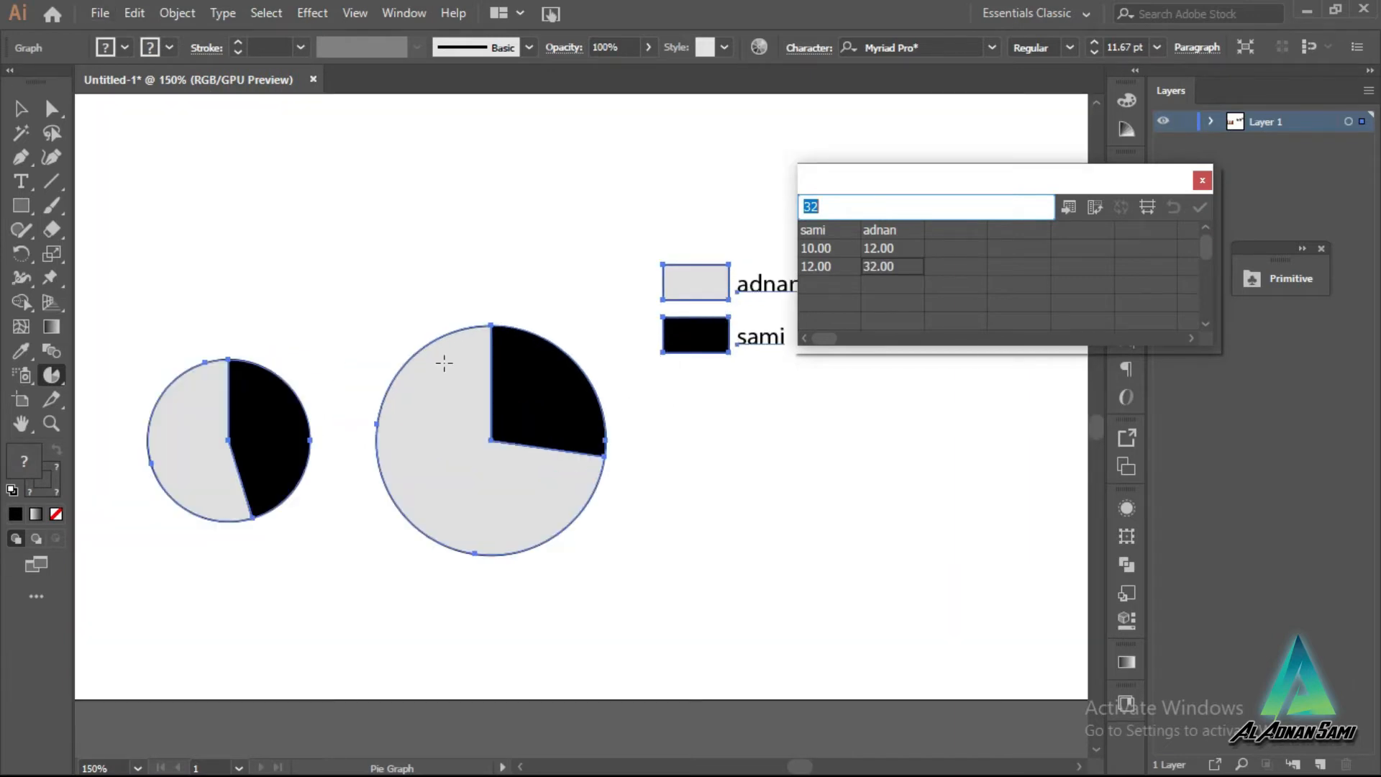
scroll(536, 311, "down", 1)
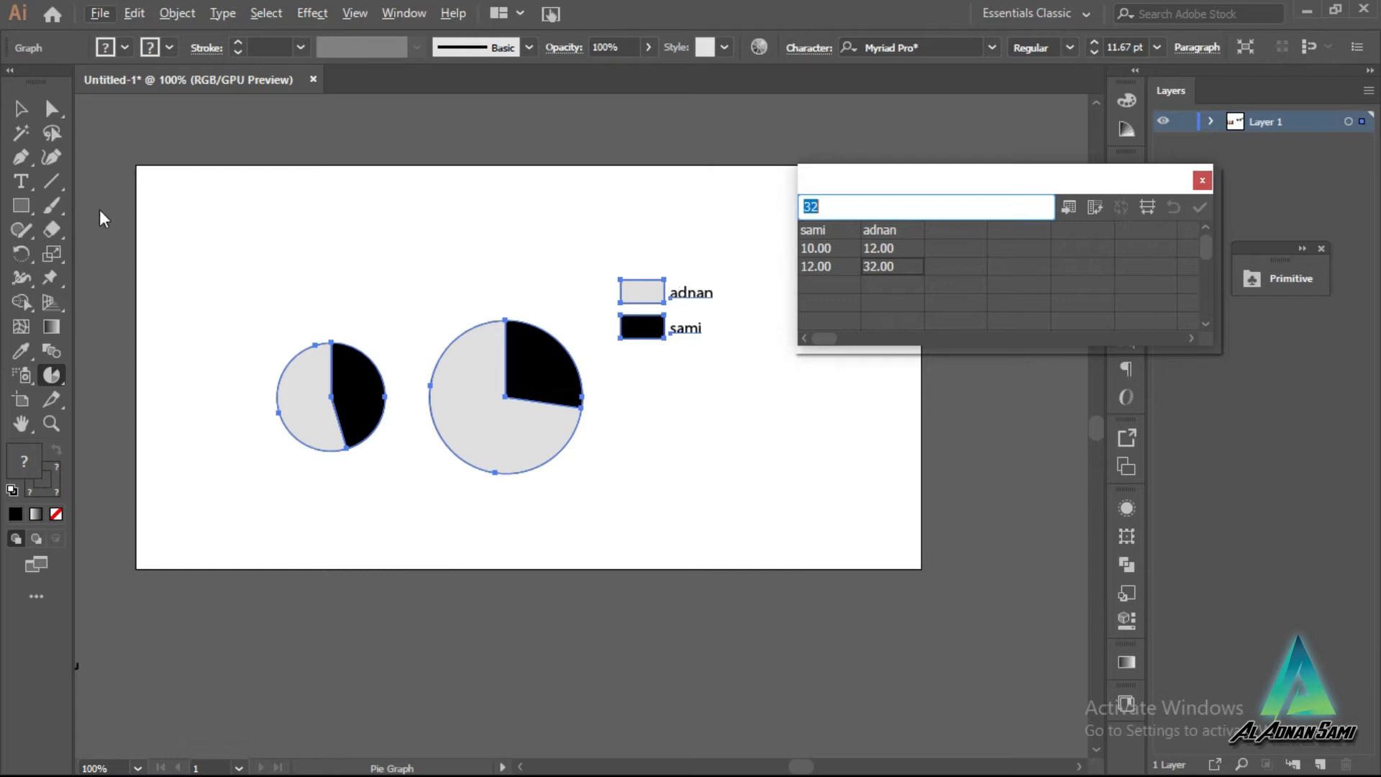
left_click(51, 108)
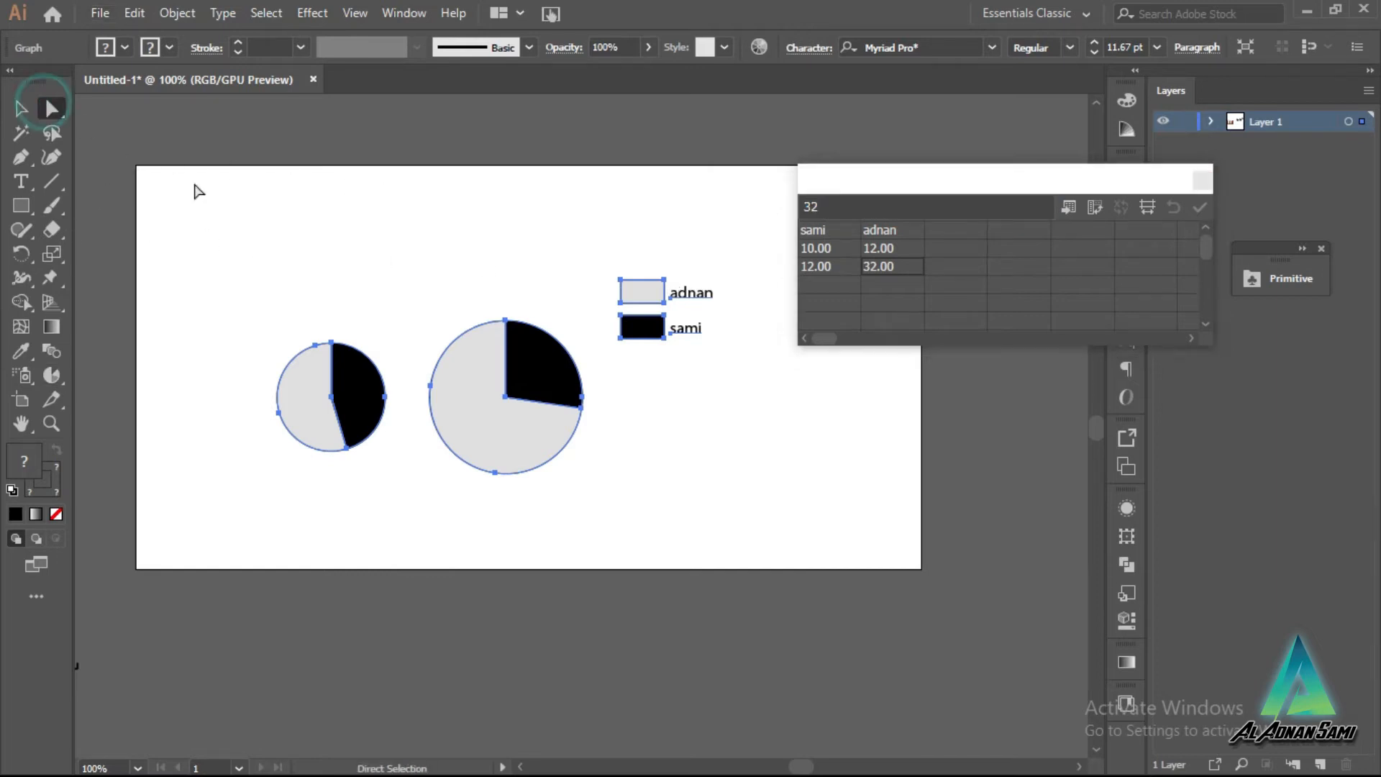
left_click(509, 293)
left_click(576, 395)
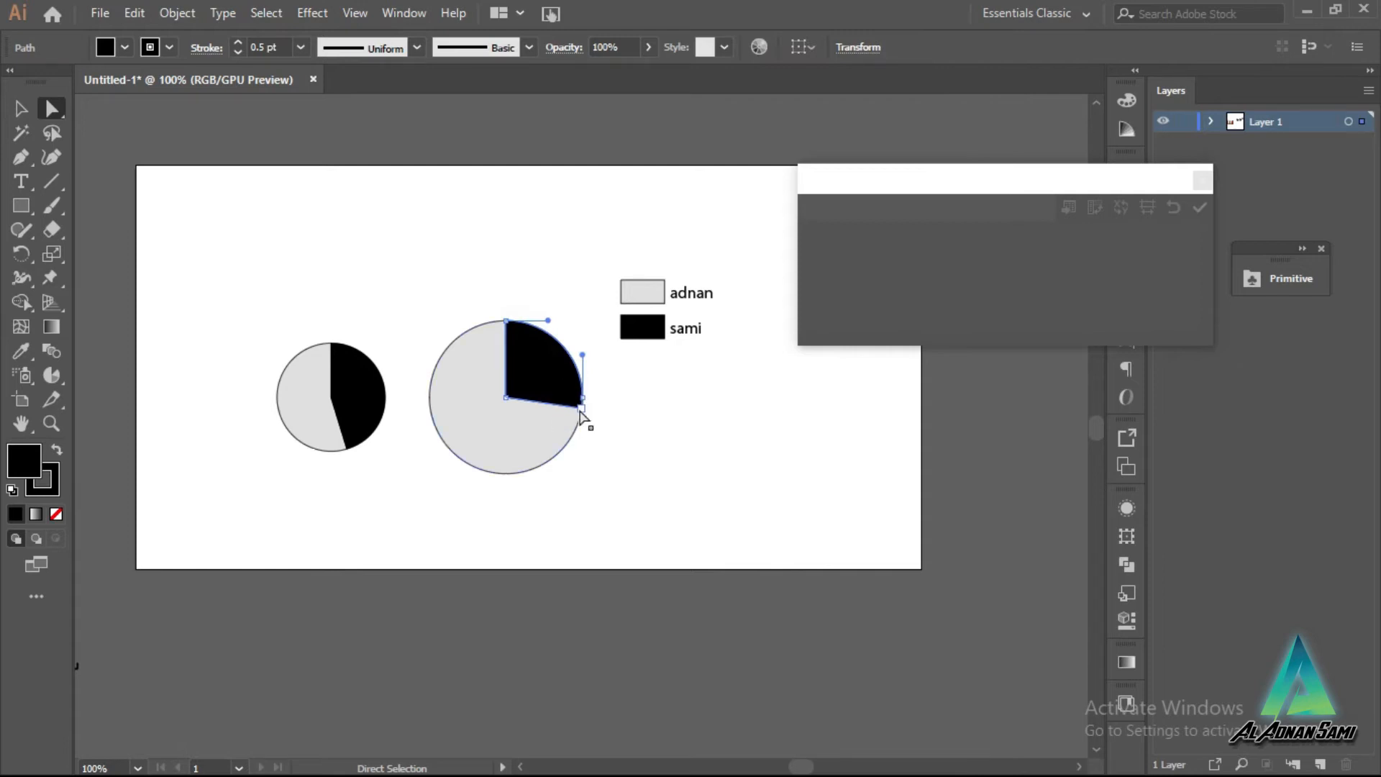
left_click_drag(582, 409, 722, 420)
key("ctrl+z")
left_click(21, 109)
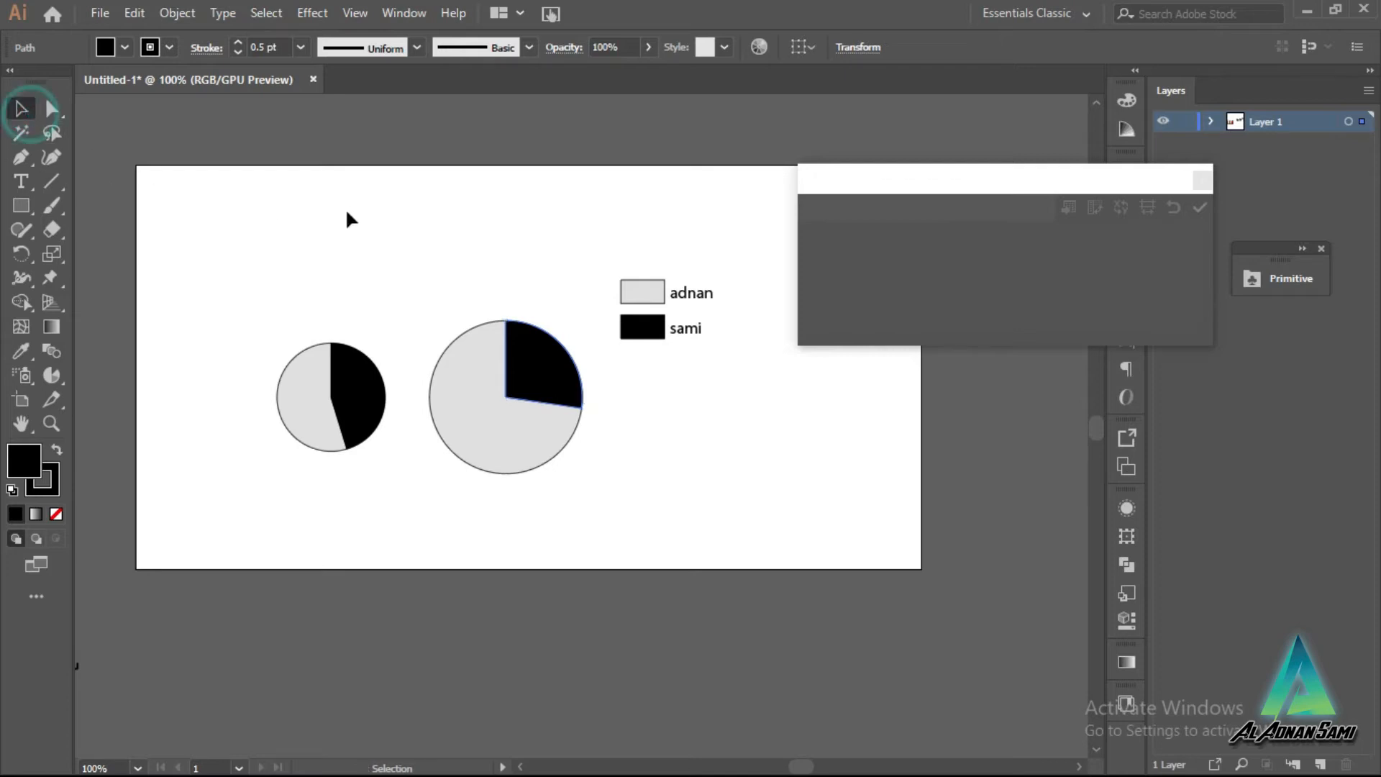
left_click(347, 210)
left_click(644, 296)
scroll(281, 408, "up", 1)
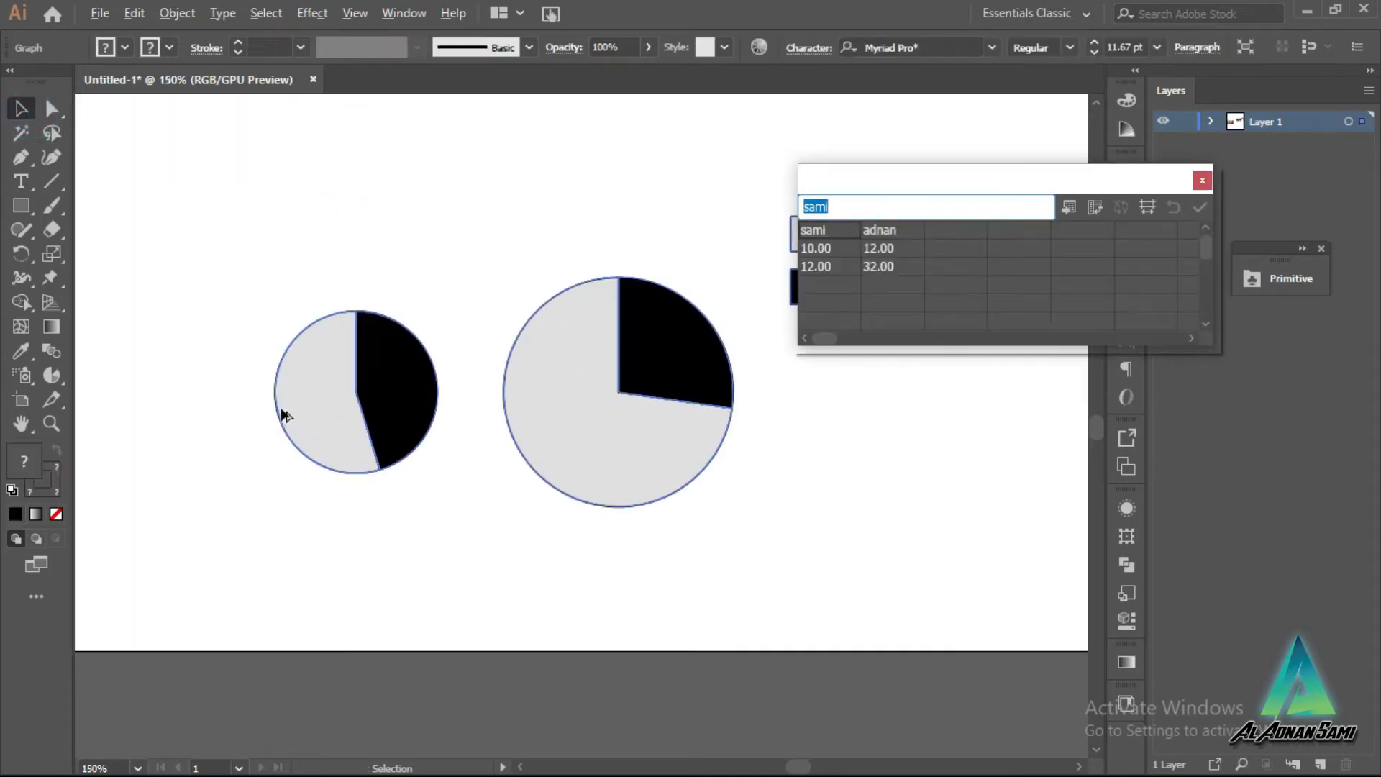
left_click(144, 195)
Step: Select only the smaller pie's light grey slice and set its fill to the orange-red F2410A
left_click(46, 108)
left_click(309, 410)
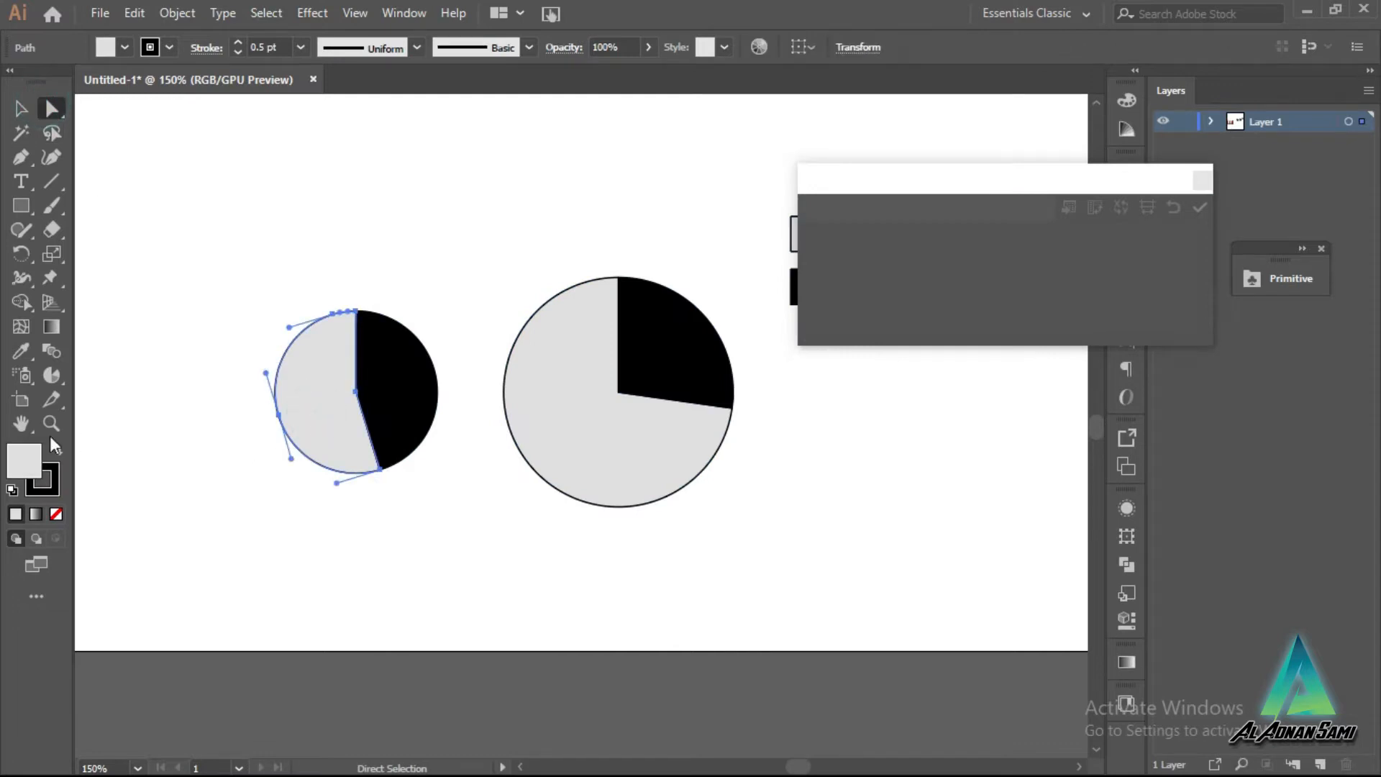
double_click(28, 469)
left_click_drag(718, 322, 780, 289)
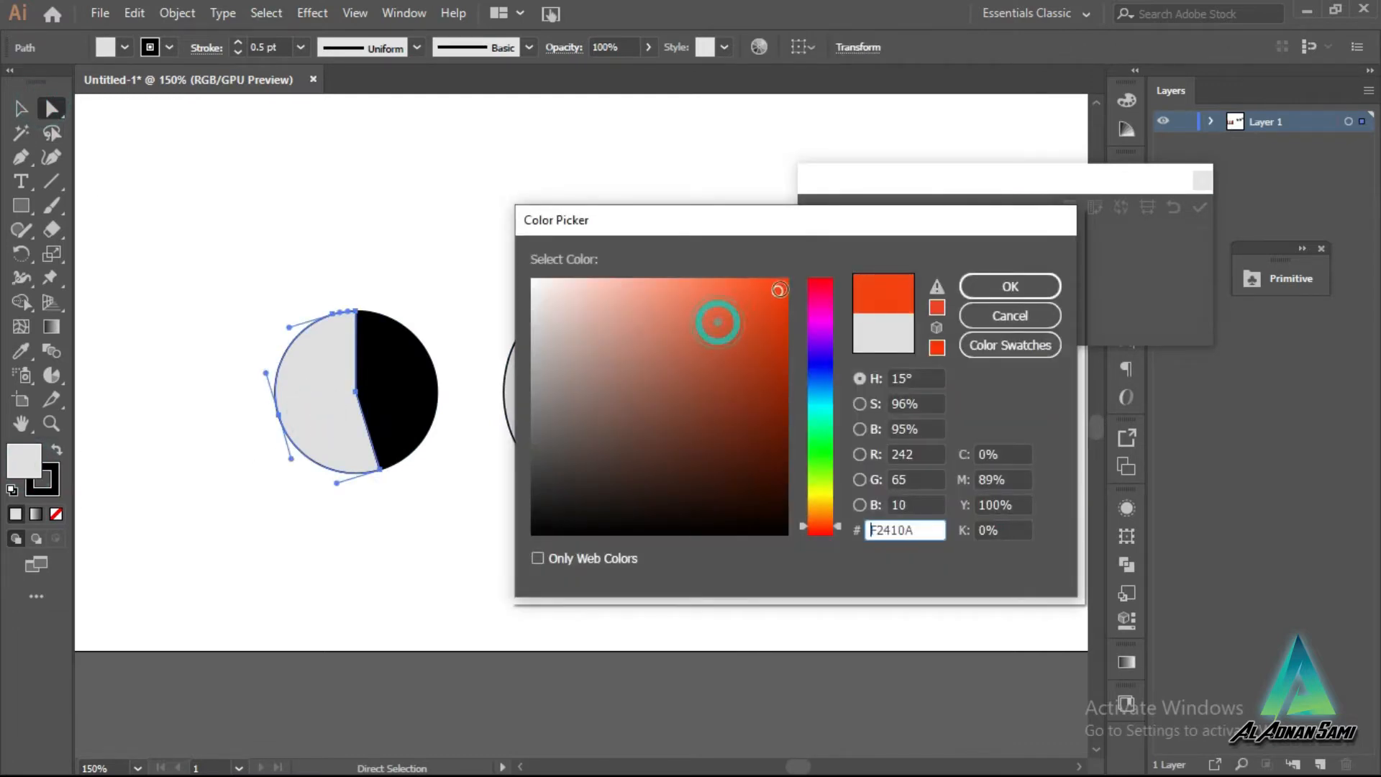
left_click(1000, 288)
Step: Set the fill of the smaller pie's selected slice to F43400 and close the graph data window
scroll(709, 293, "down", 2)
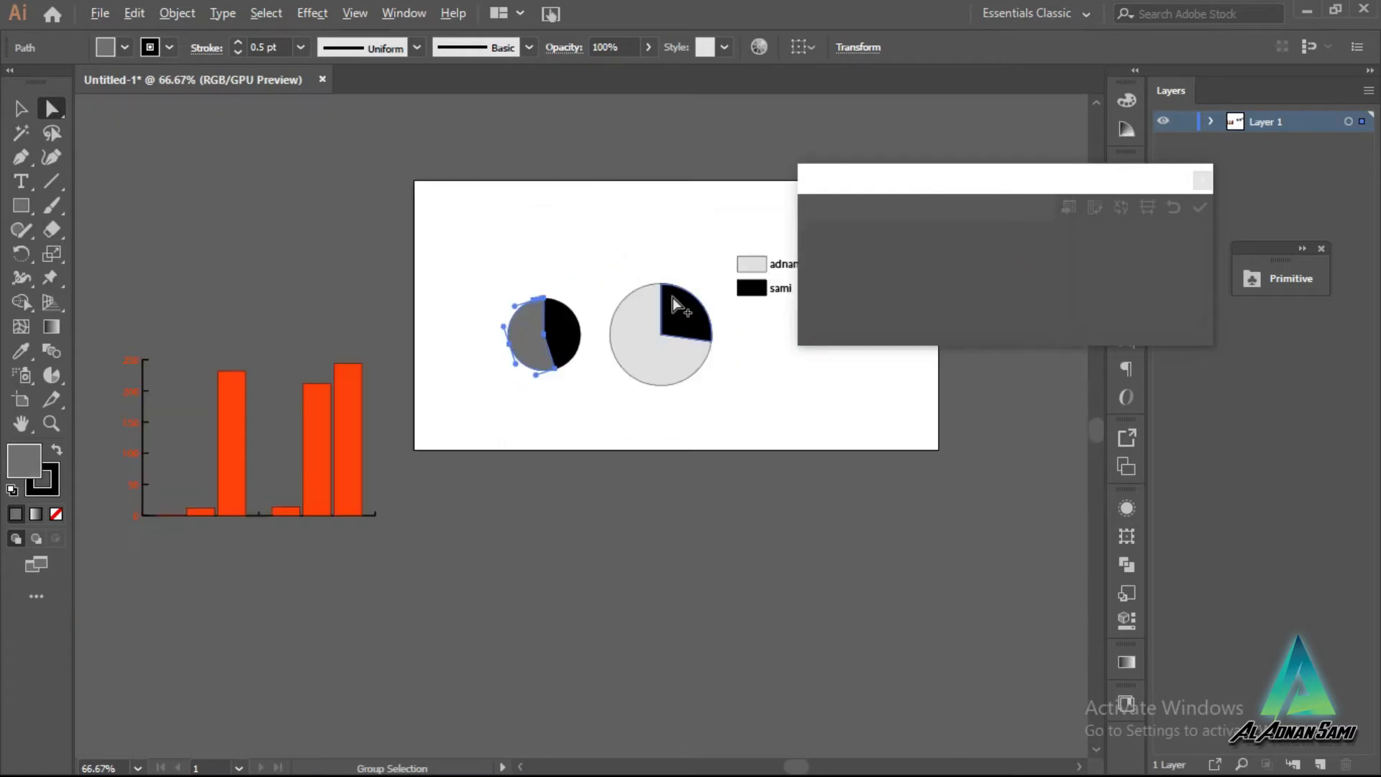
scroll(624, 309, "up", 1)
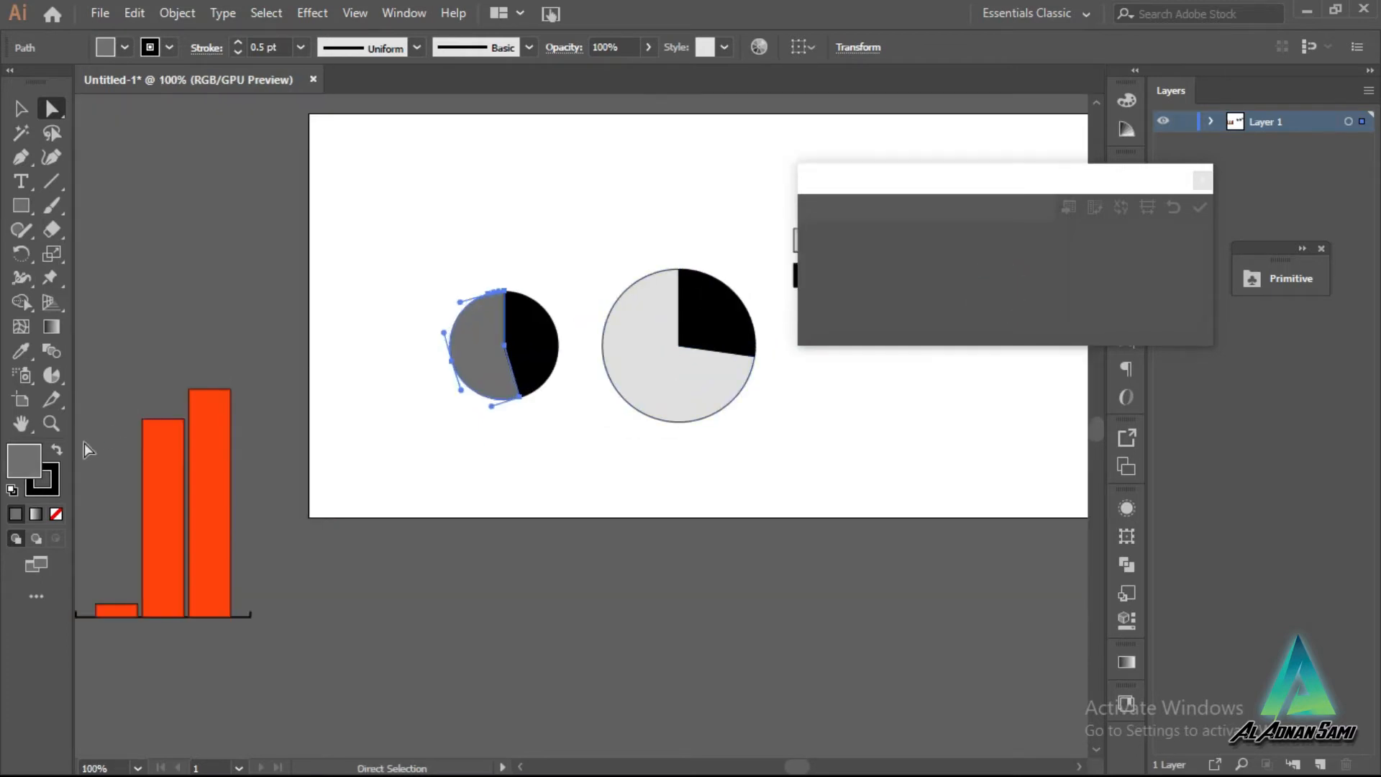
double_click(26, 456)
left_click(696, 324)
left_click(785, 290)
left_click(1021, 286)
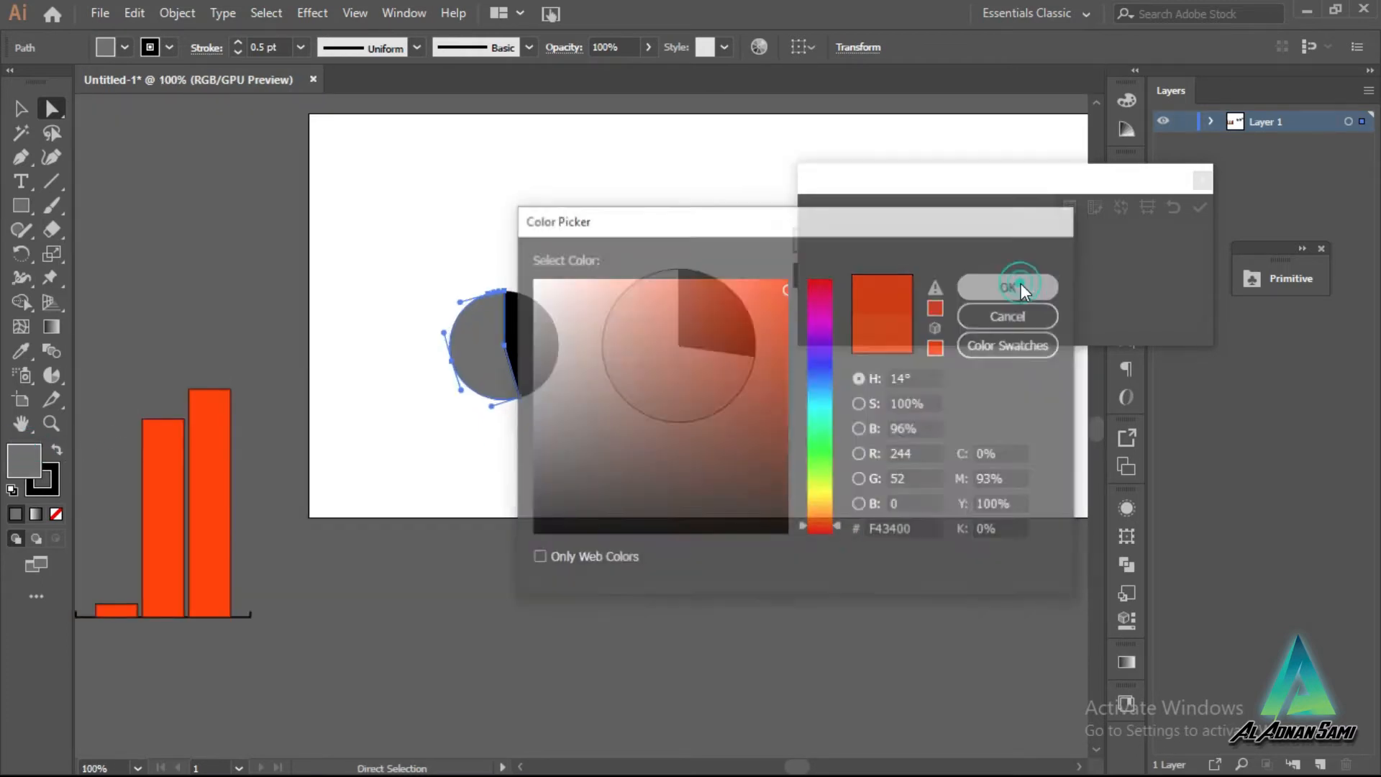
left_click(1198, 180)
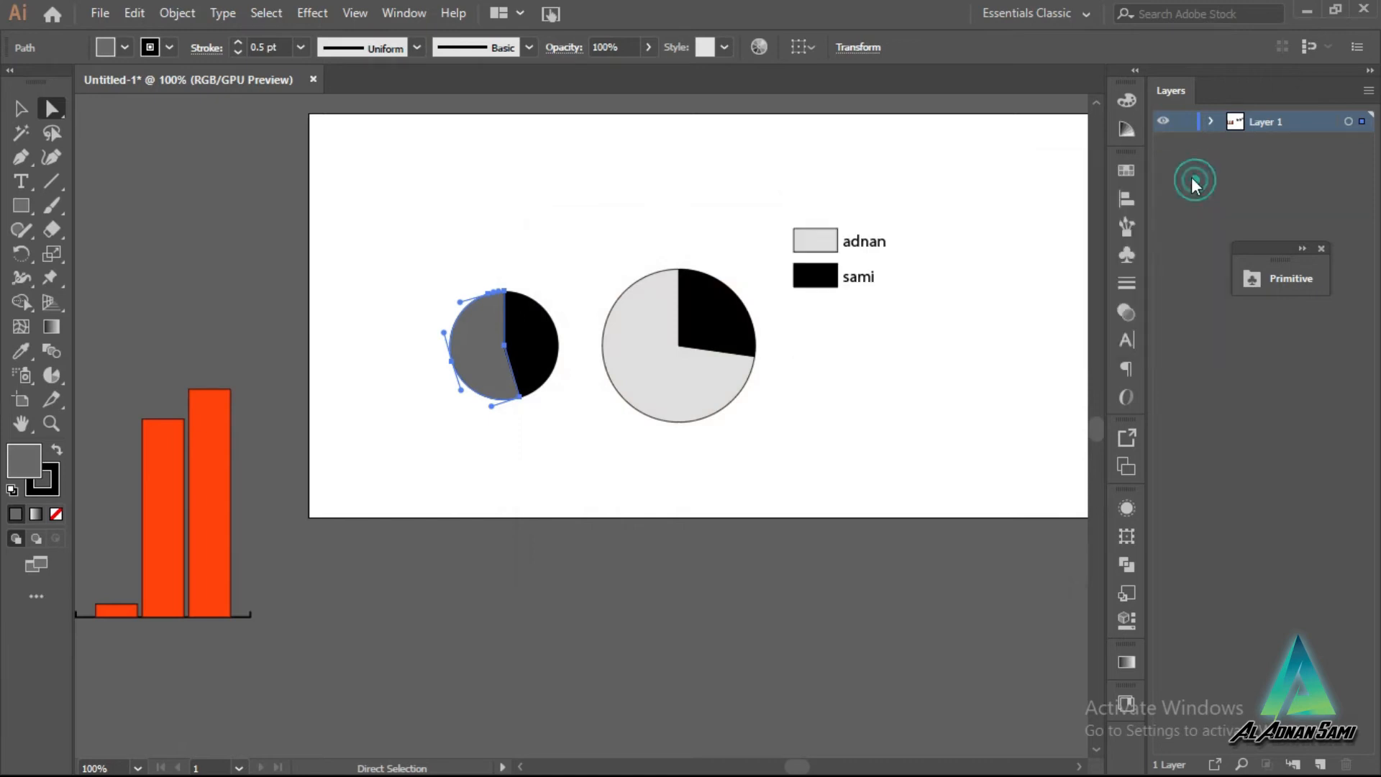
Step: Fill the smaller pie's selected slice with black
left_click(1128, 102)
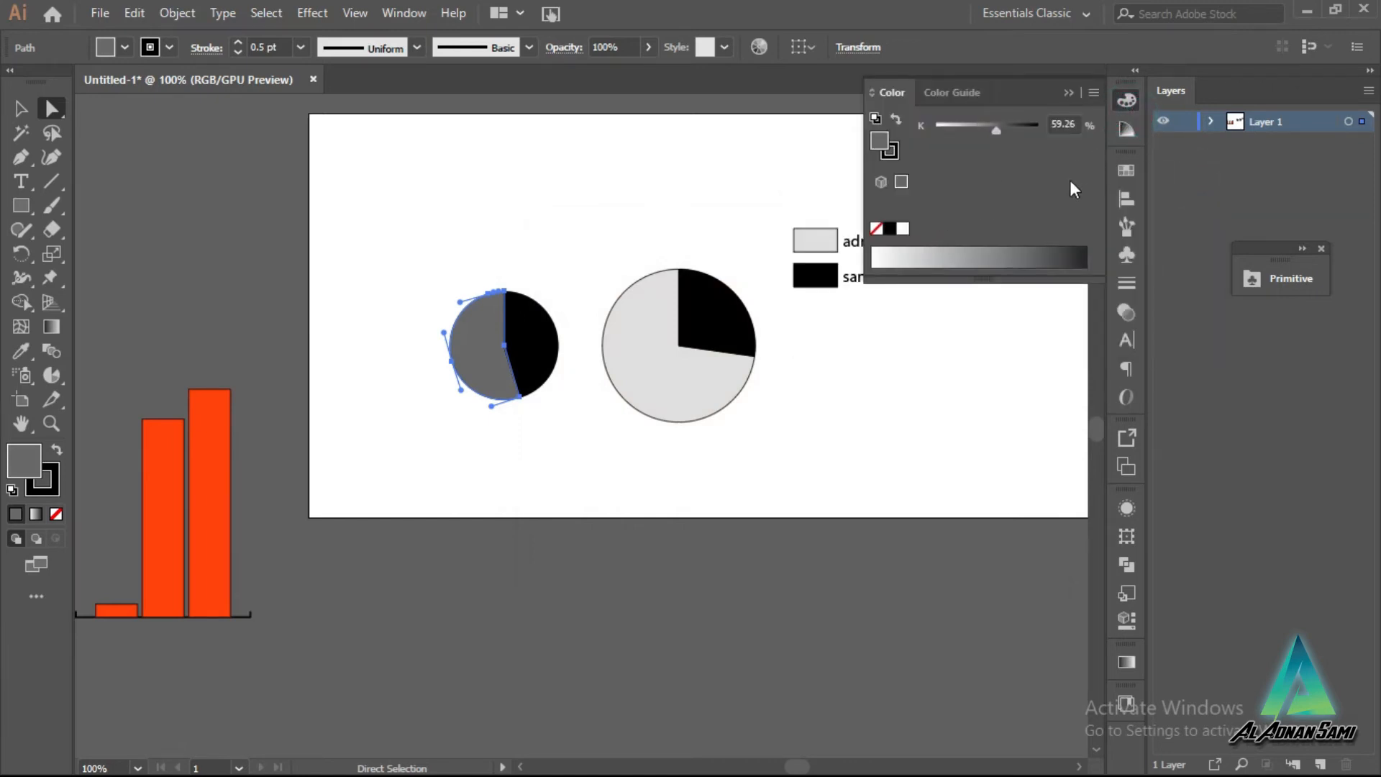
left_click(894, 227)
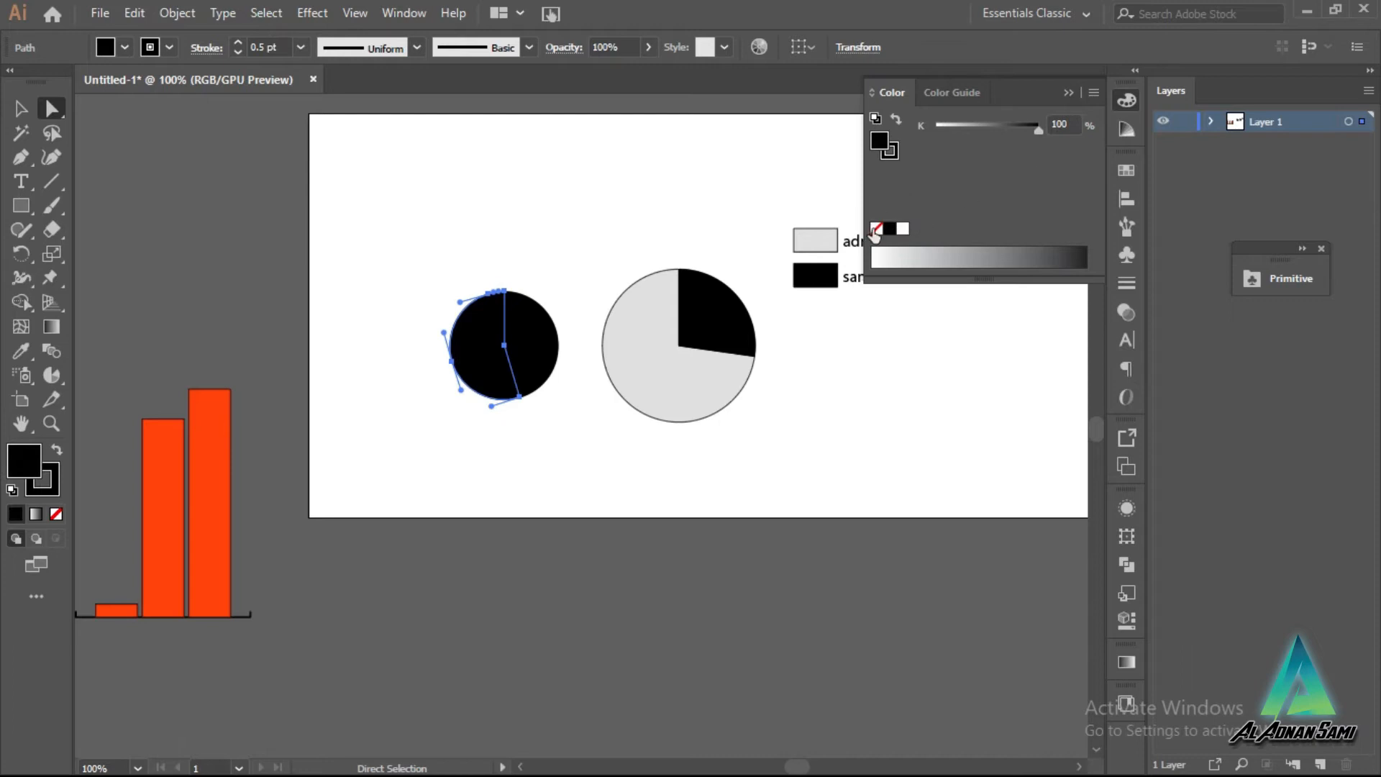
left_click(1068, 92)
Step: Recolour the smaller pie's selected slice with the yellow swatch and deselect it
left_click(1125, 129)
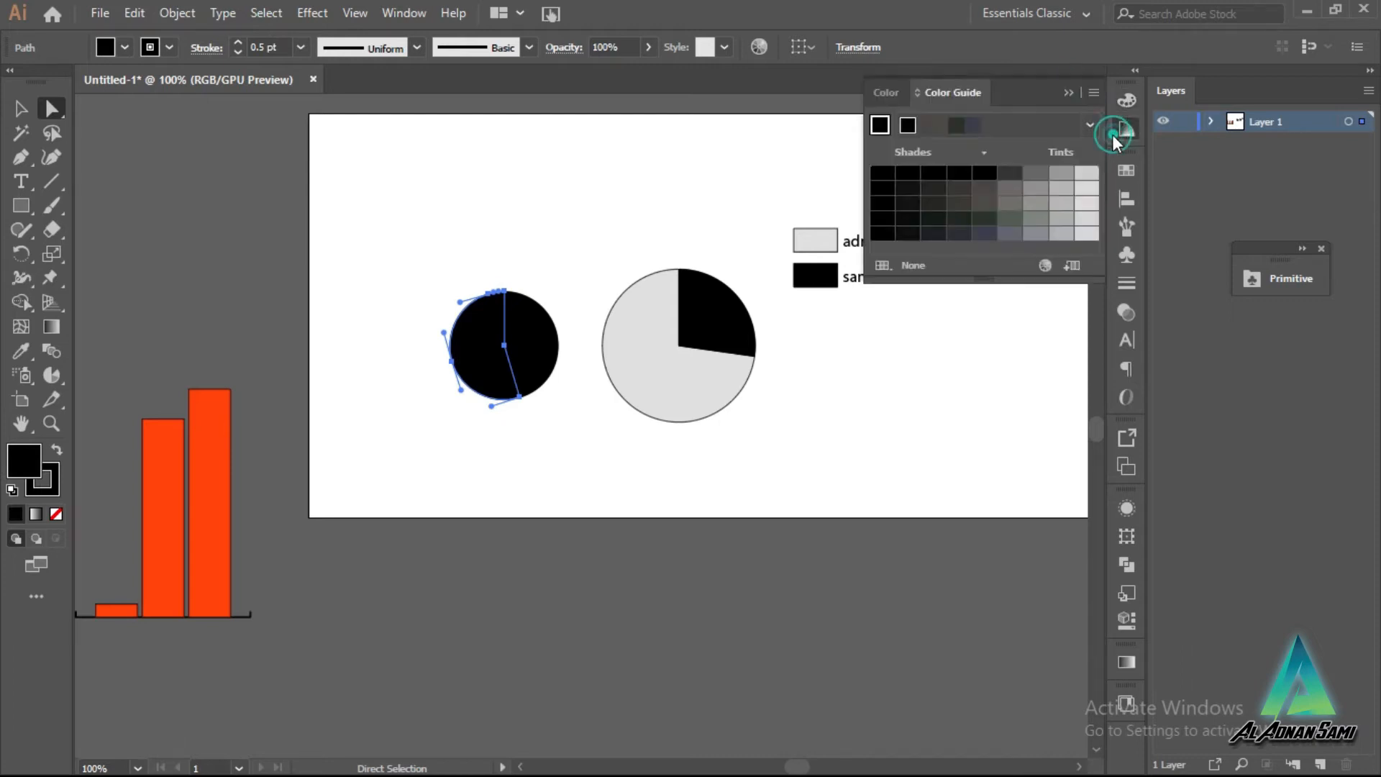
left_click(1127, 170)
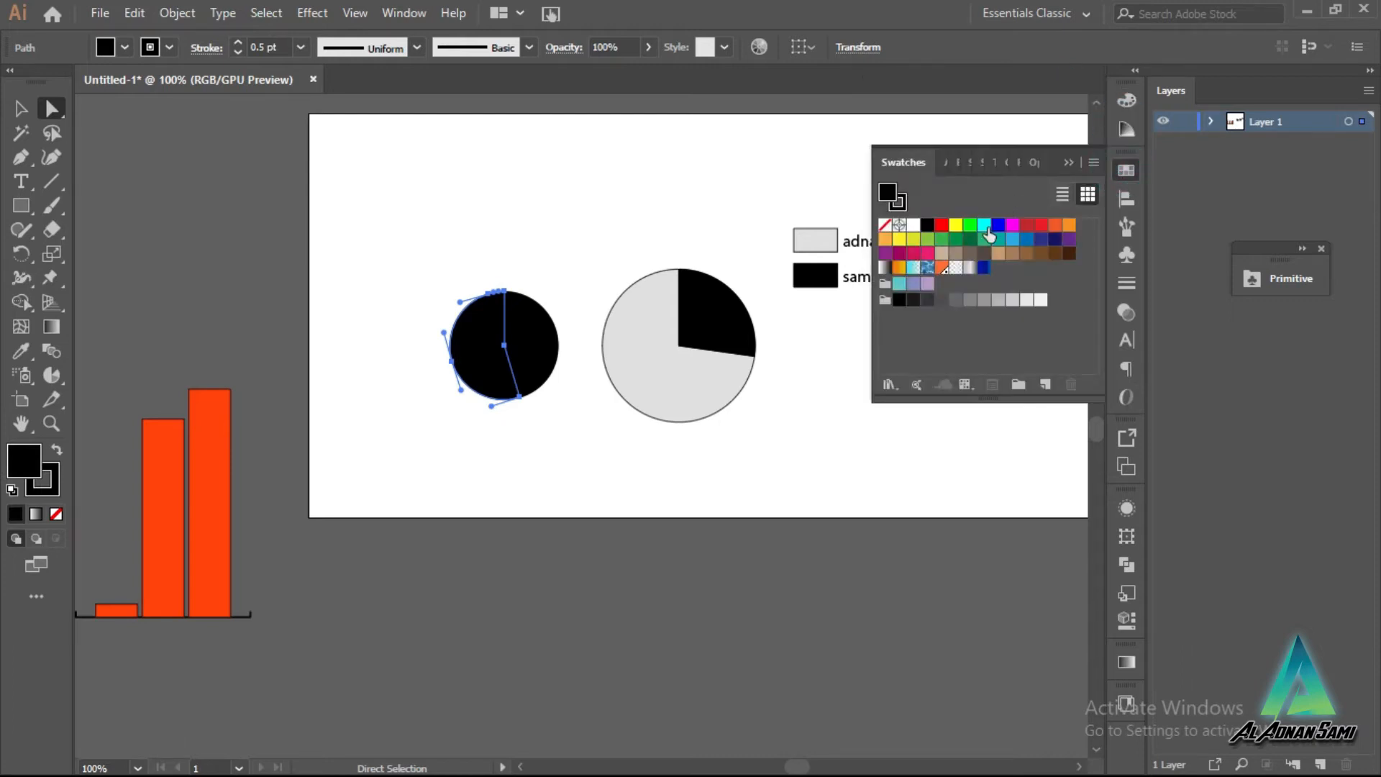
left_click(956, 226)
left_click(942, 227)
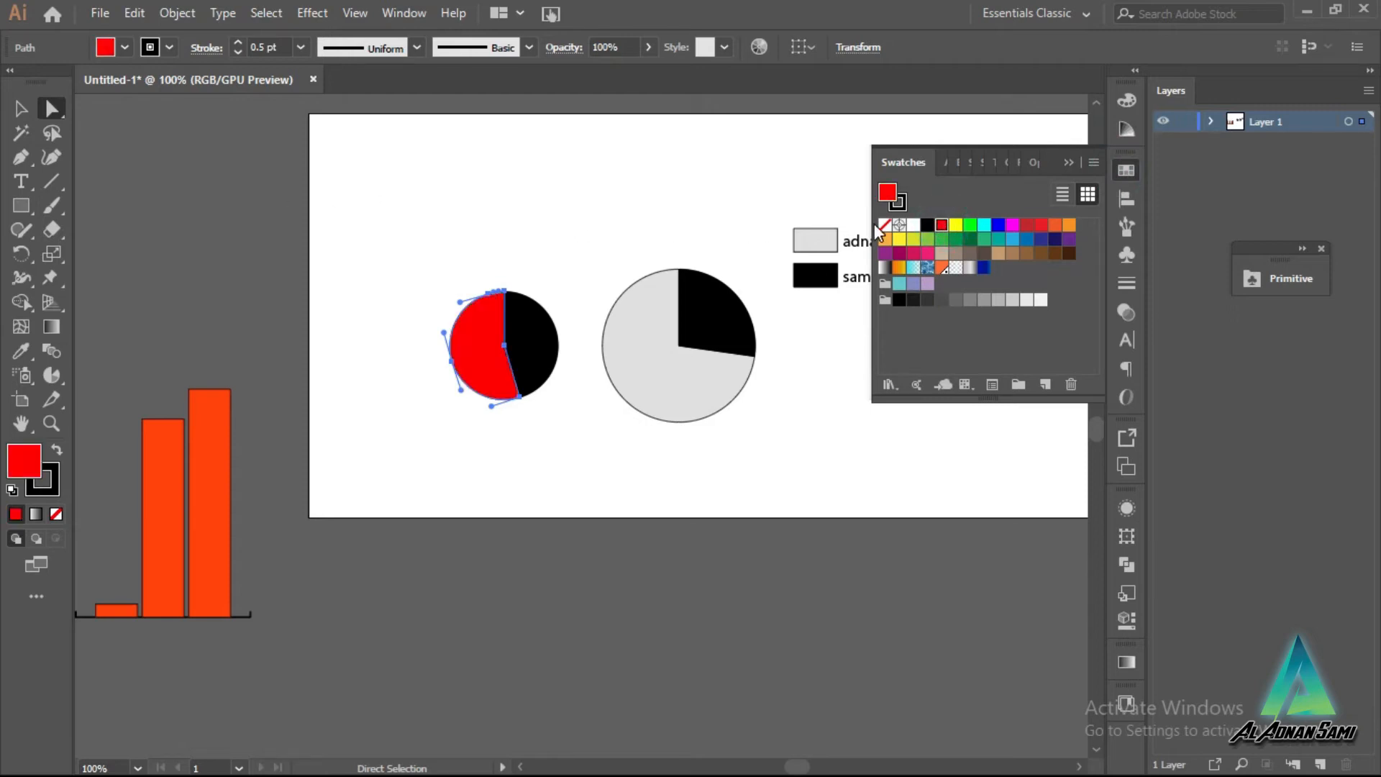
left_click(955, 225)
left_click(21, 108)
left_click(475, 191)
left_click(1070, 161)
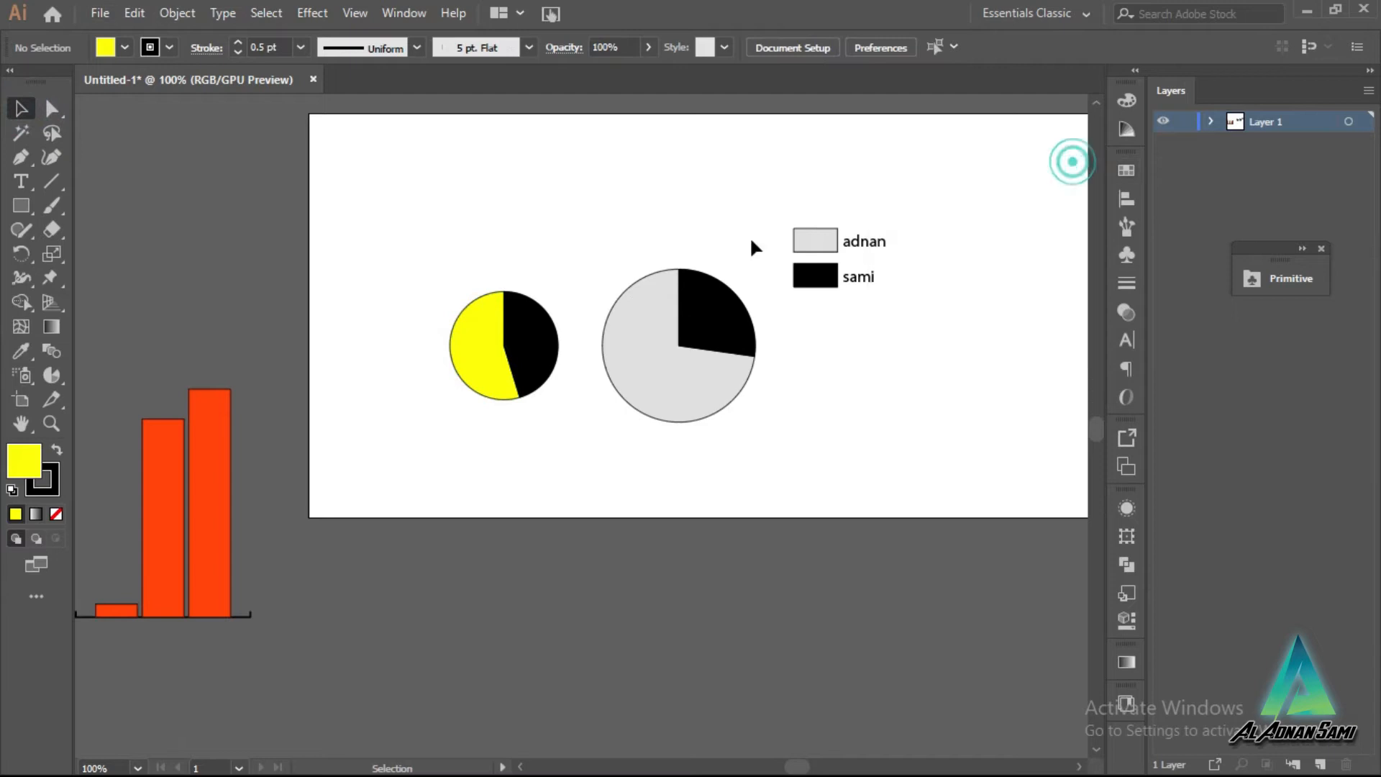
Step: Move the pie graph with its legend off the artboard into the empty area below it and deselect it
scroll(717, 252, "down", 1)
left_click_drag(502, 209, 897, 345)
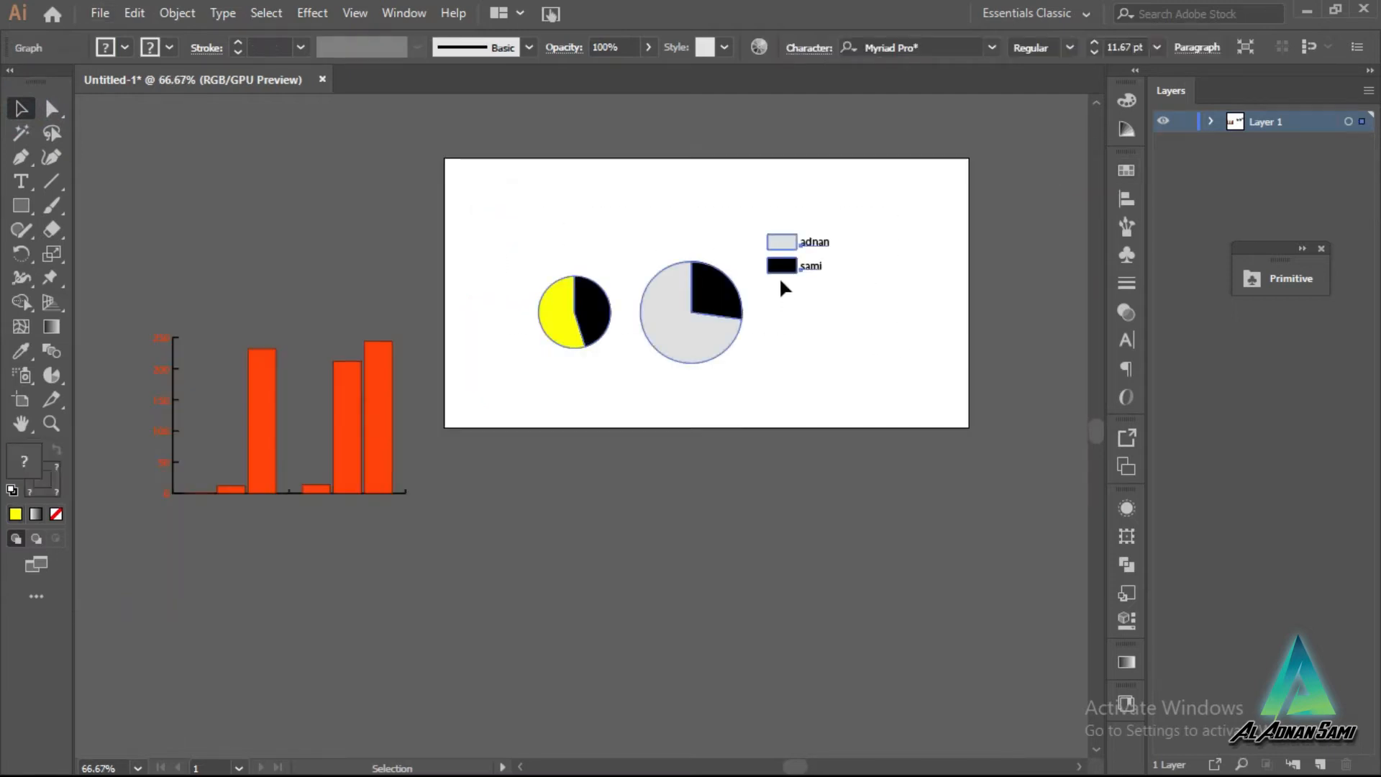
left_click_drag(780, 269, 757, 524)
left_click(878, 497)
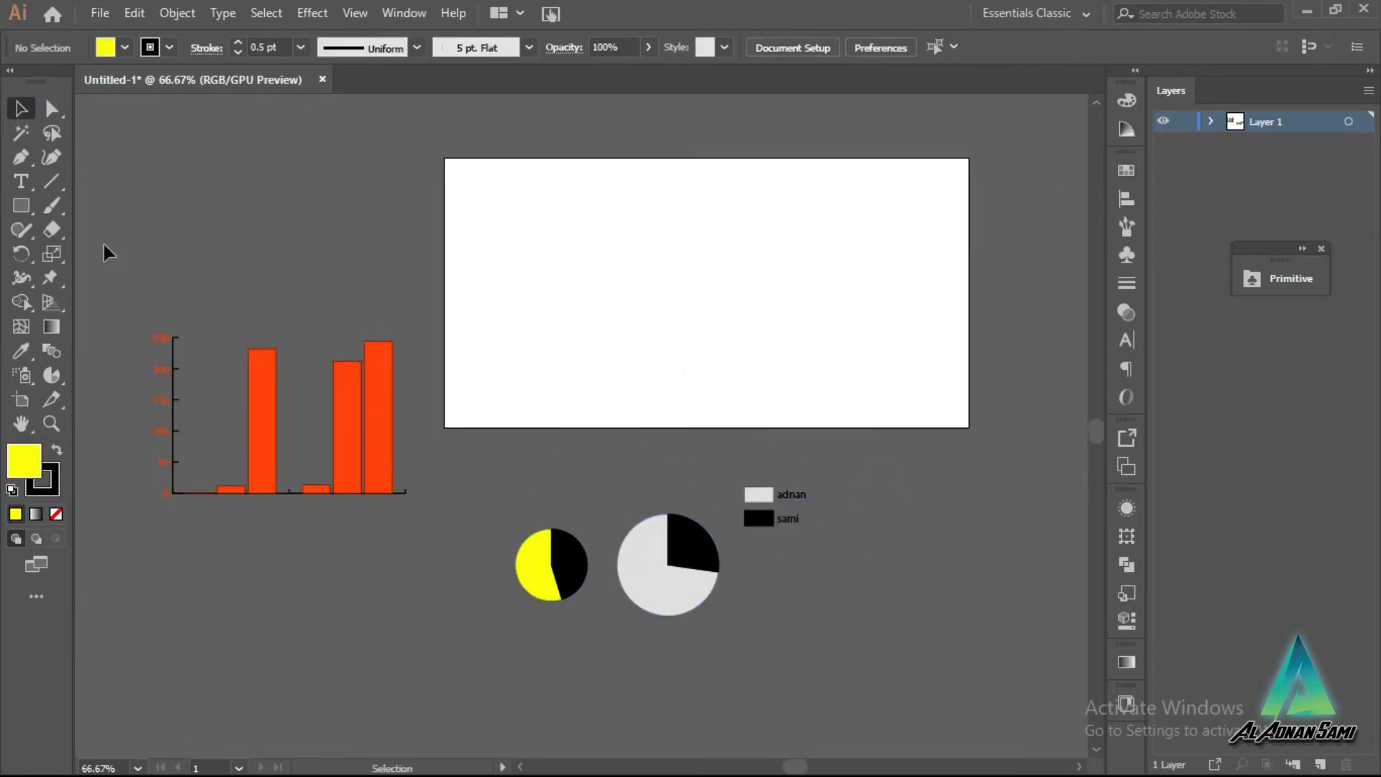
Step: Draw a line graph spanning most of the artboard and move its data window clear of the graph
left_click(45, 377)
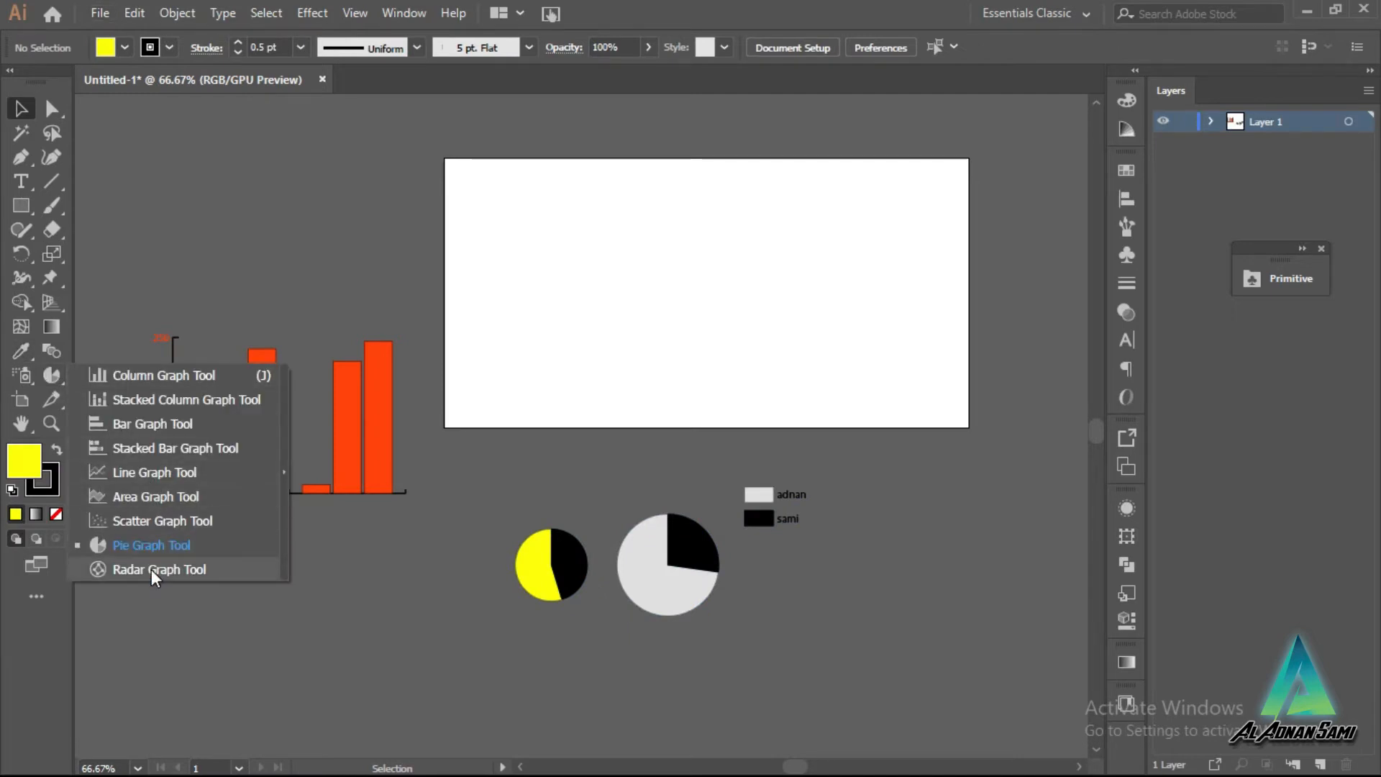
left_click(144, 474)
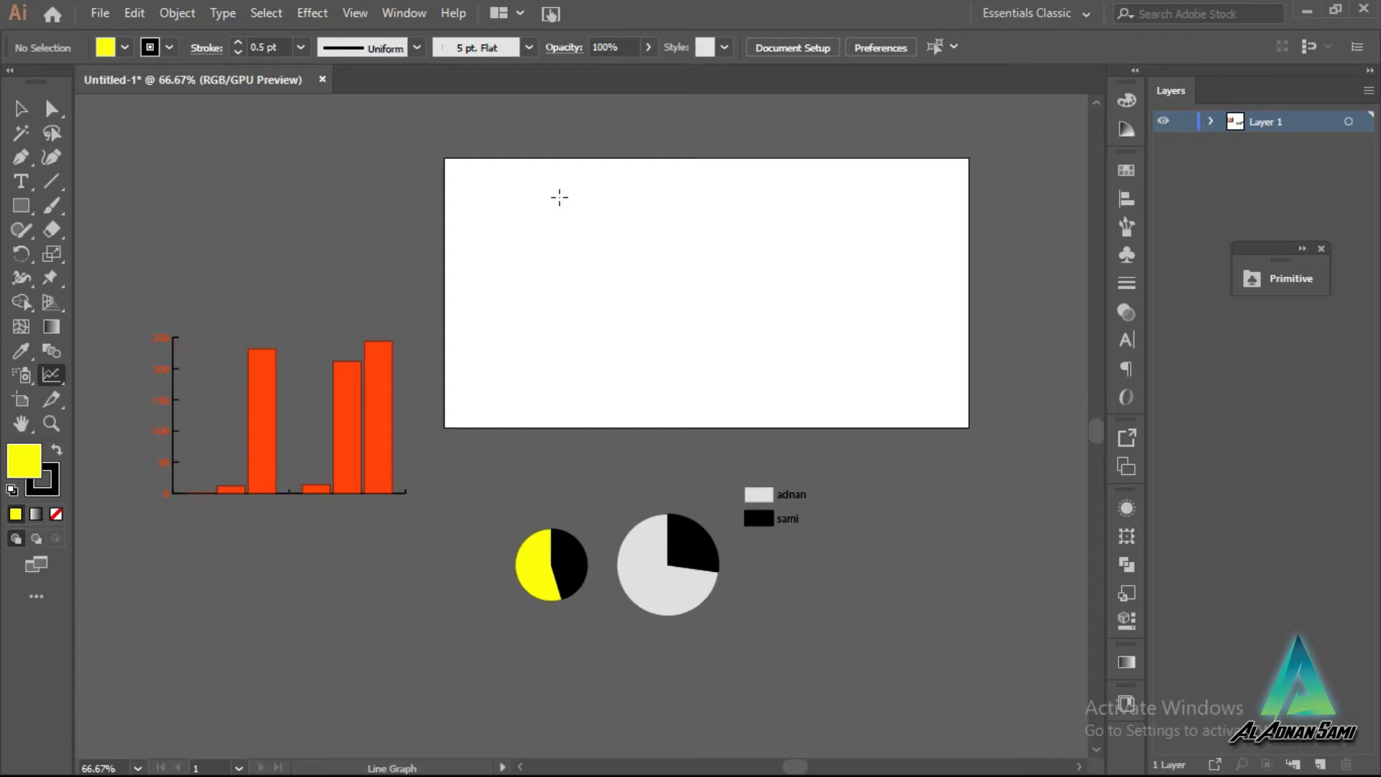
left_click_drag(503, 170, 906, 398)
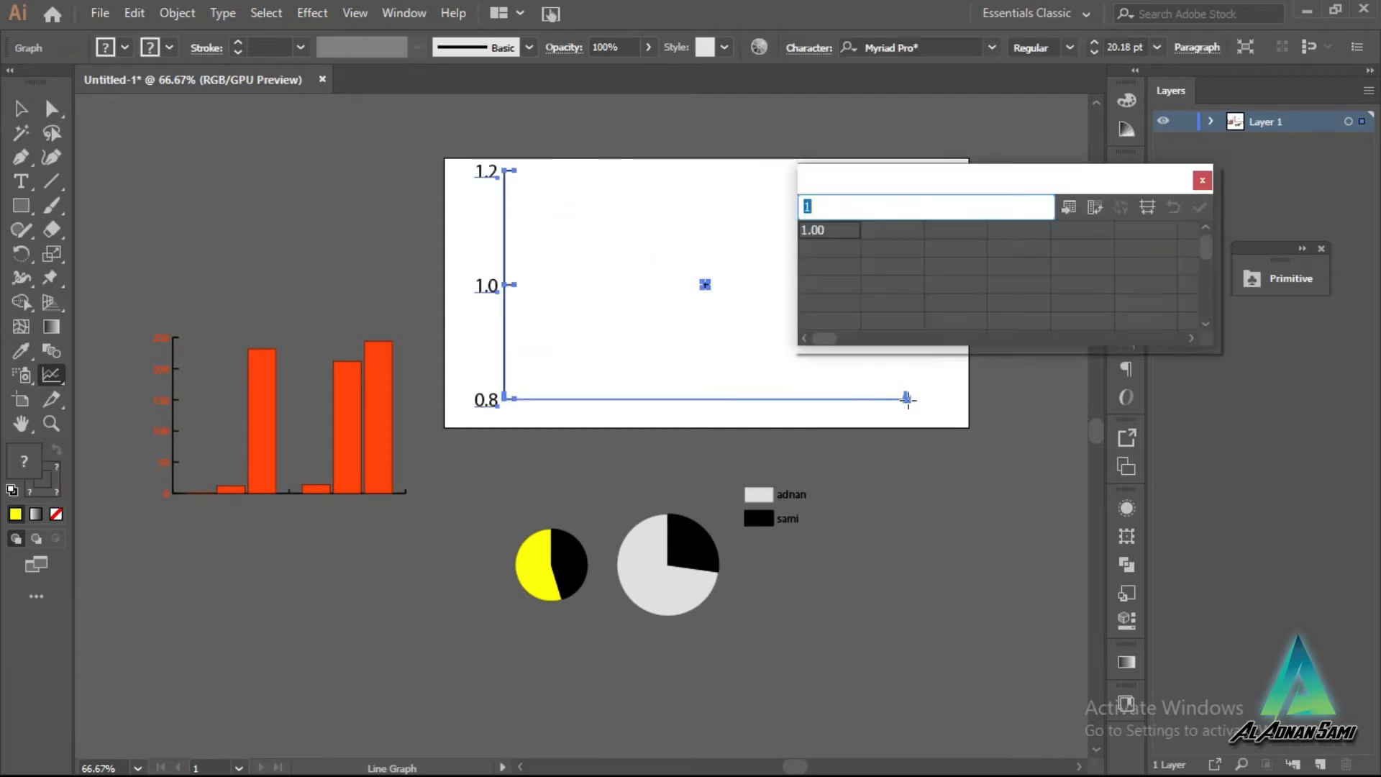
left_click_drag(929, 184, 998, 211)
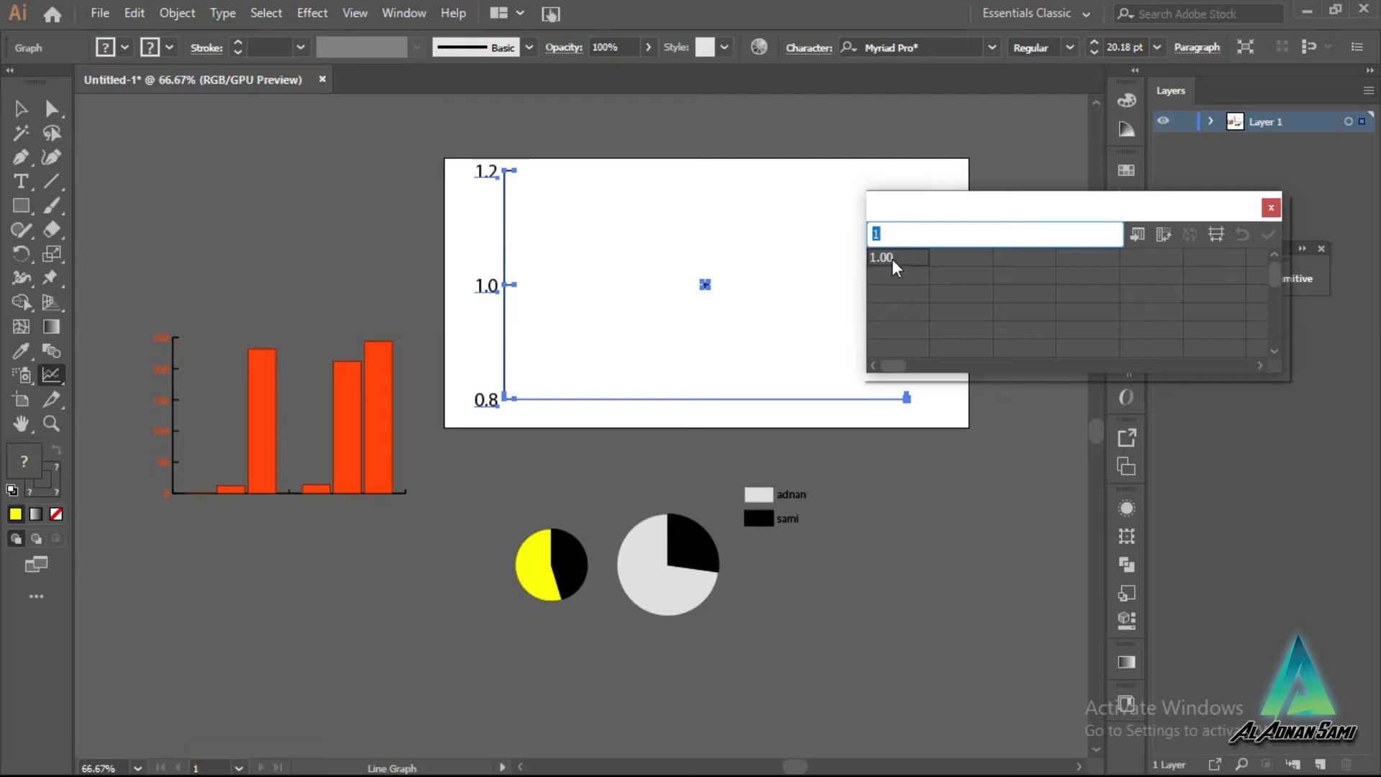
Step: Enter the two names as headings in the first data row and 30 and 23 in the second row
type("adnan")
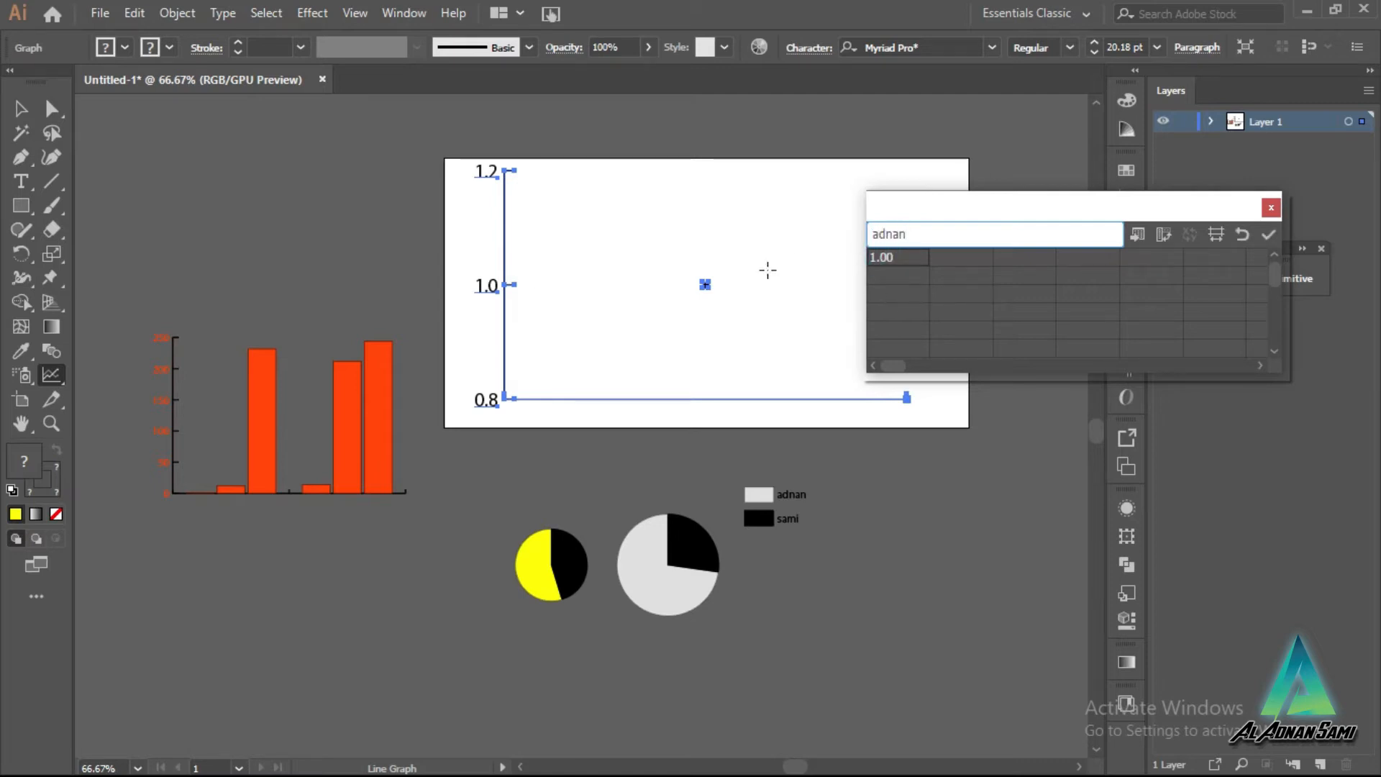
left_click(972, 257)
type("sami")
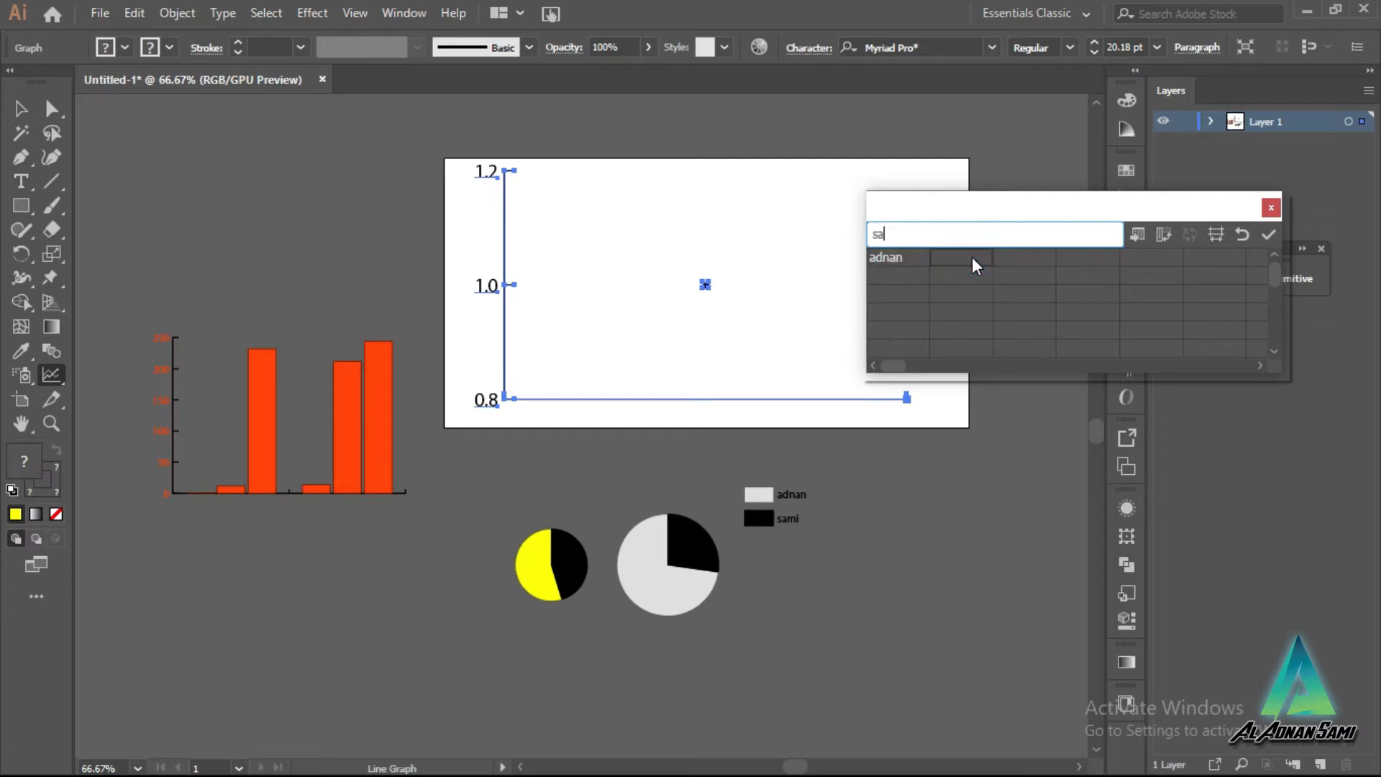
left_click(902, 277)
type("30")
left_click(973, 275)
type("23")
Step: Enter sdfa and adf in the third data row, apply the data to the line graph and close the data window
left_click(899, 294)
type("sdfa")
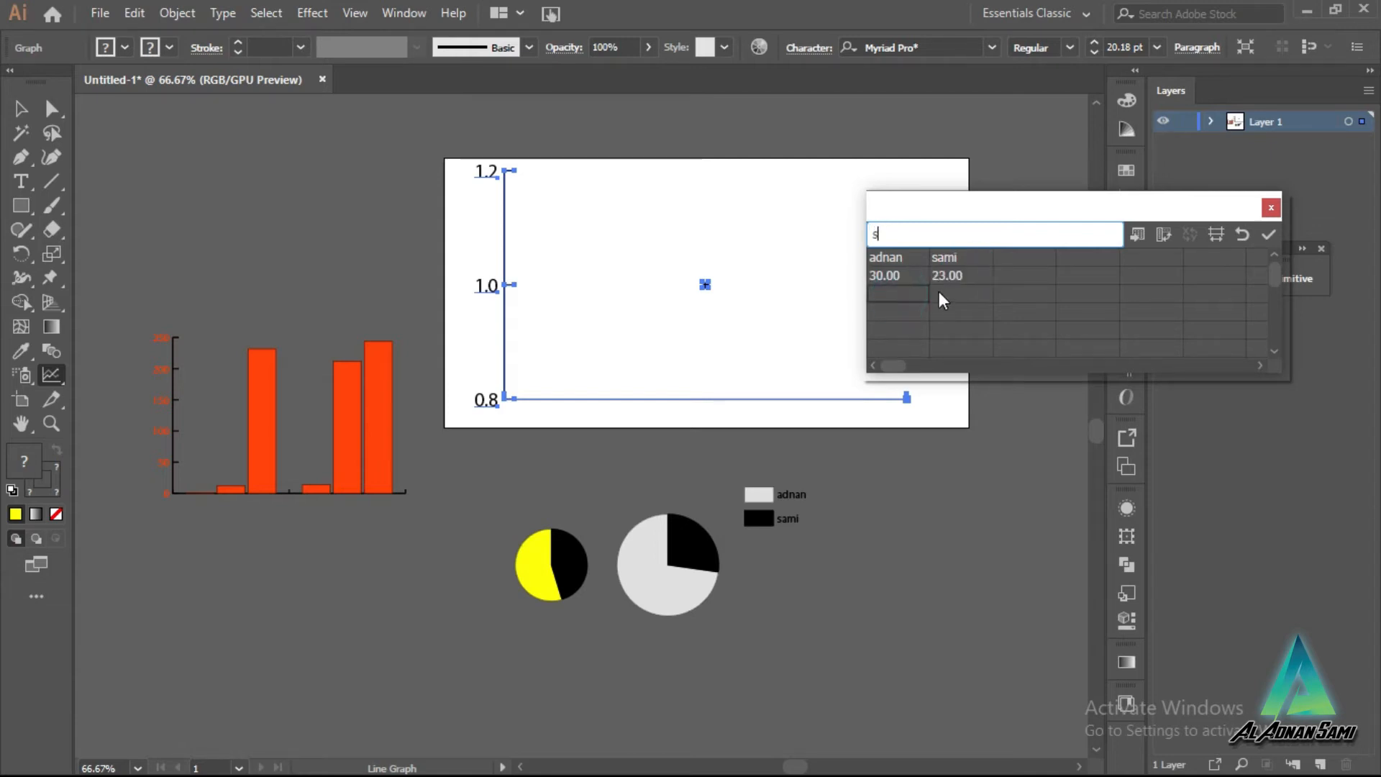
left_click(961, 293)
type("adf")
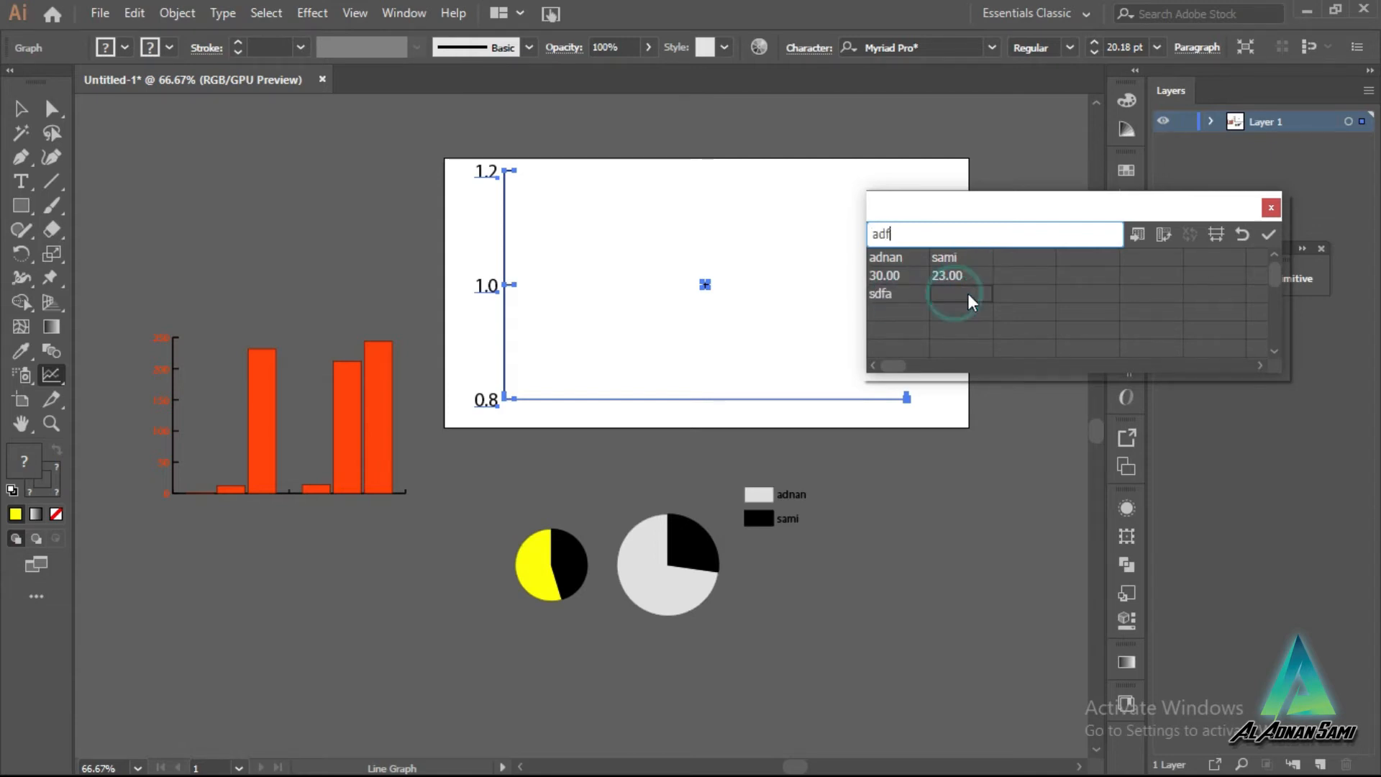
left_click(1268, 234)
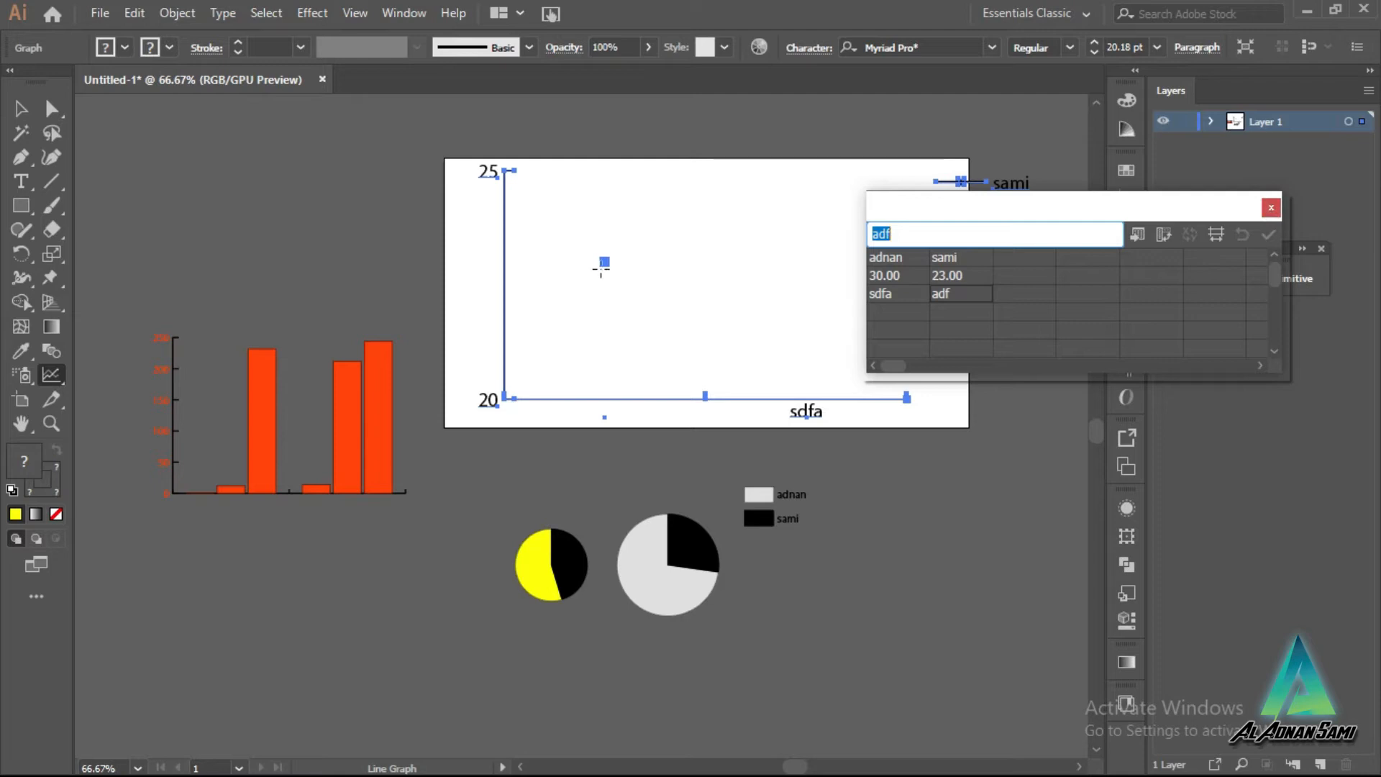
left_click(1271, 208)
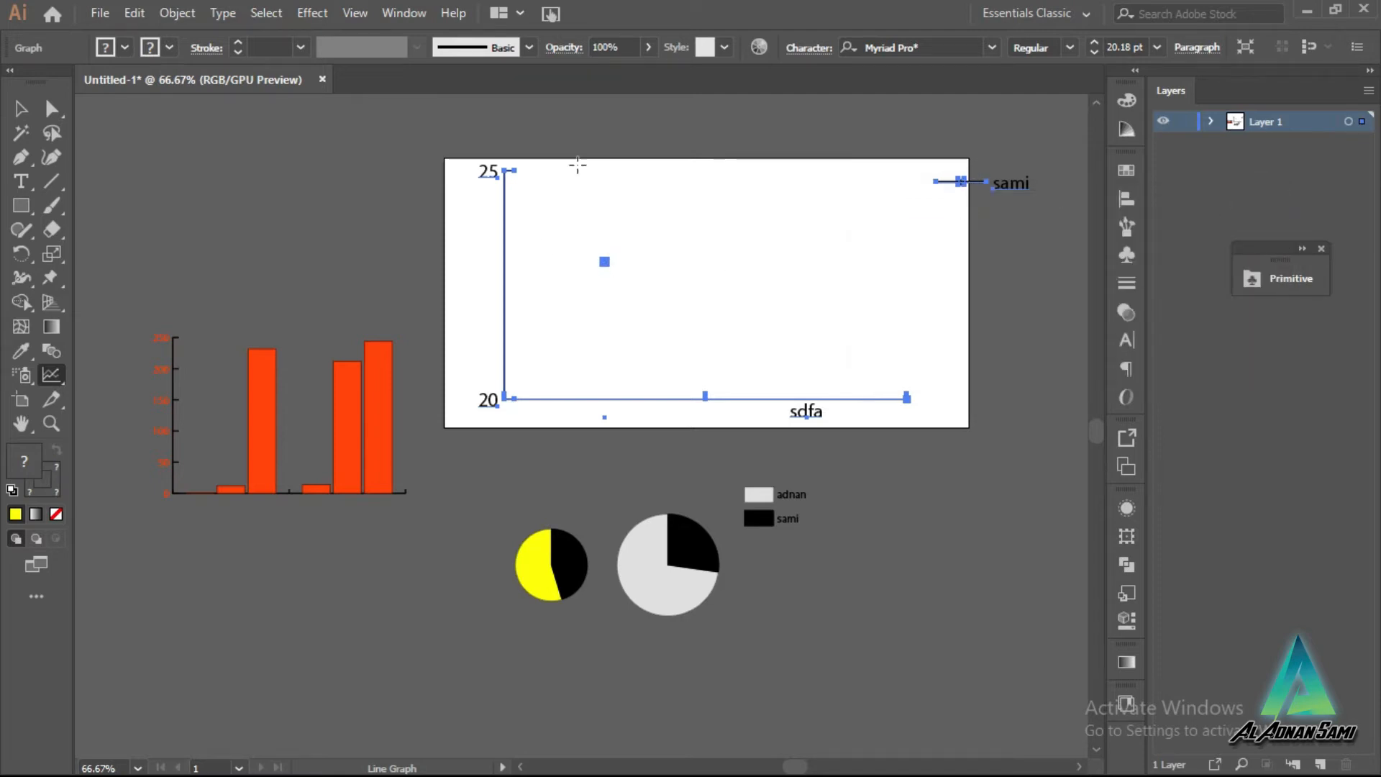
Step: Select the column, pie and line graphs together and delete them
left_click(27, 111)
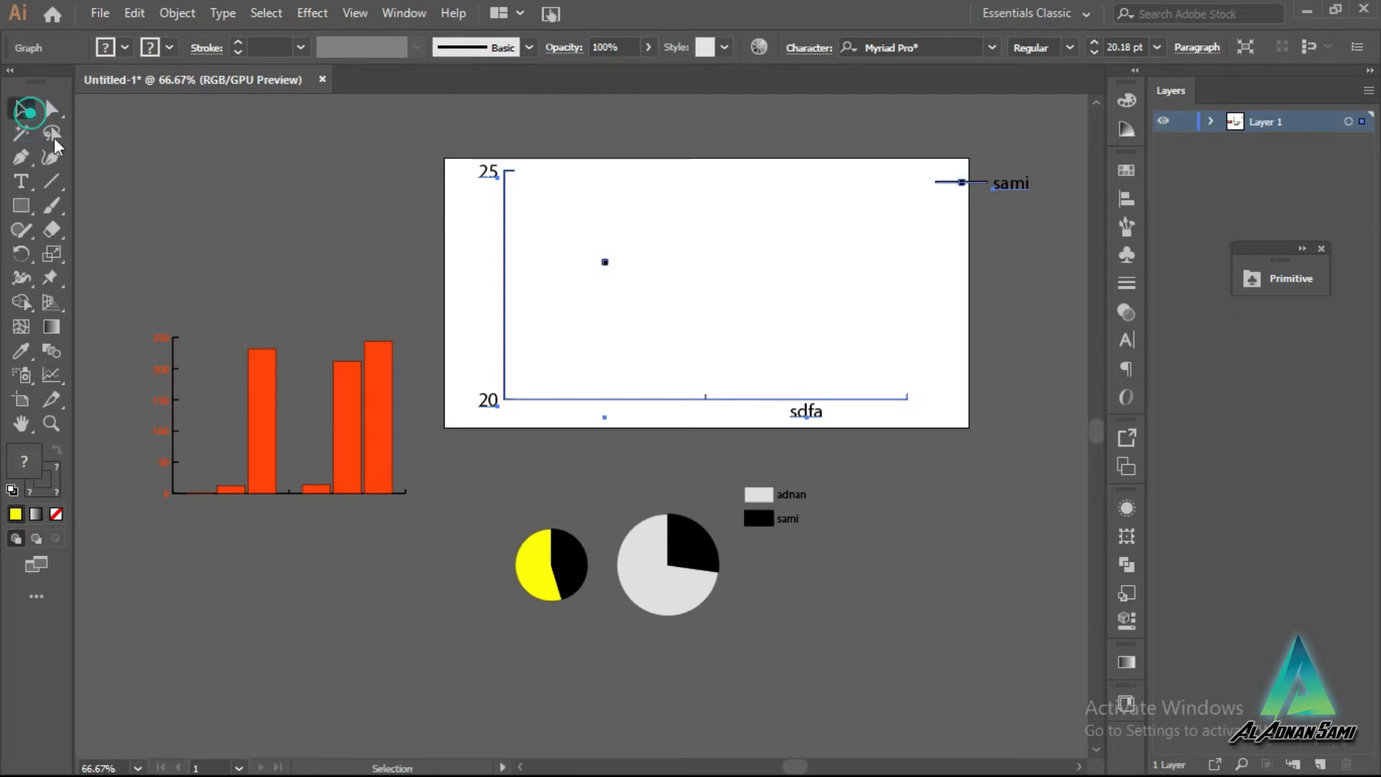
left_click_drag(166, 148, 986, 653)
left_click_drag(1072, 671, 1041, 668)
key("Delete")
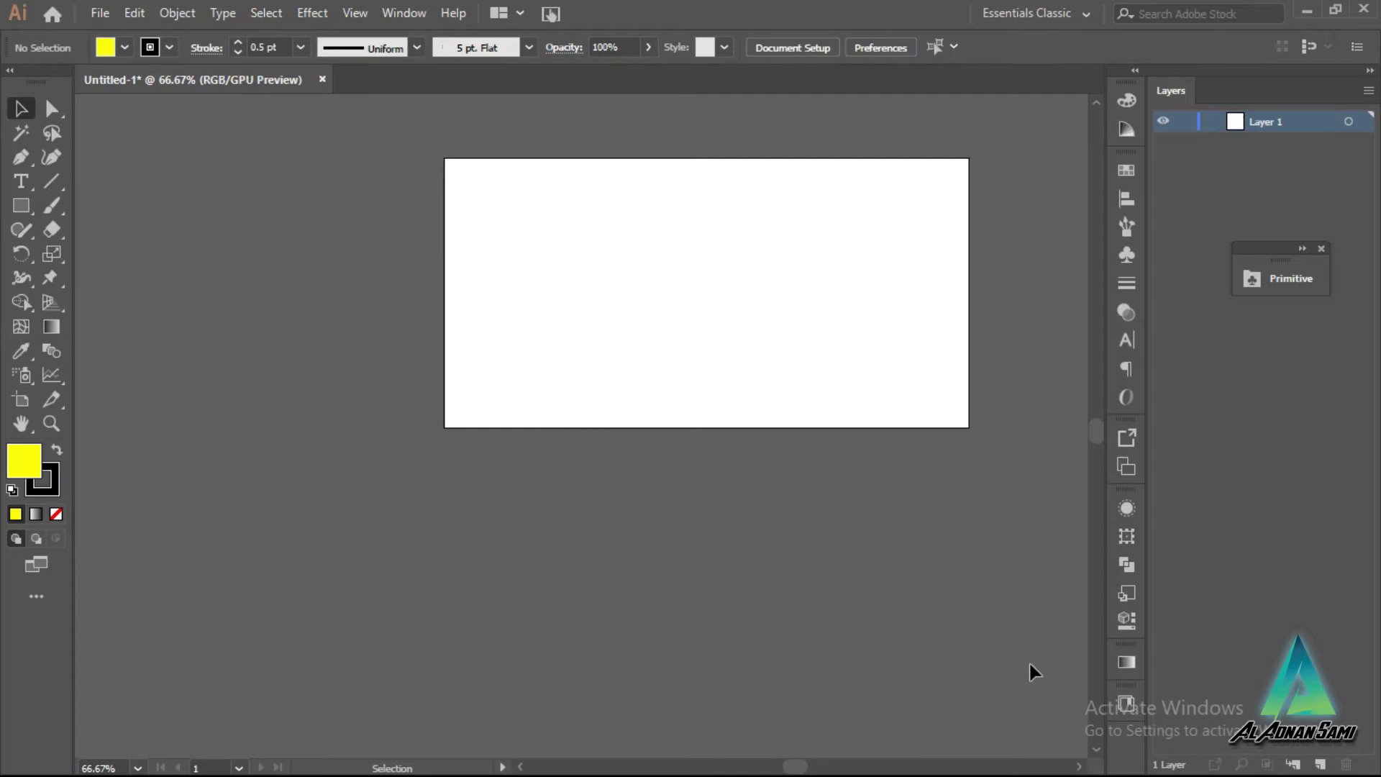
scroll(856, 532, "up", 2)
scroll(1007, 461, "up", 1)
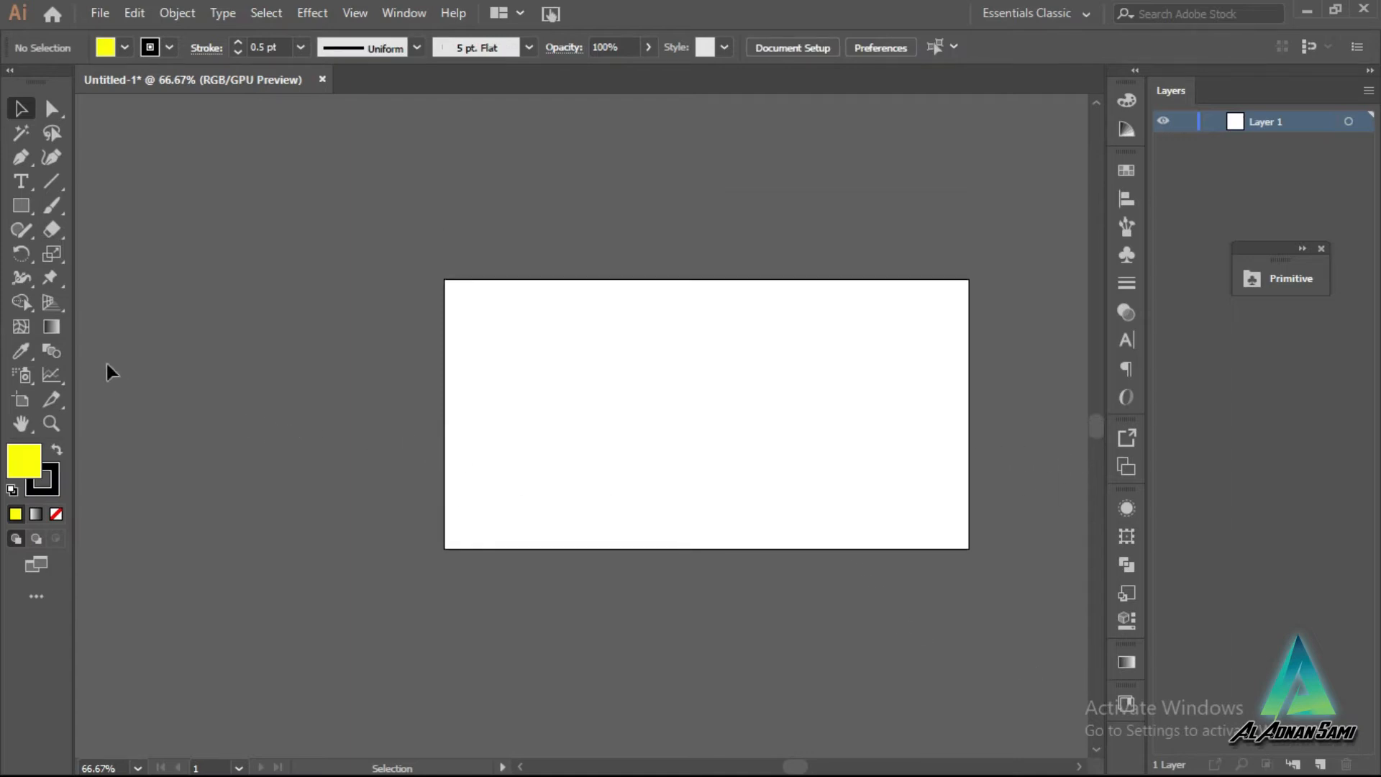
left_click(51, 301)
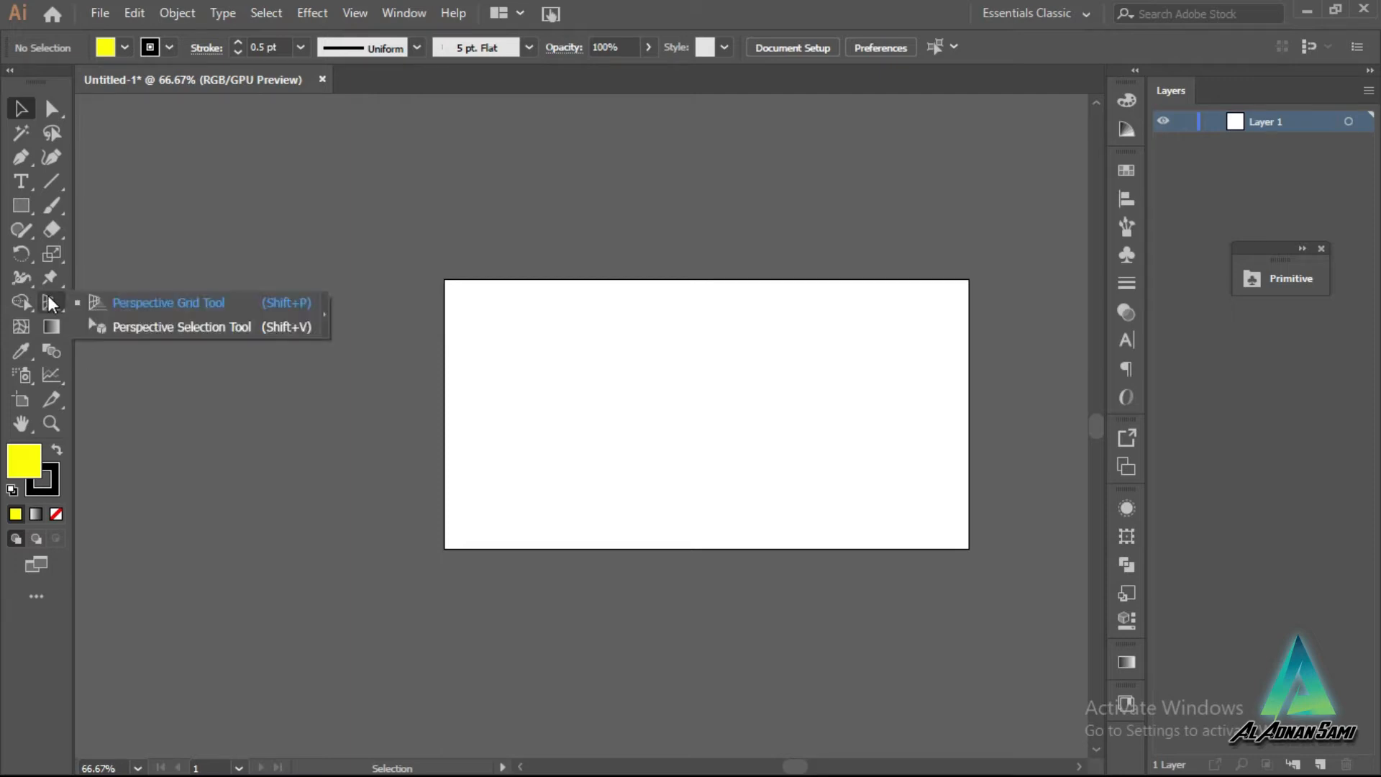
left_click(46, 350)
right_click(9, 345)
left_click(8, 345)
right_click(28, 387)
left_click(29, 389)
right_click(58, 382)
left_click(58, 382)
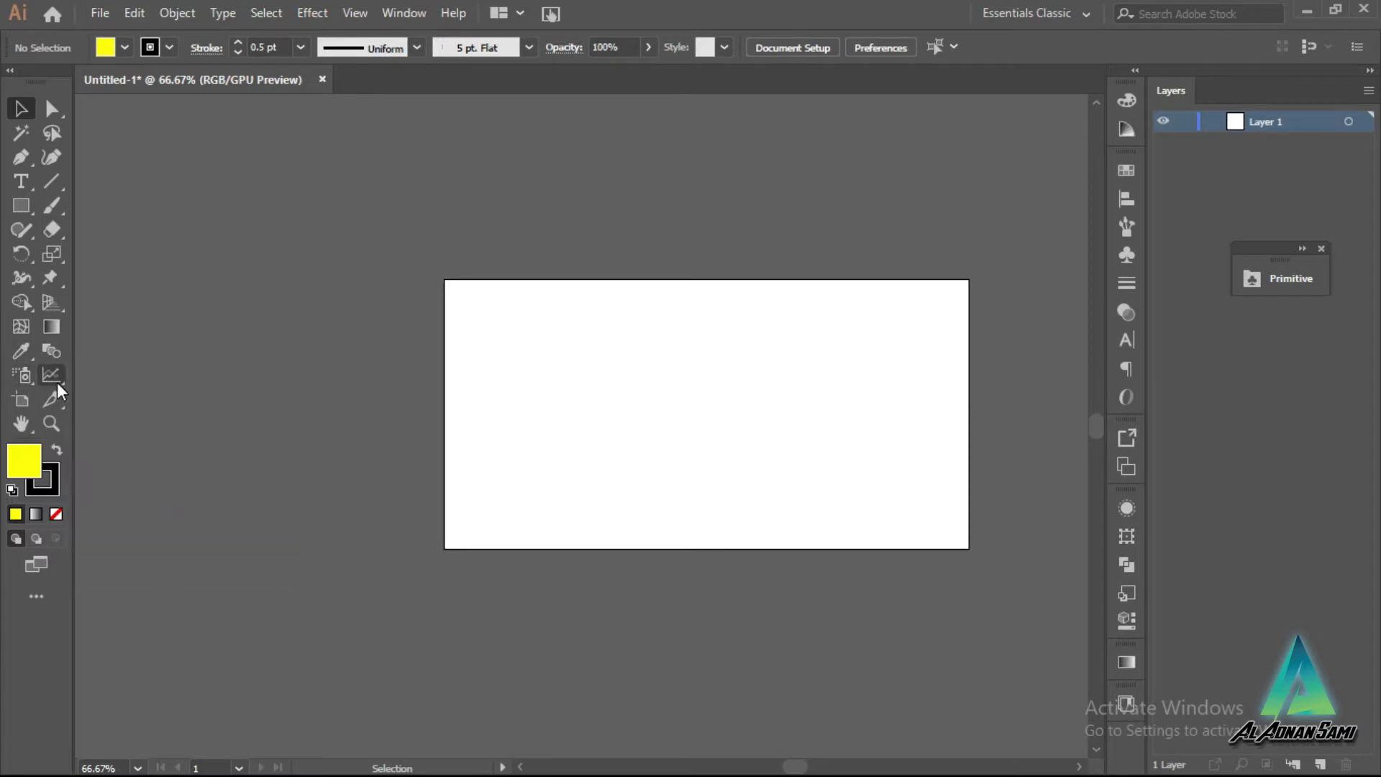
Step: Activate the Artboard tool, switch Artboard 1 to portrait orientation and return it to landscape
left_click(22, 400)
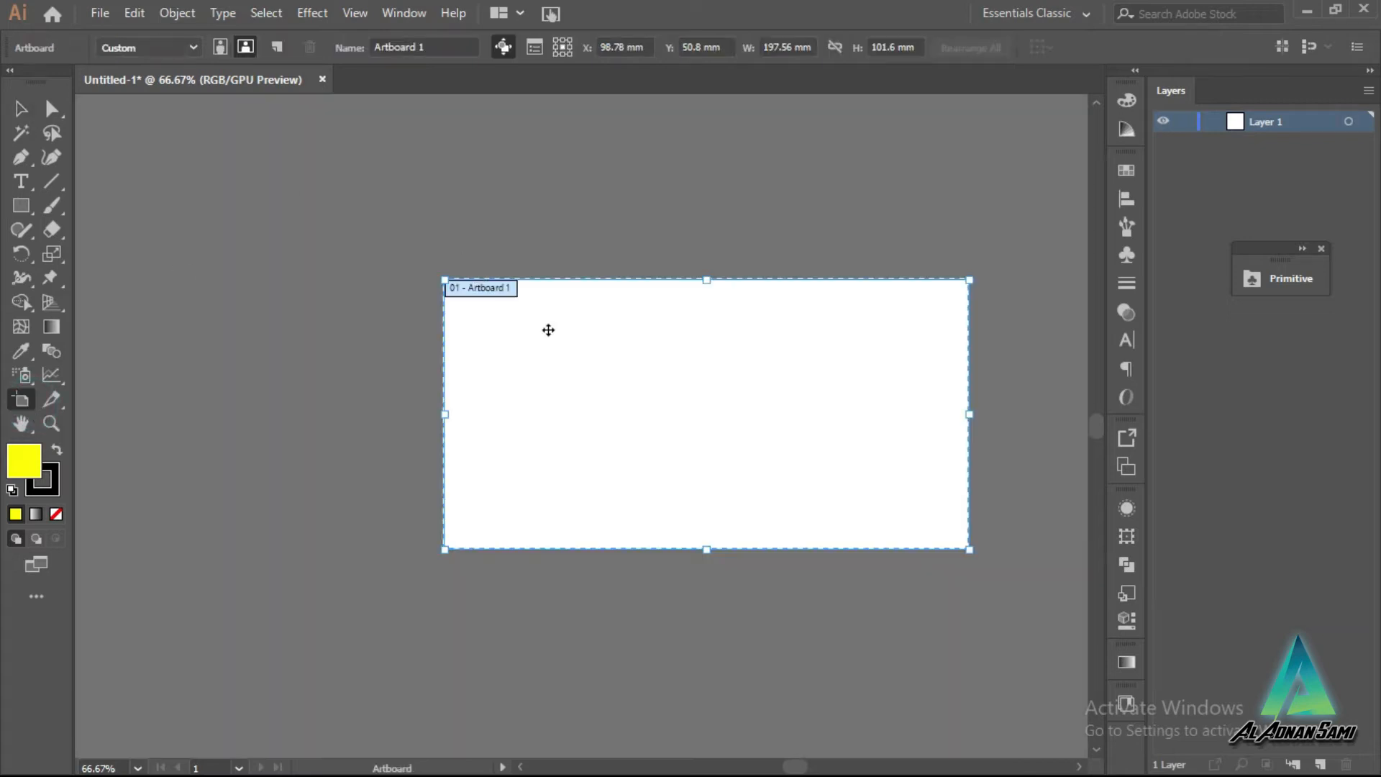
left_click(221, 47)
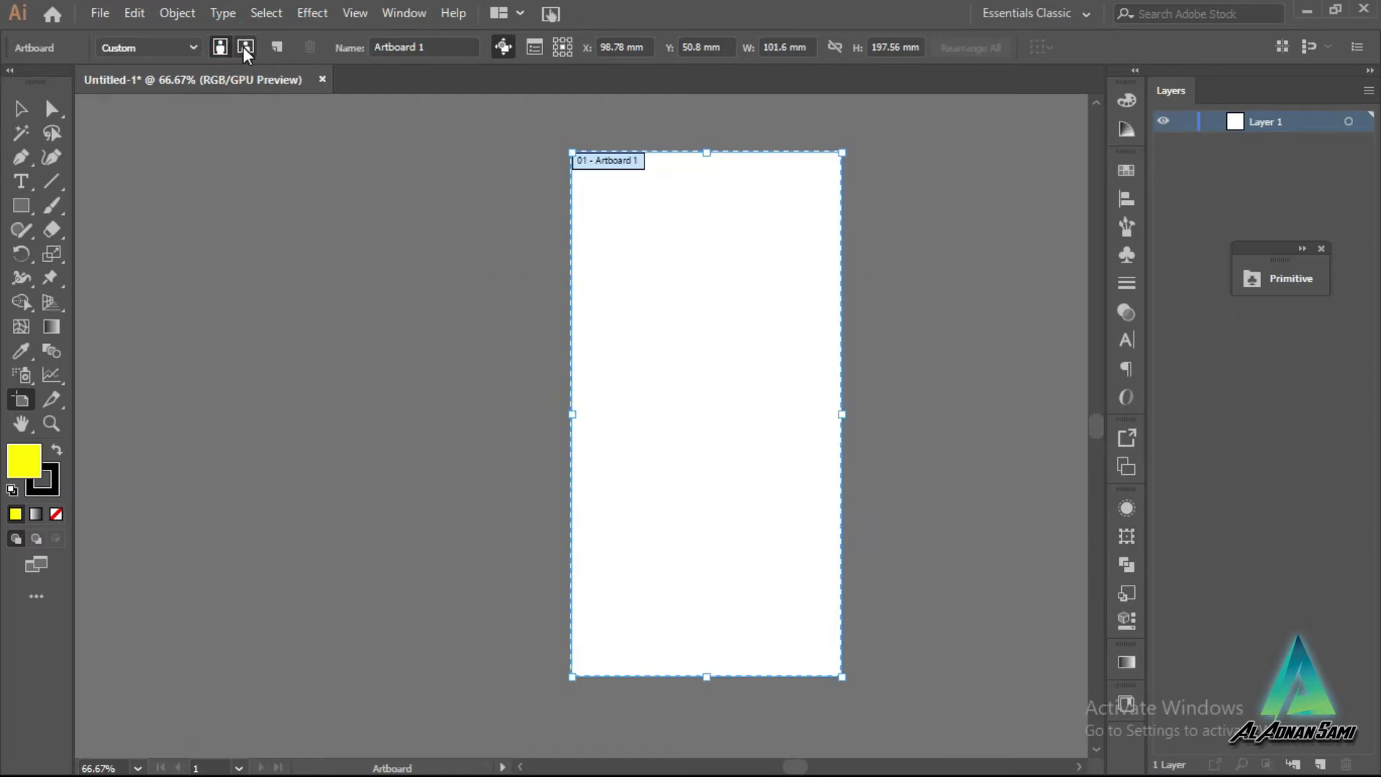
left_click(245, 48)
scroll(643, 387, "down", 1)
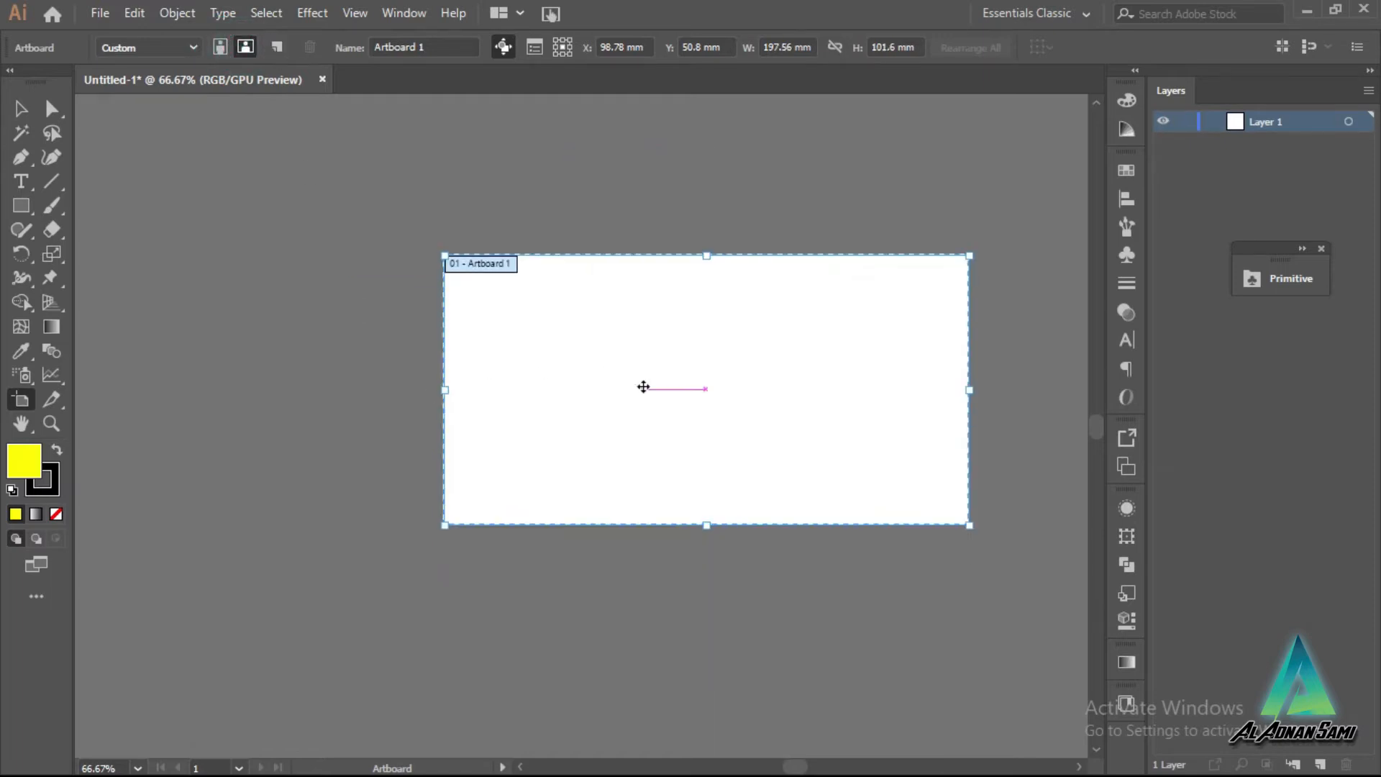
scroll(800, 390, "down", 2)
scroll(1025, 392, "up", 2)
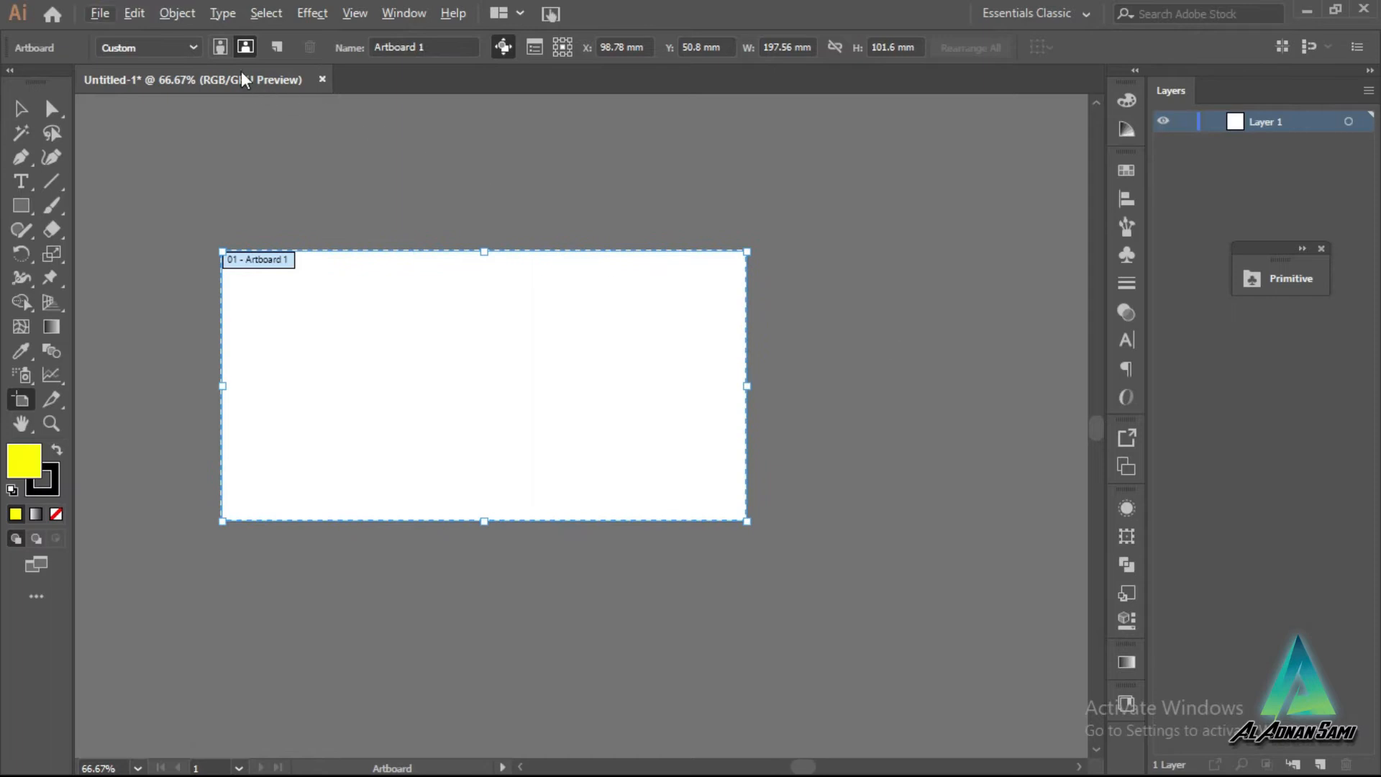
Step: Add two new artboards beside Artboard 1
left_click(275, 47)
key("ctrl+minus")
key("ctrl+minus")
key("ctrl+minus")
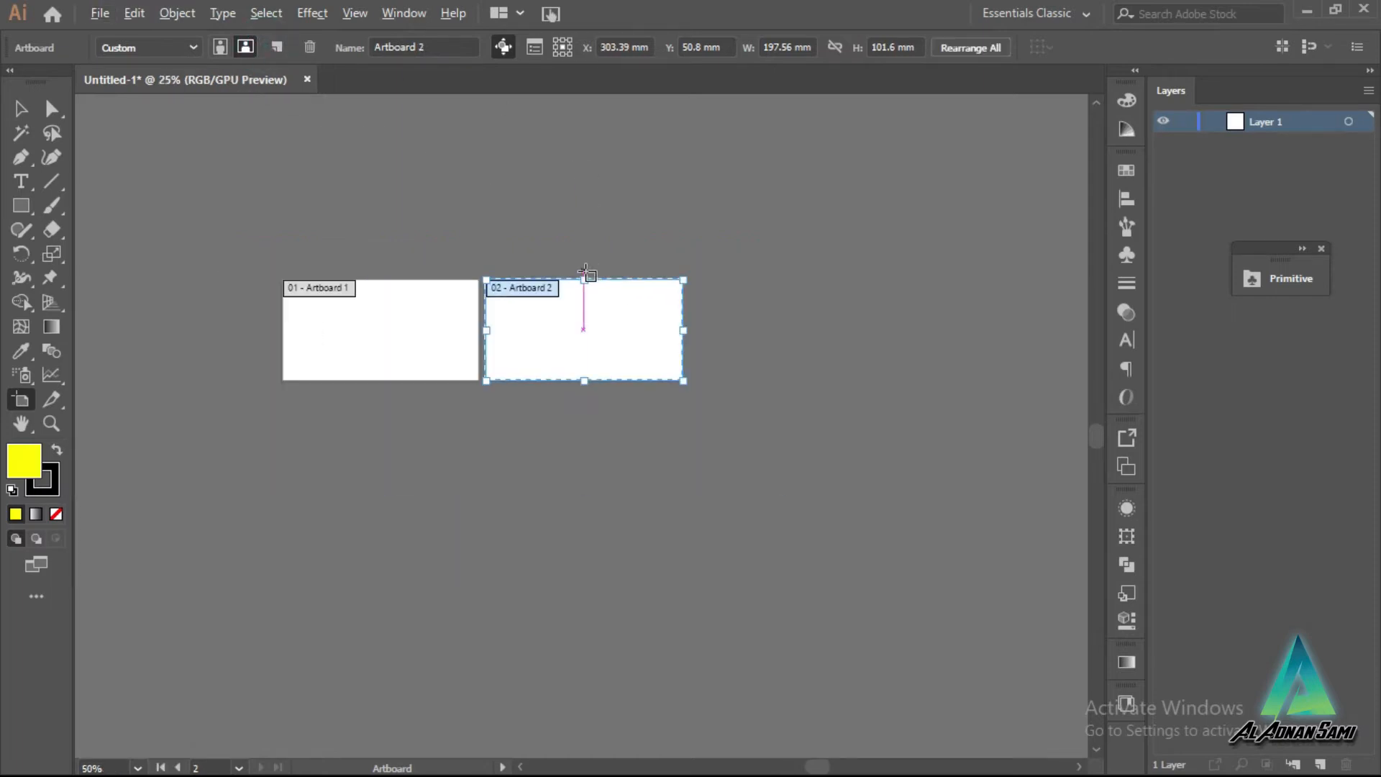
left_click(279, 47)
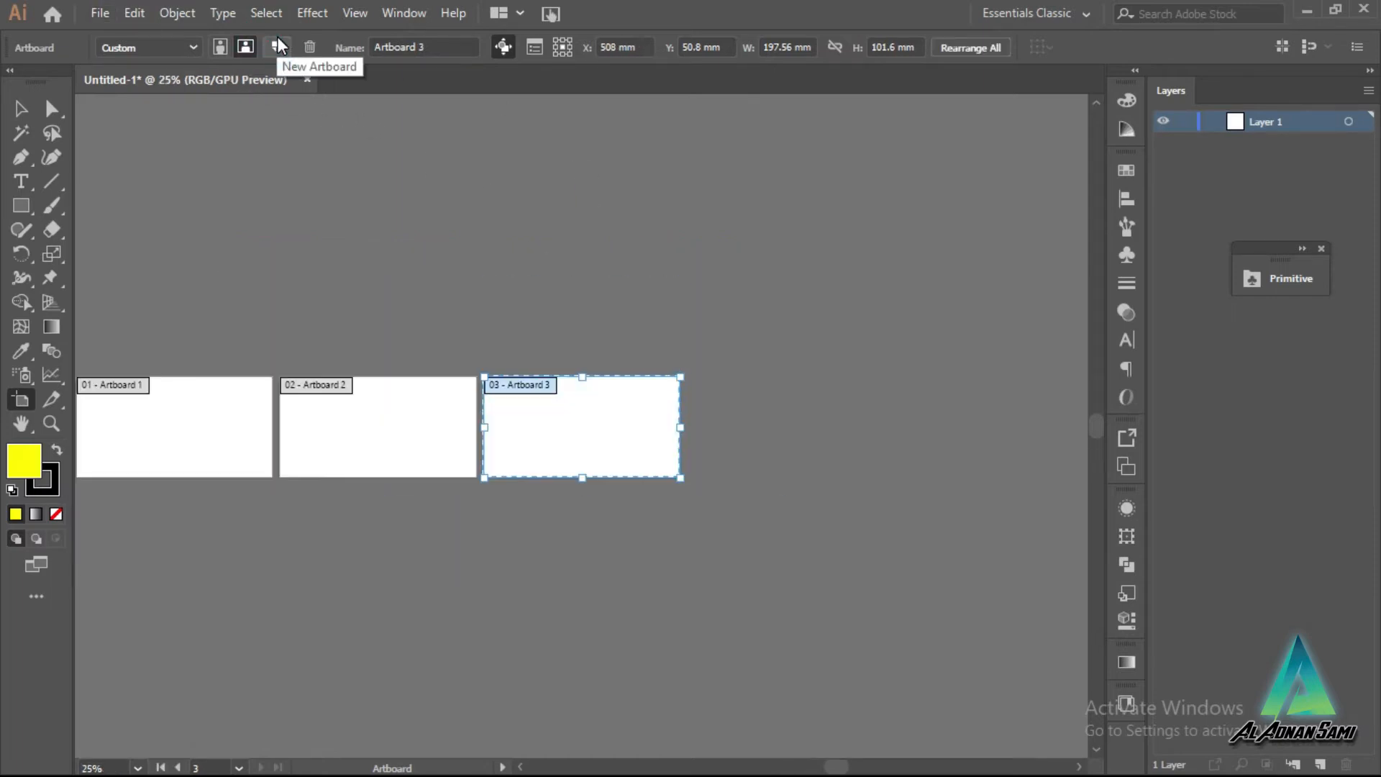
Step: Delete Artboard 3 and Artboard 2, leaving only Artboard 1
left_click(313, 45)
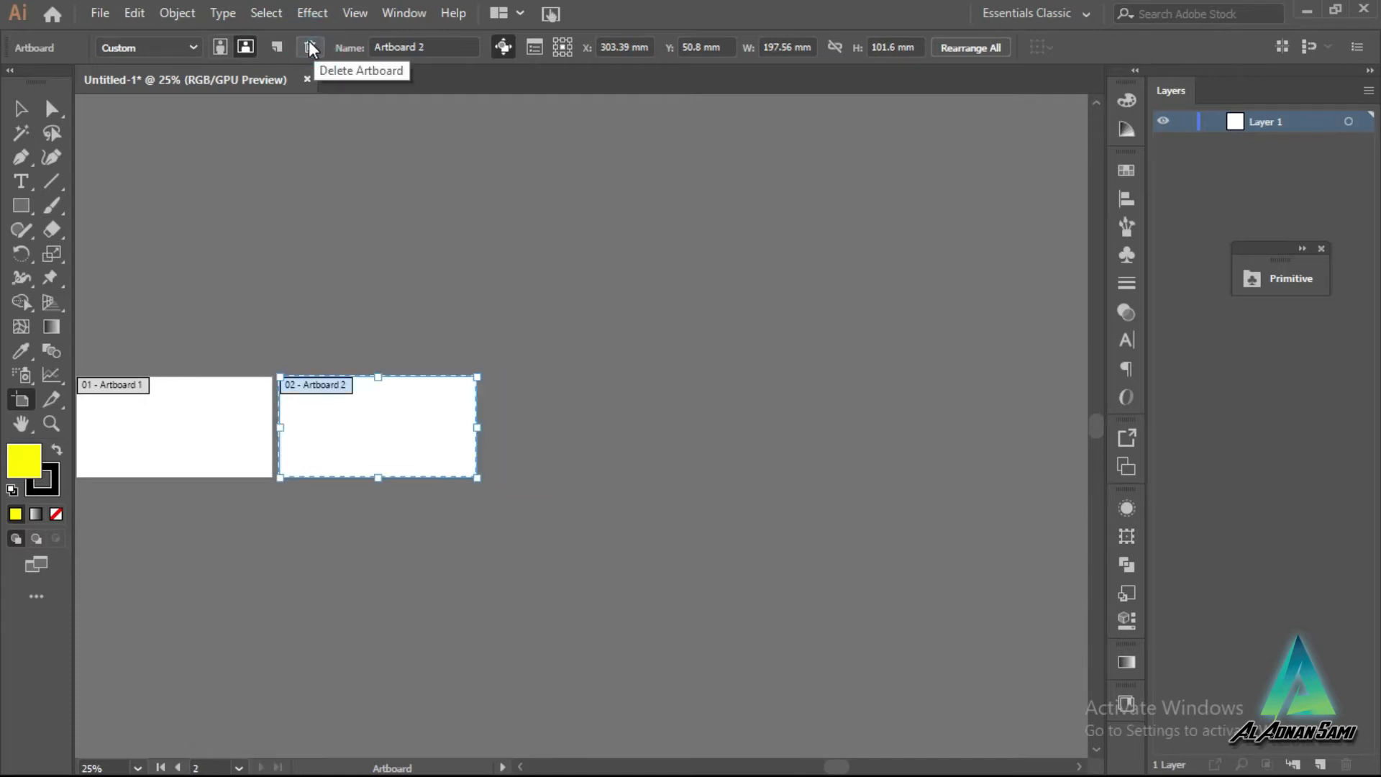
left_click(310, 46)
left_click_drag(836, 771, 798, 769)
scroll(701, 487, "up", 3)
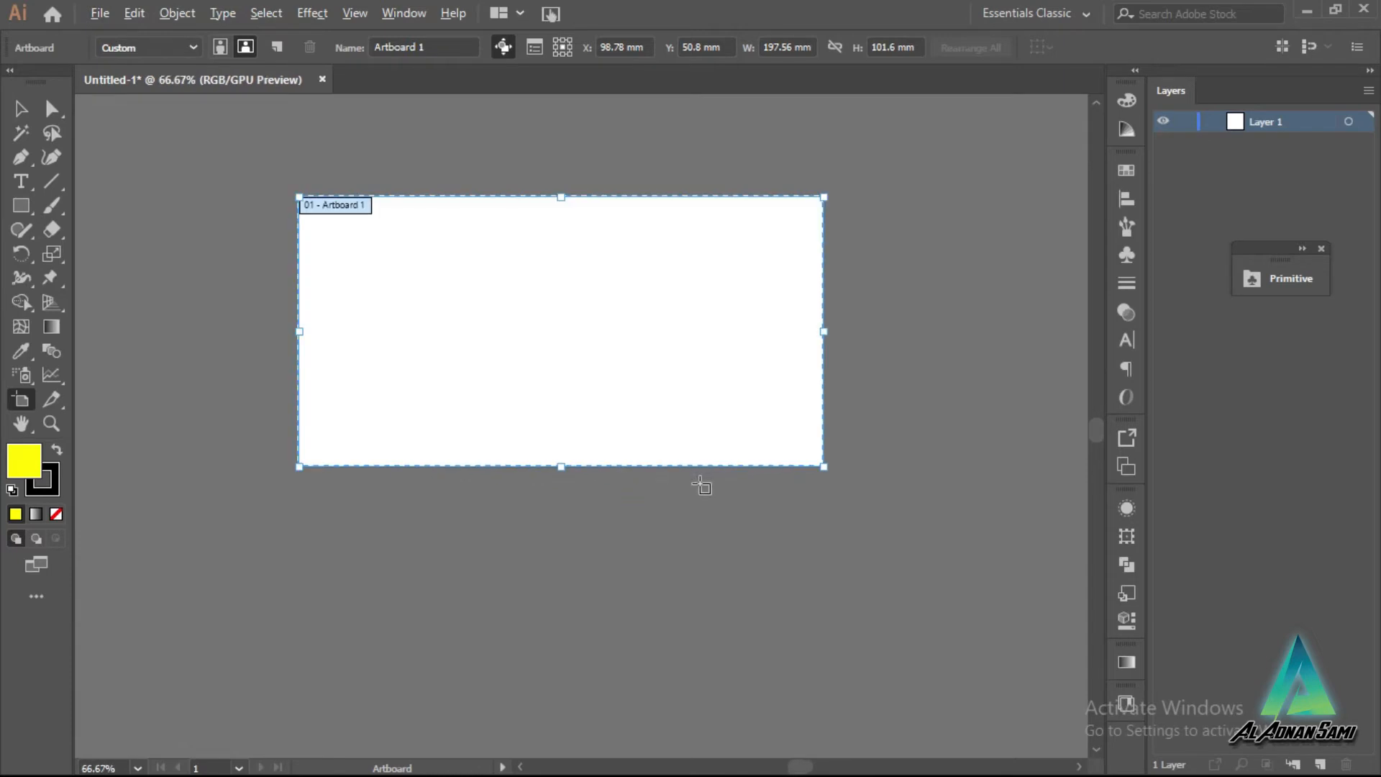
Step: Stretch Artboard 1 downward and to the right to about 227 × 152 mm and leave artboard editing
left_click_drag(561, 466, 561, 598)
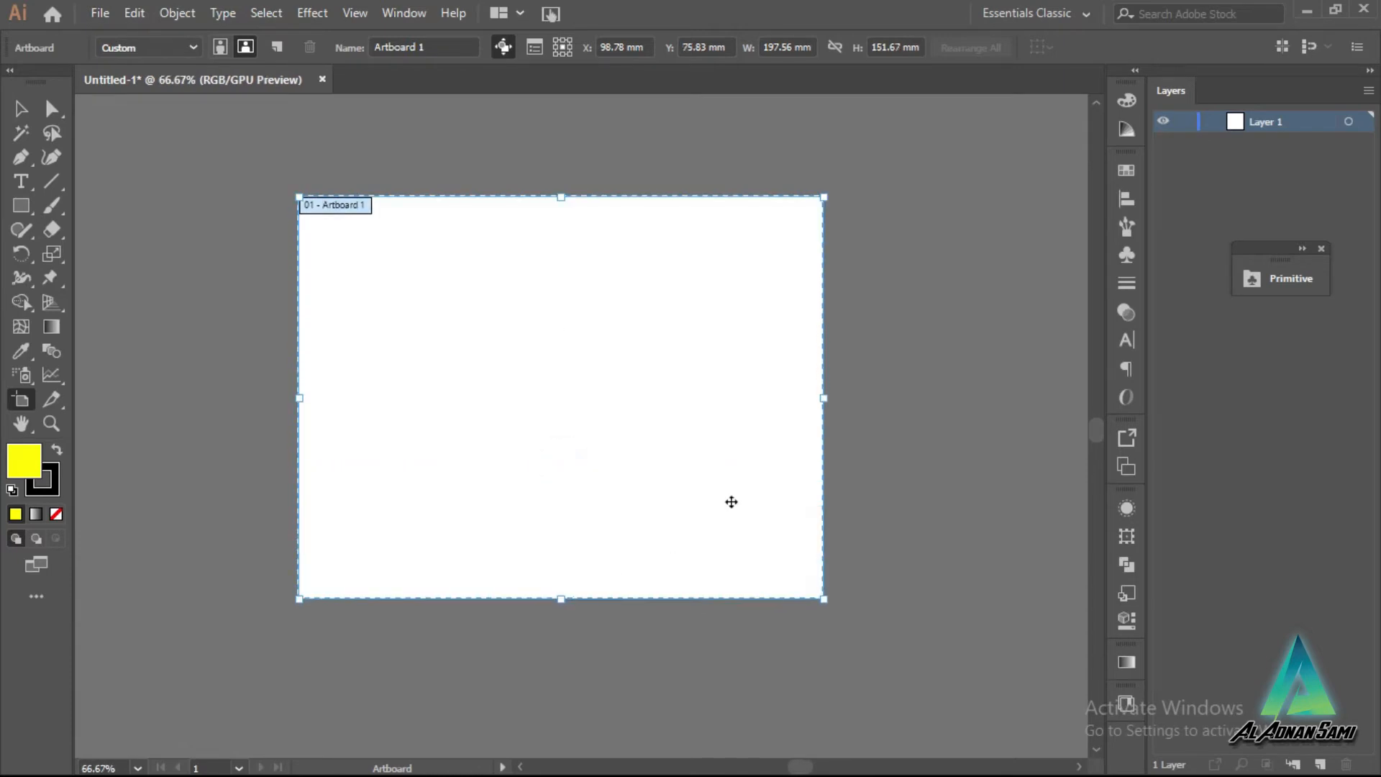
left_click_drag(824, 398, 901, 398)
scroll(873, 407, "up", 1)
scroll(872, 407, "down", 1)
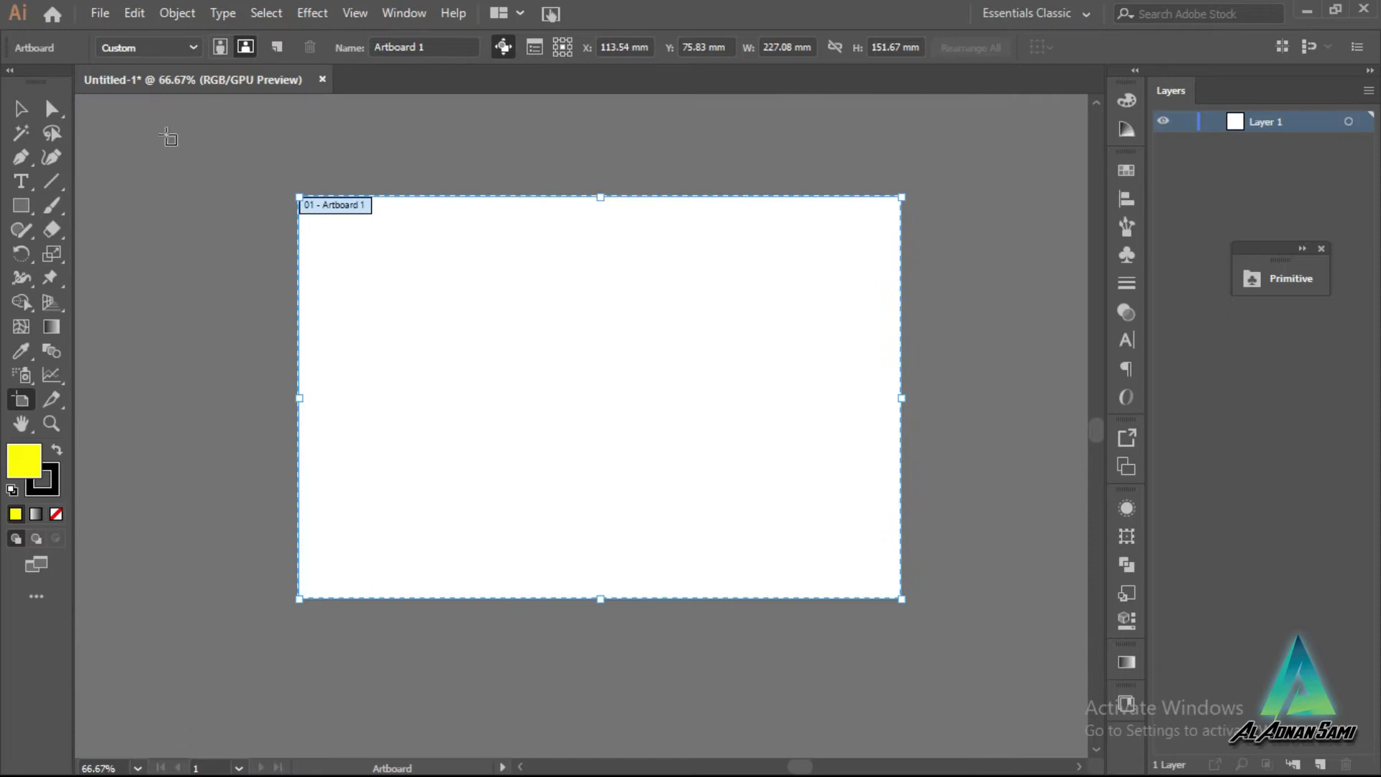
left_click(21, 108)
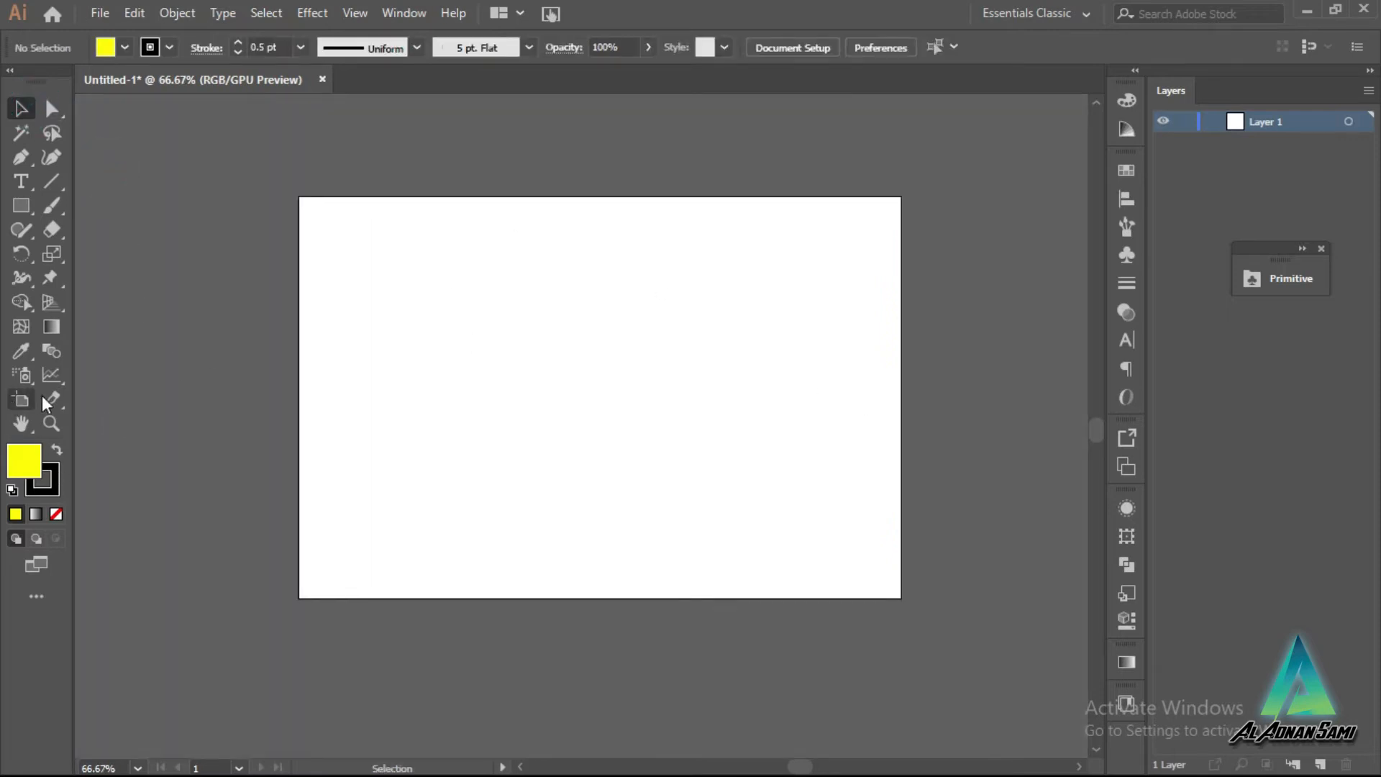
Step: Pan the canvas with the Hand tool so the artboard shifts left and slightly up
left_click(21, 423)
left_click_drag(506, 349, 209, 324)
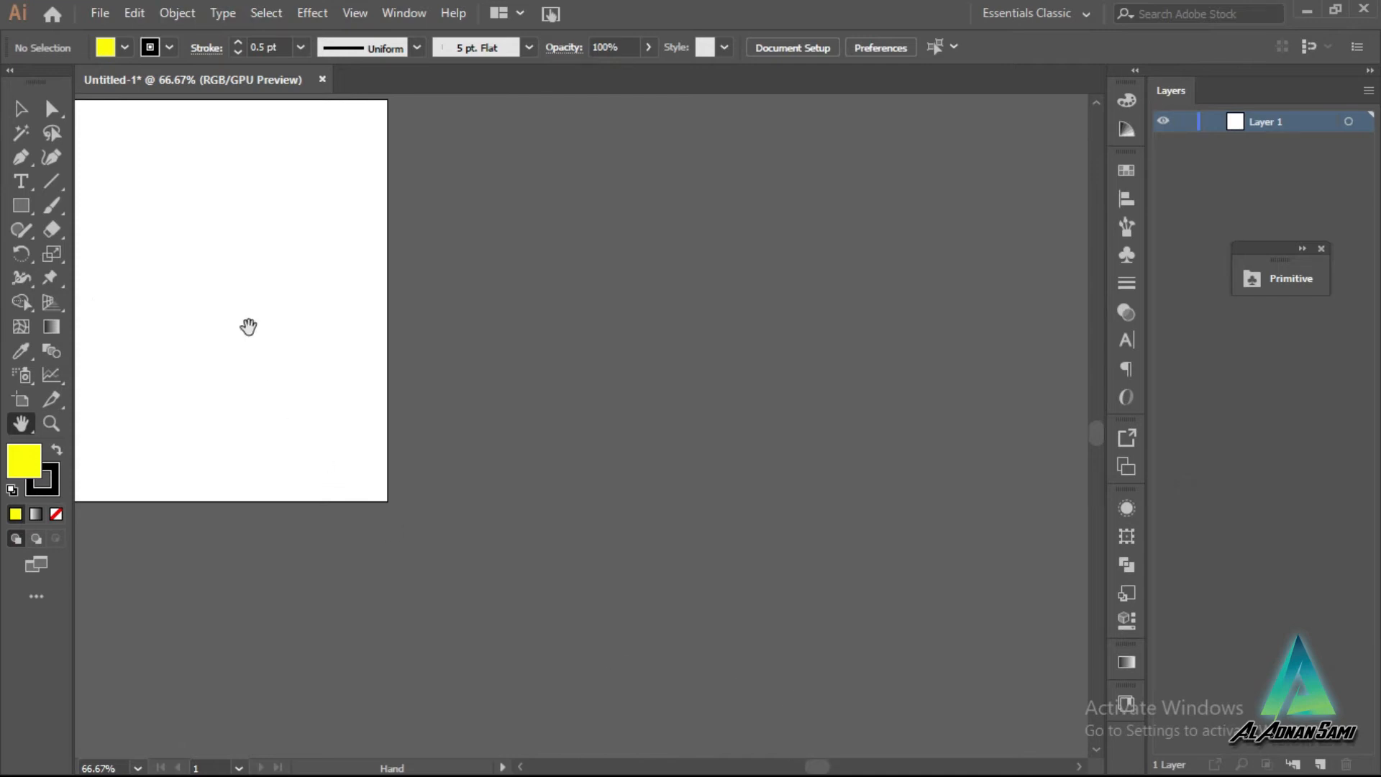
Step: Pan the artboard back into view, zoom in to 200% with the Zoom tool and zoom back out to 66.67%
left_click_drag(185, 247, 644, 338)
left_click(52, 424)
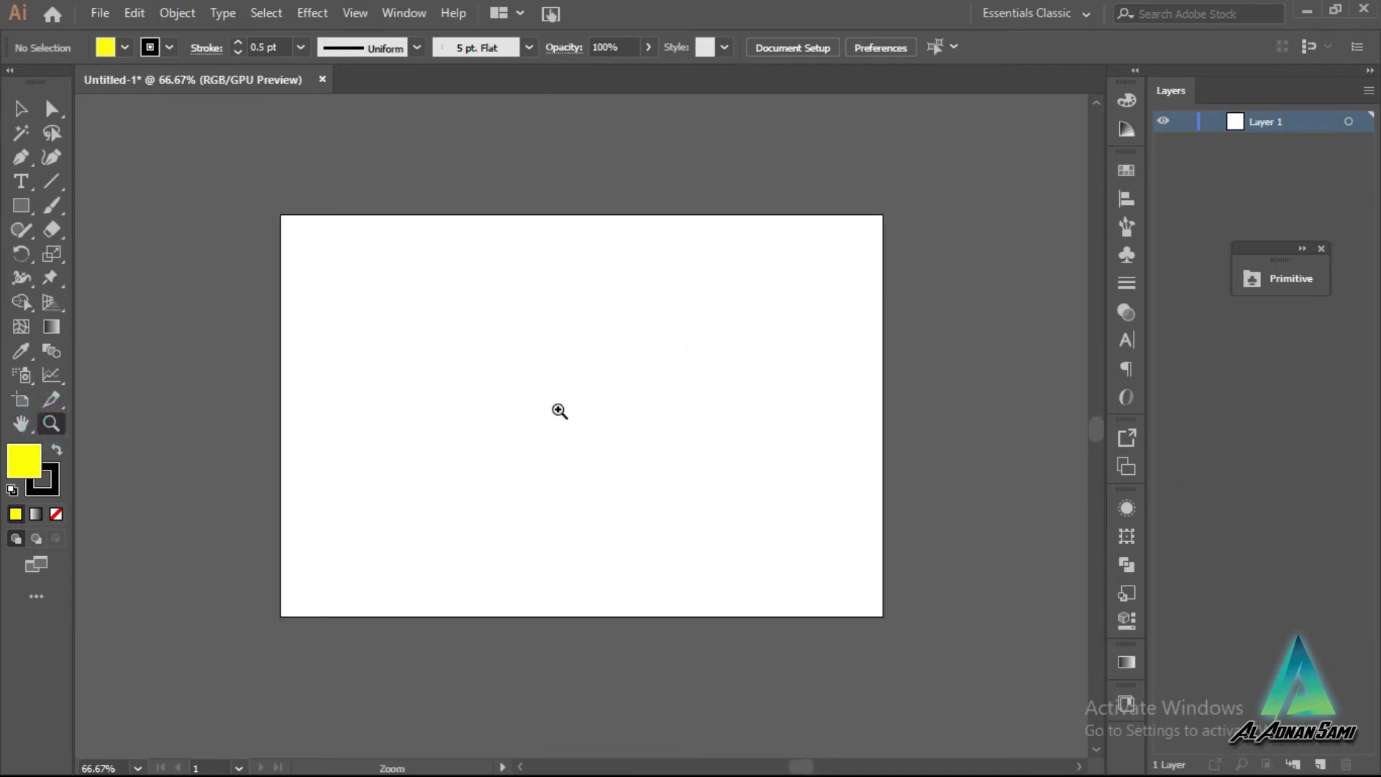
left_click(559, 411)
left_click(559, 409)
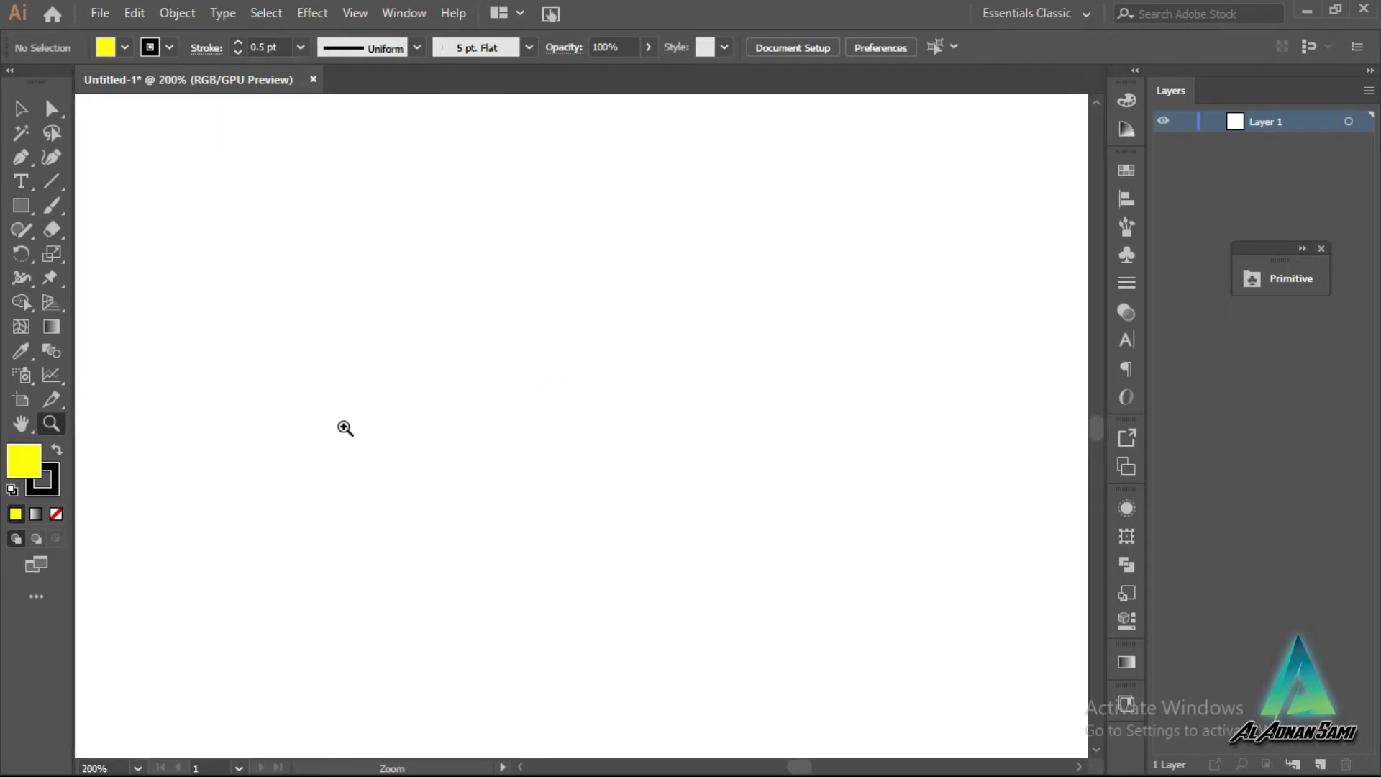
left_click(412, 317, "alt")
left_click(412, 317, "alt")
scroll(252, 353, "up", 1)
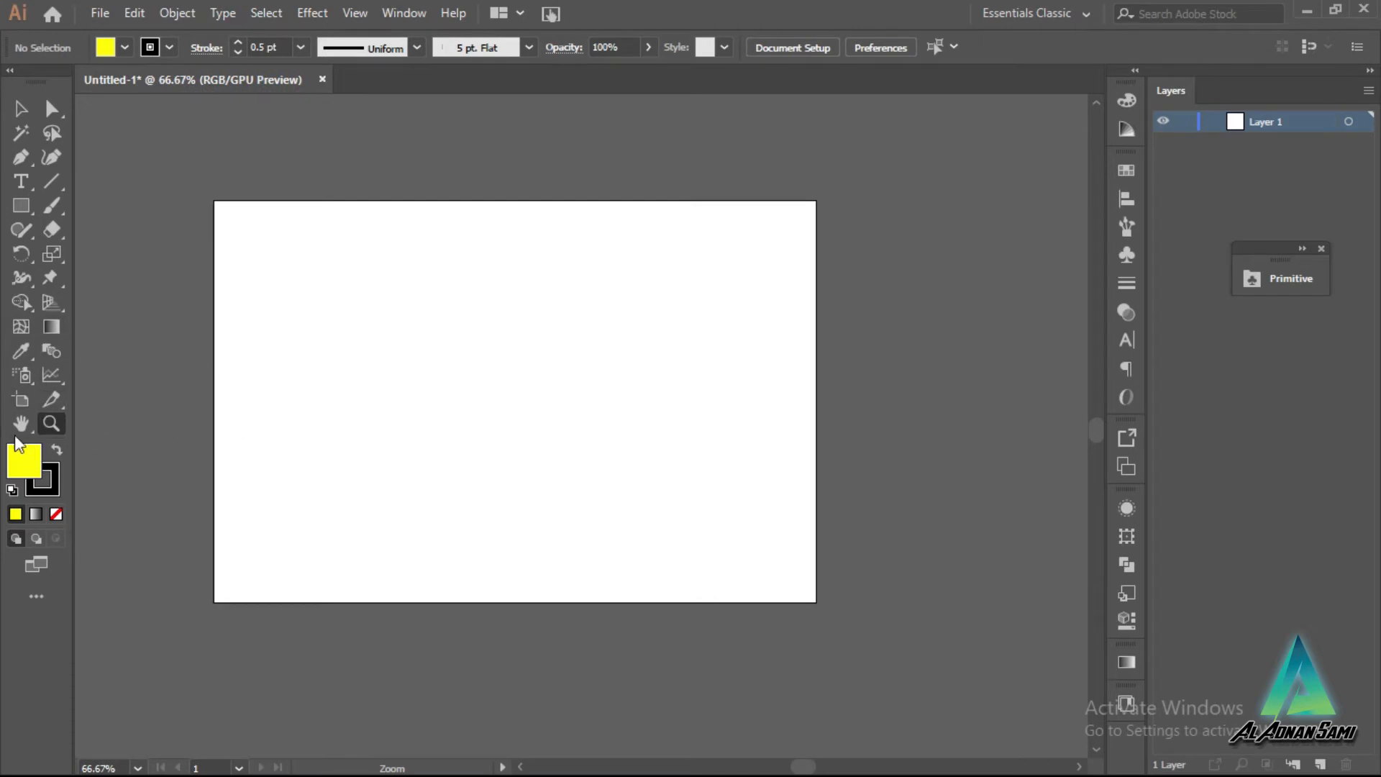
Step: Activate the Mesh tool and centre the empty artboard in the window at 66.67% zoom
left_click(21, 328)
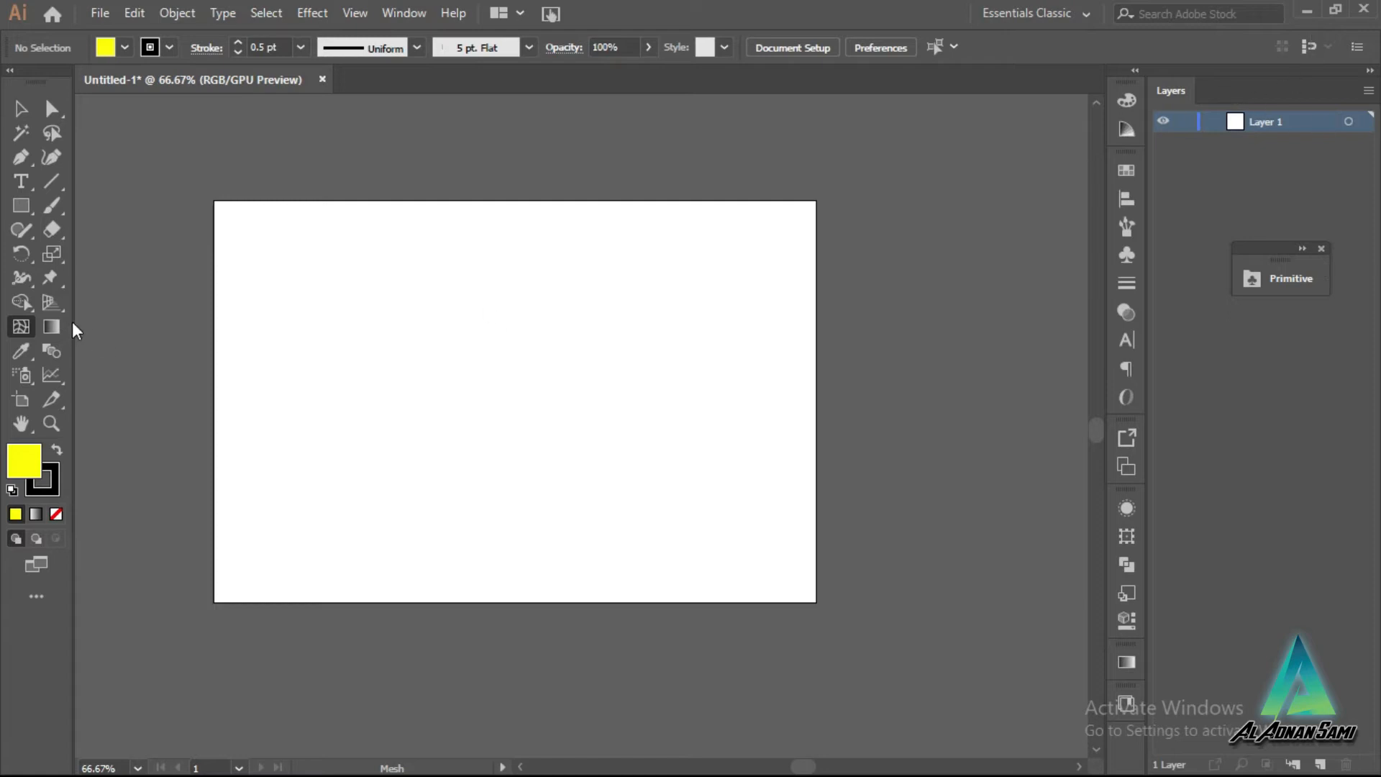
scroll(188, 323, "down", 1)
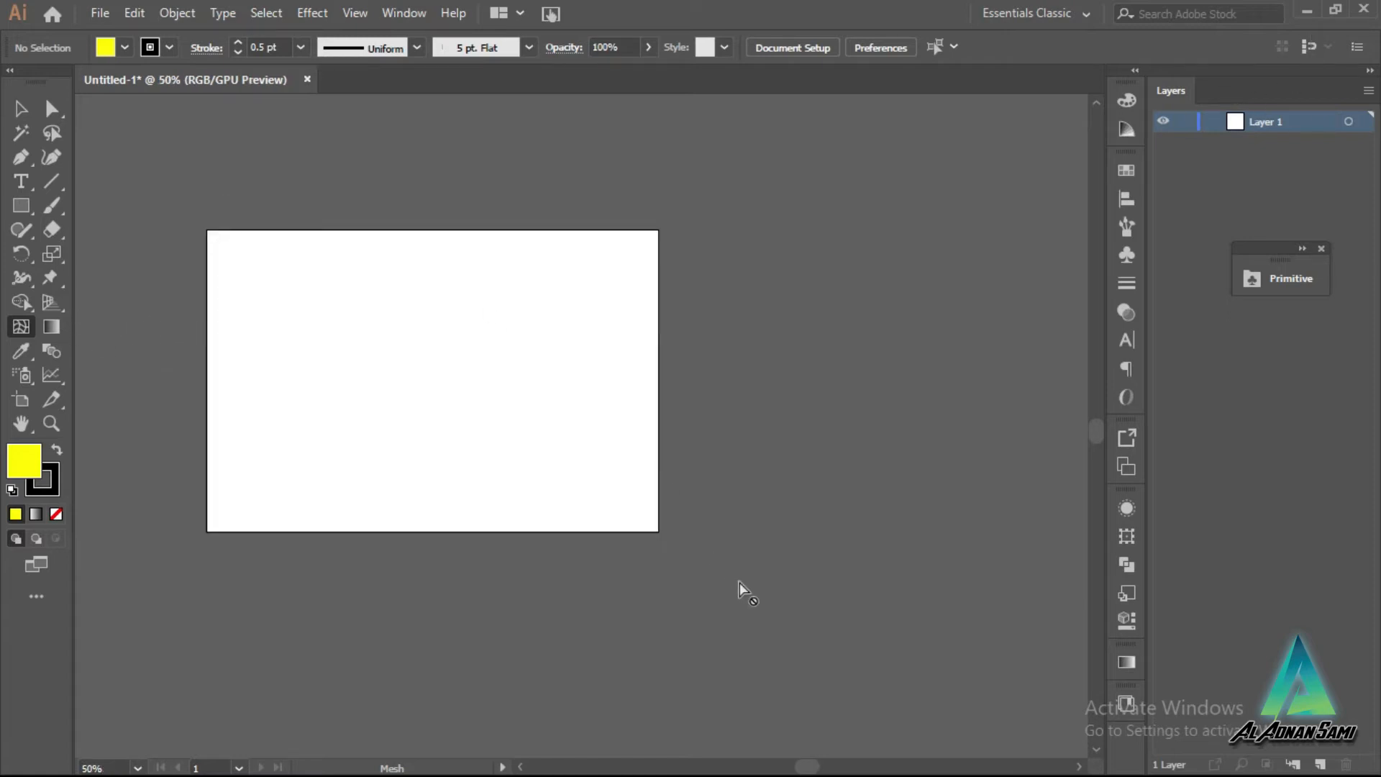
scroll(791, 751, "left", 3)
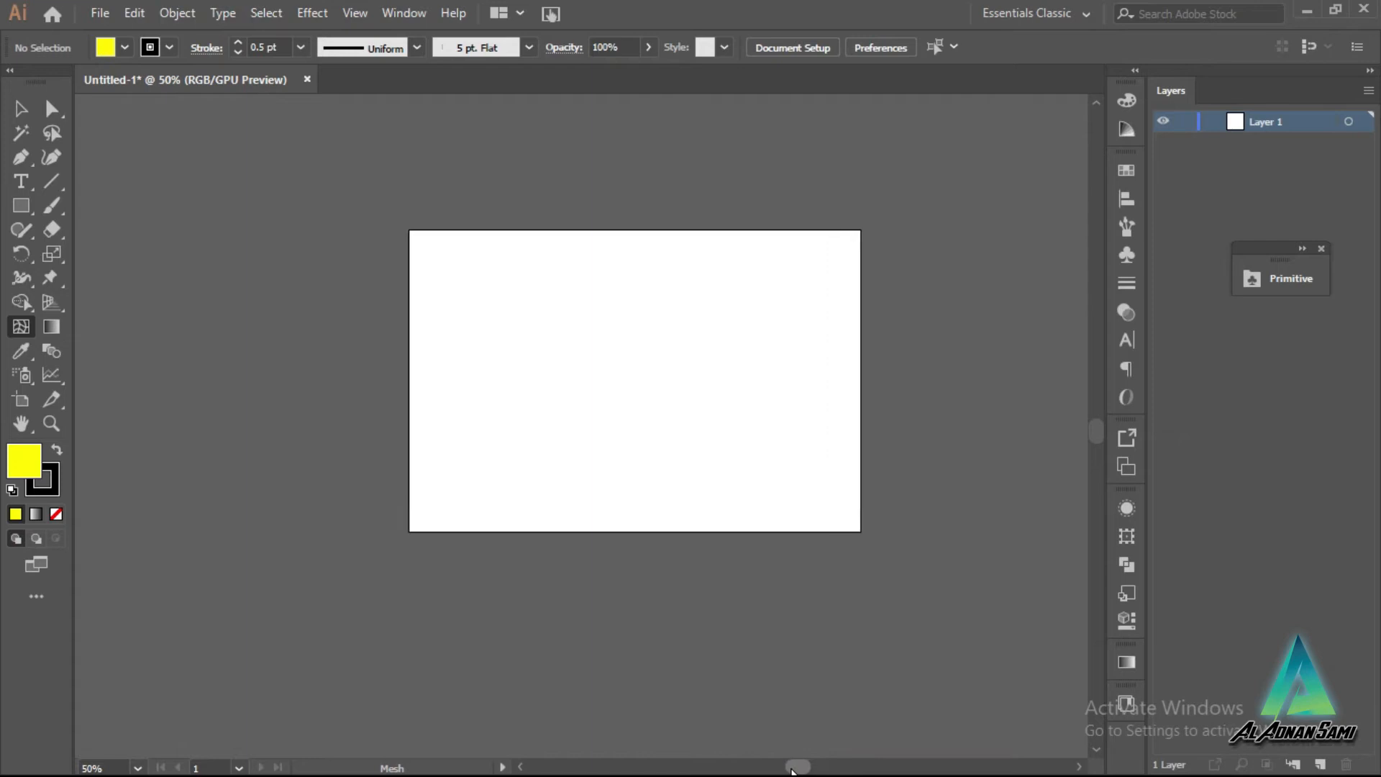
scroll(842, 446, "up", 1)
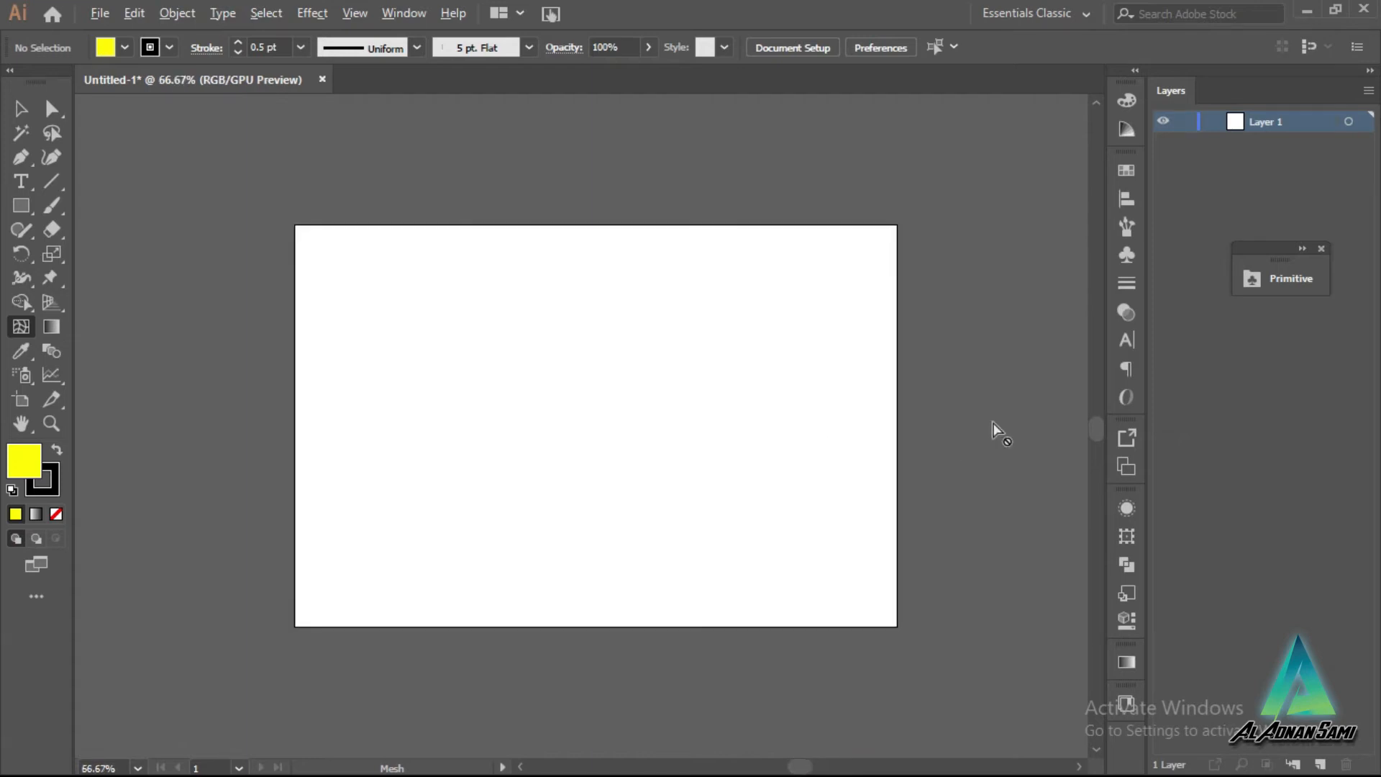
scroll(825, 417, "up", 1)
scroll(825, 417, "down", 1)
scroll(466, 408, "up", 1)
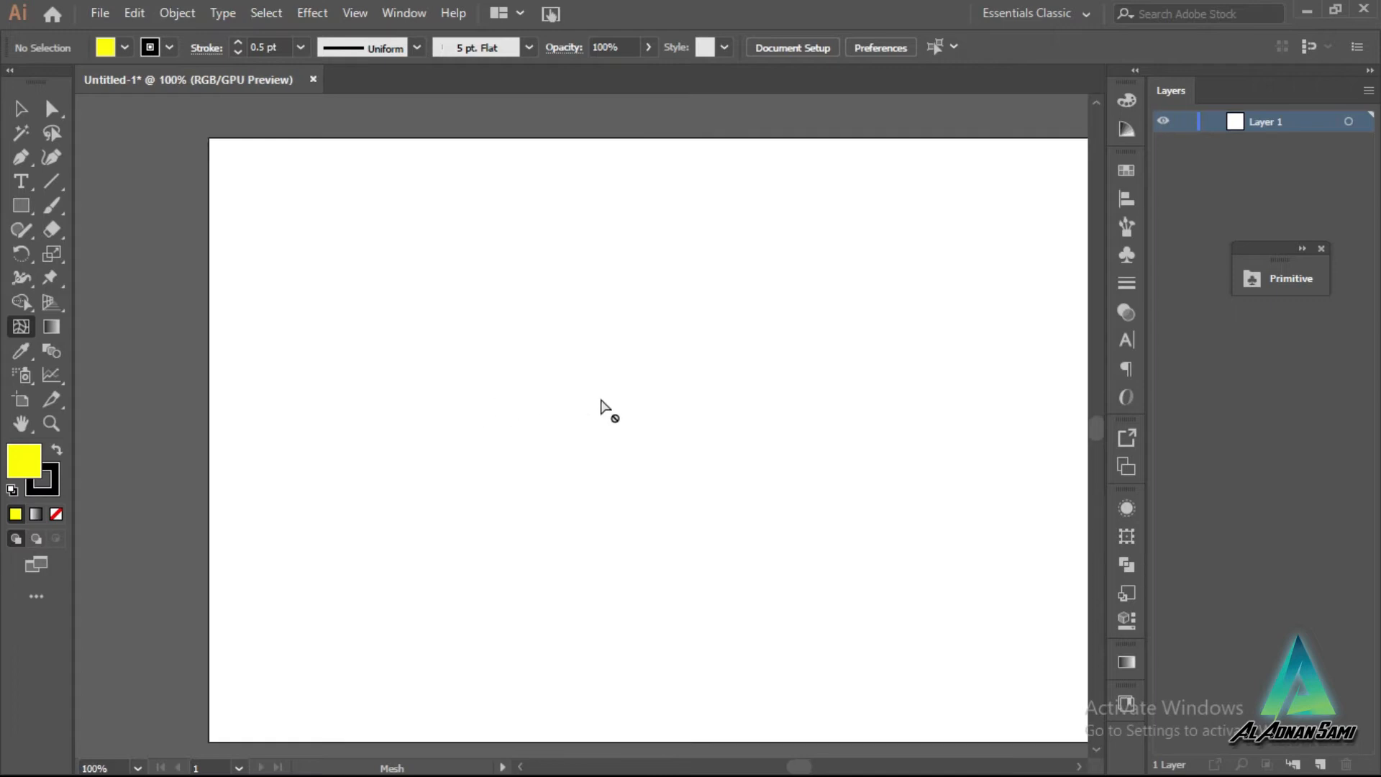
scroll(604, 407, "down", 1)
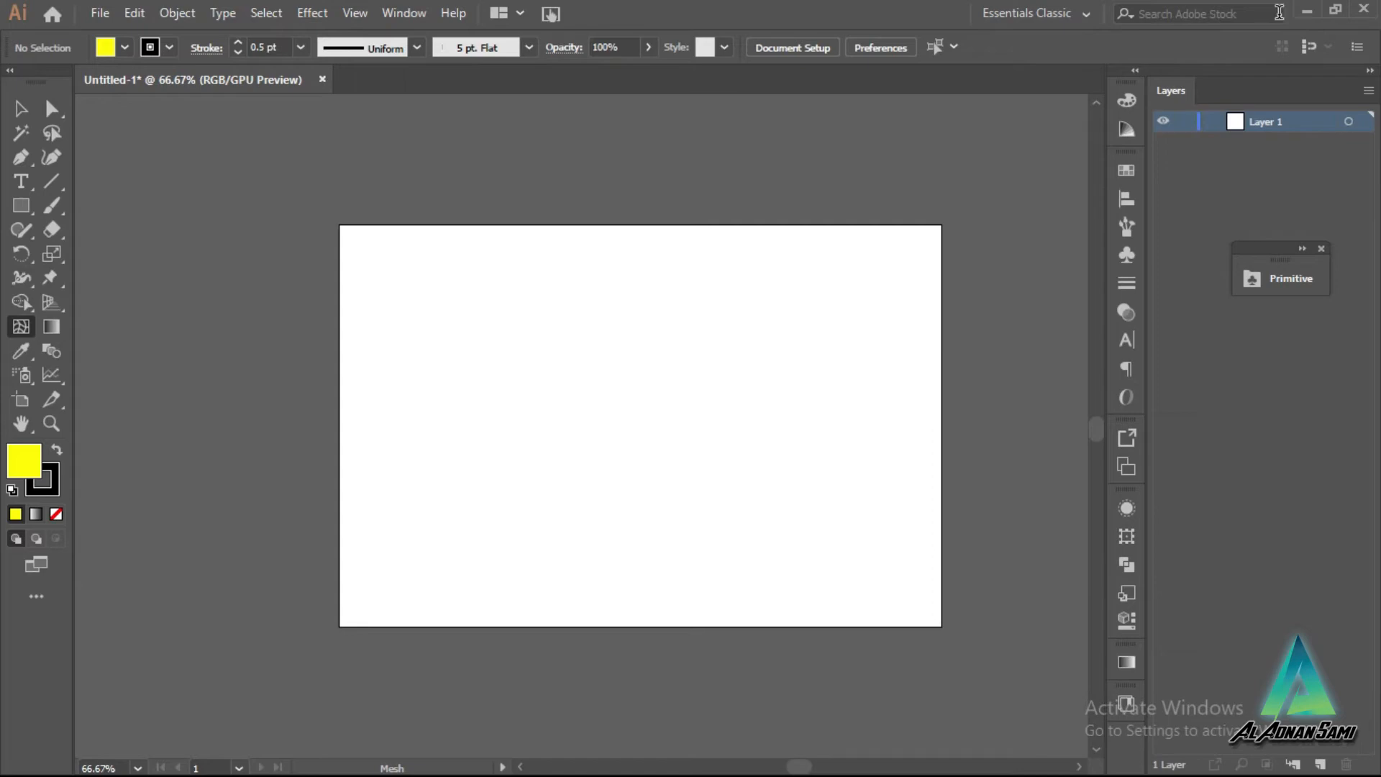
Step: Switch to Chrome and search Google Images for "mango" in a new tab
left_click(1307, 12)
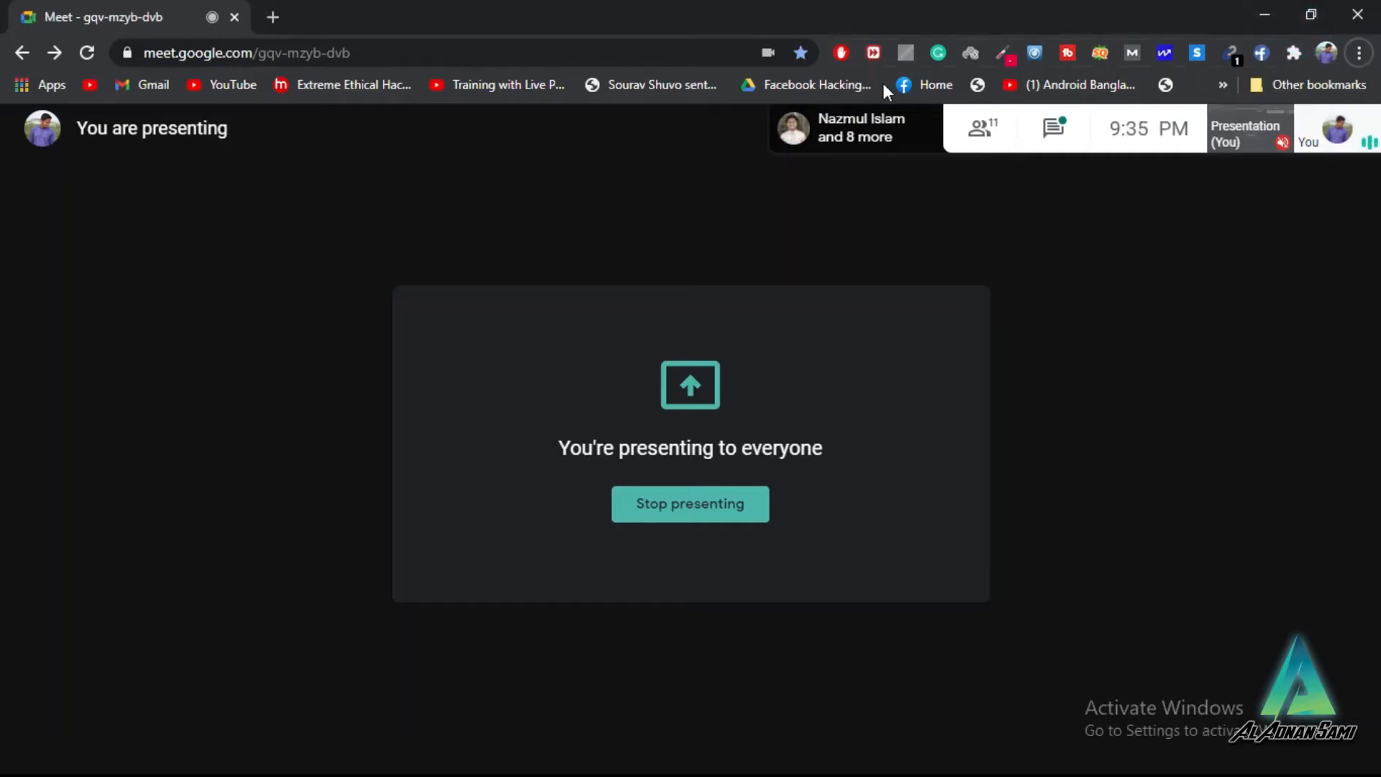
left_click(273, 17)
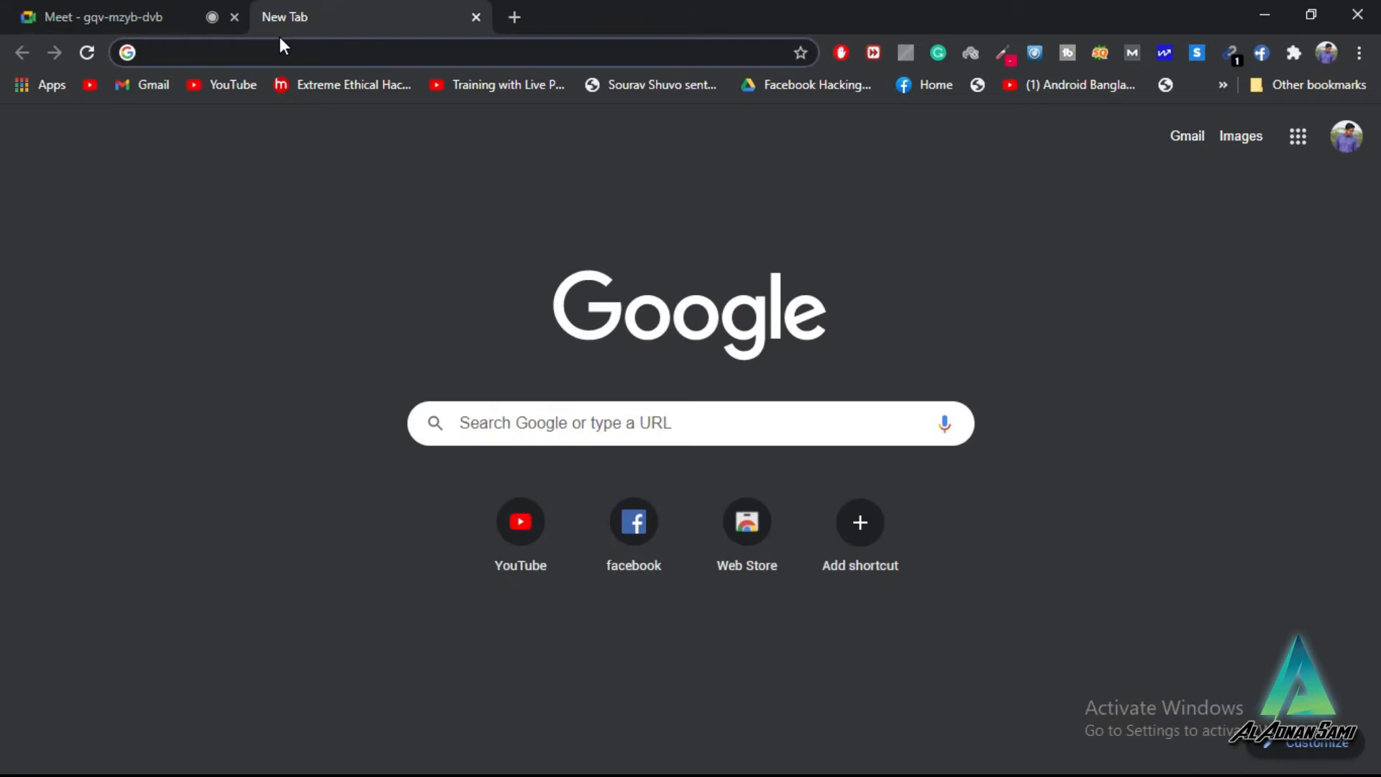
type("mange")
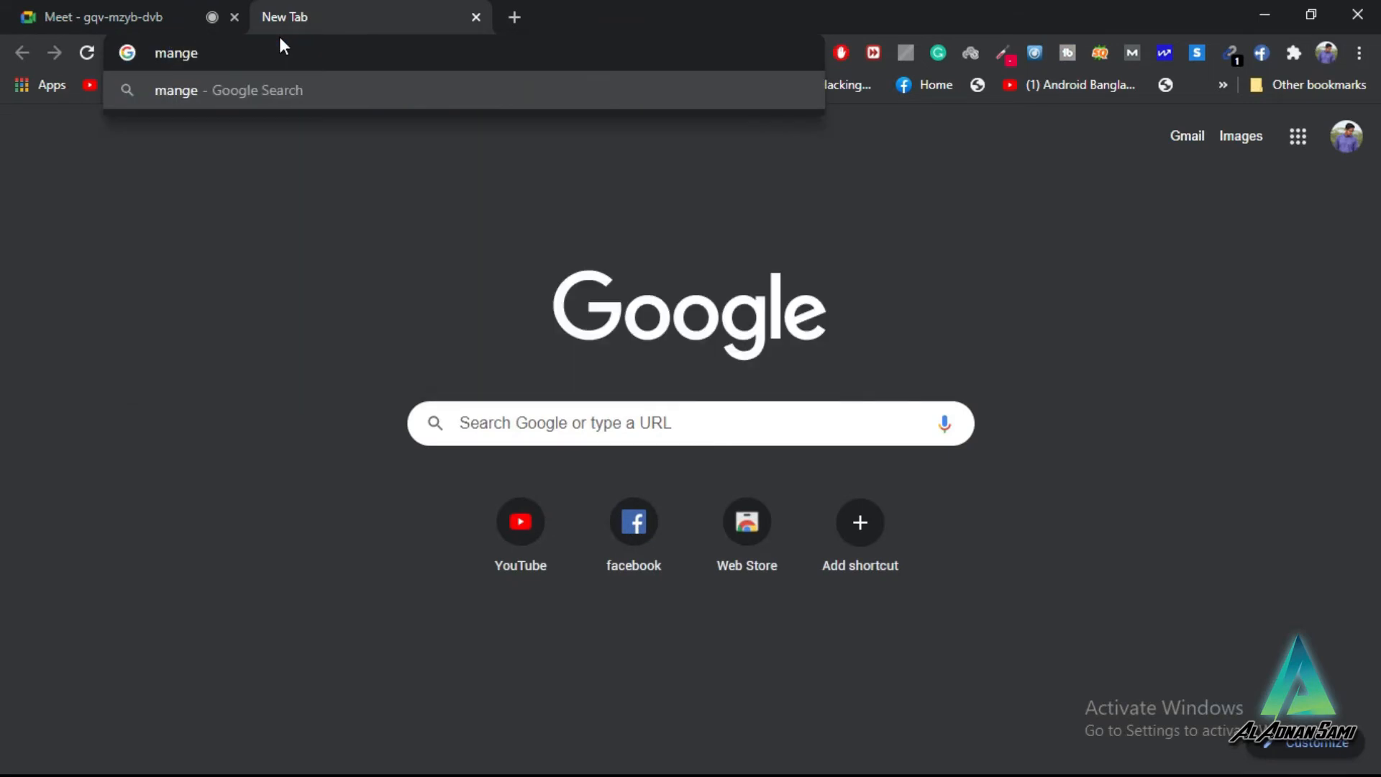
key("BackSpace")
type("o")
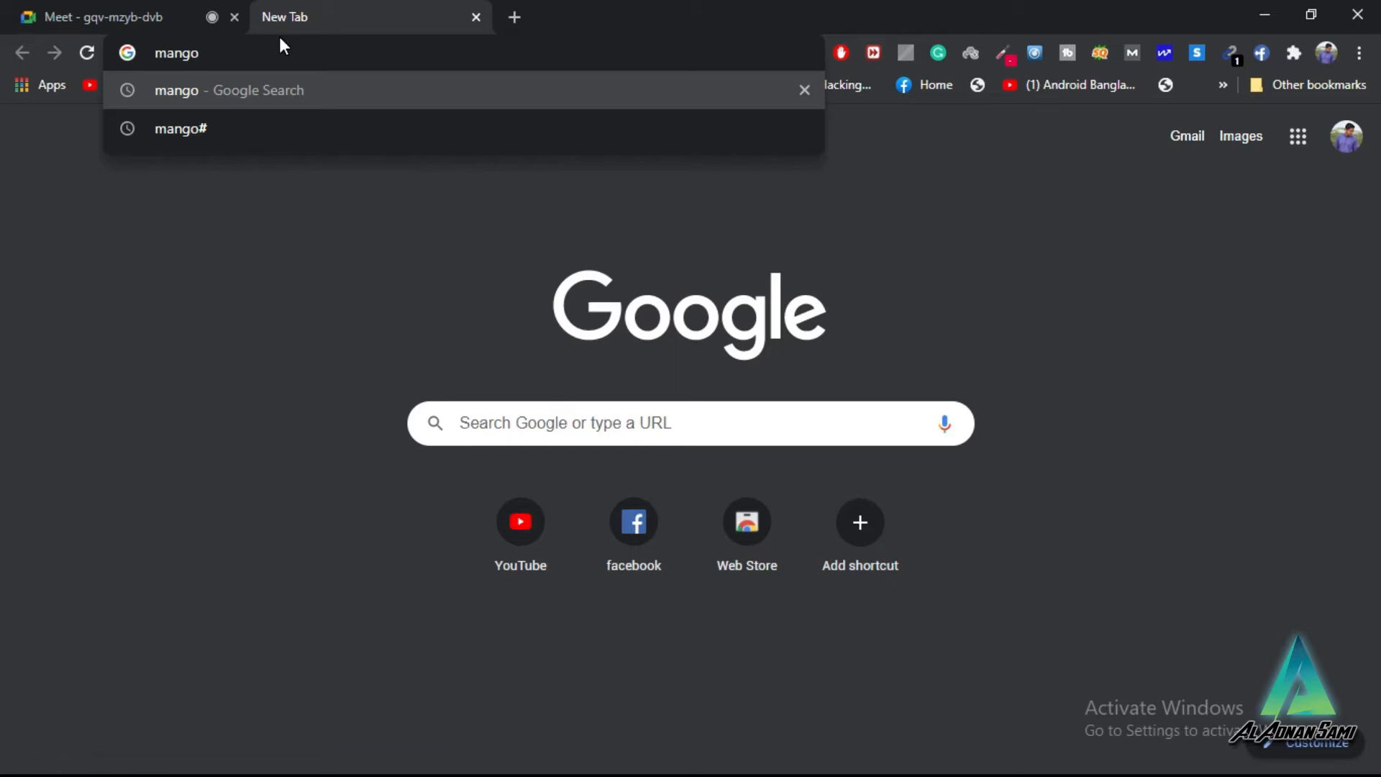
key("Return")
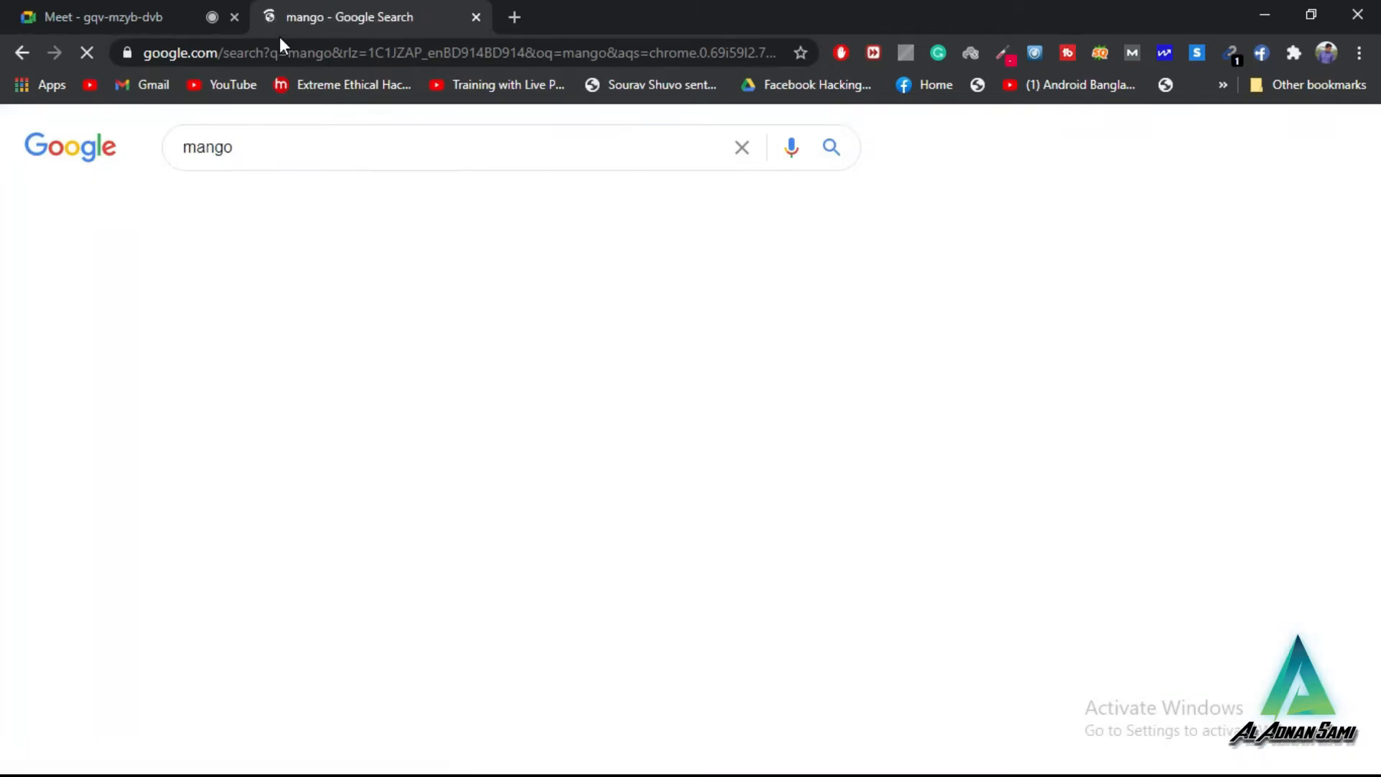
left_click(284, 205)
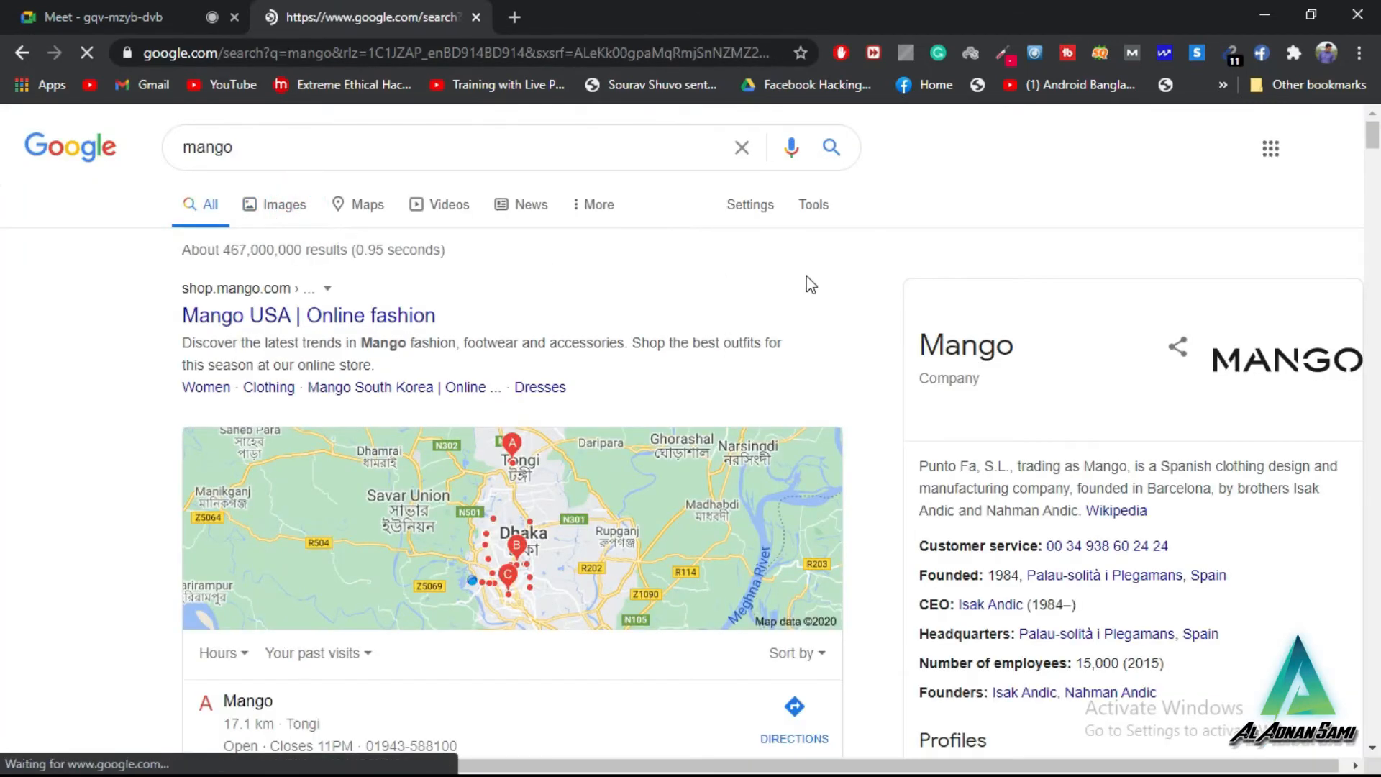
Step: Browse the mango image results for a suitable reference picture
scroll(791, 290, "down", 7)
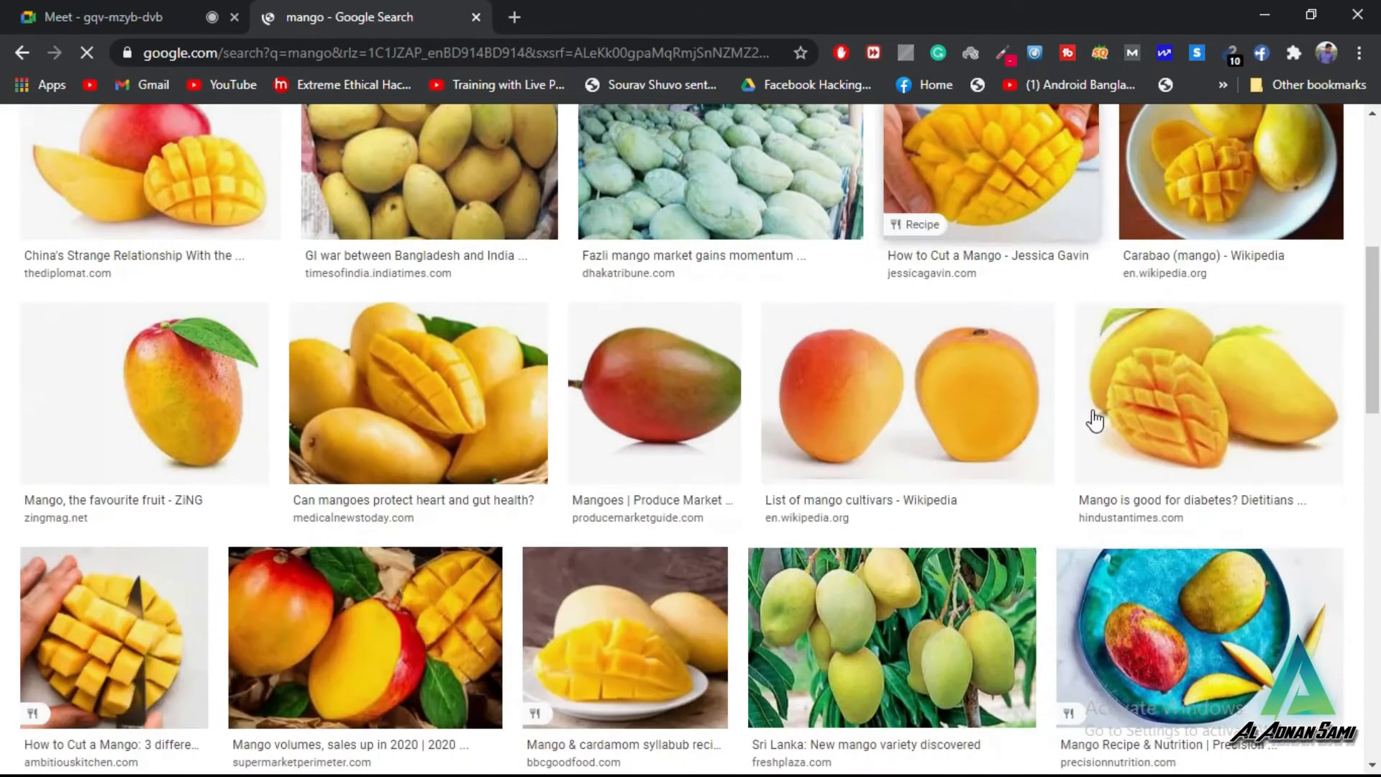
scroll(751, 469, "down", 11)
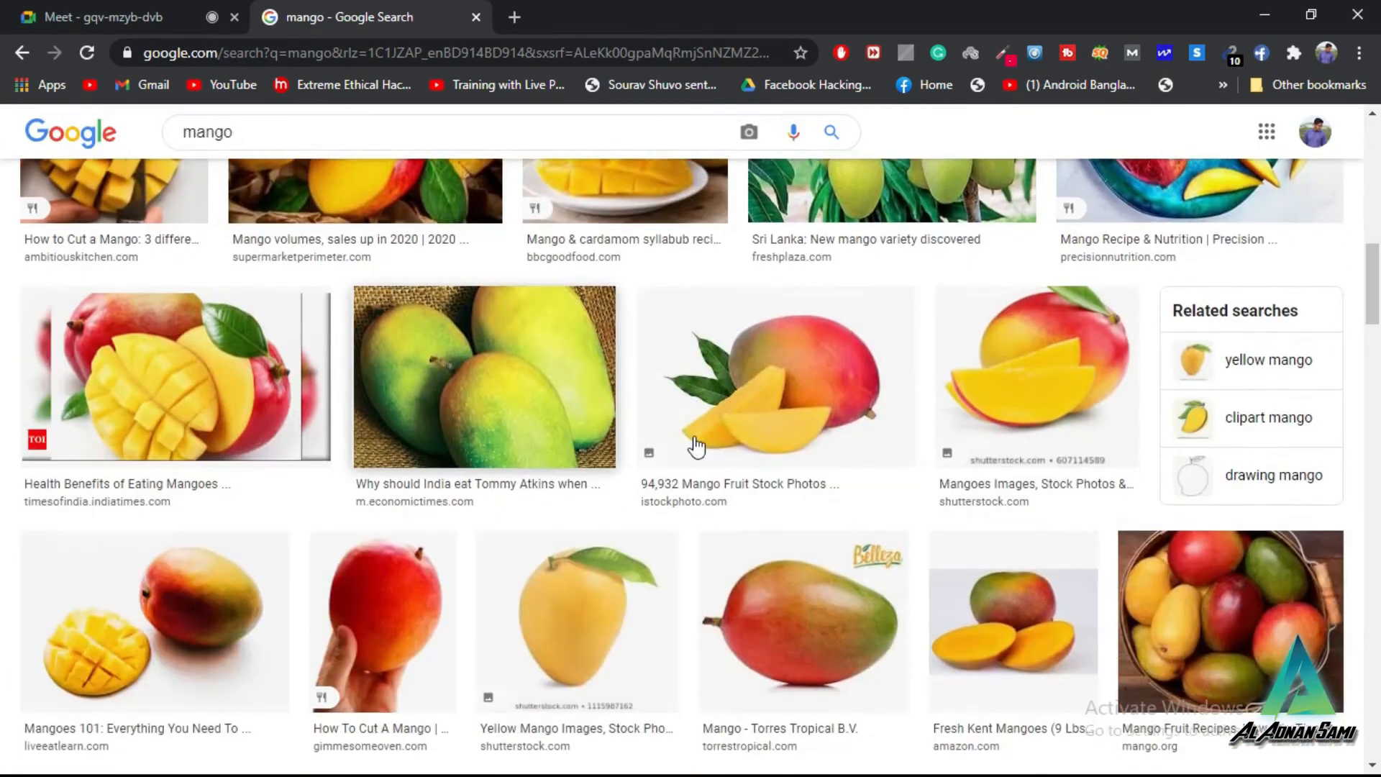
scroll(792, 439, "down", 5)
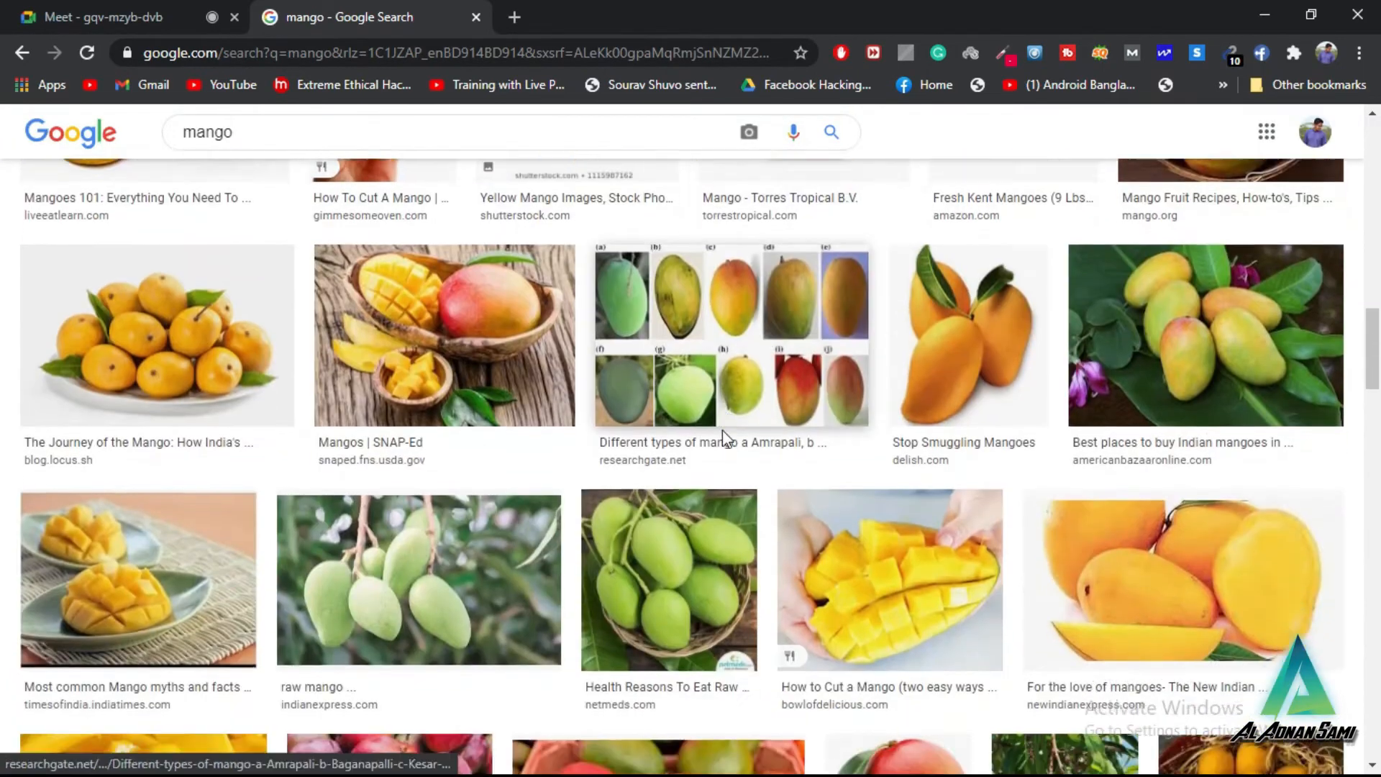
scroll(722, 430, "up", 3)
scroll(722, 429, "down", 10)
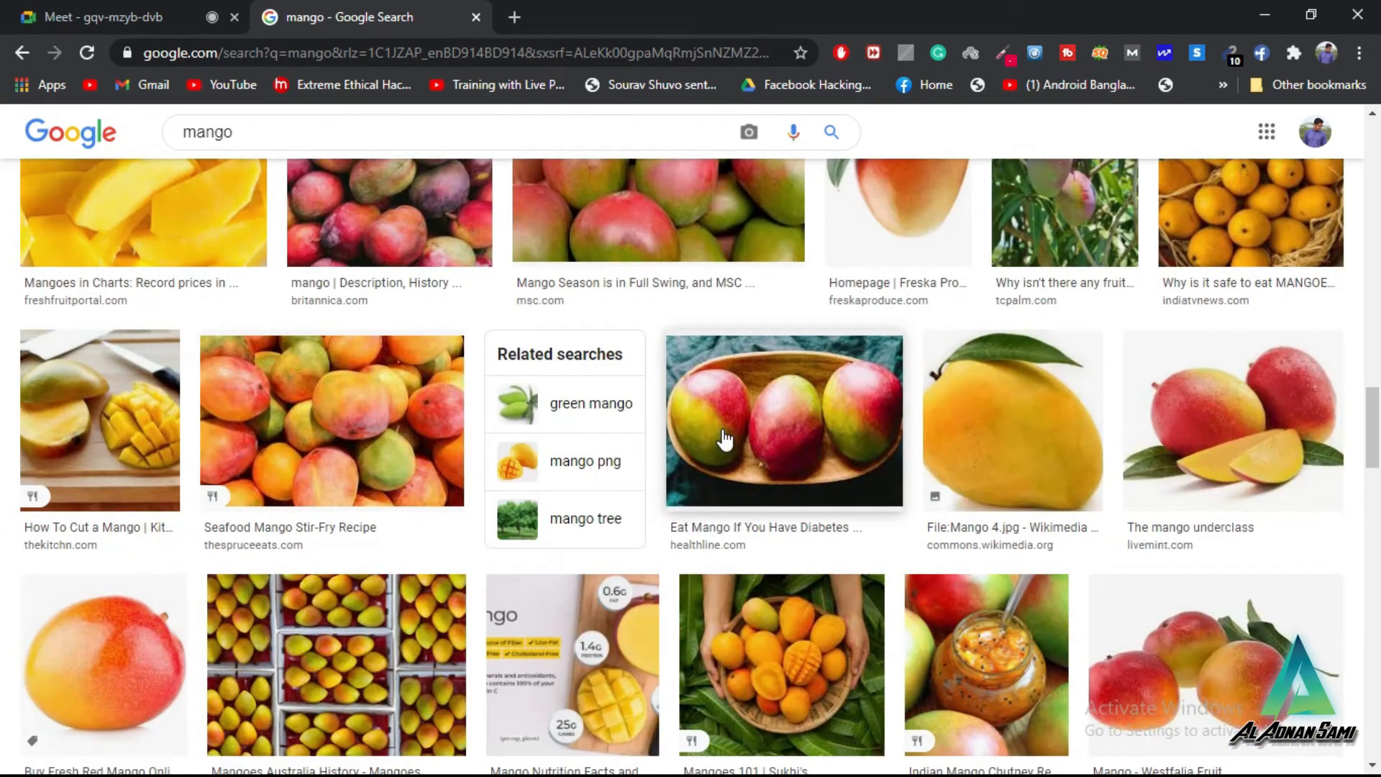
scroll(724, 439, "down", 9)
scroll(672, 437, "up", 2)
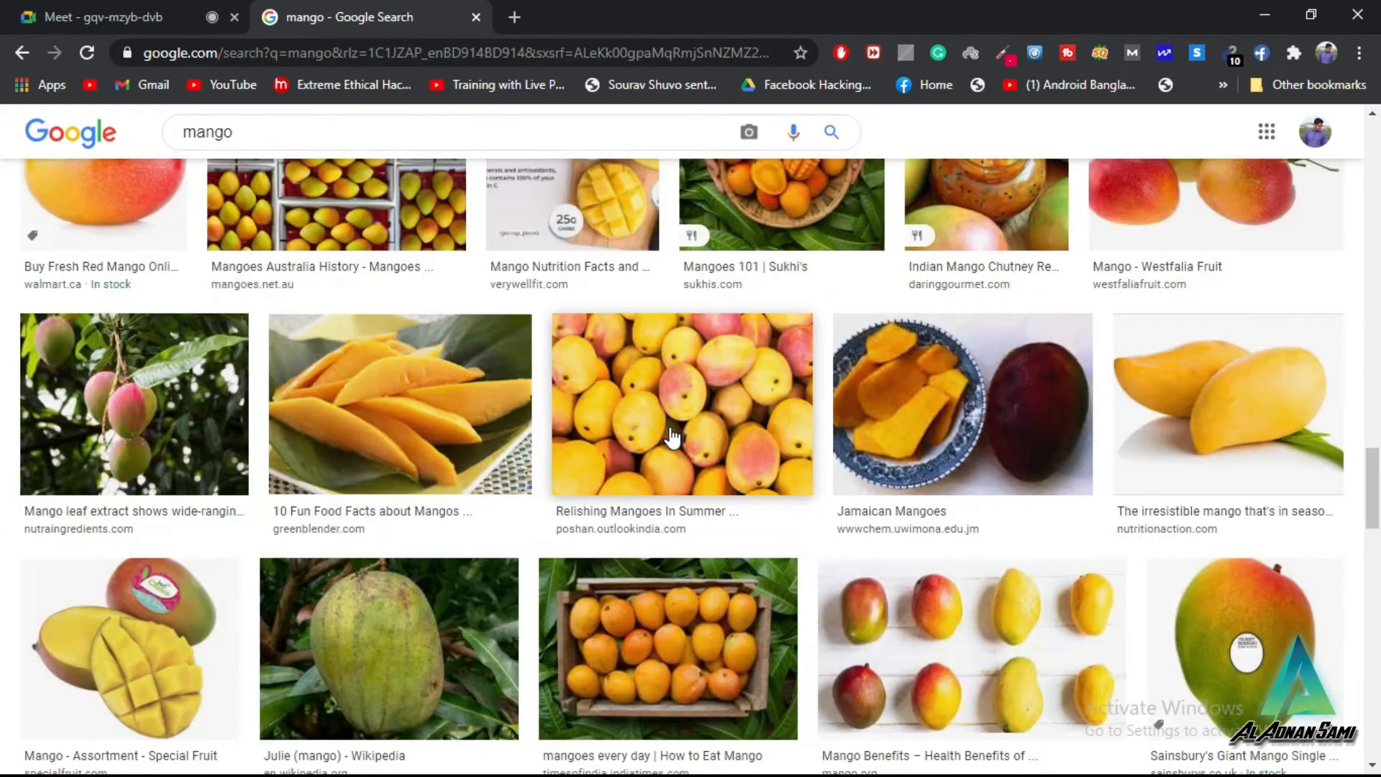
Step: Browse the mango image results and the pictures related to Sainsbury's Giant Mango Single for a suitable single mango
scroll(671, 437, "down", 2)
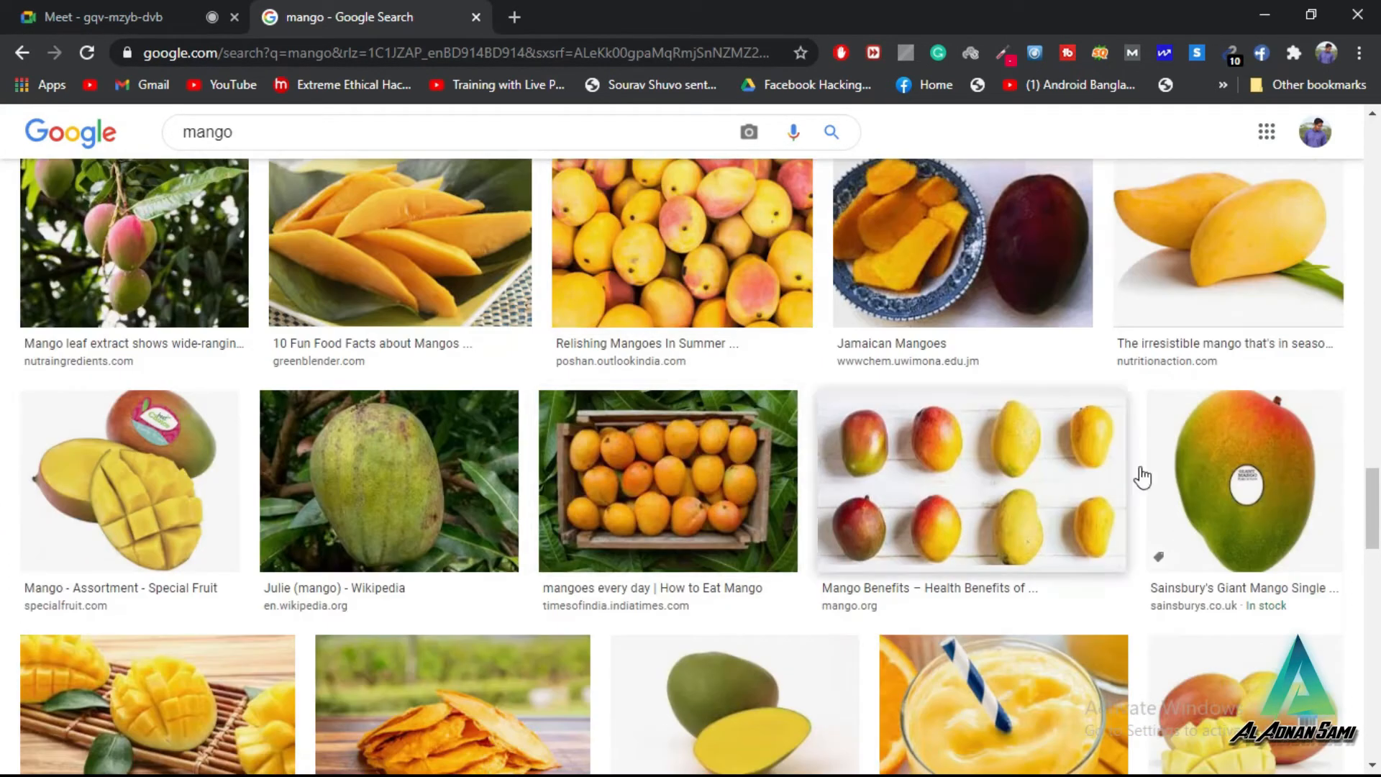
left_click(1295, 466)
scroll(1156, 447, "down", 5)
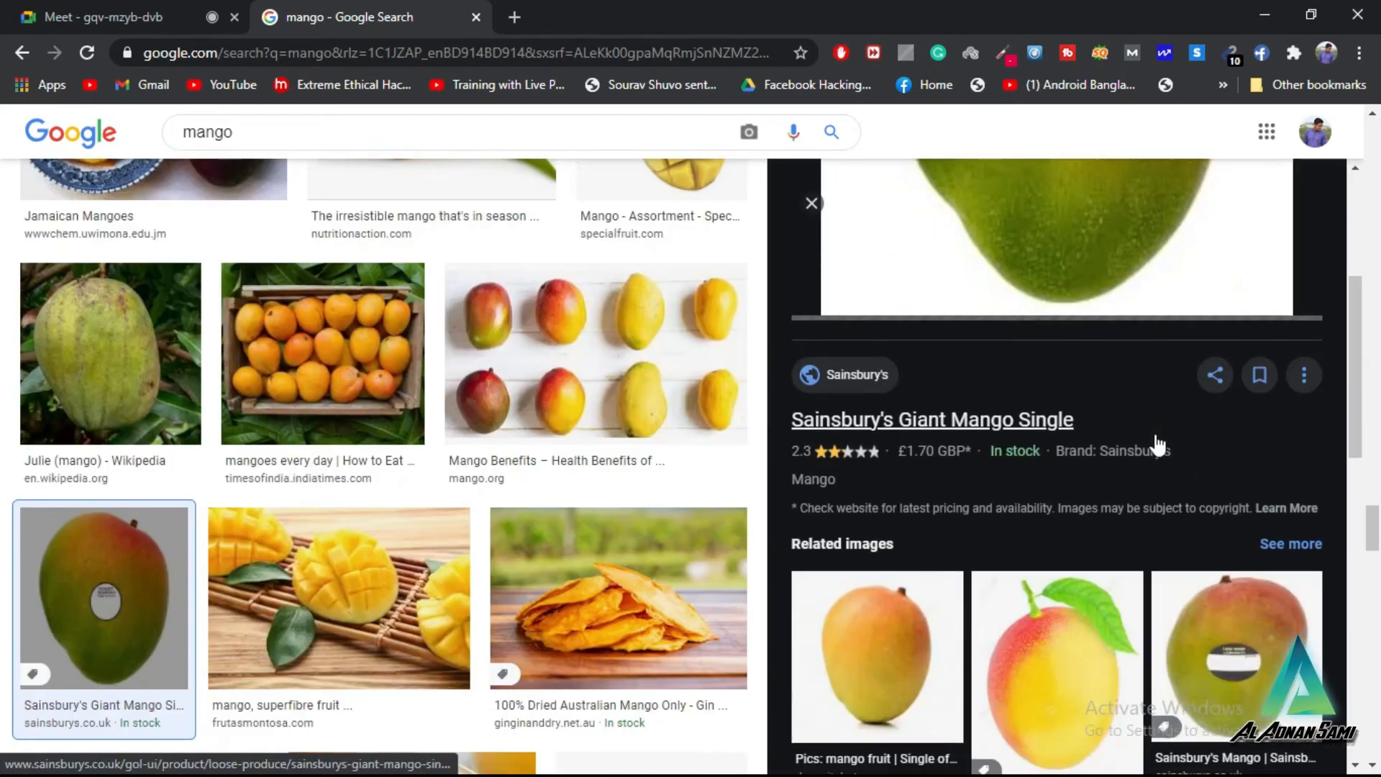
scroll(1156, 446, "down", 5)
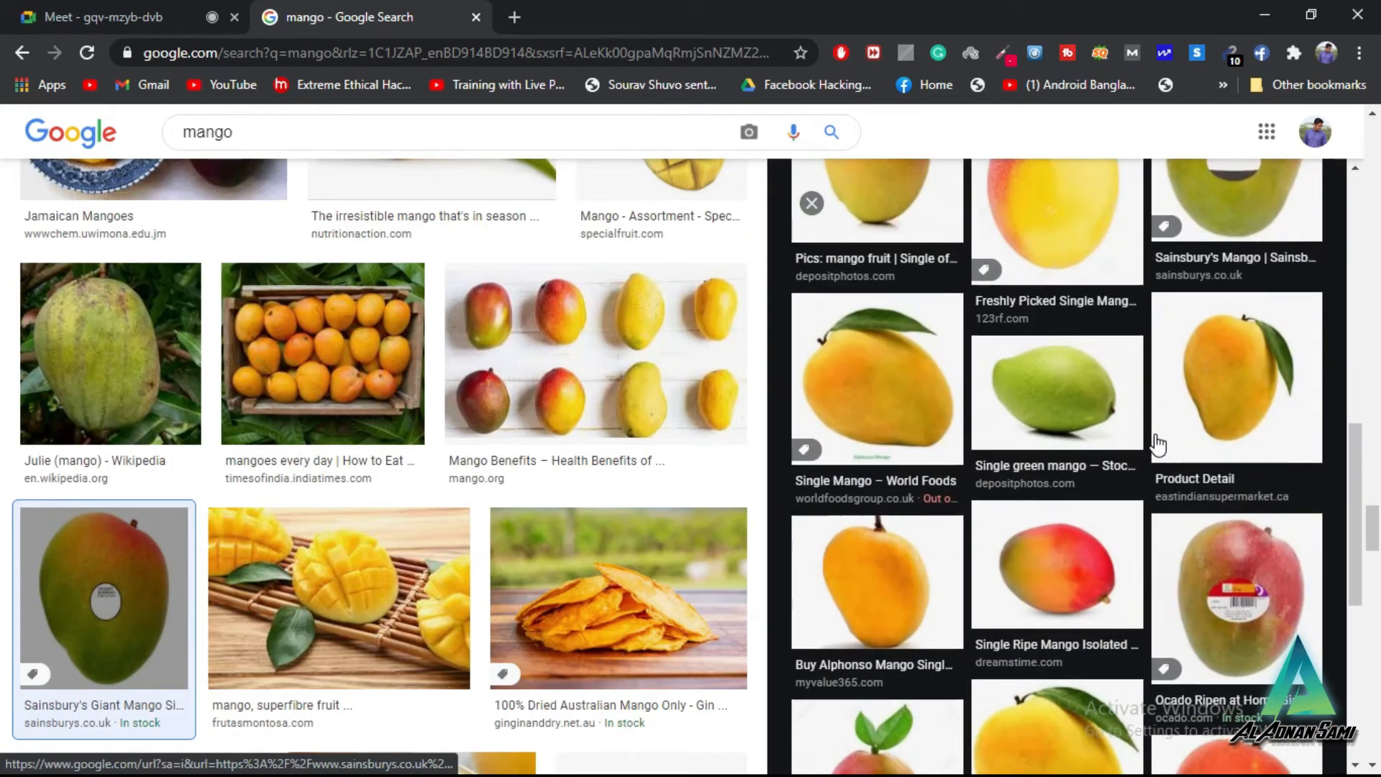
scroll(1156, 446, "up", 5)
scroll(1156, 447, "down", 7)
scroll(1155, 444, "down", 3)
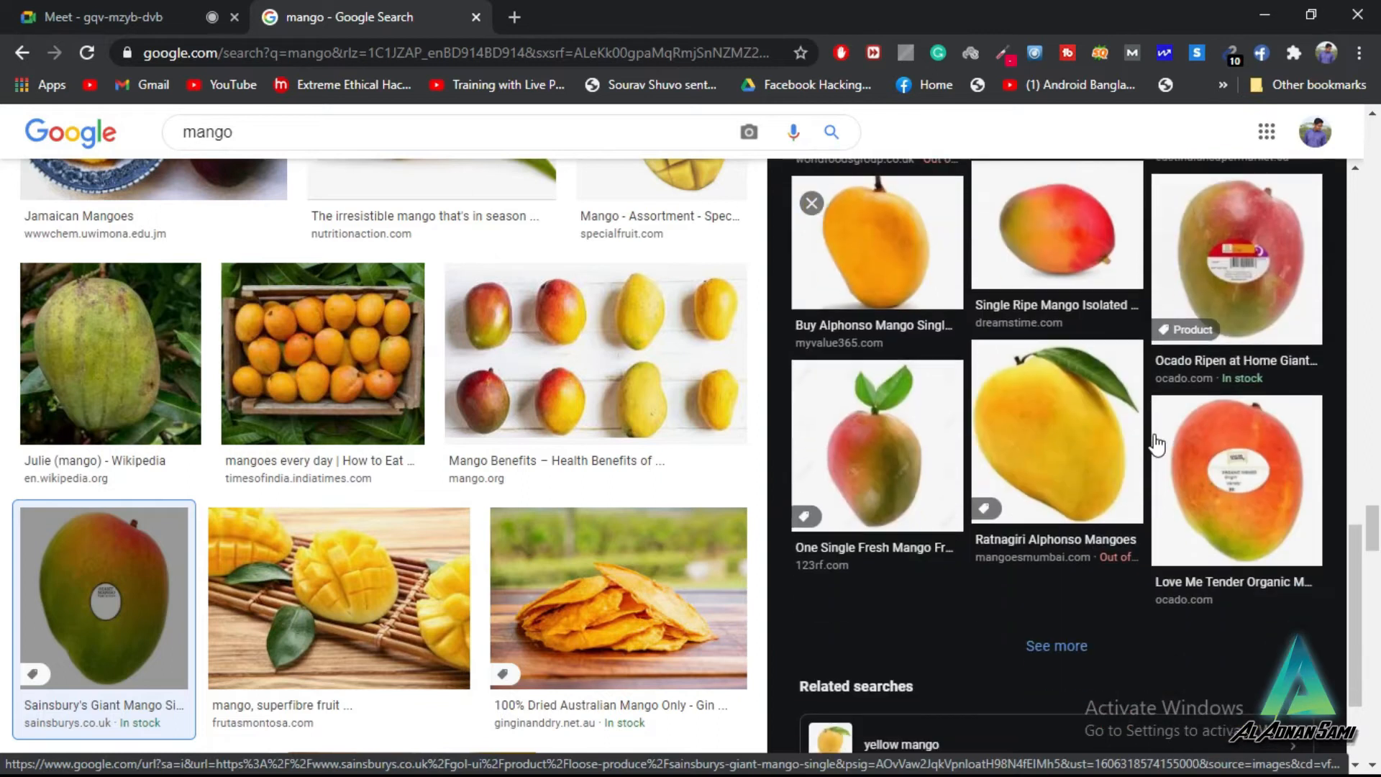
scroll(884, 450, "down", 2)
scroll(897, 440, "up", 4)
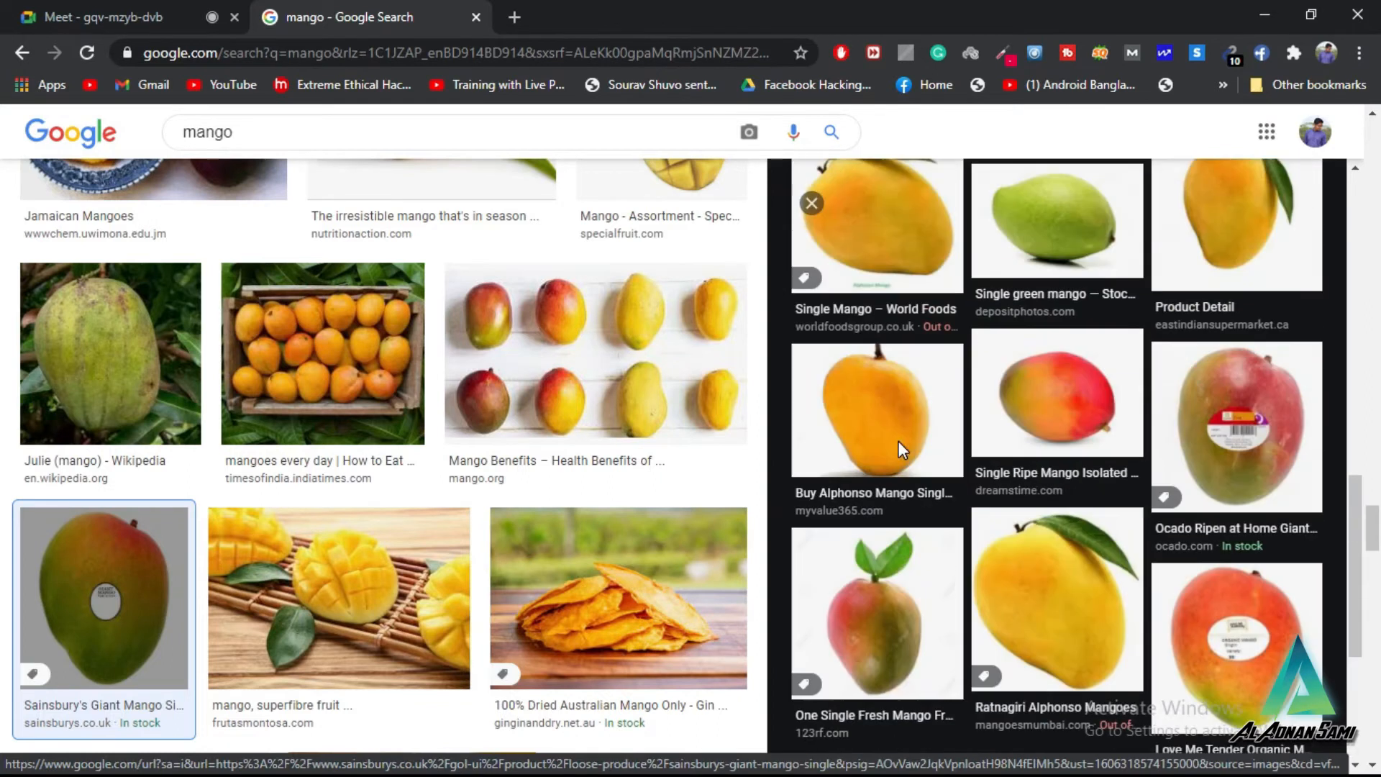
Step: Open the related 123RF picture of one fresh mango with two leaves and inspect it along with its related images
left_click(877, 582)
scroll(1050, 524, "down", 6)
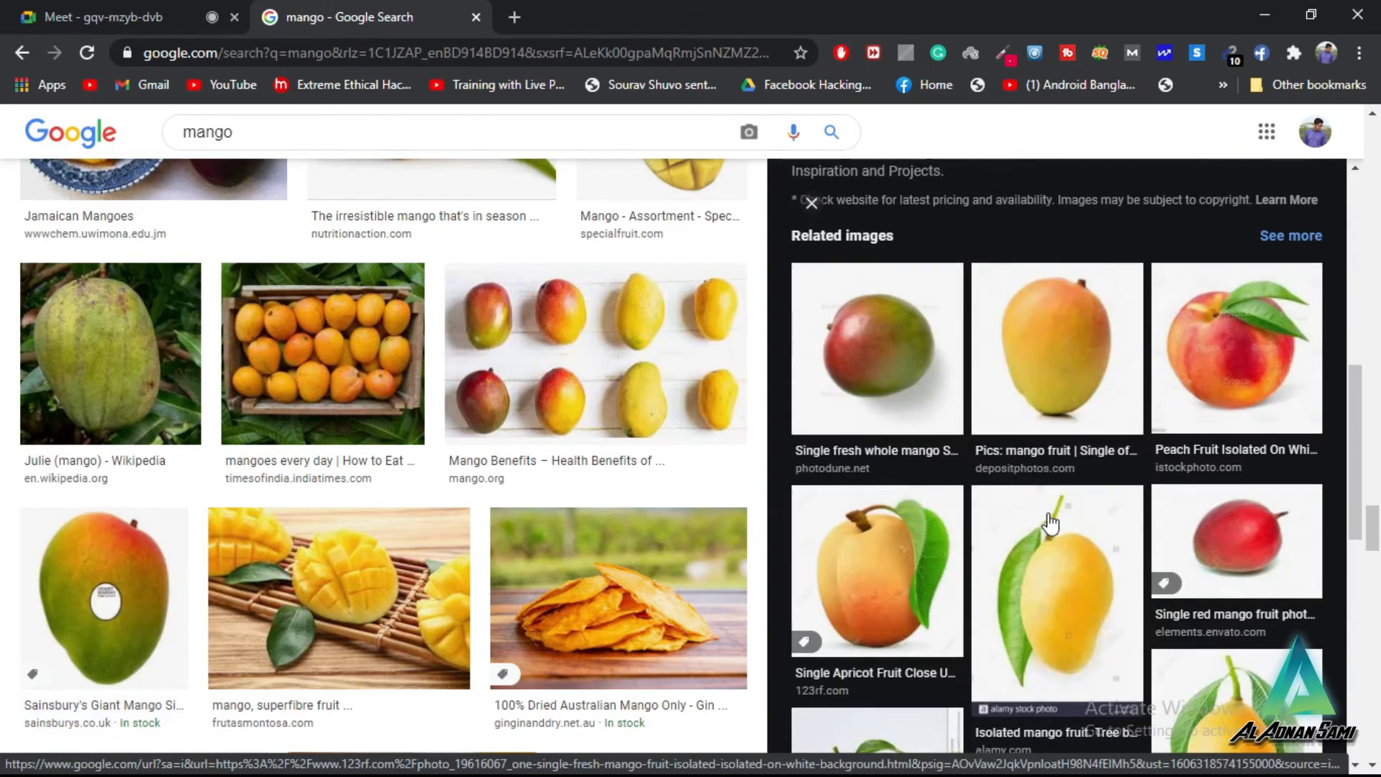
scroll(1050, 523, "down", 2)
scroll(1051, 522, "up", 3)
scroll(1051, 524, "down", 10)
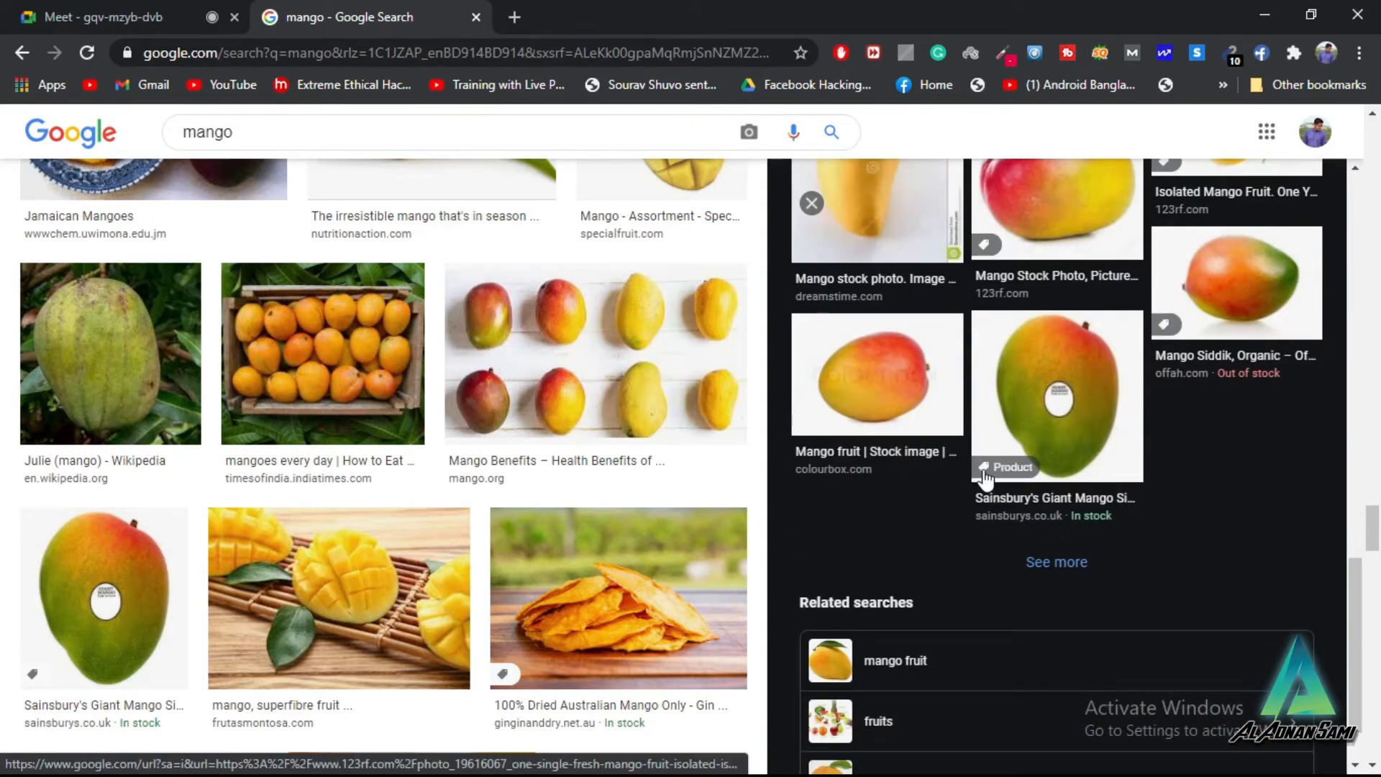
scroll(1050, 524, "down", 2)
scroll(988, 443, "up", 10)
scroll(988, 444, "up", 6)
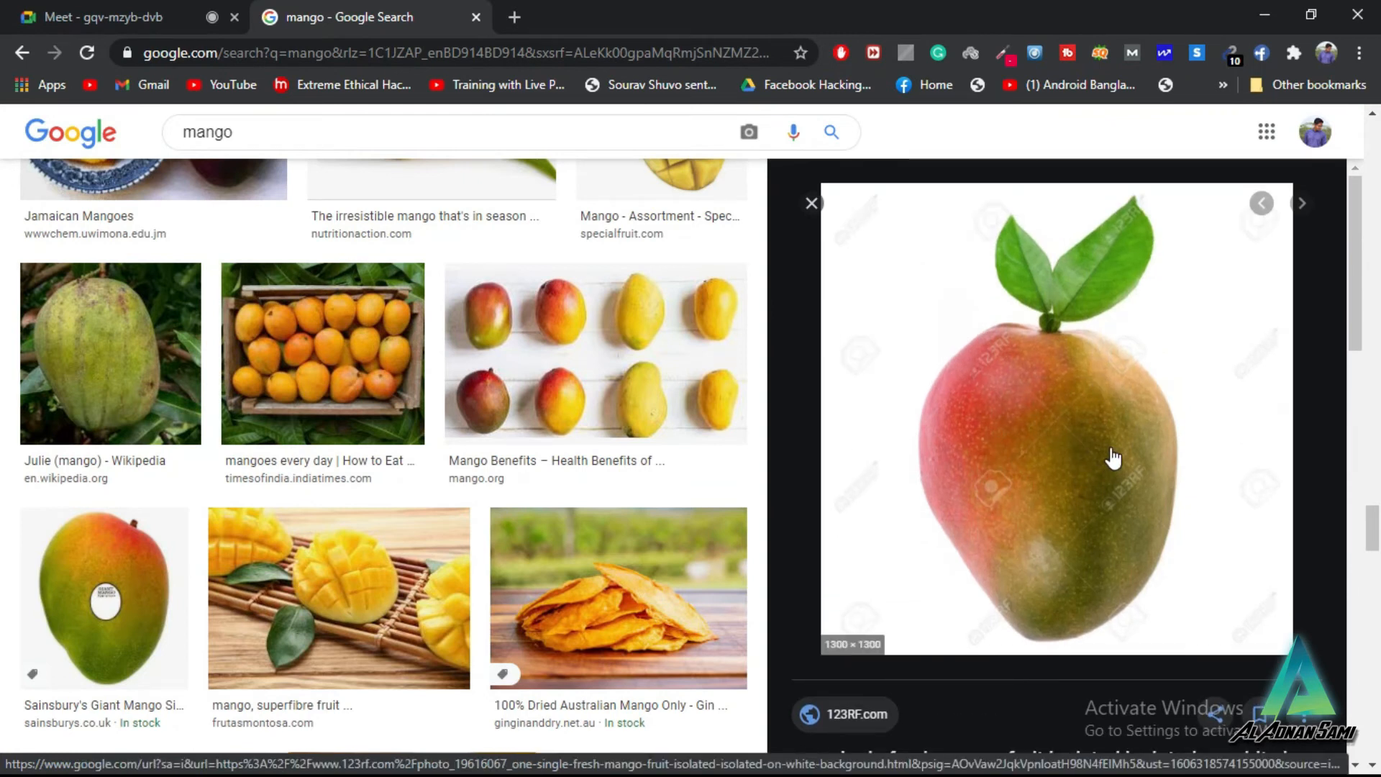
scroll(1113, 458, "down", 2)
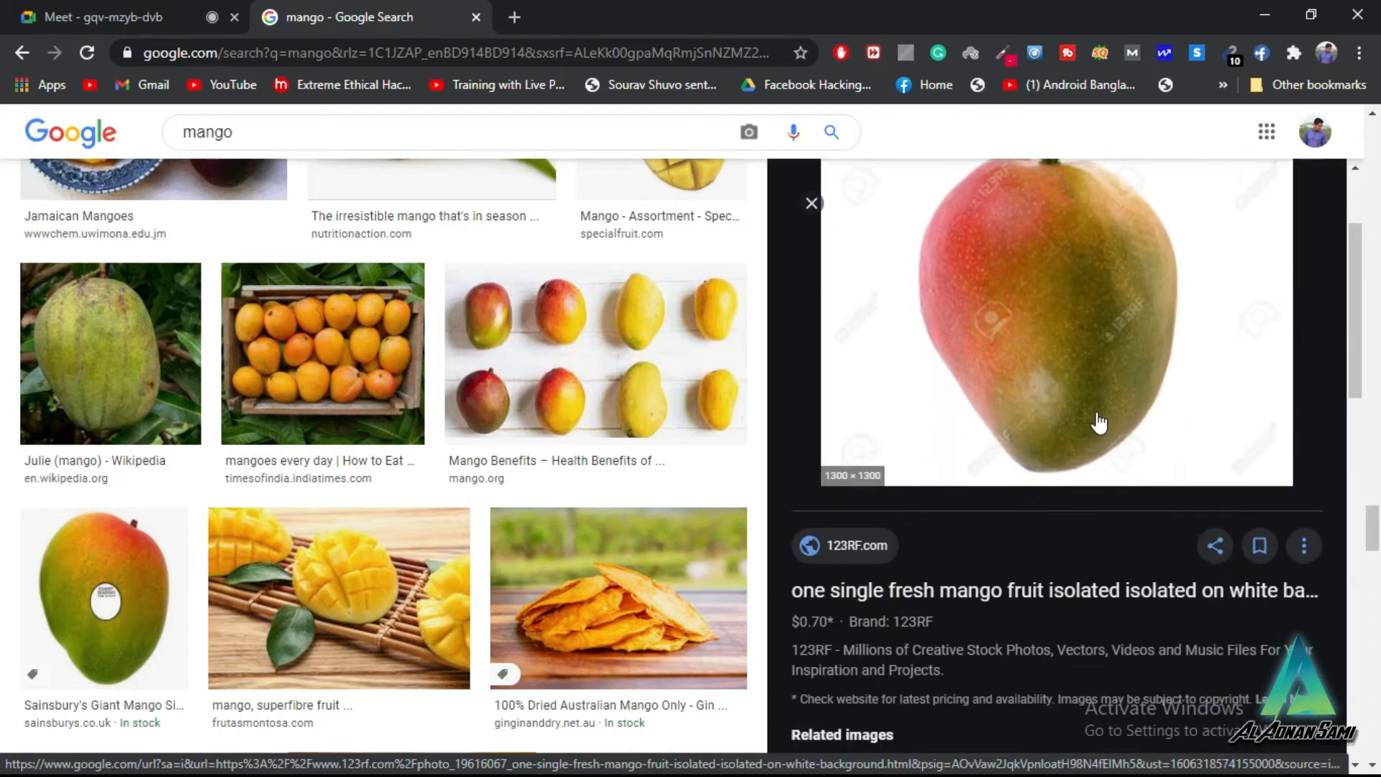
scroll(1088, 429, "up", 2)
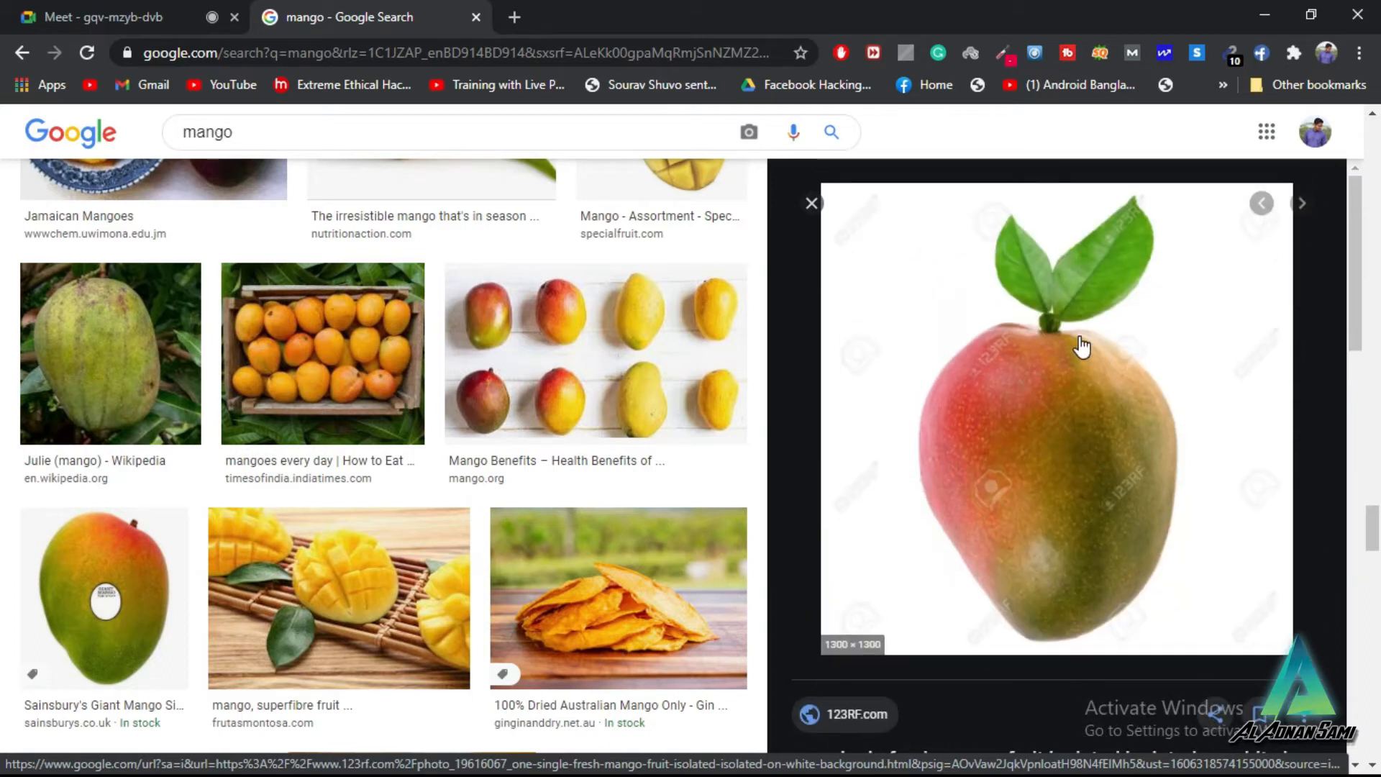
Step: Save the 123RF mango picture to the Desktop as a JPEG under its suggested file name
right_click(1056, 398)
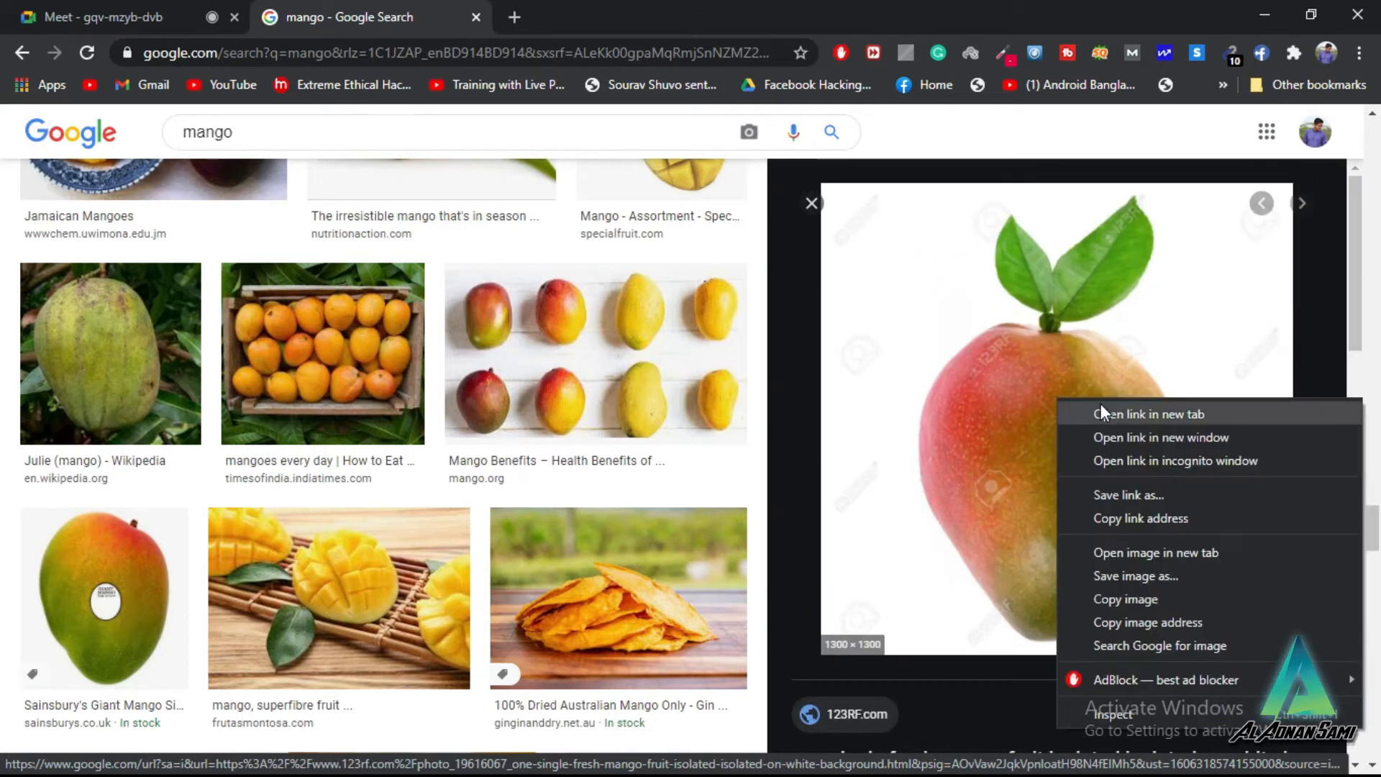
left_click(1119, 578)
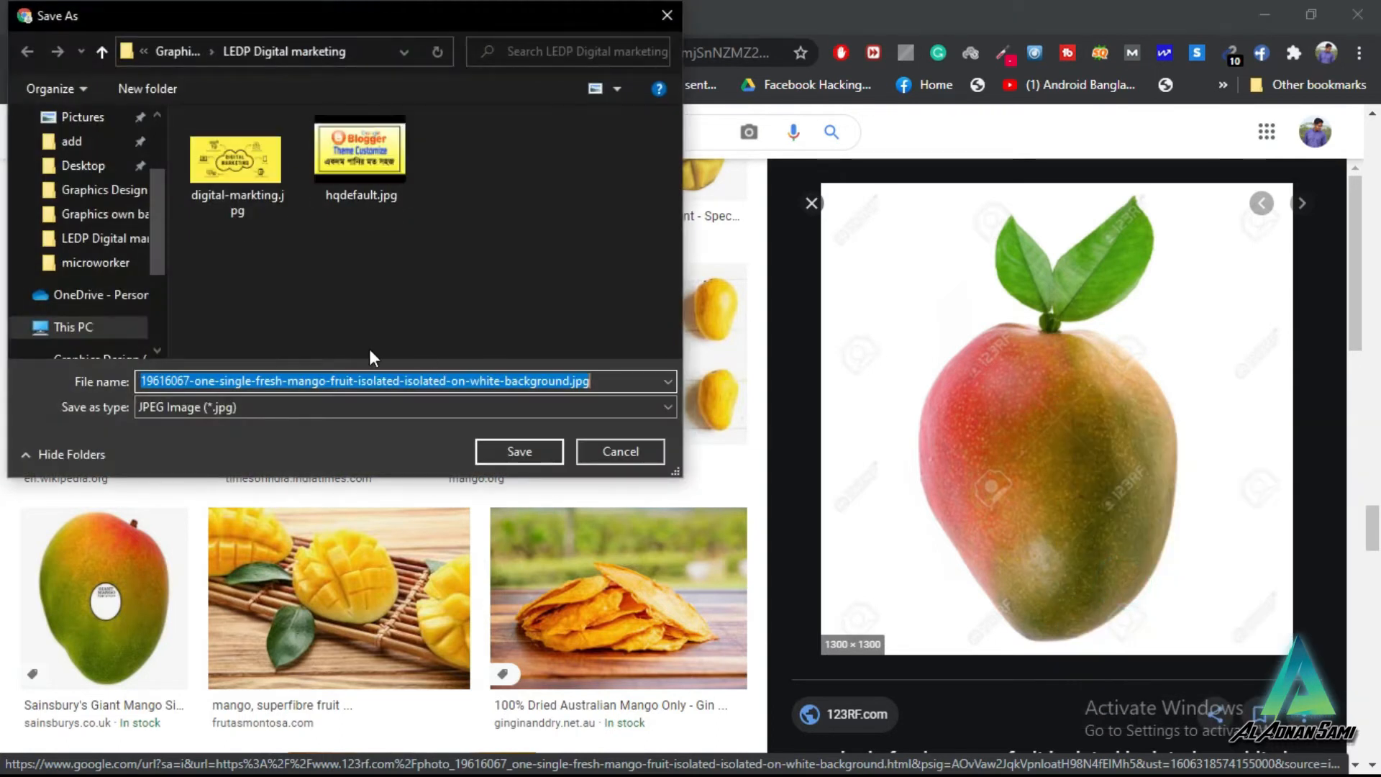
scroll(80, 237, "up", 3)
left_click(81, 157)
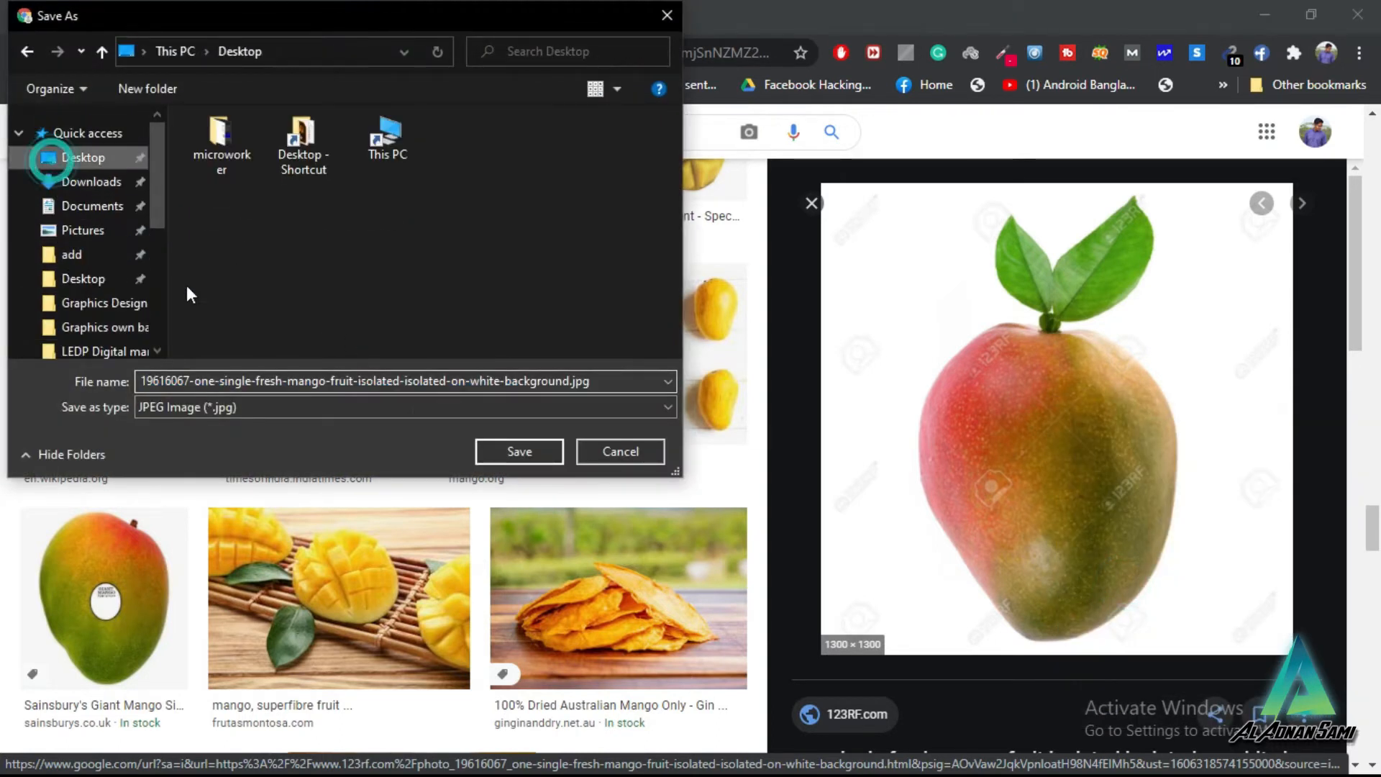
left_click(519, 451)
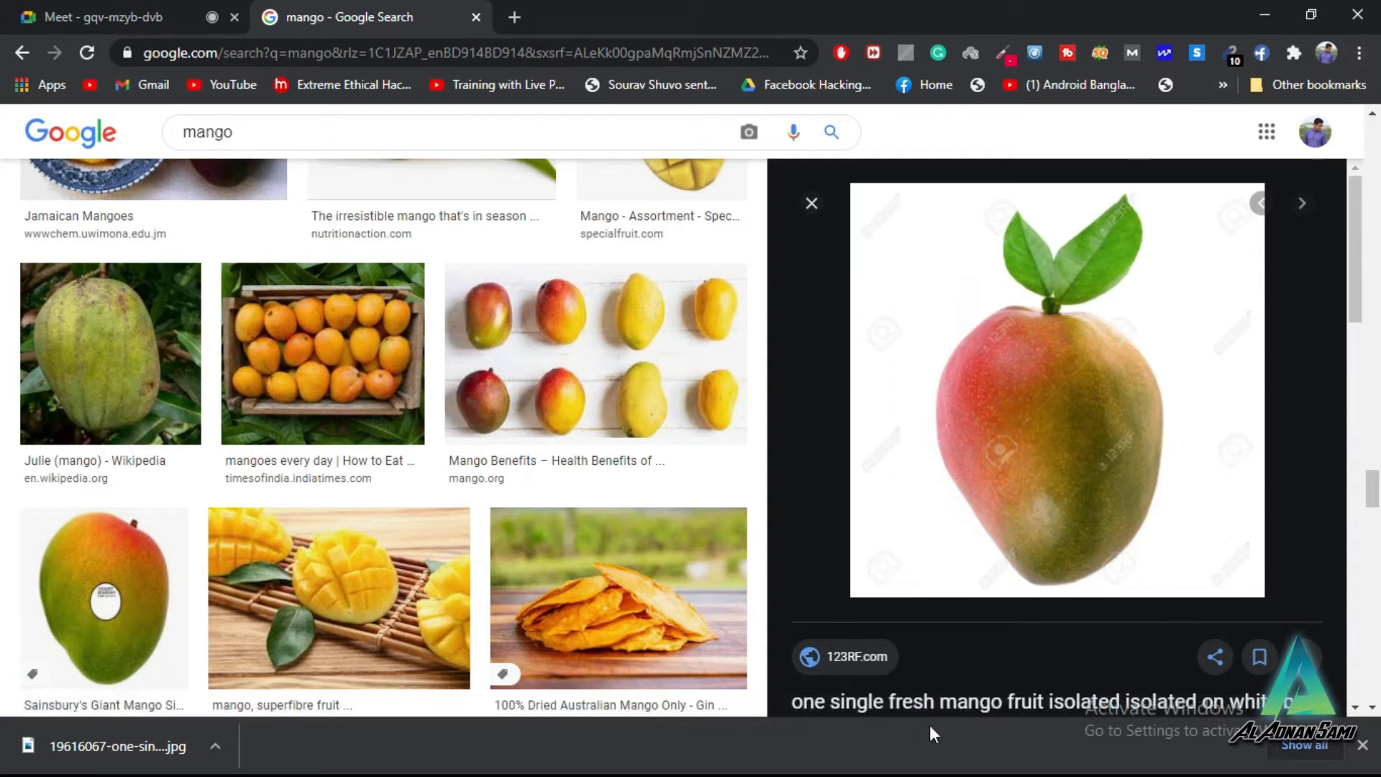
Step: Switch to Illustrator and place the saved mango image from the Desktop in the middle of the artboard
left_click(1264, 15)
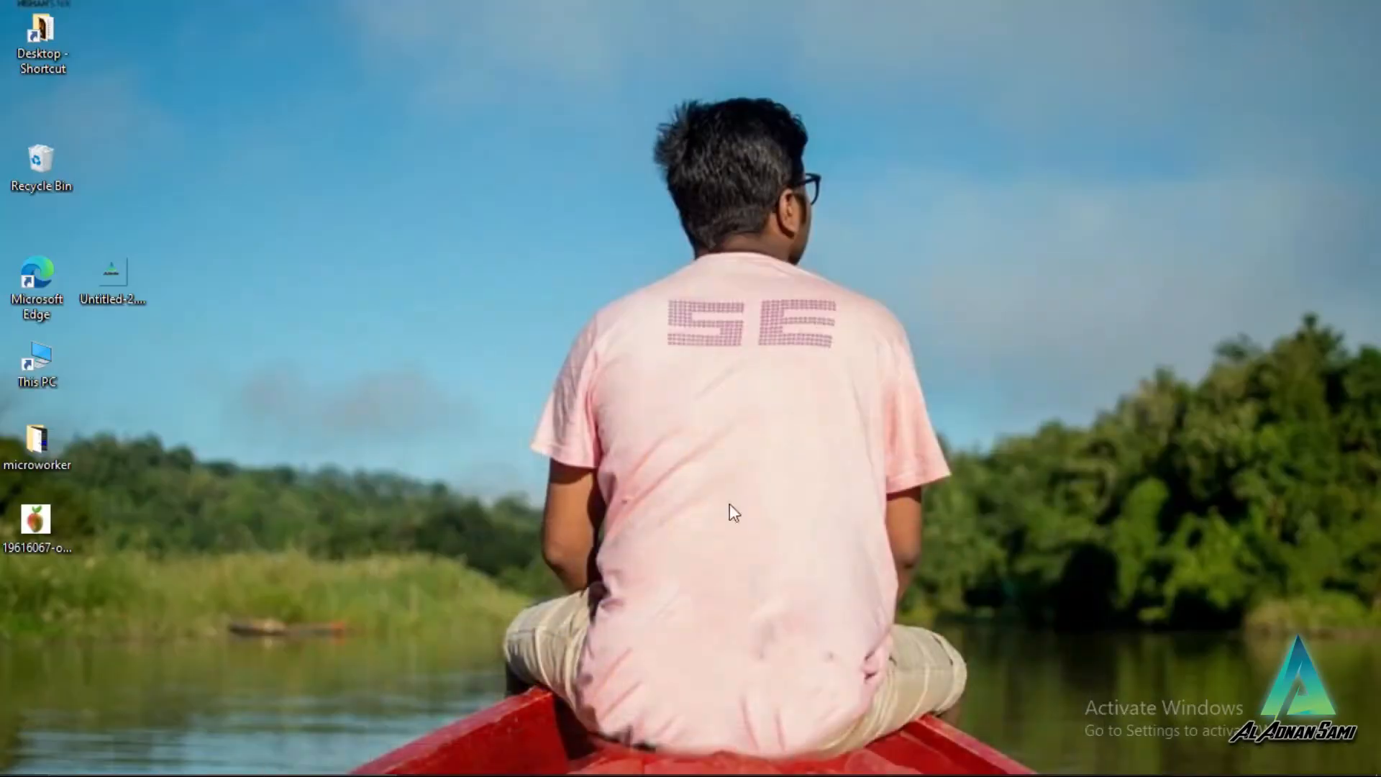
left_click(473, 754)
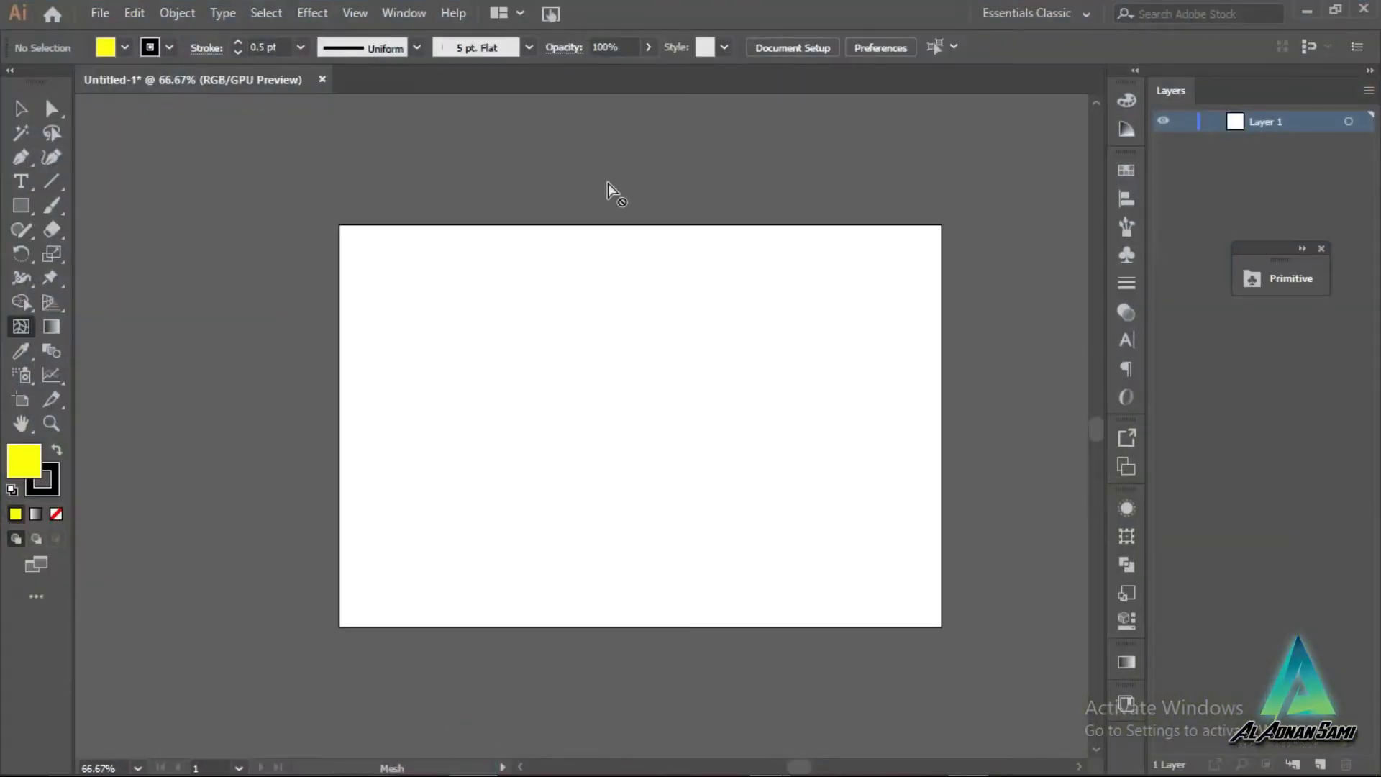
left_click(96, 17)
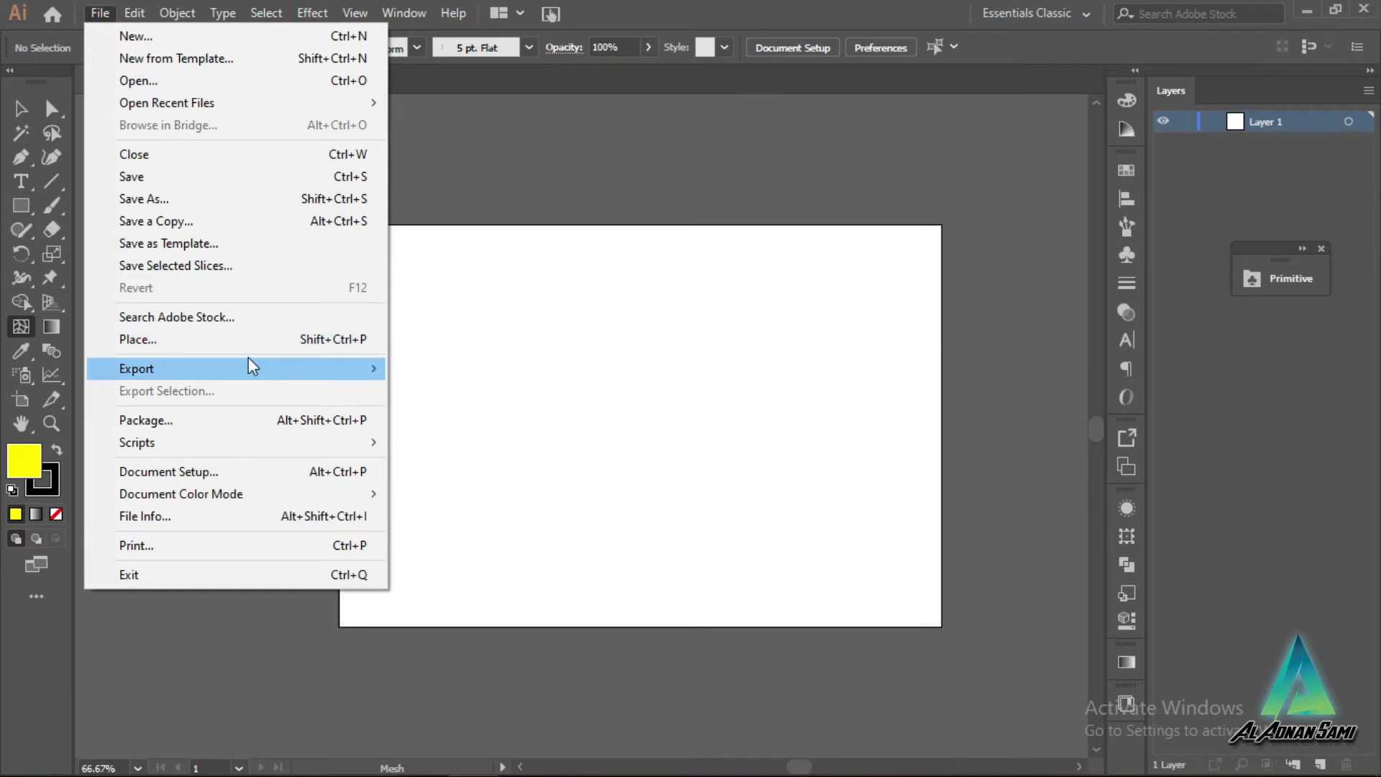
left_click(241, 340)
scroll(87, 223, "up", 1)
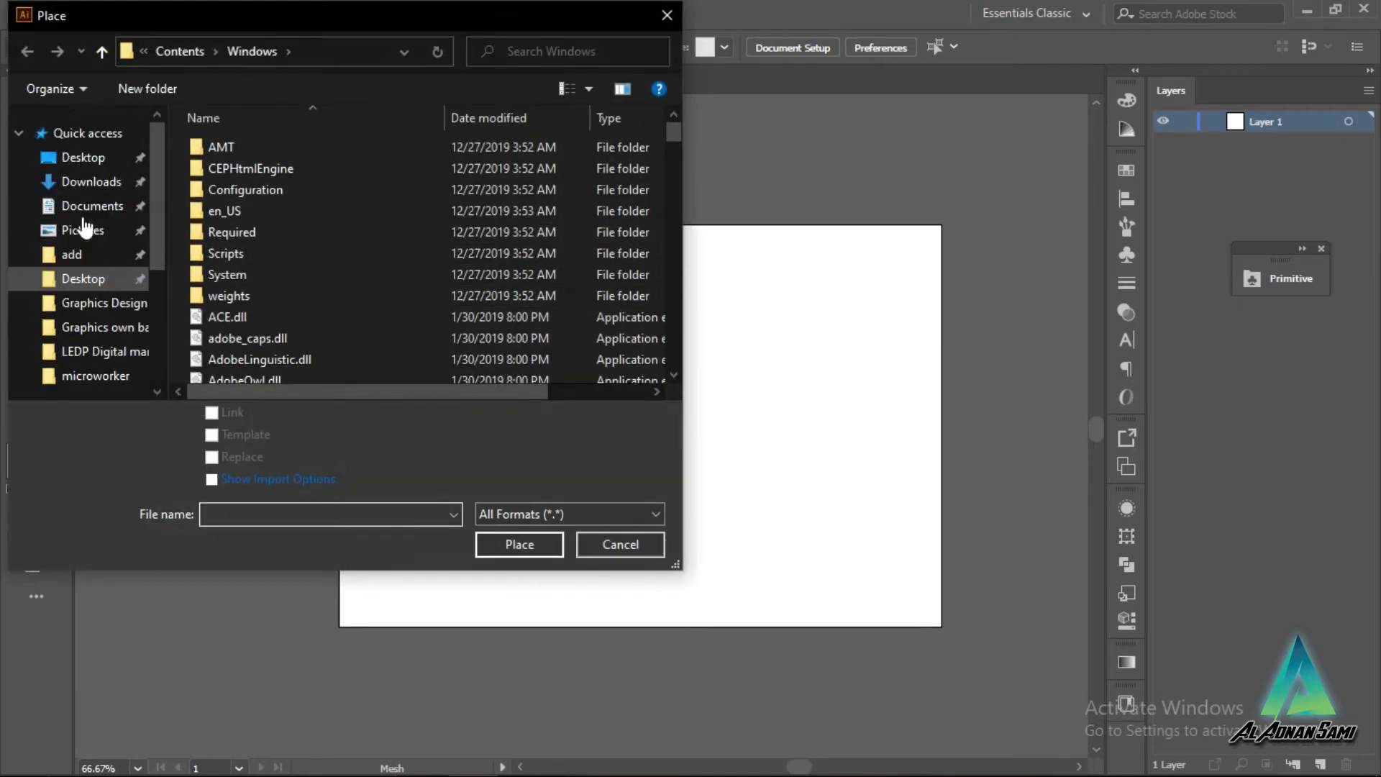
left_click(80, 167)
left_click(317, 141)
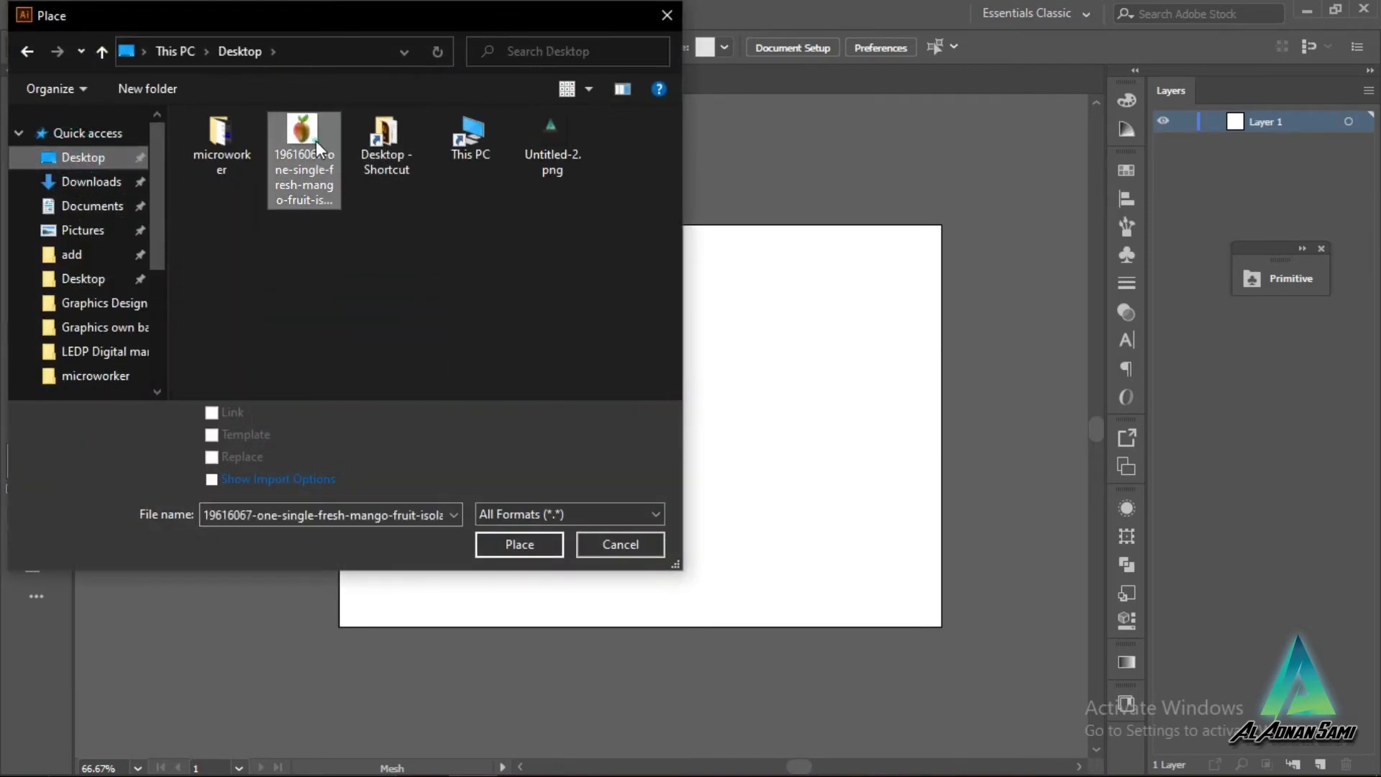
left_click(518, 544)
left_click_drag(441, 319, 726, 604)
scroll(662, 564, "up", 2)
scroll(661, 563, "down", 1)
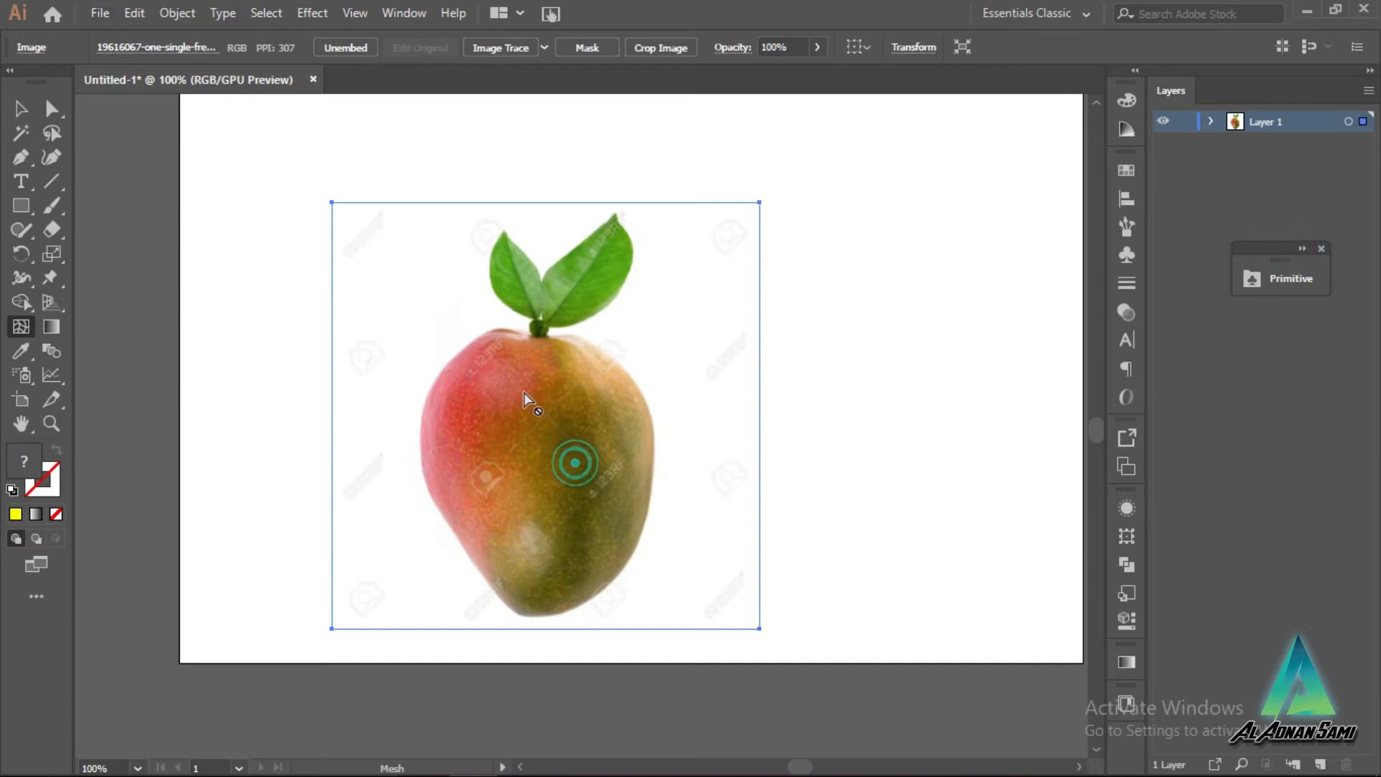
Step: Move the placed mango image slightly up and to the left on the artboard, and deselect it
left_click(22, 109)
left_click_drag(556, 489, 523, 389)
left_click(869, 518)
scroll(684, 442, "up", 2)
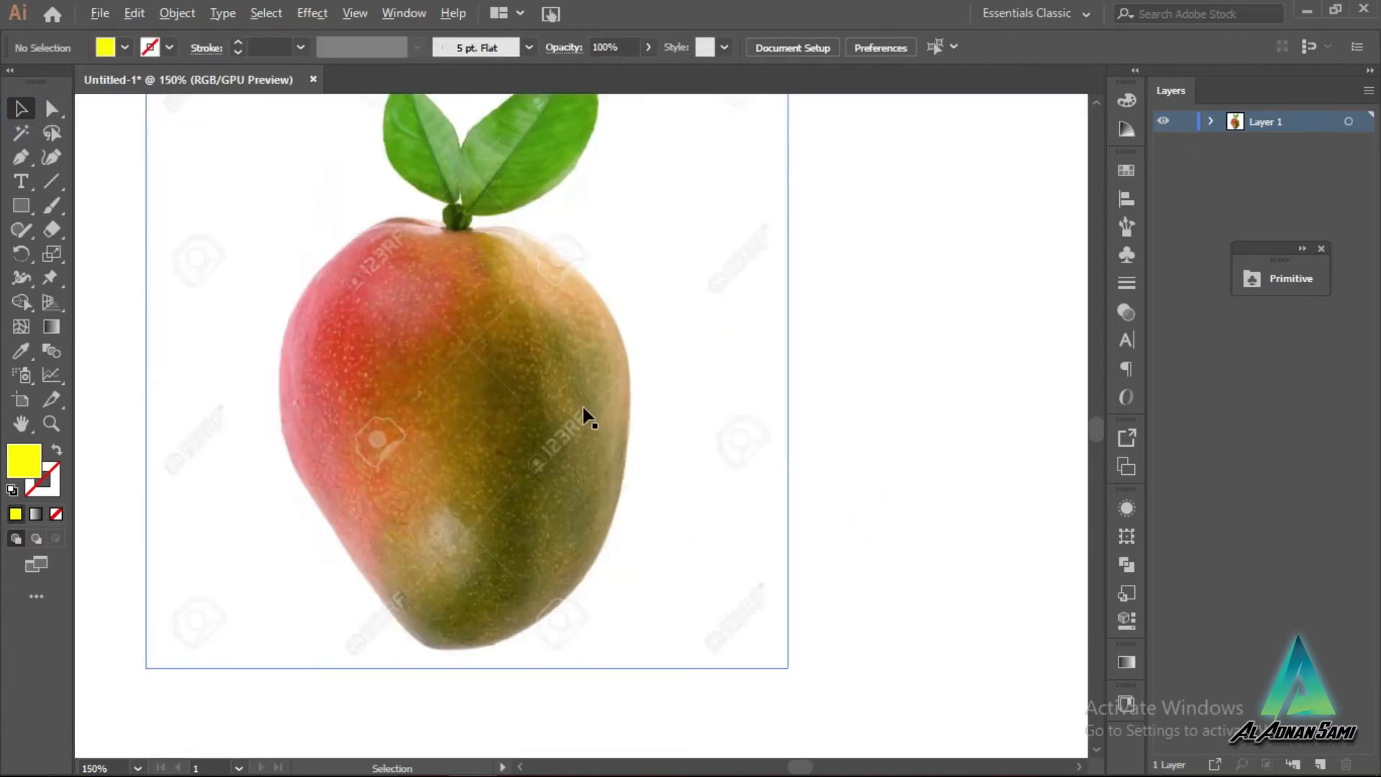
Step: Trace the mango's left edge from the stem downwards with the Pen tool, setting the path's fill to none
left_click(25, 161)
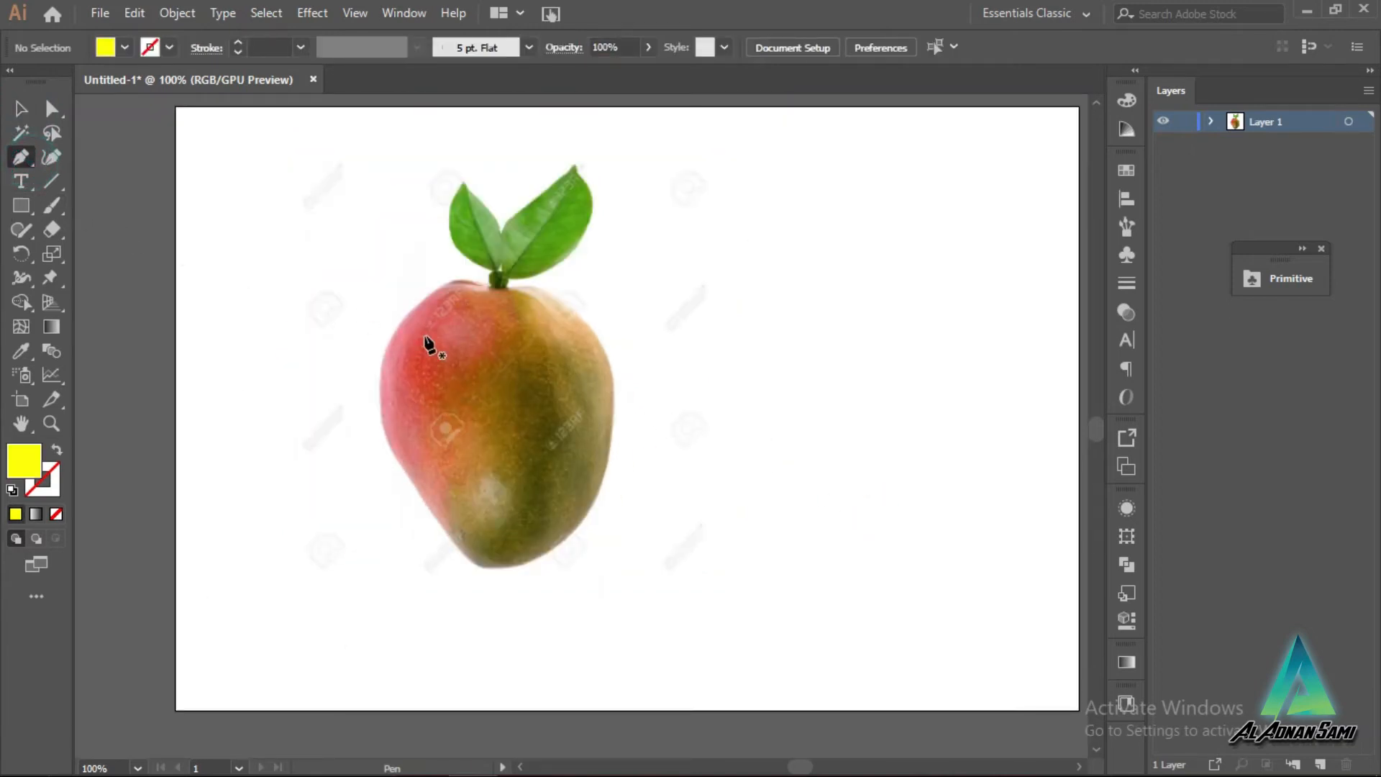
left_click(482, 285)
left_click_drag(408, 311, 364, 358)
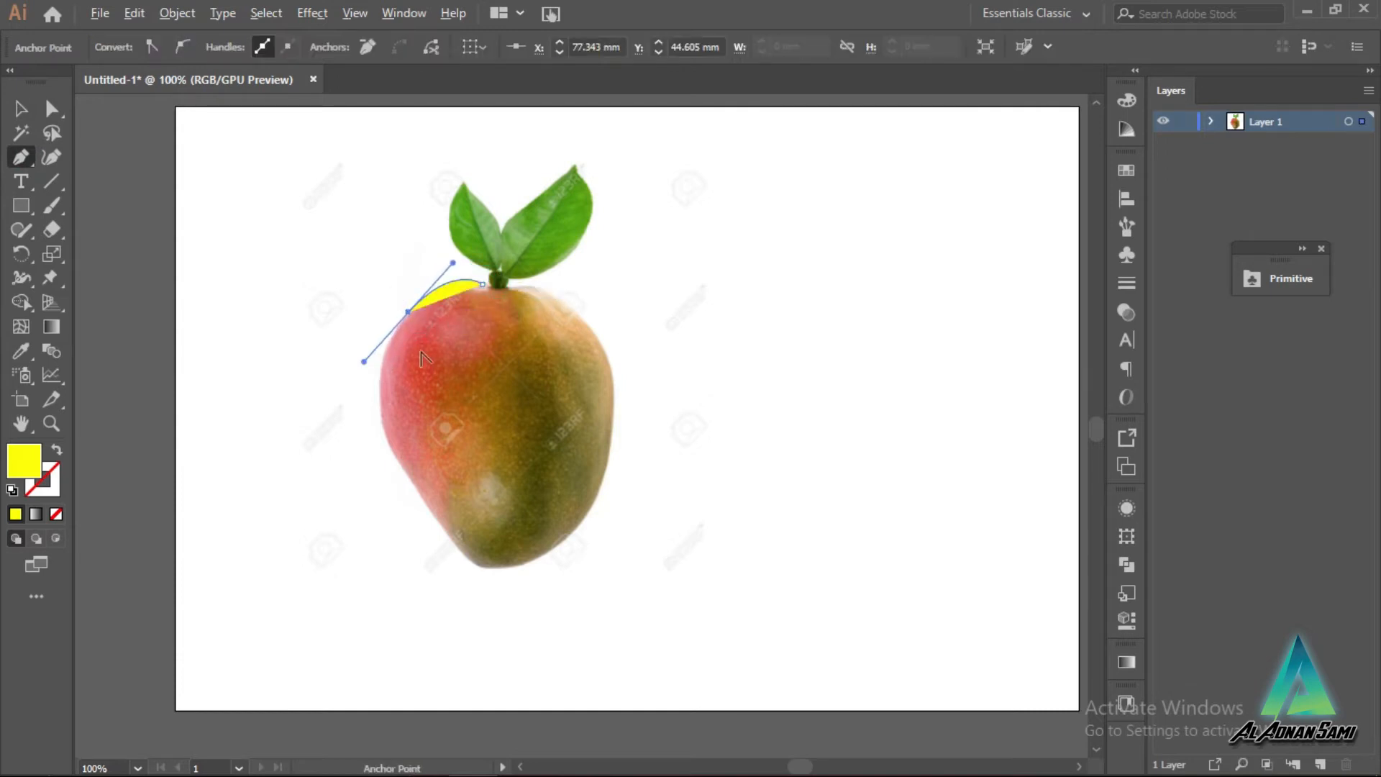
left_click_drag(408, 312, 437, 545)
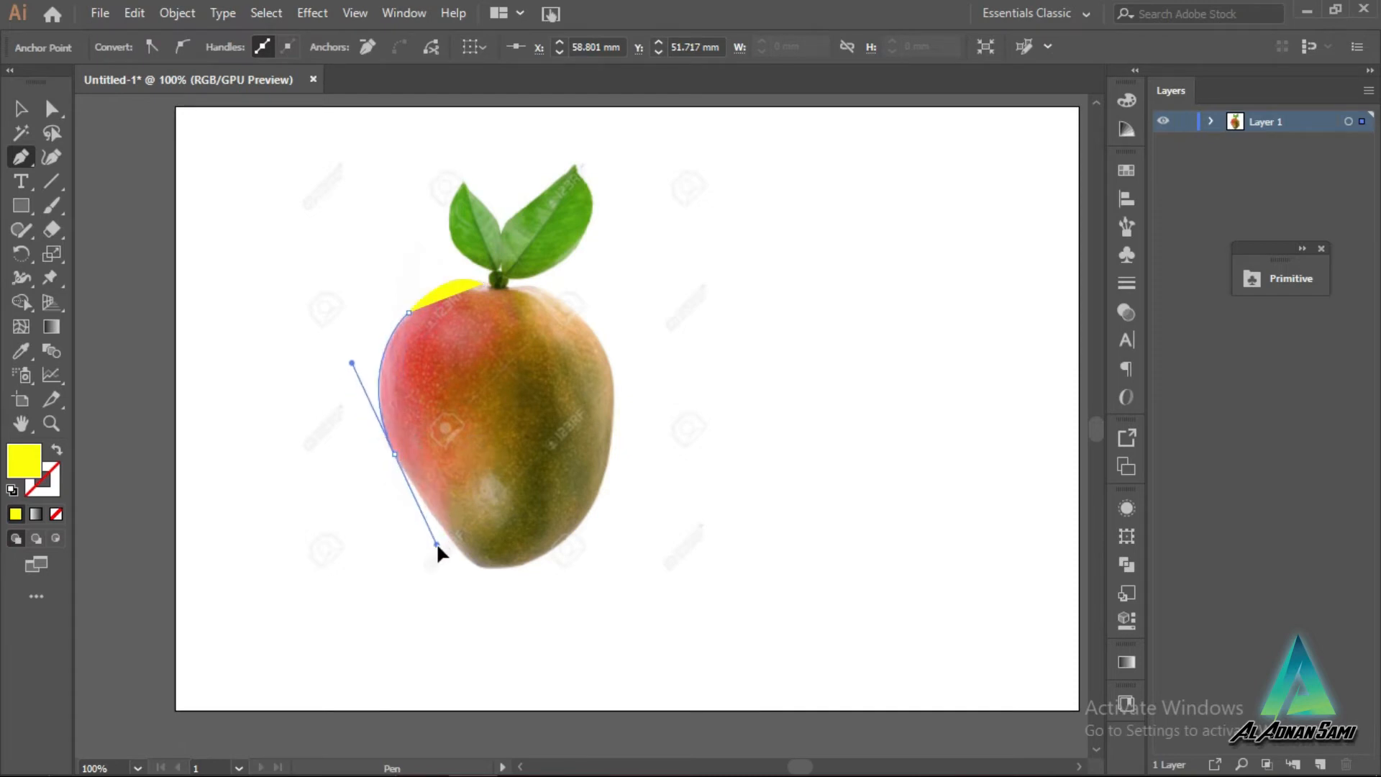
left_click(56, 514)
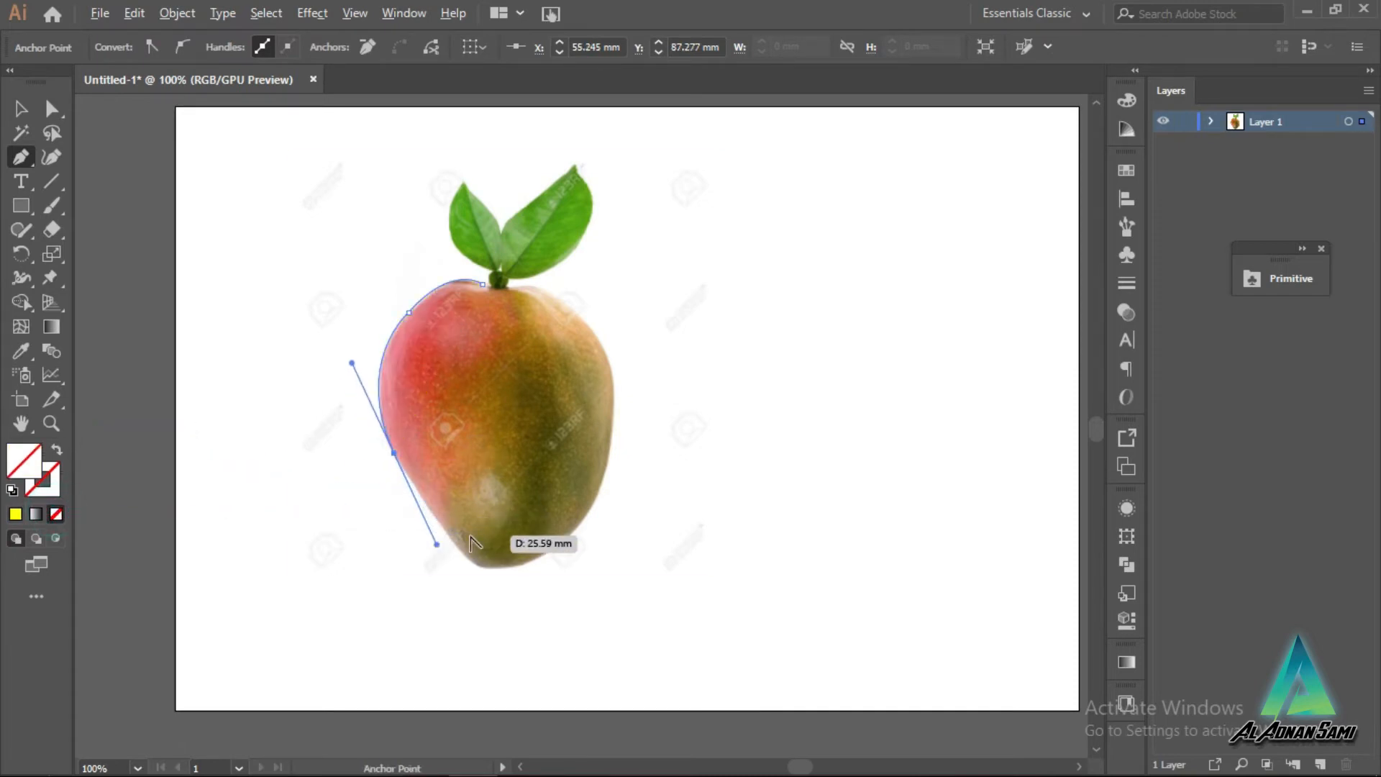
left_click_drag(393, 454, 432, 516)
left_click(432, 515)
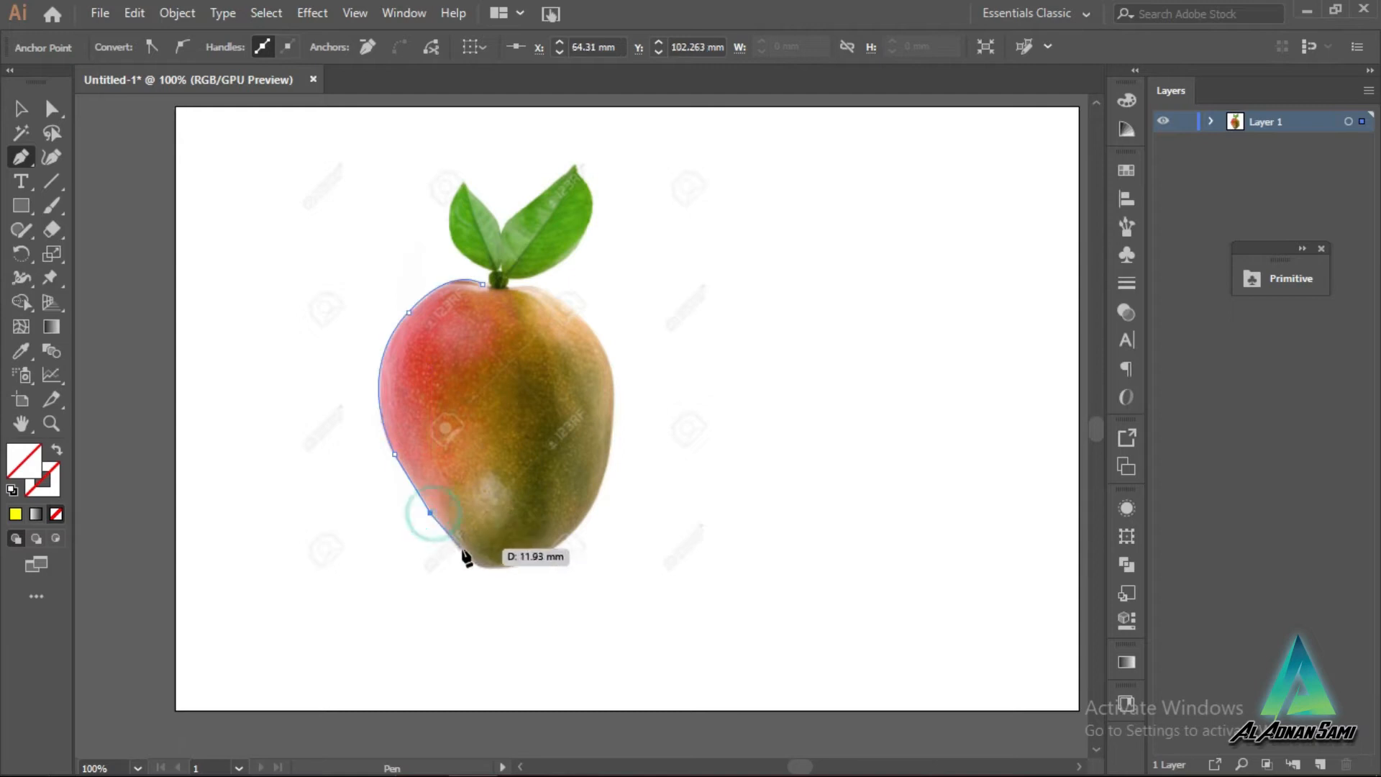
Step: Continue the Pen path around the mango's bottom tip and up its right side, closing it at the stem
left_click(469, 561)
left_click_drag(544, 557, 596, 502)
left_click(600, 483)
left_click_drag(608, 356, 472, 261)
left_click(607, 356)
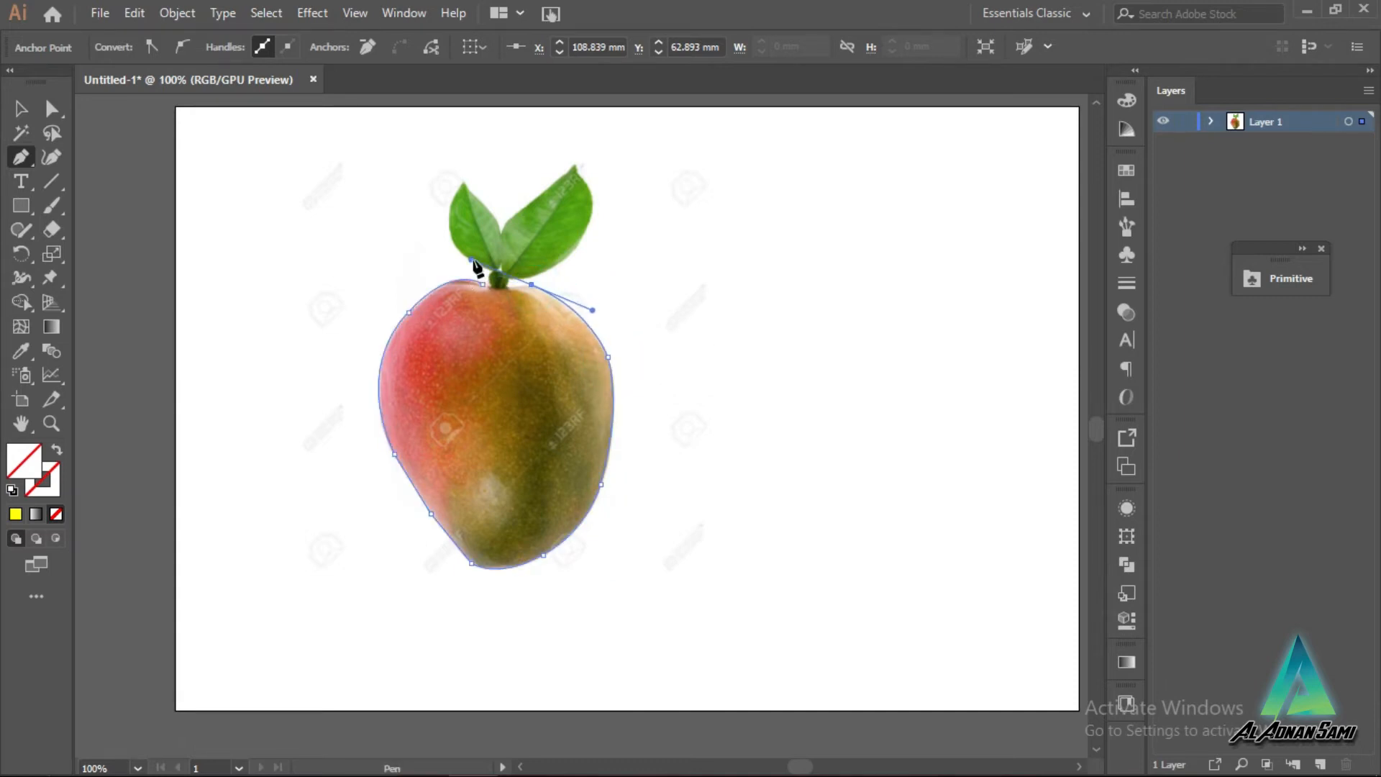
left_click(531, 285)
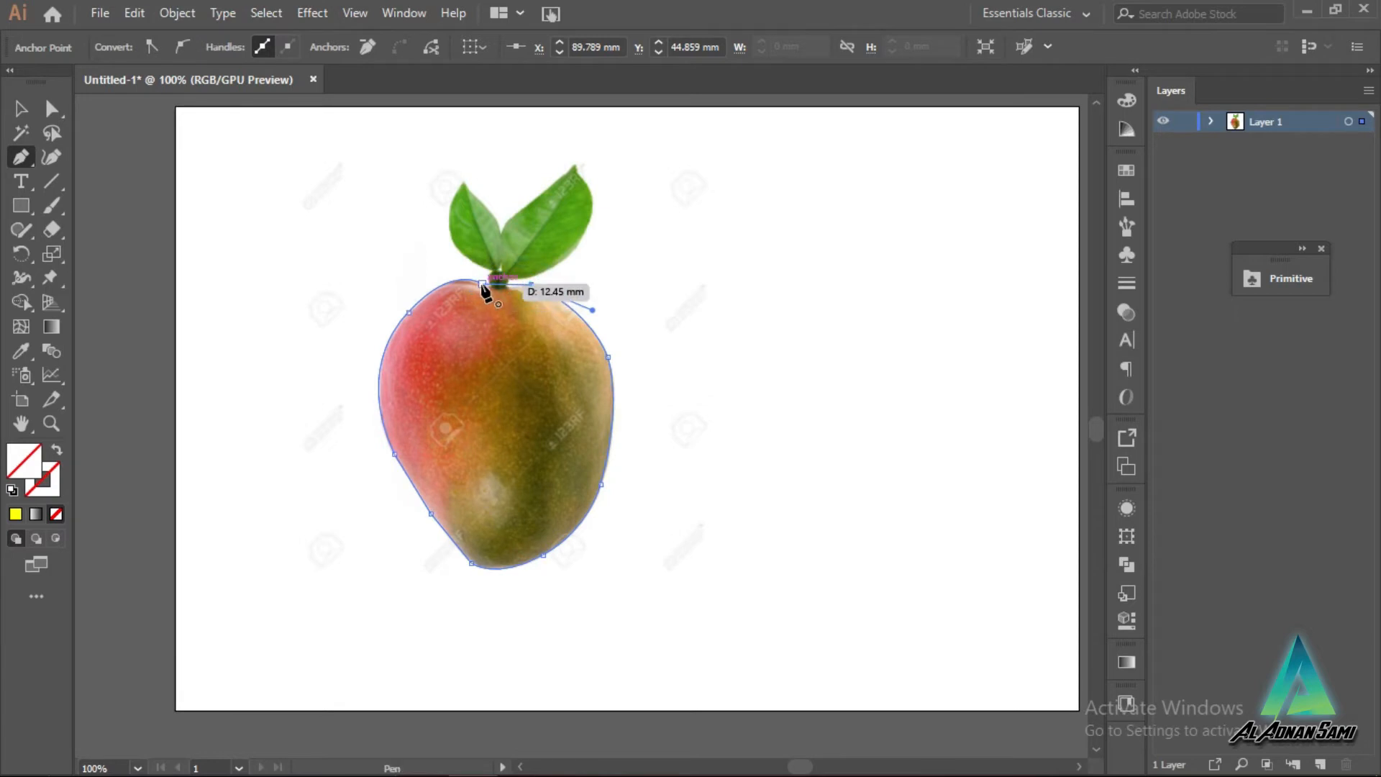
left_click(482, 285)
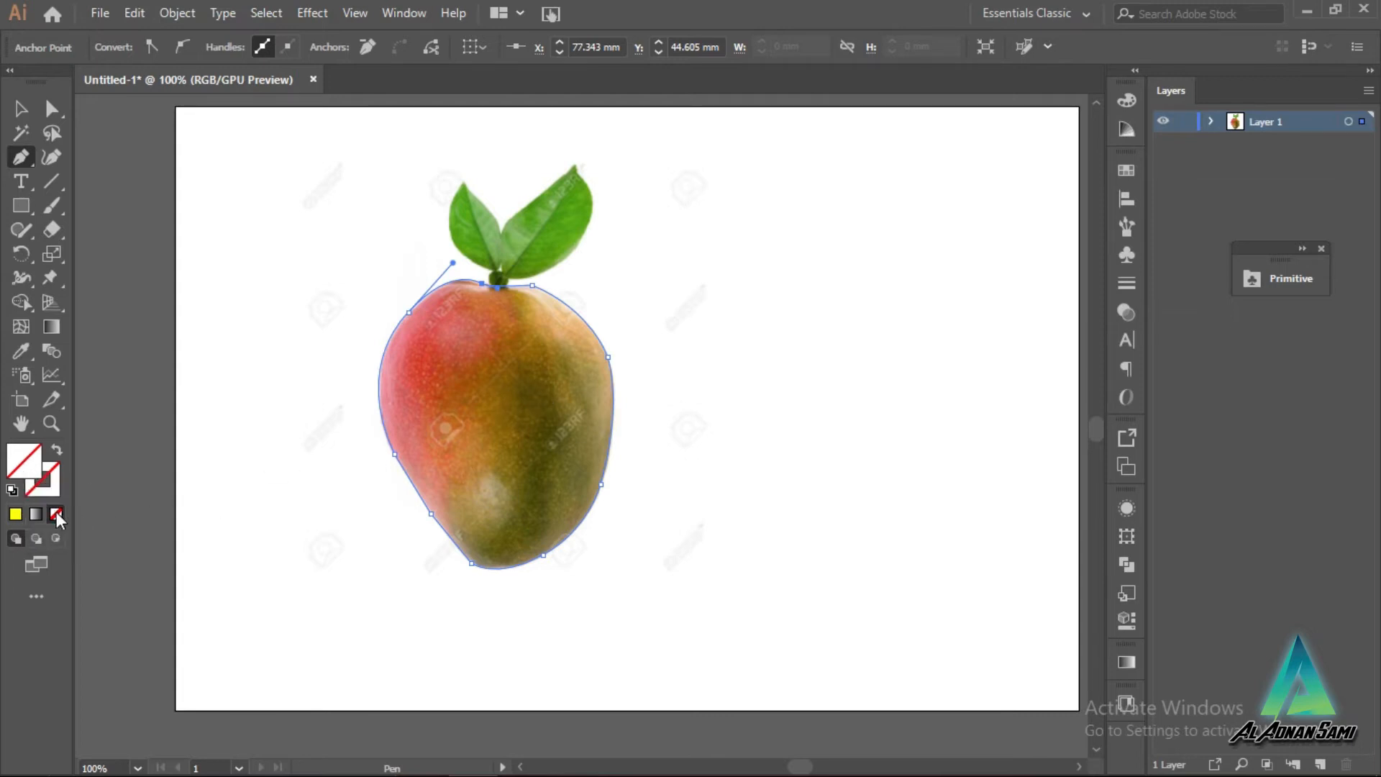
Step: Check the traced shape with a yellow fill, reset the fill to none, and move the outline to the right of the mango photo
left_click(15, 513)
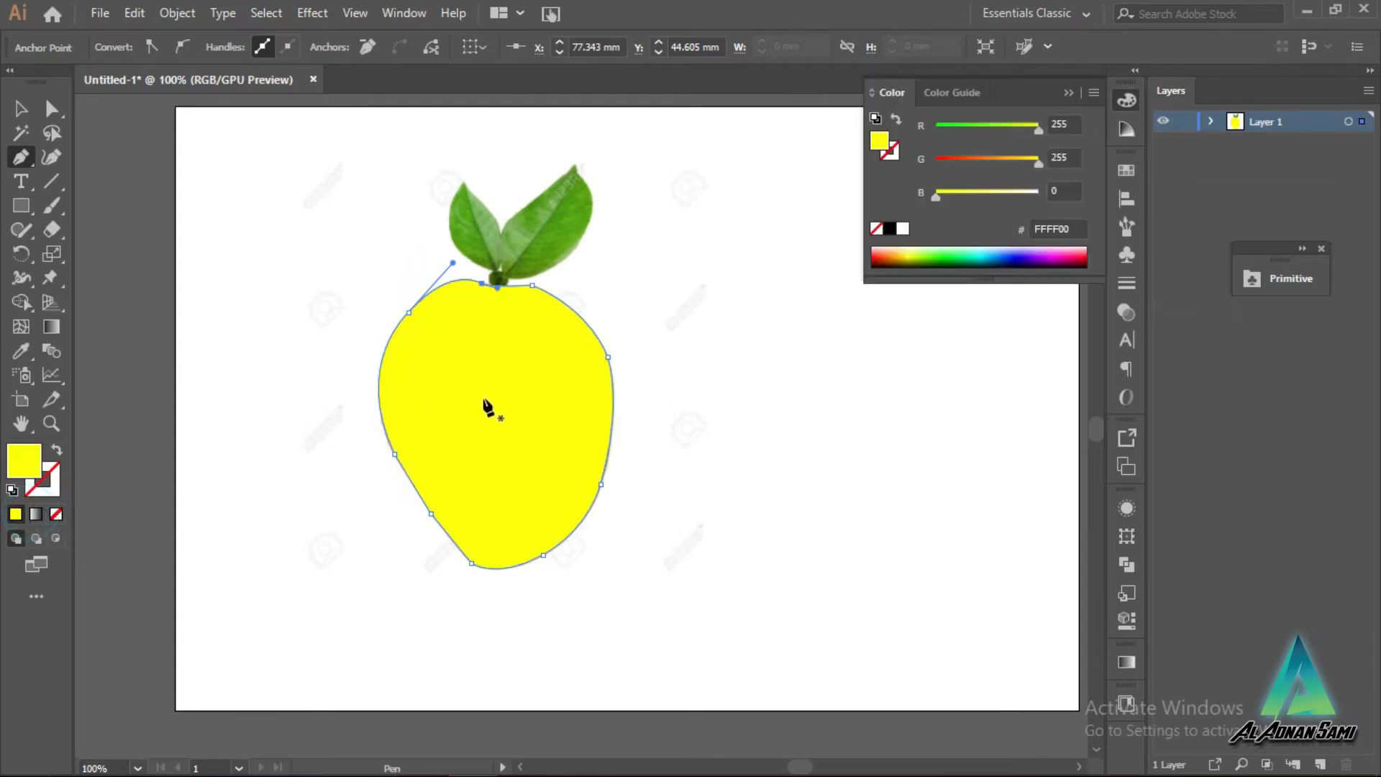
left_click(57, 514)
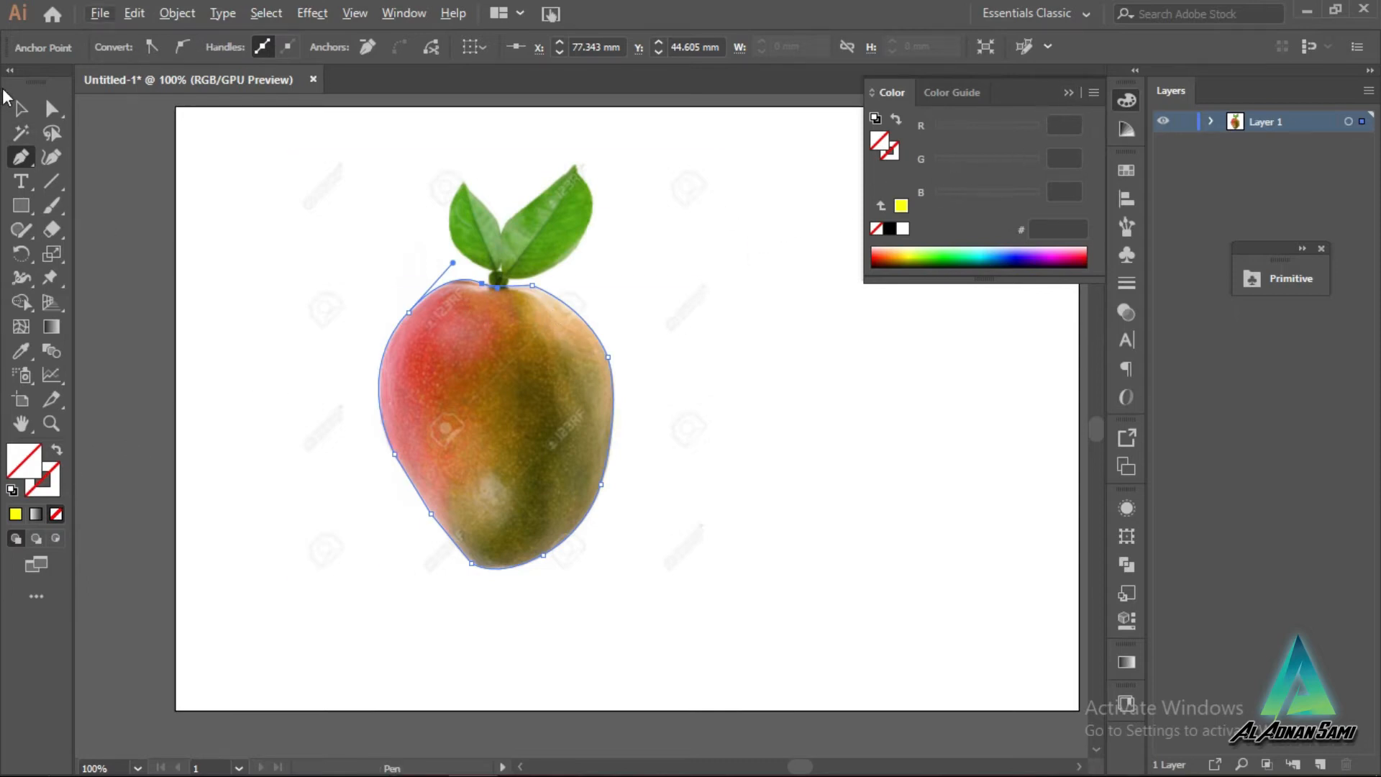
left_click(21, 109)
left_click_drag(606, 412, 893, 408)
left_click(1010, 417)
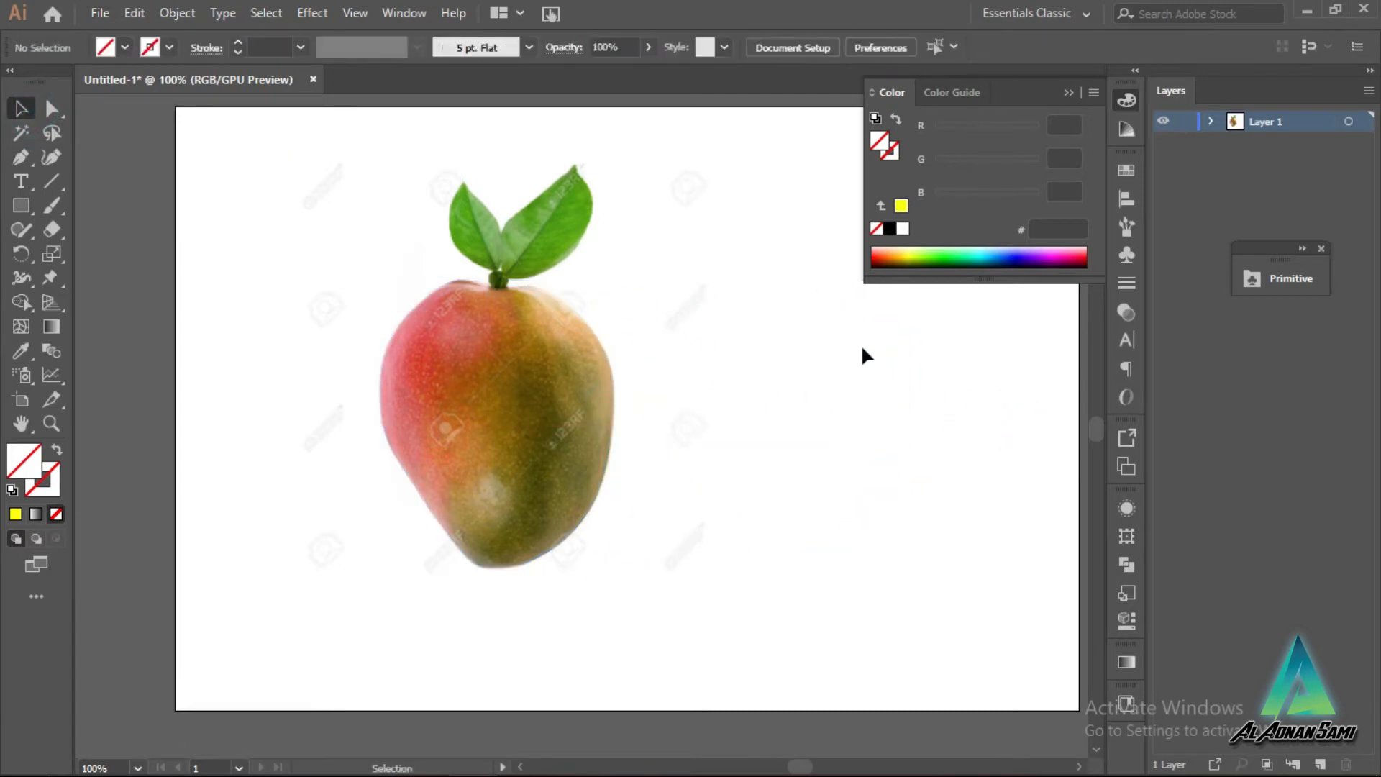
Step: Fill the mango outline with a linear gradient and sample pink from the photo's left edge for the first colour stop
left_click(884, 382)
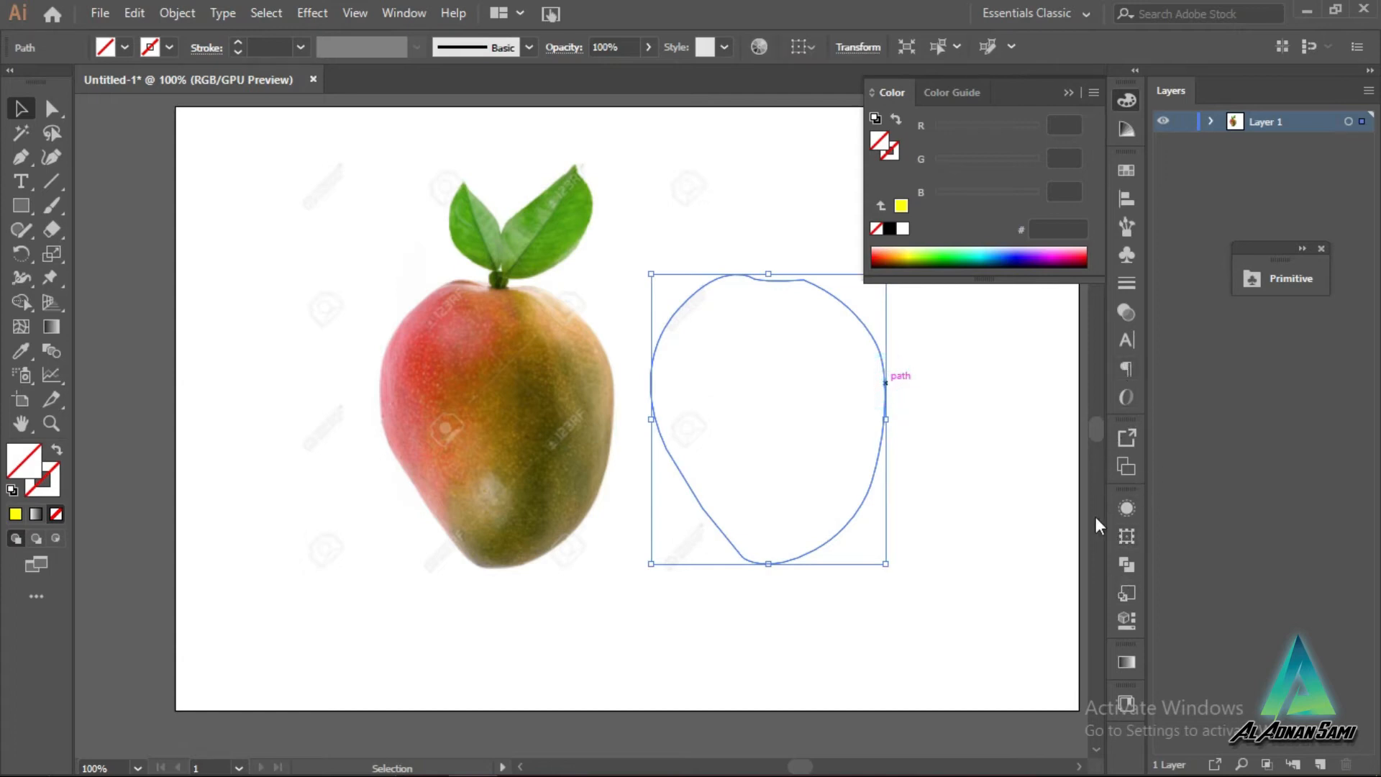
left_click(1126, 664)
left_click(912, 680)
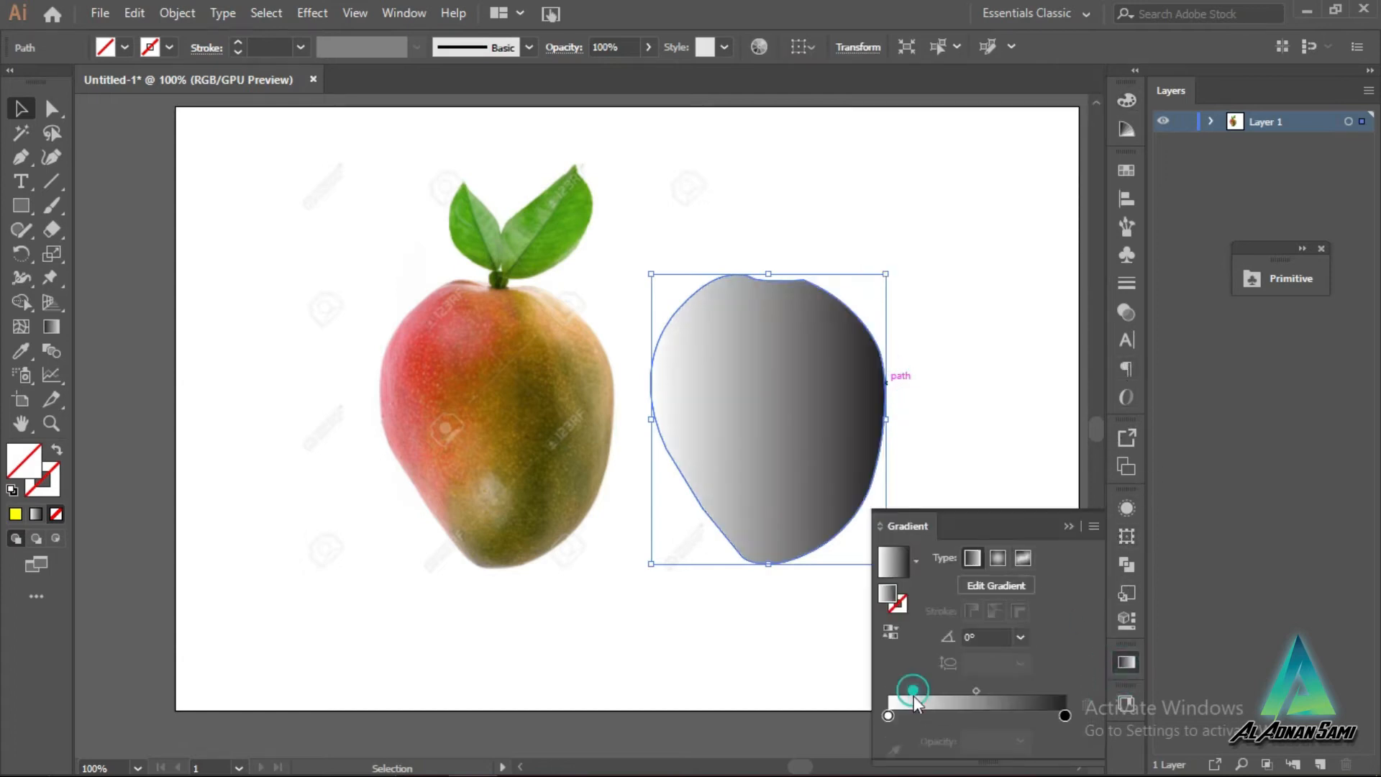
left_click(889, 692)
left_click(892, 728)
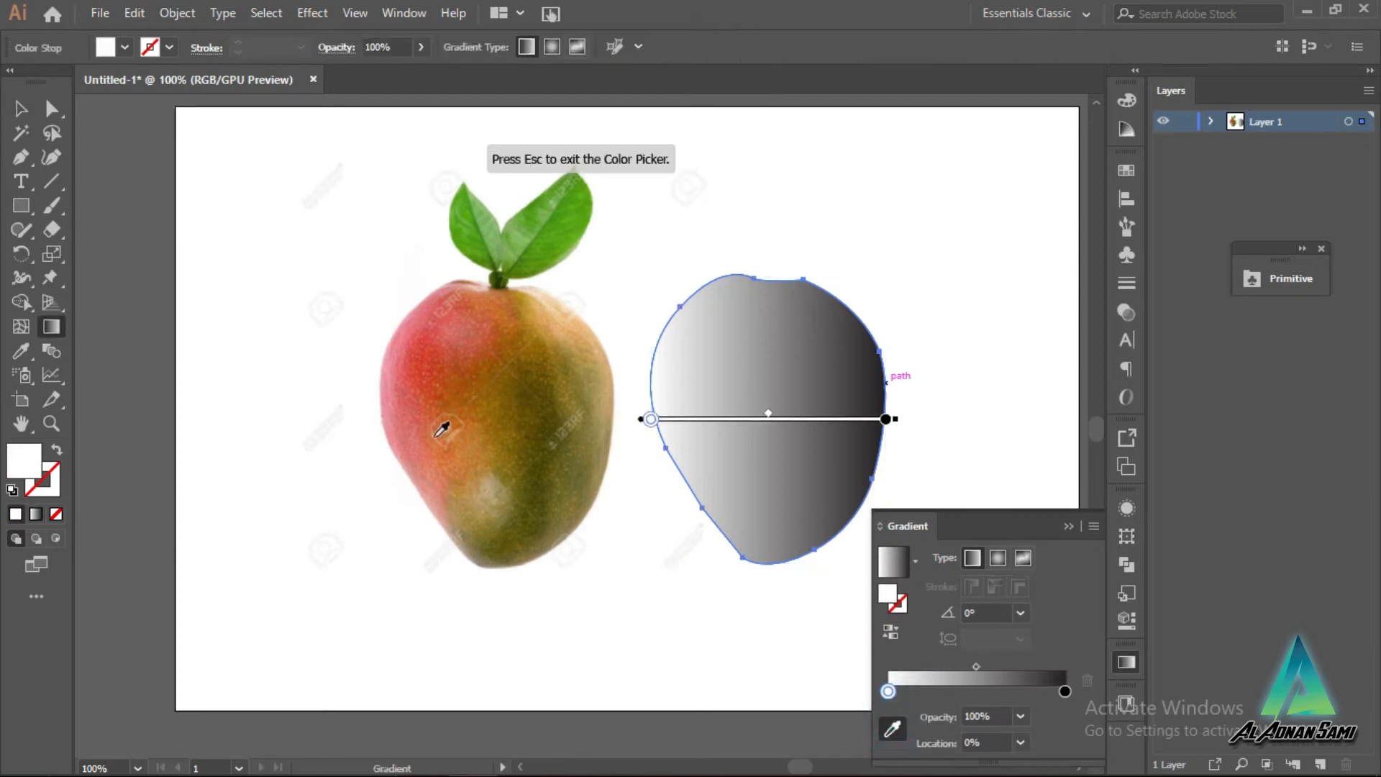
left_click(395, 394)
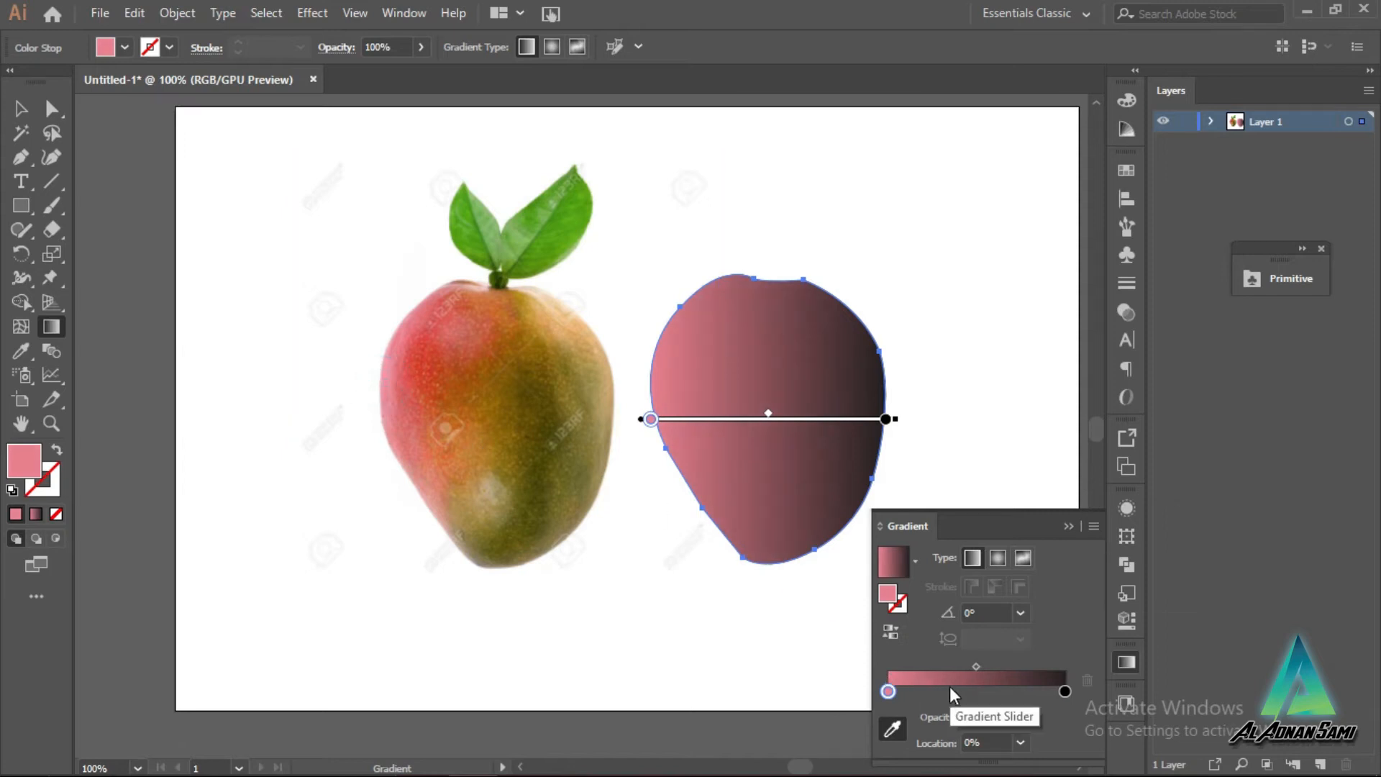
Step: Try orange-brown from the photo on the first stop at 34.92%, and return the stop to 0% with the photo's pink
left_click_drag(888, 691, 950, 691)
left_click(892, 728)
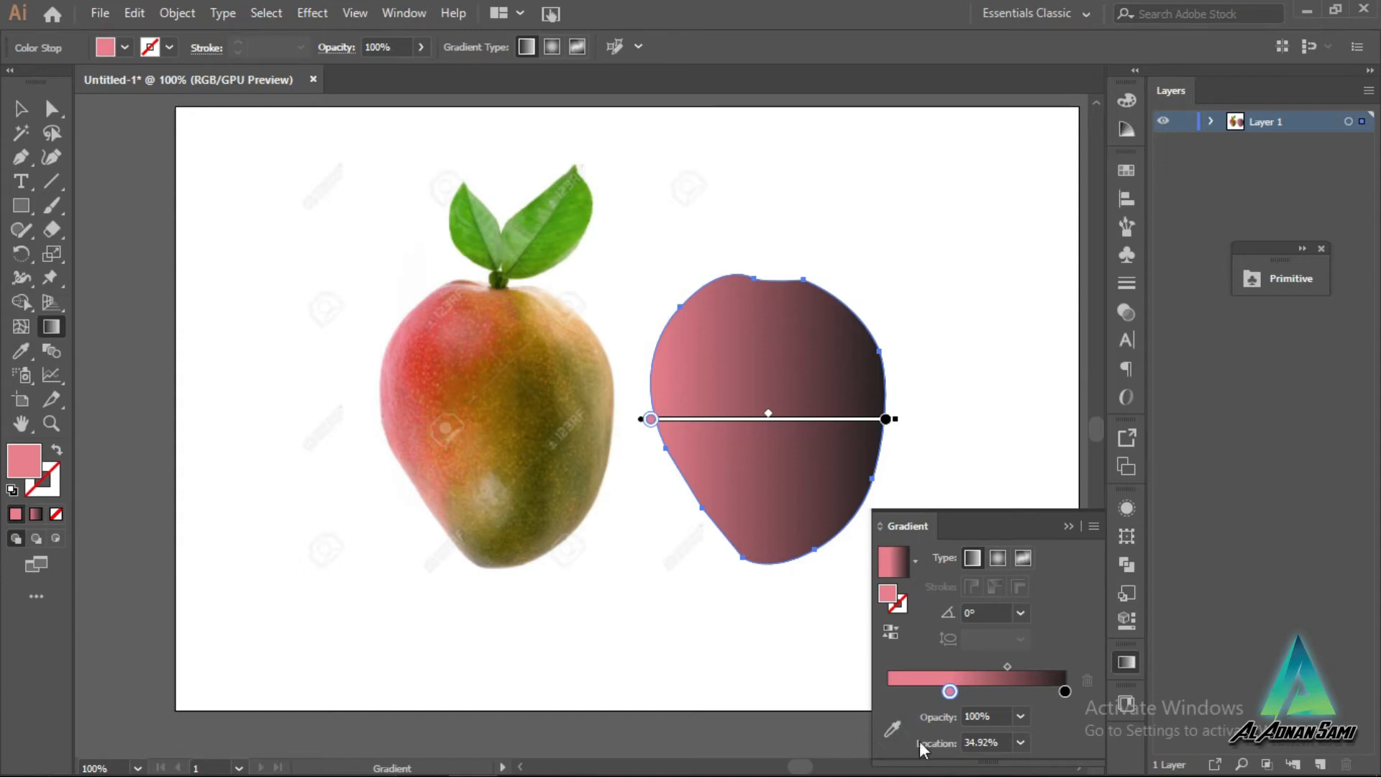
left_click(892, 728)
left_click(449, 396)
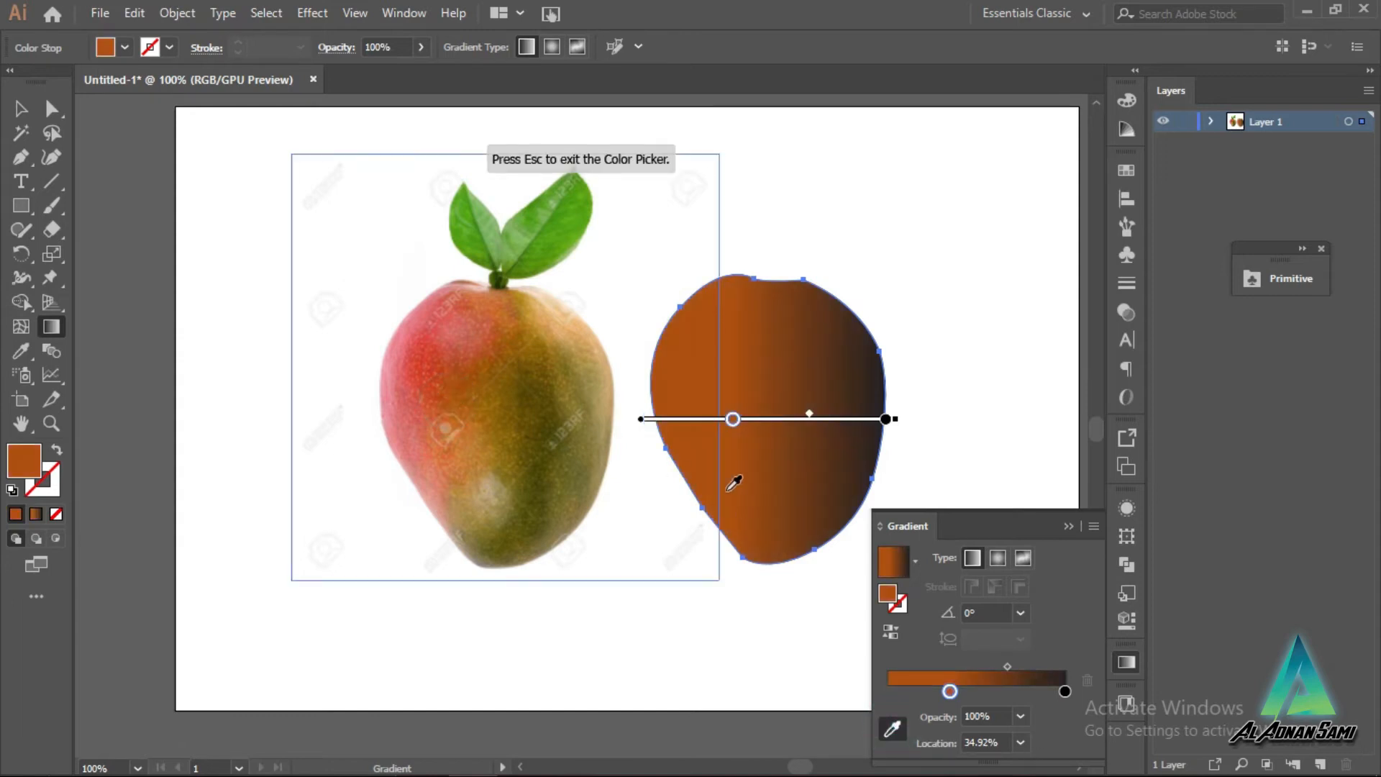
key("Escape")
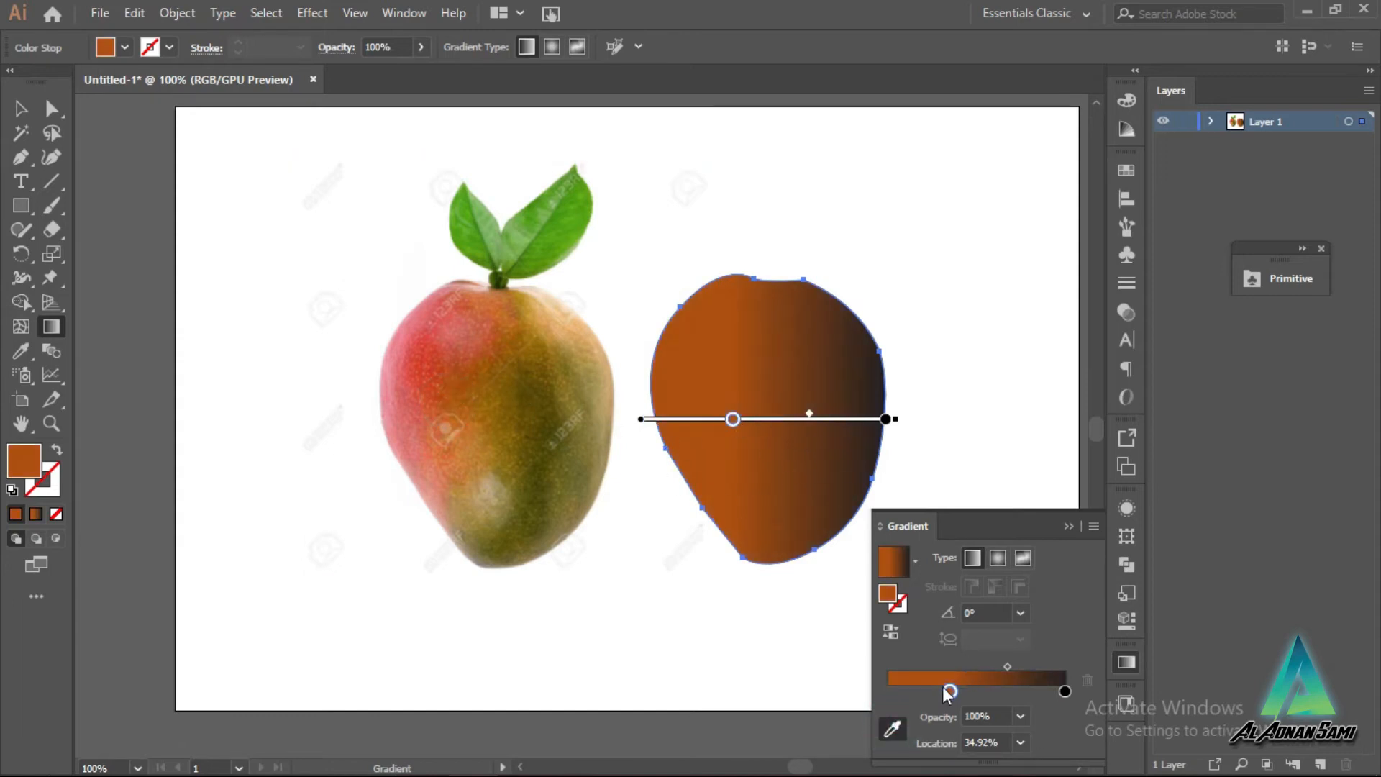
left_click_drag(948, 696, 897, 707)
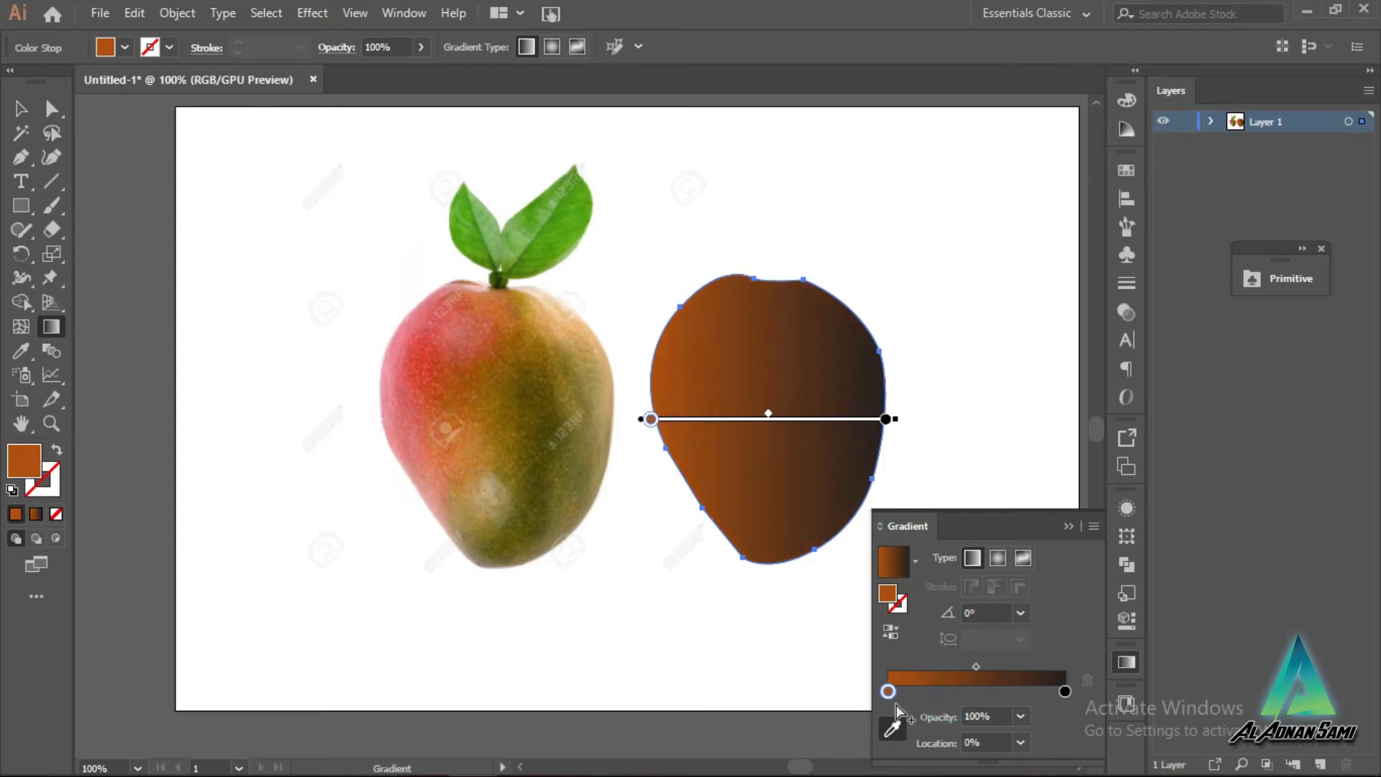
left_click(392, 398)
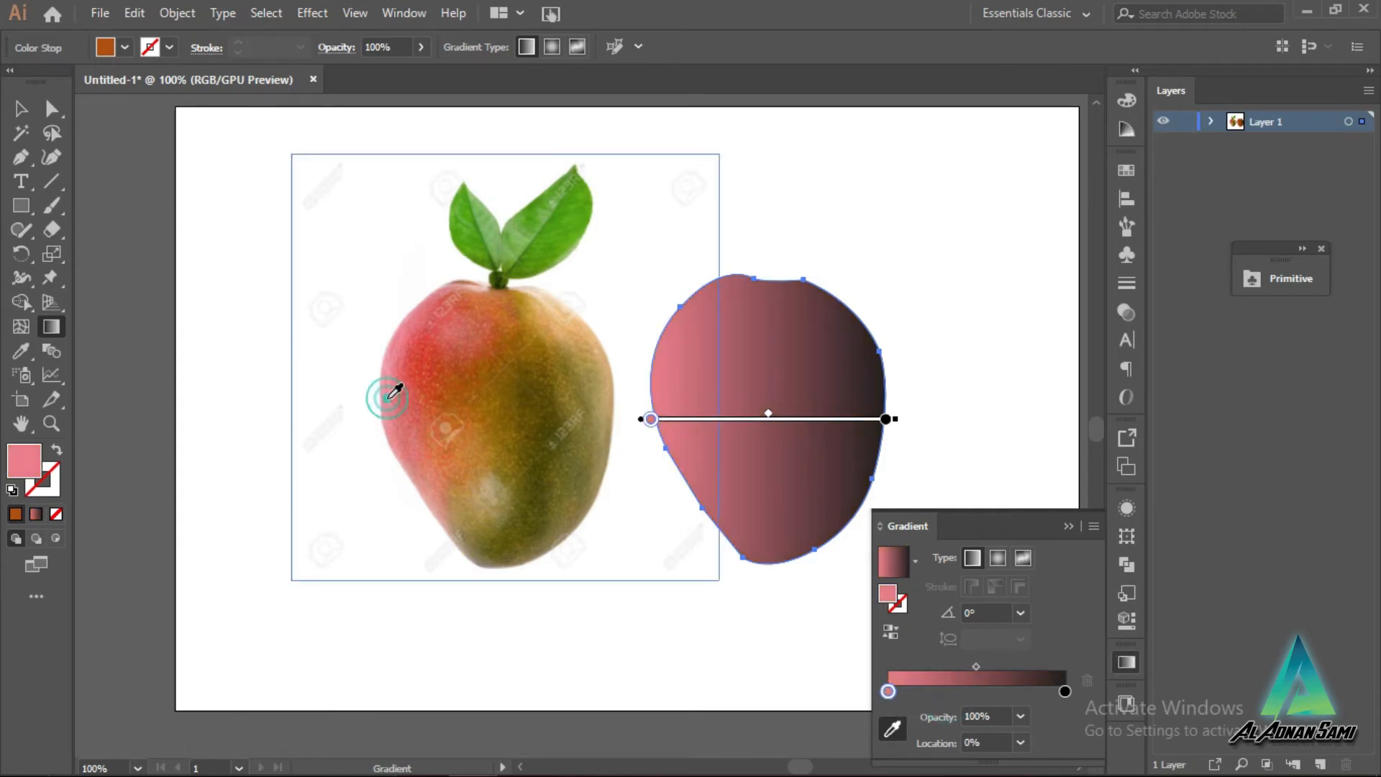
Step: Add gradient stops at 30.45% and 55.03%, sampling orange and brown from the middle of the mango photo
left_click(942, 692)
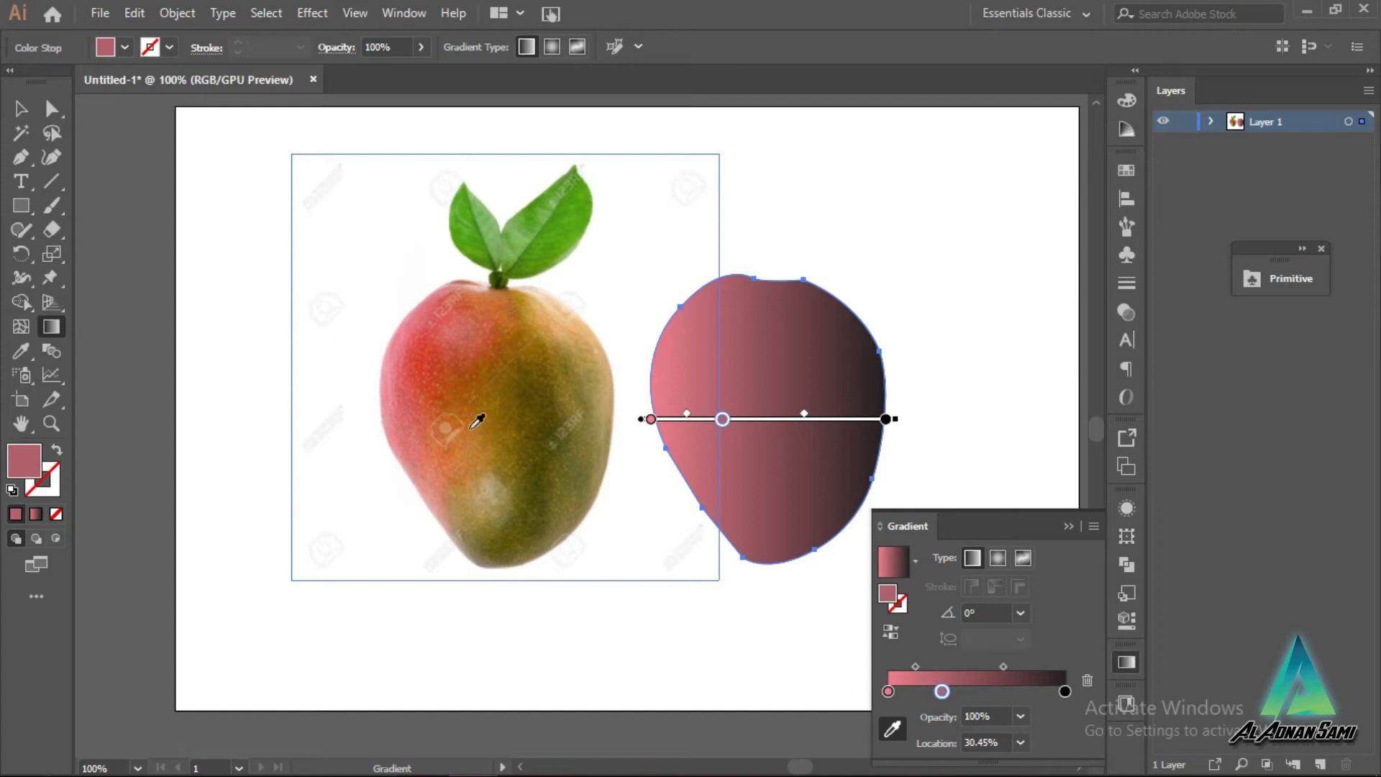
left_click(445, 398)
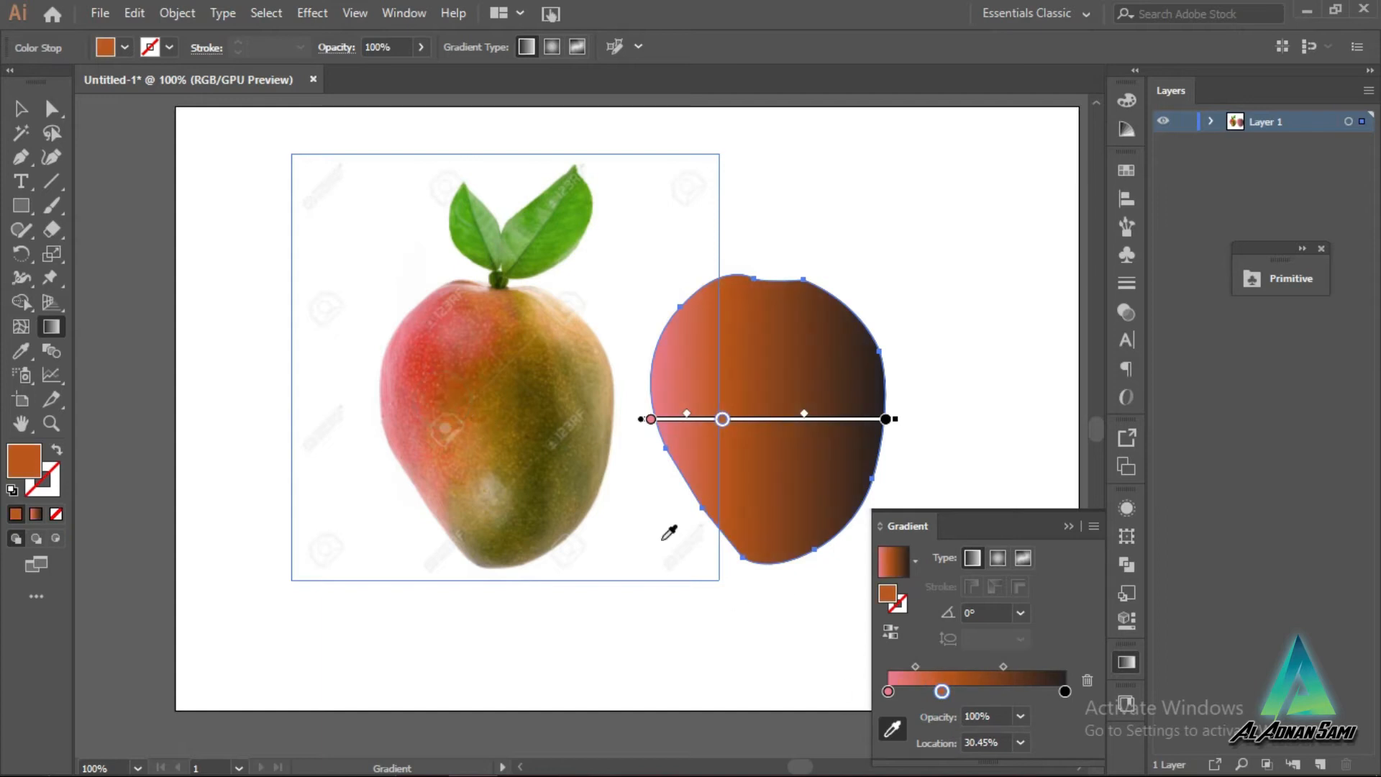
left_click(986, 689)
left_click(515, 417)
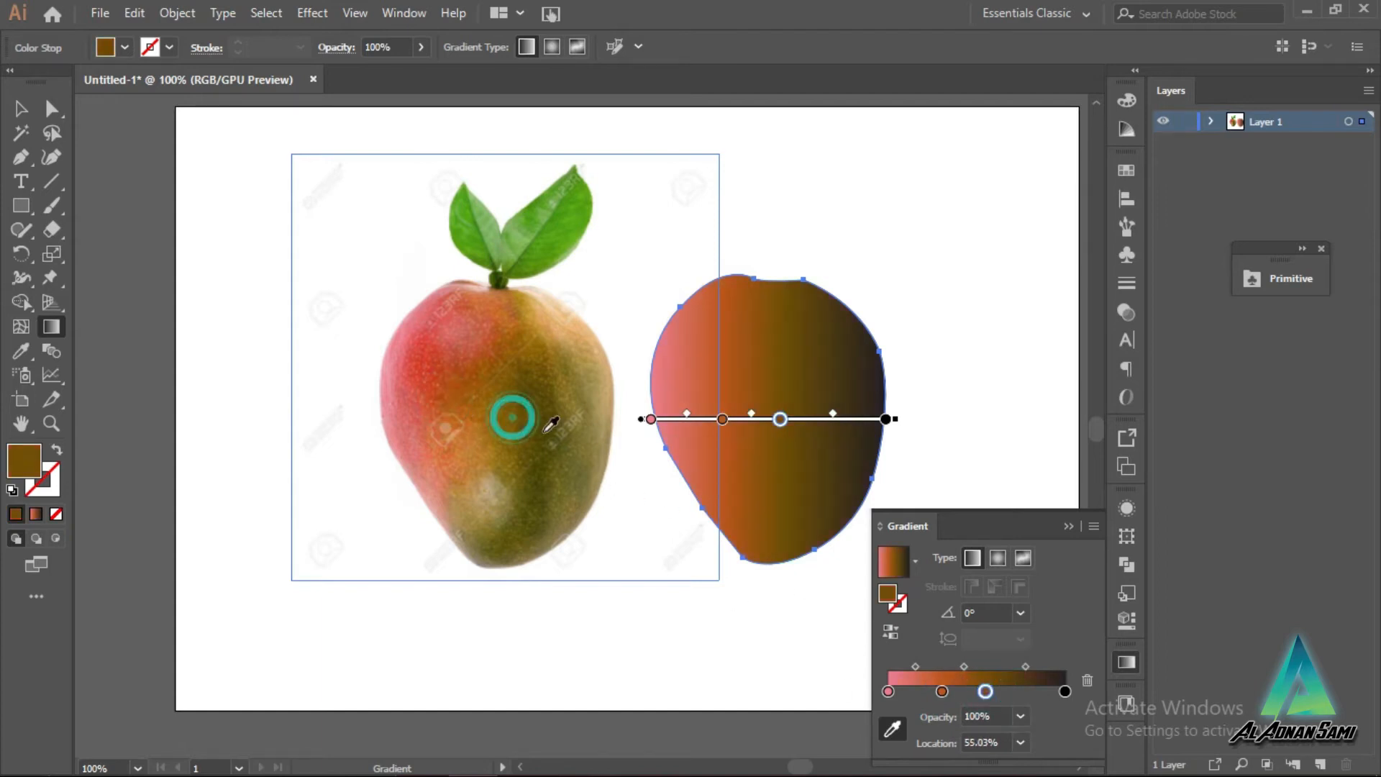
Step: Add a stop at 81.28% in olive sampled from the photo, and colour the end stop tan from the mango's right edge
left_click(1033, 692)
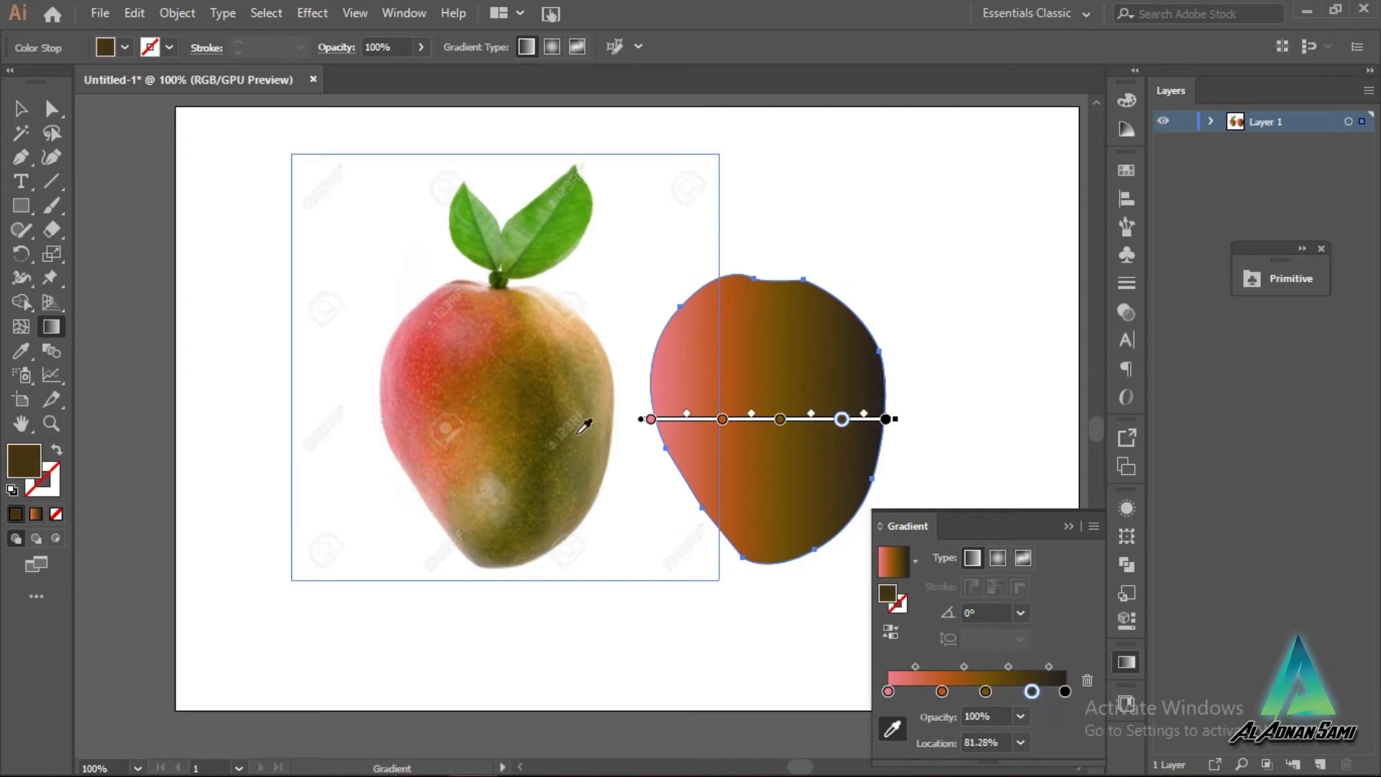
left_click(576, 431)
left_click(1065, 692)
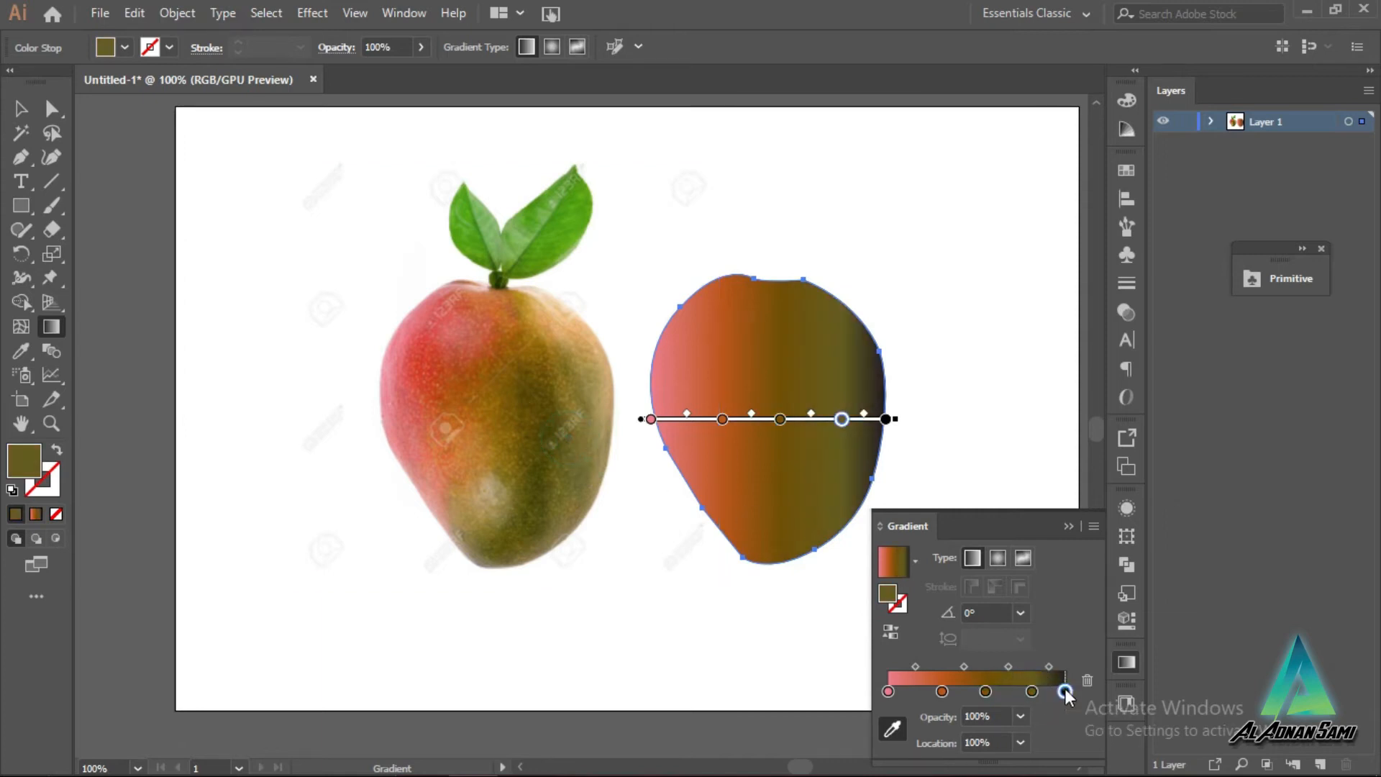
left_click(613, 416)
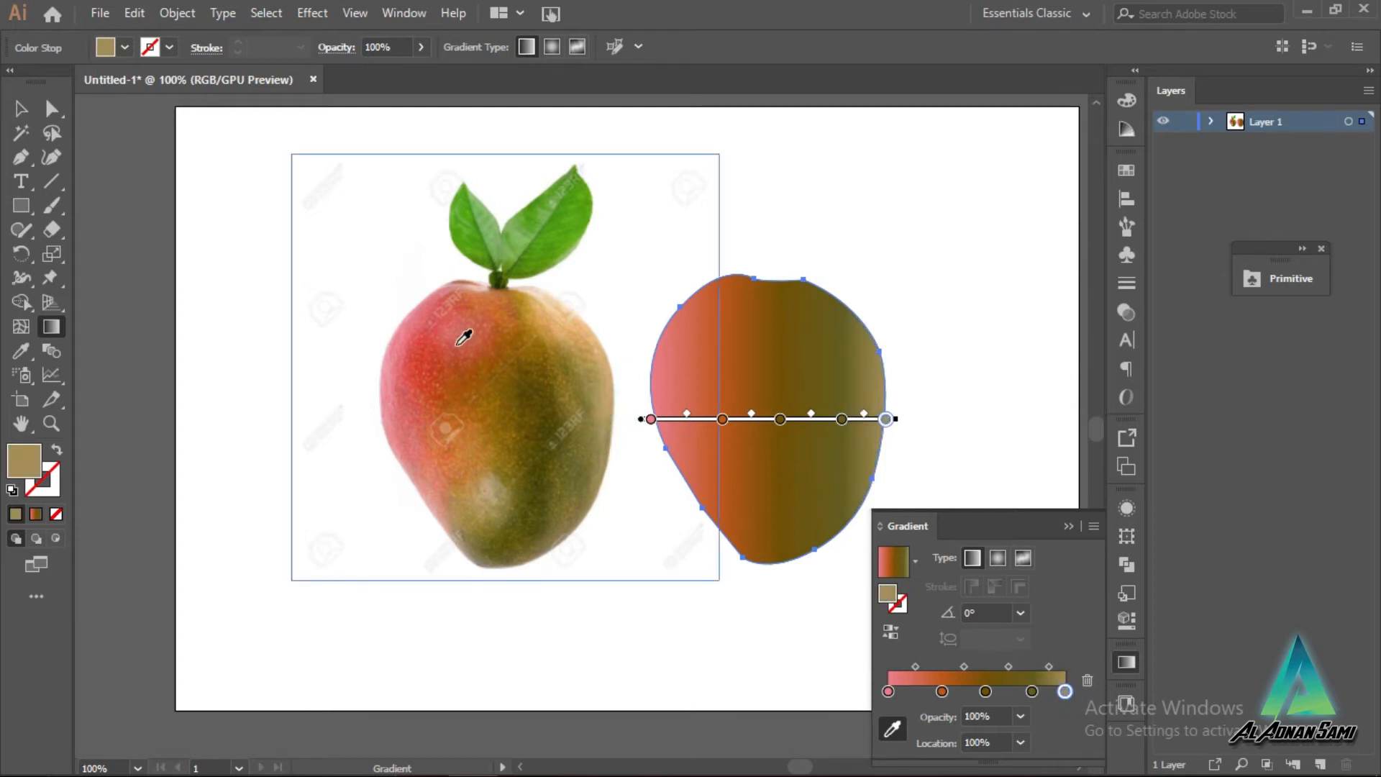
Step: Recolour the gradient's first stop with red sampled from the upper-left part of the mango photo
left_click(888, 691)
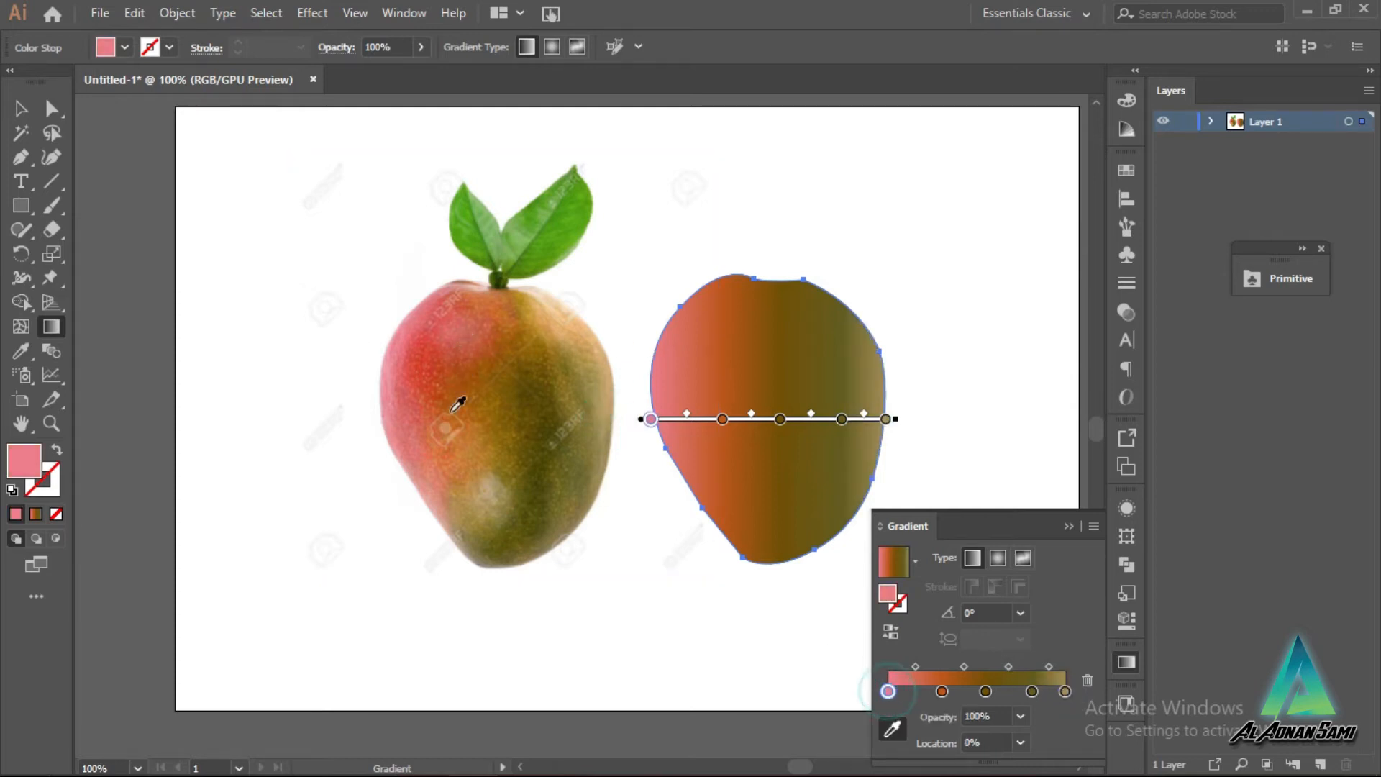
left_click(403, 335)
left_click(411, 344)
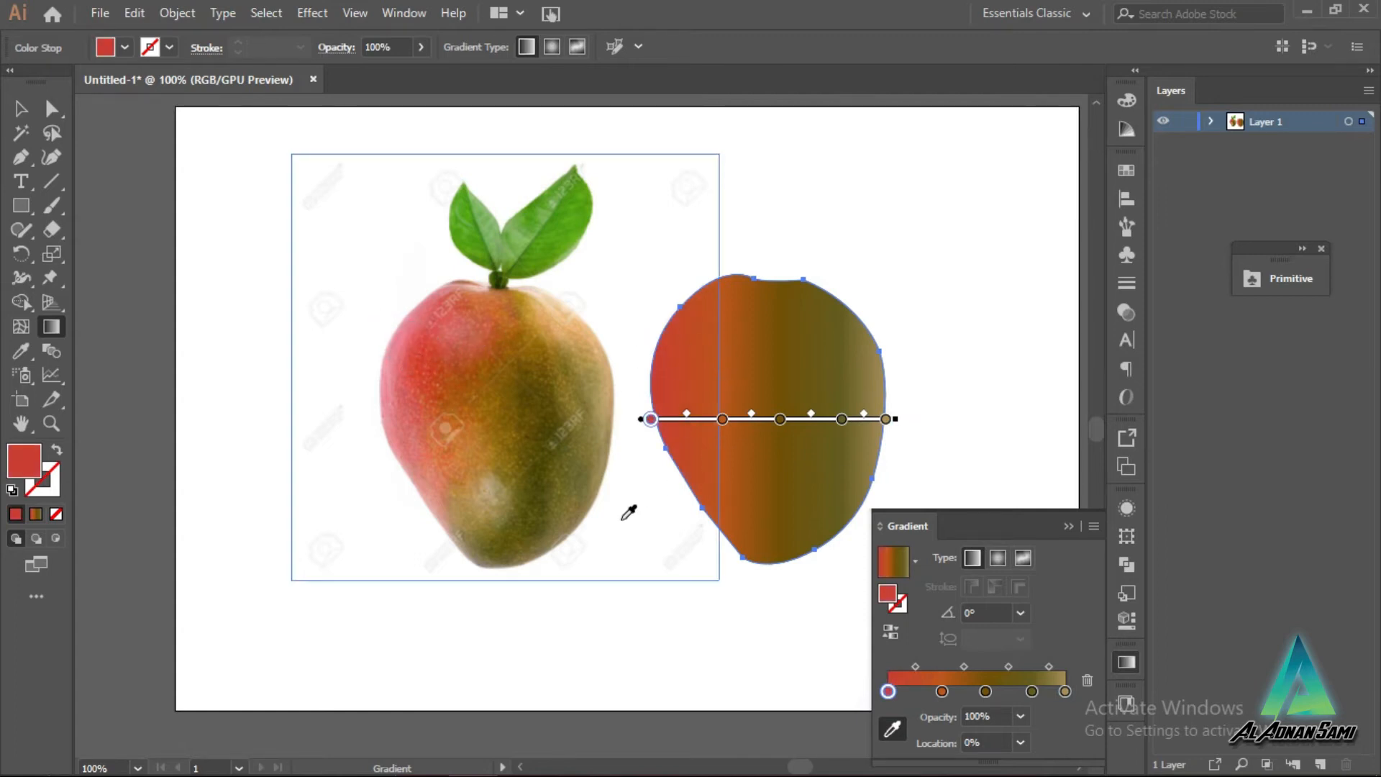
Step: Recolour the stop at 55.03% with dark olive sampled from the lower part of the mango photo
left_click(985, 692)
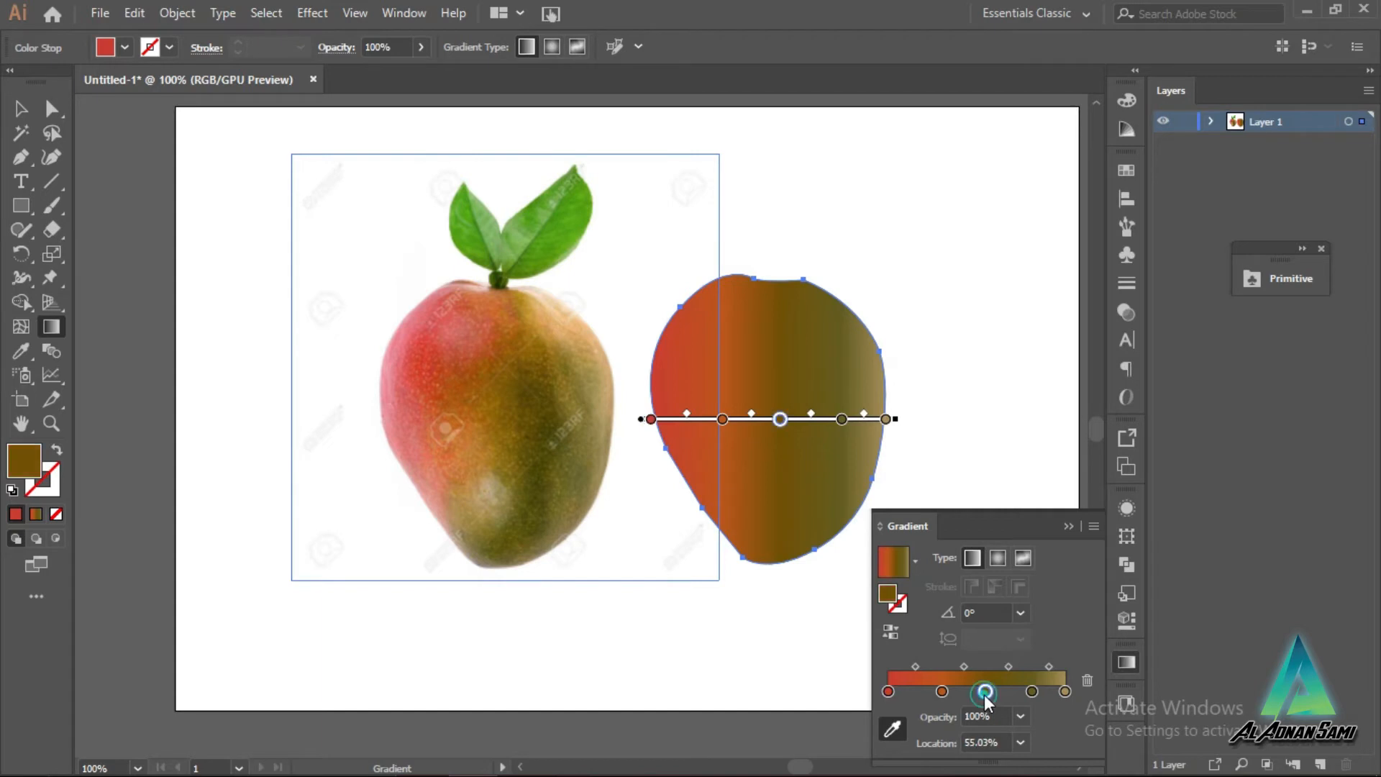
left_click(512, 538)
left_click(541, 507)
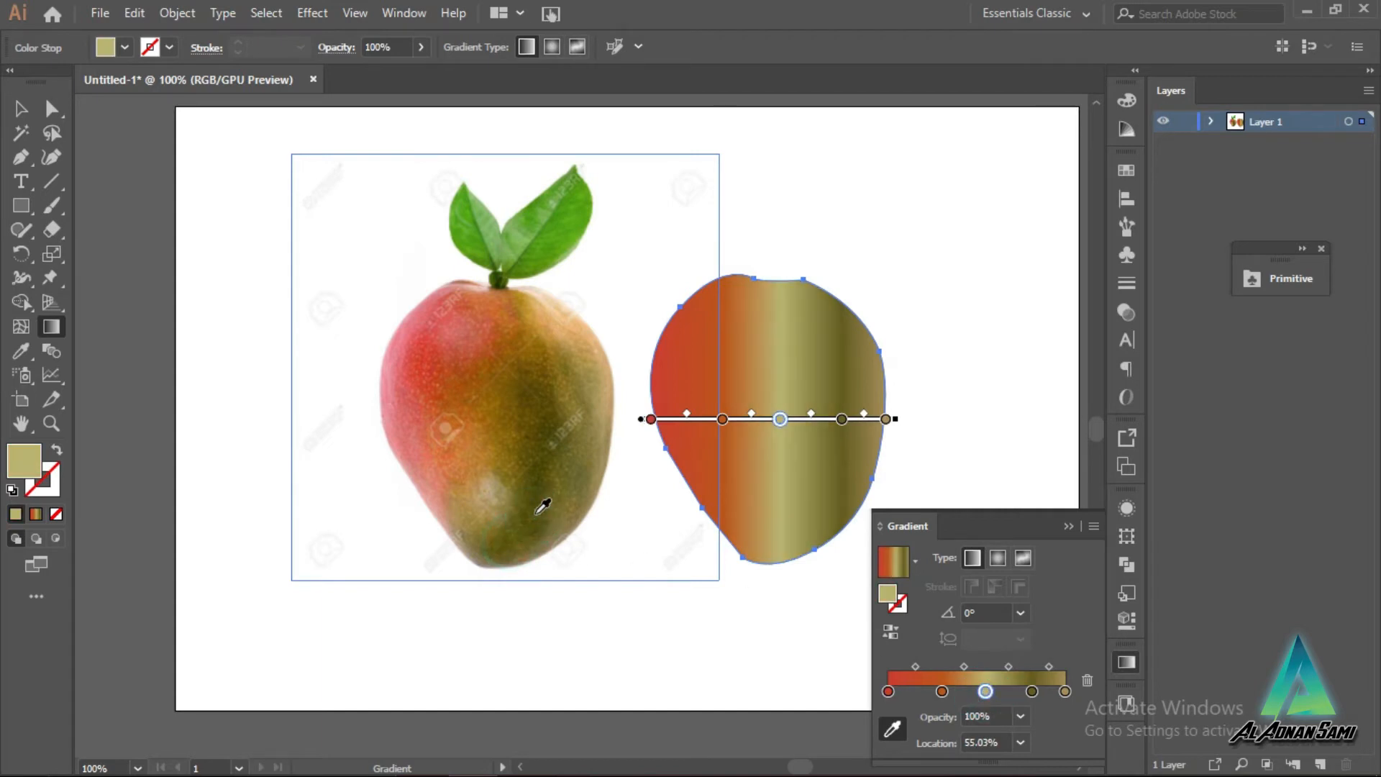
left_click(535, 515)
left_click(515, 542)
left_click(516, 535)
left_click(1069, 526)
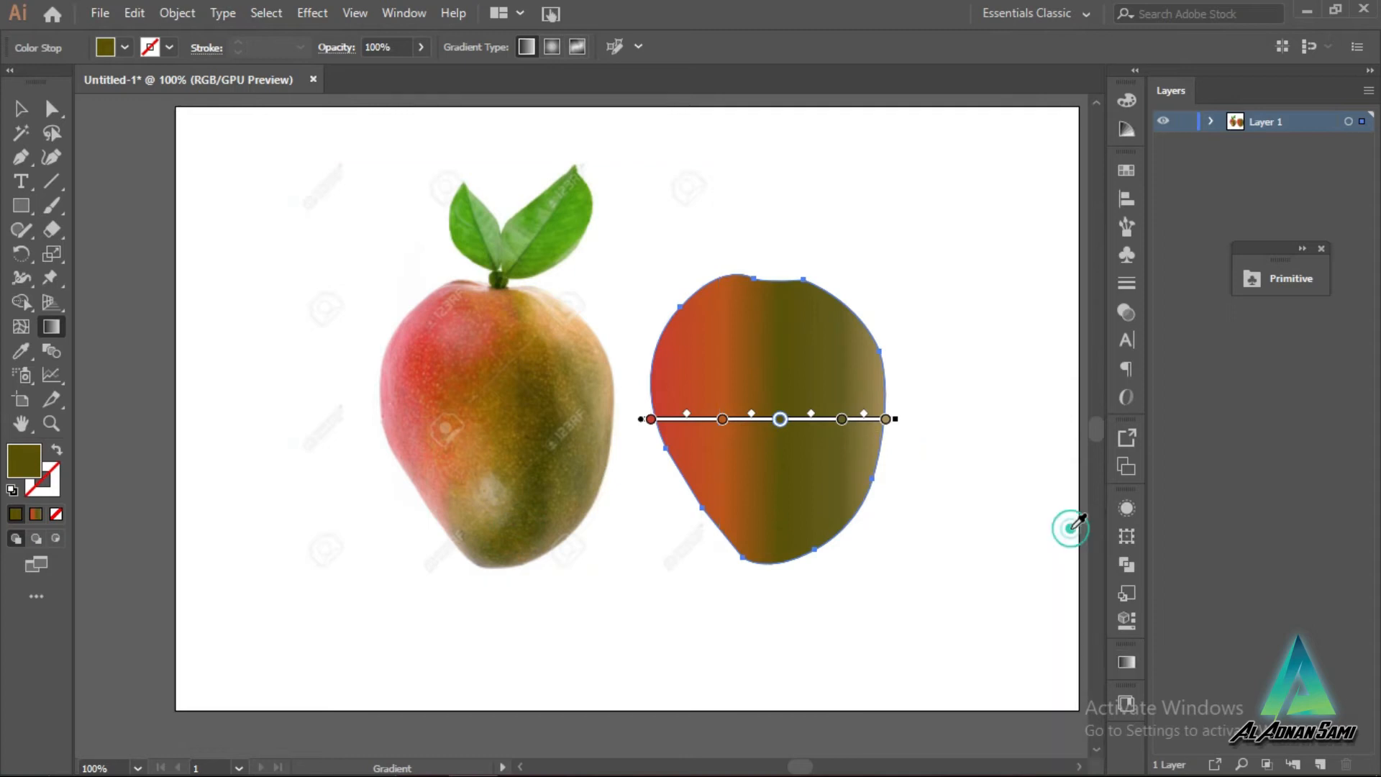
Step: Undo all the gradient edits and the outline's move, back to the unfilled outline lying over the mango photo
key("ctrl")
key("ctrl+z")
key("ctrl+z")
key("ctrl+z")
key("ctrl+z")
key("ctrl+z")
key("ctrl+z")
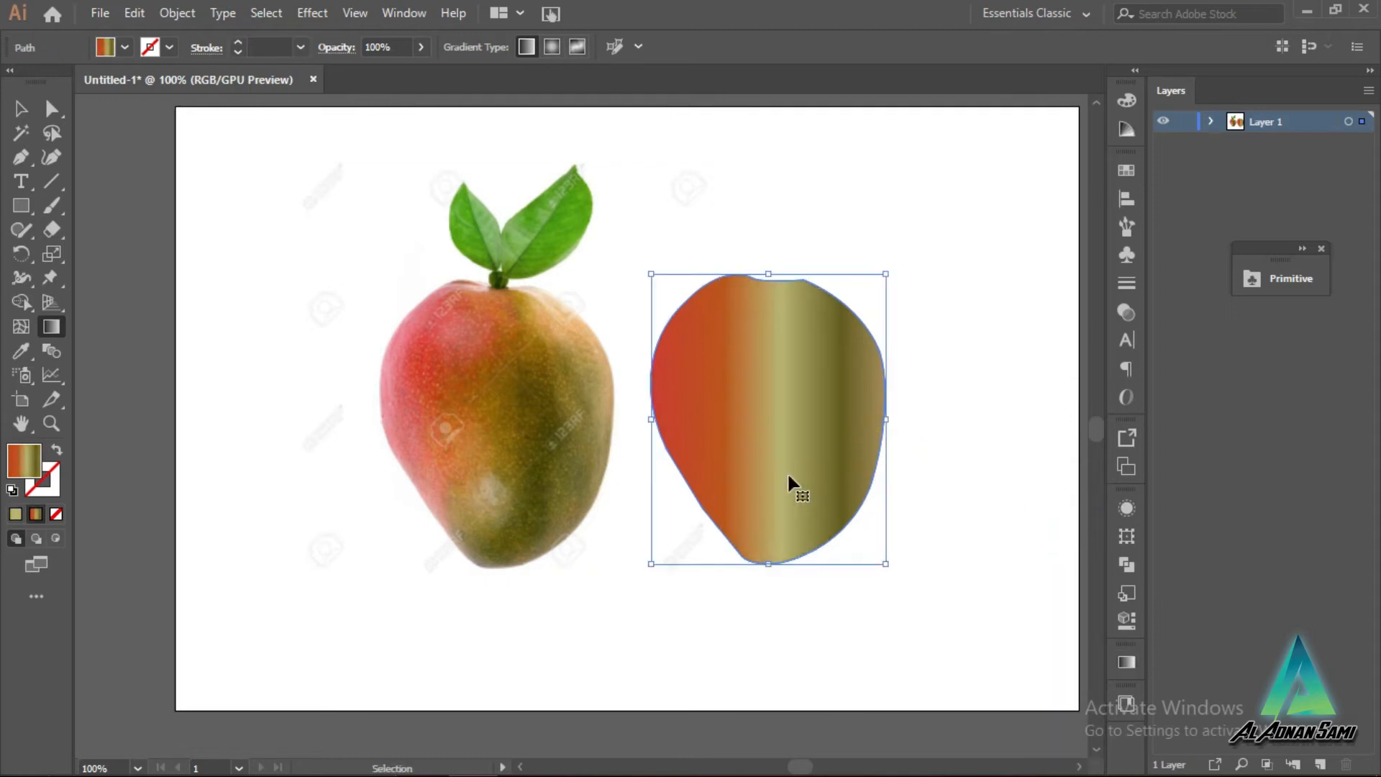
key("ctrl+z")
key("ctrl+z")
key("ctrl+z")
key("ctrl+z")
key("ctrl+z")
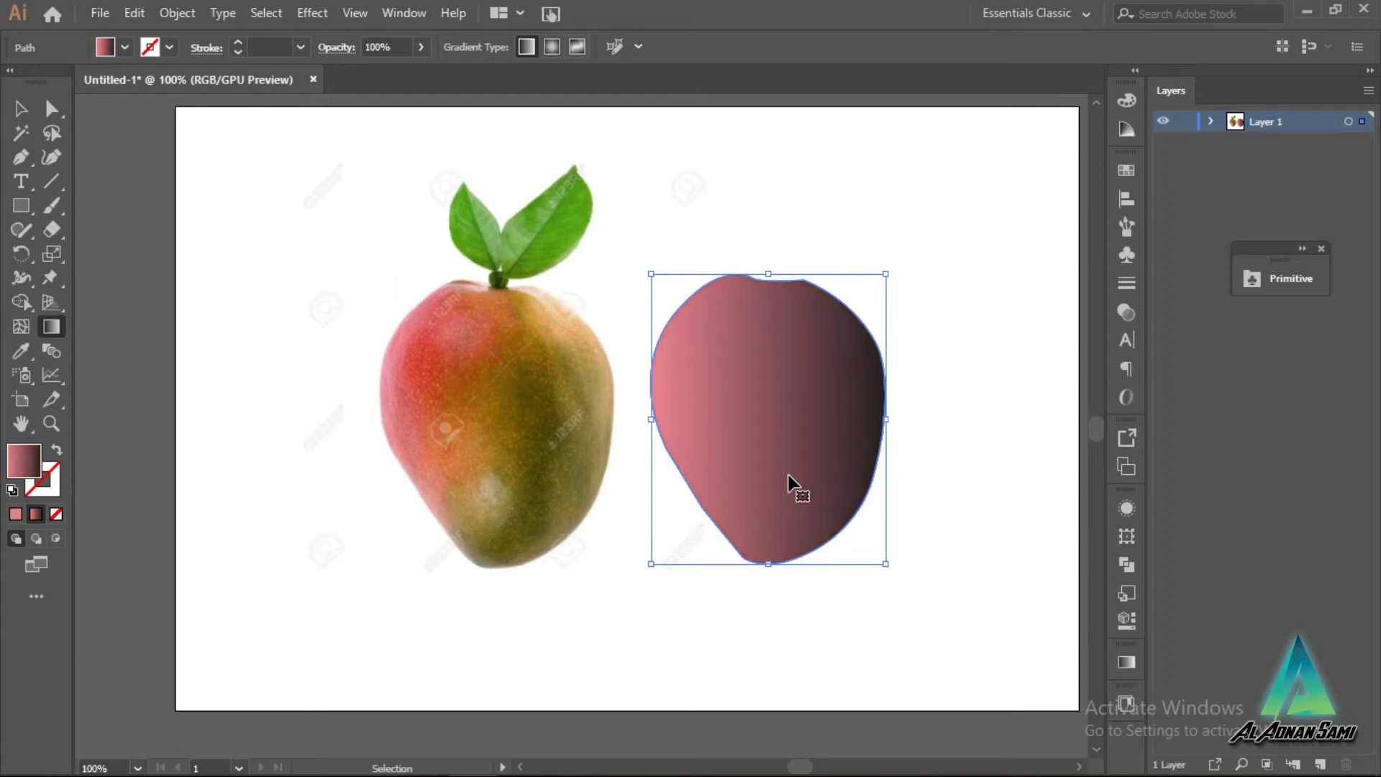
key("ctrl+z")
key("ctrl+z")
key("ctrl+z")
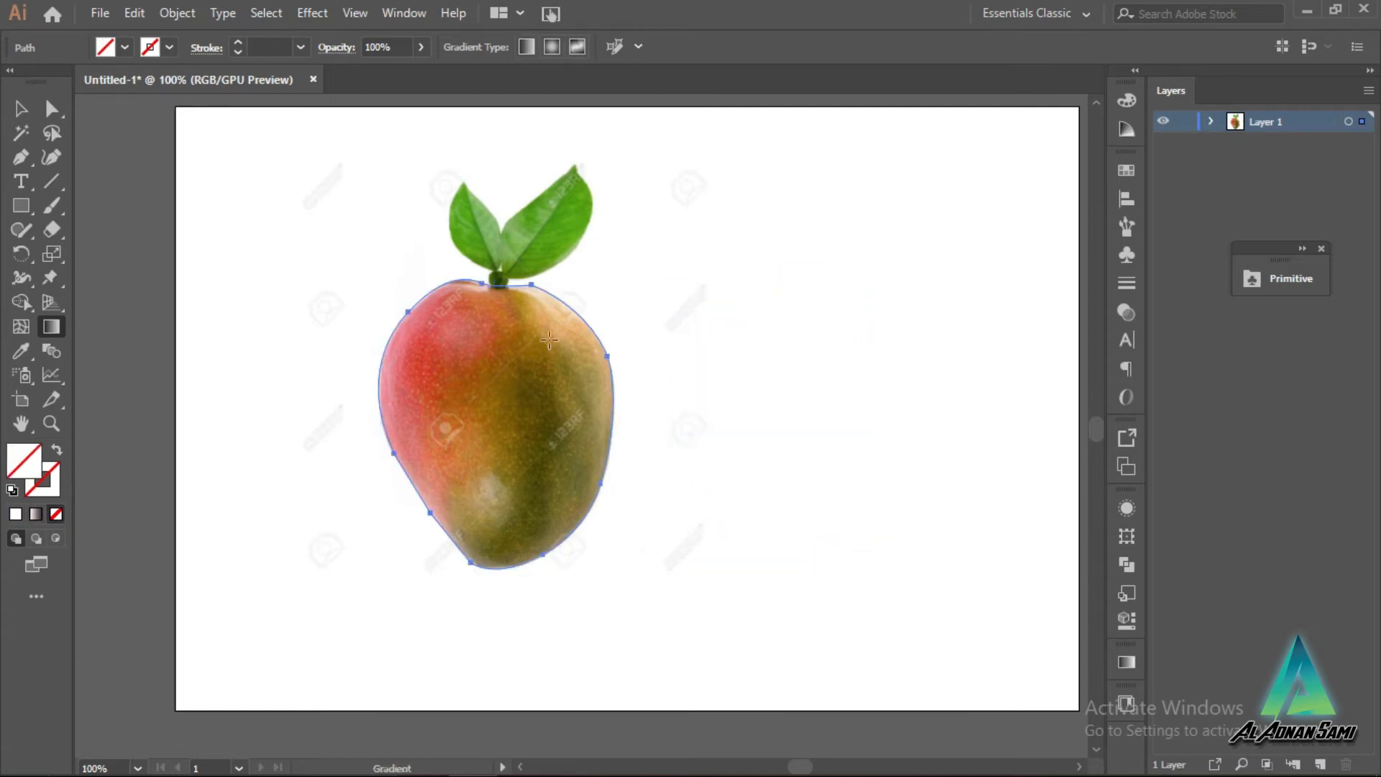
Step: Turn the mango outline into a gradient mesh by adding a mesh point on its upper-left edge with the Mesh tool
scroll(569, 327, "up", 1, "alt")
scroll(568, 327, "down", 1)
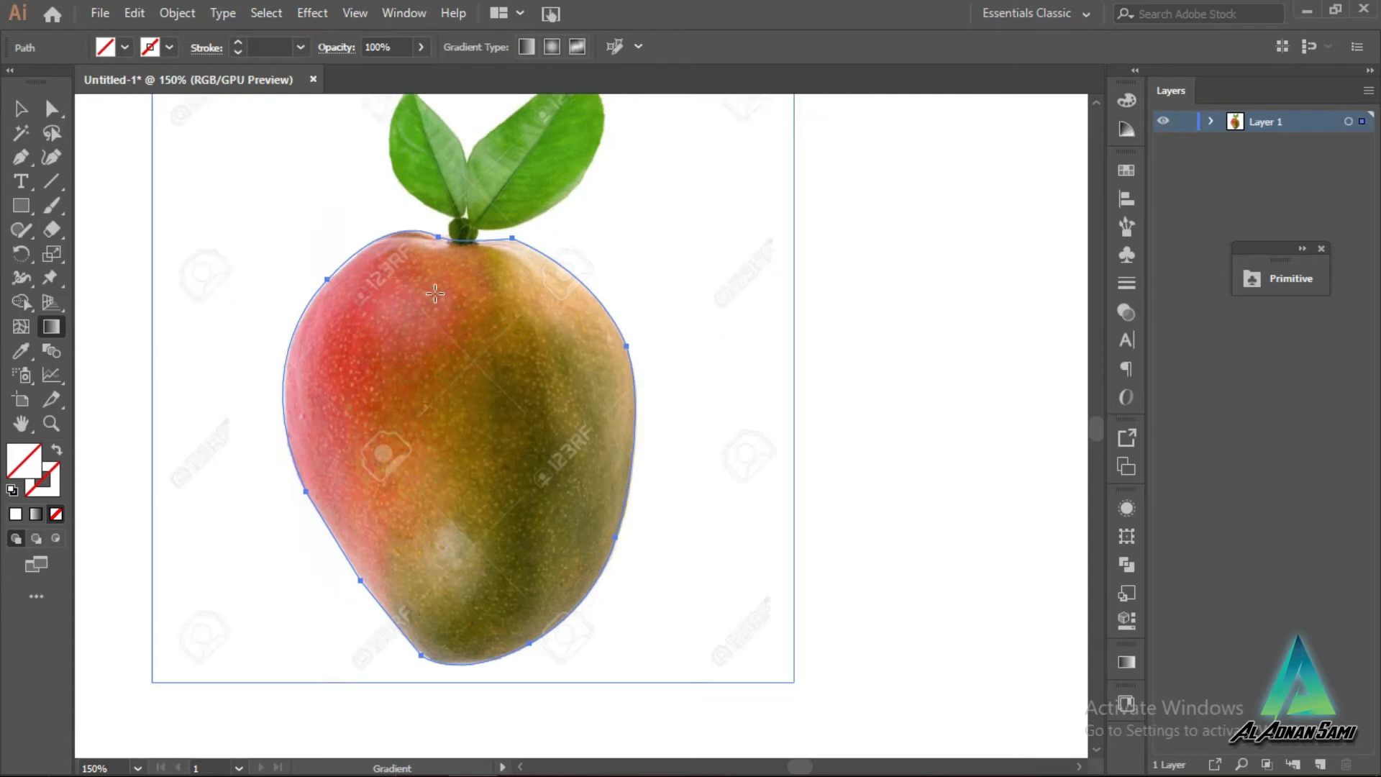
scroll(434, 293, "up", 1)
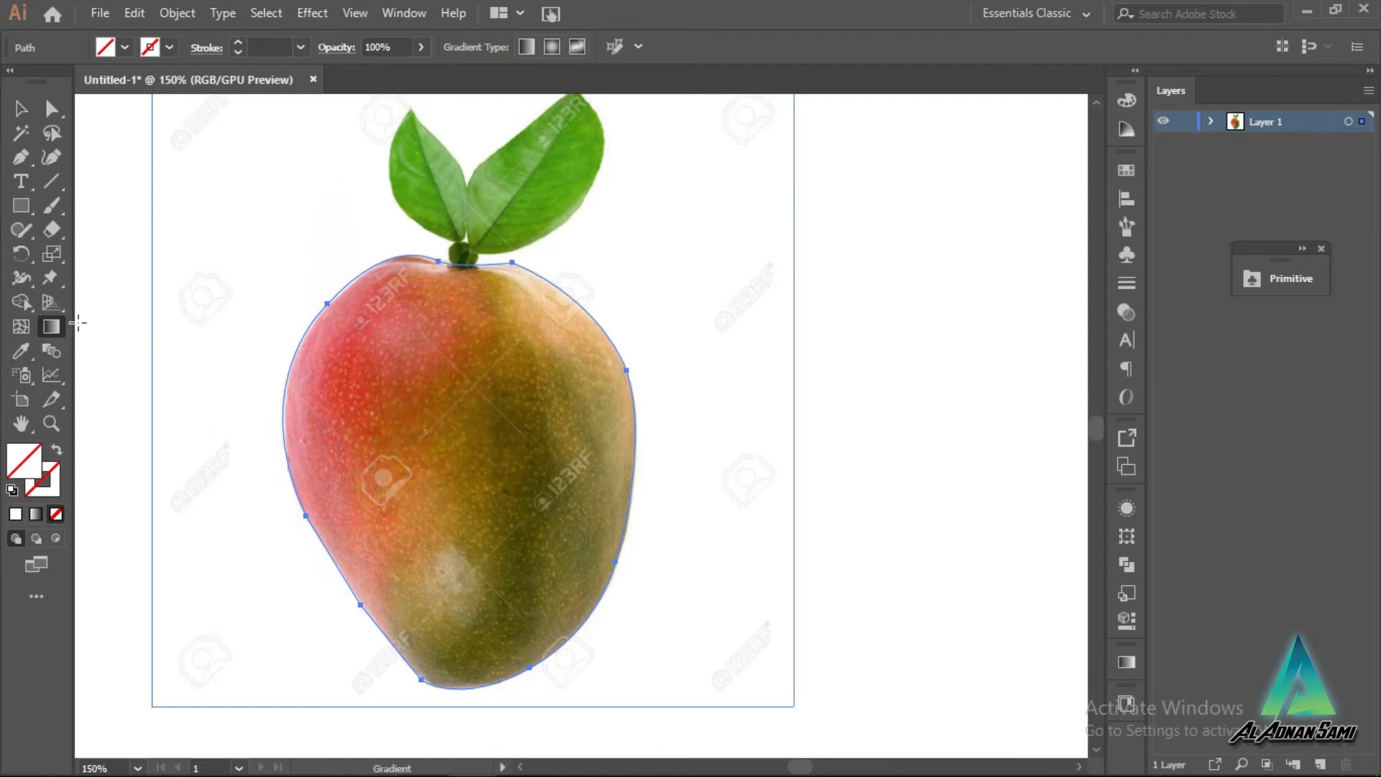
left_click_drag(1245, 256, 1236, 361)
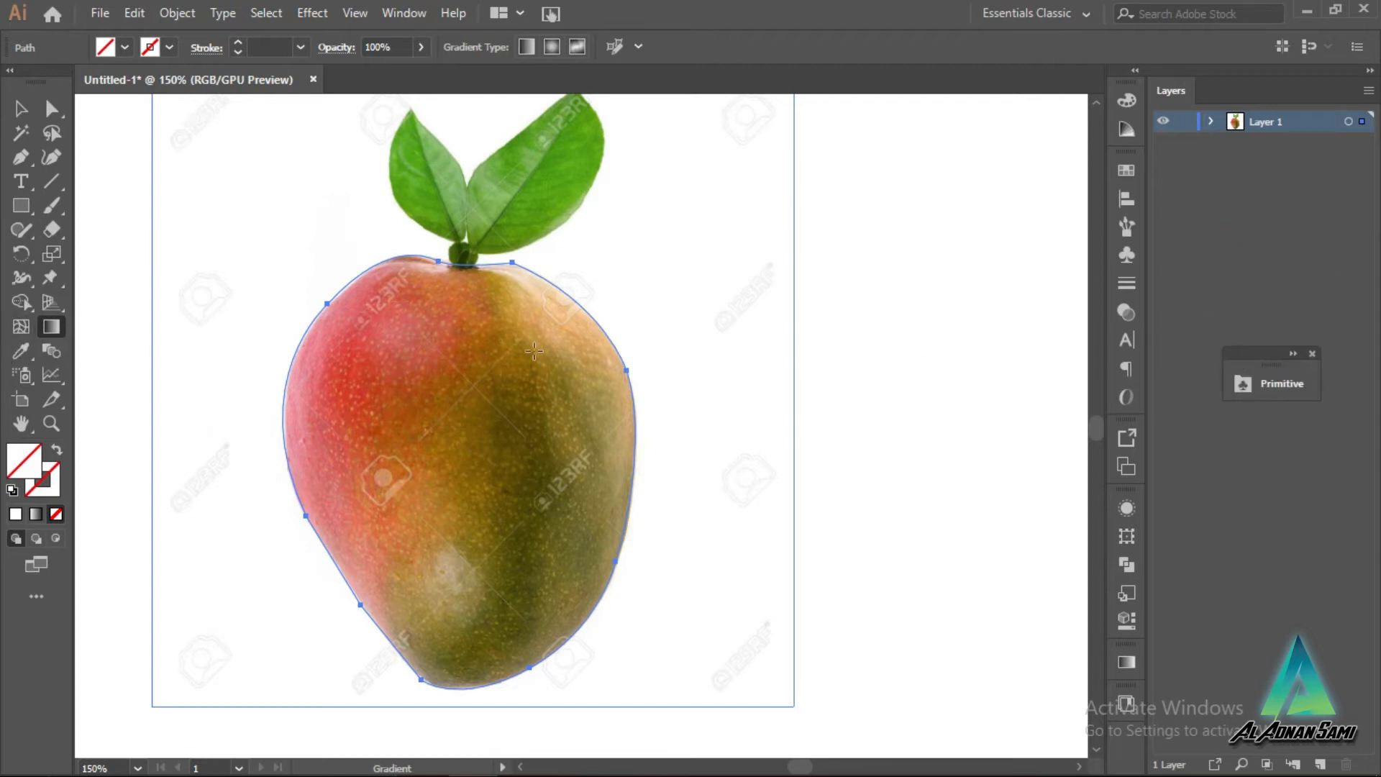
left_click(20, 330)
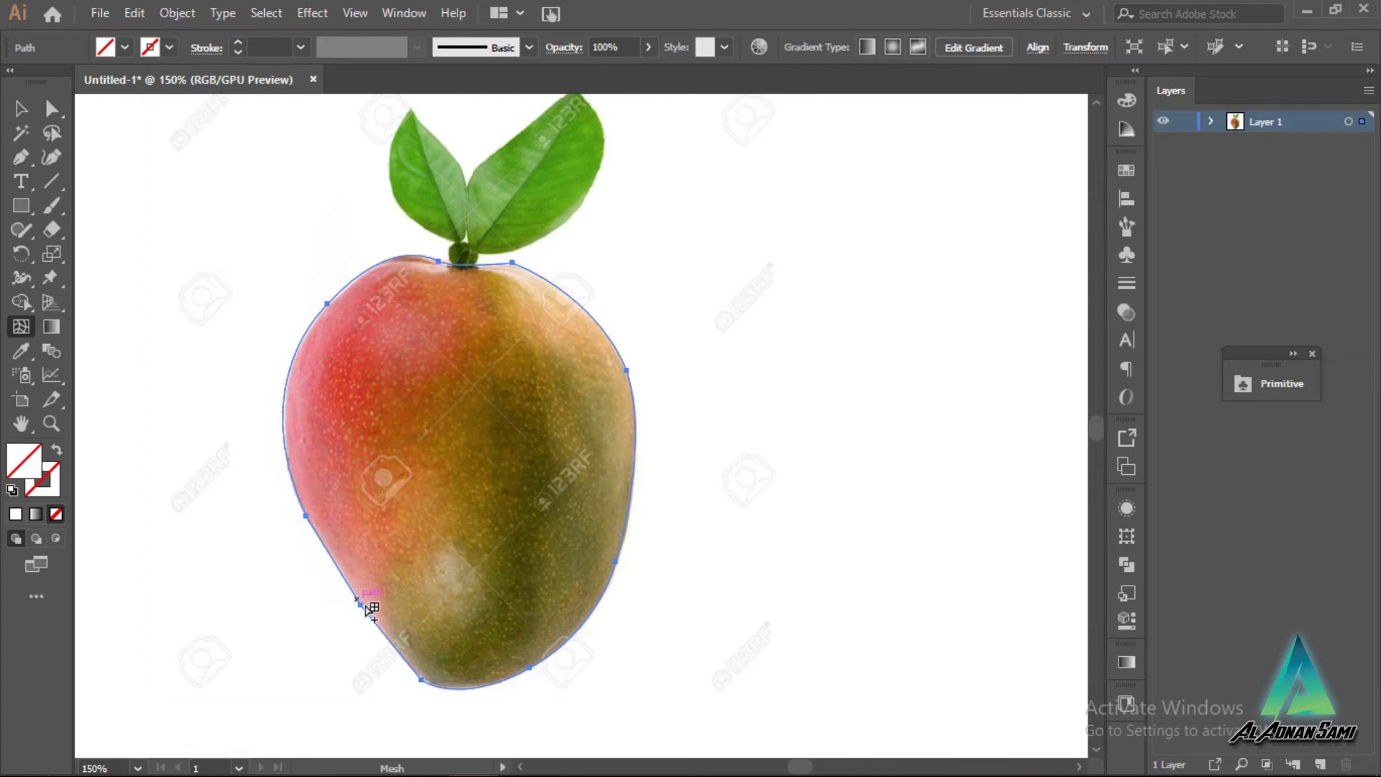
left_click(307, 332)
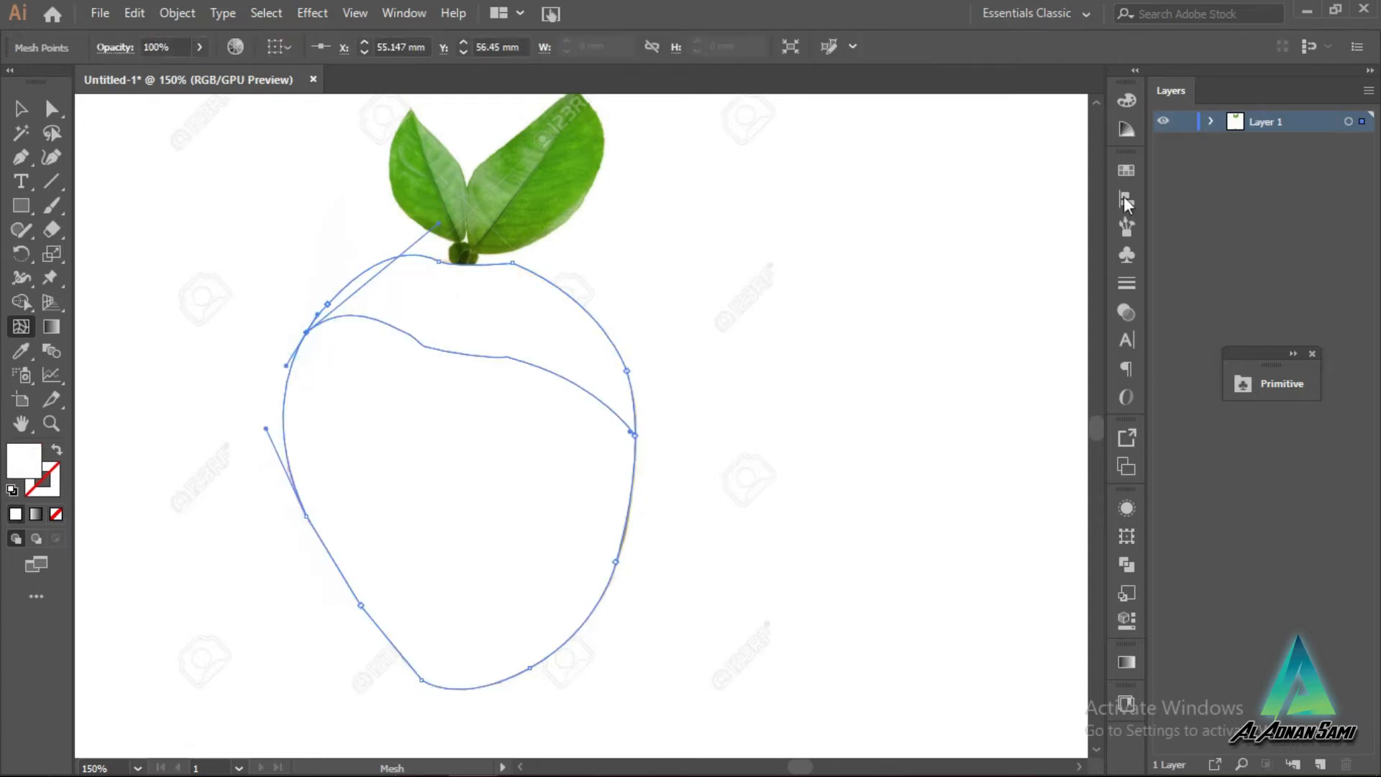
Step: Expand Layer 1 and move the mesh object below the mango image in the stacking order
left_click(1209, 122)
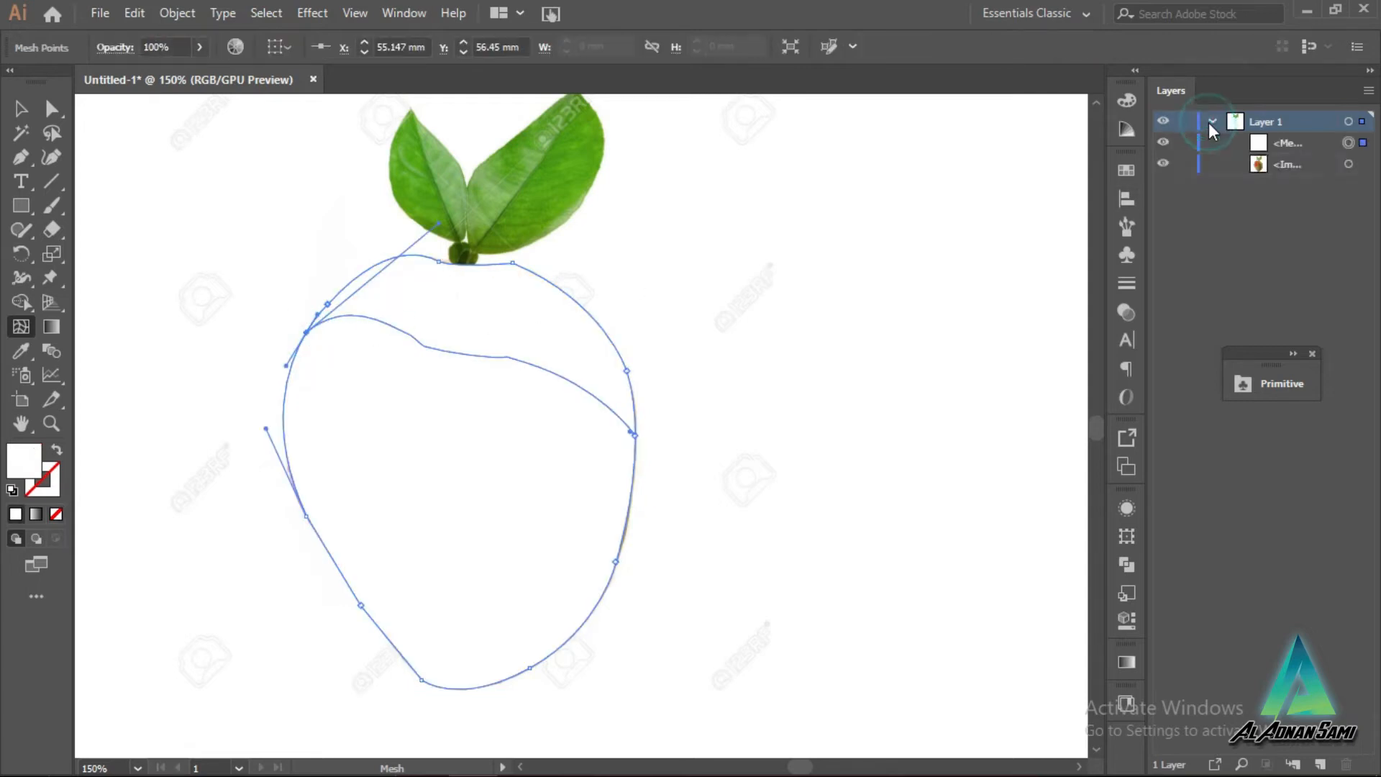
left_click_drag(1283, 144, 1284, 175)
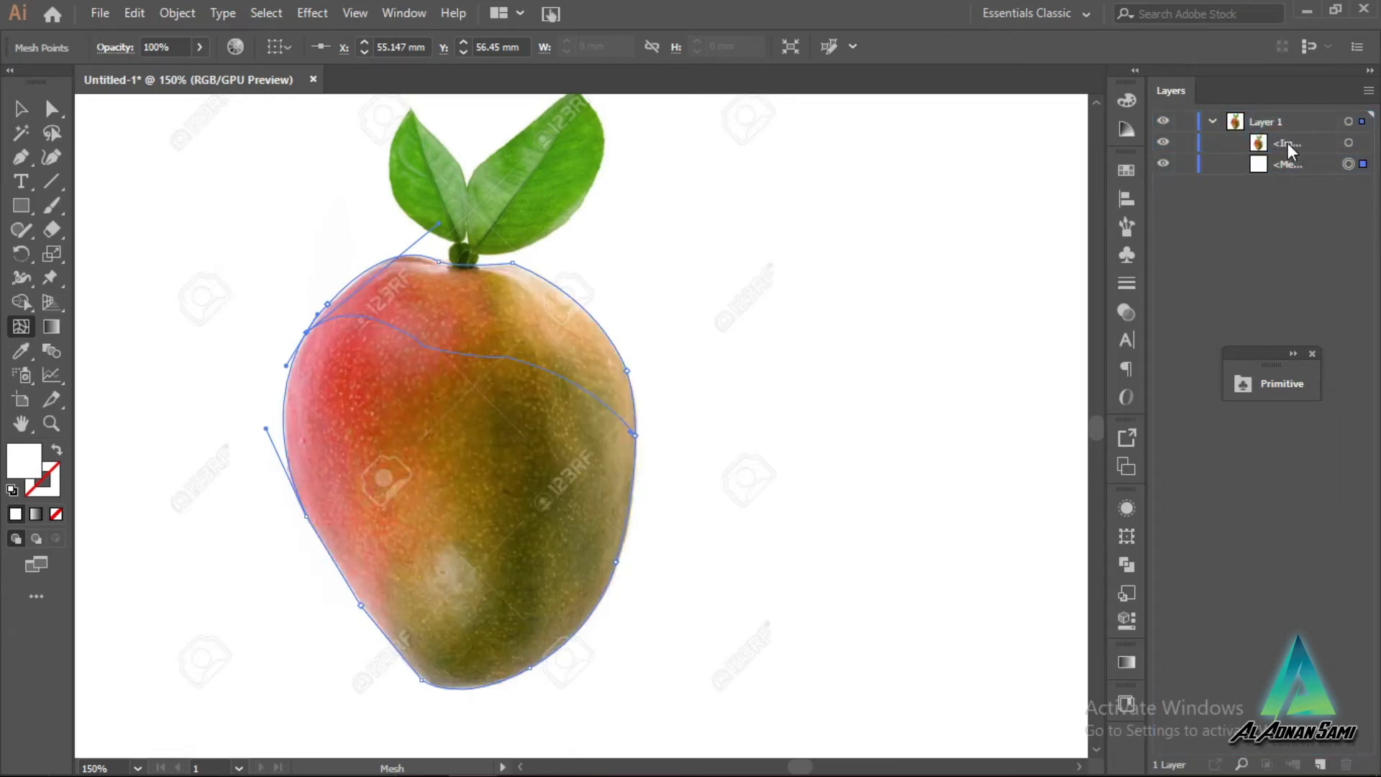
left_click(1279, 147)
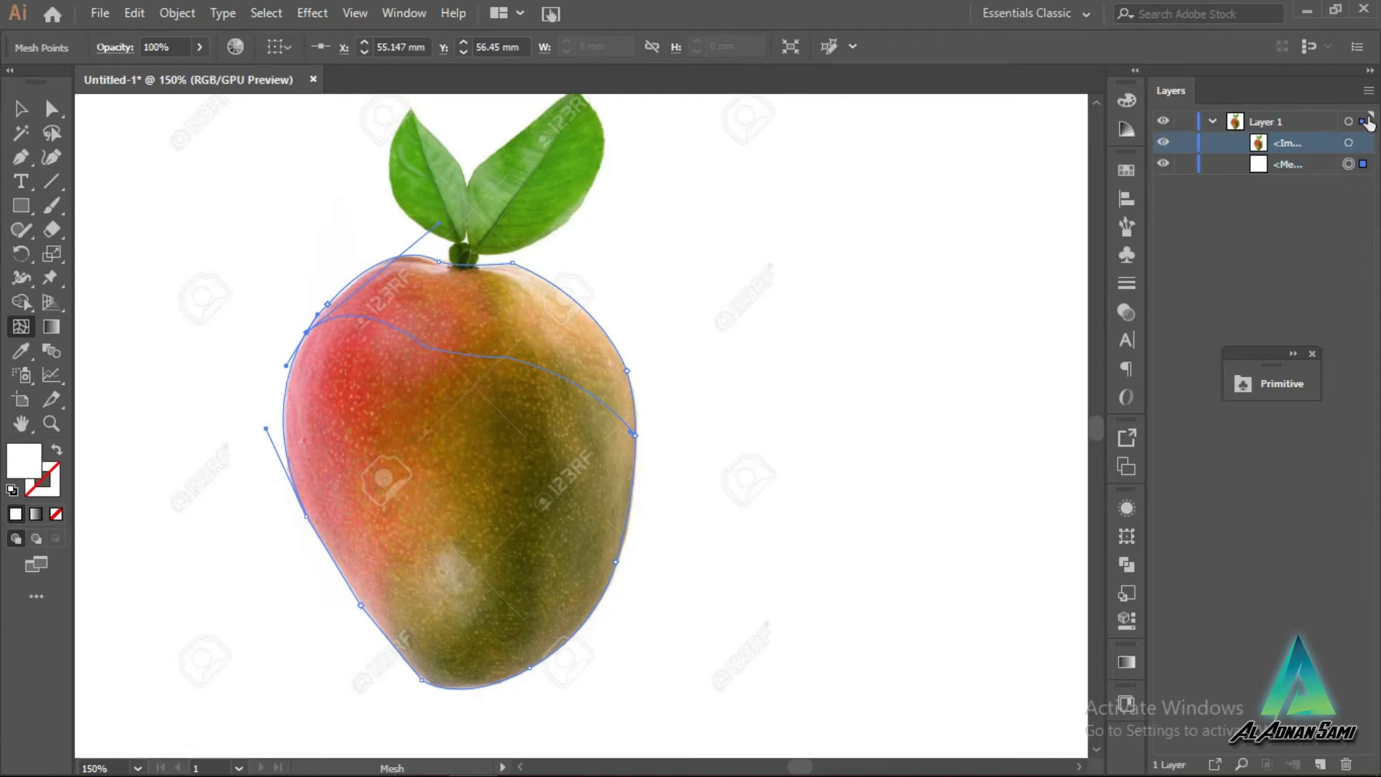
Step: Try to add more mesh points on the mango's left edge and upper area with the mesh lying beneath the photo
left_click(1269, 122)
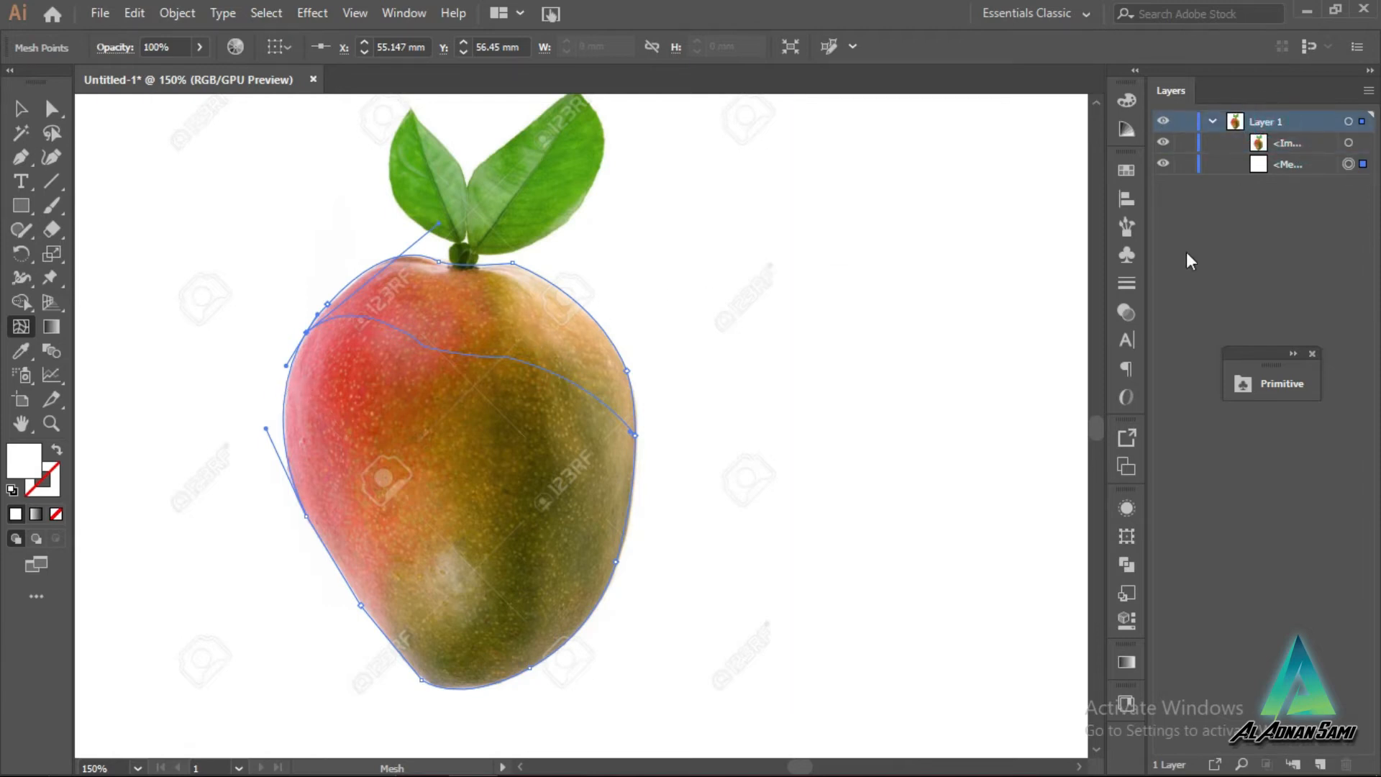
left_click(1287, 164)
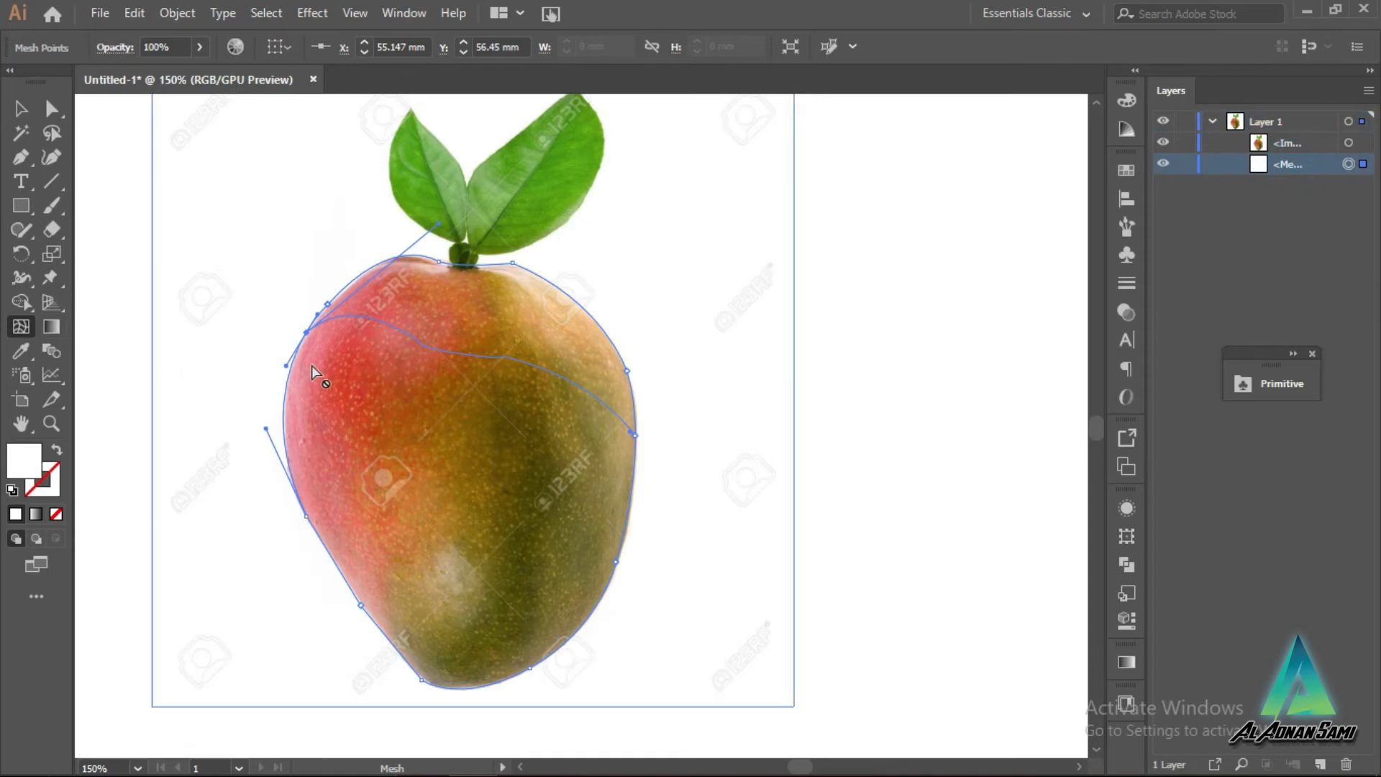
left_click(281, 388)
left_click(28, 328)
left_click(1268, 121)
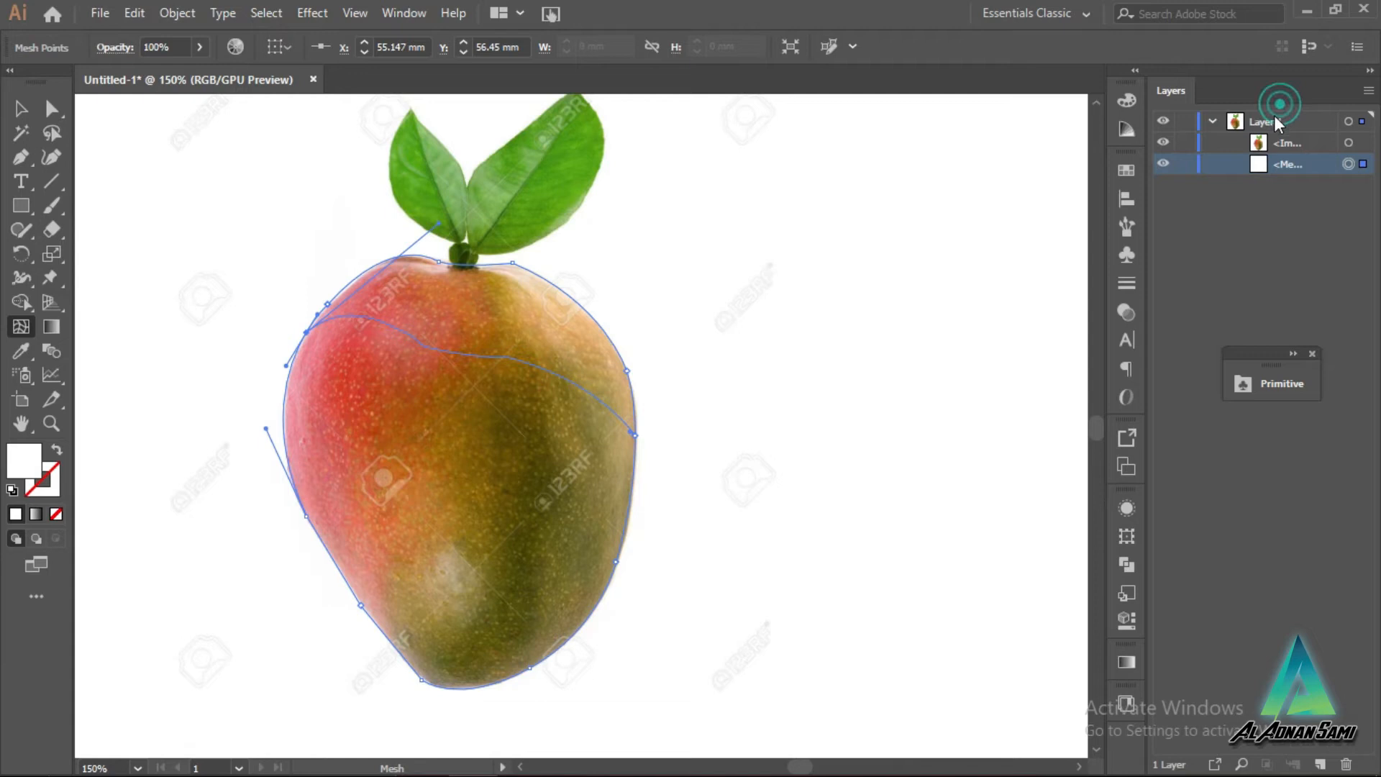
left_click(428, 324)
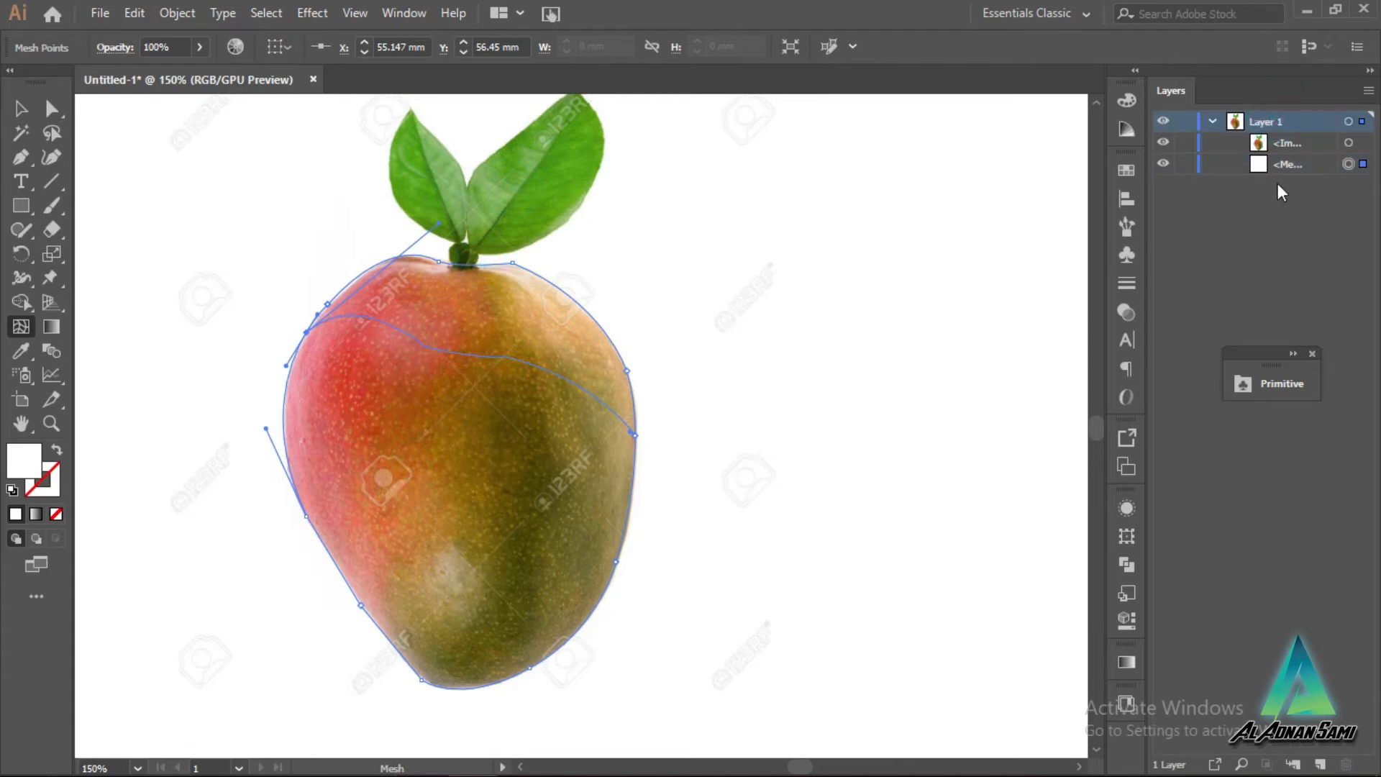
Step: Reselect the mesh object beneath the mango photo and add a mesh point on the mango's left edge, below the first one
left_click(1357, 164)
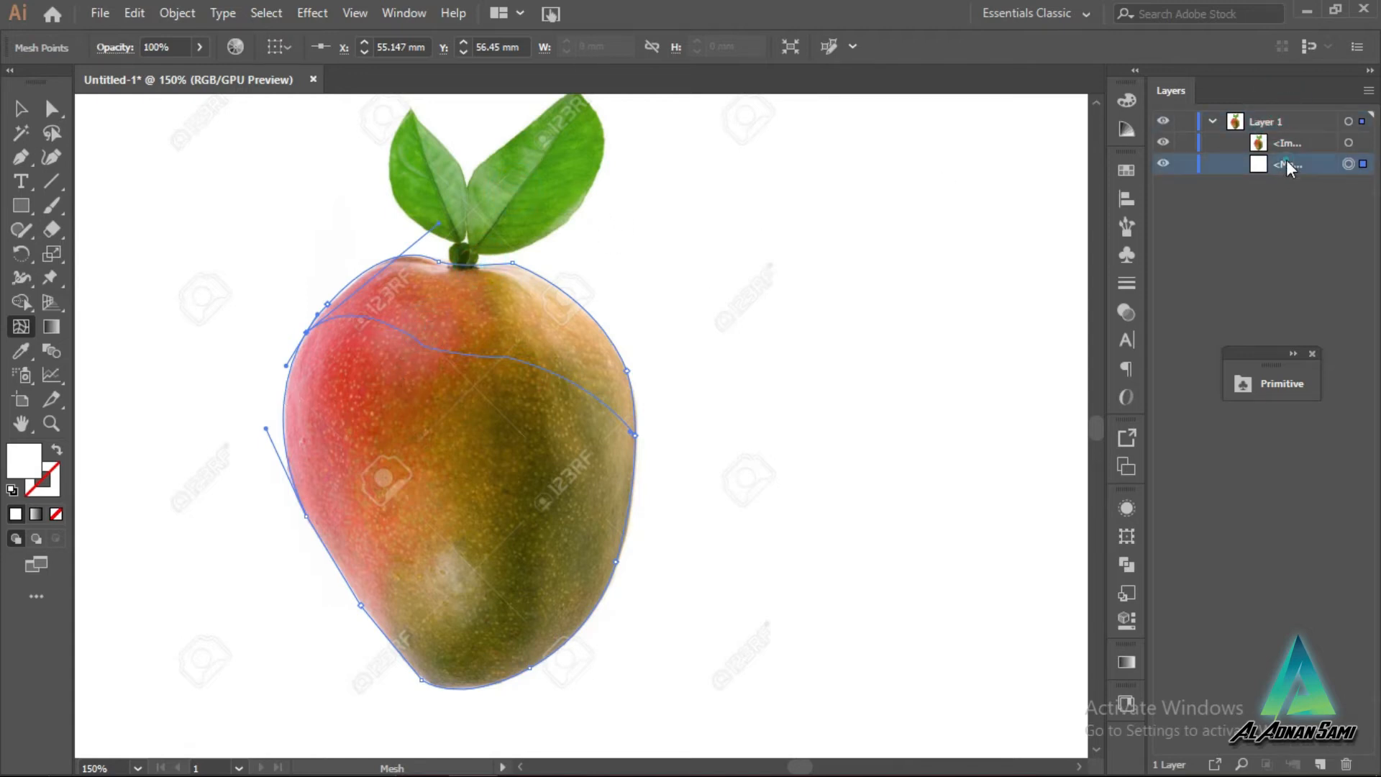
left_click(1362, 144)
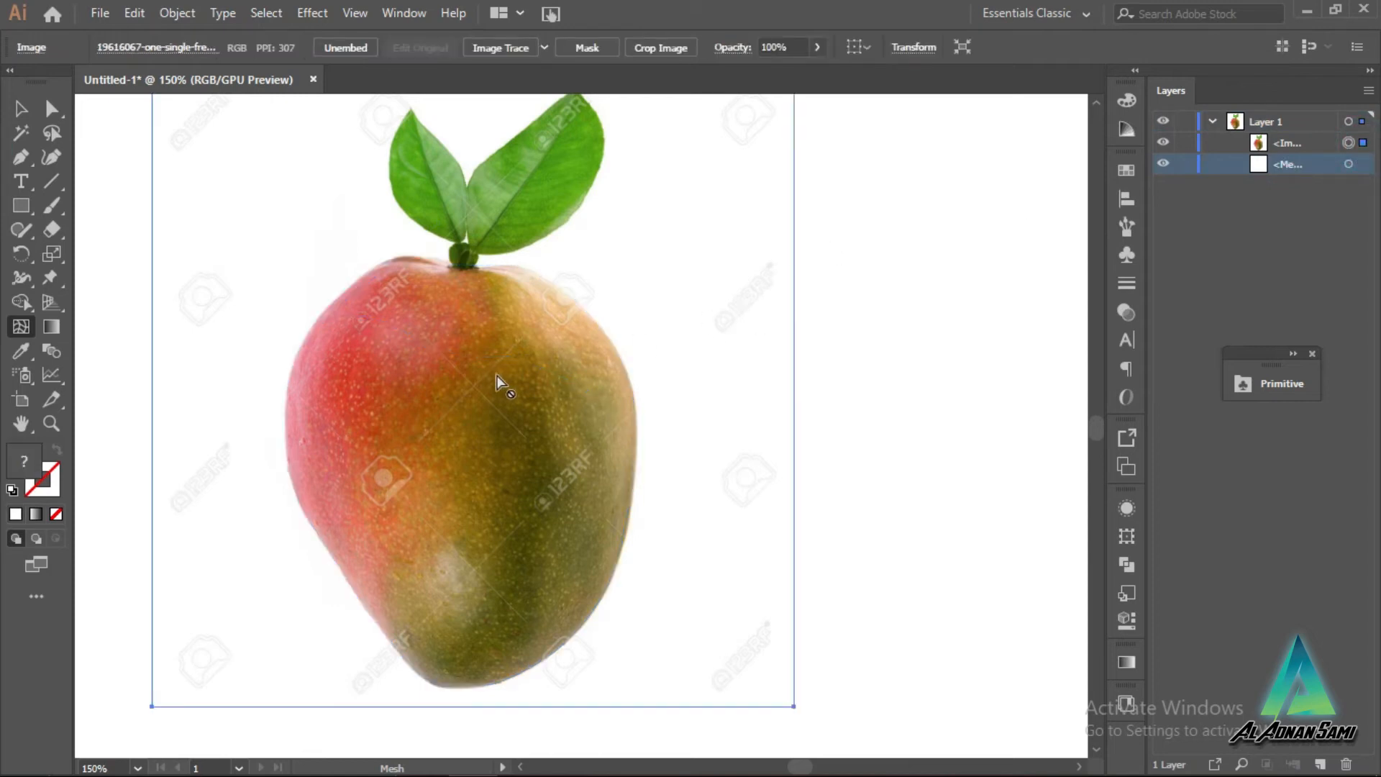
left_click(1349, 166)
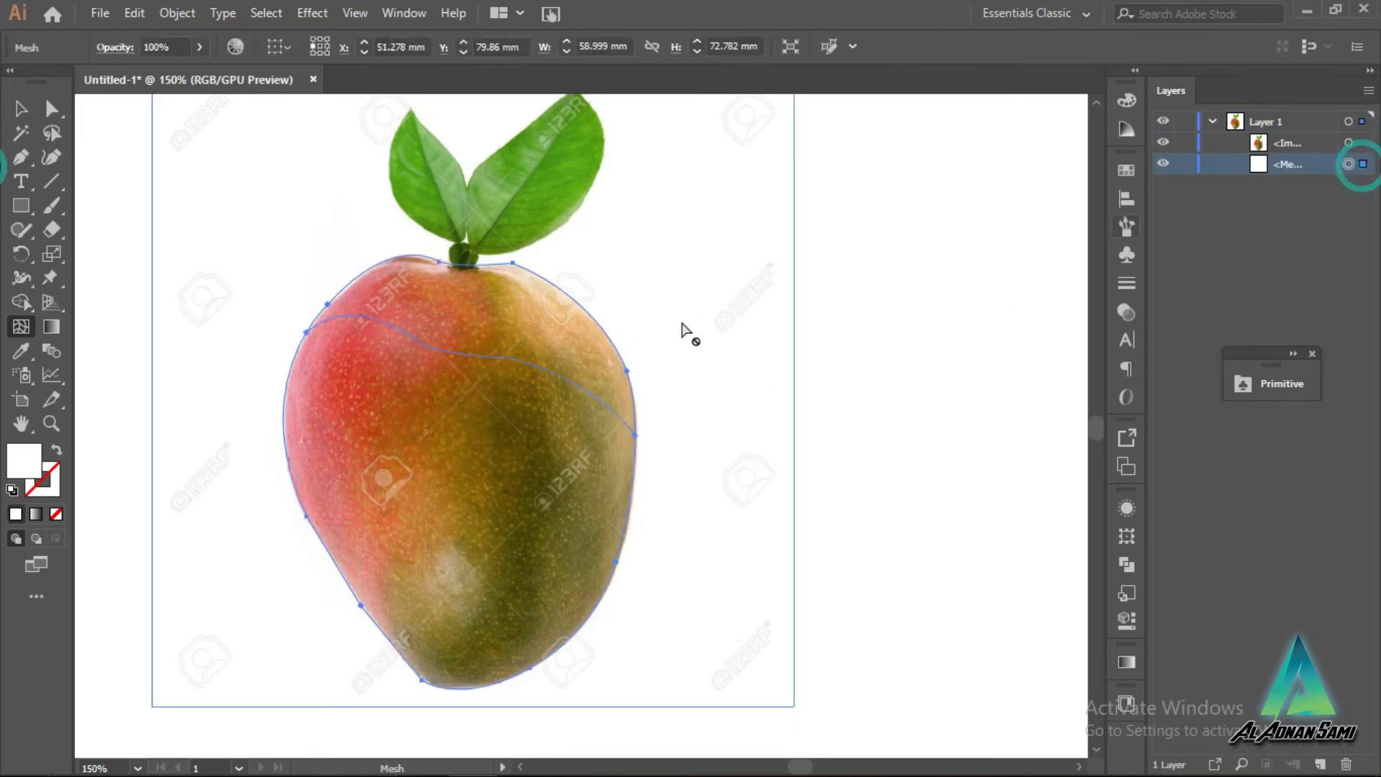
left_click(285, 394)
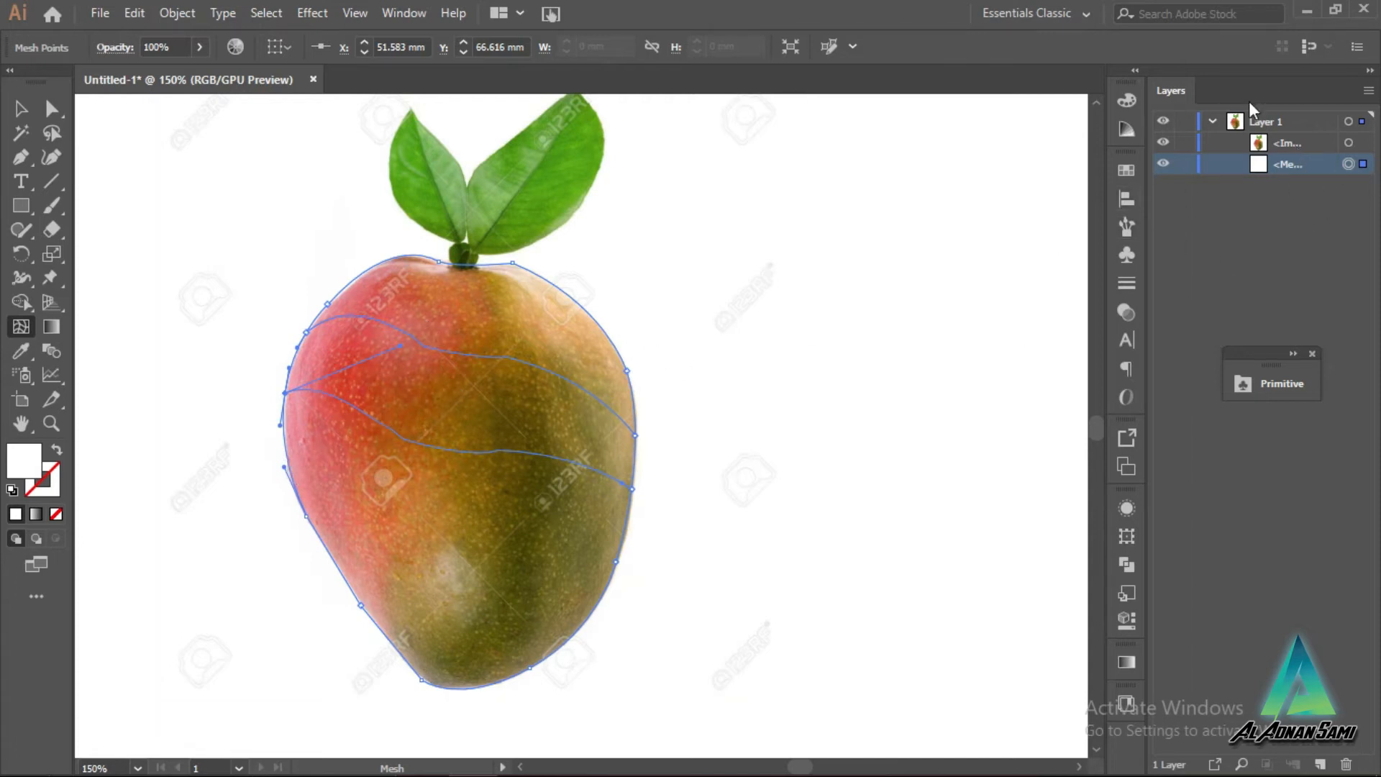
Step: Move the mesh object above the mango image and back beneath it in the stacking order
left_click_drag(1310, 173, 1322, 139)
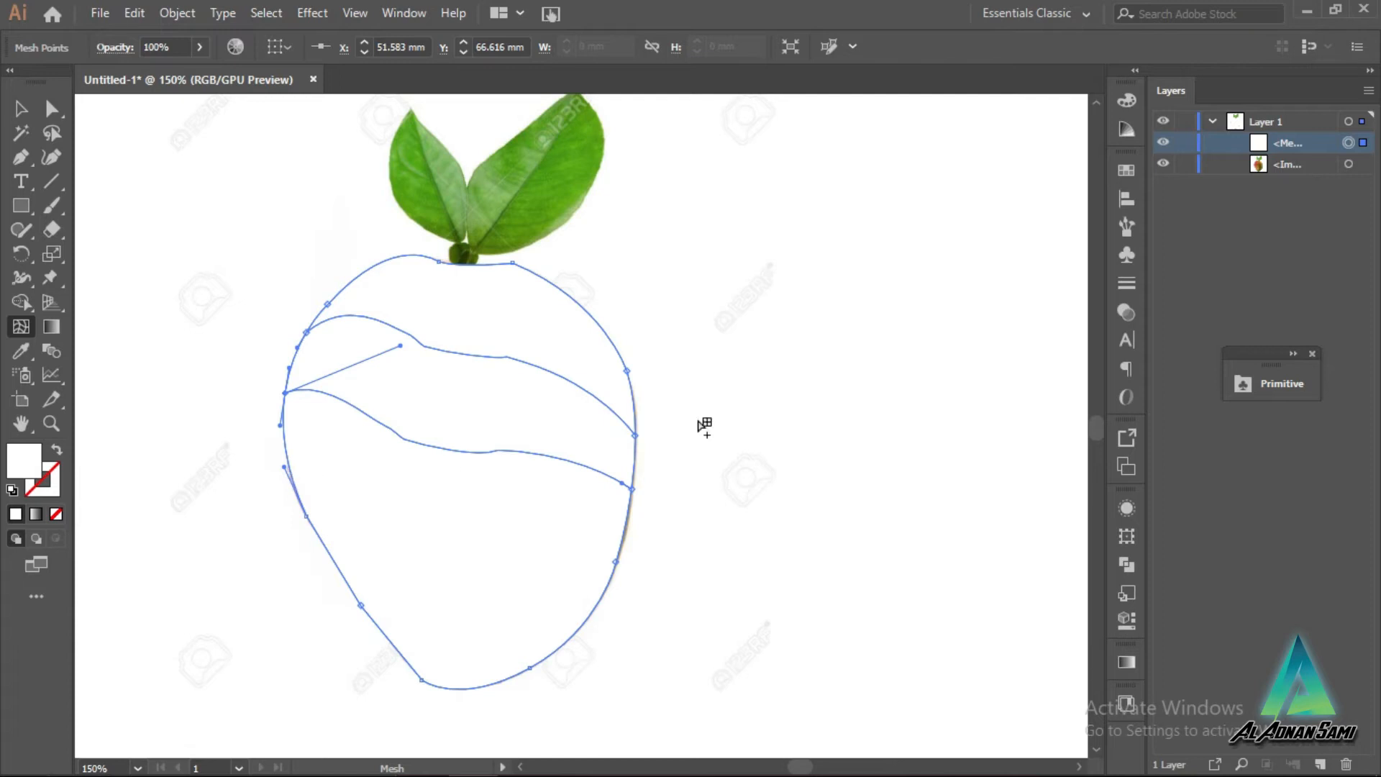
left_click_drag(1310, 147, 1306, 173)
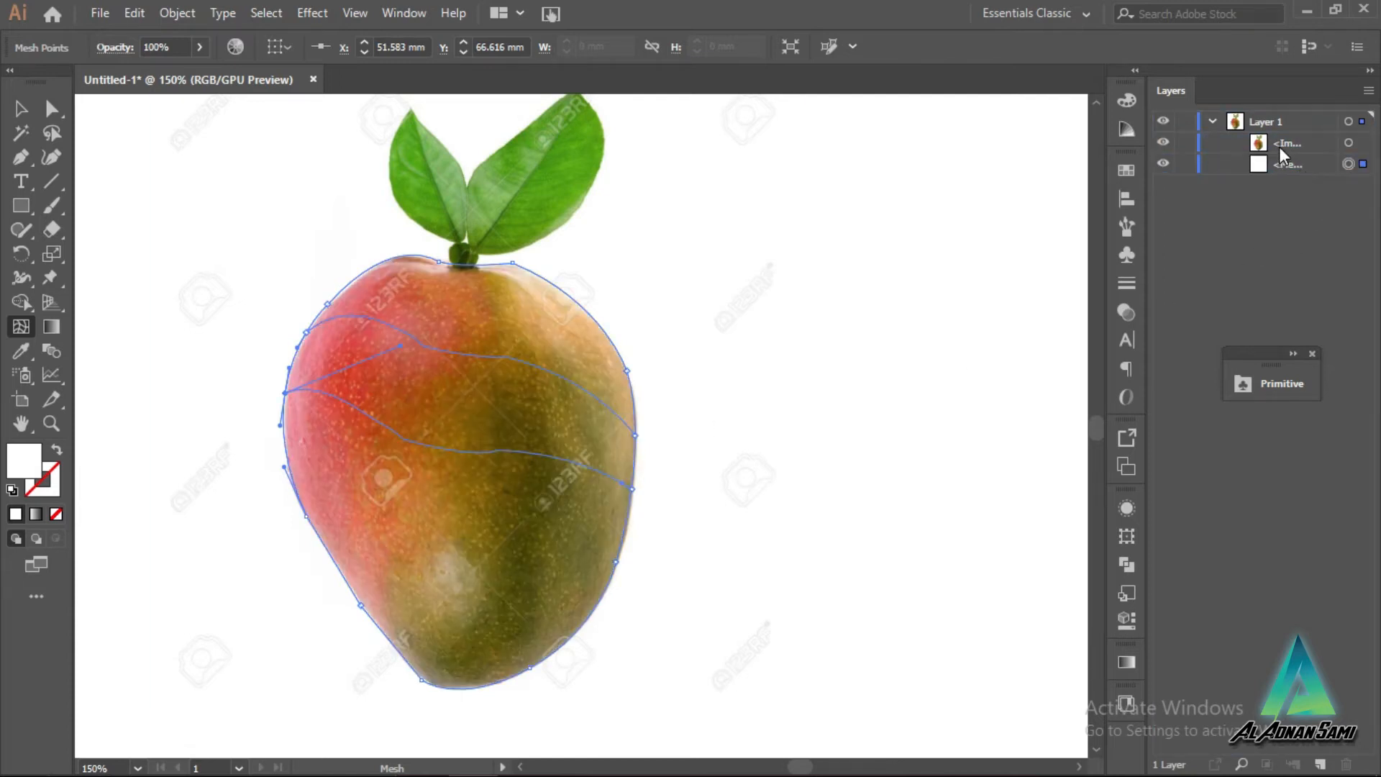
left_click(1296, 166)
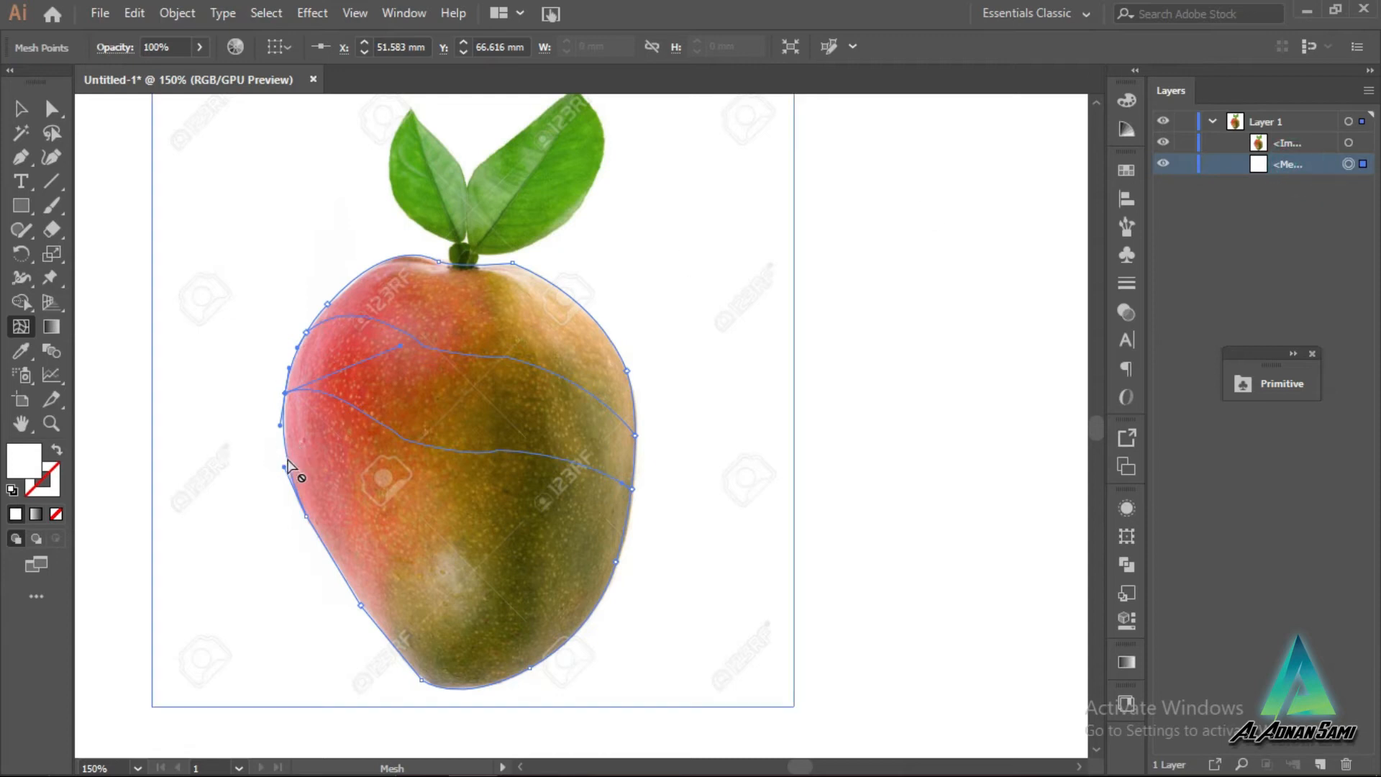
left_click(1264, 206)
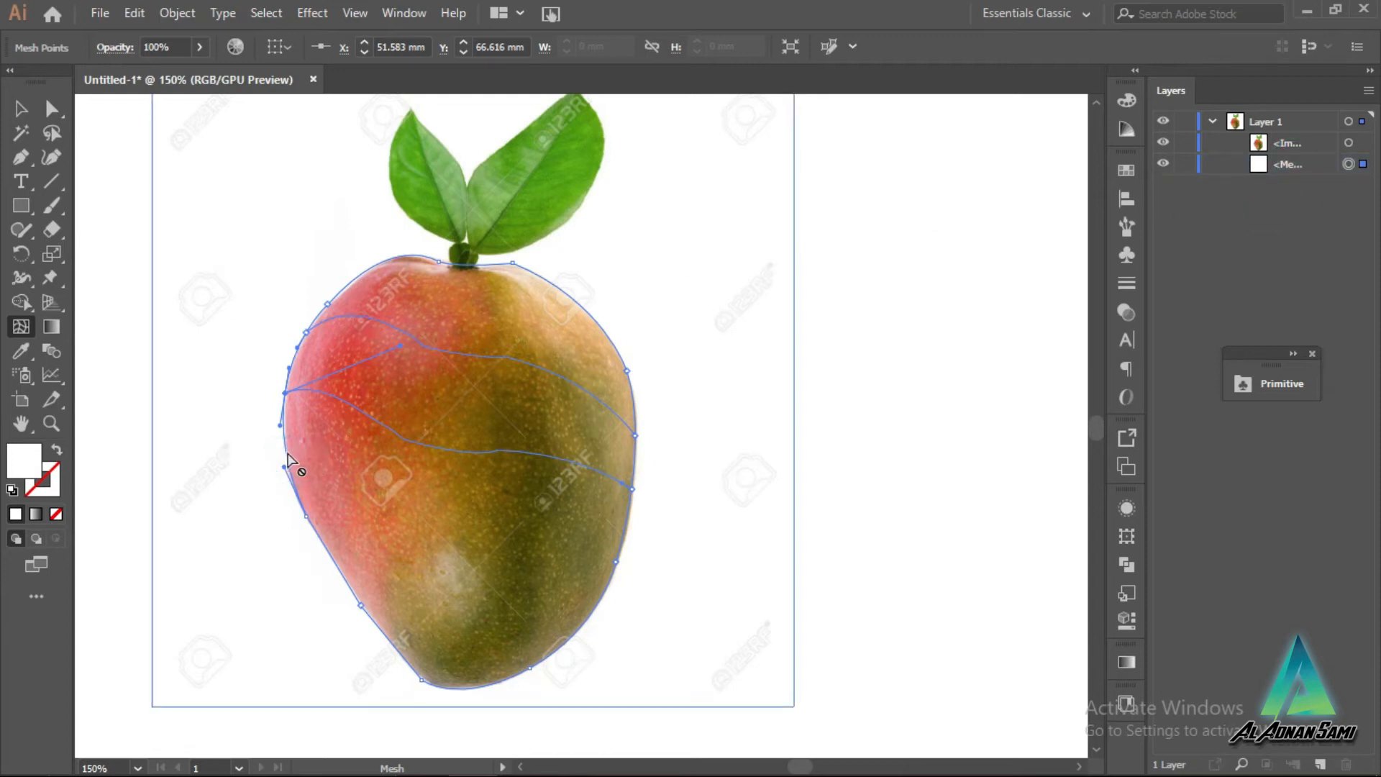
Step: Select the mesh object again and add another mesh point lower on the mango's left edge
key("ctrl+shift+h")
left_click(1362, 164)
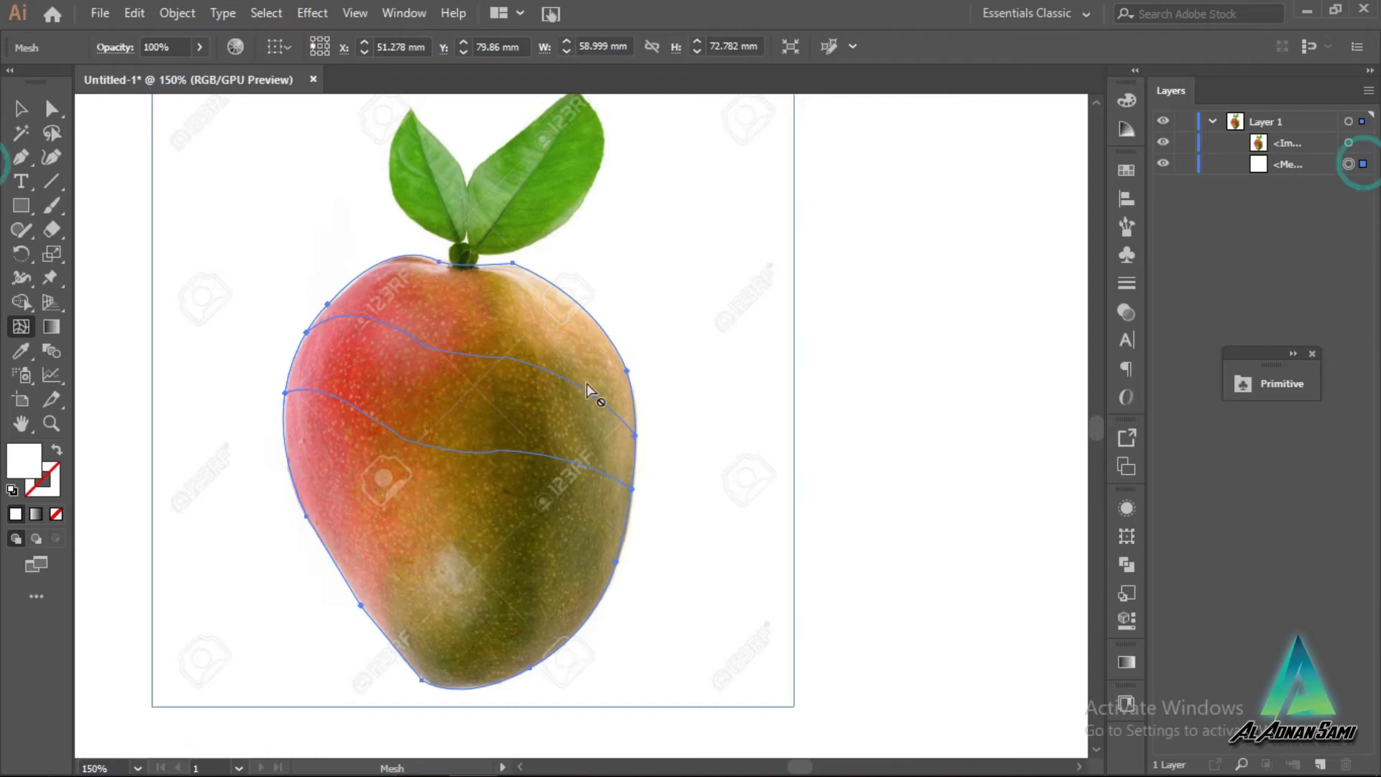
left_click(288, 460)
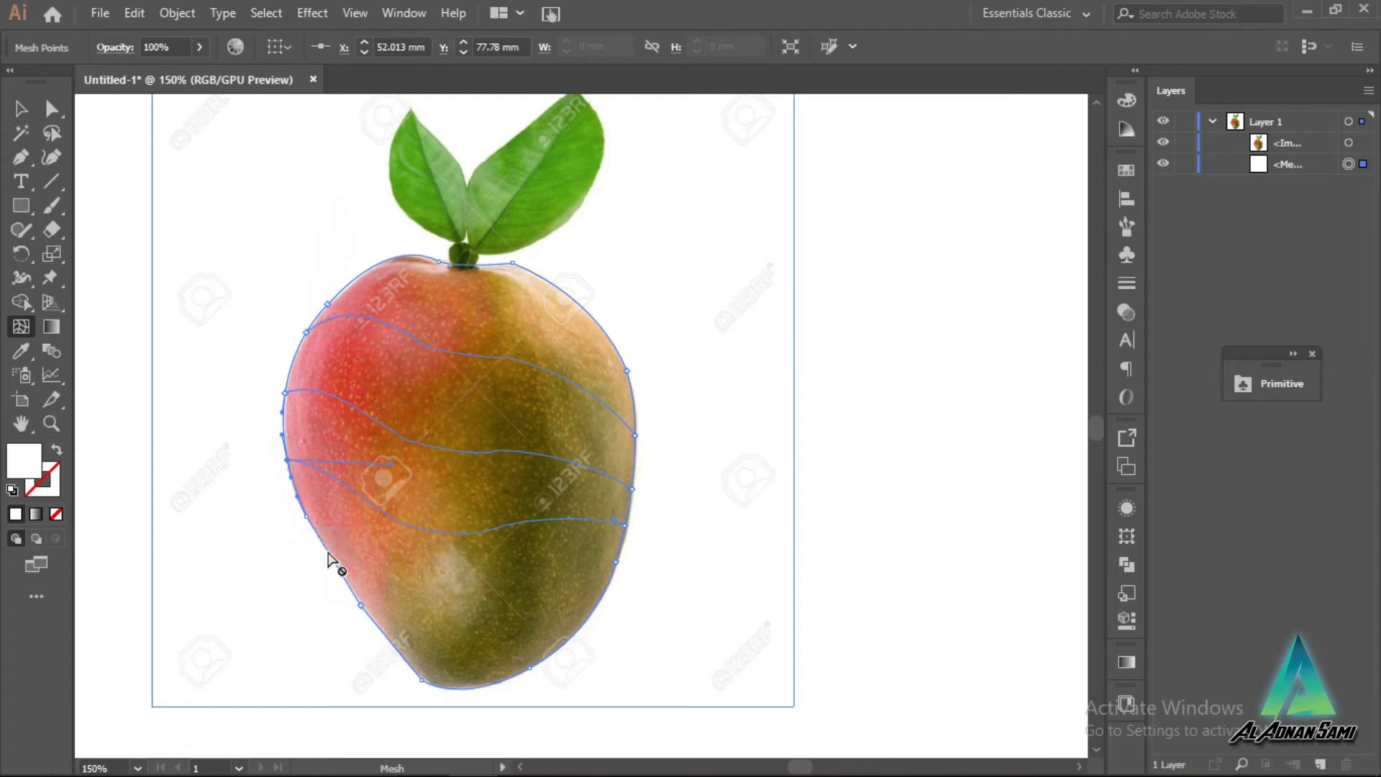
left_click(326, 547)
left_click(318, 549)
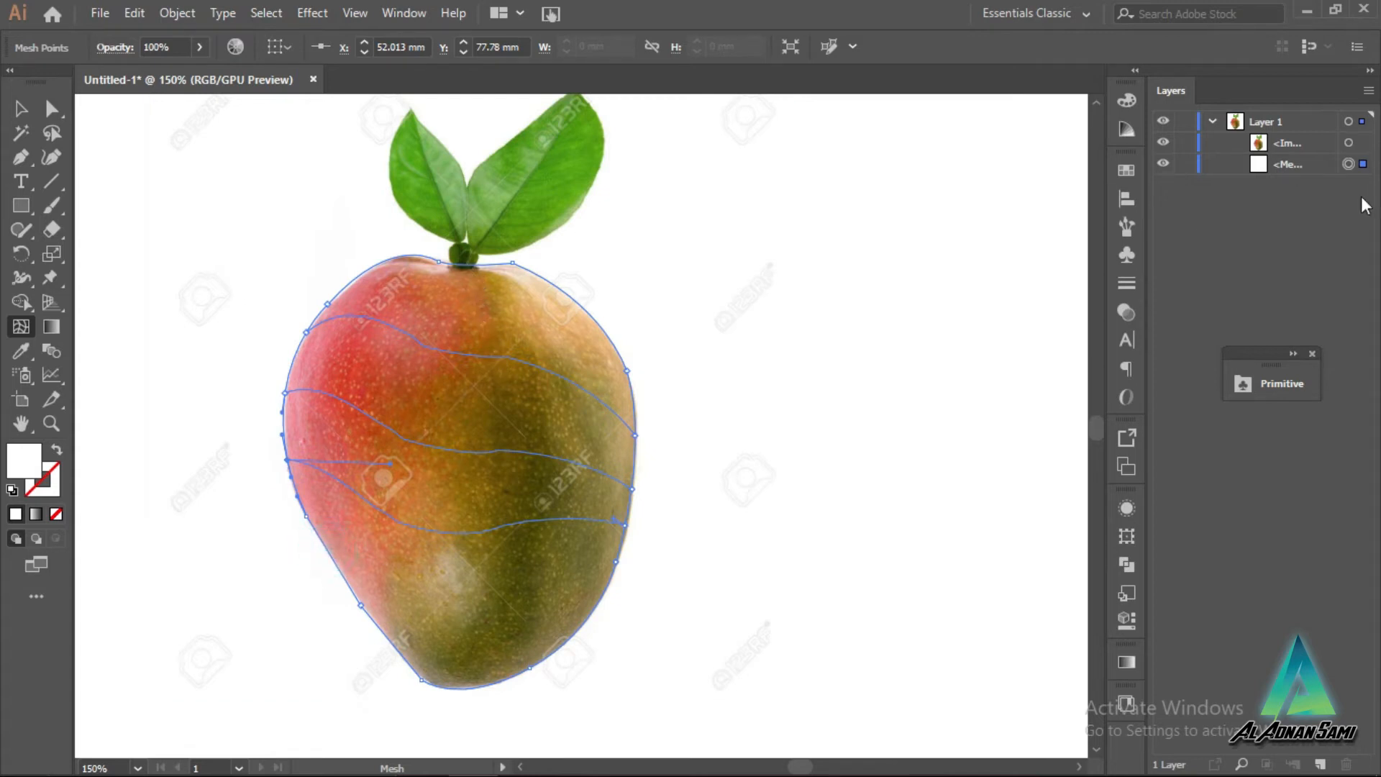
Step: Reselect the mesh object and add a mesh point on the mango's top edge, just left of the stem
left_click(1364, 165)
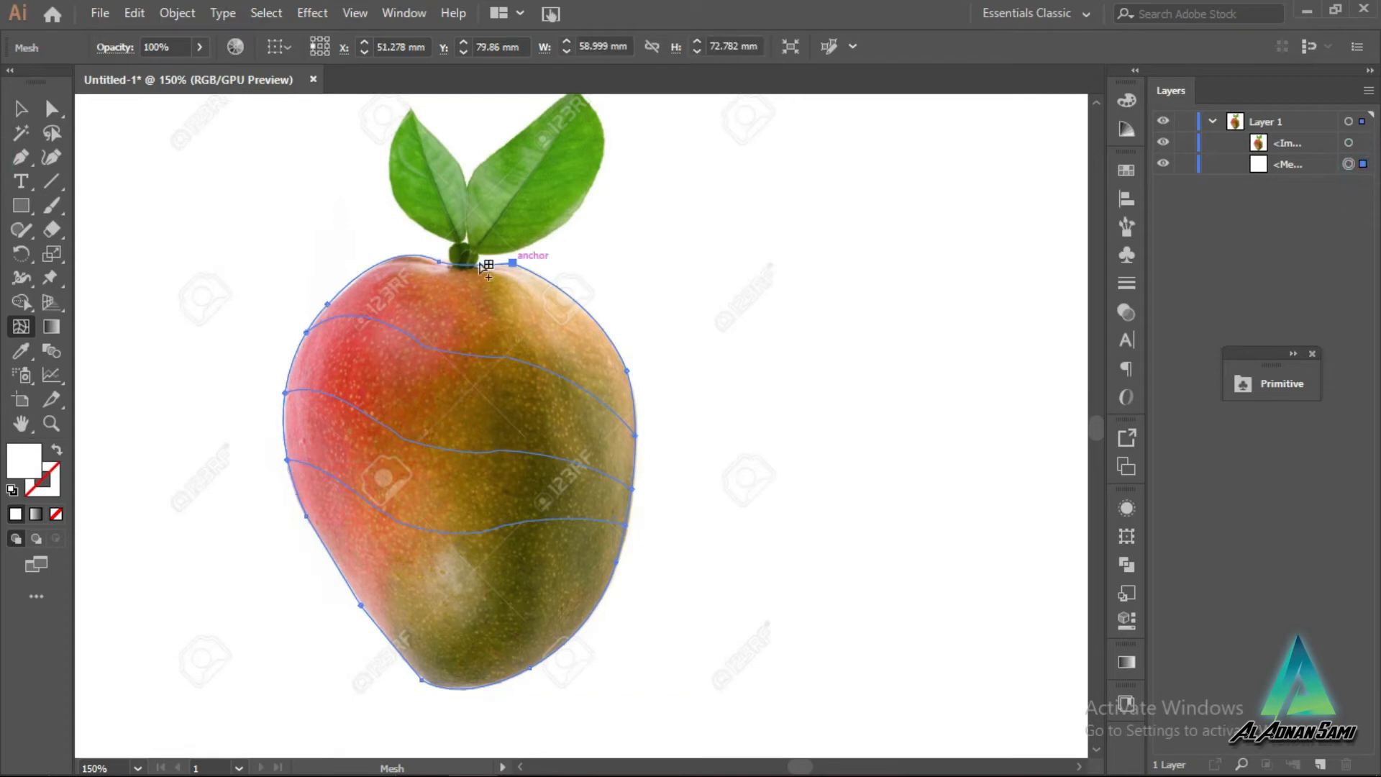
left_click(420, 257)
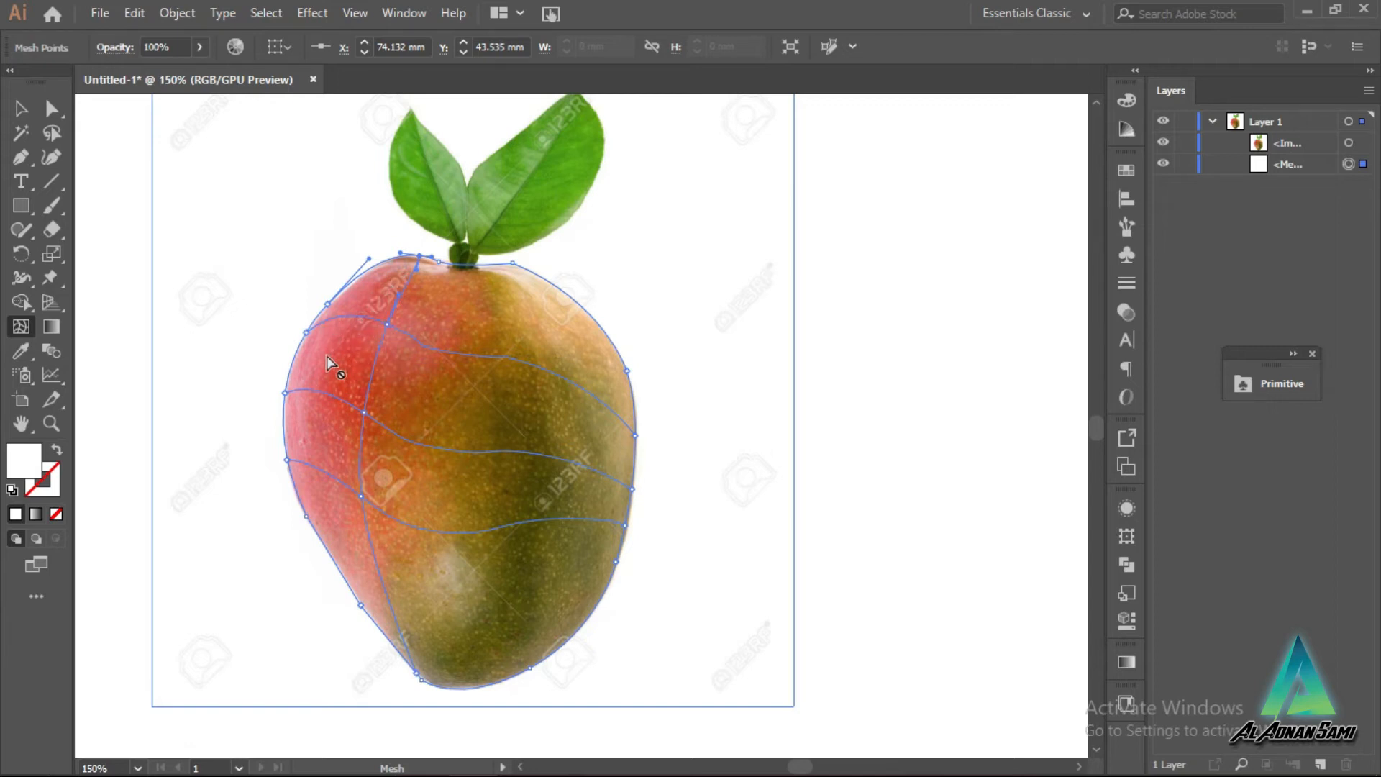
left_click(319, 393)
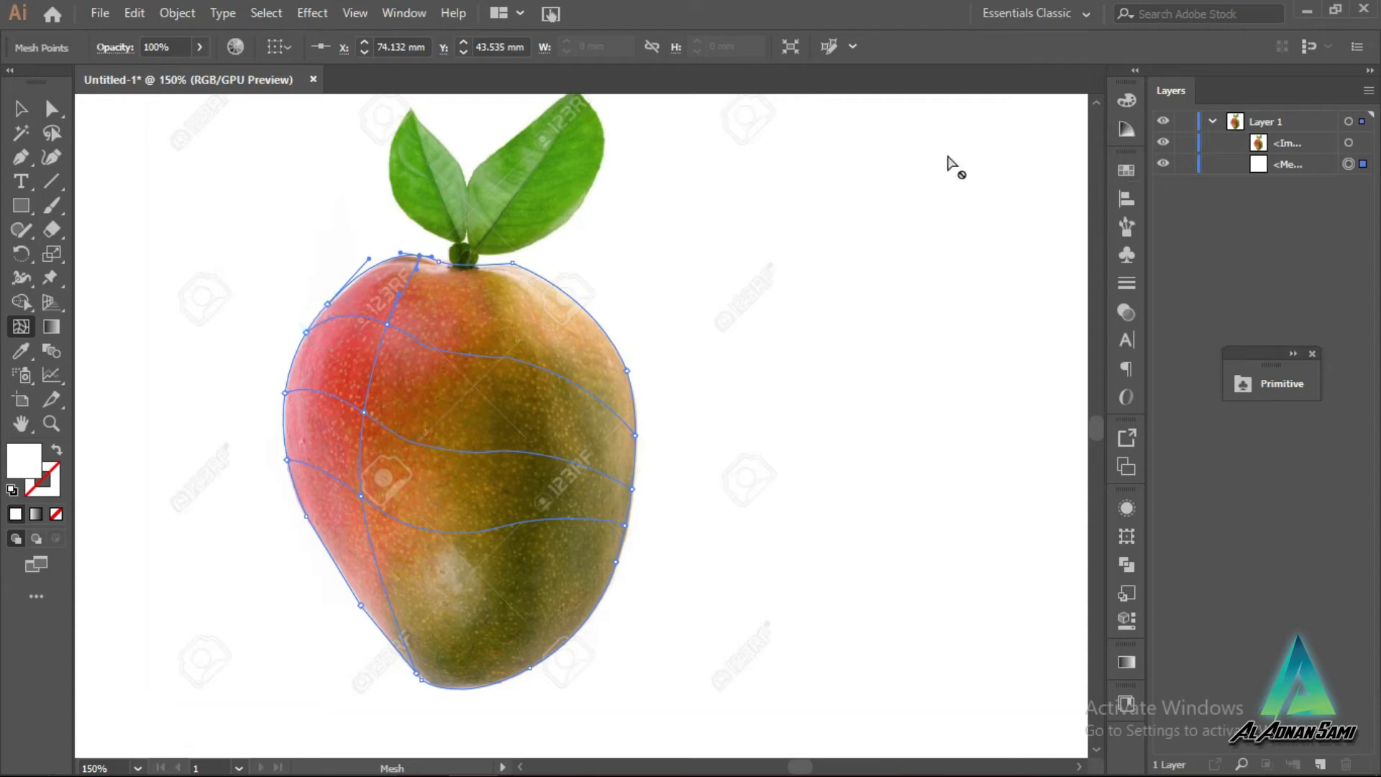
right_click(692, 202)
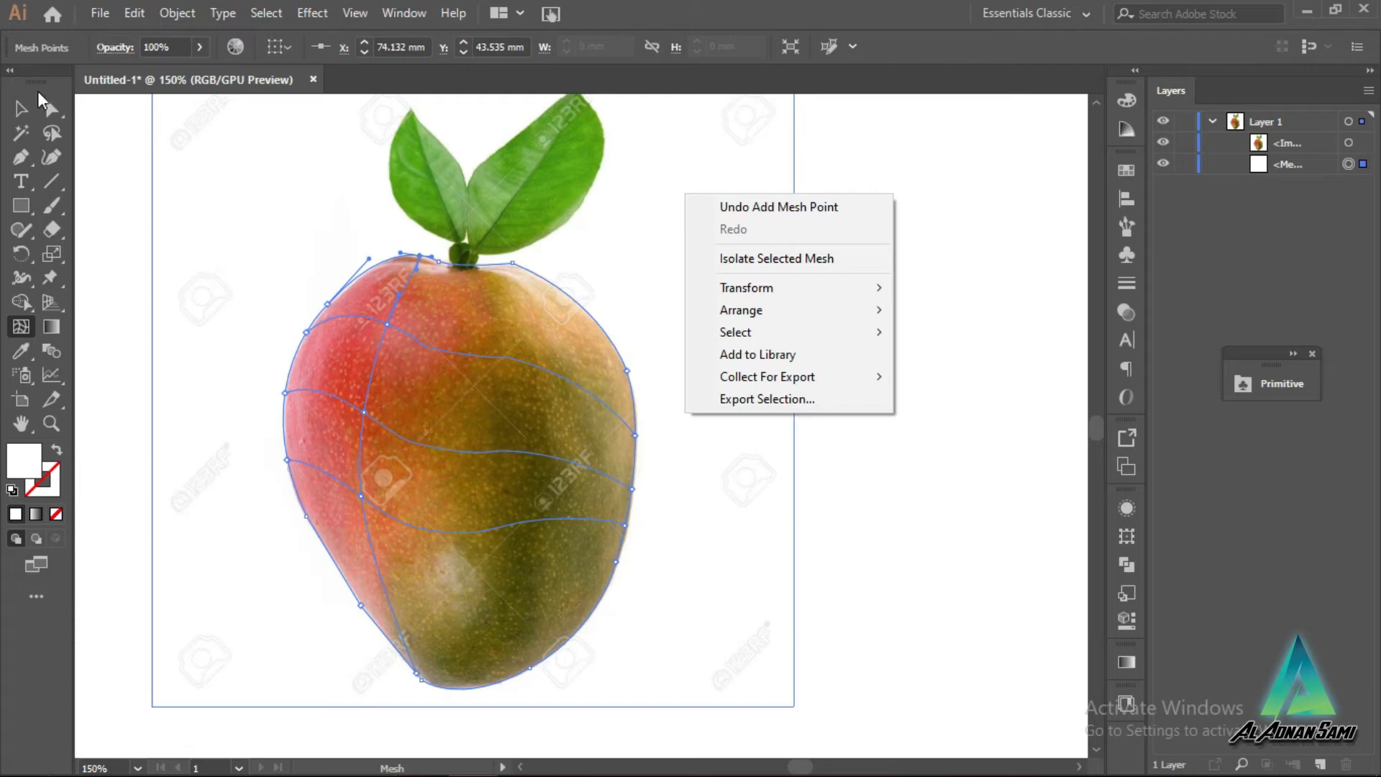
Step: Select the mango image and lock it so that the mesh beneath can be edited
left_click(22, 109)
left_click(249, 181)
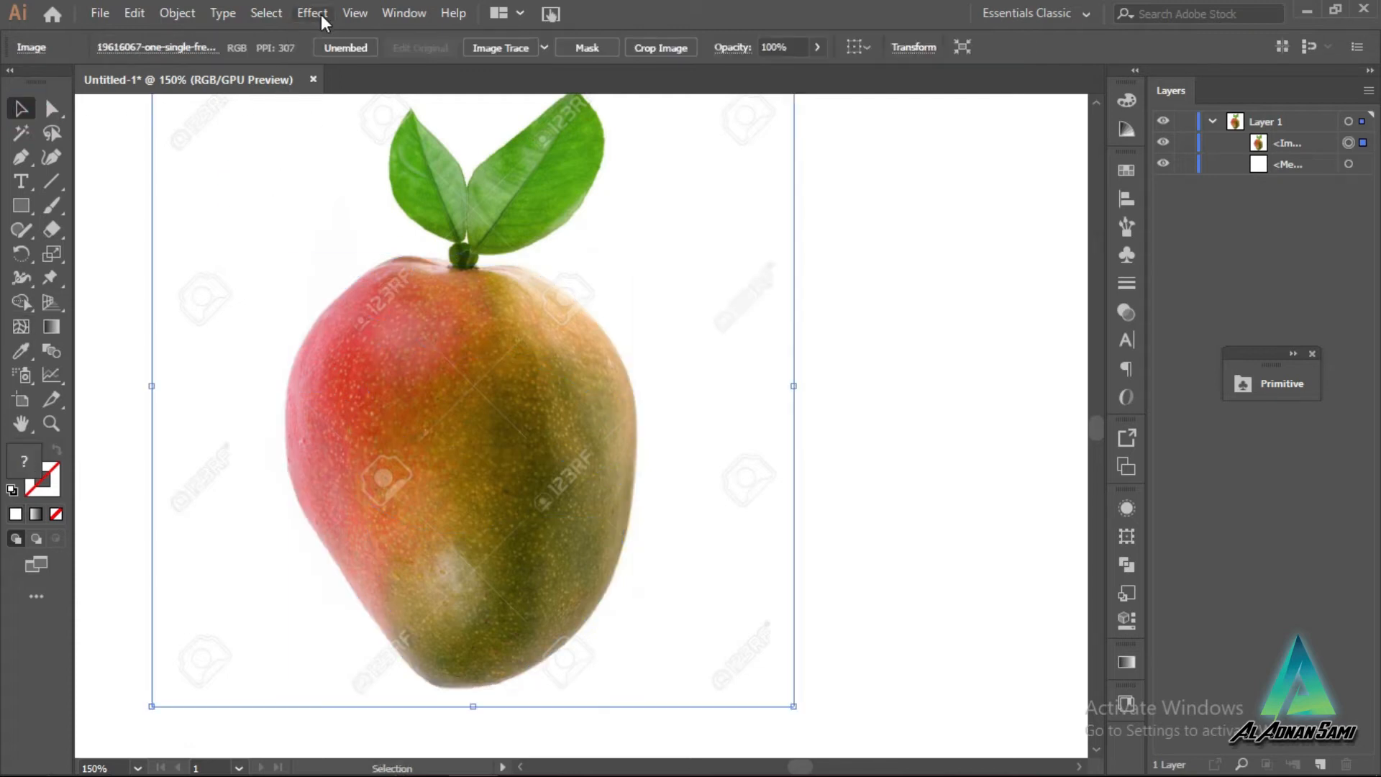
left_click(176, 12)
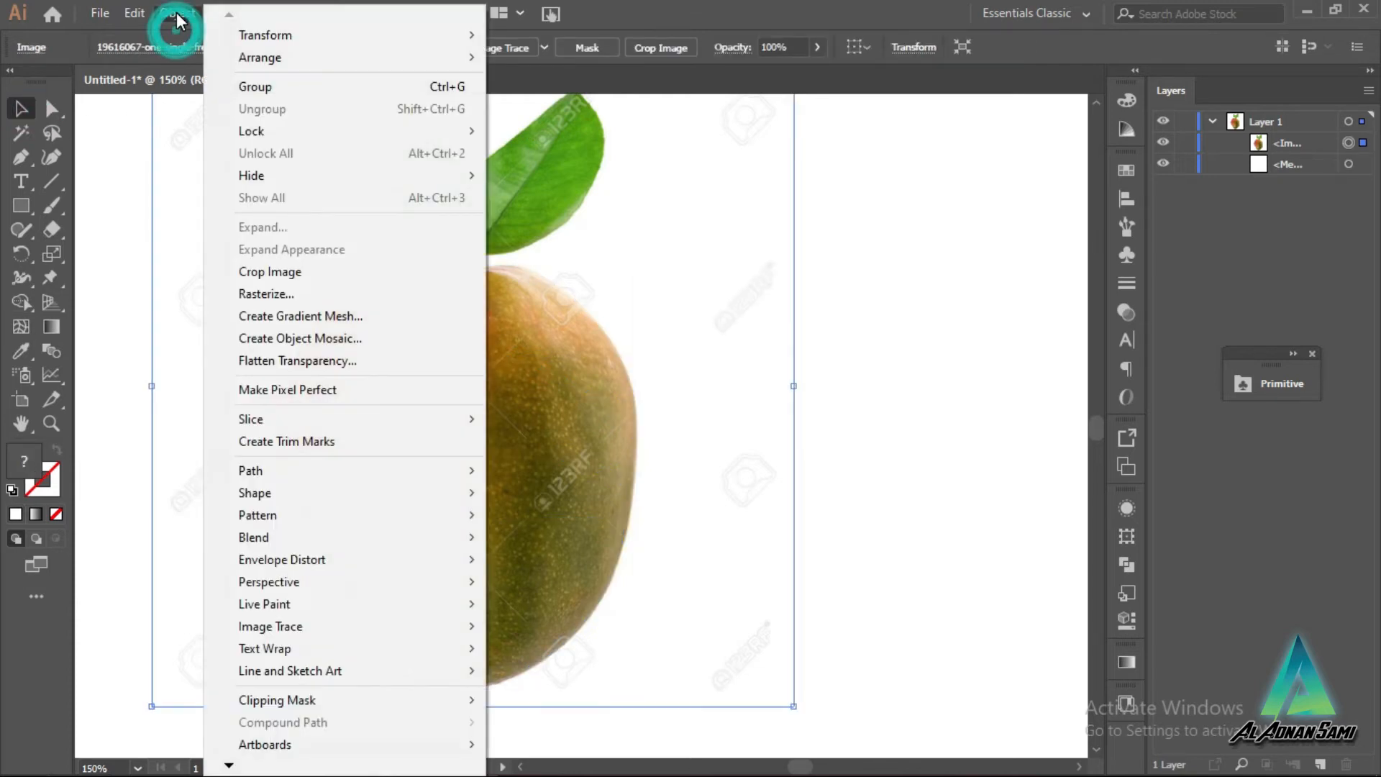
mouse_move(422, 131)
left_click(538, 137)
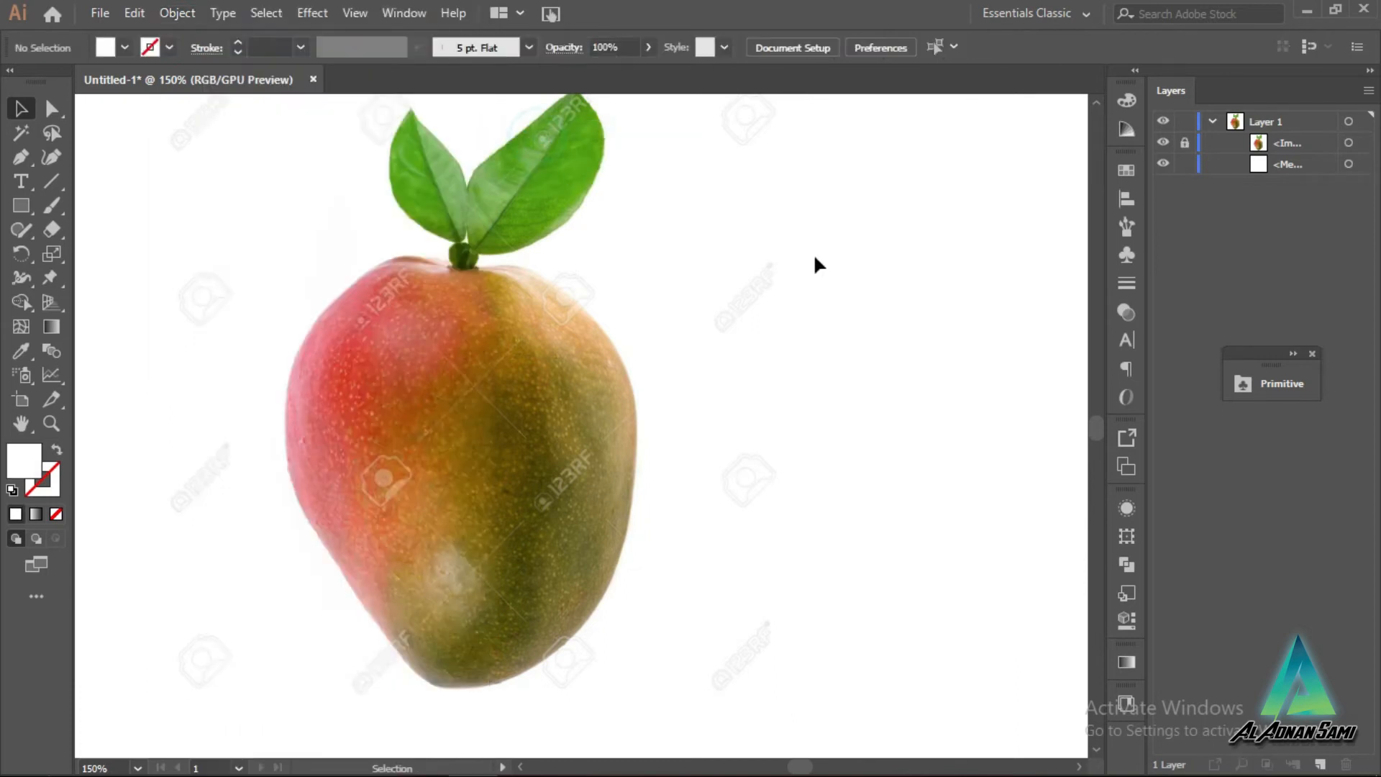
Step: Select the mesh through the locked photo and add mesh points from the red left side across the upper middle to the right
left_click(456, 381)
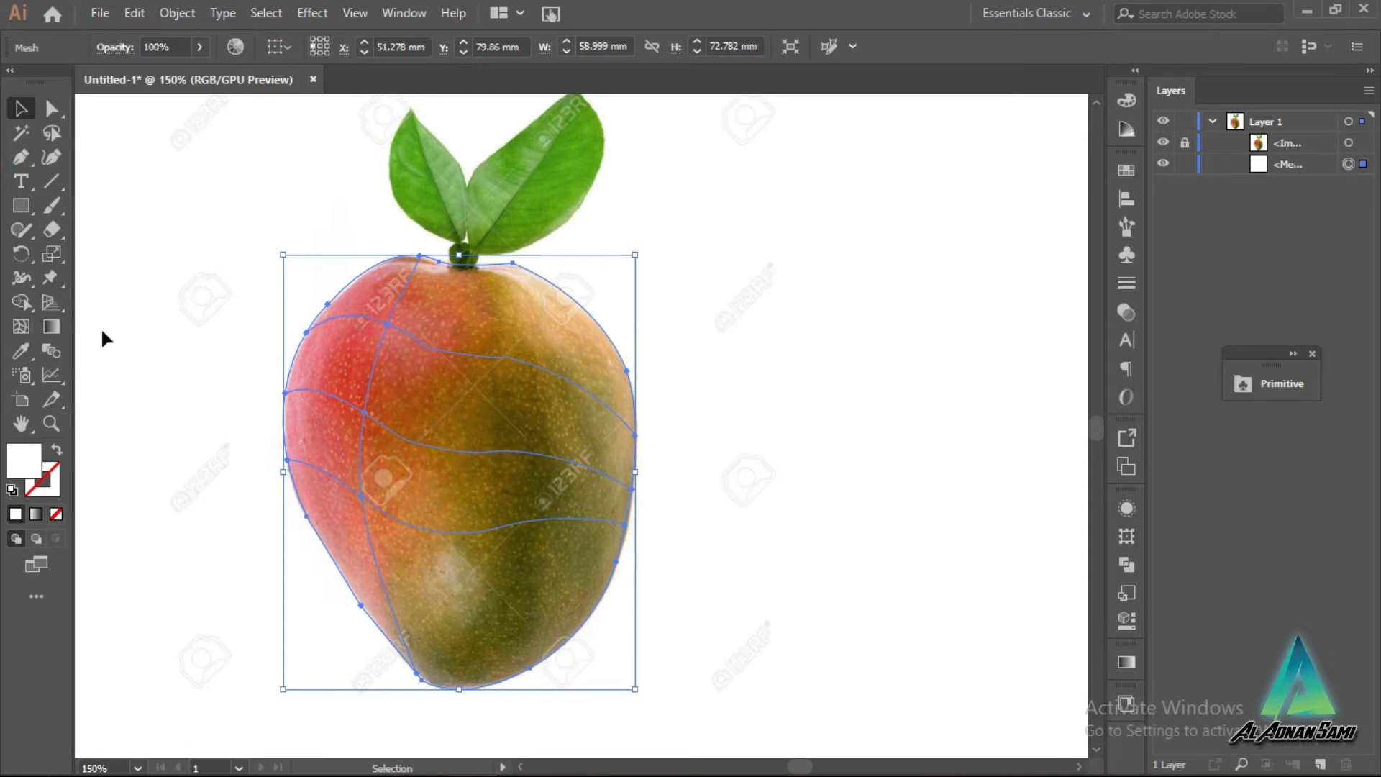
left_click(21, 328)
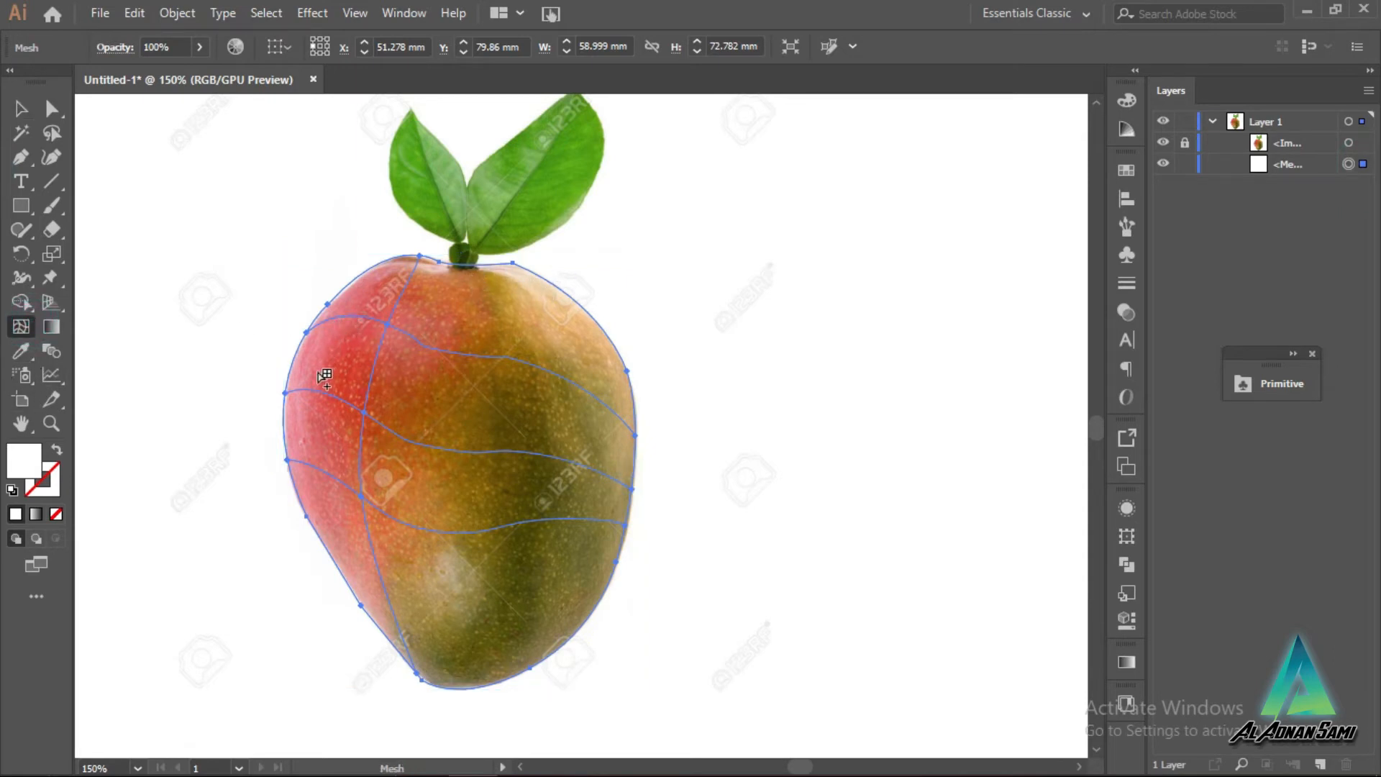
left_click(328, 395)
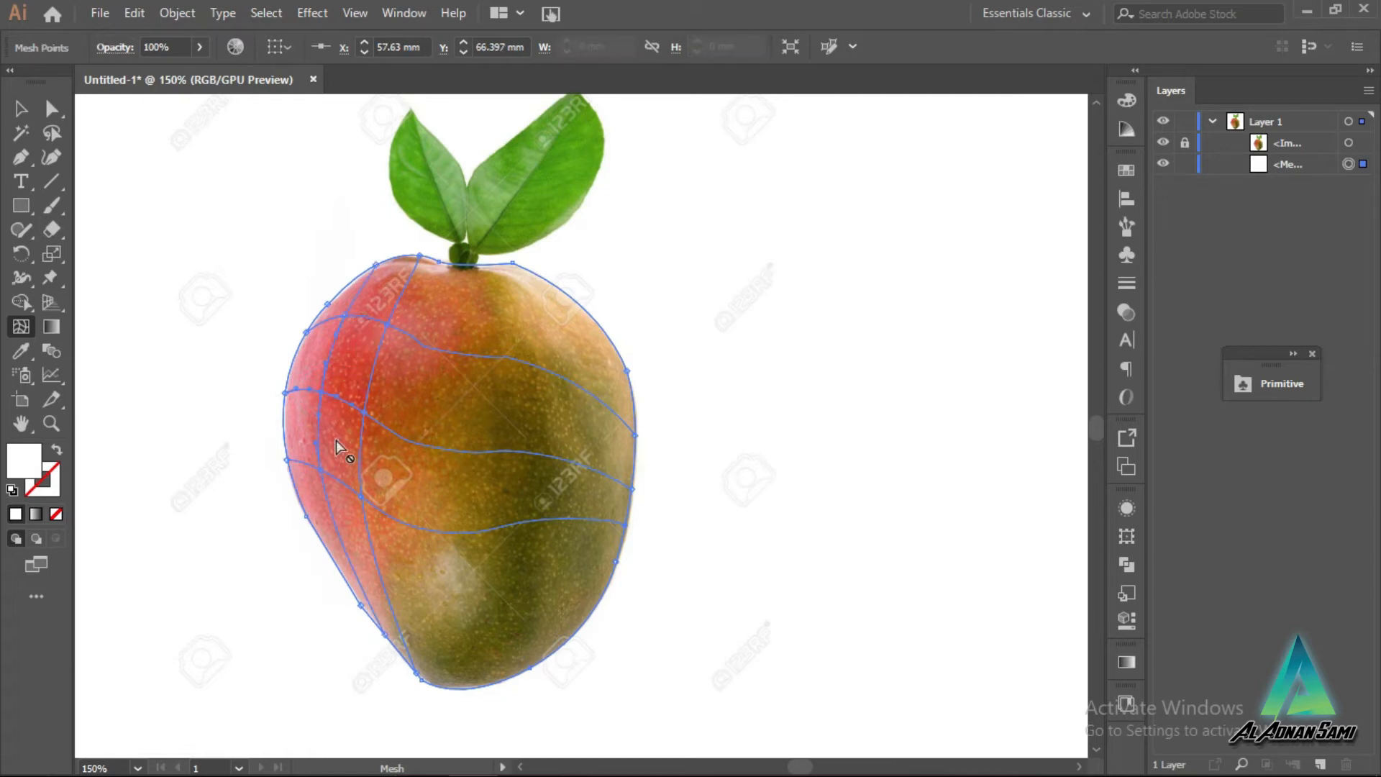
left_click_drag(419, 531, 439, 424)
left_click(434, 382)
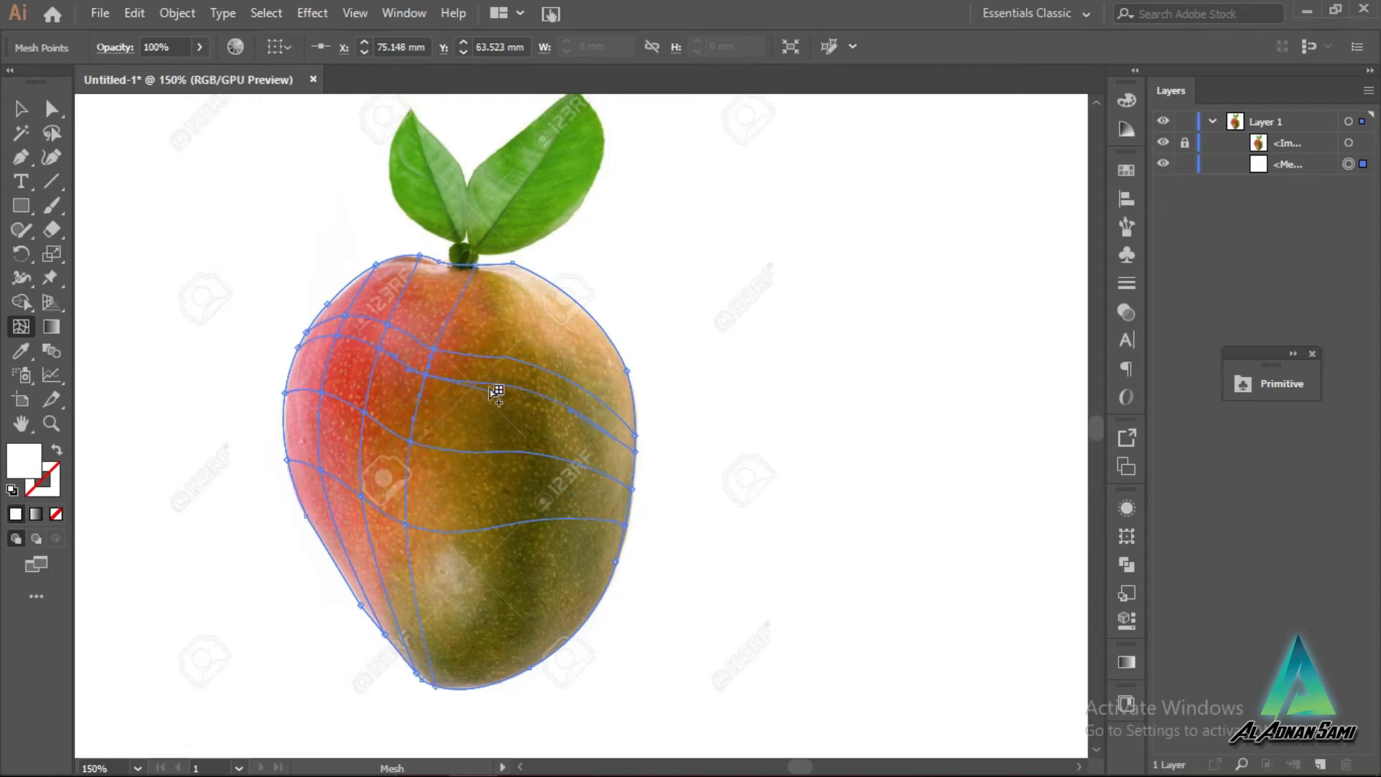
left_click(504, 386)
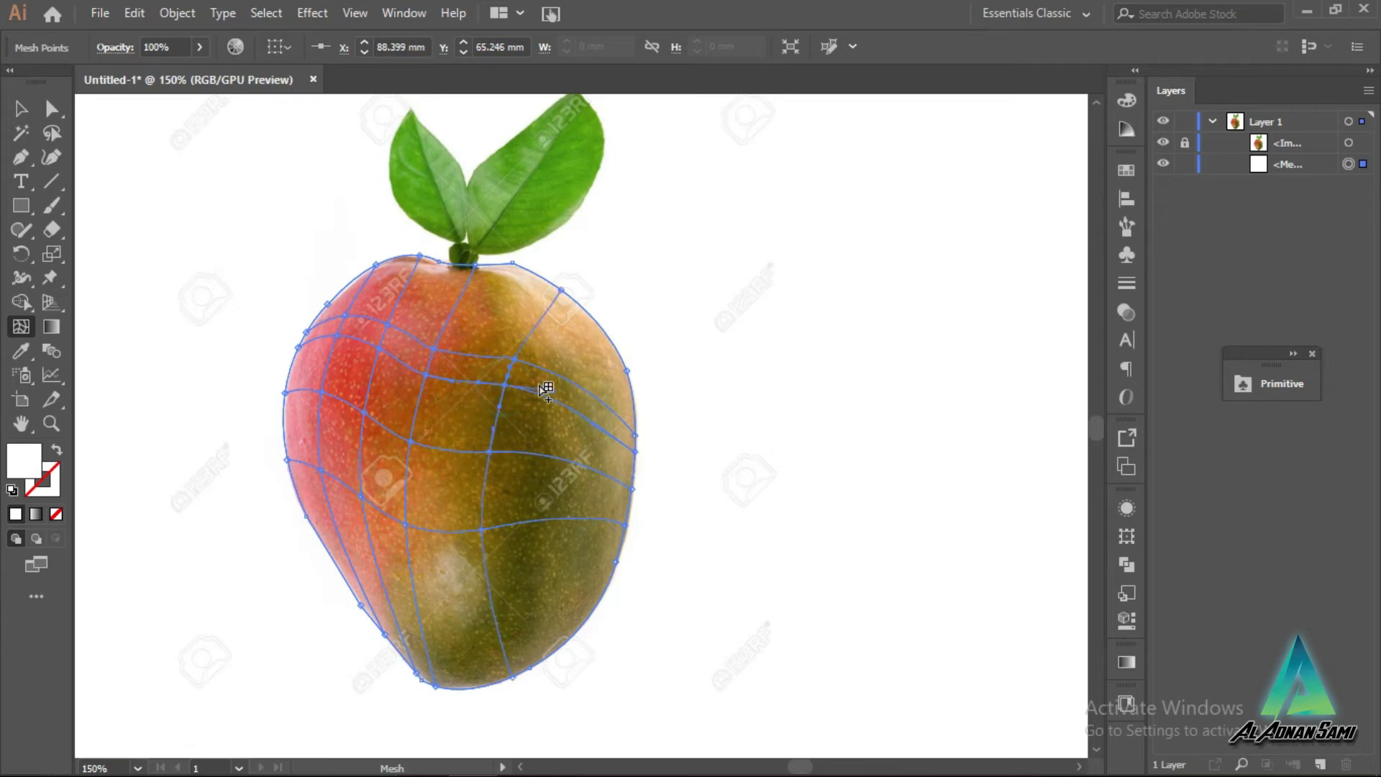
left_click(579, 412)
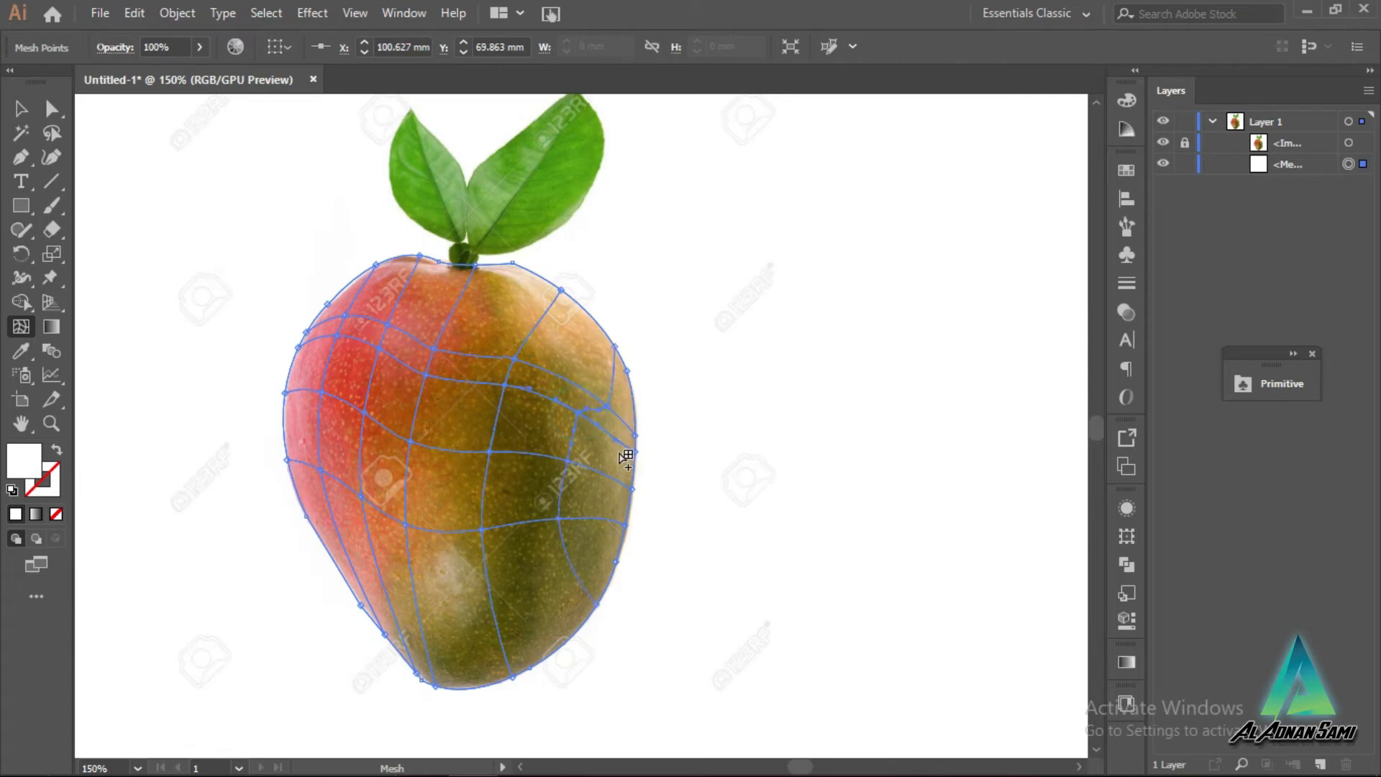
Step: Add further mesh points near the mango's lower-right and right edges, its upper right and its lower centre
left_click(553, 625)
left_click(620, 493)
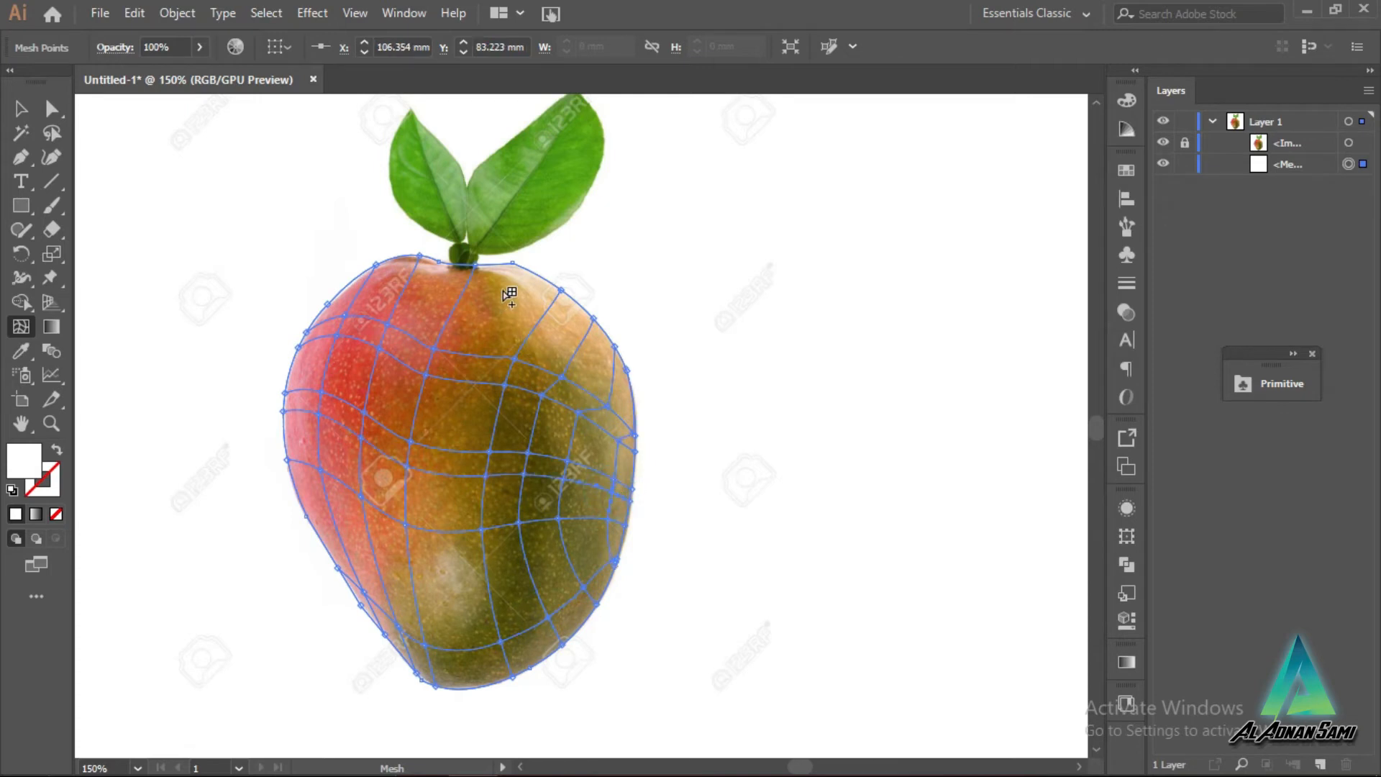
left_click(524, 332)
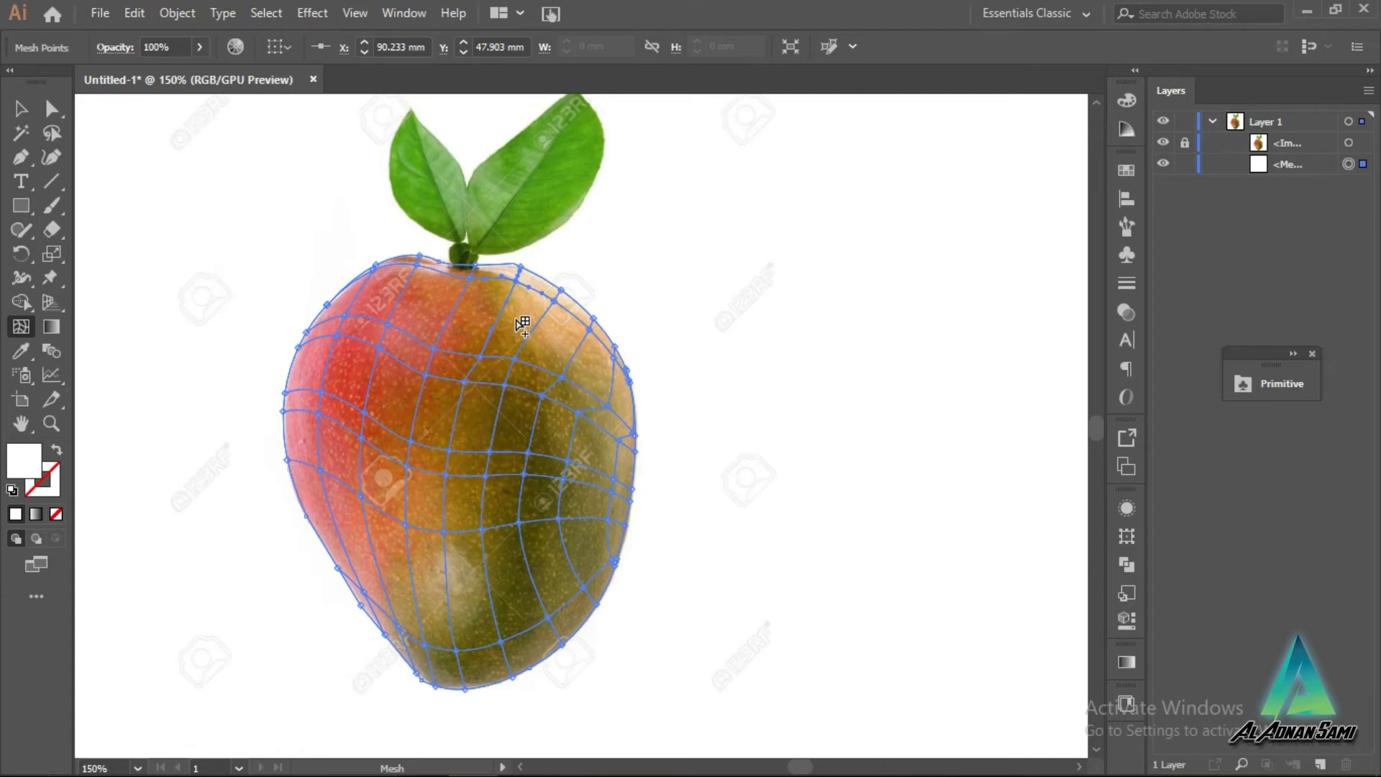
left_click(479, 570)
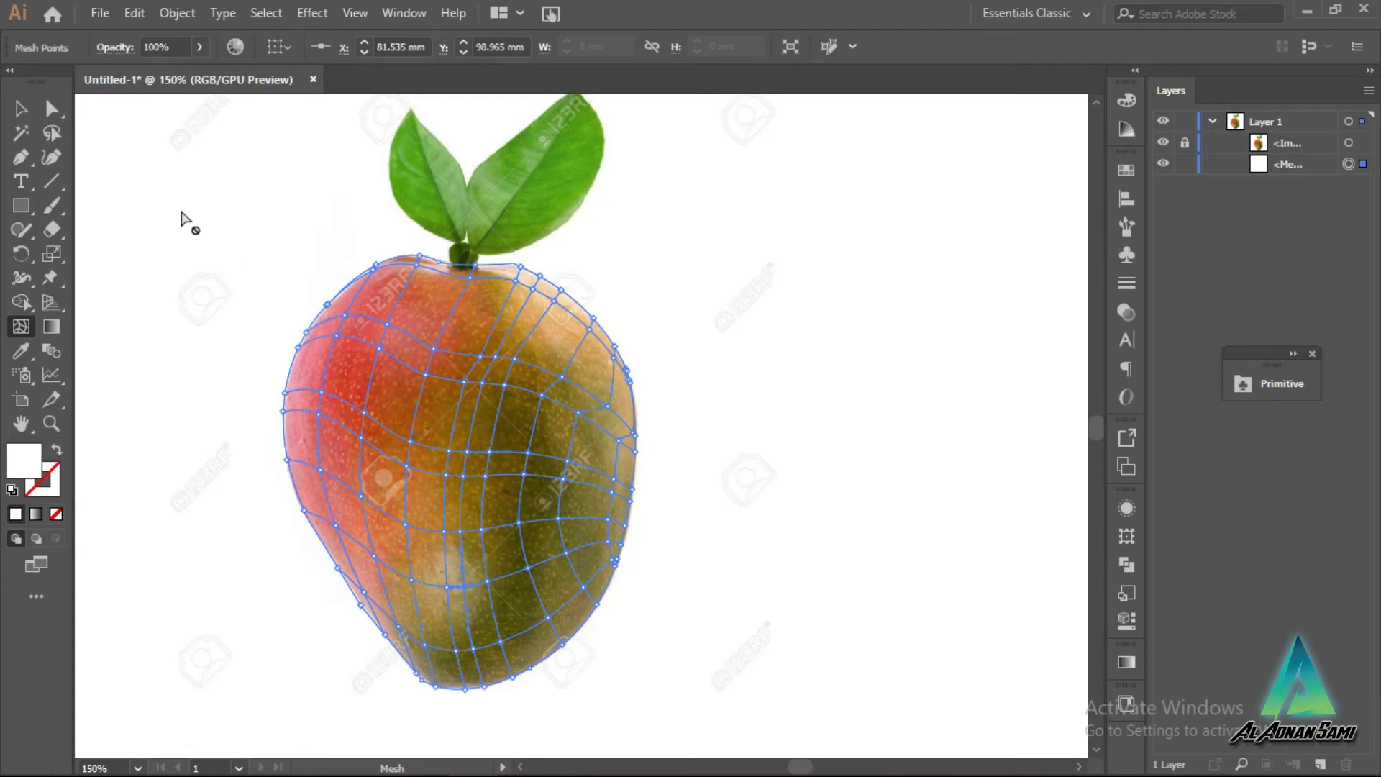
Step: Select the top-edge mesh point left of the stem and colour it with the brown sampled from the photo there
left_click(24, 106)
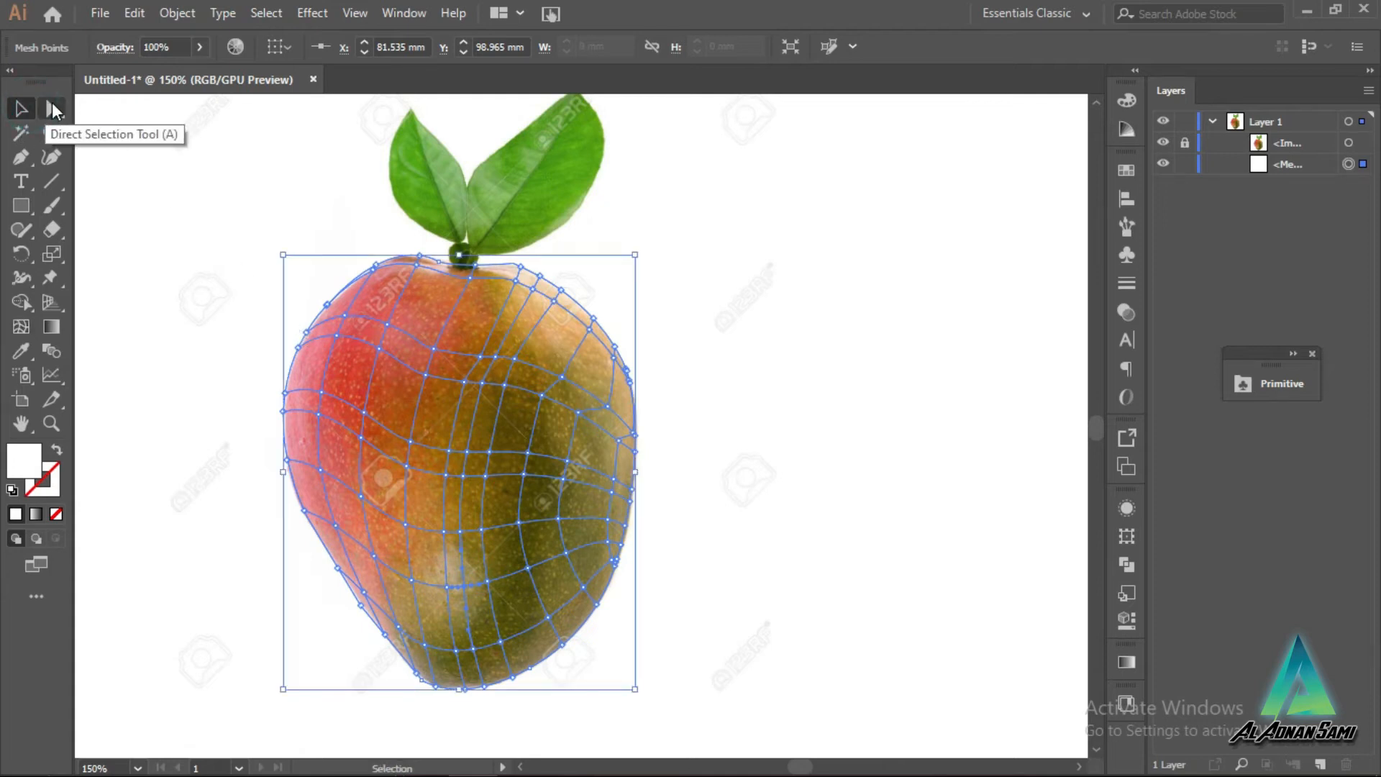
left_click(50, 109)
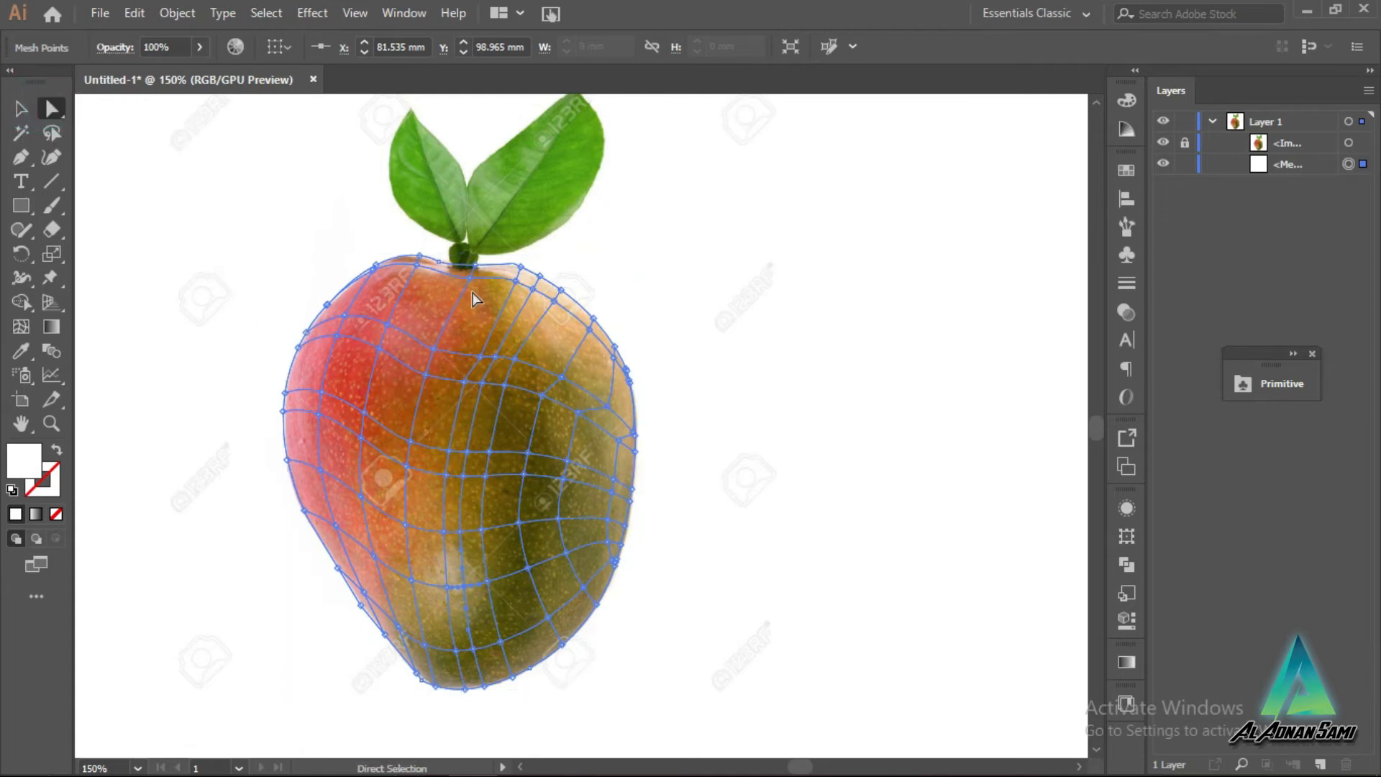
left_click_drag(44, 116, 94, 114)
left_click(420, 259)
scroll(410, 252, "up", 4)
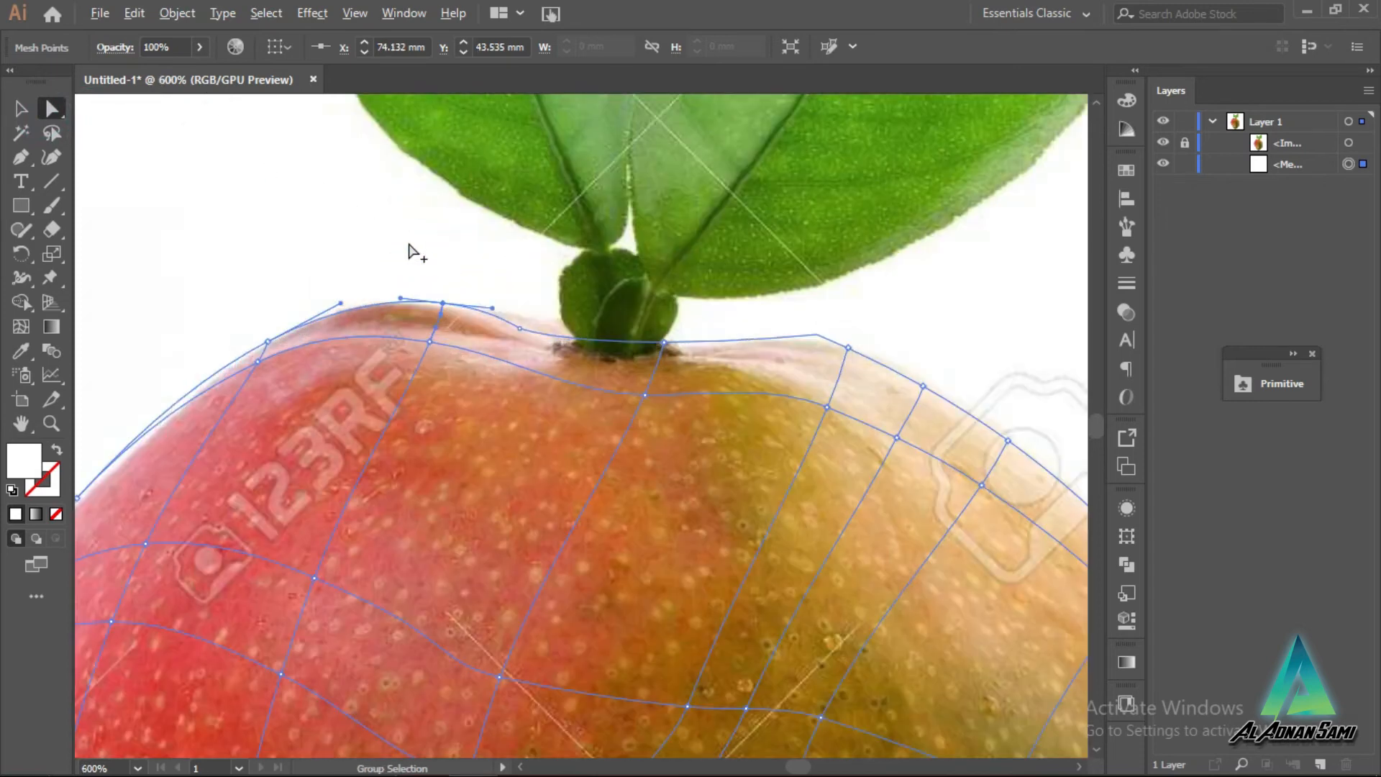
left_click(444, 302)
left_click(14, 353)
left_click(404, 307)
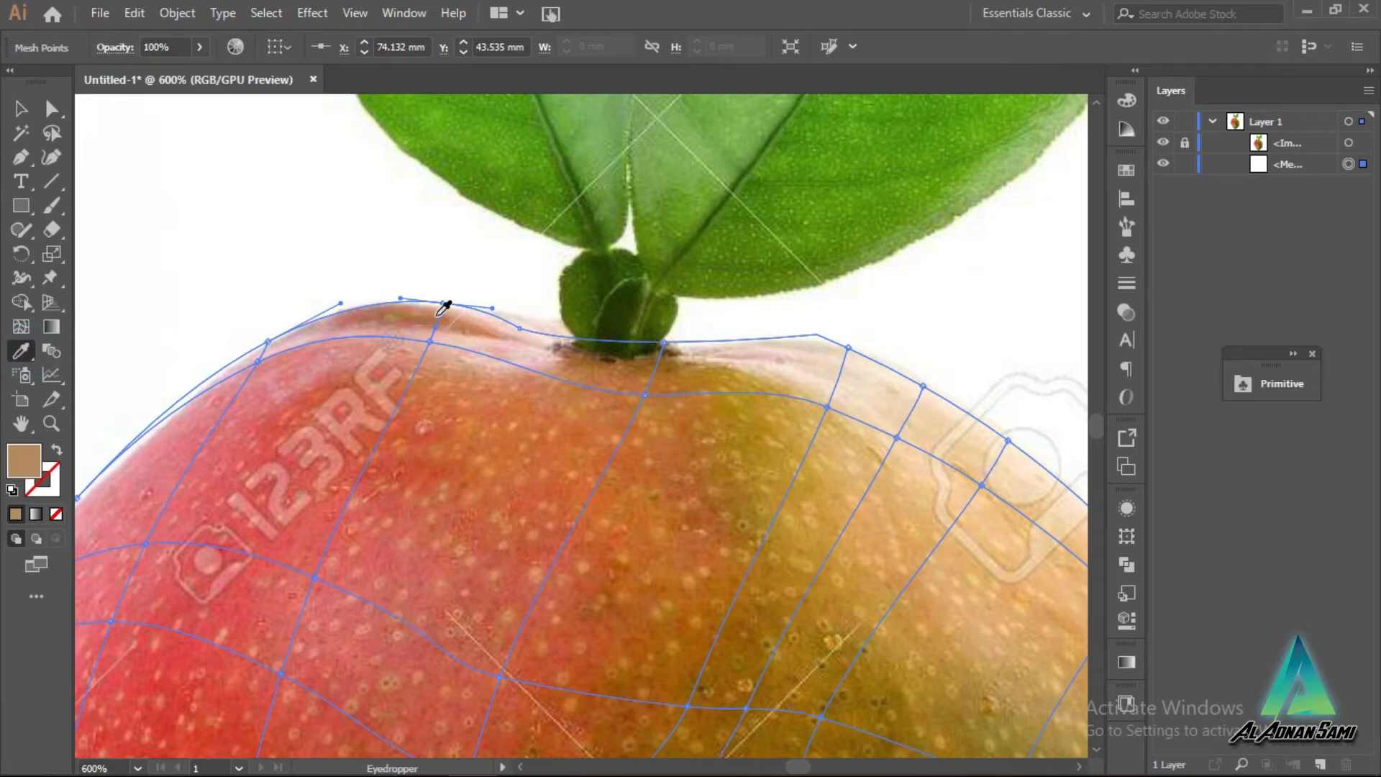
scroll(443, 308, "down", 1)
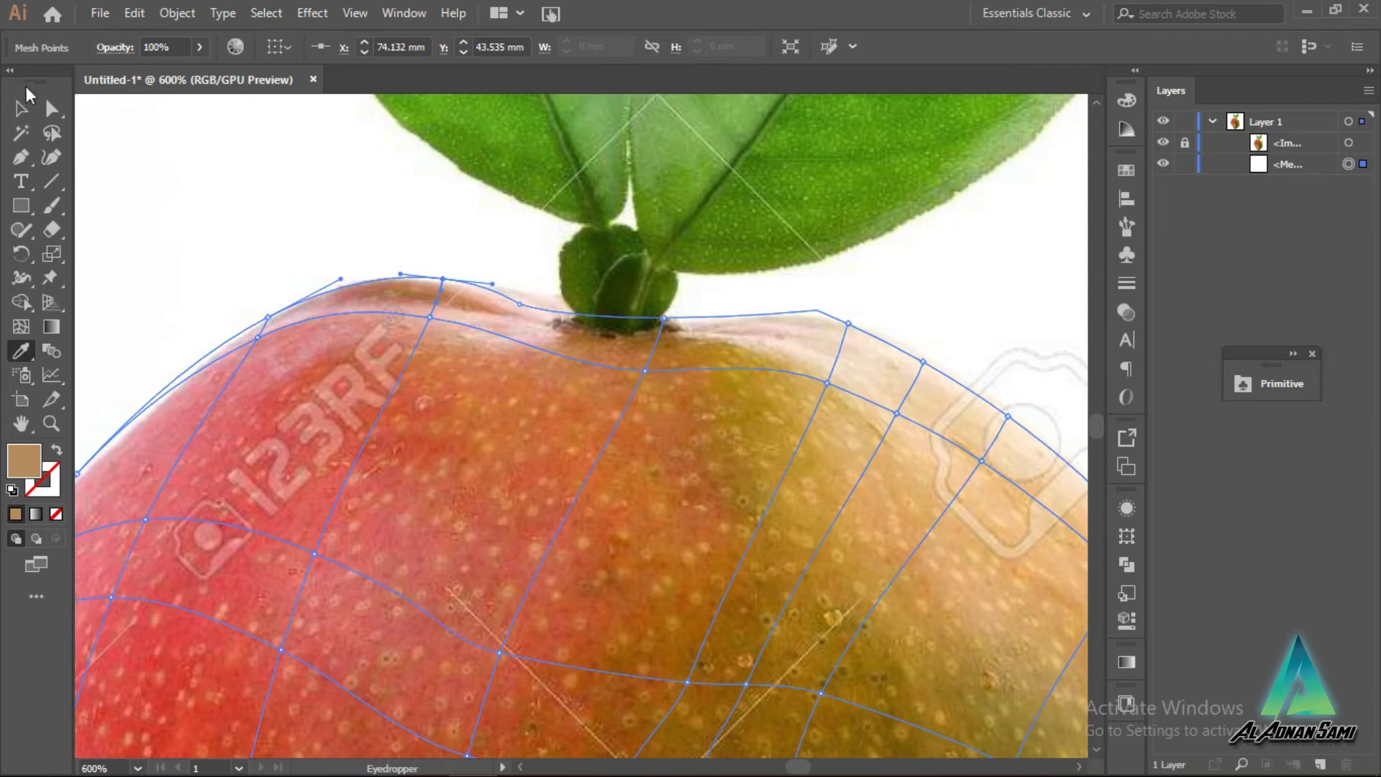
left_click(53, 111)
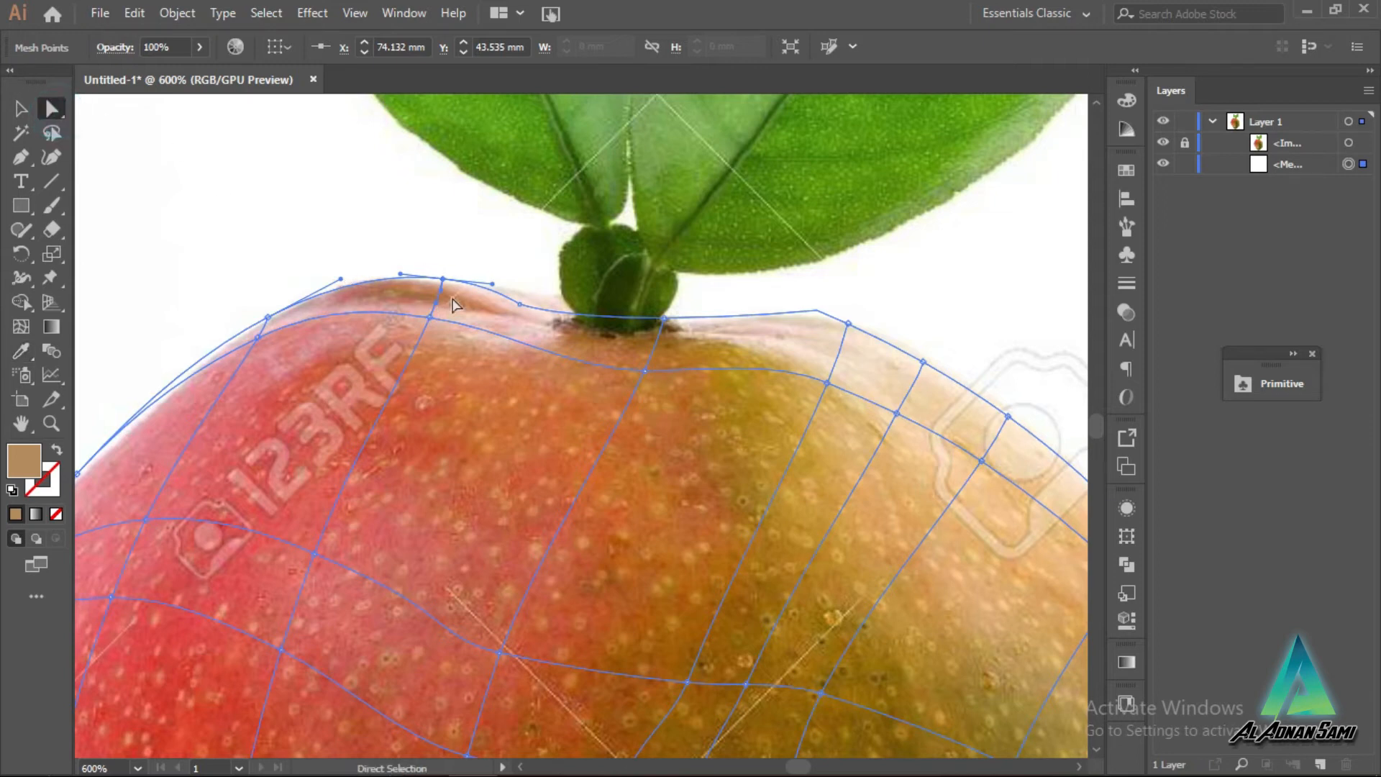
left_click(53, 109)
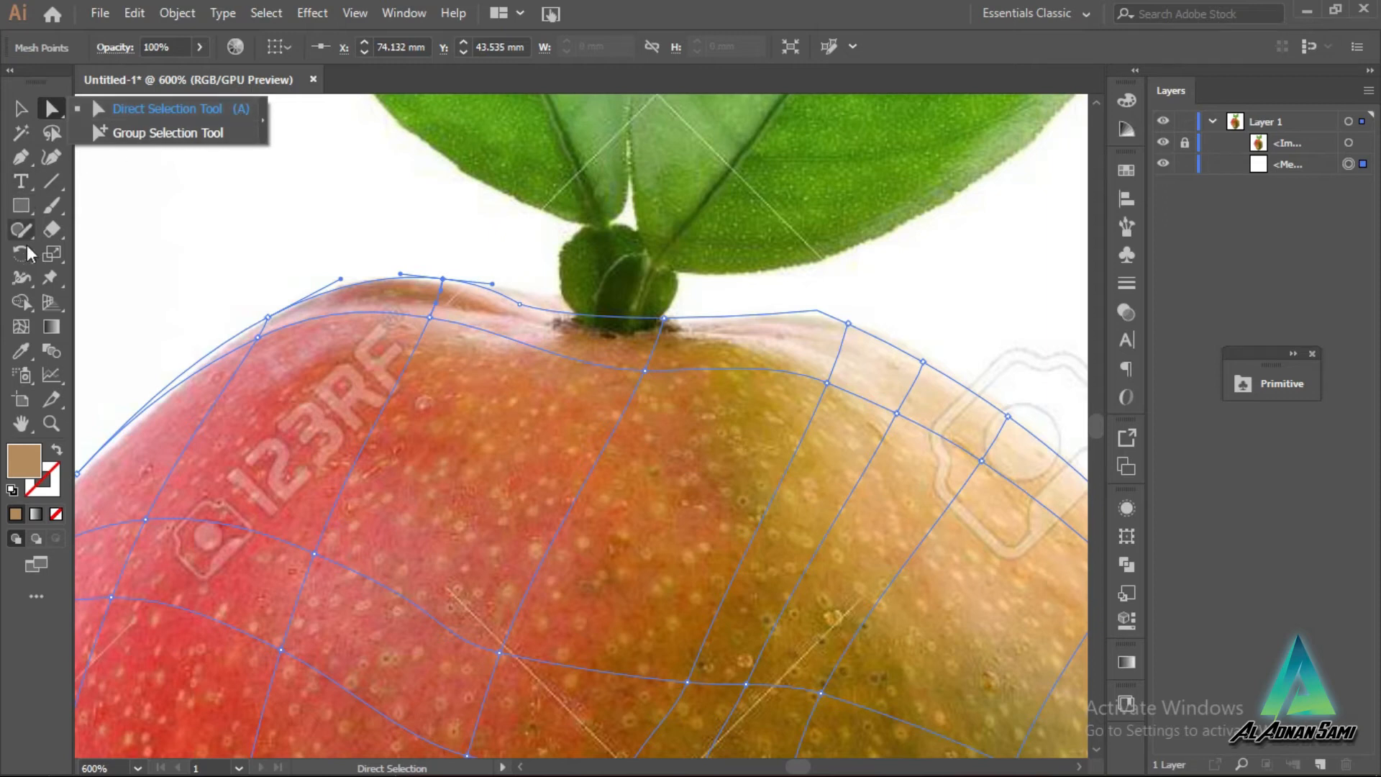
left_click(10, 351)
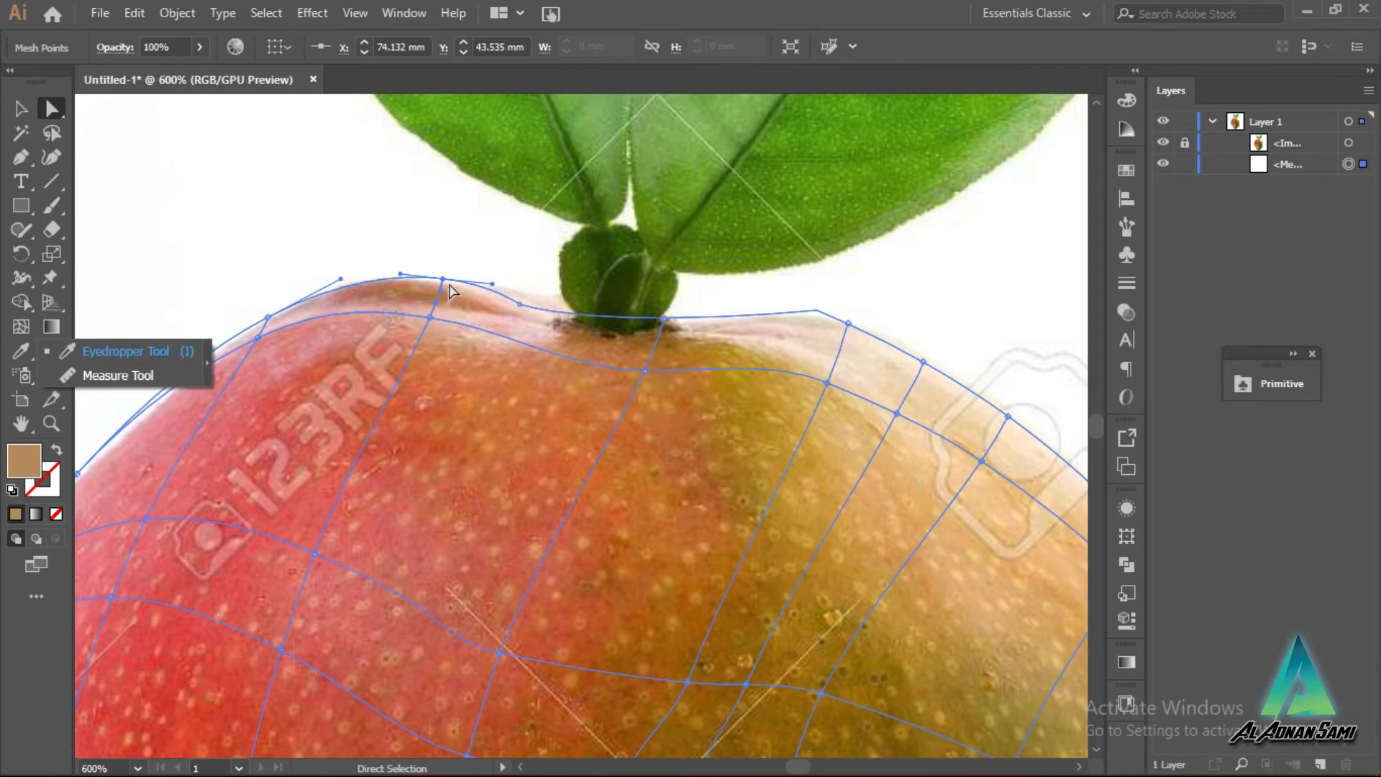
Step: Colour the mesh point just below the top edge left of the stem and the upper-left outline point with pale pinks sampled from the photo
left_click(22, 105)
left_click(50, 108)
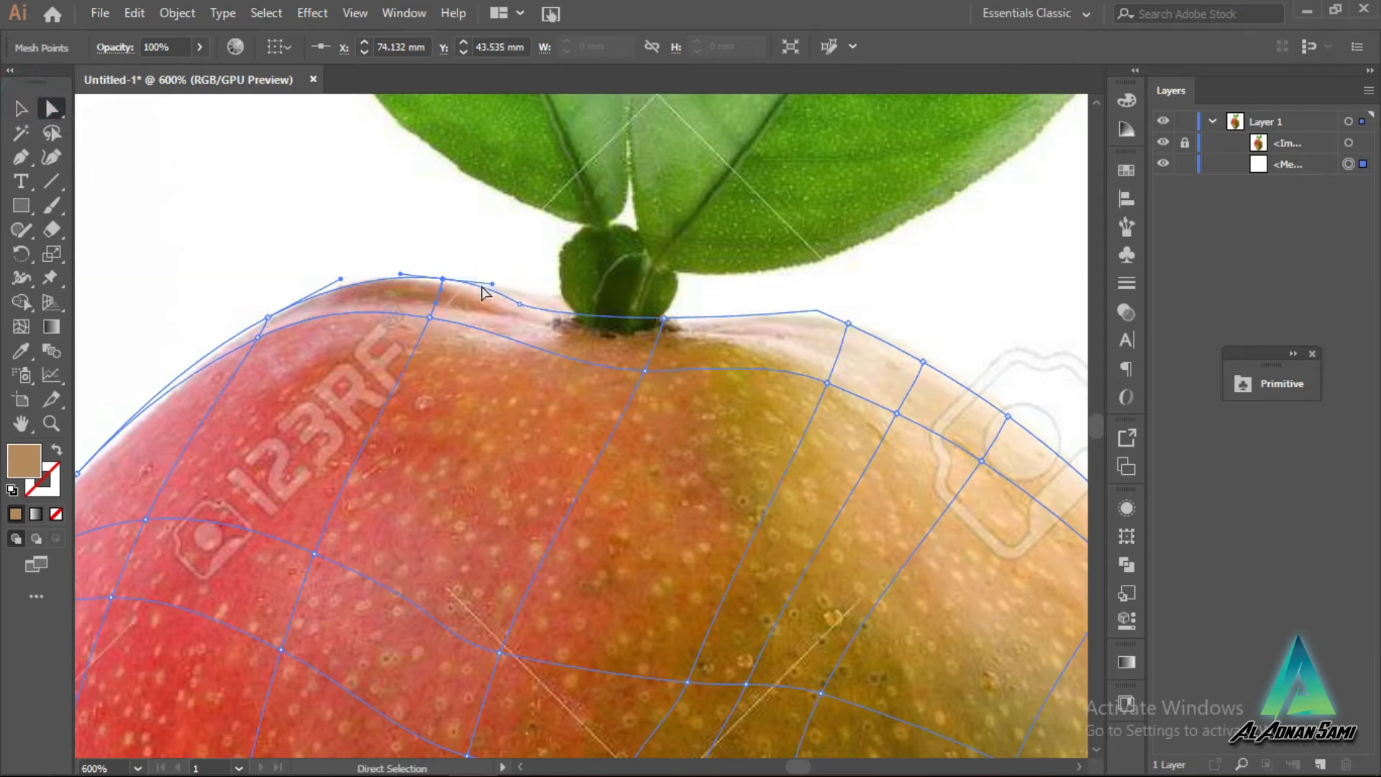
left_click(431, 320)
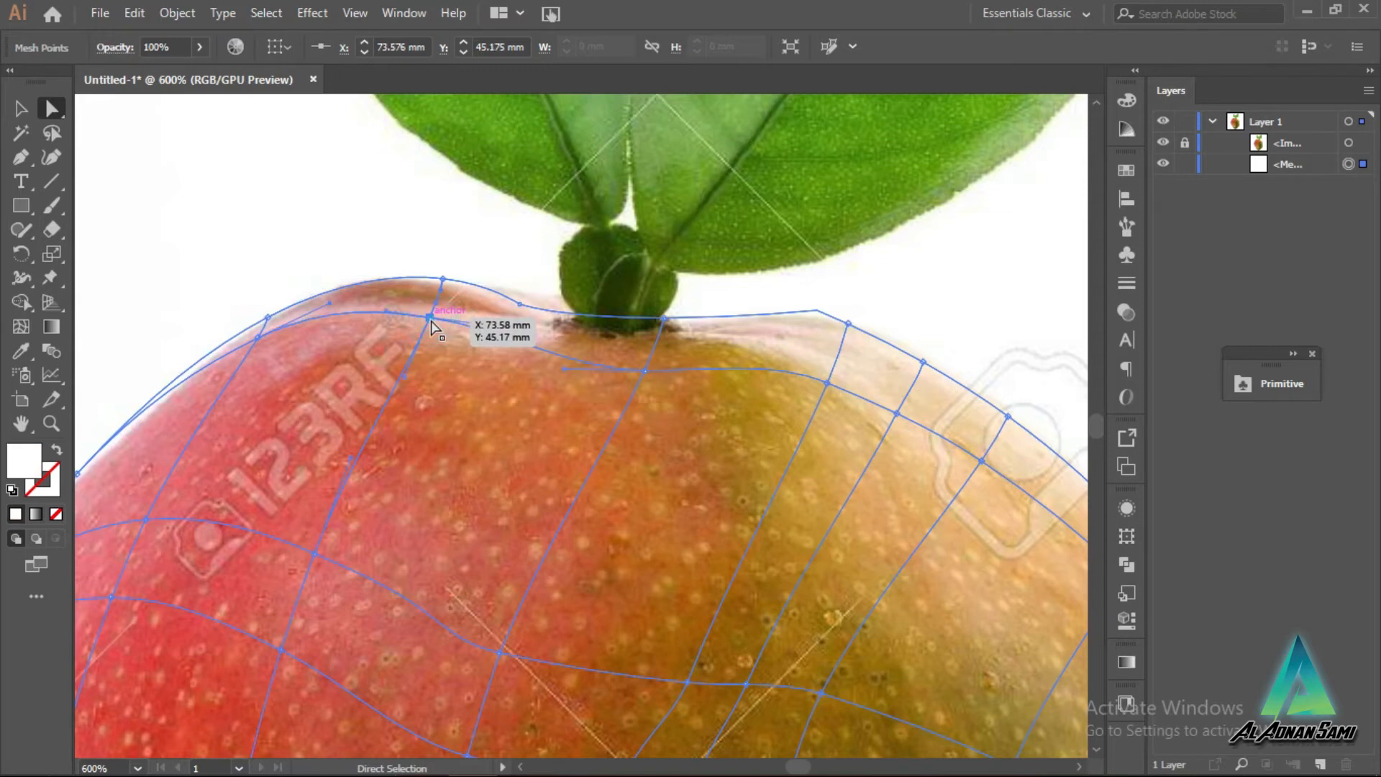
left_click(417, 309)
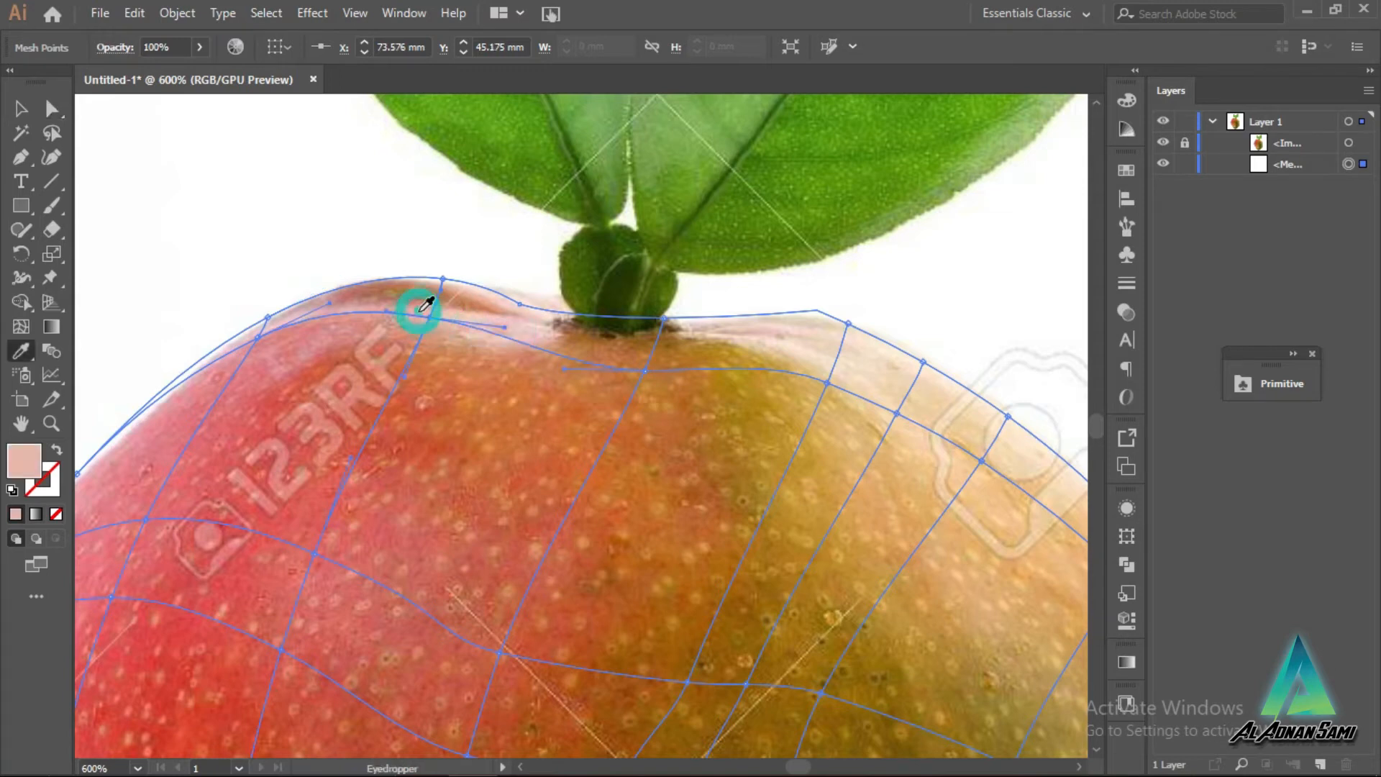
left_click(269, 317)
key("i")
left_click(300, 313)
key("a")
Step: Colour the inner upper-left mesh point and the one below the top edge left of the stem with tones sampled from the skin nearby
left_click(258, 339)
key("i")
left_click(360, 330)
key("a")
left_click(429, 317)
key("i")
left_click(353, 428)
key("a")
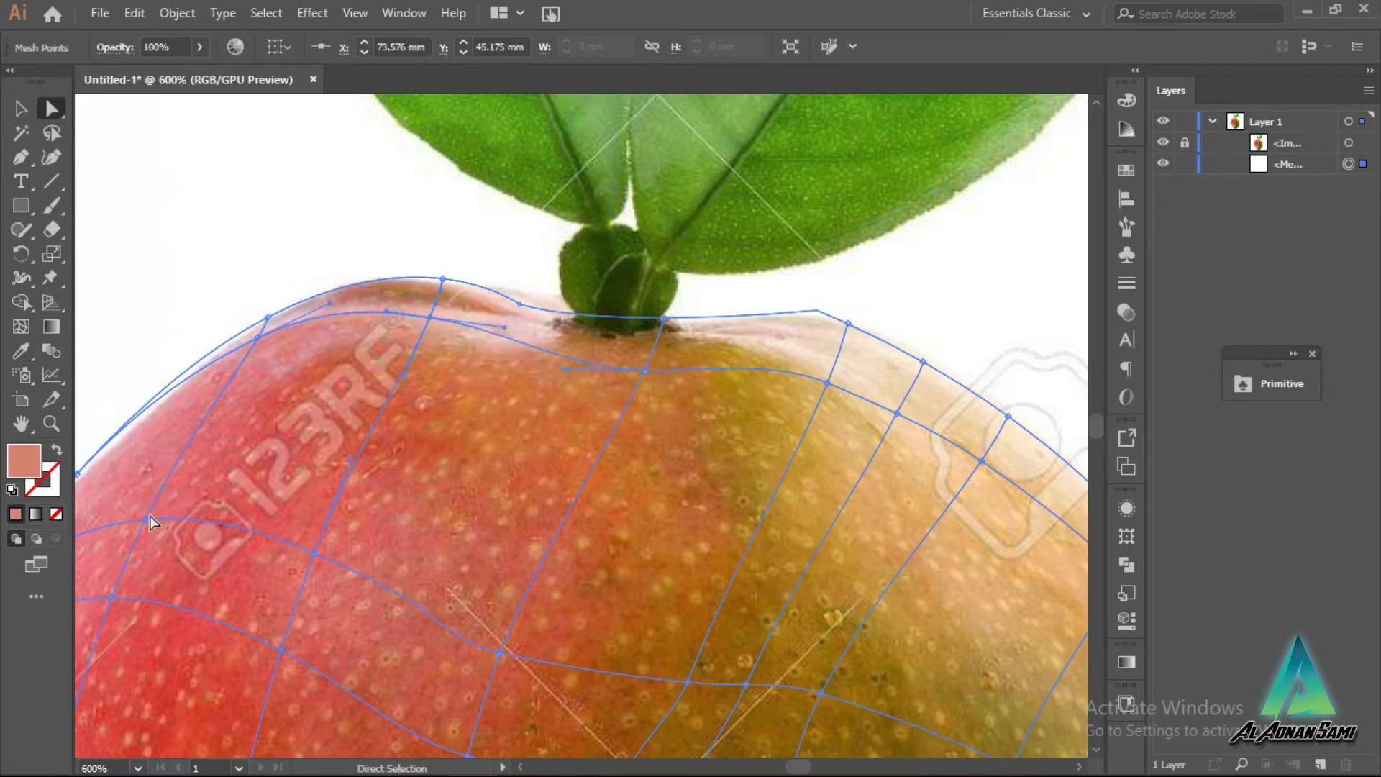
Step: Colour the two left mesh points of the next row down with reds sampled from the photo beside them
left_click(148, 518)
key("i")
left_click(197, 466)
key("a")
left_click(317, 554)
key("i")
left_click(314, 521)
key("a")
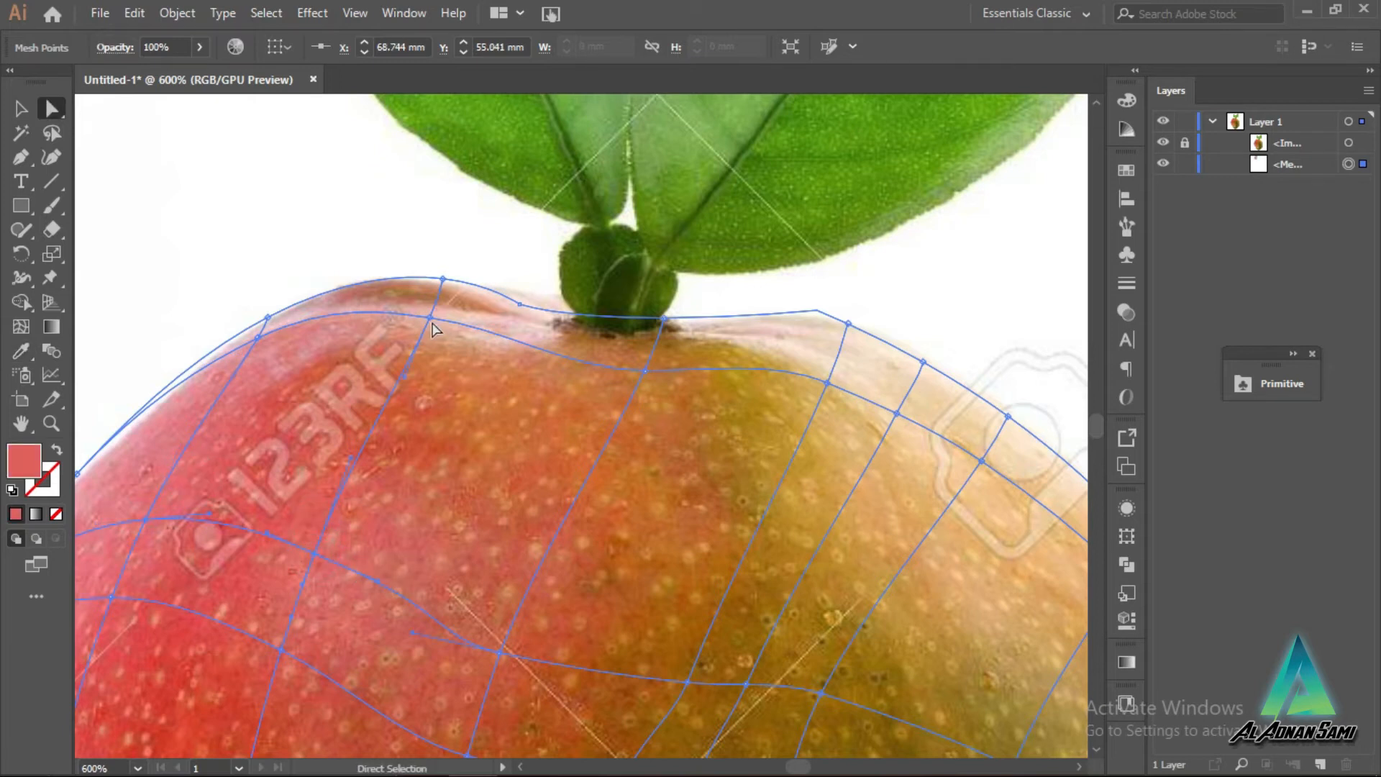
Step: Recolour the mesh point below the top edge left of the stem in salmon, and colour the point below the stem from the skin nearby
left_click(430, 318)
key("i")
left_click(440, 344)
key("a")
left_click(646, 370)
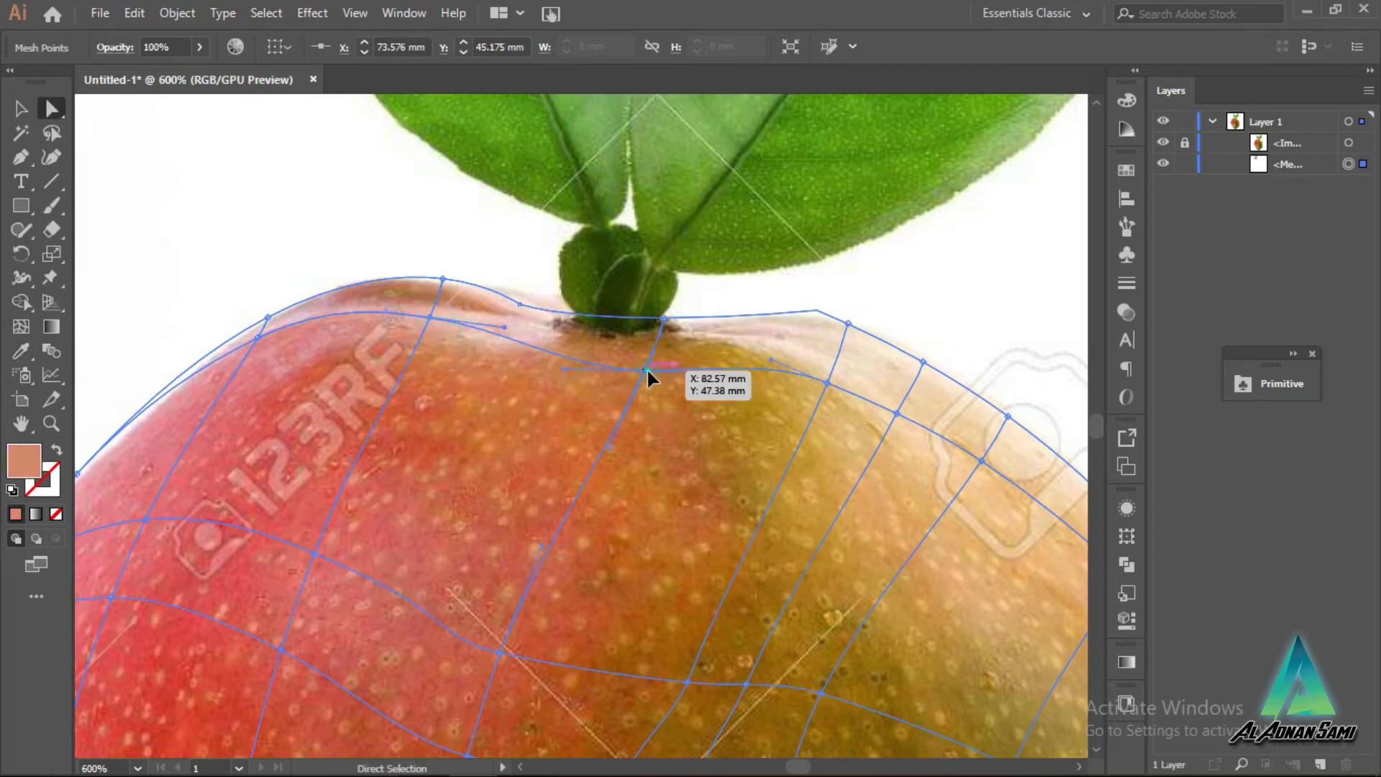
key("i")
left_click(585, 394)
key("a")
Step: Recolour the second mesh point of the red left row, and colour its right neighbour with the brownish red sampled above it
left_click(316, 554)
key("i")
left_click(374, 532)
key("a")
left_click(500, 653)
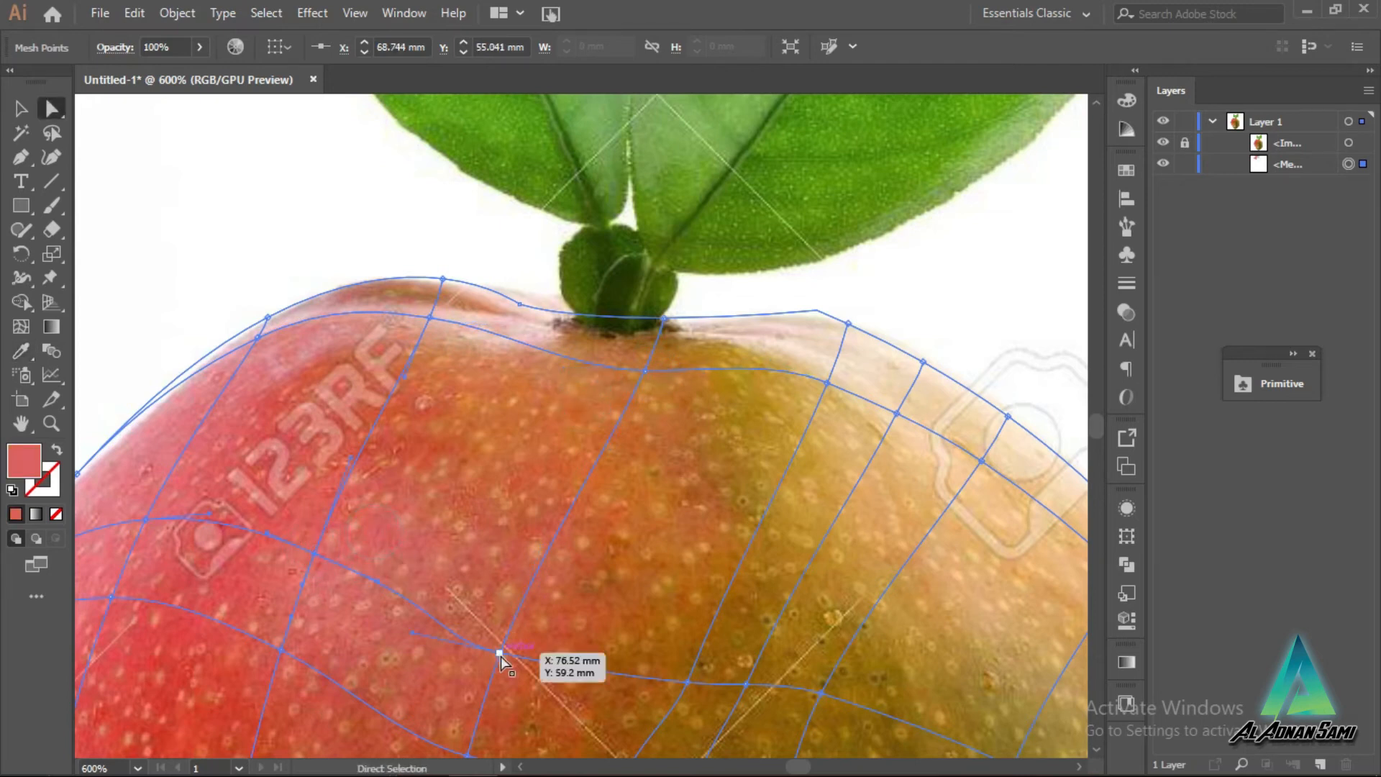
key("i")
left_click(493, 579)
scroll(590, 471, "down", 2)
key("a")
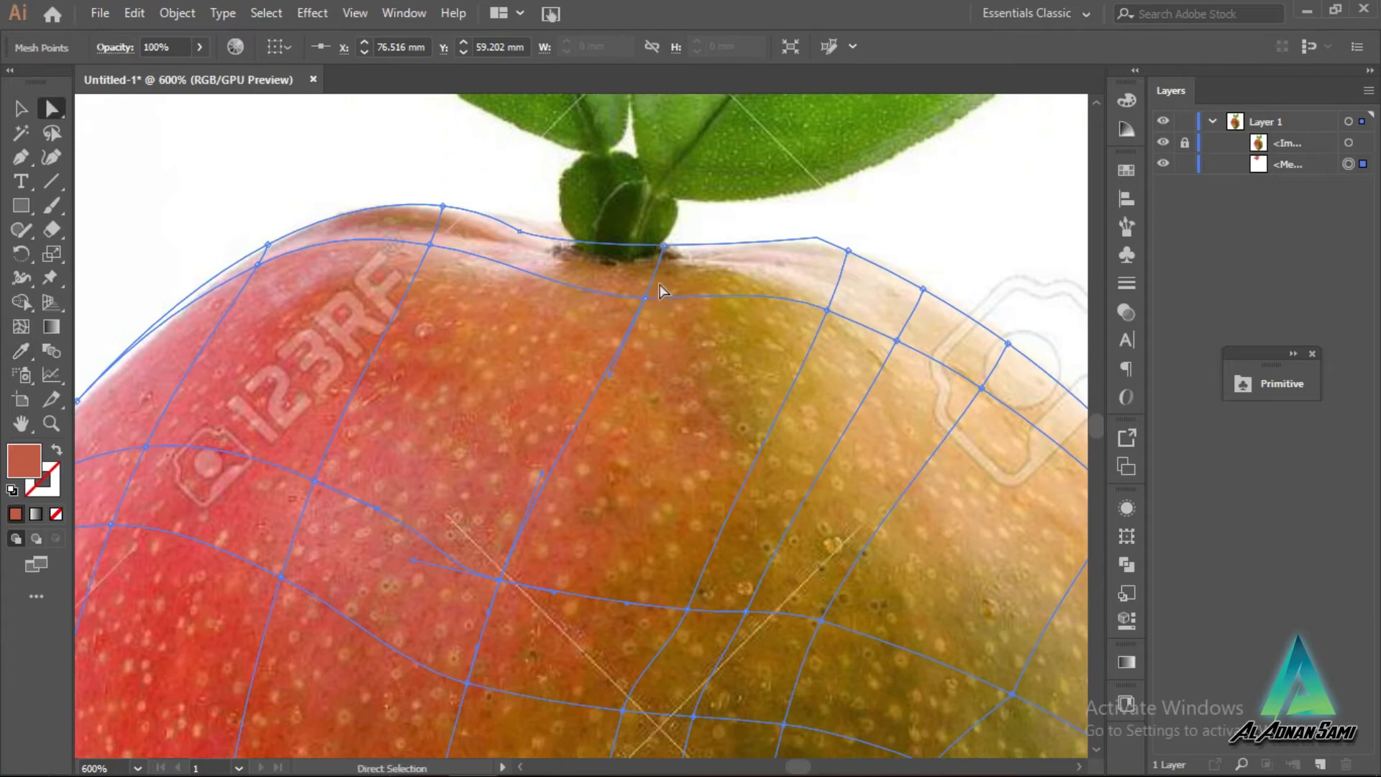
Step: Recolour the mesh point below the stem with the sampled orange-brown, and colour its right neighbour from the skin beside it
left_click(645, 299)
key("i")
left_click(650, 400)
key("a")
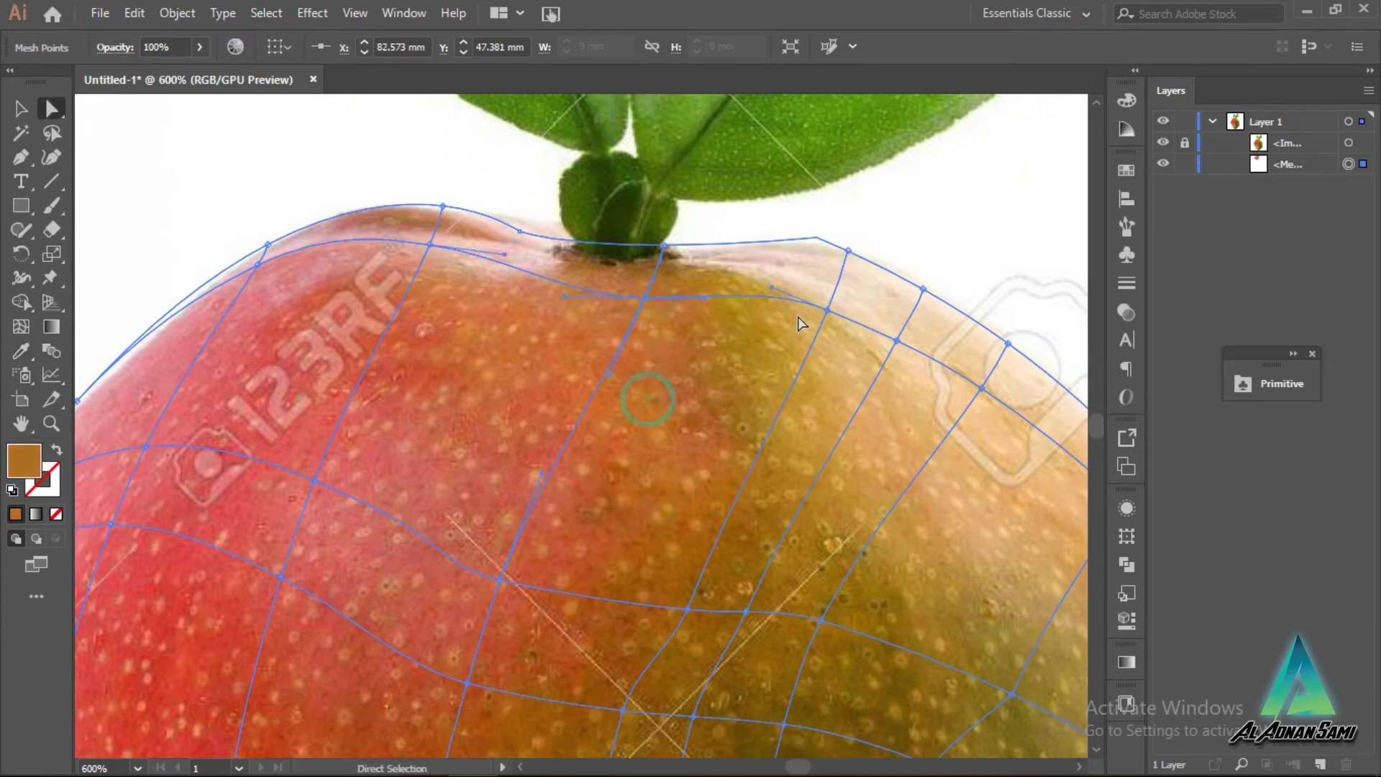
left_click(826, 311)
key("i")
left_click(802, 324)
key("a")
Step: Colour the mesh point in the brown area below the stem with sampled brown, and recolour its left neighbour with sampled orange-red
left_click(685, 610)
key("i")
left_click(663, 580)
key("a")
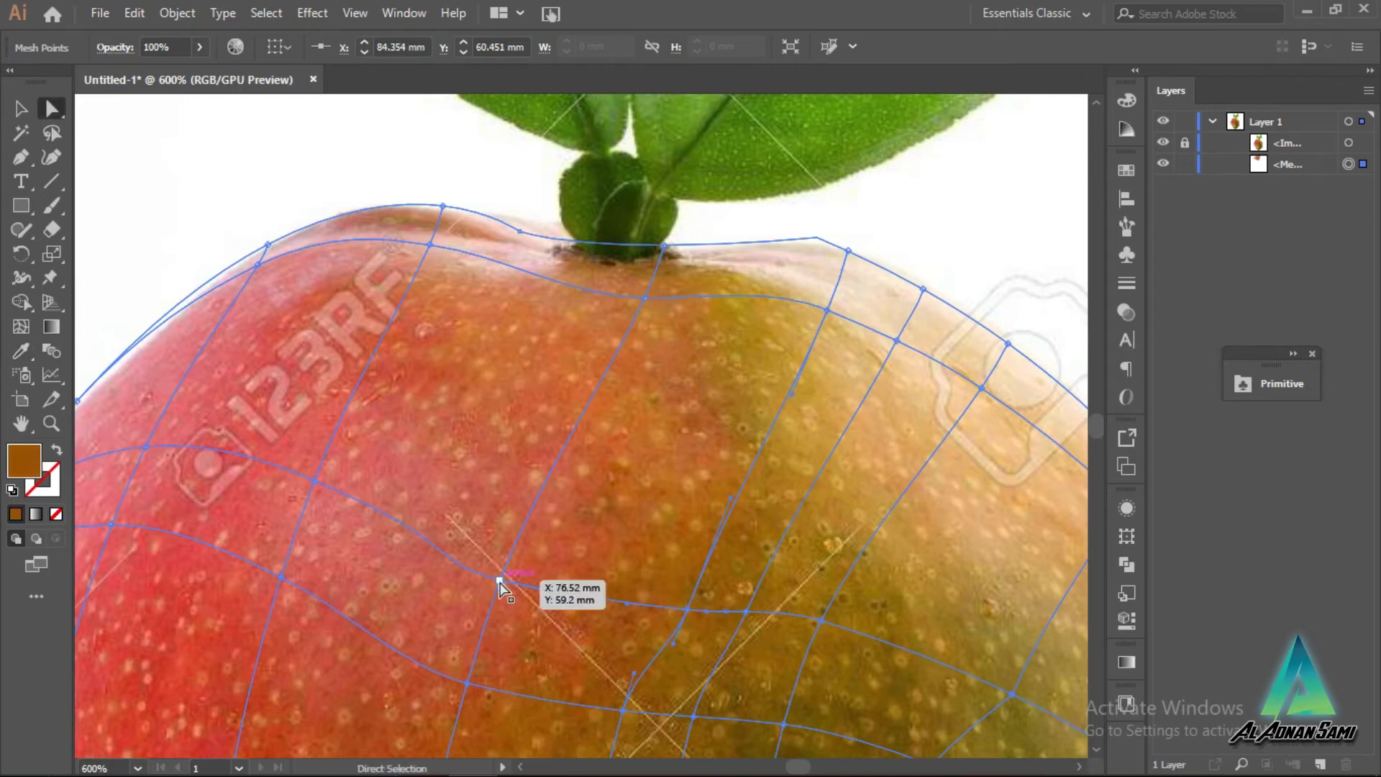
left_click(500, 580)
key("i")
left_click(525, 557)
key("a")
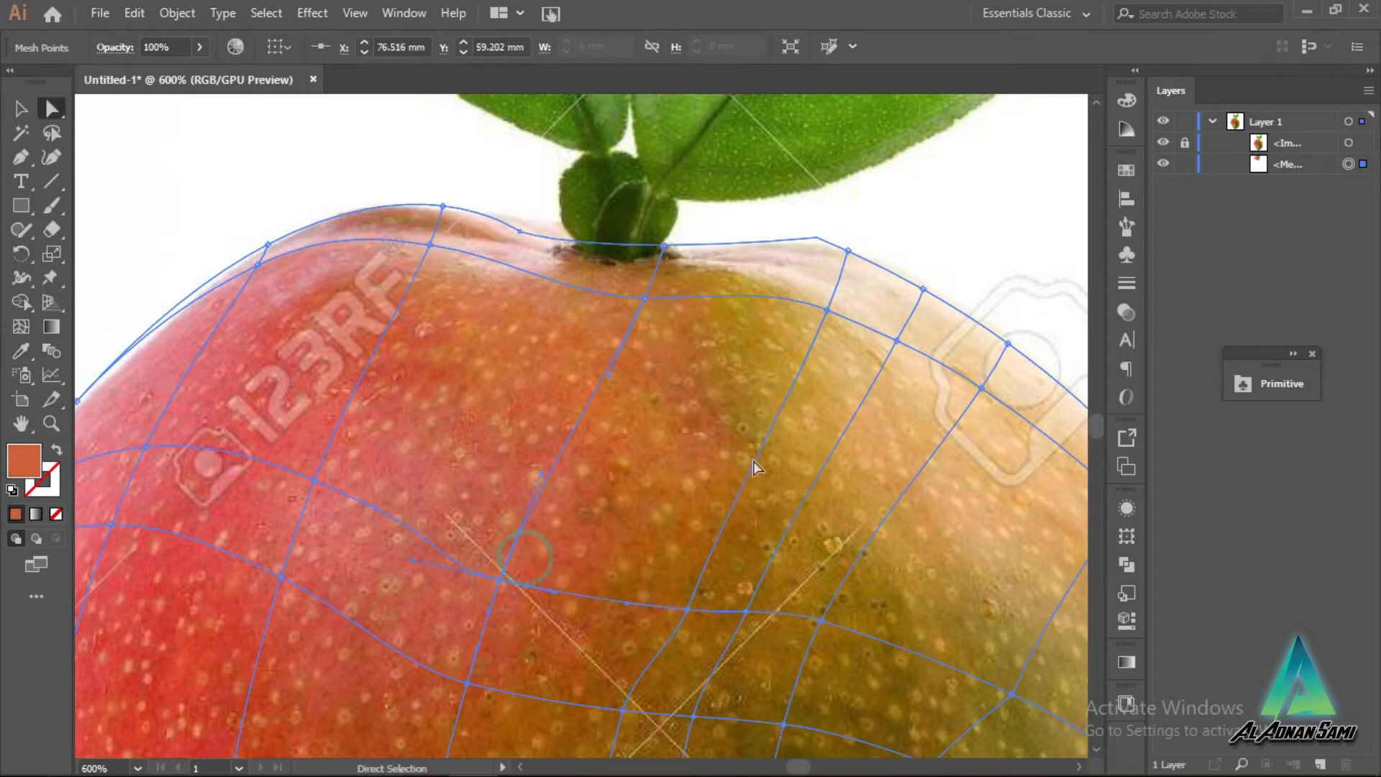
Step: Colour the inner upper-right mesh point, second to the right of the stem column, with the golden tan sampled beside it
left_click(825, 311)
left_click(896, 341)
key("i")
left_click(872, 355)
key("a")
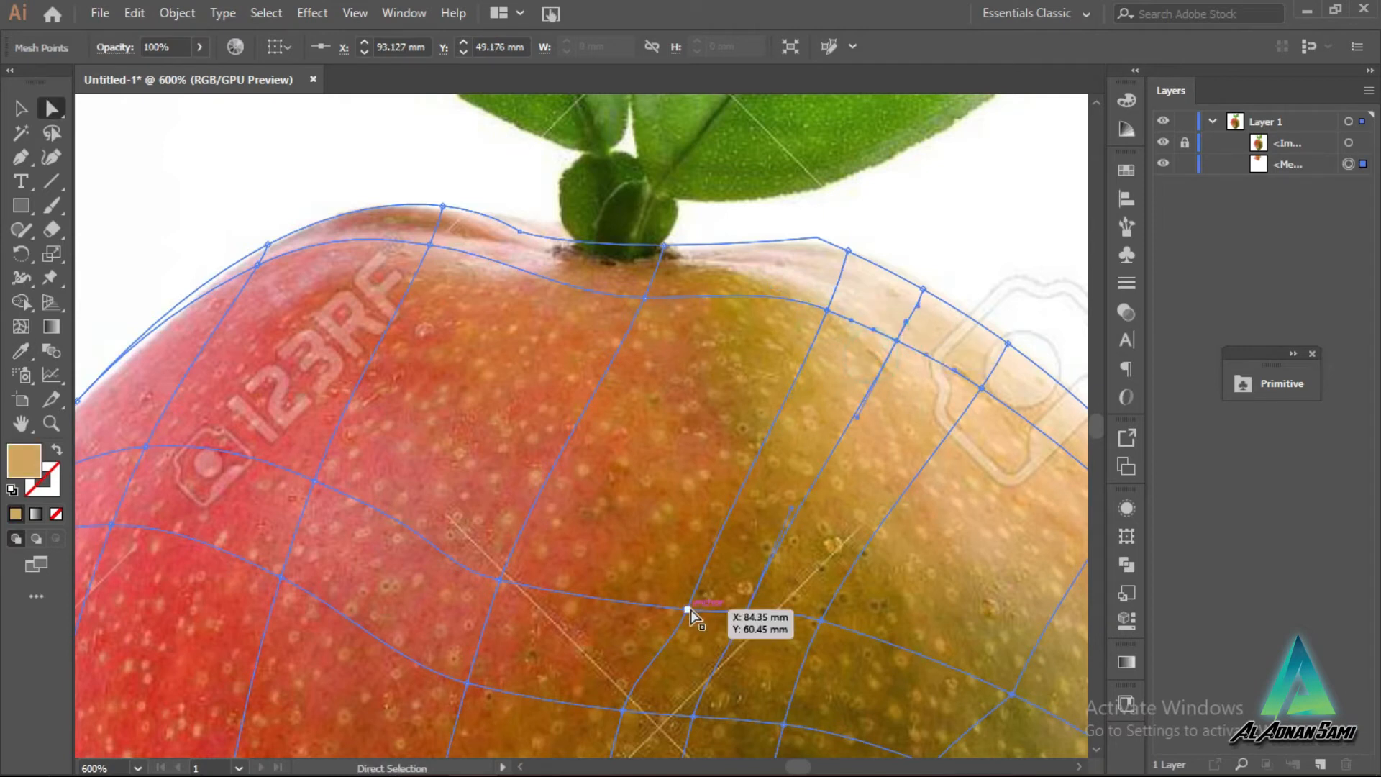
Step: Recolour the mesh point in the brown area below the stem and colour its close right neighbour with tones sampled just above them
left_click(688, 609)
key("i")
left_click(708, 595)
key("a")
left_click(745, 612)
key("i")
left_click(735, 586)
key("a")
Step: Colour the first top-edge mesh point right of the stem with the golden tone sampled from the skin below the edge
left_click(848, 251)
key("i")
left_click(856, 282)
key("a")
left_click(817, 237)
key("i")
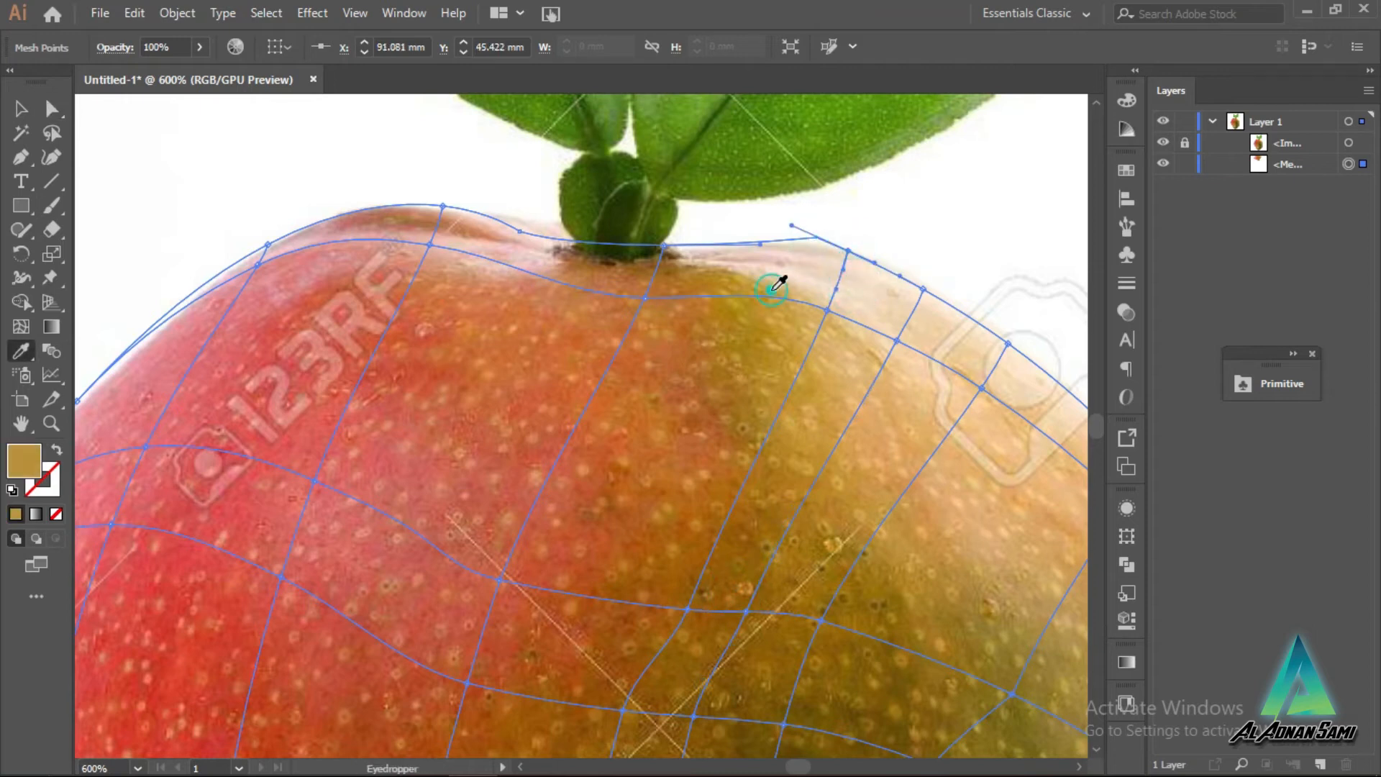
key("a")
Step: Colour the mesh point at the stem base with sampled orange-brown, and recolour the top-edge point left of the stem with sampled tan
left_click(663, 246)
key("i")
left_click(679, 288)
key("a")
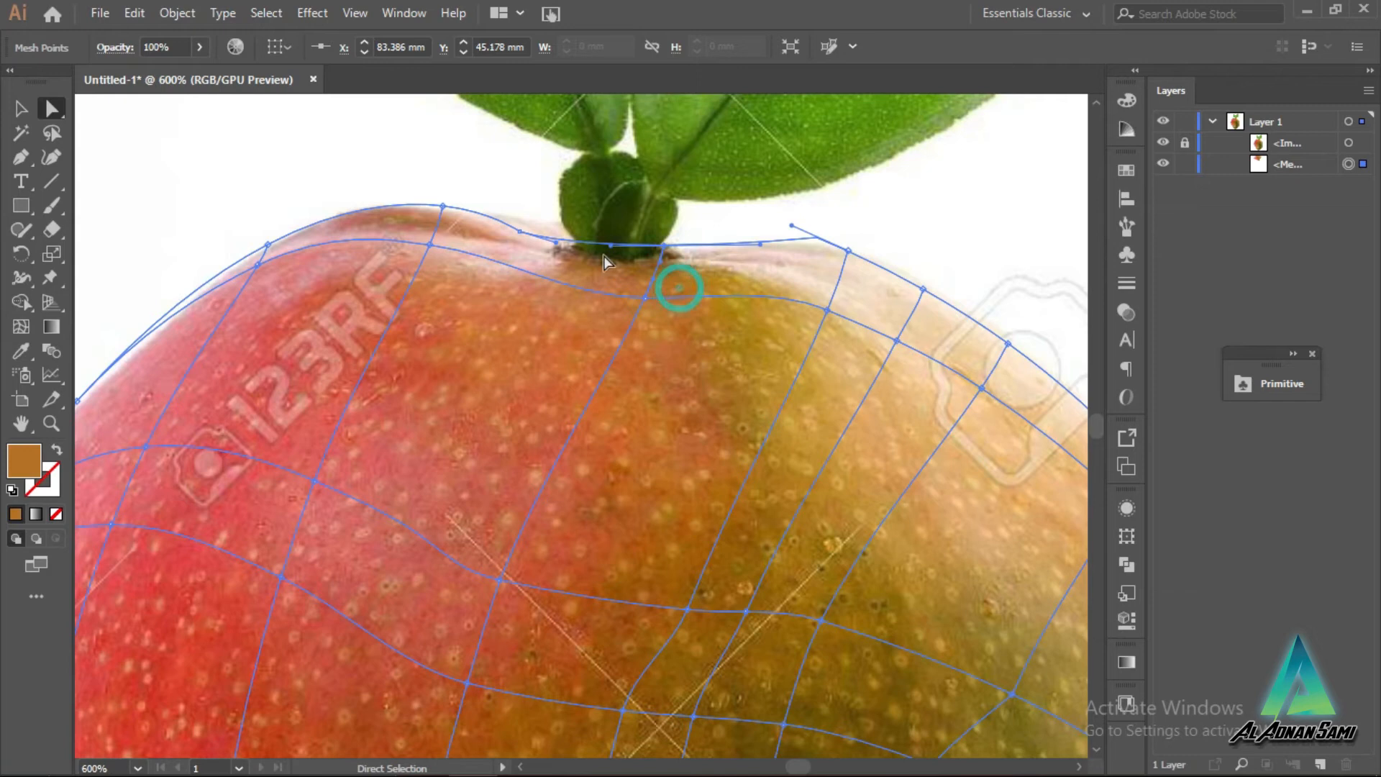
left_click(443, 207)
key("i")
left_click(446, 208)
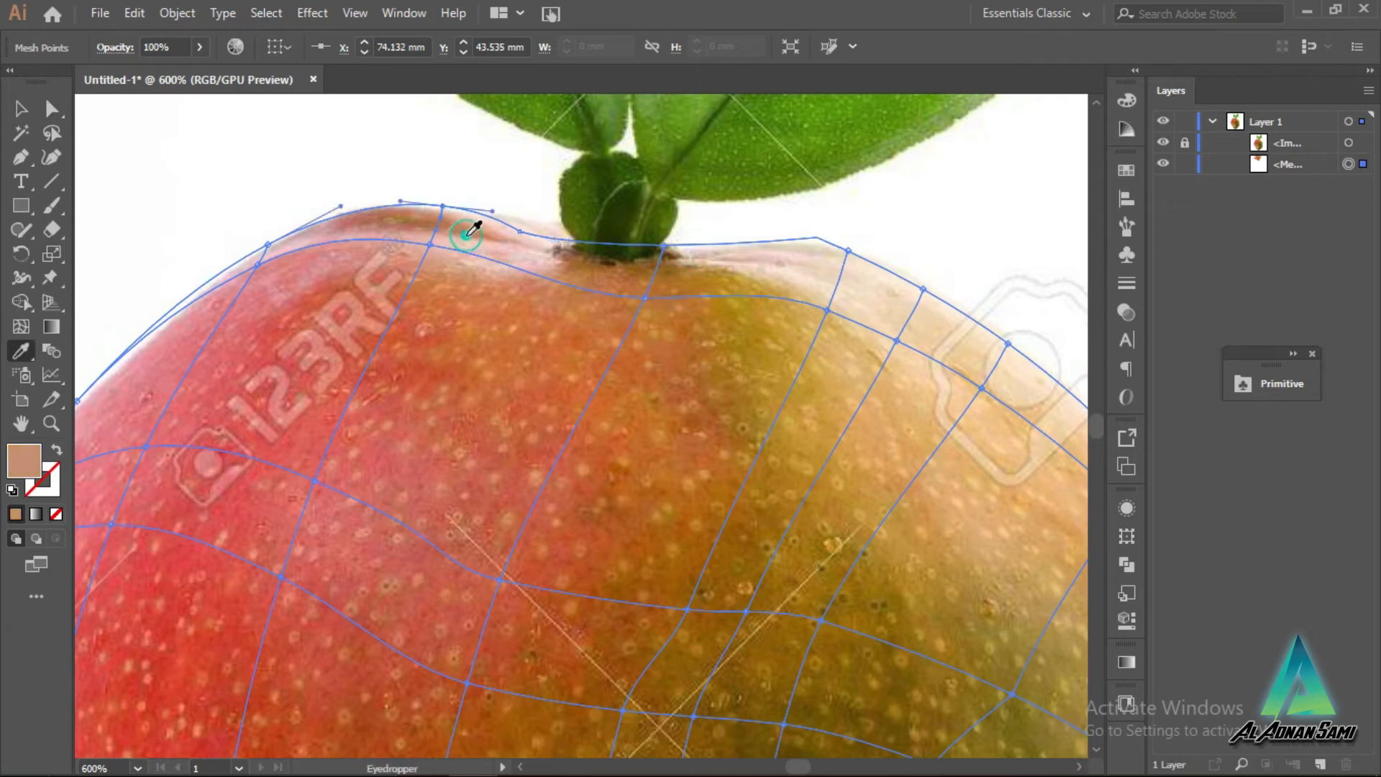
key("a")
Step: Recolour the upper-left outline mesh point and the inner point just below it with dusty pinks sampled from the photo
left_click(268, 246)
key("i")
left_click(266, 247)
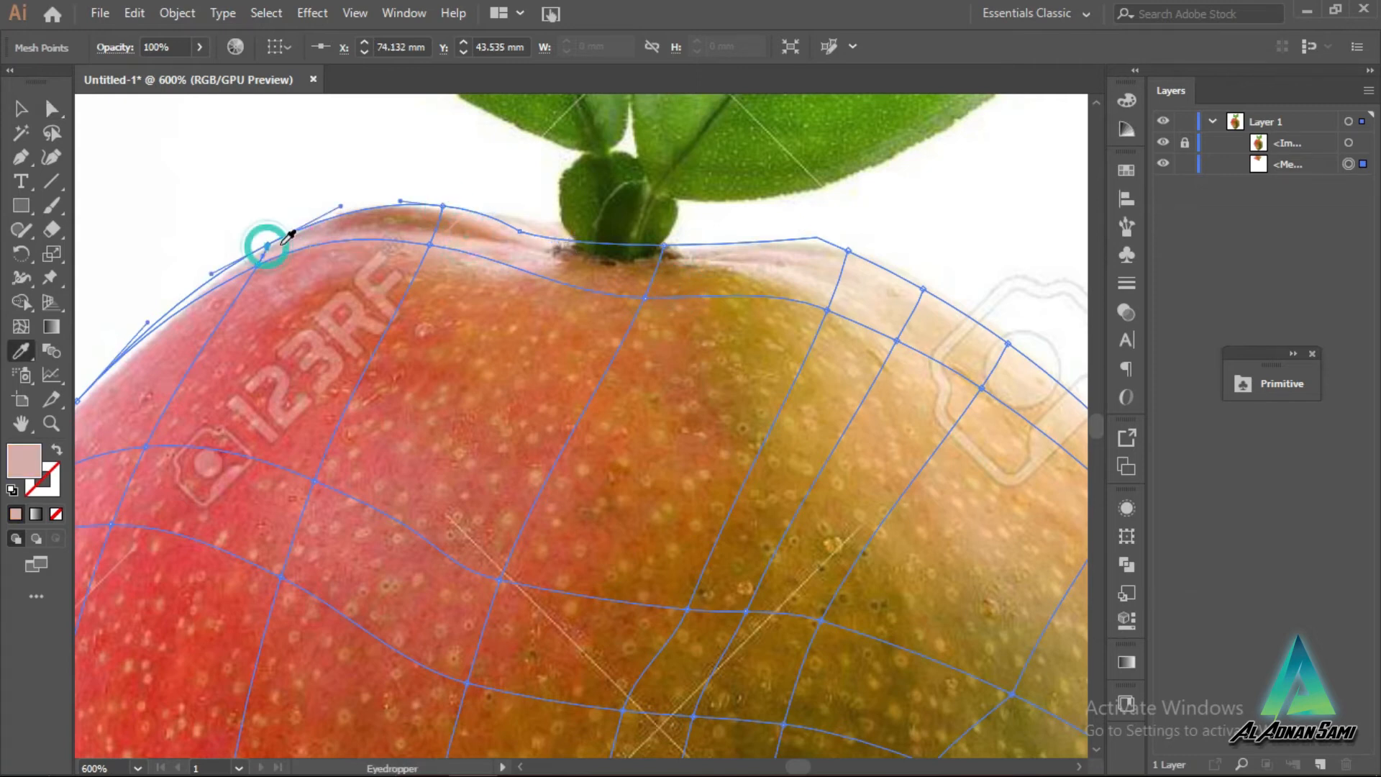
left_click(341, 227)
key("a")
left_click(258, 264)
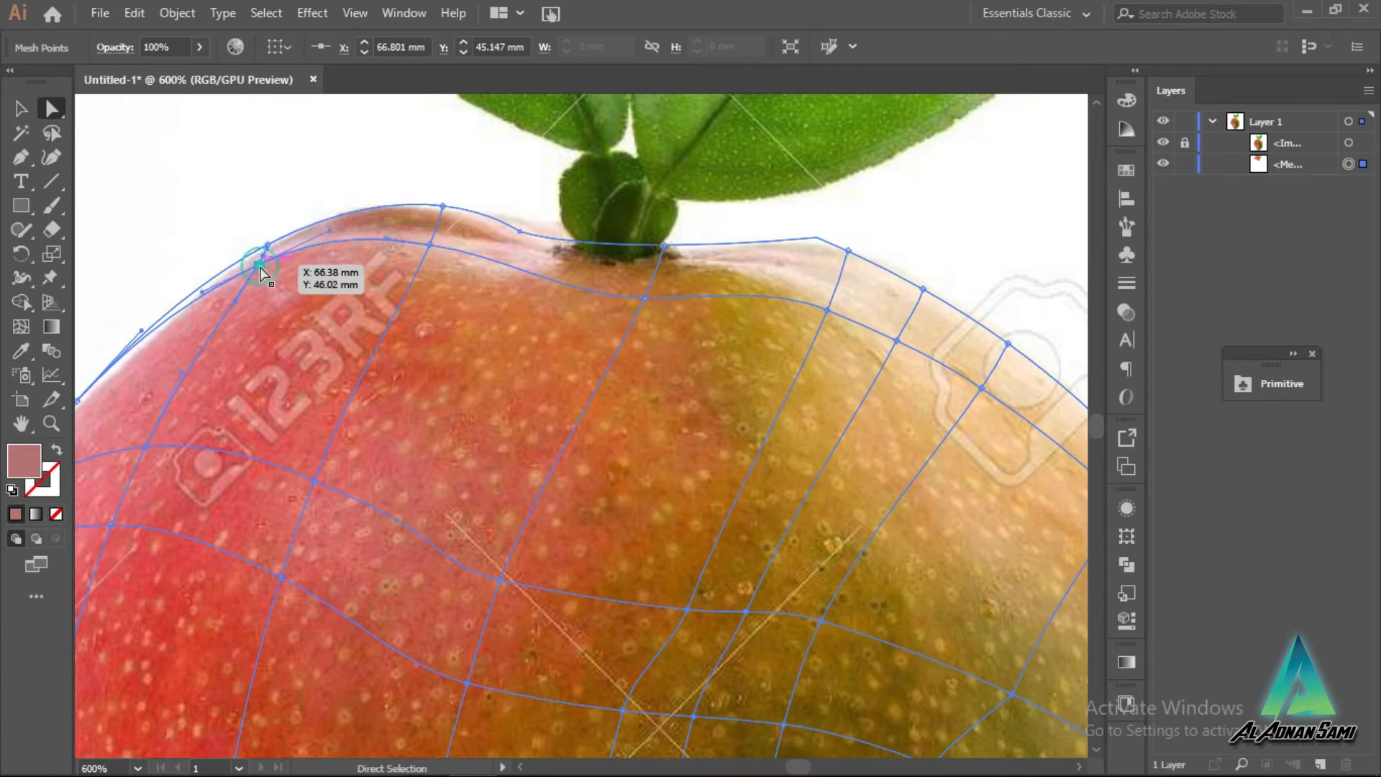
key("i")
left_click(265, 286)
key("a")
Step: Colour two mesh points in the dark green area right of the mango's centre with dark olive tones sampled from the photo
scroll(630, 366, "down", 3)
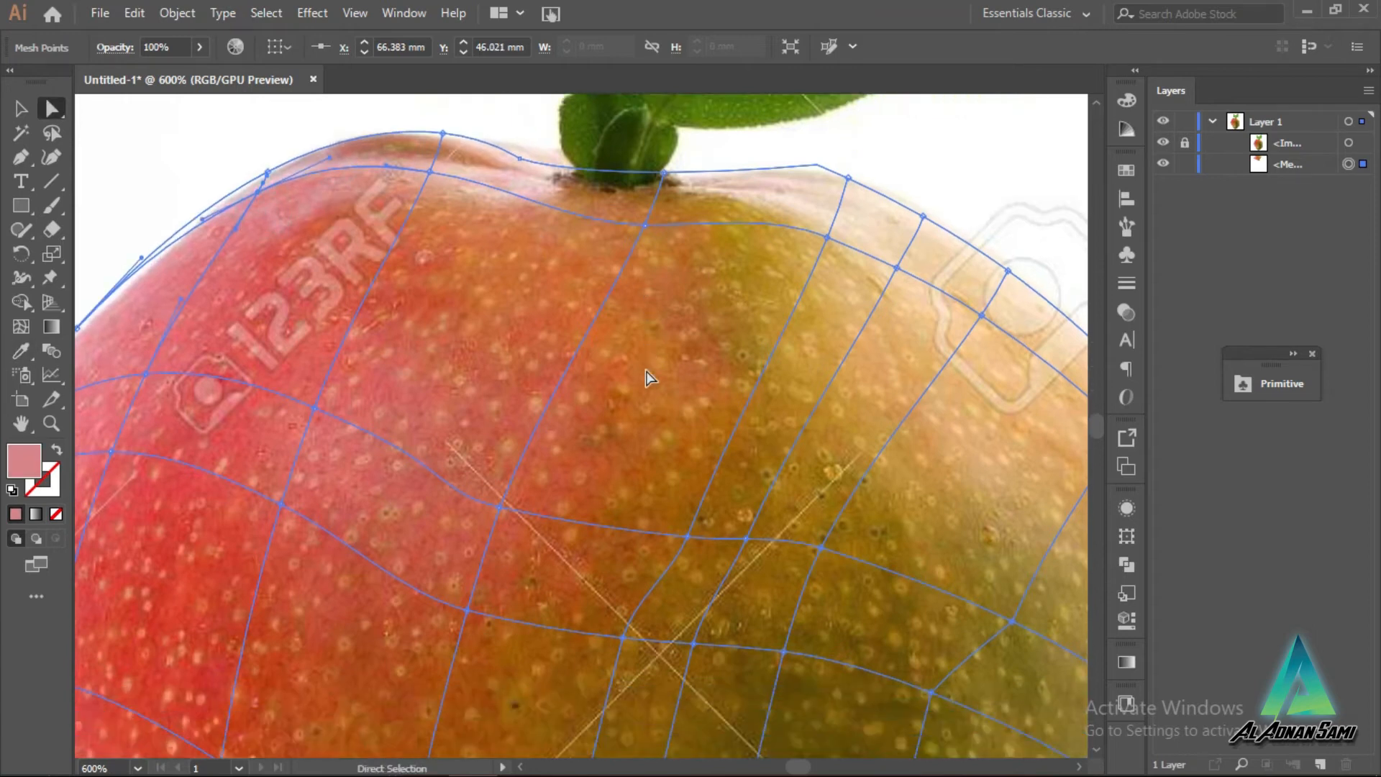
scroll(646, 376, "down", 4)
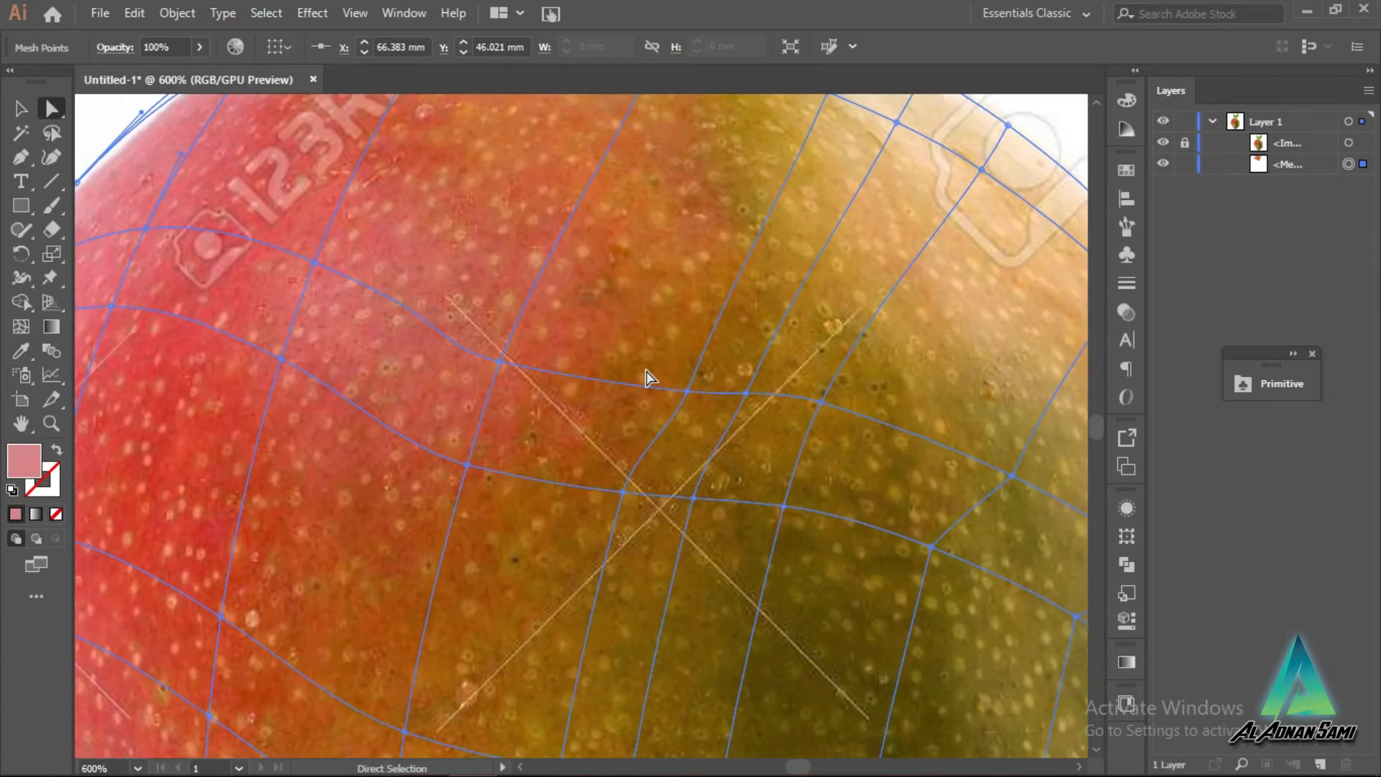
scroll(646, 376, "down", 1)
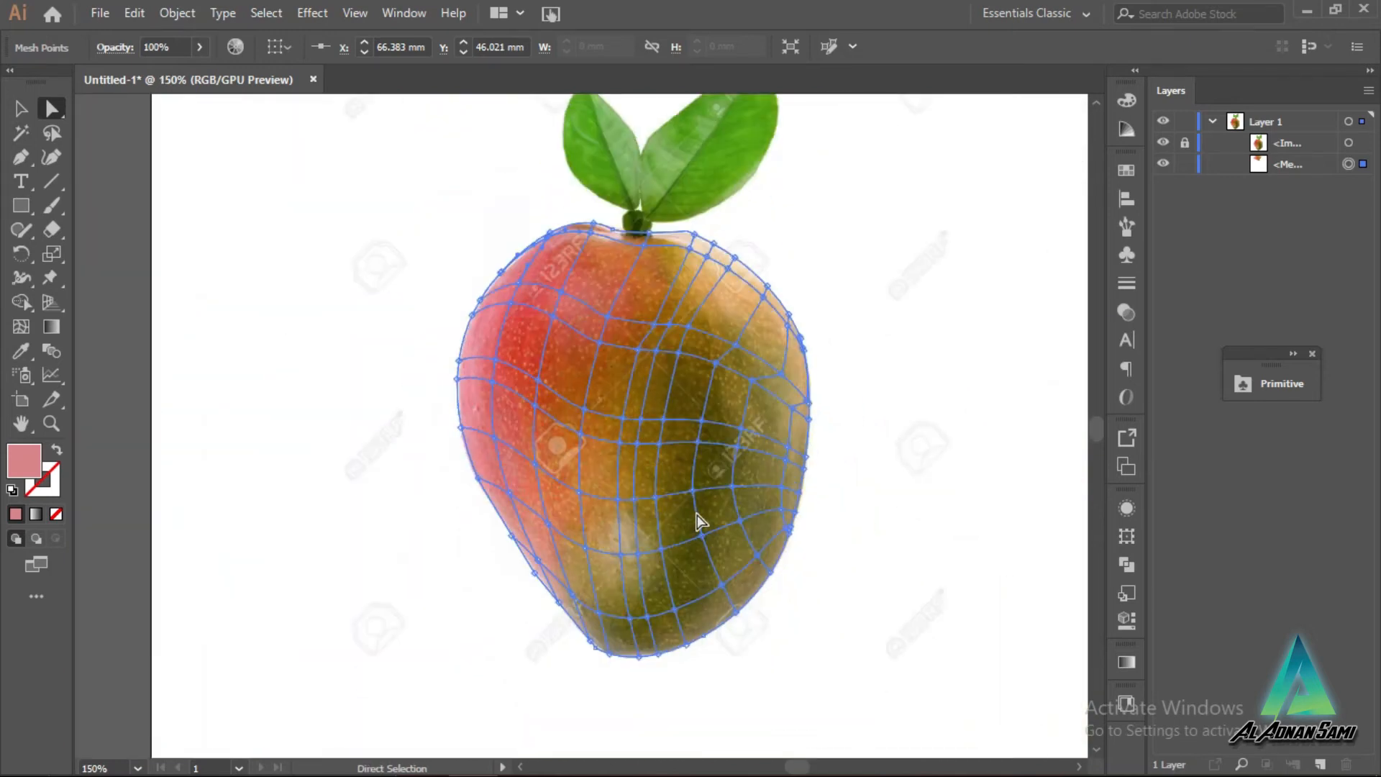
left_click(698, 440)
key("i")
left_click(683, 467)
key("a")
left_click(737, 446)
key("i")
left_click(712, 458)
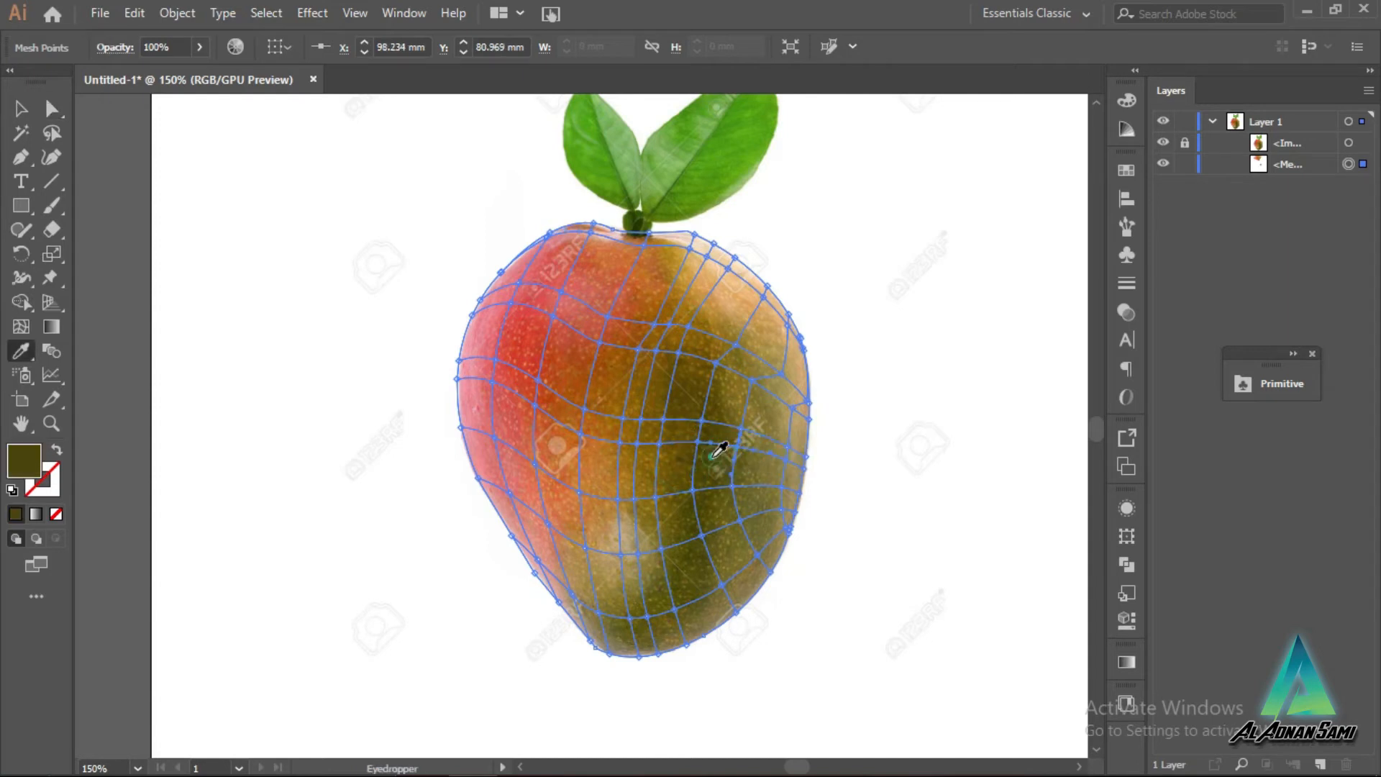
key("a")
Step: Colour the mesh point just above the dark green area's lower row and its right neighbour with dark olive sampled beside them
left_click(705, 429)
key("i")
left_click(712, 430)
key("a")
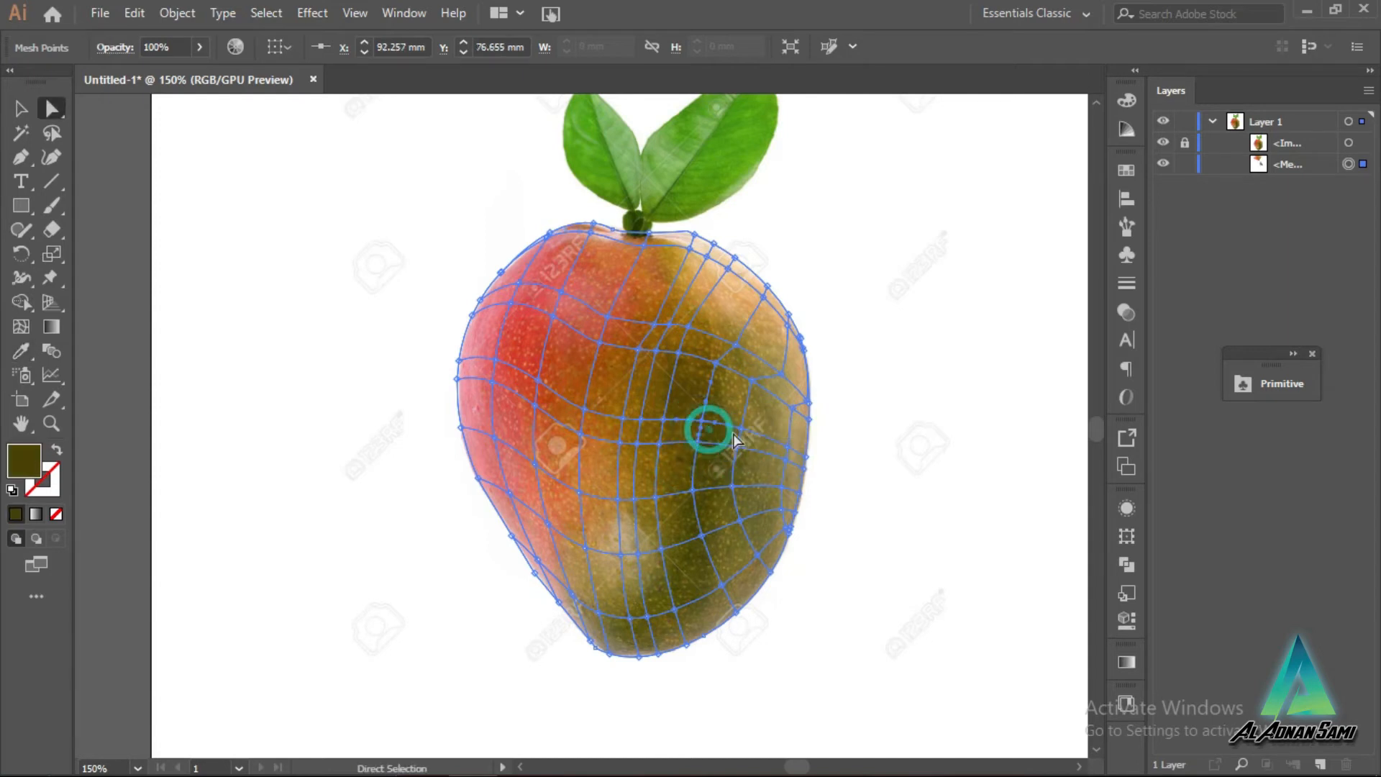
left_click(731, 434)
key("i")
left_click(730, 435)
key("a")
Step: Recolour the mesh point right of the mango's centre, resampling its dark green from the skin to its left
left_click(701, 421)
key("i")
left_click(669, 423)
key("a")
left_click(703, 422)
key("i")
left_click(690, 428)
key("a")
Step: Colour the two mesh points one row higher, above the dark green centre, with tones sampled directly below them
left_click(681, 354)
key("i")
left_click(682, 367)
key("a")
left_click(716, 363)
key("i")
left_click(707, 376)
key("a")
Step: Colour the mesh point towards the mango's right side with sampled olive-brown and the one above it with sampled brown
left_click(745, 388)
key("i")
left_click(743, 382)
key("a")
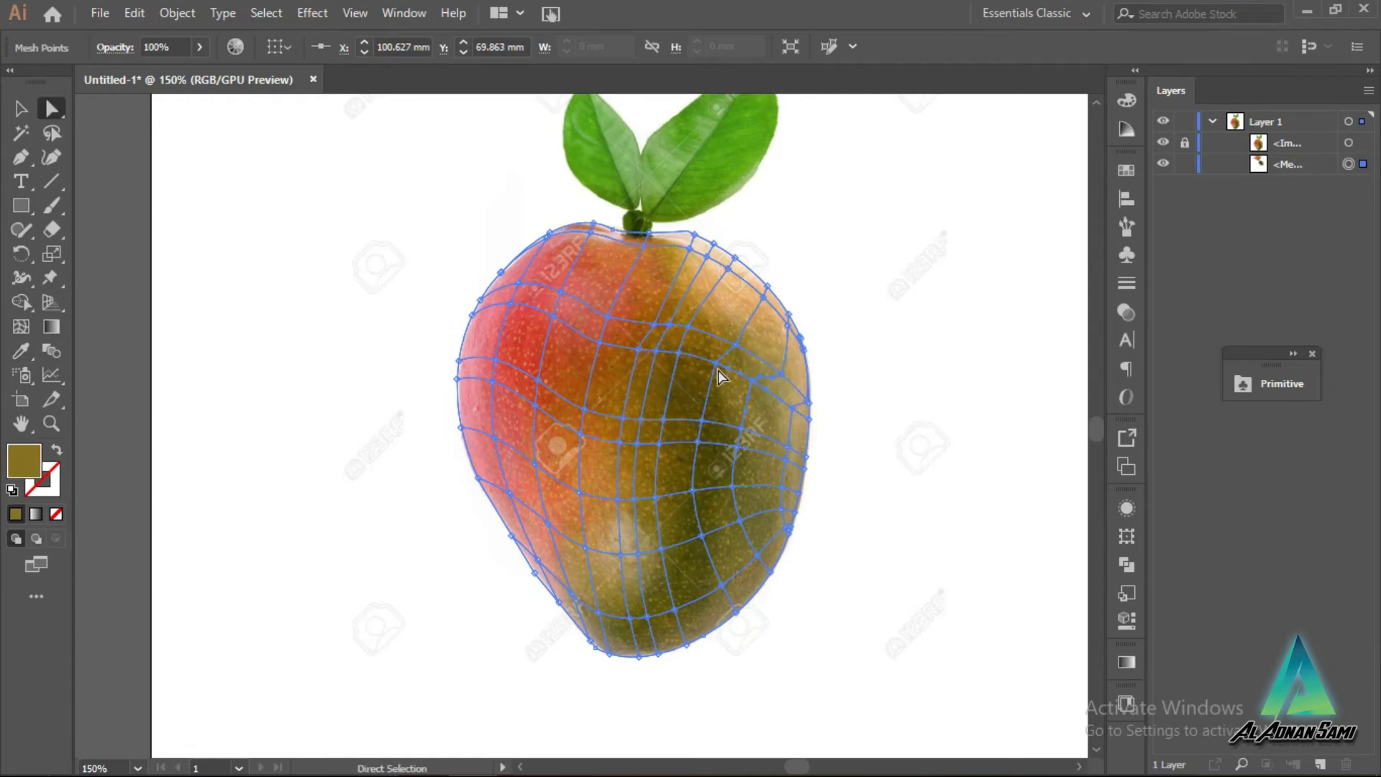
left_click(733, 350)
key("i")
left_click(716, 345)
key("a")
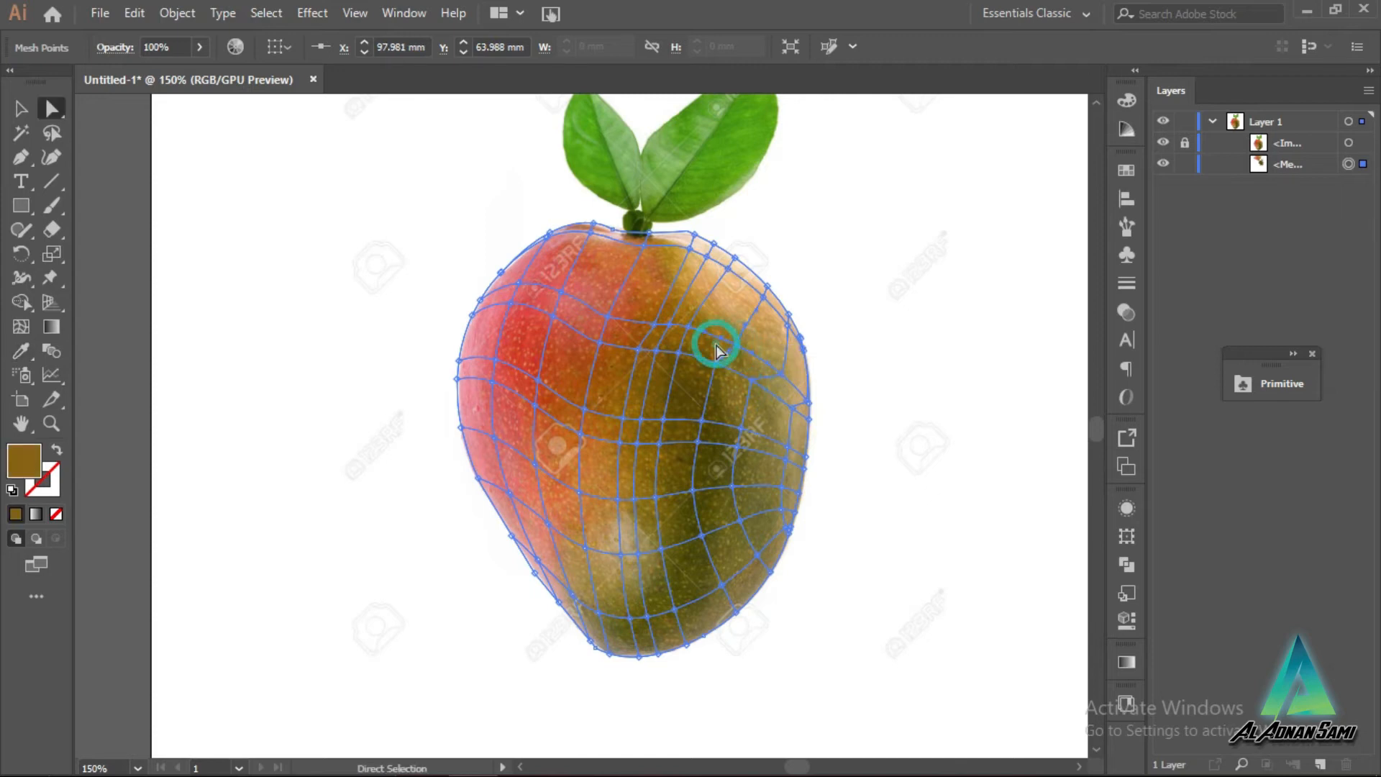
Step: Colour the mesh point right of the mango's upper centre with sampled brown and the one inside the upper-right edge with light orange
left_click(688, 327)
key("i")
left_click(694, 337)
key("a")
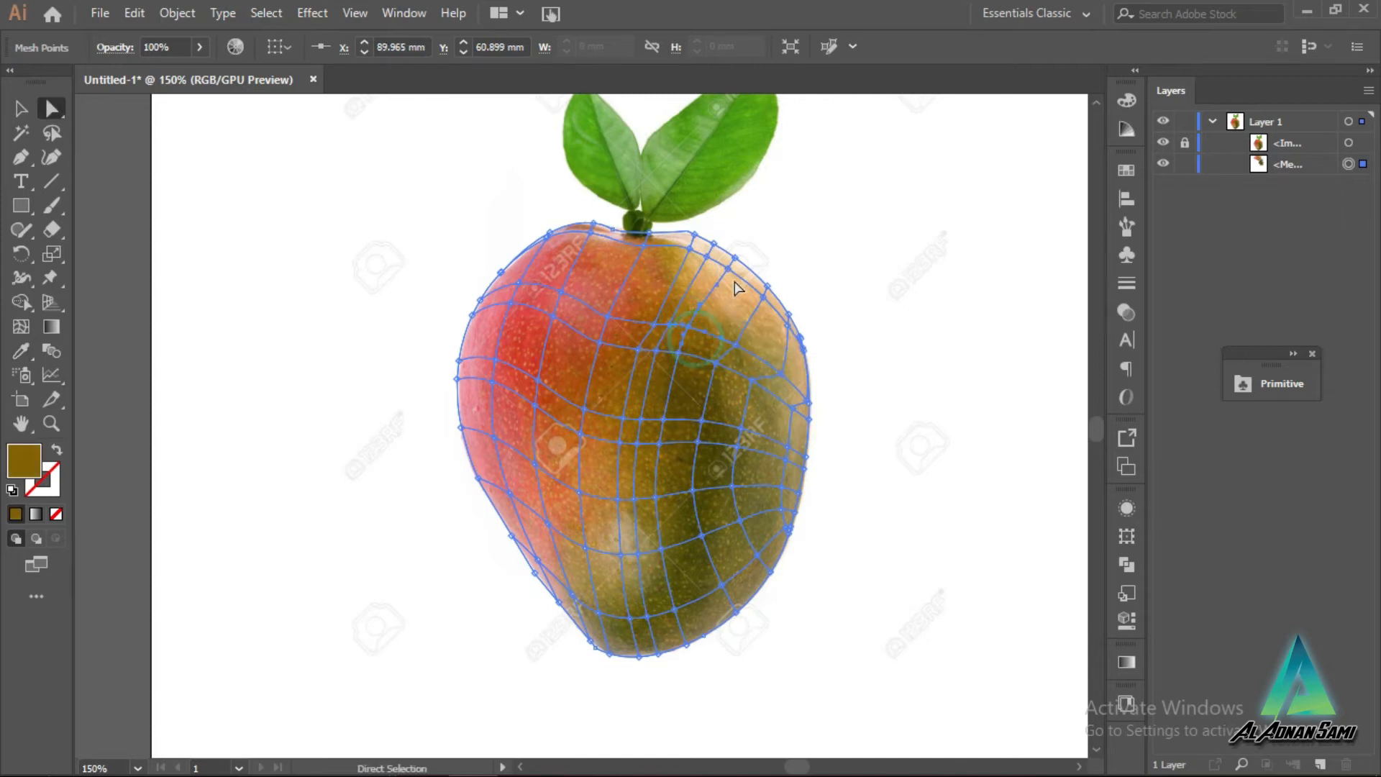
left_click(767, 285)
key("i")
left_click(764, 299)
key("a")
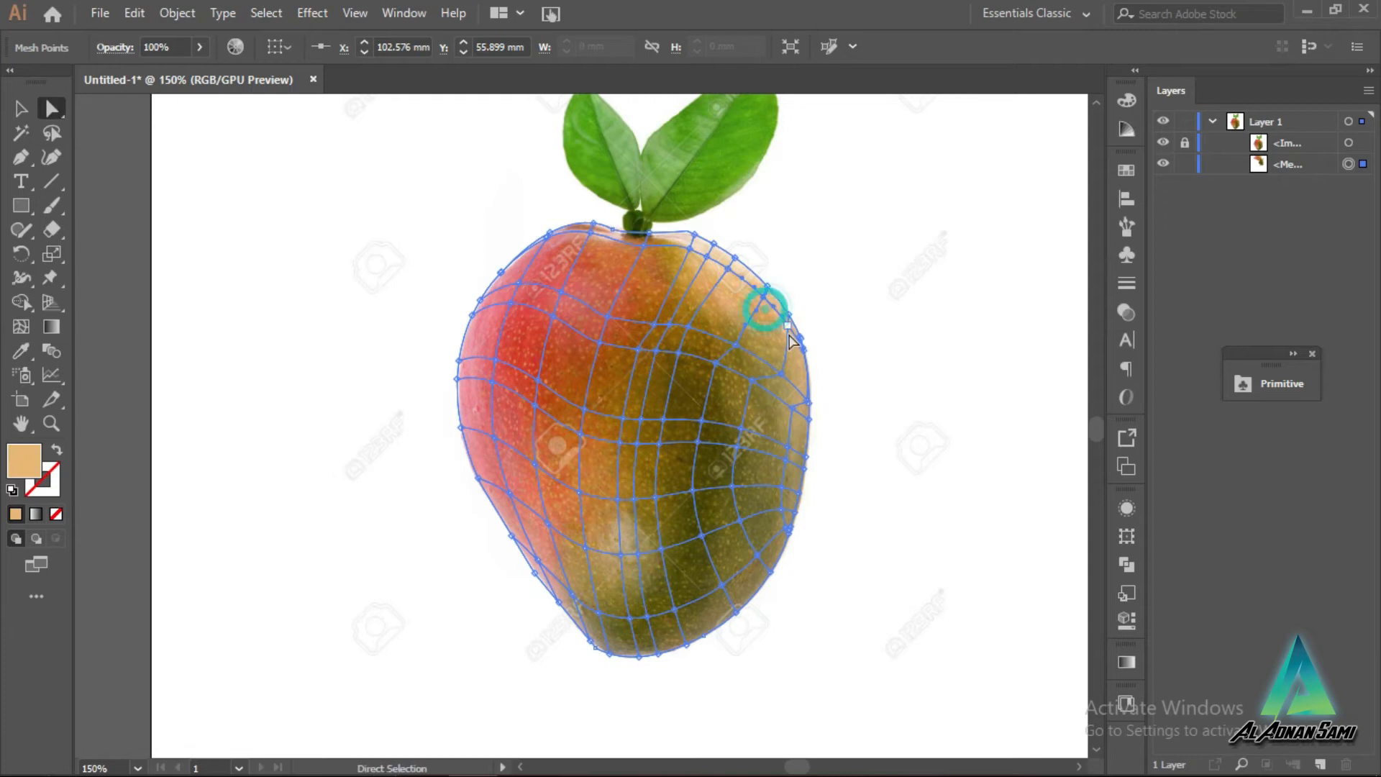
Step: Colour the mesh point on the mango's upper-right edge and the inner one below it with tones sampled from the adjacent skin
left_click(790, 315)
key("i")
left_click(733, 347)
left_click(749, 341)
key("a")
left_click(779, 374)
key("i")
left_click(782, 355)
key("a")
Step: Colour the row of mesh points crossing the mango's right side from sampled skin tones, using tan at the outer edge
left_click(754, 379)
key("i")
left_click(770, 385)
key("a")
left_click(782, 374)
key("i")
left_click(787, 388)
key("a")
left_click(805, 396)
key("i")
left_click(802, 392)
key("a")
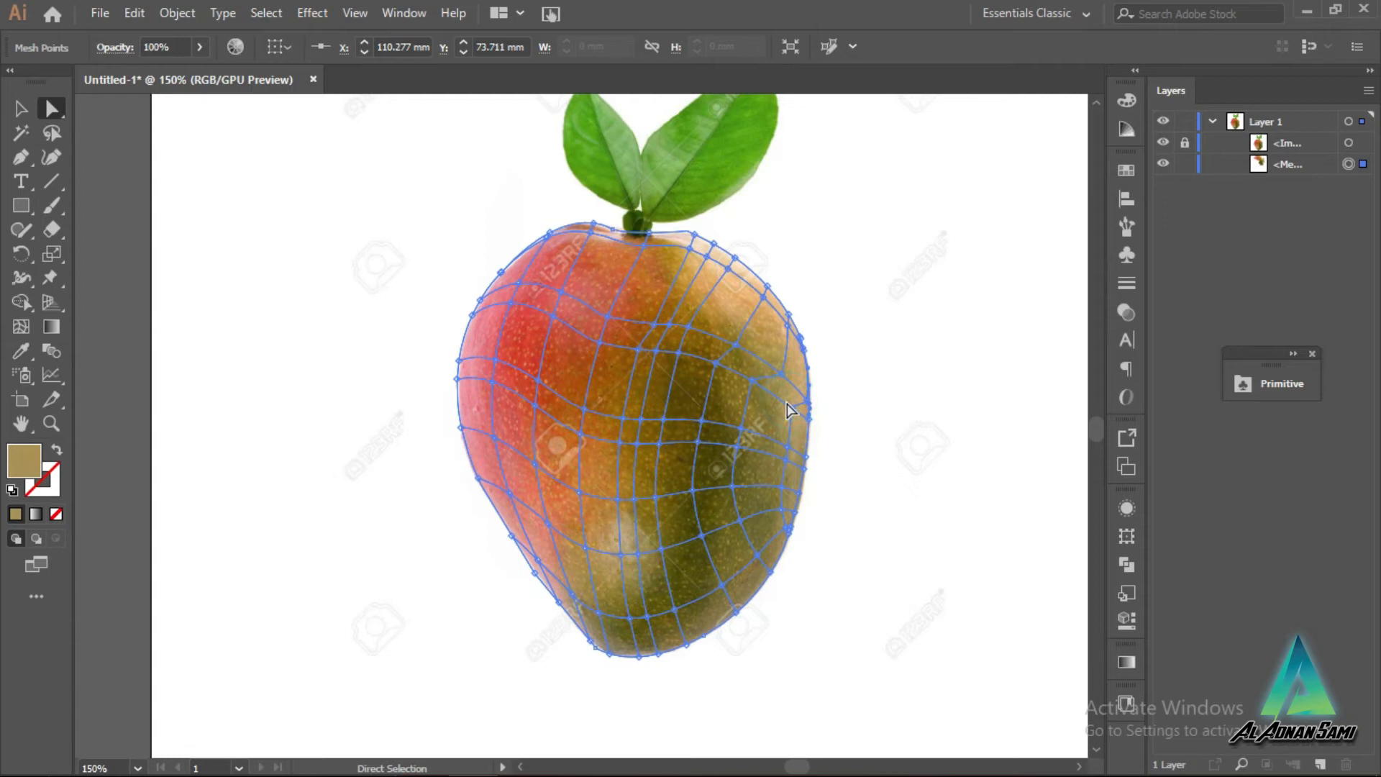
Step: Colour the two closely stacked mesh points right of the mango's centre with sampled olive, the lower one darker
left_click(740, 433)
key("i")
left_click(744, 406)
key("a")
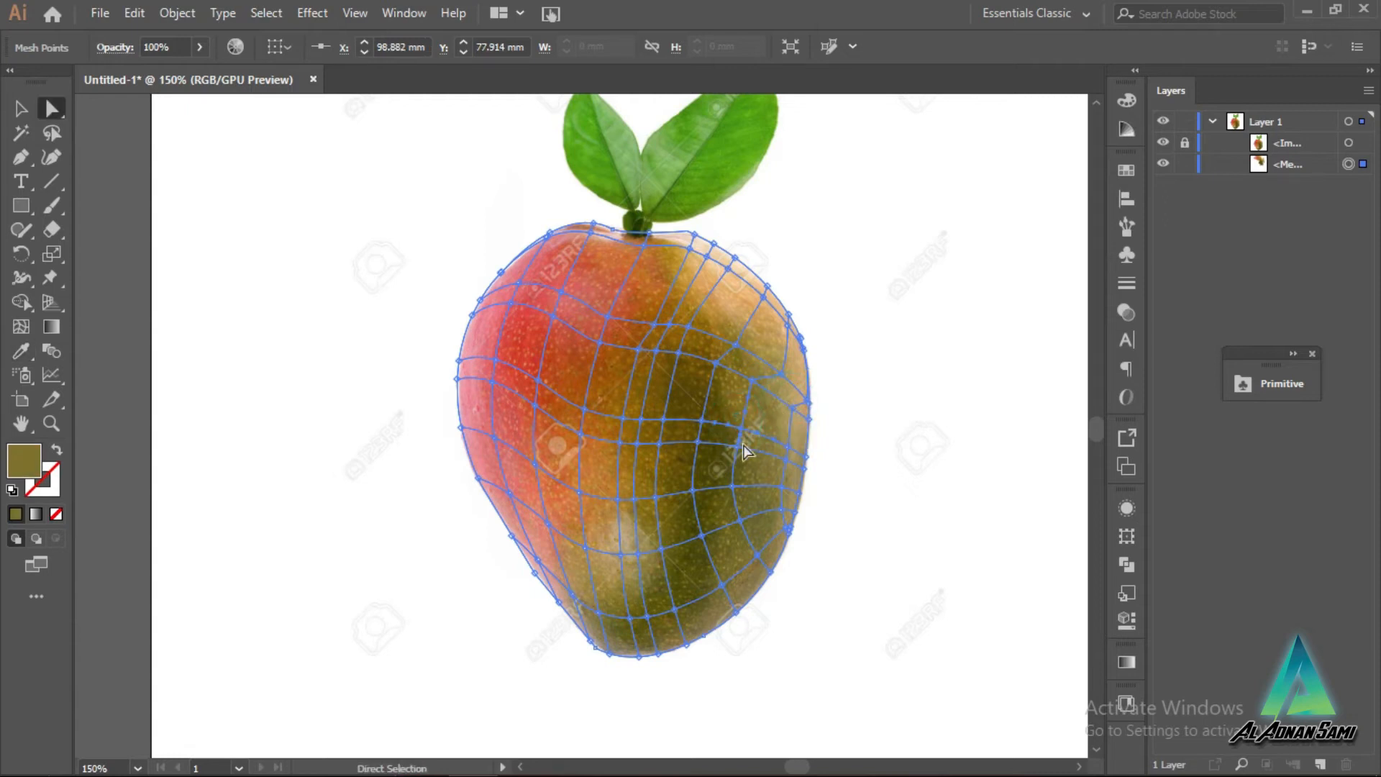
left_click(740, 446)
key("i")
left_click(728, 437)
key("a")
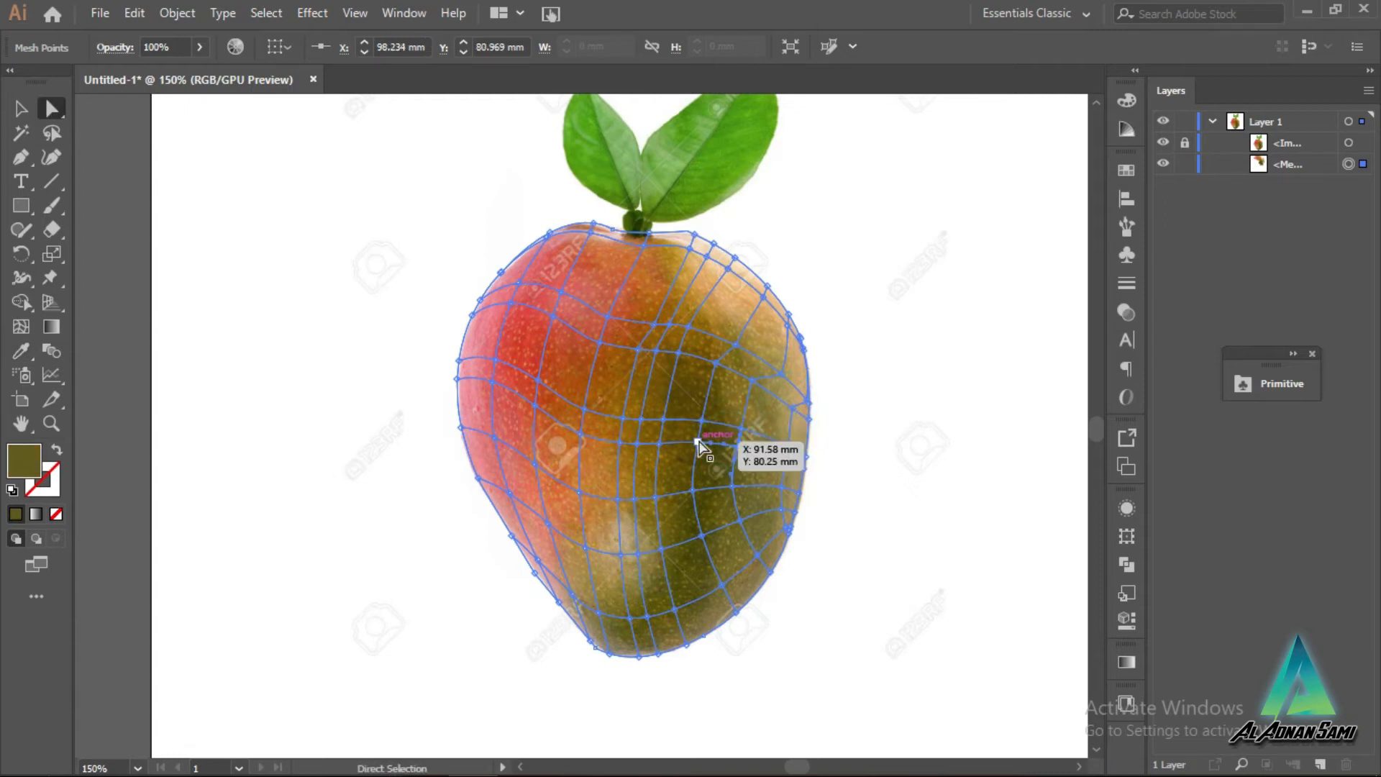
Step: Colour the mesh points around the dark green area right of centre with neighbouring skin tones, using dark olive for the lower-left one
left_click(698, 442)
key("i")
key("a")
left_click(730, 478)
key("i")
left_click(719, 483)
key("a")
left_click(692, 491)
key("i")
left_click(690, 484)
key("a")
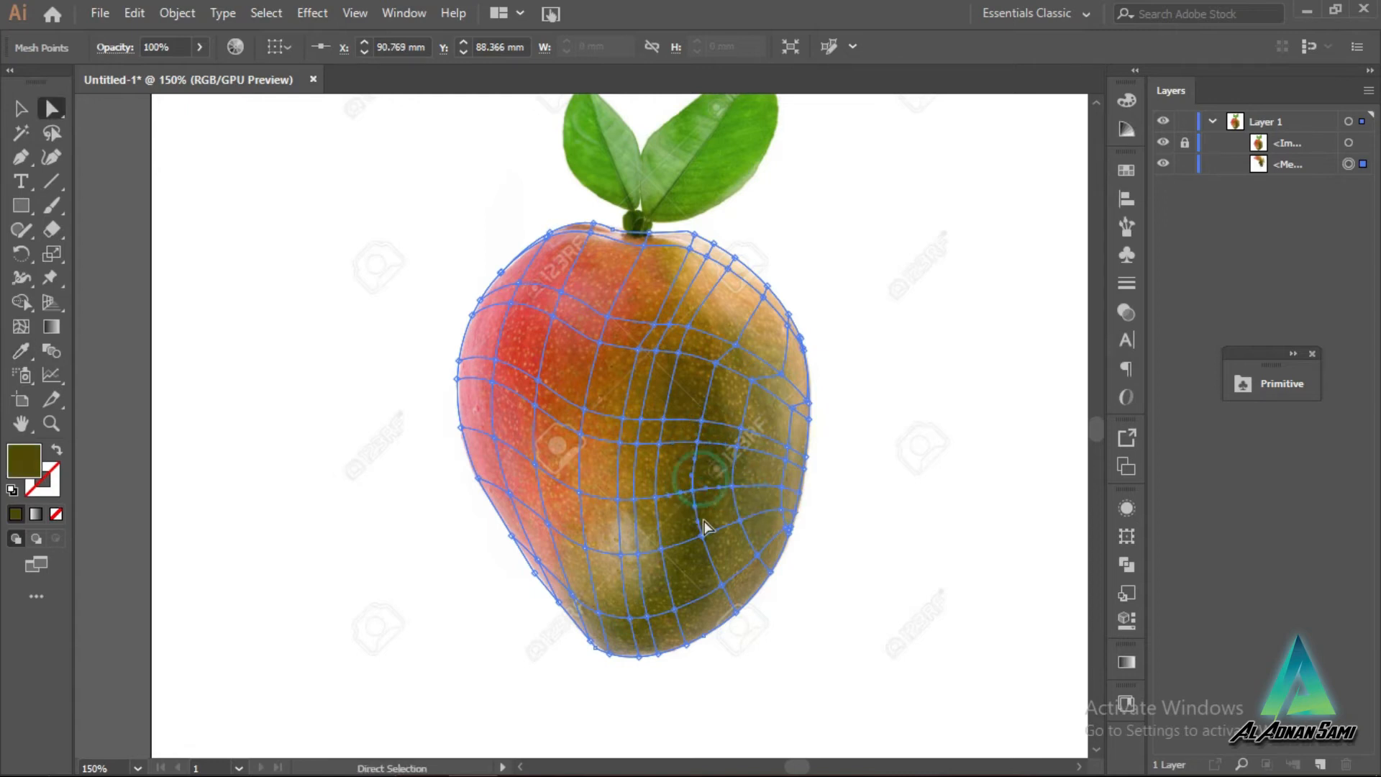
Step: Sample skin tones for the mesh points in the mango's lower-right area, giving the one nearer the right edge olive
key("i")
left_click(712, 523)
key("a")
left_click(727, 513)
key("i")
left_click(725, 509)
key("a")
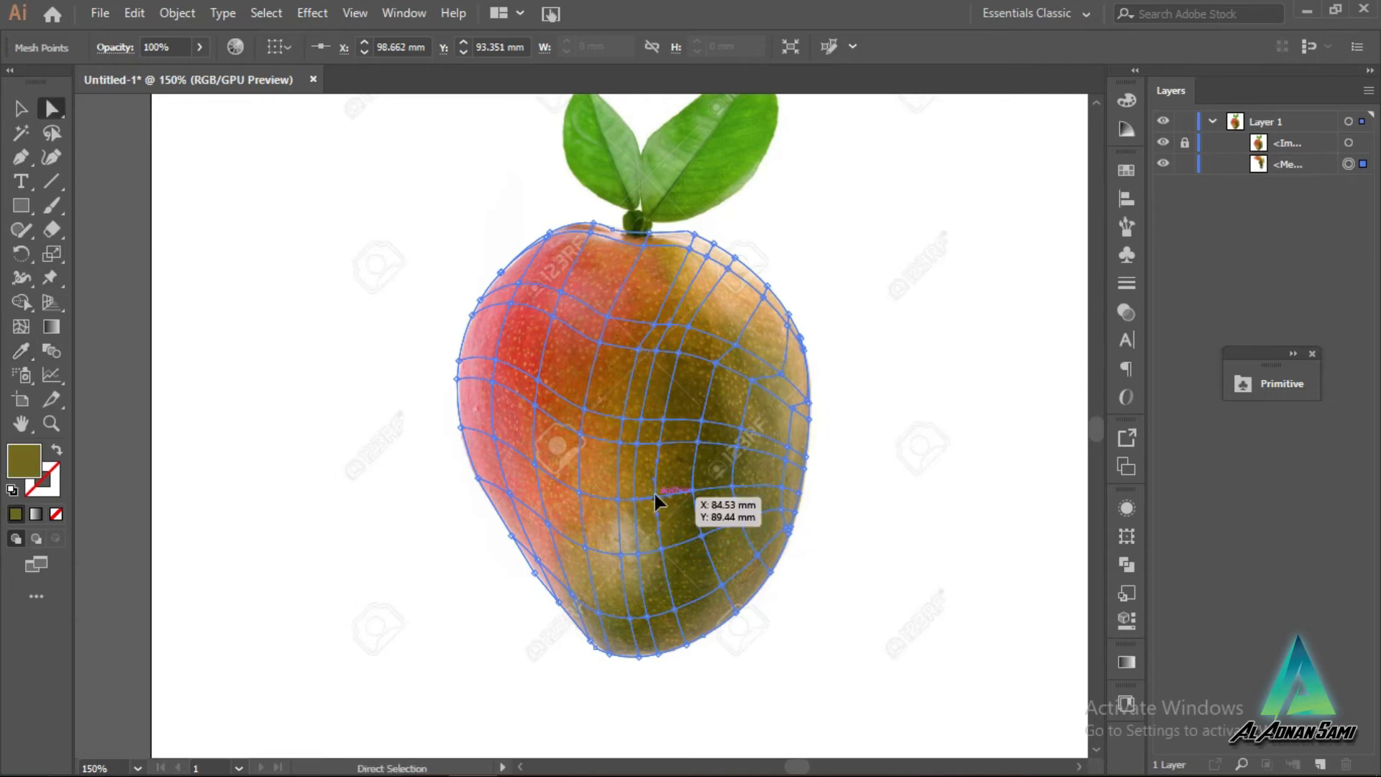
Step: Colour the mesh point just below the mango's centre with sampled golden brown and the one to its lower right with dark olive
left_click(657, 508)
key("i")
left_click(675, 506)
key("a")
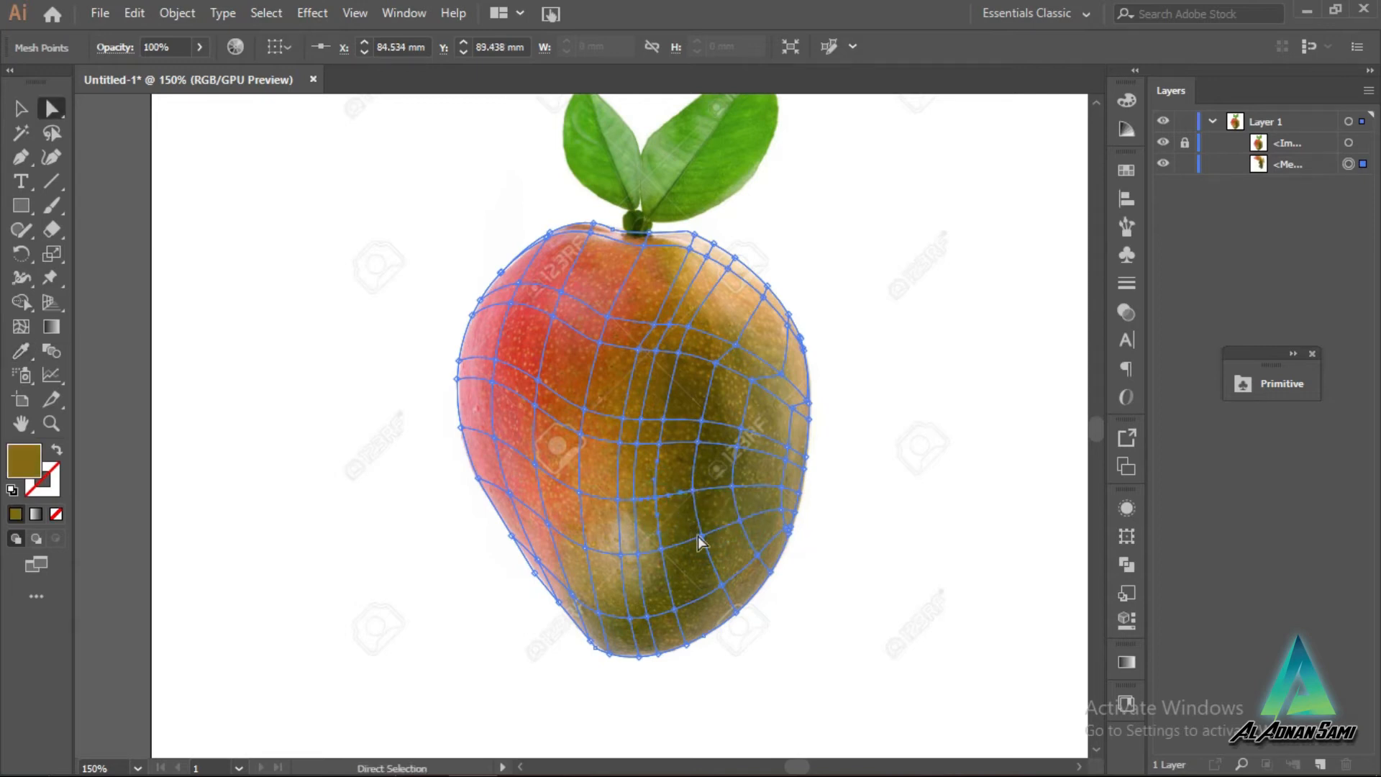
left_click(697, 541)
key("i")
left_click(694, 530)
key("a")
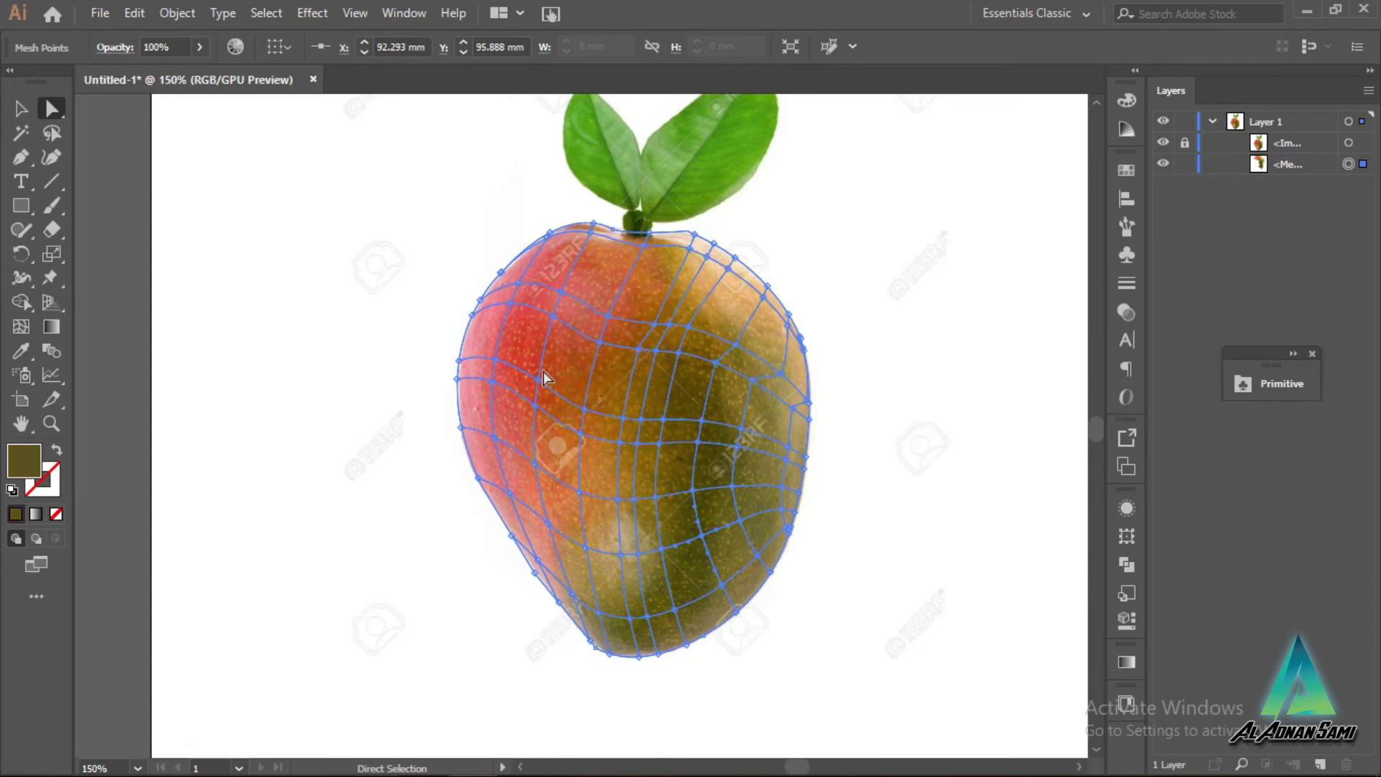
Step: Colour the mesh points in the mango's upper-left red area, sampling coral red and the nearby skin
left_click(520, 284)
key("i")
left_click(527, 295)
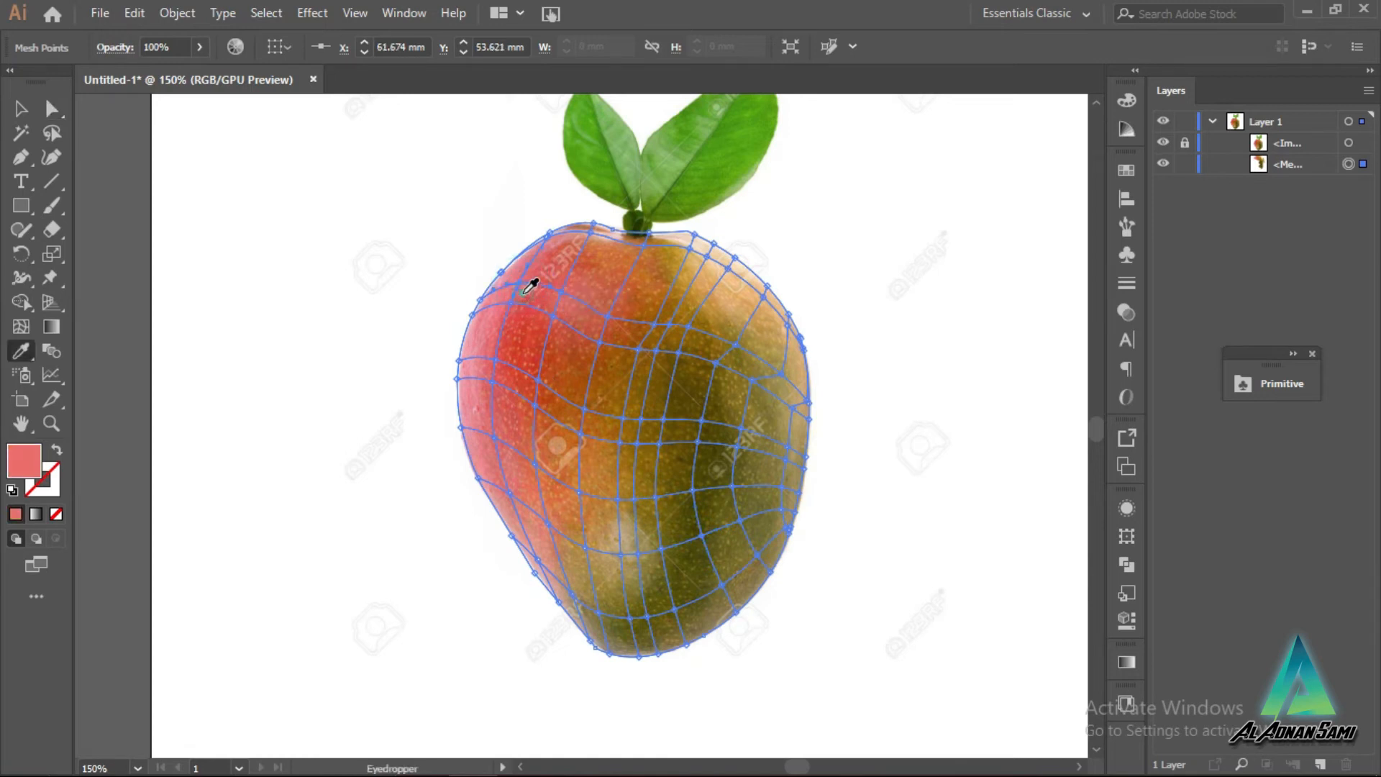
key("a")
key("i")
left_click(548, 305)
key("a")
Step: Colour two mesh points in the next row down of the upper-left red area with red tones sampled just below them
left_click(512, 304)
key("i")
left_click(515, 318)
key("a")
left_click(551, 317)
key("i")
left_click(542, 328)
key("a")
Step: Colour the mesh points down the mango's left red area with tones sampled from the skin beside them
left_click(518, 334)
key("i")
left_click(522, 356)
key("a")
left_click(537, 379)
key("i")
left_click(527, 365)
key("a")
left_click(552, 317)
key("i")
key("a")
Step: Colour the mesh points between the red area and the mango's centre with tones sampled from the surrounding skin
left_click_drag(552, 317, 588, 336)
key("i")
left_click(591, 343)
key("a")
left_click_drag(536, 379, 551, 374)
key("i")
left_click(555, 369)
key("a")
left_click(551, 373)
key("i")
left_click(579, 404)
key("a")
left_click(578, 392)
Step: Colour the mesh point above the mango's centre with sampled dark brown and the one at the centre with orange-brown
left_click_drag(633, 352, 633, 354)
key("i")
left_click(633, 354)
key("a")
left_click_drag(625, 417, 624, 417)
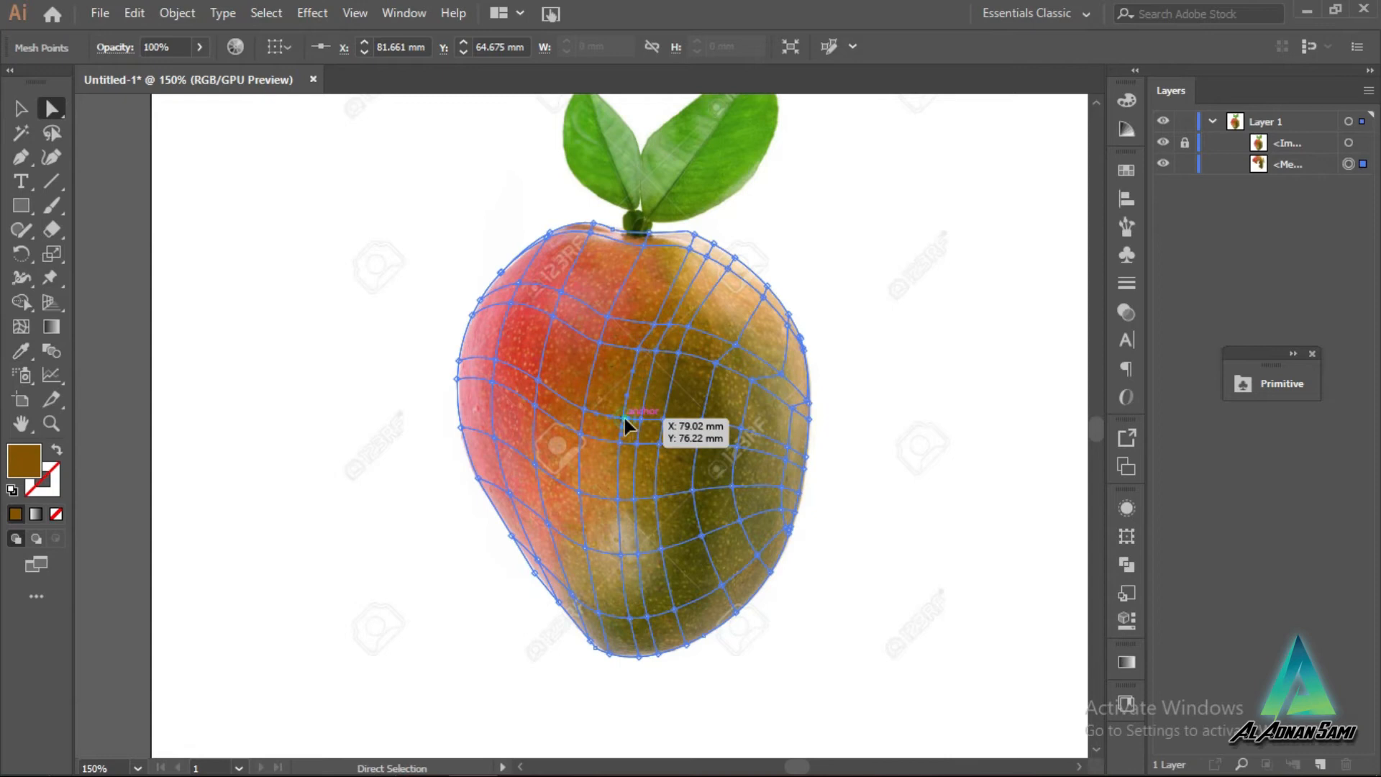
key("i")
left_click(617, 391)
key("a")
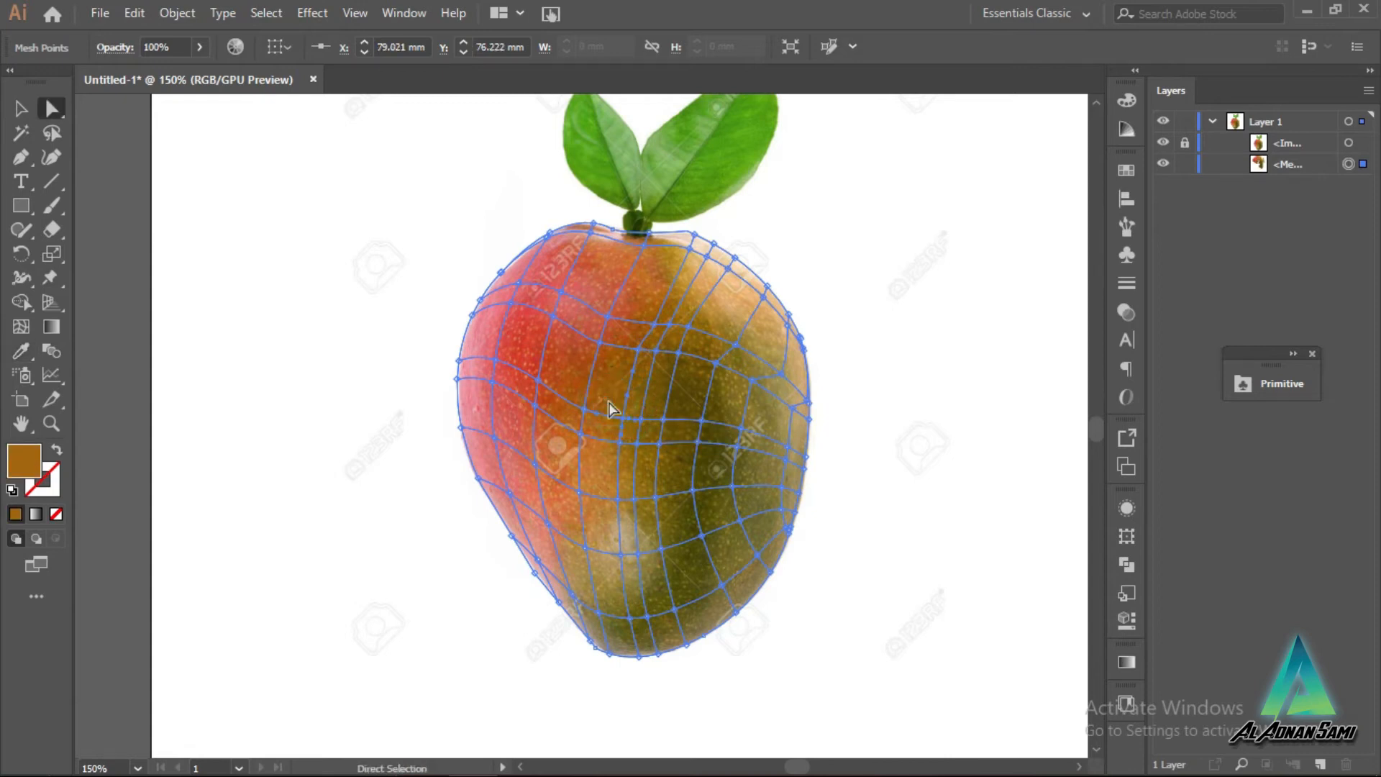
Step: Colour two mesh points left of the mango's centre with red tones sampled from the skin just below and beside them
left_click(491, 383)
key("i")
left_click(505, 399)
key("a")
left_click(533, 405)
key("i")
left_click(534, 406)
key("a")
Step: Colour the mesh points in the next row down on the mango's left side, using sampled pinkish red and the skin above
left_click(536, 440)
key("i")
left_click(509, 417)
key("a")
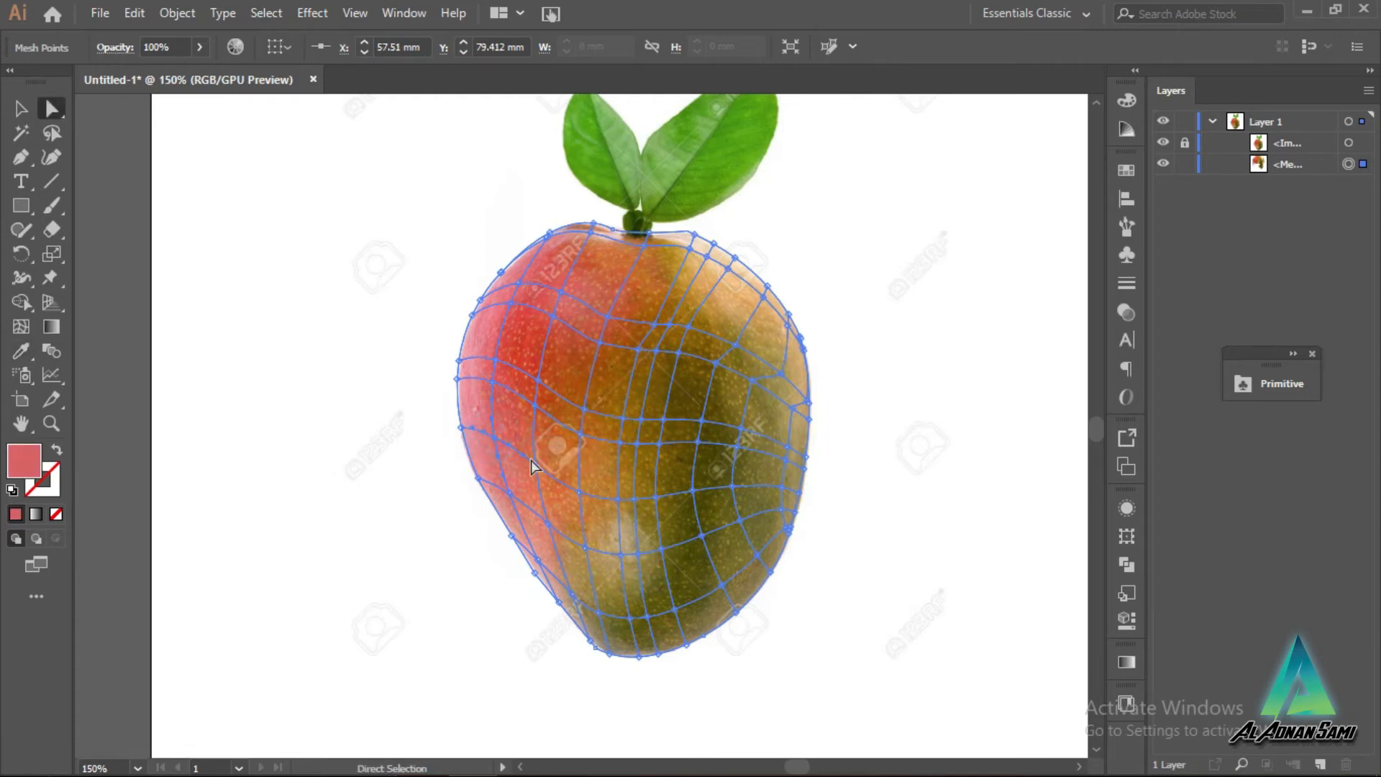
left_click(535, 442)
key("i")
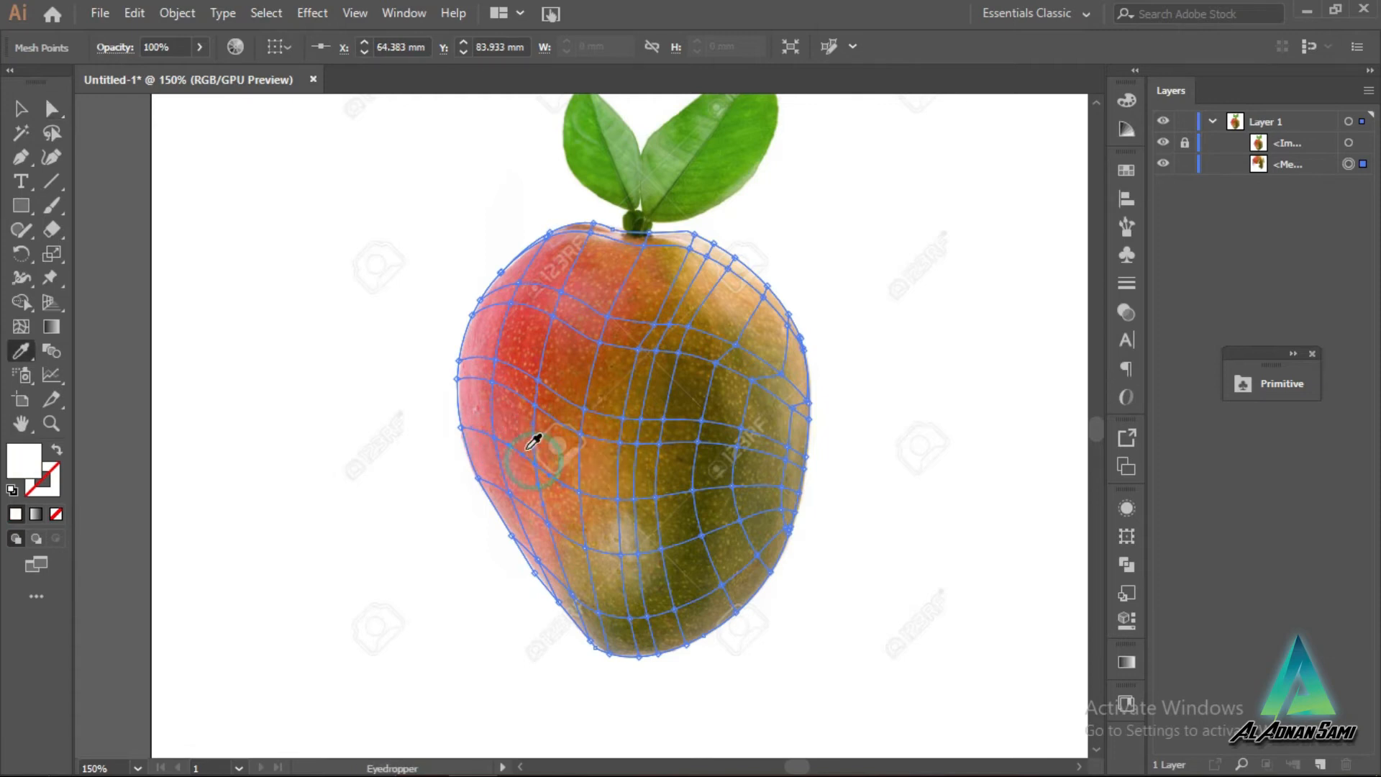
left_click(534, 441)
key("a")
Step: Colour the mesh point on the mango's left edge and the inner one above it with sampled pink skin tones
left_click(464, 428)
key("i")
left_click(471, 394)
key("a")
left_click(491, 384)
key("i")
left_click(477, 397)
key("a")
Step: Colour the next mesh point up on the left edge and its inner neighbour, sampling coral for the inner one
left_click(461, 361)
key("i")
left_click(472, 364)
key("a")
left_click(495, 360)
key("i")
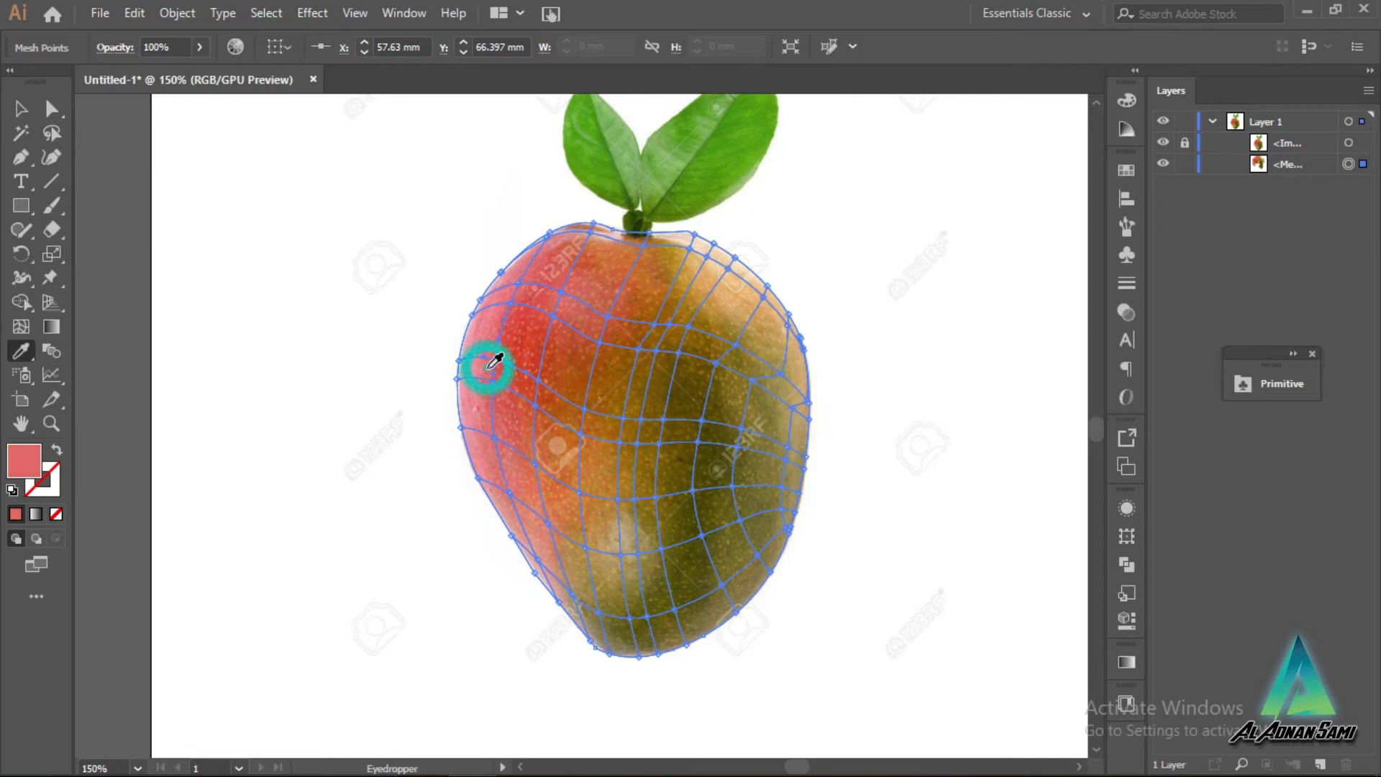
key("a")
Step: Colour the mesh points at the lower row of the mango's upper-left edge with sampled pink
key("i")
left_click(471, 314)
key("a")
left_click(510, 304)
key("i")
left_click(484, 309)
key("a")
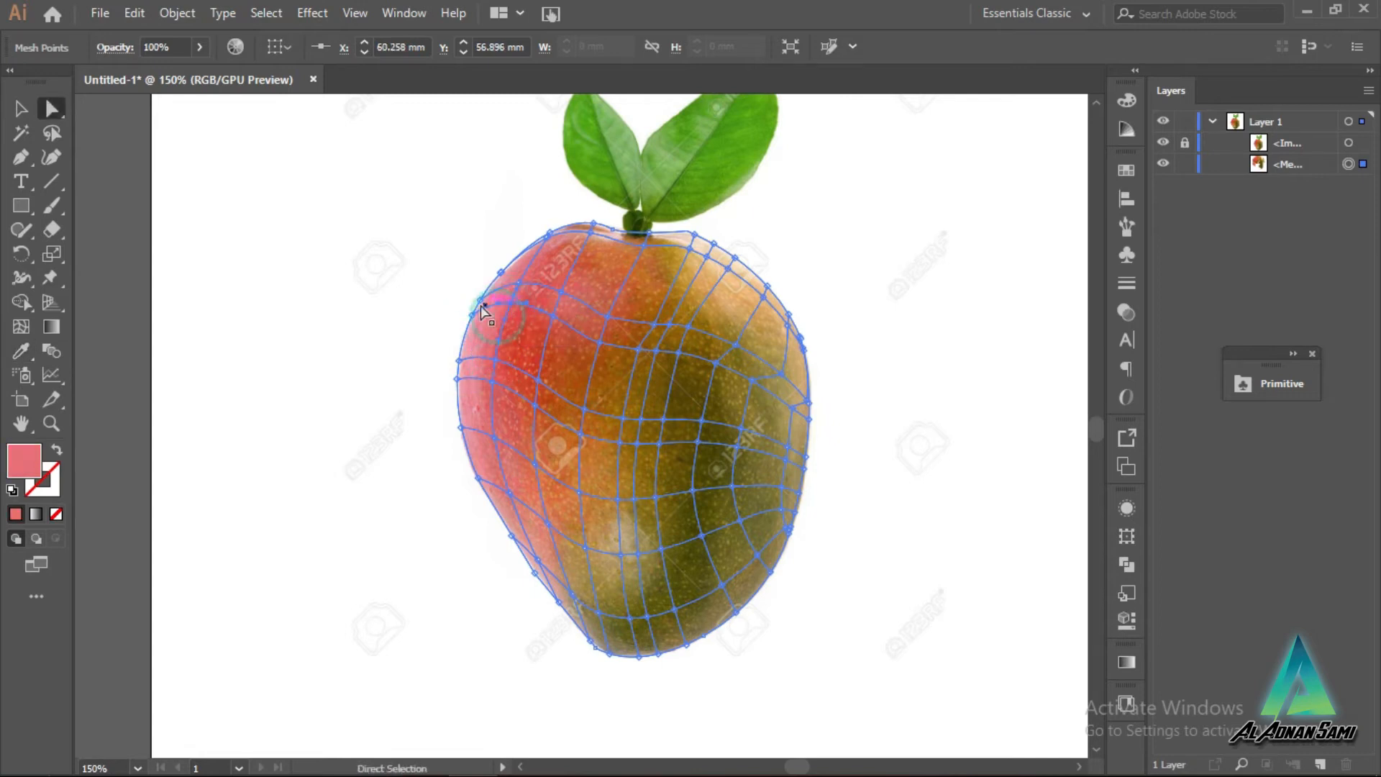
Step: Colour the next mesh point up on the upper-left edge and its inner neighbour with tones sampled from the skin below
left_click(478, 301)
key("i")
left_click(497, 292)
key("a")
left_click(518, 285)
key("i")
left_click(509, 294)
key("a")
Step: Colour the two highest mesh points along the mango's upper-left edge, sampling dusty pink for the upper one
left_click(509, 278)
key("i")
left_click(513, 268)
key("a")
key("i")
left_click(533, 244)
key("a")
Step: Colour the mesh point midway down the mango's left edge with sampled pink and a lower inner point with muted coral
left_click(495, 360)
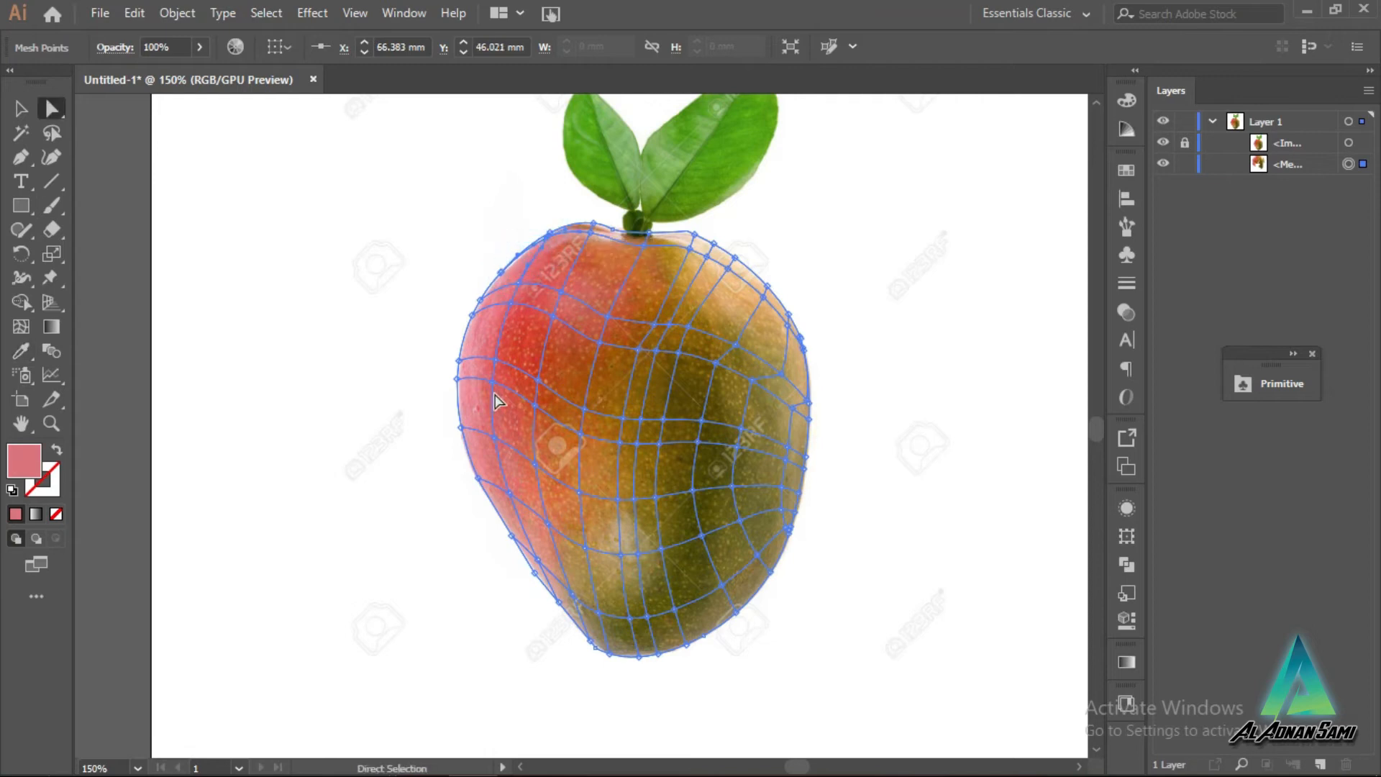
left_click(459, 427)
left_click(462, 426)
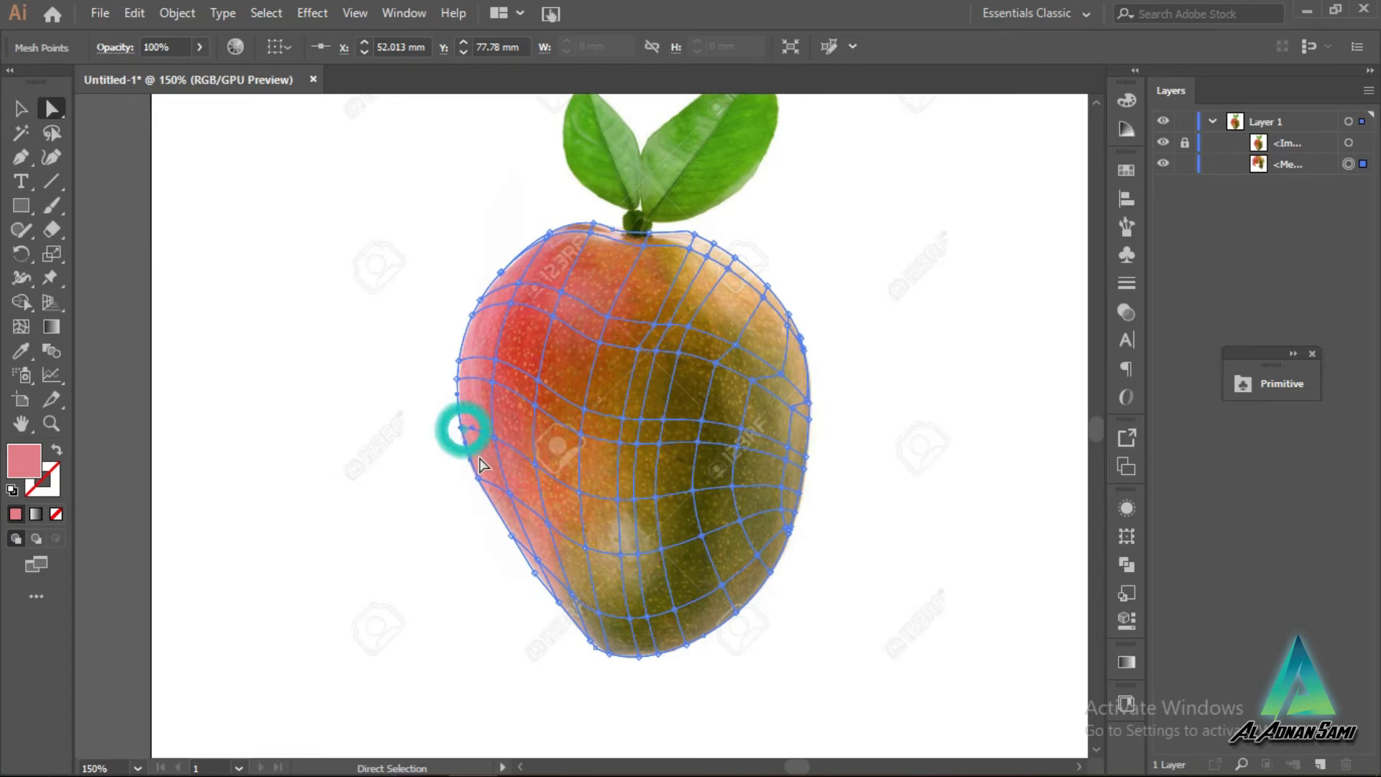
key("i")
left_click(483, 463)
key("a")
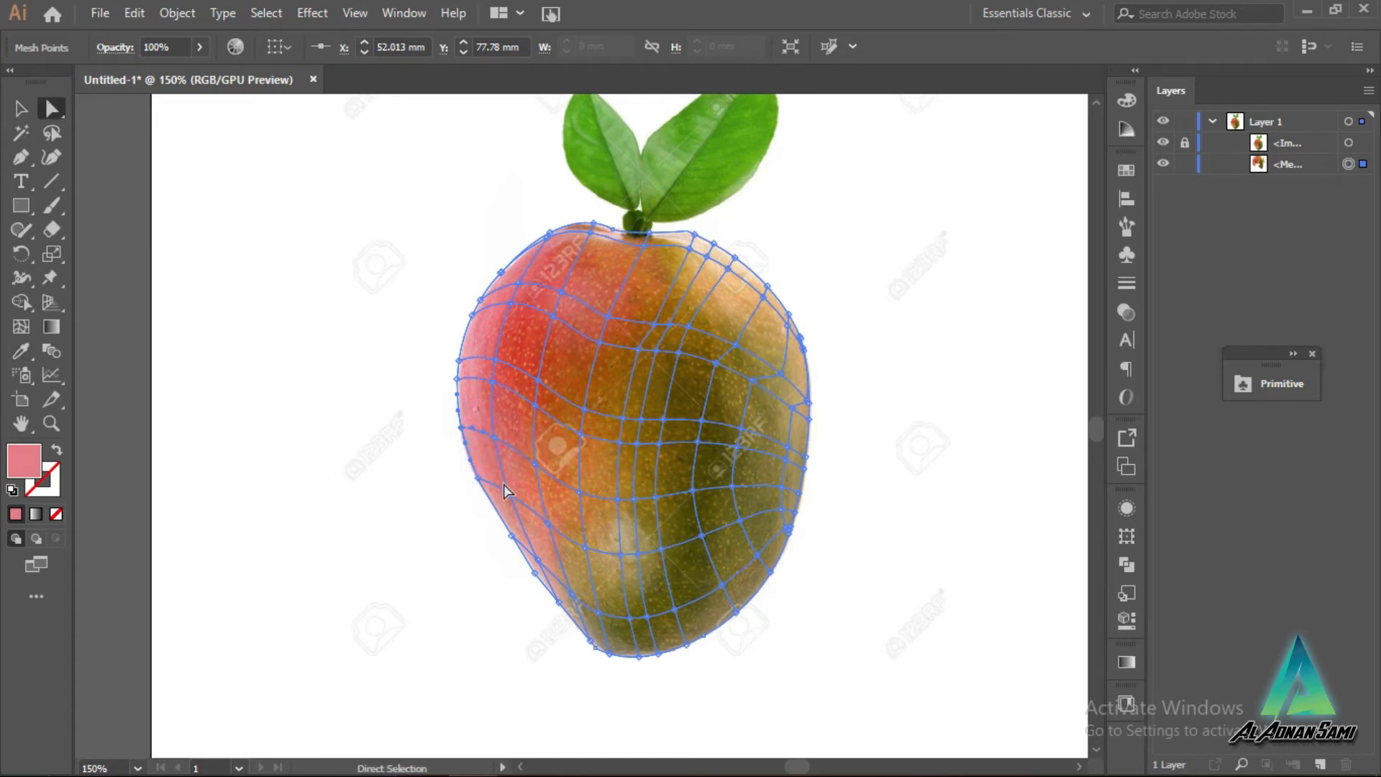
left_click(508, 492)
key("i")
left_click(492, 465)
key("a")
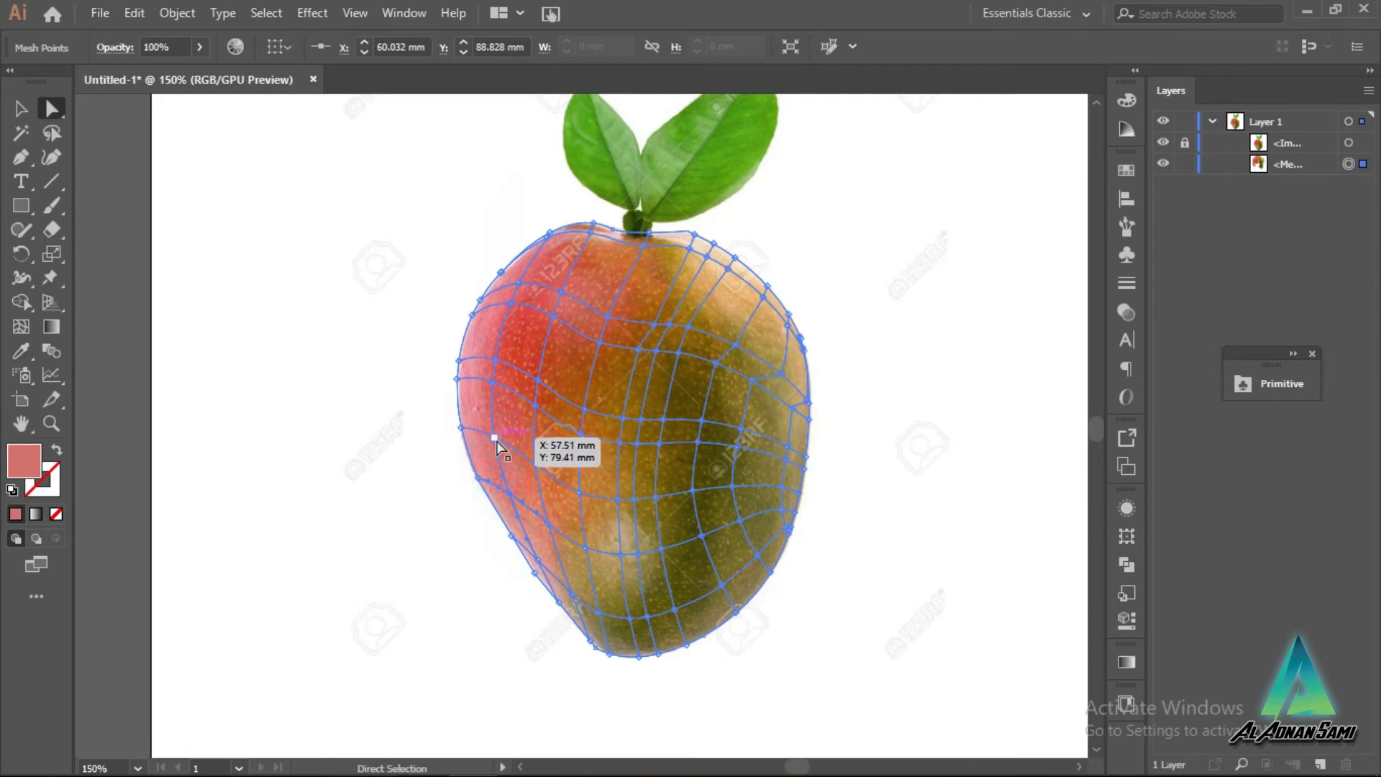
Step: Colour the inner mesh points on the mango's lower-left flank, around the watermark icon, with tones sampled from the adjacent skin
left_click(507, 459)
left_click(534, 467)
key("i")
left_click(525, 475)
key("a")
left_click(547, 524)
key("i")
left_click(549, 524)
key("a")
left_click(511, 496)
key("i")
key("a")
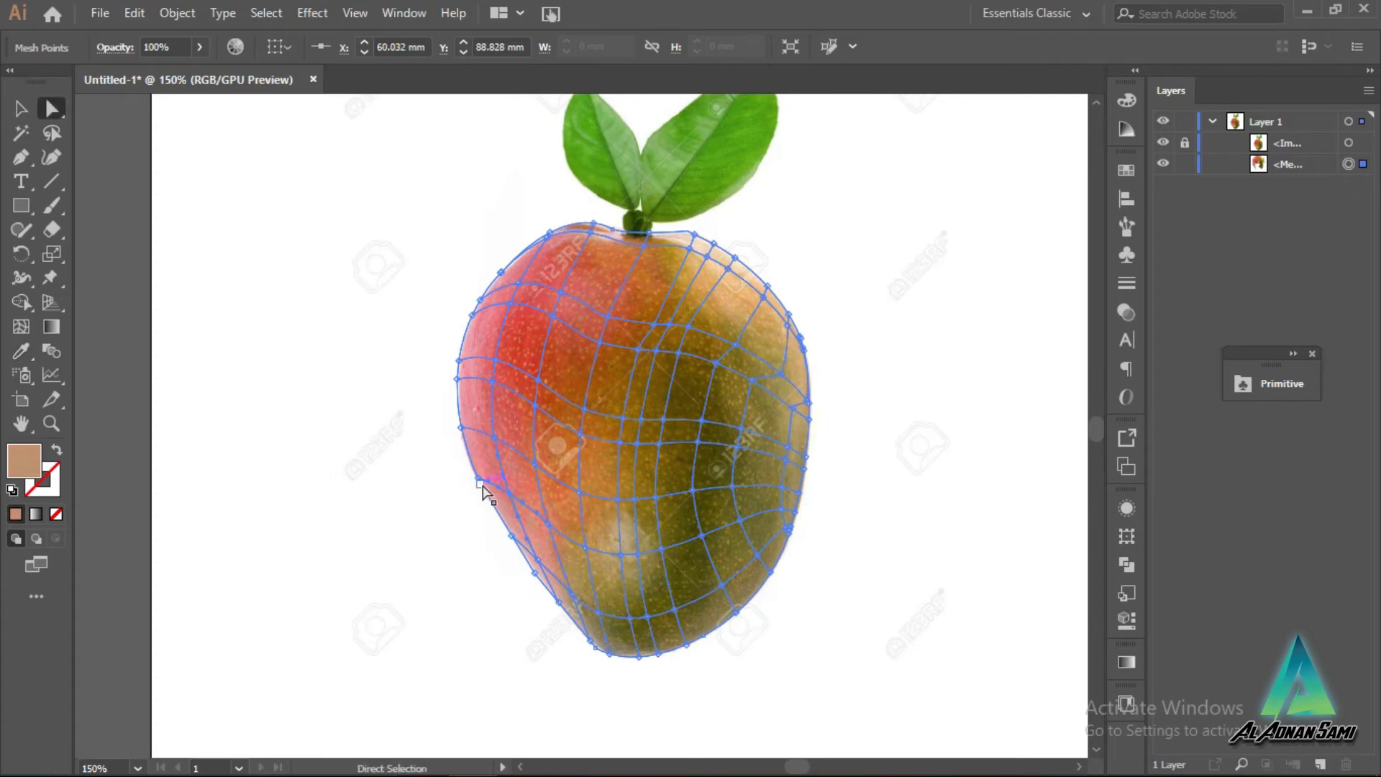
Step: Colour the next mesh point down the mango's left edge with sampled pale pink and its inner neighbour with salmon
left_click(477, 477)
key("i")
left_click(495, 504)
key("a")
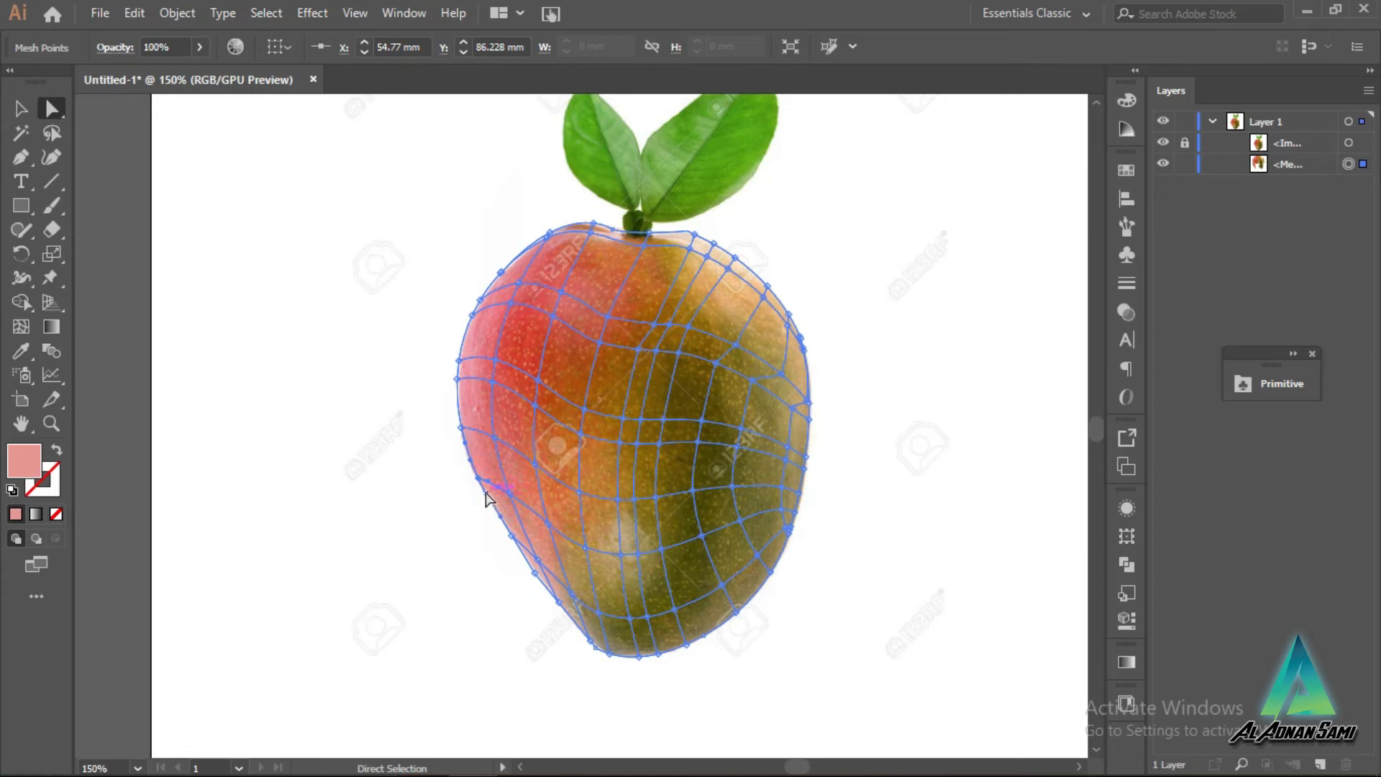
left_click(510, 494)
key("i")
left_click(506, 511)
key("a")
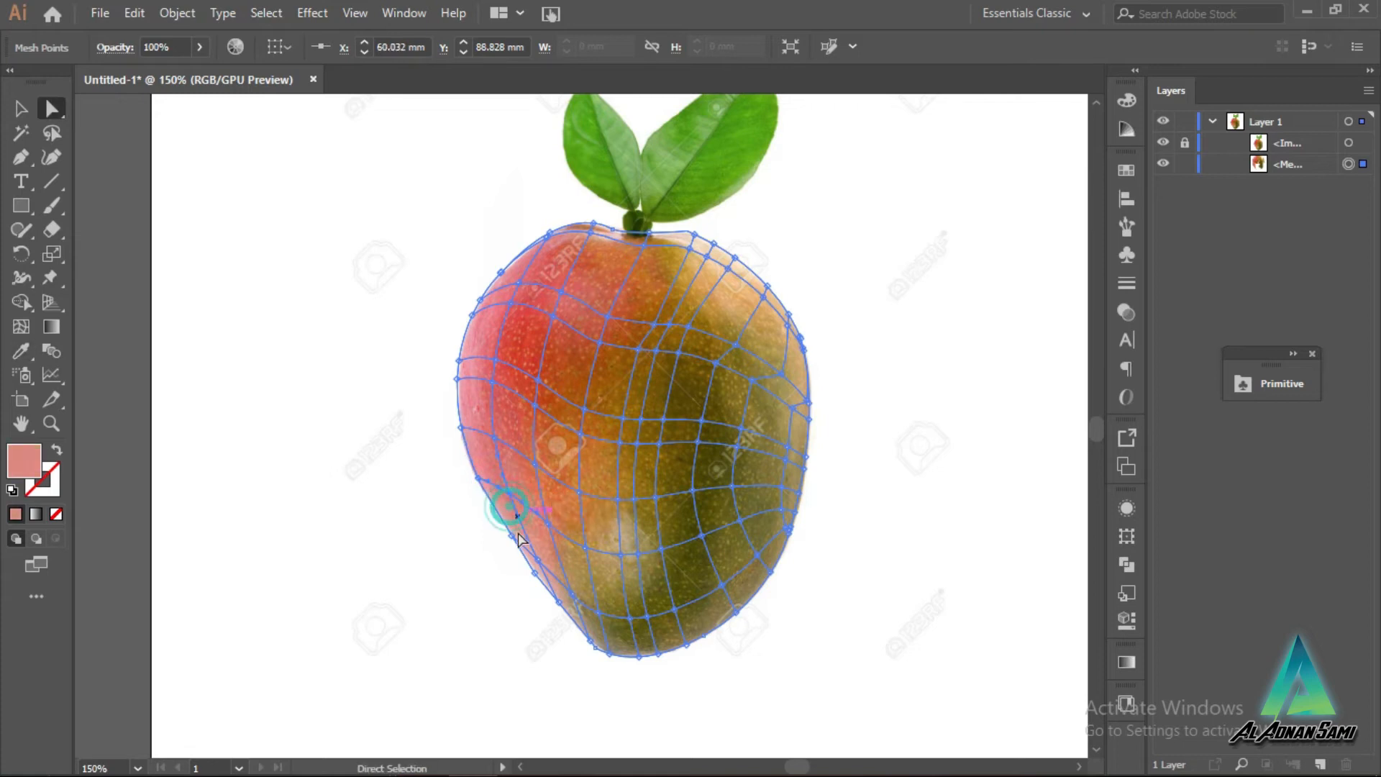
Step: Colour the next edge point down the mango's lower-left side and its inner neighbour, sampling dusty pink for the inner one
left_click(513, 538)
key("i")
left_click(511, 537)
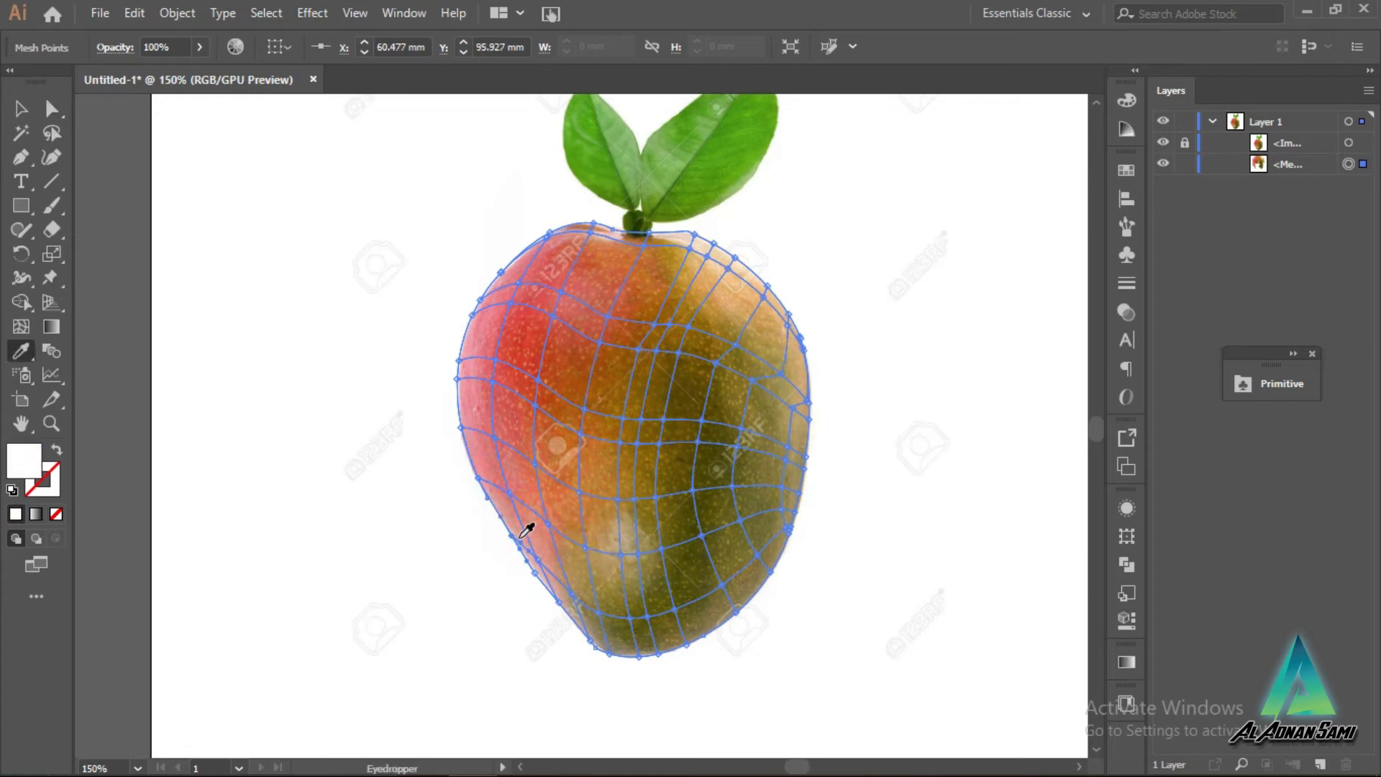
left_click(527, 530)
key("a")
left_click(532, 555)
key("i")
left_click(543, 550)
key("a")
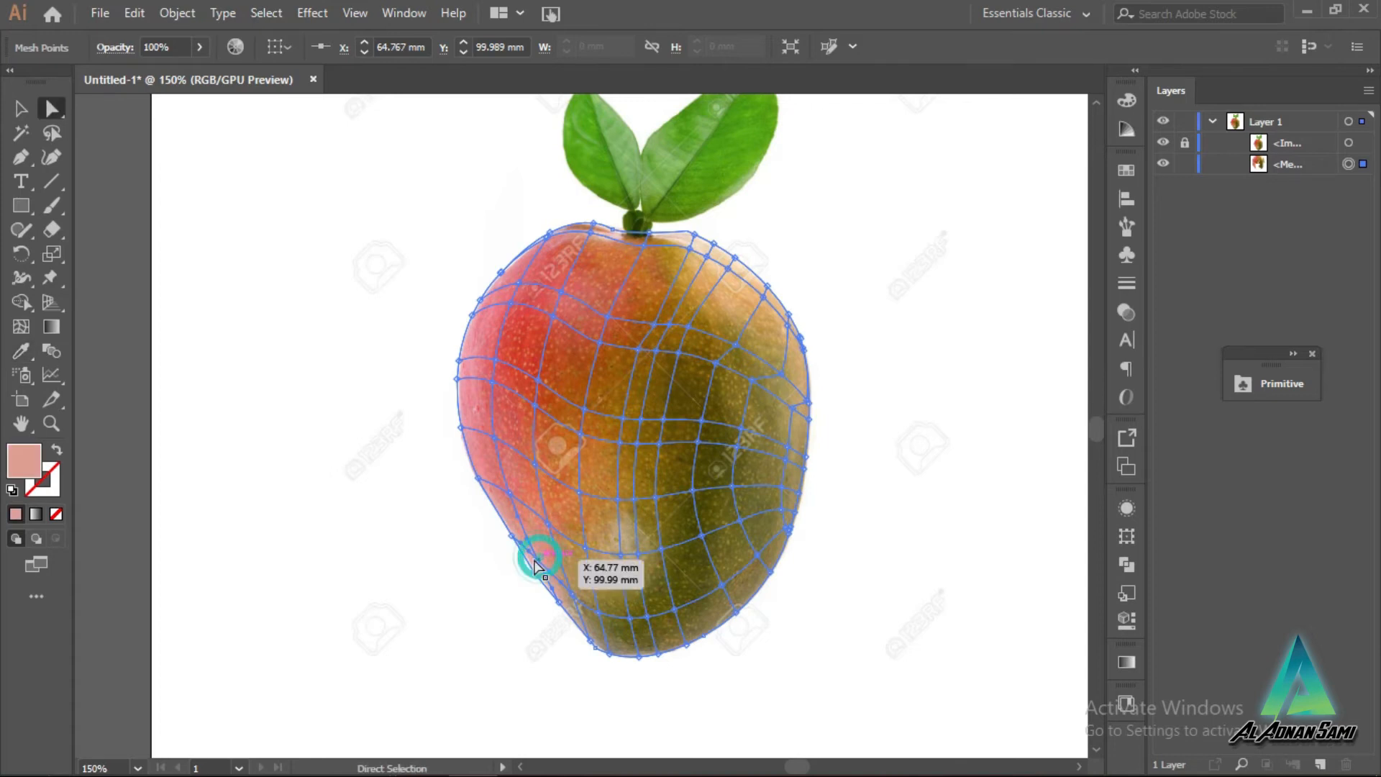
Step: Resample the colour of that lower-left edge point and colour the edge point just below it from the neighbouring skin
left_click(512, 534)
key("i")
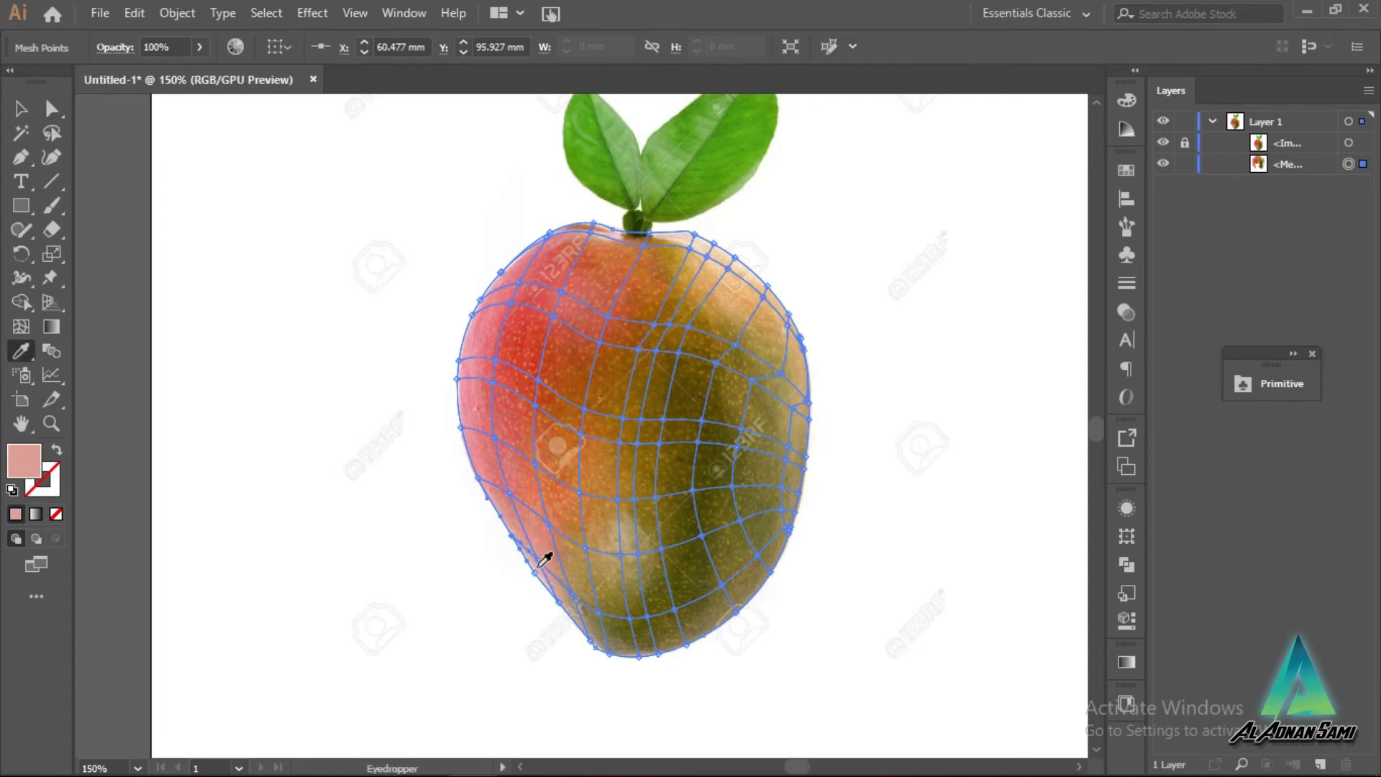
key("a")
left_click(530, 568)
key("i")
left_click(538, 572)
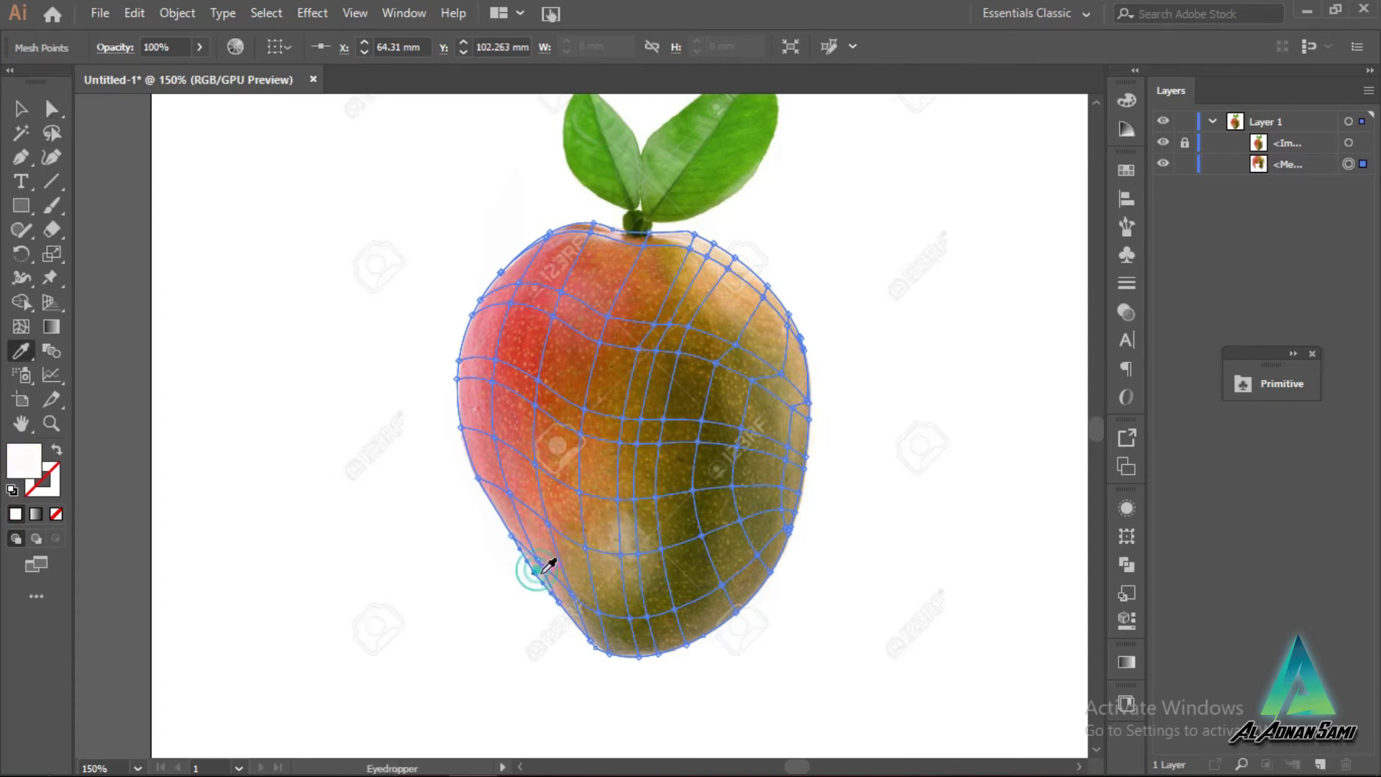
Step: Colour the last two edge points above the mango's bottom tip, sampling greyish tan for the lower one
key("a")
left_click(548, 586)
key("i")
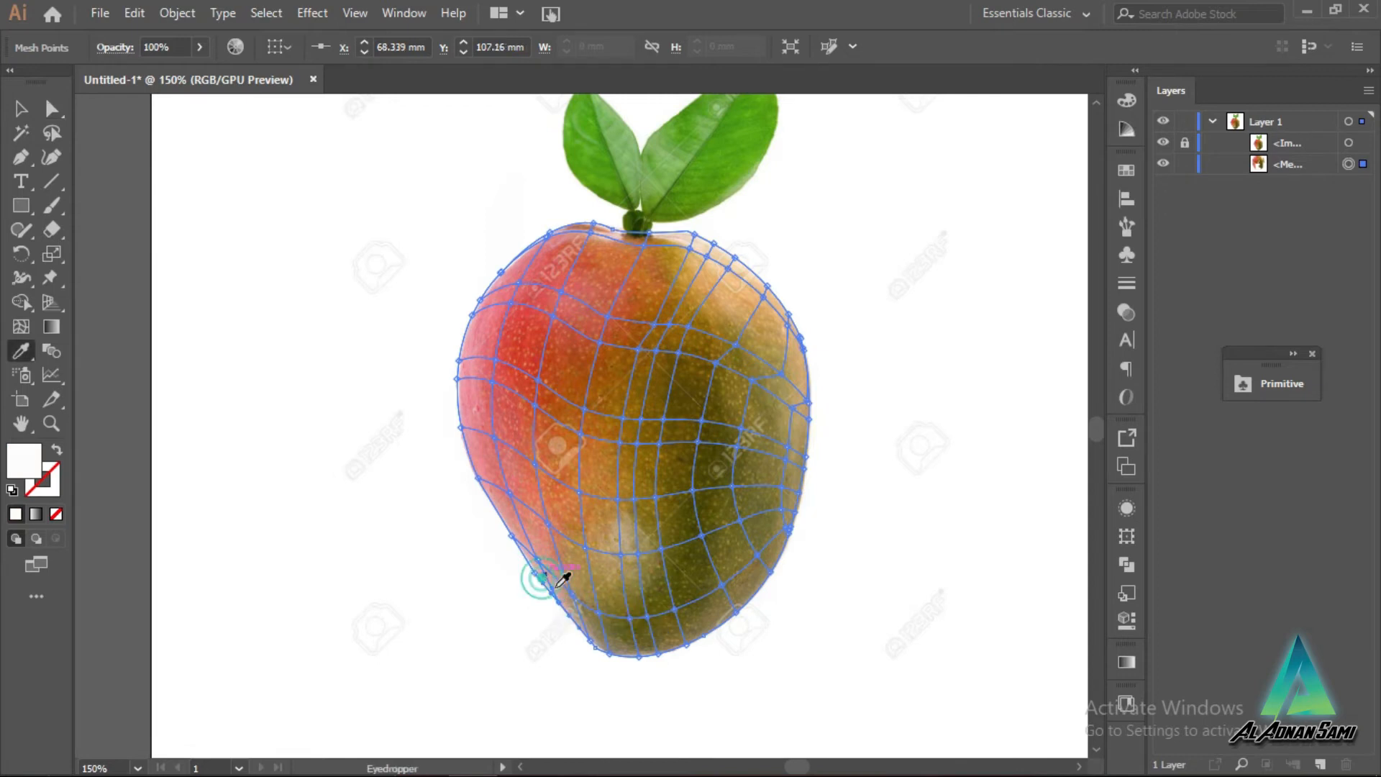
key("a")
left_click(590, 639)
key("i")
left_click(565, 603)
key("a")
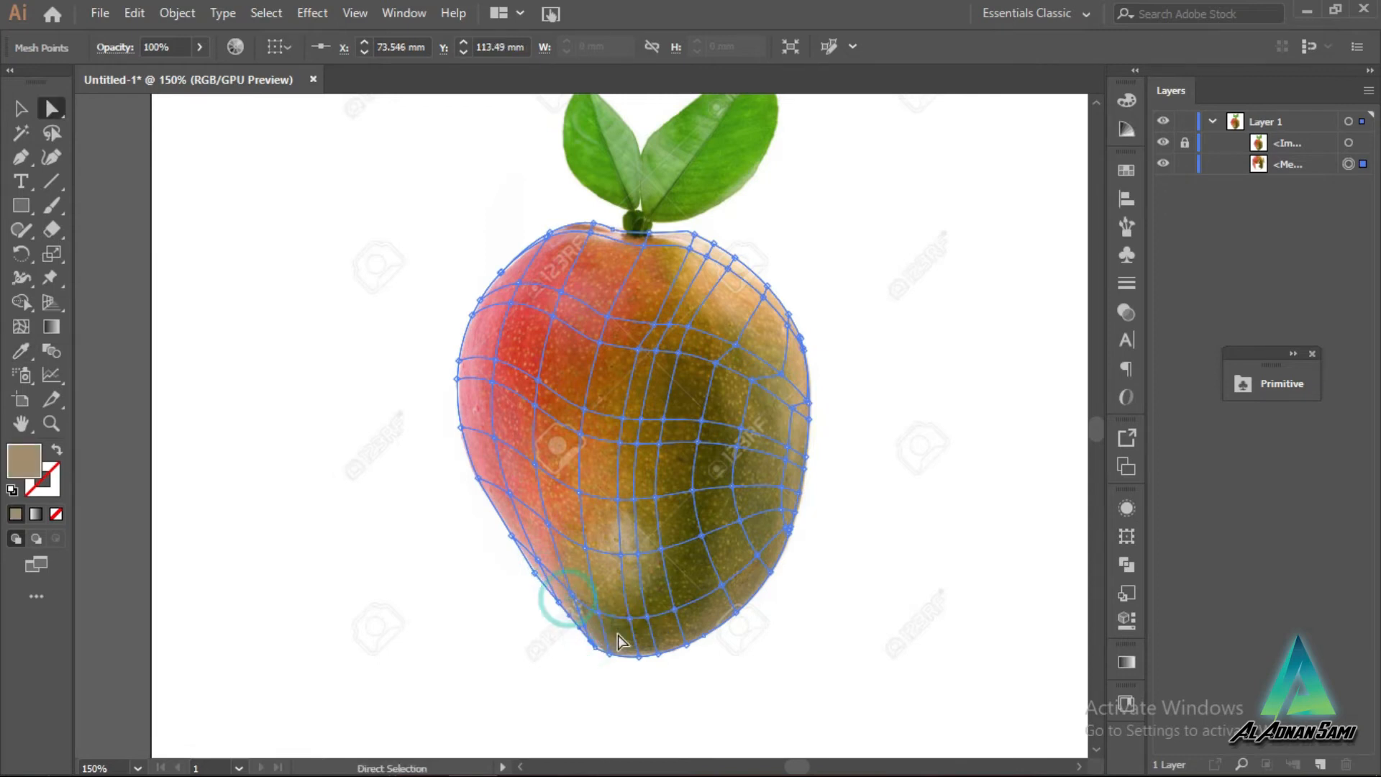
Step: Colour the two mesh points at the left corner of the mango's bottom tip with tones sampled just above them
left_click(609, 655)
key("i")
left_click(595, 623)
key("a")
left_click(590, 640)
key("i")
left_click(600, 627)
key("a")
Step: Colour the bottom-edge mesh point at the middle of the tip and the point above it with sampled skin tones
left_click(632, 619)
key("i")
left_click(630, 627)
key("a")
left_click(639, 656)
key("i")
left_click(616, 639)
key("a")
Step: Colour the mesh points of the next column at the mango's tip, sampling olive green for the bottom-edge one
left_click(645, 617)
key("i")
left_click(641, 625)
key("a")
left_click(657, 644)
key("i")
left_click(647, 632)
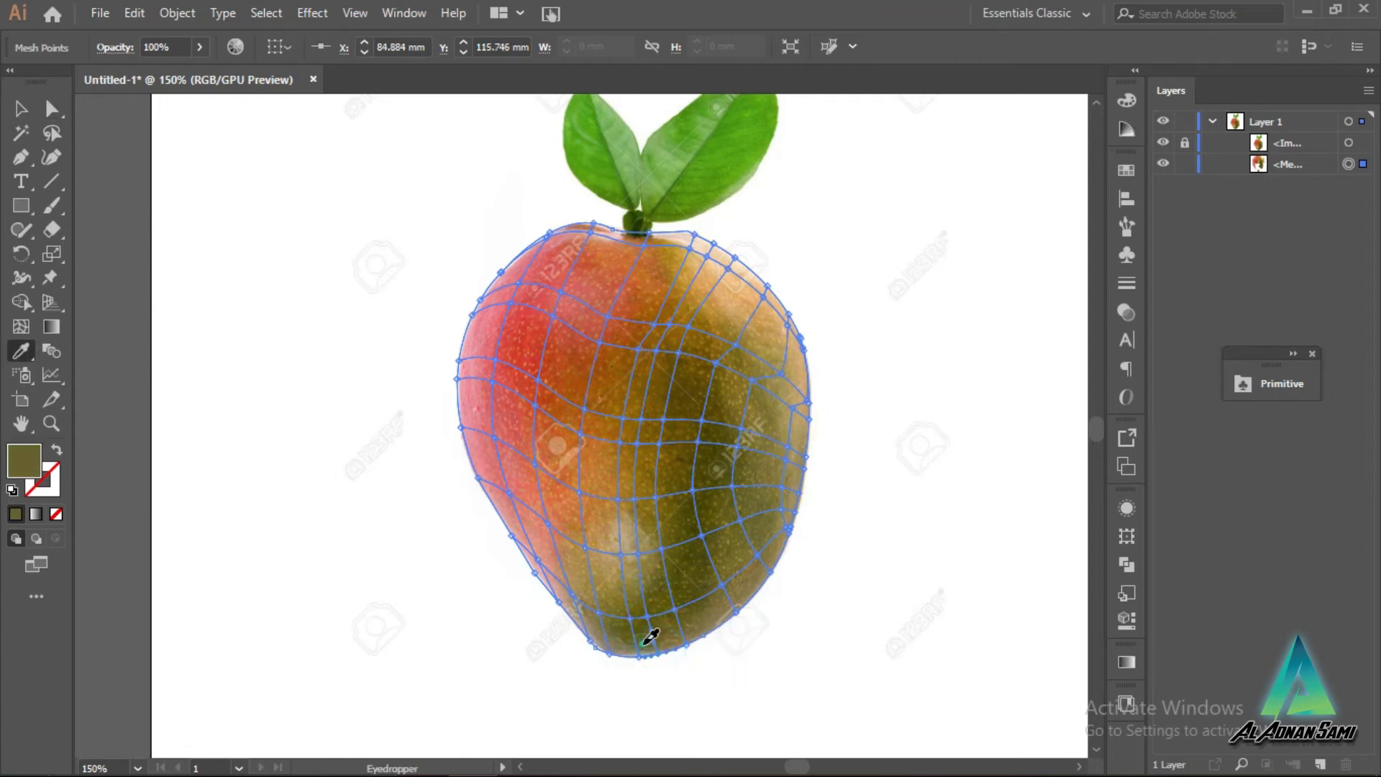
key("a")
Step: Colour the following column's two lowest mesh points, sampling olive brown for the one on the bottom edge
left_click(673, 611)
key("i")
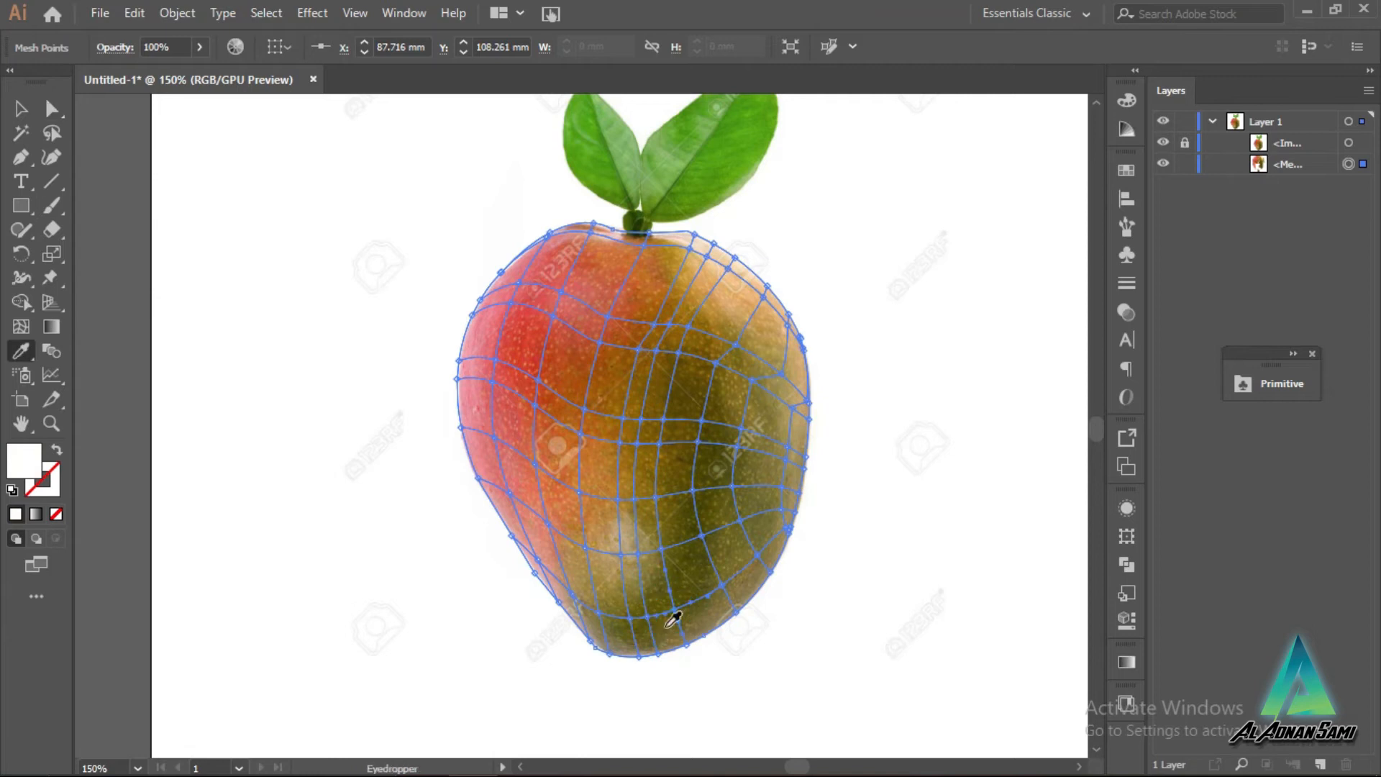
left_click(662, 624)
key("a")
left_click(689, 646)
key("i")
left_click(667, 643)
key("a")
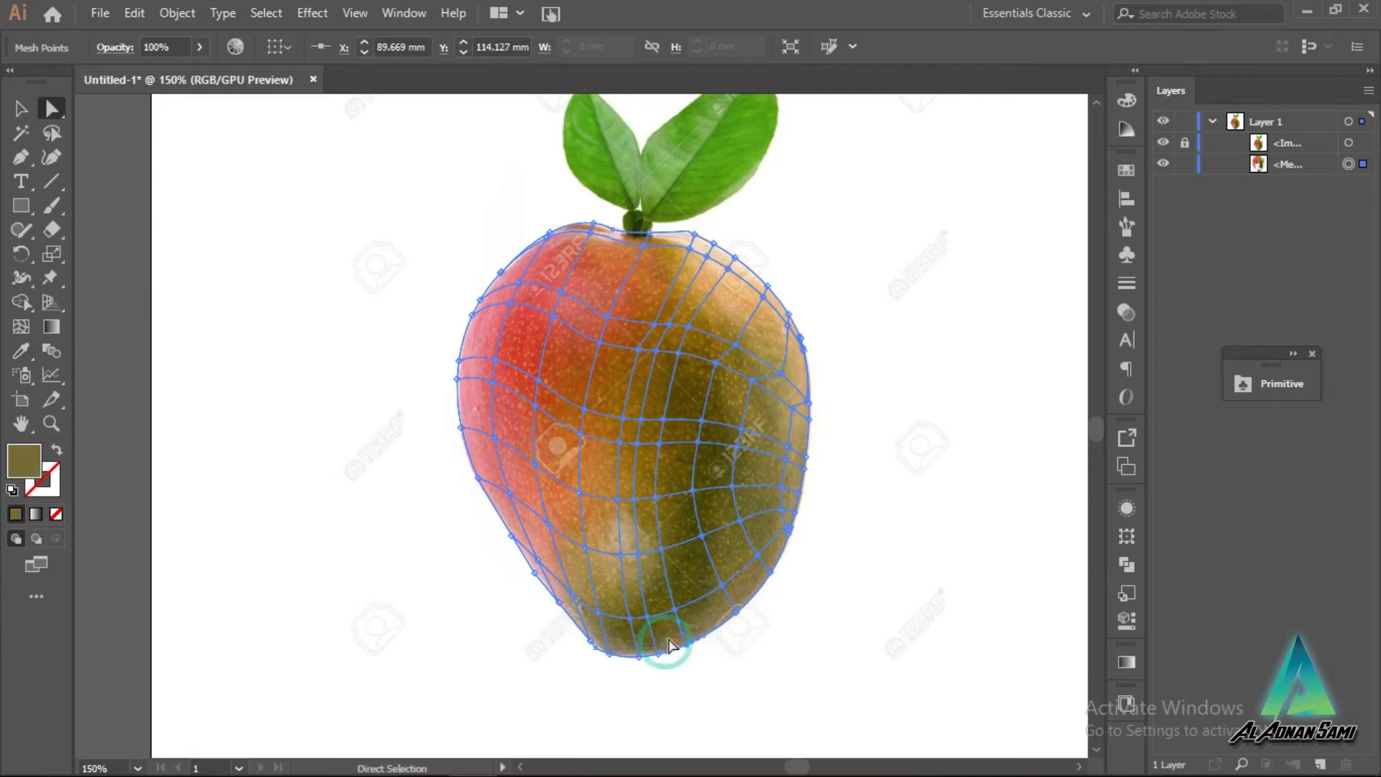
Step: Colour the mesh point in the mango's lower pale highlight and the one below it with tones sampled nearby
left_click(619, 554)
key("i")
left_click(617, 563)
key("a")
left_click(630, 618)
key("i")
left_click(611, 607)
key("a")
Step: Colour the mesh points beside and directly above the lower highlight with tones sampled from the surrounding skin
left_click(584, 548)
key("i")
left_click(604, 550)
key("a")
left_click(617, 499)
key("i")
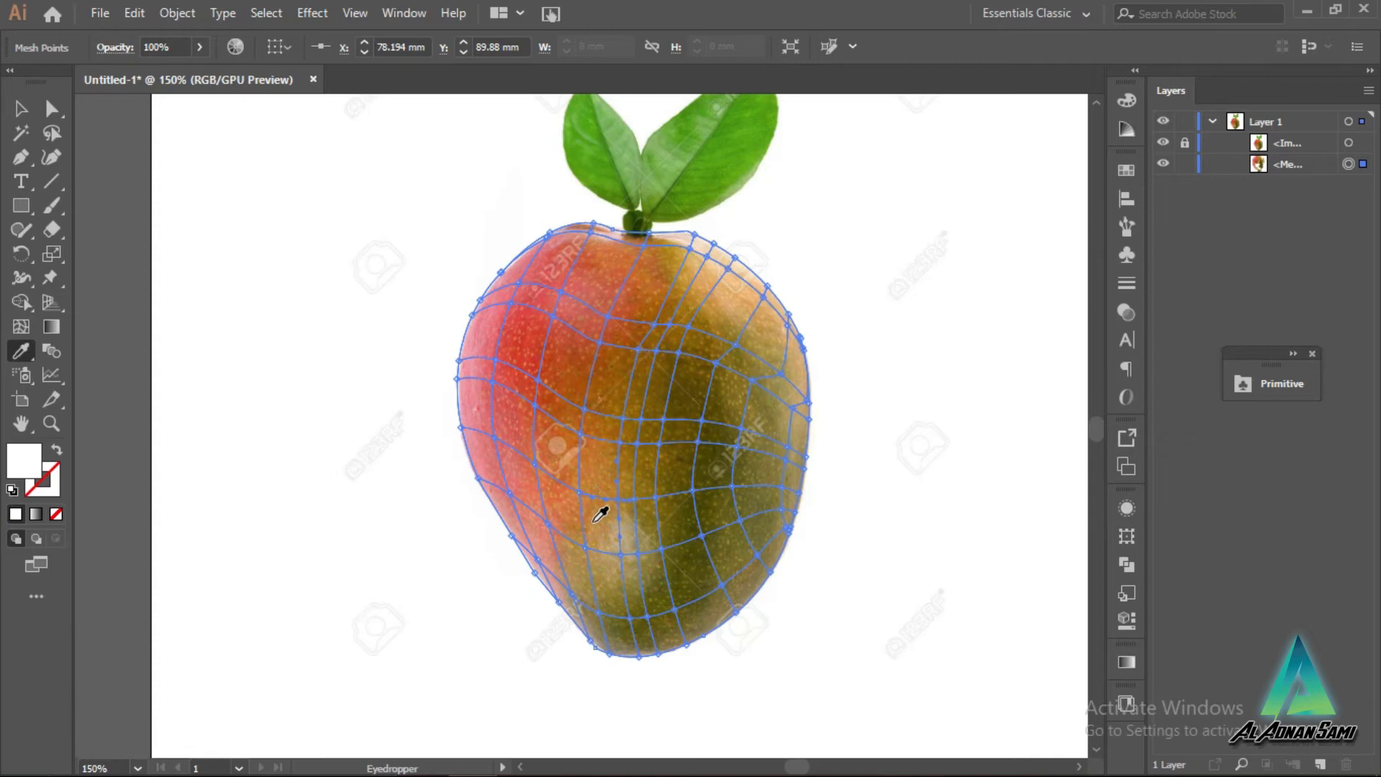
left_click(599, 519)
key("a")
Step: Colour the two mesh points below the watermark icon on the mango's orange-red area with orange tones sampled beneath them
left_click(580, 494)
key("i")
left_click(590, 521)
key("a")
left_click(551, 475)
key("i")
left_click(555, 507)
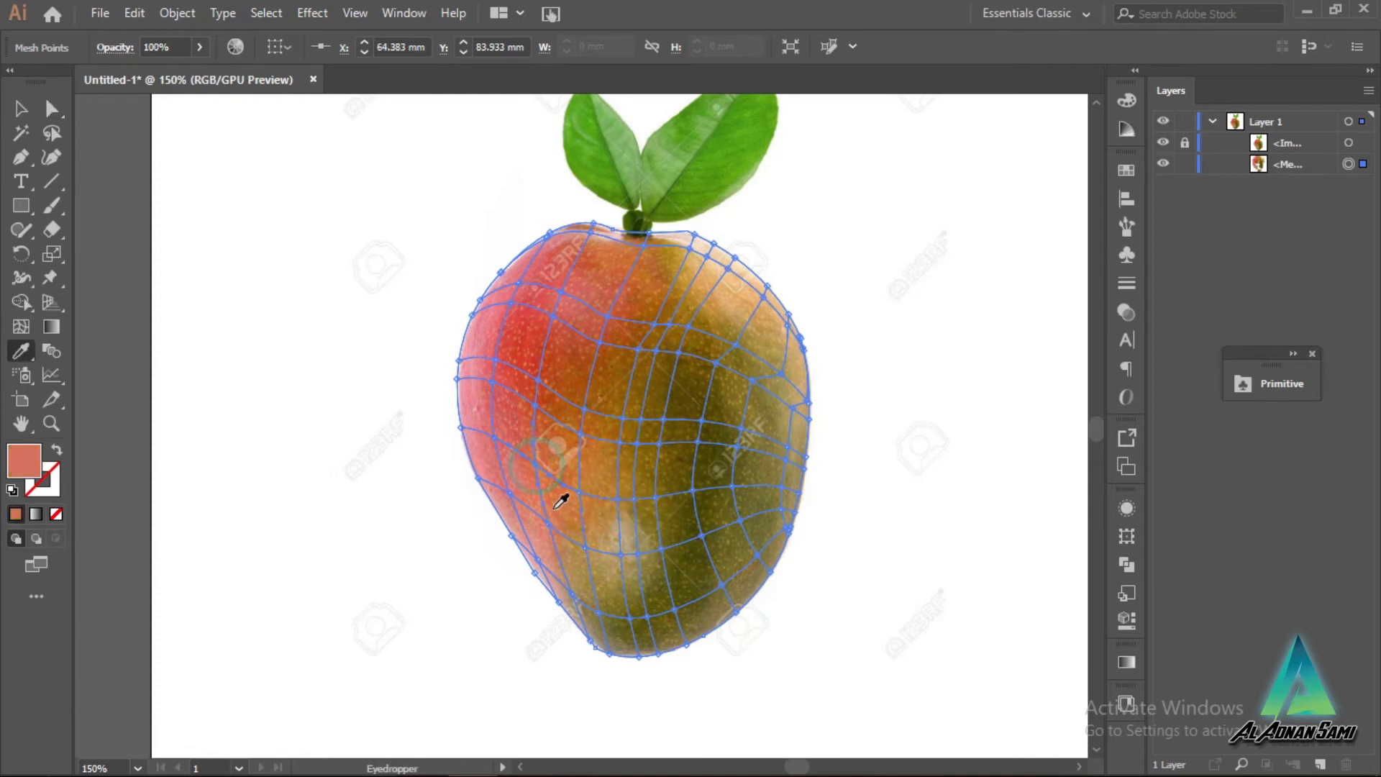
key("a")
Step: Recolour the mesh point beside the lower highlight with sampled orange-brown and the one above it with orange
left_click(587, 548)
key("i")
left_click(580, 518)
key("a")
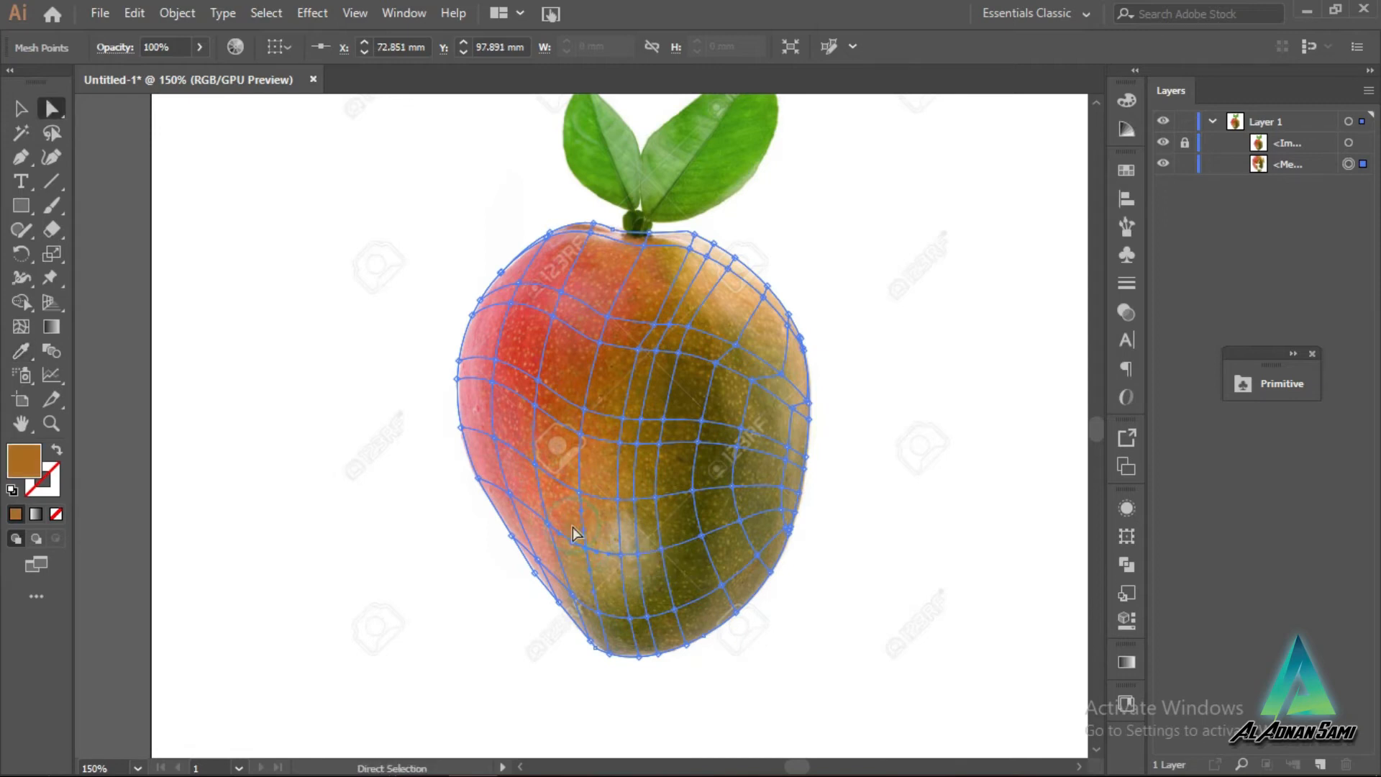
left_click(581, 491)
key("i")
key("a")
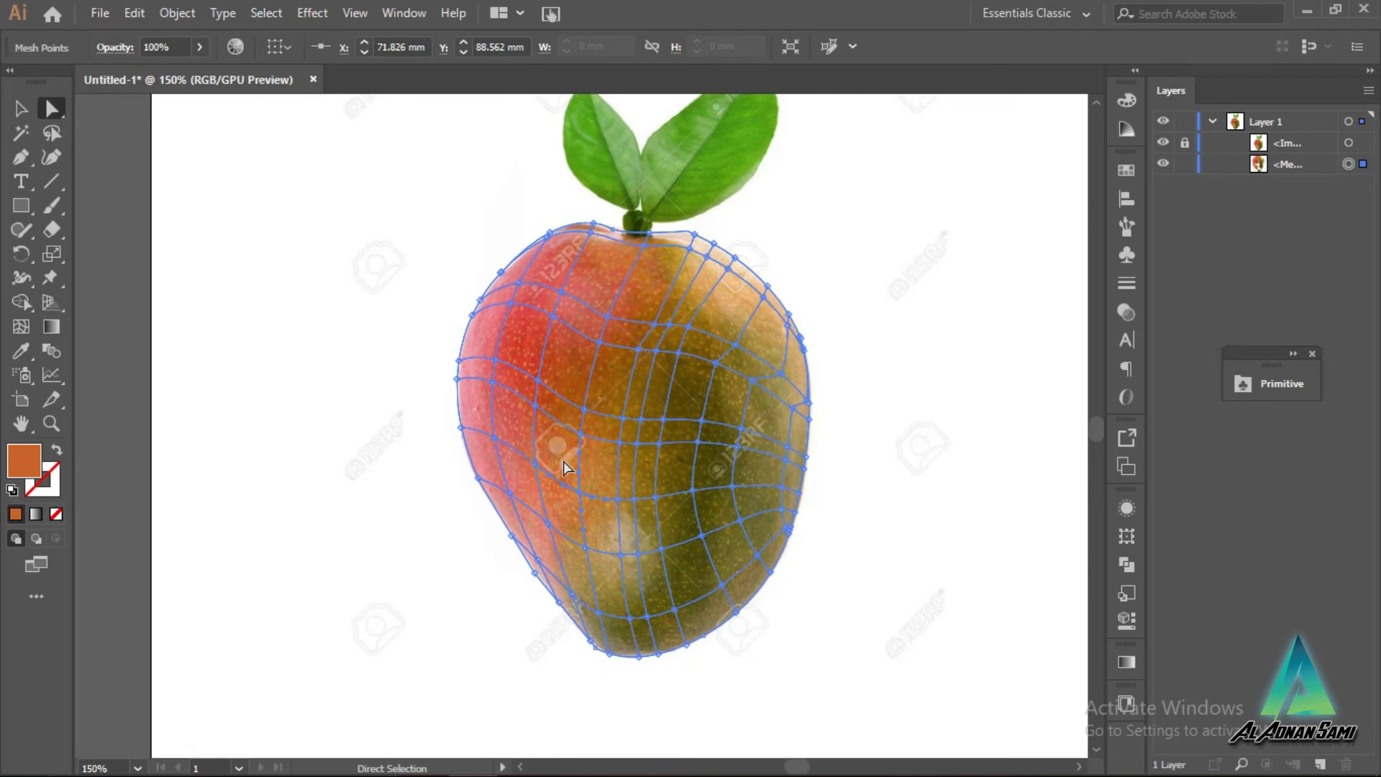
Step: Colour the mesh points from above the watermark icon to the mango's centre, sampling ochre and dark mustard for the central ones
left_click(551, 432)
left_click_drag(581, 436, 581, 434)
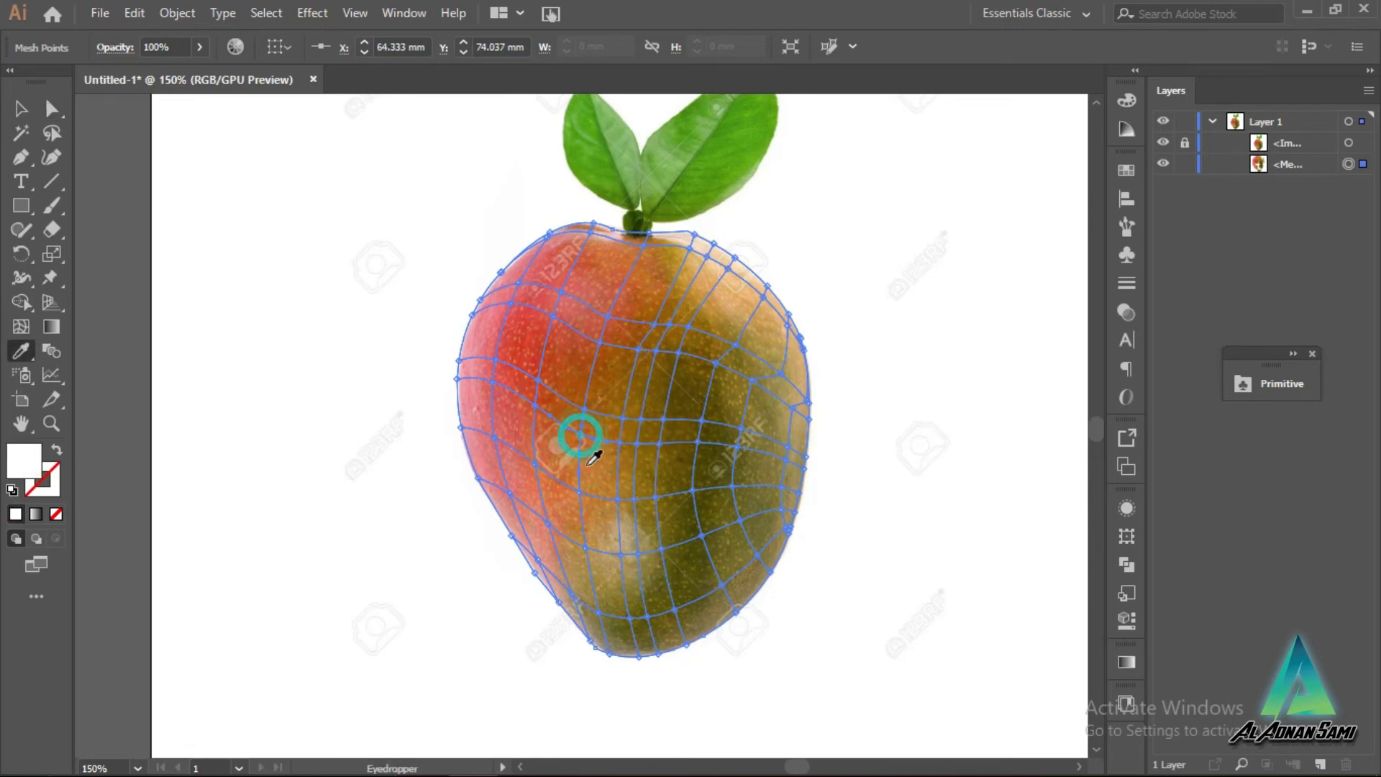
left_click(618, 441)
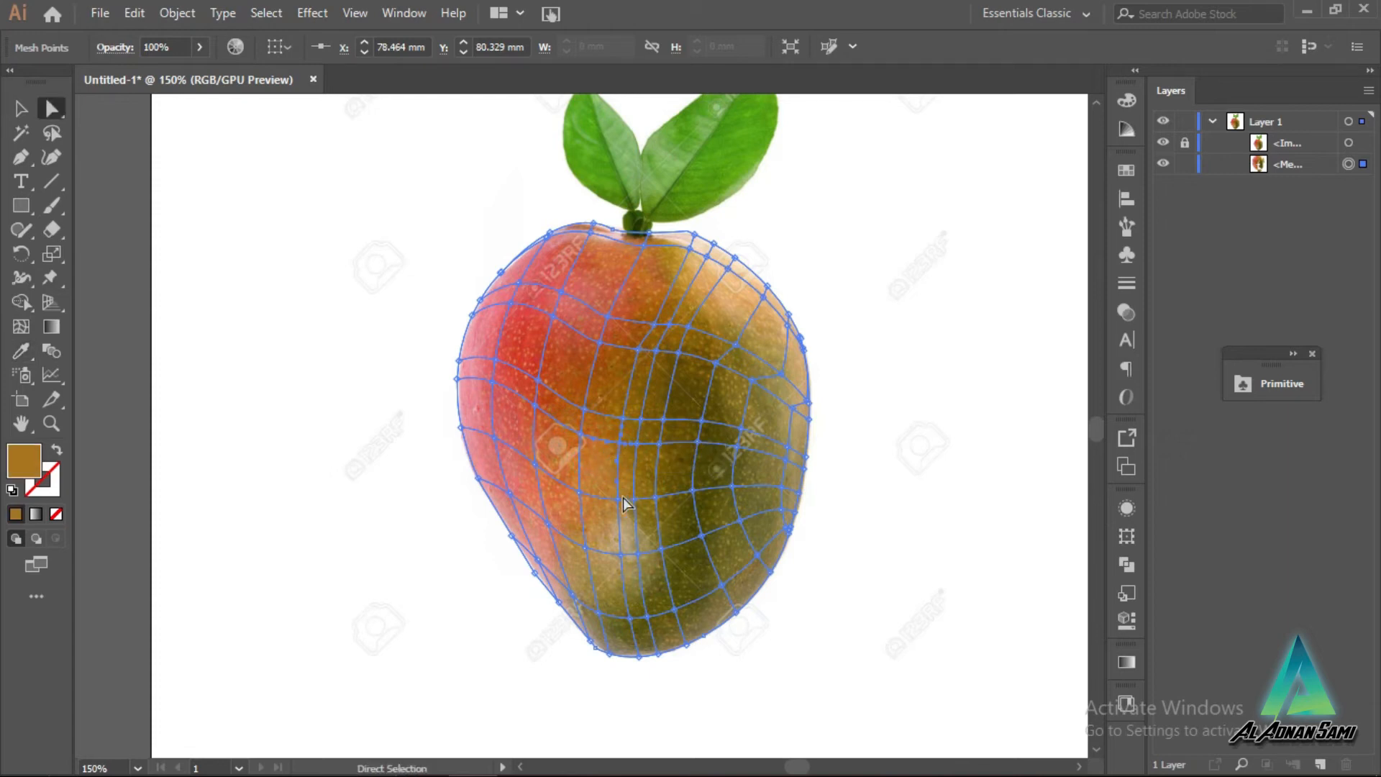
left_click(618, 481)
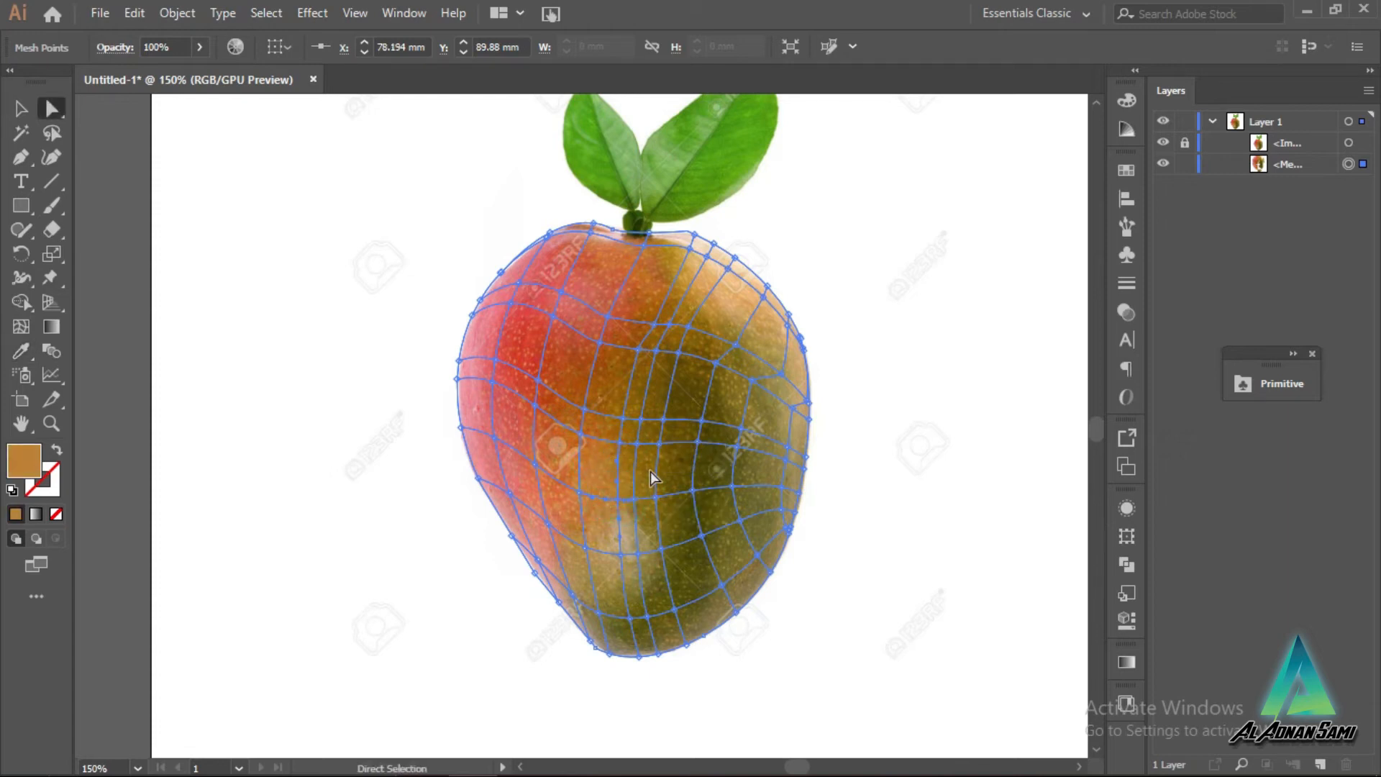
left_click(636, 445)
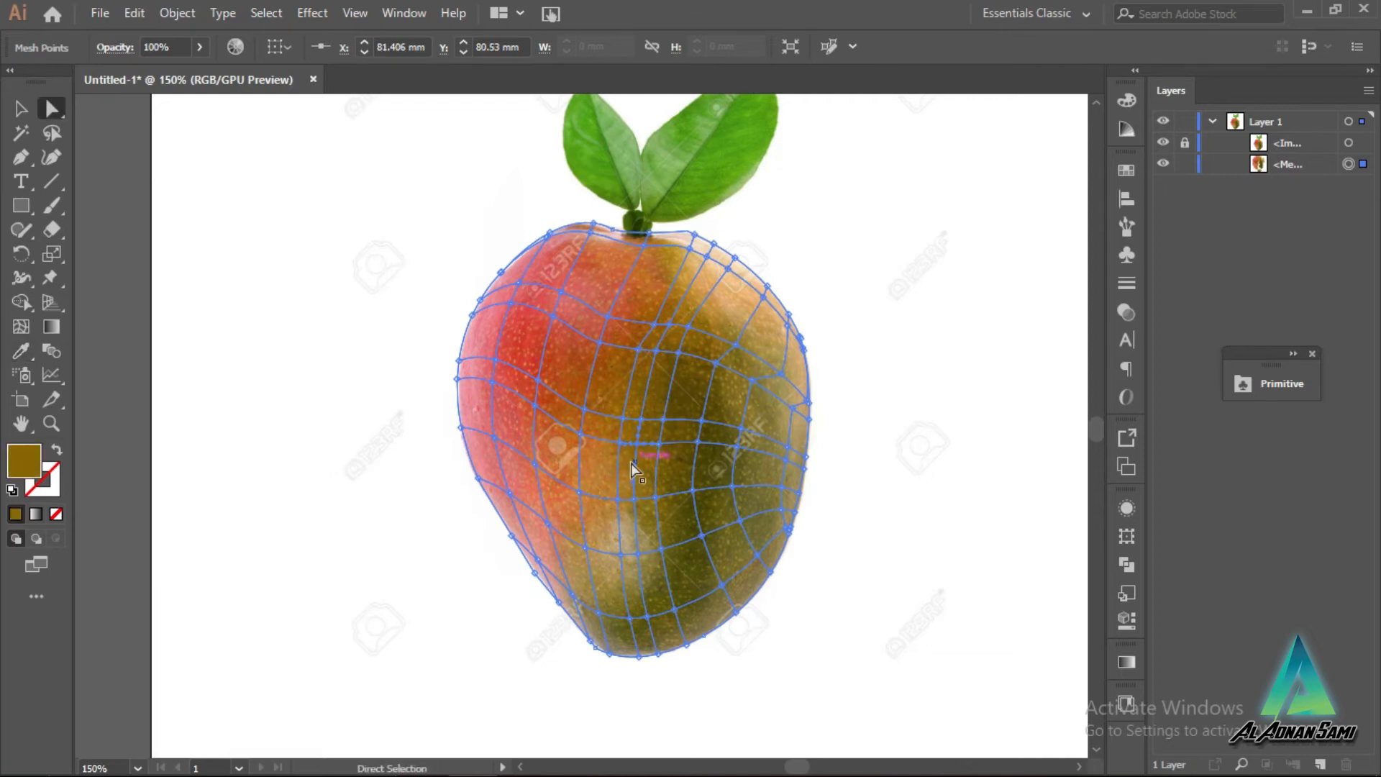
Step: Colour the two adjacent mesh points above the lower highlight and the central point above them with sampled ochre tones
left_click(635, 500)
key("i")
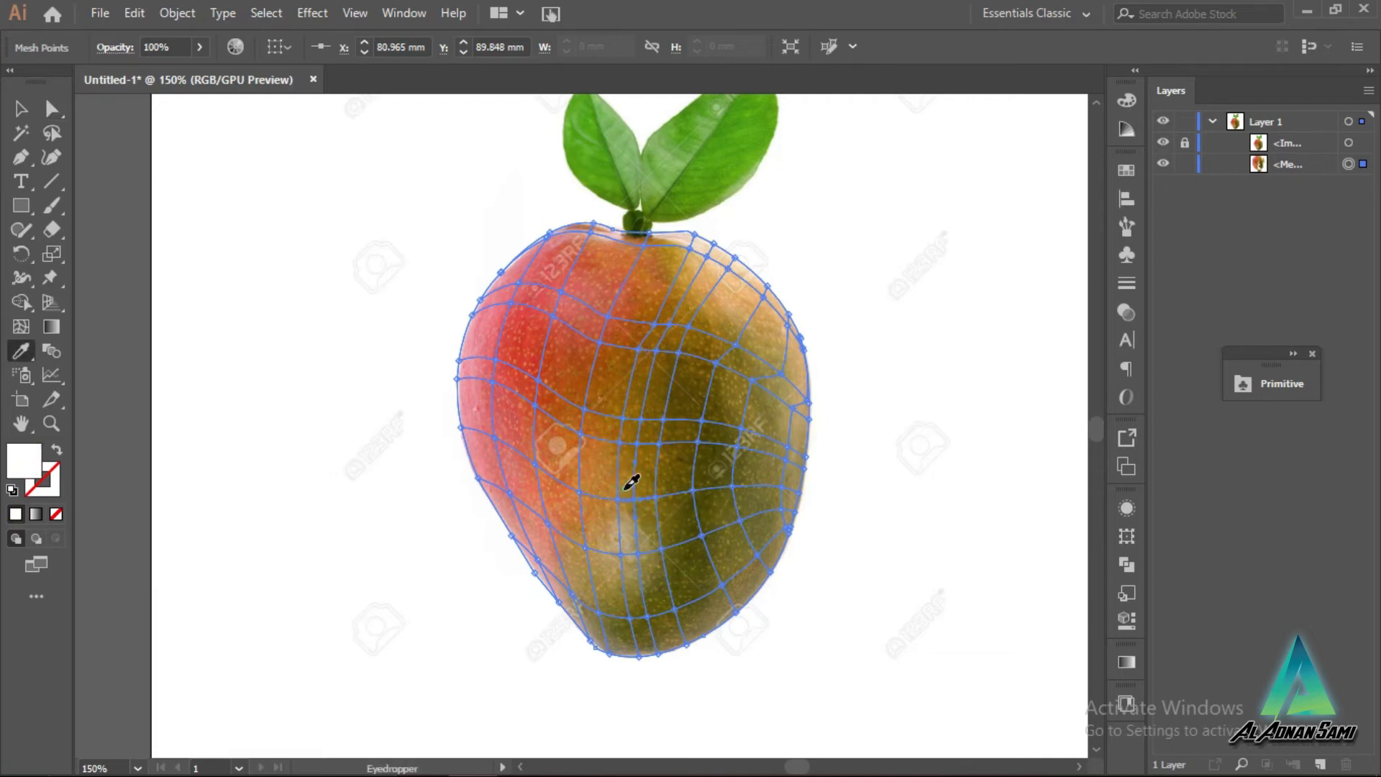
left_click(625, 490)
key("a")
left_click(619, 500)
key("i")
left_click(623, 480)
key("a")
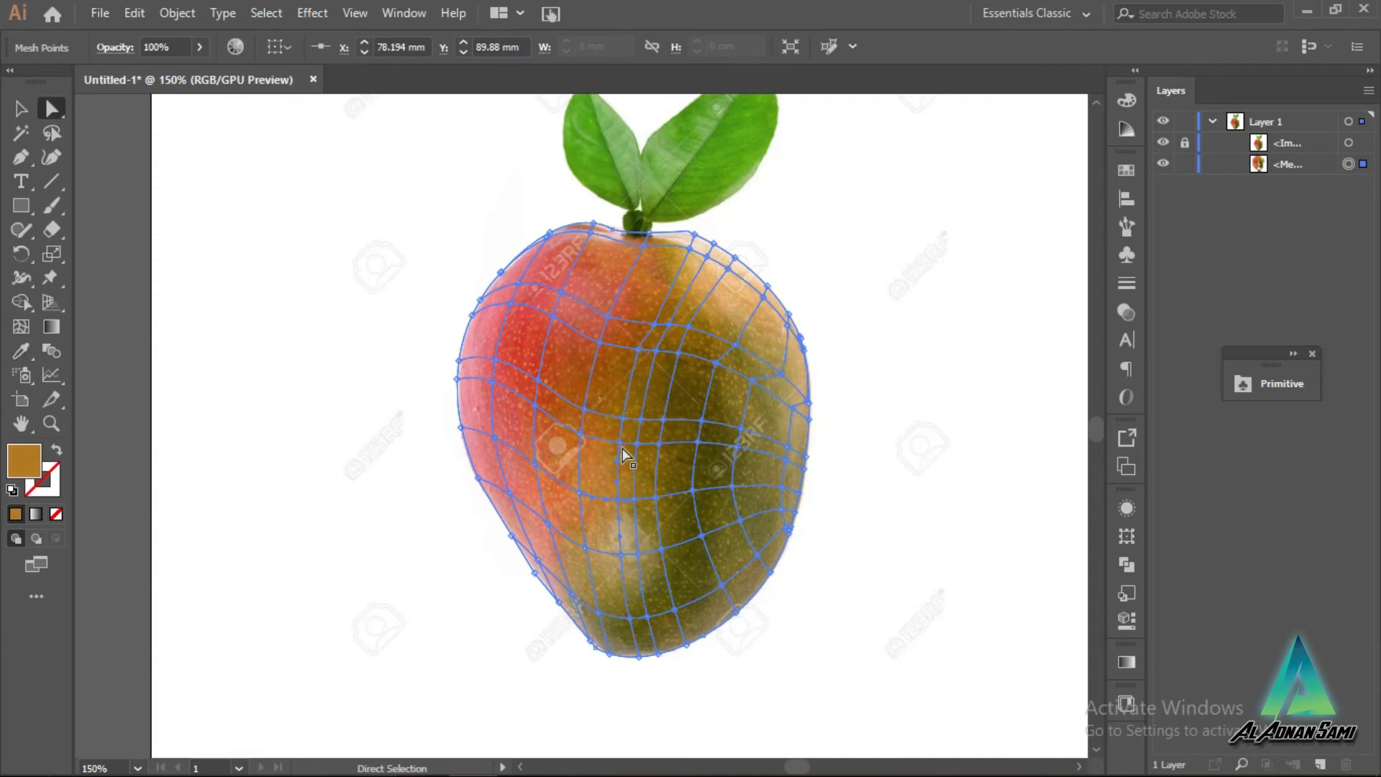
key("i")
left_click(627, 450)
key("a")
Step: Colour the two mesh points in the next column toward the green side, sampling mustard brown for the lower one
left_click(658, 444)
key("i")
left_click(648, 452)
key("a")
left_click(656, 497)
key("i")
left_click(642, 487)
key("a")
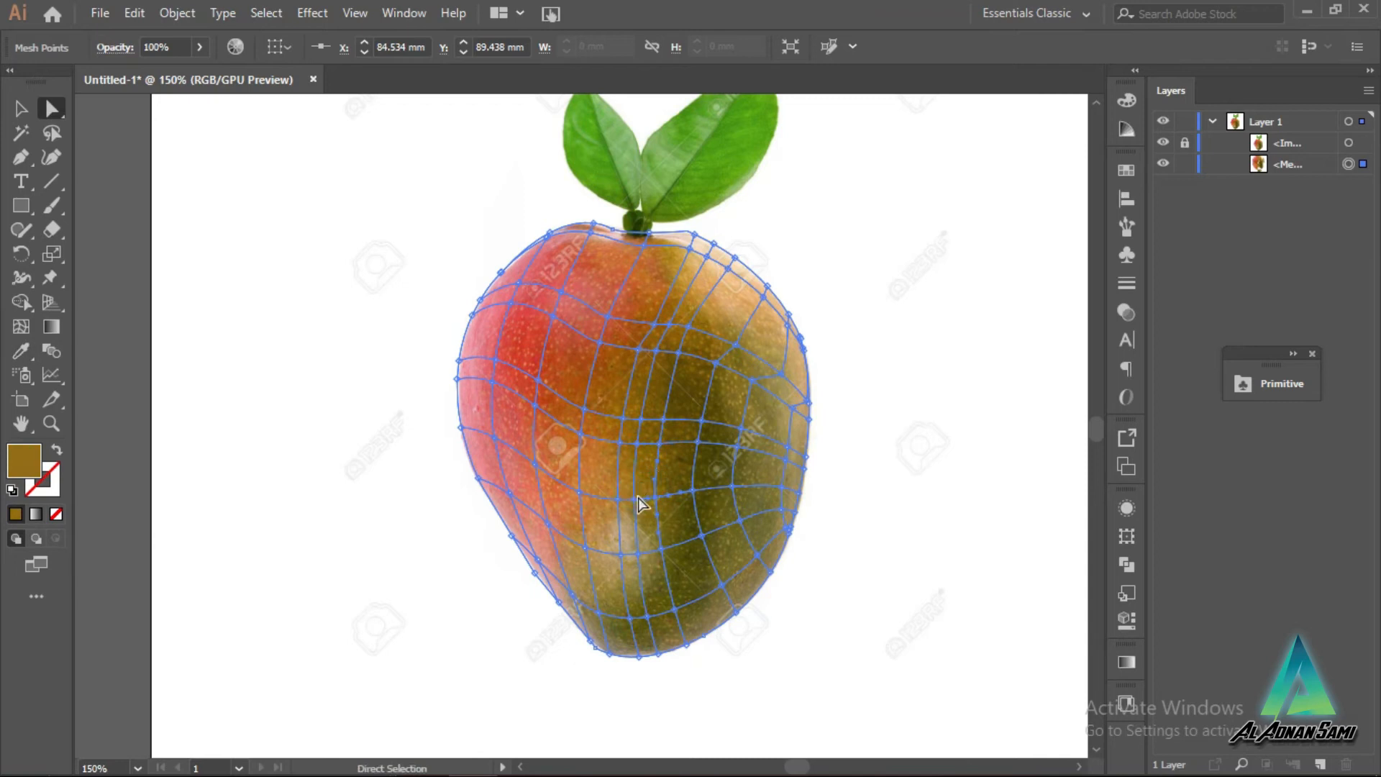
Step: Colour two neighbouring mesh points on the row across the mango's centre with tones sampled from the photo beside them
left_click_drag(640, 502, 627, 503)
left_click(641, 421)
key("i")
left_click(642, 426)
key("a")
left_click(661, 423)
key("i")
left_click(650, 432)
key("a")
Step: Colour two mesh points on the row just below the centre with sampled tones, using golden brown for the one nearer the red side
left_click(660, 444)
key("i")
left_click(647, 435)
key("a")
left_click(620, 437)
key("i")
left_click(626, 432)
key("a")
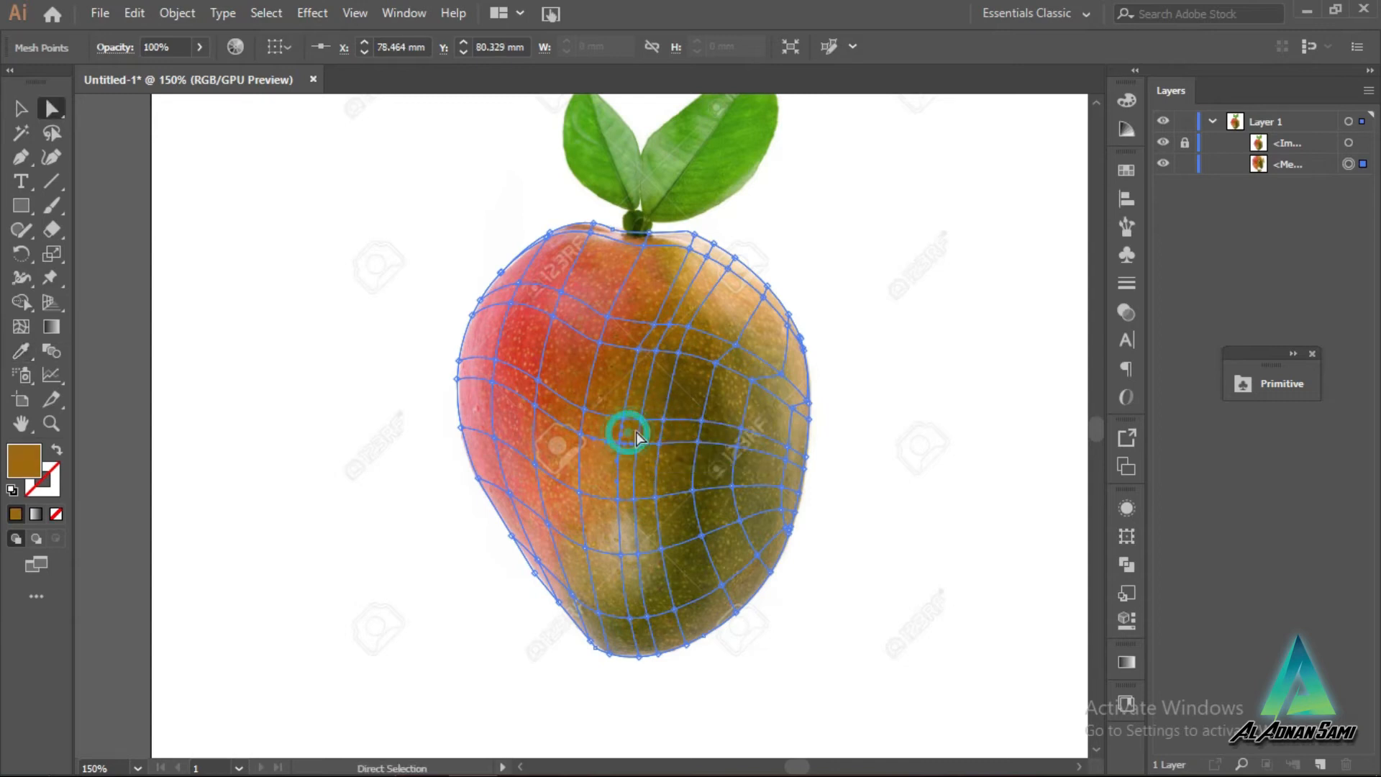
left_click(644, 424)
left_click(640, 421)
left_click(630, 429)
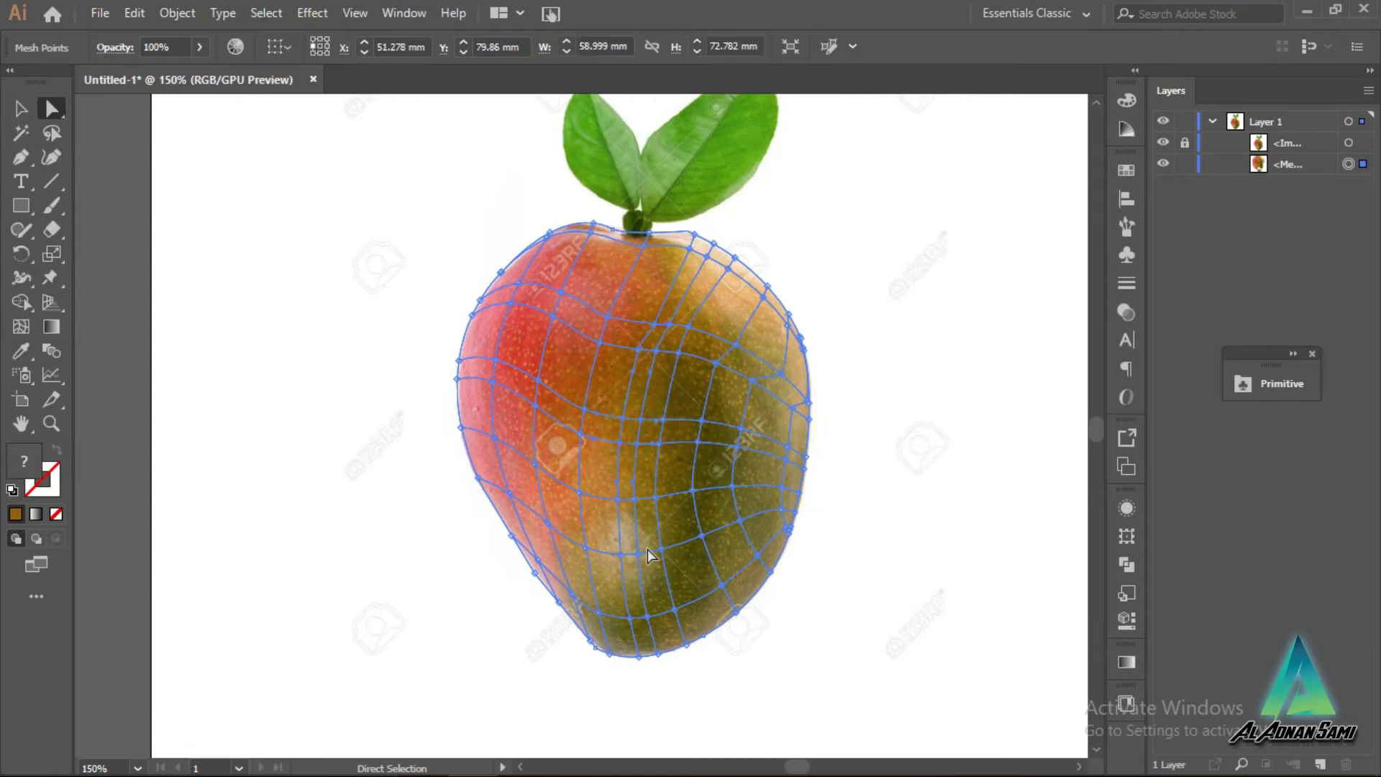
Step: Colour the mesh point on the green side of the lower highlight with sampled olive brown and the one below it with dark olive
left_click(660, 551)
key("i")
left_click(653, 559)
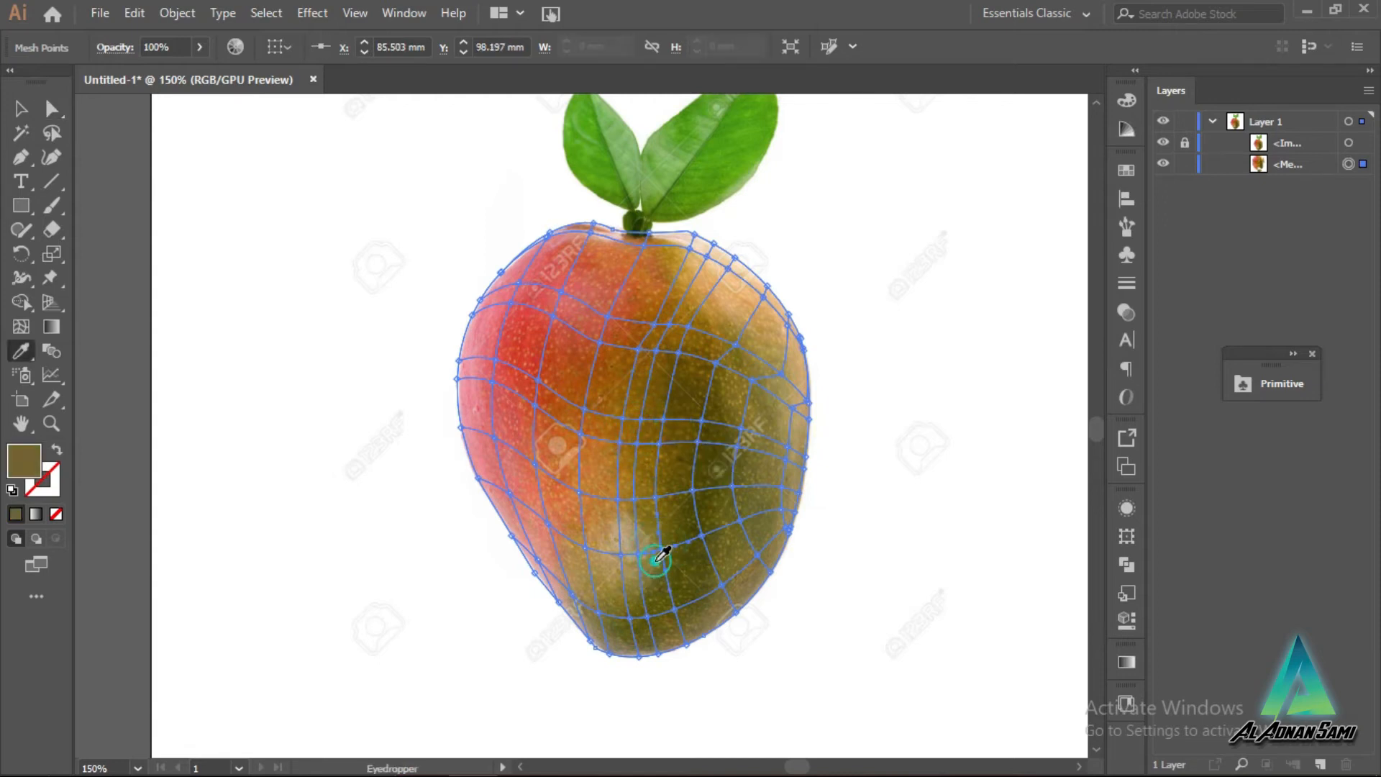
key("a")
left_click(677, 612)
key("i")
left_click(658, 611)
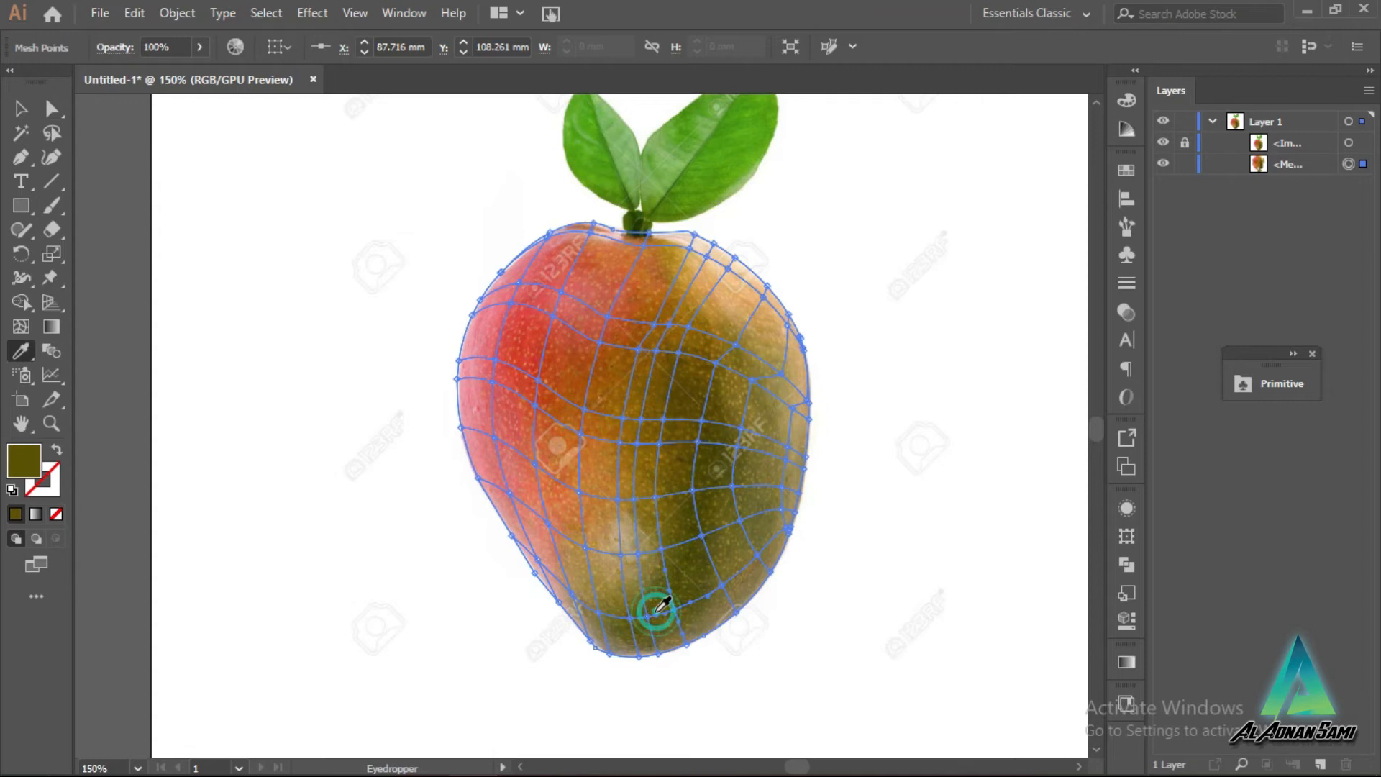
Step: Colour the mesh point near the mango's lower-left tip with light olive sampled from the photo
key("a")
left_click(600, 615)
key("i")
left_click(622, 602)
key("a")
key("i")
left_click(615, 610)
key("a")
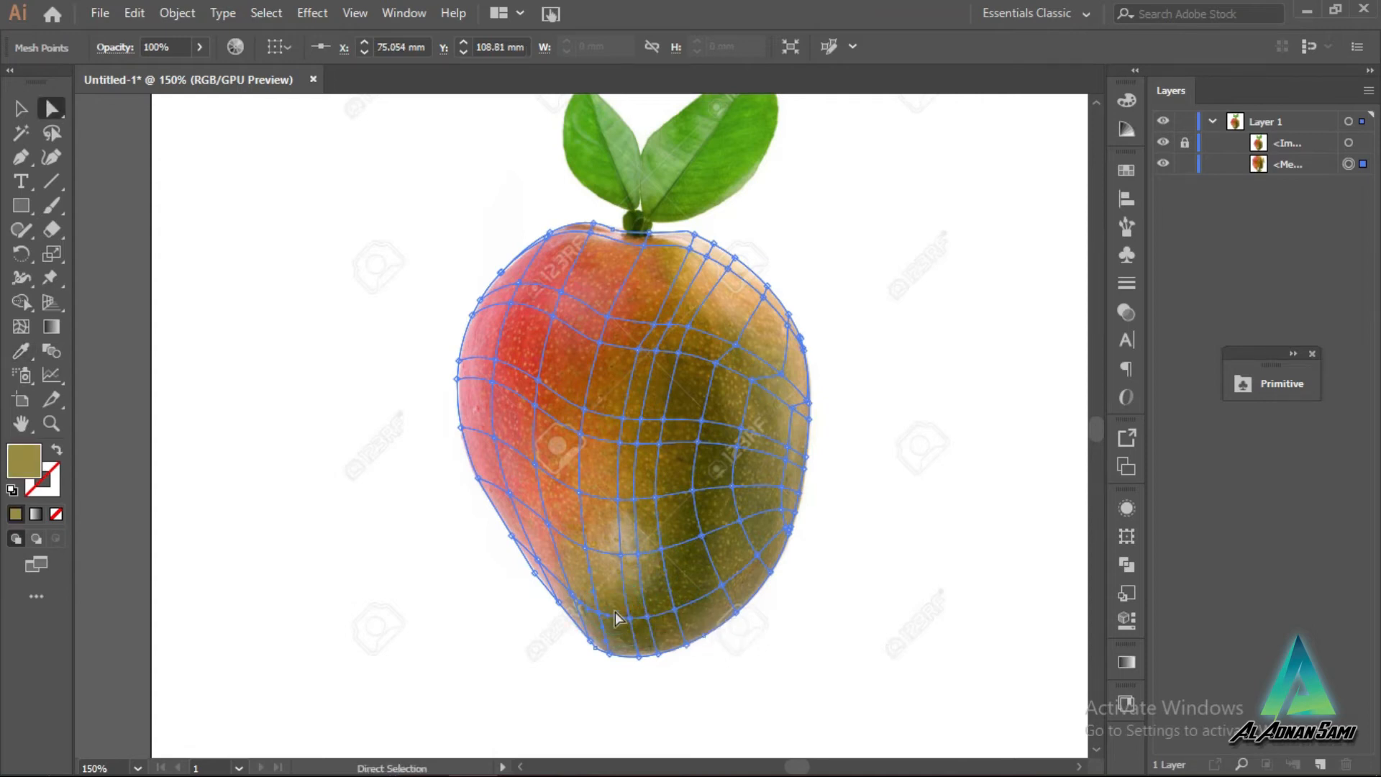
Step: Colour two mesh points along the mango's bottom edge with sampled khaki olive tones
left_click(610, 655)
key("i")
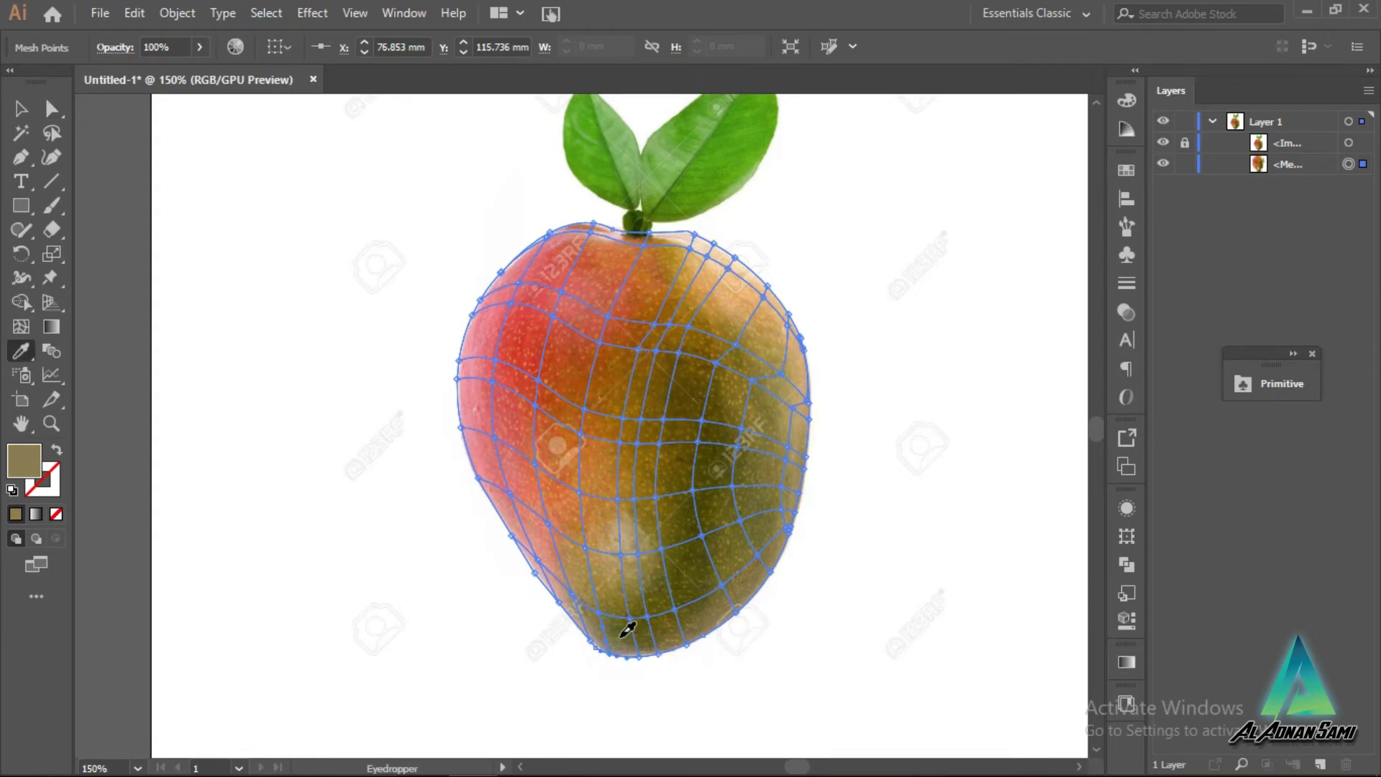
left_click(621, 633)
key("a")
left_click(633, 656)
key("i")
left_click(606, 648)
key("a")
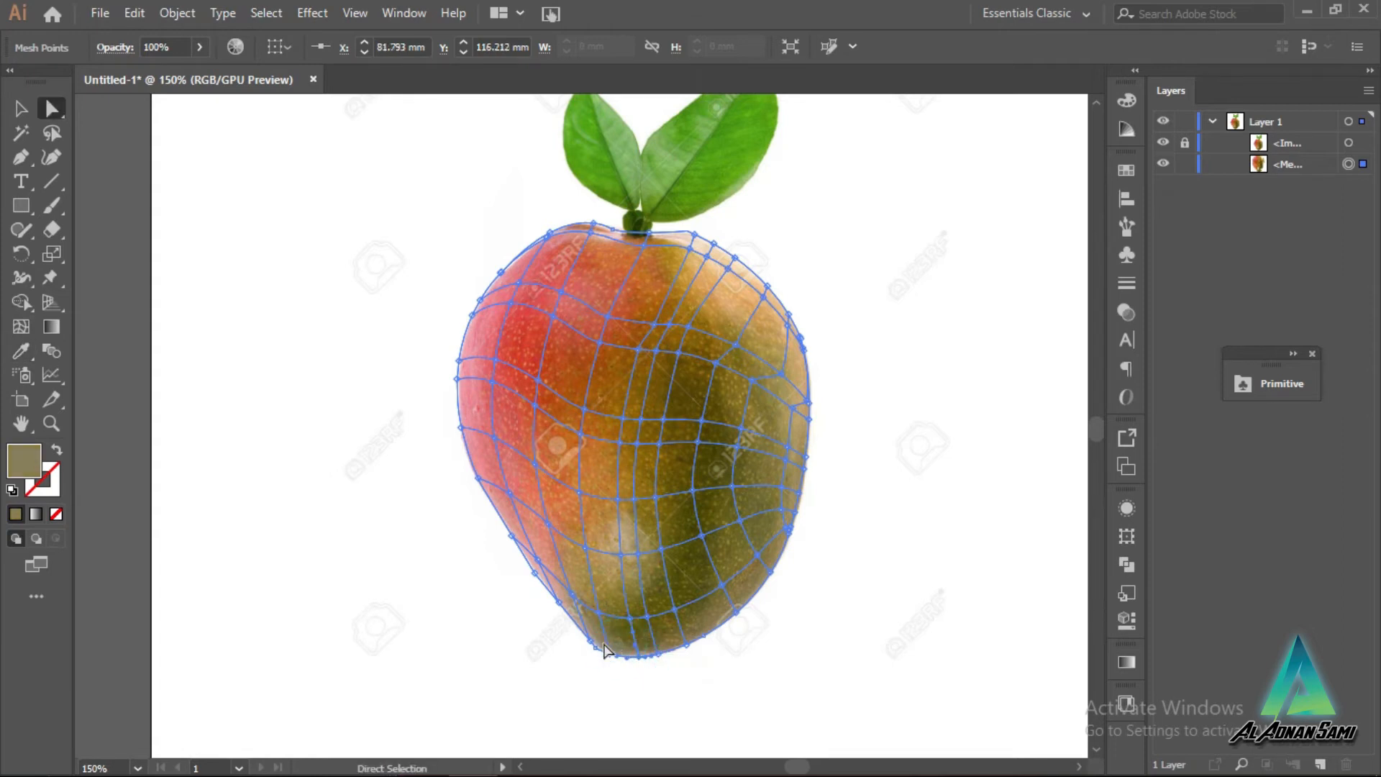
Step: Colour the mesh point at the lower-left corner of the mango's bottom edge with sampled taupe
left_click(590, 640)
key("i")
left_click(594, 634)
key("a")
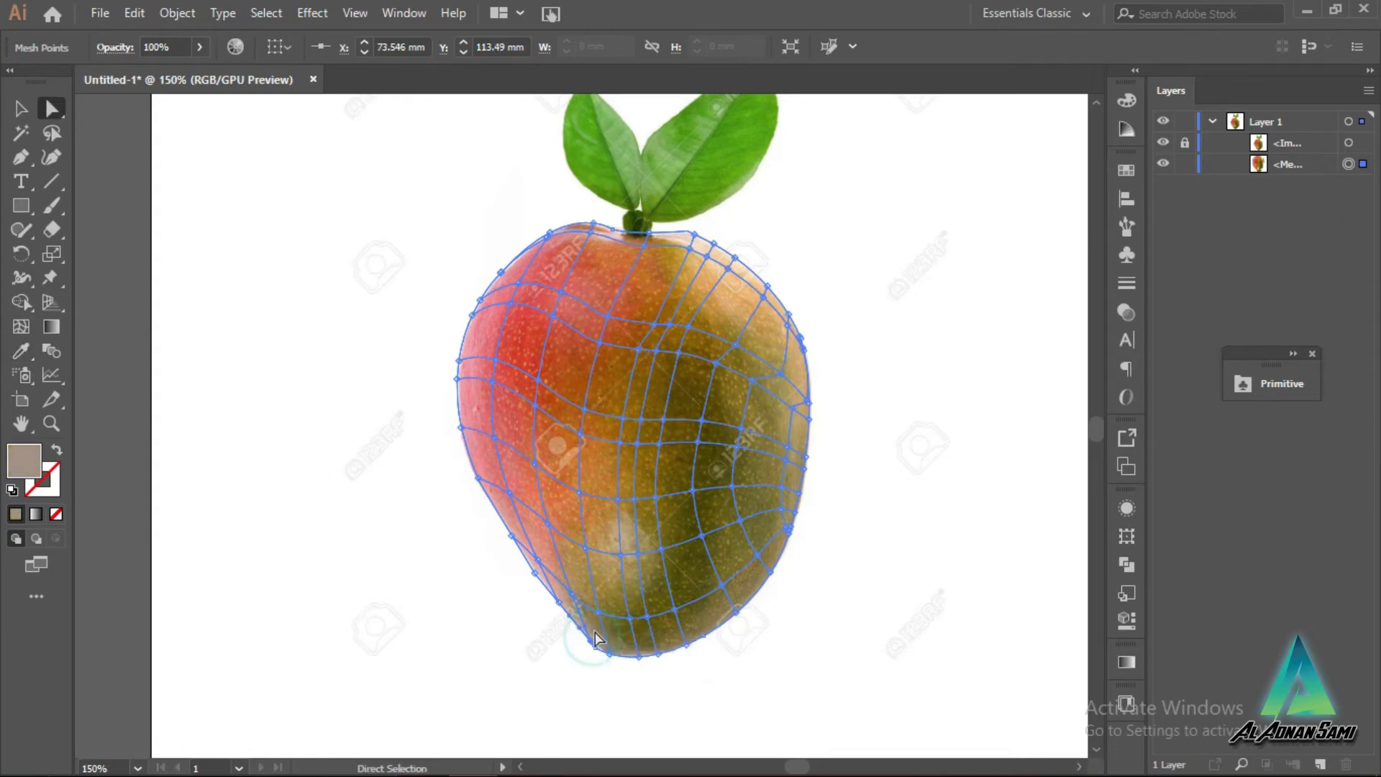
double_click(597, 611)
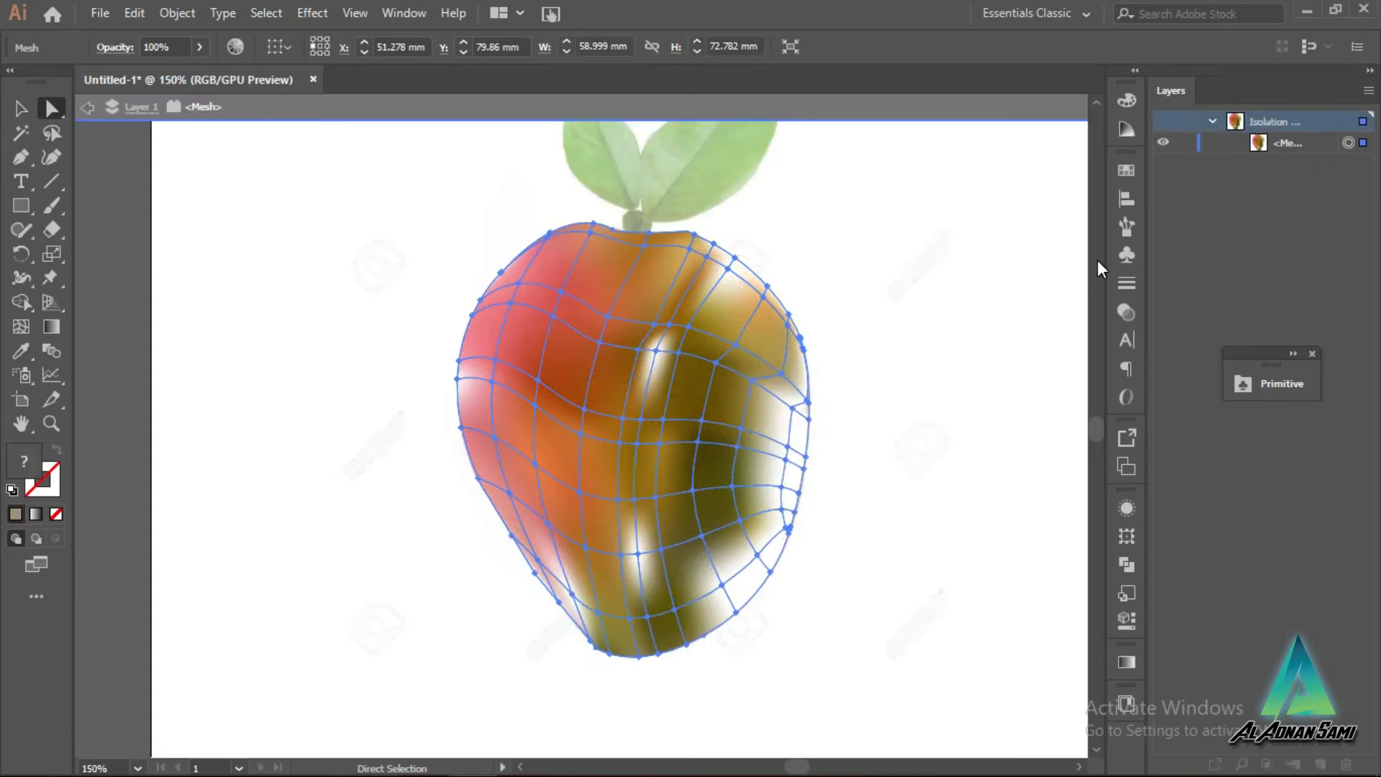
key("Escape")
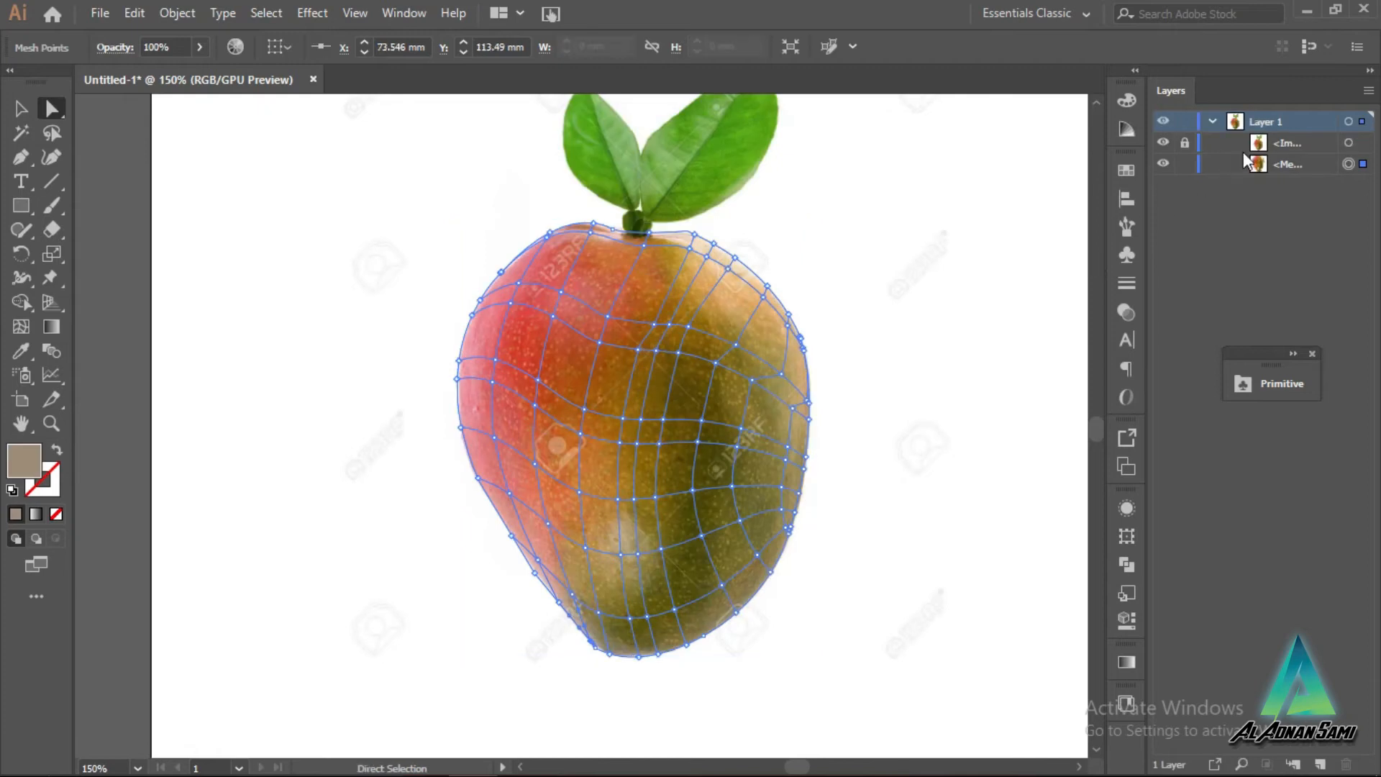
Step: Hide the mango photo and select the whole gradient mesh
left_click(1162, 144)
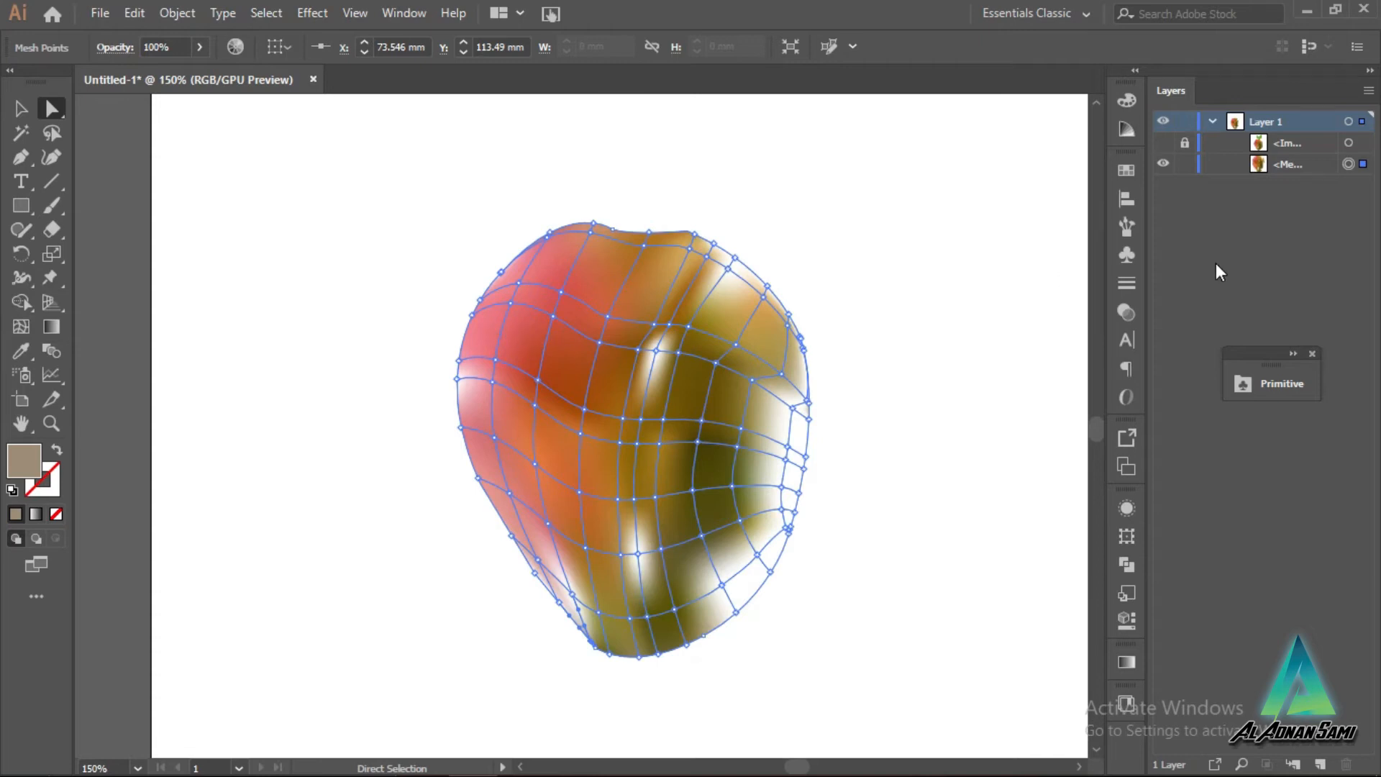
left_click(1288, 164)
left_click(1348, 164)
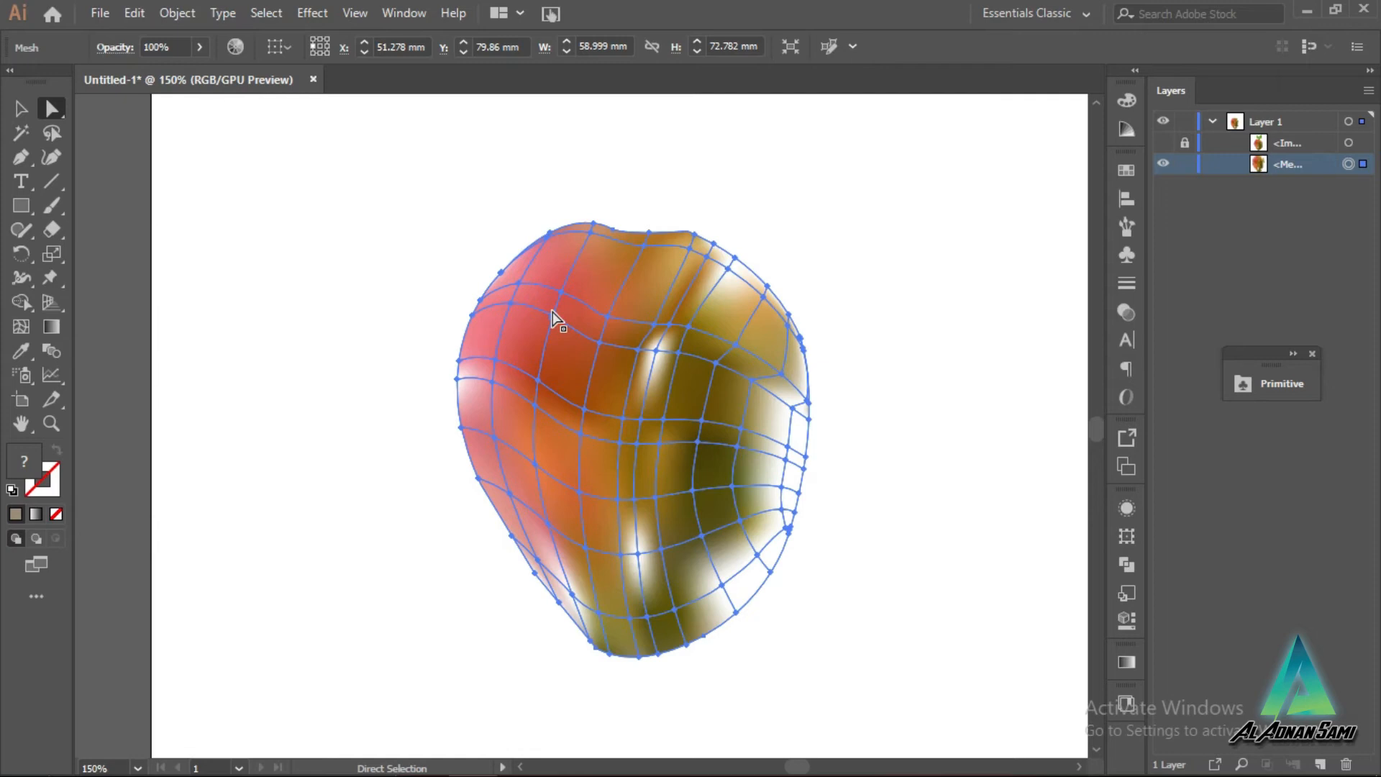
Step: Colour the upper mesh point of the white patch on the mango's left edge with a tone sampled from the red area
left_click(547, 238)
left_click(517, 284)
left_click(459, 360)
key("i")
left_click(494, 362)
left_click(514, 354)
key("a")
Step: Colour the next mesh point down on the left edge and the one beside it with sampled pink
left_click(457, 379)
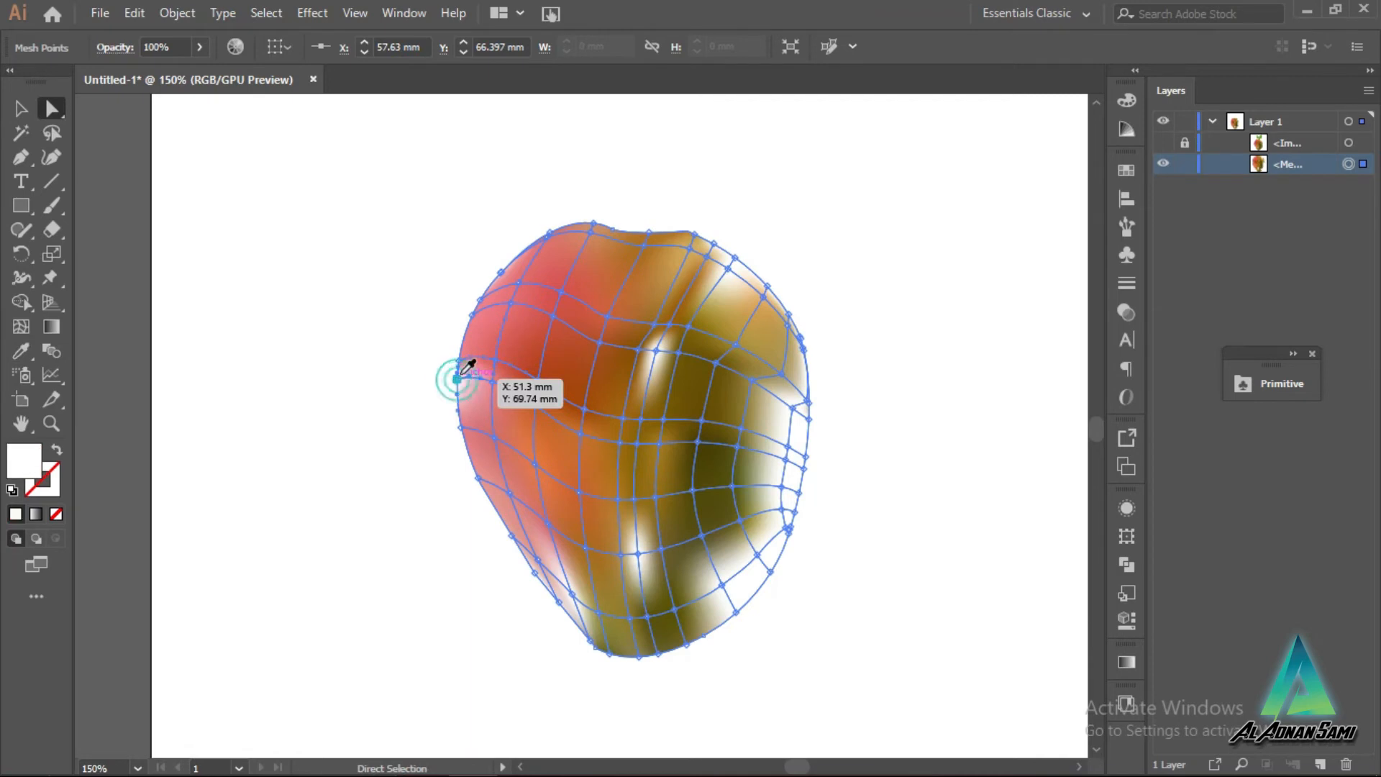
key("i")
left_click(473, 359)
key("a")
key("i")
left_click(490, 387)
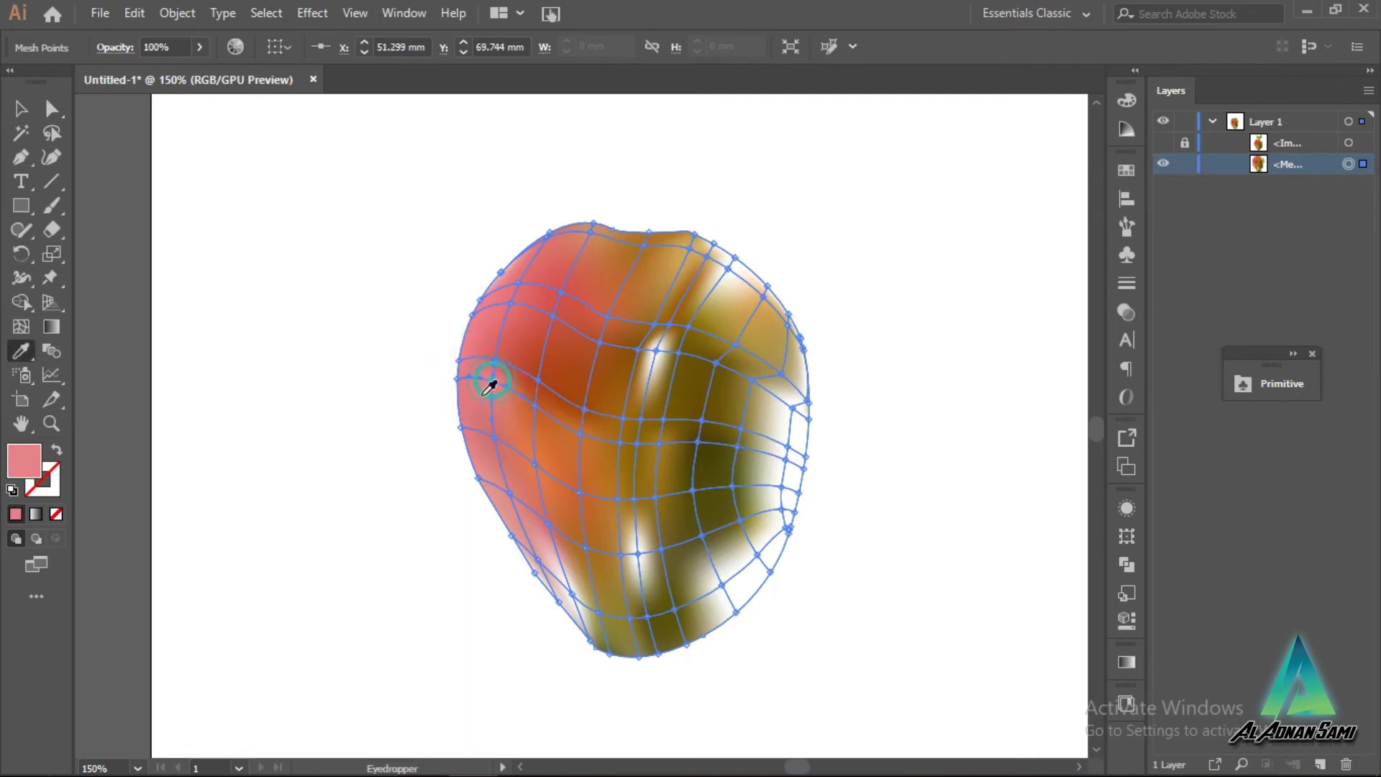
key("a")
Step: Colour the mesh point in the upper central white streak with sampled dark mustard
left_click(656, 350)
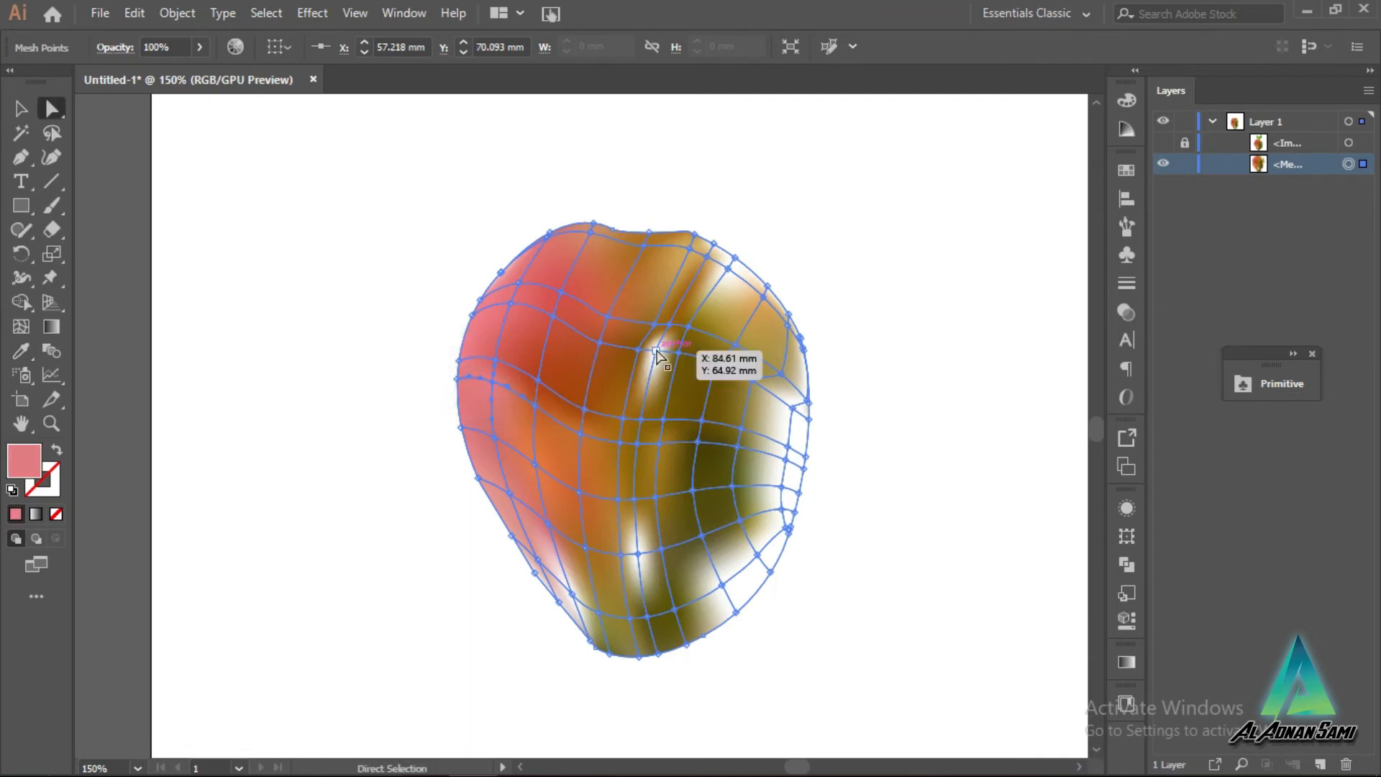
key("i")
left_click(672, 370)
key("a")
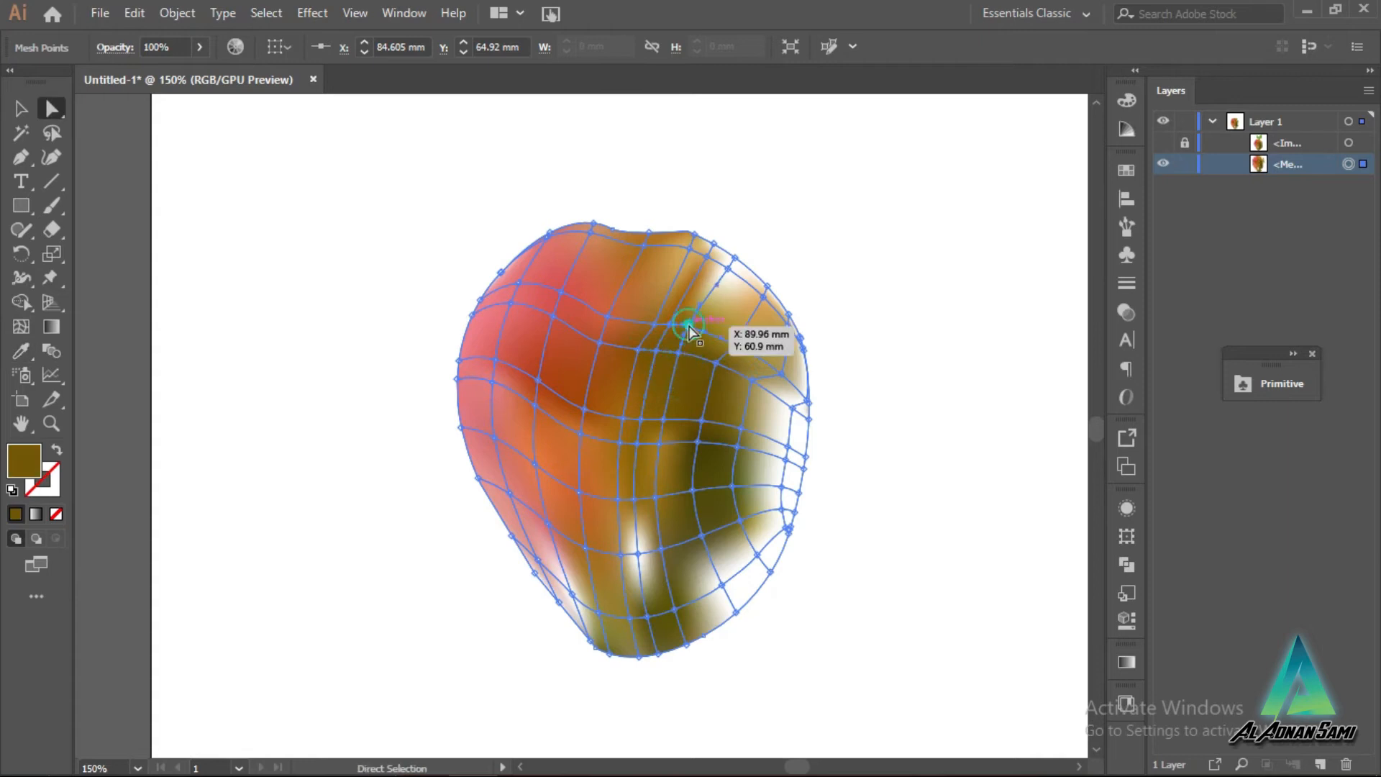
Step: Recolour the mesh point above and right of the filled central streak with mustard brown sampled from the mesh
left_click(688, 327)
key("i")
left_click(708, 320)
key("a")
left_click(694, 331)
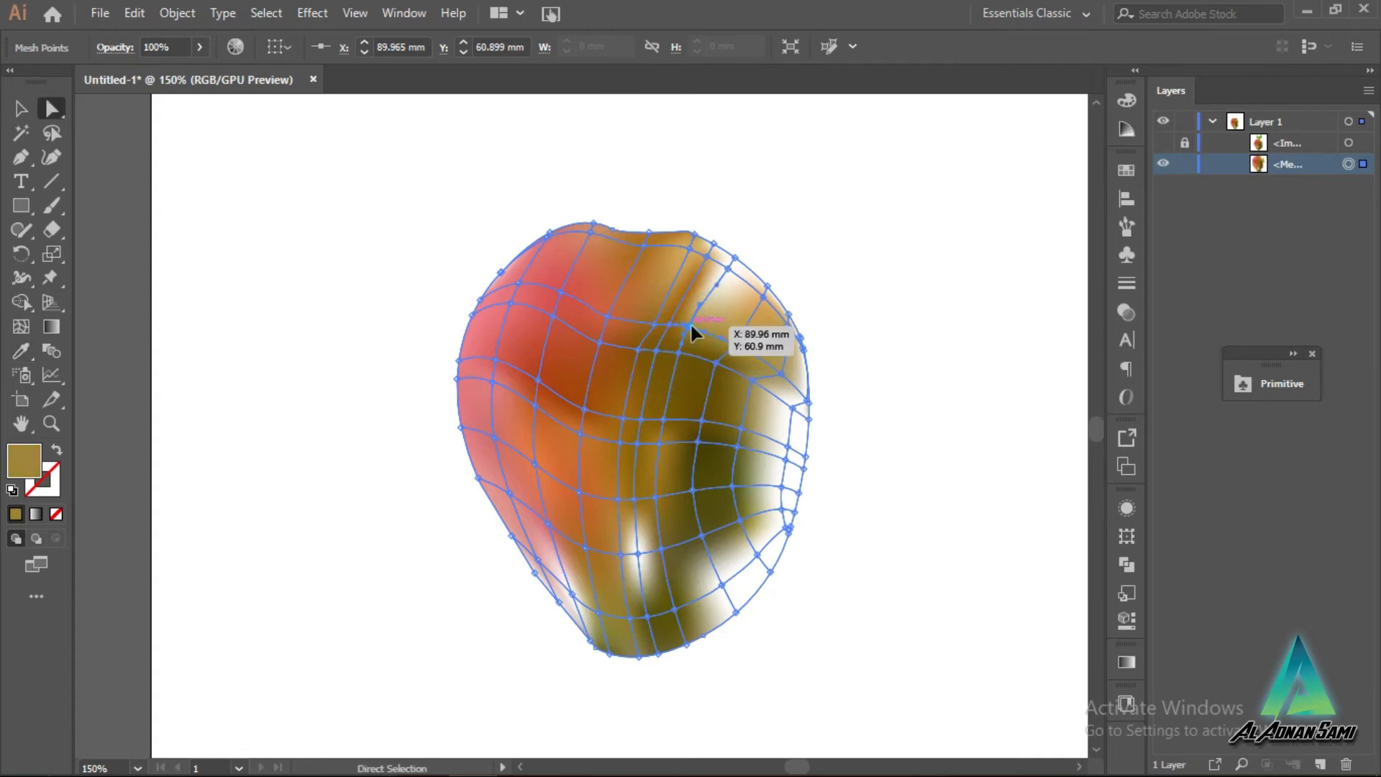
key("i")
left_click(701, 337)
key("a")
Step: Colour the white mesh point near the upper-right edge with sampled dark olive brown and the edge point above it with golden tan
left_click(717, 285)
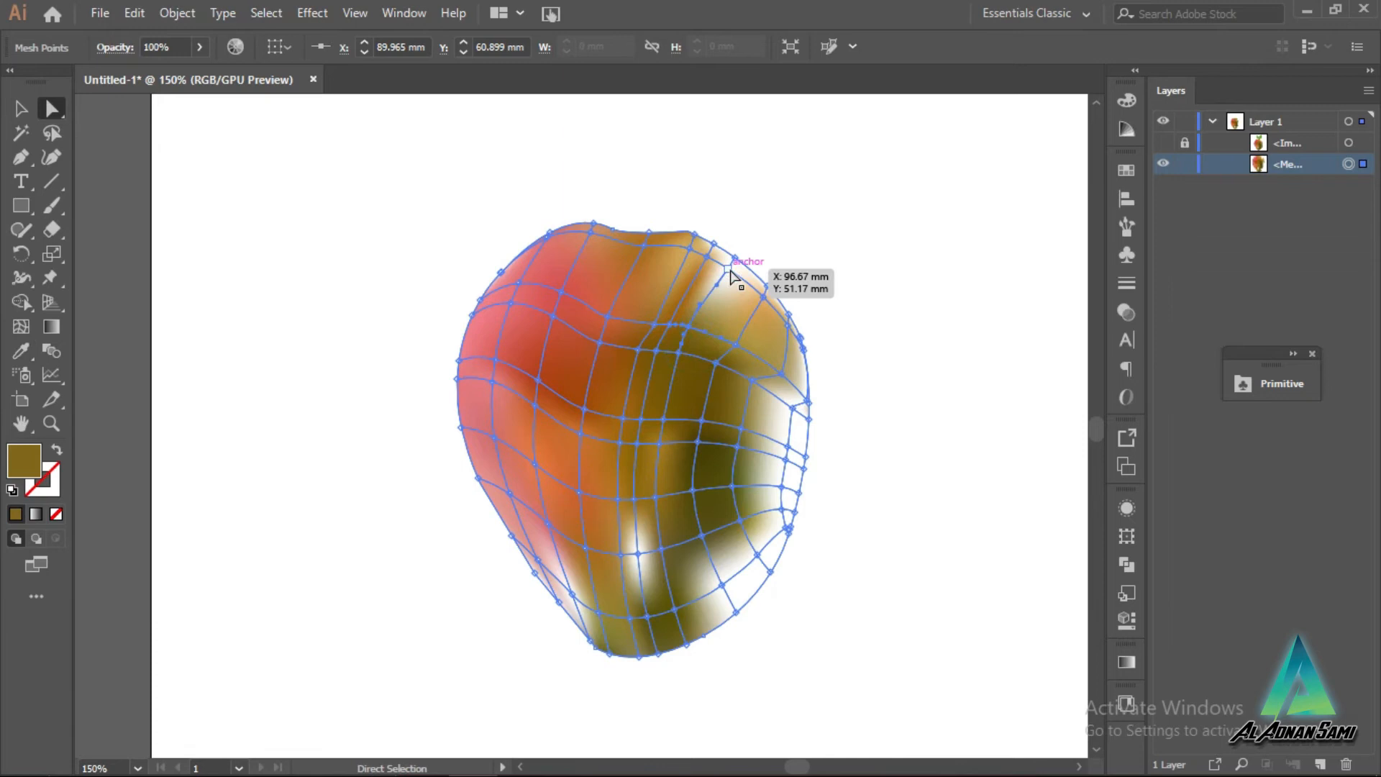
key("i")
left_click(702, 345)
key("a")
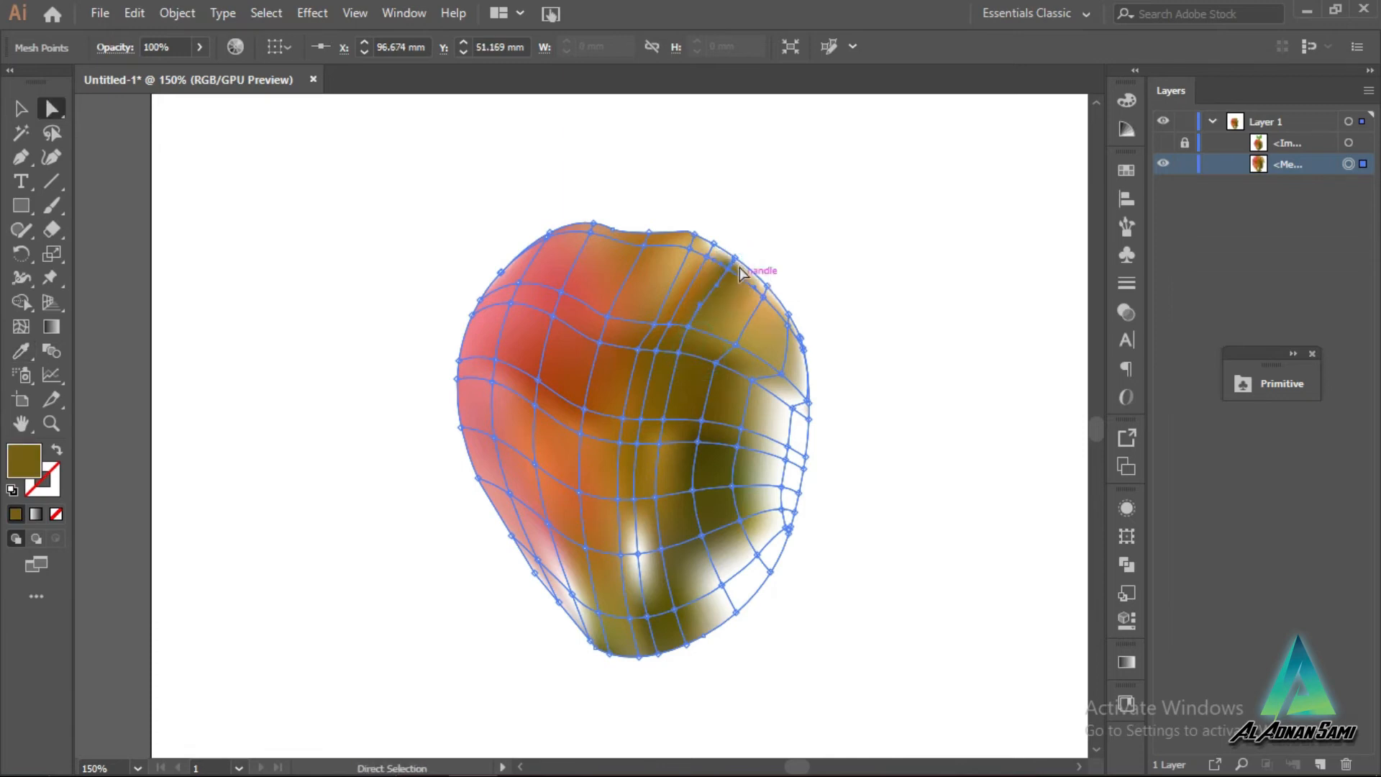
left_click(711, 243)
key("i")
left_click(688, 277)
key("a")
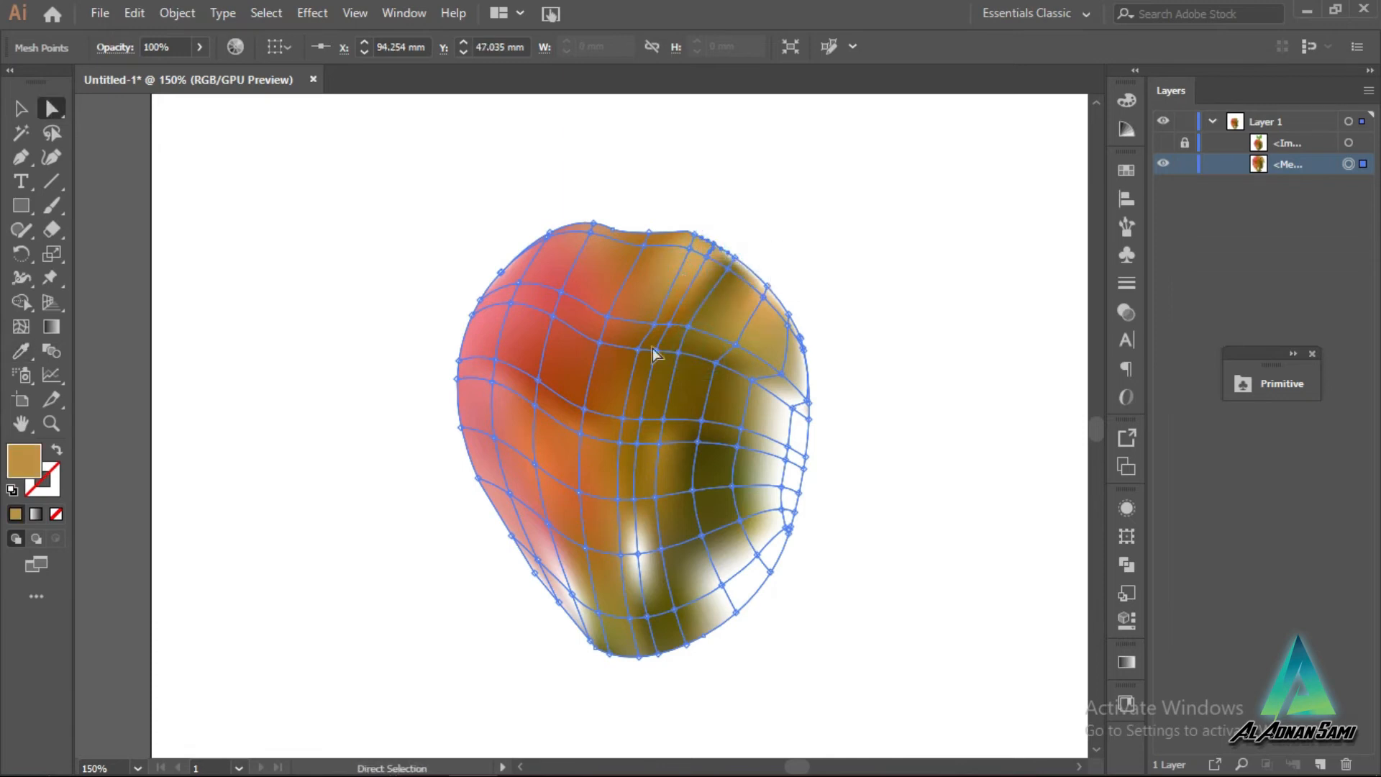
Step: Colour the white mesh point at the lower highlight with sampled ochre and the one near the lower-left edge from the adjoining orange area
left_click(638, 556)
key("i")
left_click(656, 499)
key("a")
left_click(567, 594)
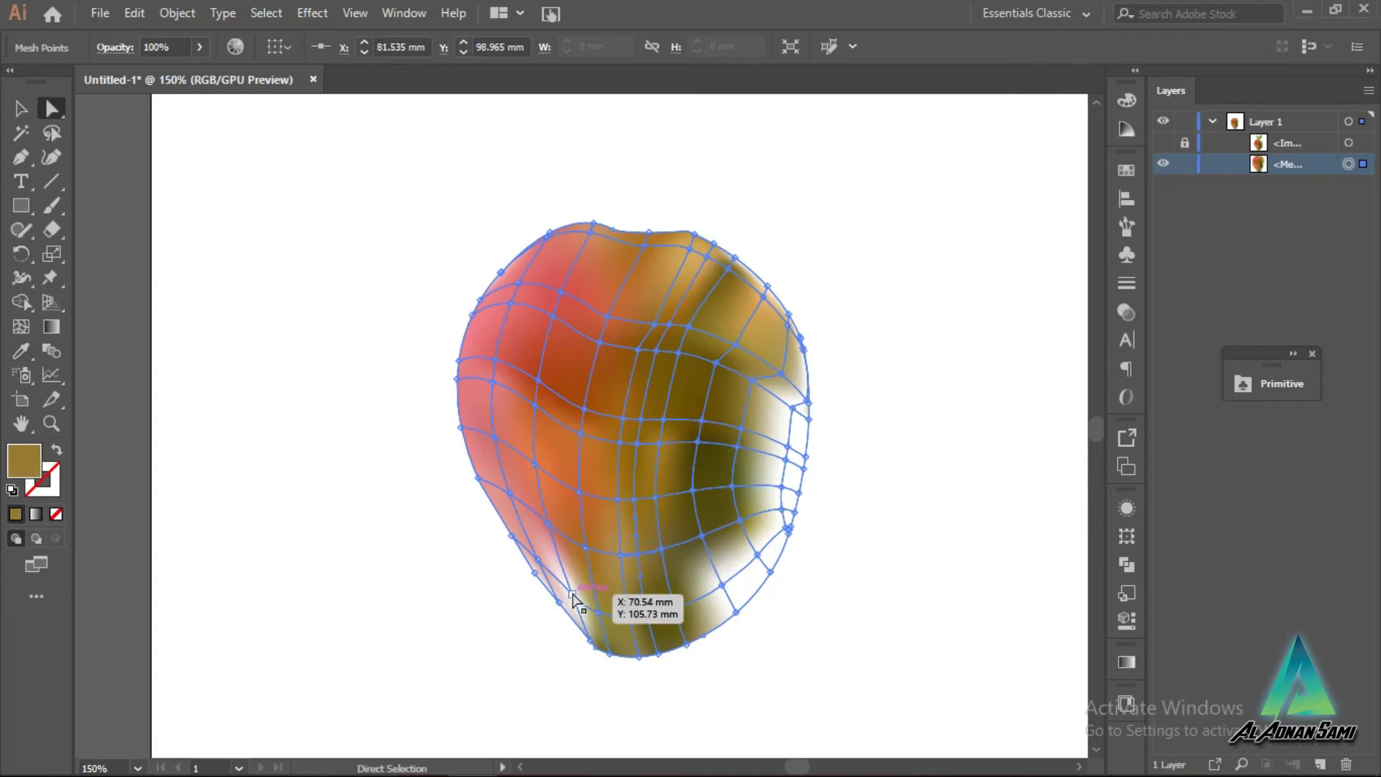
key("i")
left_click(582, 556)
key("a")
Step: Colour the two white mesh points on the lower-left edge with adjacent mesh tones, using salmon pink for the upper one
left_click(554, 606)
key("i")
left_click(554, 566)
key("a")
left_click(531, 573)
key("i")
left_click(533, 536)
key("a")
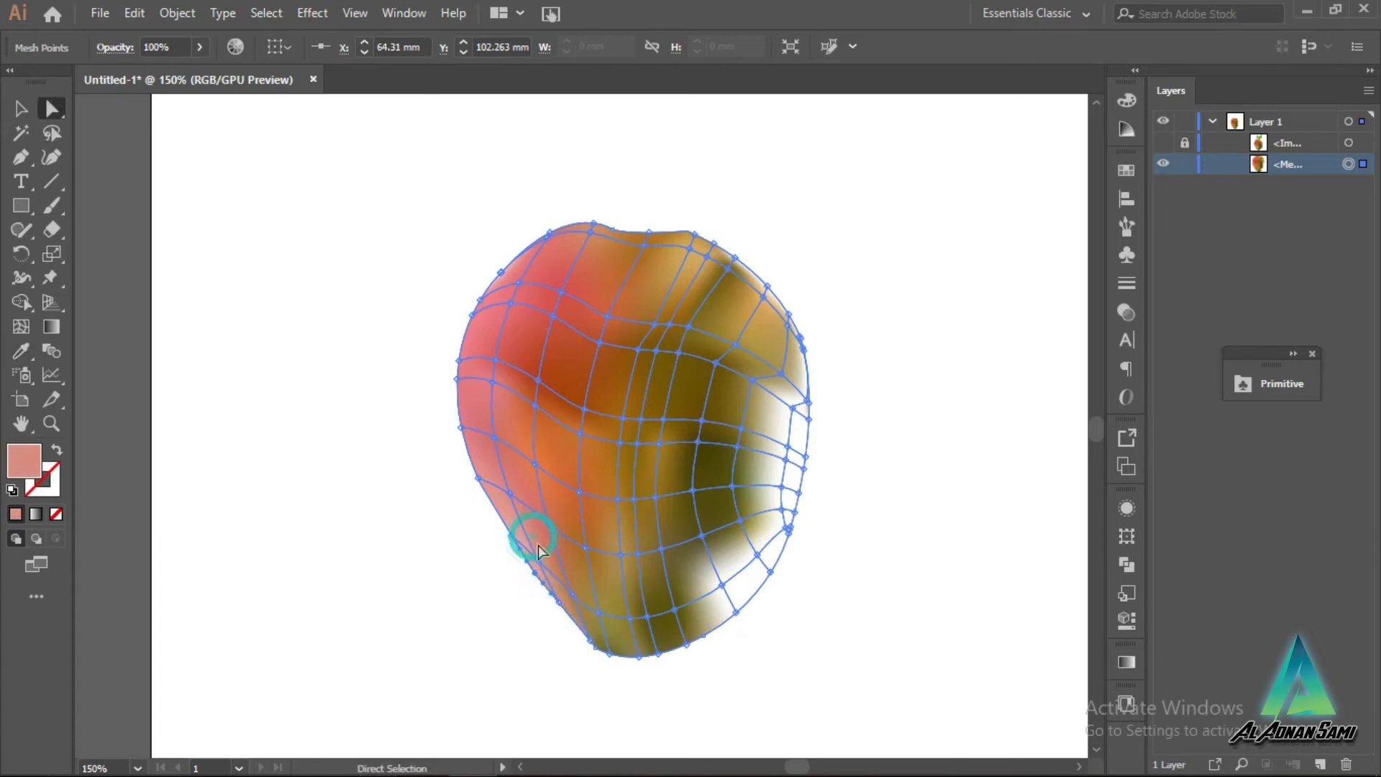
Step: Colour the white mesh point at the mango's lower right with sampled olive and the edge point below it from the nearby green area
left_click(722, 586)
key("i")
left_click(724, 538)
key("a")
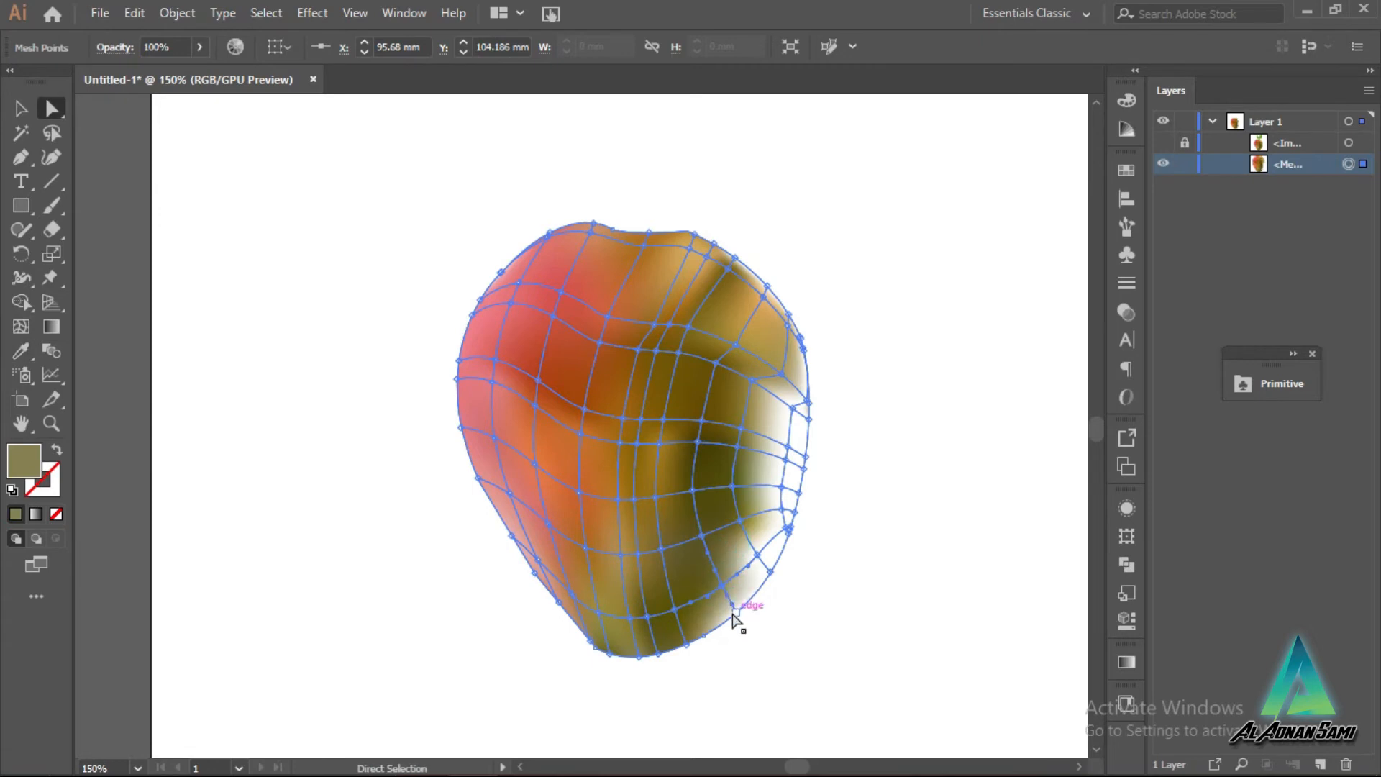
left_click(733, 613)
key("i")
left_click(700, 588)
key("a")
Step: Colour the next mesh point up the lower-right edge with sampled khaki olive and the one just inside it with olive green
left_click(769, 572)
key("i")
left_click(726, 565)
key("a")
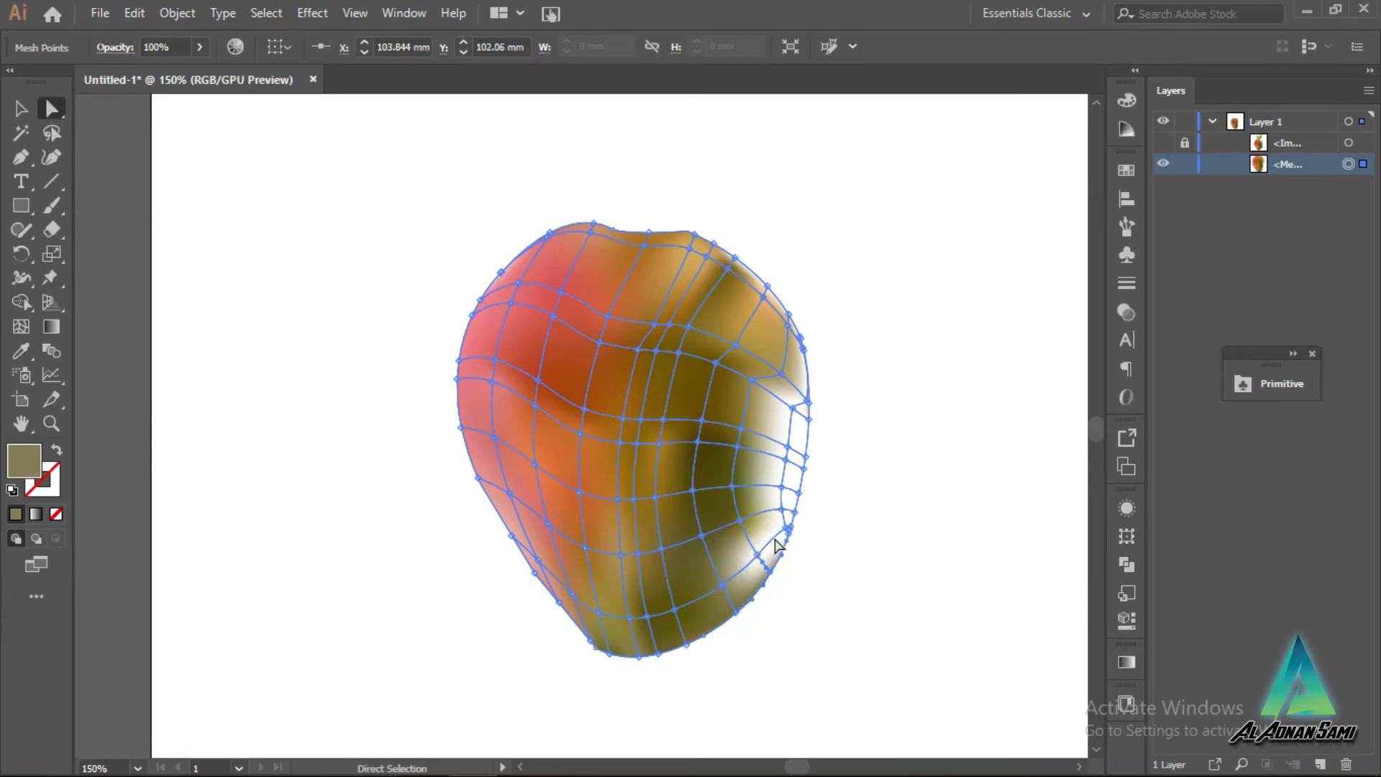
left_click(756, 556)
key("i")
left_click(733, 530)
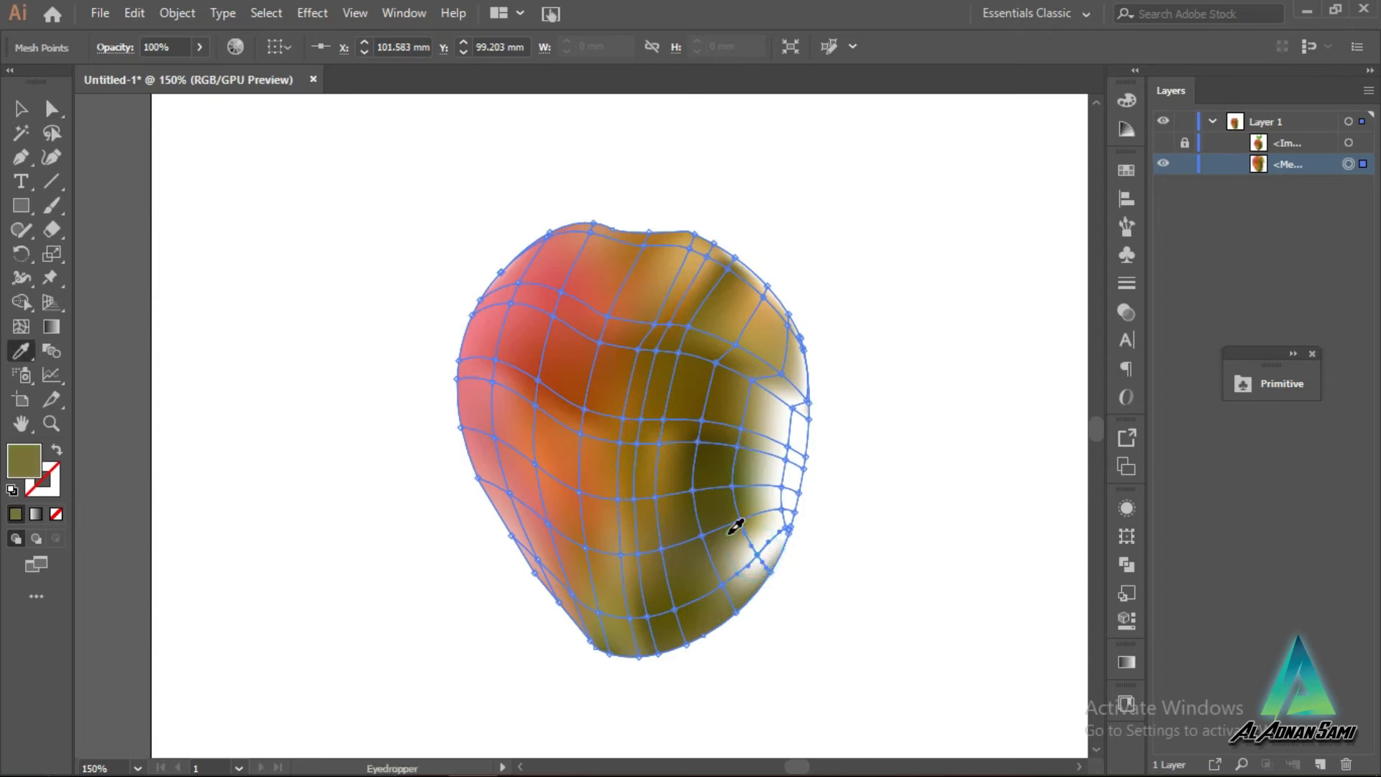
key("a")
Step: Colour two white mesh points near the middle of the right edge with dark olive sampled from the adjoining area
left_click(781, 487)
key("i")
left_click(743, 460)
key("a")
left_click(785, 461)
key("i")
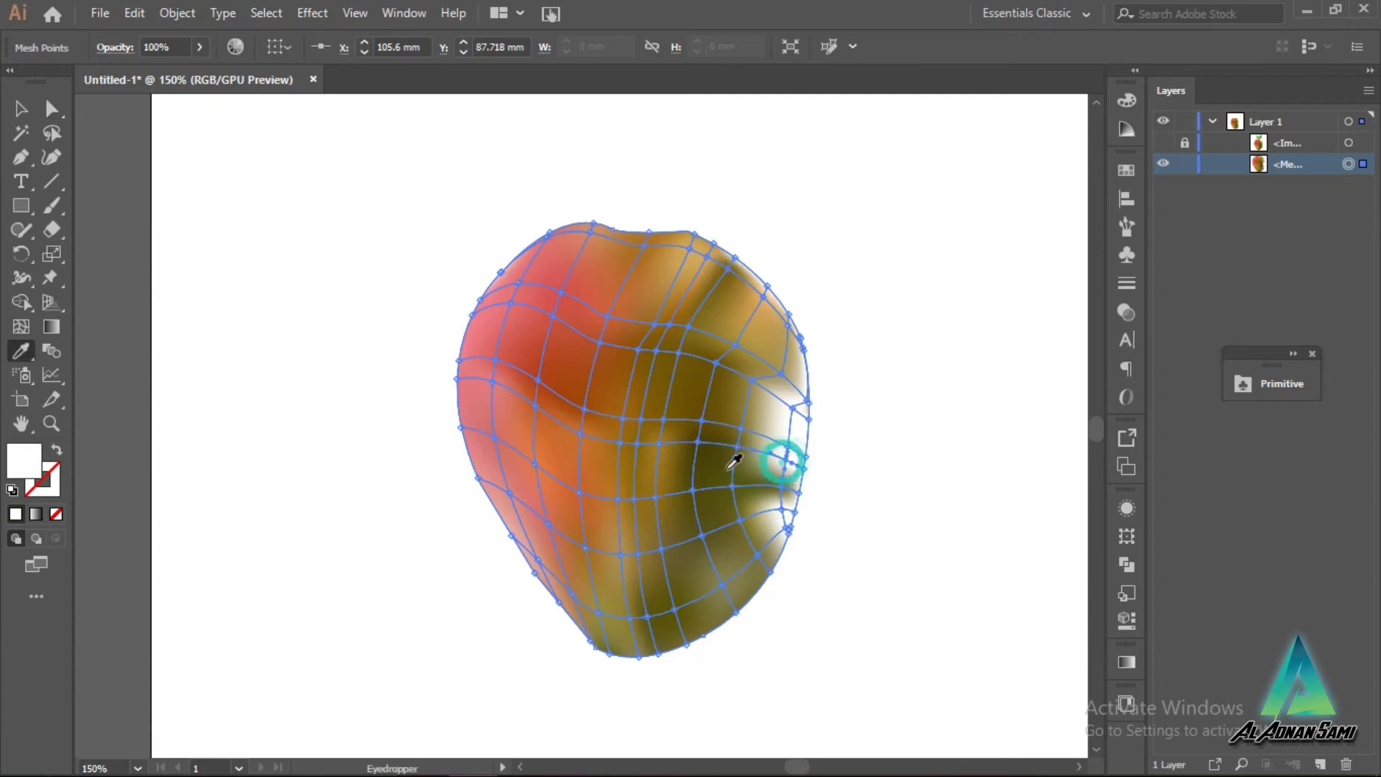
left_click(725, 469)
key("a")
Step: Colour the next two white mesh points up along the right side with sampled olive brown and khaki
left_click(788, 447)
key("i")
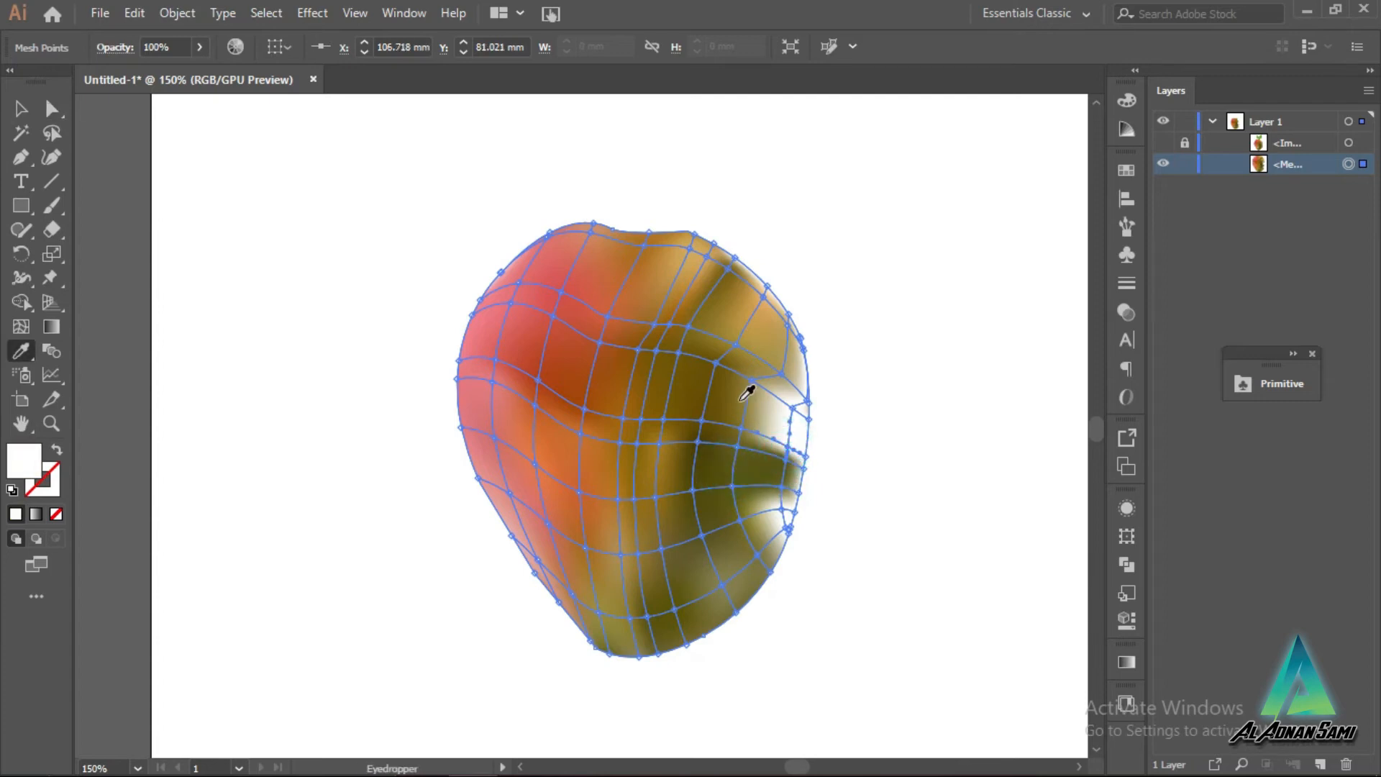
left_click(741, 394)
key("a")
left_click(794, 405)
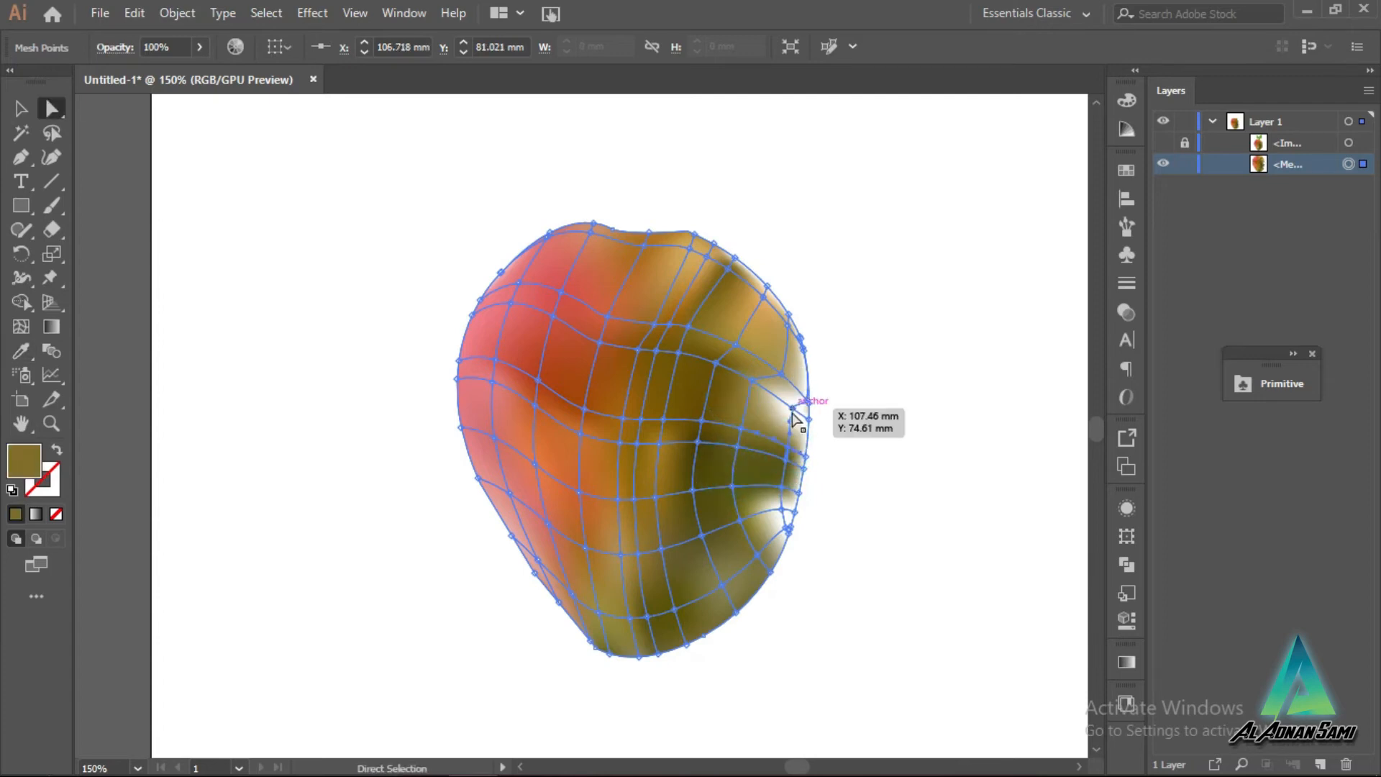
key("i")
left_click(750, 371)
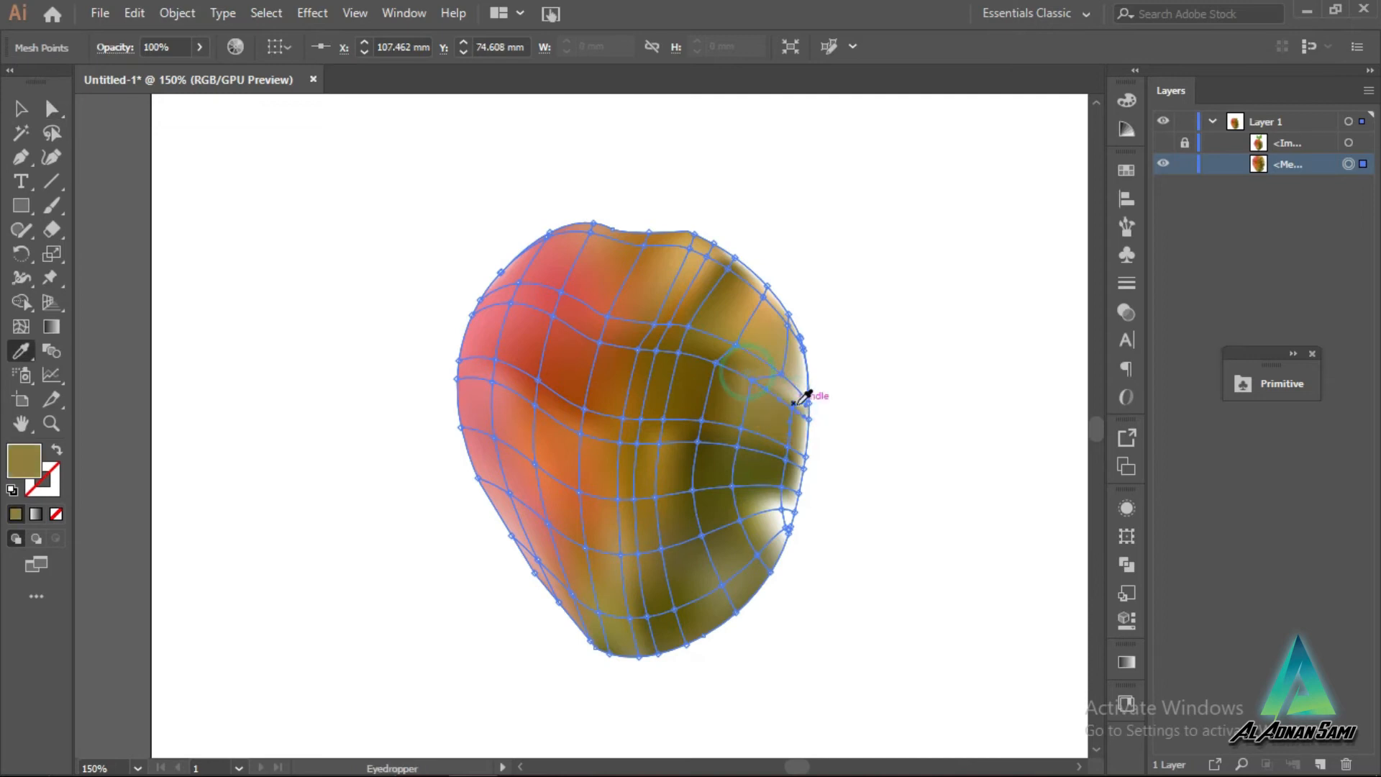
key("a")
Step: Colour the mesh point at the widest part of the right edge with golden tan sampled from the area above
left_click(810, 402)
key("i")
key("a")
left_click(765, 346)
key("i")
key("a")
left_click(808, 402)
key("i")
left_click(766, 337)
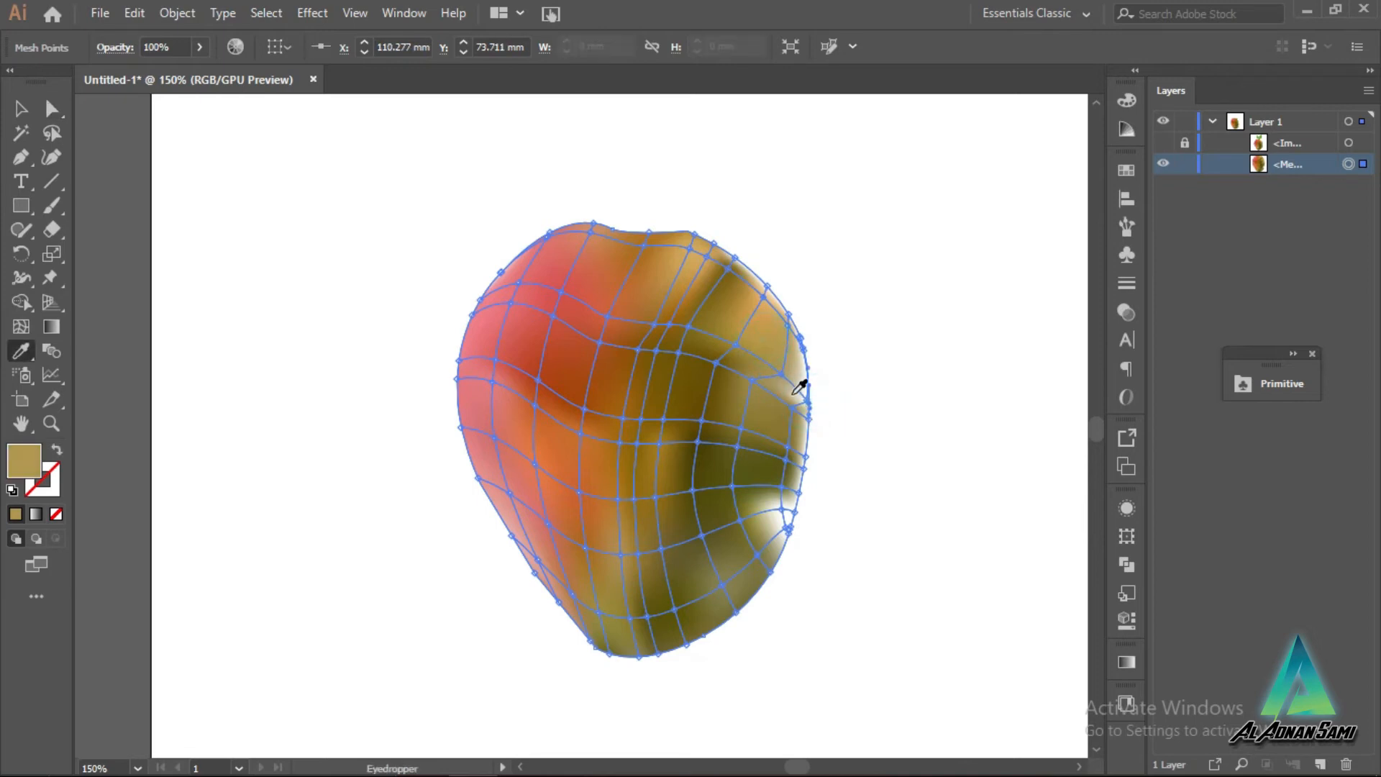
key("a")
Step: Colour the mesh point inside the upper-right edge and the edge point above it with sampled golden tan
left_click(781, 374)
key("i")
left_click(776, 343)
key("a")
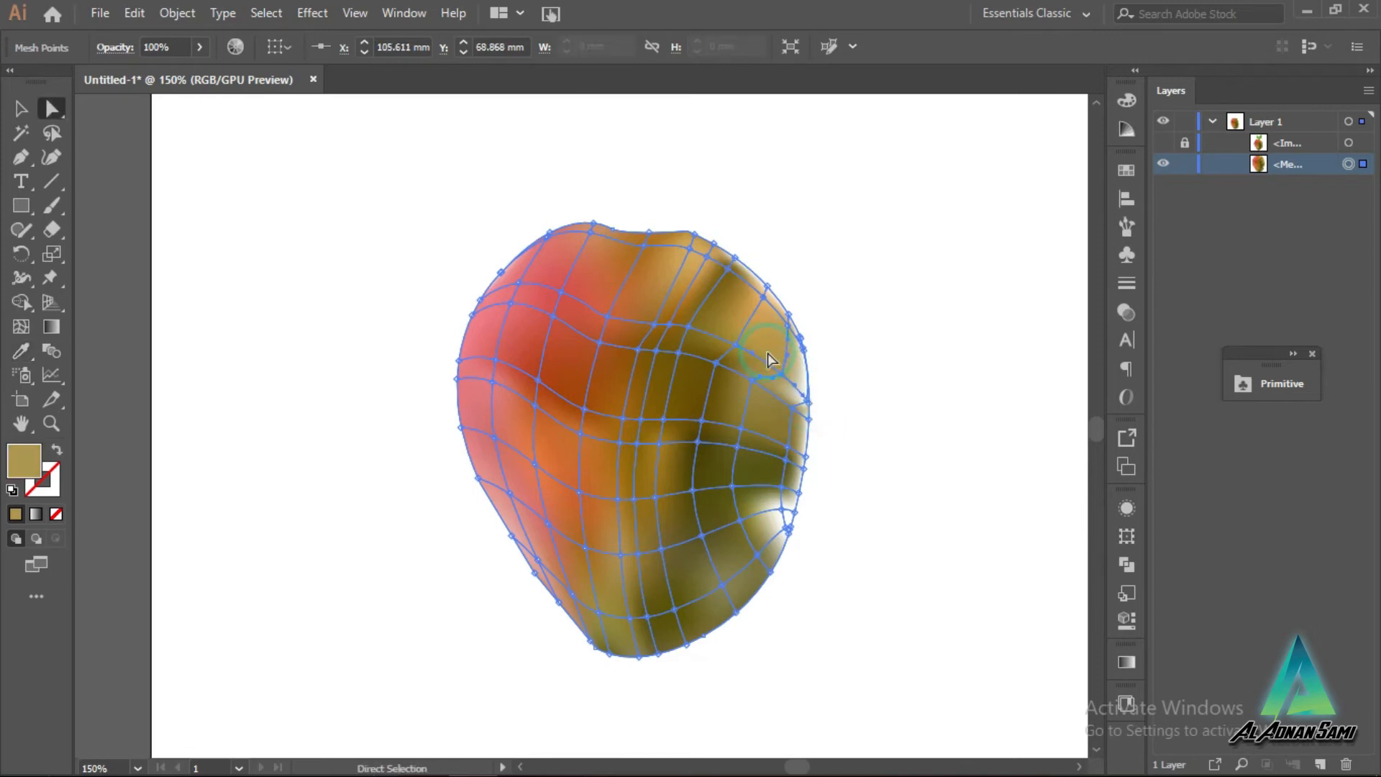
left_click(804, 351)
key("i")
left_click(765, 336)
key("a")
scroll(743, 444, "down", 2)
scroll(765, 460, "up", 1)
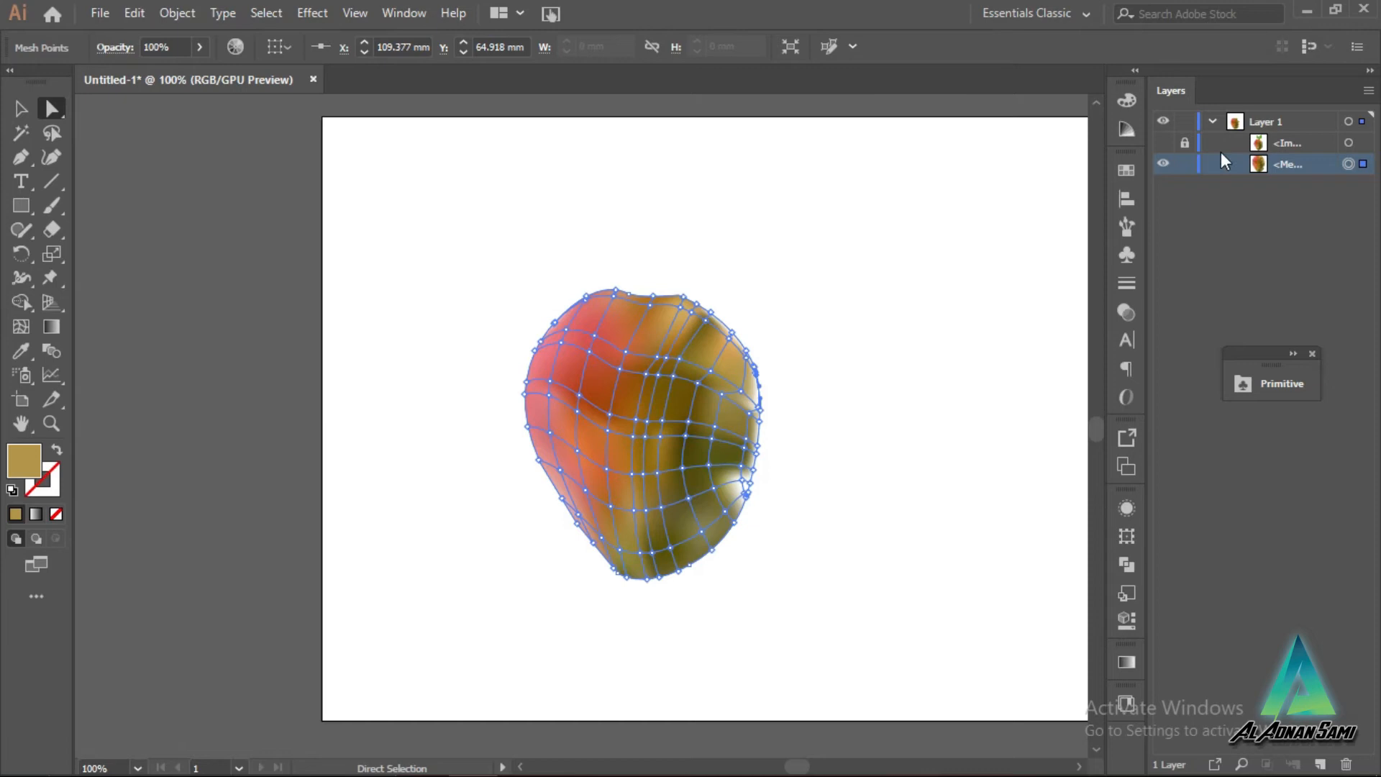
Step: Toggle the mango photo's visibility repeatedly to compare it with the gradient mesh, leaving the photo shown
left_click(1162, 143)
left_click(1162, 143)
left_click(1161, 143)
left_click(1161, 144)
left_click(1161, 143)
left_click(1161, 143)
left_click(1161, 143)
left_click(1161, 143)
left_click(1161, 143)
left_click(1161, 143)
left_click(1161, 143)
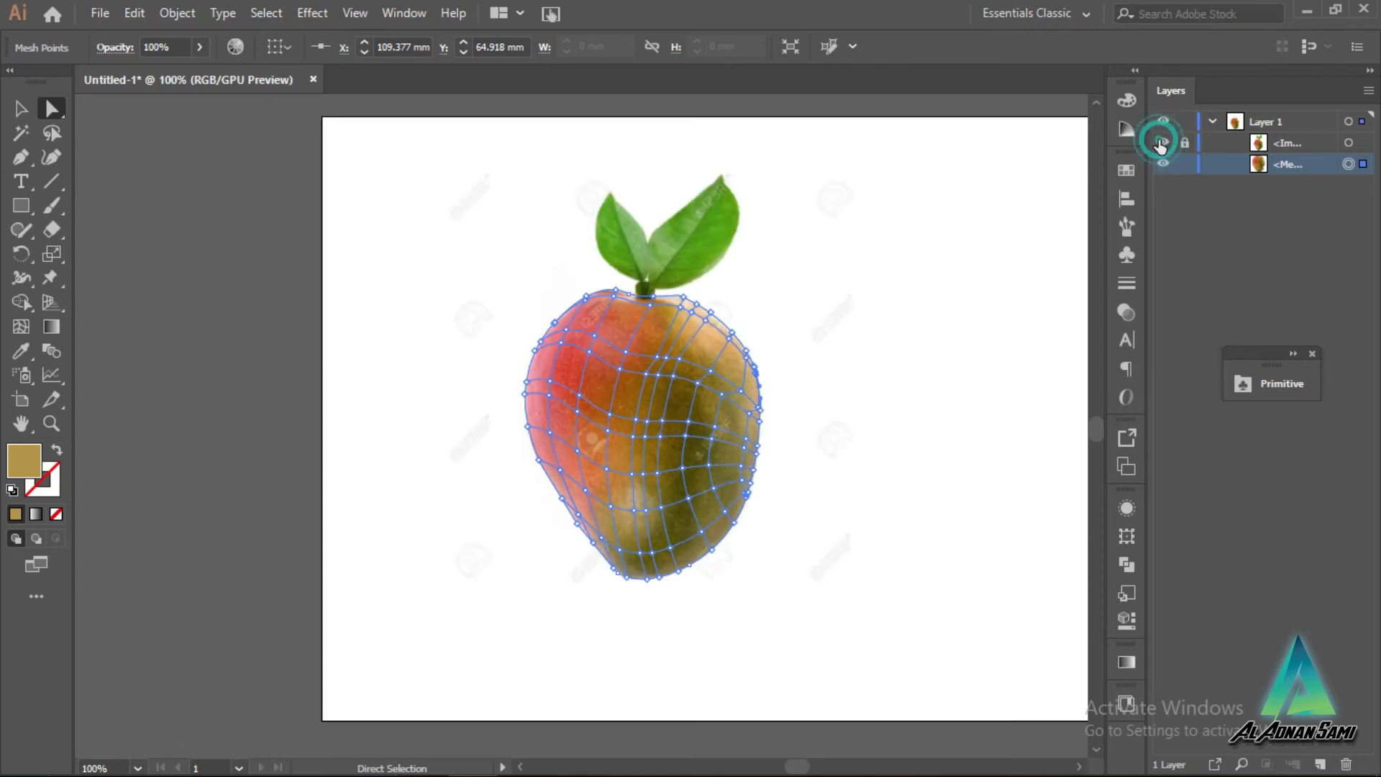
Step: Inspect the mesh lines over the mango photo at 200%, selecting a mesh point in the upper red area
scroll(684, 371, "up", 2)
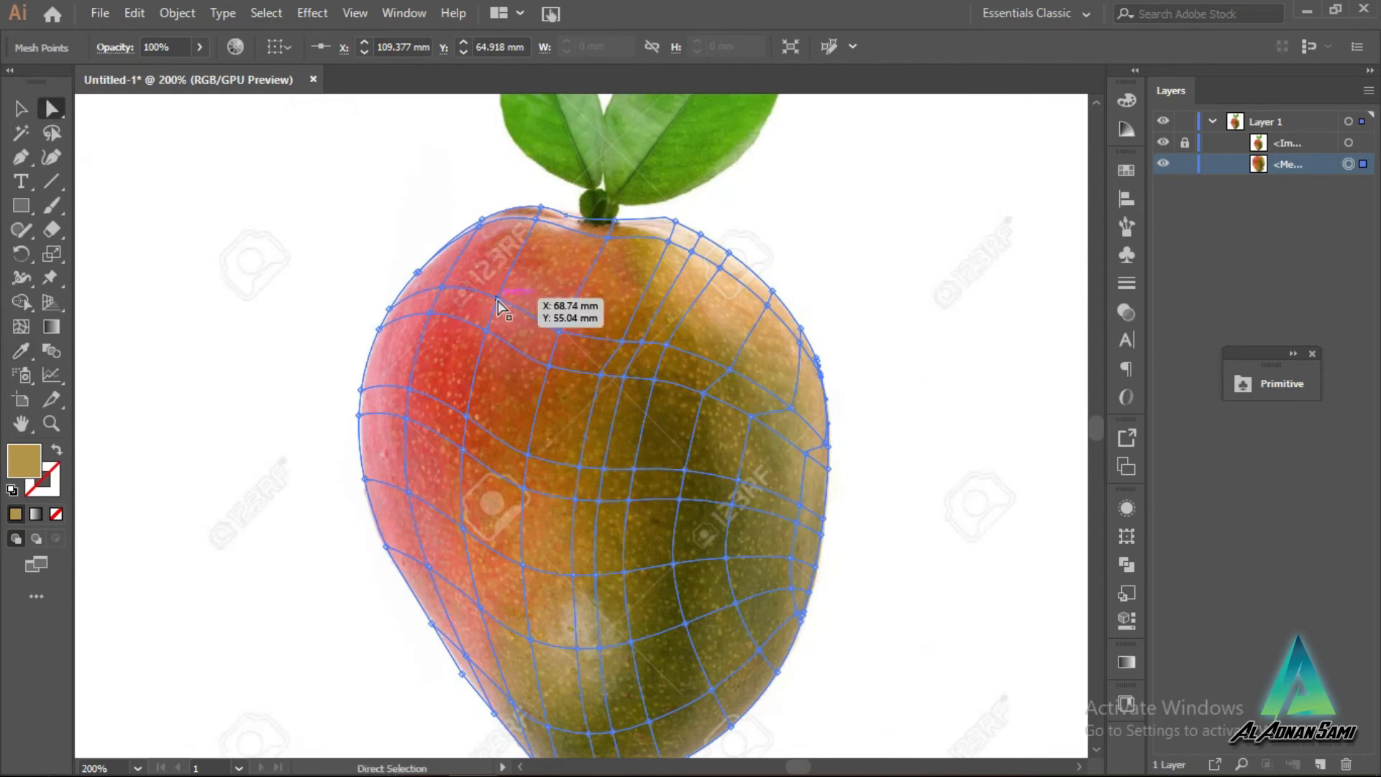
left_click(499, 305)
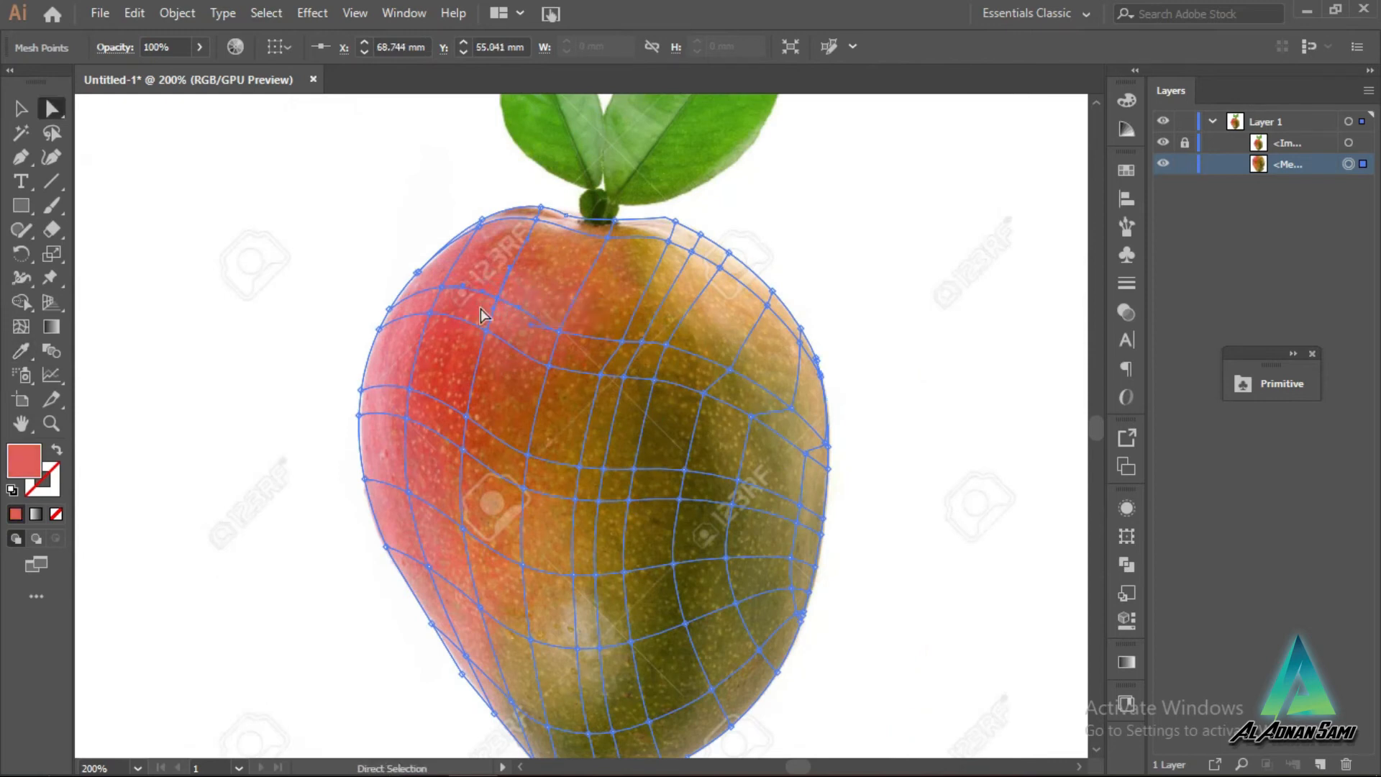
scroll(660, 366, "down", 2)
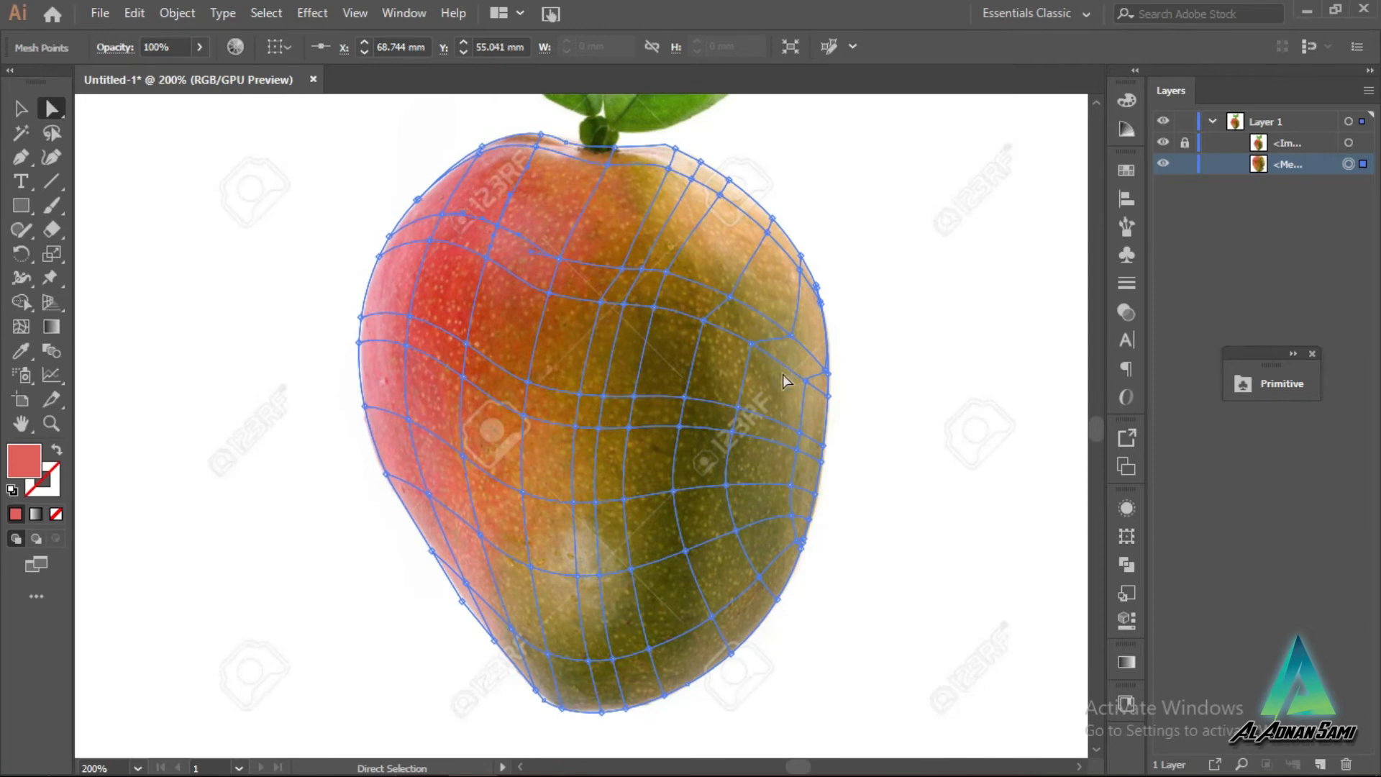
scroll(784, 411, "up", 4)
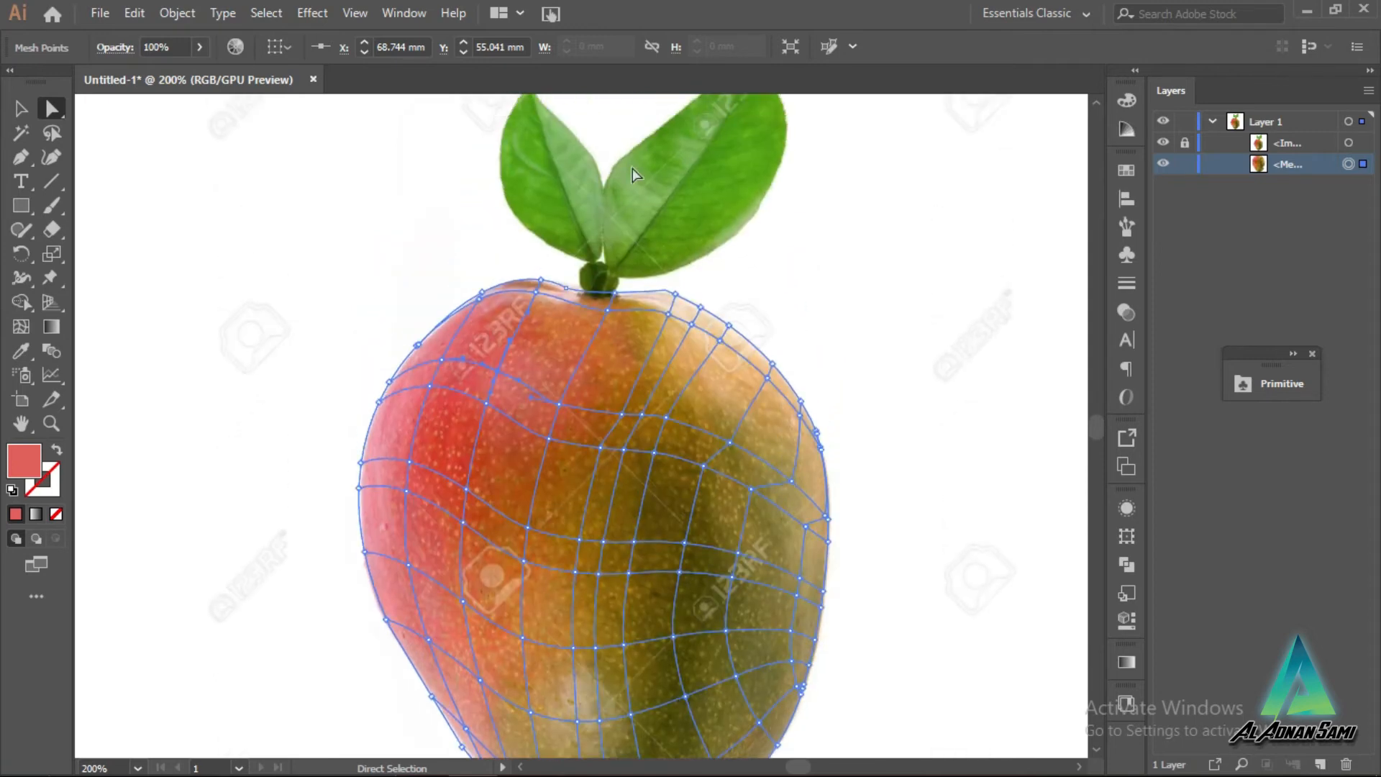
scroll(630, 300, "down", 2)
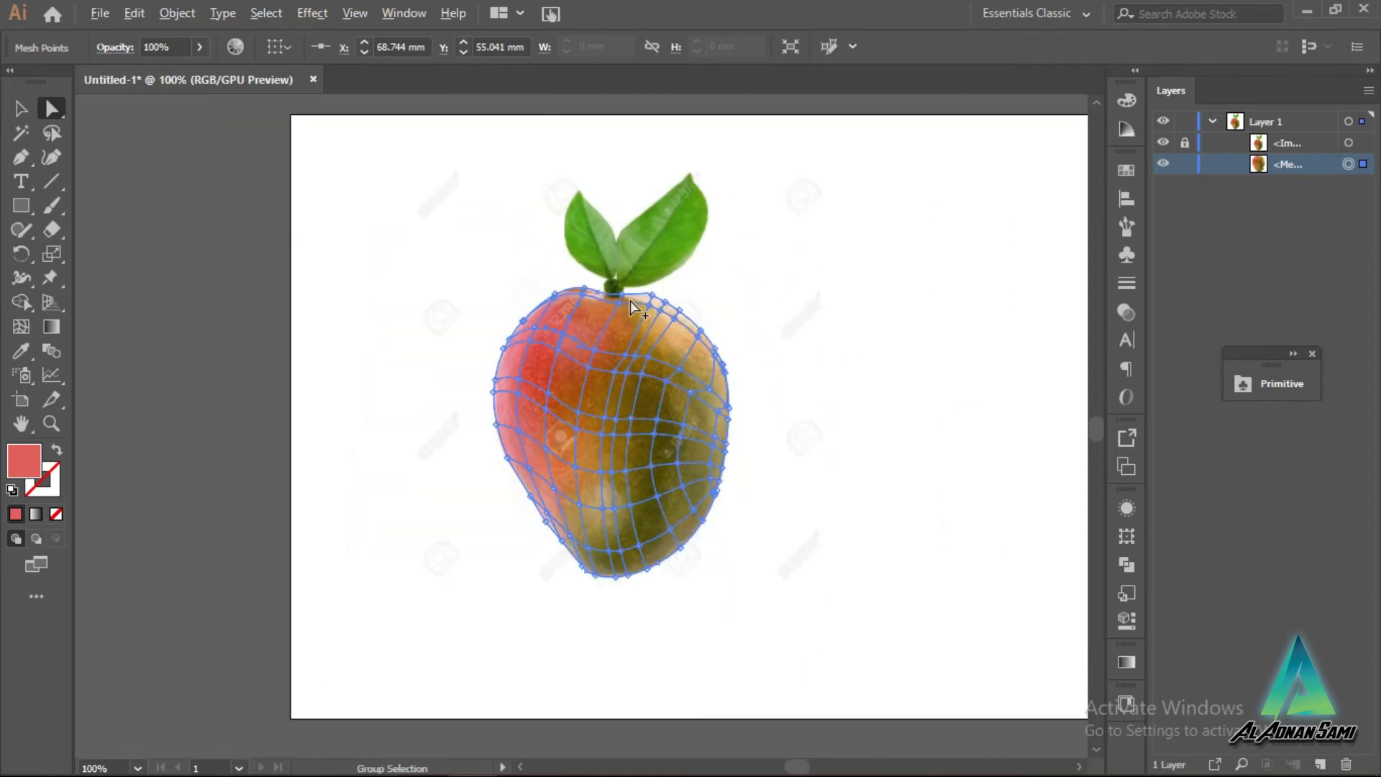
Step: Switch to Chrome and search Google Images for "mesh tools example"
left_click(1307, 11)
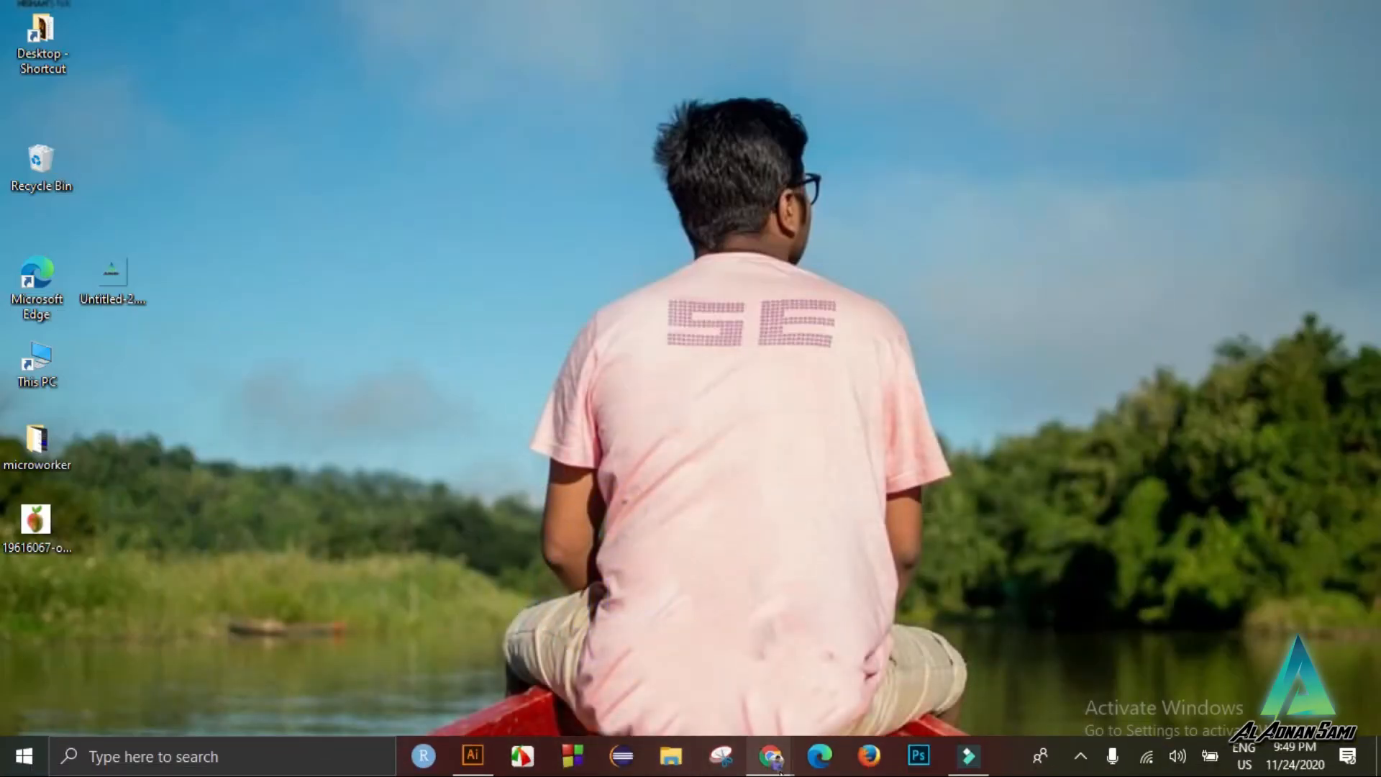
mouse_move(771, 755)
left_click(637, 679)
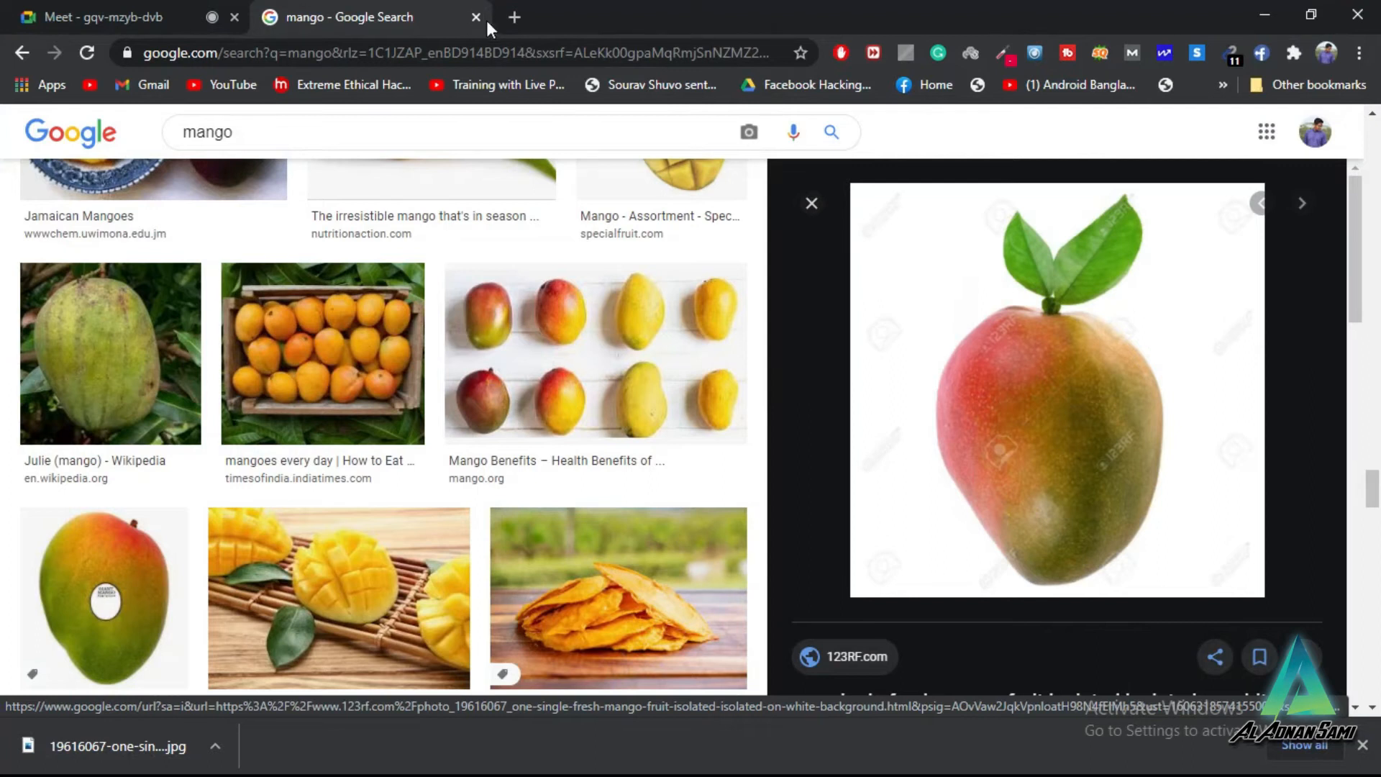
double_click(243, 134)
type("mesh tools")
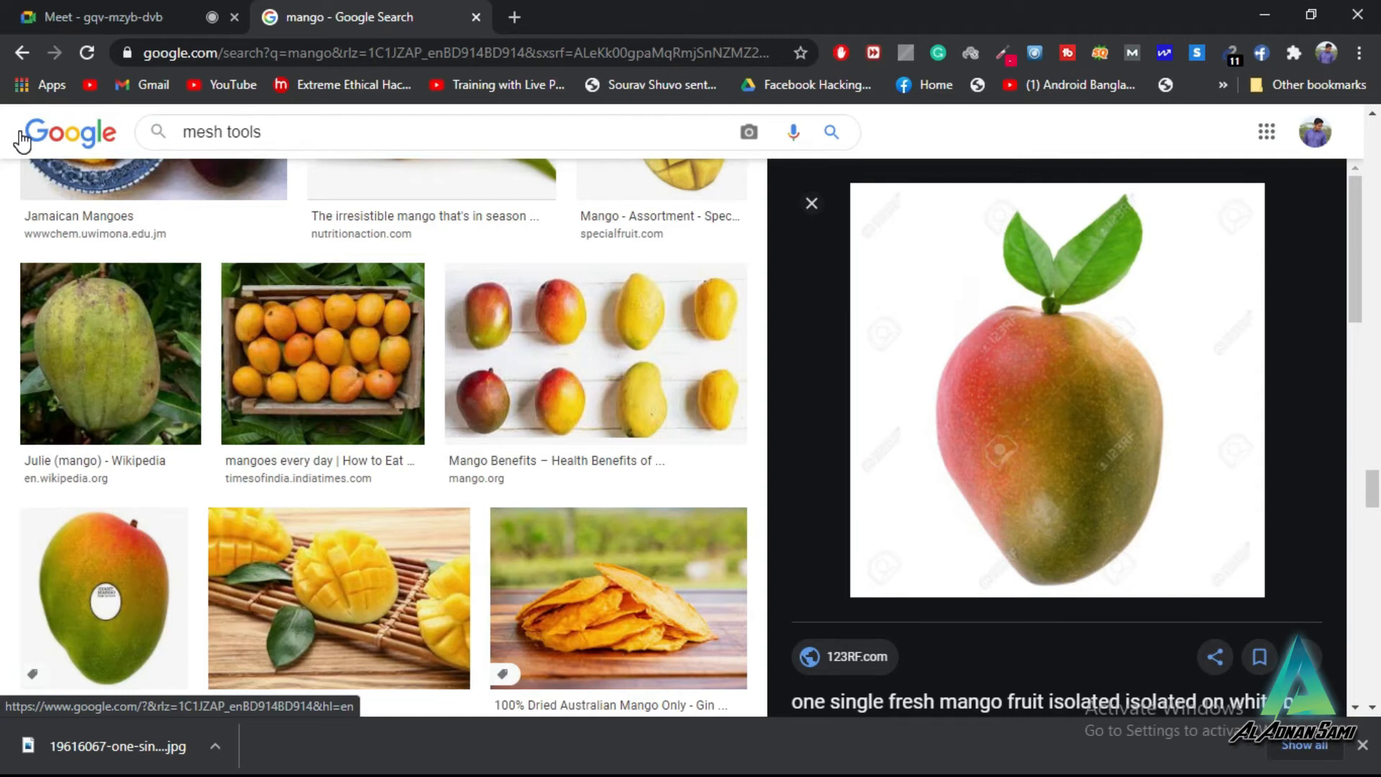
key("Return")
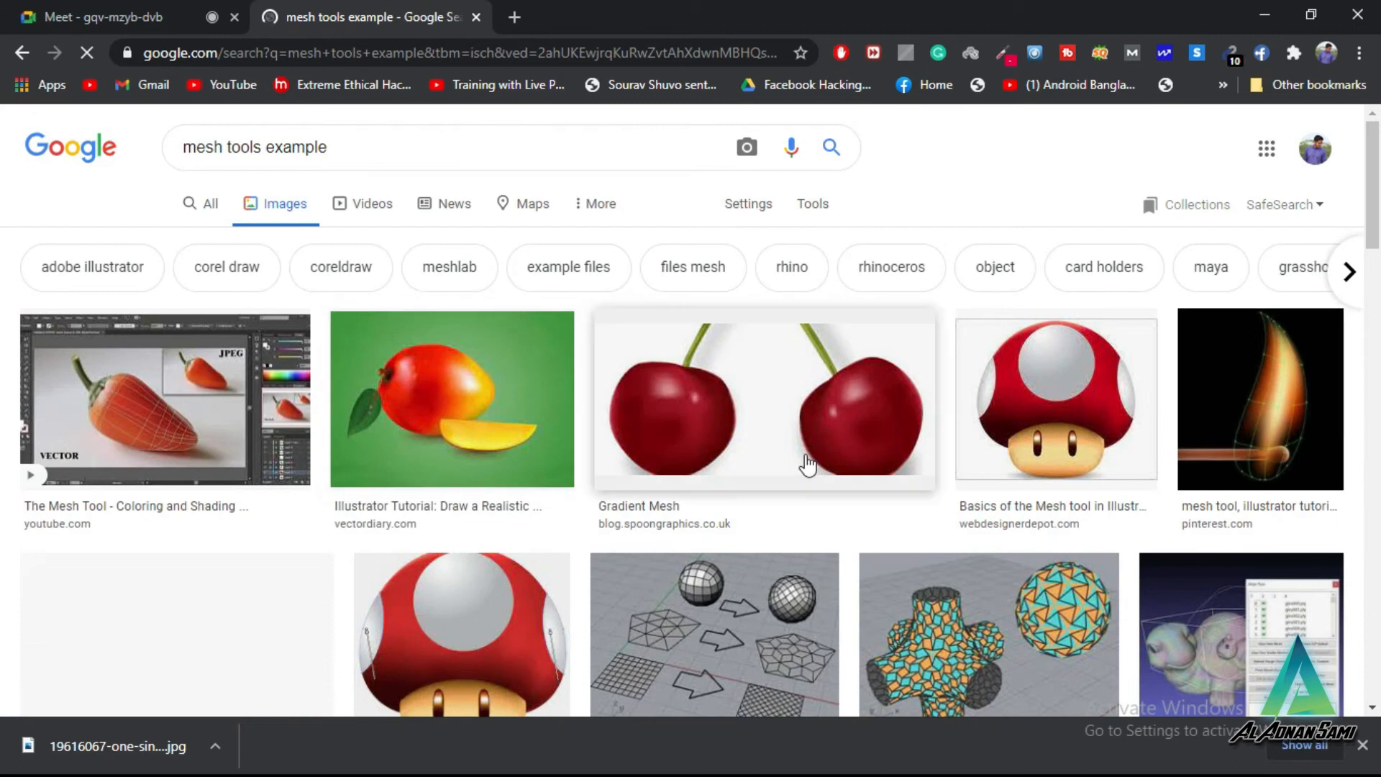
Step: Preview the pepper Mesh Tool example and the related Mesh Tool apple image, checking their related images
scroll(808, 463, "down", 3)
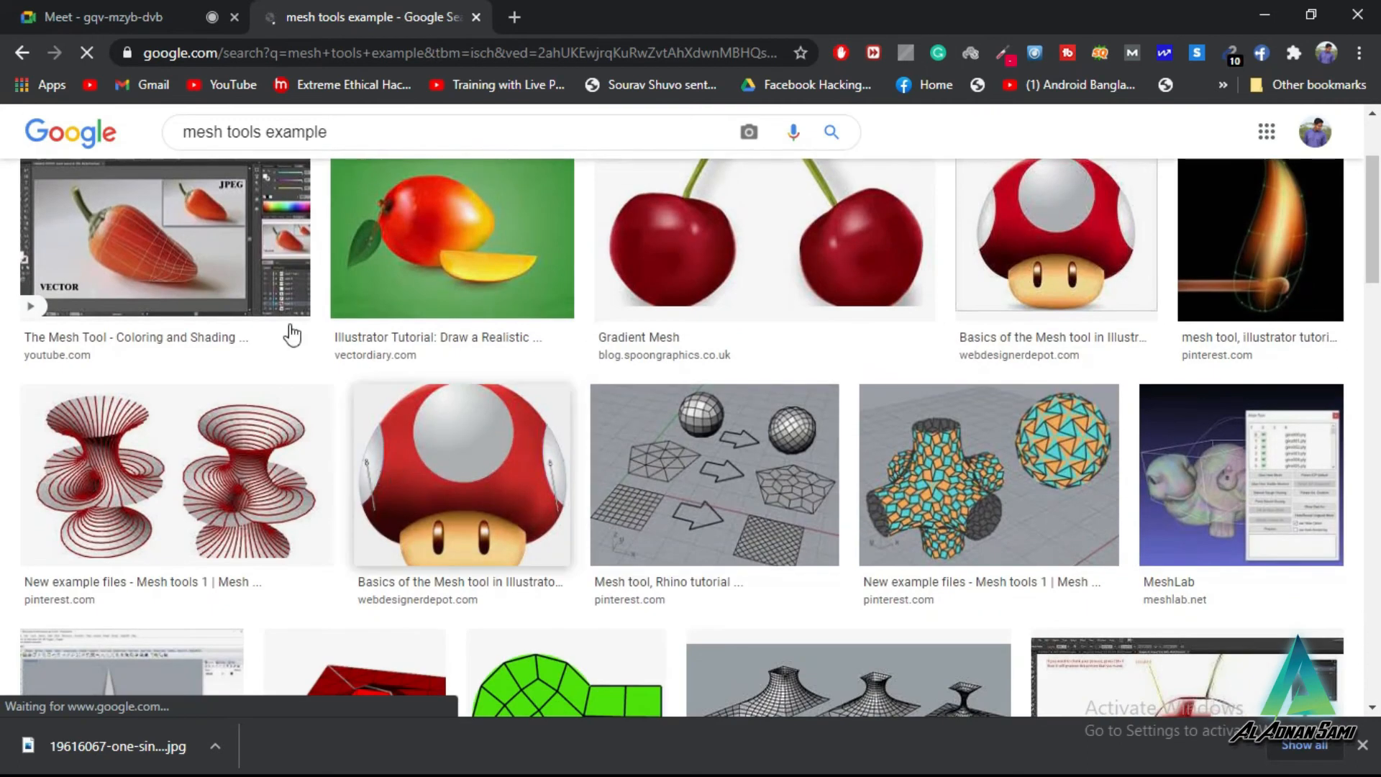
left_click(201, 271)
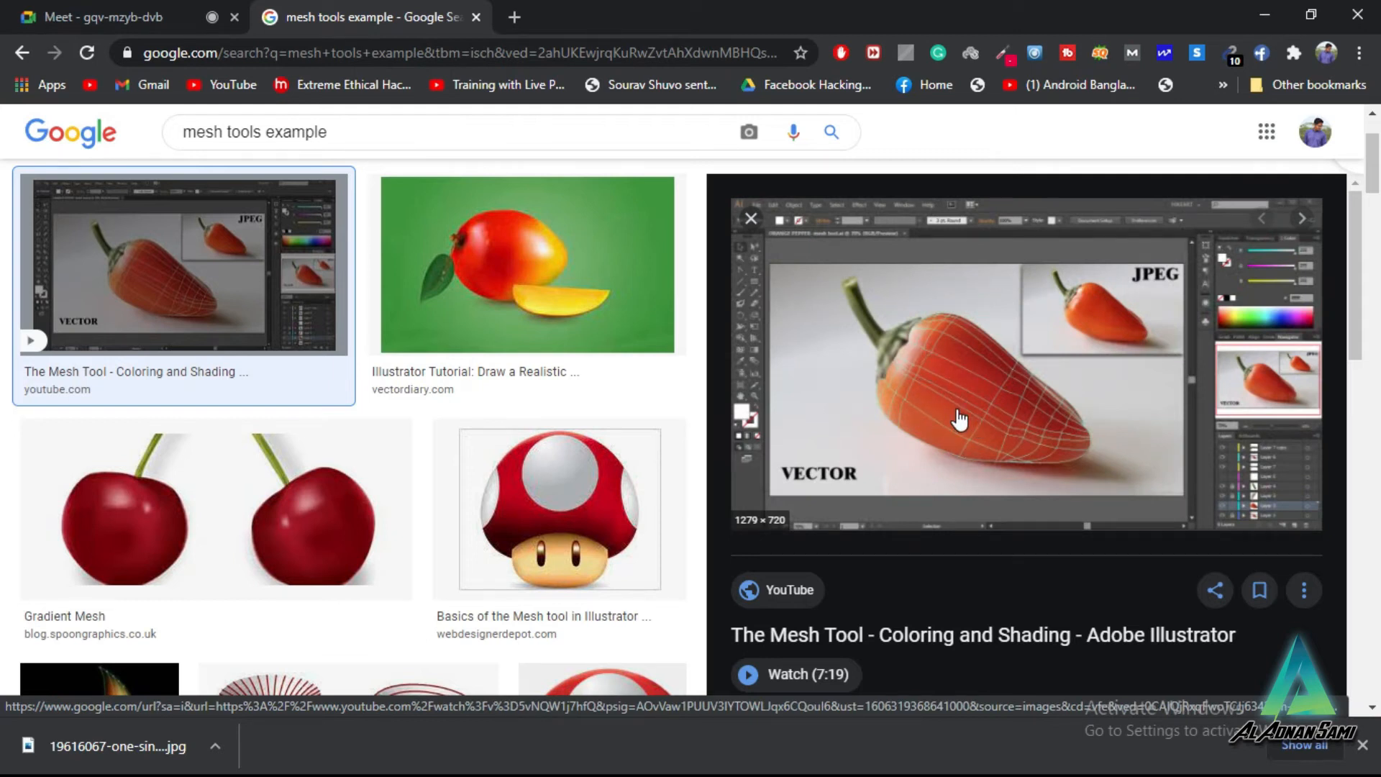
scroll(959, 419, "down", 9)
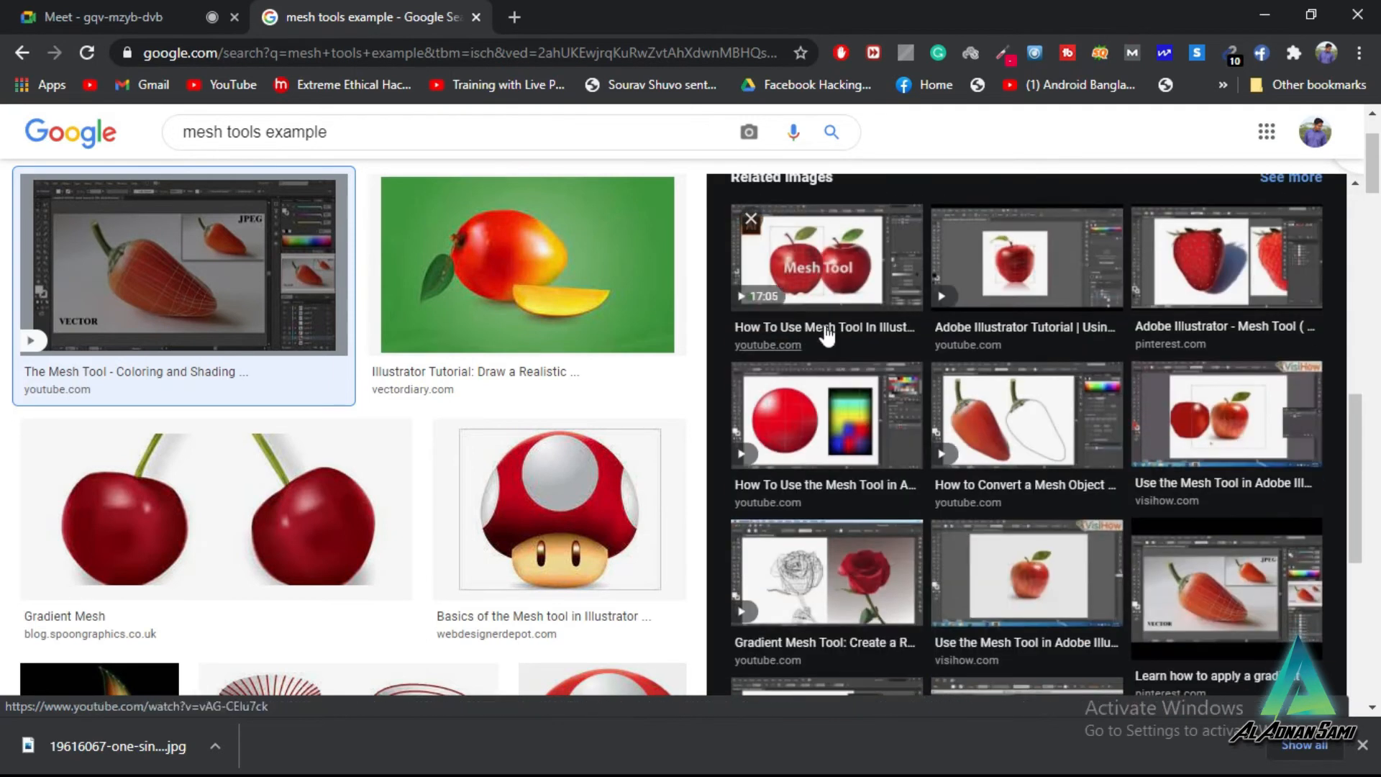
left_click(853, 277)
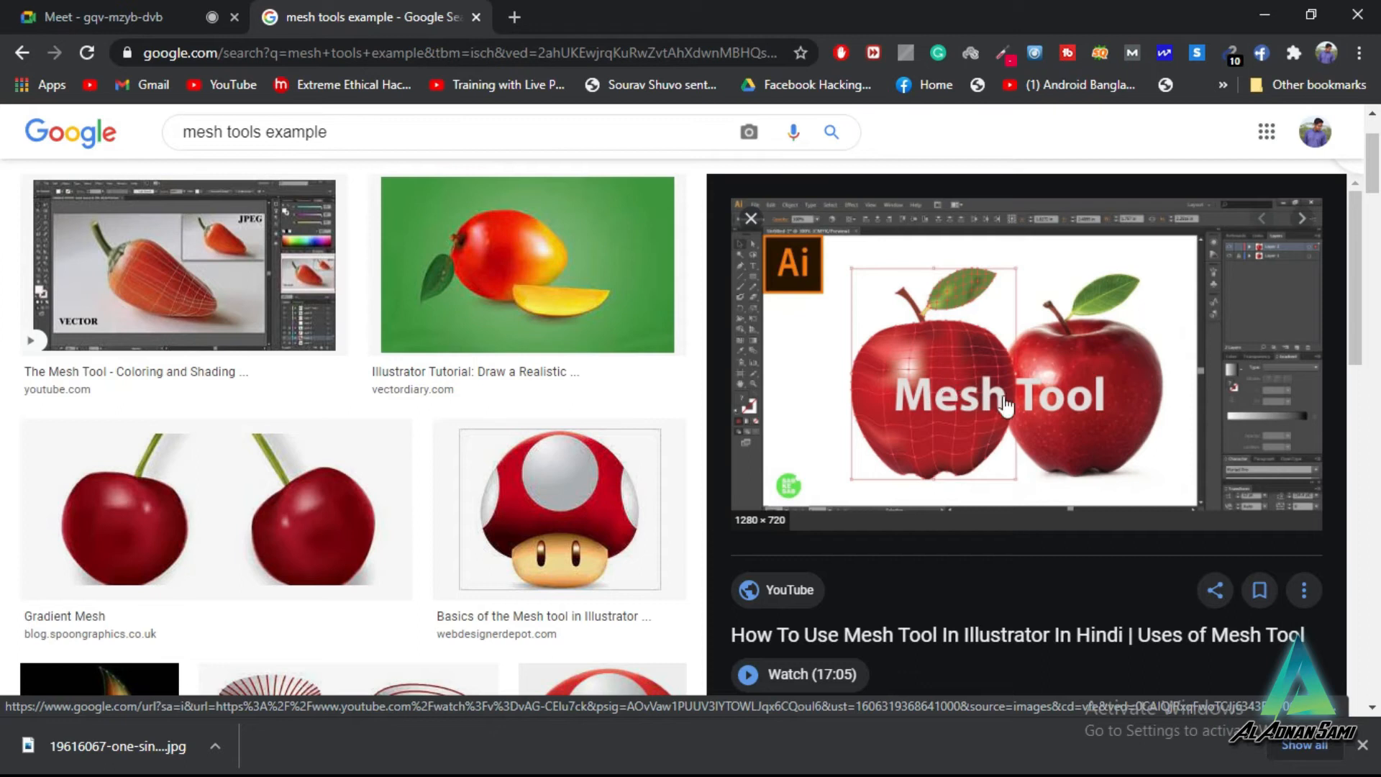
scroll(1005, 407, "down", 10)
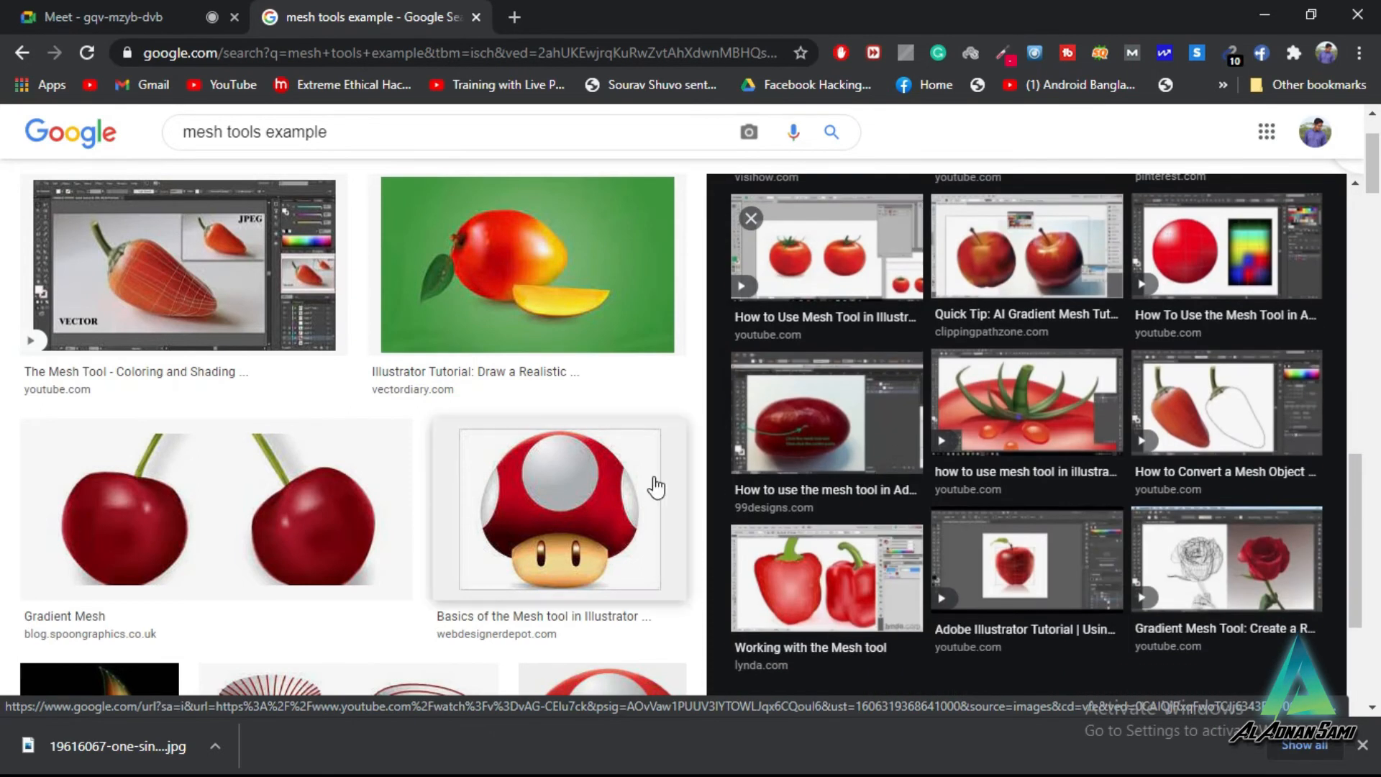
Step: Browse further image results and preview the plum example and two related red apple illustrations
scroll(656, 488, "down", 15)
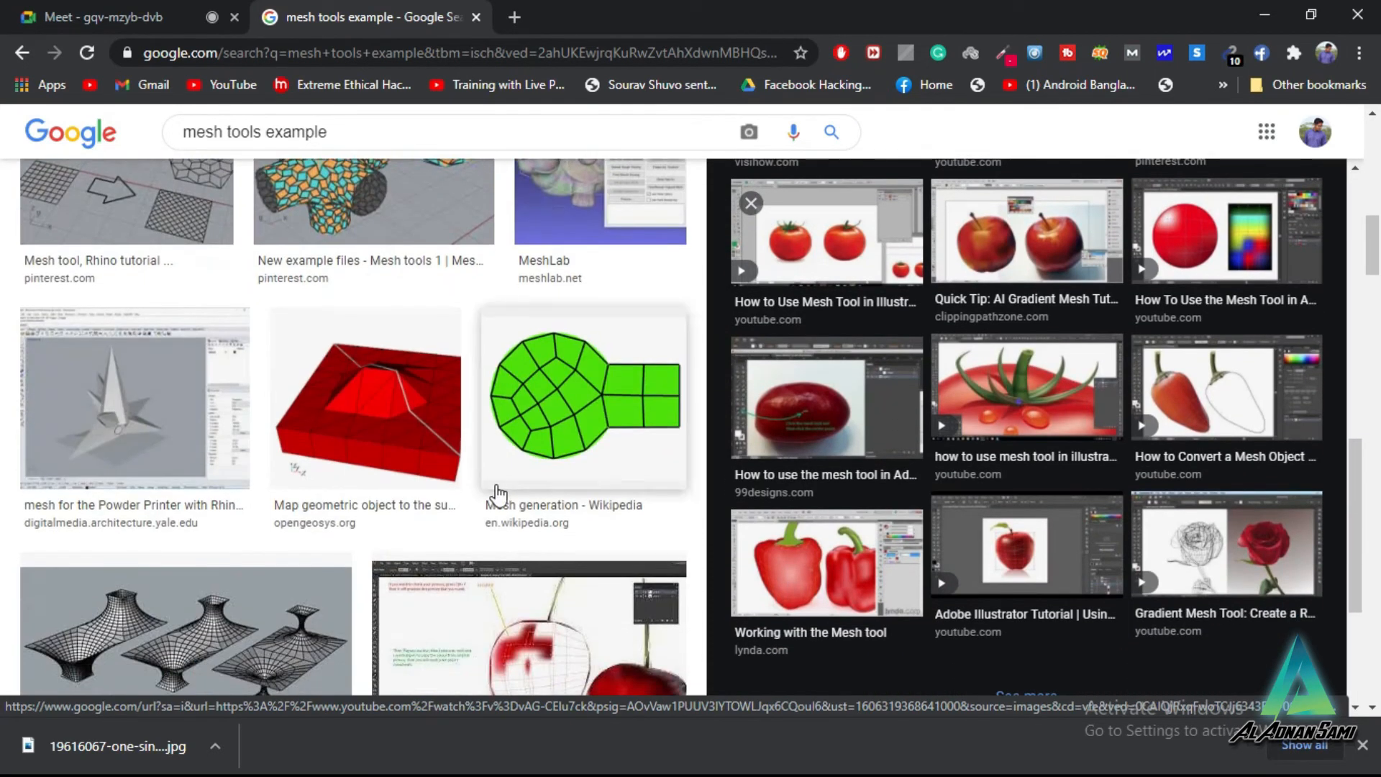
scroll(497, 495, "down", 10)
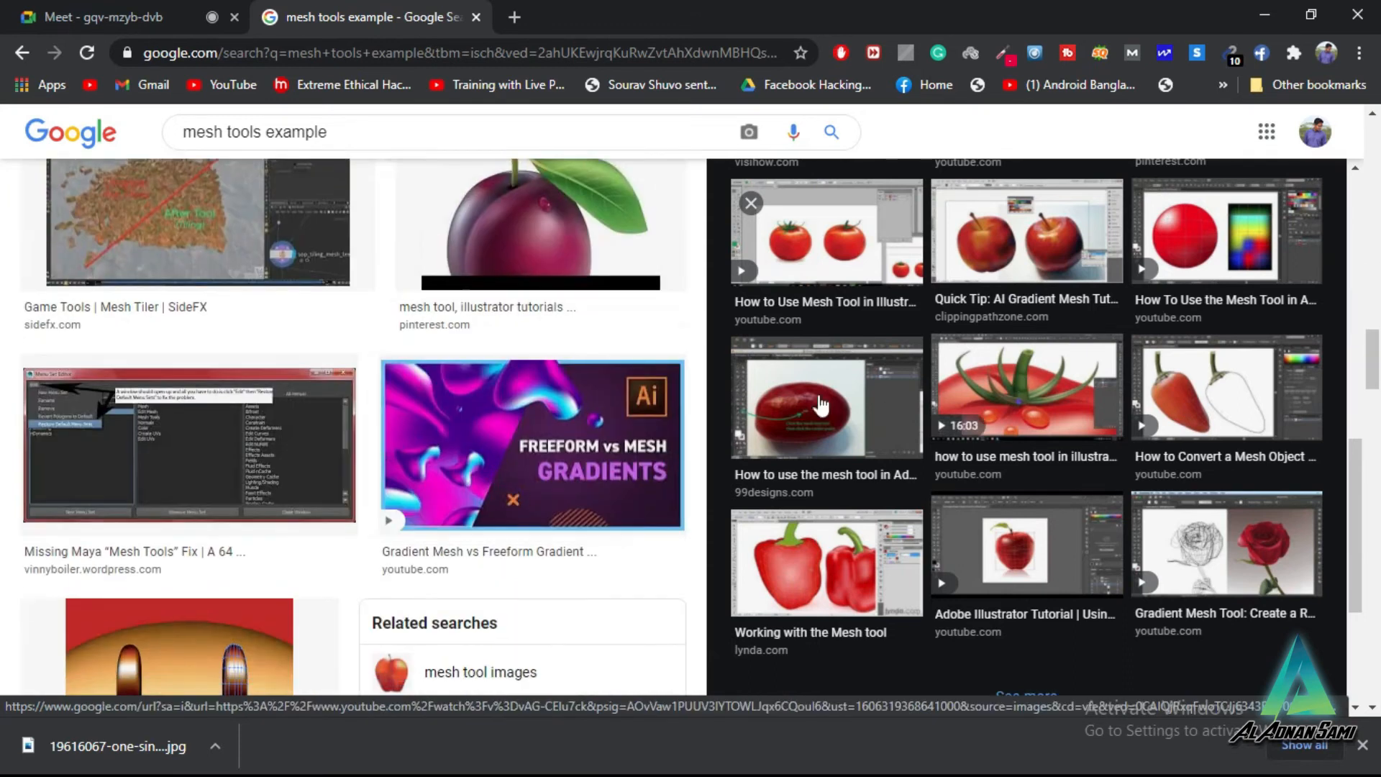
scroll(820, 406, "down", 3)
left_click(601, 222)
scroll(964, 435, "down", 2)
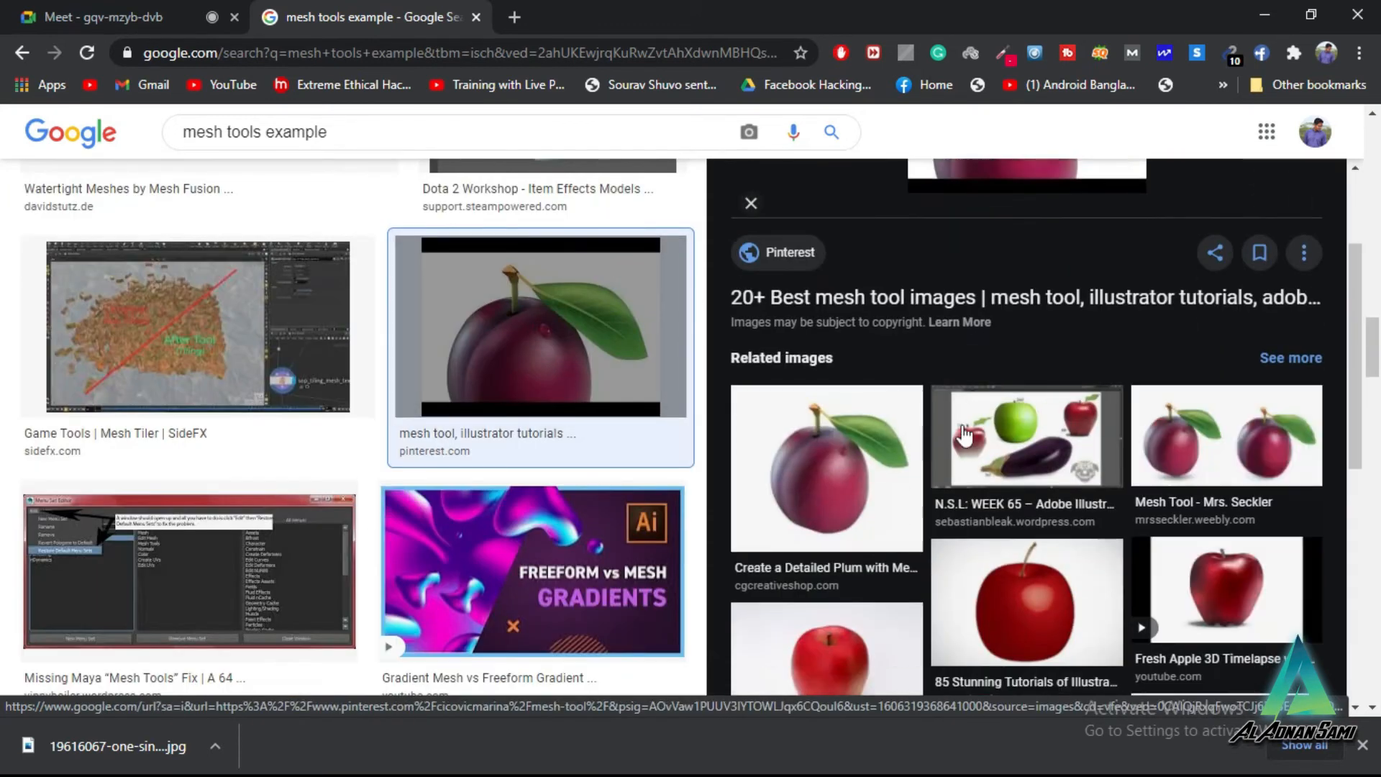
left_click(1025, 556)
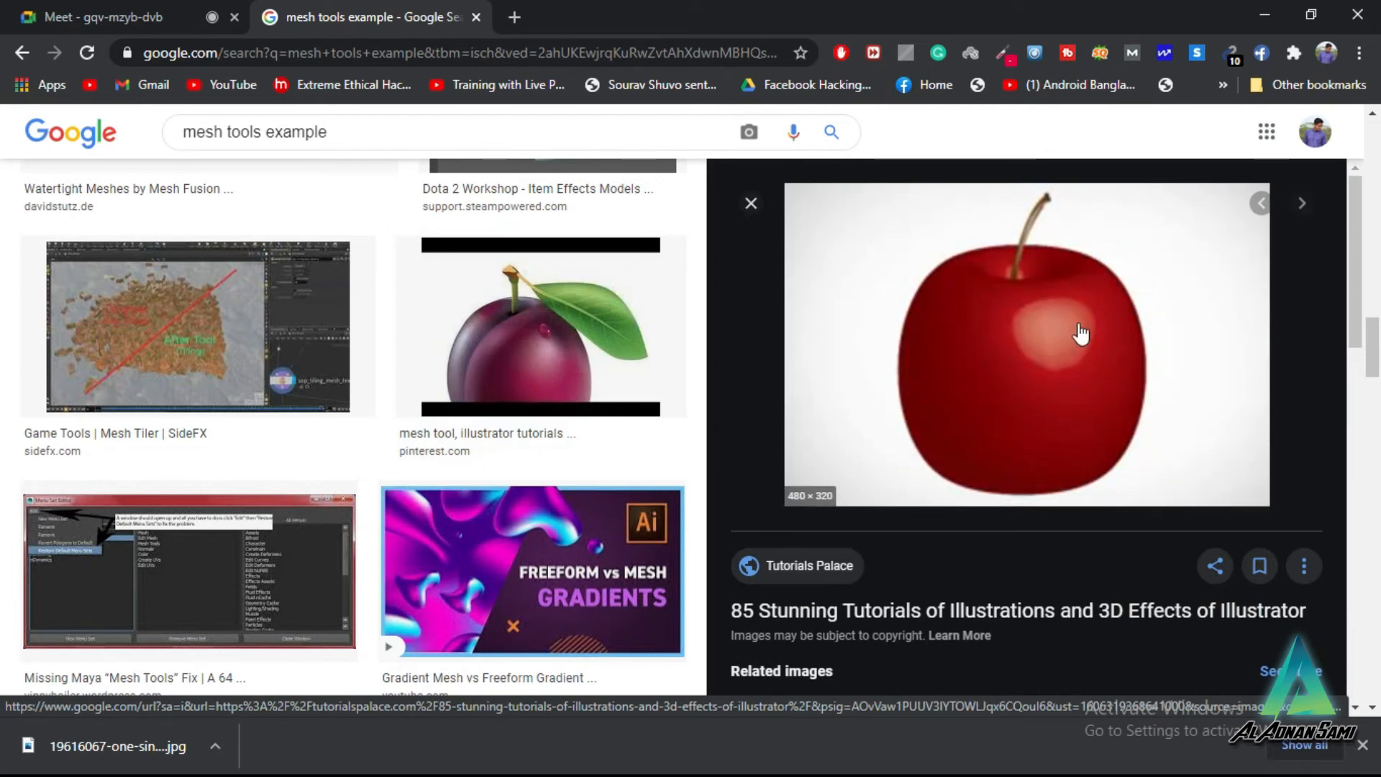
scroll(1088, 464, "down", 5)
left_click(1027, 299)
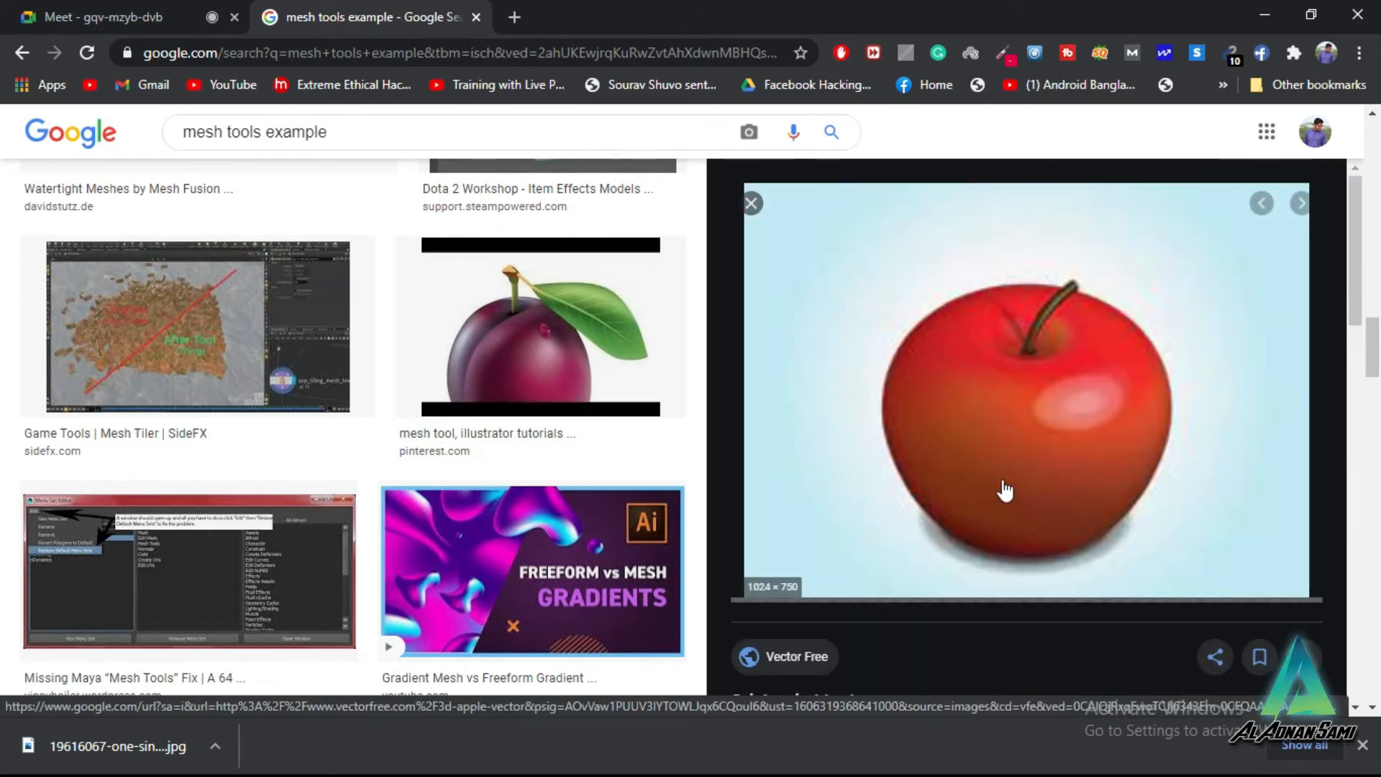
scroll(1005, 491, "down", 10)
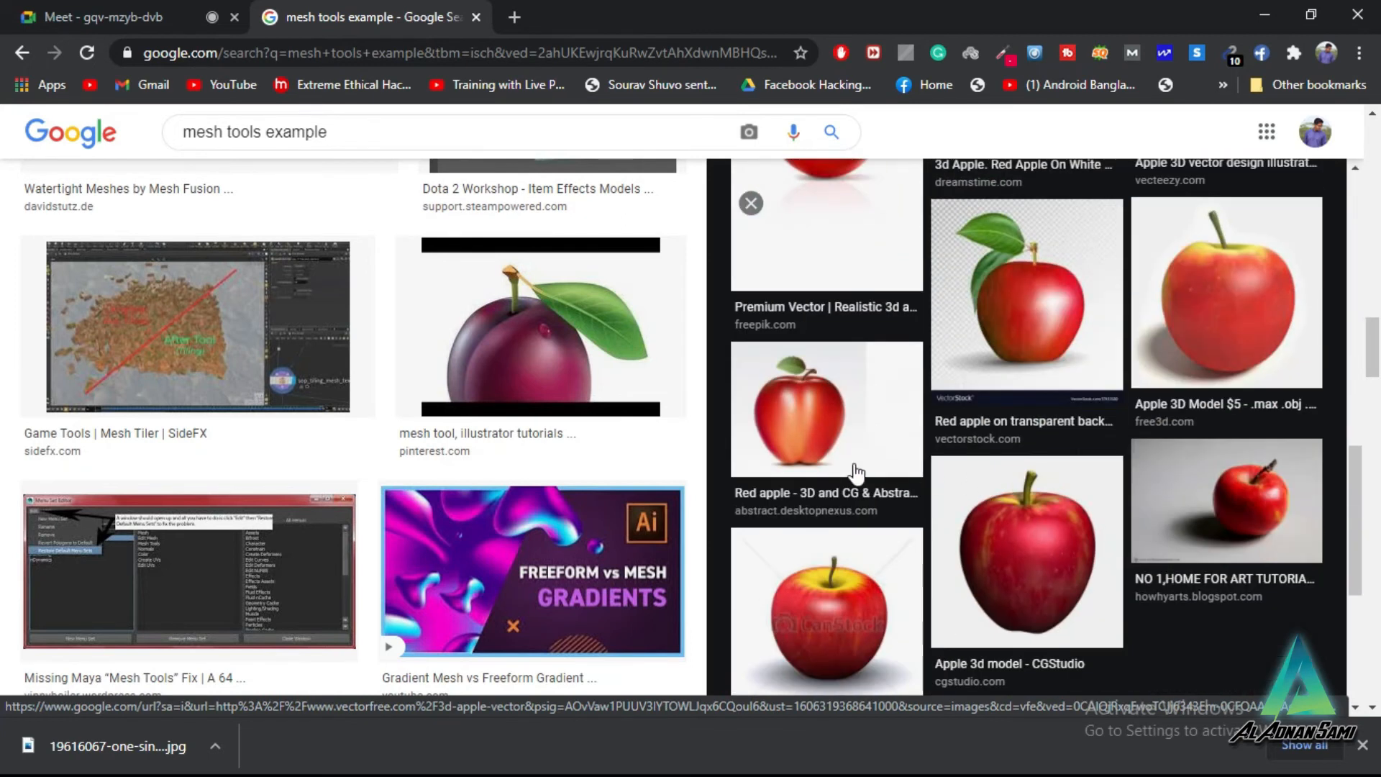
scroll(483, 472, "down", 7)
Step: Preview the green wireframe head example and look through its related images and the remaining mesh results
scroll(488, 472, "down", 18)
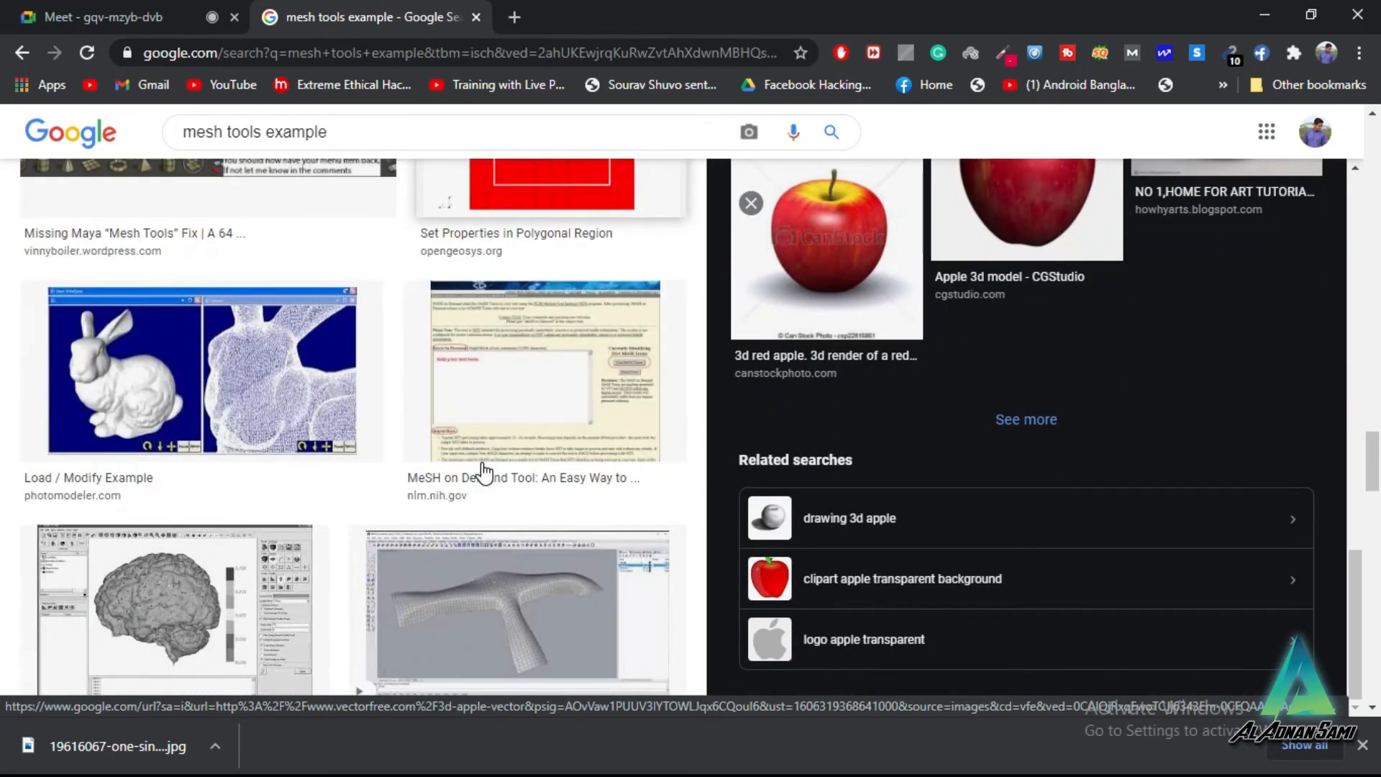
scroll(482, 472, "up", 3)
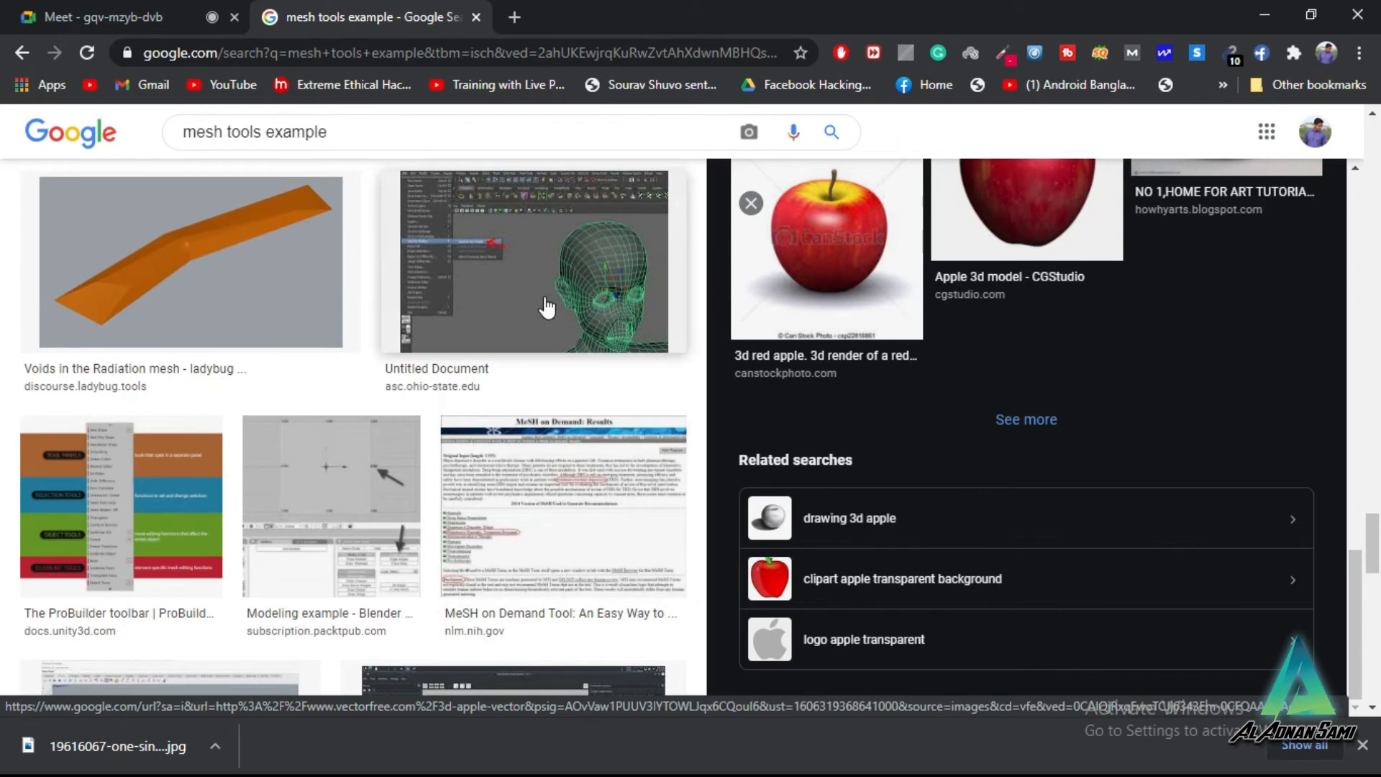
left_click(541, 301)
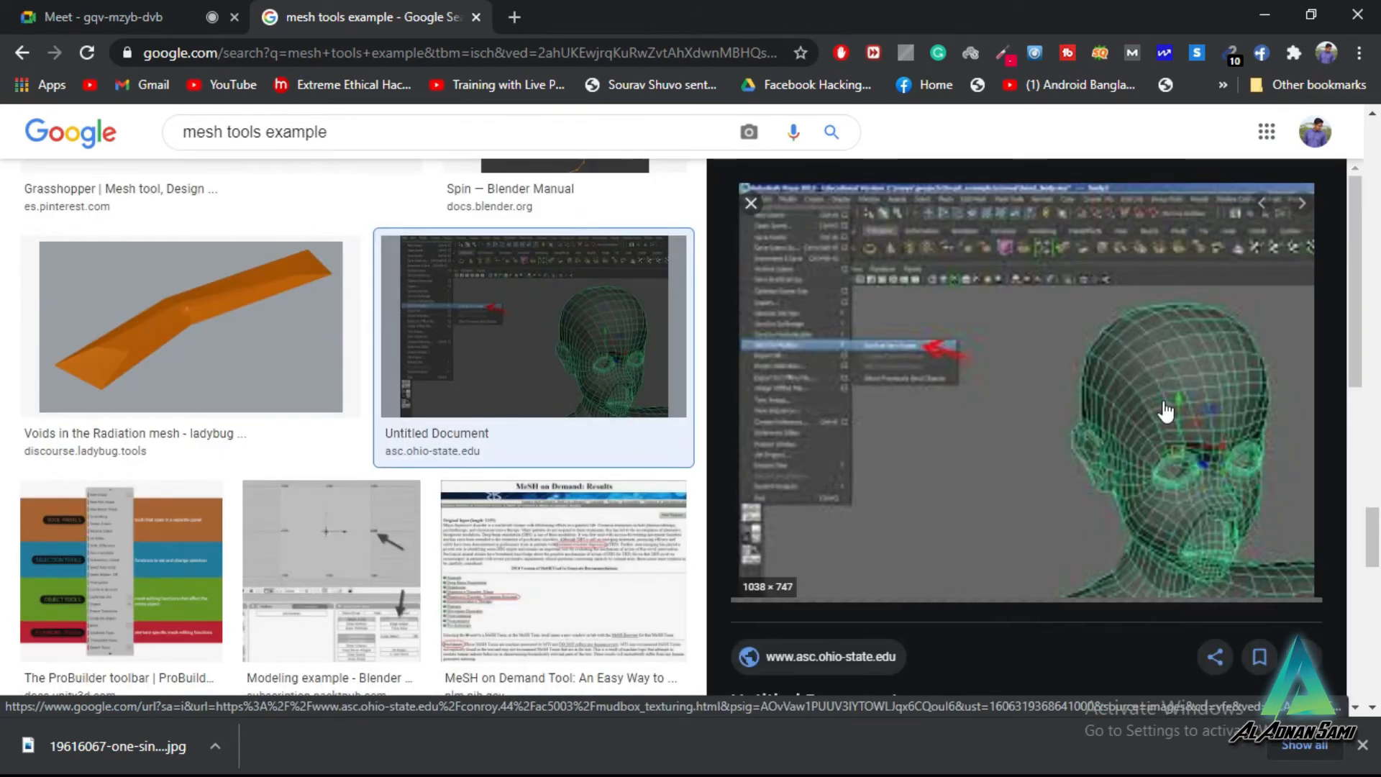
scroll(1133, 438, "down", 3)
scroll(1130, 433, "up", 3)
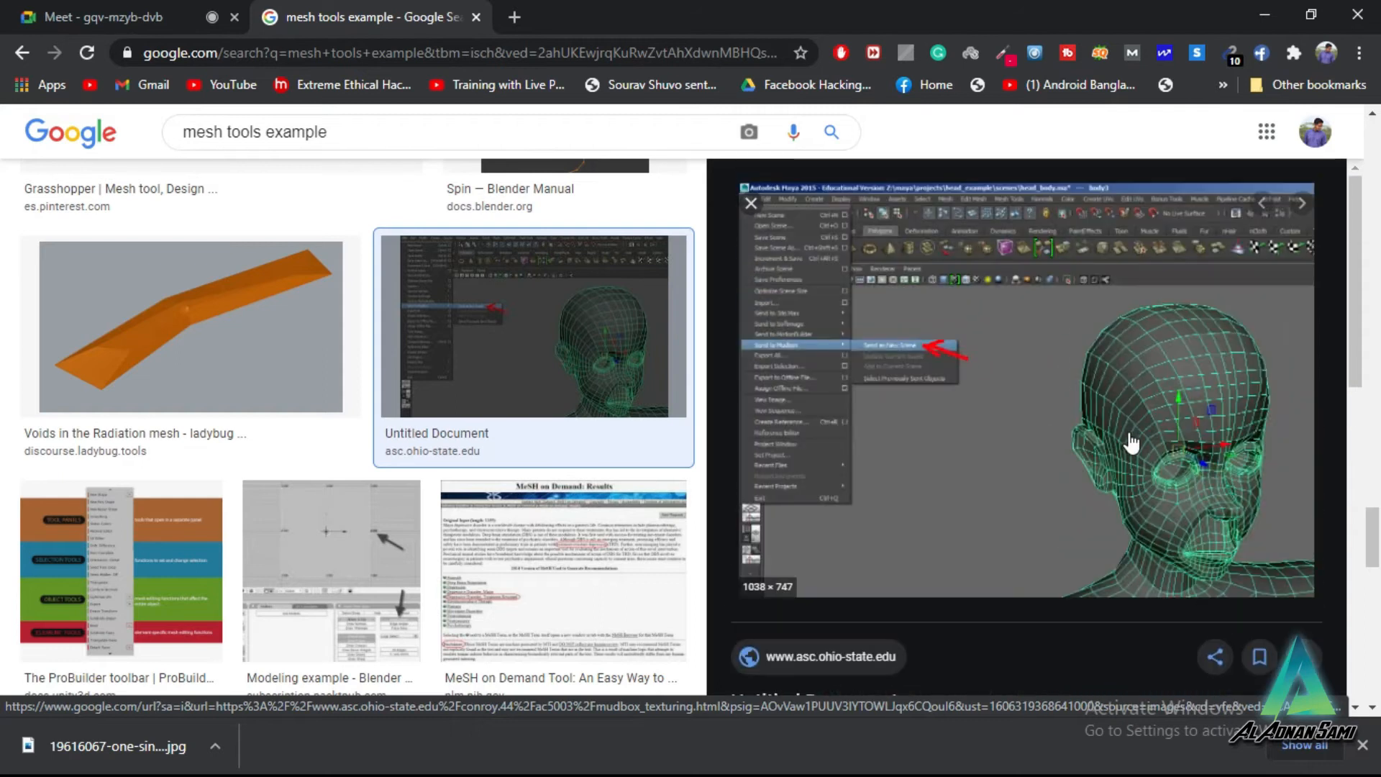
scroll(1143, 447, "down", 3)
scroll(1135, 436, "up", 3)
scroll(1133, 432, "down", 3)
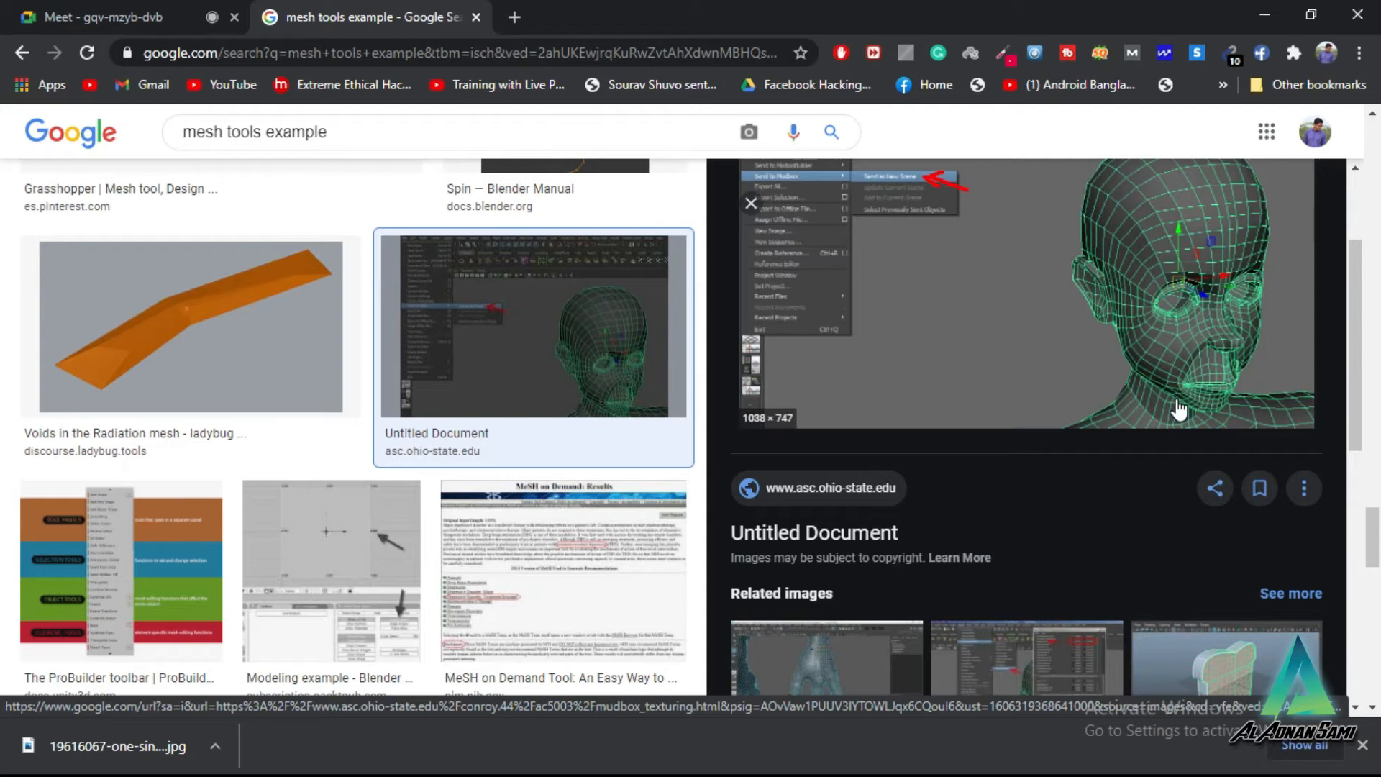
scroll(1176, 403, "down", 3)
scroll(679, 392, "down", 5)
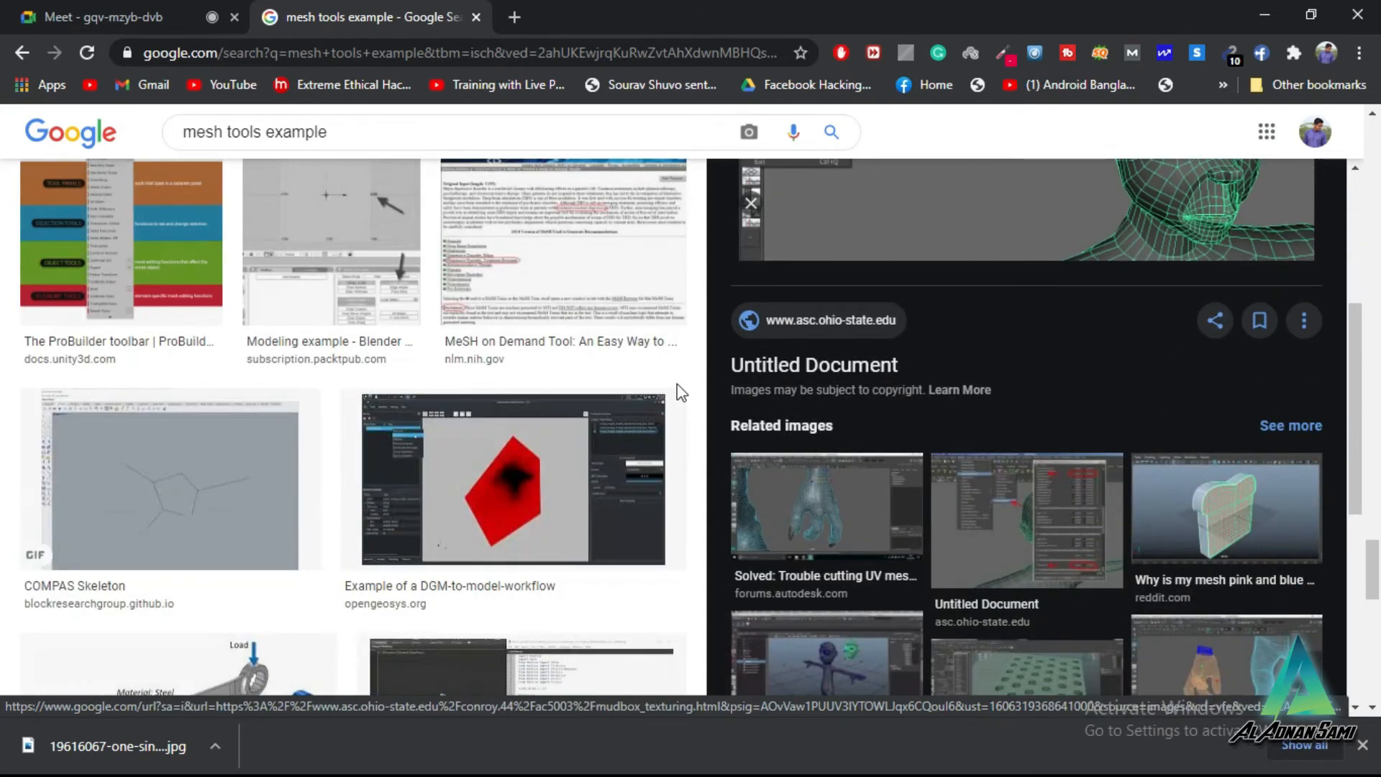
scroll(1008, 432, "down", 5)
scroll(482, 414, "down", 5)
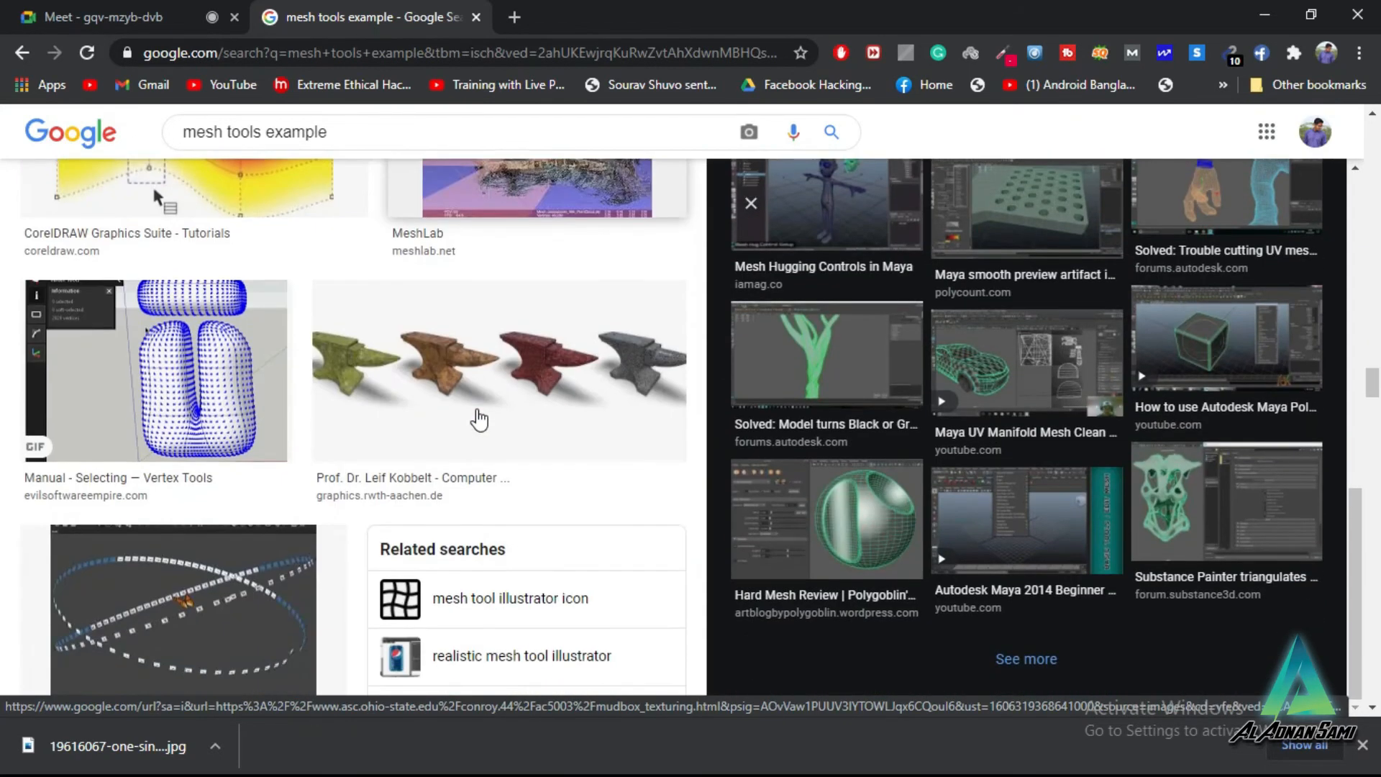
scroll(479, 420, "down", 5)
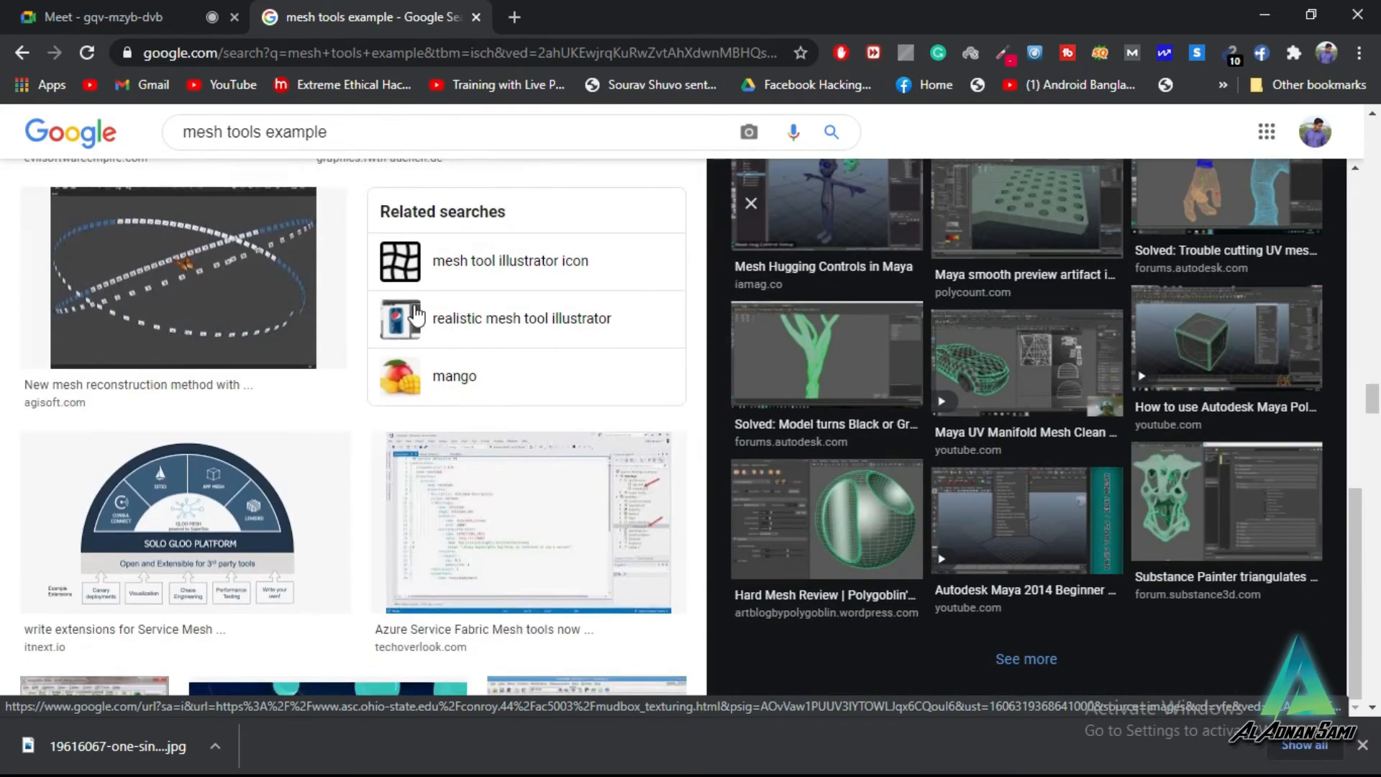
Step: Open YouTube in a new tab, search for "low poly art" and look through the resulting tutorials
left_click(515, 16)
left_click(547, 524)
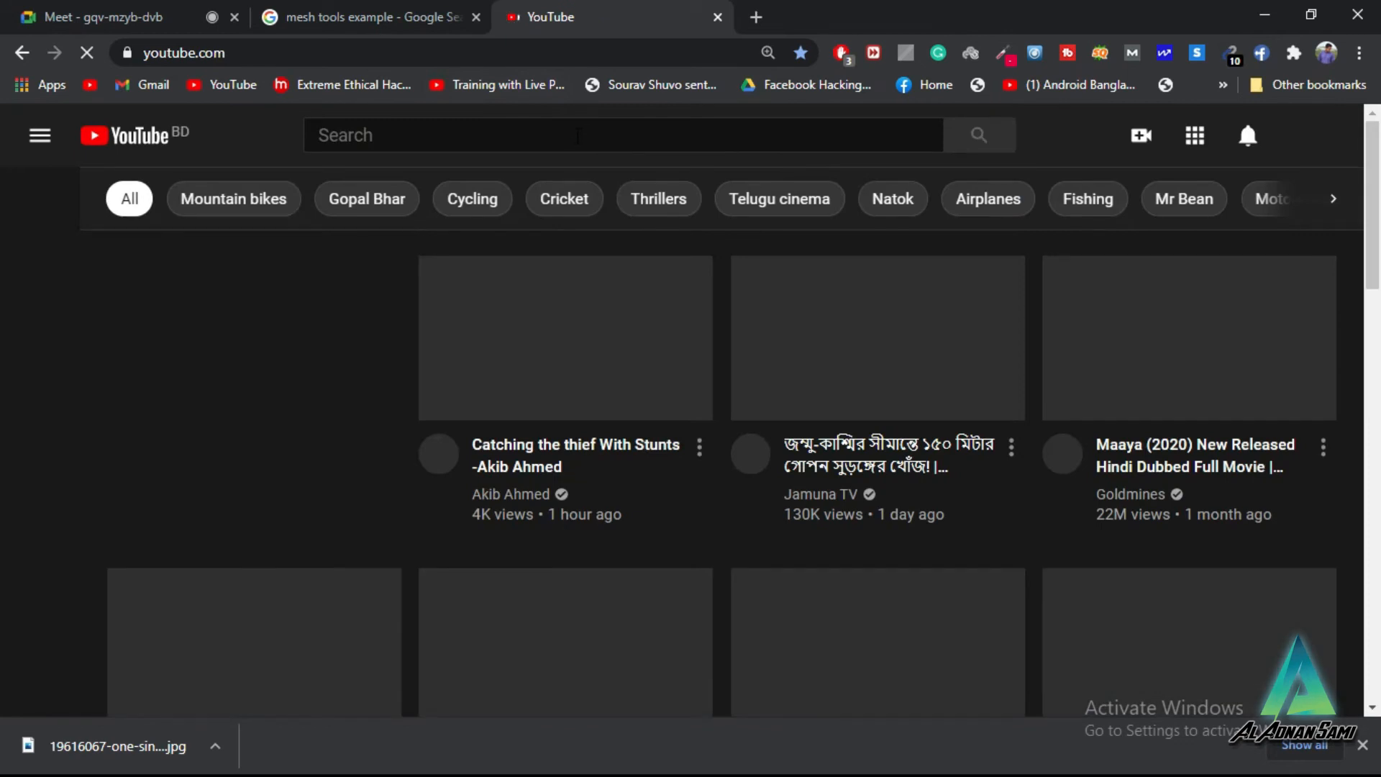
left_click(576, 135)
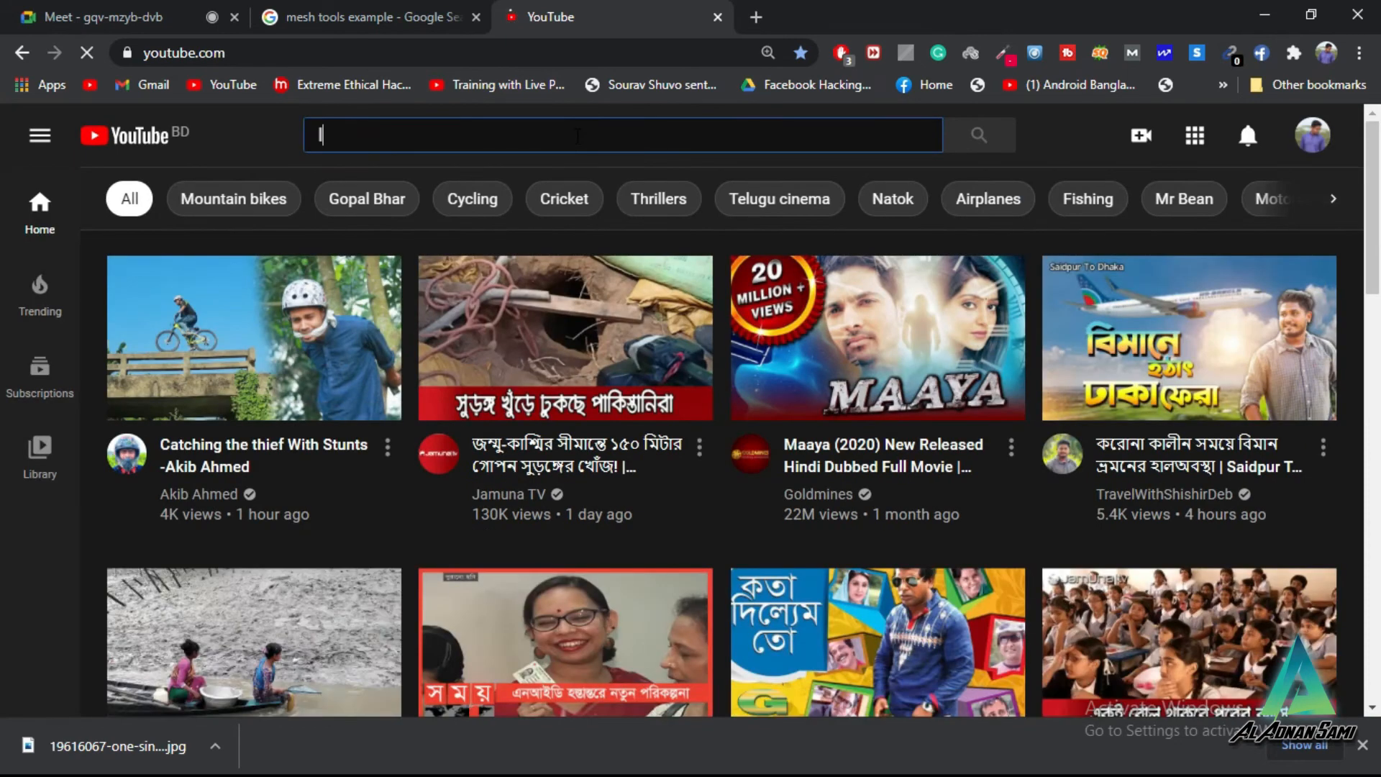
type("lopy")
key("BackSpace")
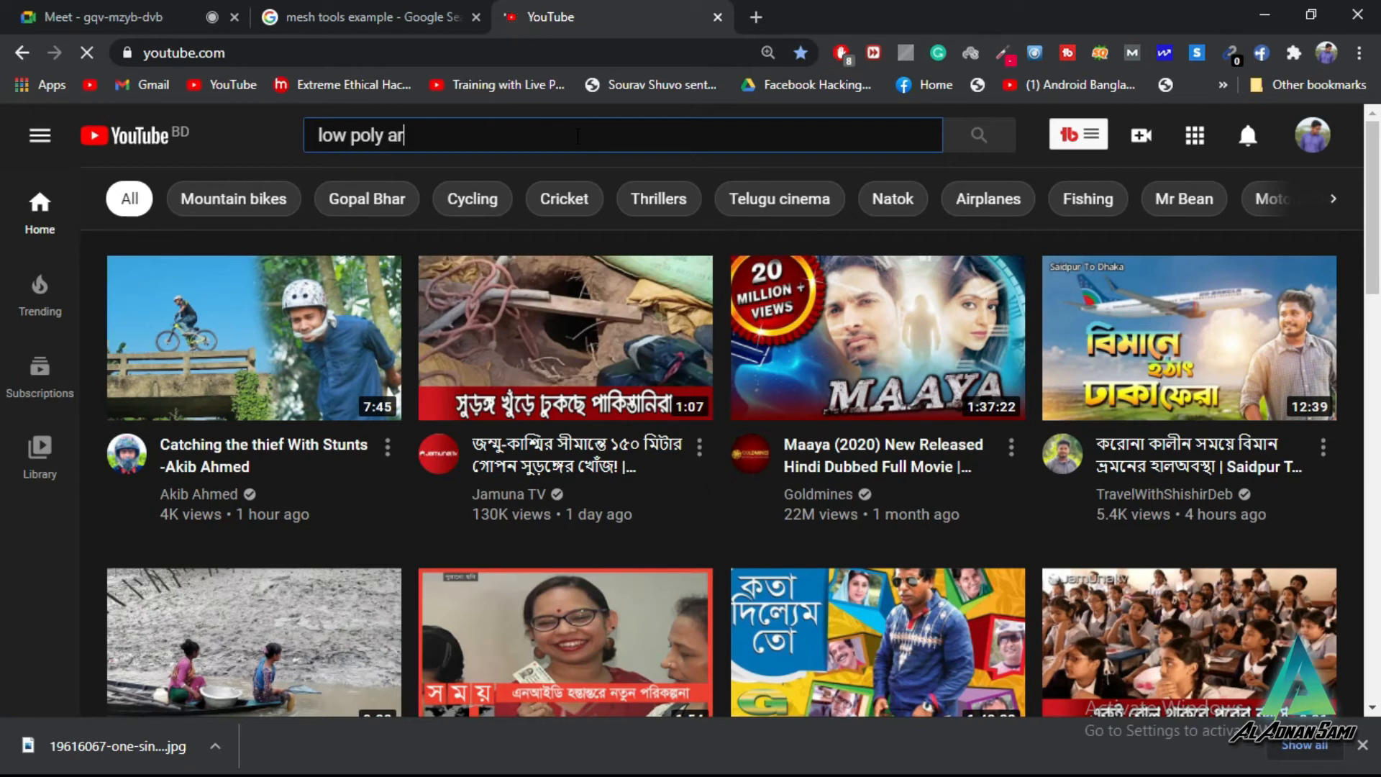
type("y art")
key("Return")
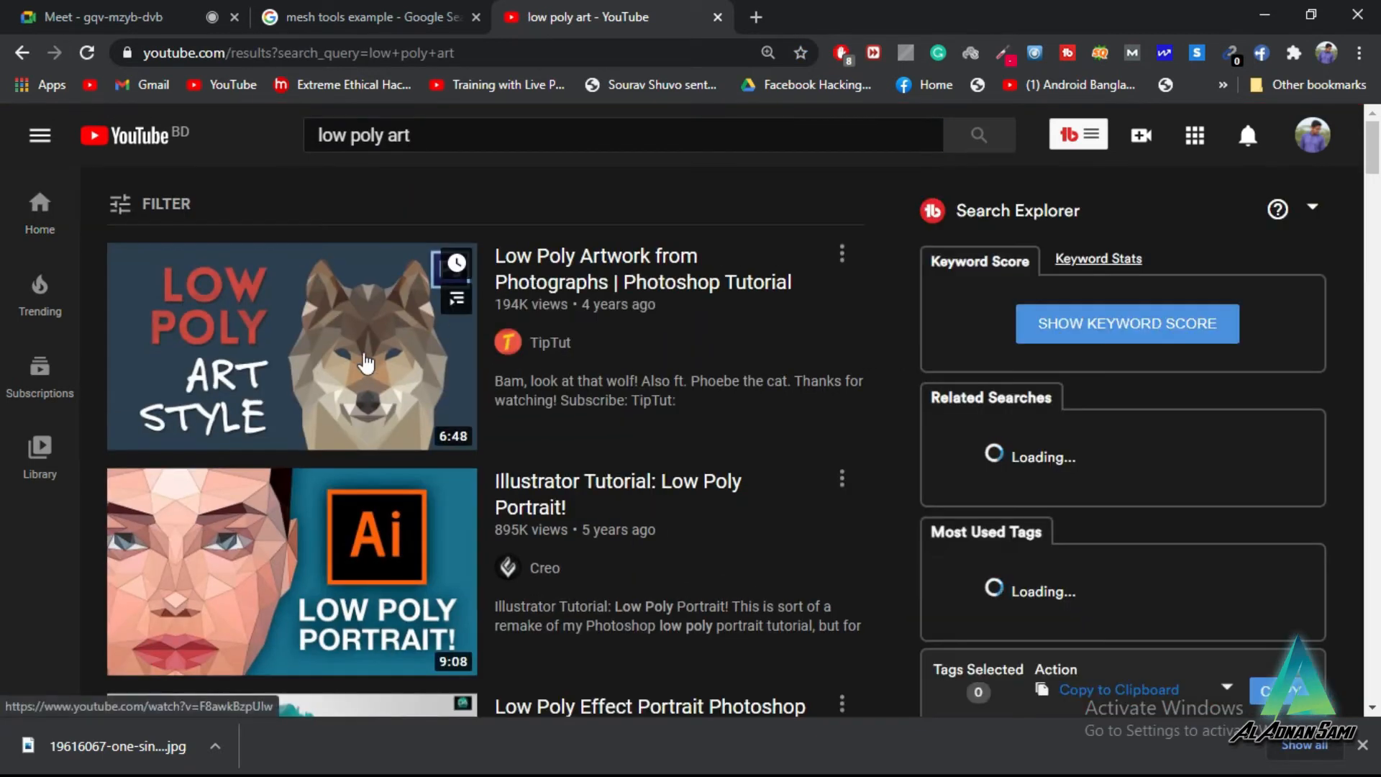
scroll(352, 392, "down", 2)
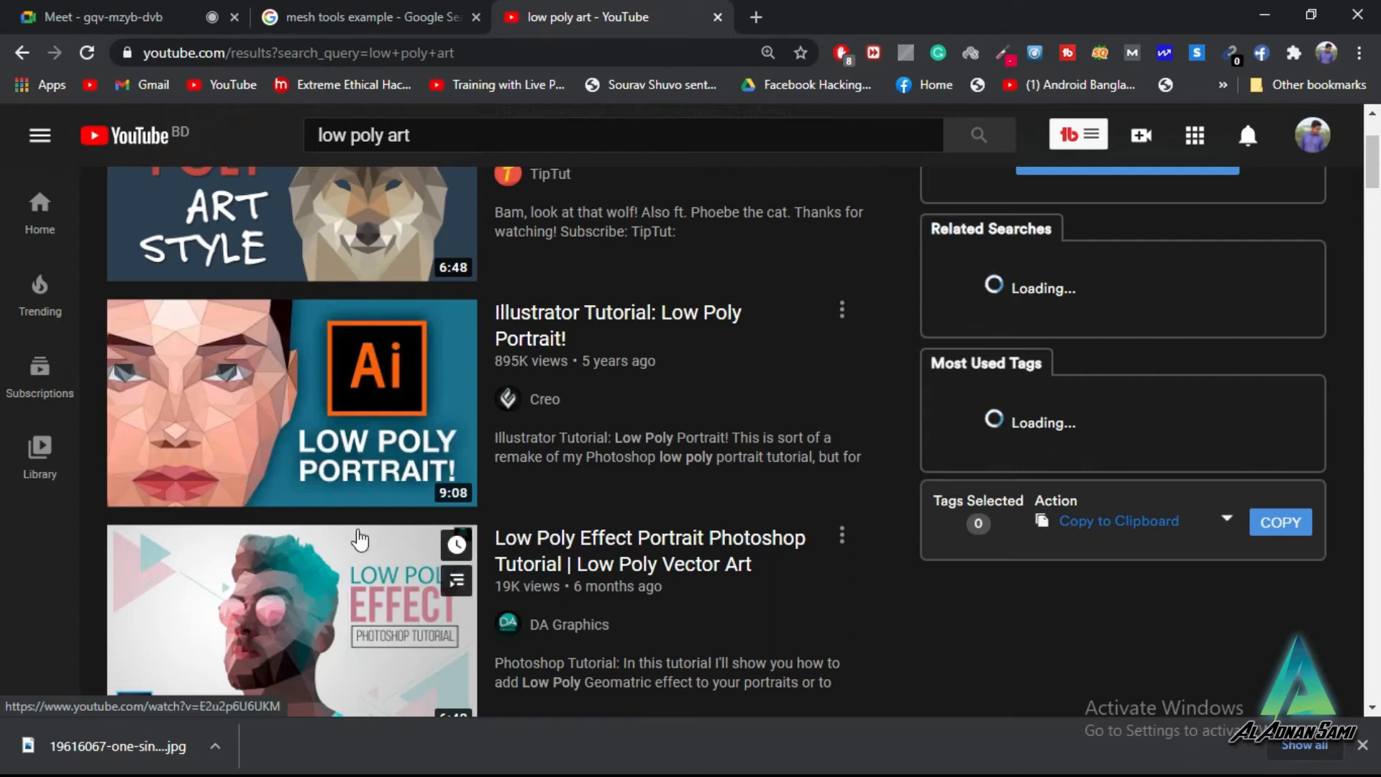
scroll(240, 468, "down", 2)
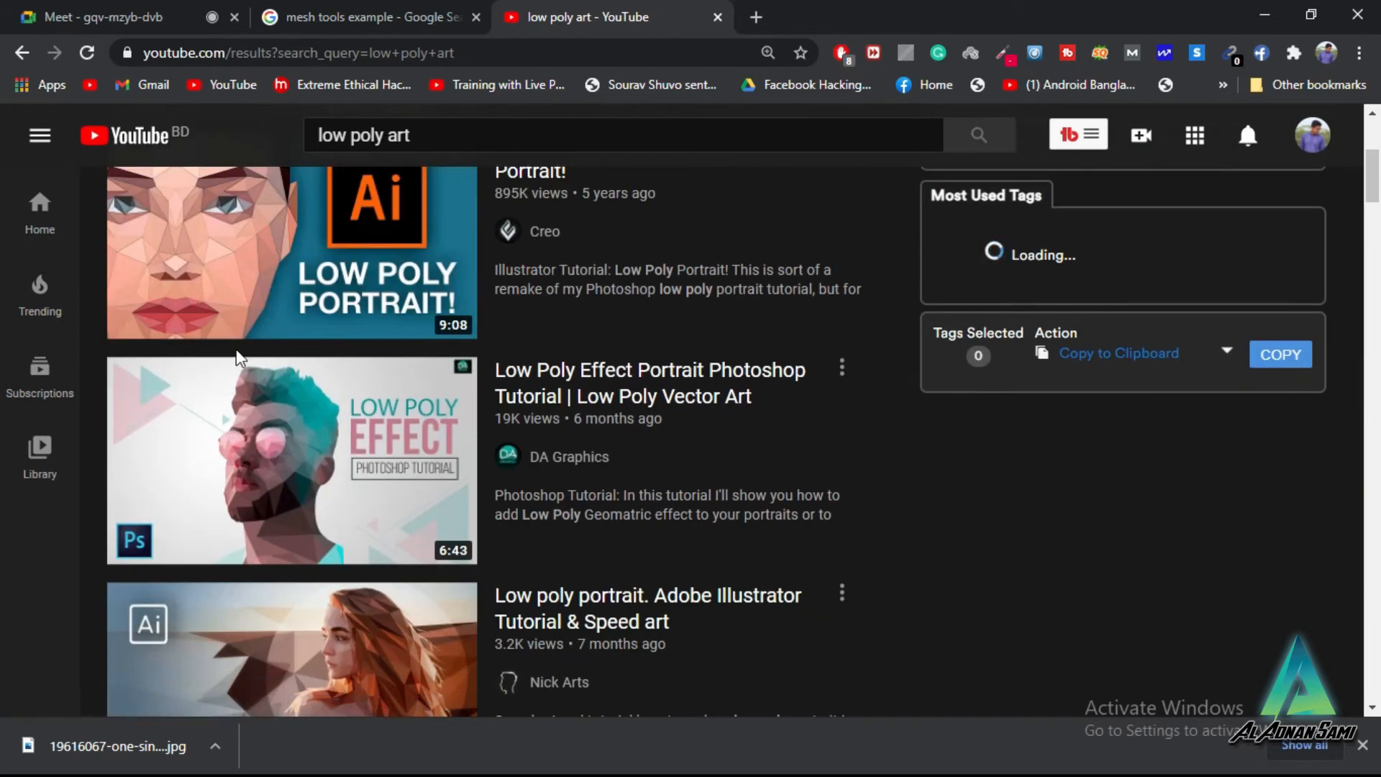
Step: Open the "Illustrator Tutorial: Low Poly Portrait!" video and skim its stages through to about 8:34
scroll(240, 357, "down", 2)
scroll(252, 396, "up", 4)
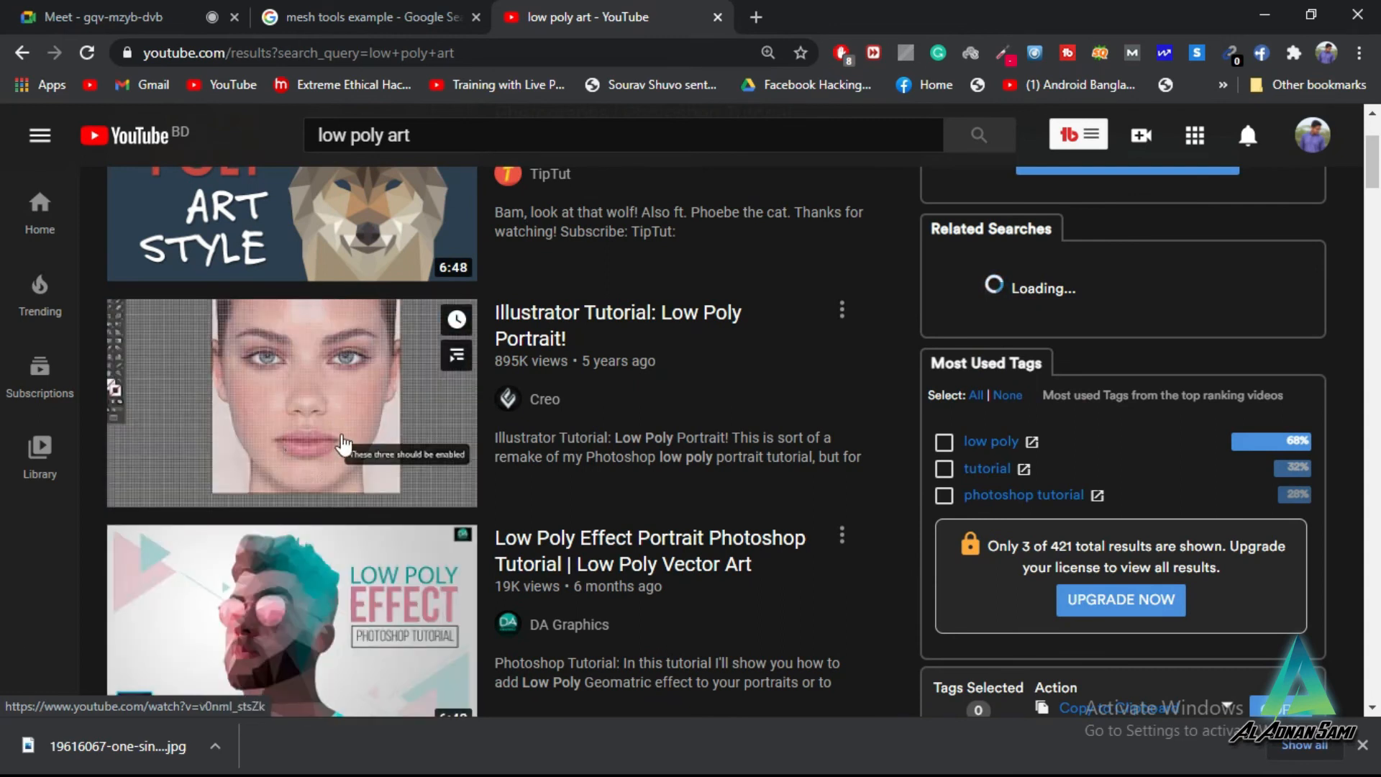
left_click(346, 445)
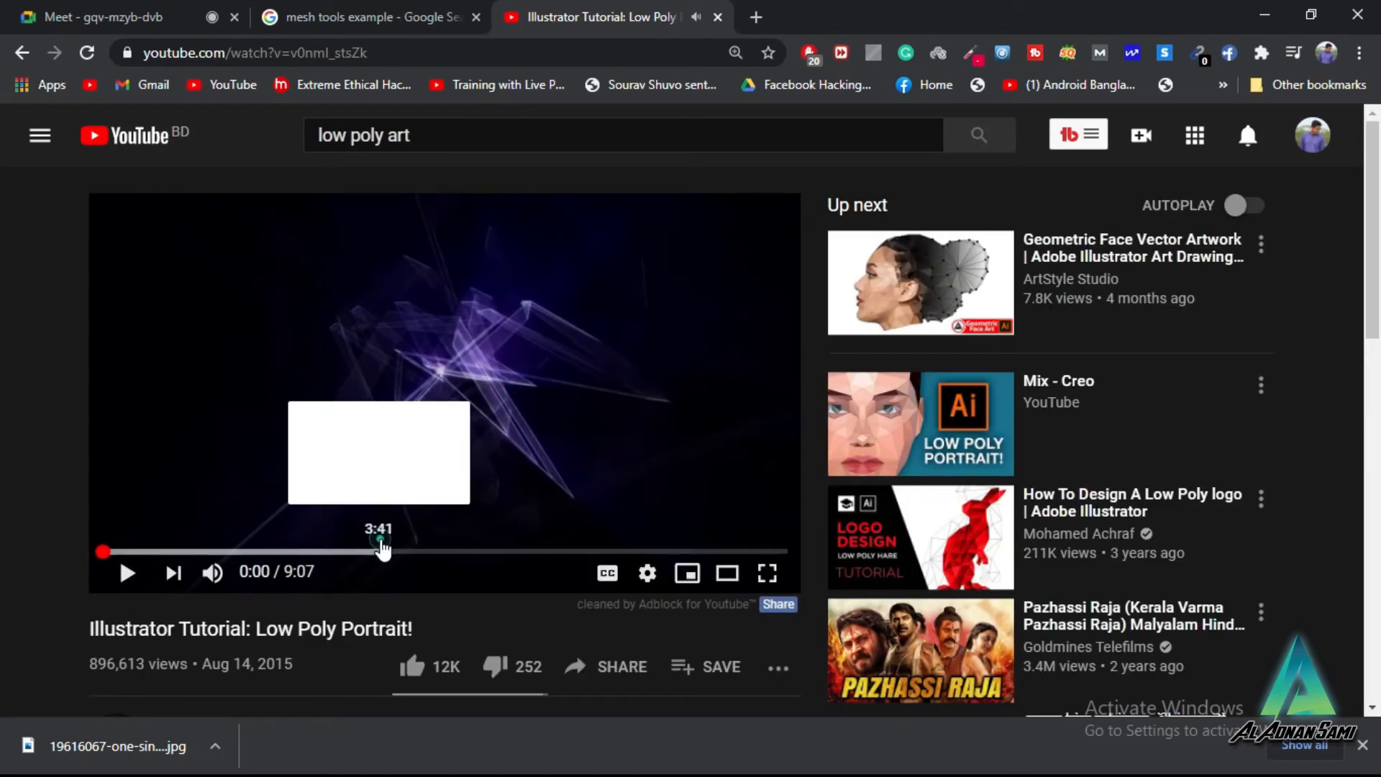
left_click(379, 551)
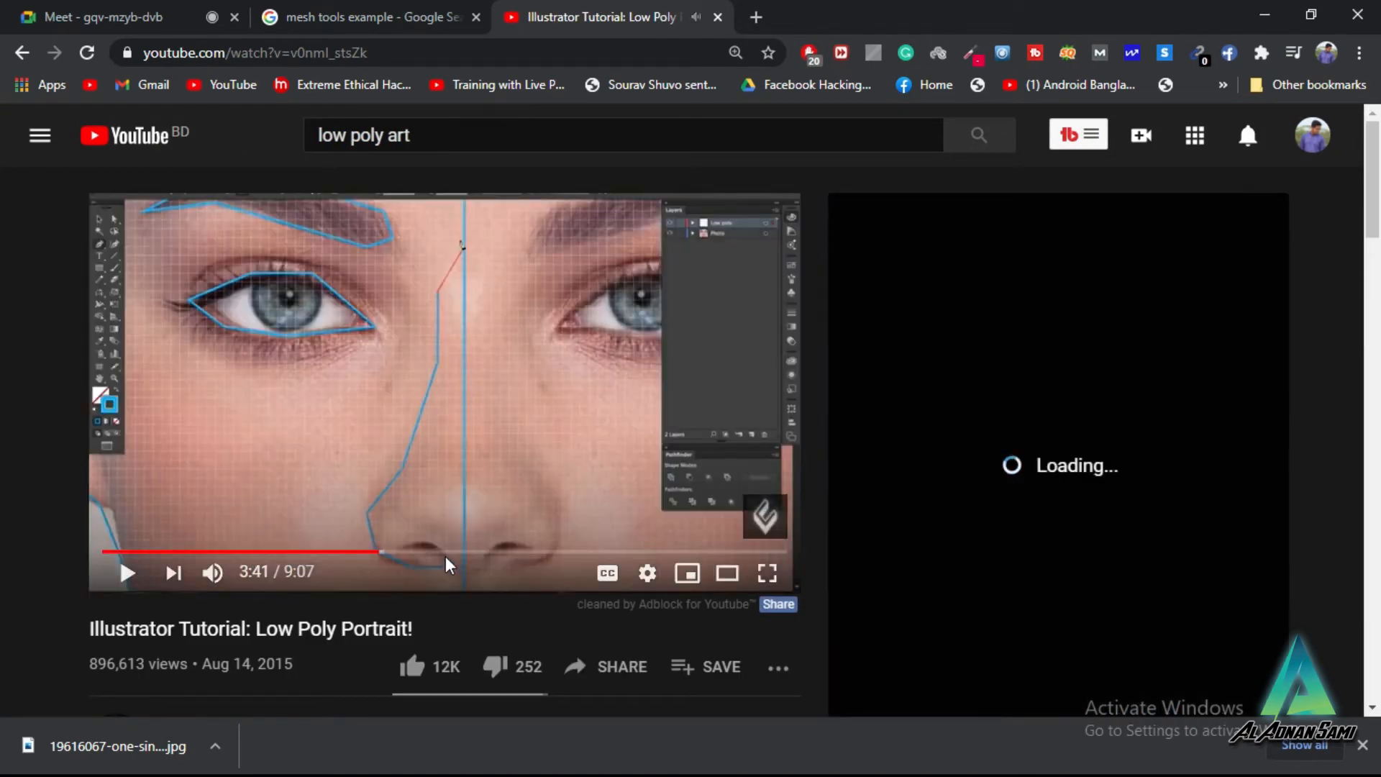
left_click(445, 551)
left_click(508, 551)
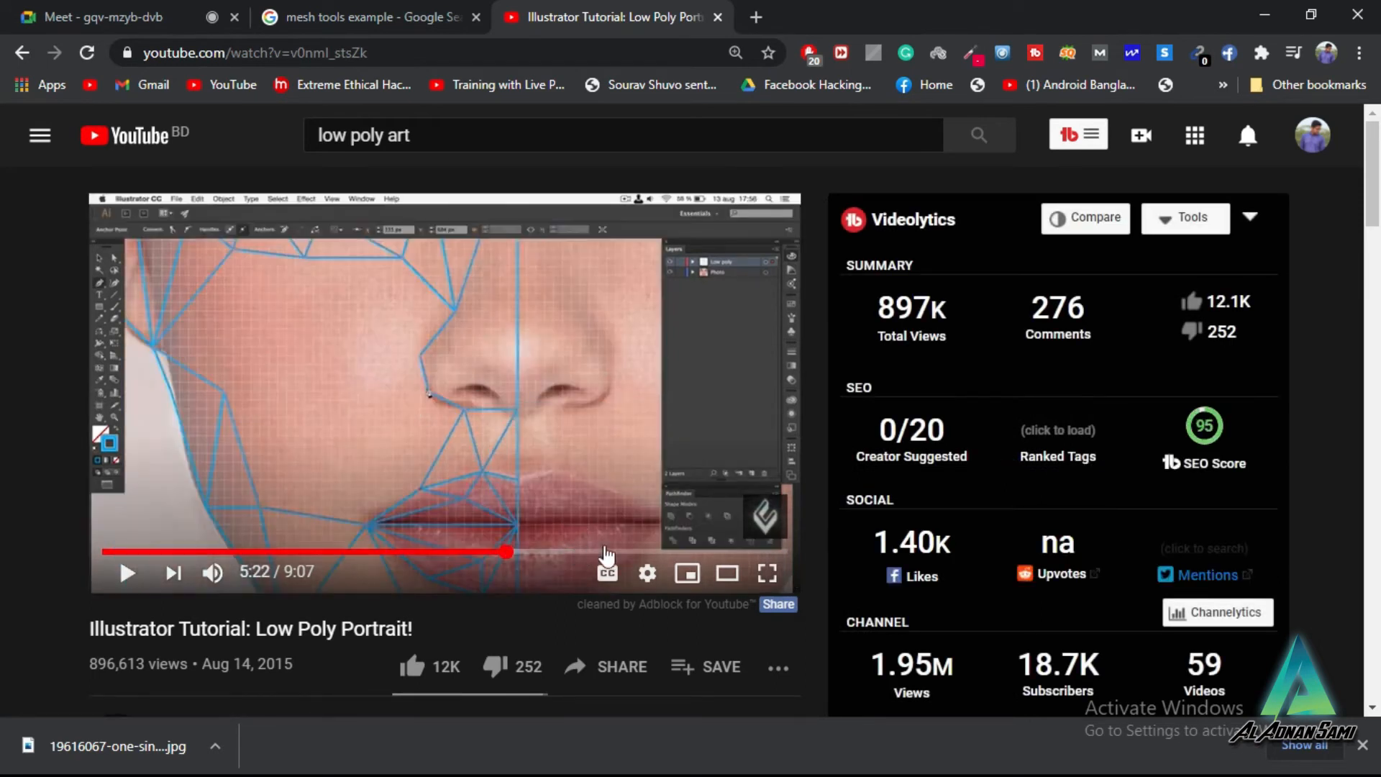
left_click(598, 552)
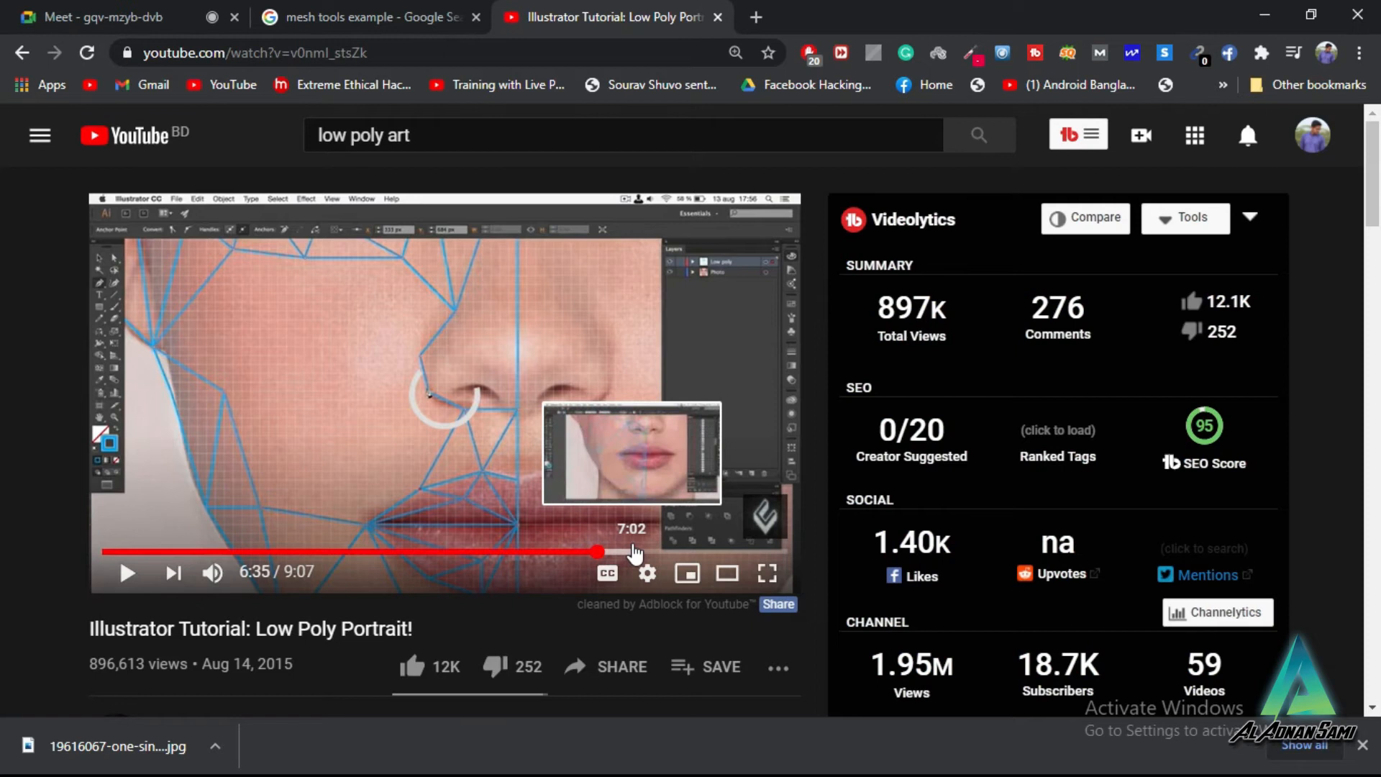
left_click(671, 552)
left_click(710, 551)
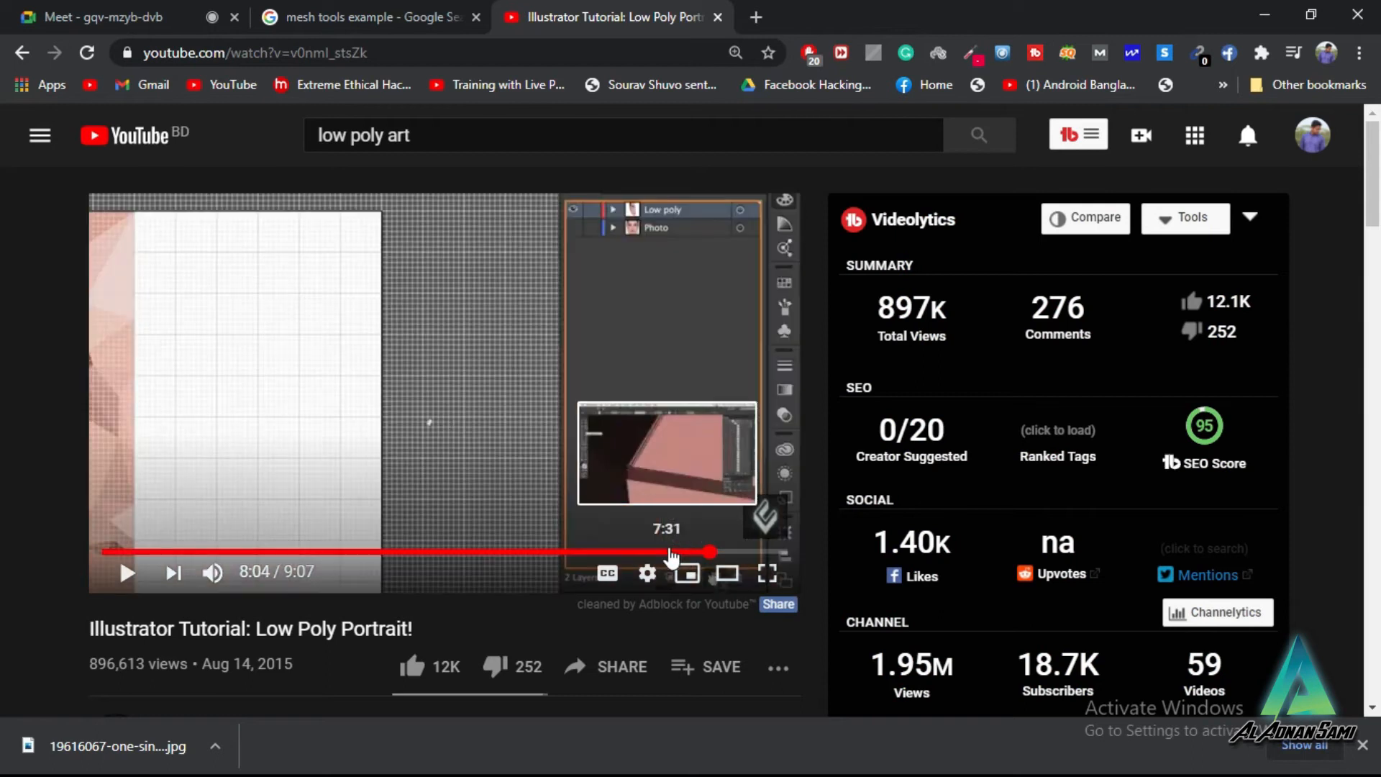
left_click(749, 552)
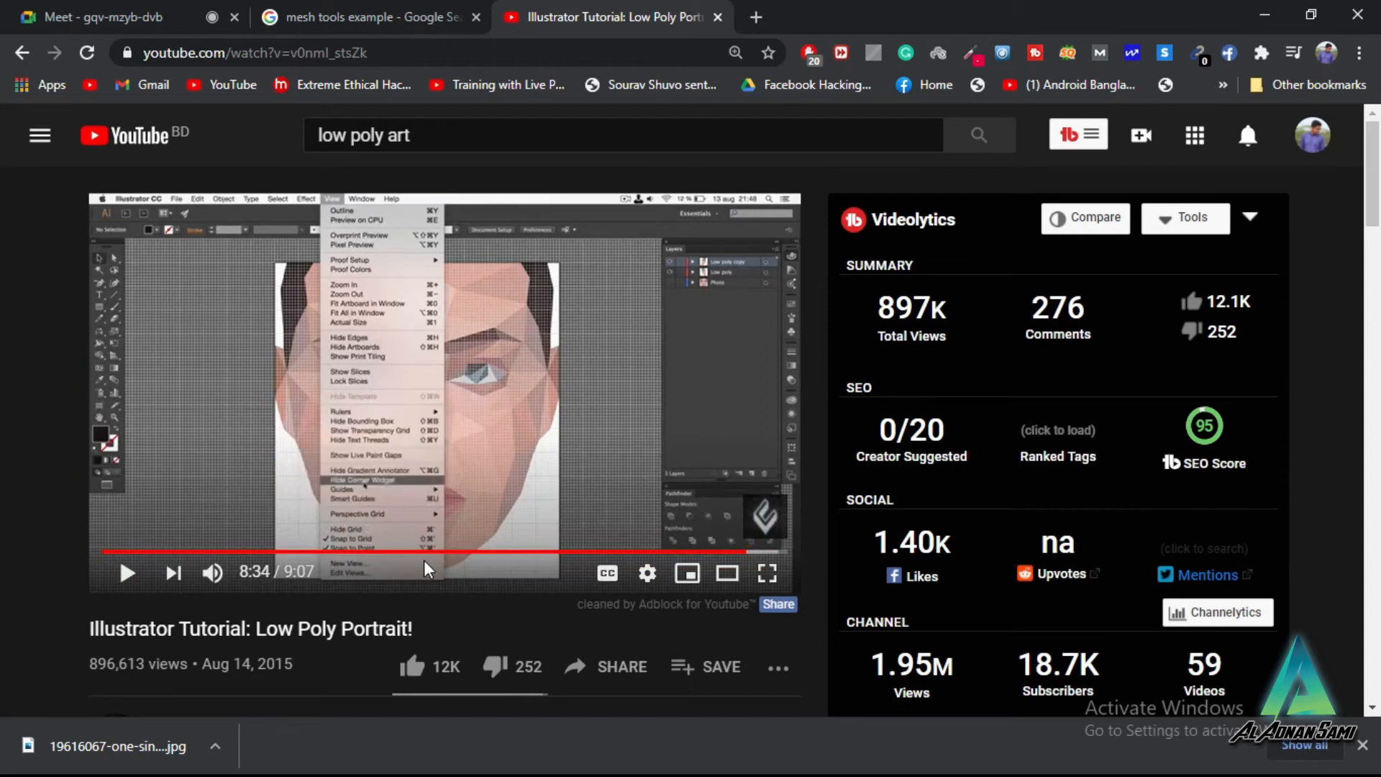
Step: Go back to 4:38 in the portrait tutorial and review the triangle-tracing and colouring stages up to 6:55
left_click(451, 553)
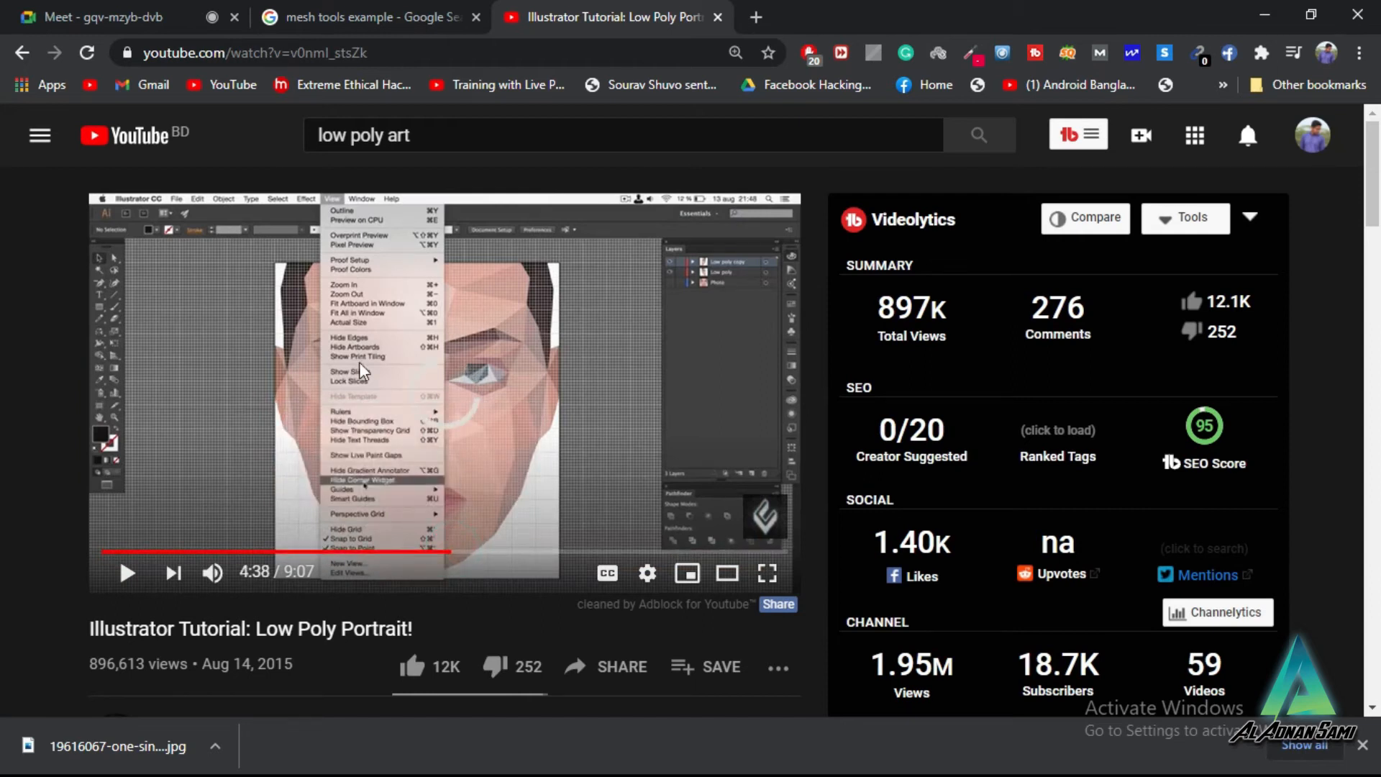
left_click(523, 553)
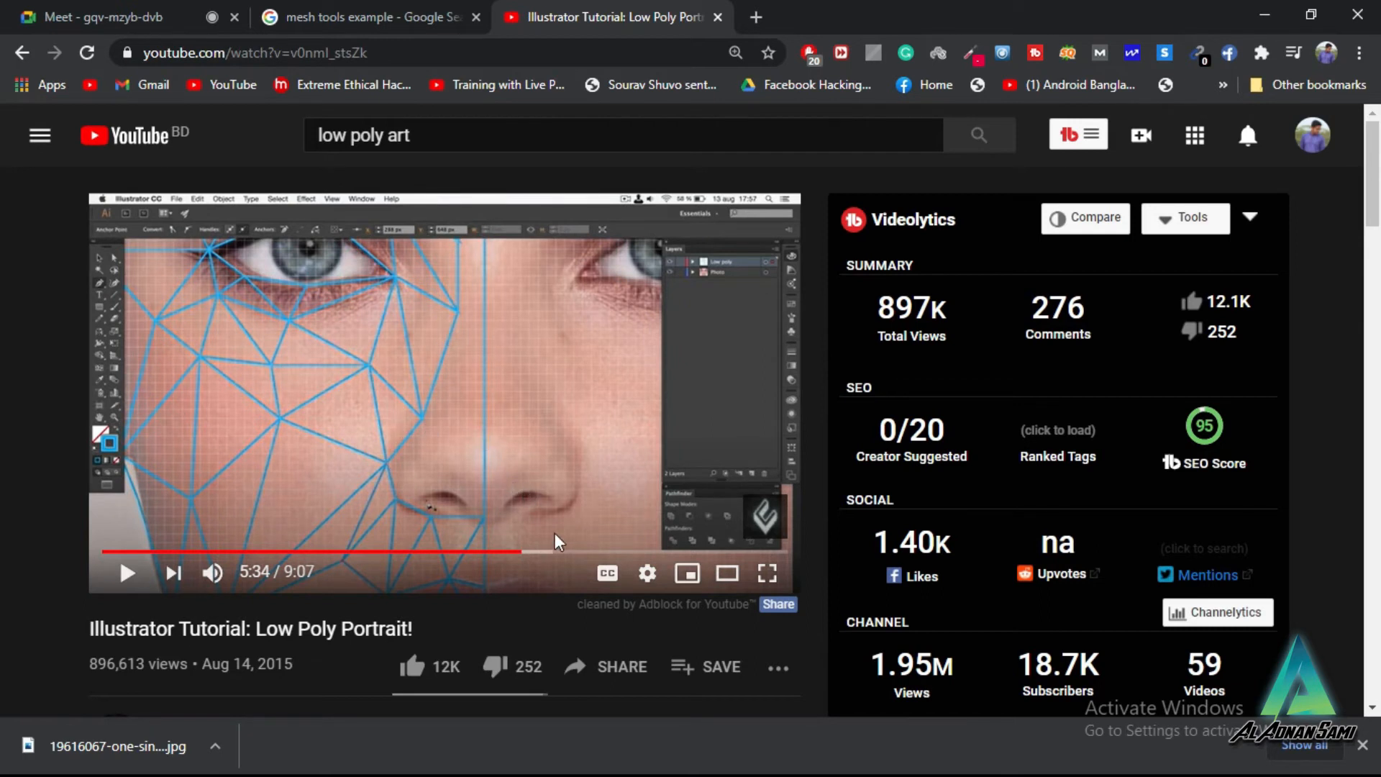
left_click(550, 552)
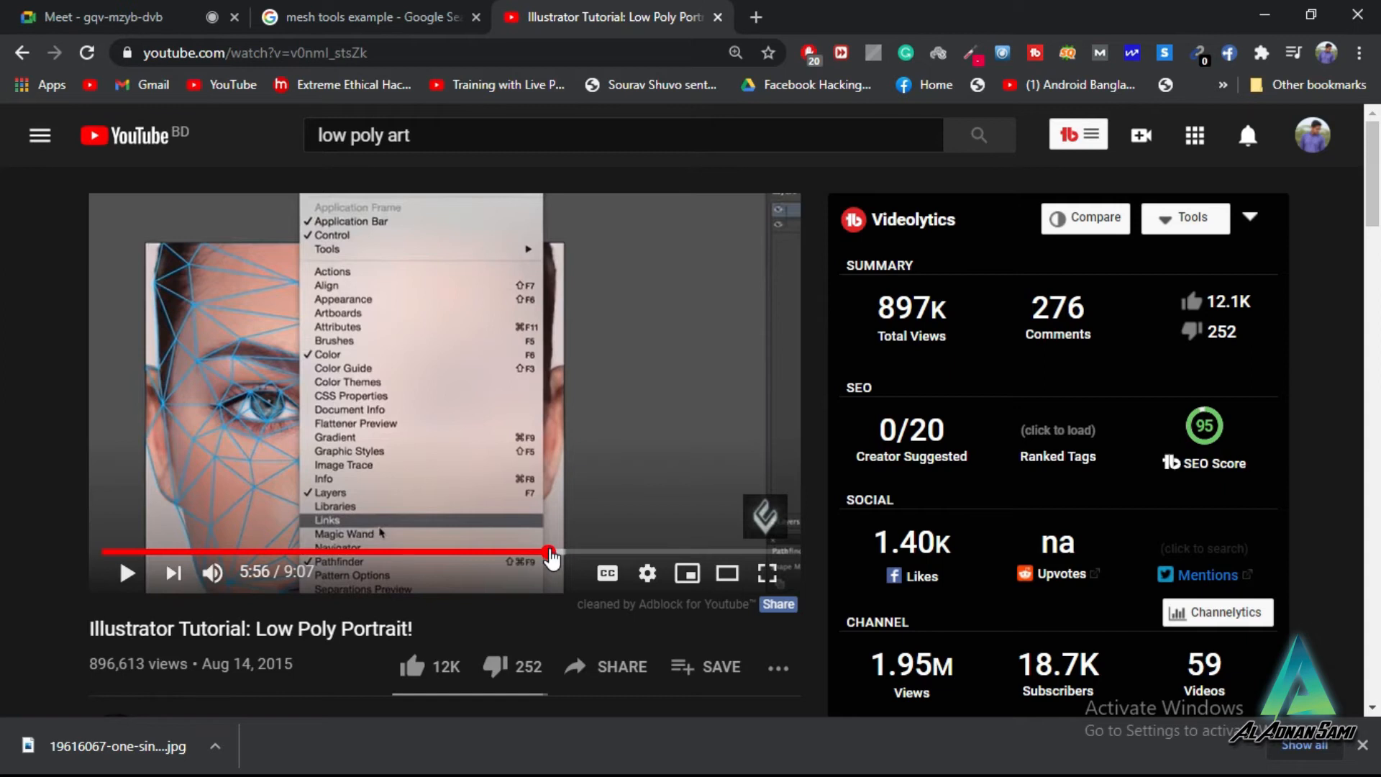
left_click(573, 552)
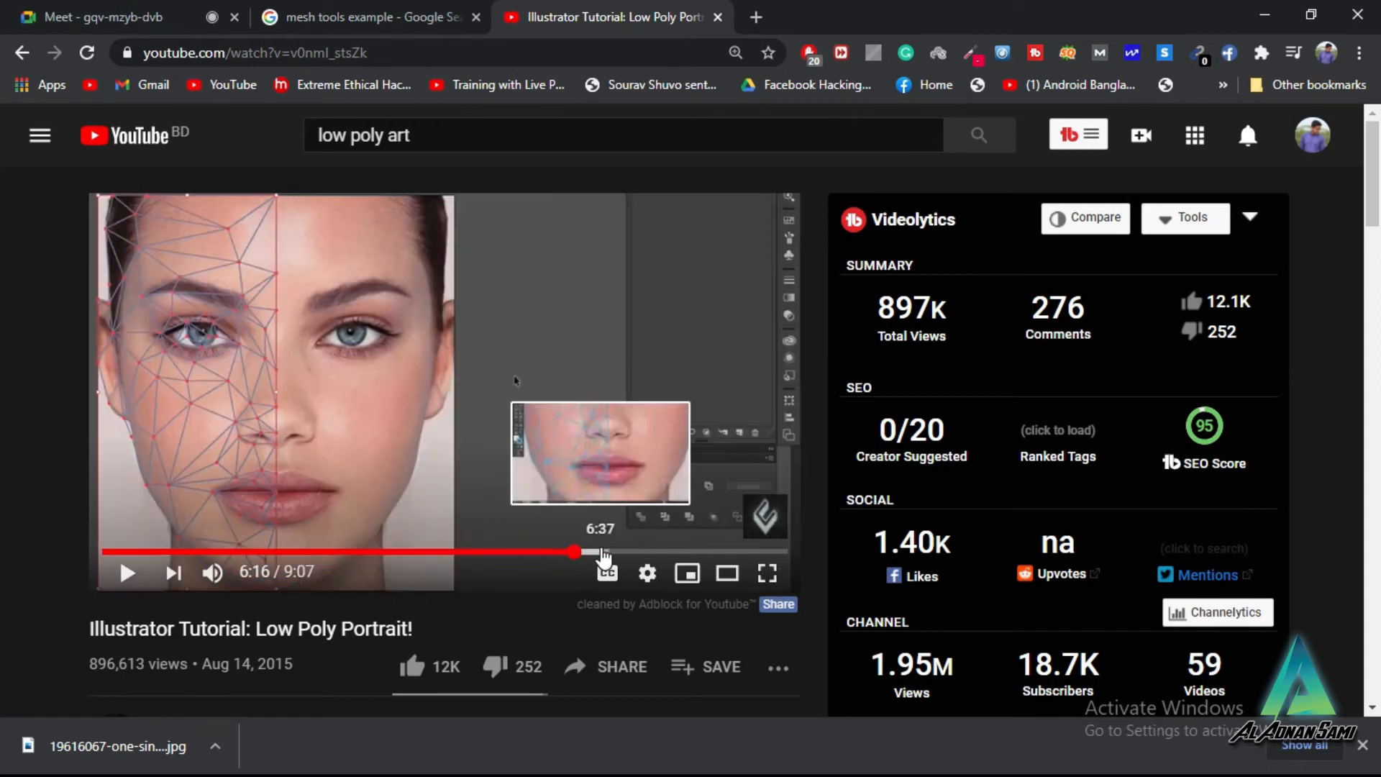
left_click(603, 553)
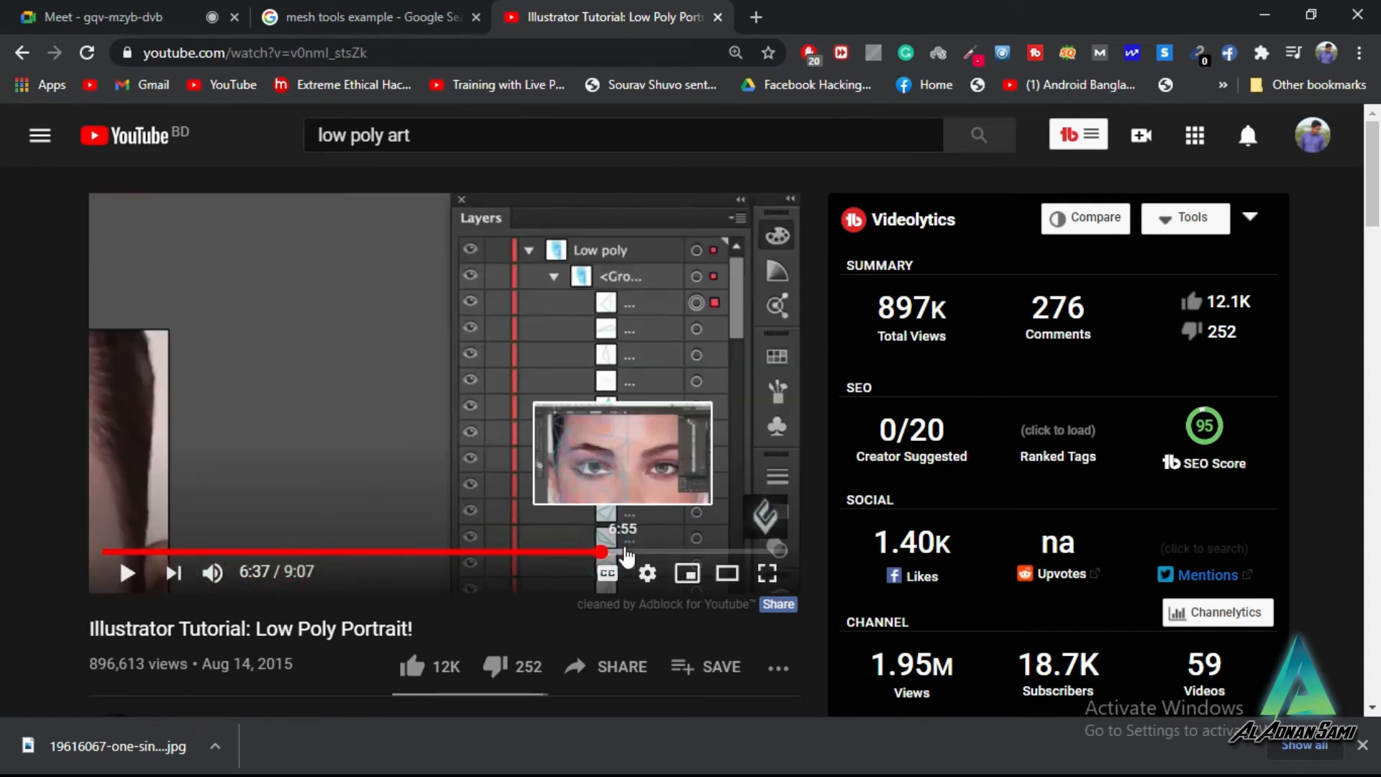
left_click(623, 552)
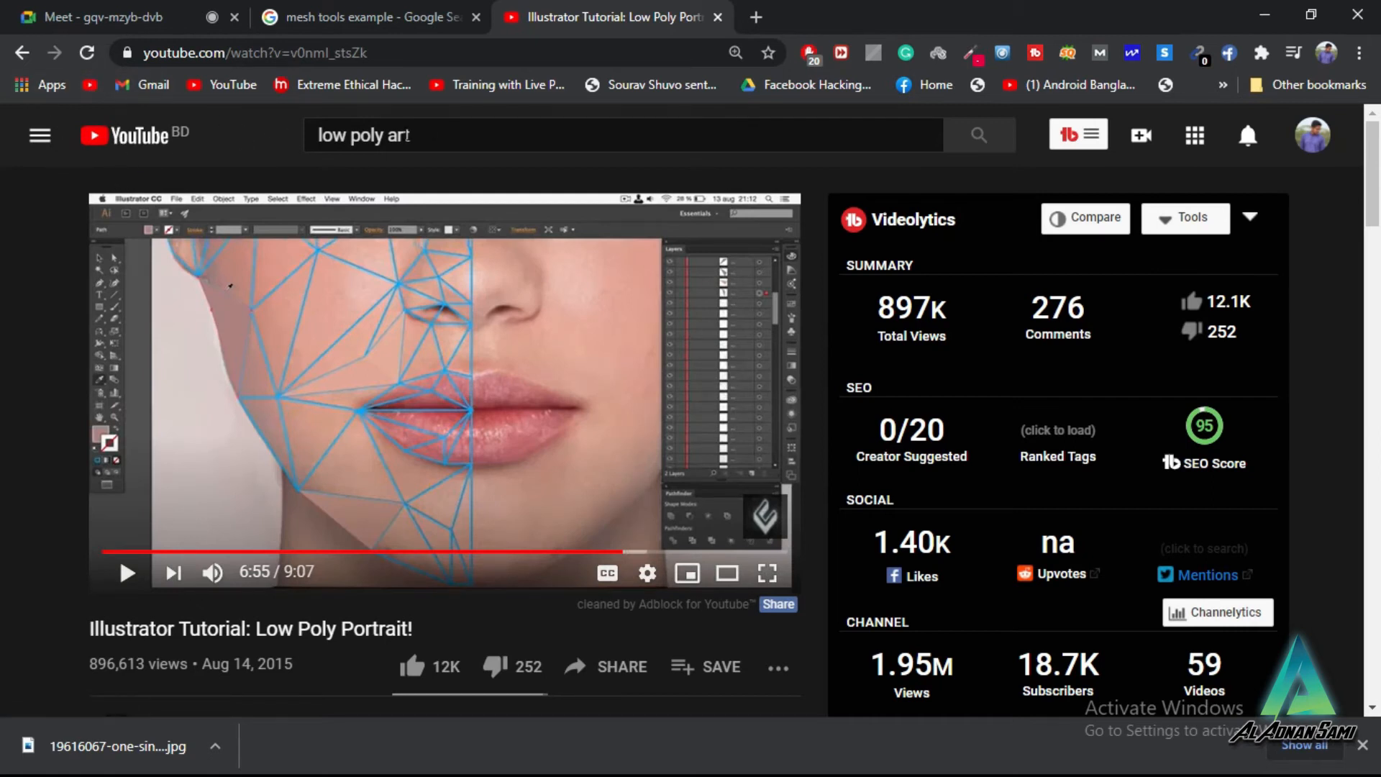
Step: Search YouTube for "mesh tools" and look through the resulting Illustrator tutorials
left_click(446, 135)
type("mesh too")
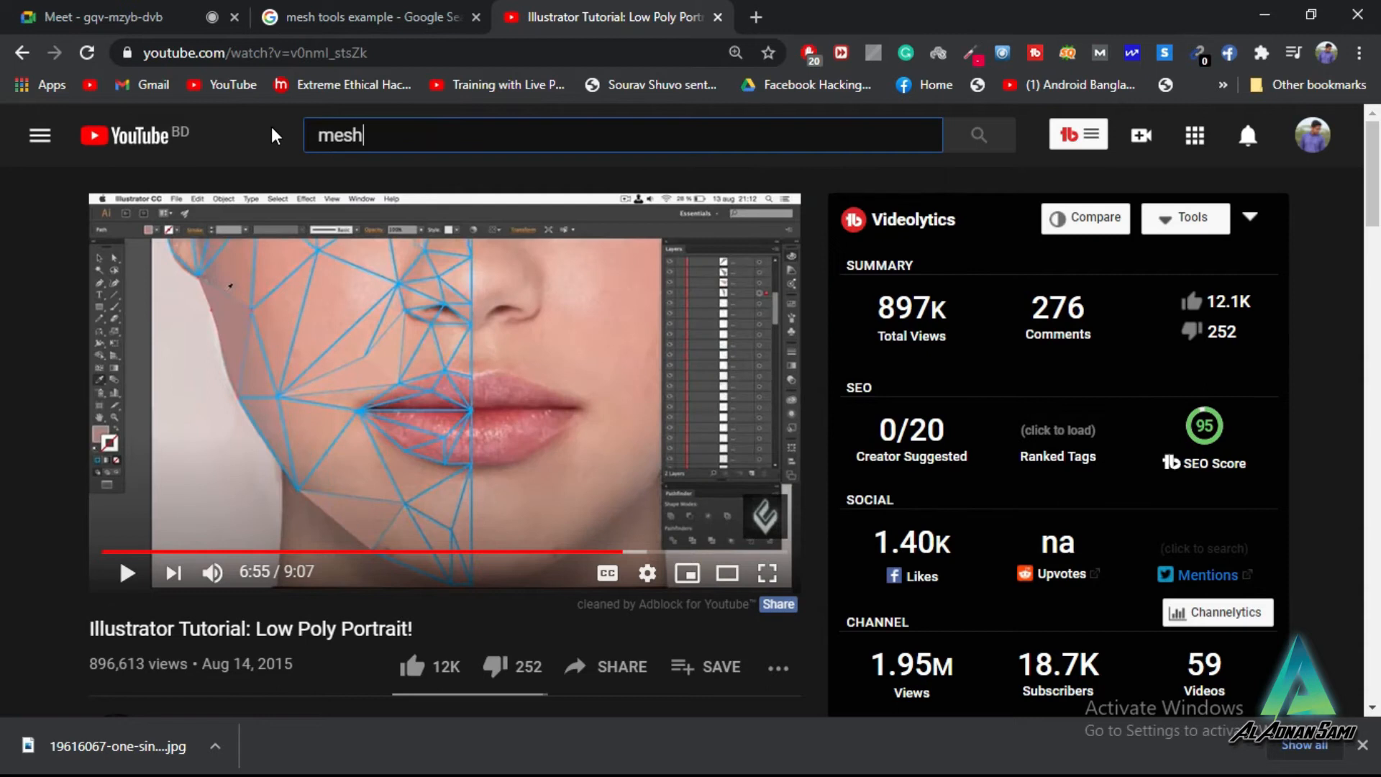
type("ls")
key("Return")
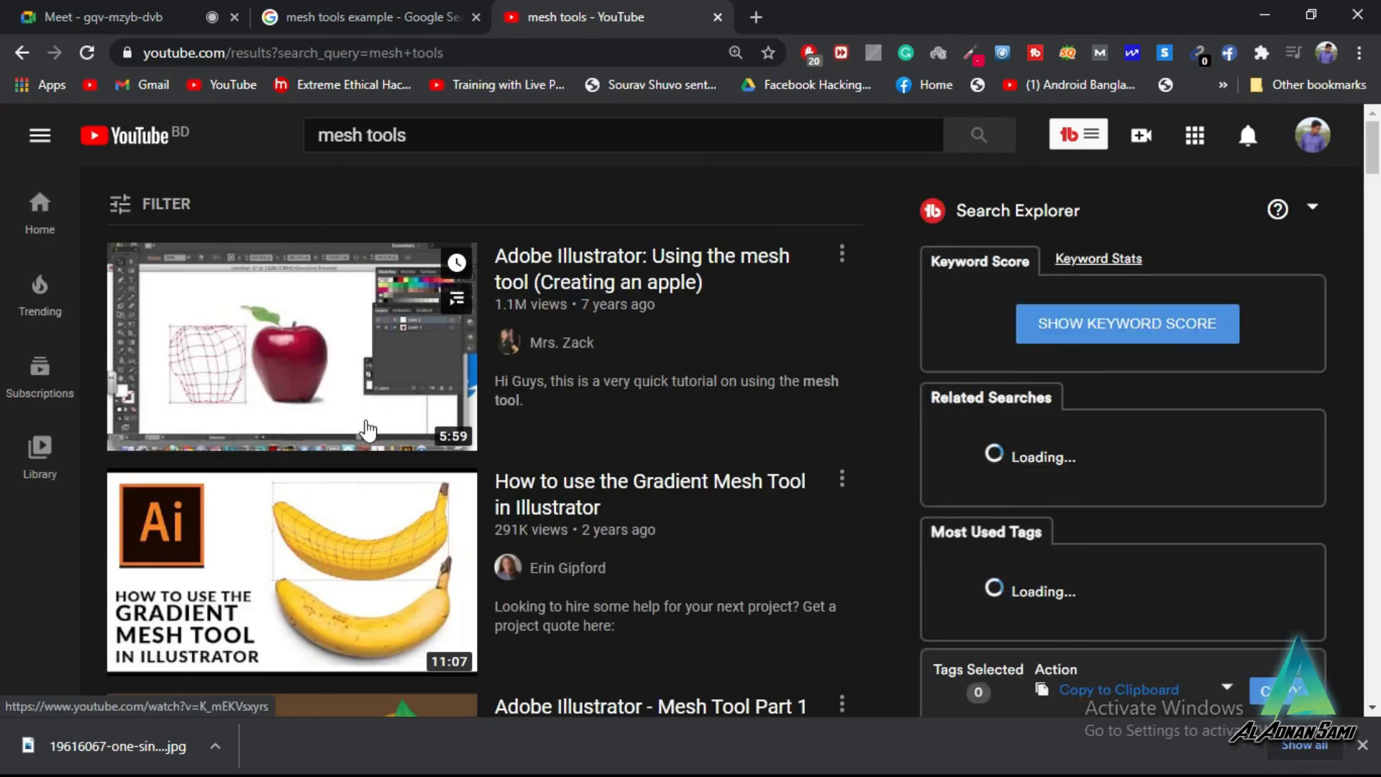
scroll(379, 432, "down", 3)
scroll(322, 407, "up", 2)
scroll(322, 407, "up", 1)
scroll(356, 363, "down", 2)
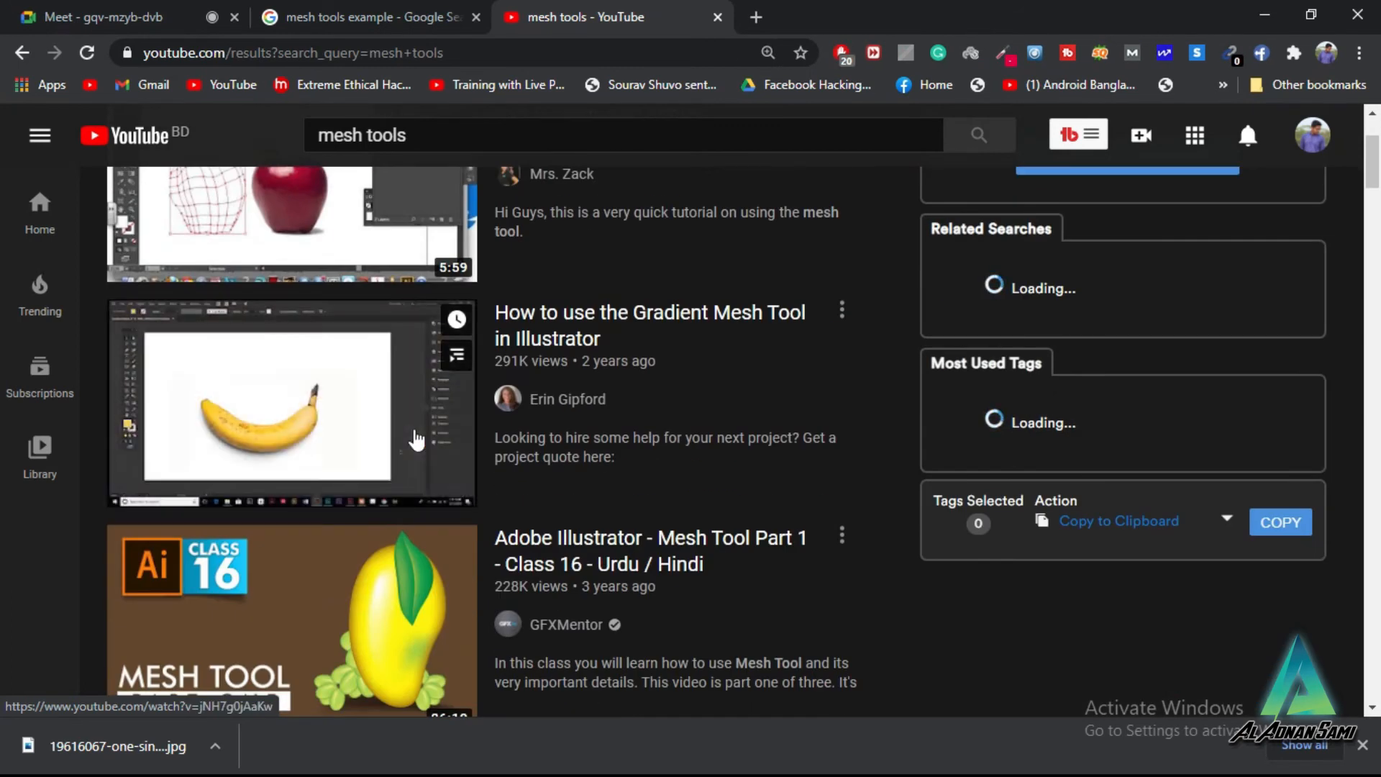
scroll(445, 442, "down", 3)
scroll(475, 431, "down", 3)
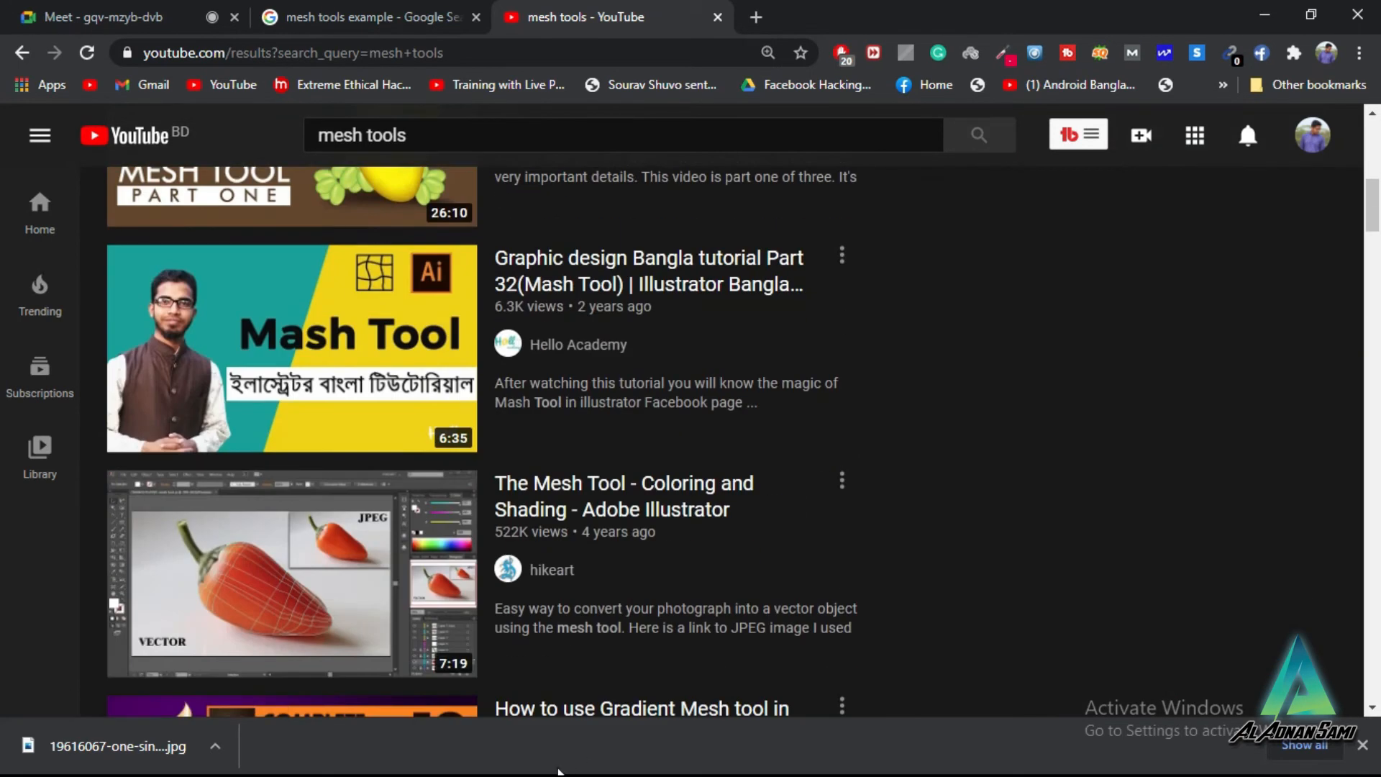
key("super")
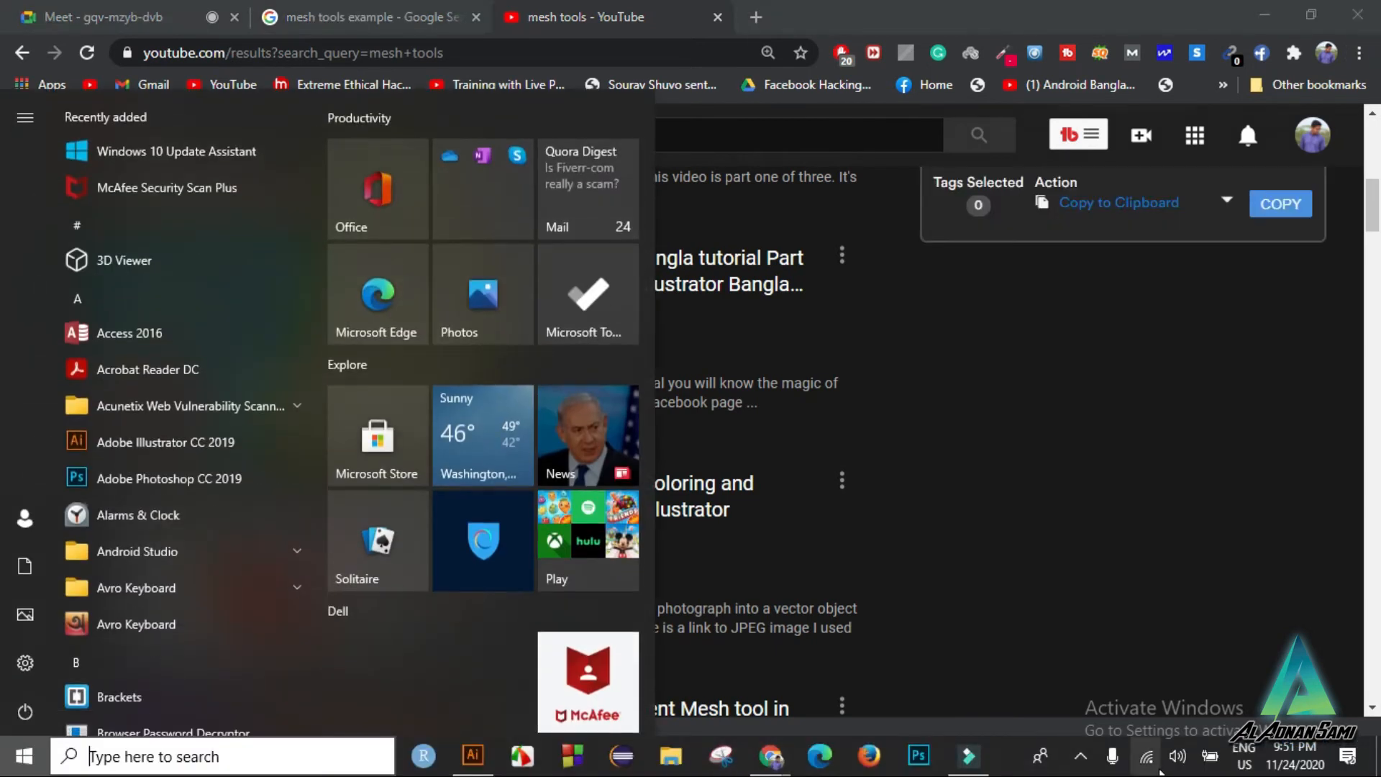
left_click(1156, 755)
key("super")
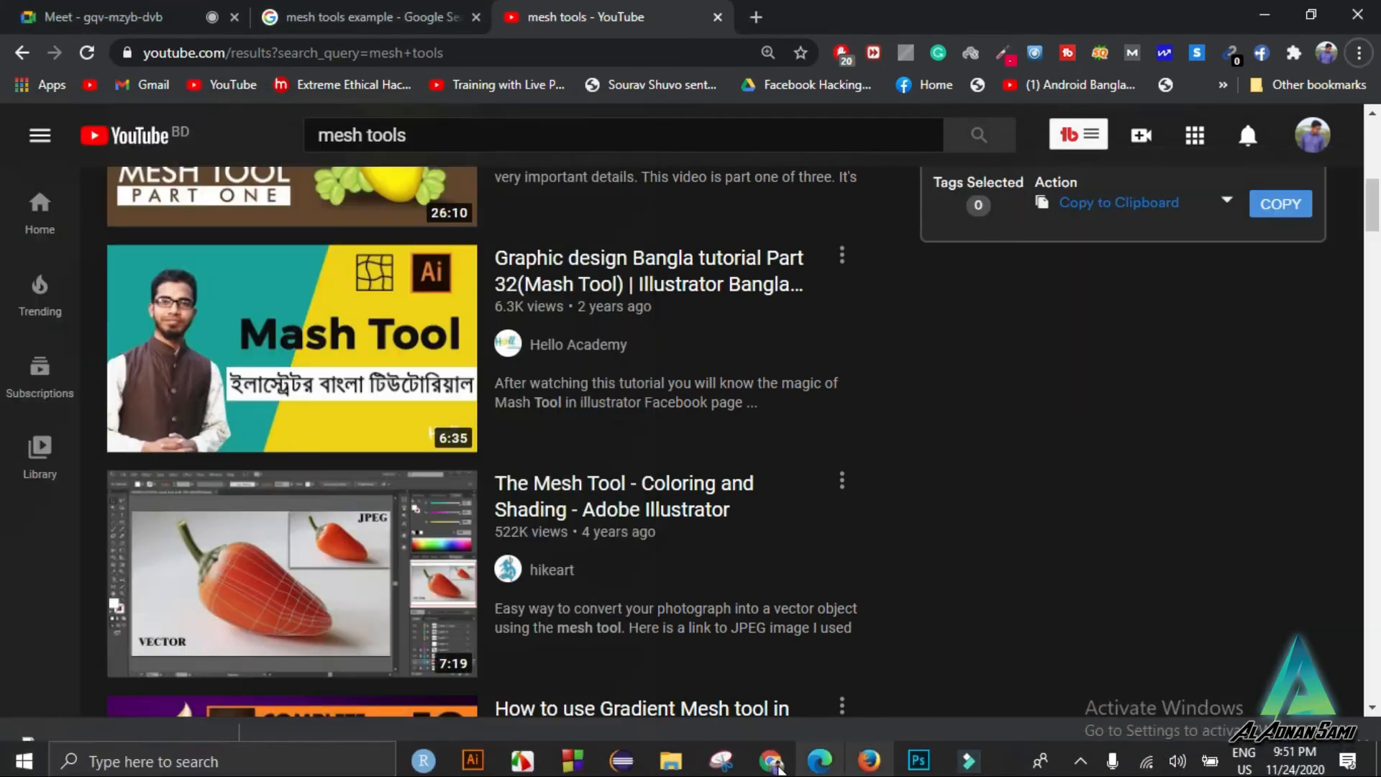
key("super")
mouse_move(764, 764)
left_click(727, 691)
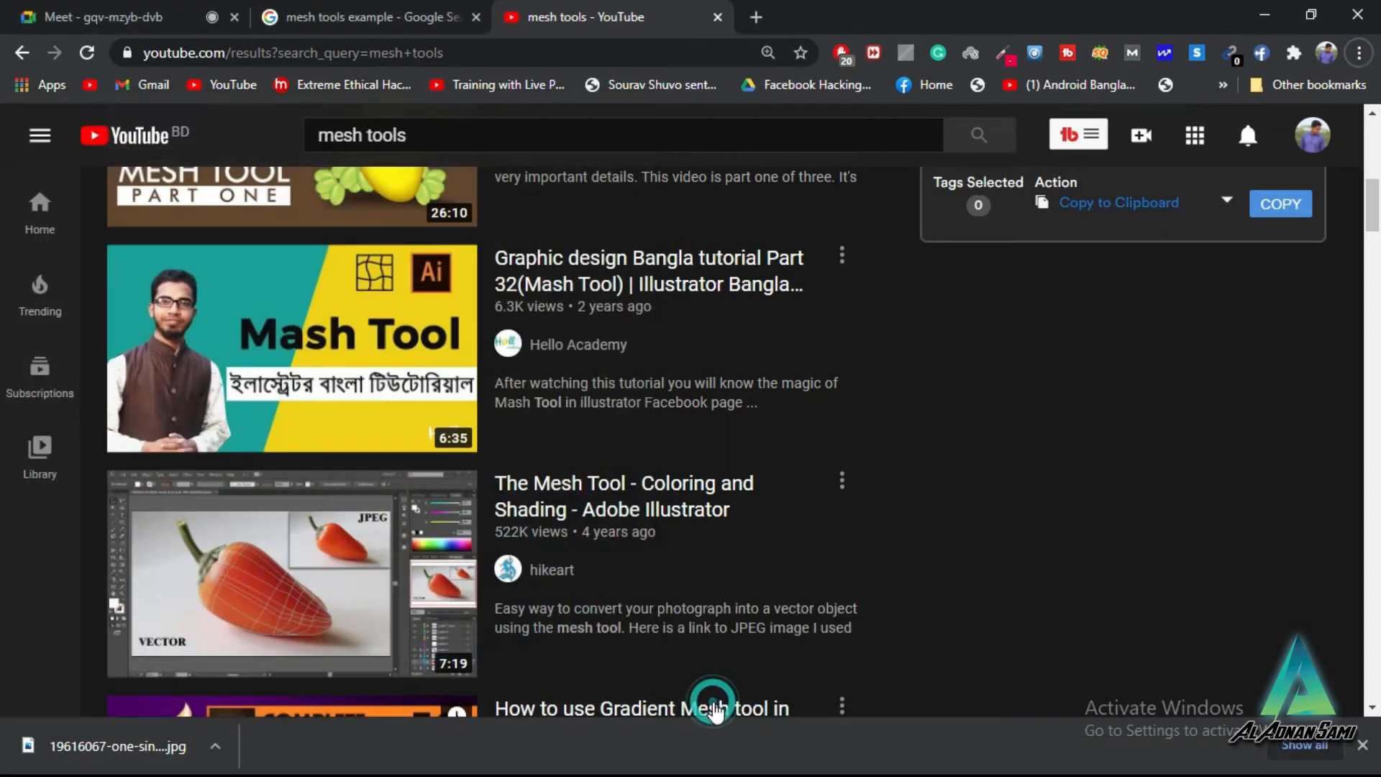
Step: Check the Google Meet presentation page and return to the mesh tools video results
left_click(381, 11)
left_click(153, 6)
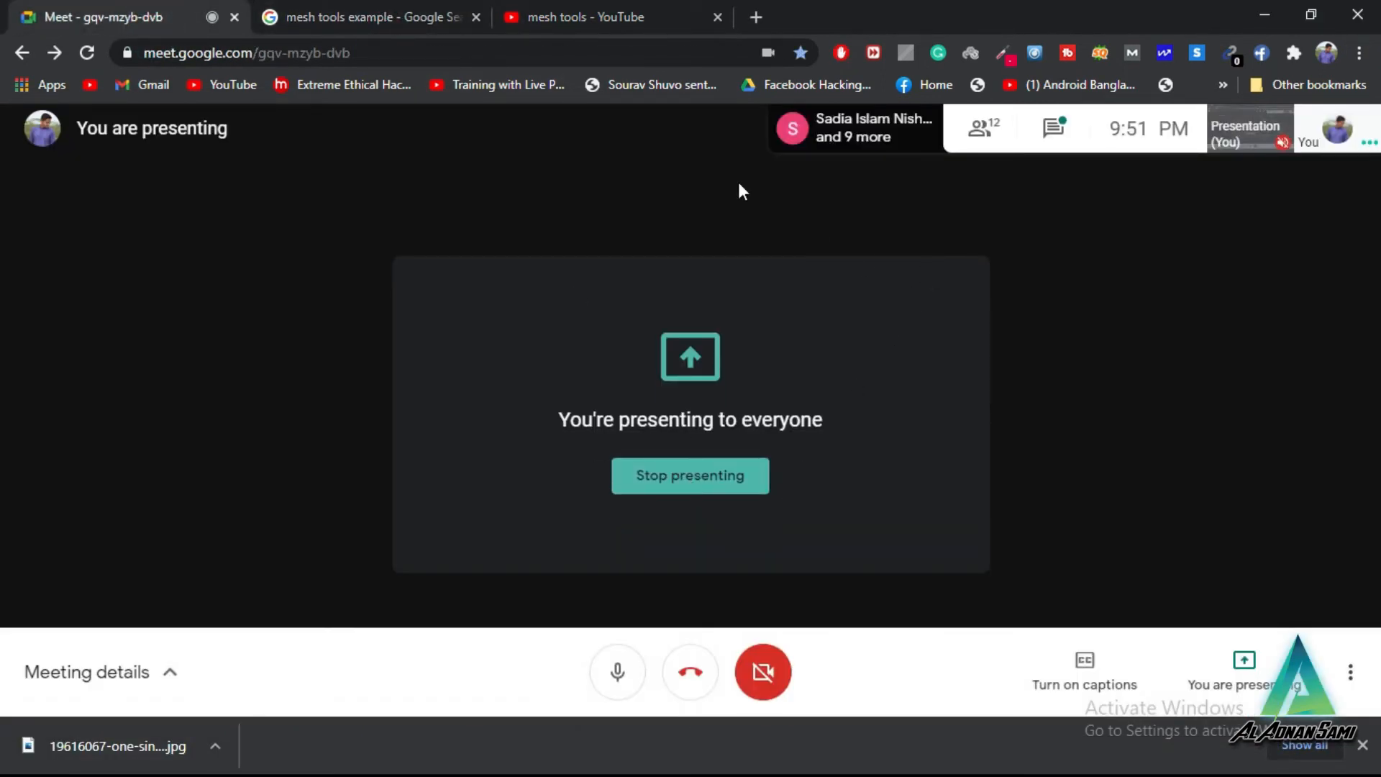
left_click(541, 15)
scroll(684, 297, "up", 2)
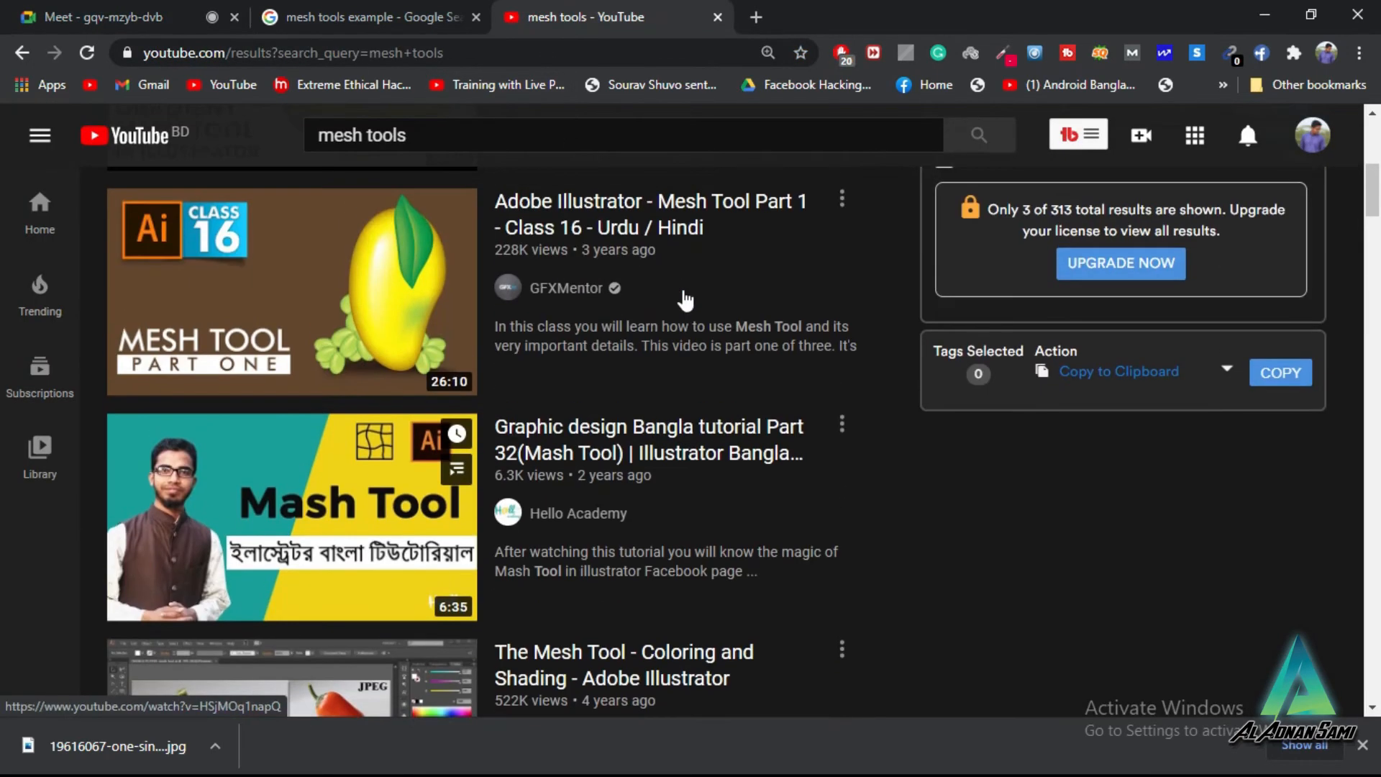
scroll(727, 374, "up", 3)
Step: Switch to Illustrator, move the finished mango mesh off the artboard to its left and deselect it
key("super")
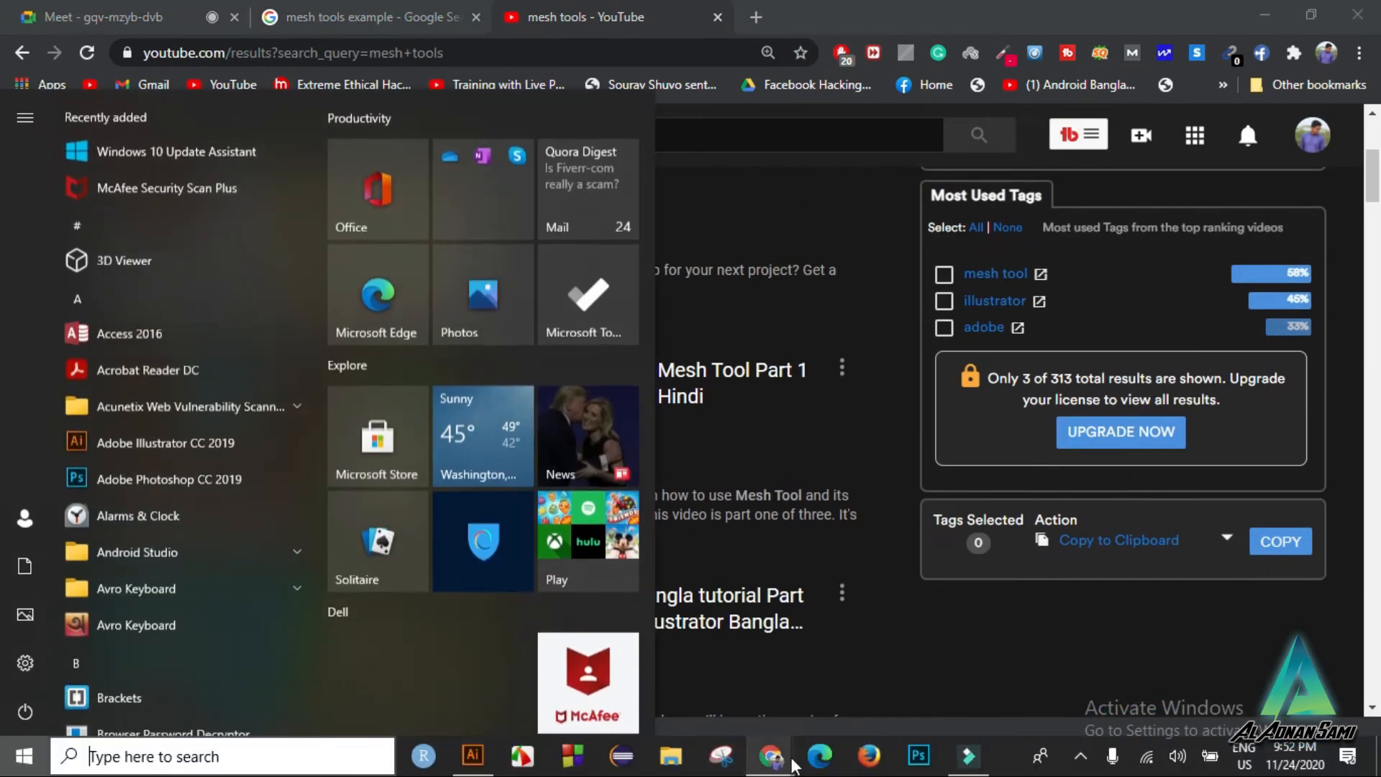
left_click(459, 765)
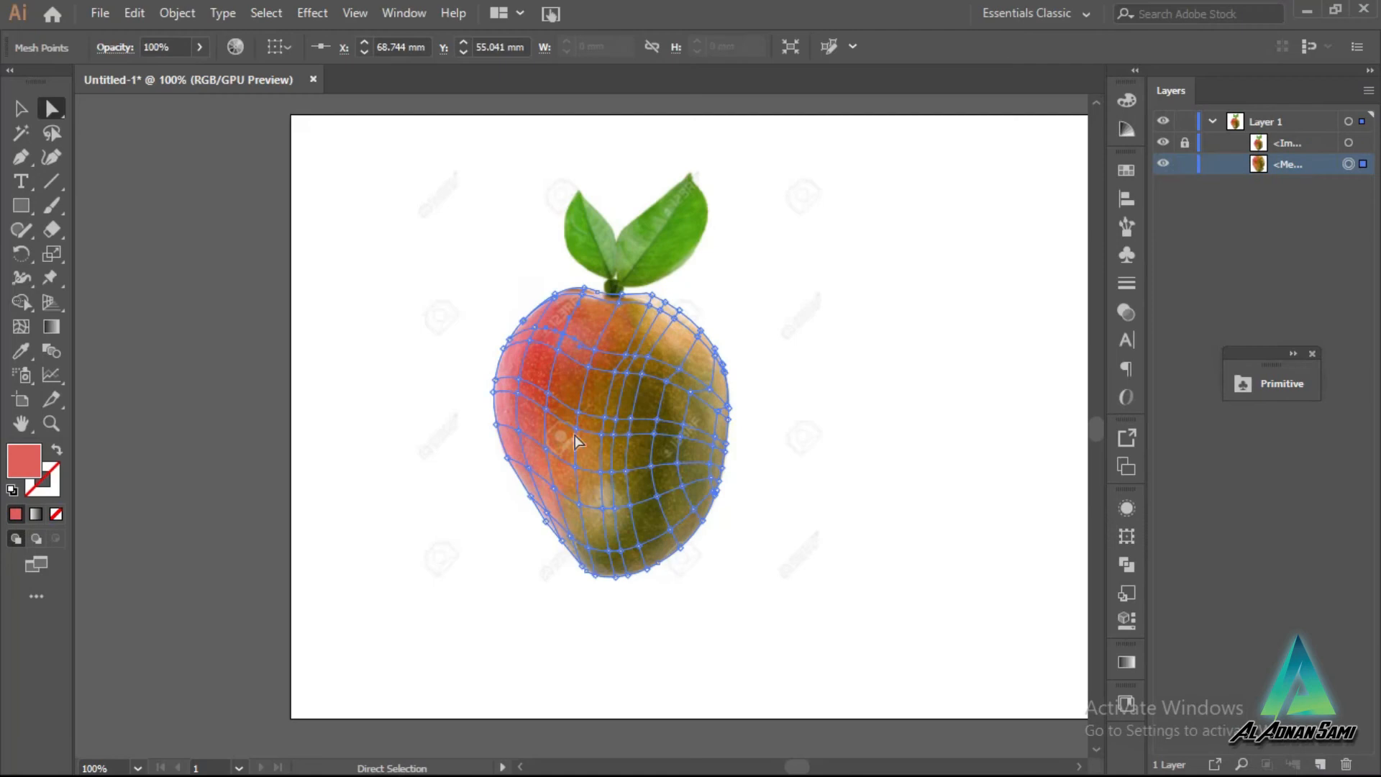
scroll(684, 432, "up", 2)
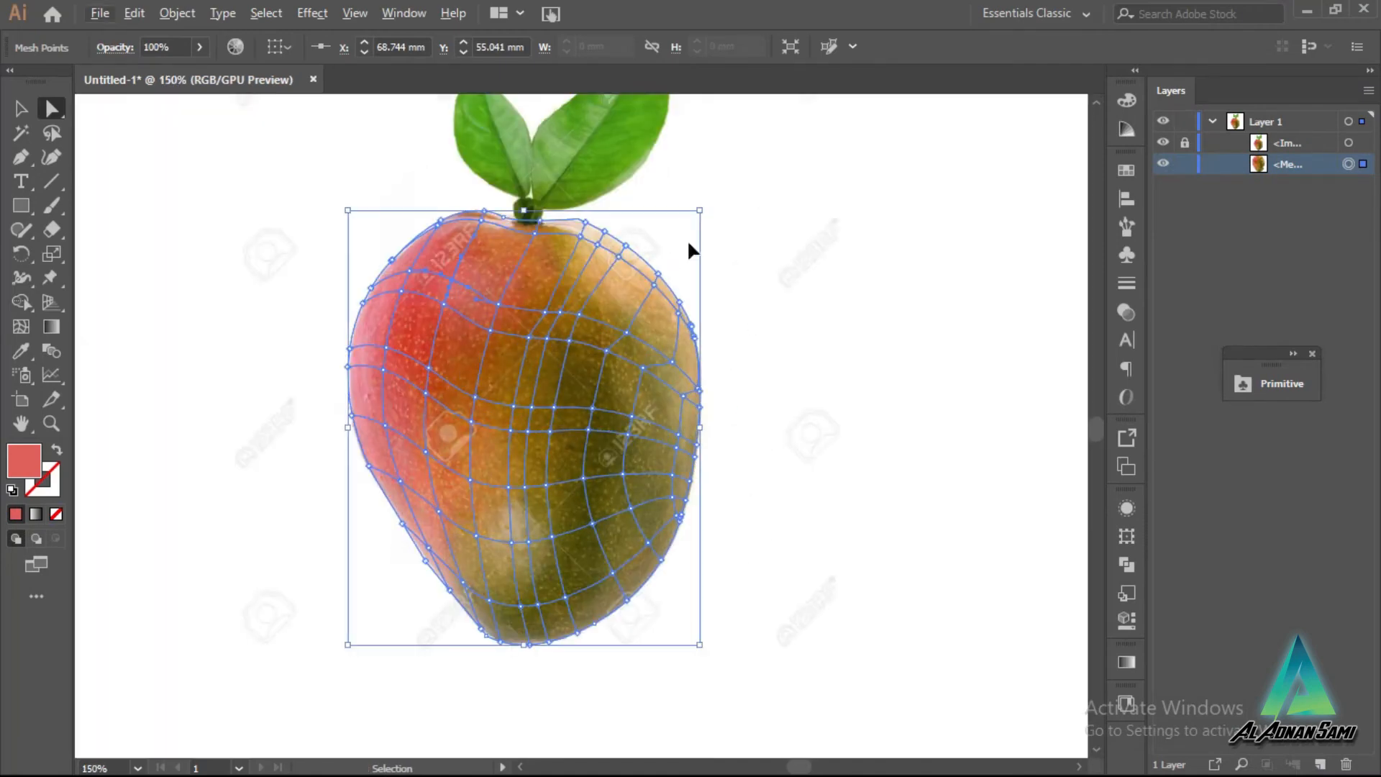
scroll(687, 239, "down", 3)
left_click(24, 110)
left_click_drag(626, 305, 231, 388)
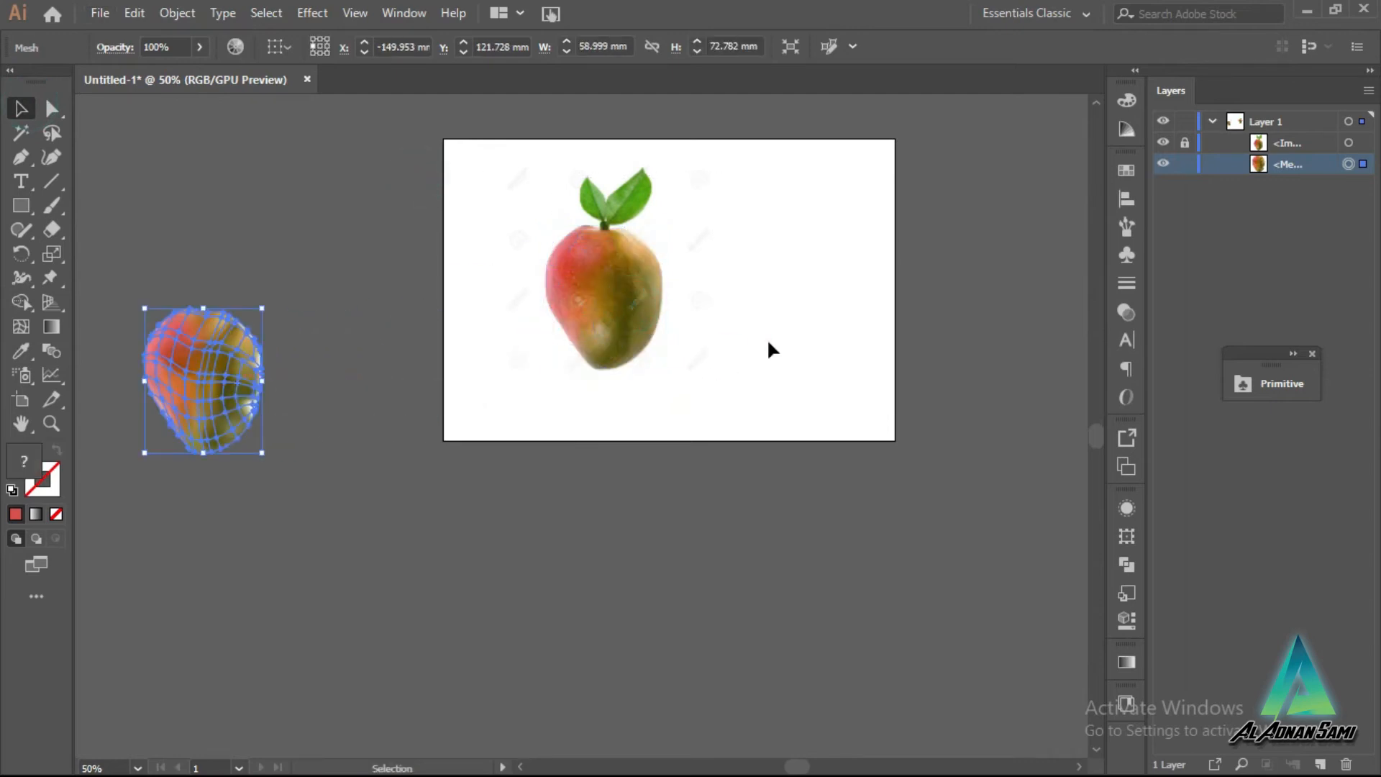
left_click(771, 350)
Step: Draw a closed six-point red-filled Pen path over the mango and place it beneath the photo in the stacking order
scroll(746, 290, "up", 3)
scroll(746, 290, "down", 1)
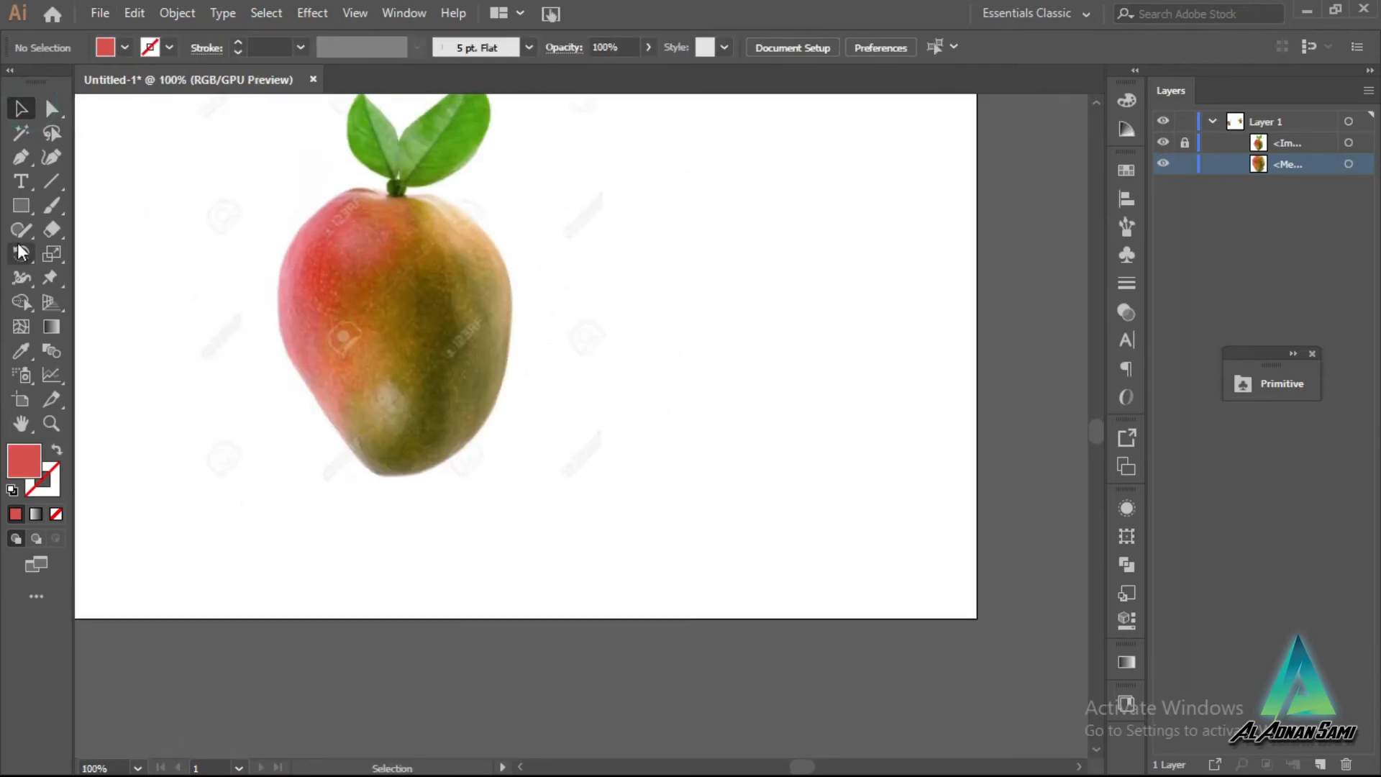
left_click(20, 157)
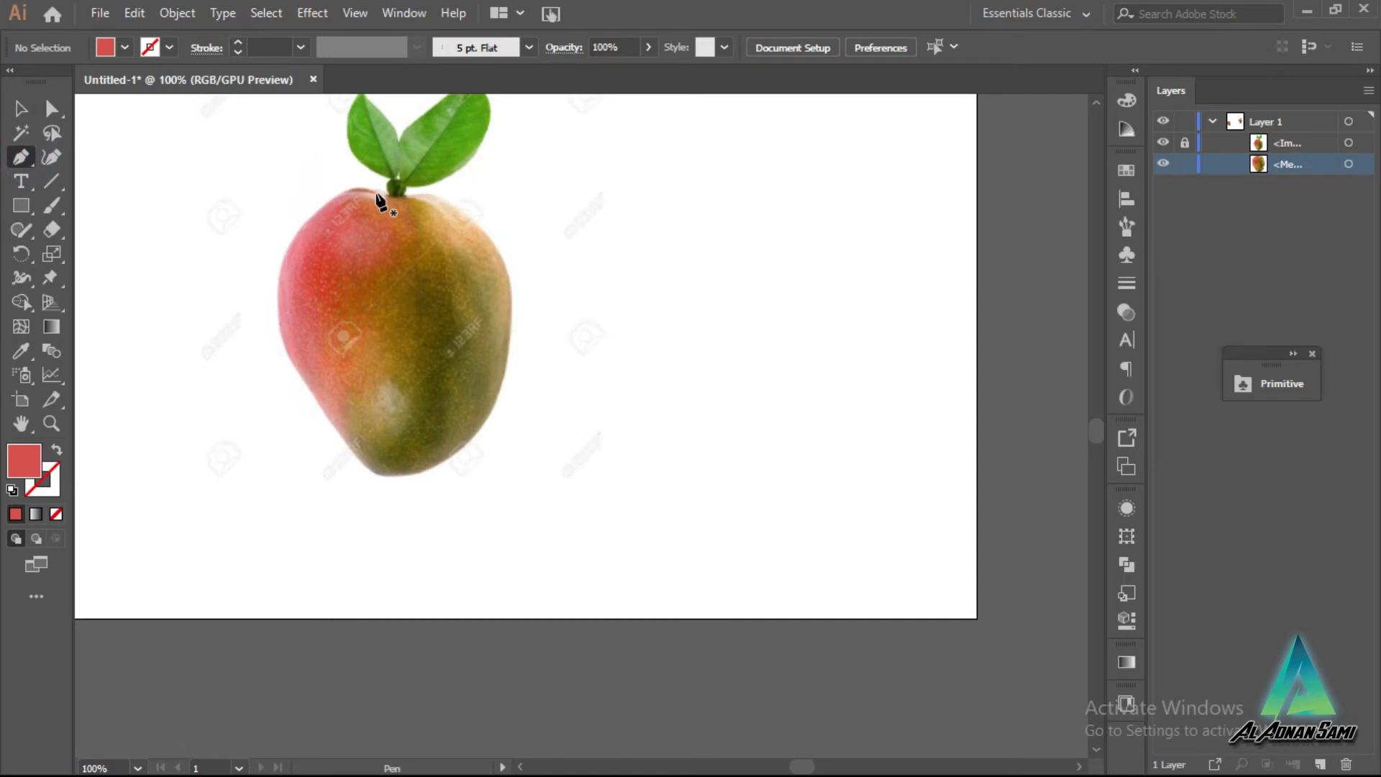
left_click(375, 192)
left_click(298, 264)
left_click(299, 372)
left_click(404, 471)
left_click(551, 356)
left_click(498, 281)
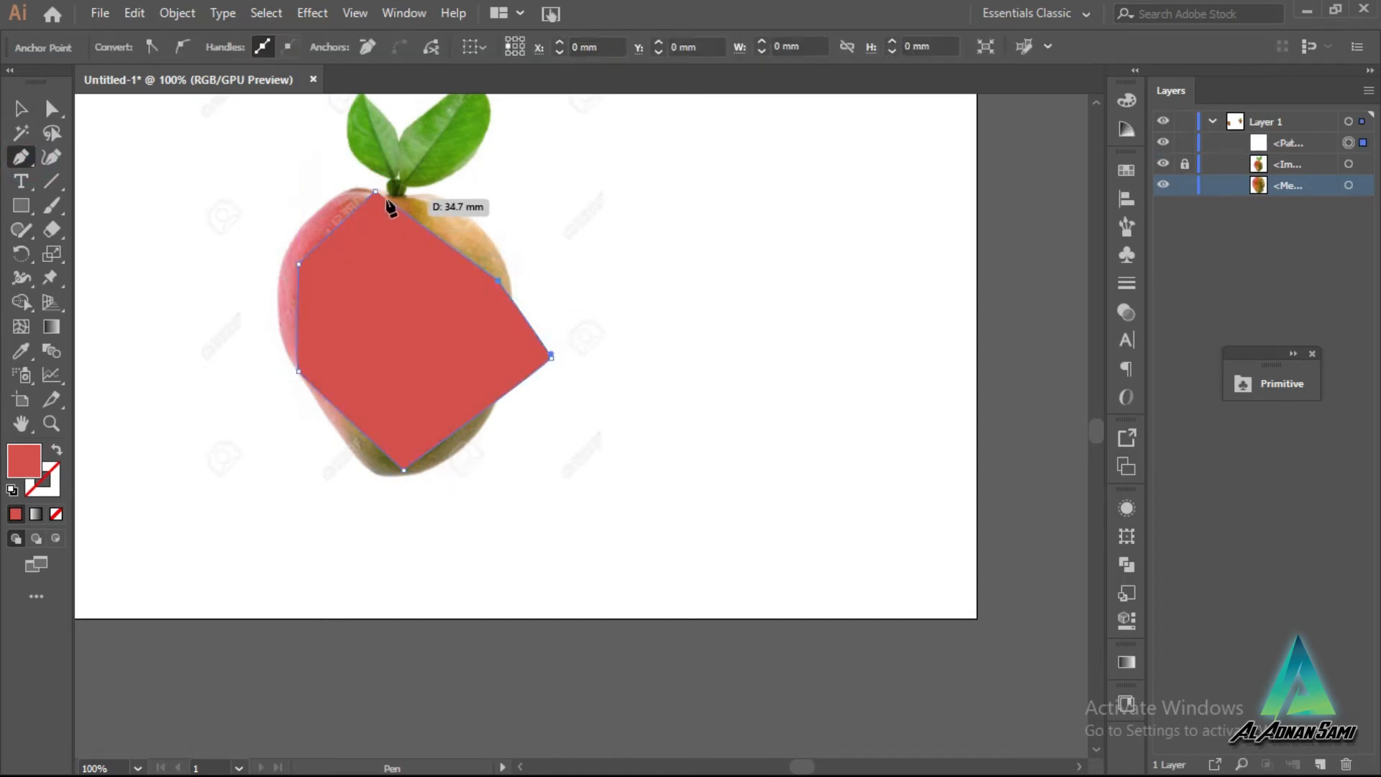
left_click(375, 192)
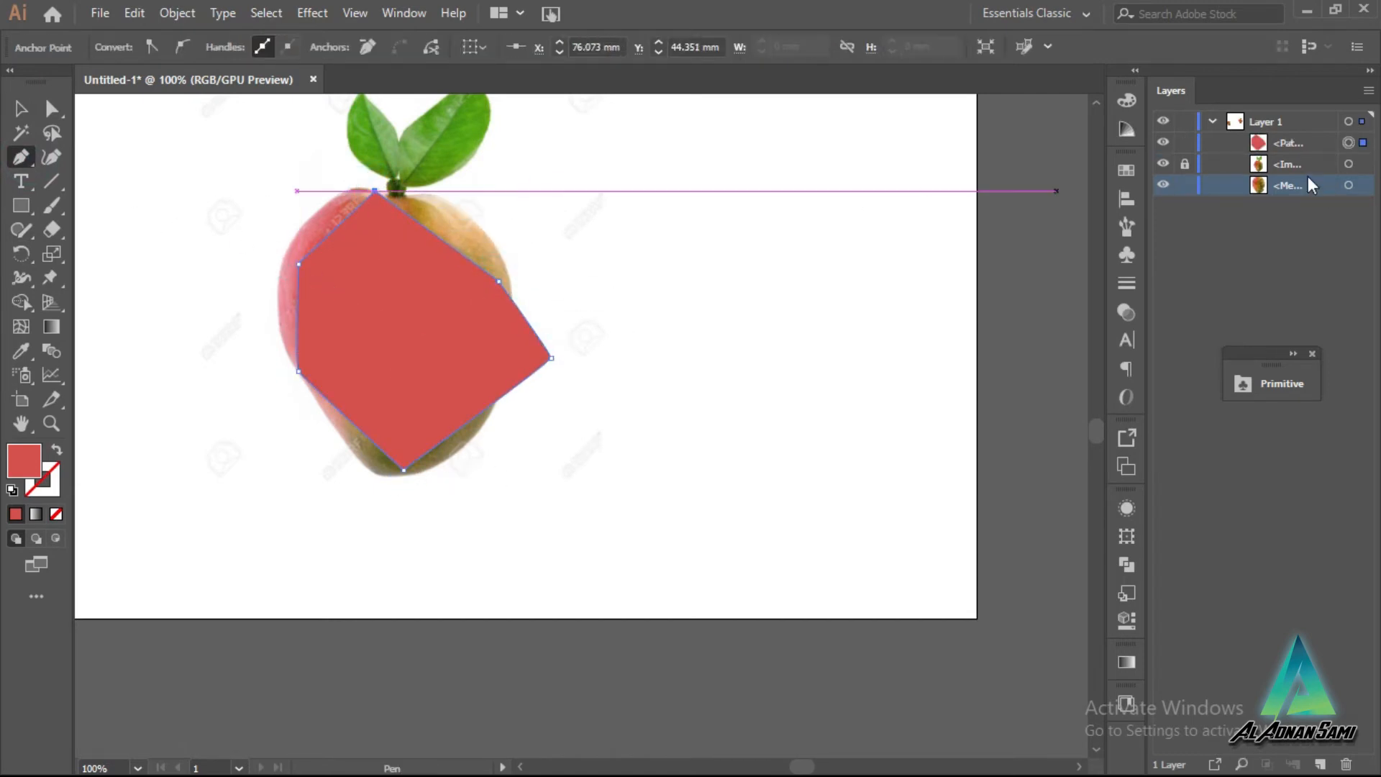
left_click_drag(1299, 149, 1295, 180)
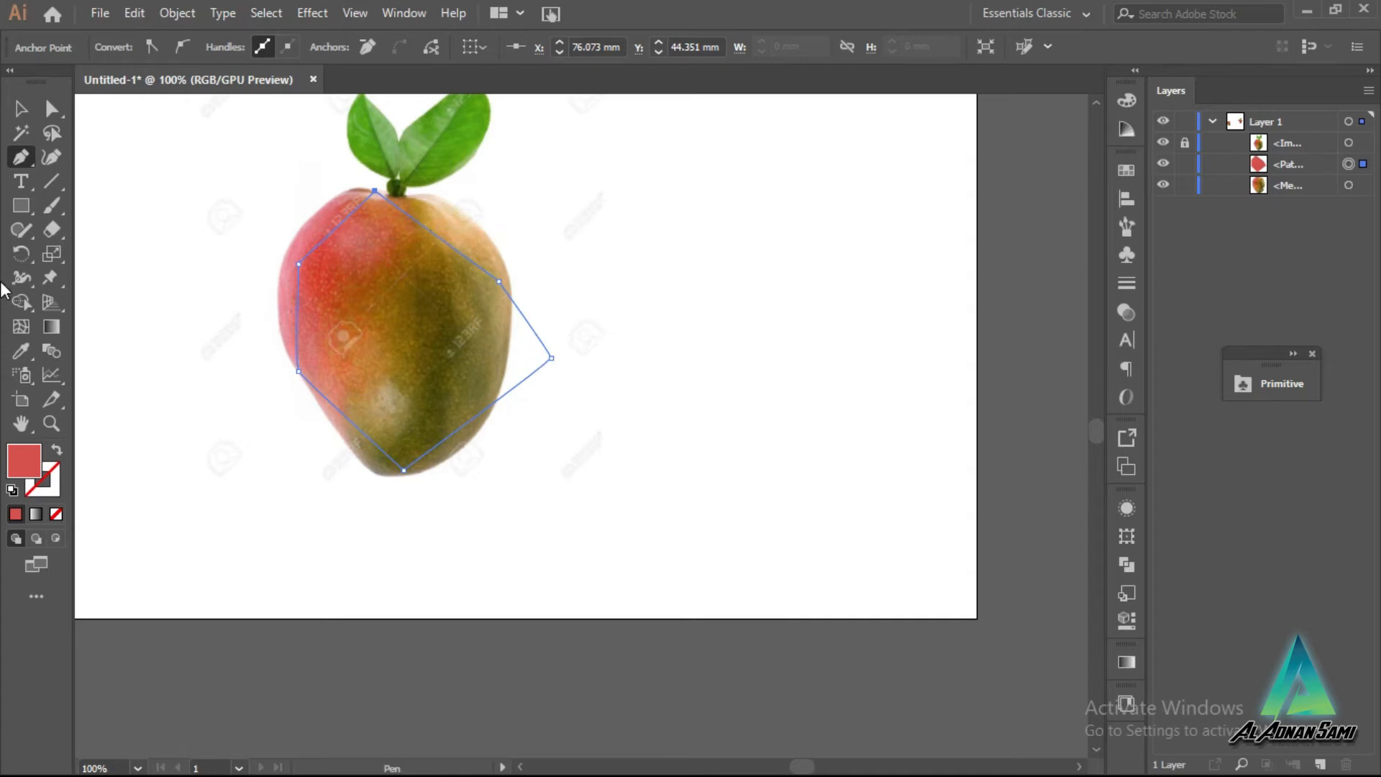
Step: Add three lengthwise mesh lines and one crosswise mesh line to the six-point shape with the Mesh tool
left_click(21, 327)
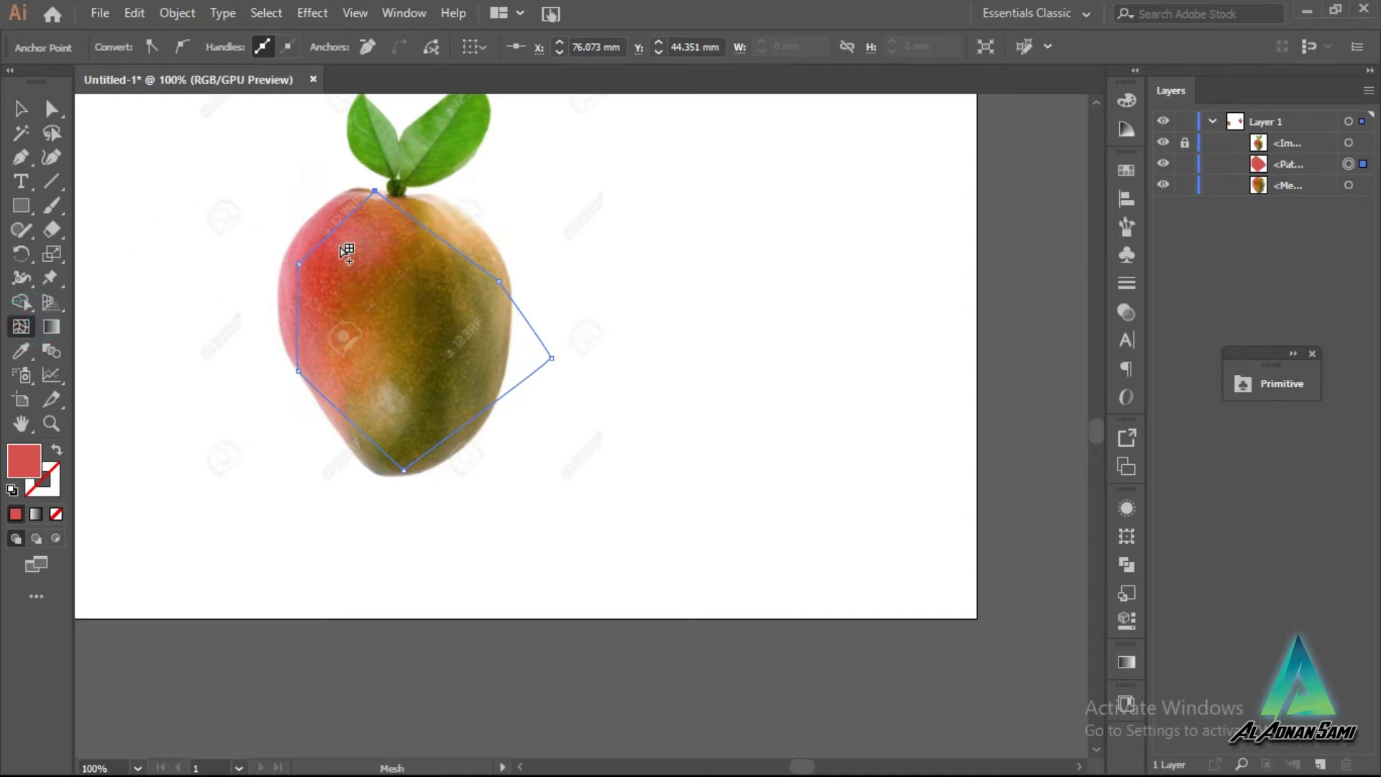
left_click(331, 234)
left_click(396, 211)
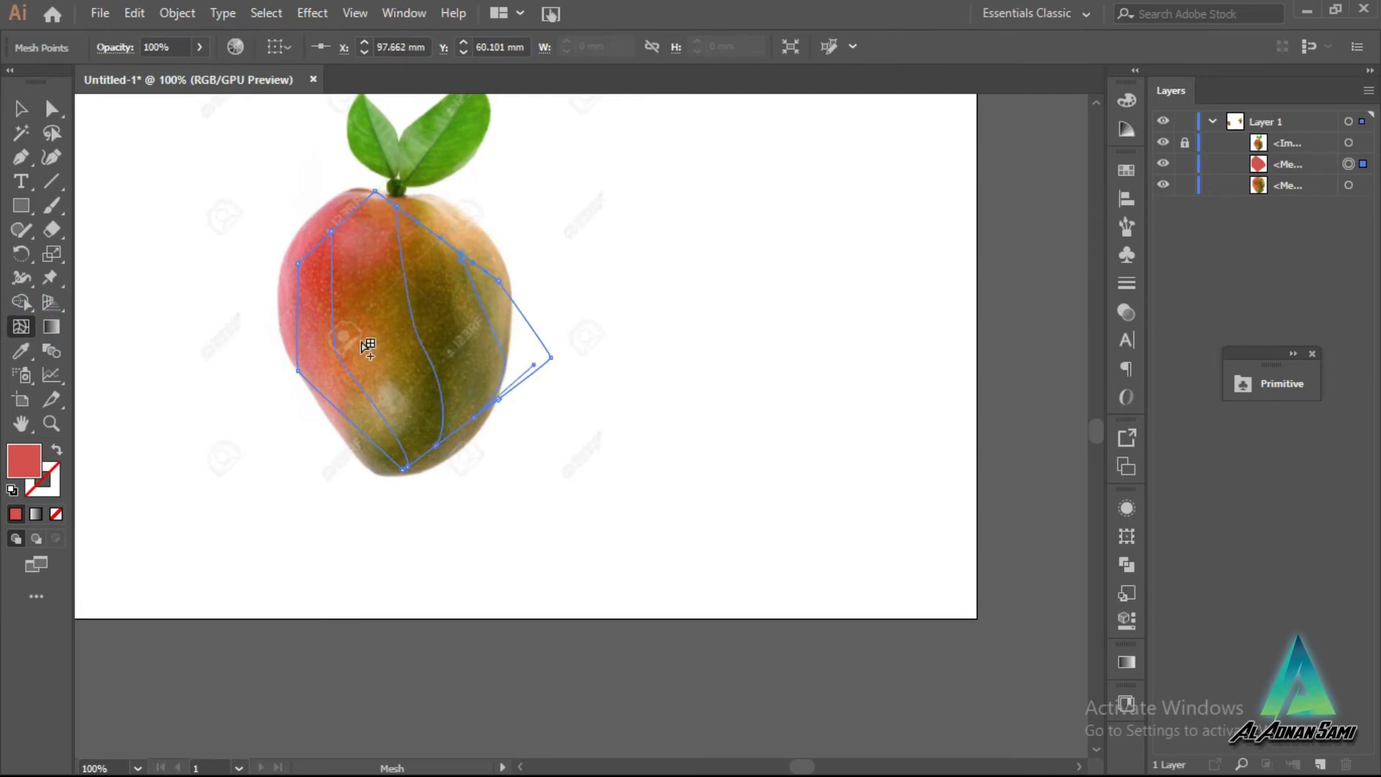
left_click(298, 339)
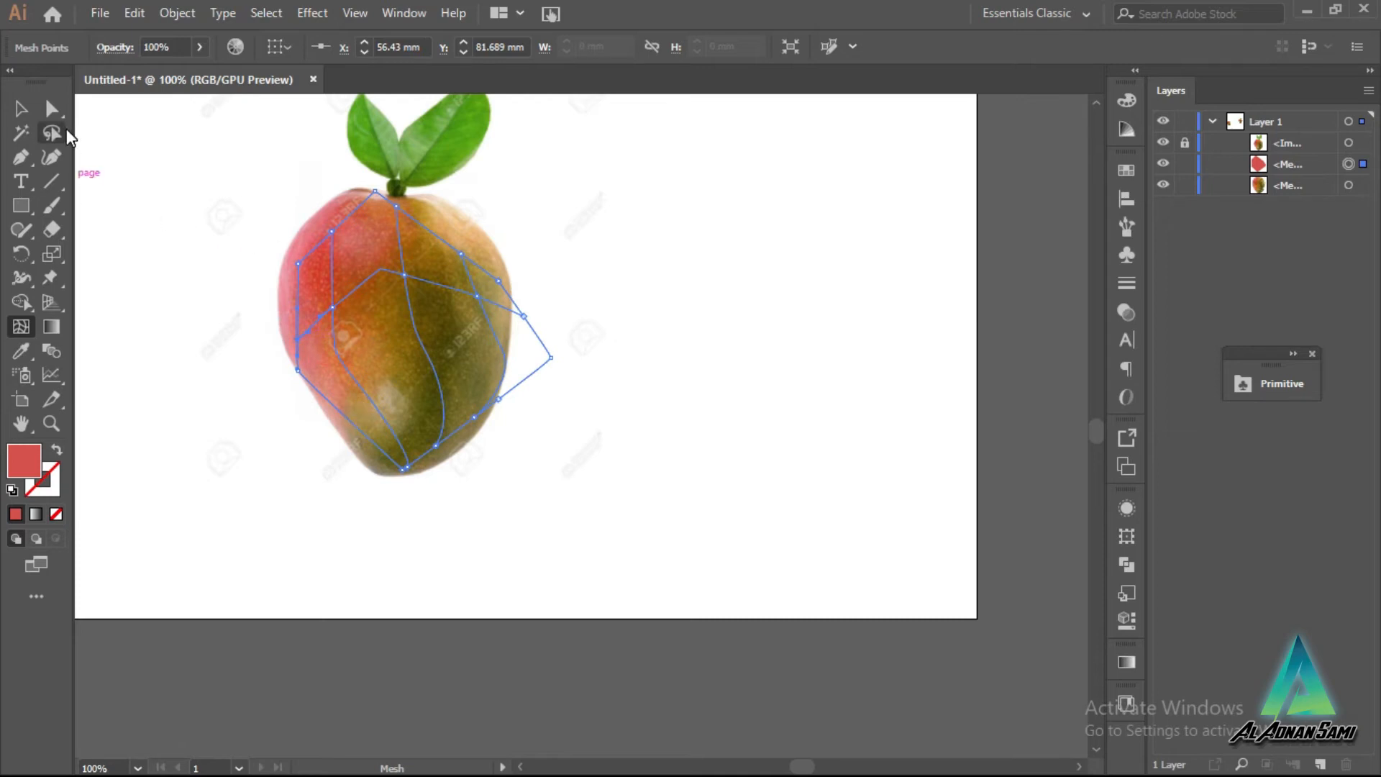
left_click(51, 107)
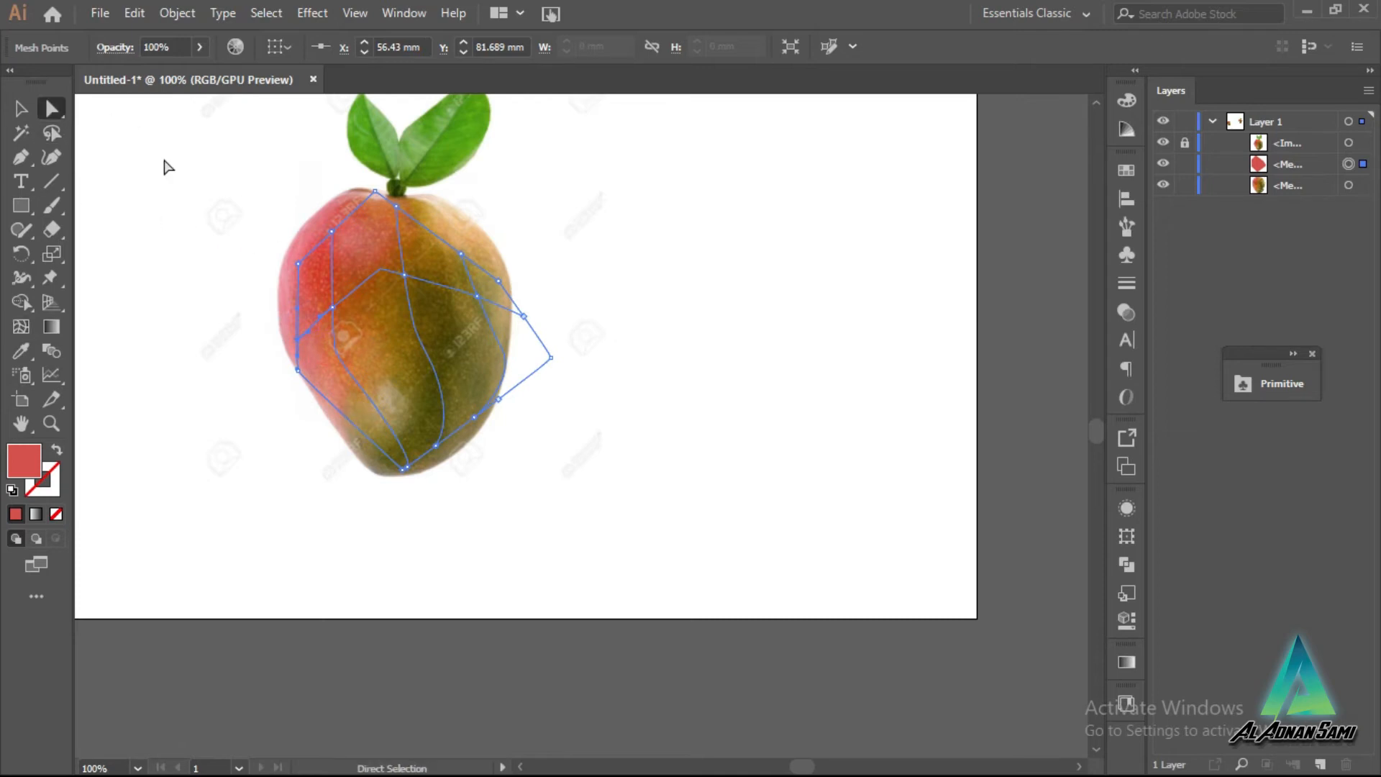
Step: Recolour the six-point shape's topmost mesh point and its neighbour on the upper-left edge with reds sampled from the mango photo
left_click(374, 193)
key("i")
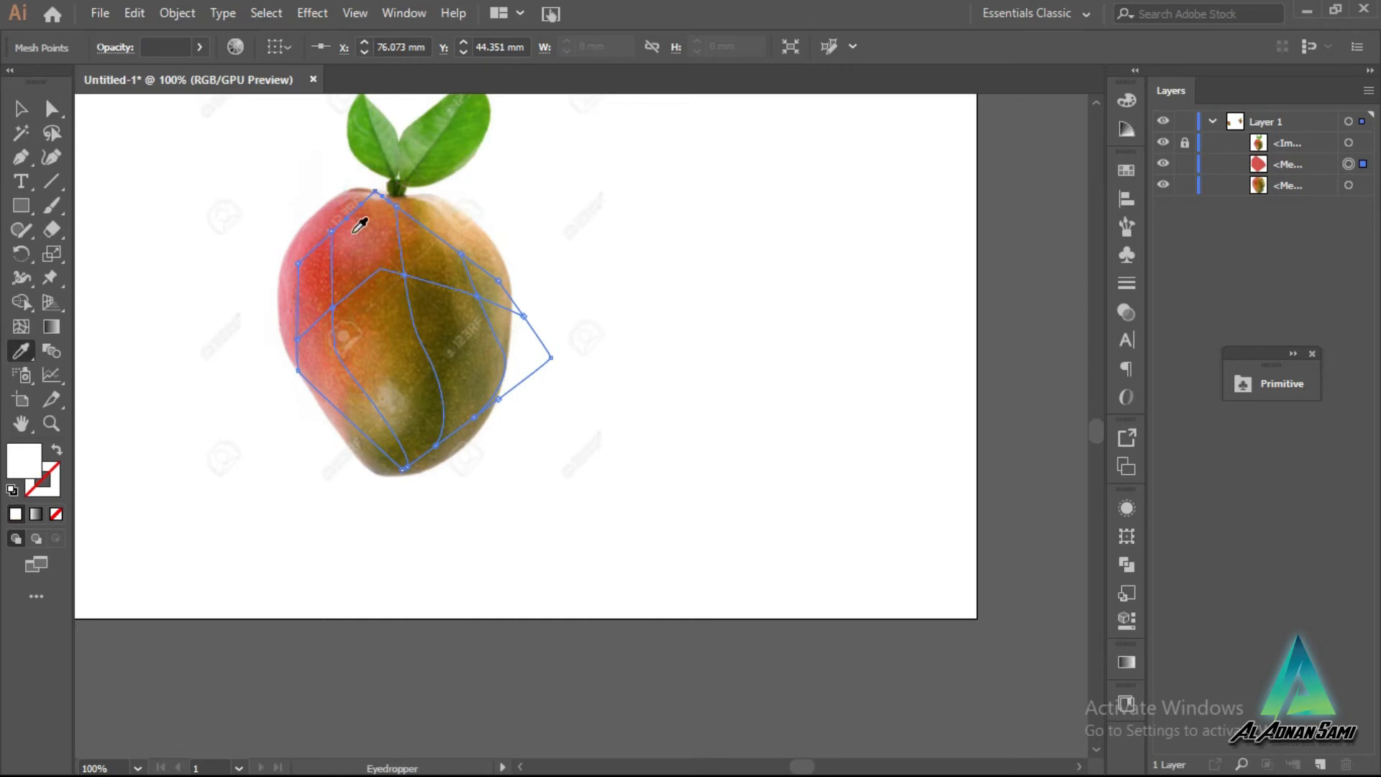
left_click(353, 230)
key("a")
left_click(333, 232)
key("i")
left_click(339, 247)
Step: Recolour the central crossing and lower-edge mesh points of the middle lengthwise line with brown and olive sampled from the photo
key("a")
left_click(402, 275)
key("i")
left_click(421, 257)
key("a")
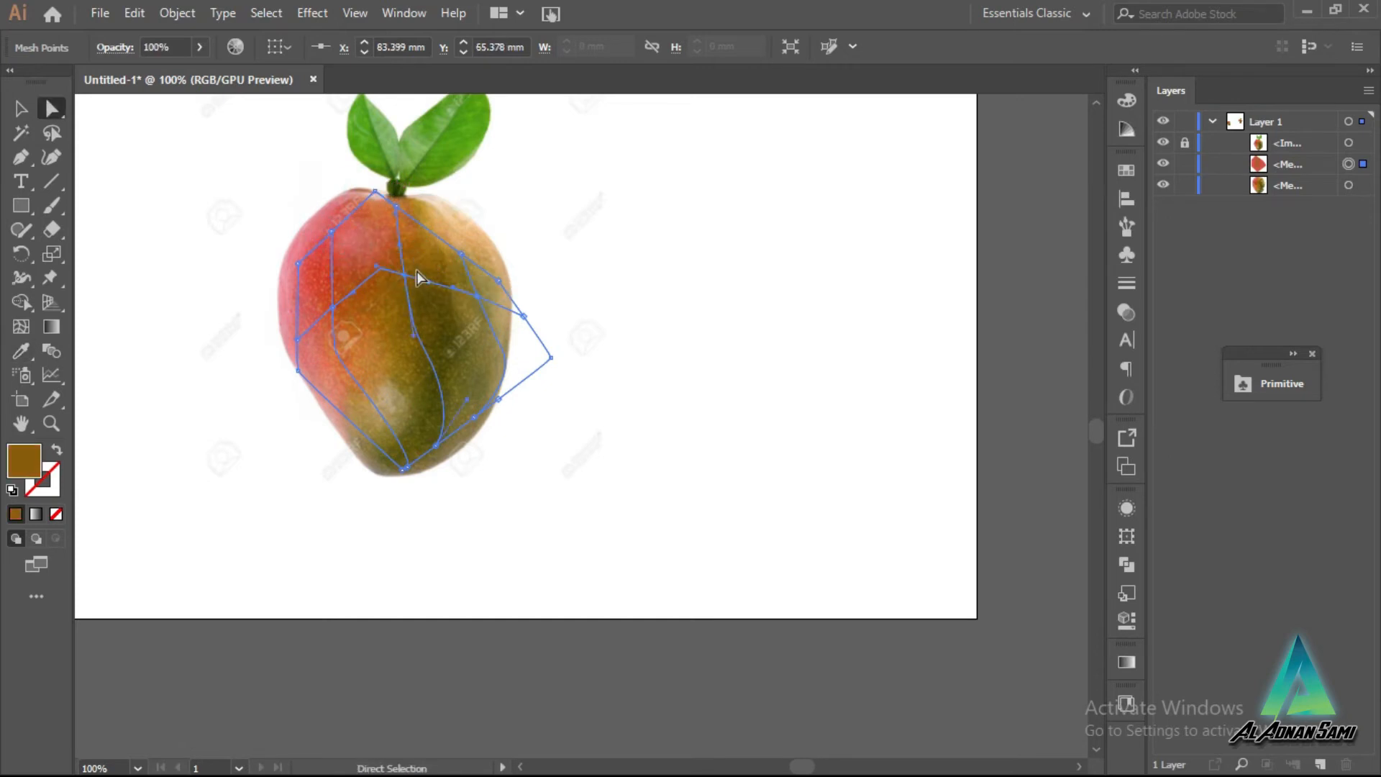
left_click(436, 446)
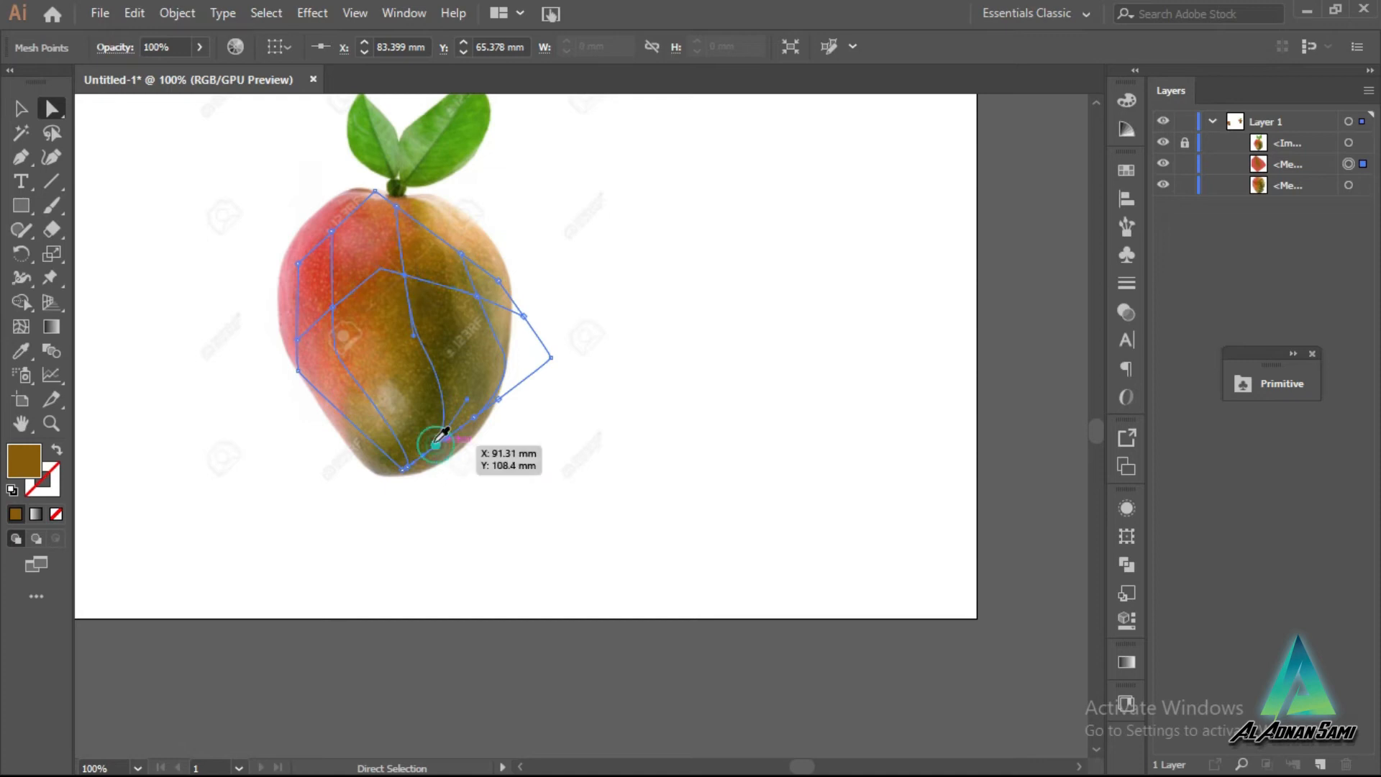
key("i")
left_click(425, 421)
key("a")
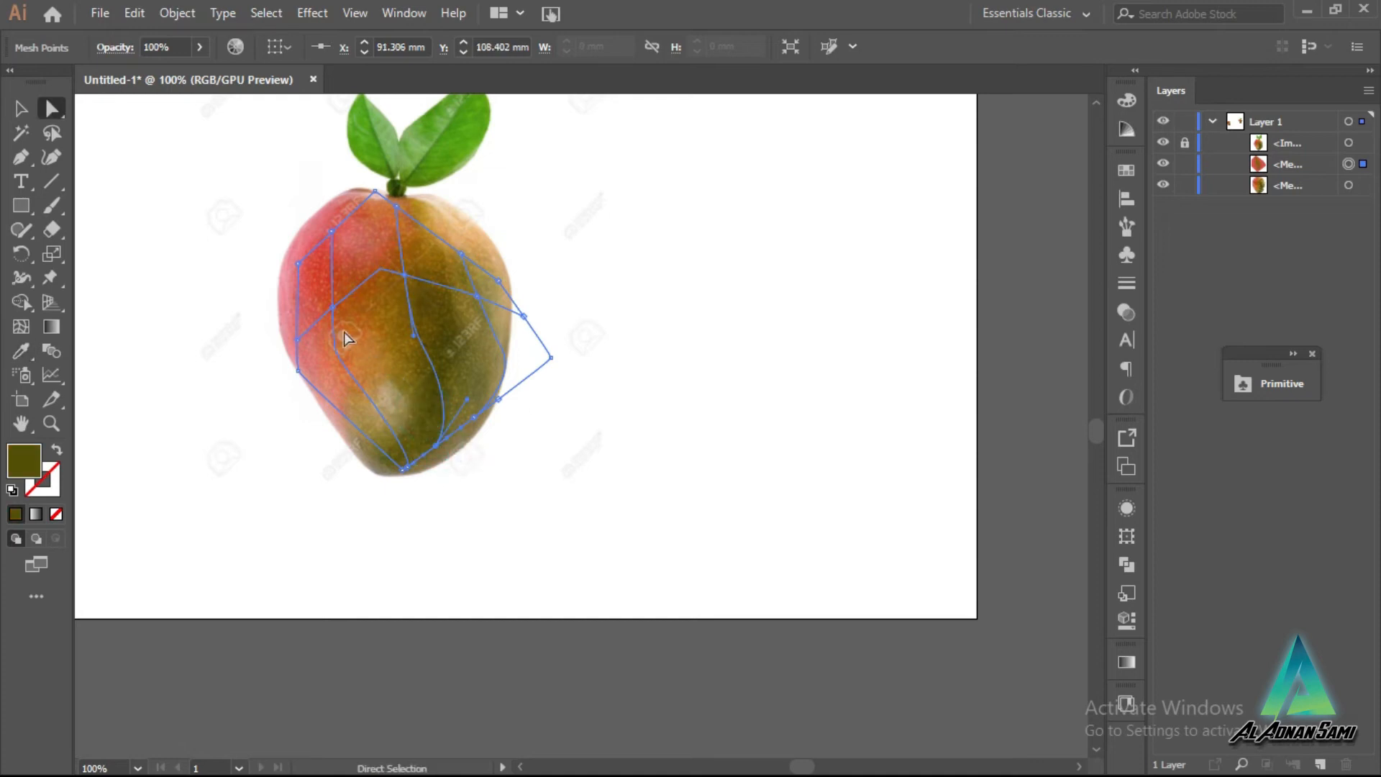
Step: Colour the right crossing and lower-right edge mesh points with dark brown and olive sampled from the photo
left_click(333, 308)
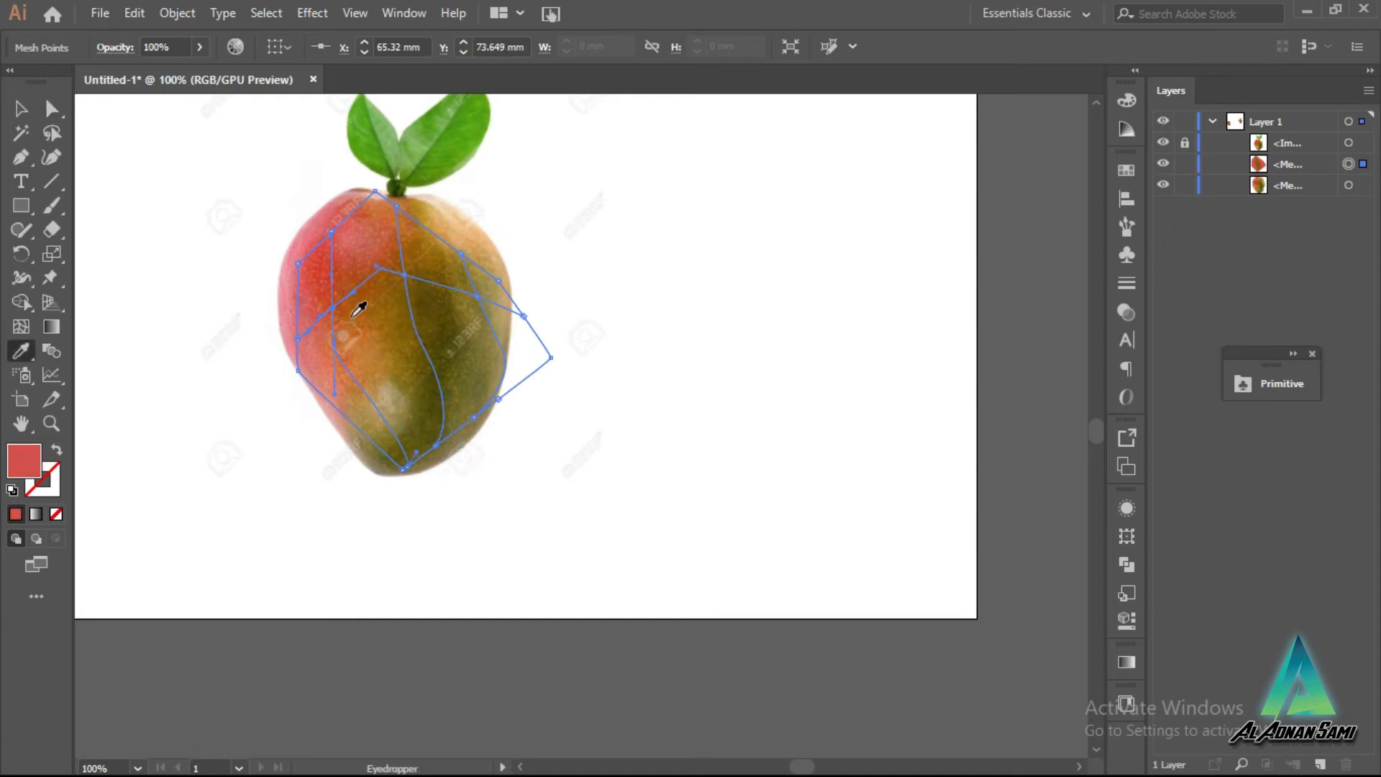
left_click(477, 295)
key("i")
left_click(448, 315)
key("a")
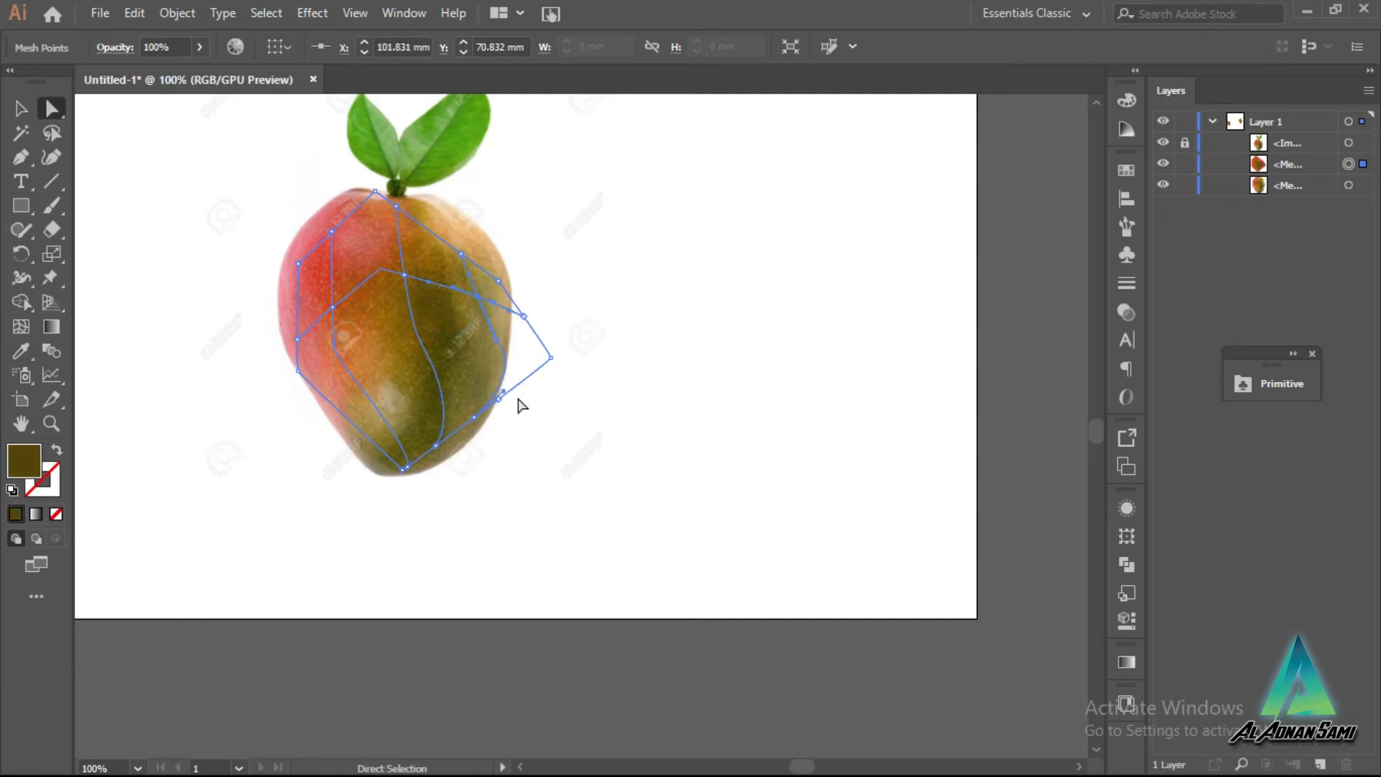
left_click(475, 416)
key("i")
left_click(475, 387)
key("a")
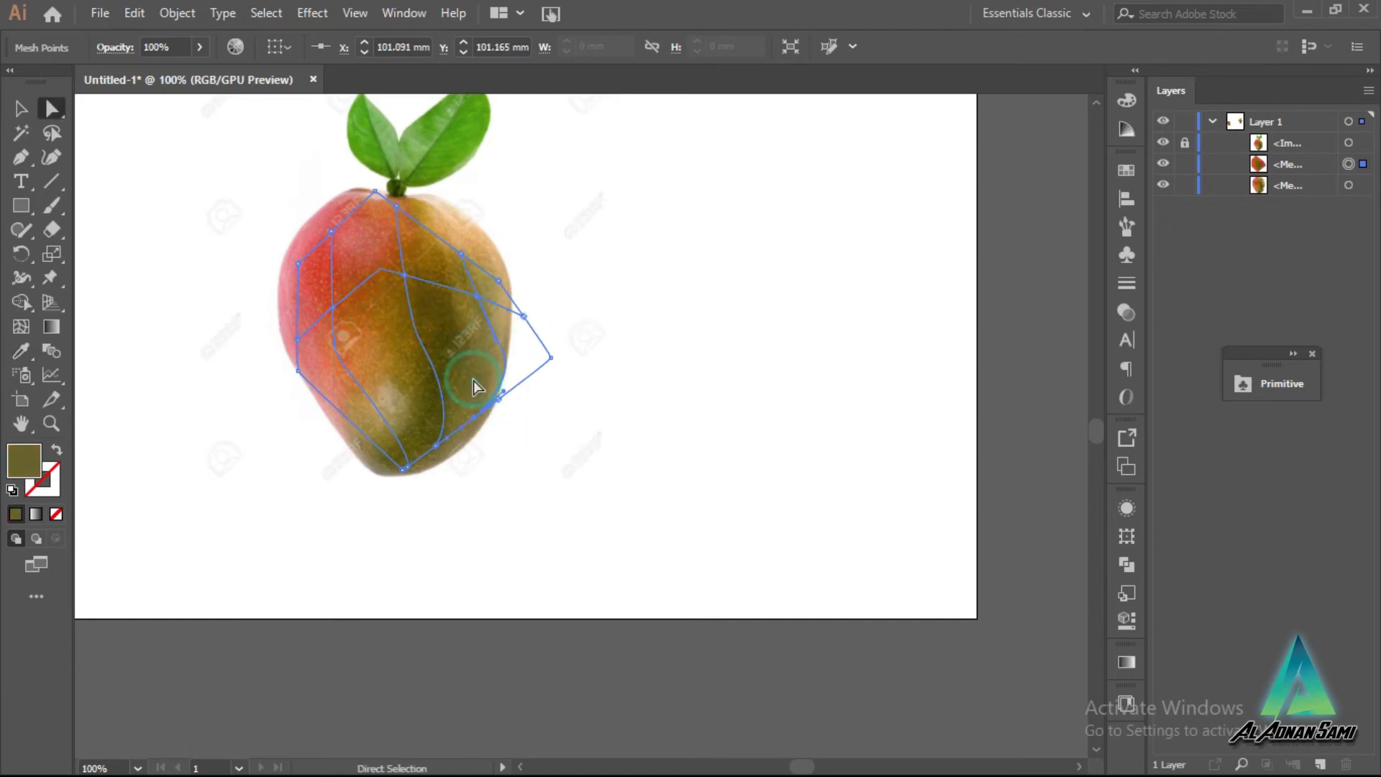
Step: Delete the six-point mesh and the finished mango mesh beside the artboard, leaving only the locked photo
left_click(21, 108)
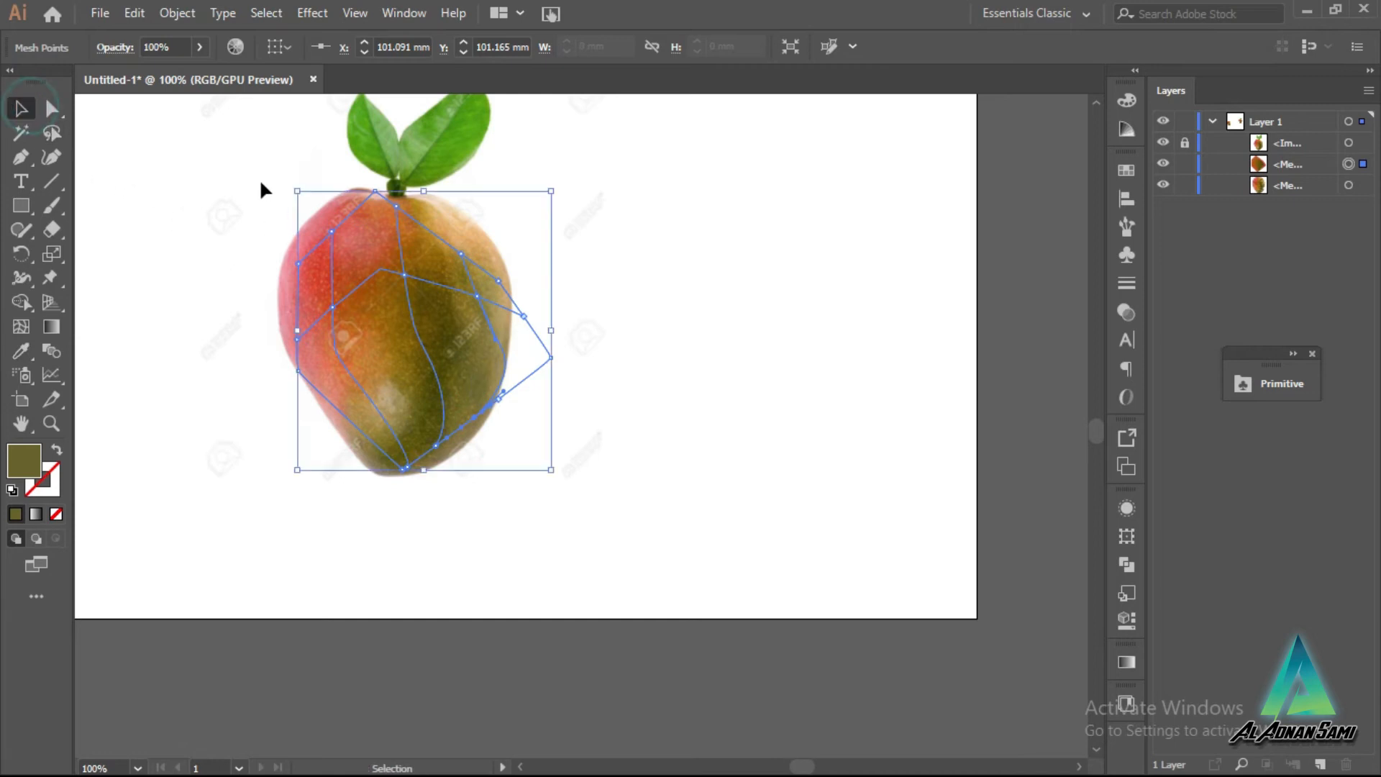
left_click(691, 478)
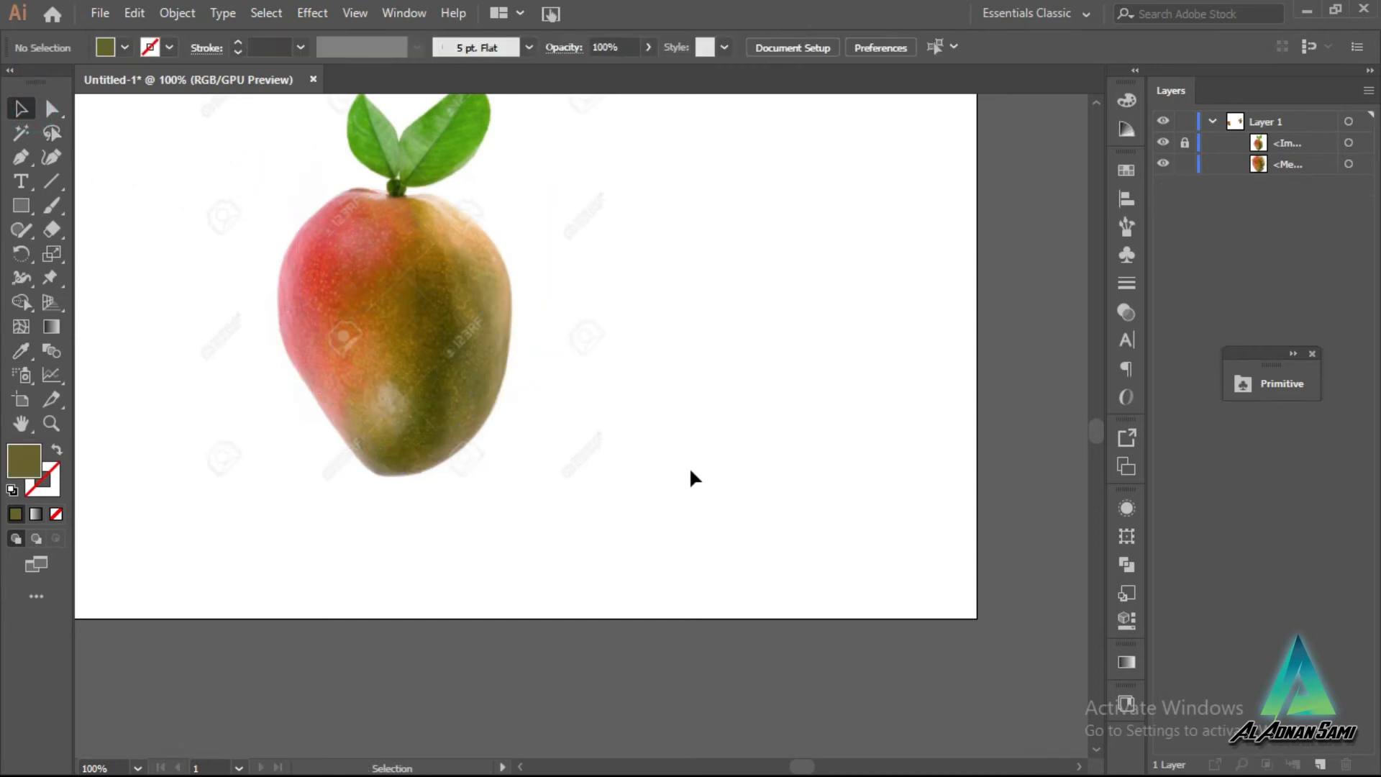
scroll(687, 477, "down", 4)
scroll(699, 499, "up", 1)
left_click_drag(237, 388, 398, 555)
key("Delete")
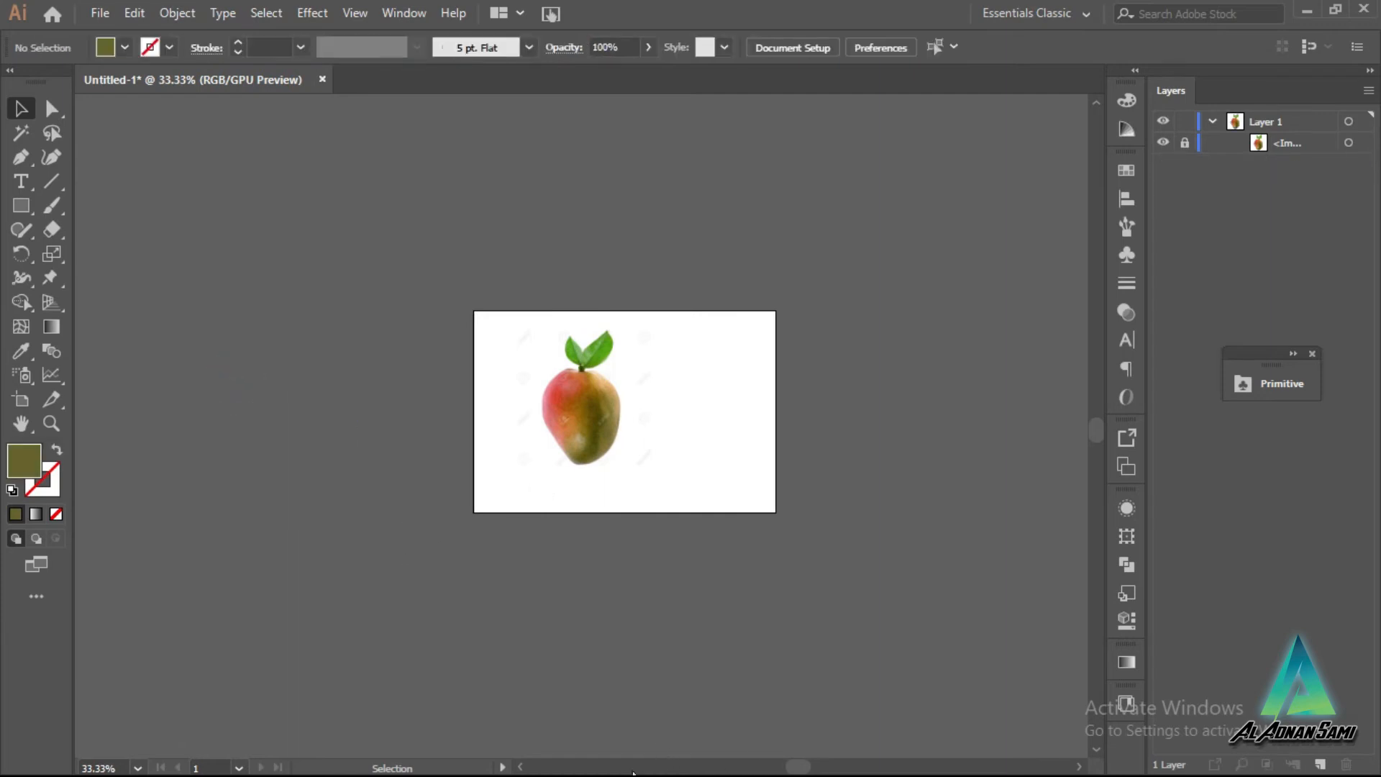
Step: Switch to the Google Meet page in Chrome and look through the meeting's participant list
key("super")
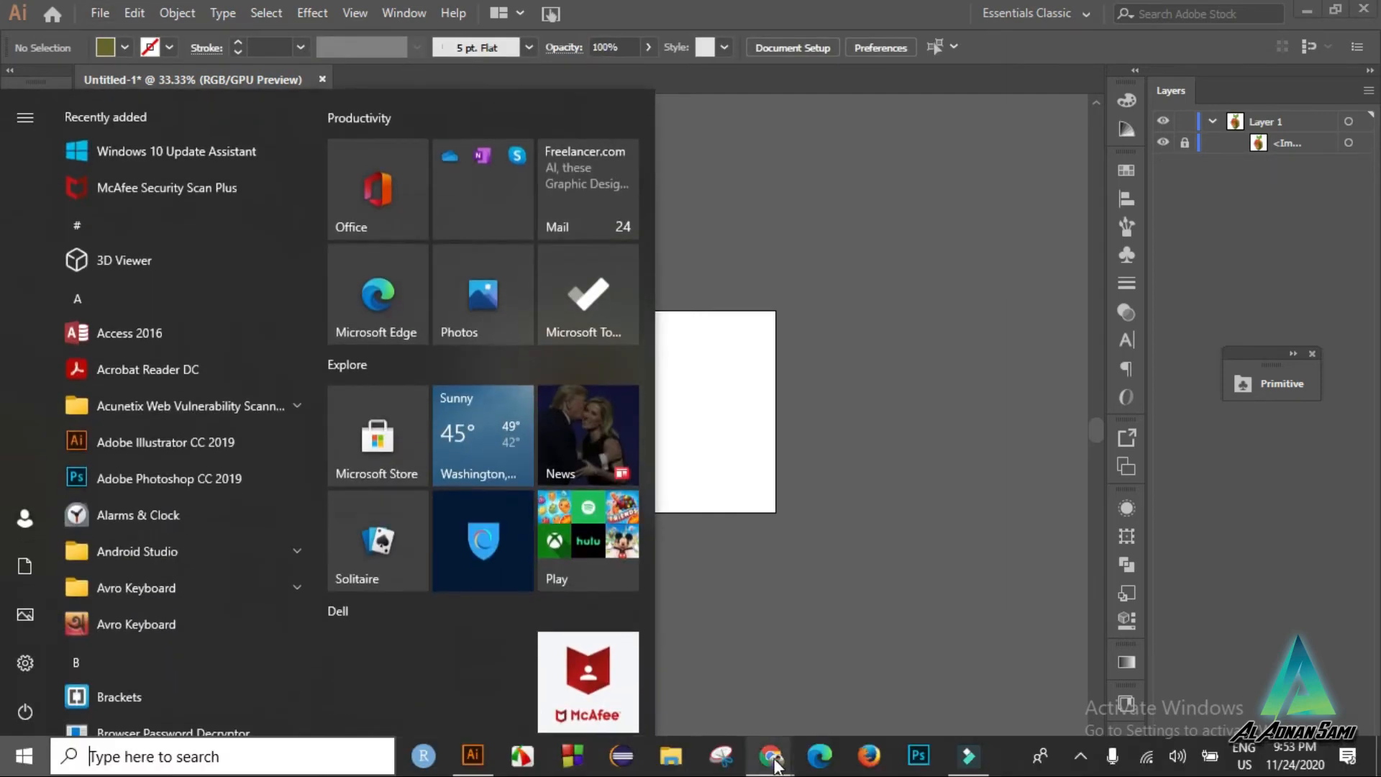
mouse_move(765, 750)
left_click(734, 705)
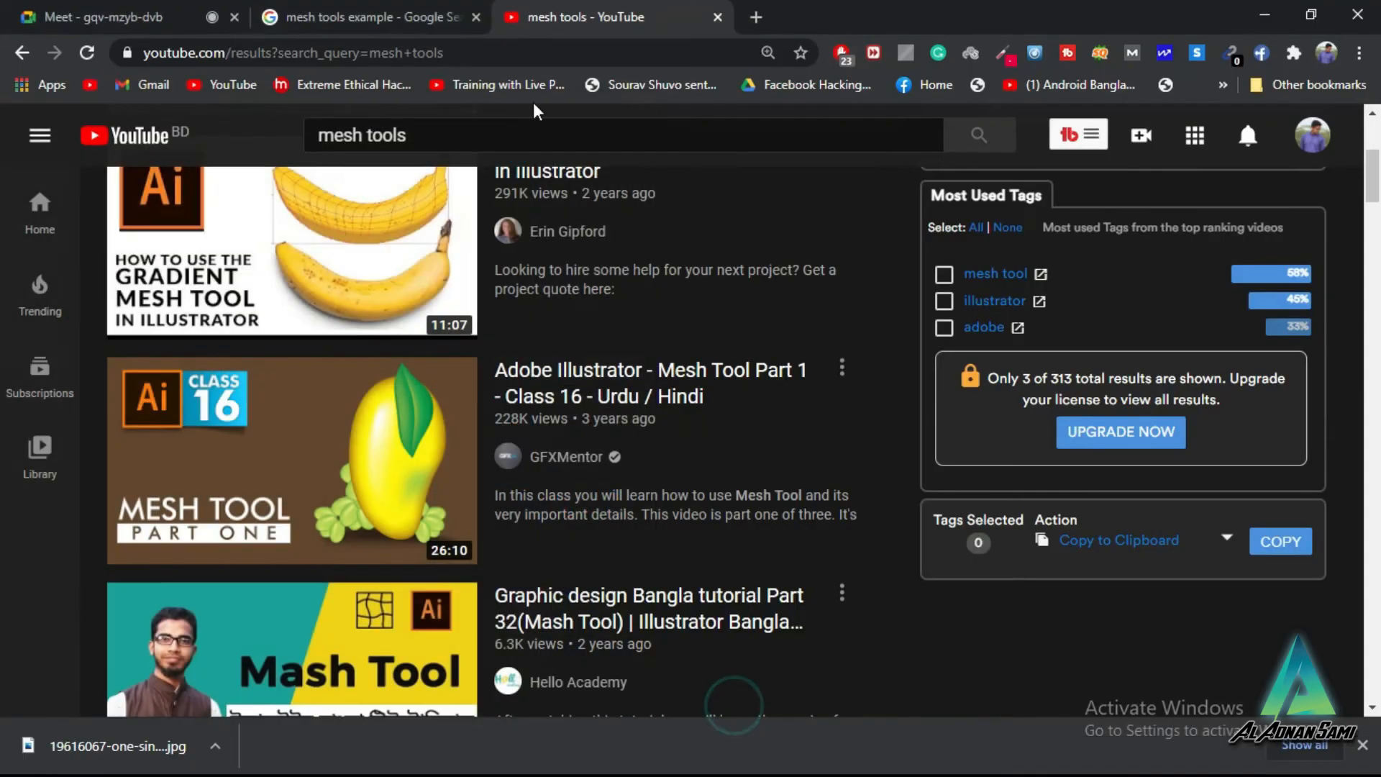
left_click(355, 7)
left_click(151, 8)
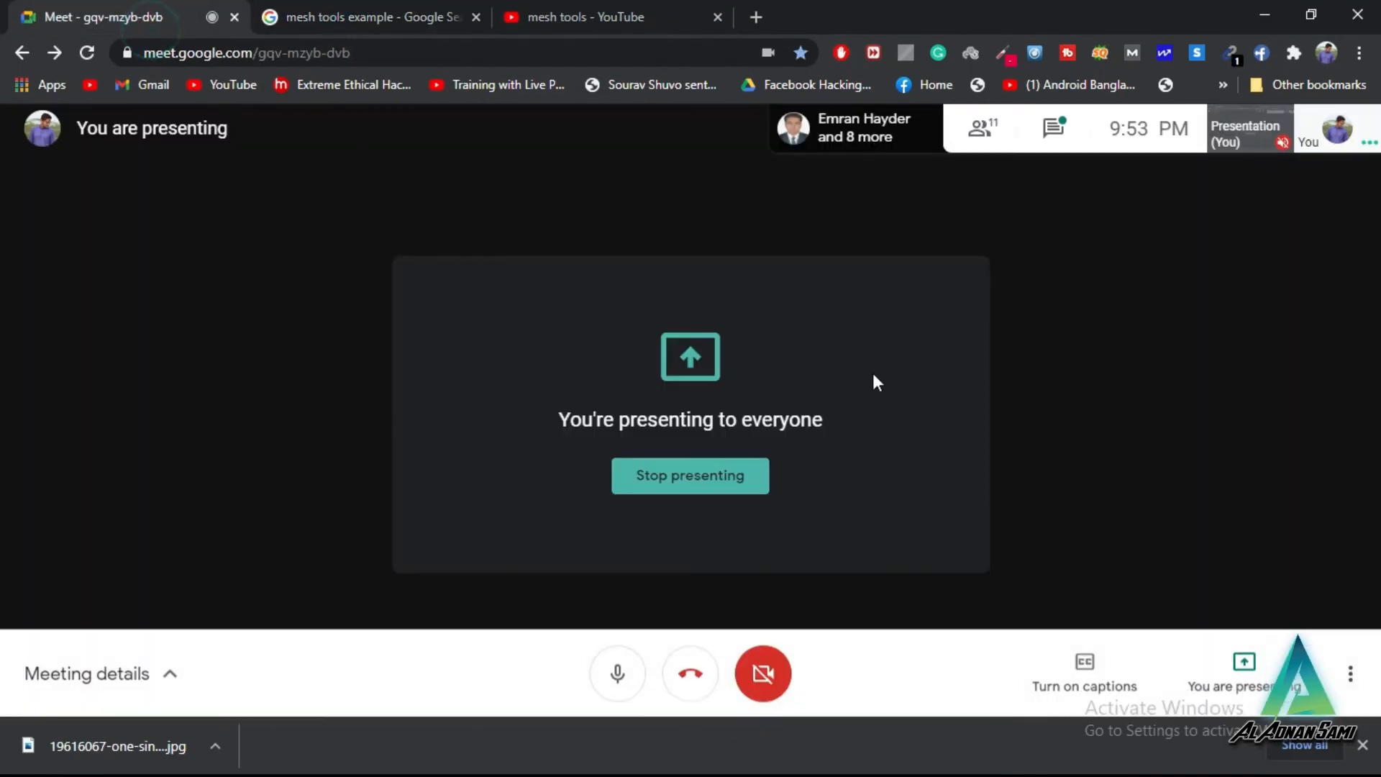
left_click(975, 155)
scroll(1233, 493, "down", 2)
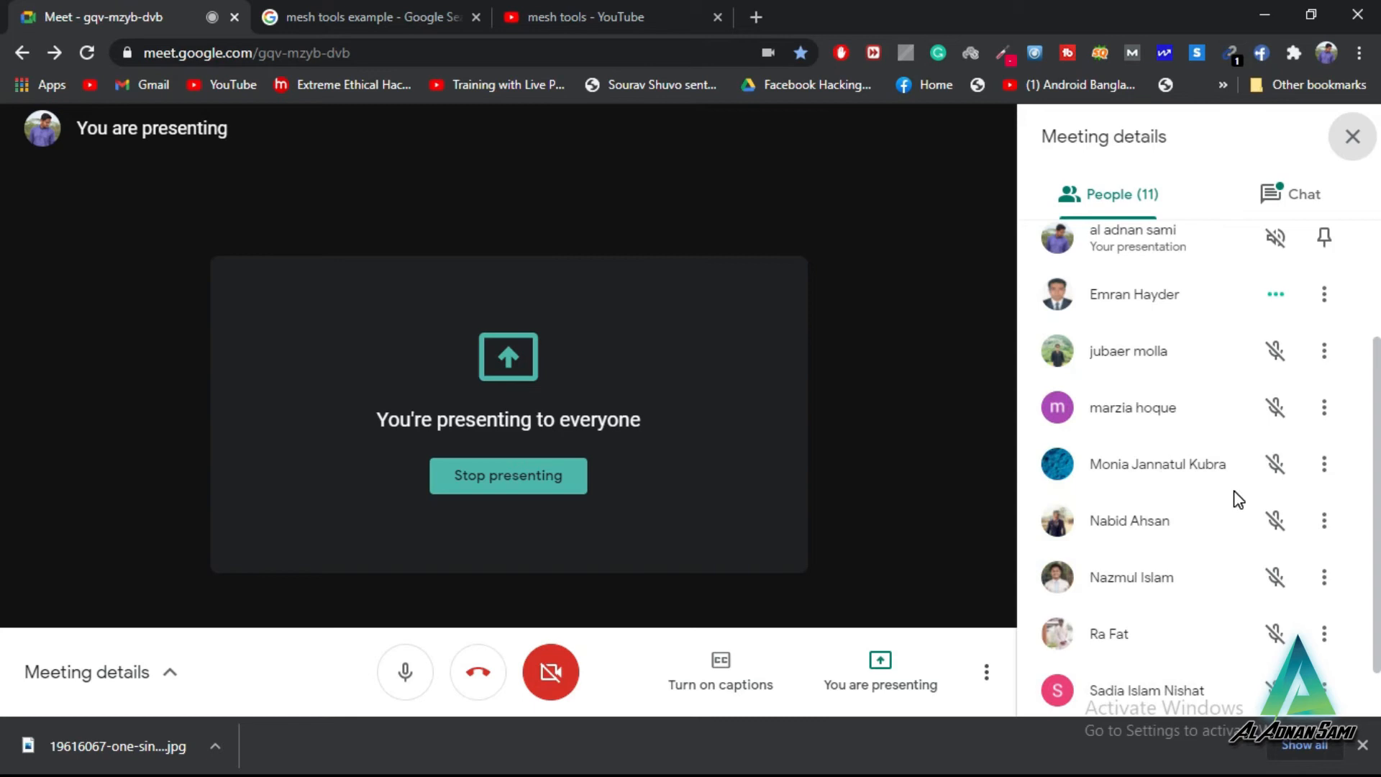
scroll(1237, 497, "down", 1)
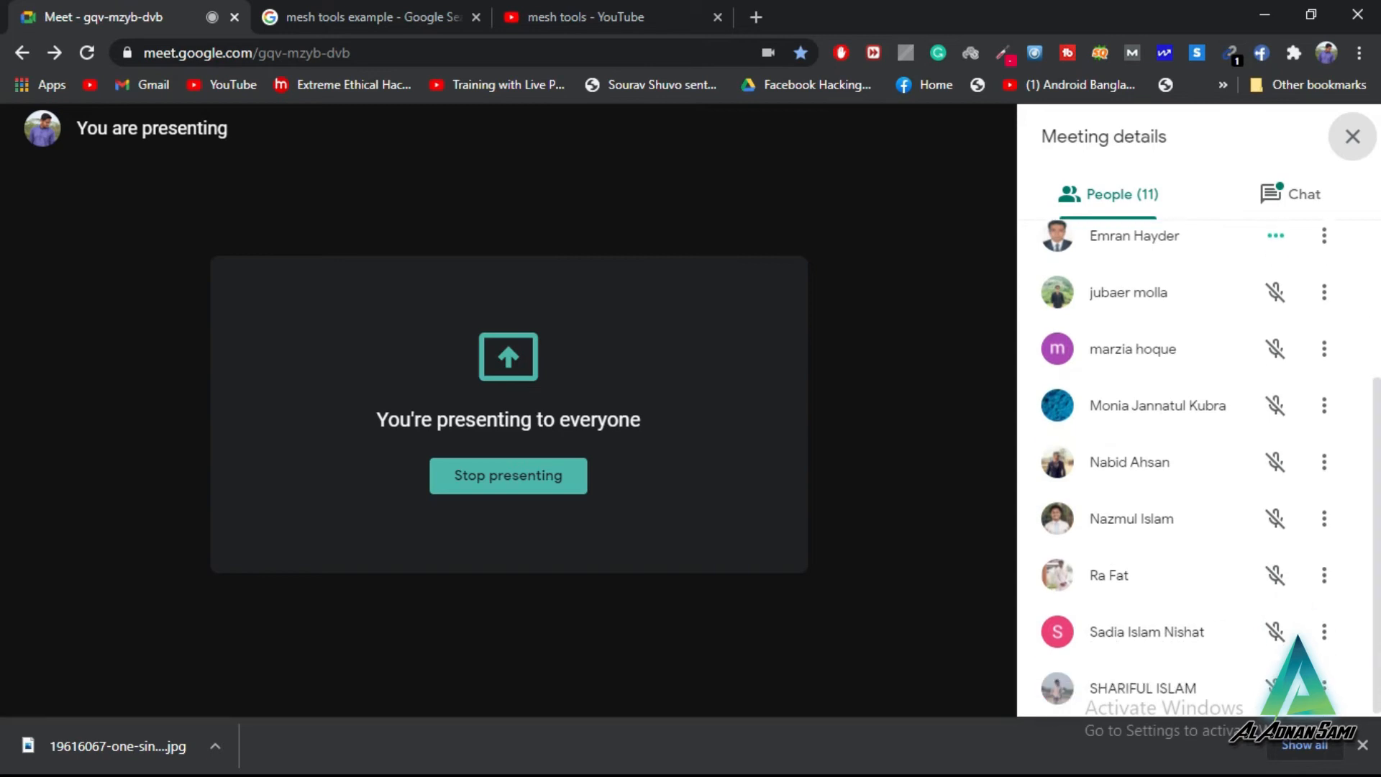
Step: Check the meeting chat and the participant list again, and switch back to Illustrator
key("super")
left_click(974, 755)
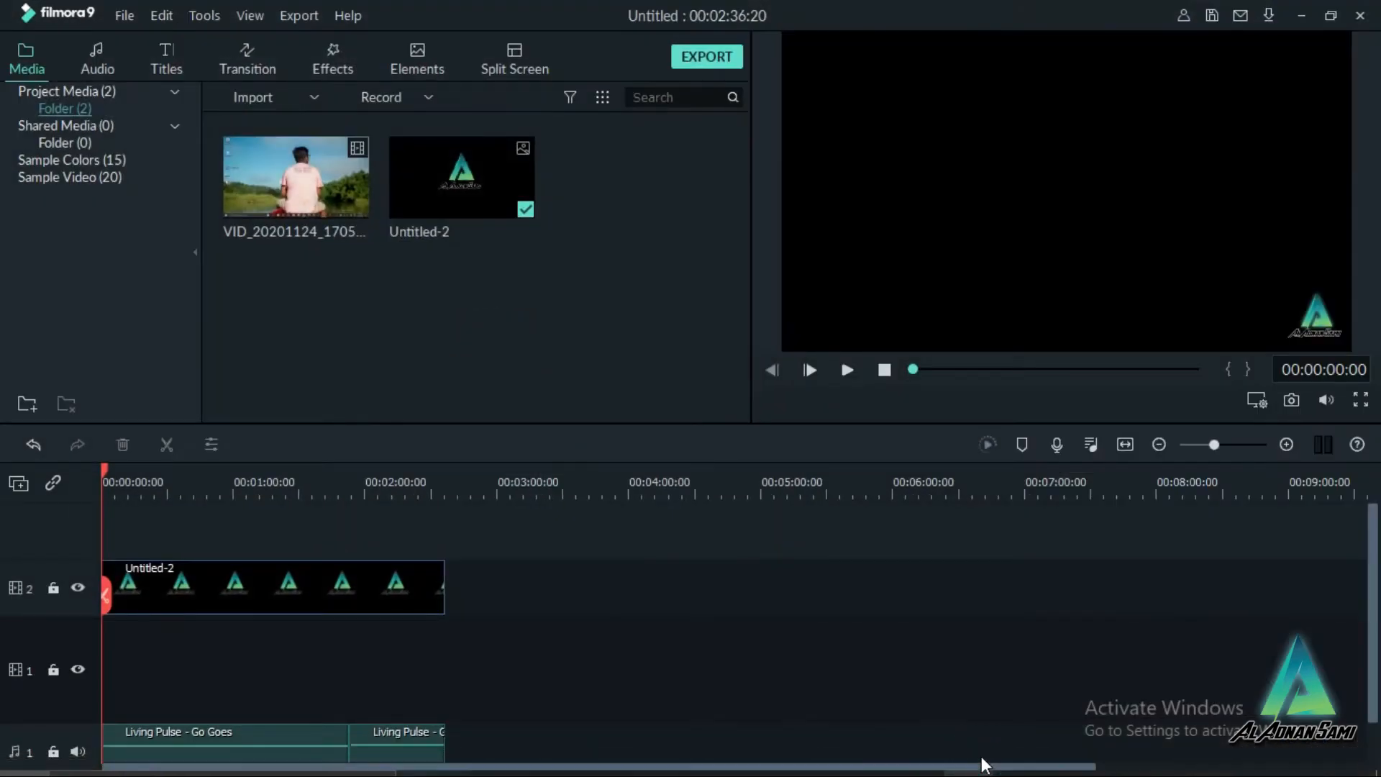
left_click(1297, 15)
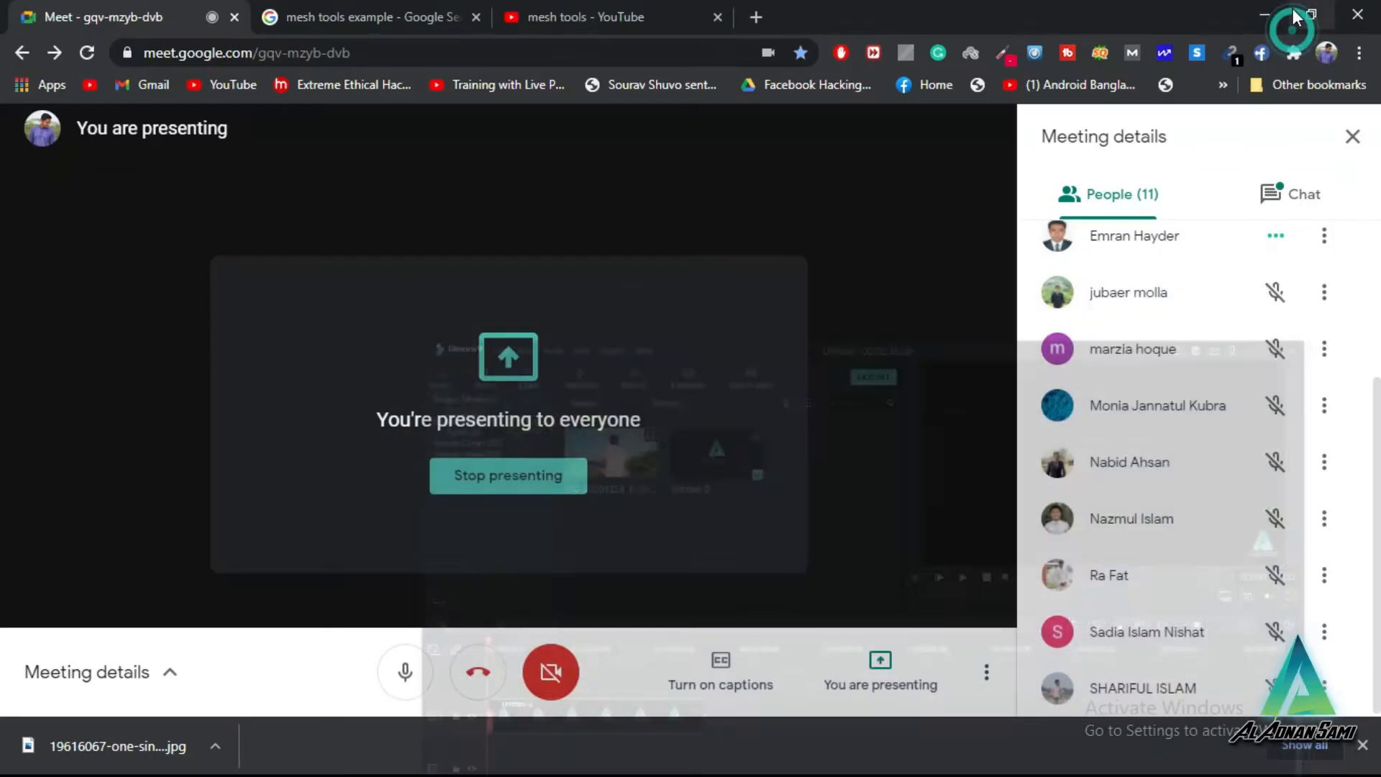
left_click(1279, 188)
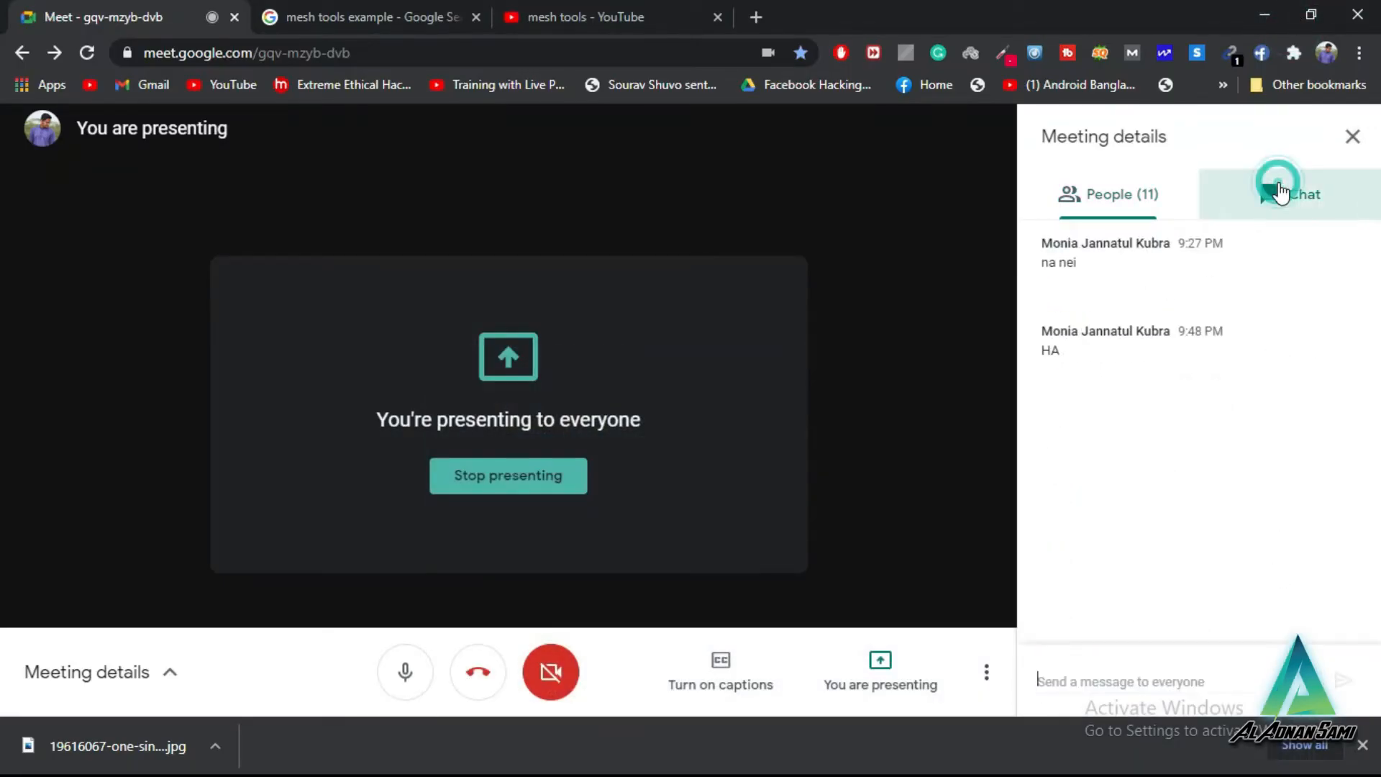
left_click(1131, 206)
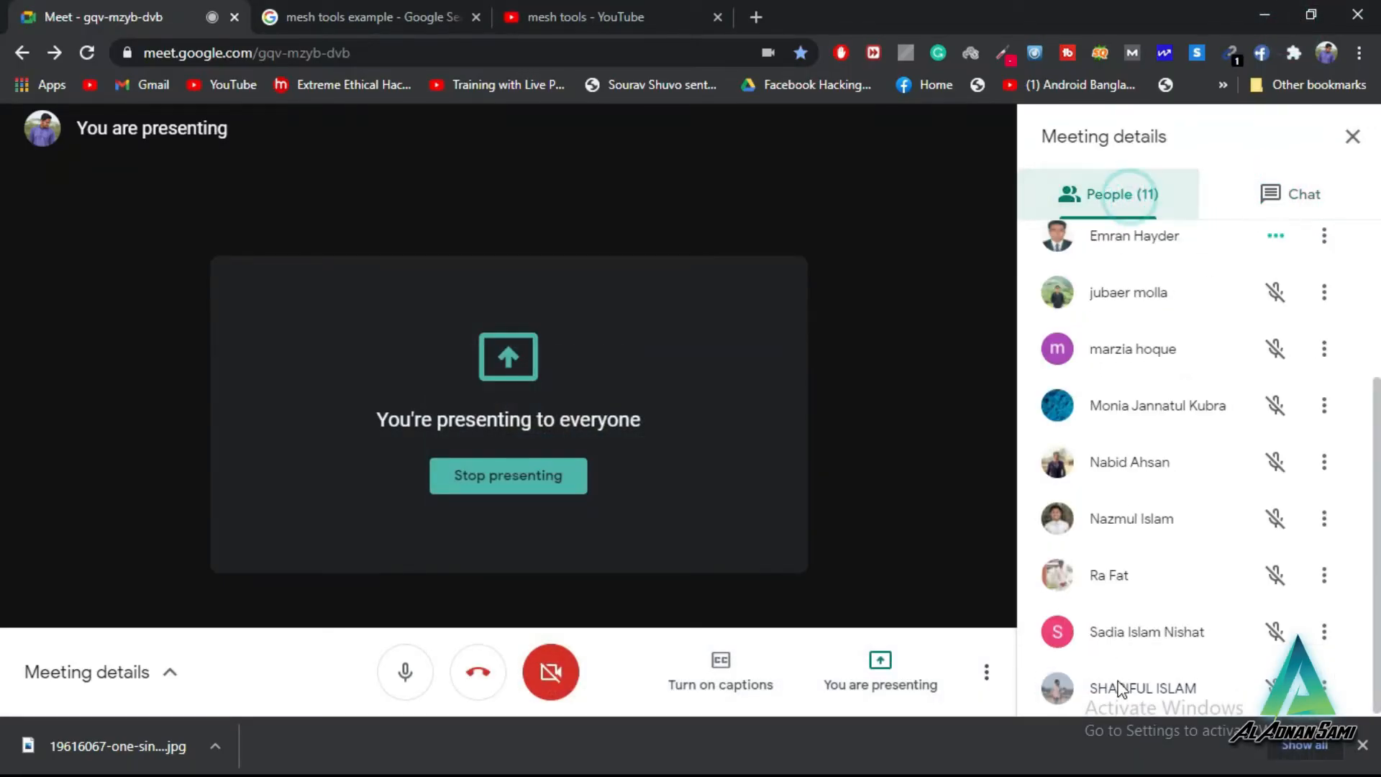
left_click(1365, 746)
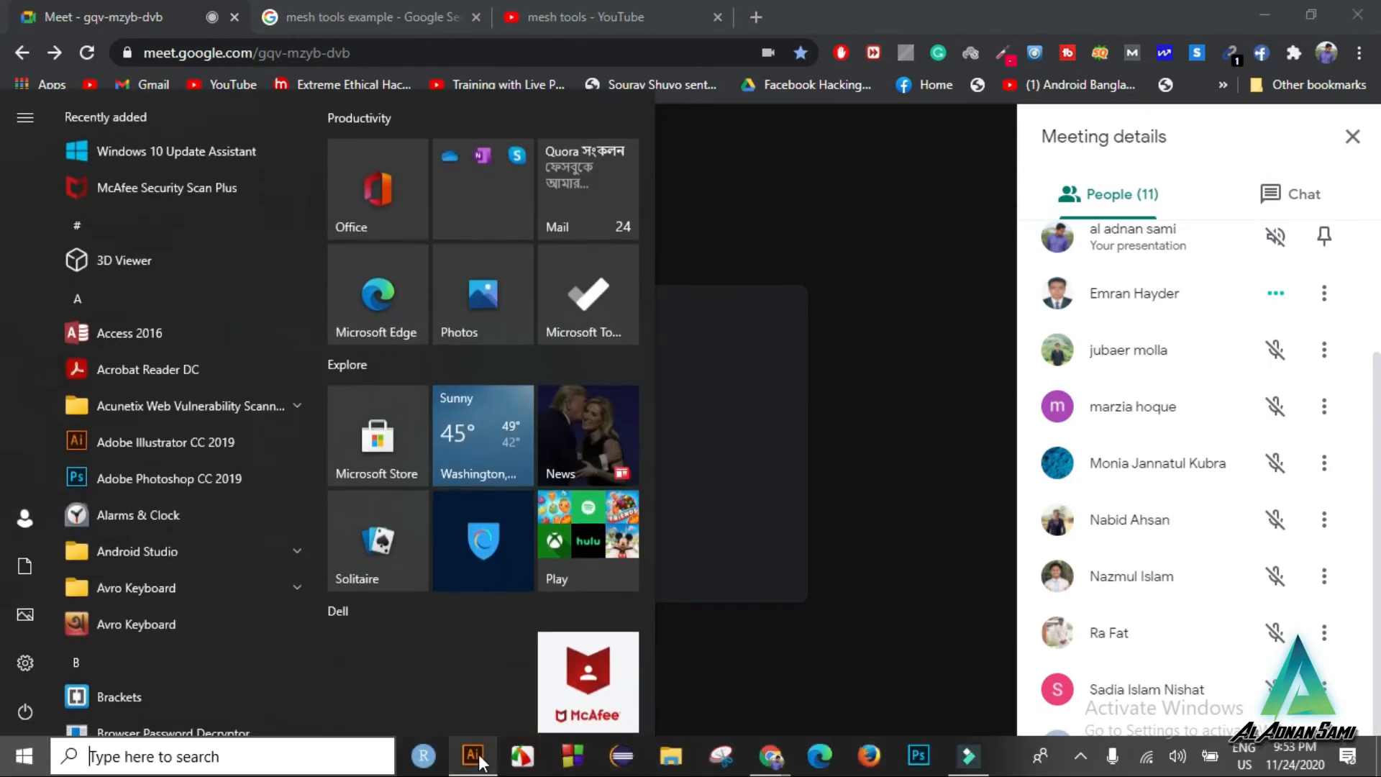
left_click(477, 755)
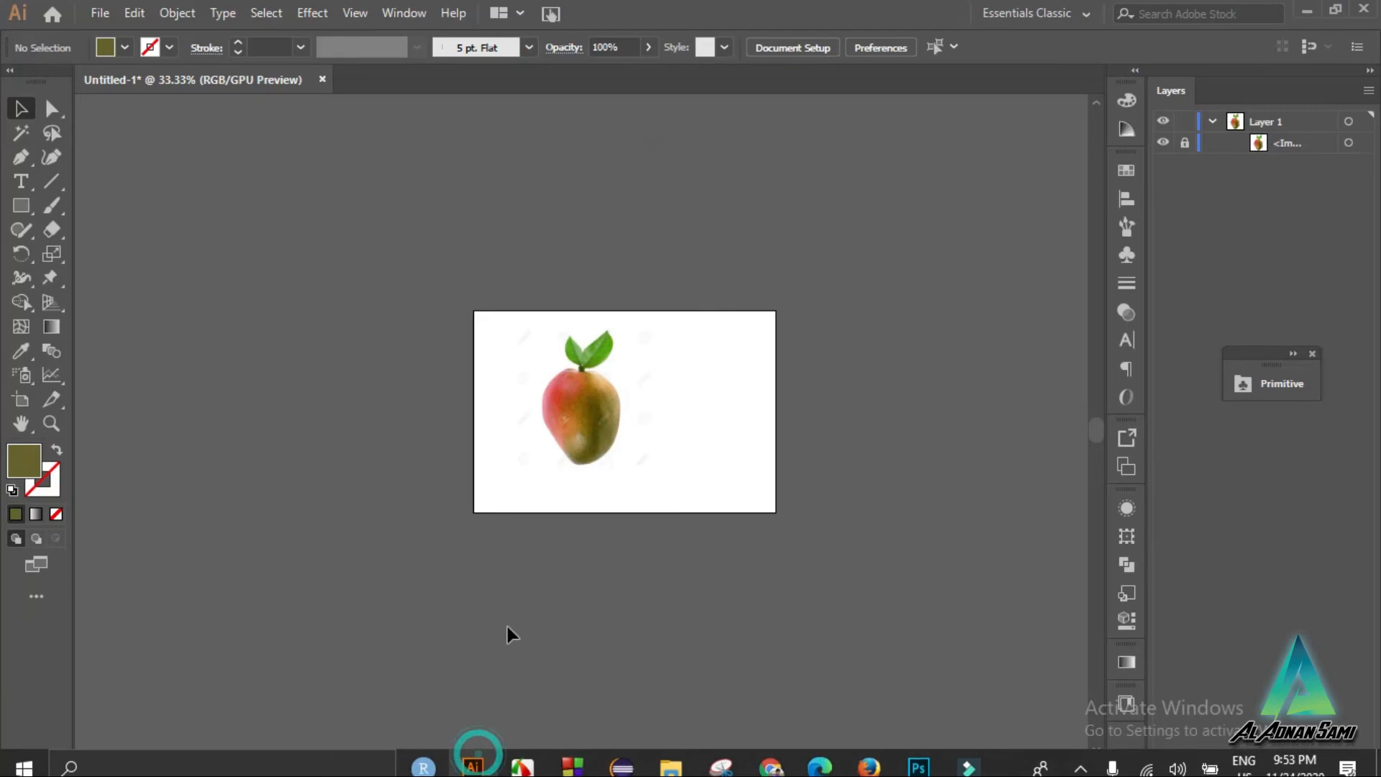
left_click(54, 252)
left_click(22, 182)
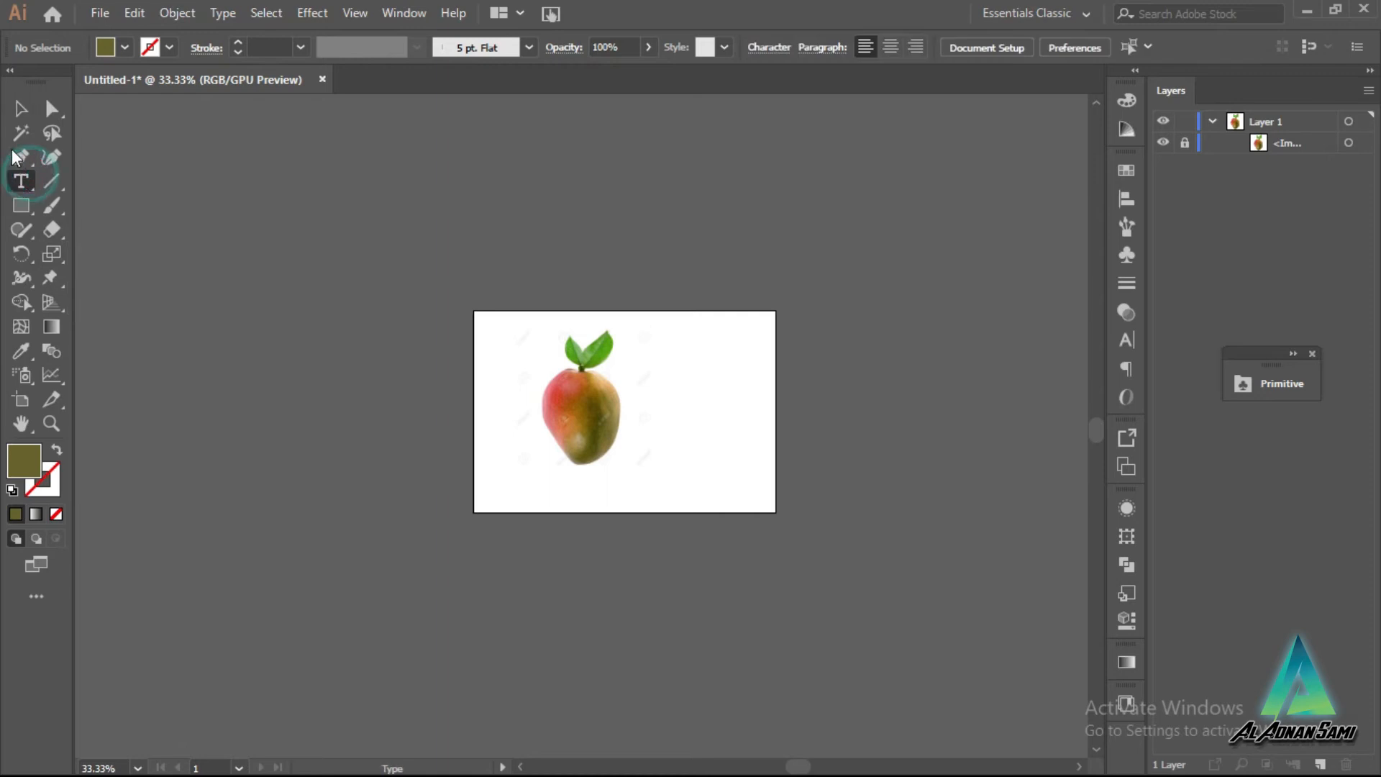
left_click(20, 108)
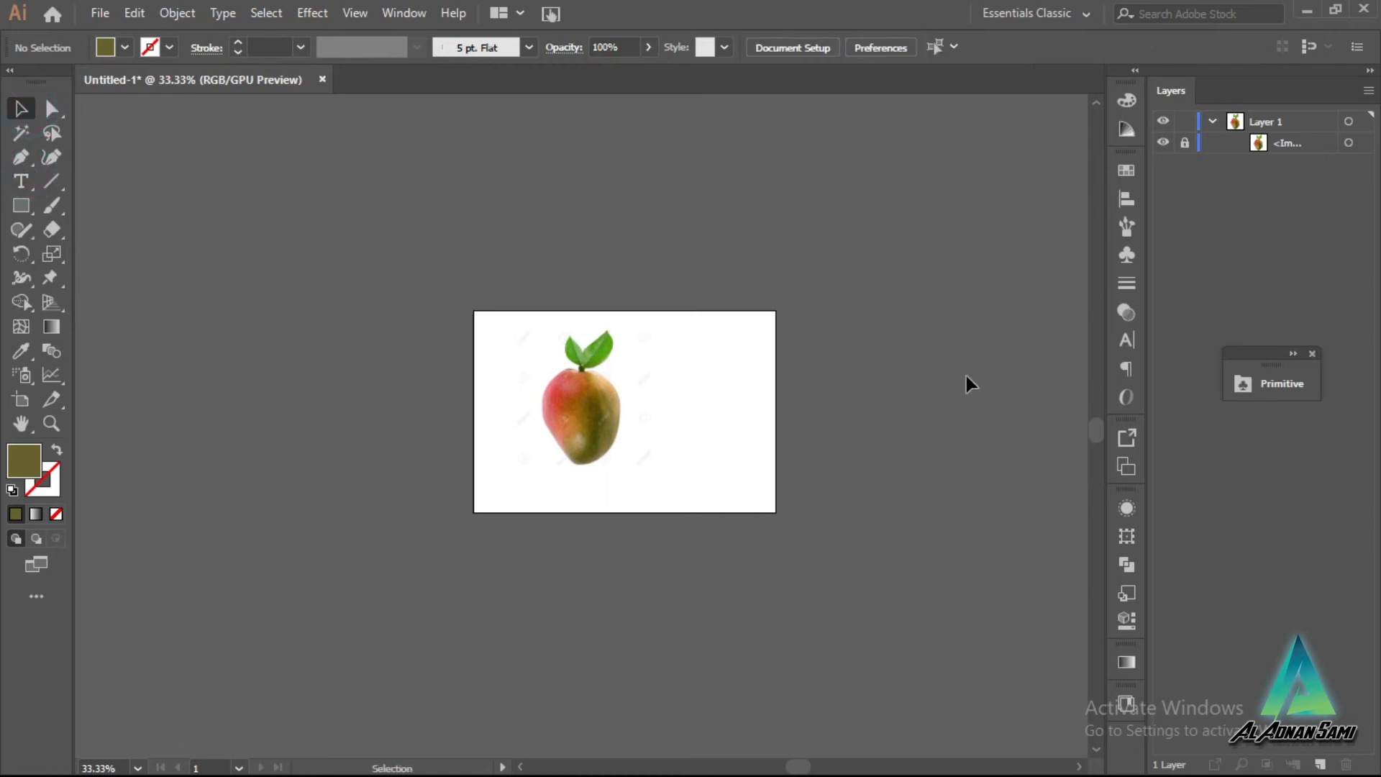
scroll(797, 397, "up", 2, "alt")
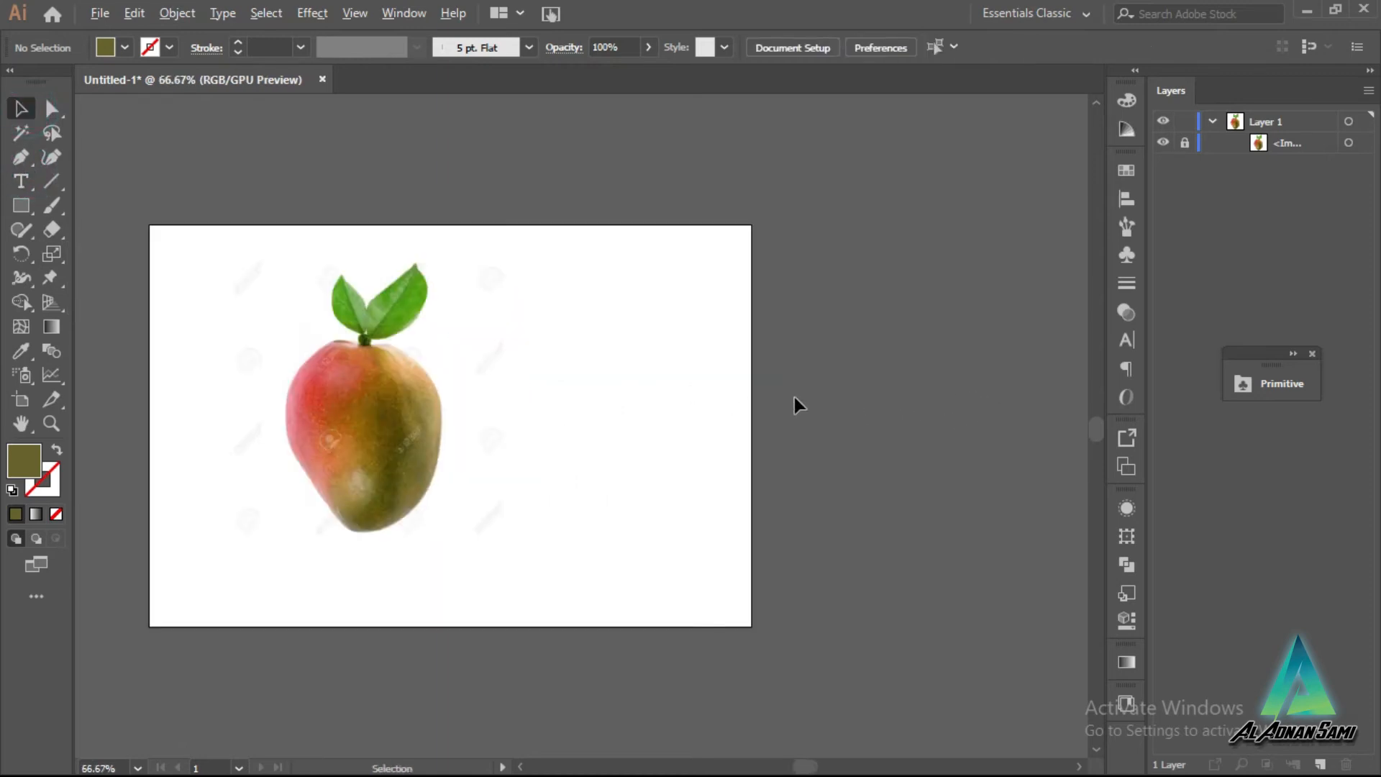
left_click(170, 252)
left_click(177, 13)
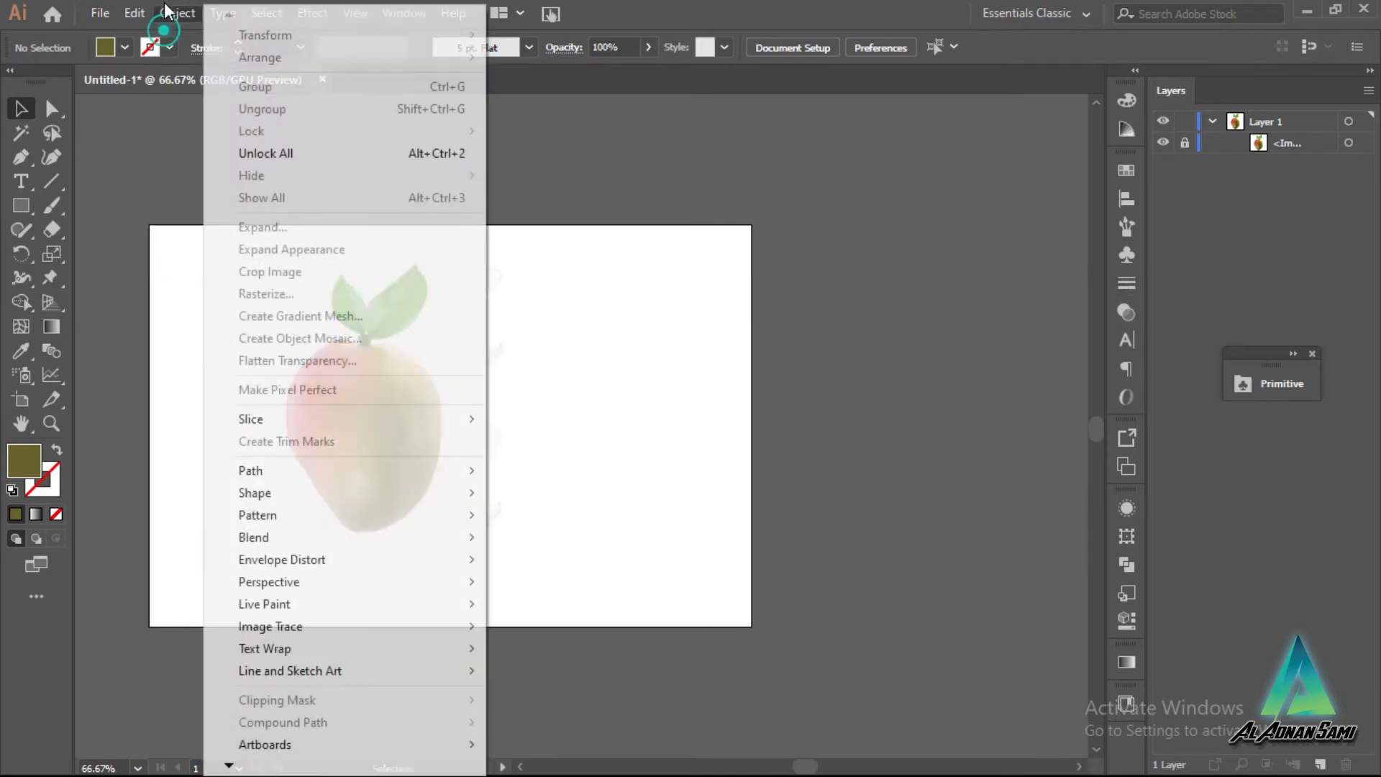
mouse_move(223, 10)
mouse_move(316, 13)
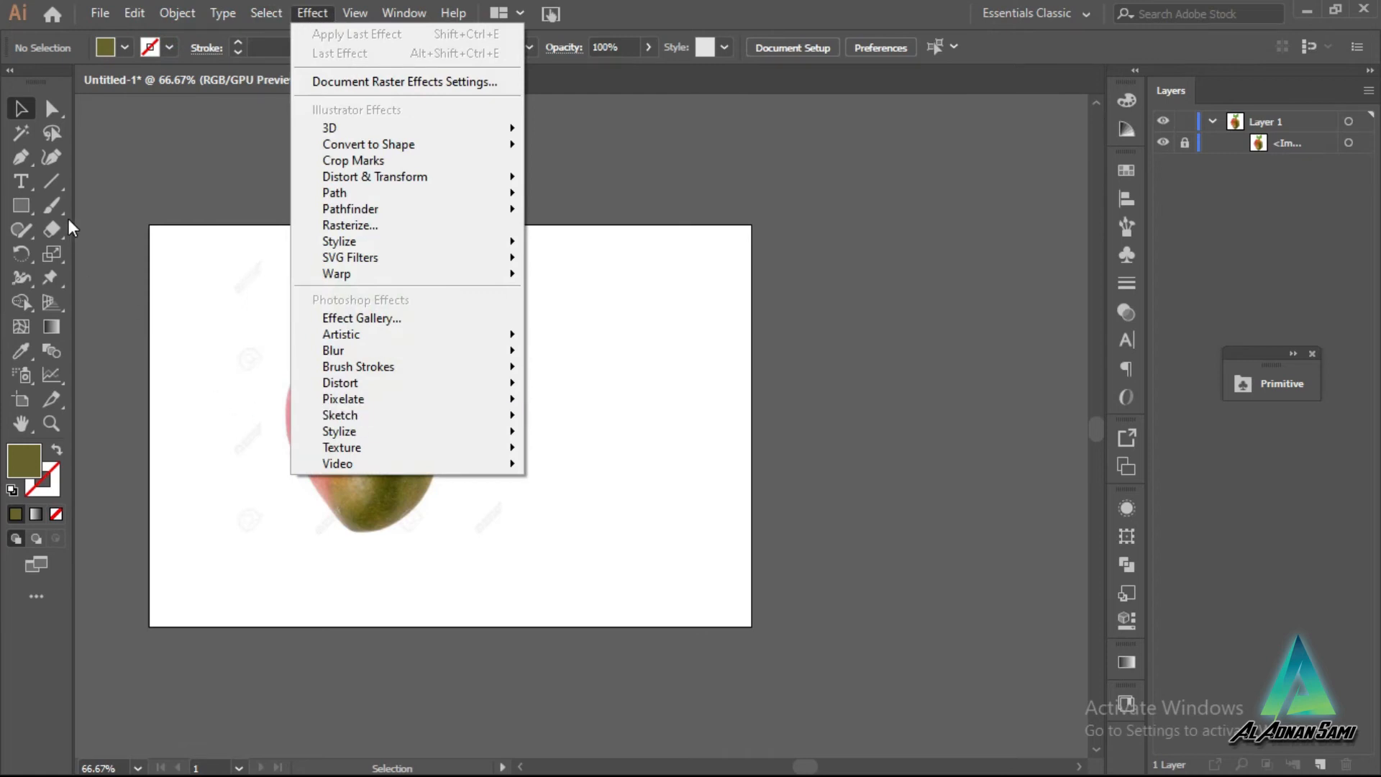
left_click(21, 132)
left_click(21, 108)
Step: Unlock the mango photo and delete it from the artboard
left_click(177, 13)
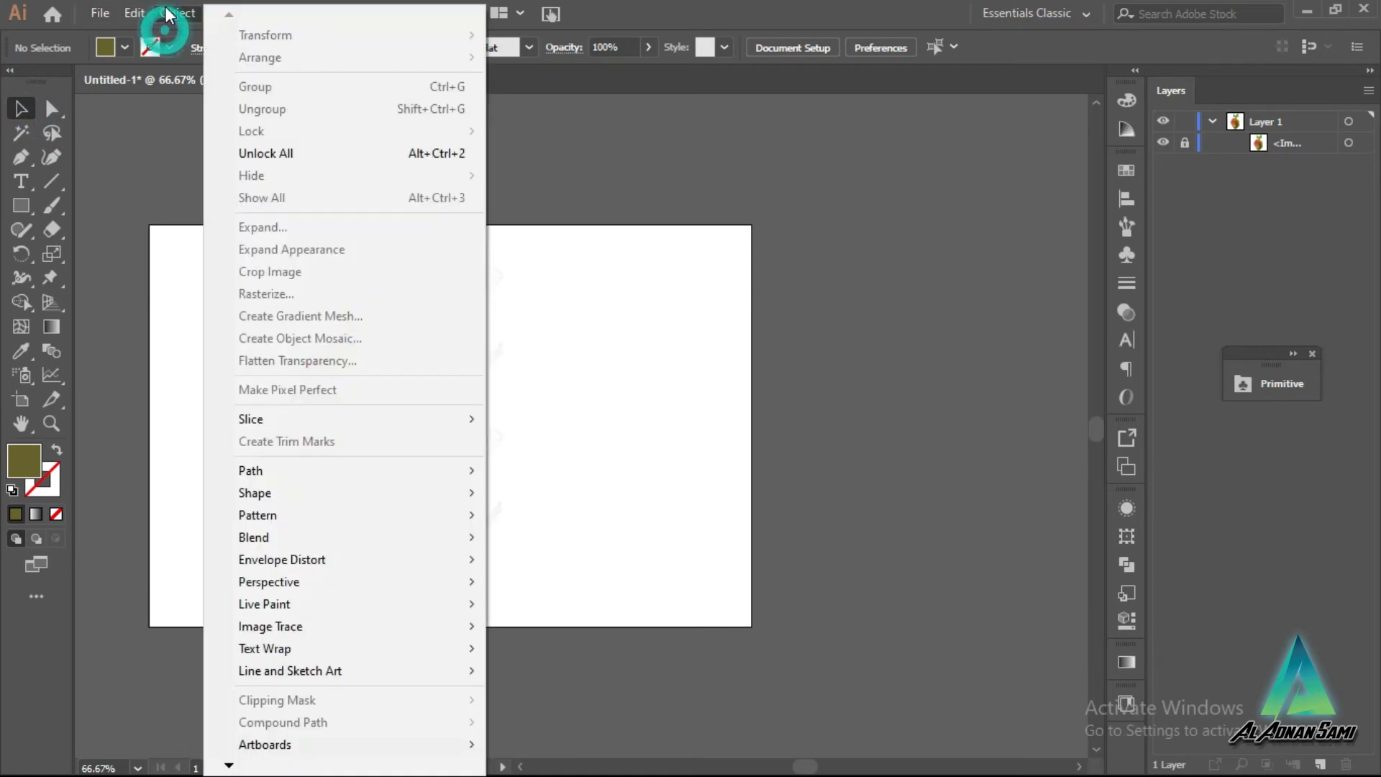
left_click(278, 167)
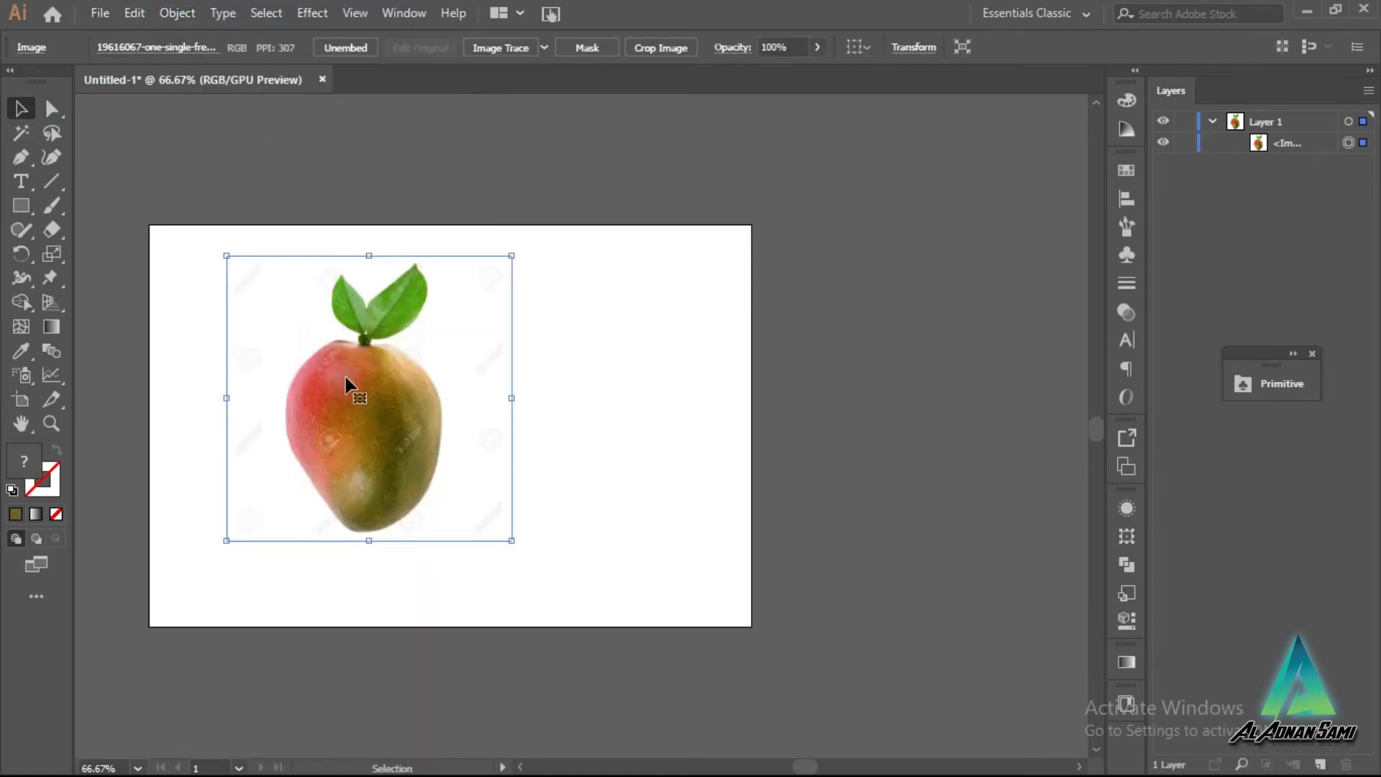
key("Delete")
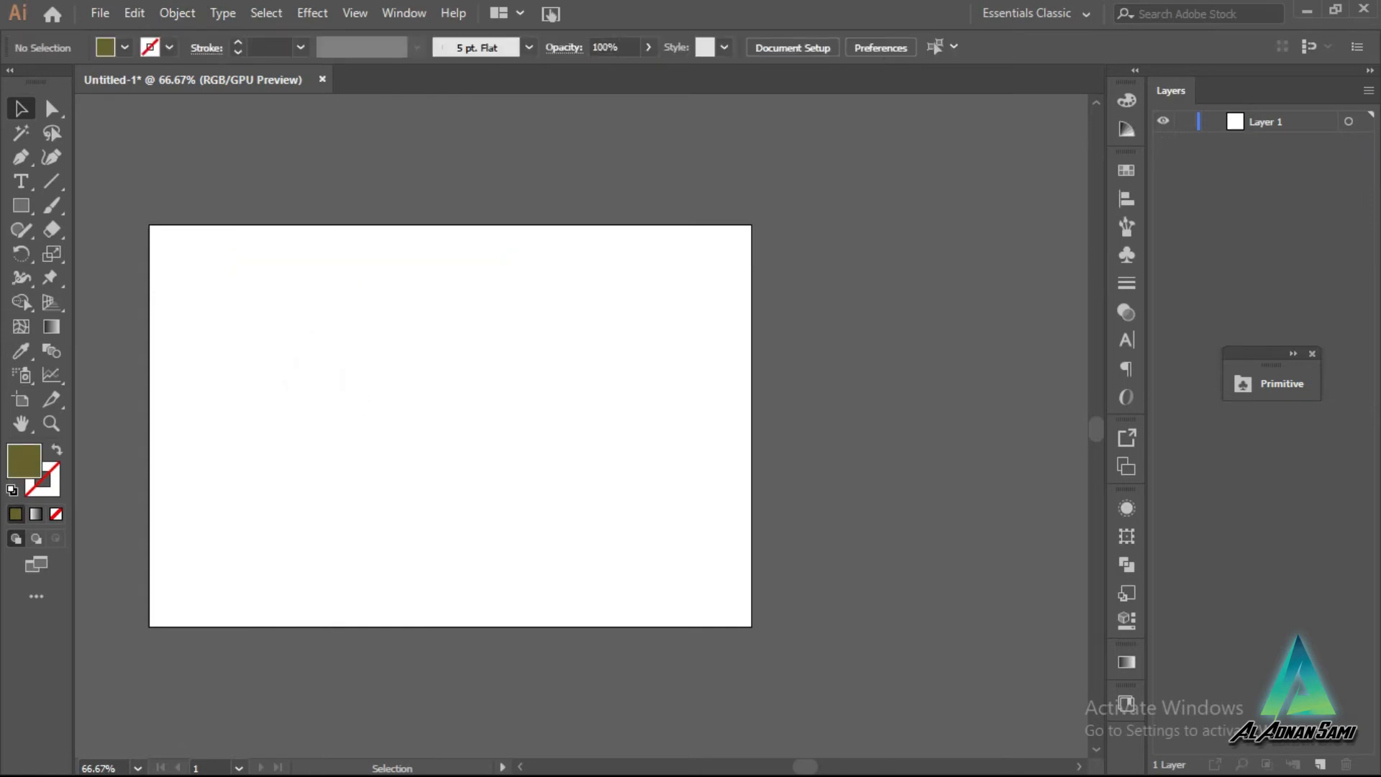
key("super")
left_click(1159, 606)
left_click_drag(1270, 354, 1256, 407)
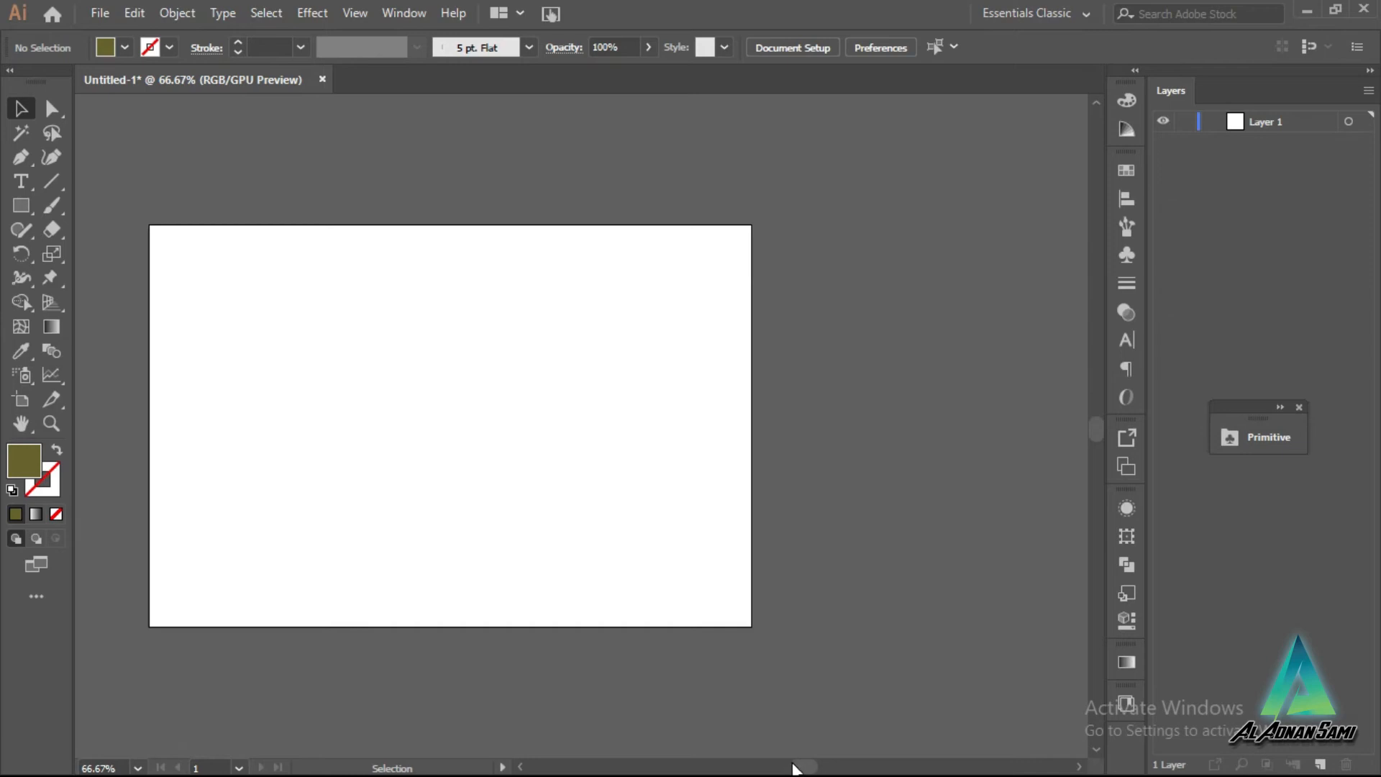
left_click_drag(803, 768, 800, 768)
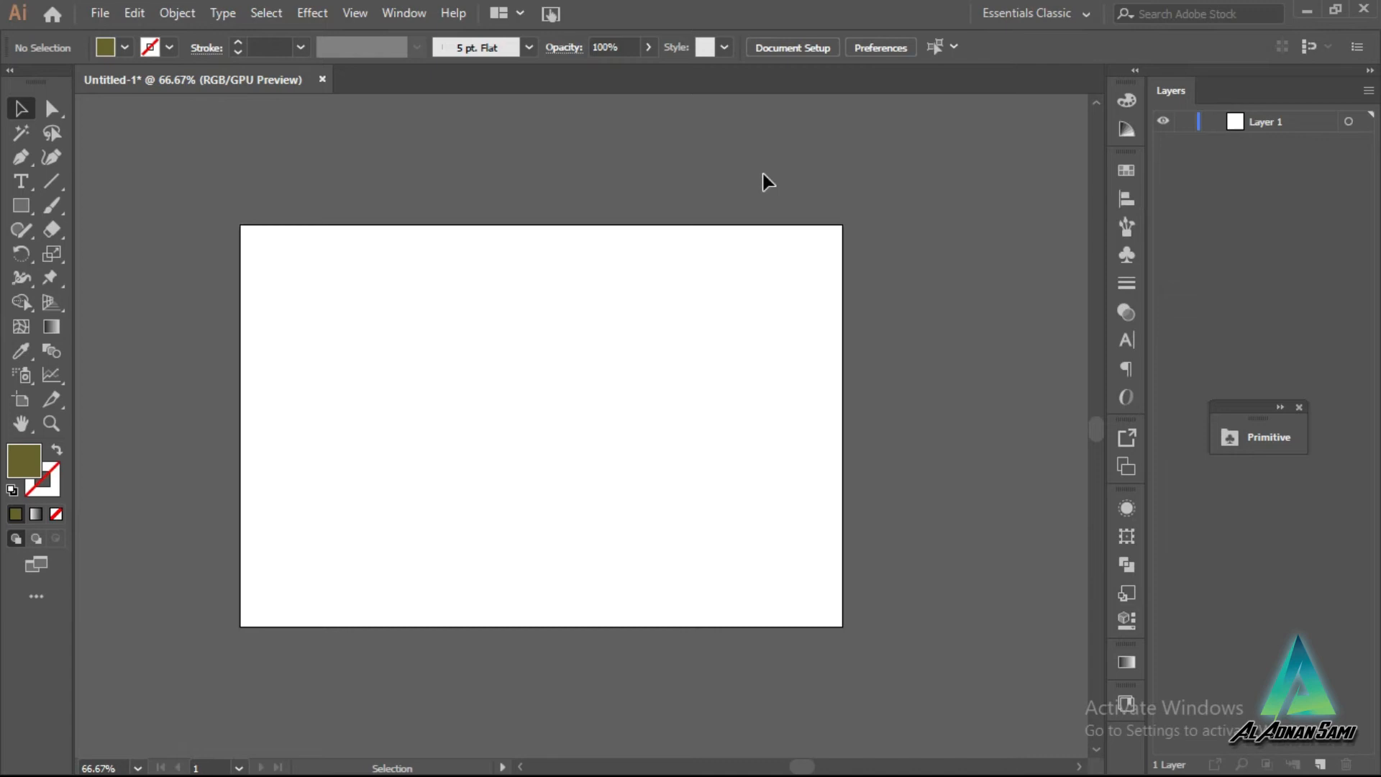
Step: Place a "Lorem ipsum" placeholder point text on the artboard with the Type tool
left_click(314, 13)
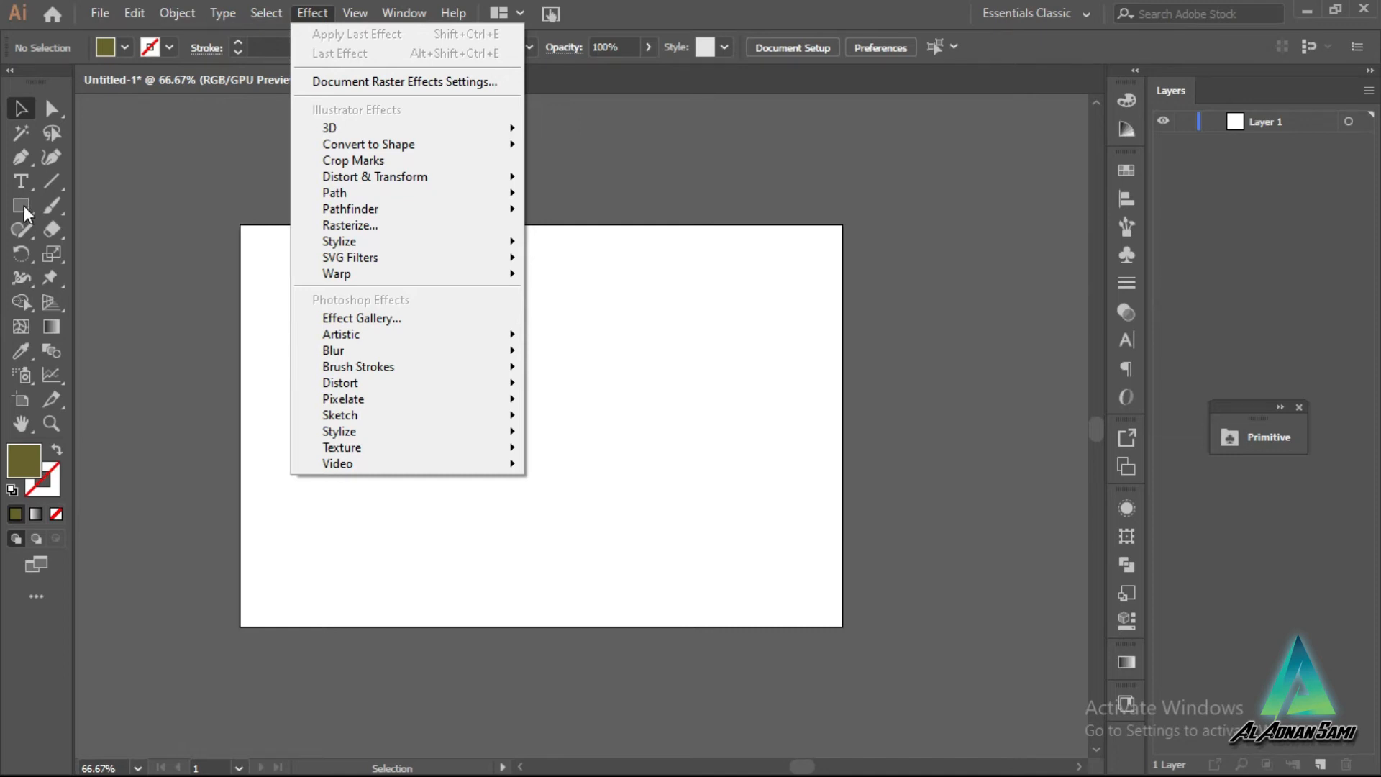
left_click(16, 183)
left_click_drag(15, 183, 82, 181)
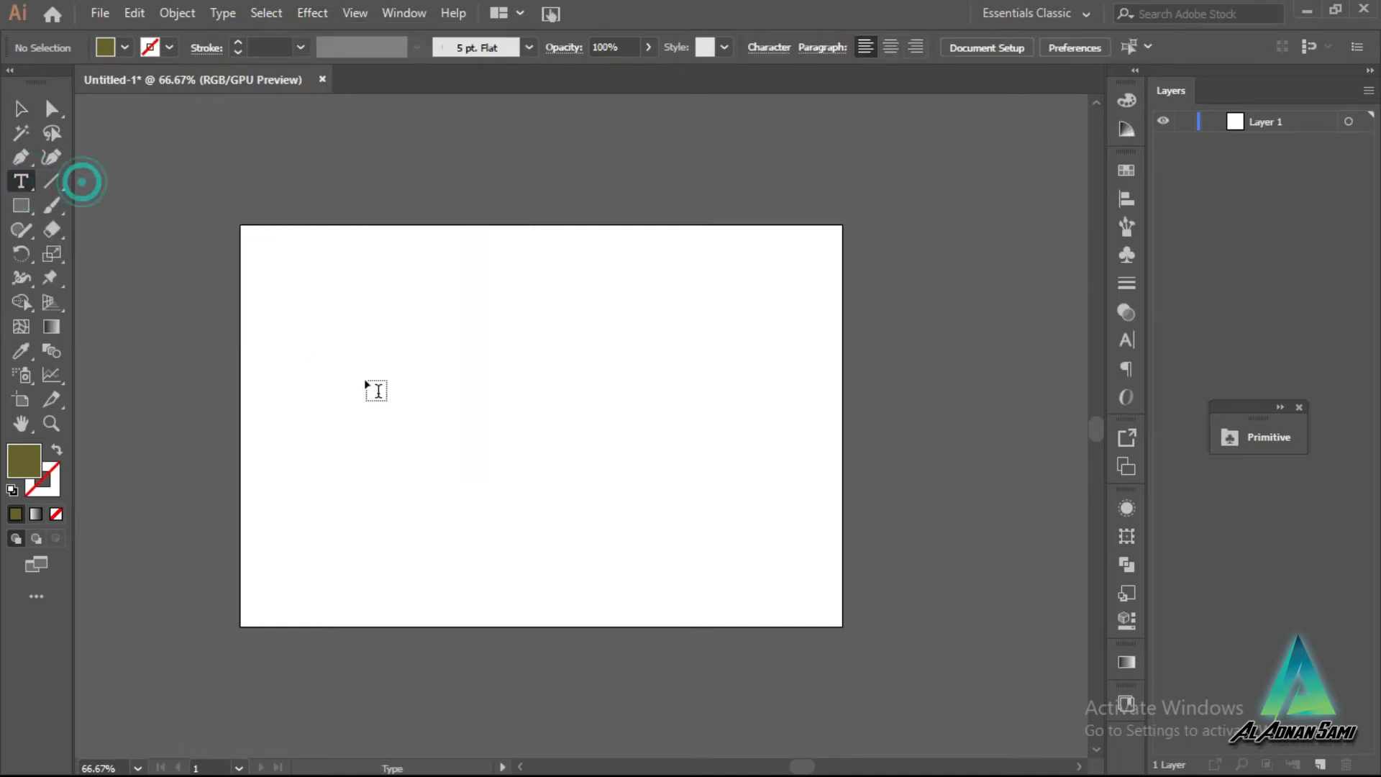
left_click(362, 377)
left_click(21, 109)
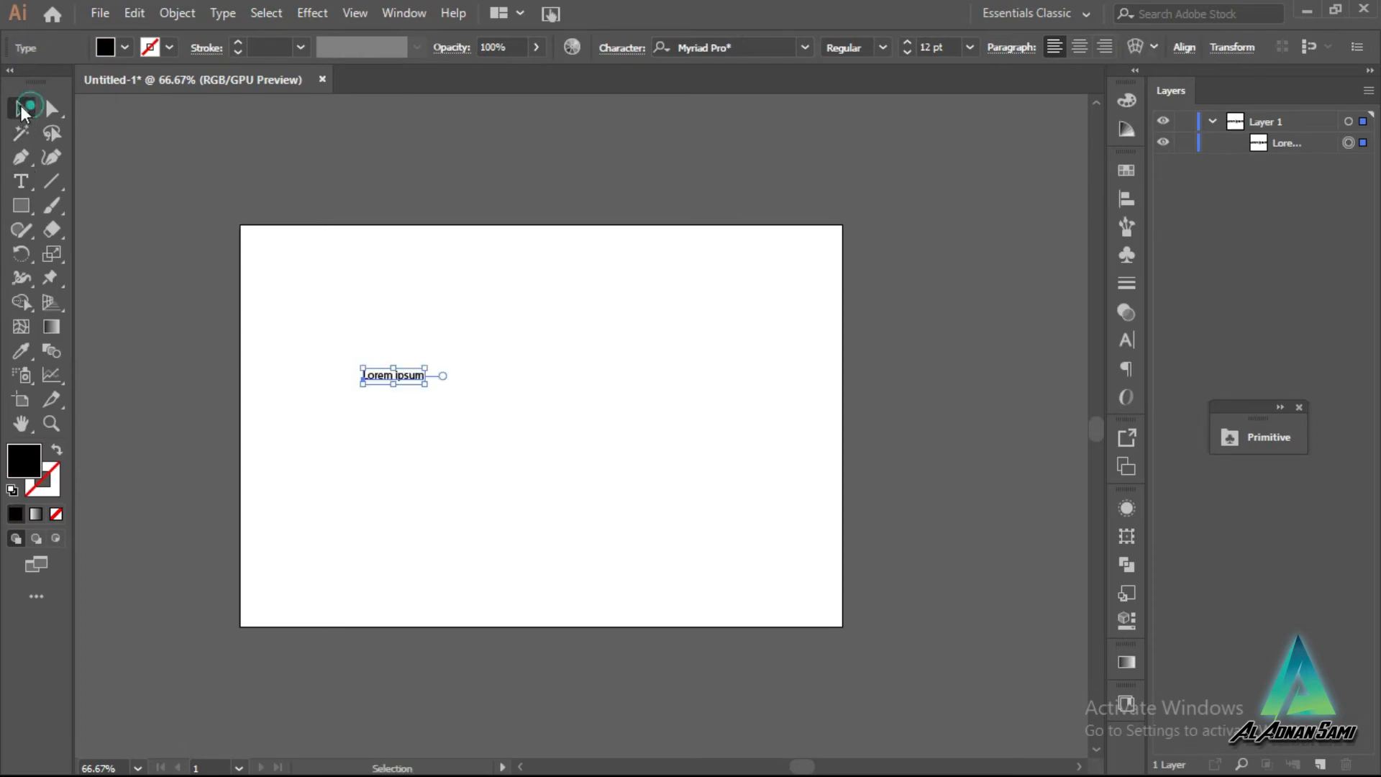
Step: Enlarge the Lorem ipsum text to about 229 pt, centre it roughly on the artboard and keep it selected
left_click_drag(424, 382, 672, 563)
left_click_drag(591, 480, 557, 403)
left_click_drag(634, 464, 766, 541)
left_click_drag(568, 434, 520, 403)
left_click(733, 317)
left_click(515, 396)
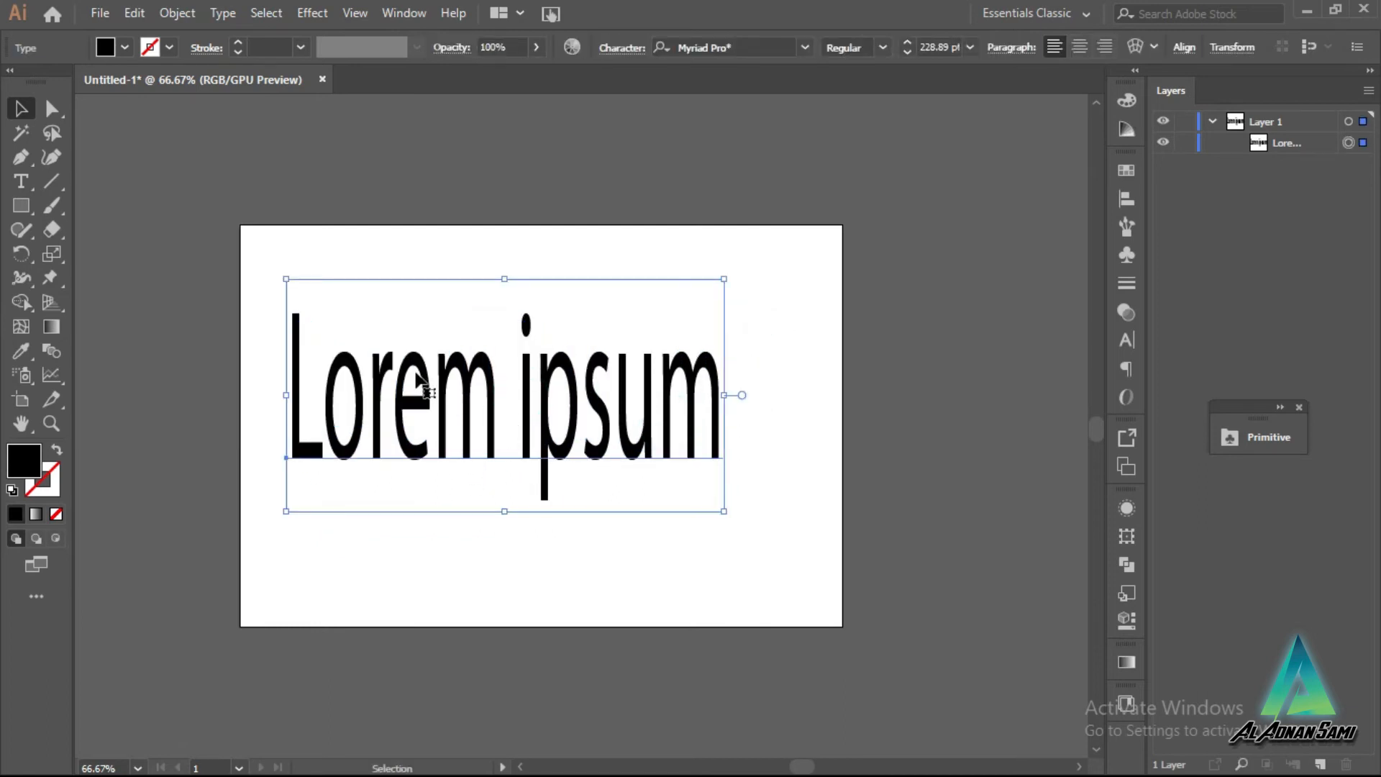
Step: Replace the Lorem ipsum placeholder with a first name and move the text towards the middle of the artboard
double_click(510, 387)
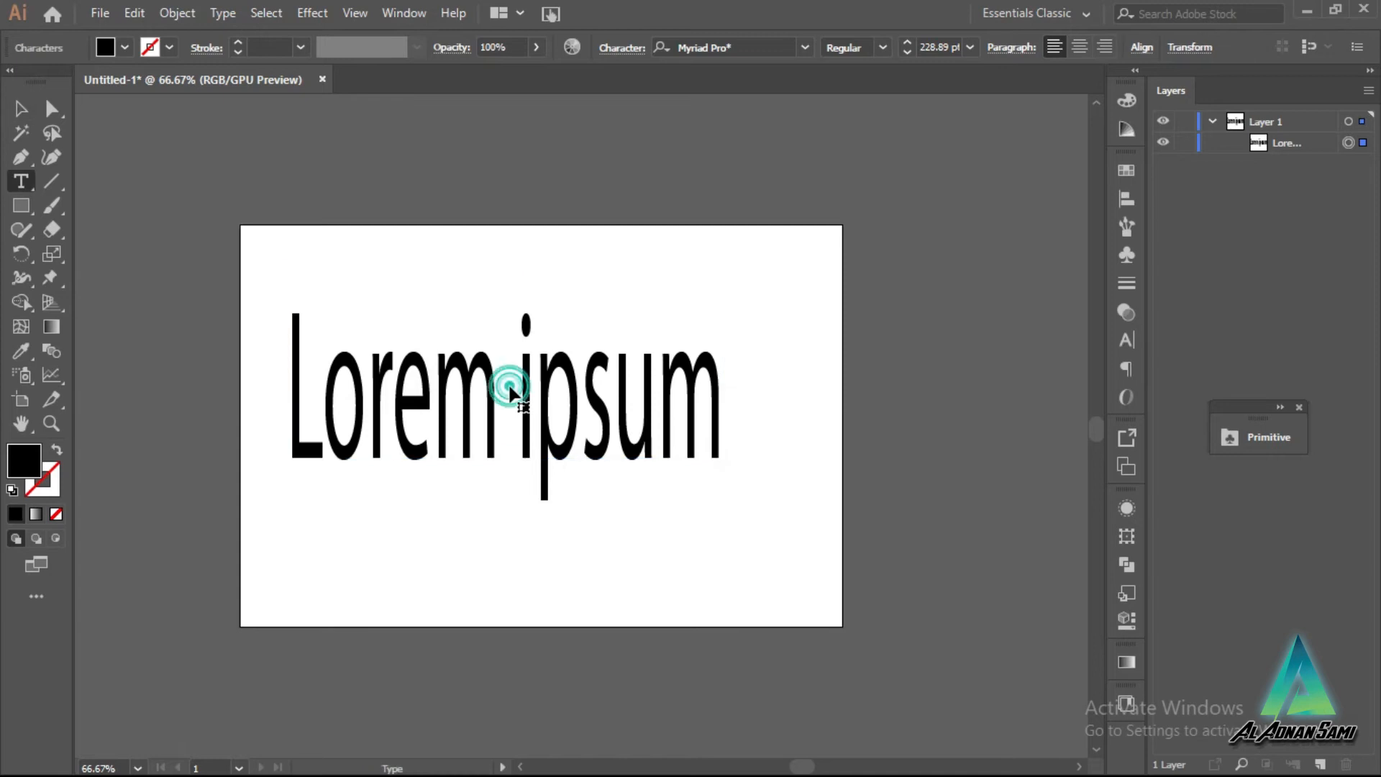
triple_click(509, 385)
type("Sami")
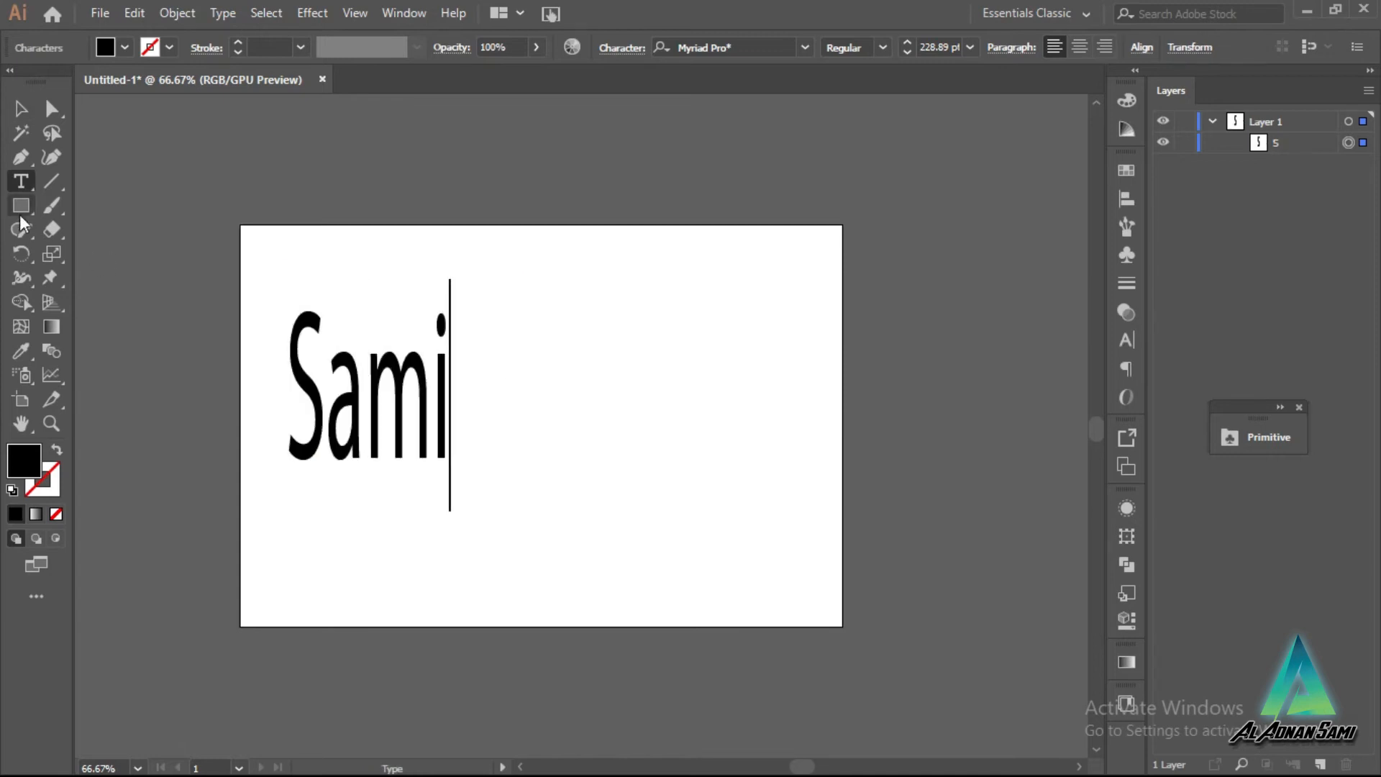
left_click(21, 108)
left_click_drag(425, 387, 560, 381)
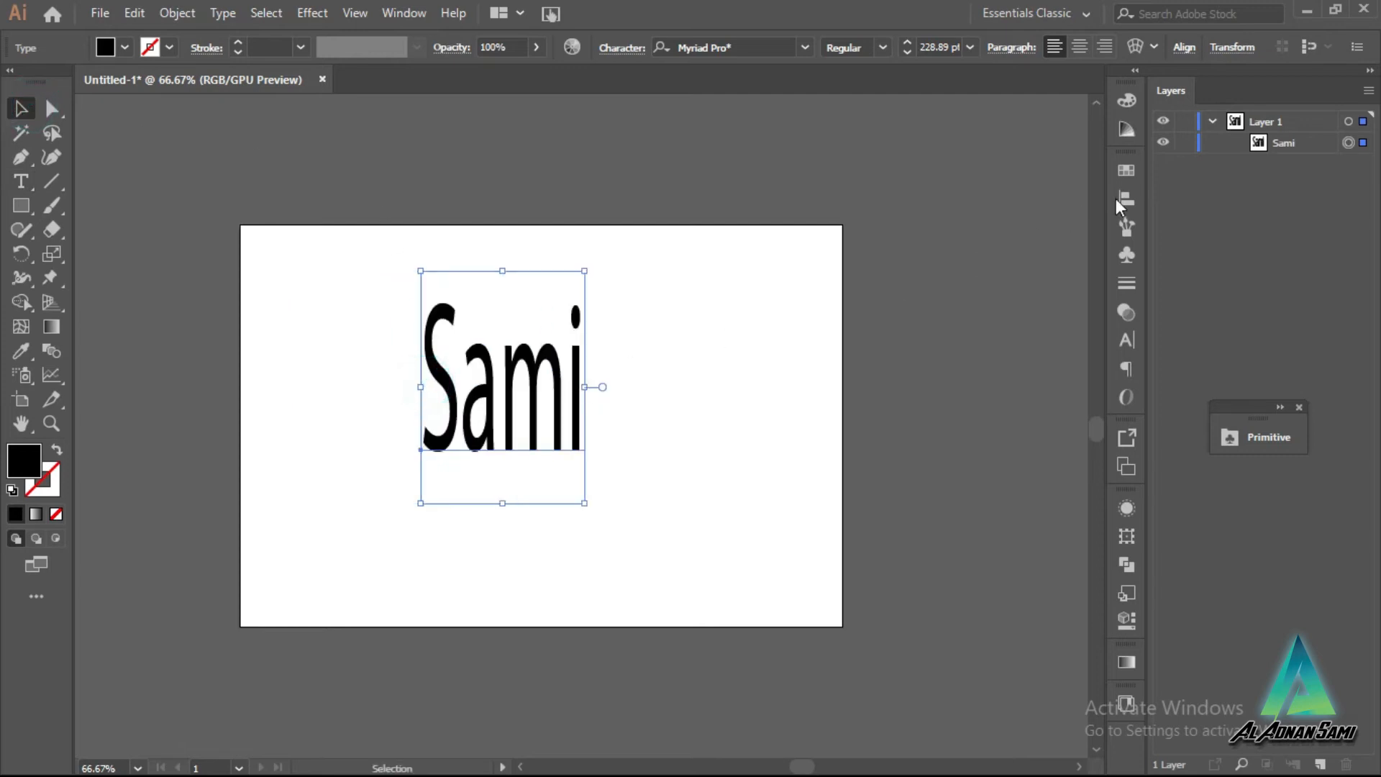
Step: Set the font of the selected name text to BN Elements
left_click(1128, 343)
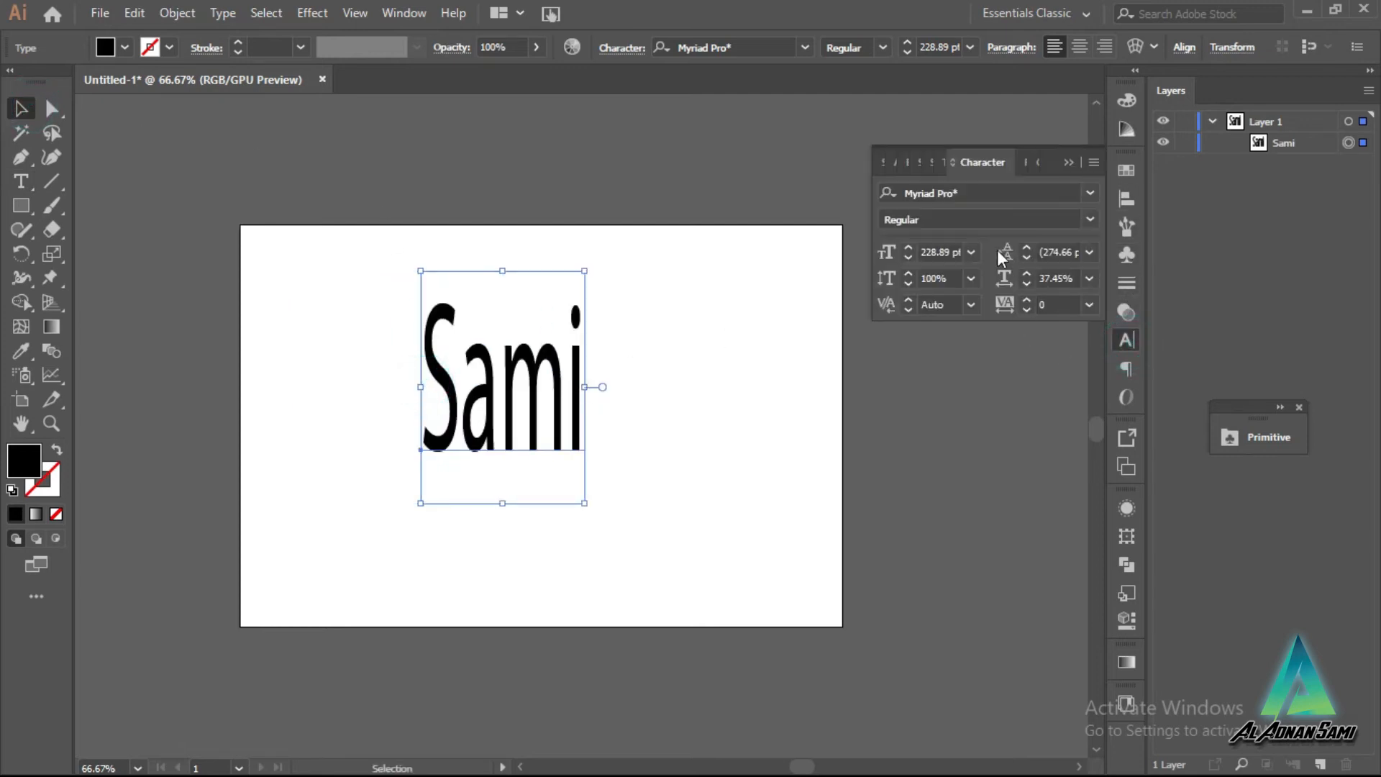
left_click(1089, 199)
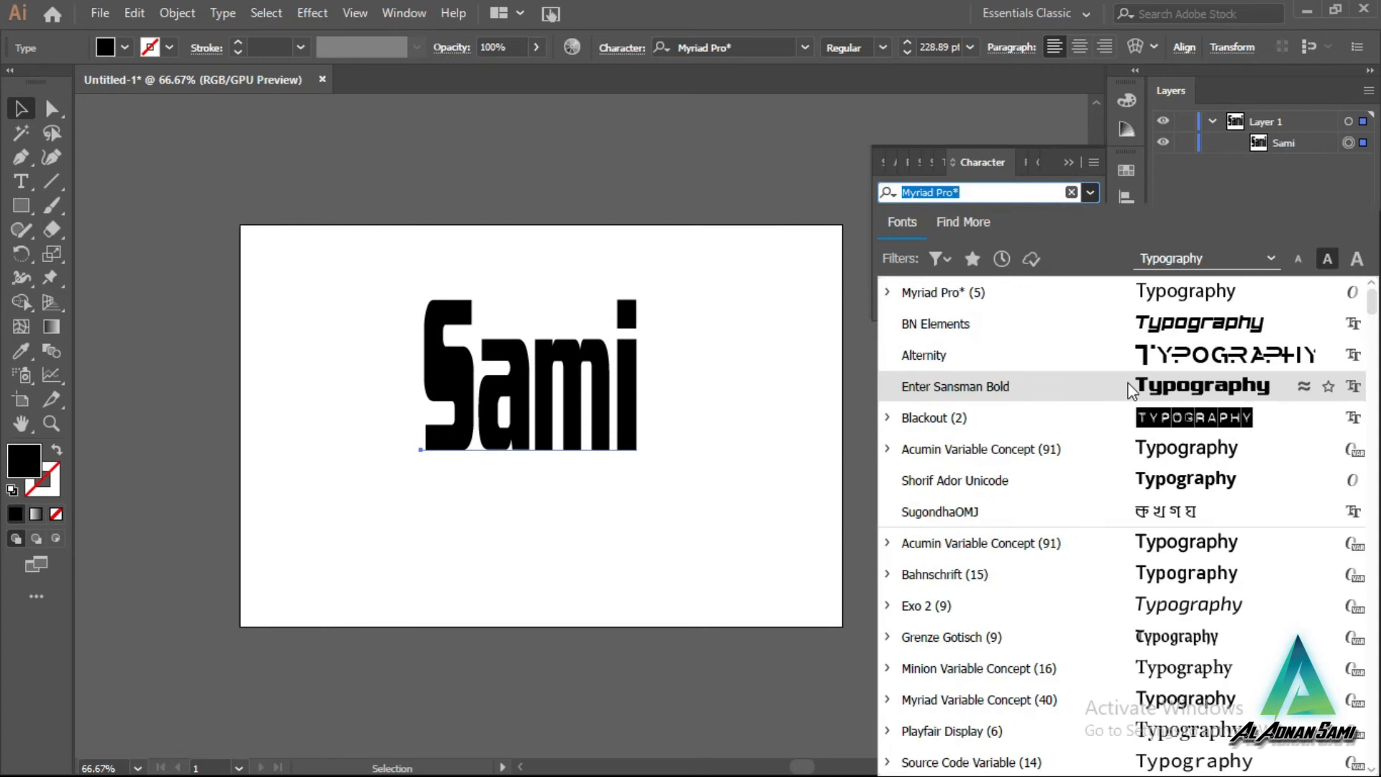
left_click(1159, 325)
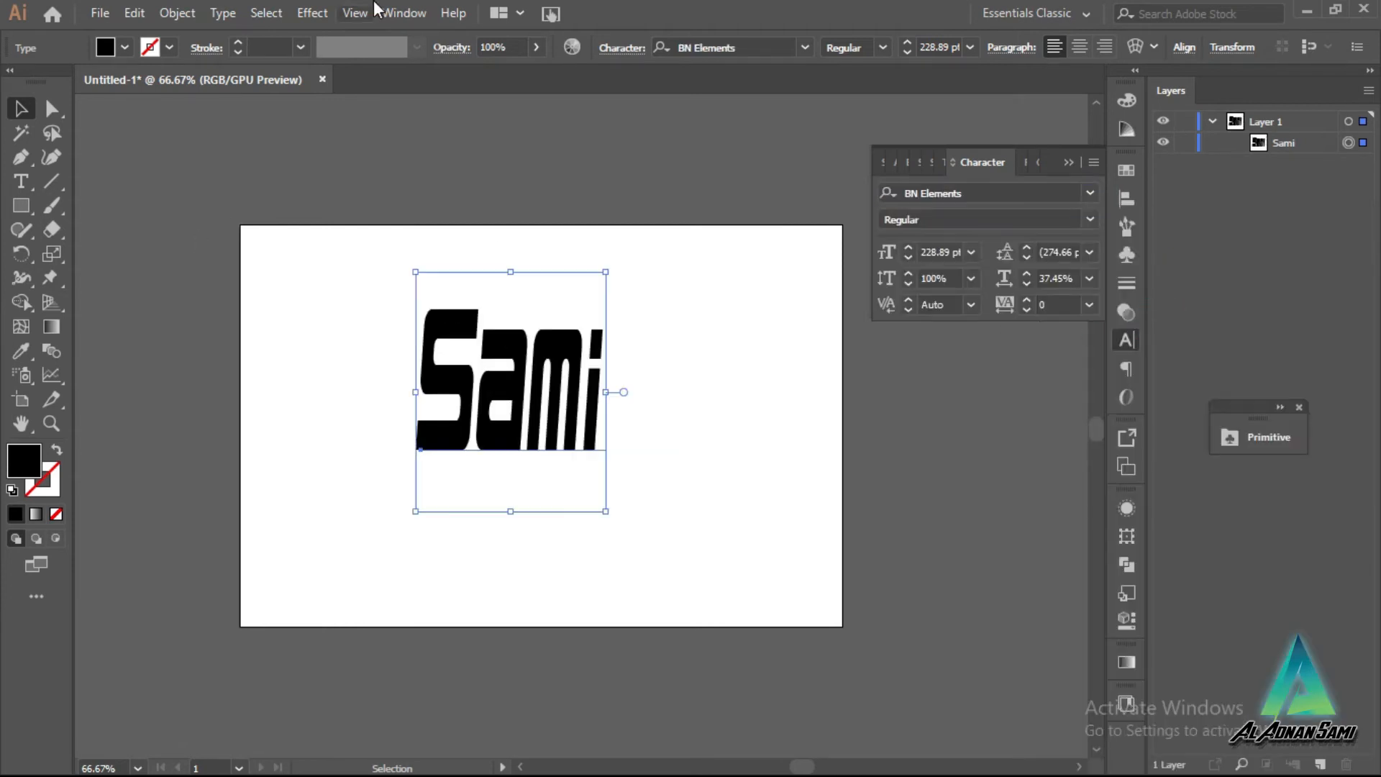
Step: Apply the AI_Alpha_1 SVG filter to the name text and collapse the character settings
left_click(312, 12)
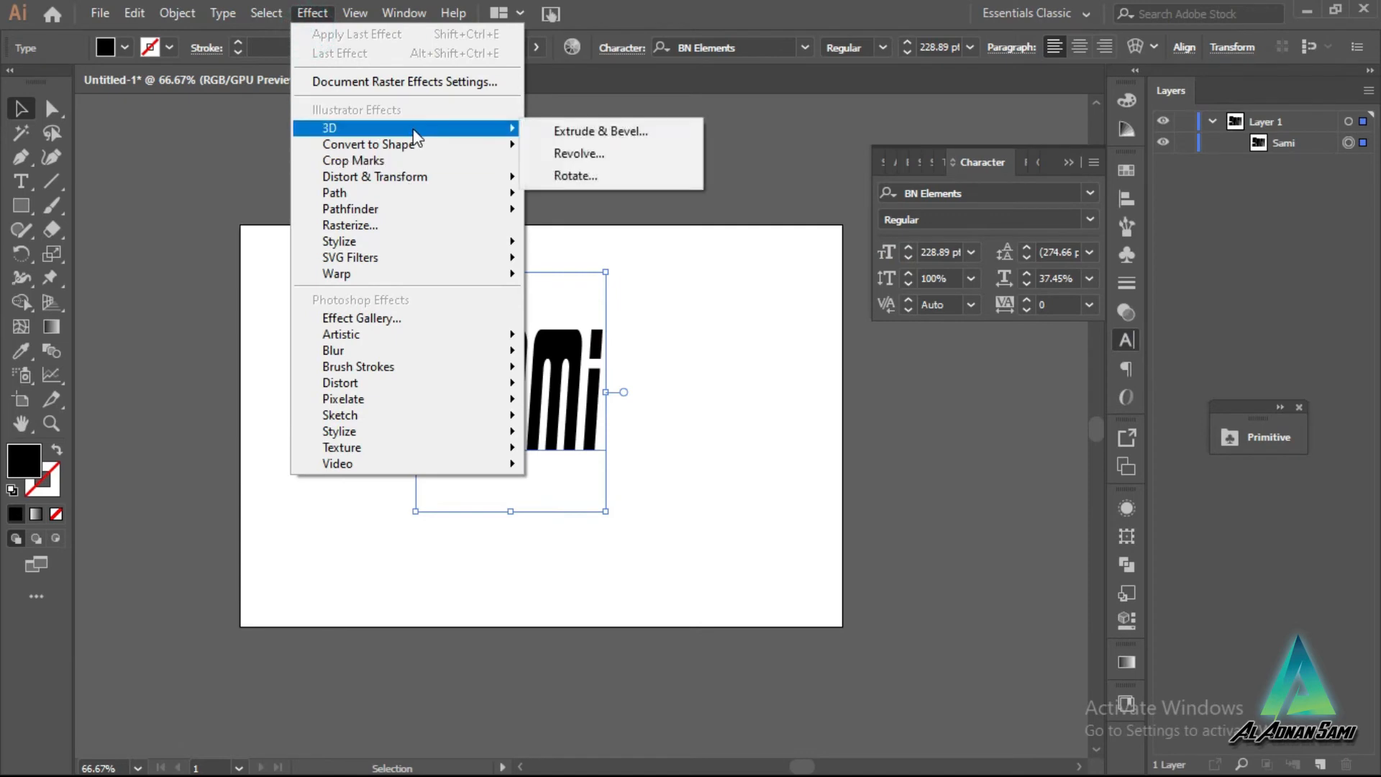
mouse_move(440, 278)
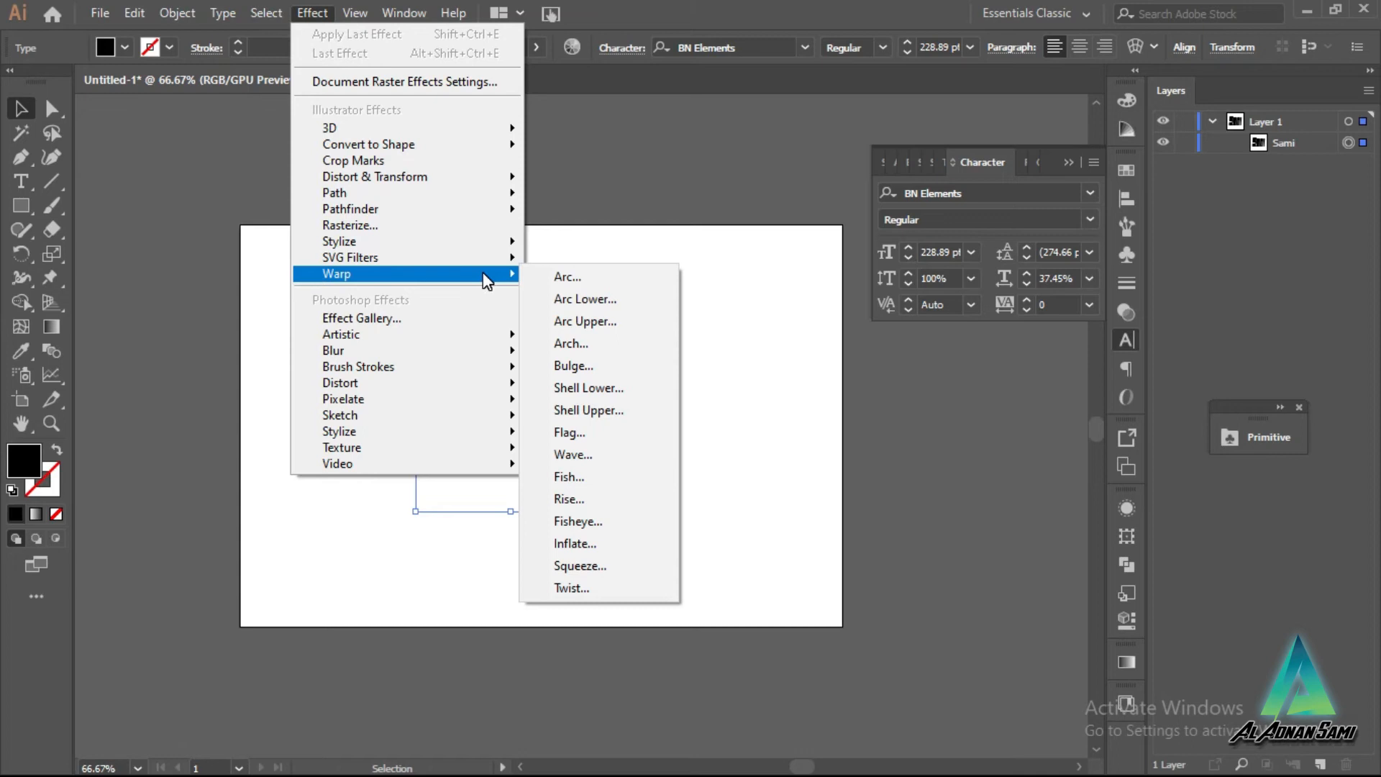
mouse_move(492, 260)
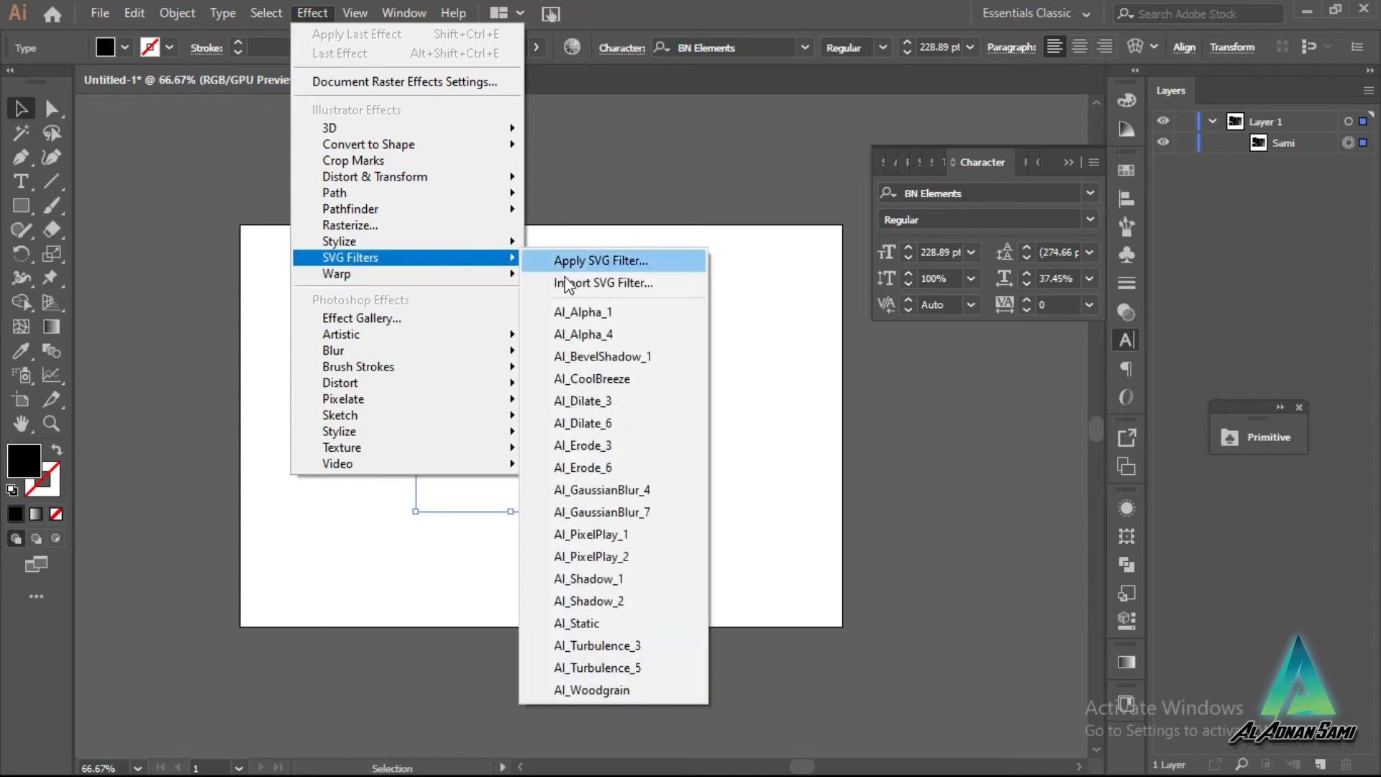
left_click(581, 311)
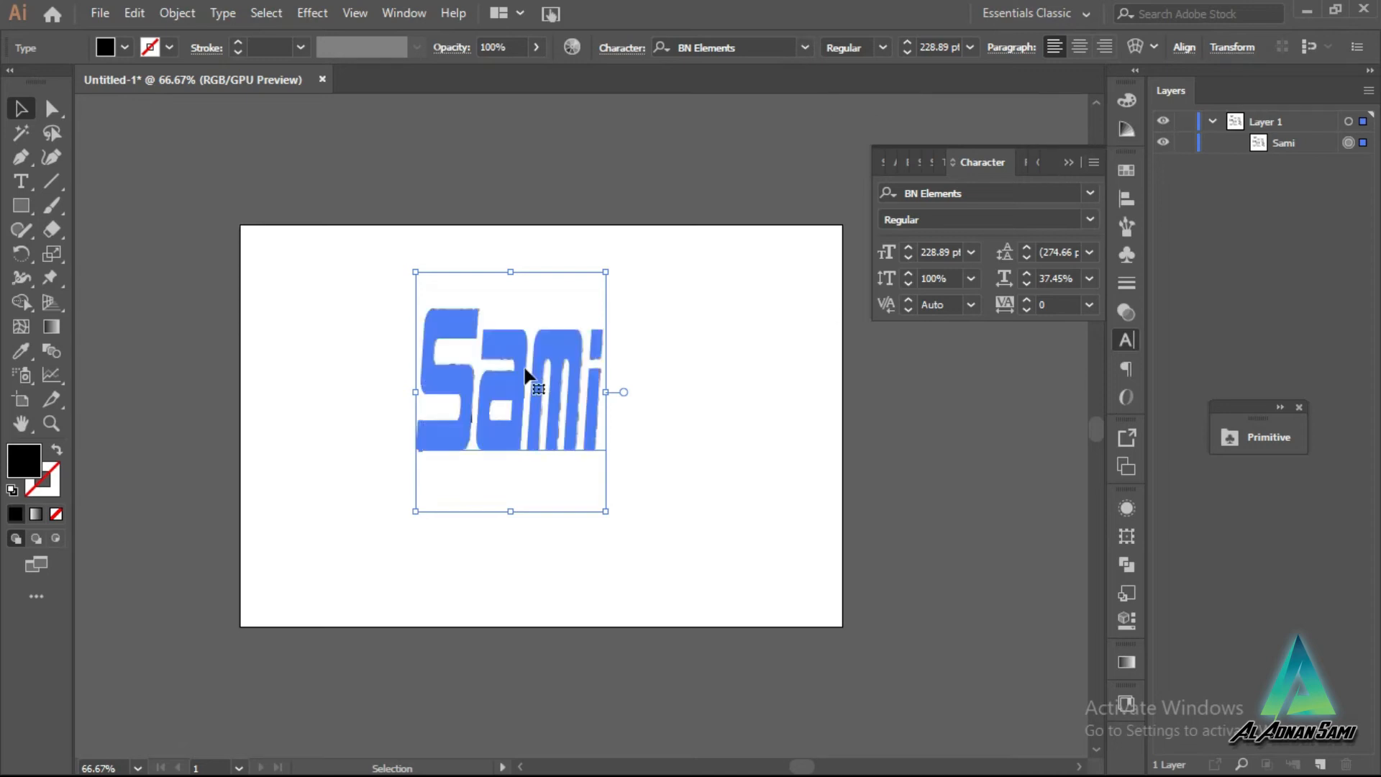
left_click(1070, 162)
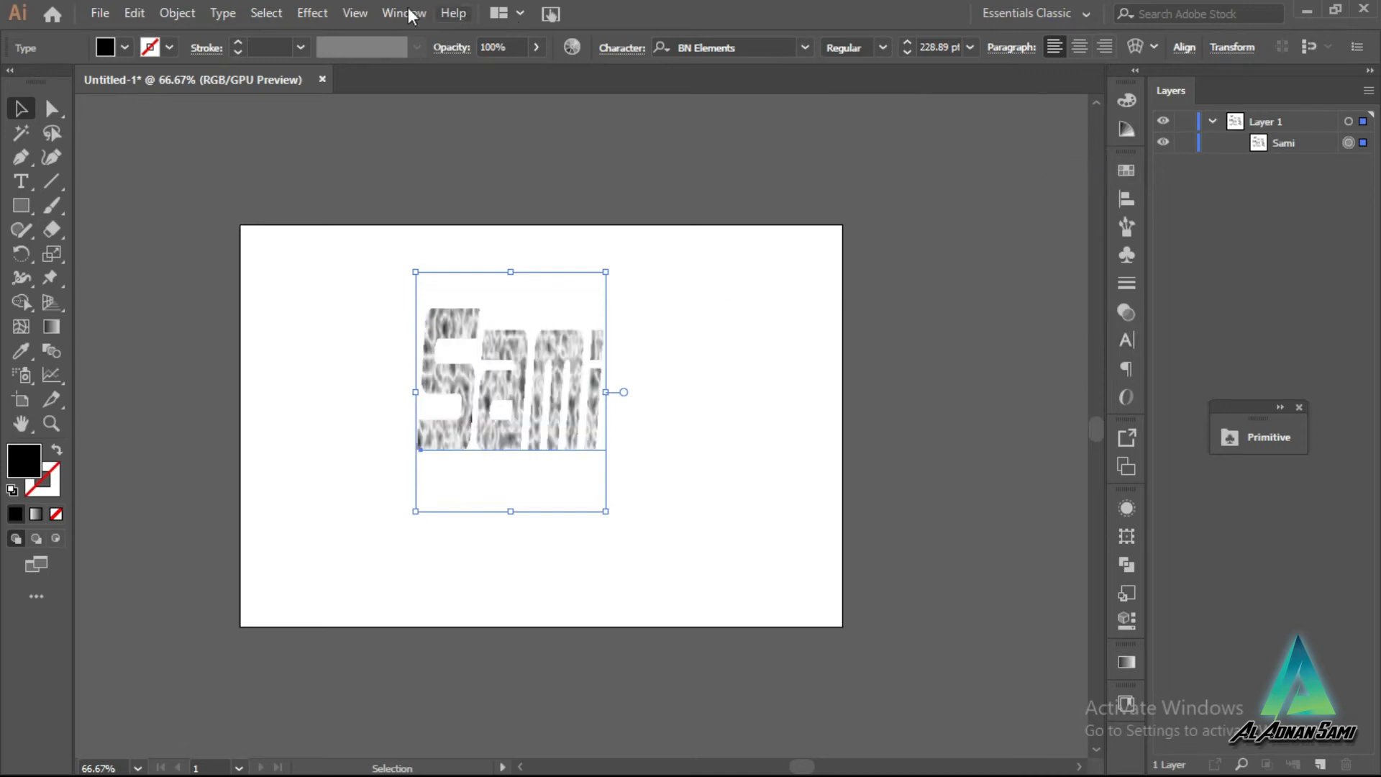
Step: Add the AI_Alpha_4 SVG filter to the name text
left_click(406, 13)
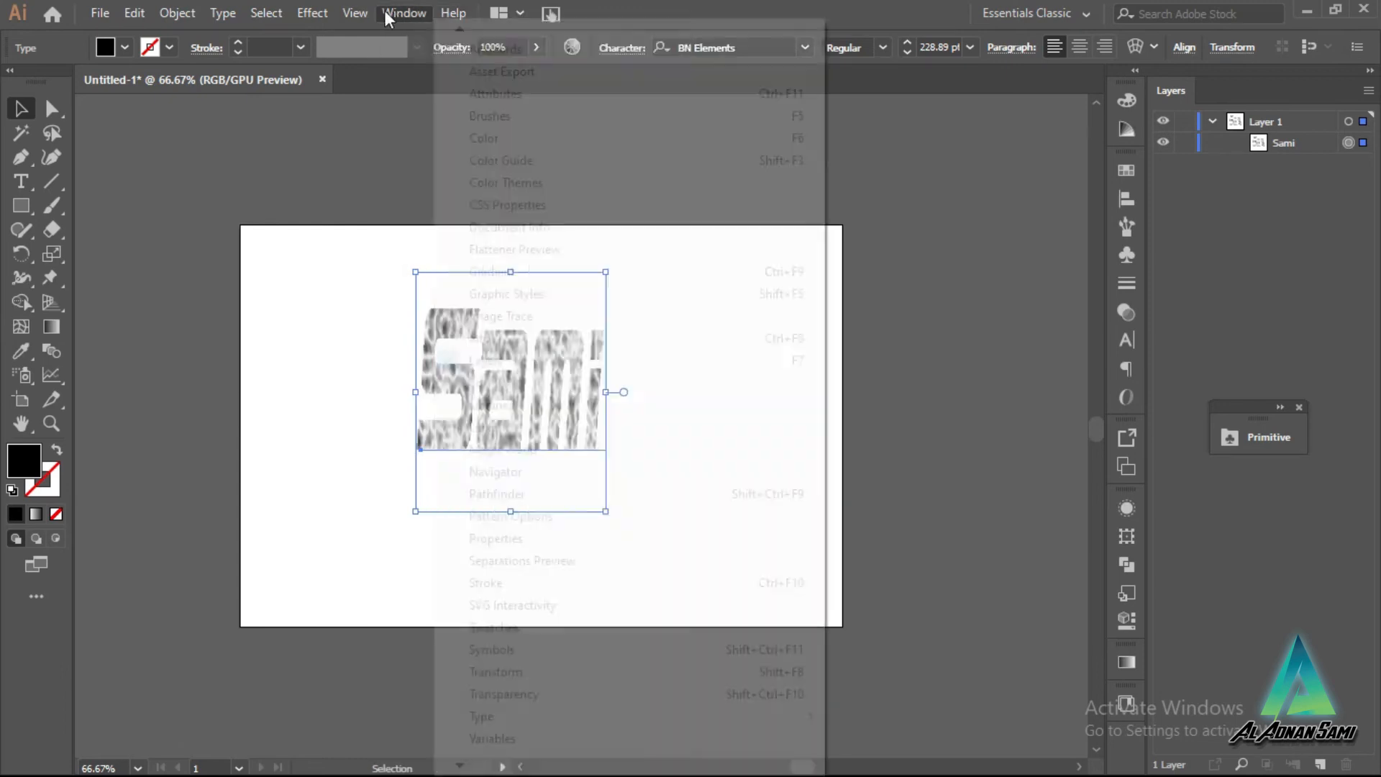
mouse_move(312, 13)
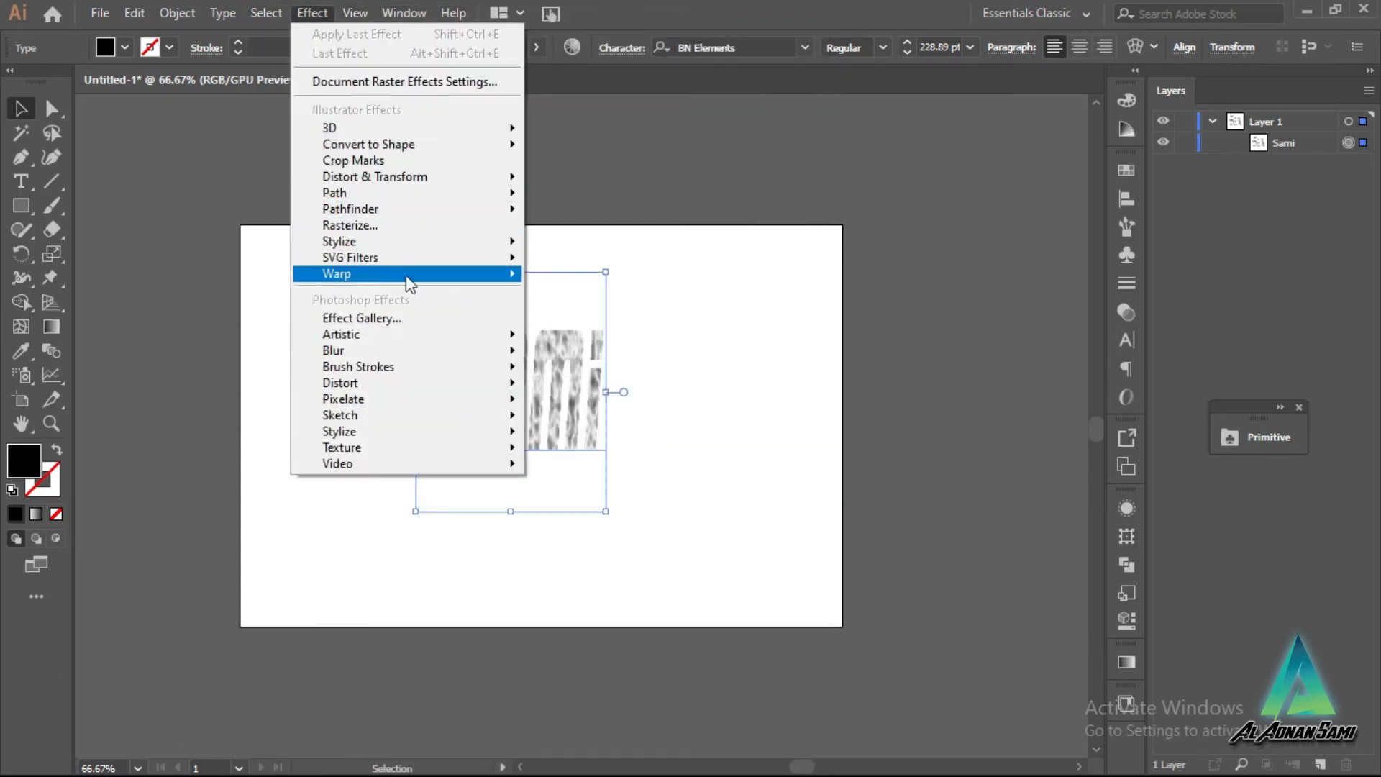
mouse_move(427, 251)
mouse_move(461, 270)
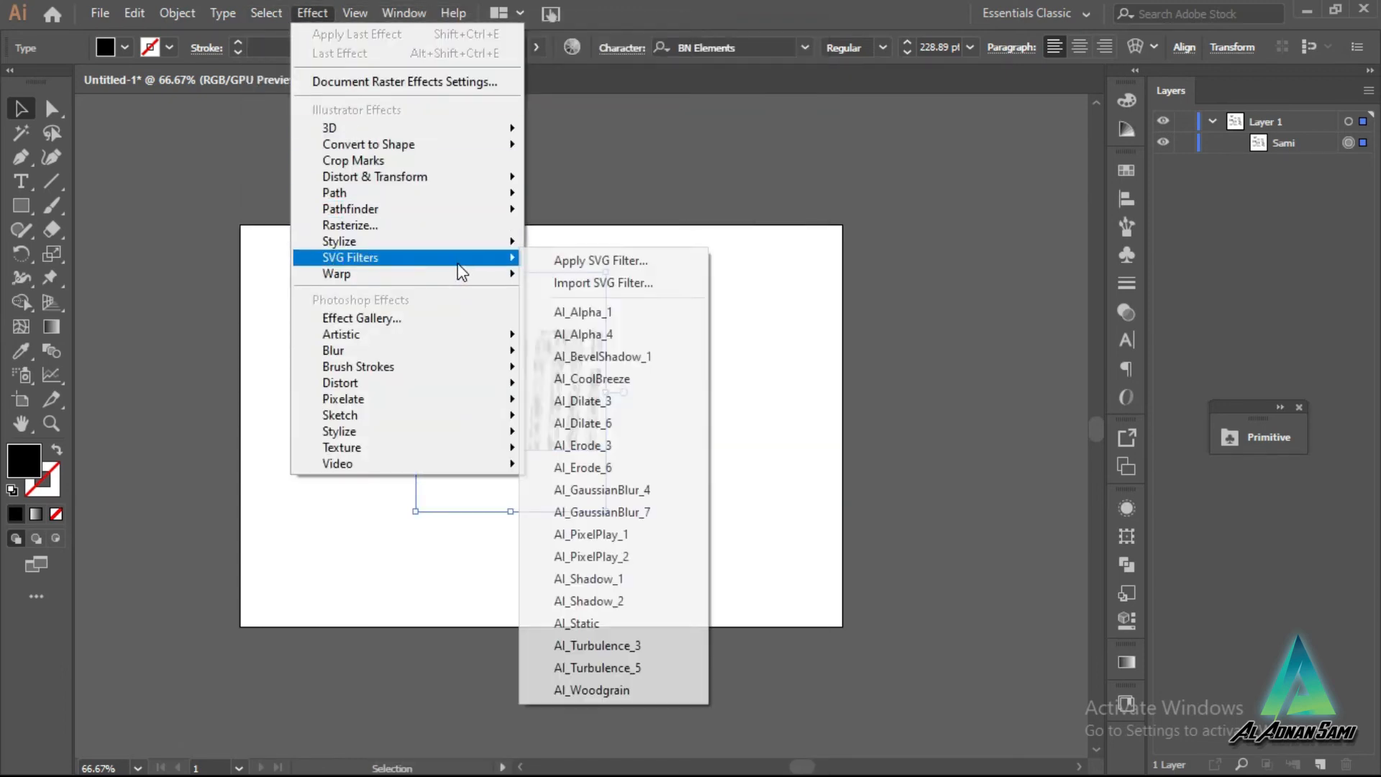
left_click(612, 333)
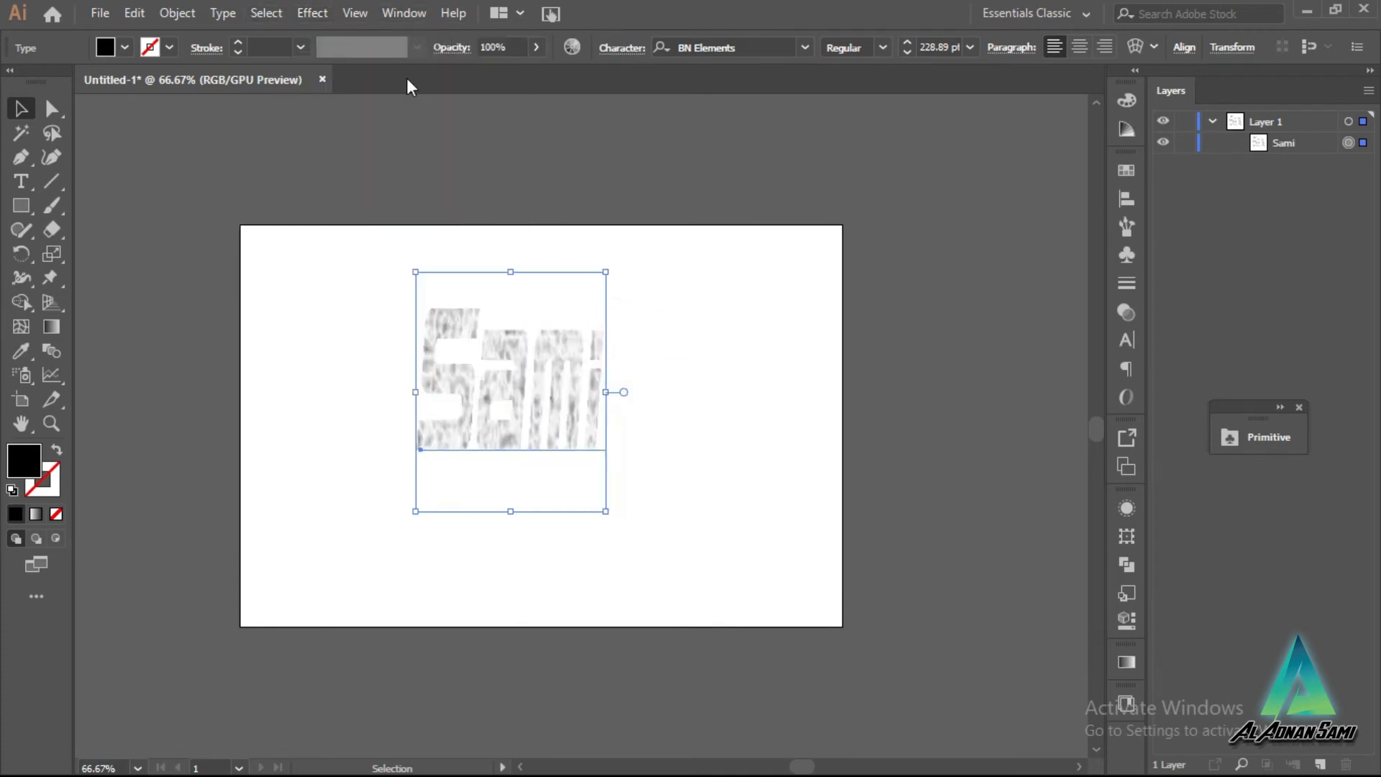
Step: Add the AI_Erode_6 SVG filter to the name text and deselect it
left_click(324, 12)
mouse_move(403, 255)
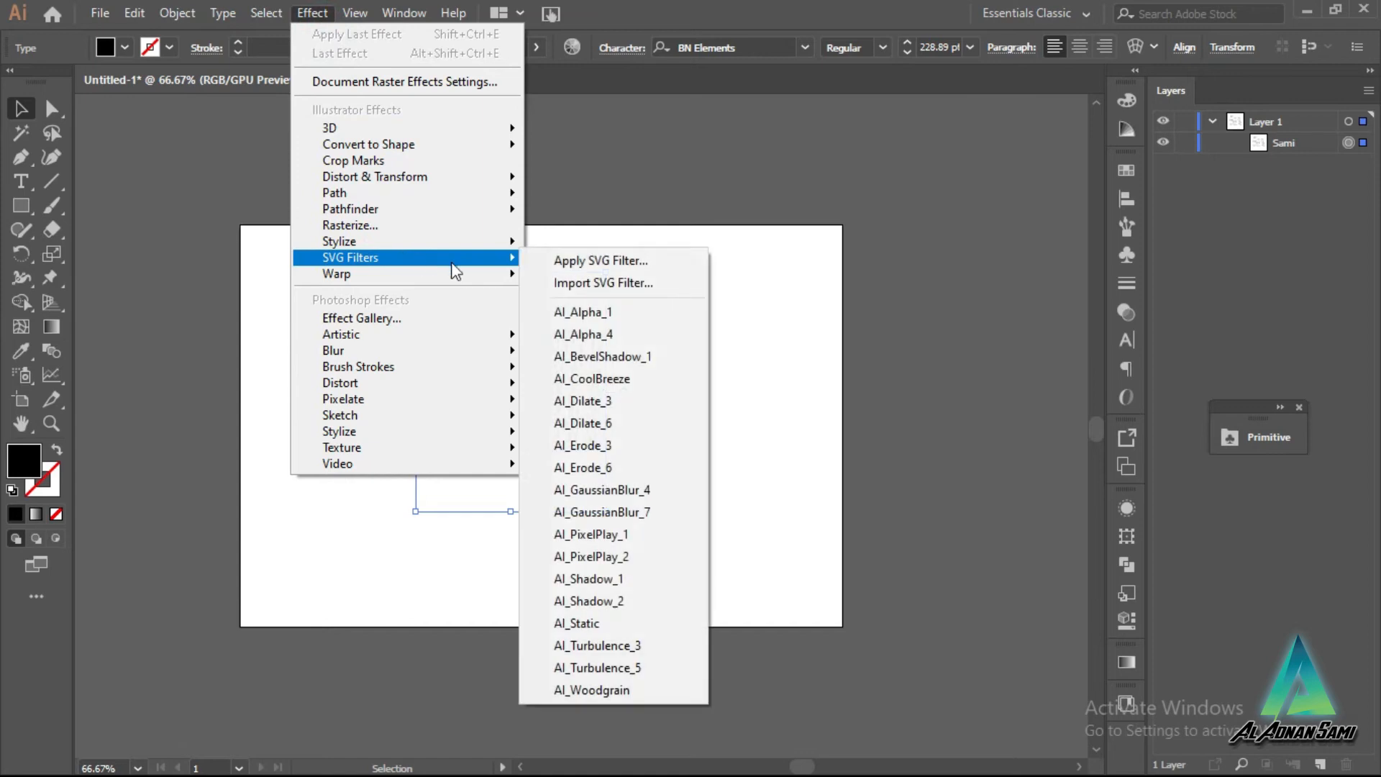
left_click(583, 467)
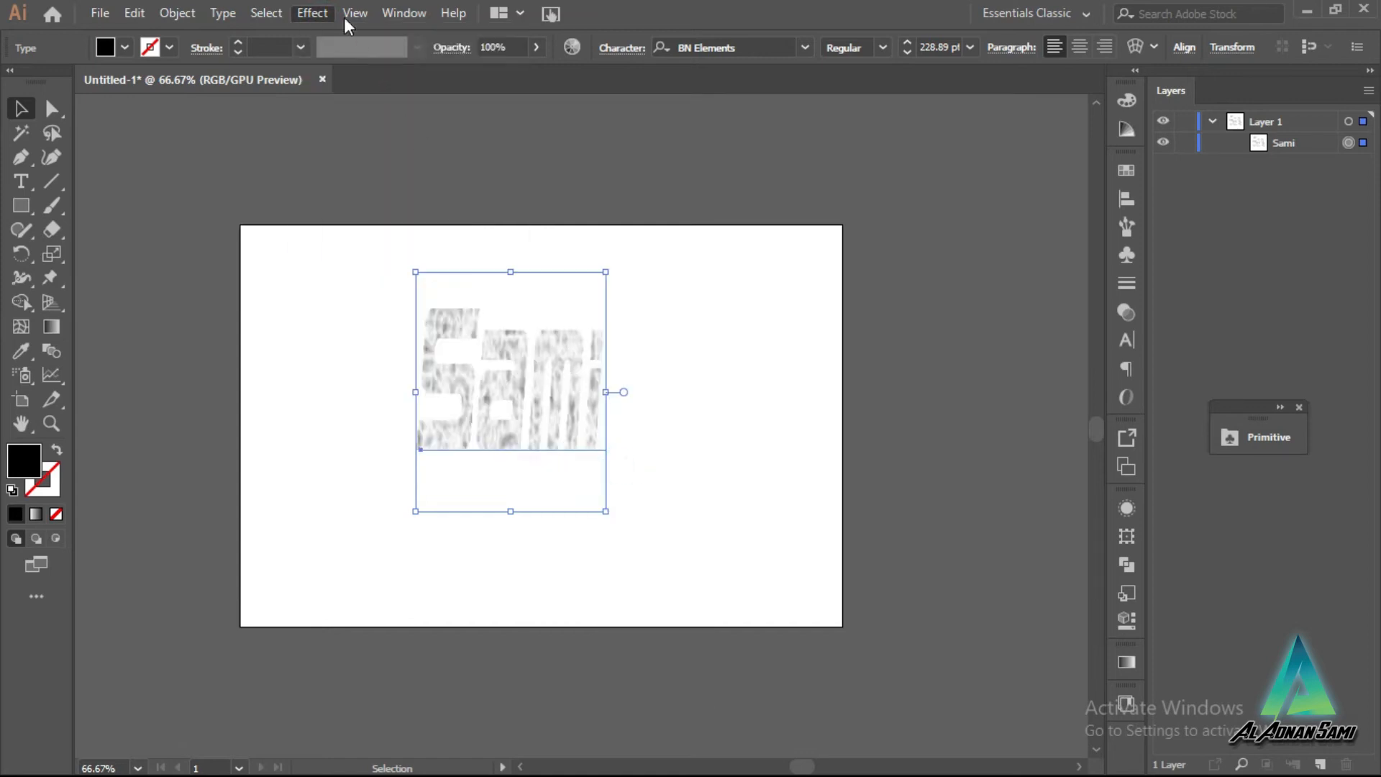
left_click(313, 13)
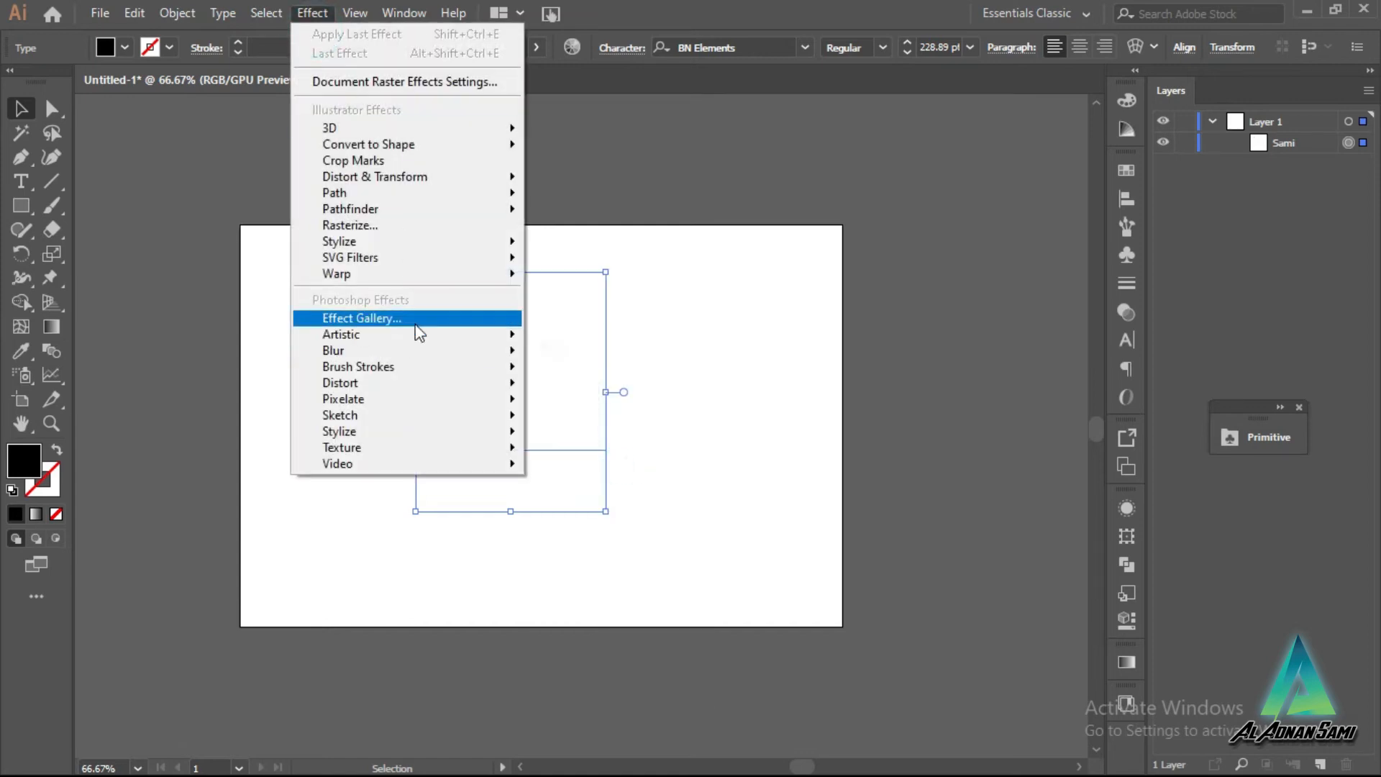
left_click(891, 297)
key("a")
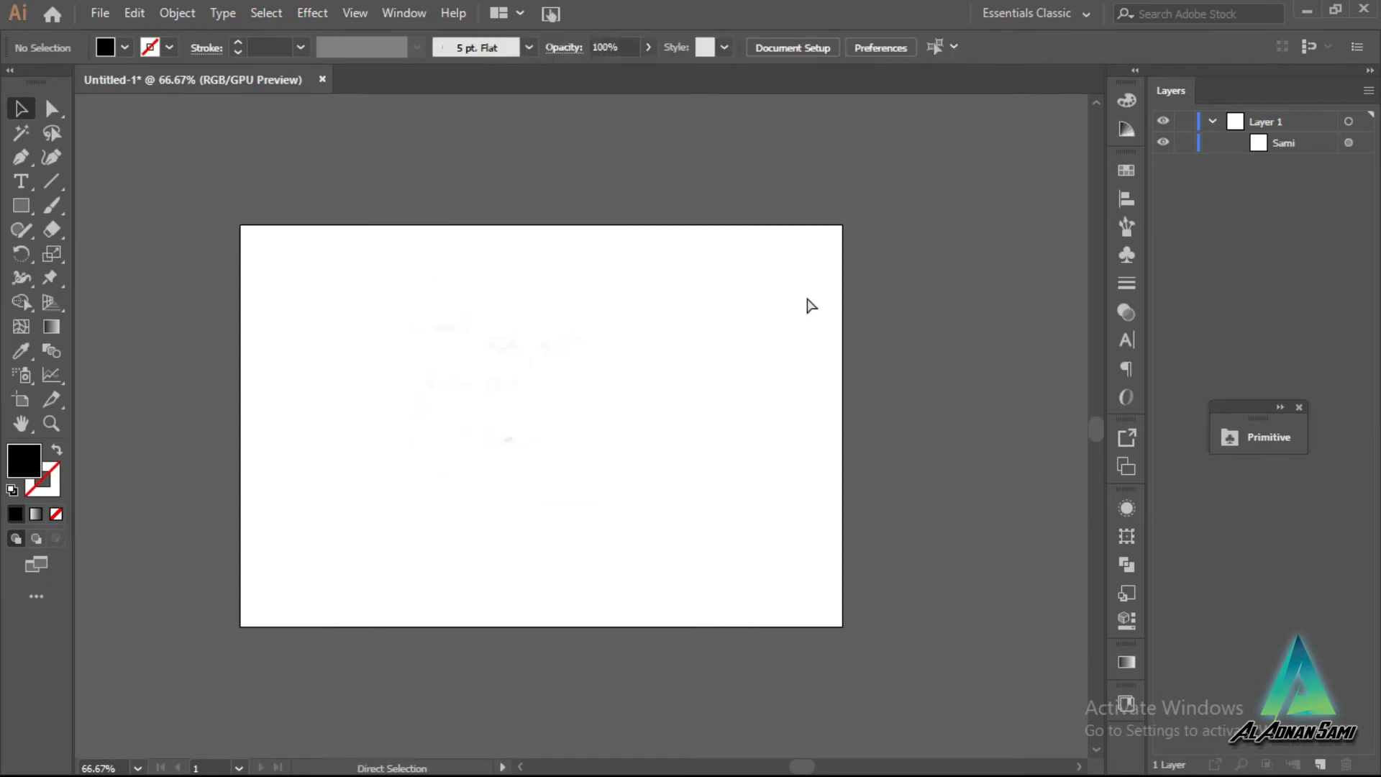
Step: Undo the last change to the text, and start a Drop Shadow effect on it with the blend mode set to Normal
key("ctrl+z")
key("v")
left_click(314, 12)
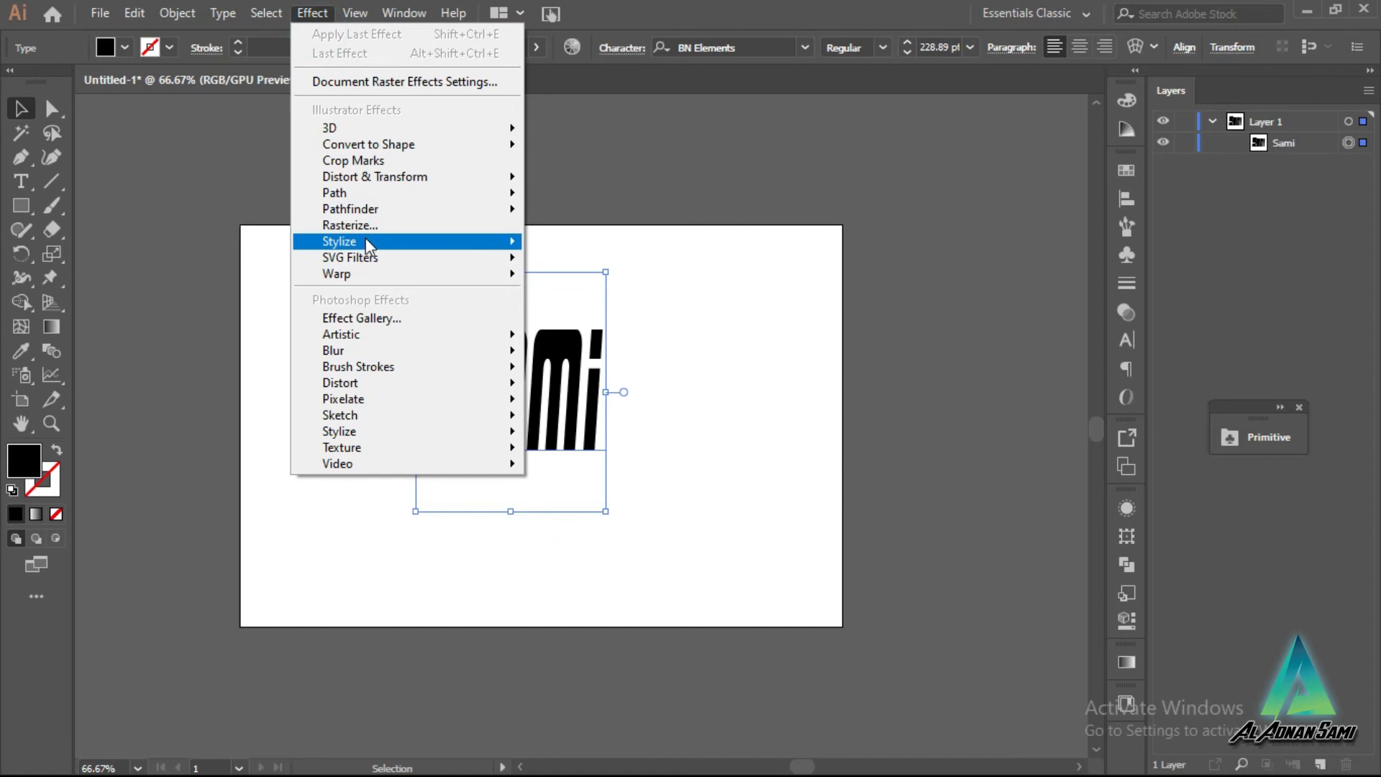
mouse_move(392, 245)
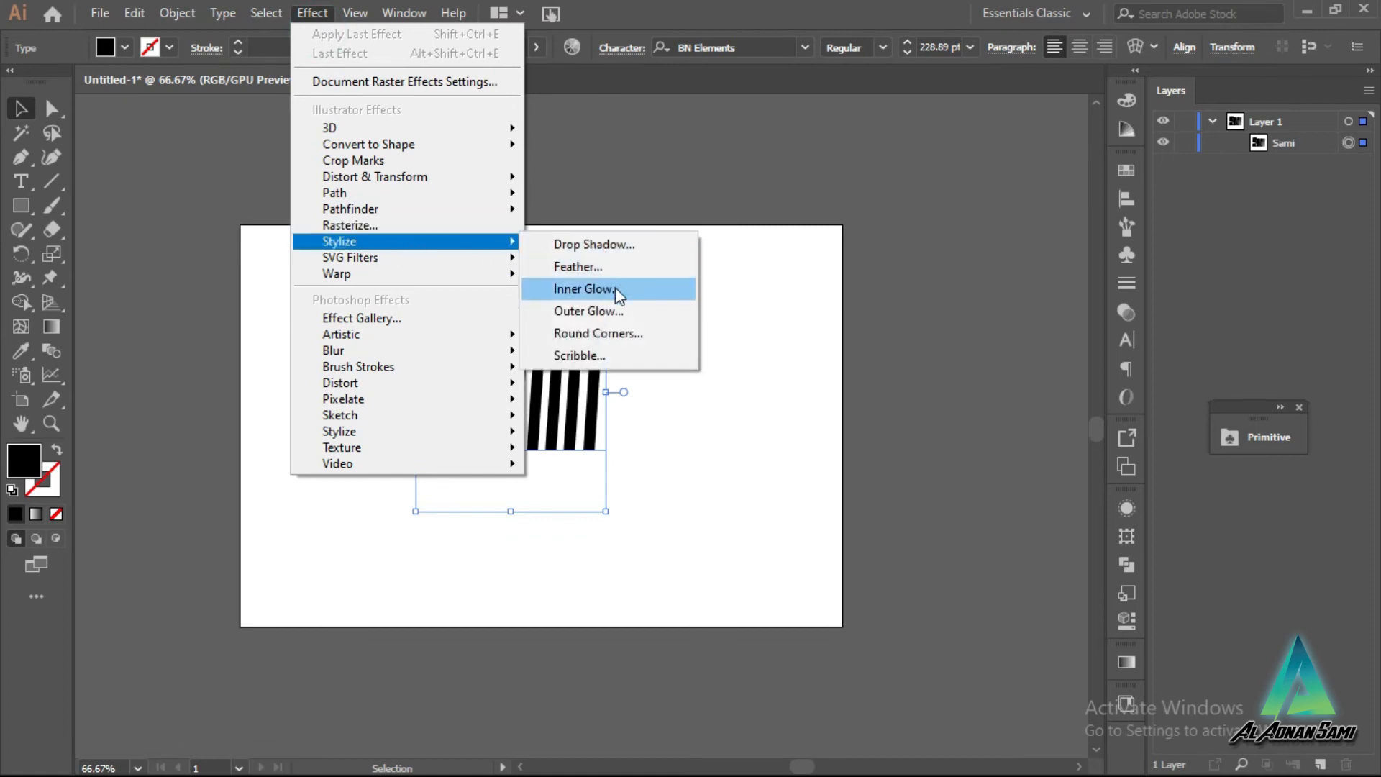
left_click(623, 246)
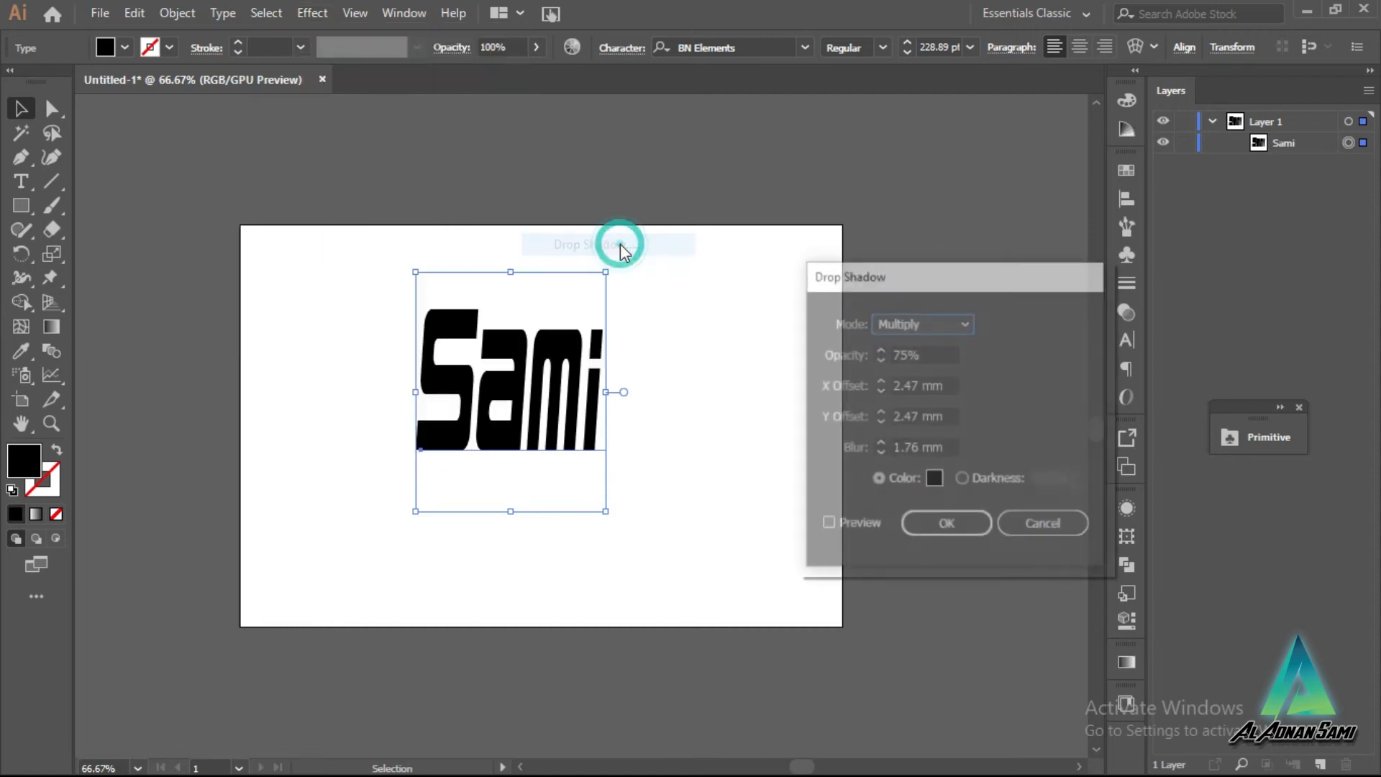
left_click(928, 332)
left_click(923, 347)
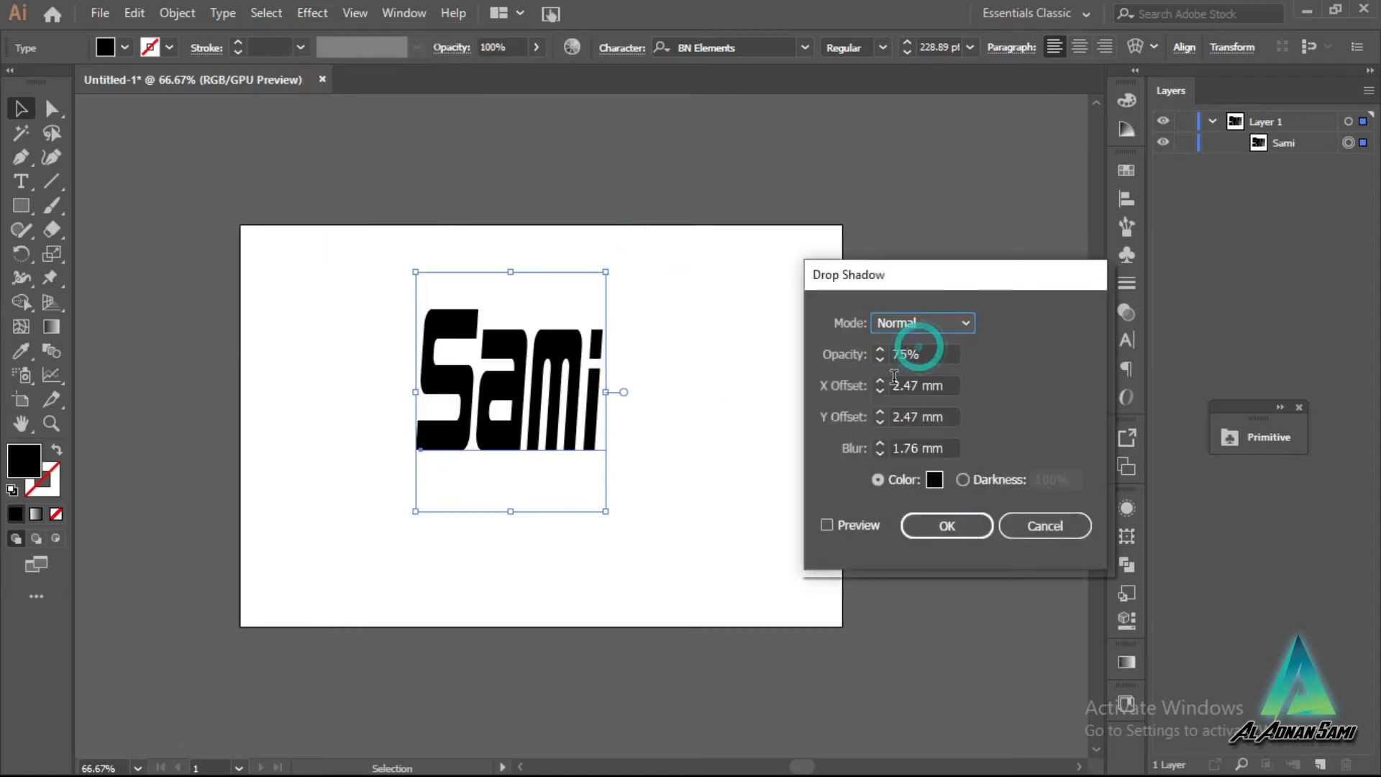
Step: Set the drop shadow's color to orange-red EF3403 and turn on the effect preview
left_click(937, 481)
left_click(784, 294)
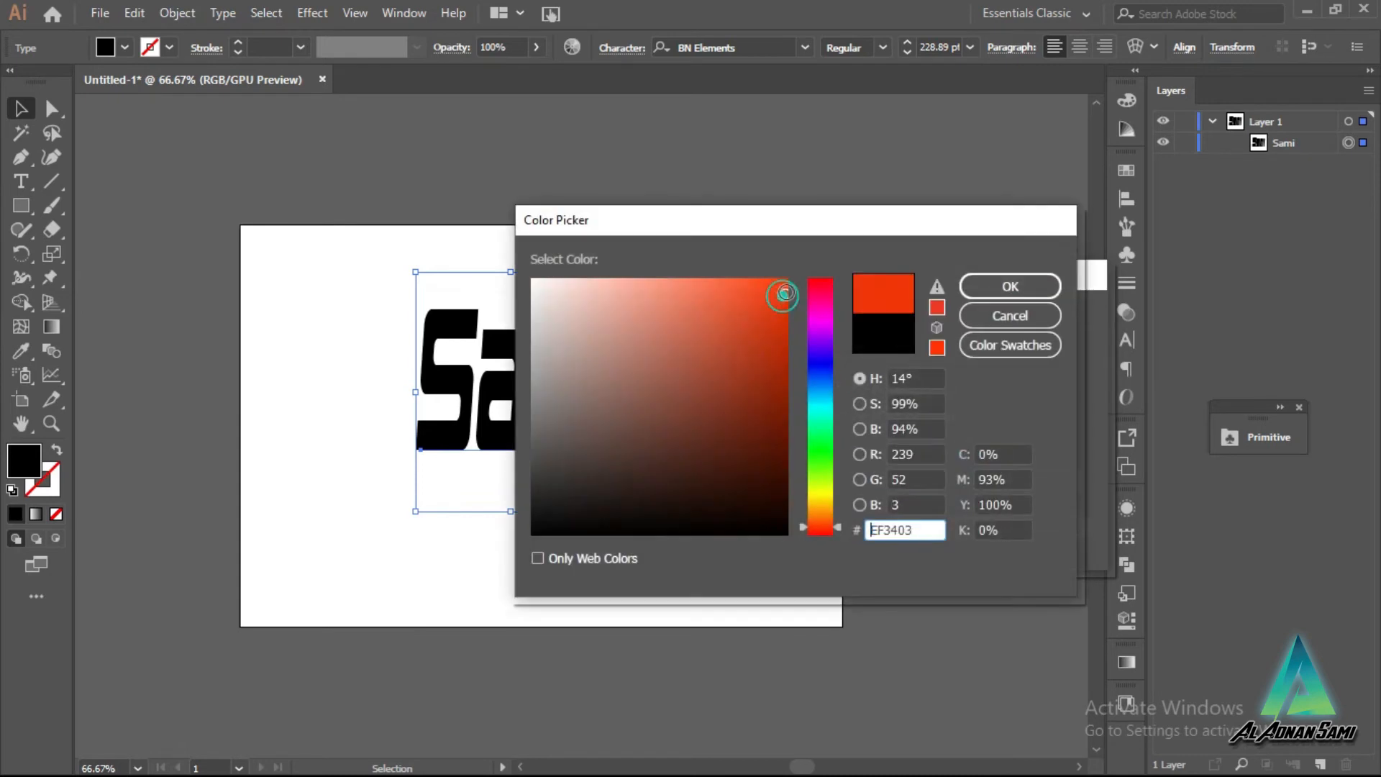
left_click(1022, 290)
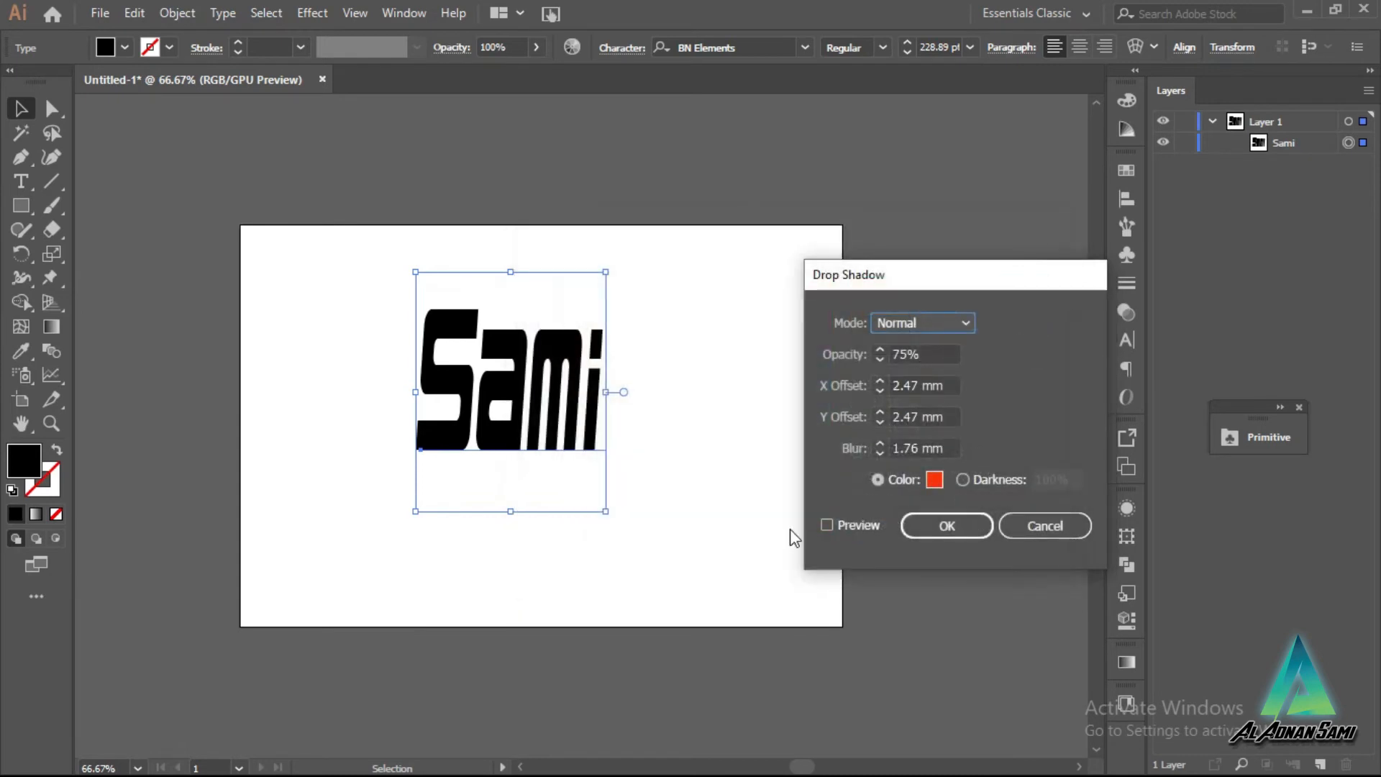
left_click(826, 525)
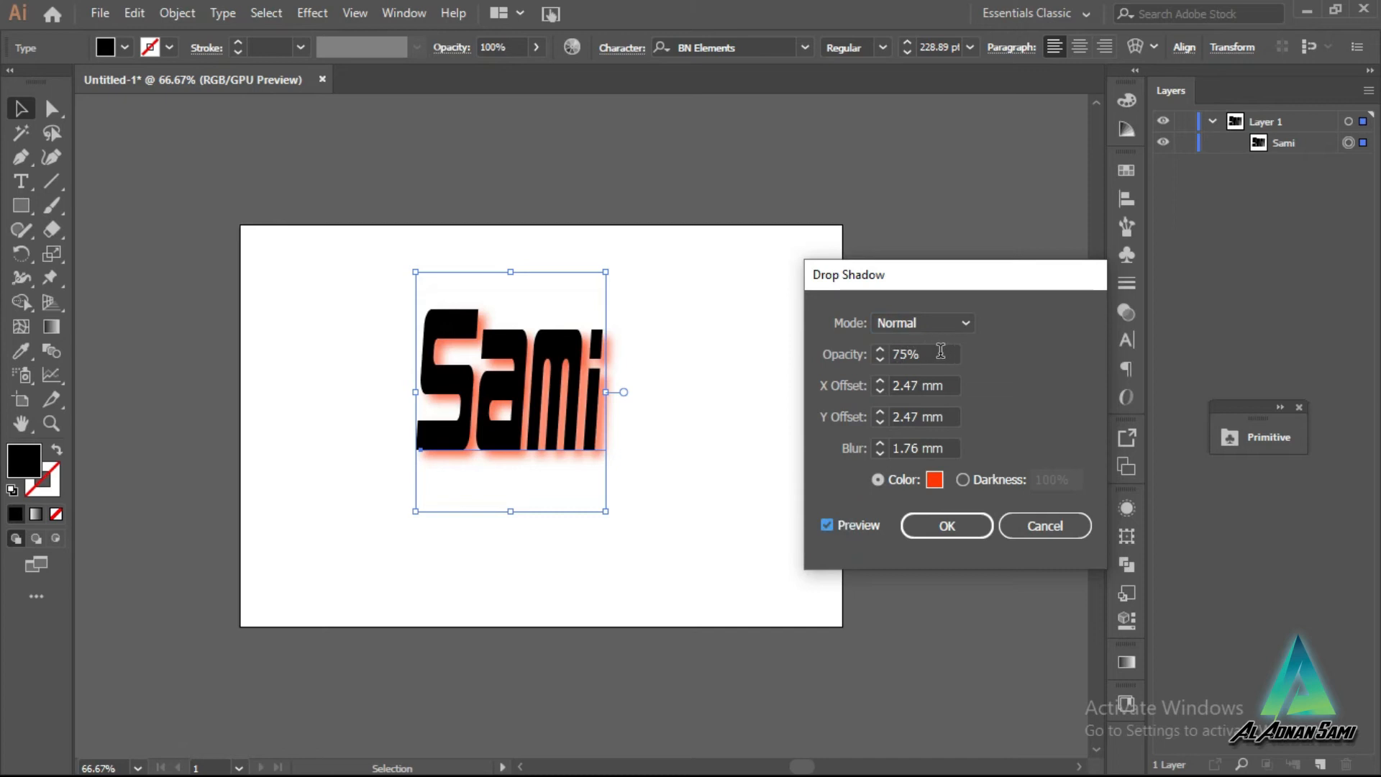
Step: Raise the drop shadow's opacity to 100% and set its X offset to 0 mm
left_click(880, 349)
left_click(880, 349)
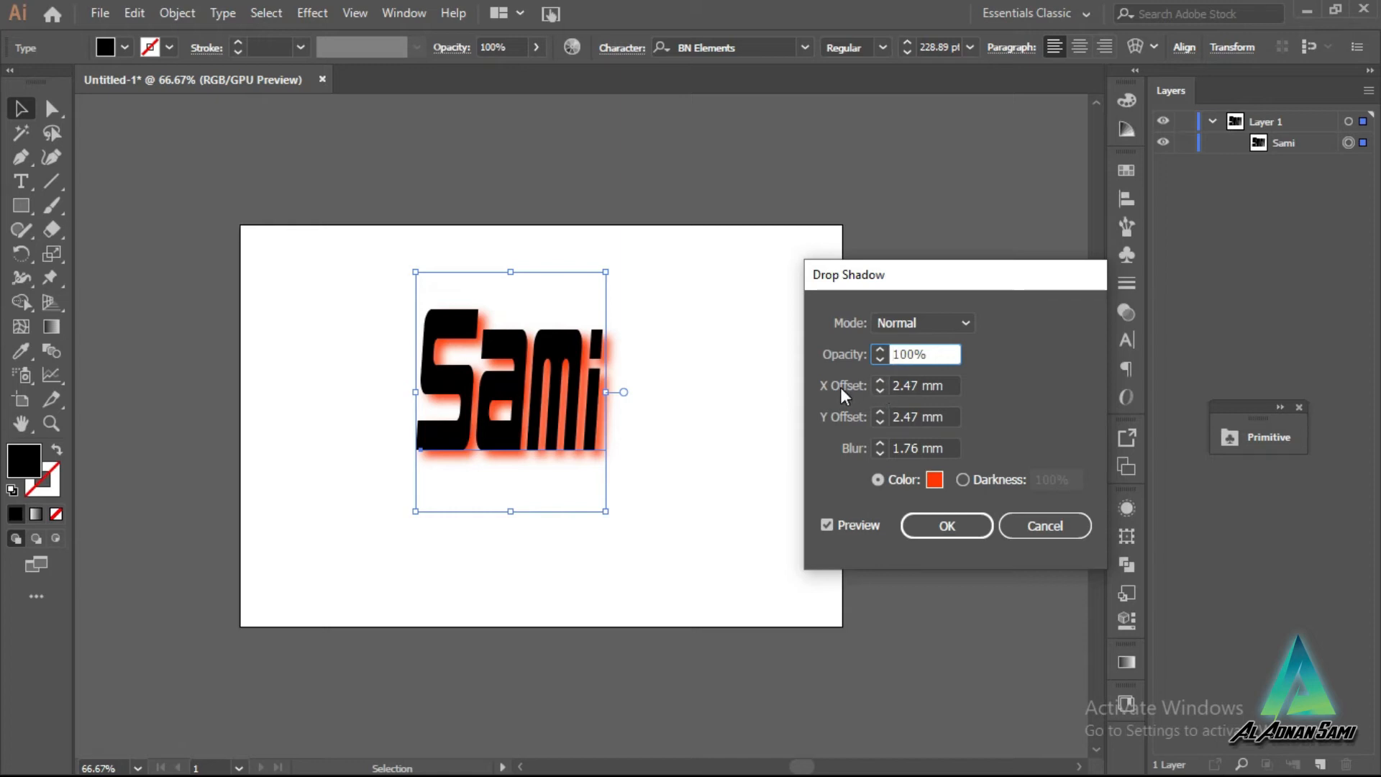
left_click(879, 380)
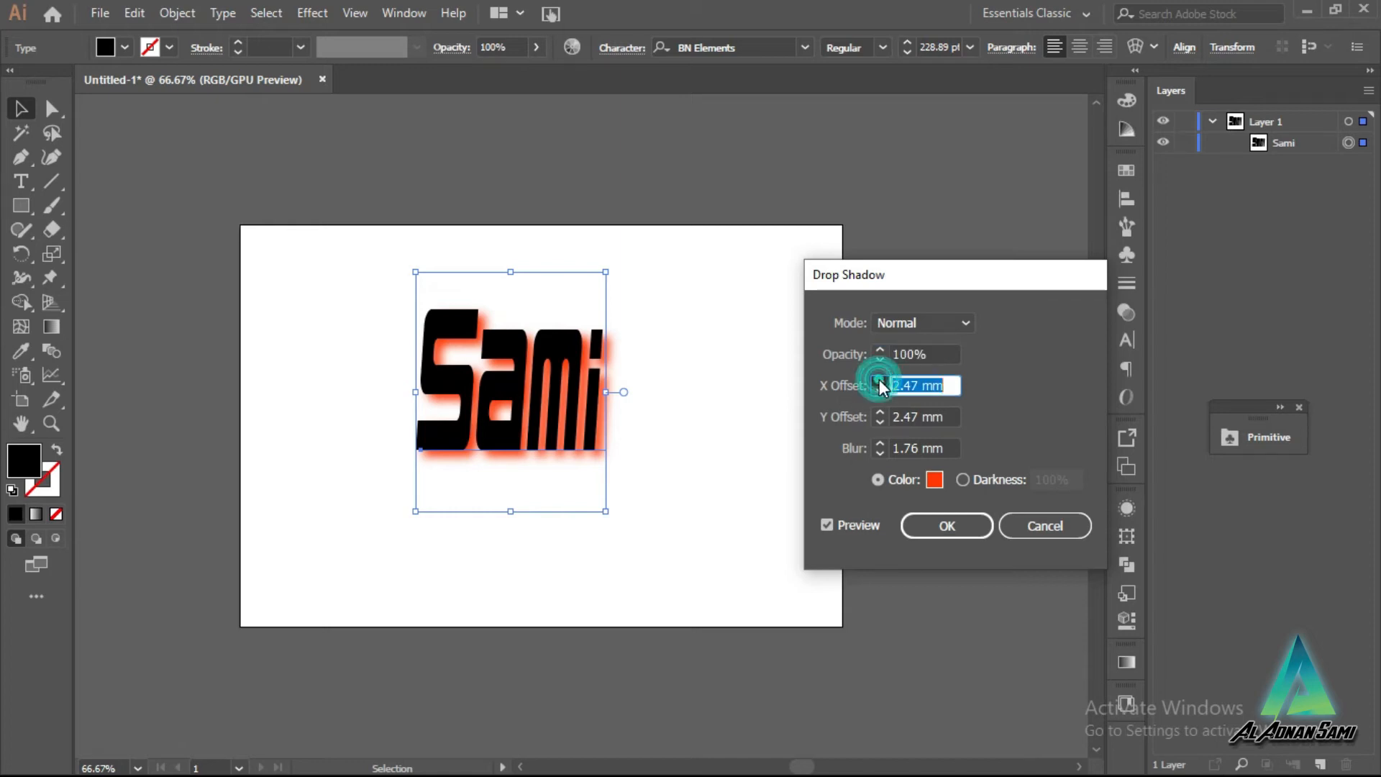
left_click(881, 390)
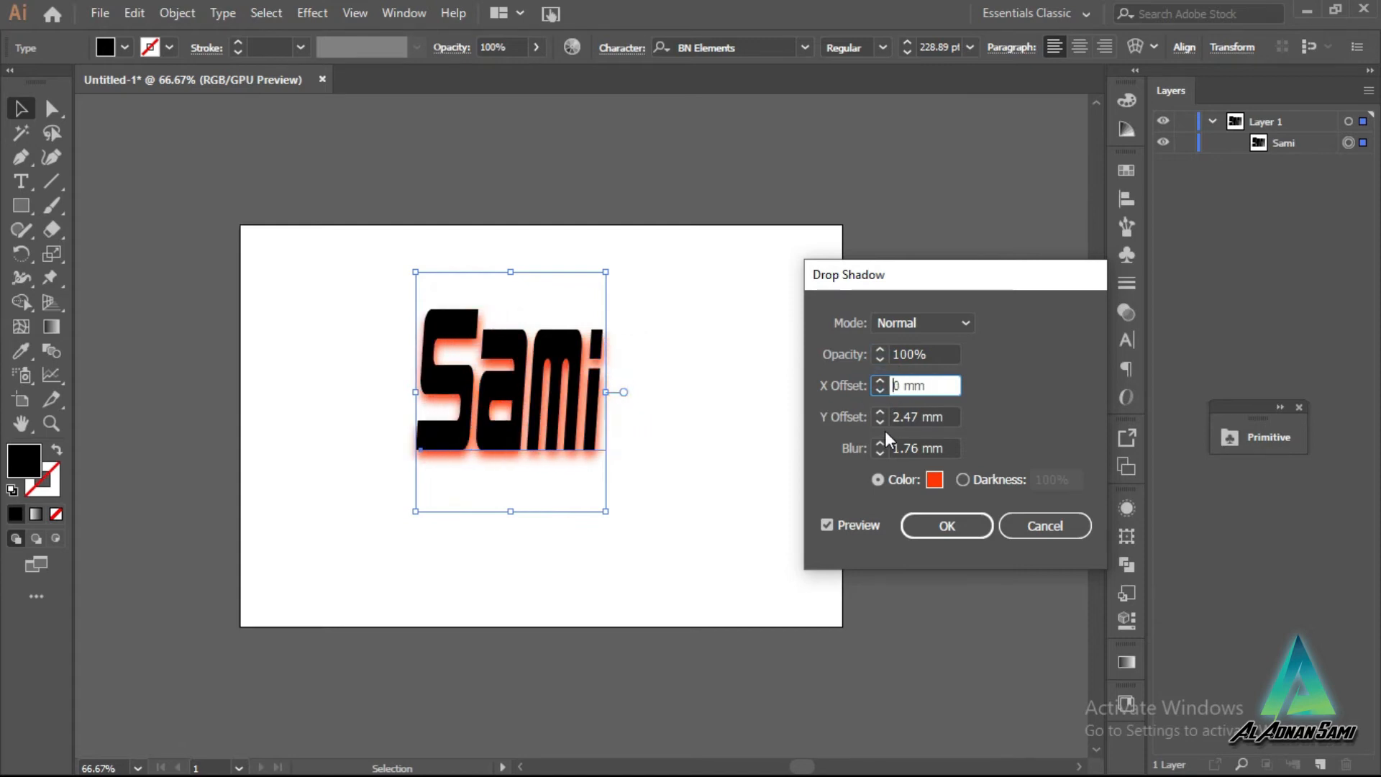
Step: Increase the drop shadow's Y offset to 33 mm
left_click(880, 412)
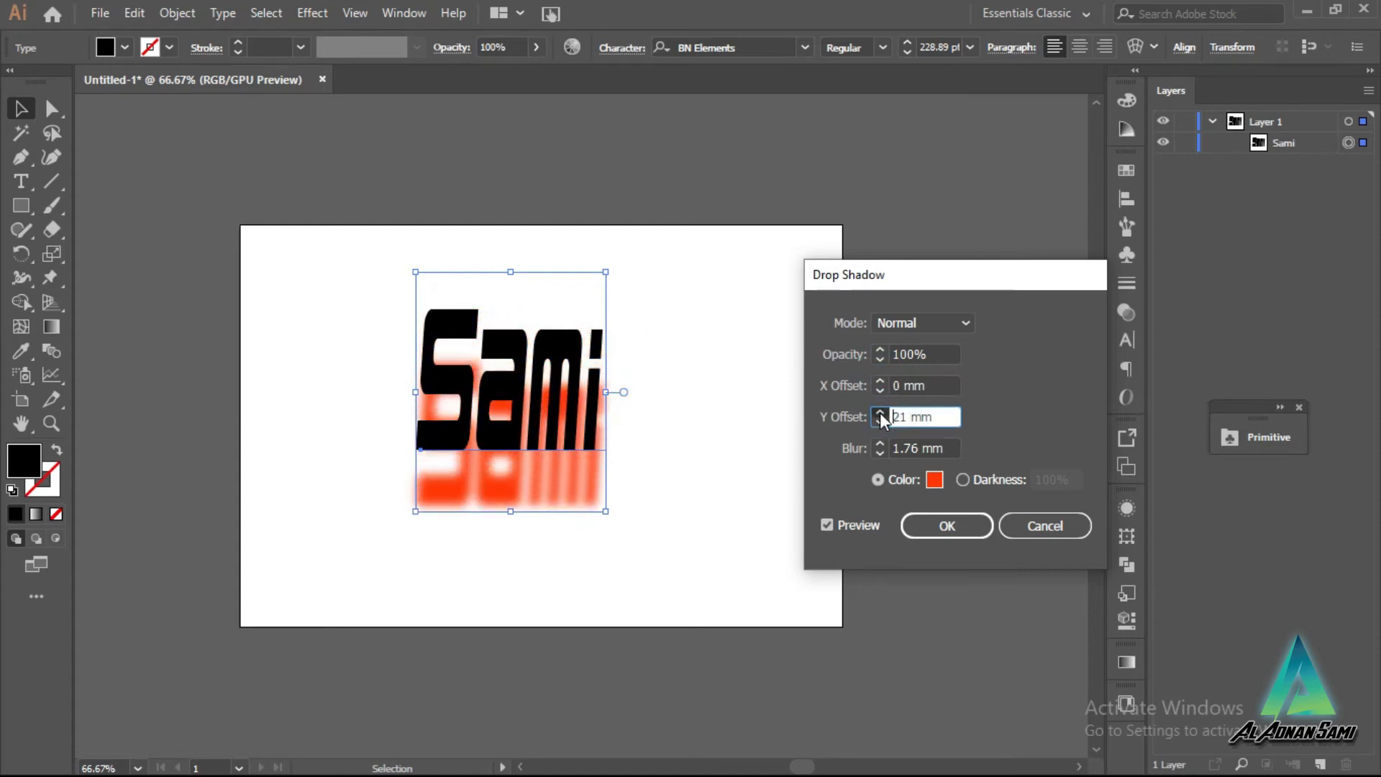
left_click(880, 413)
left_click(880, 422)
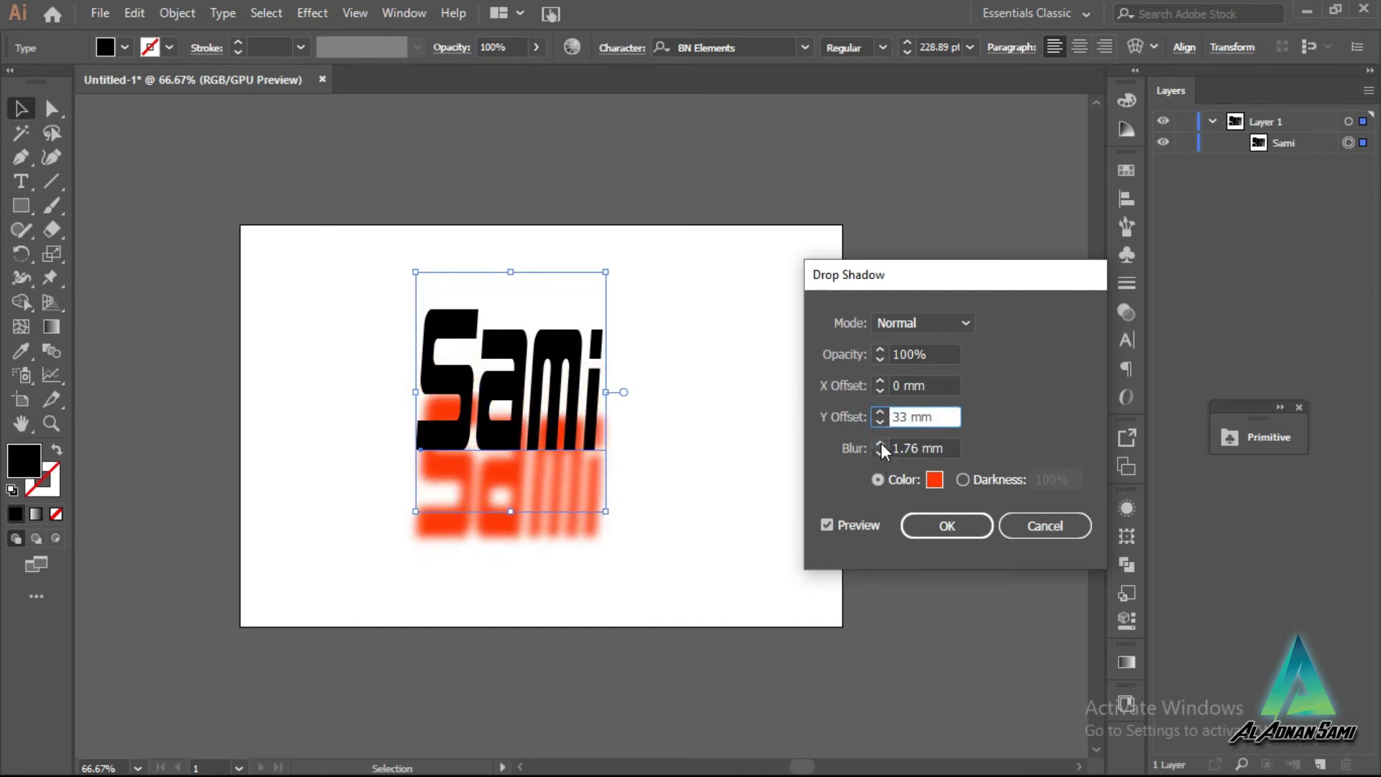
Step: Adjust the drop shadow's blur, trying values such as 3 mm and 1 mm, and apply the effect to the text
left_click(879, 444)
left_click(882, 451)
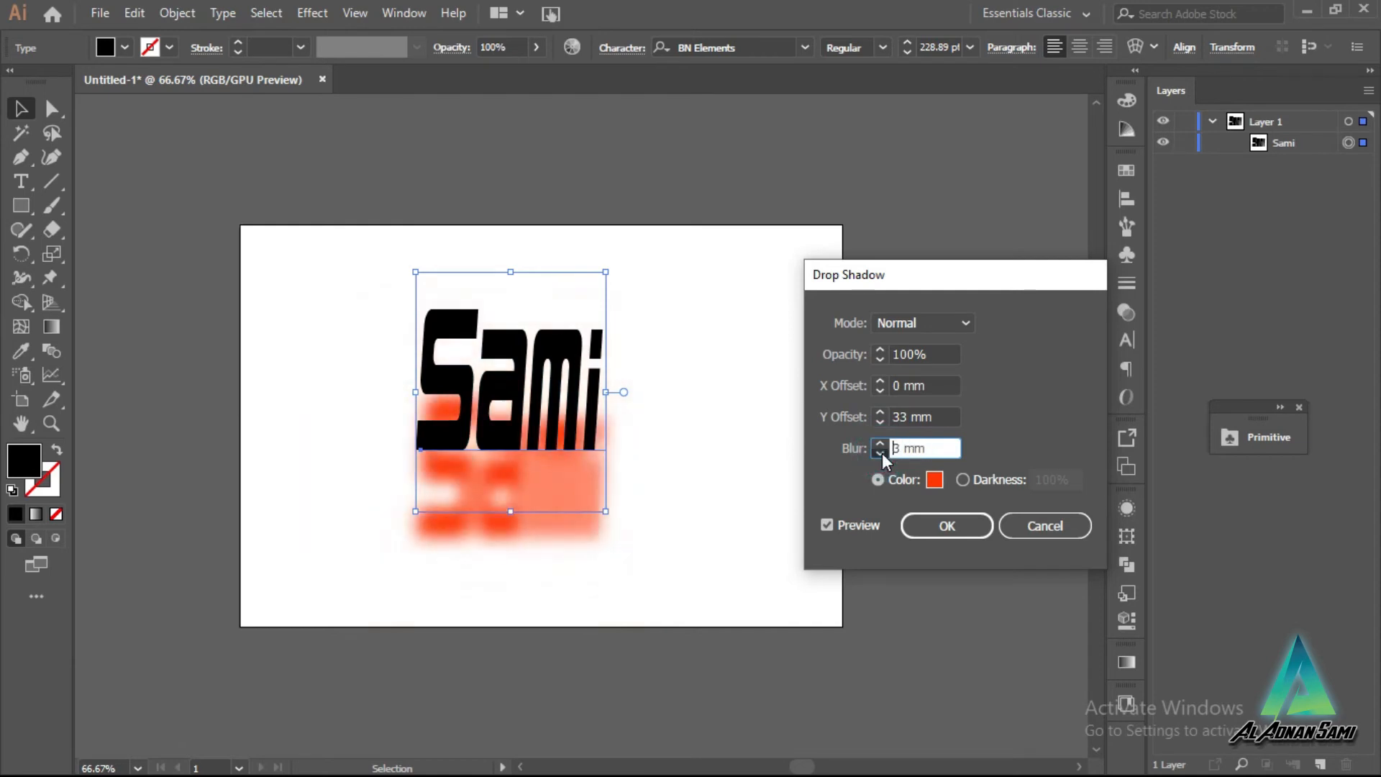
left_click(882, 452)
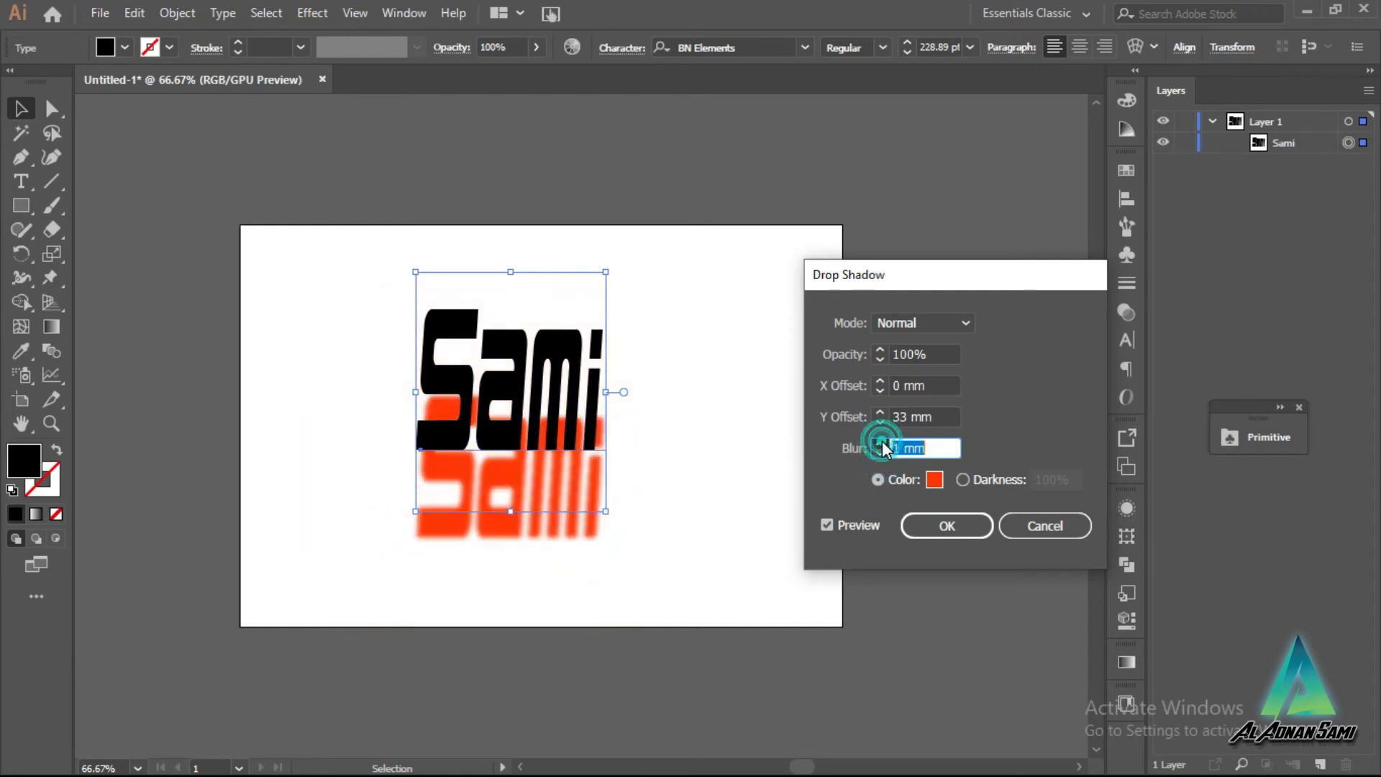
left_click(882, 443)
left_click(879, 455)
left_click(879, 454)
left_click(879, 455)
left_click(879, 455)
left_click(968, 524)
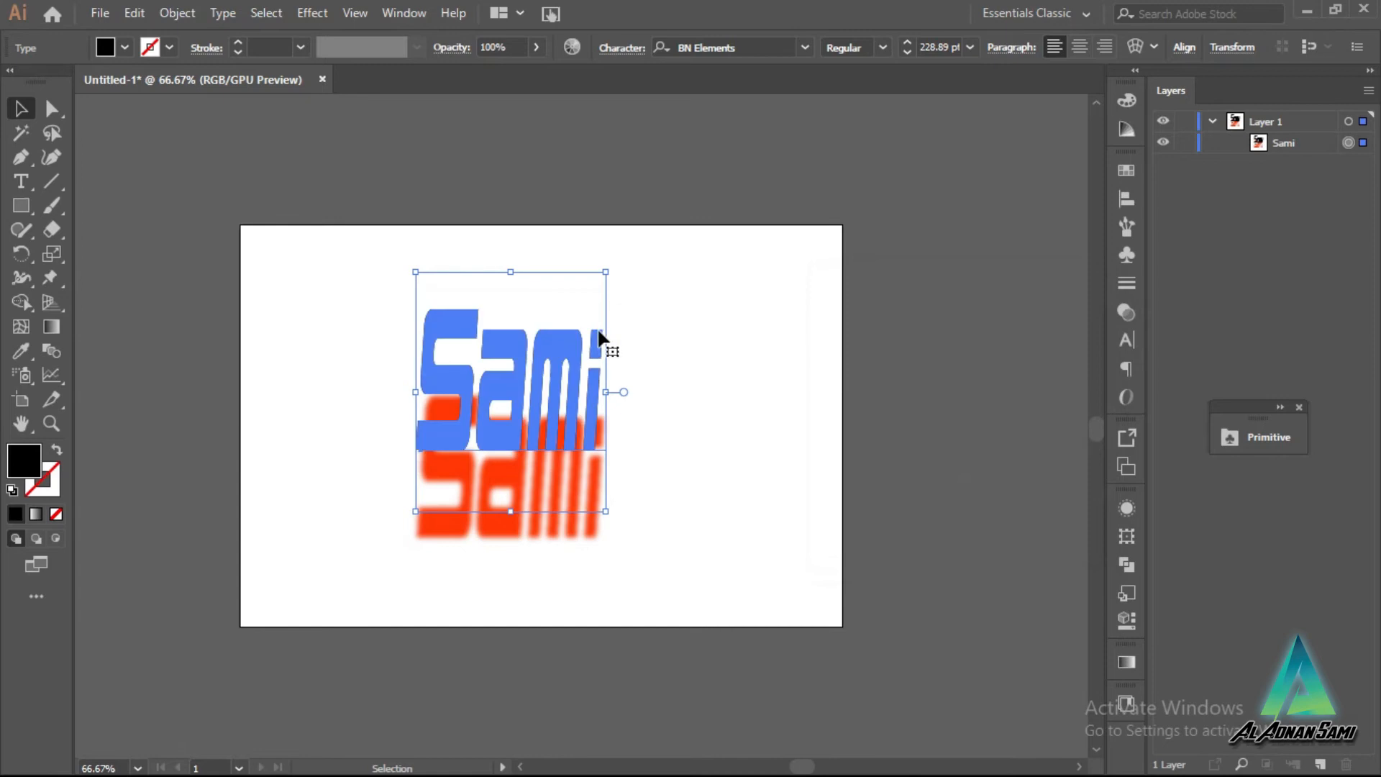
Step: Browse the effect categories and open the Chalk & Charcoal sketch effect for the selected text
left_click(329, 12)
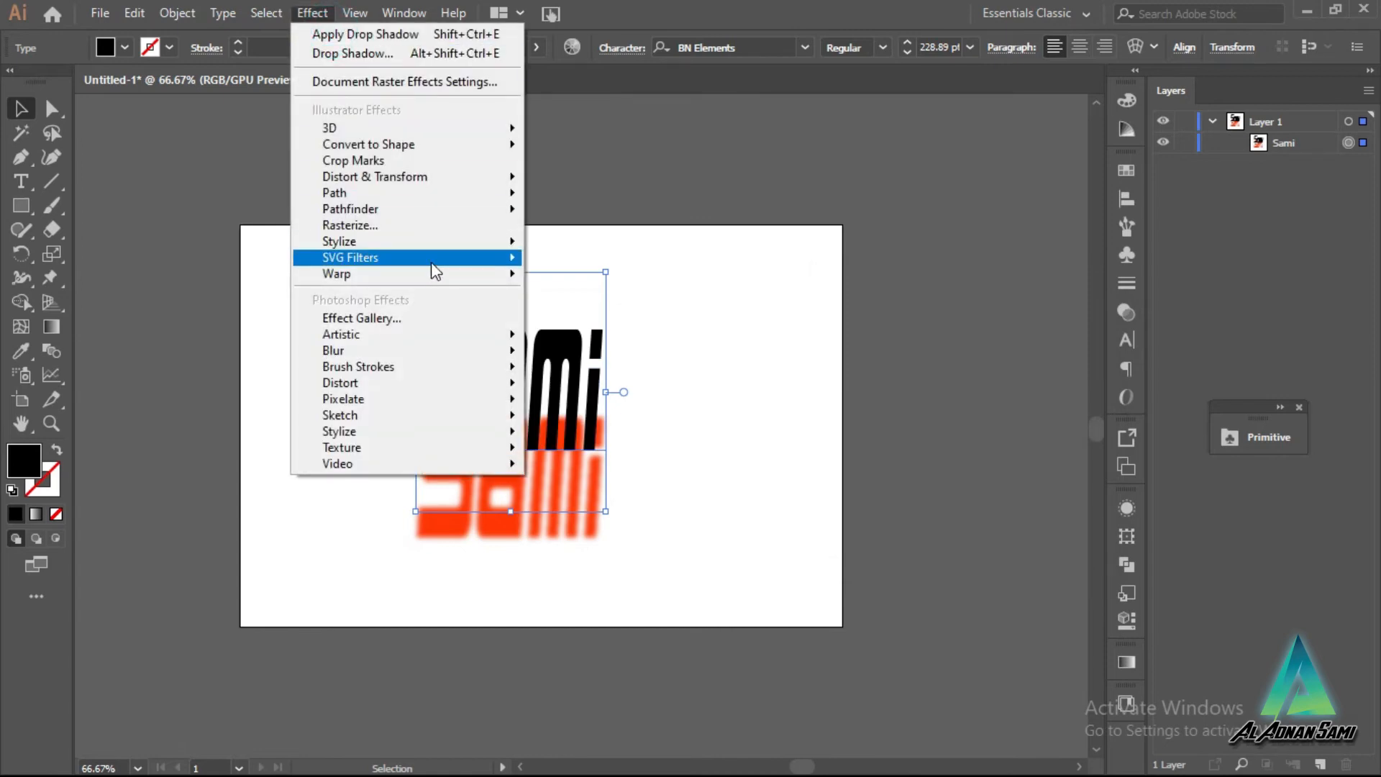
mouse_move(512, 246)
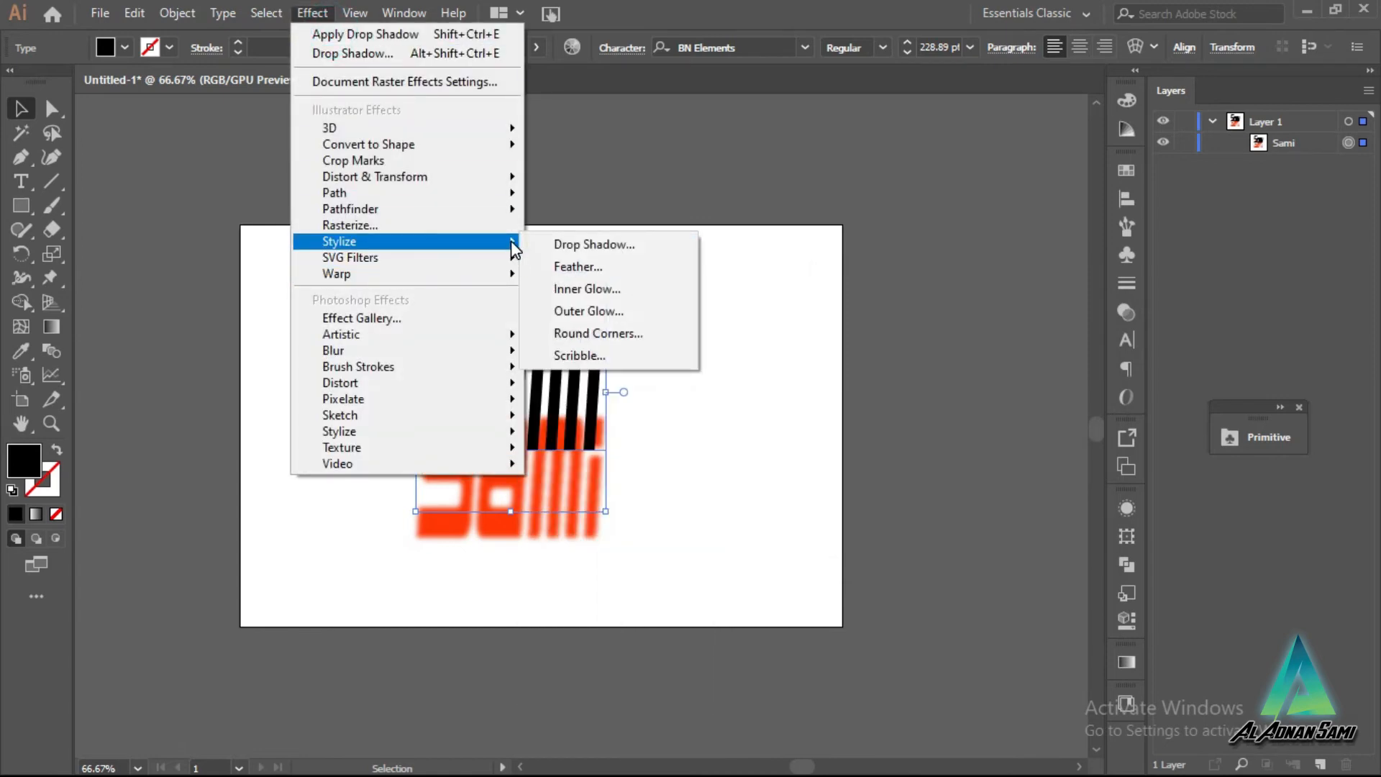
mouse_move(498, 210)
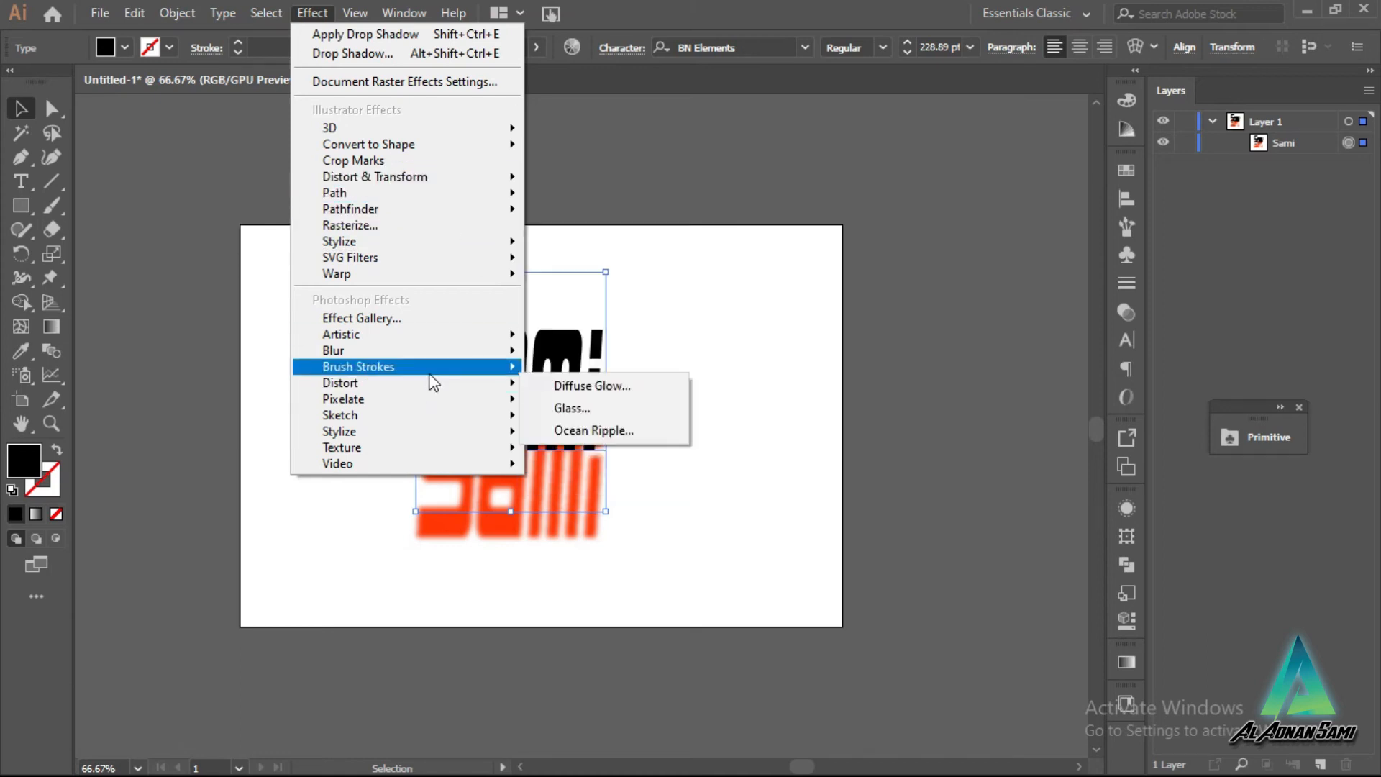
mouse_move(468, 394)
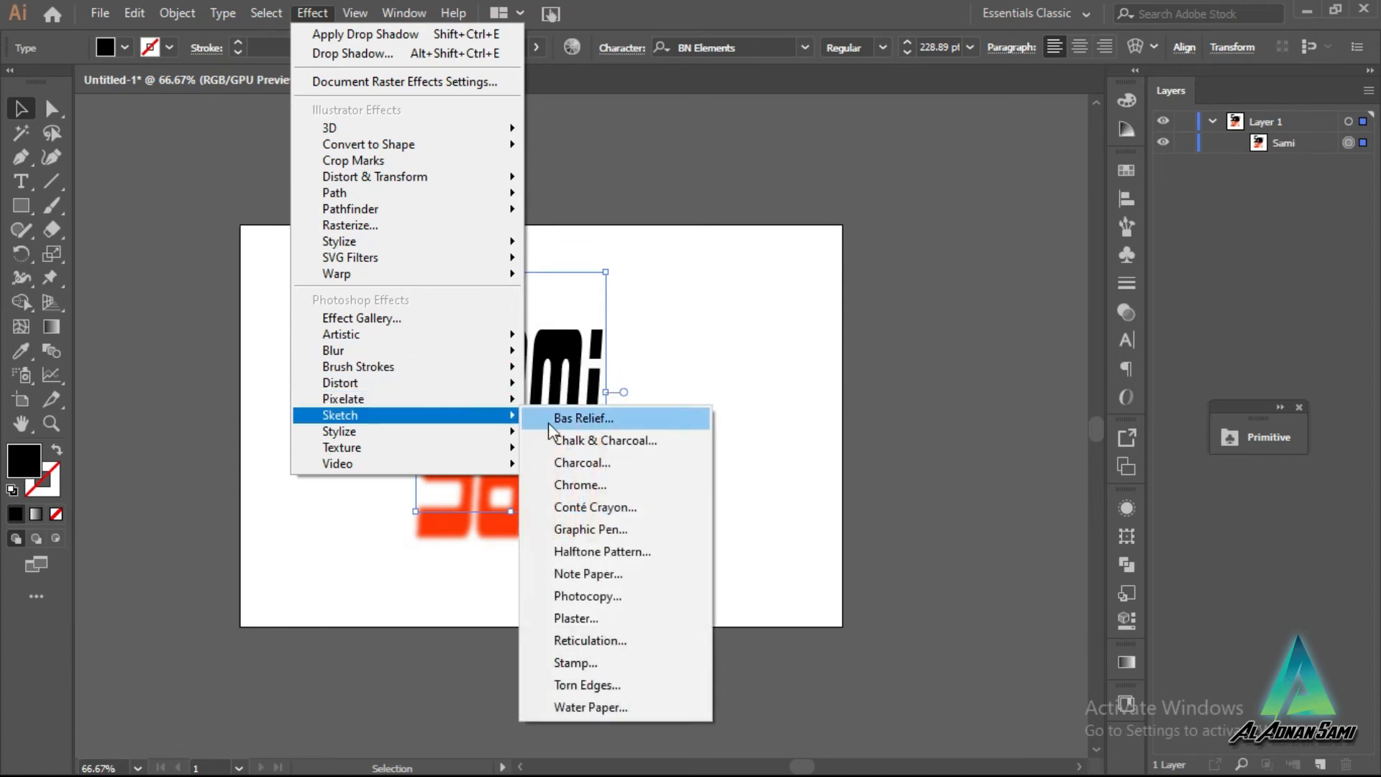
left_click(569, 440)
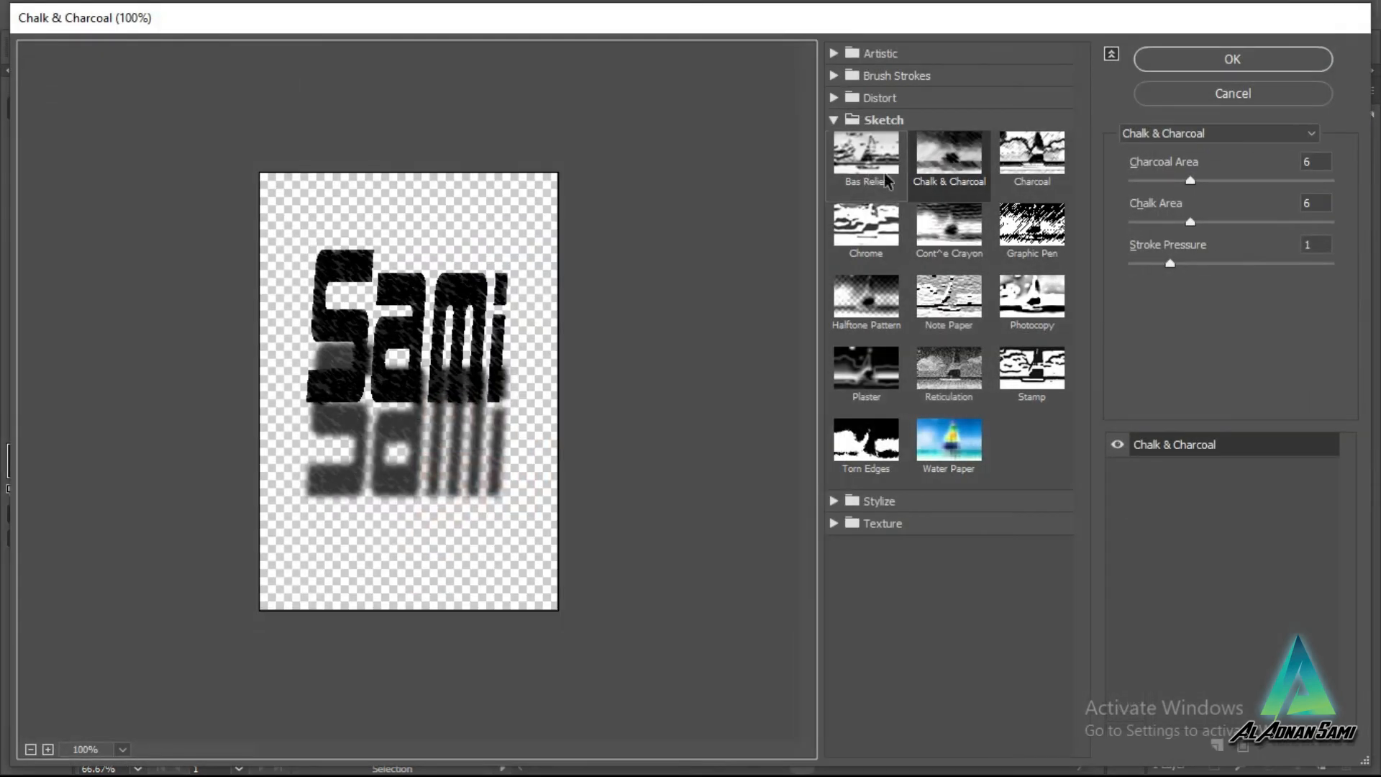
Step: Preview other Sketch filters on the text, including Chrome, Conté Crayon, Photocopy, Note Paper, Reticulation, Plaster, Torn Edges and Water Paper
left_click(886, 215)
left_click(949, 223)
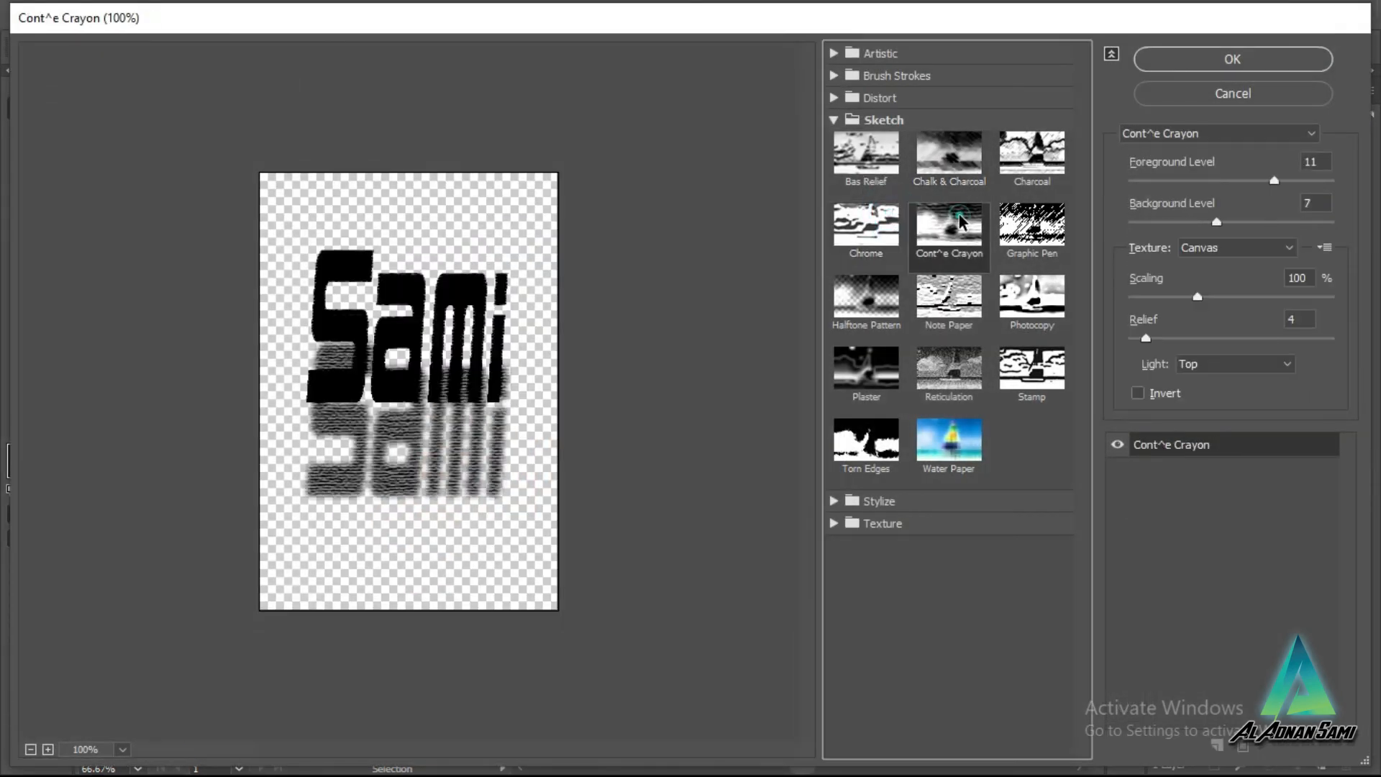
left_click(1020, 248)
left_click(1030, 292)
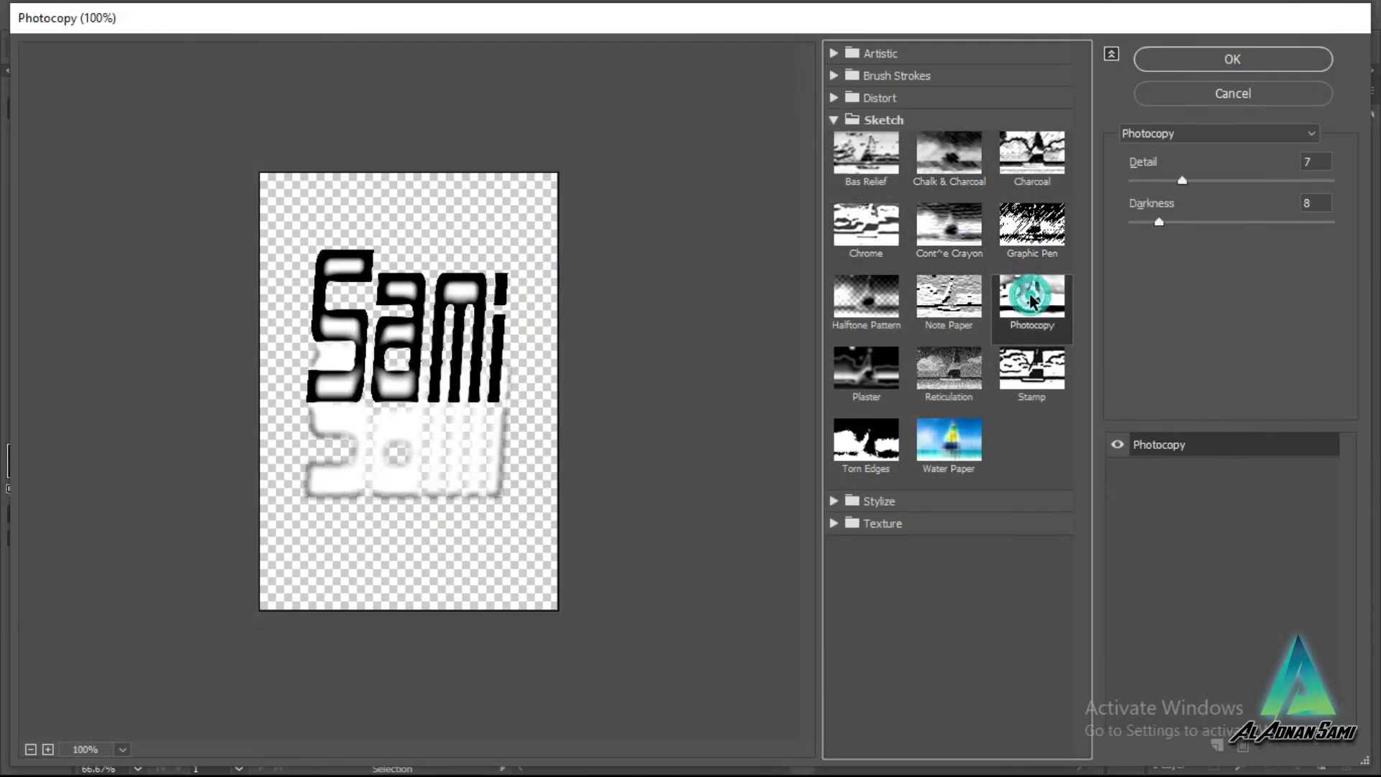
left_click(957, 305)
left_click(951, 367)
left_click(866, 368)
left_click(866, 440)
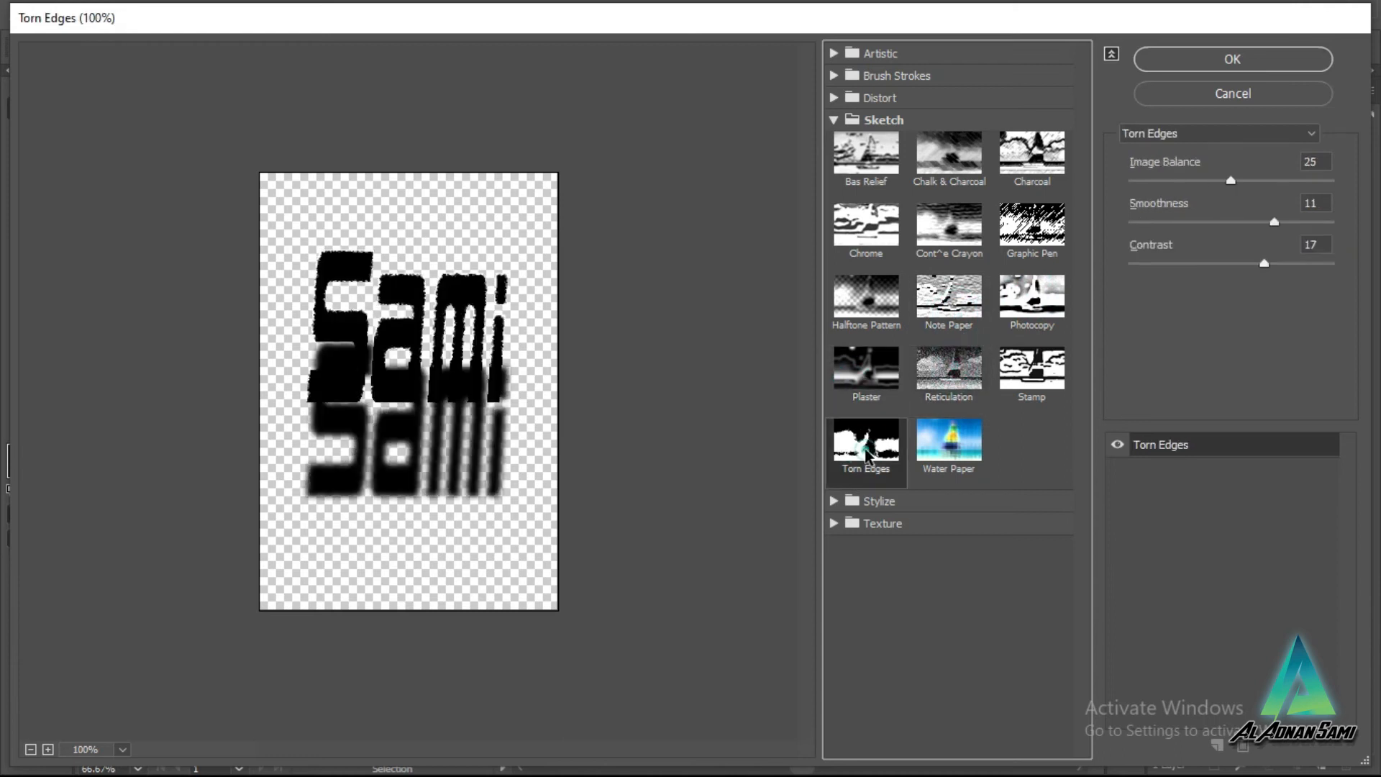
left_click(949, 441)
Step: Preview the Glowing Edges filter and the Texture filters on the text, including Craquelure, Grain, Mosaic Tiles, Stained Glass, Patchwork and Texturizer
left_click(834, 502)
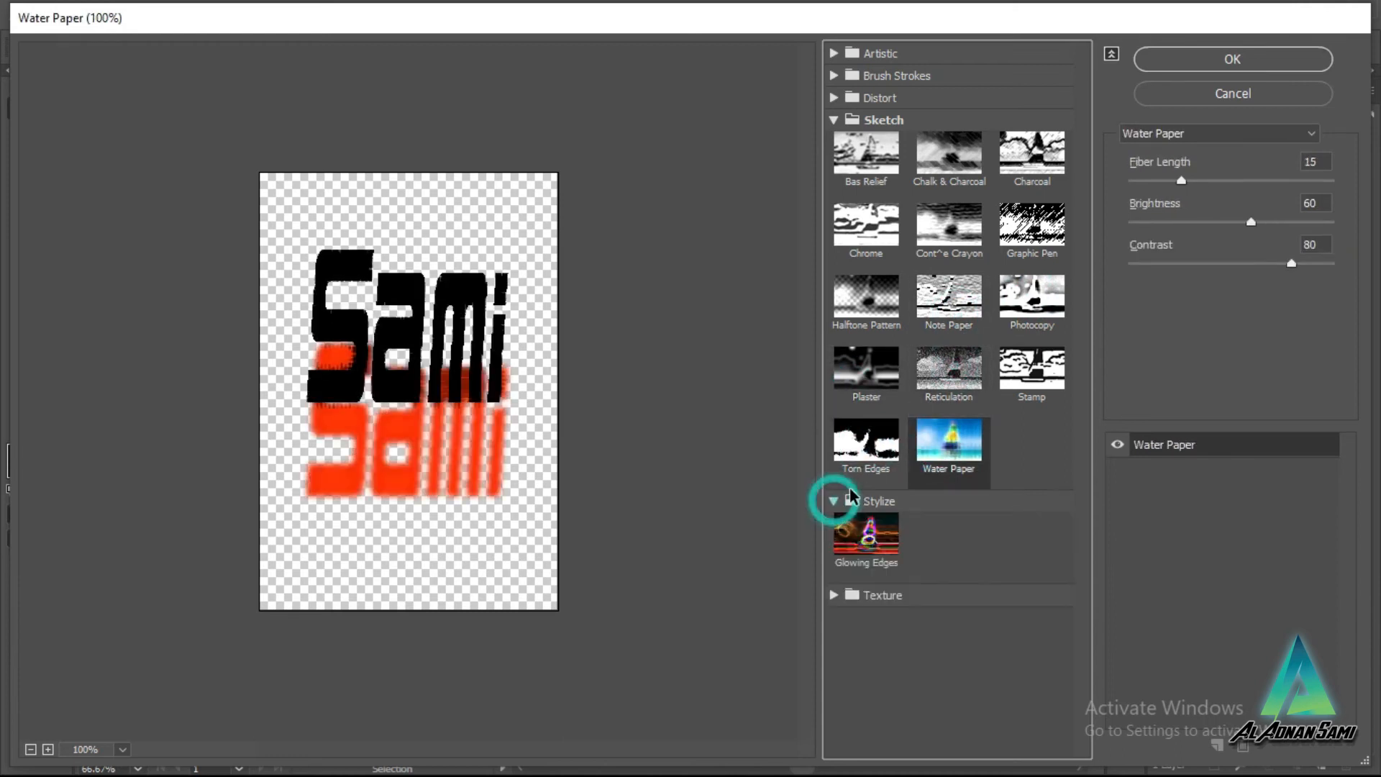
left_click(866, 532)
left_click(834, 595)
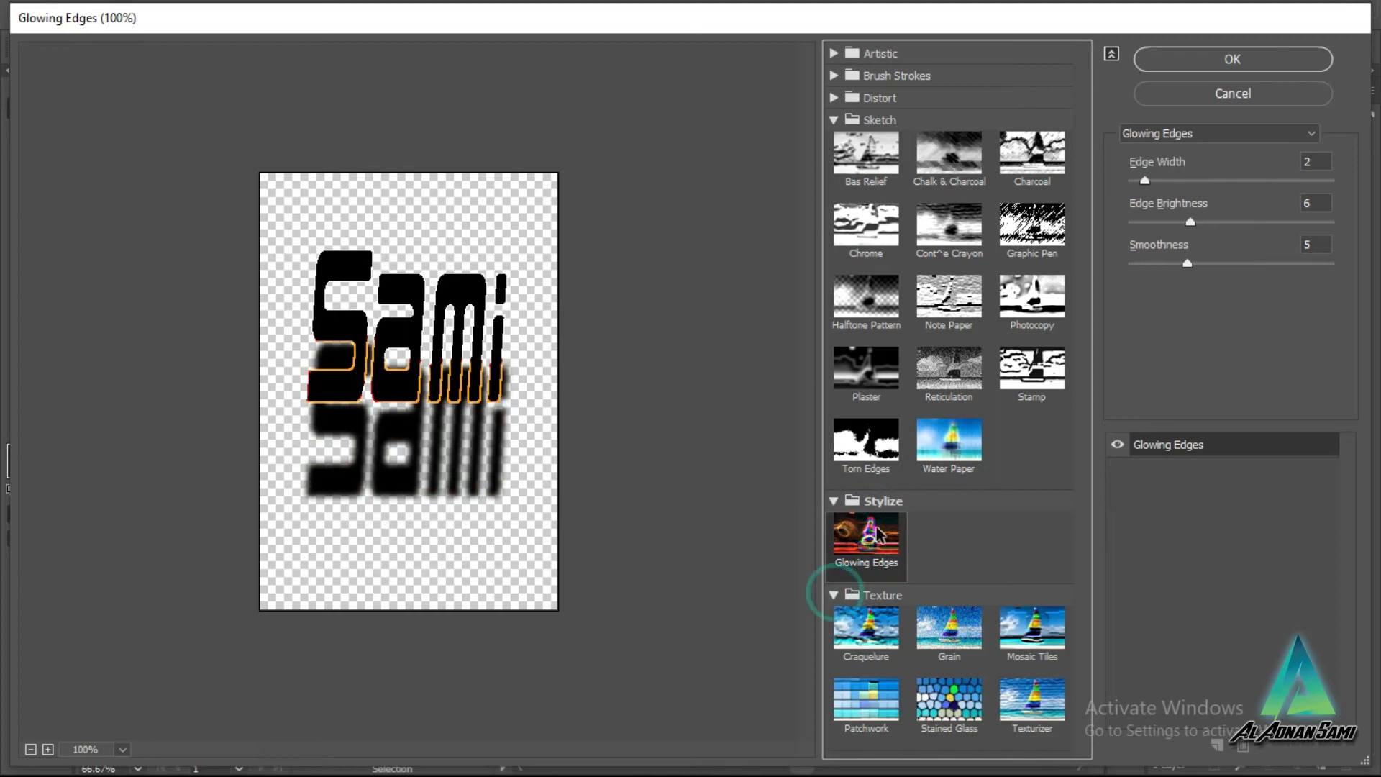
left_click(866, 627)
left_click(948, 628)
left_click(1029, 639)
left_click(1032, 701)
left_click(935, 713)
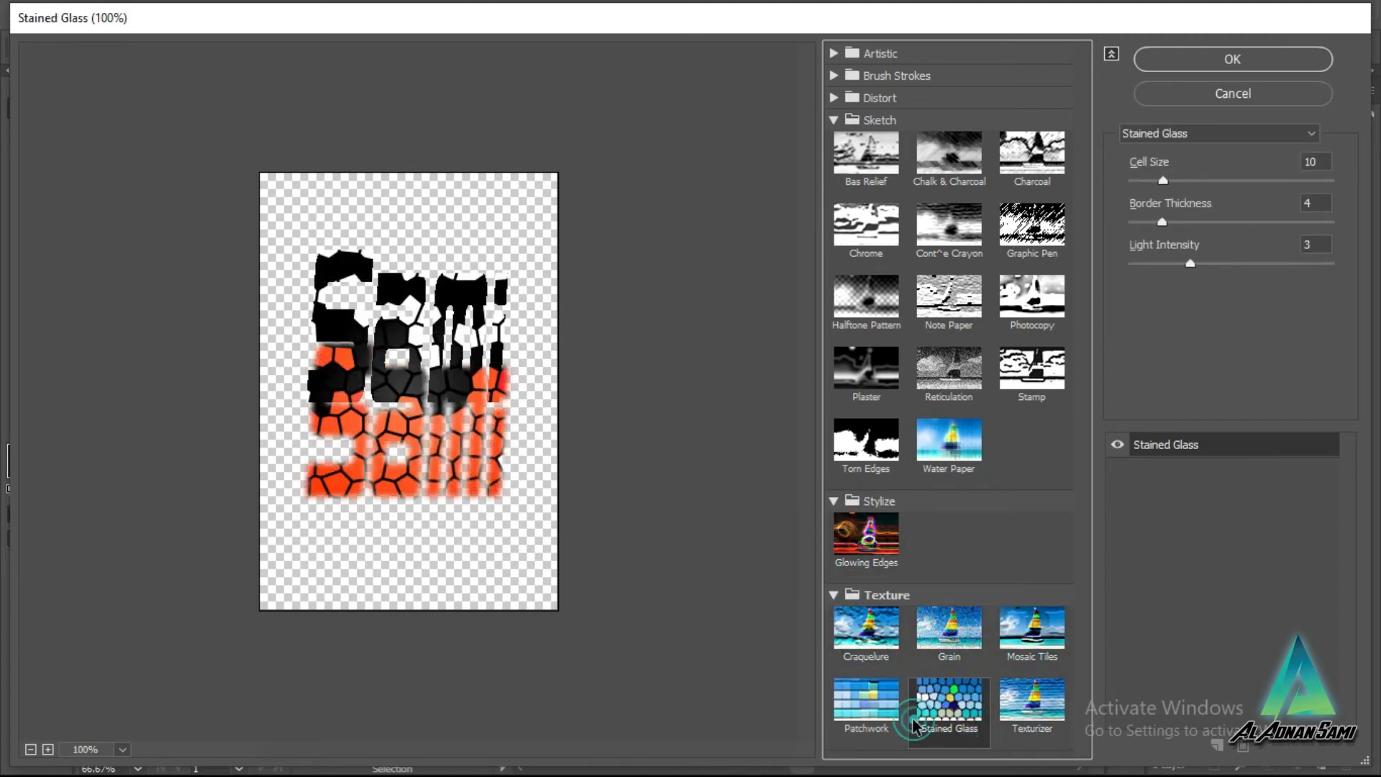
left_click(866, 701)
left_click(1045, 709)
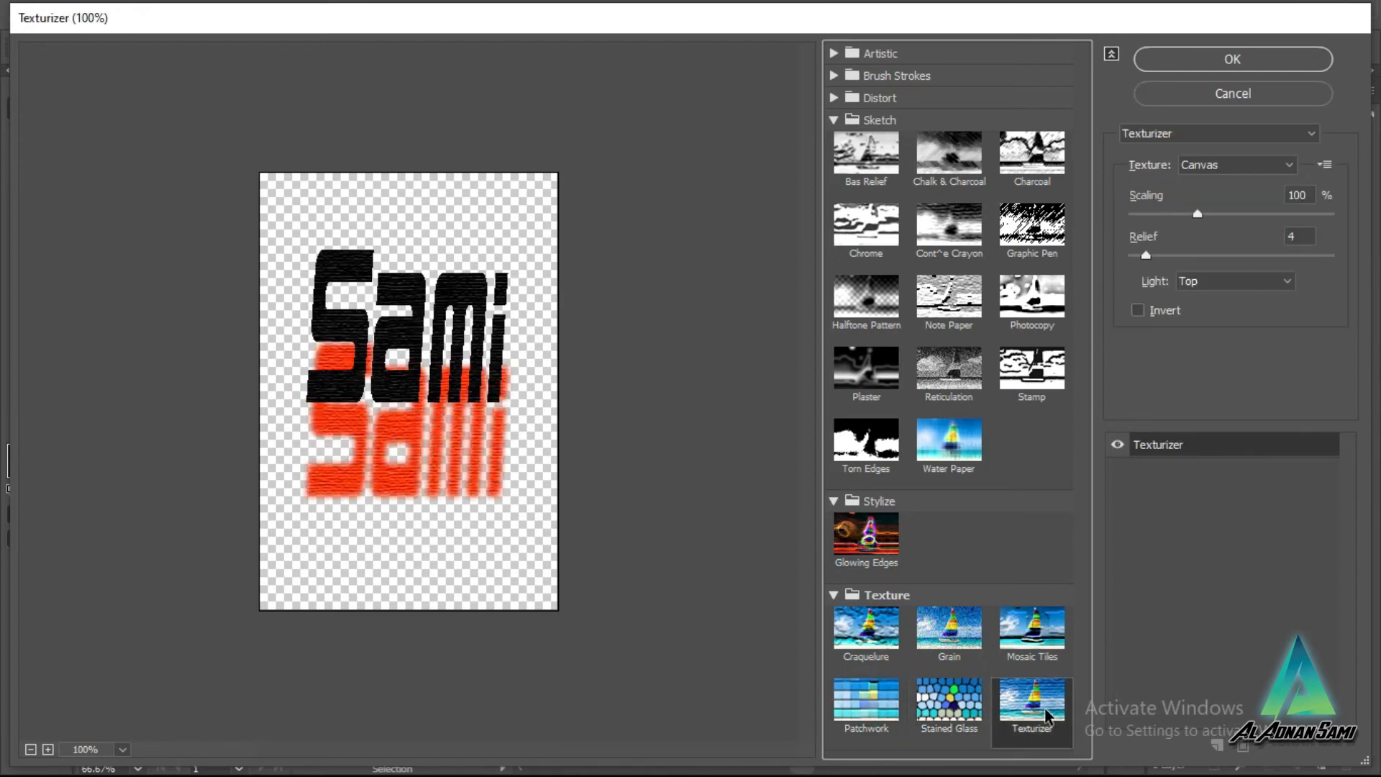
left_click(955, 707)
left_click(1037, 707)
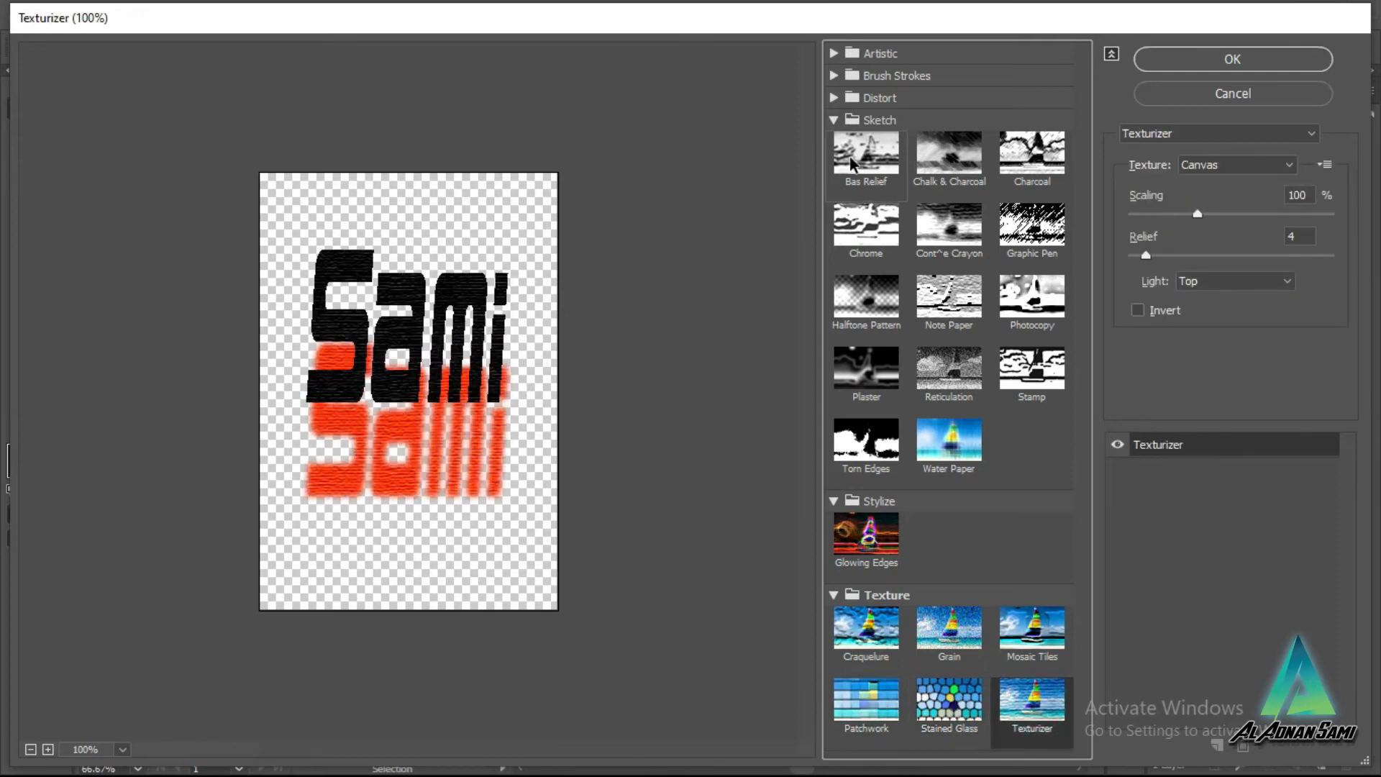
Step: Preview the Distort filters Diffuse Glow, Glass and Ocean Ripple on the text
left_click(853, 98)
left_click(870, 144)
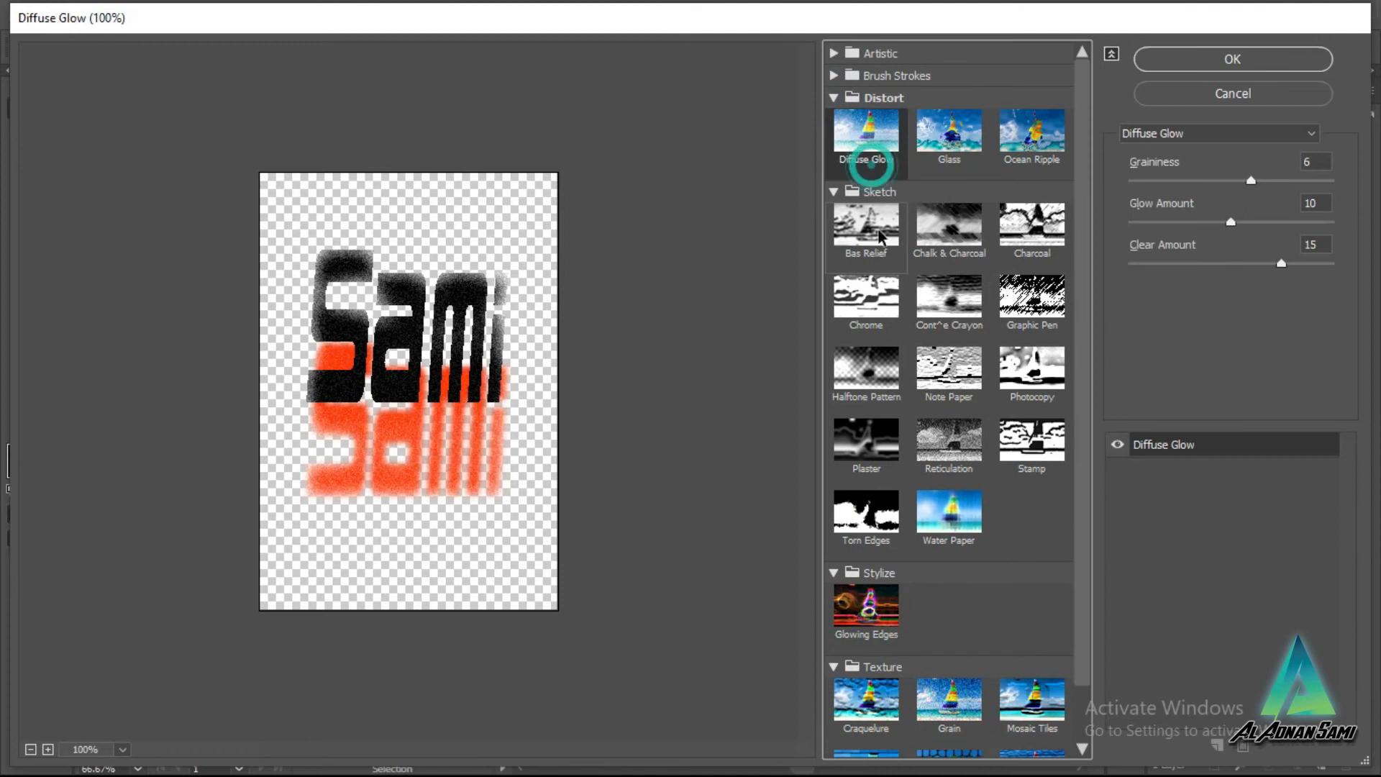
left_click(935, 130)
left_click(1014, 141)
Step: Preview the Brush Strokes filters on the text, from Accented Edges, Angled Strokes and Crosshatch through to Sumi-e and Spatter
left_click(840, 76)
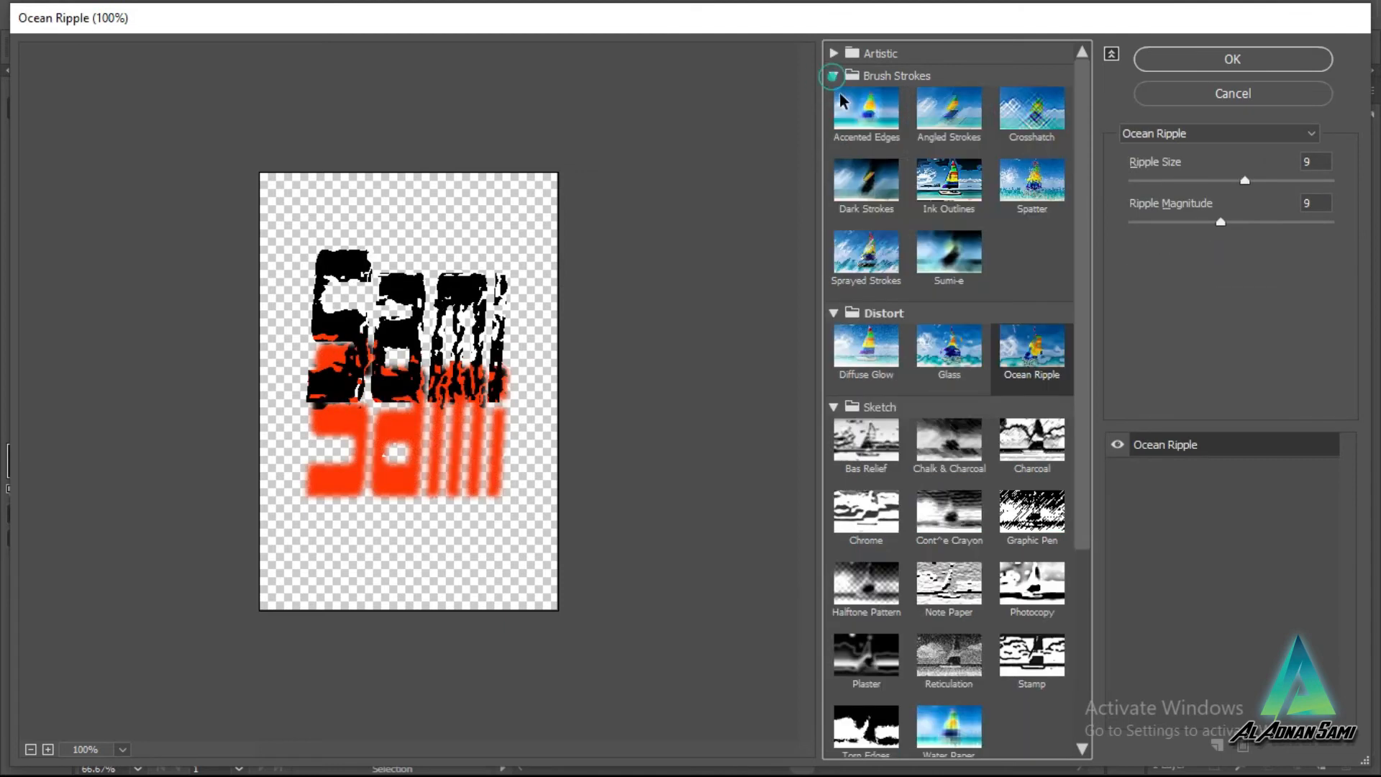
left_click(874, 122)
left_click(939, 117)
left_click(1011, 109)
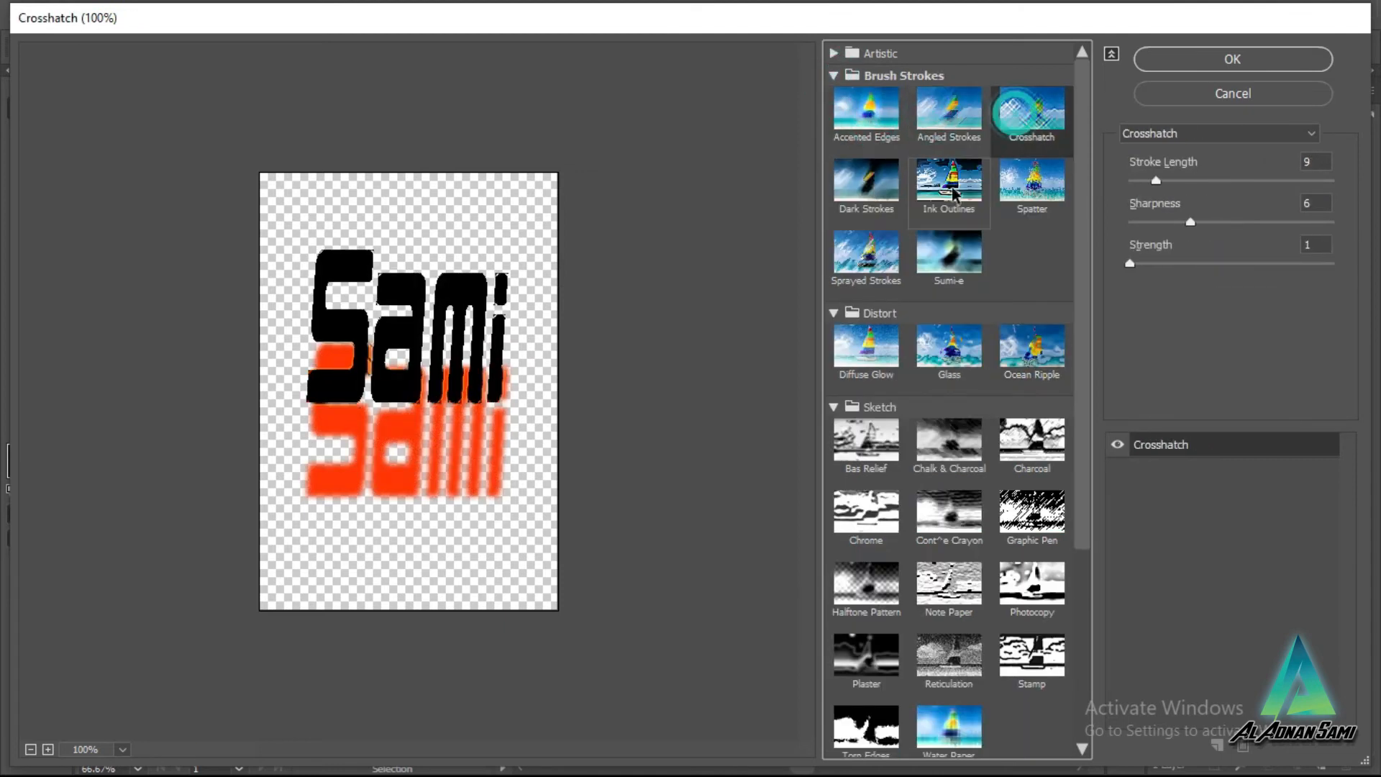
left_click(950, 192)
left_click(856, 181)
left_click(870, 255)
left_click(946, 255)
left_click(1060, 186)
Step: Preview the Artistic filters Colored Pencil, Cutout, Dry Brush, Fresco, Neon Glow and Plastic Wrap on the text
left_click(834, 53)
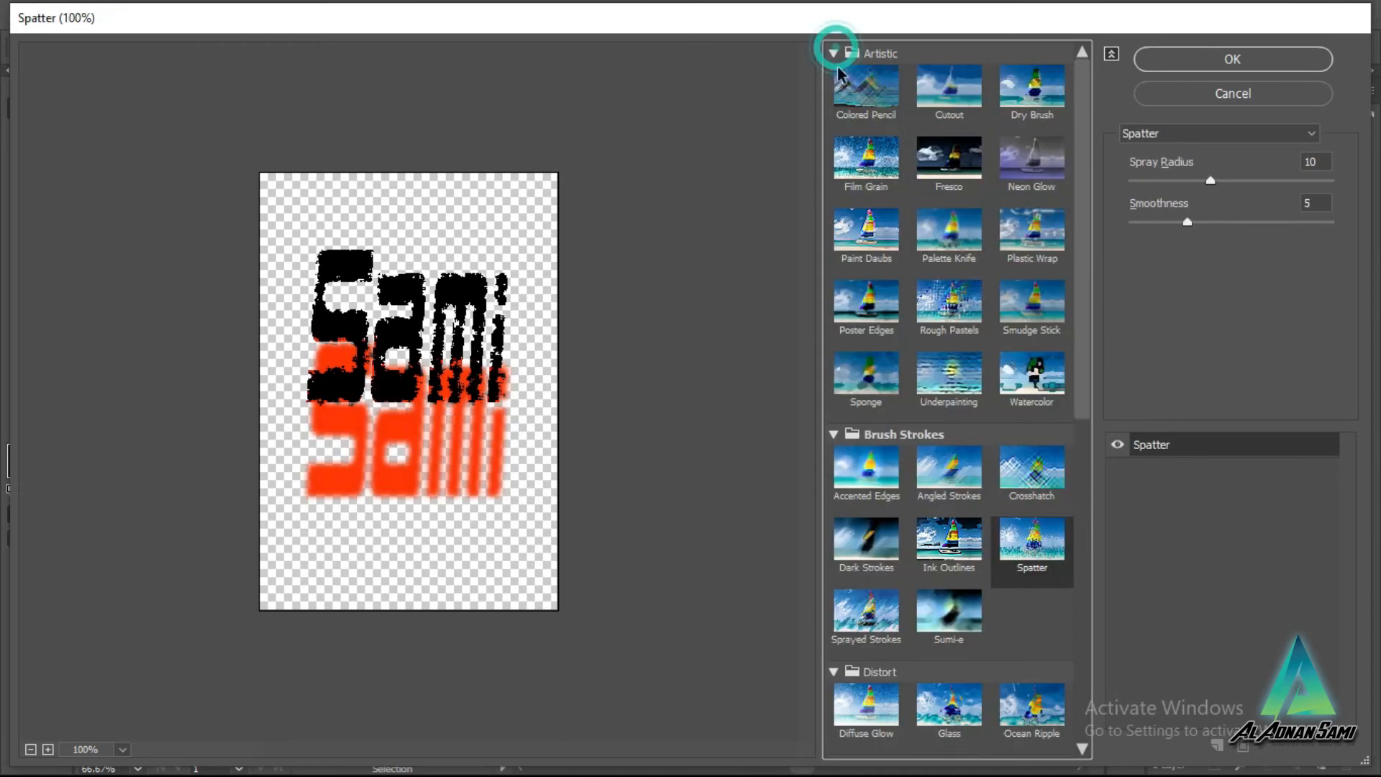
left_click(875, 118)
left_click(945, 101)
left_click(1022, 97)
left_click(960, 173)
left_click(1007, 172)
left_click(1023, 230)
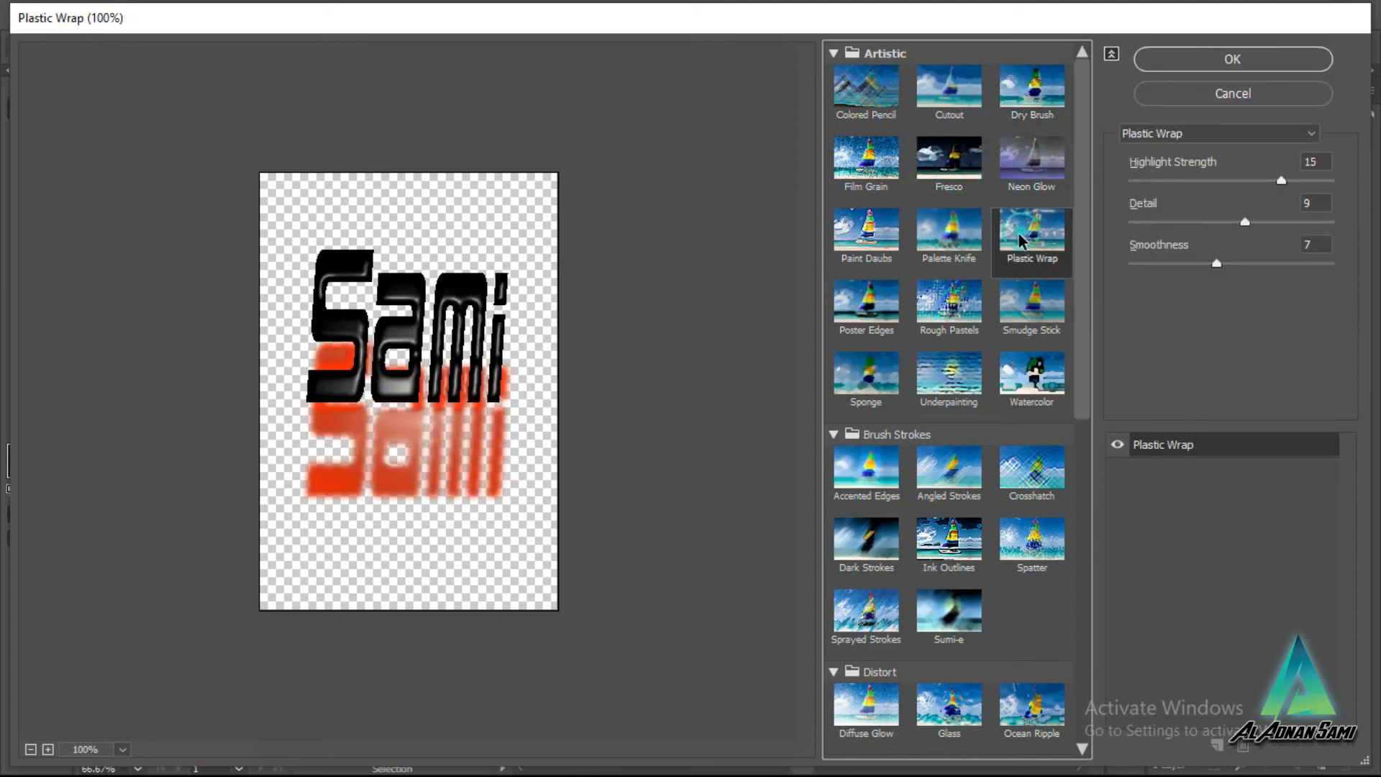
Step: Preview the Artistic filters Palette Knife, Smudge Stick, Rough Pastels, Sponge and Underpainting, collapsing the Brush Strokes category
left_click(939, 244)
left_click(1004, 309)
left_click(935, 321)
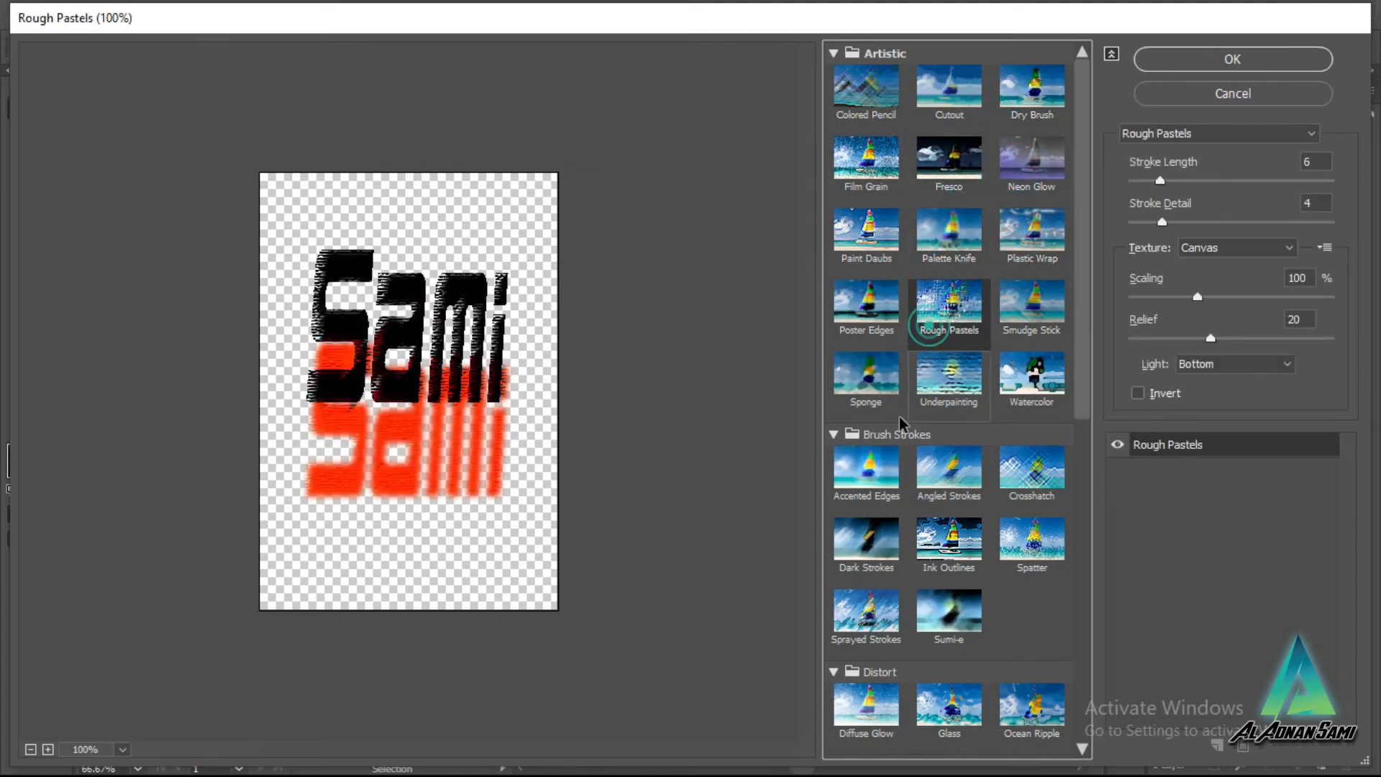
left_click(898, 429)
left_click(878, 374)
left_click(926, 370)
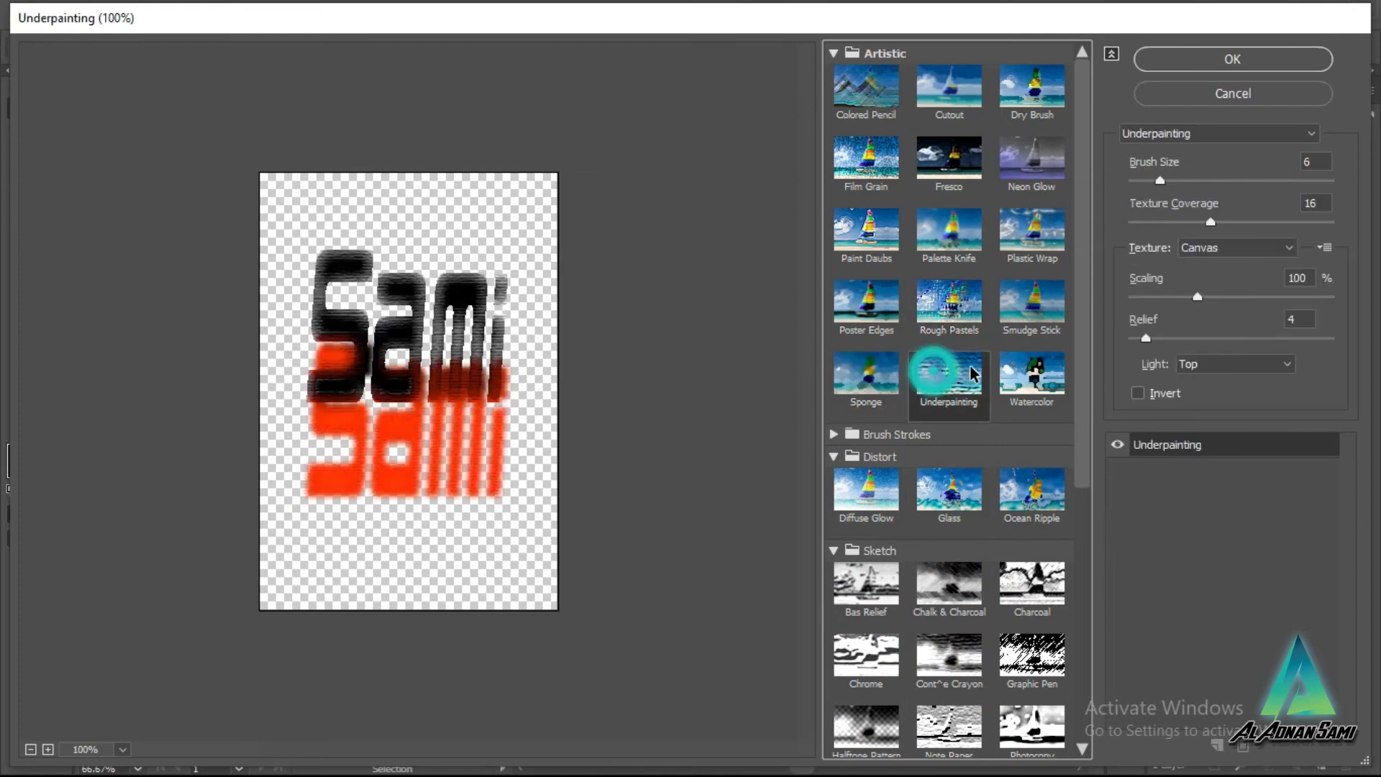
Step: Close the effect gallery without applying a filter and undo the colored drop shadow on the text
left_click(1232, 104)
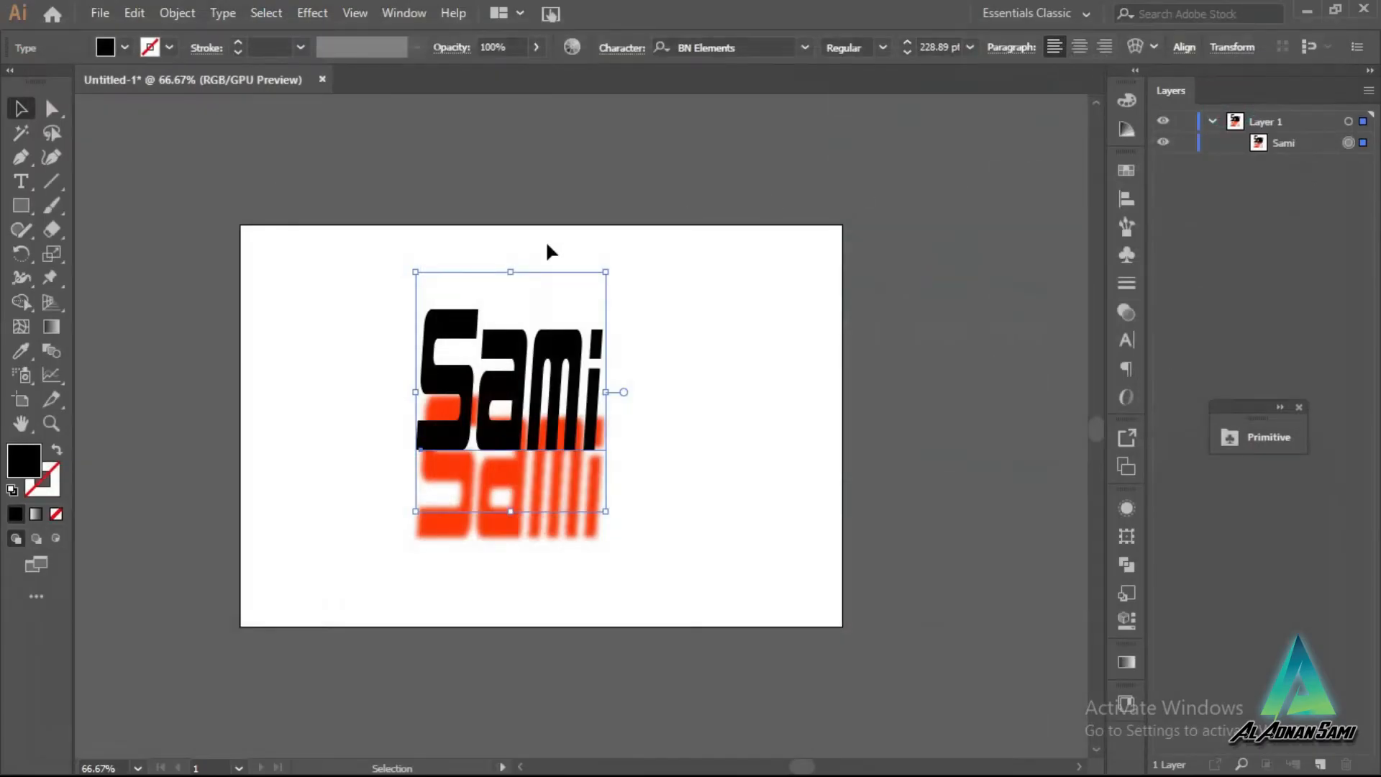
left_click(319, 13)
left_click(319, 12)
key("ctrl+z")
left_click(320, 13)
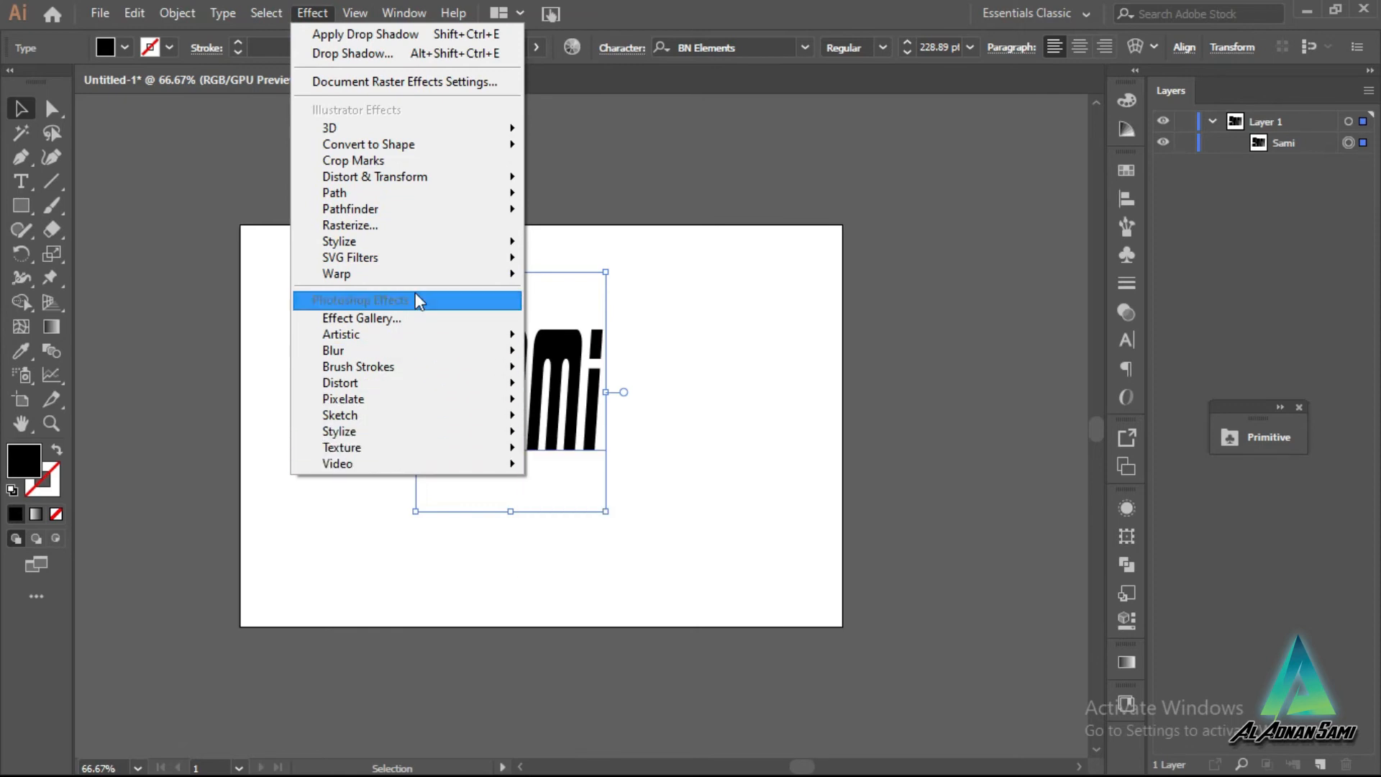
mouse_move(399, 216)
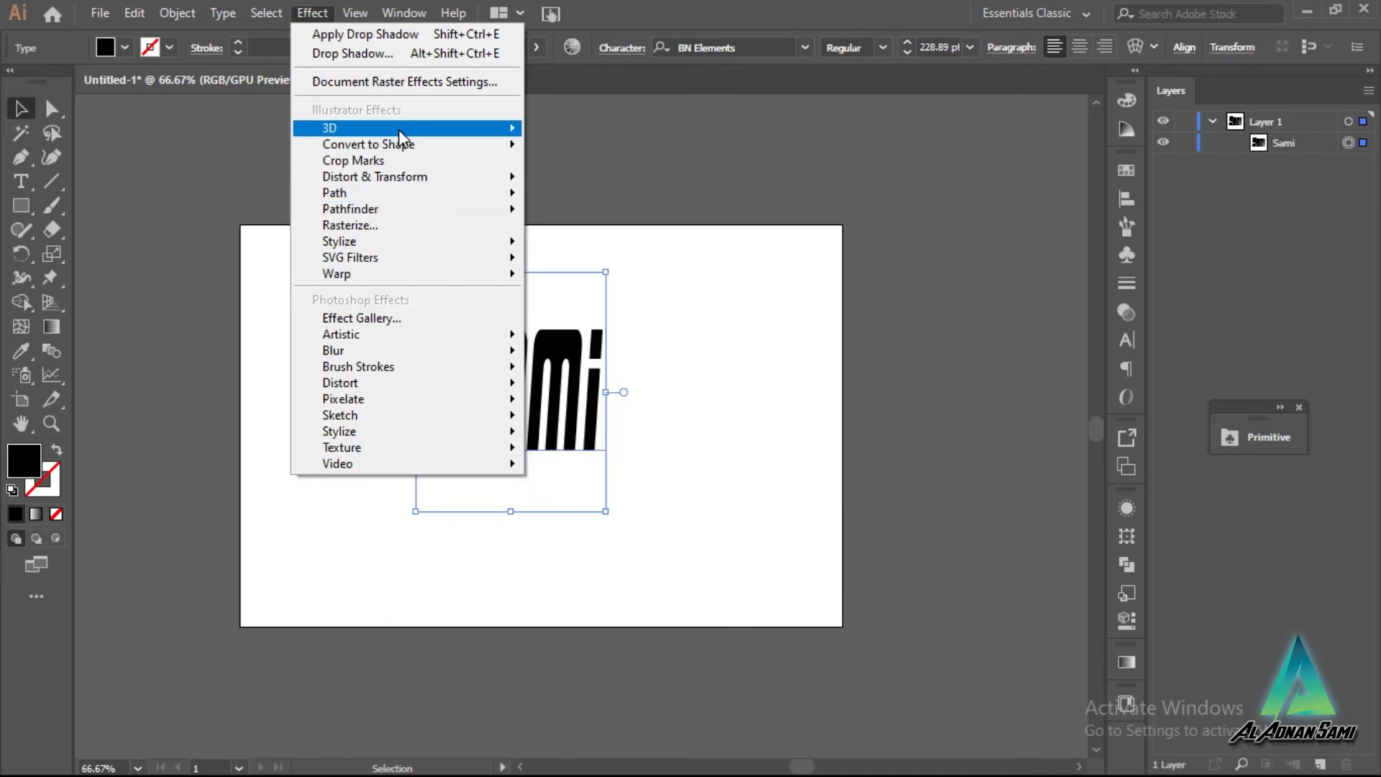
mouse_move(399, 129)
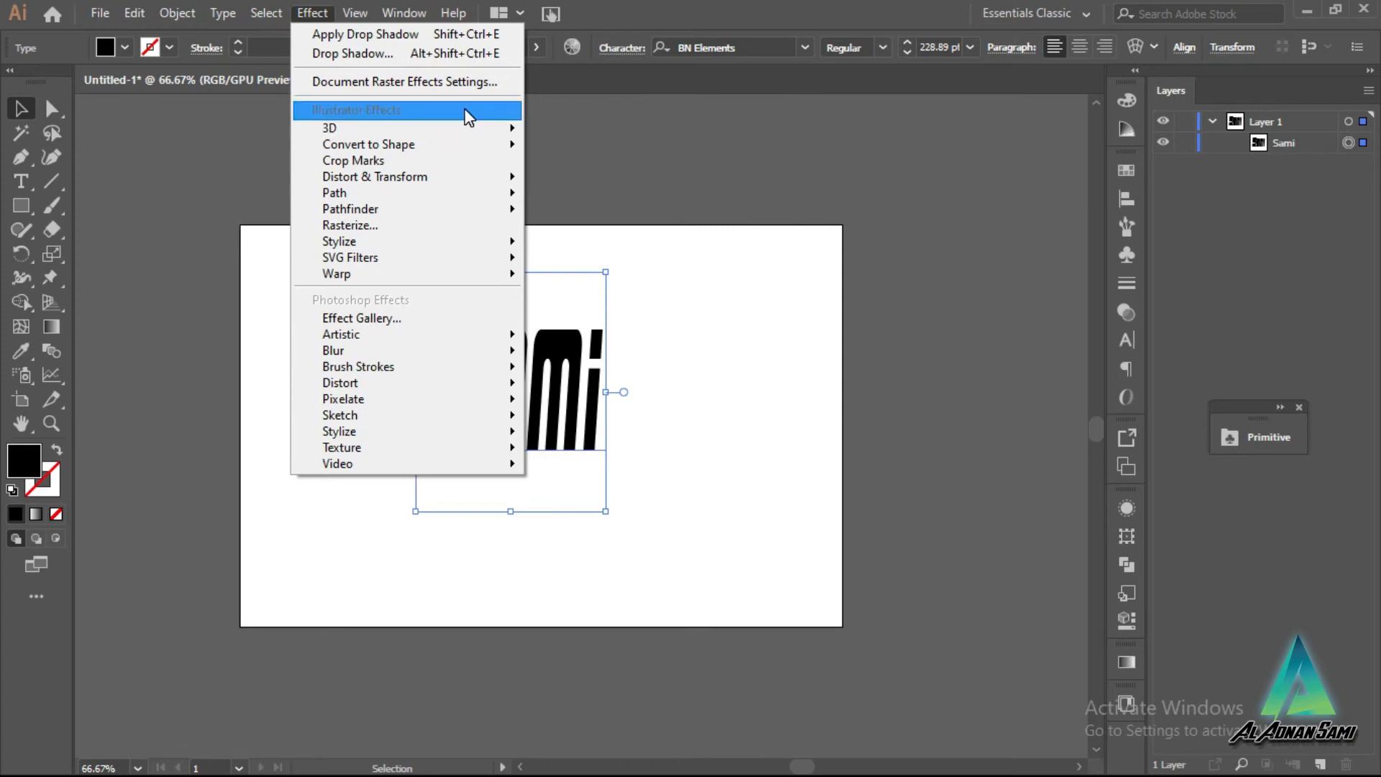
mouse_move(477, 123)
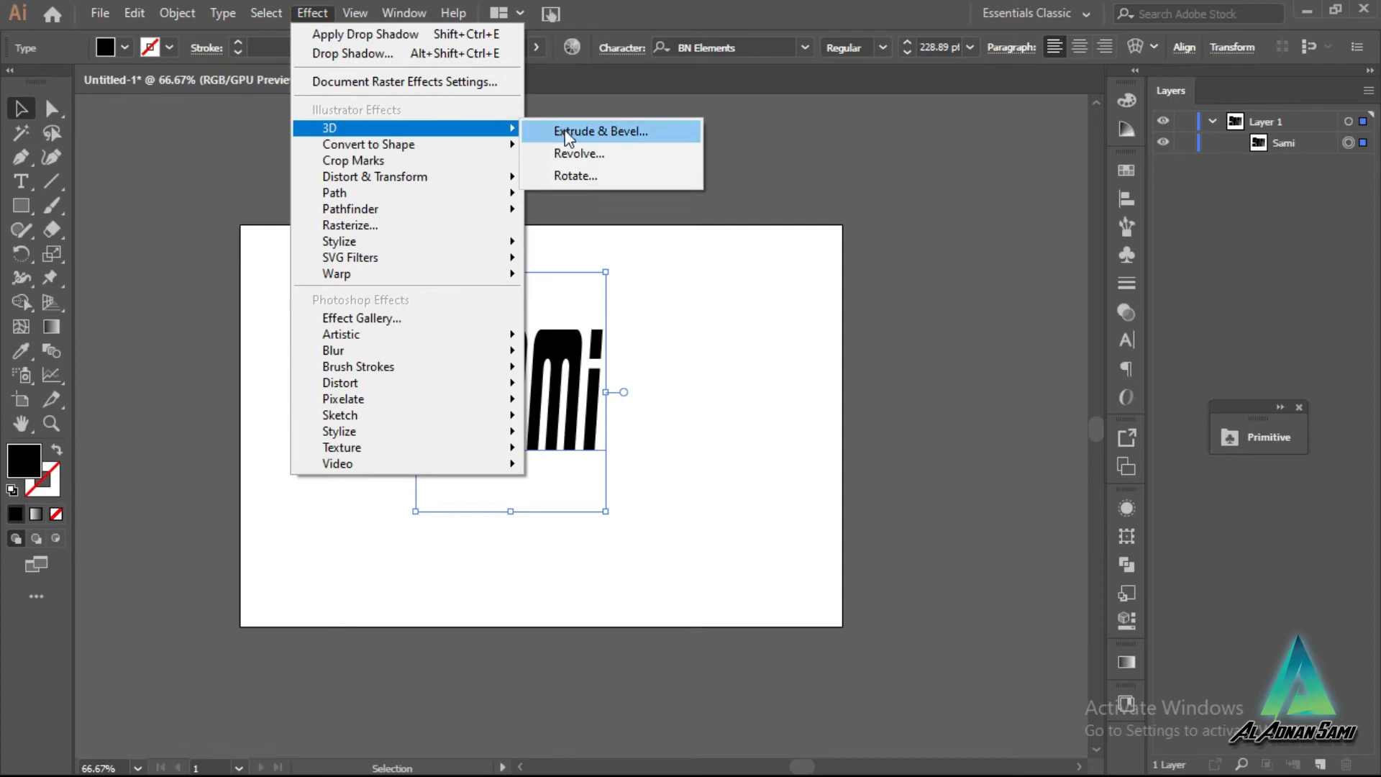
left_click(600, 130)
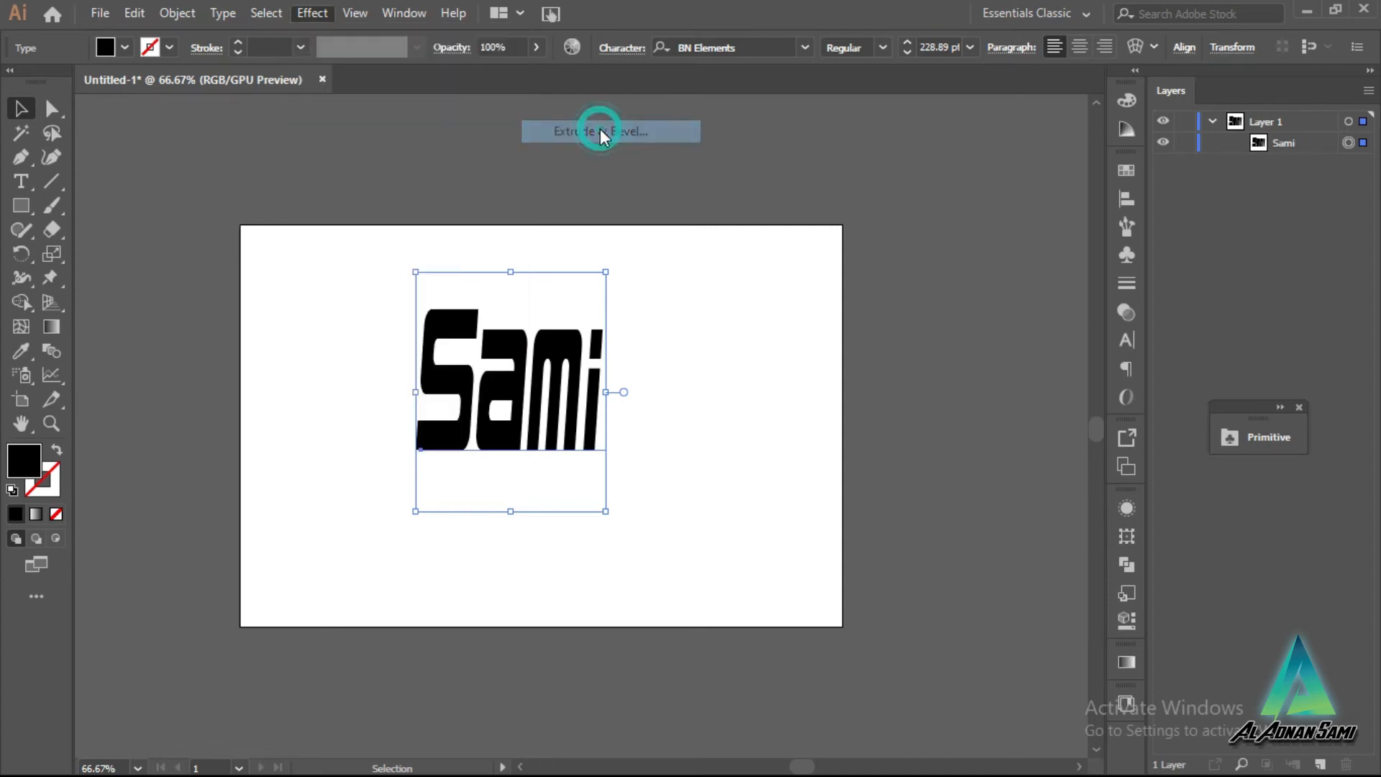
left_click_drag(940, 29, 940, 72)
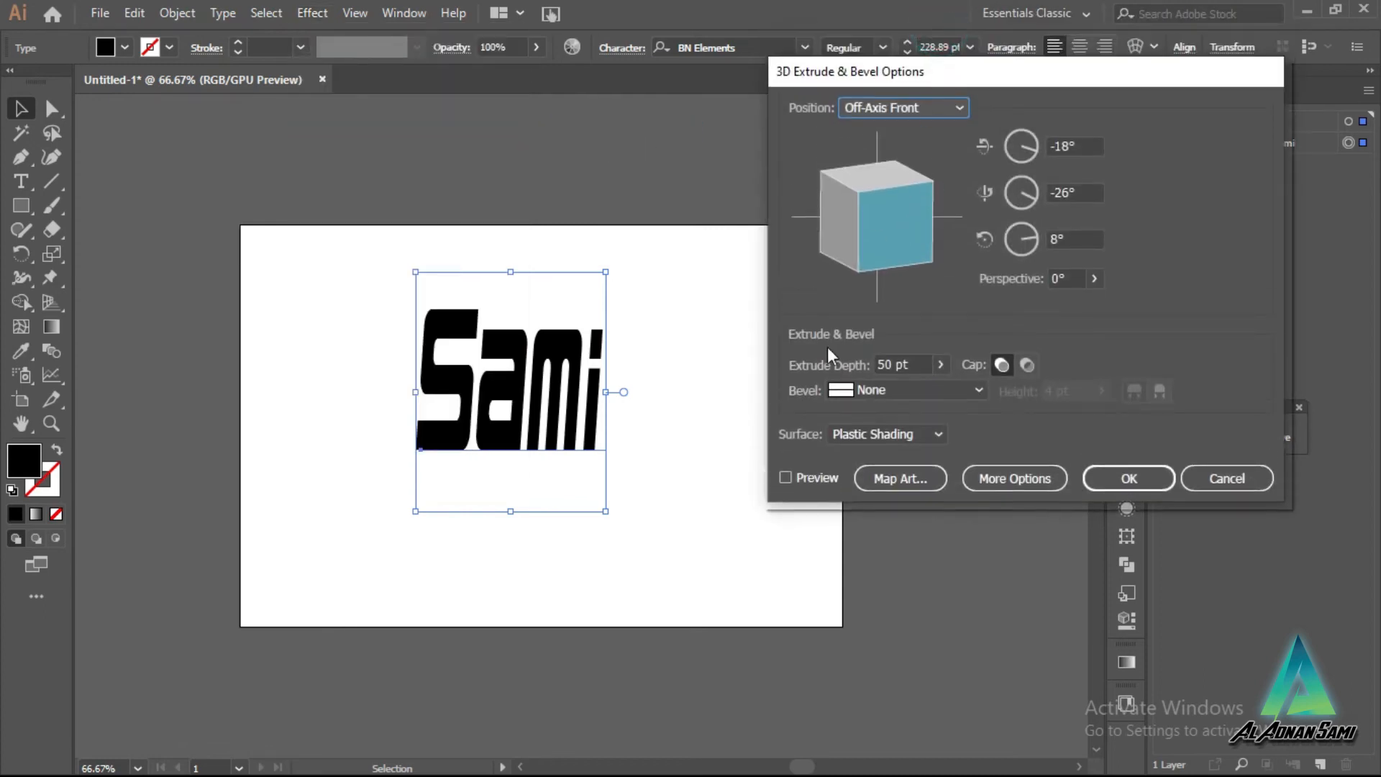
left_click(785, 477)
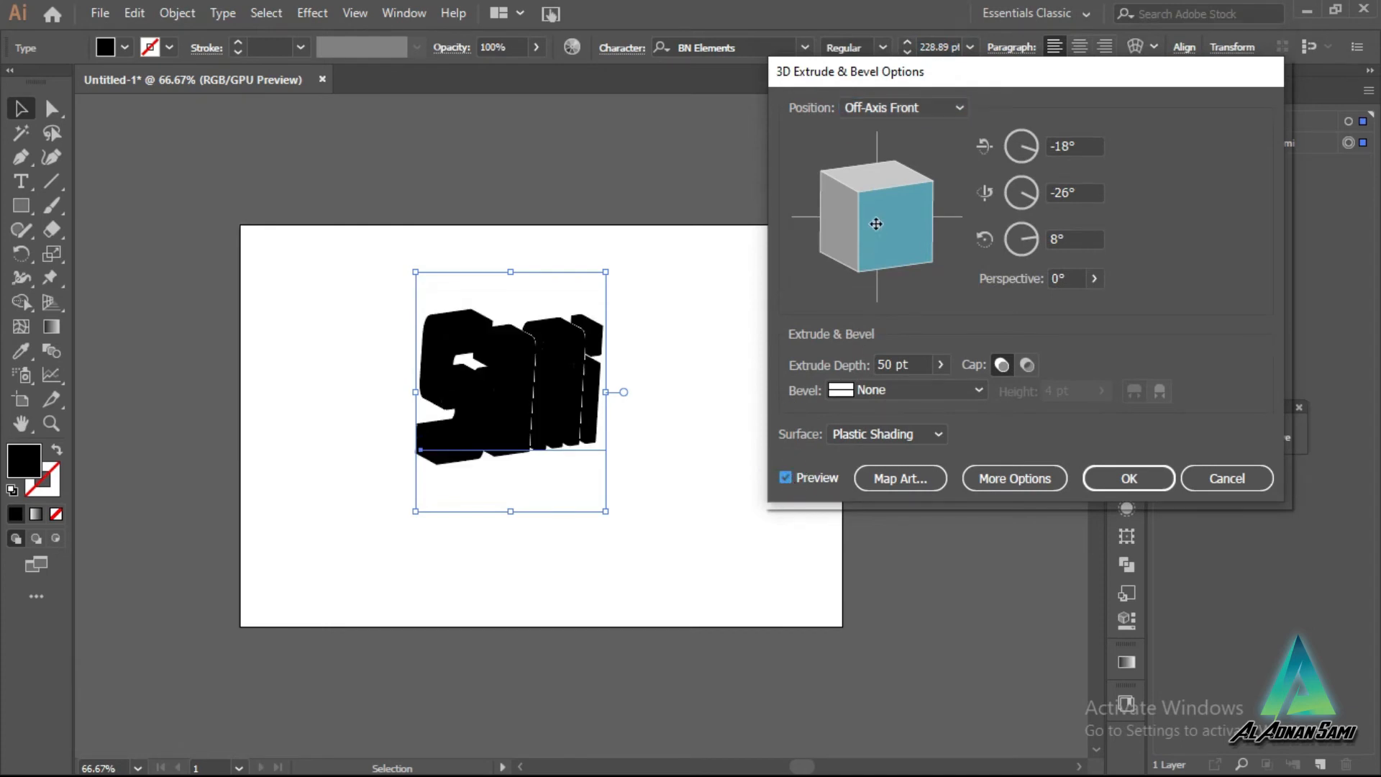
left_click_drag(889, 246, 842, 210)
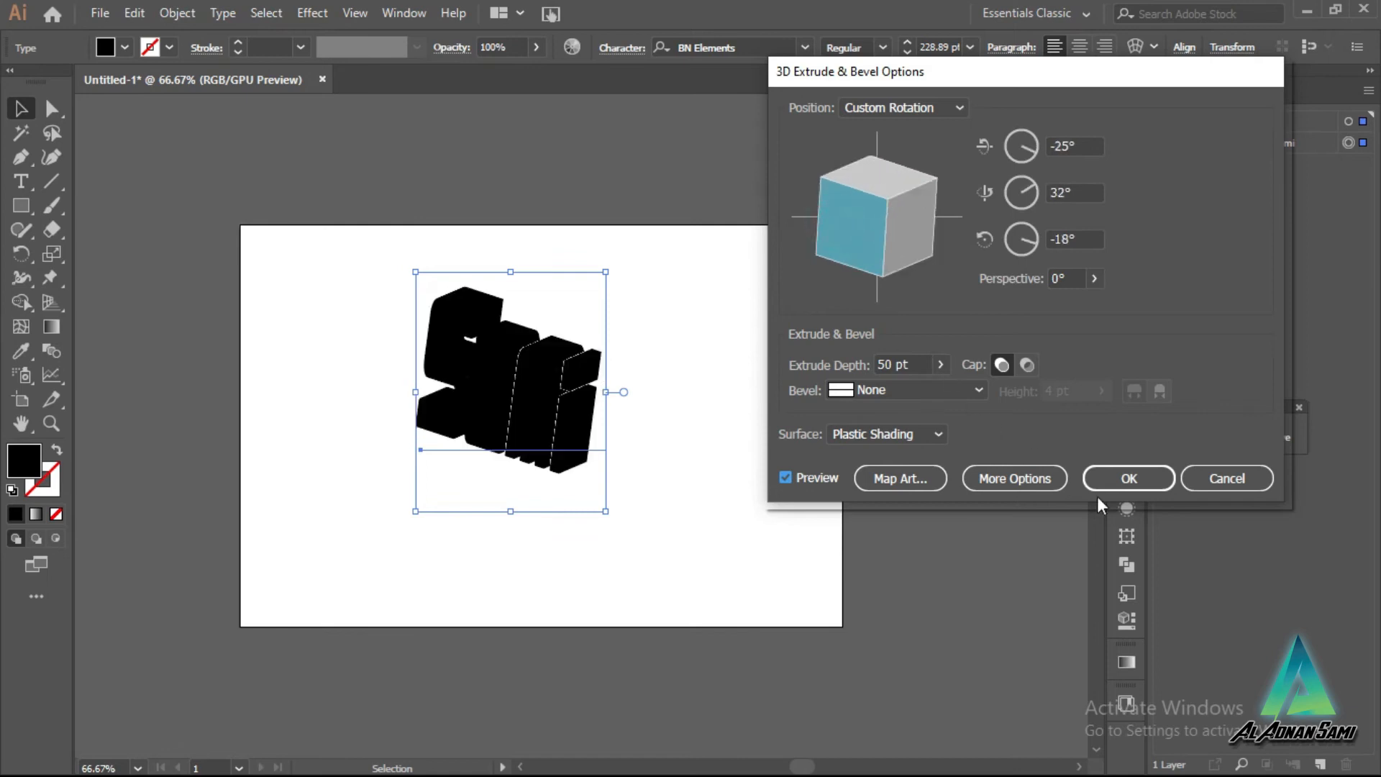
left_click(1195, 478)
Step: Replace the whole text with the single letter S and leave text editing with the object selected
double_click(503, 402)
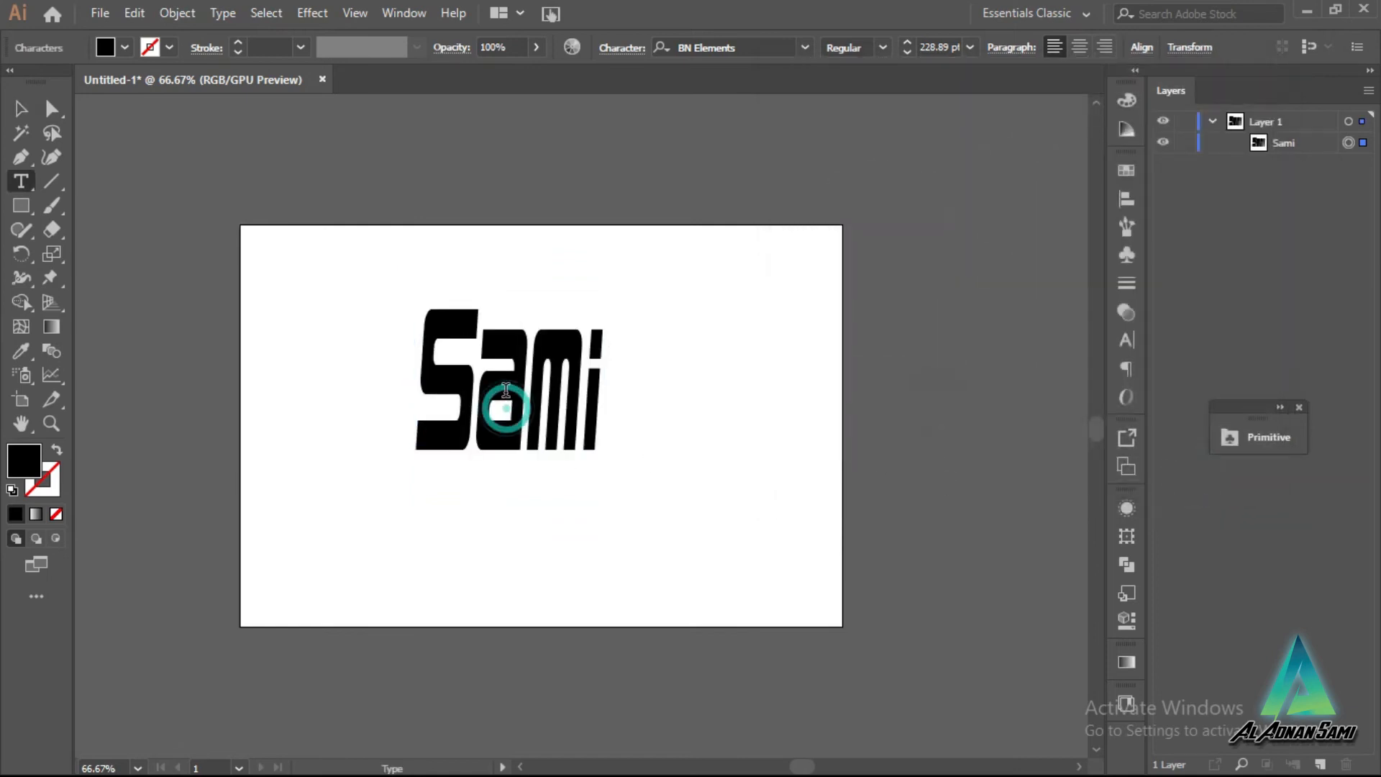
double_click(506, 392)
key("BackSpace")
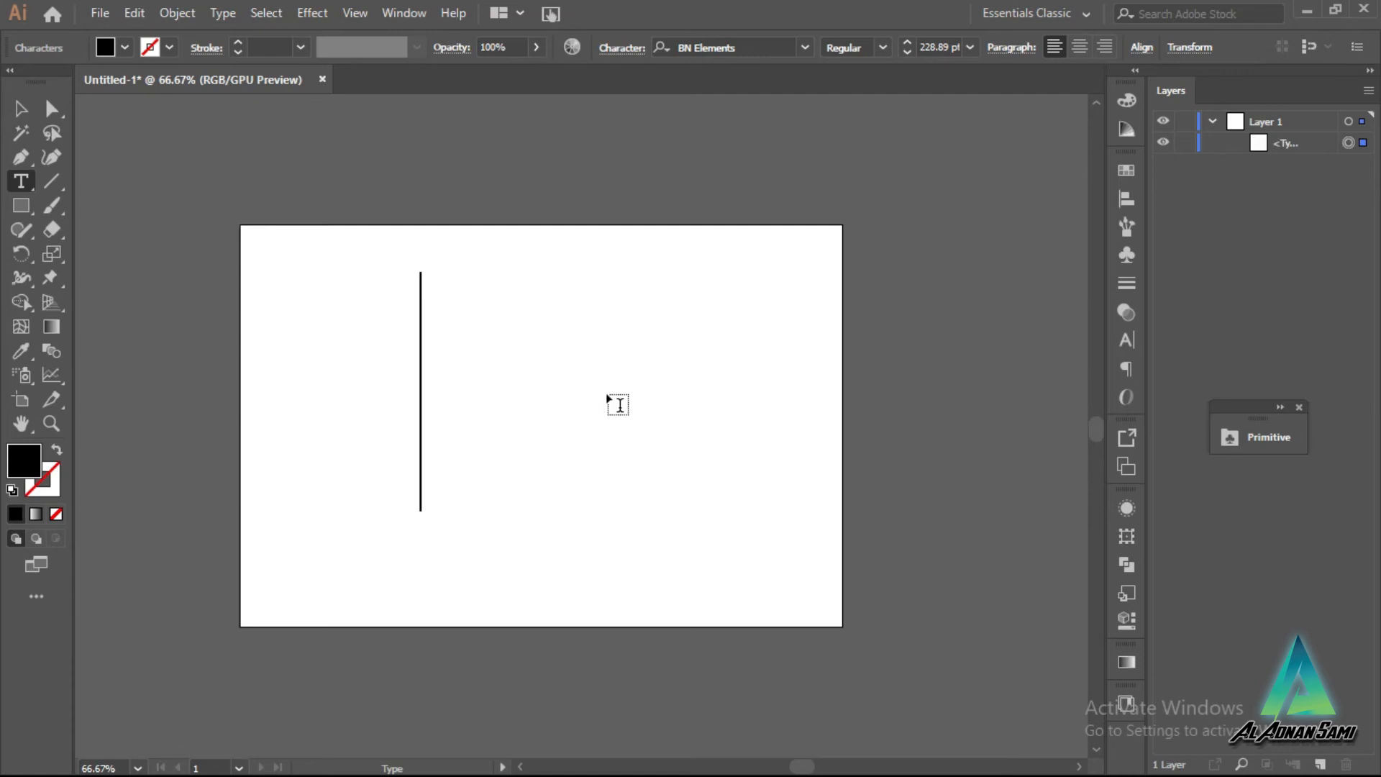
type("S")
left_click(25, 105)
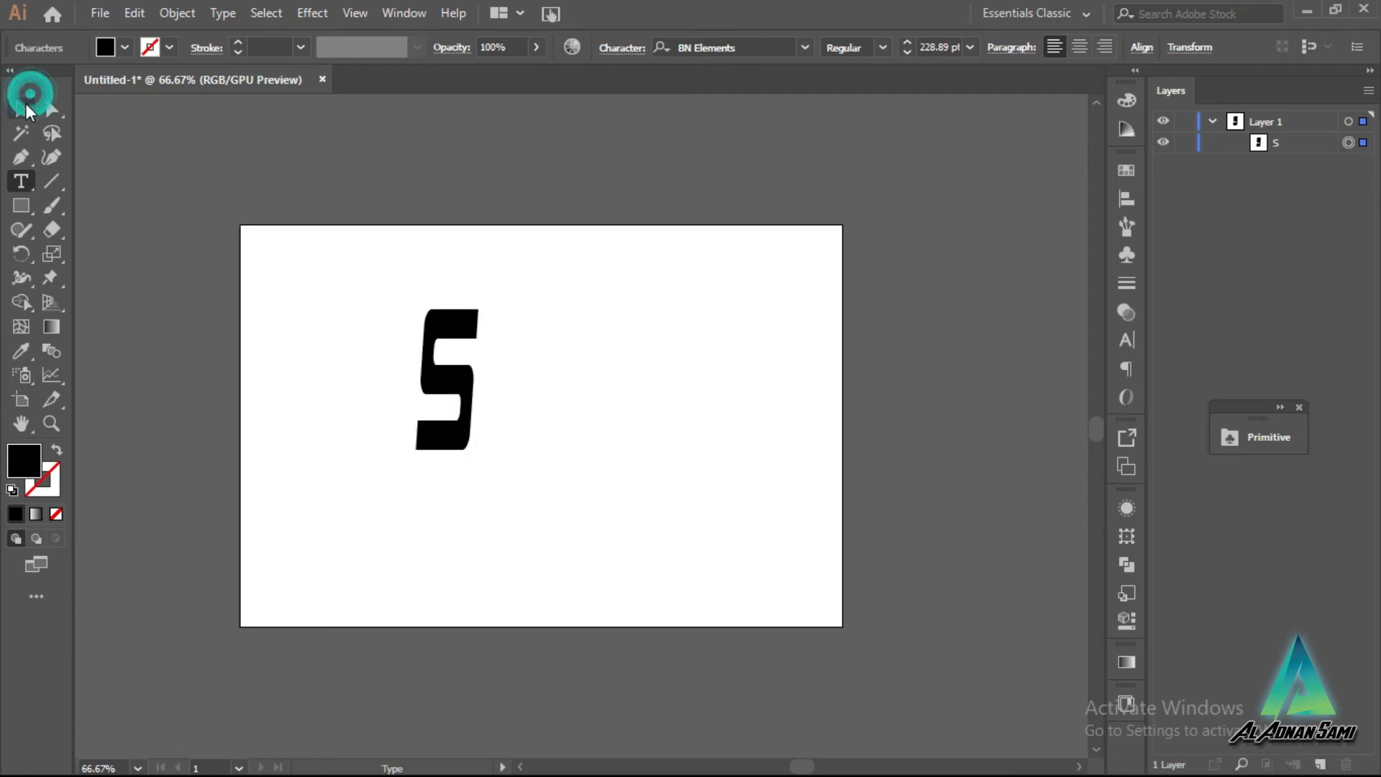
Step: Set the letter's fill color to orange-red FF3600
double_click(24, 461)
type("FF3600")
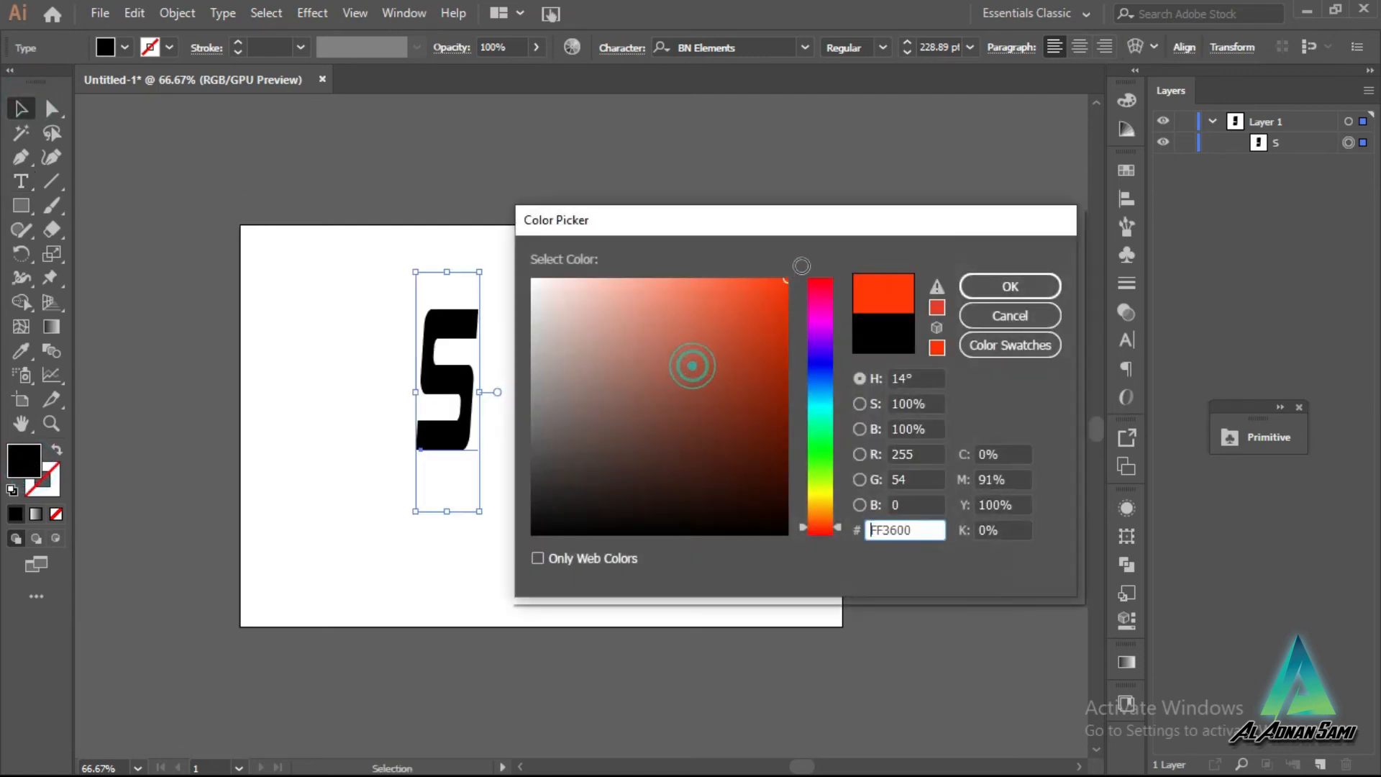
left_click(986, 277)
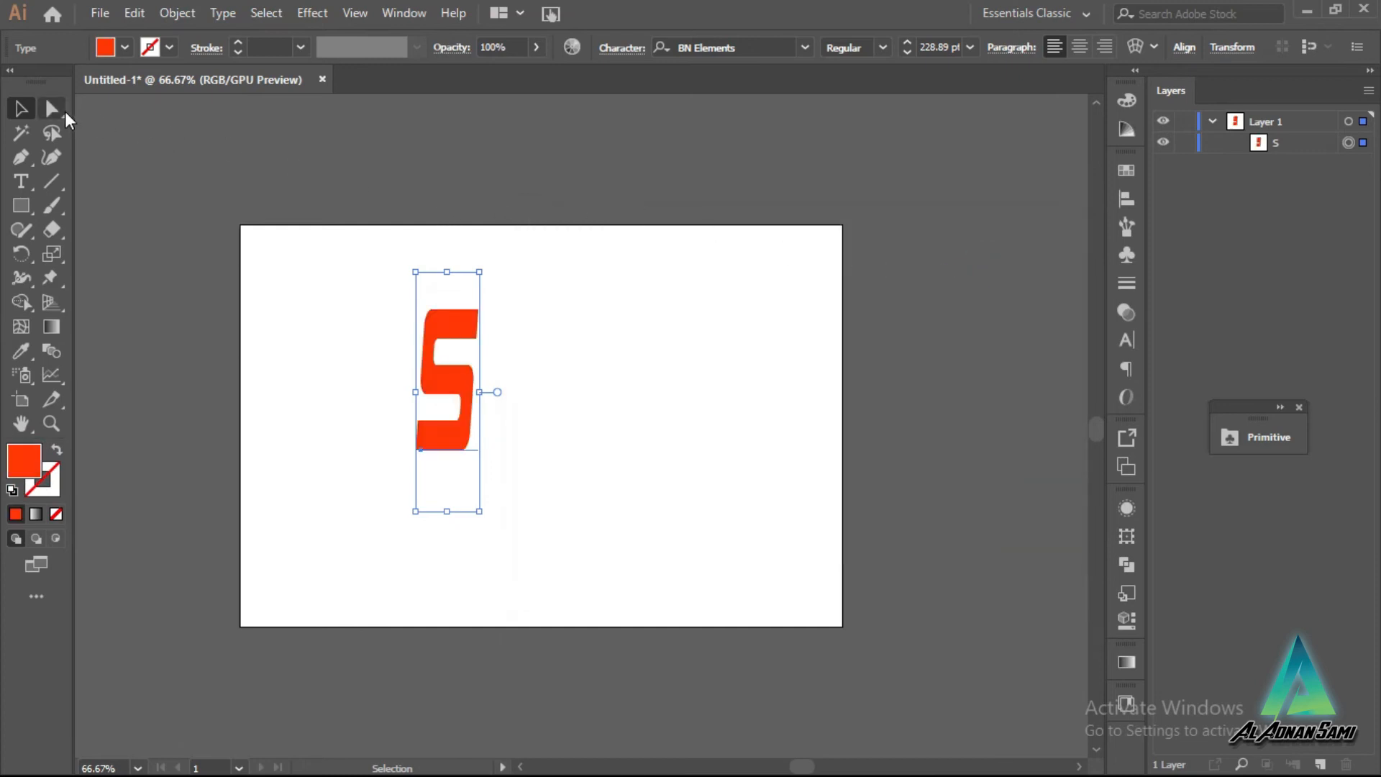
Step: Start a 3D Extrude & Bevel on the letter with preview on and rotate it to 27°, -1° and 1°
left_click(311, 13)
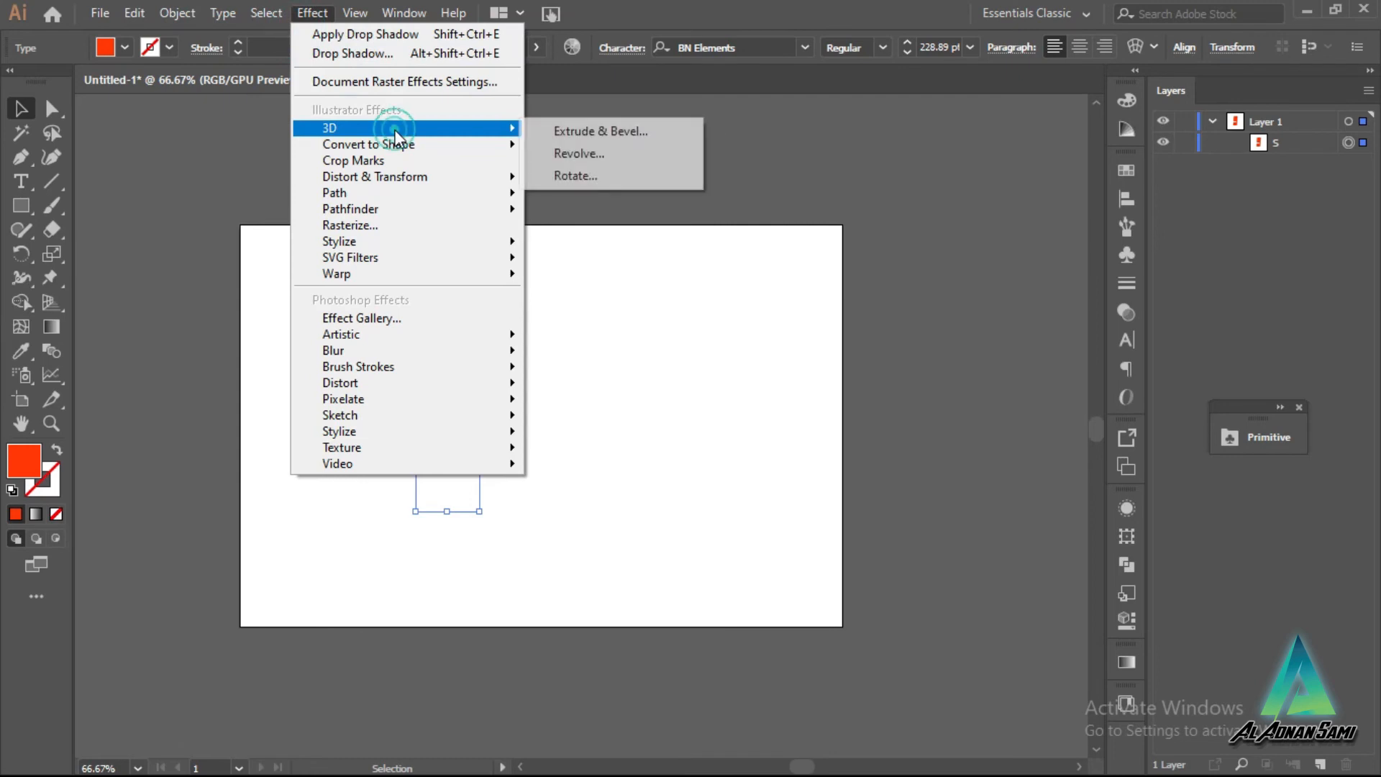
left_click(575, 129)
left_click_drag(892, 226, 878, 185)
left_click(827, 474)
left_click_drag(1032, 137, 1033, 141)
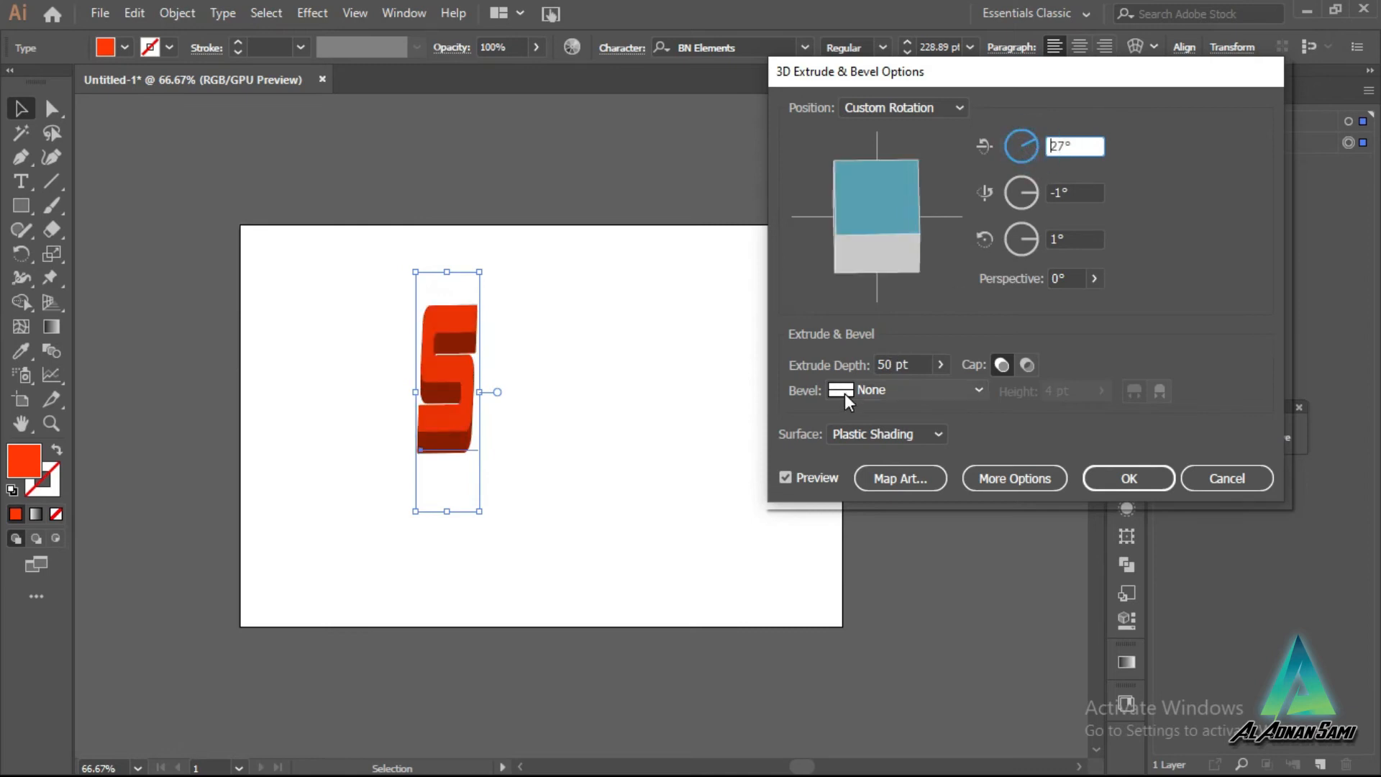
Step: Try the Classic, Complex 1, Complex 2, Complex 4, Rolling and Rounded bevels on the letter, settling on Tall-Round
left_click(892, 392)
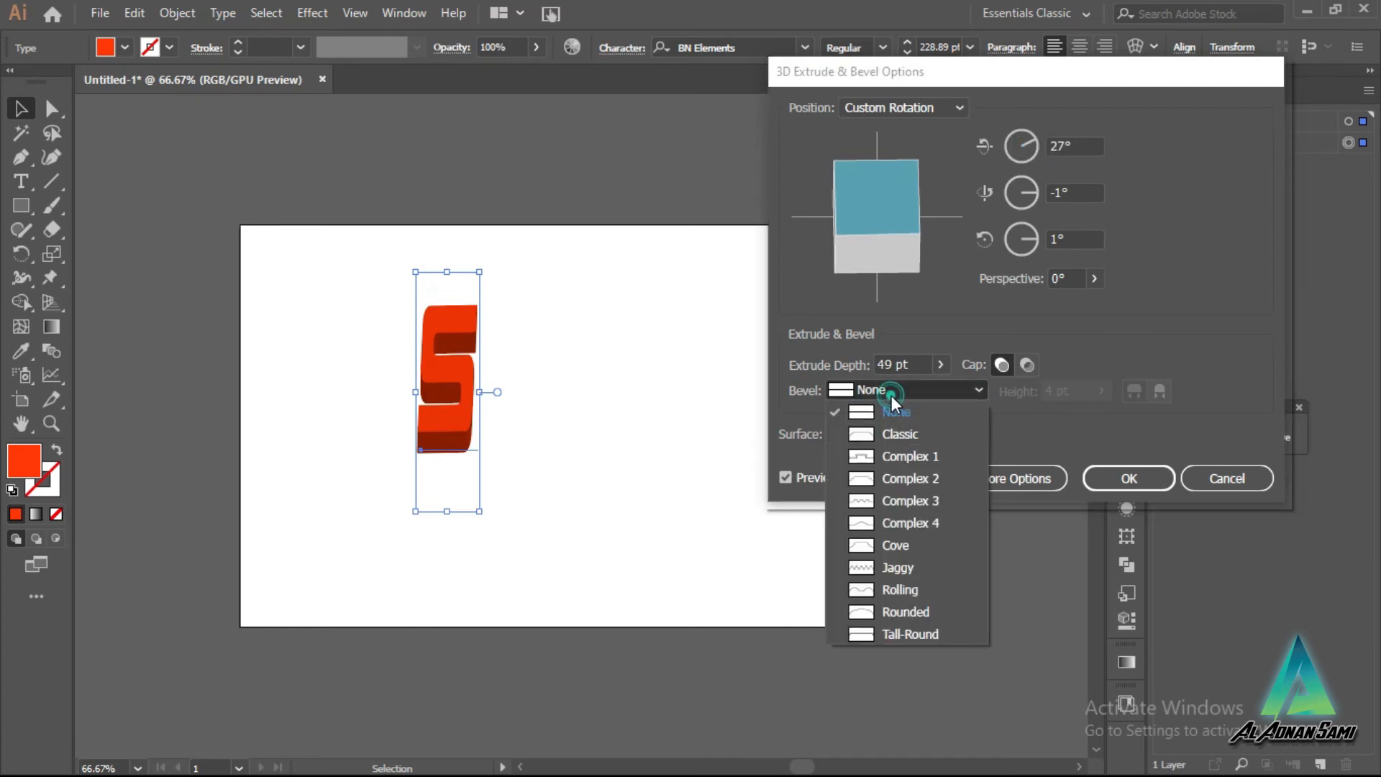
left_click(904, 434)
left_click(896, 390)
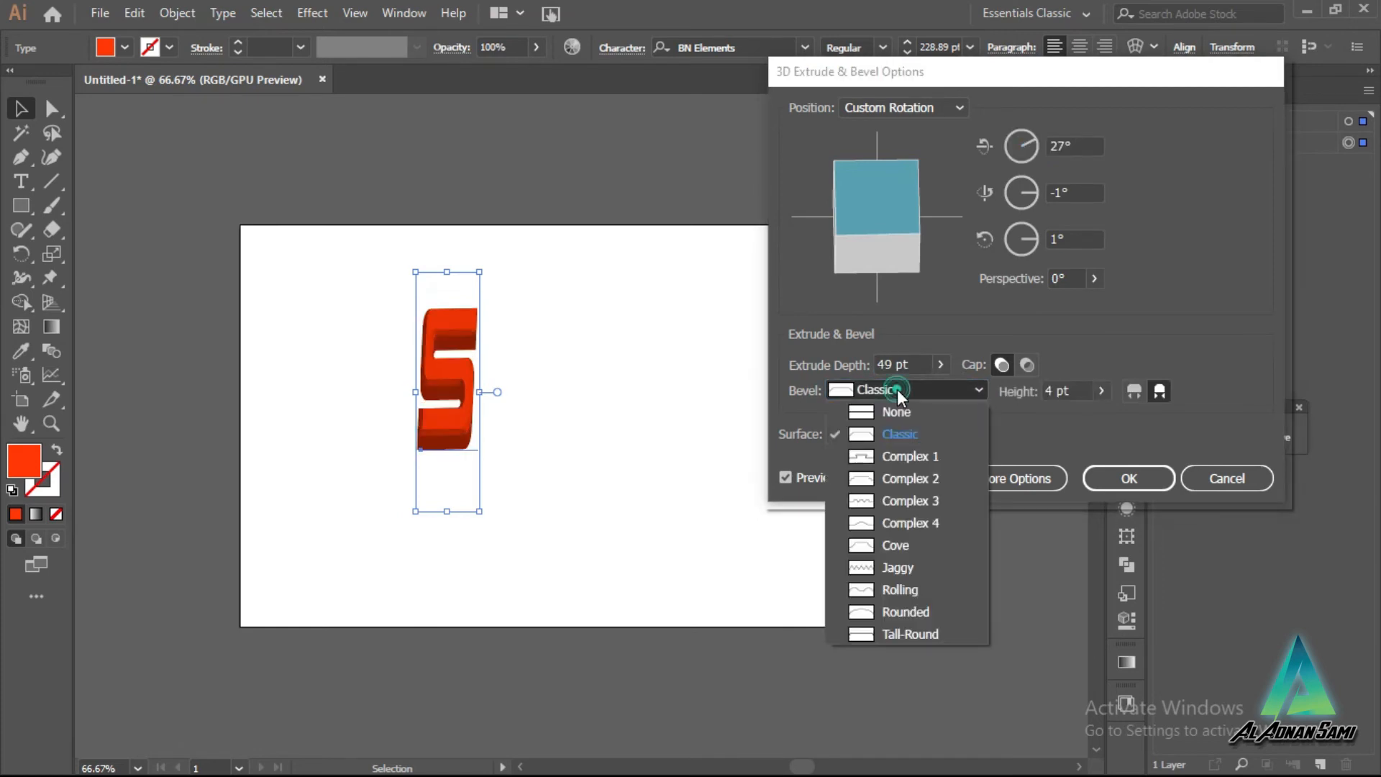
left_click(890, 450)
left_click(901, 389)
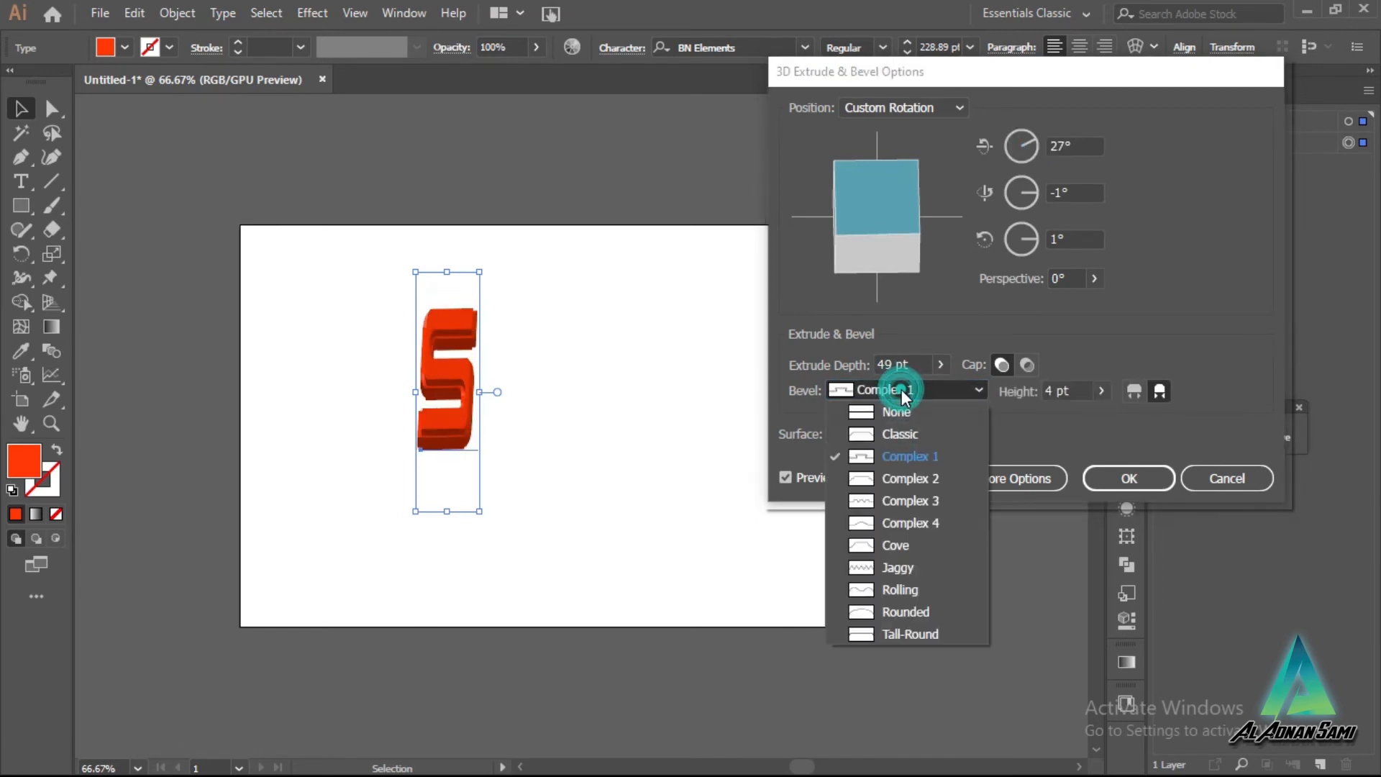
left_click(892, 482)
left_click(907, 390)
left_click(881, 529)
left_click(886, 390)
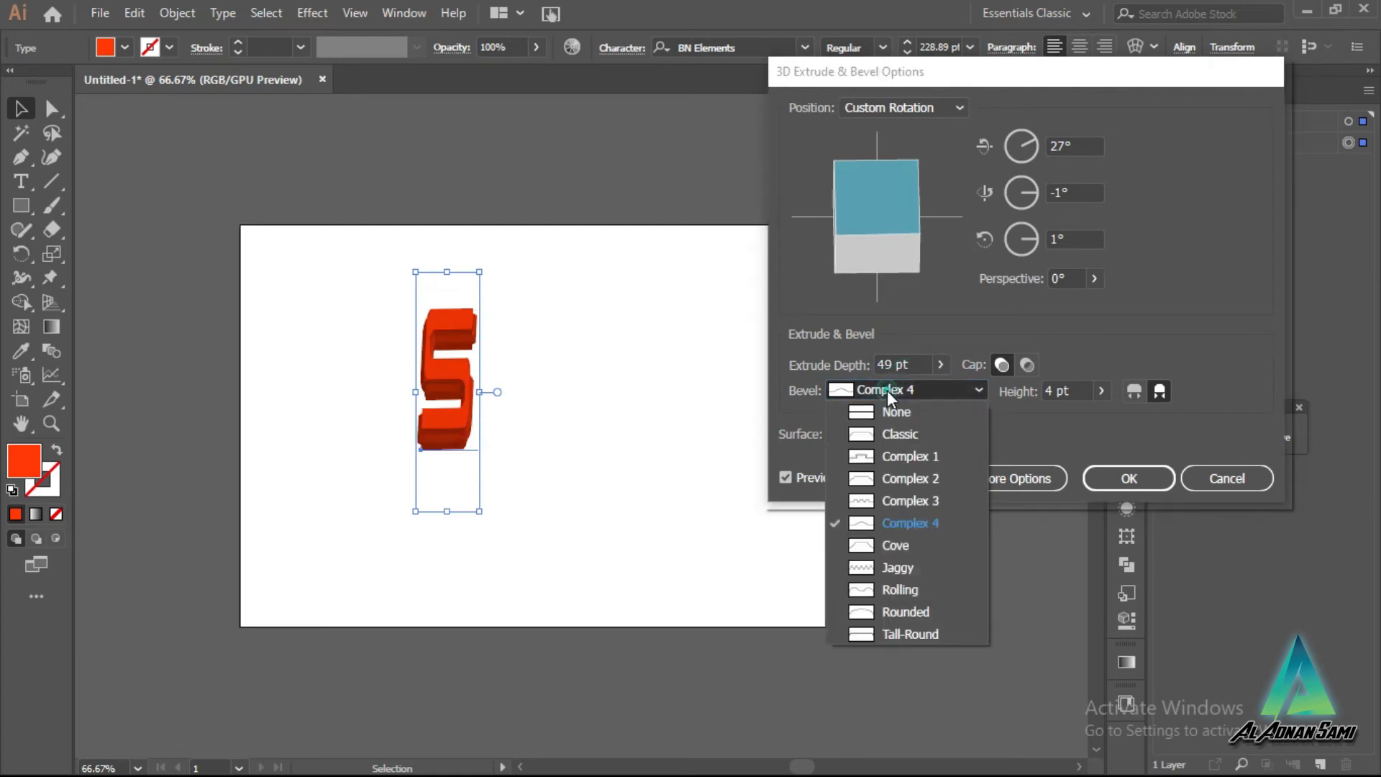
left_click(891, 592)
left_click(949, 392)
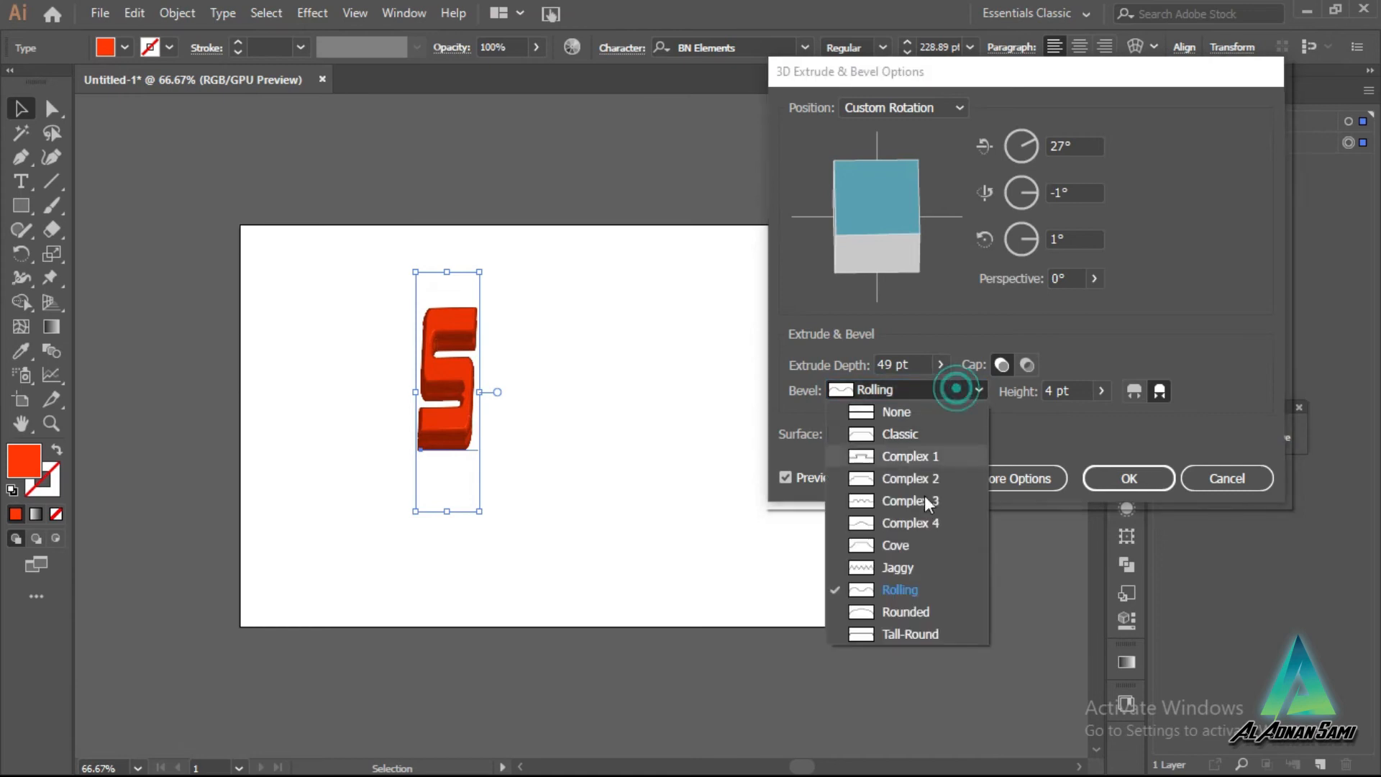
left_click(908, 610)
left_click(915, 387)
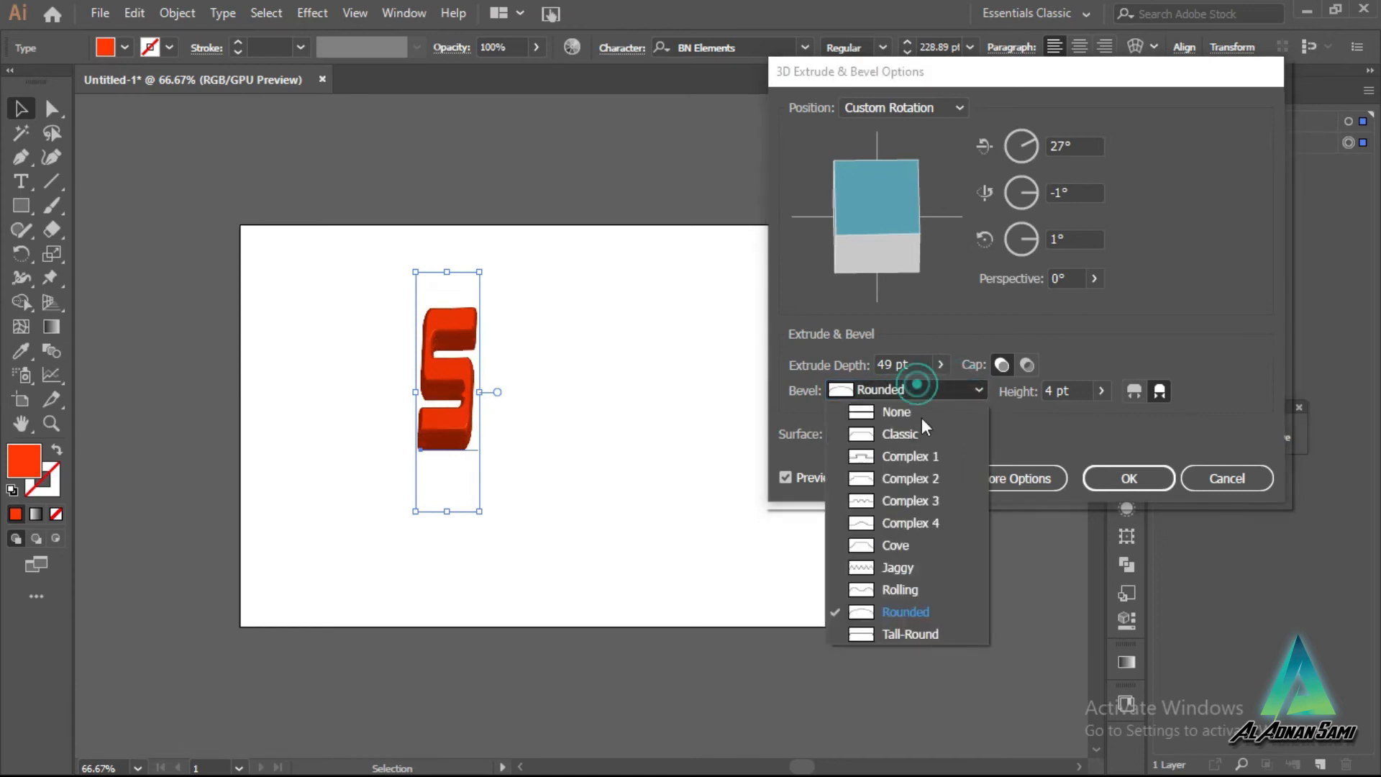
left_click(917, 637)
Step: Set the letter's extrude depth to 111 pt
left_click(940, 365)
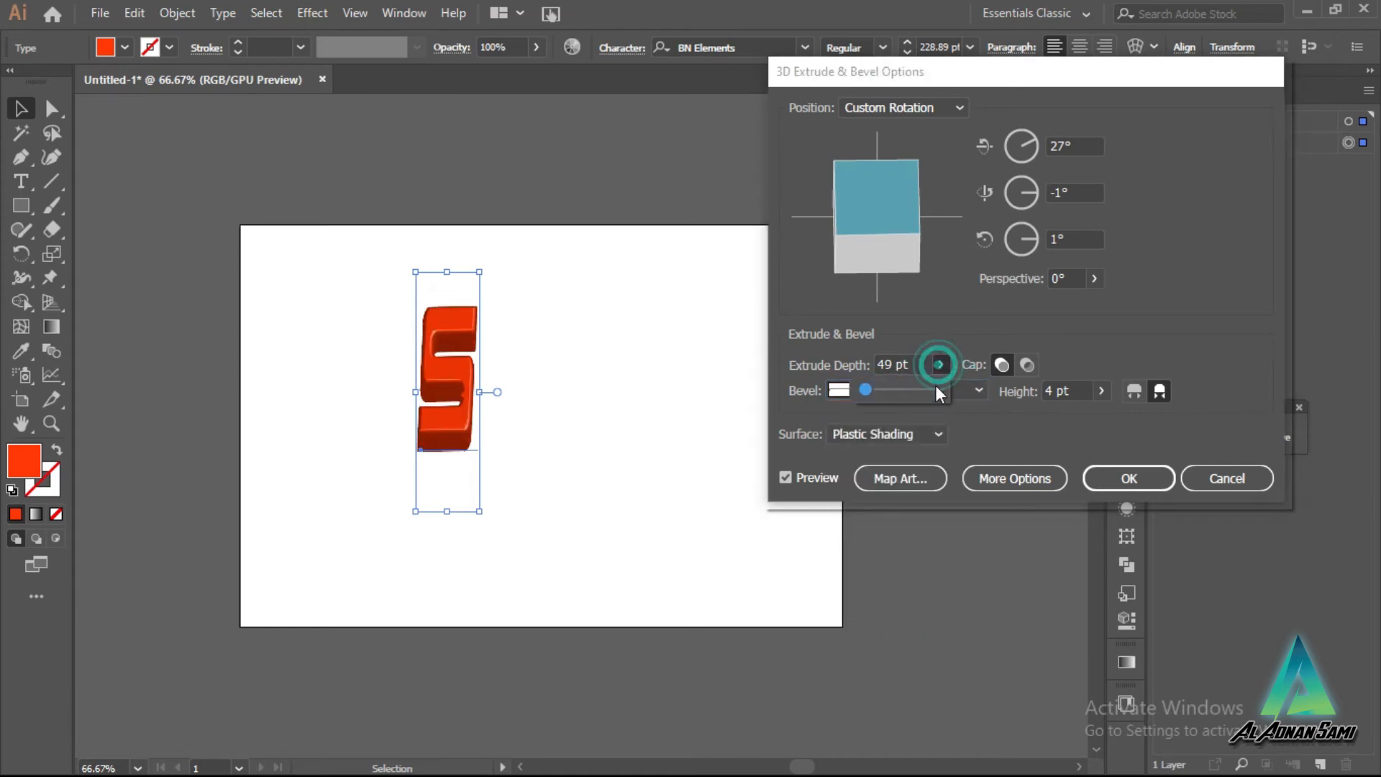
left_click_drag(935, 390, 866, 398)
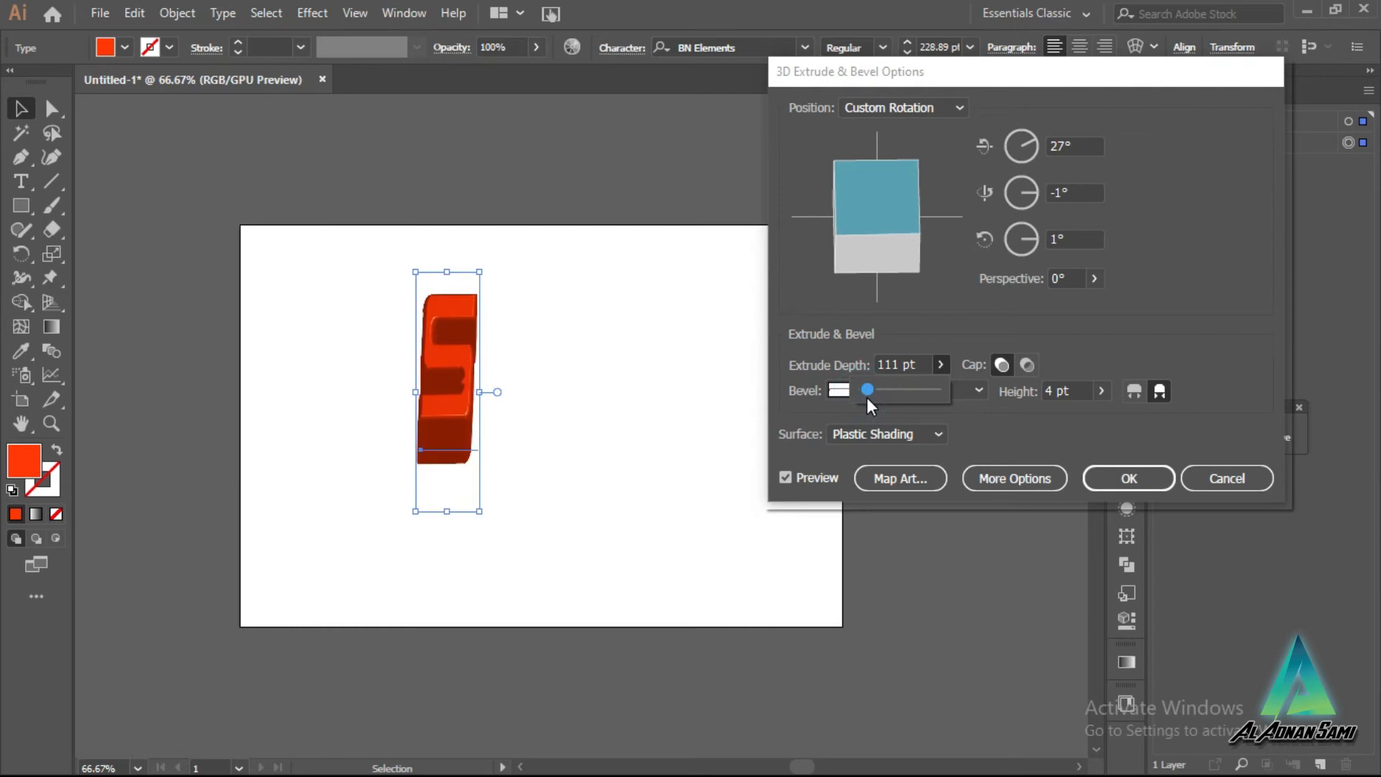
left_click(900, 365)
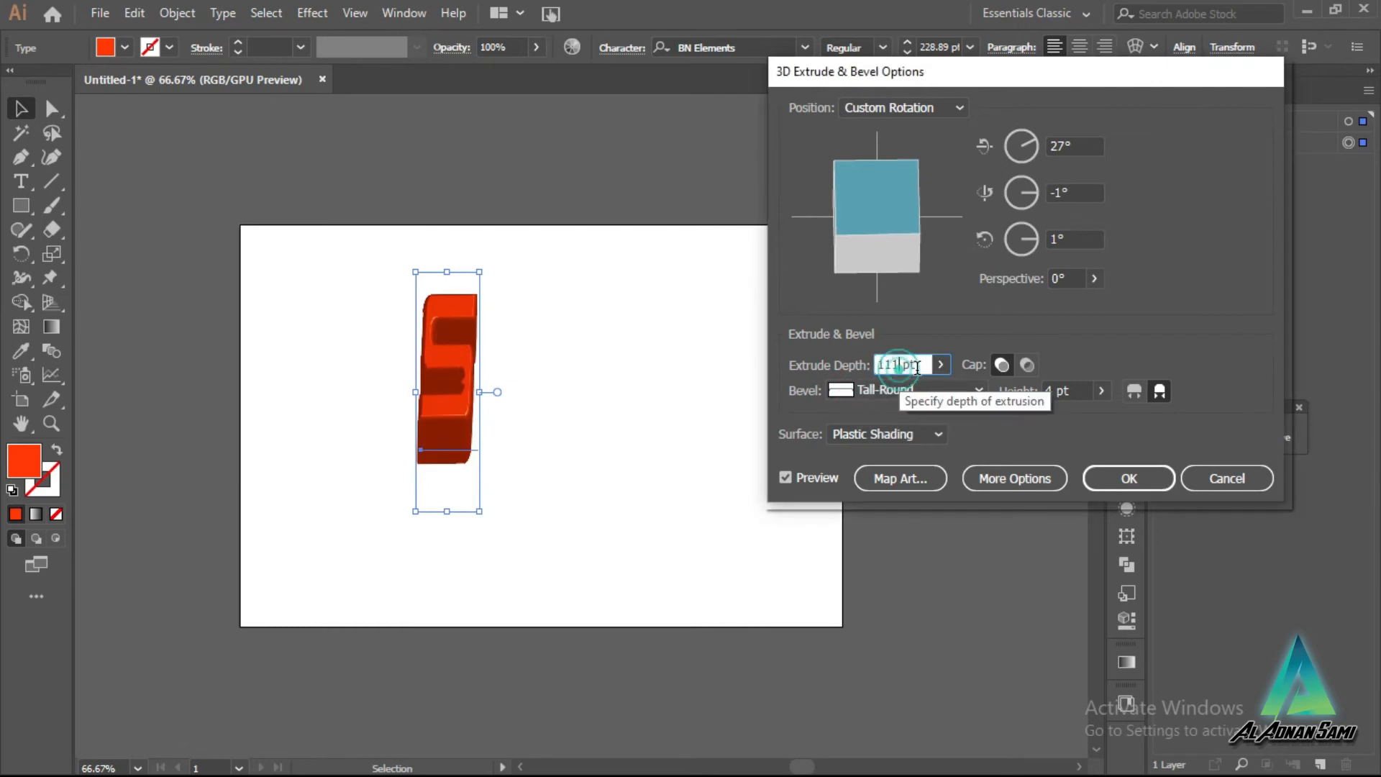
left_click(940, 364)
left_click_drag(873, 392, 869, 386)
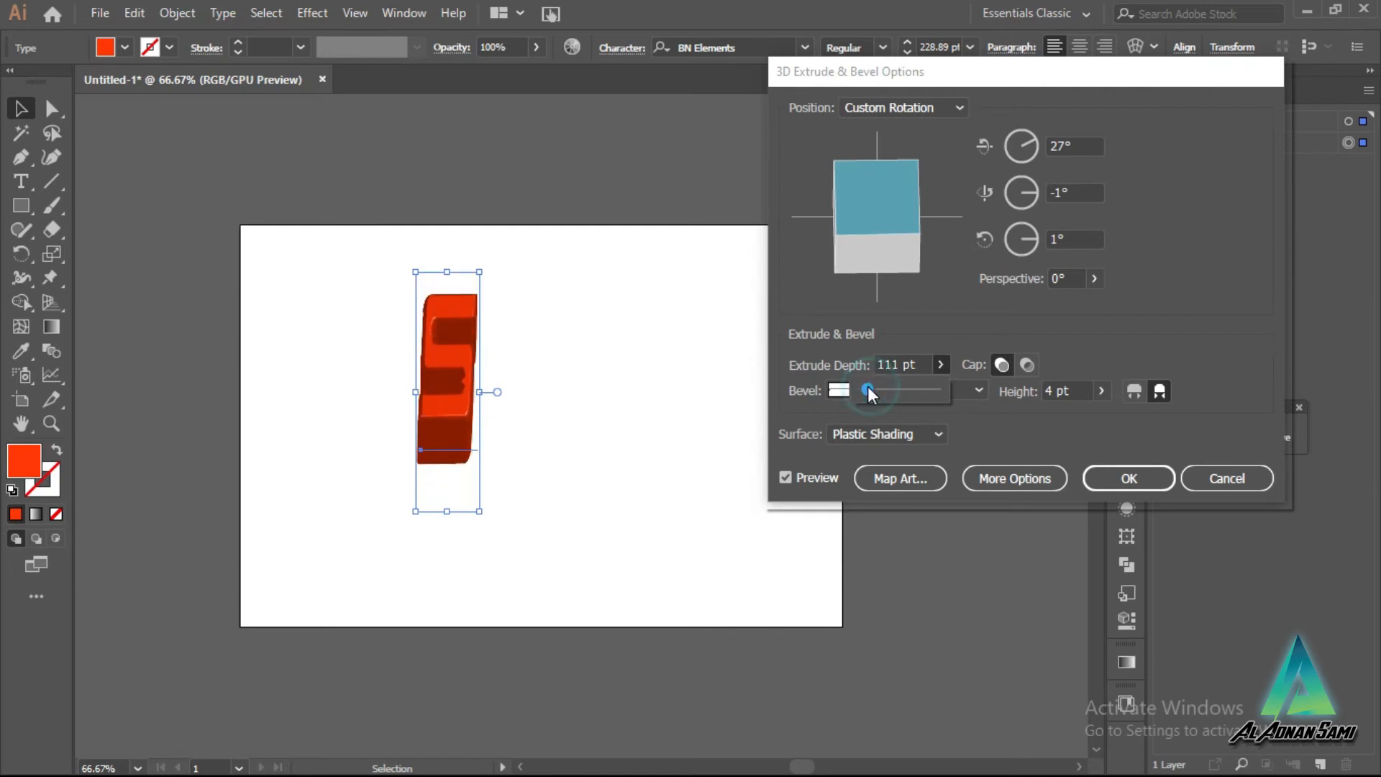
Step: Show the additional 3D surface options and move the light around the shading sphere, bringing it back near the center
left_click(1003, 483)
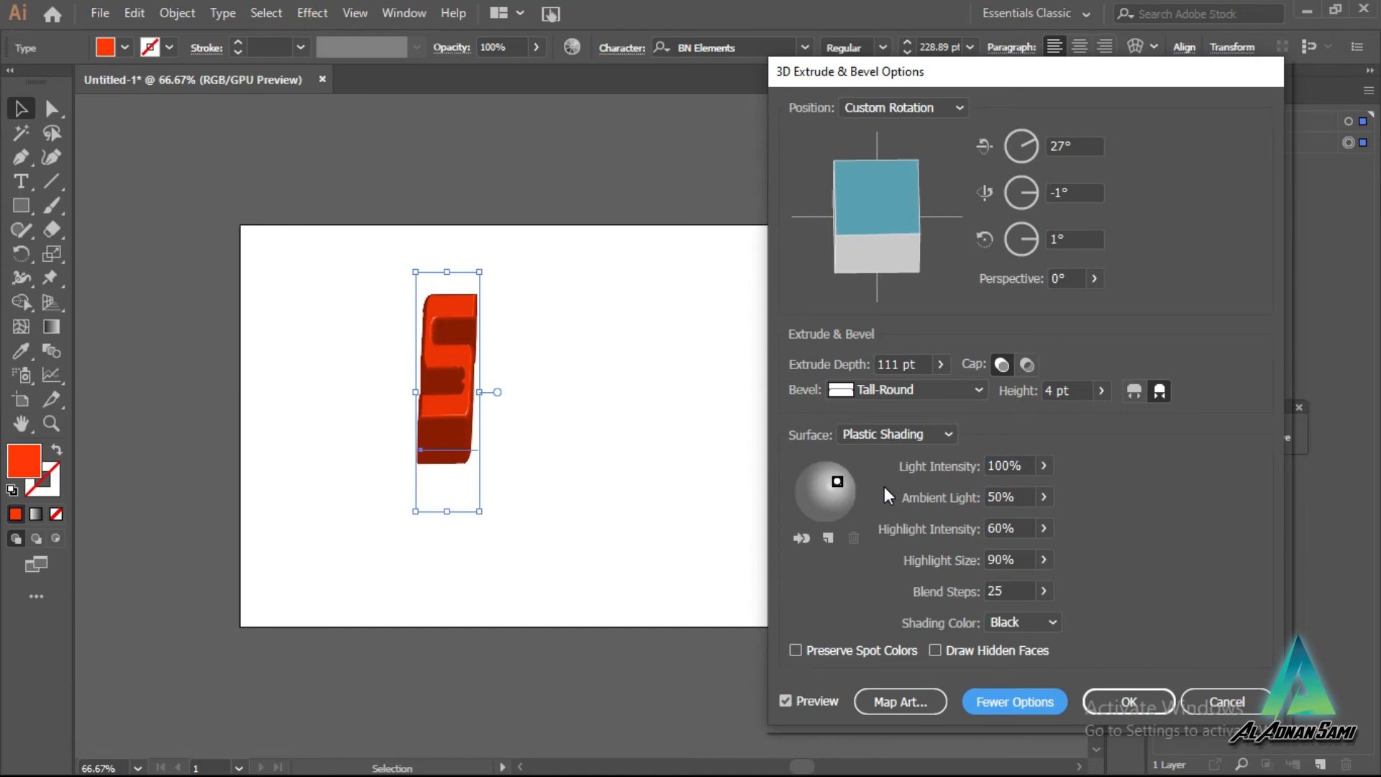
left_click_drag(828, 486, 810, 507)
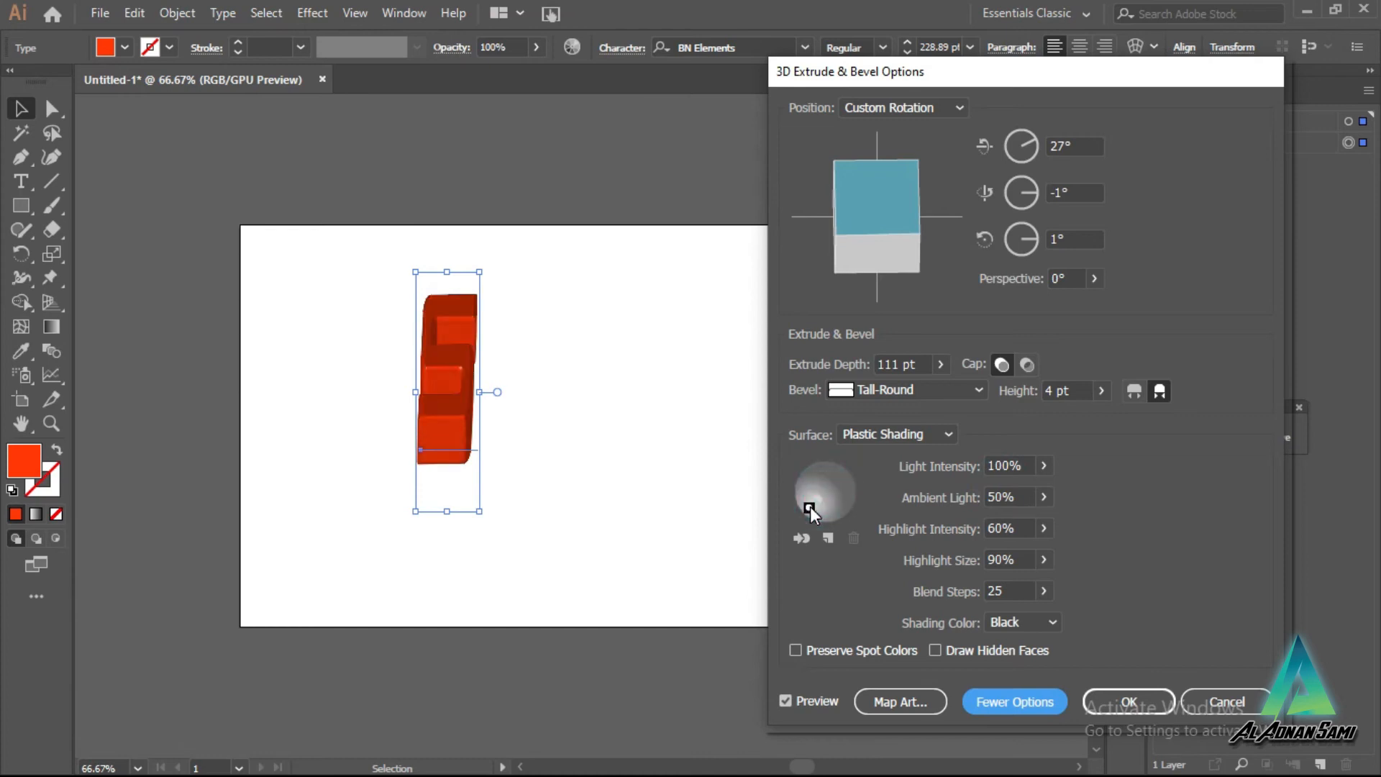
left_click(814, 502)
left_click_drag(810, 503, 830, 492)
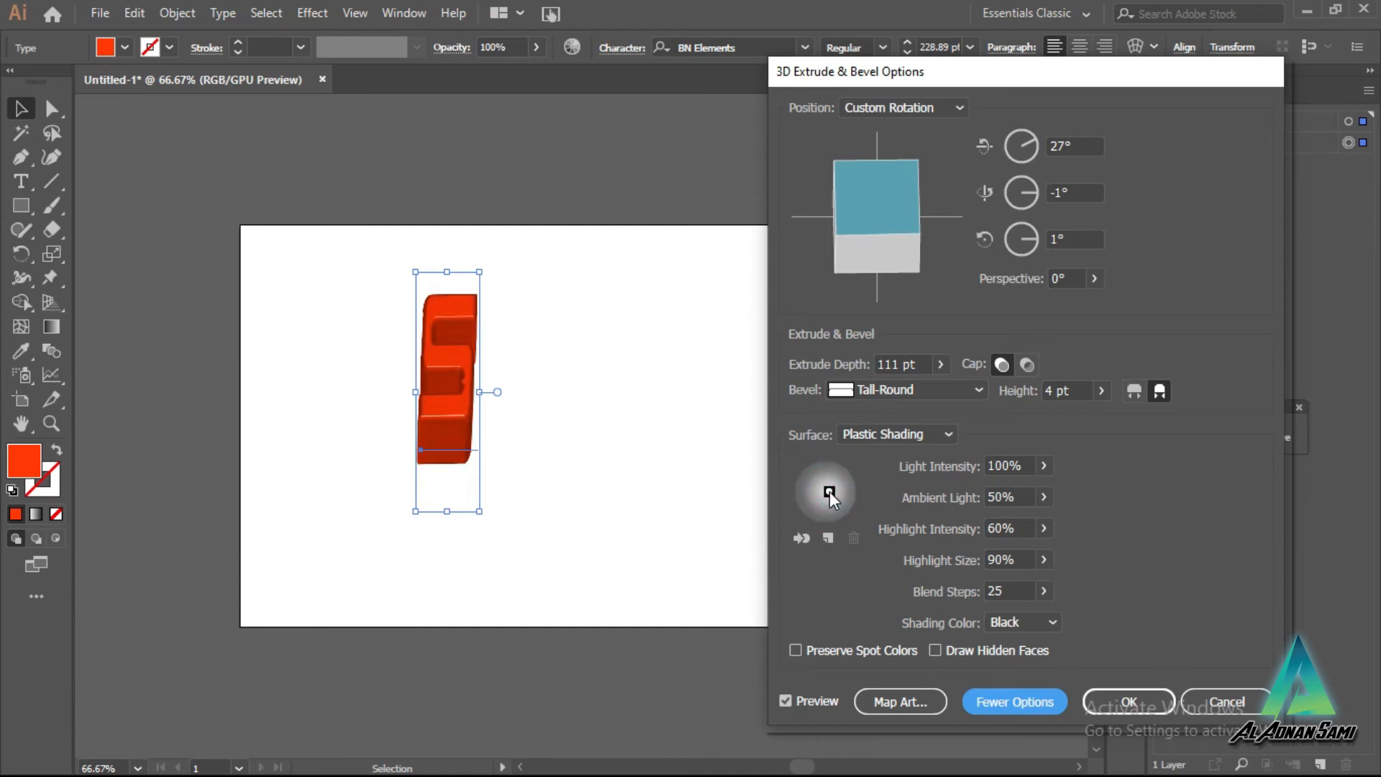
Step: Keep the light intensity at 100%, set the blend steps to 256 and apply the 3D effect
left_click(1042, 466)
left_click_drag(1029, 489, 1059, 506)
left_click(1044, 592)
left_click_drag(1014, 610, 1054, 613)
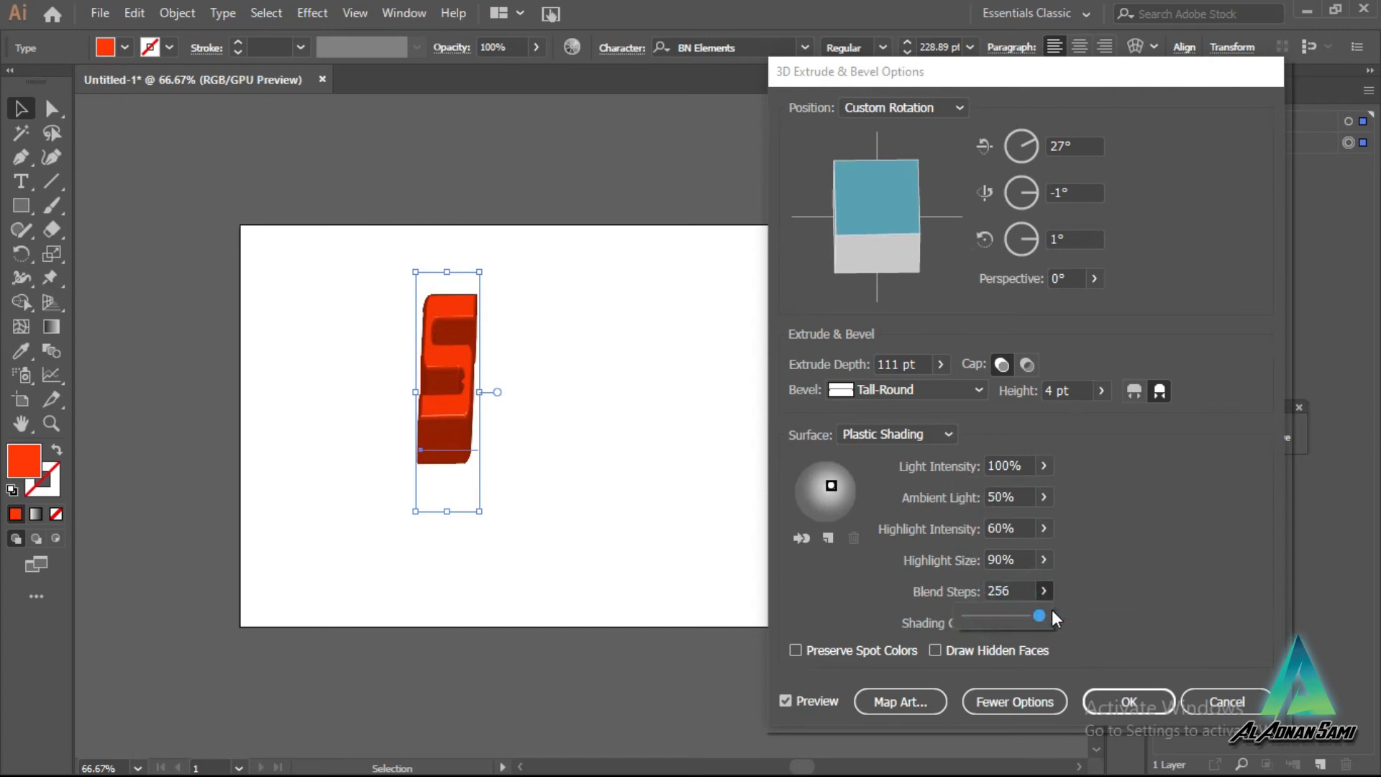
left_click_drag(960, 619, 1045, 619)
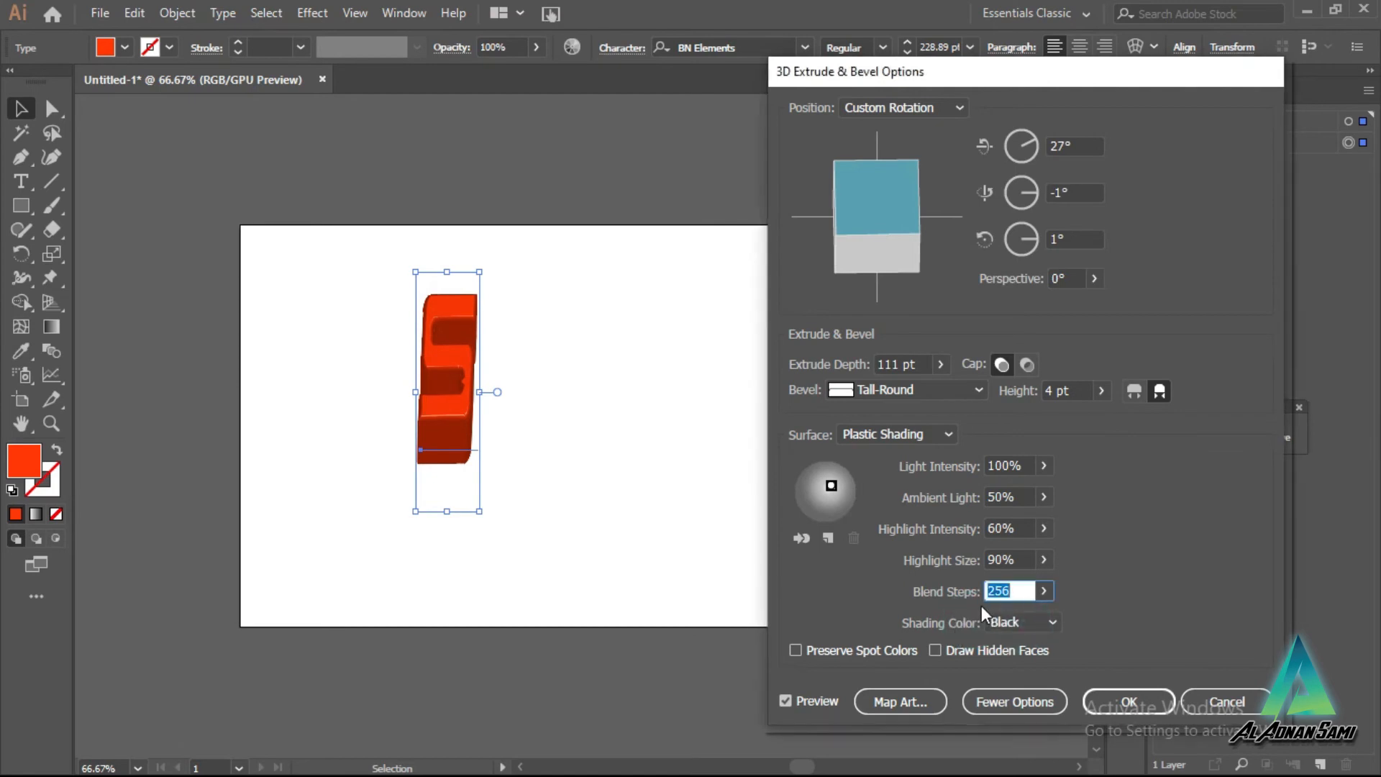
left_click(1128, 697)
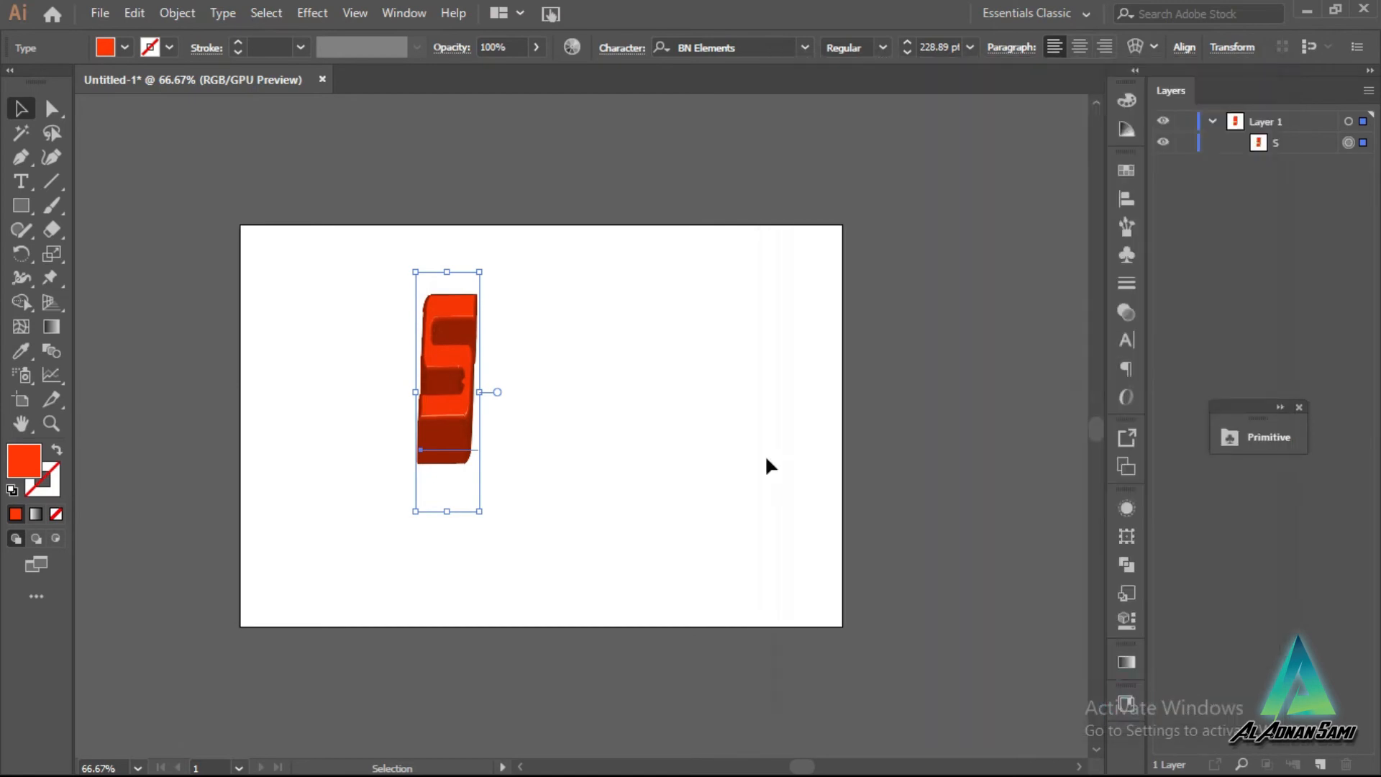
Step: Move the extruded letter about 20 mm left and 4 mm up on the artboard, leaving it deselected
left_click(370, 176)
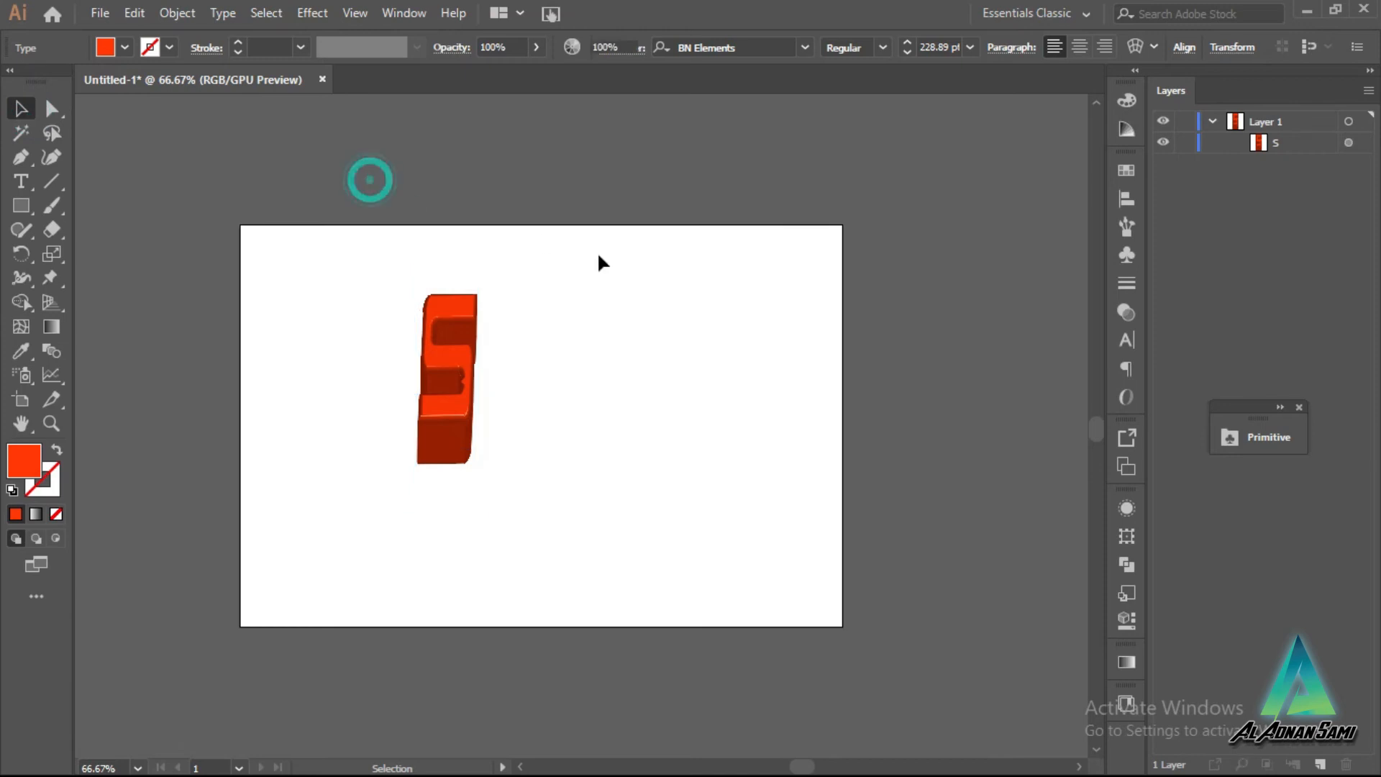
left_click_drag(484, 355, 407, 345)
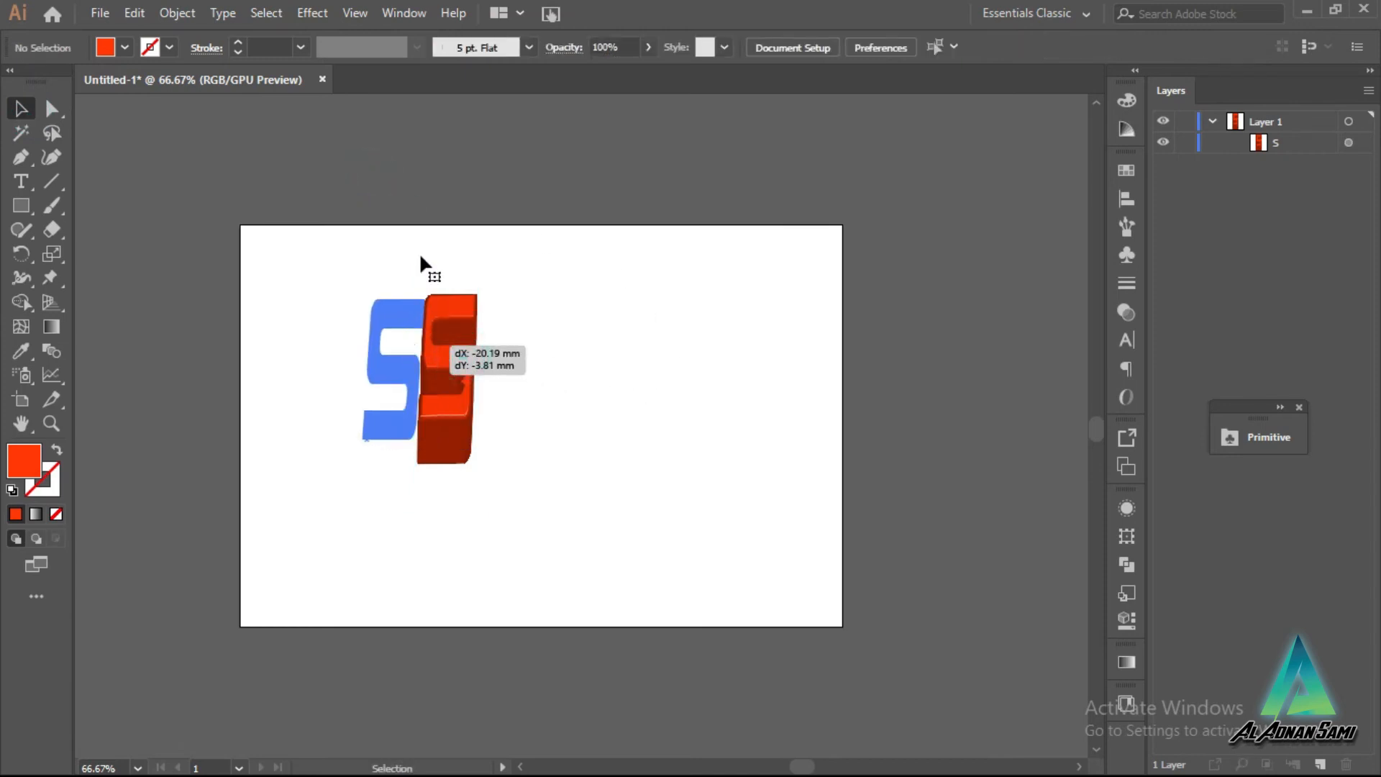
left_click(671, 272)
left_click(387, 361)
left_click(607, 284)
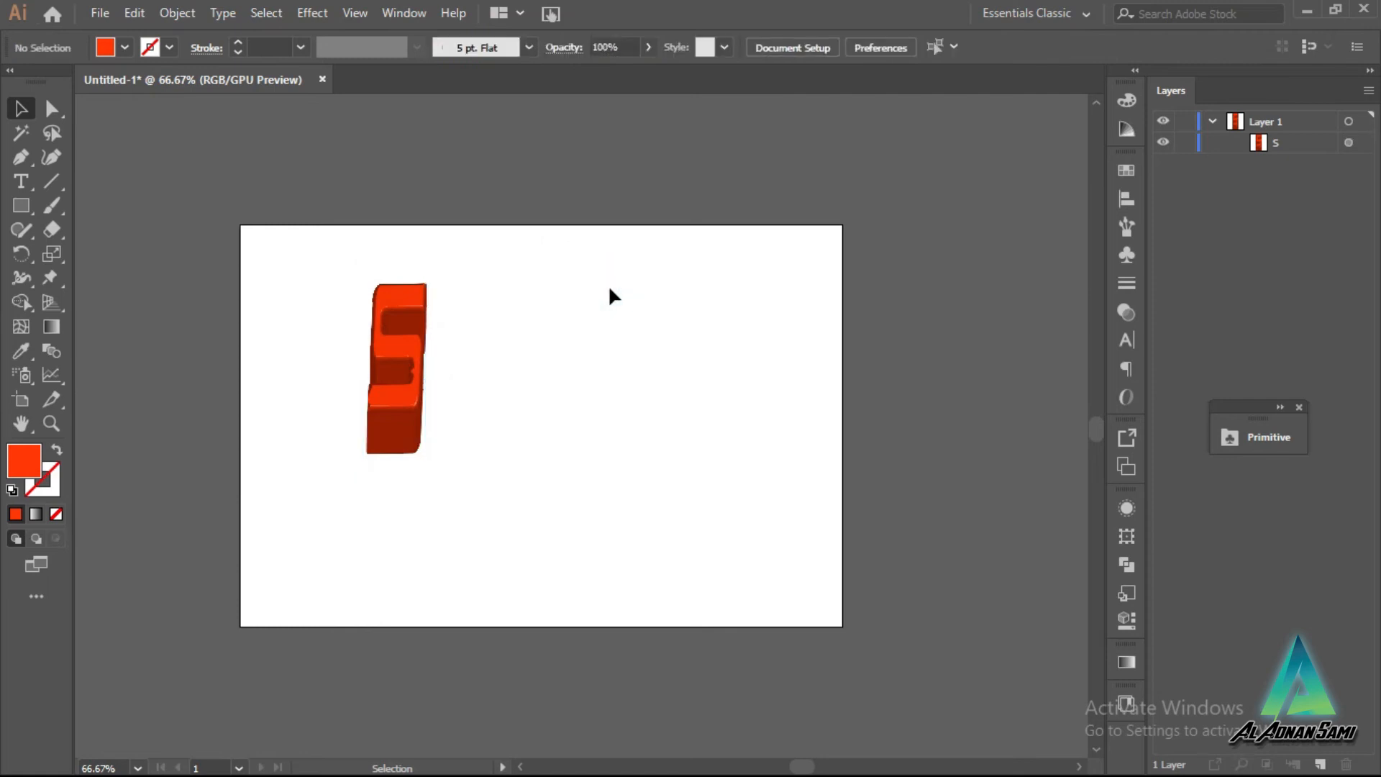
Step: Select the extruded letter S and delete it, leaving the artboard empty
left_click(312, 12)
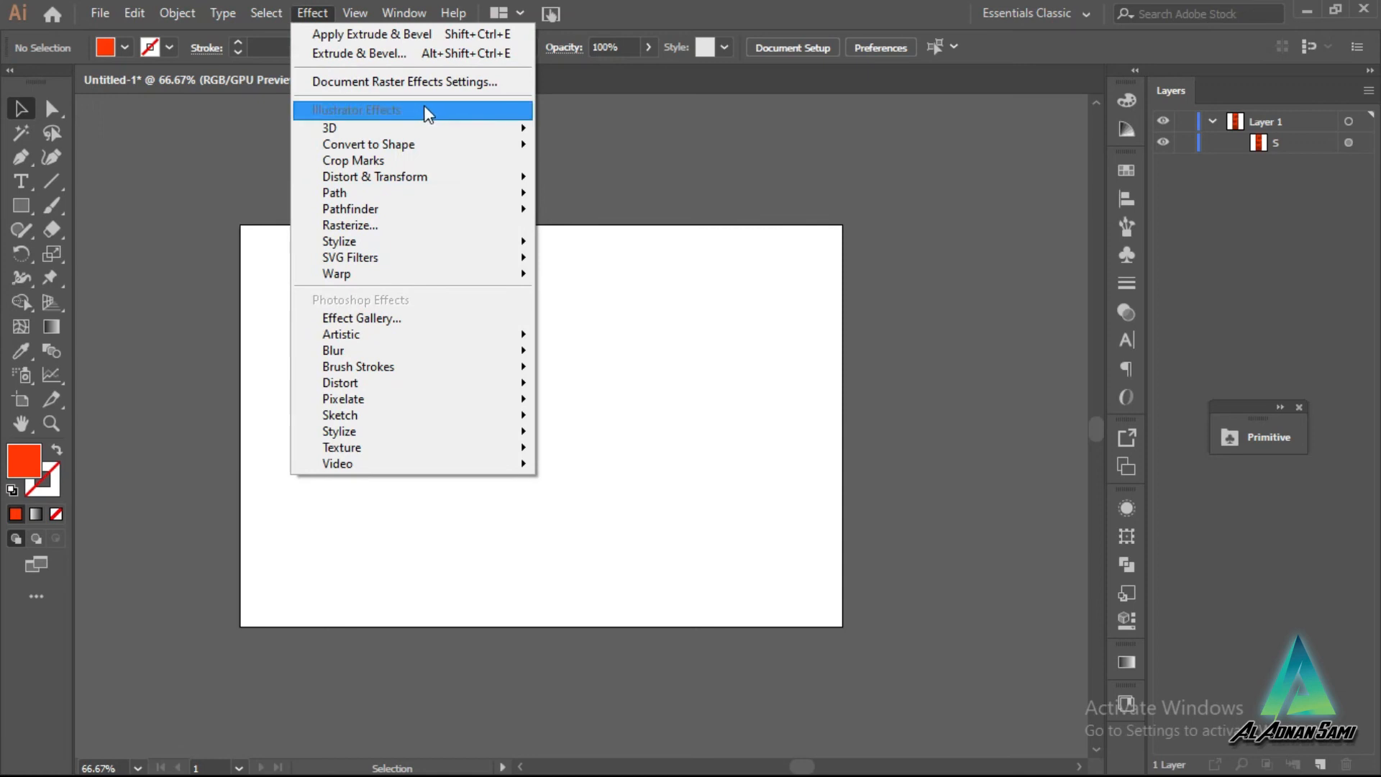
mouse_move(464, 130)
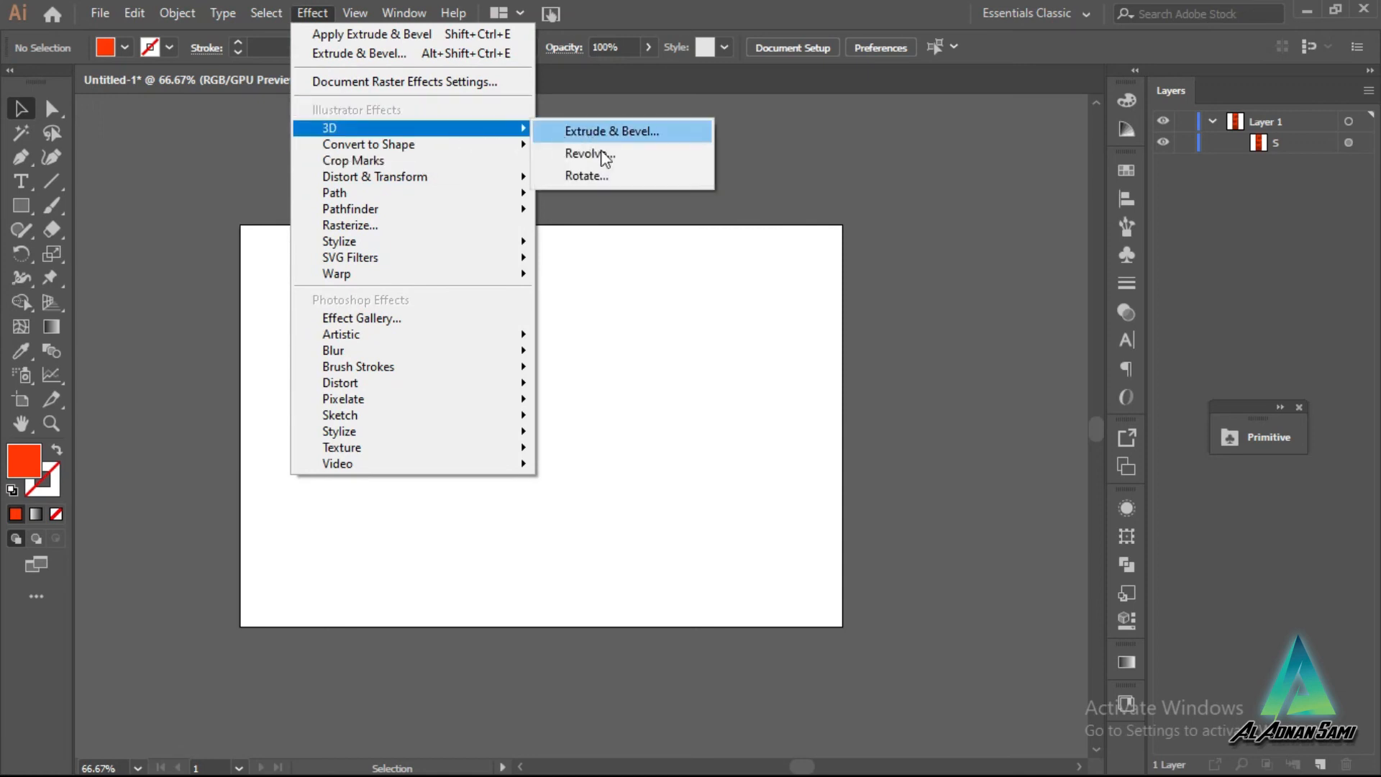
left_click(626, 269)
left_click_drag(297, 268, 531, 489)
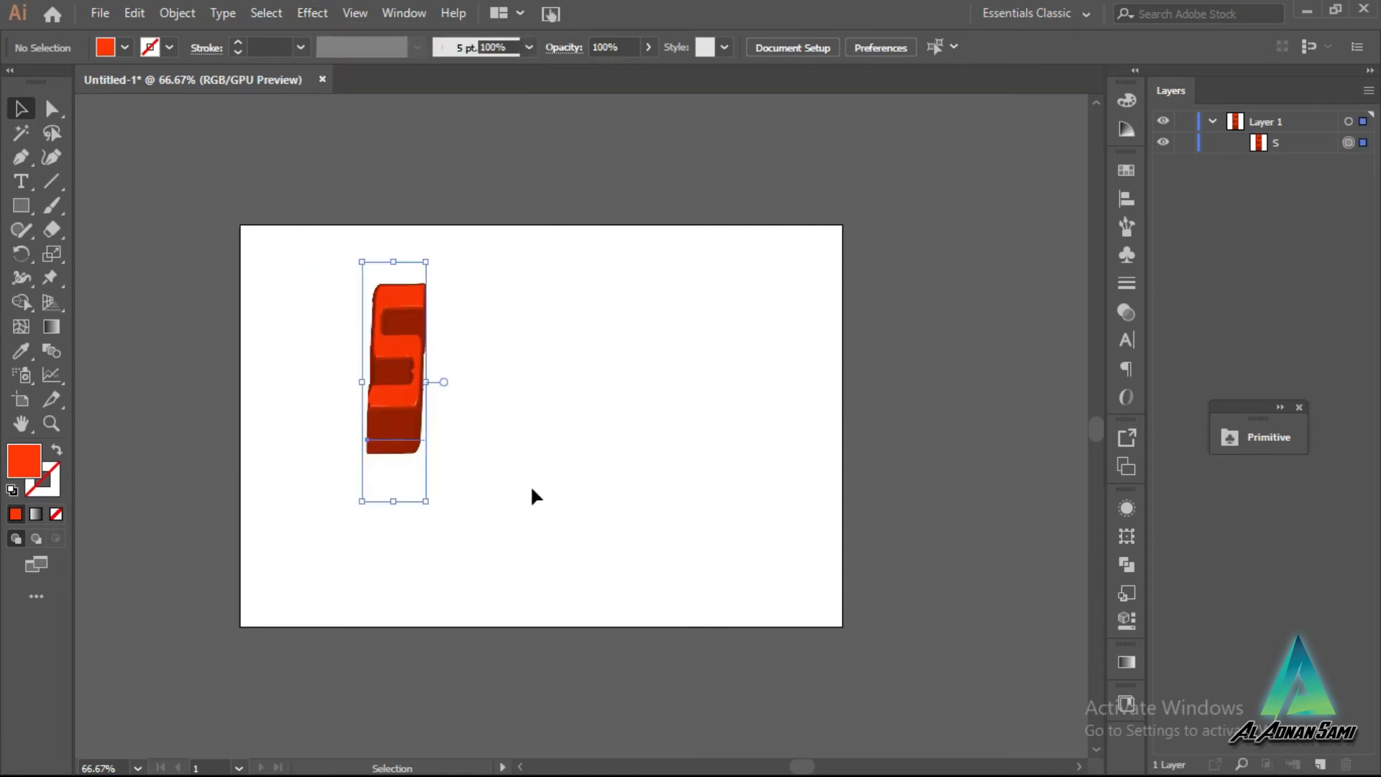
key("Delete")
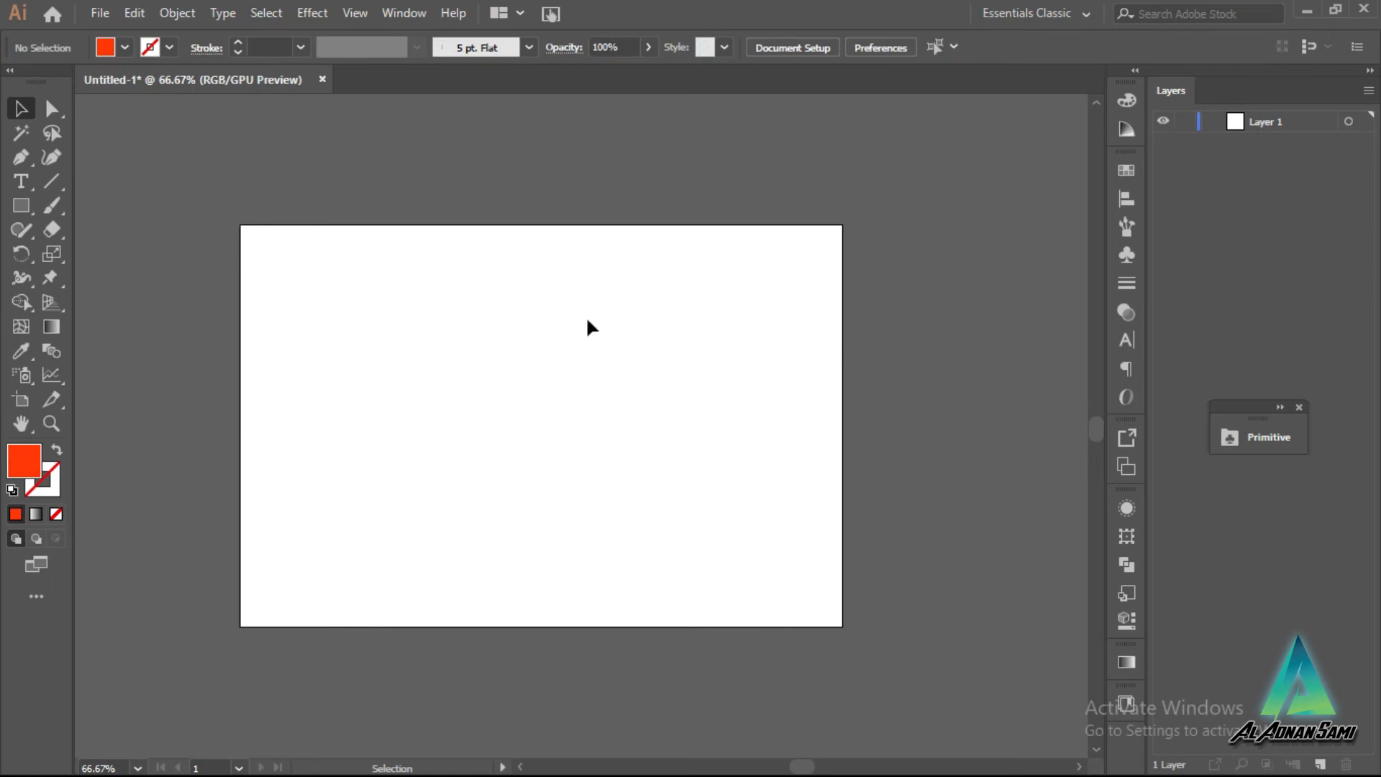
Step: Expand the floating Primitive symbol library, move it away from the Layers panel toward the artboard, and collapse it again
right_click(25, 213)
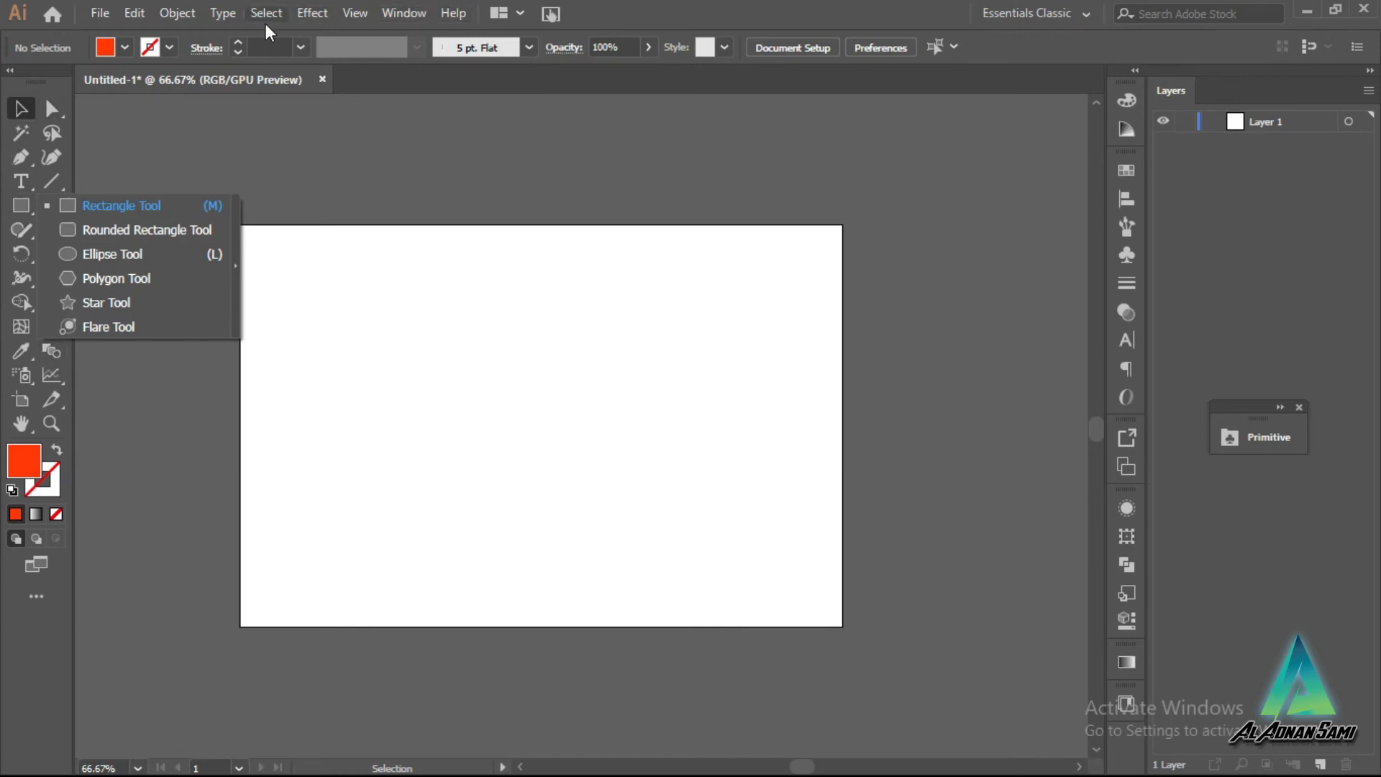
left_click(1280, 408)
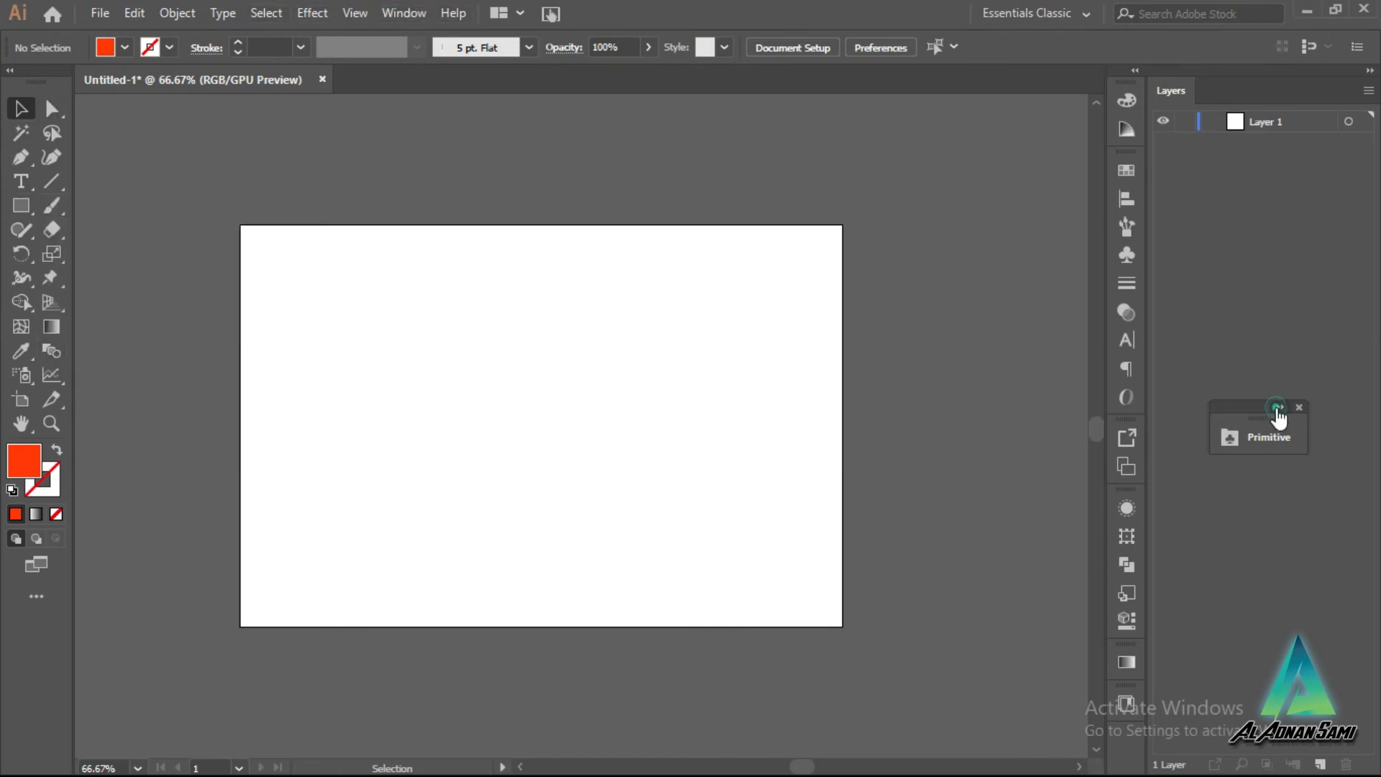
left_click(1295, 293)
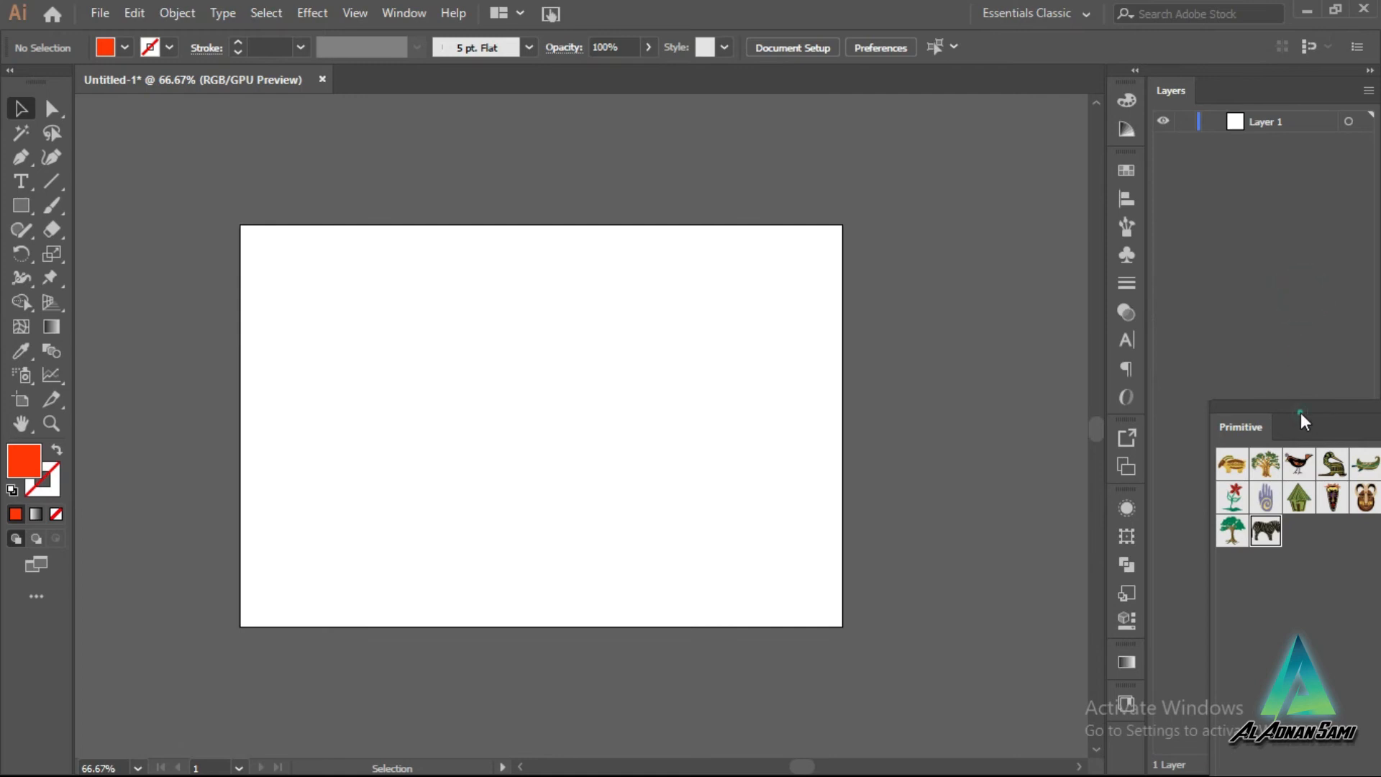
left_click_drag(1286, 405, 1051, 320)
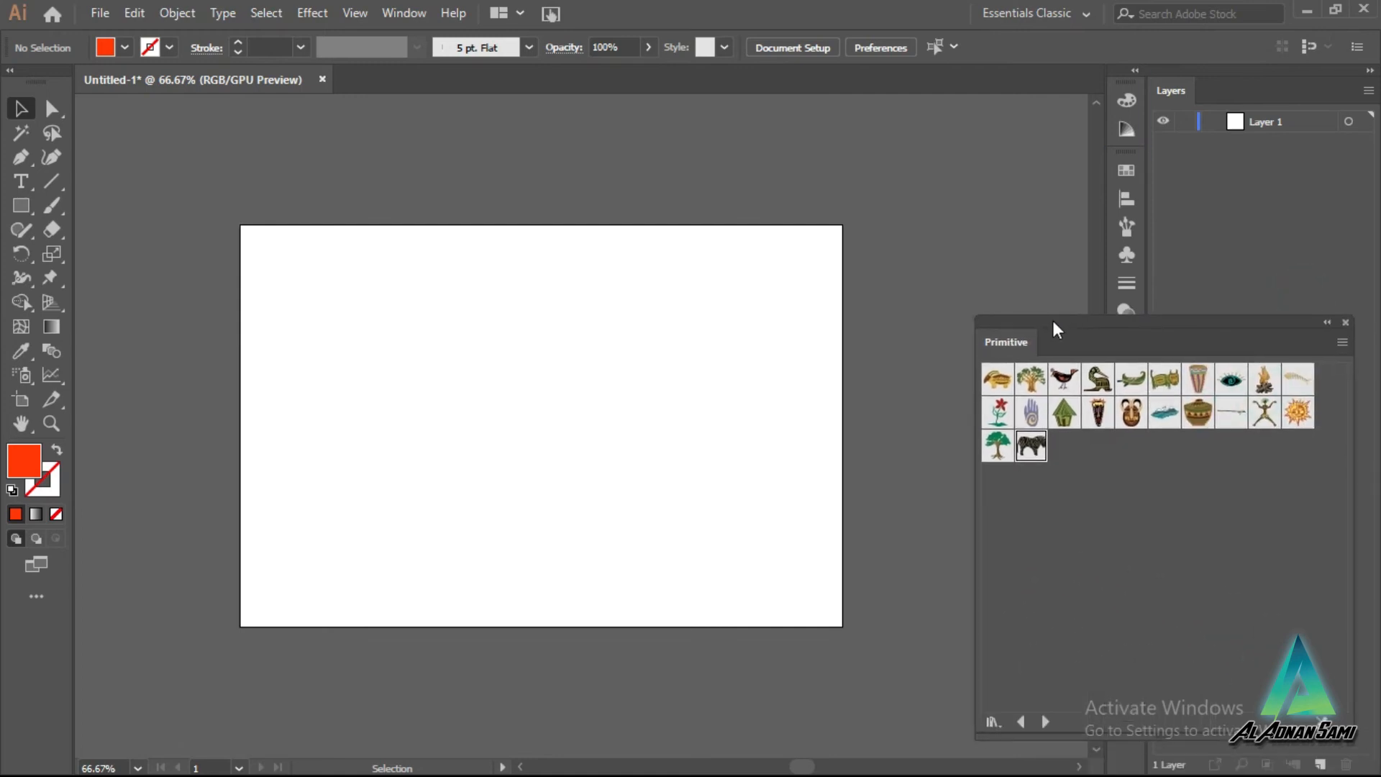
left_click(1335, 324)
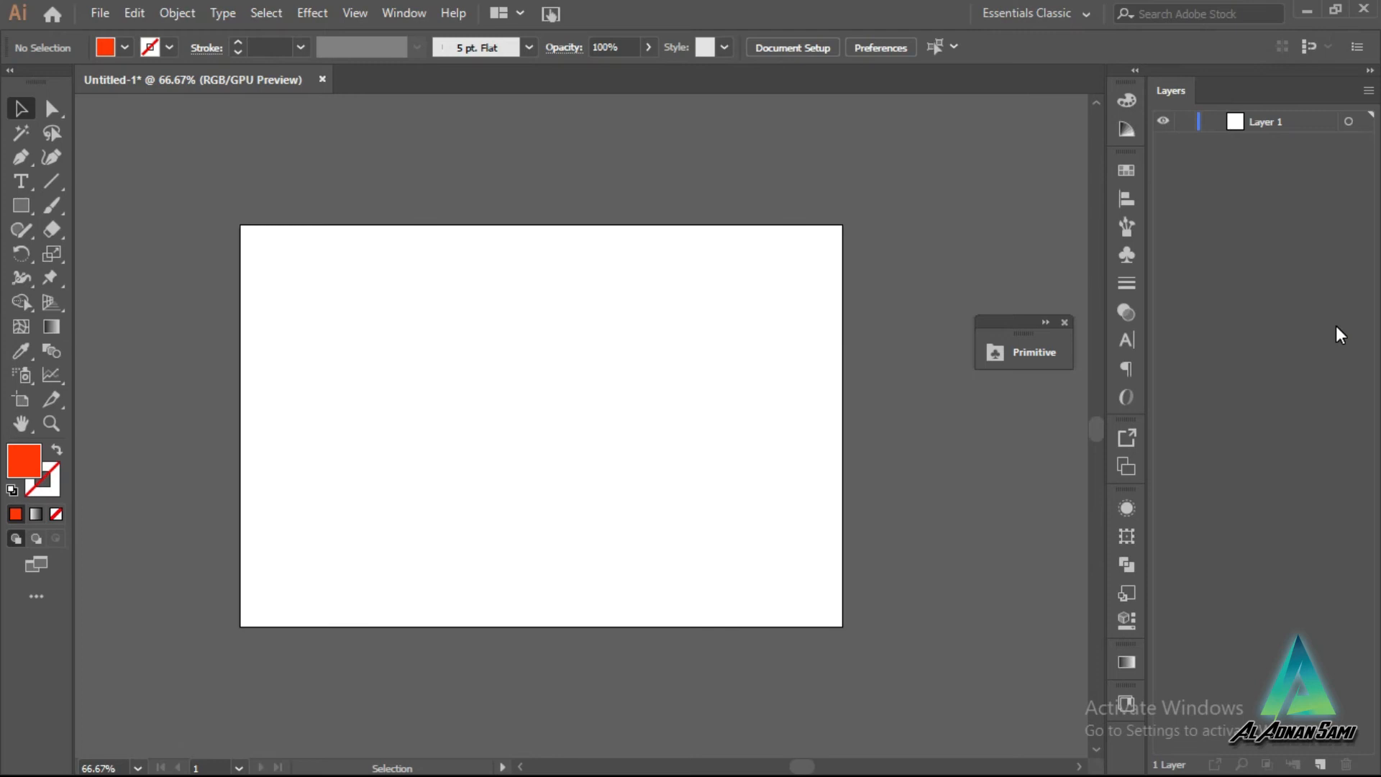
Step: Switch to Chrome, search Google for "real state logo" in a new tab, and show the image results
left_click(1307, 11)
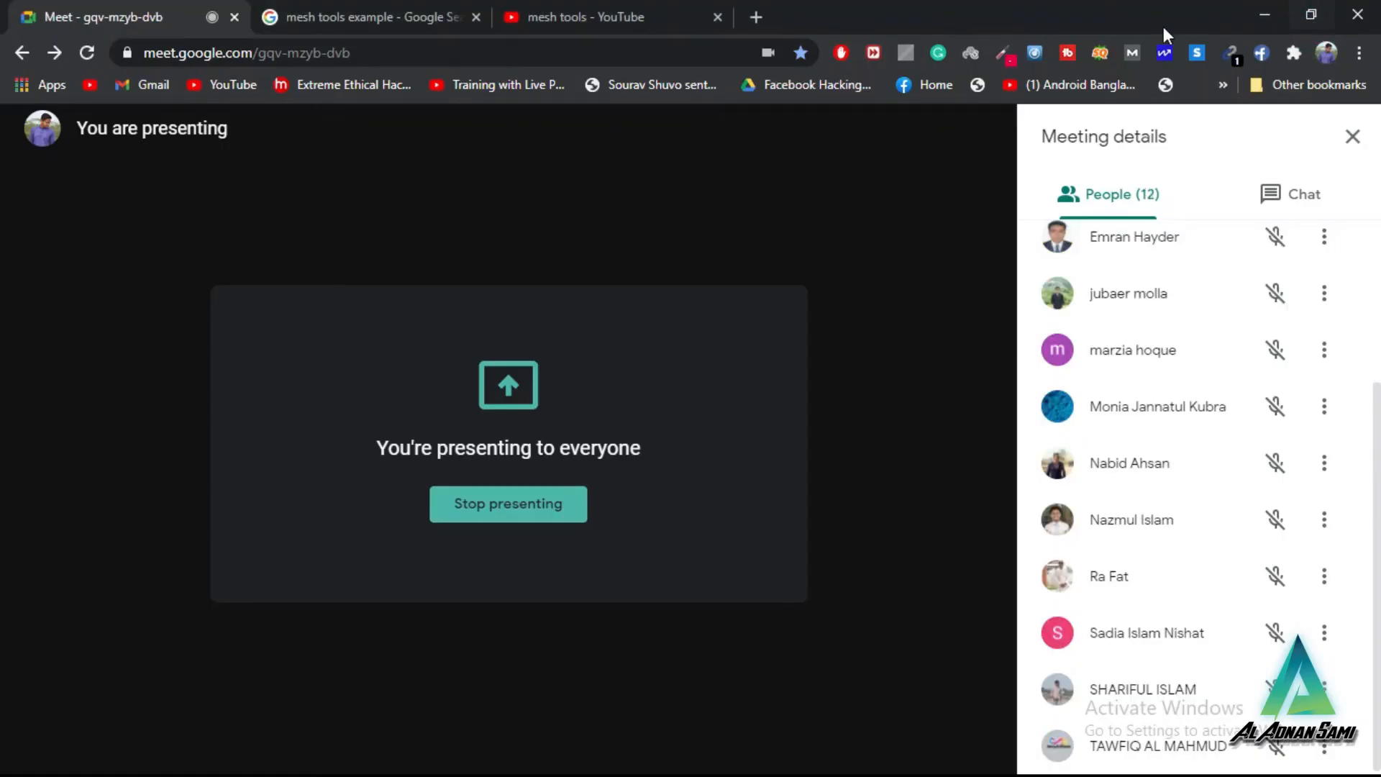
left_click(753, 19)
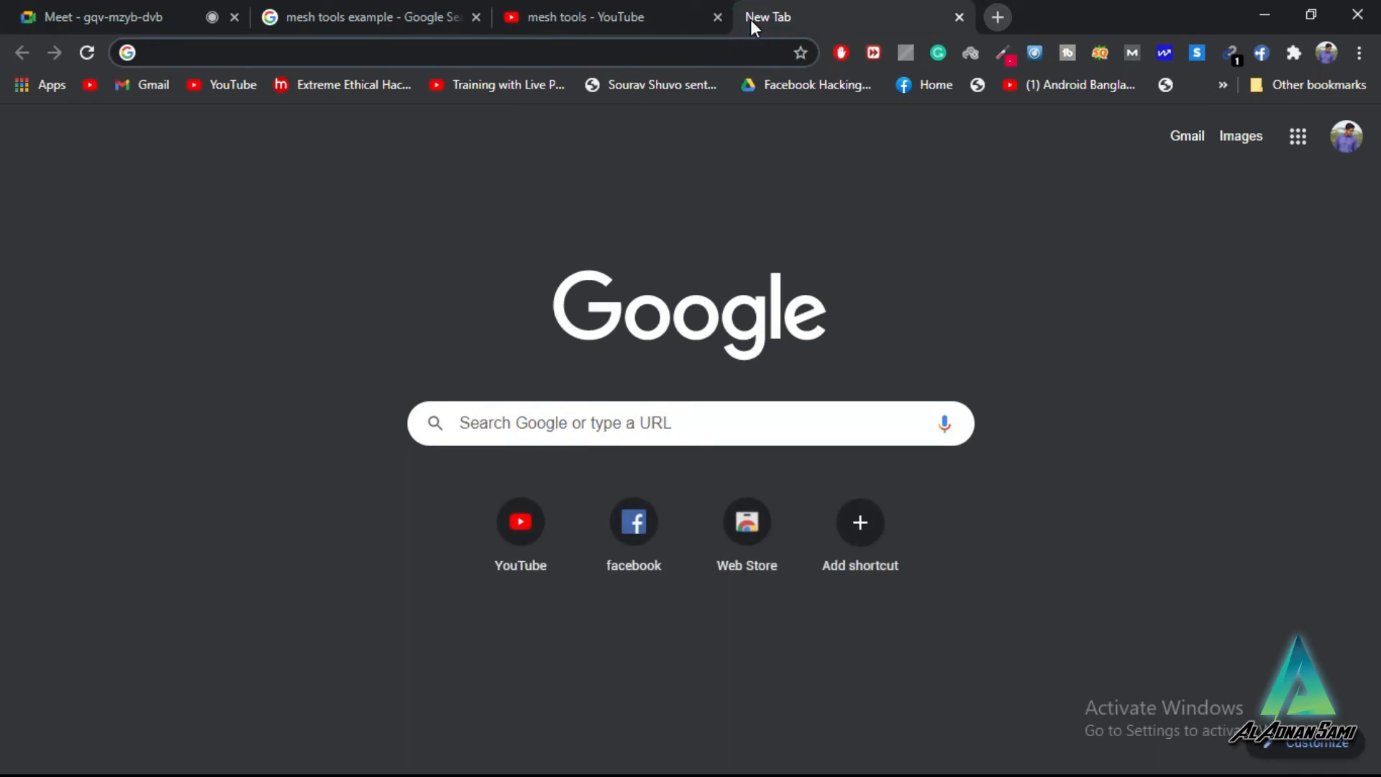
type("relars")
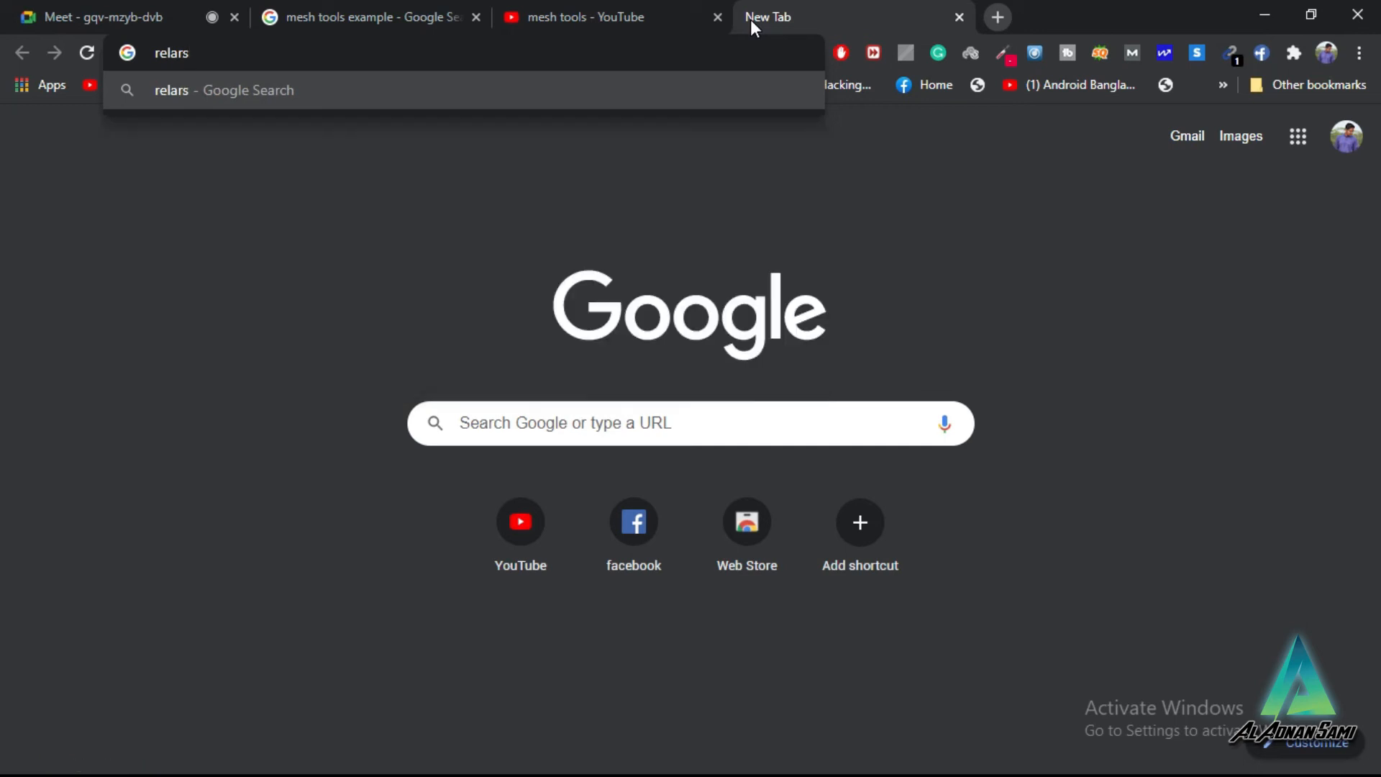
key("BackSpace")
key("BackSpace")
key("BackSpace")
key("BackSpace")
type("als")
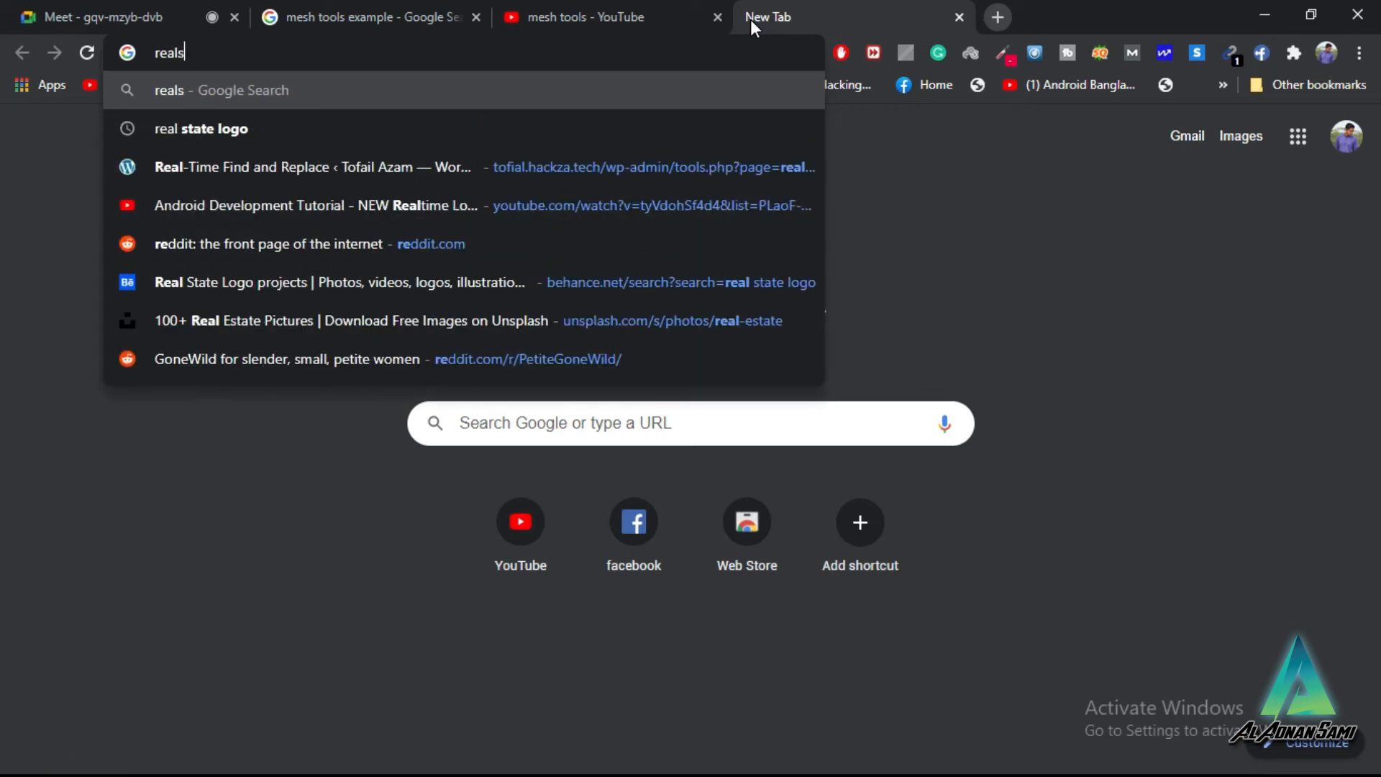
key("BackSpace")
key("Down")
key("Return")
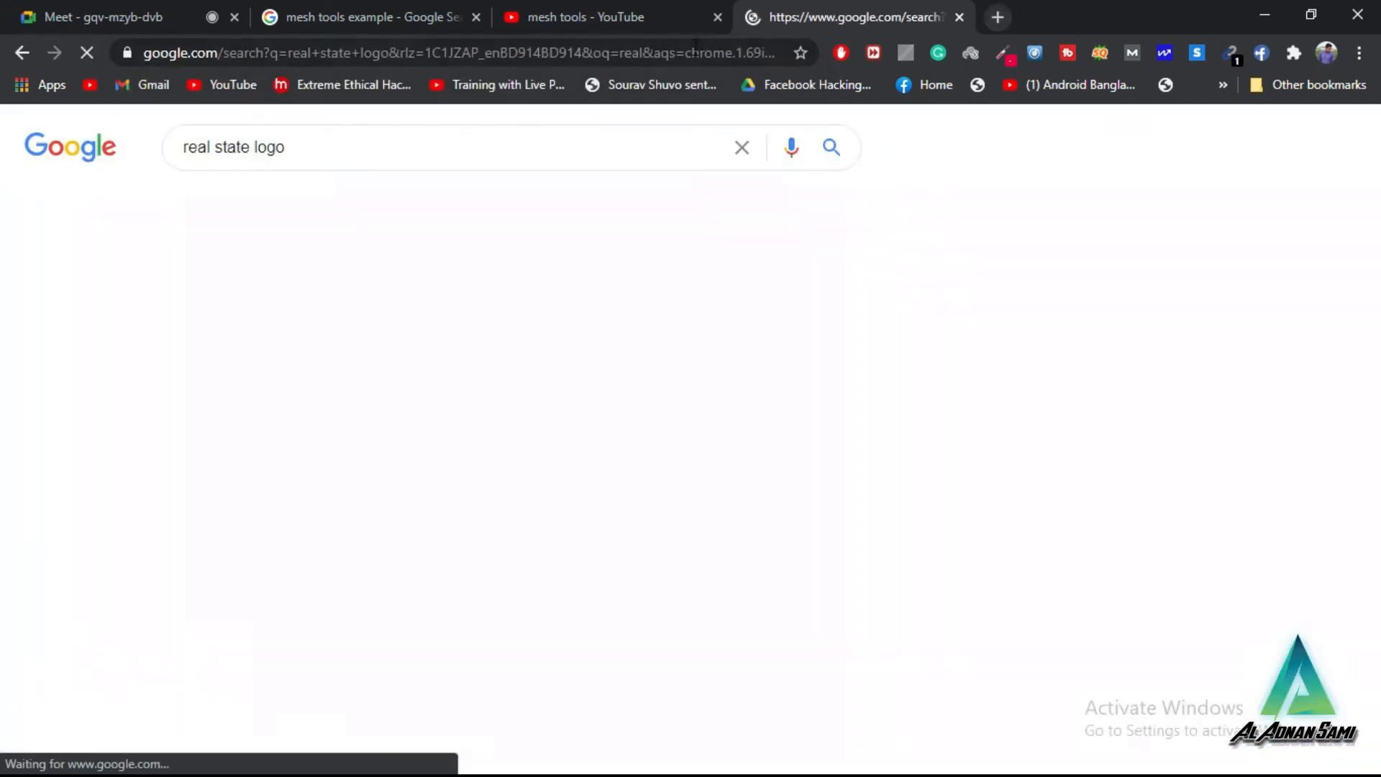
left_click(279, 214)
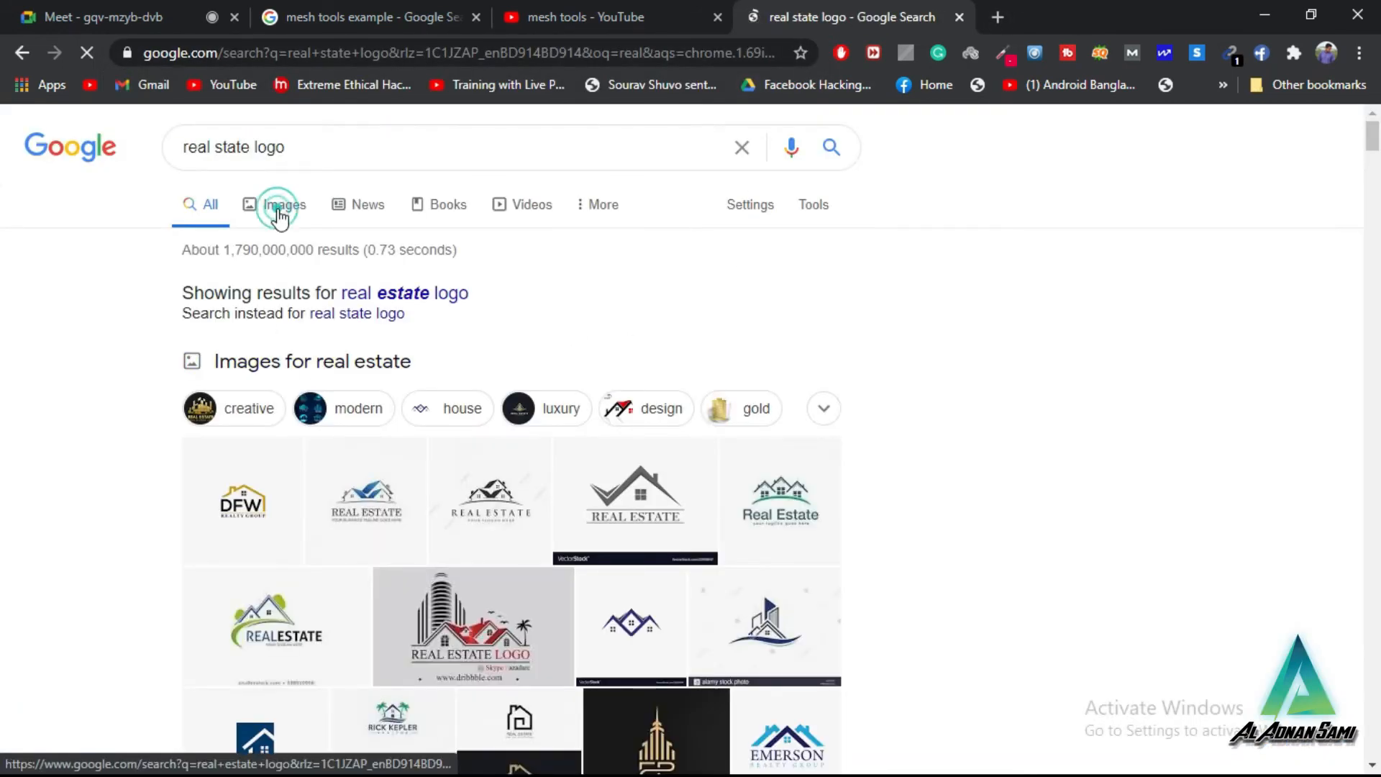
Step: Examine the real estate logo image results for typical house, roof and building designs
scroll(671, 450, "down", 1)
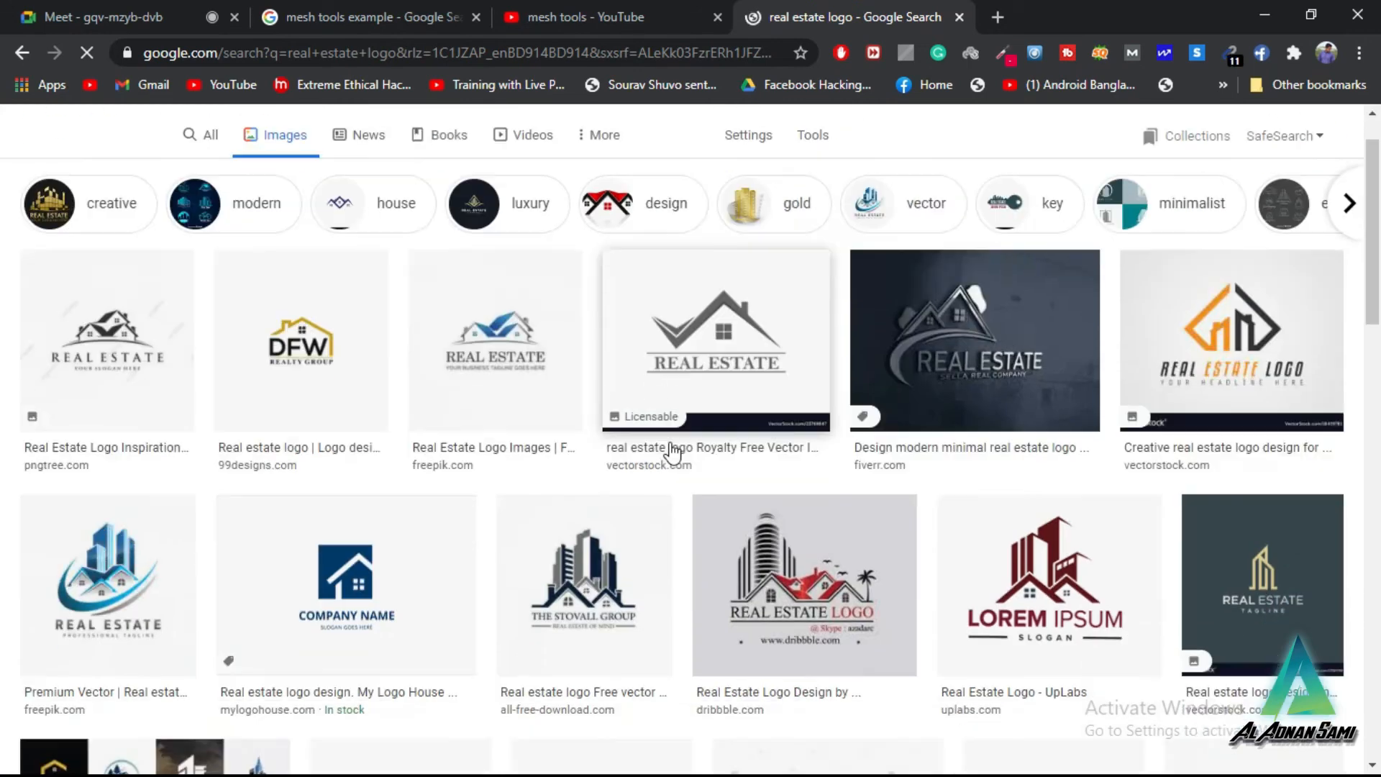
scroll(671, 450, "down", 10)
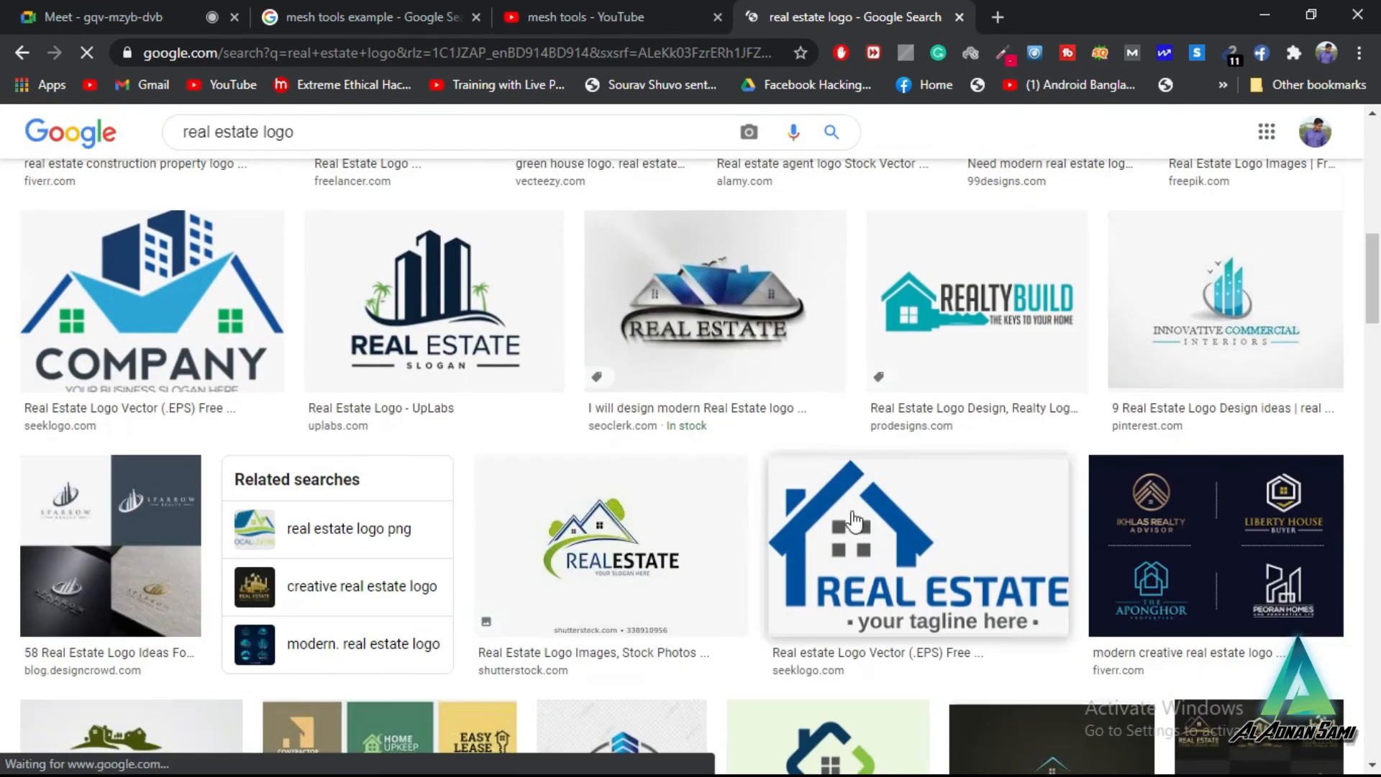
scroll(689, 439, "down", 6)
scroll(690, 448, "up", 4)
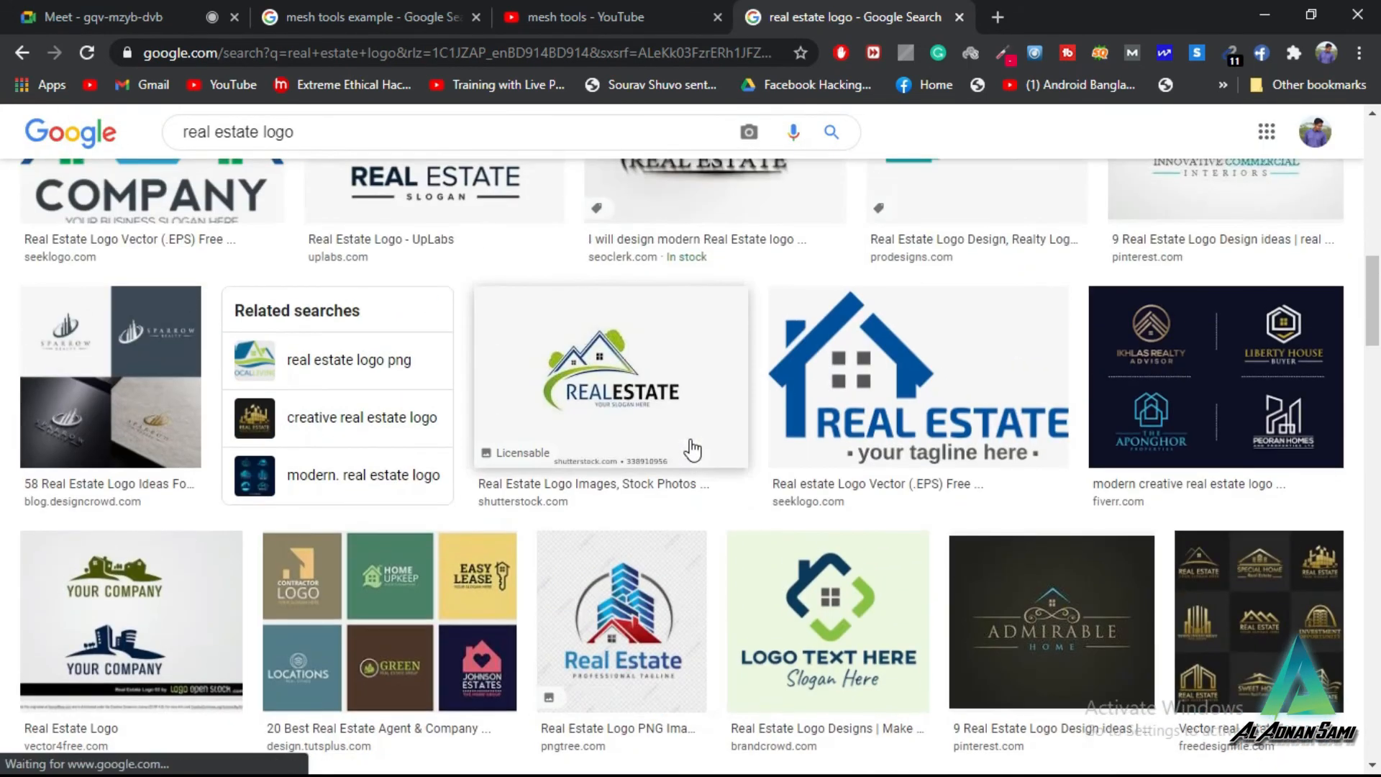
scroll(692, 451, "down", 5)
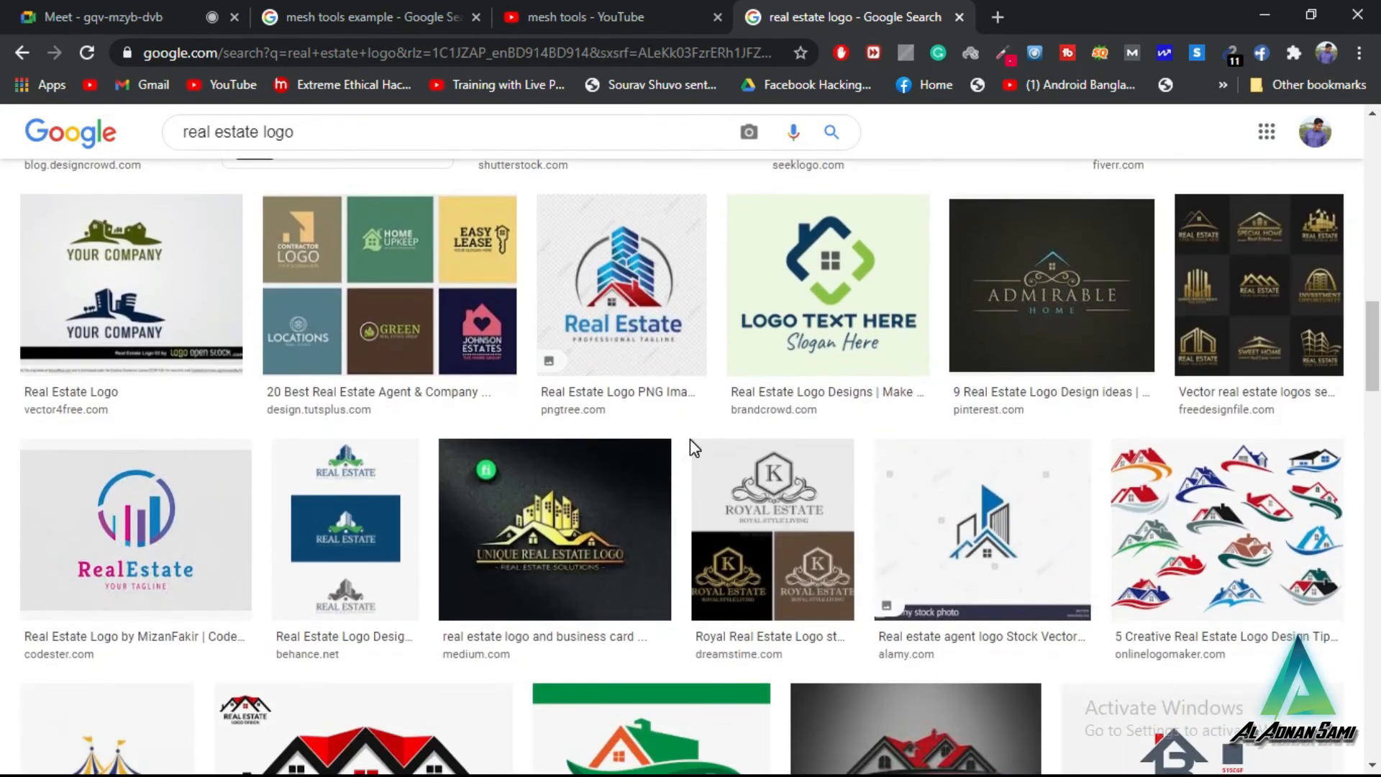
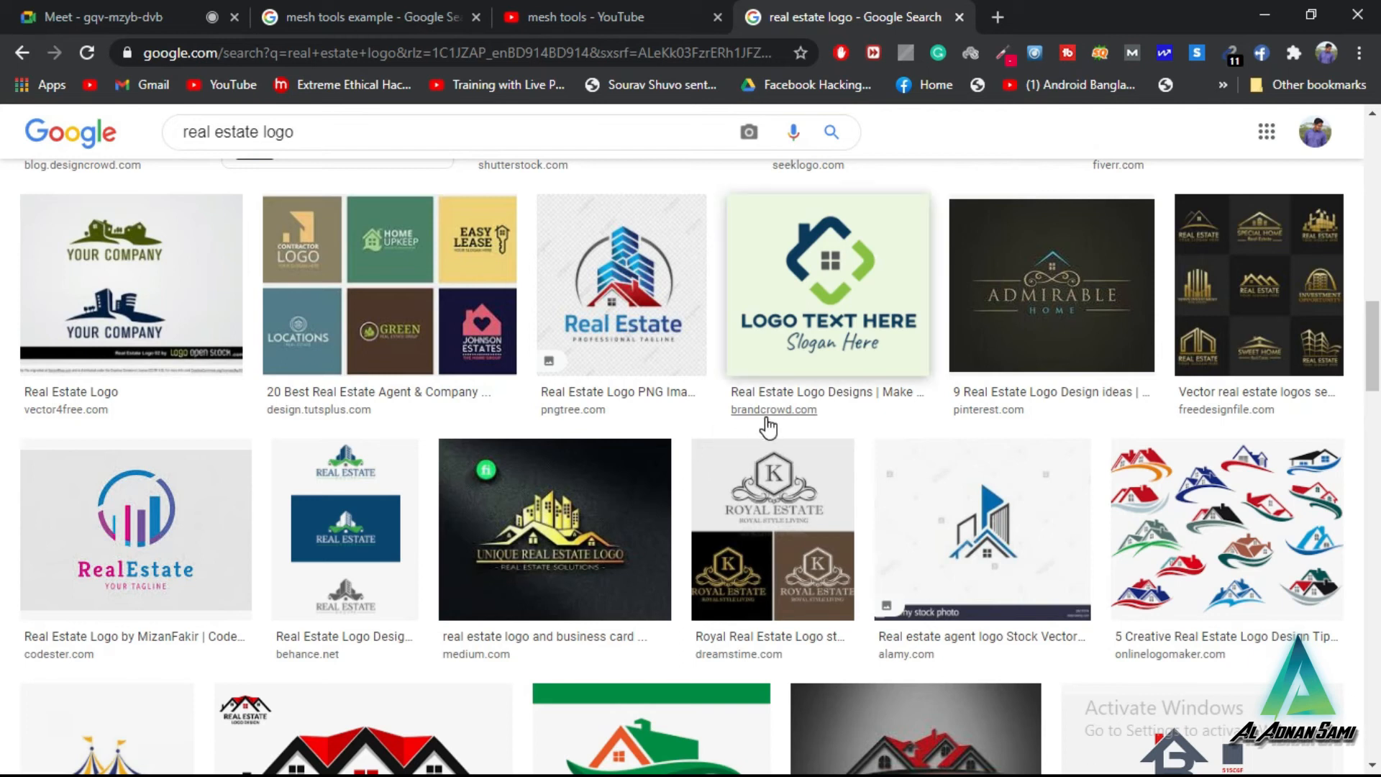
scroll(764, 464, "down", 5)
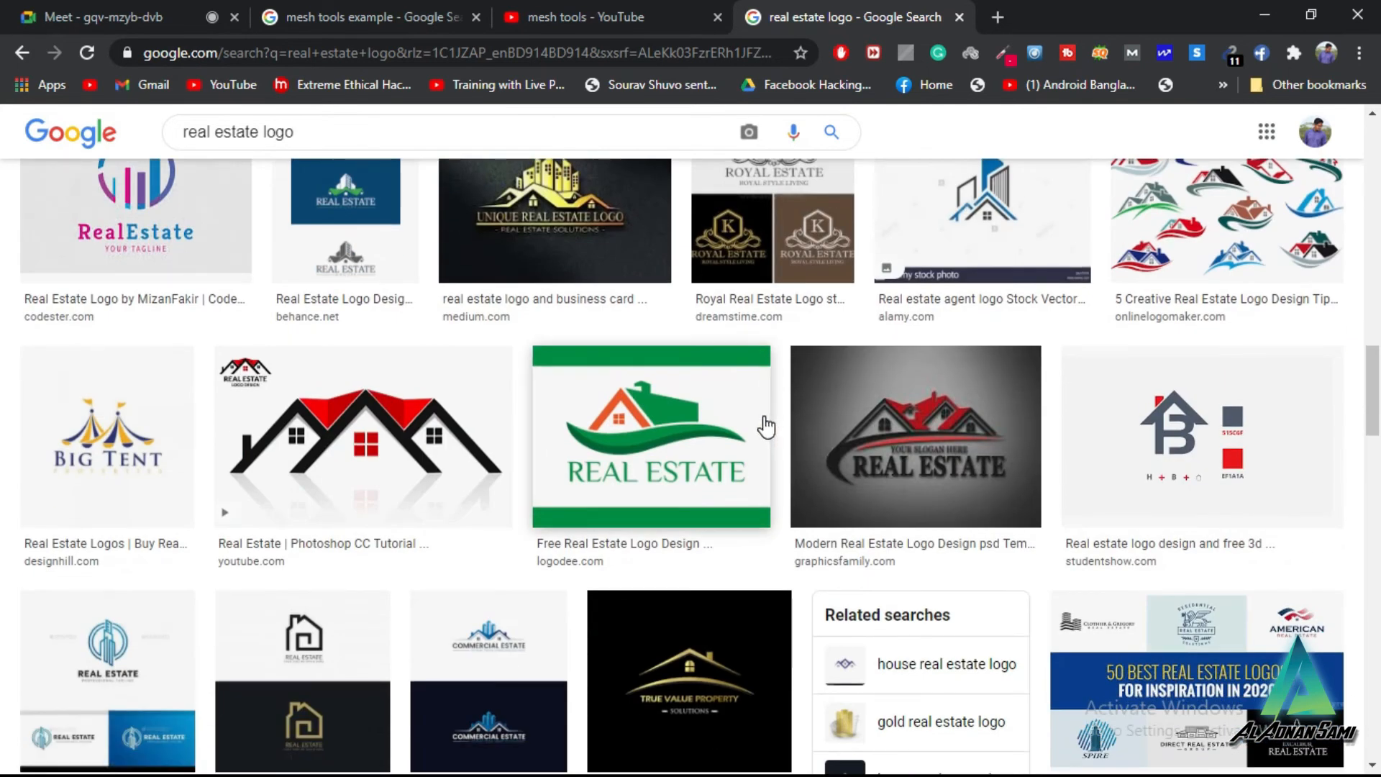
scroll(763, 425, "down", 2)
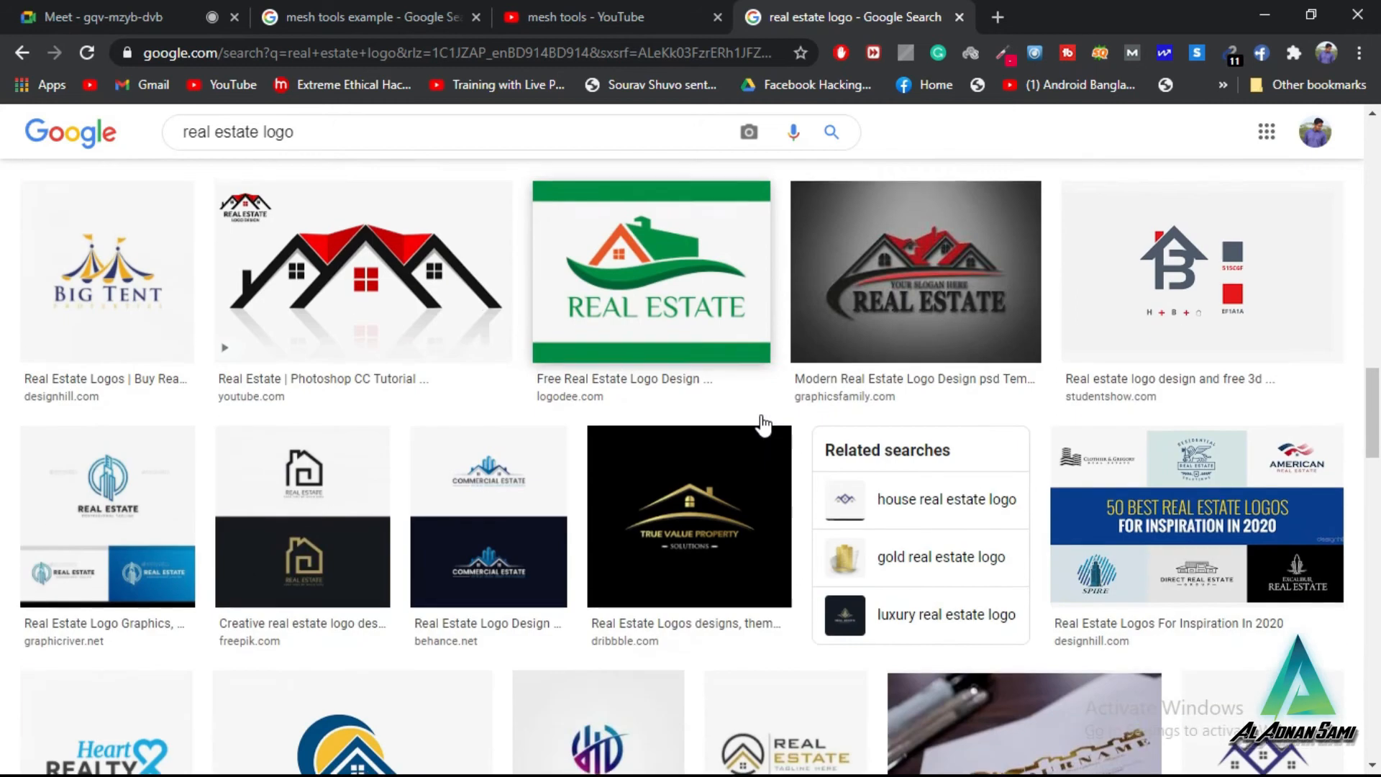
scroll(776, 453, "down", 2)
scroll(604, 524, "up", 4)
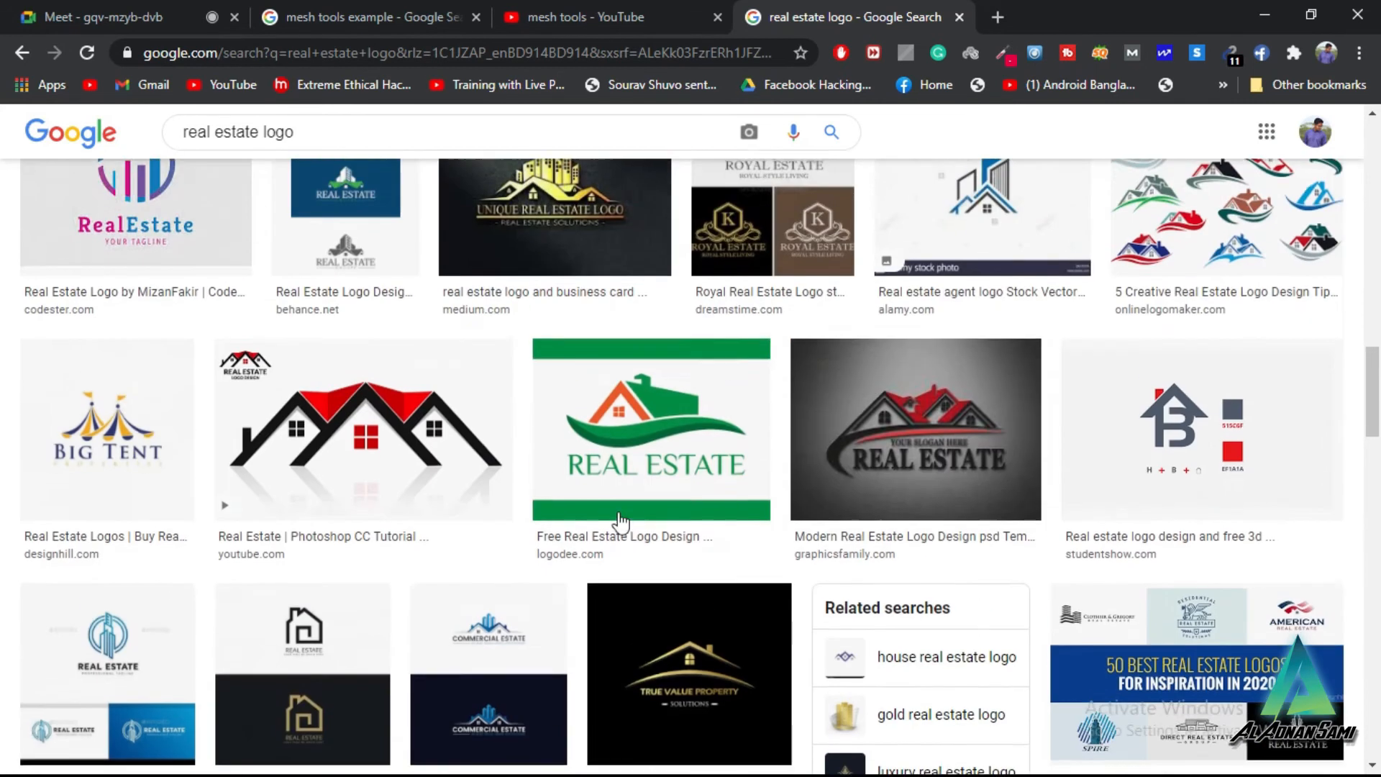
scroll(772, 458, "up", 2)
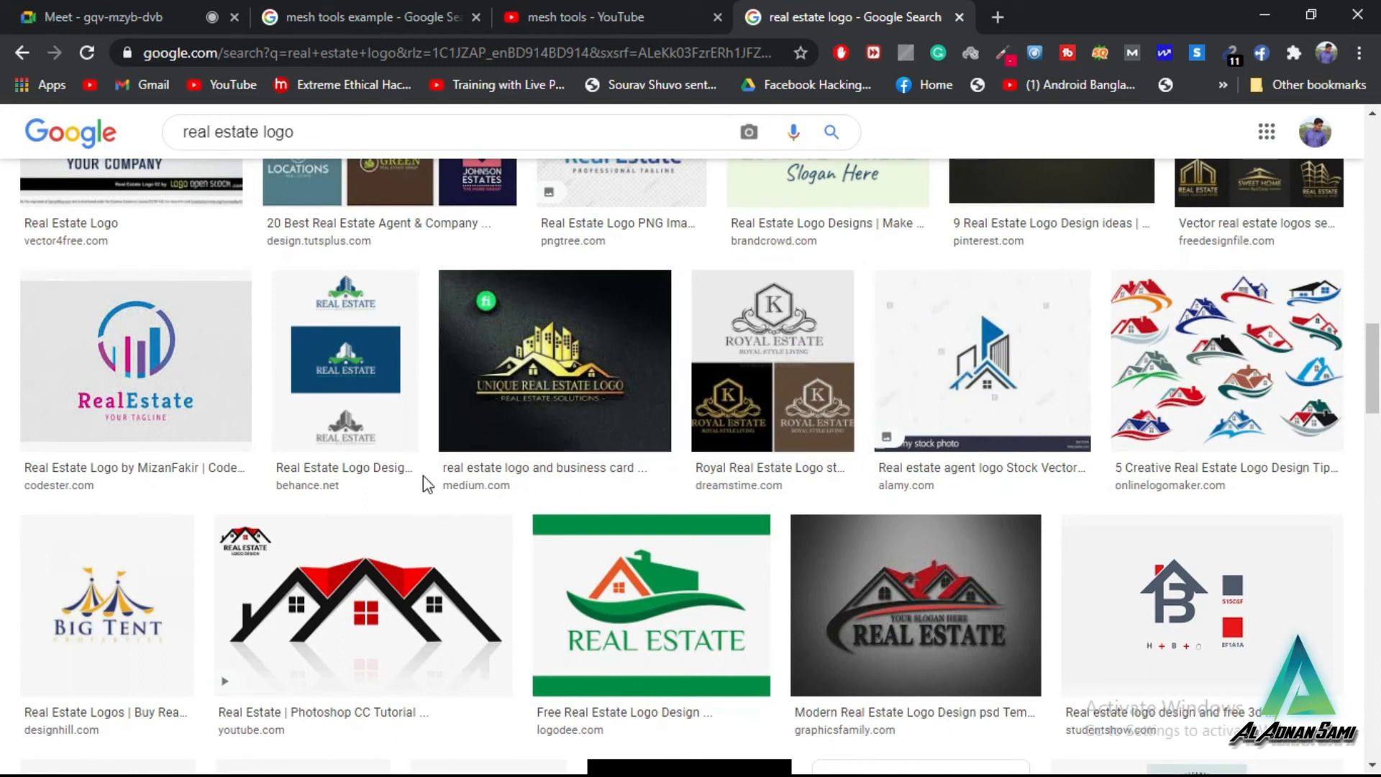
scroll(403, 518, "down", 3)
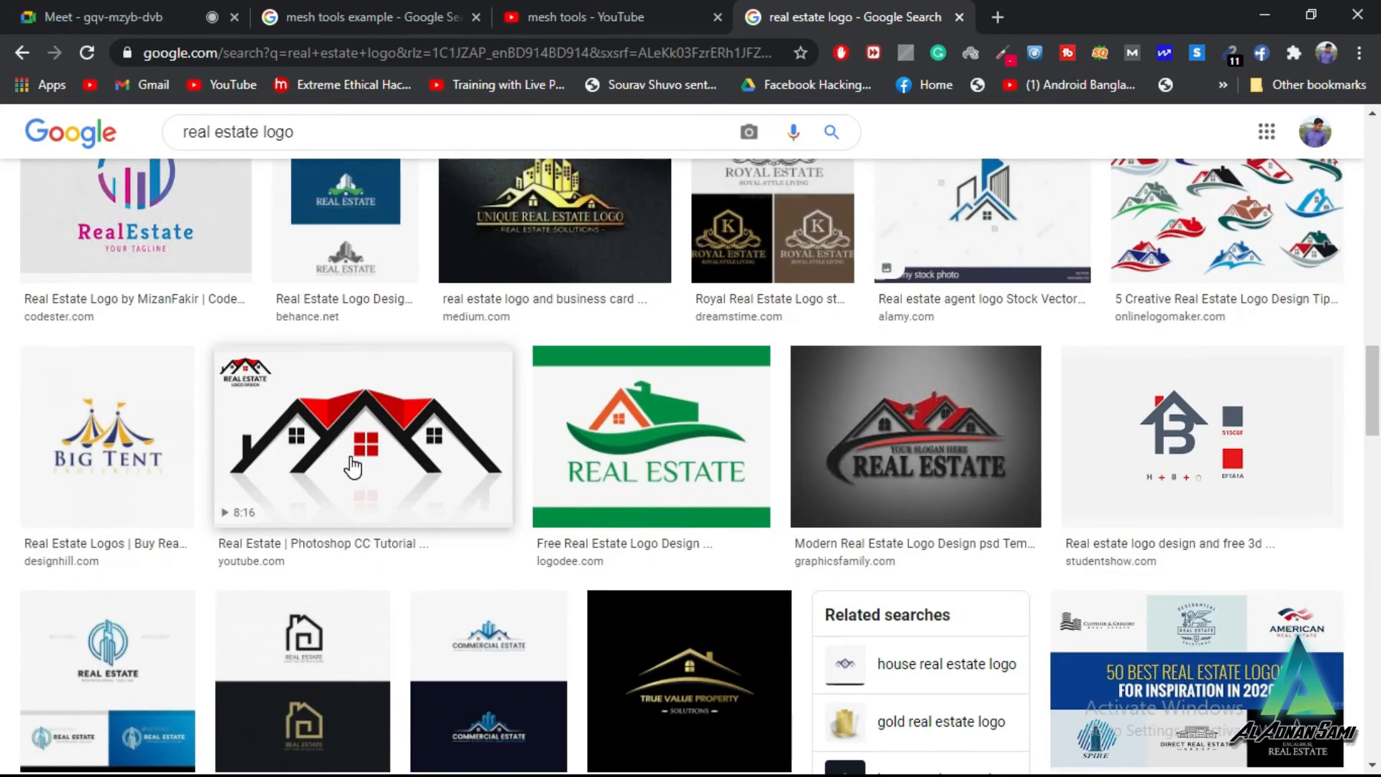
scroll(856, 421, "up", 5)
scroll(856, 421, "up", 9)
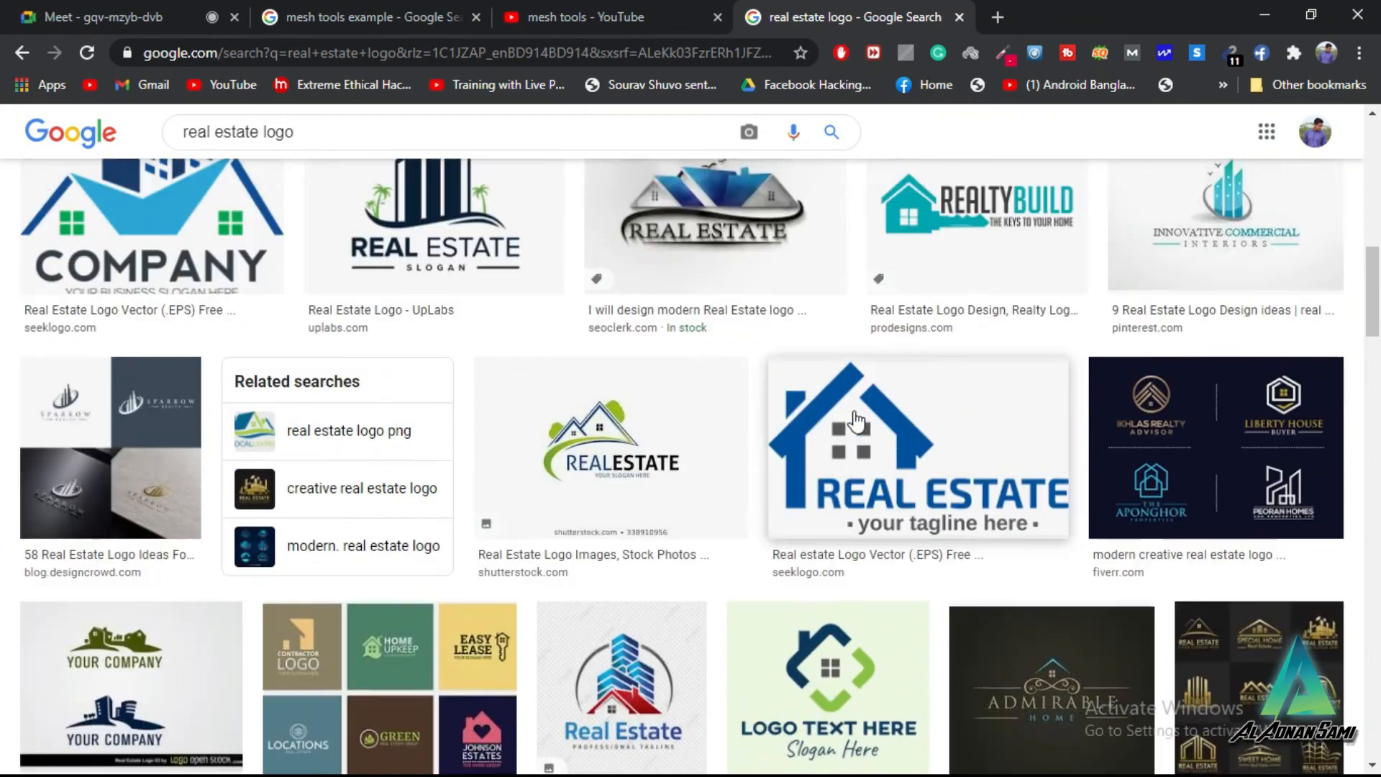
scroll(856, 420, "up", 2)
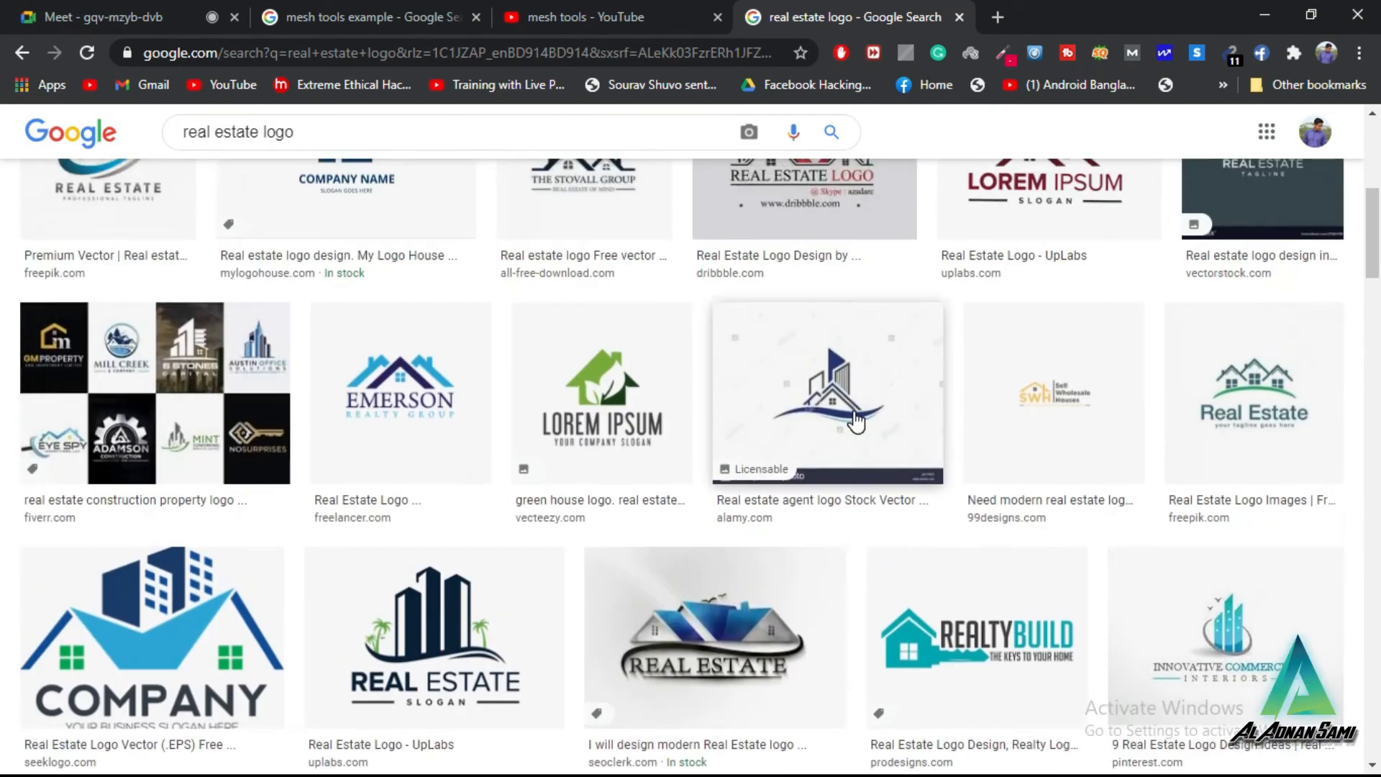
scroll(856, 421, "up", 2)
scroll(856, 420, "up", 5)
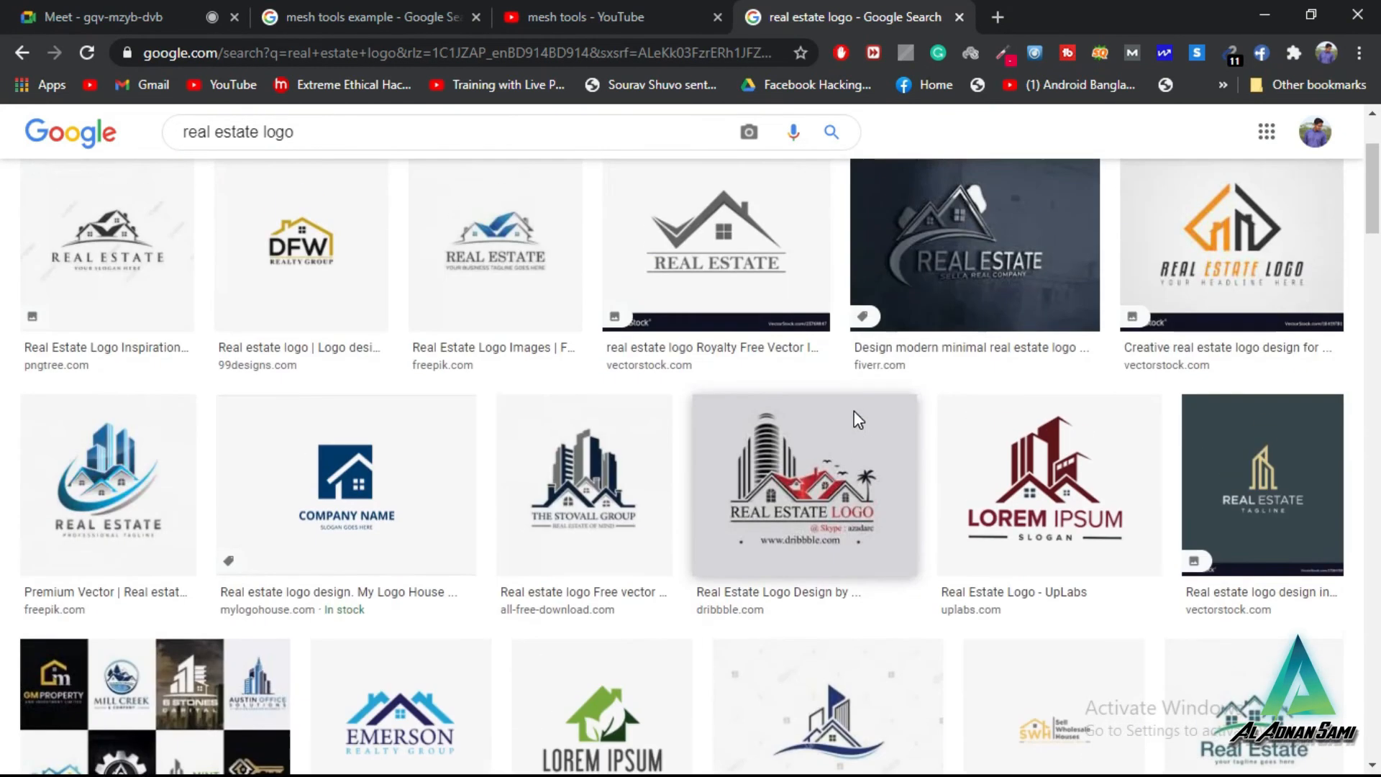
scroll(855, 421, "down", 15)
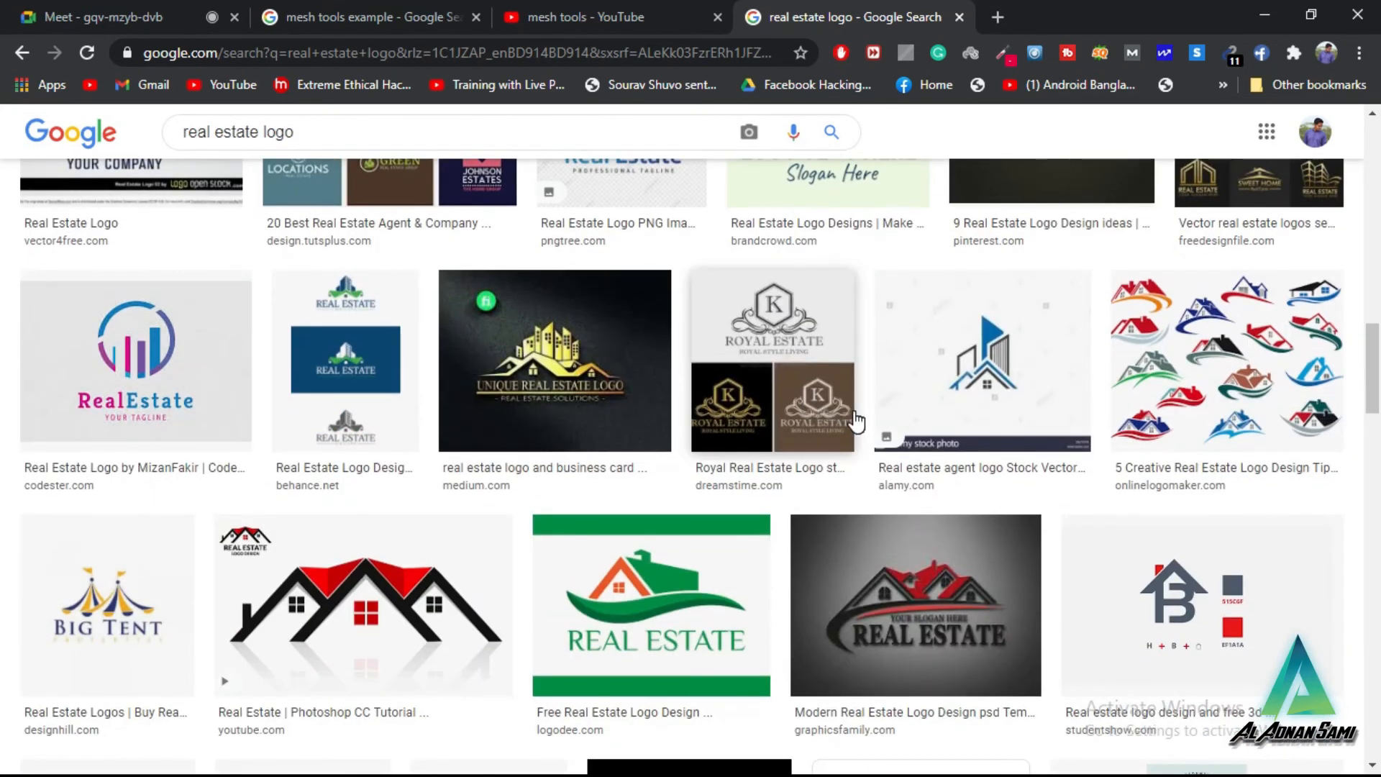
scroll(856, 421, "down", 9)
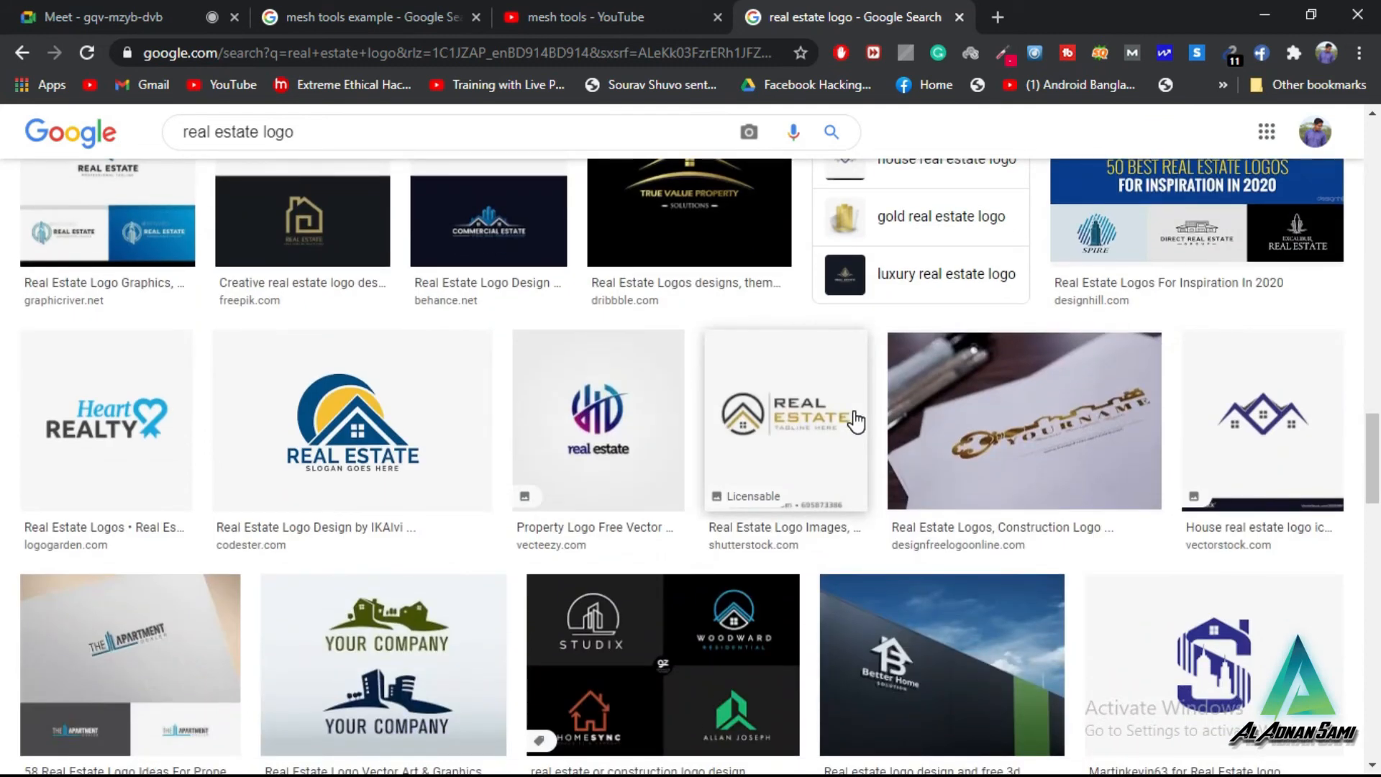
scroll(856, 420, "down", 10)
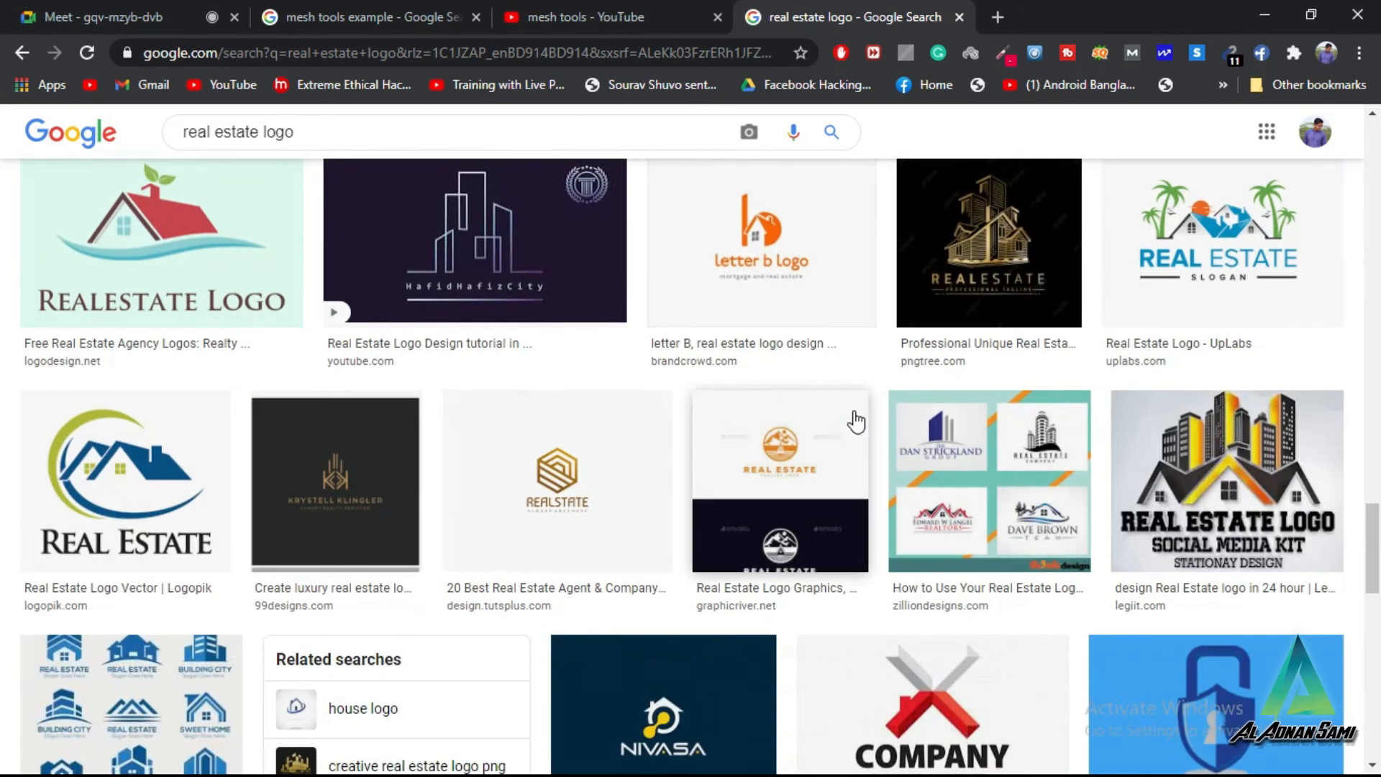
scroll(856, 422, "down", 3)
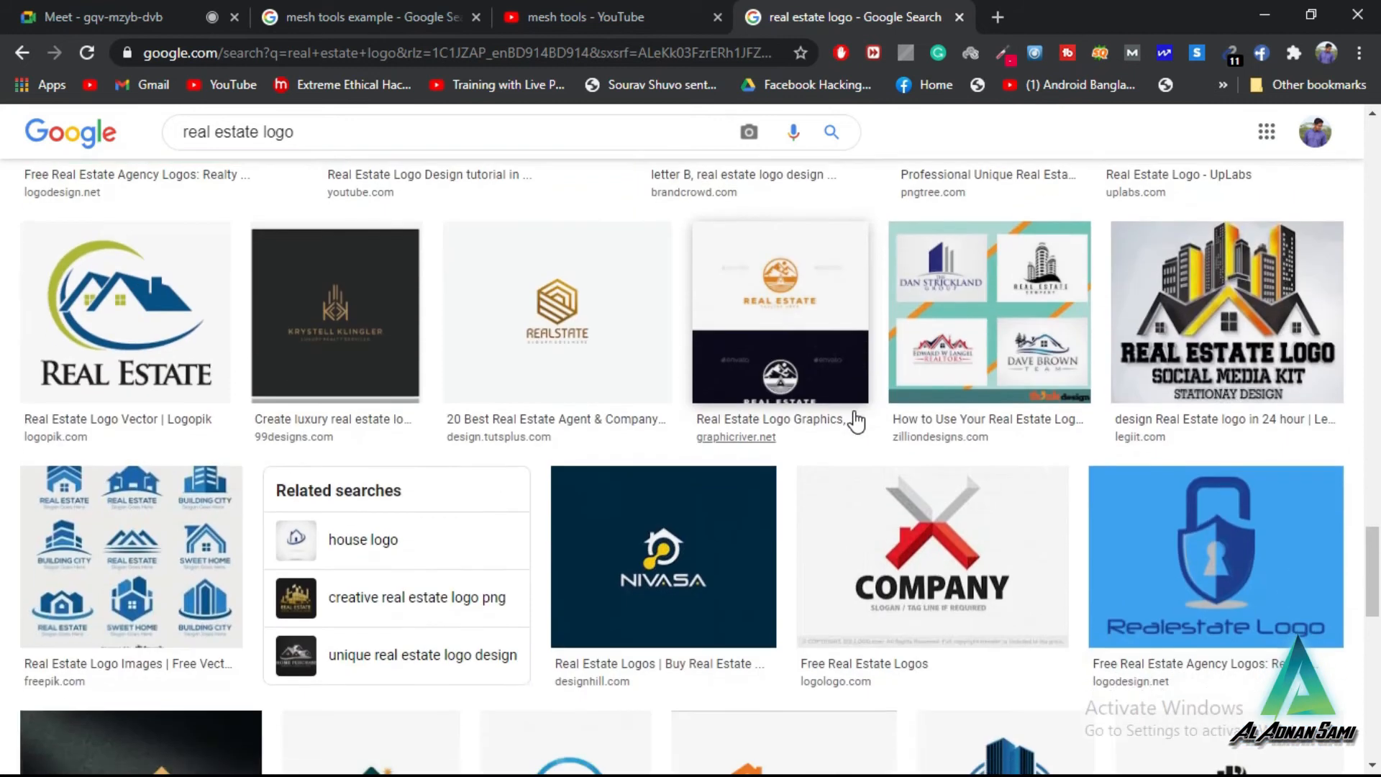
scroll(856, 422, "down", 9)
scroll(856, 422, "up", 2)
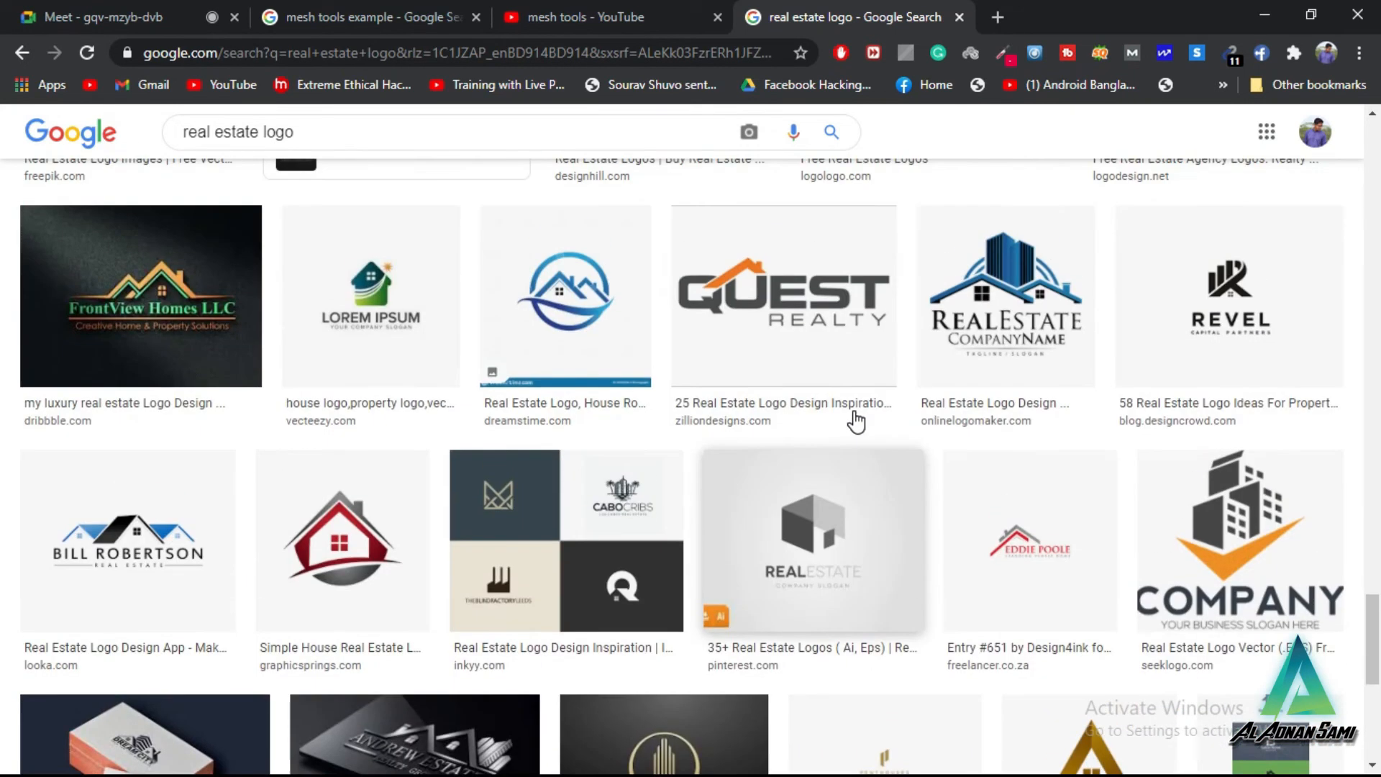
scroll(856, 422, "down", 5)
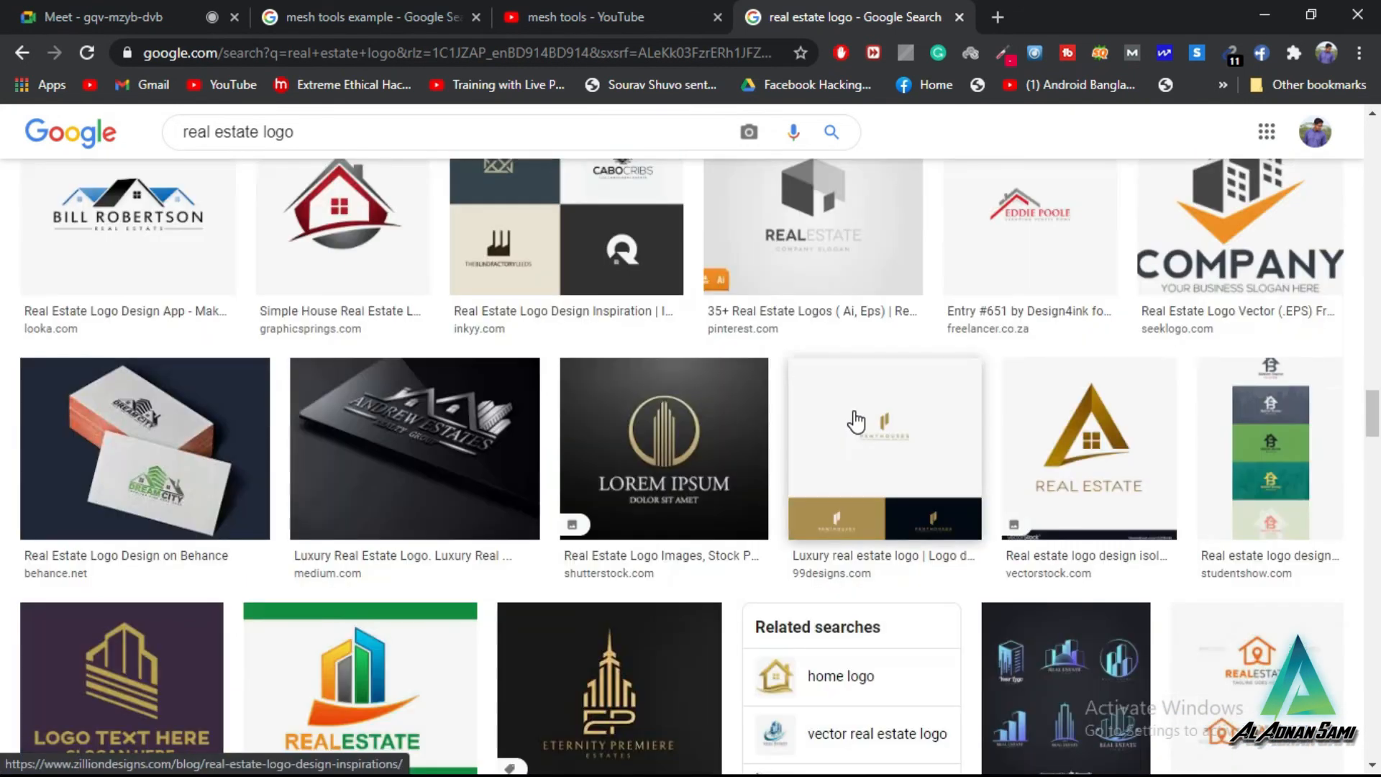
scroll(856, 422, "down", 3)
scroll(856, 422, "down", 2)
scroll(856, 422, "down", 7)
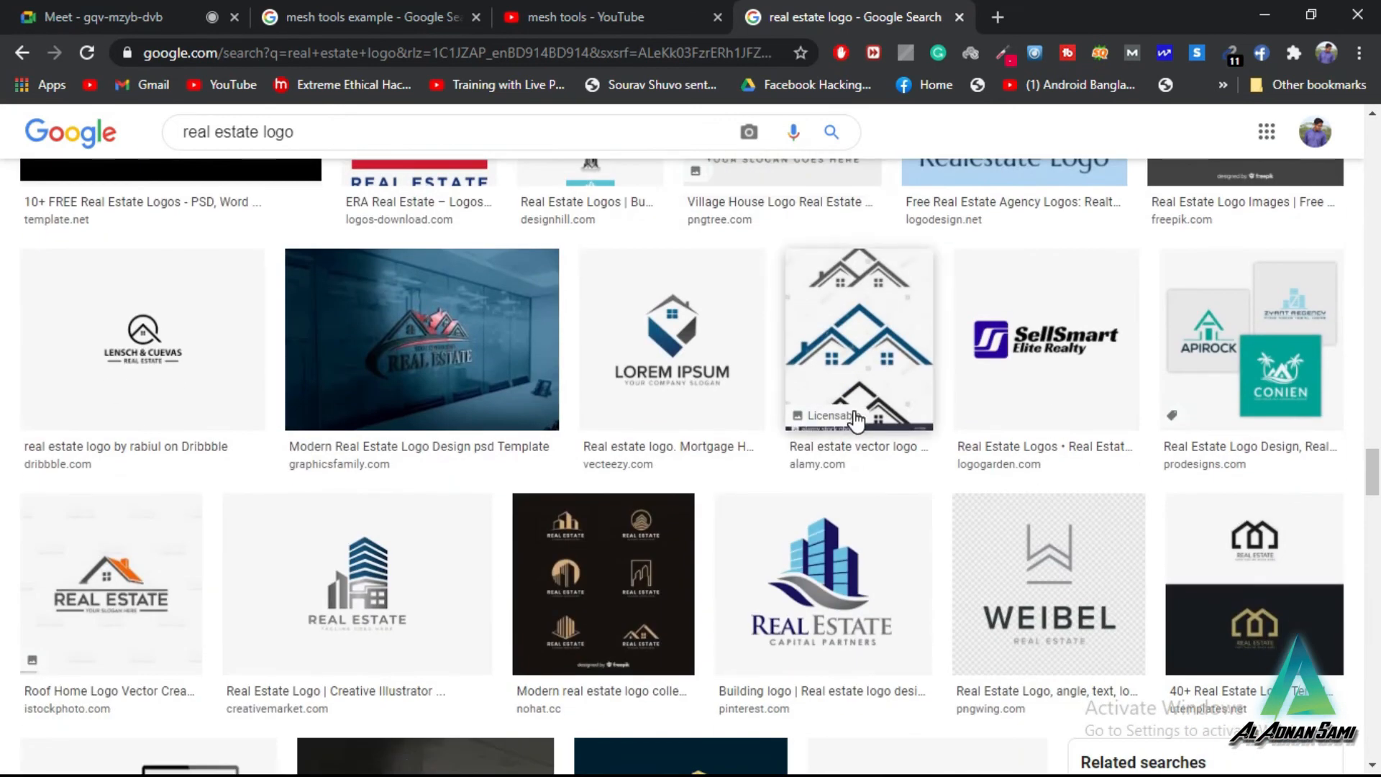
Step: Open the preview of the blue house "Company Name" logo from nerdynaut.com in the image results and view its related images
scroll(856, 422, "down", 9)
scroll(856, 422, "down", 9)
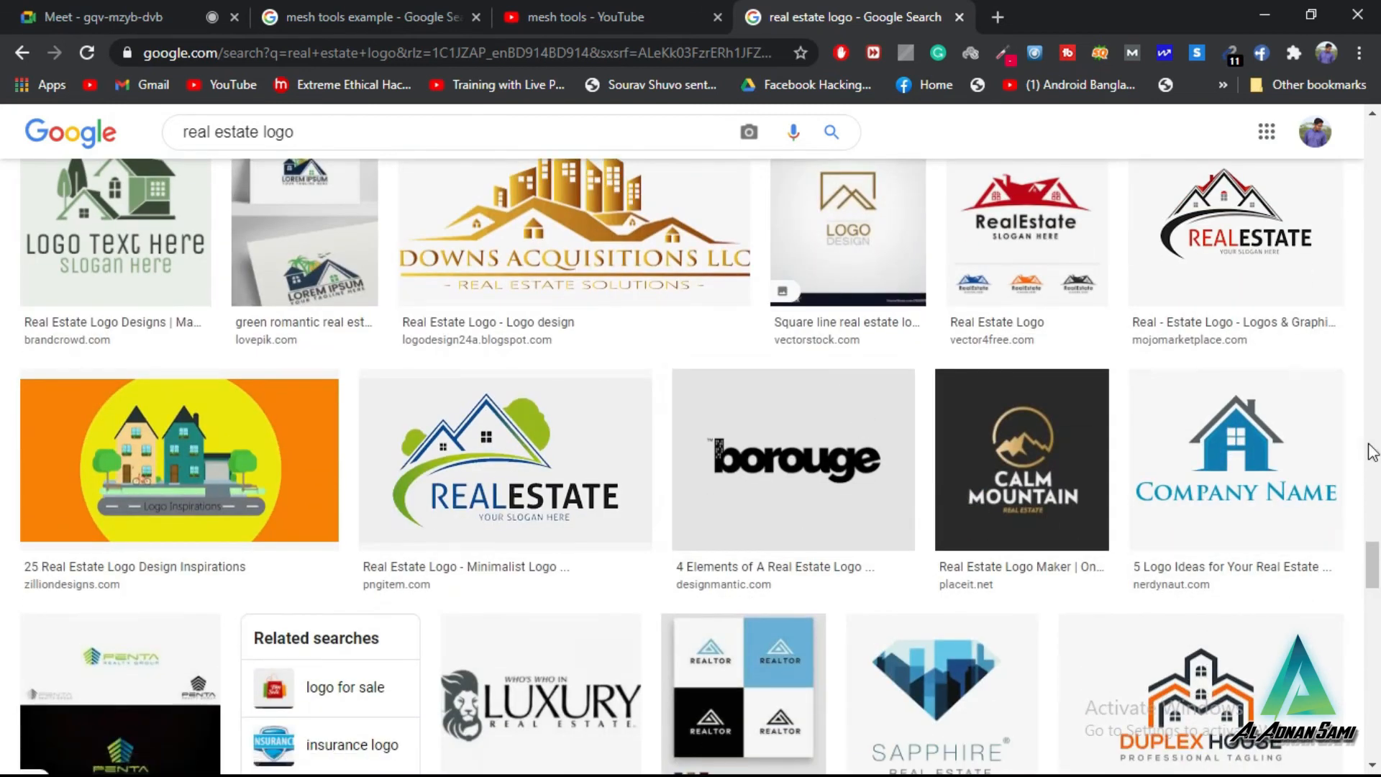
left_click(1210, 475)
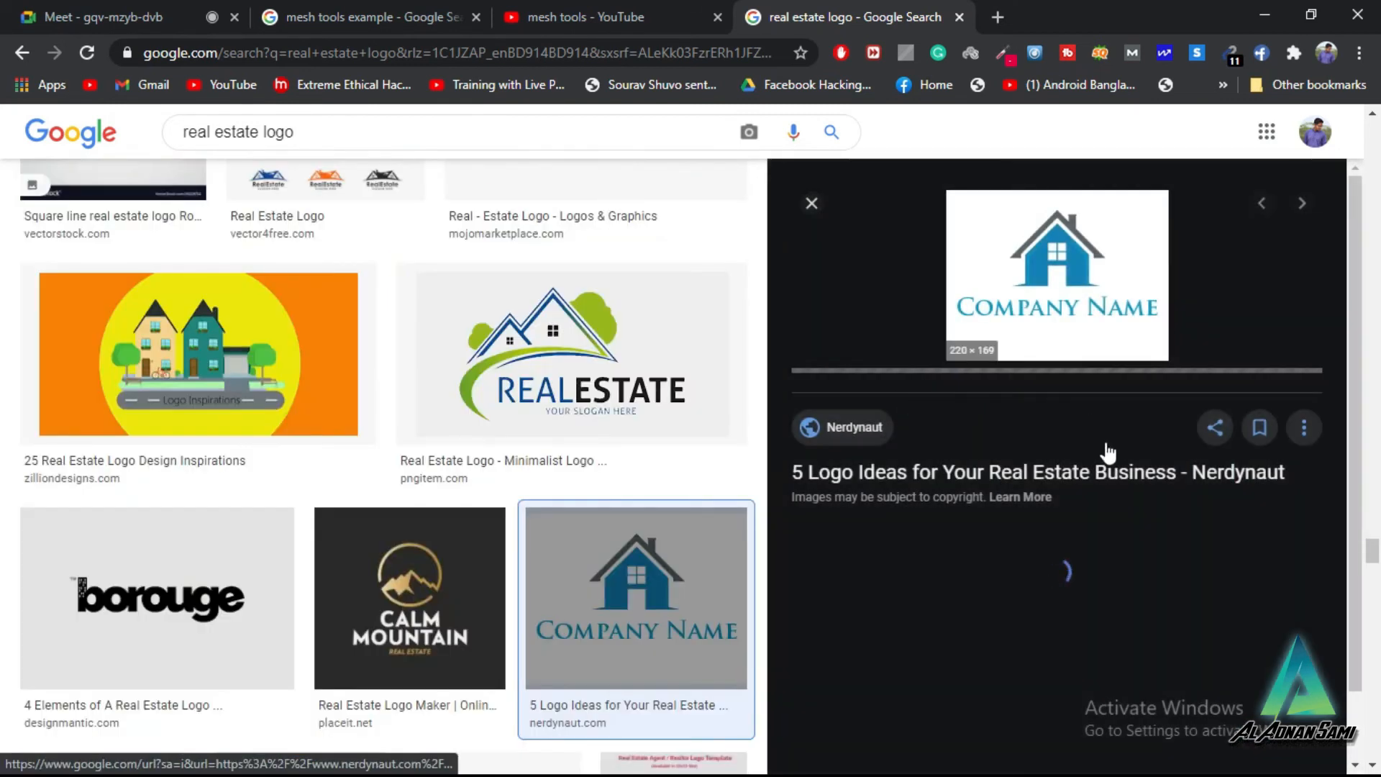
scroll(1005, 454, "down", 3)
scroll(1005, 449, "down", 3)
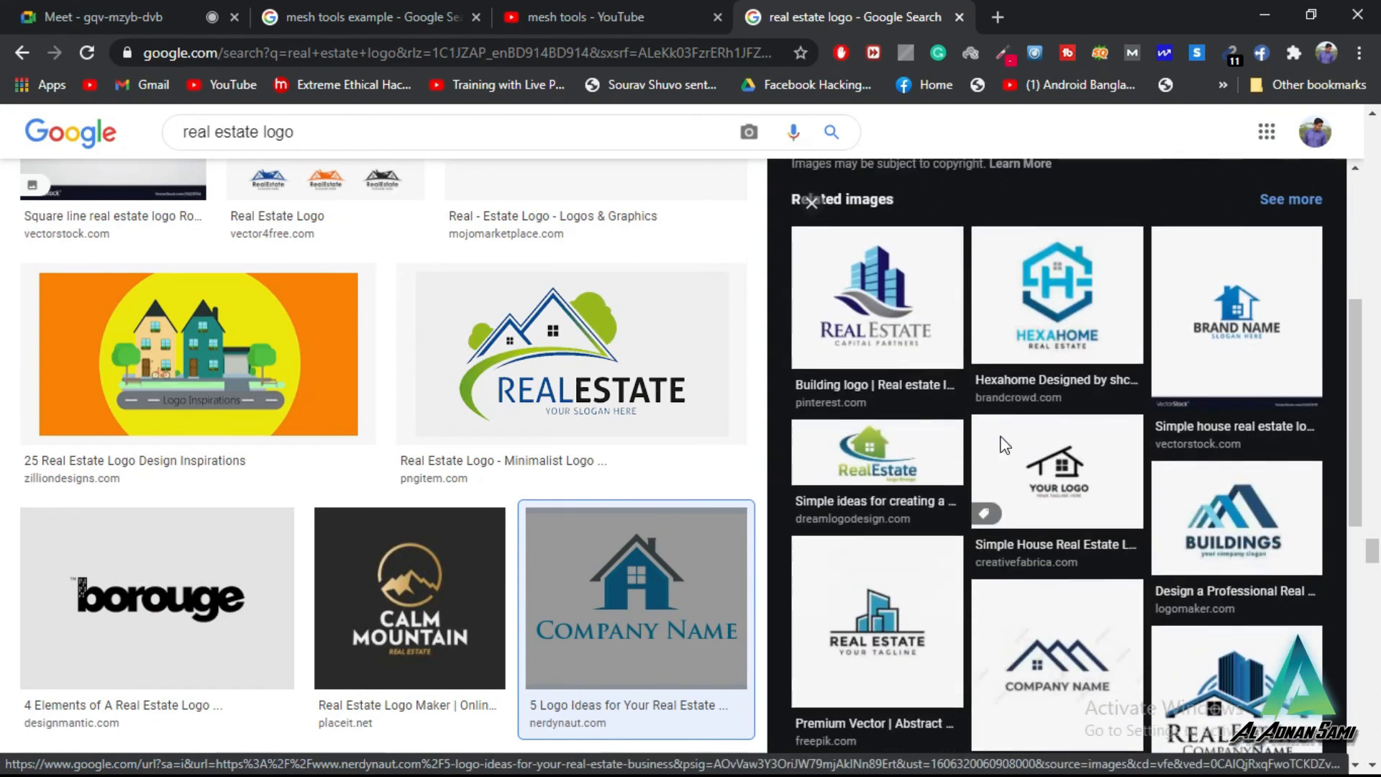
scroll(1003, 448, "up", 5)
Step: Save the previewed house logo image to the Desktop as Logo-Ideas-for-Your-Real-Estate-1.png
right_click(1022, 275)
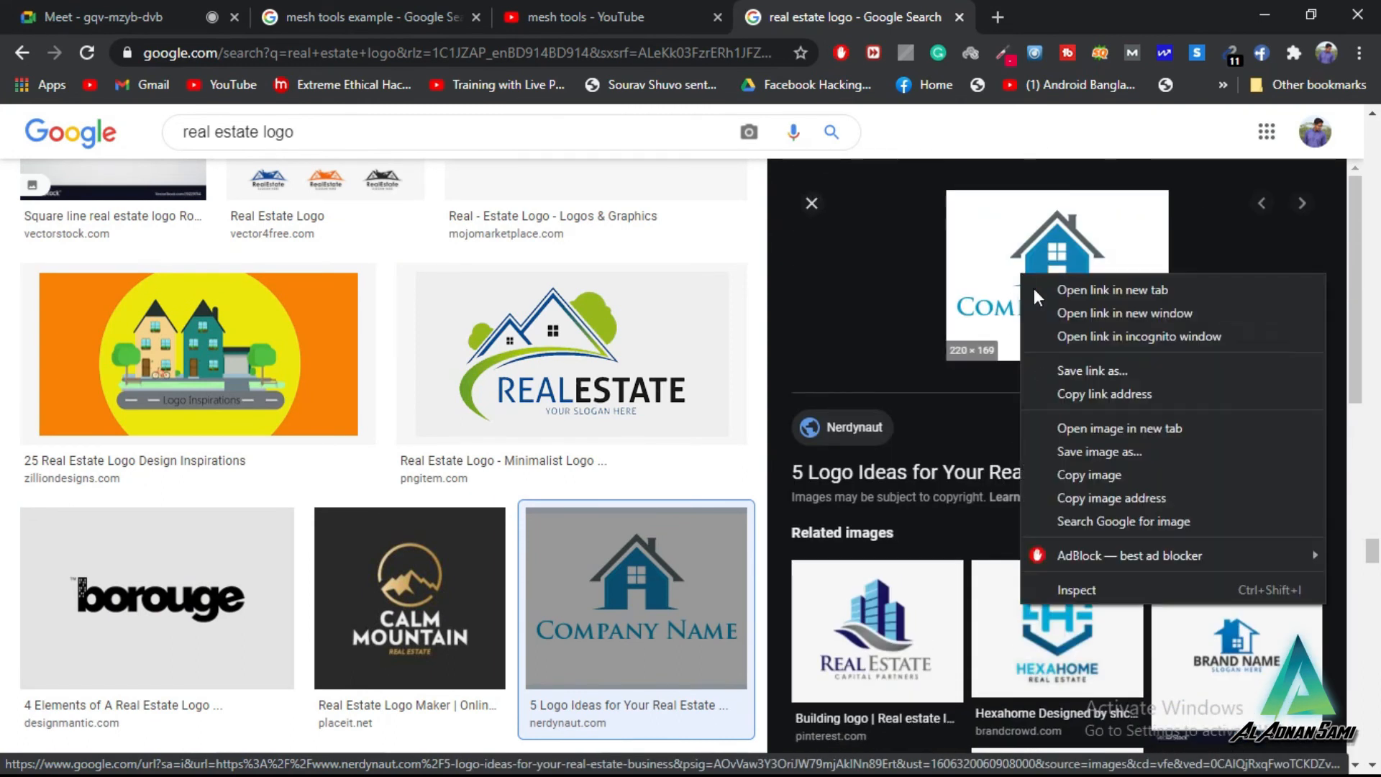
left_click(1072, 453)
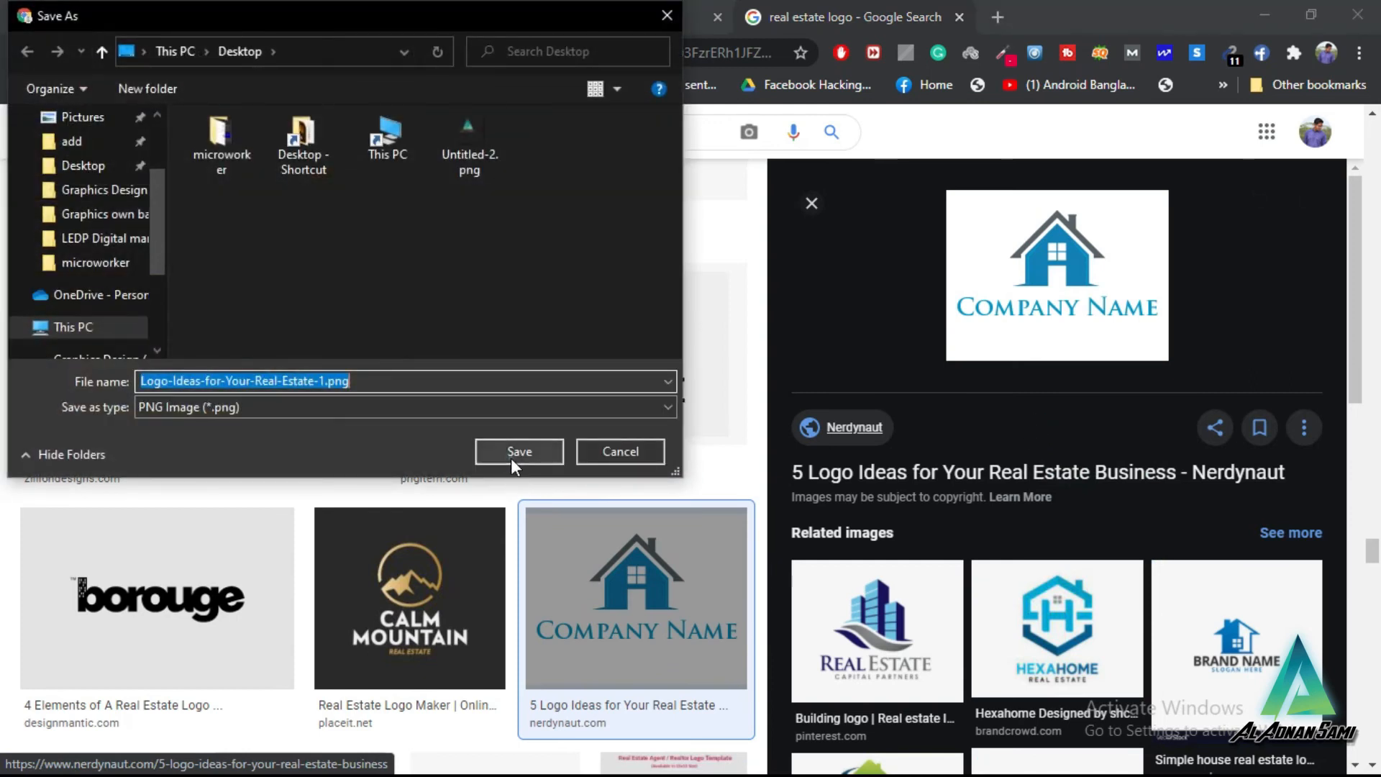
left_click(512, 454)
Step: Switch to Illustrator and place Logo-Ideas-for-Your-Real-Estate-1.png from the Desktop at a large size on the artboard
key("super")
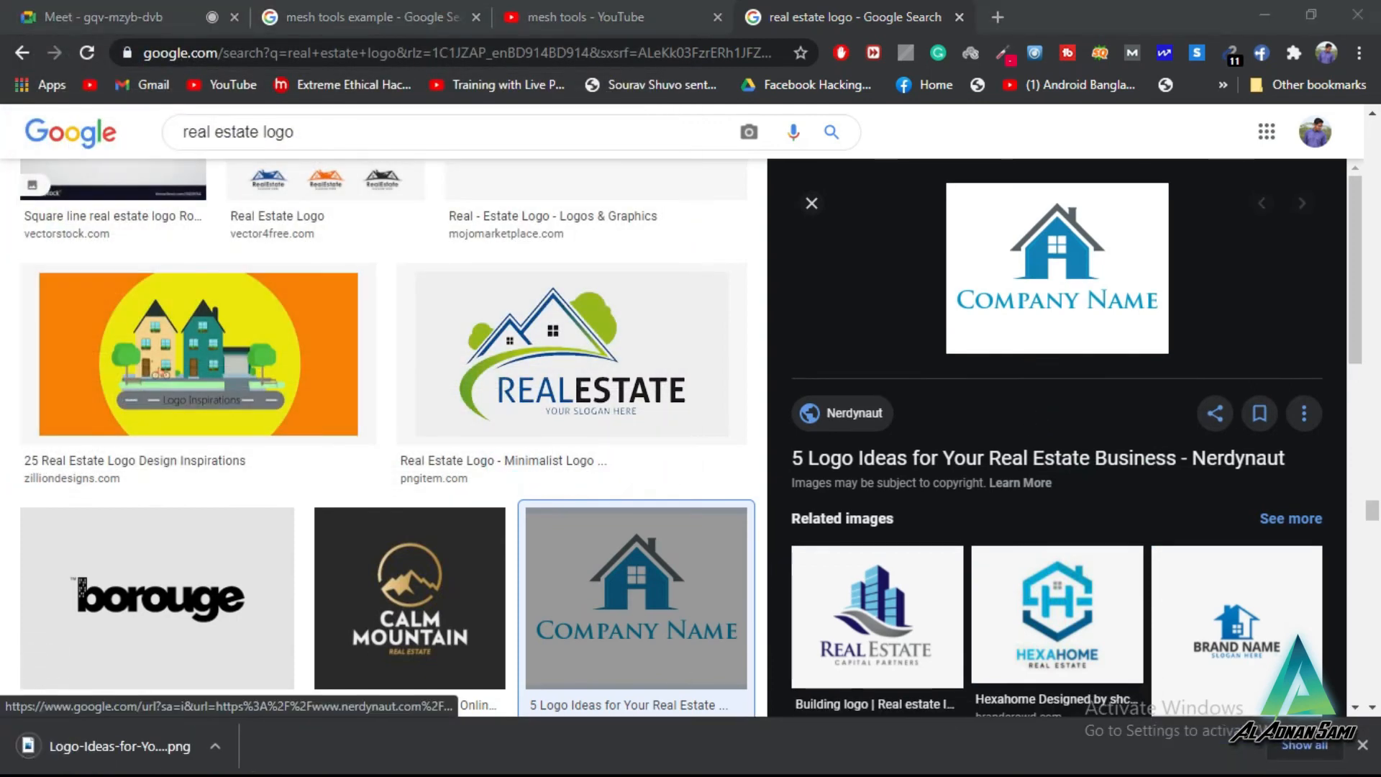
left_click(465, 758)
left_click(97, 13)
left_click(127, 348)
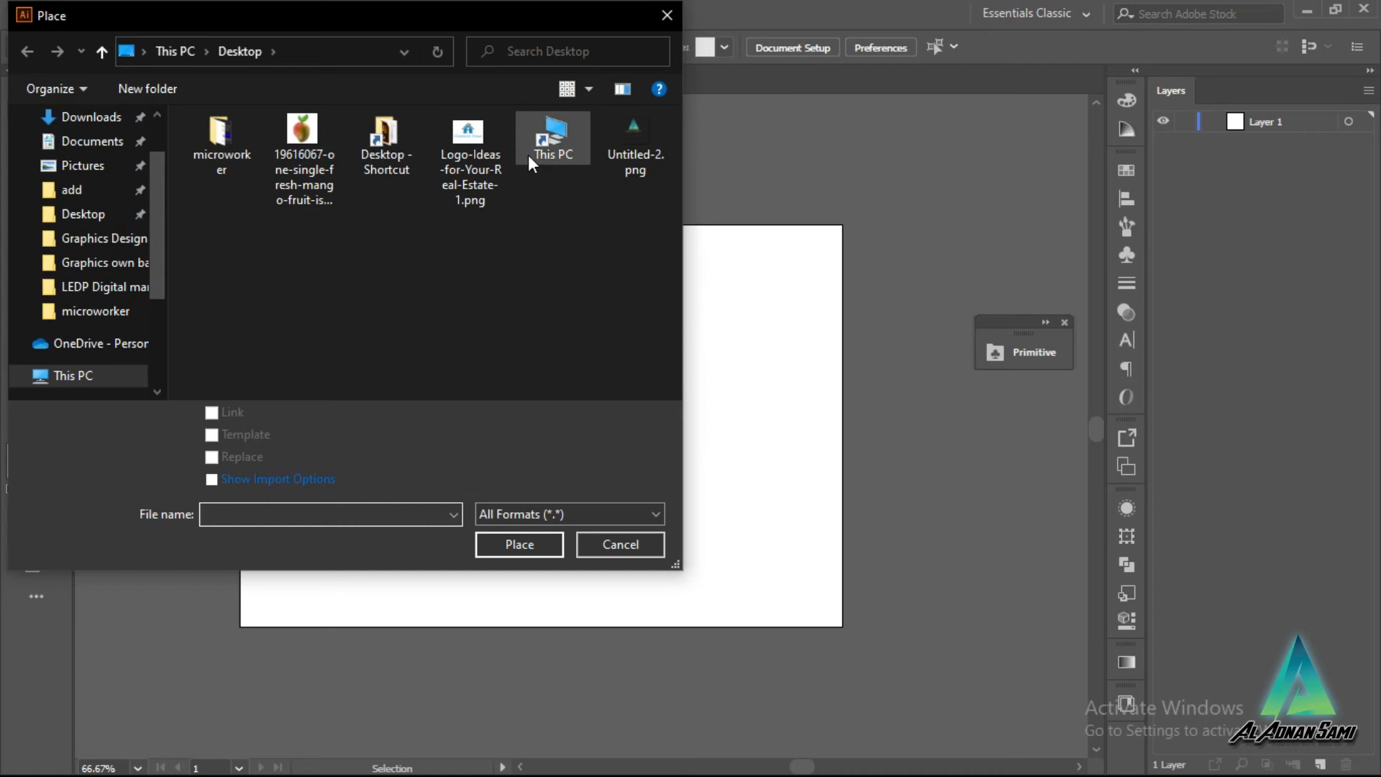
left_click(448, 163)
left_click(519, 545)
left_click_drag(293, 310, 625, 533)
Step: With the Pen tool, trace the blue house body from the left eave over the peak to the right base tip, removing the fill
key("ctrl+plus")
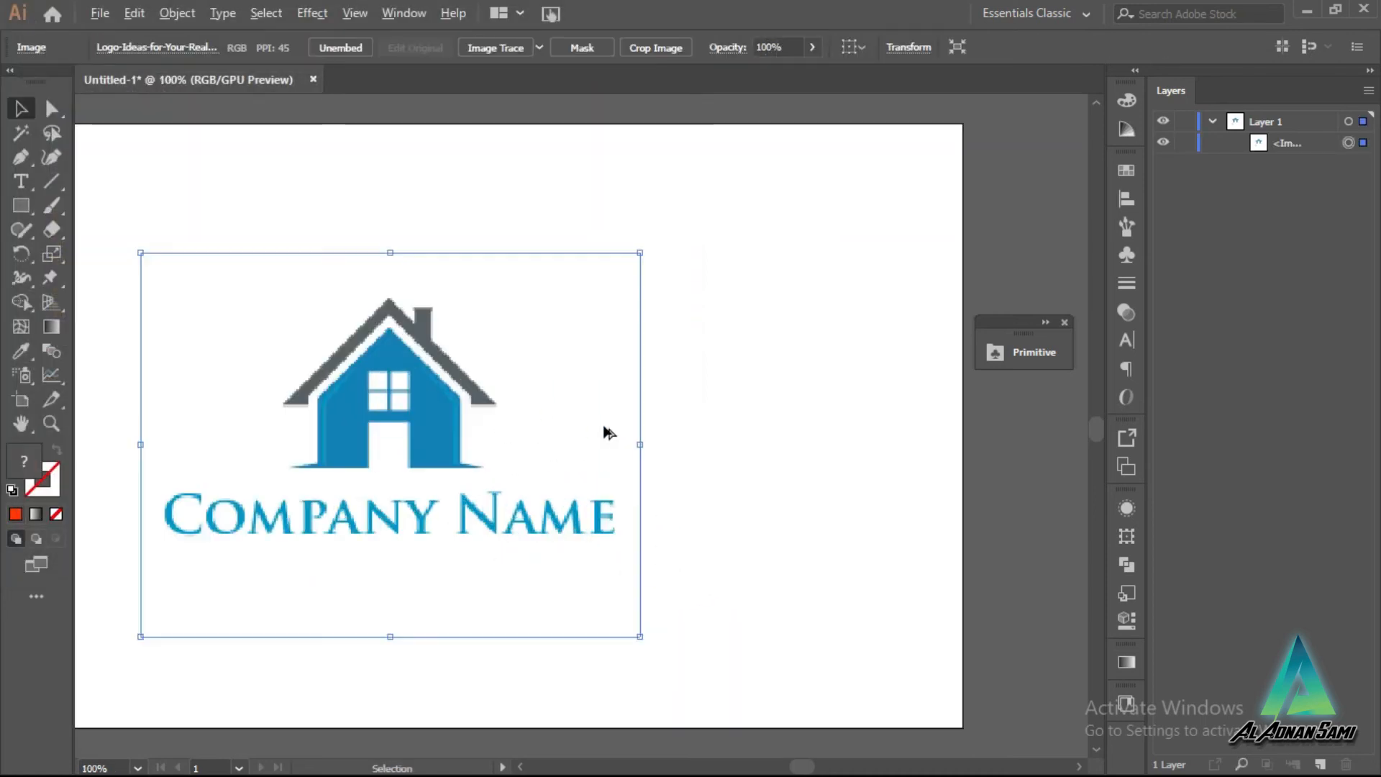
key("ctrl+minus")
key("ctrl+plus")
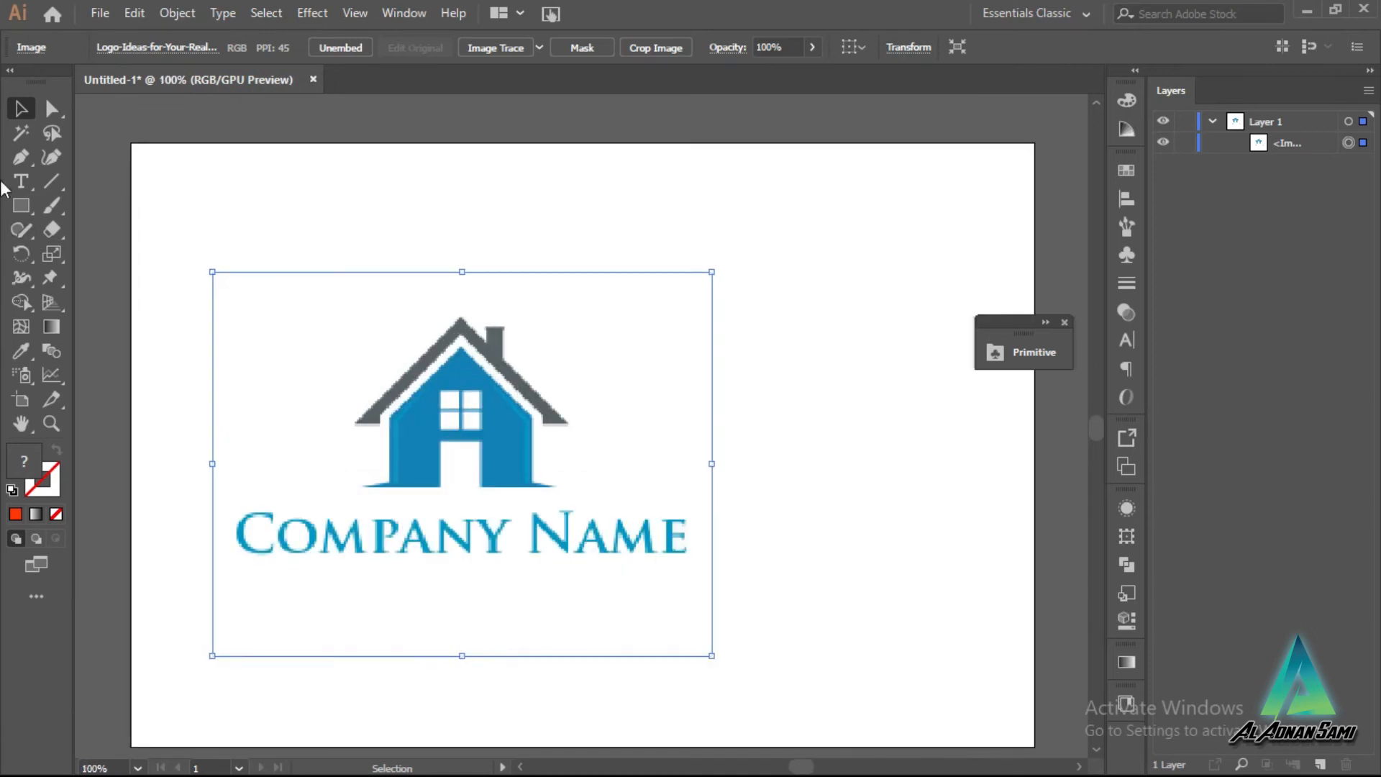
left_click(21, 157)
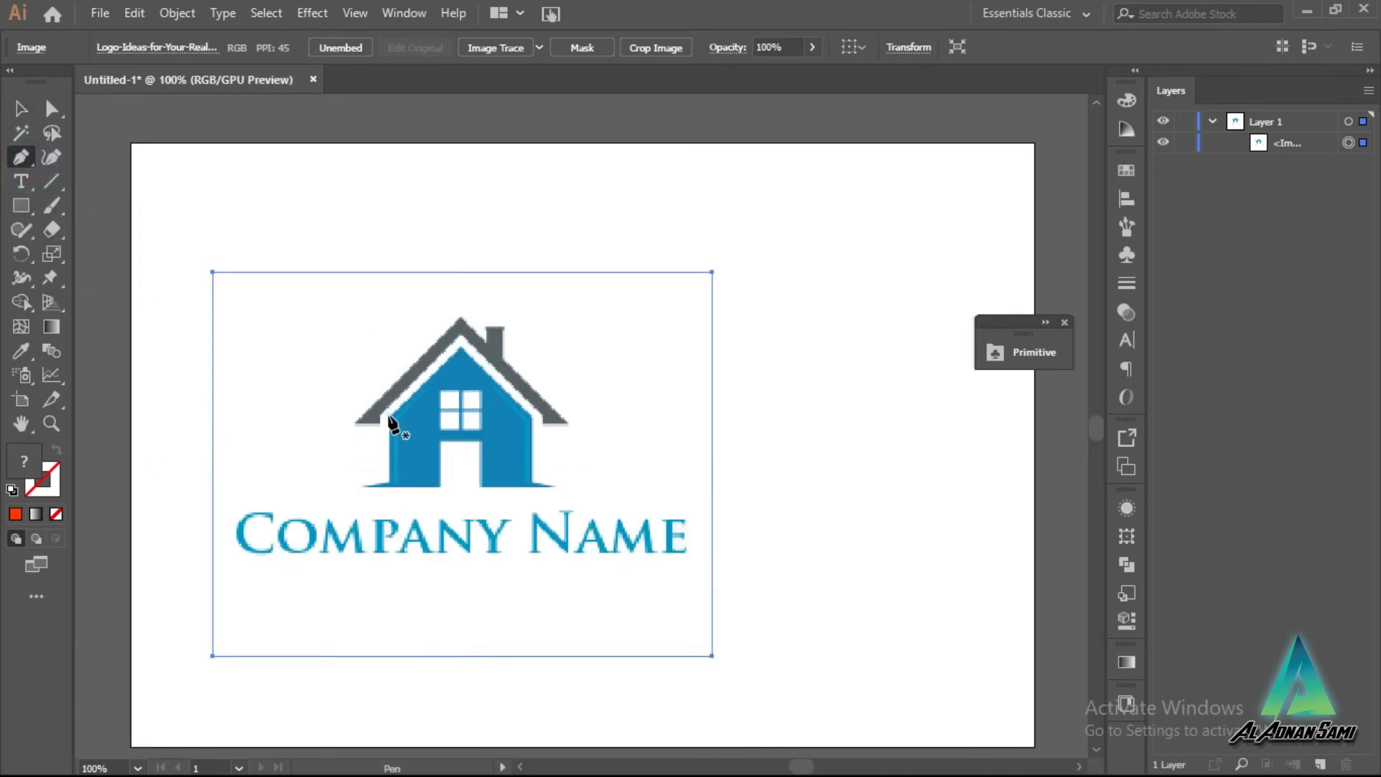
left_click(389, 416)
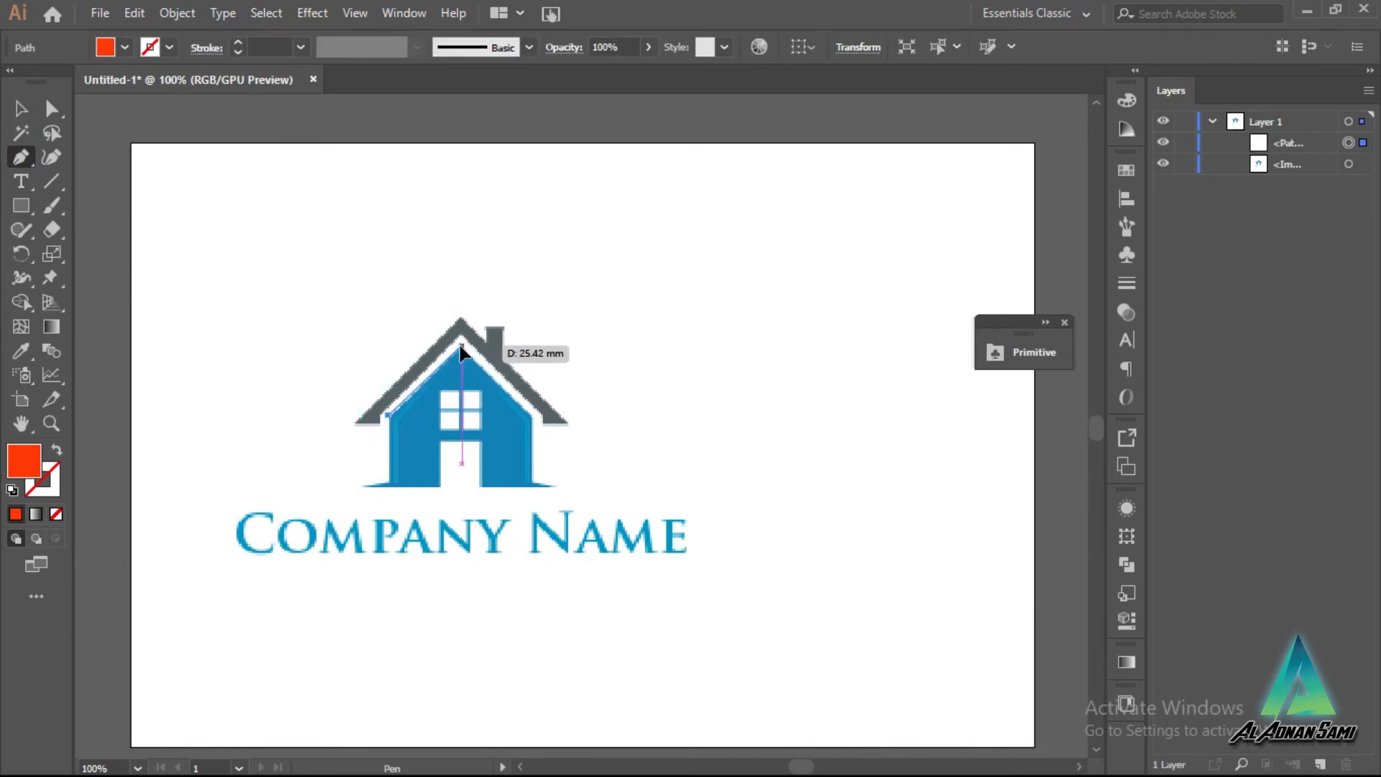
left_click(461, 349)
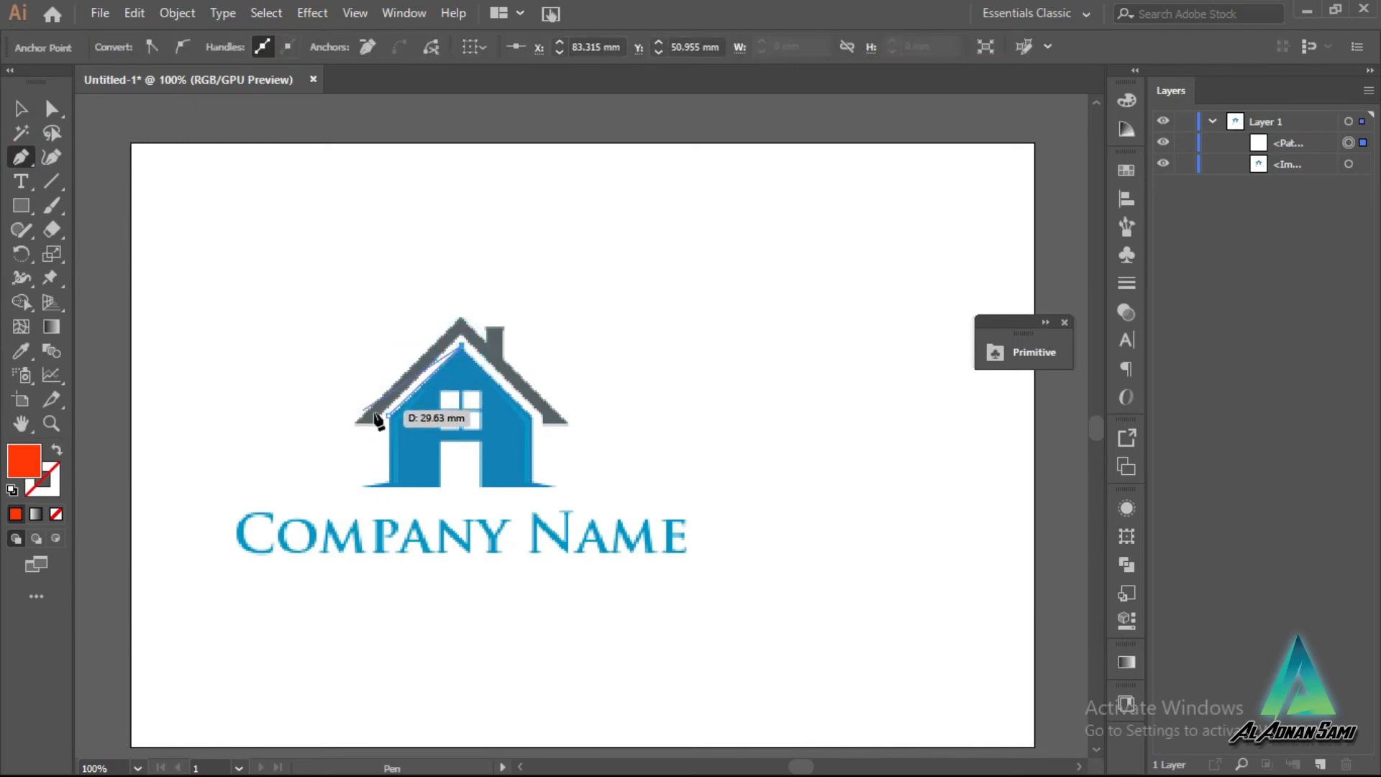
left_click(534, 415)
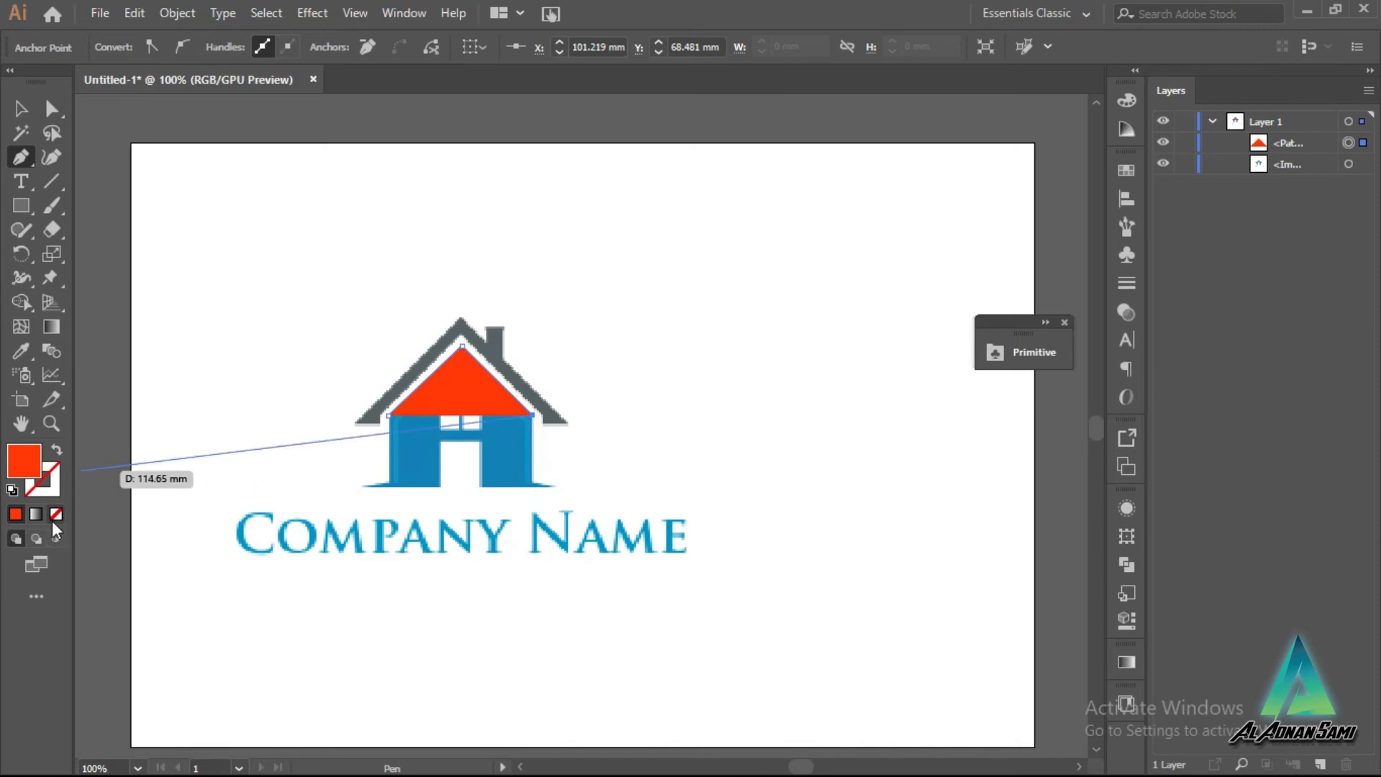
left_click(55, 515)
left_click(533, 484)
left_click(553, 487)
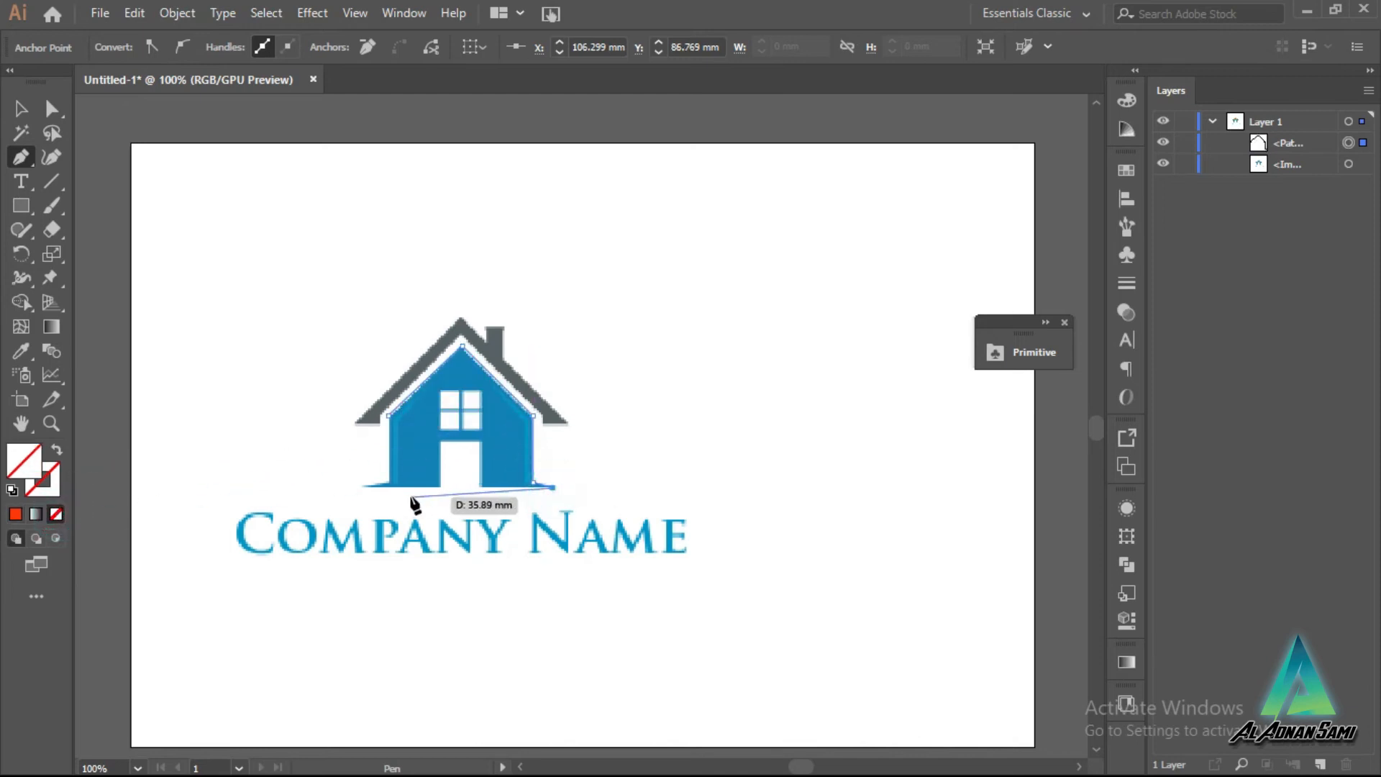
Step: Continue the house body outline along the base and around the rectangular doorway
left_click(480, 487)
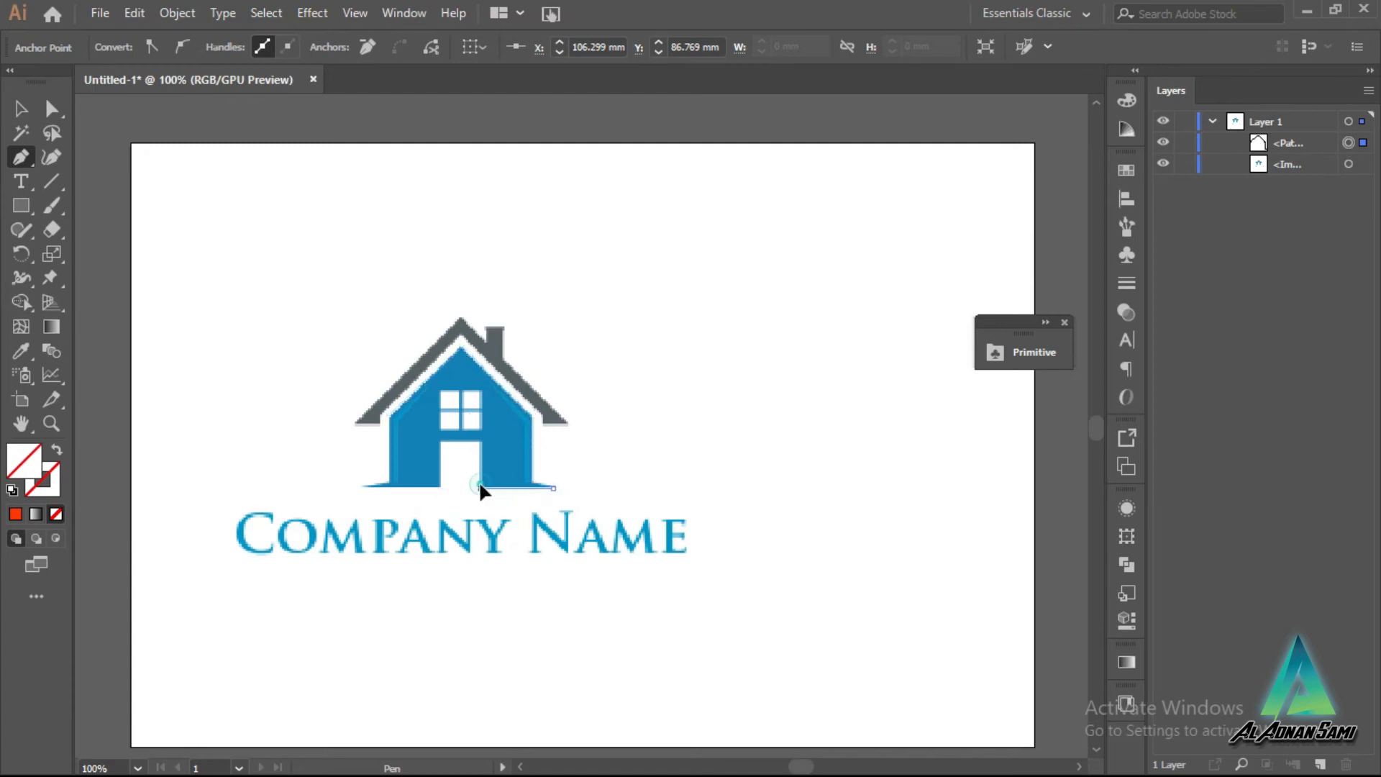
left_click(480, 439)
left_click(439, 439)
left_click(439, 487)
Step: Trace the left base flare and wall, closing the house body outline at the left eave
left_click(361, 488)
left_click(390, 483)
left_click(390, 481, "alt")
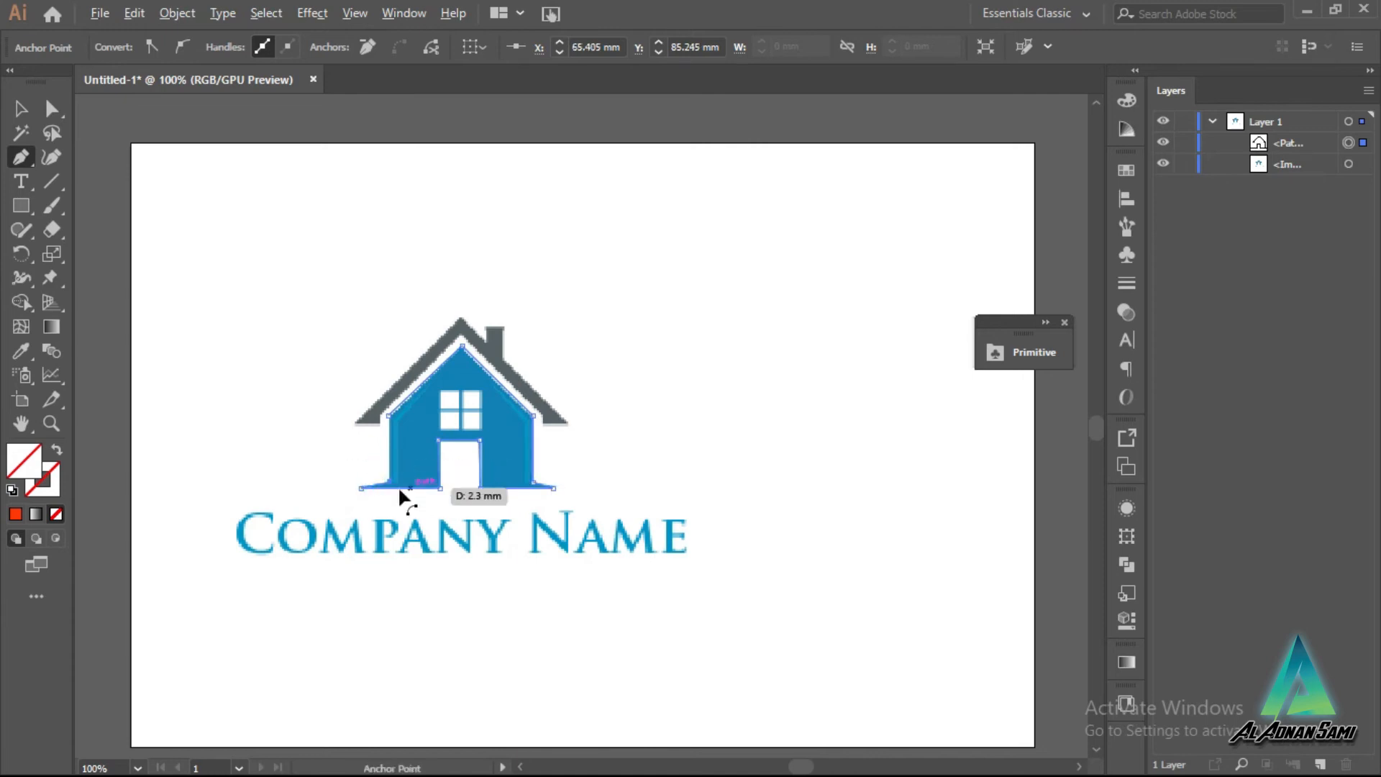
scroll(398, 485, "up", 5)
scroll(394, 494, "down", 4)
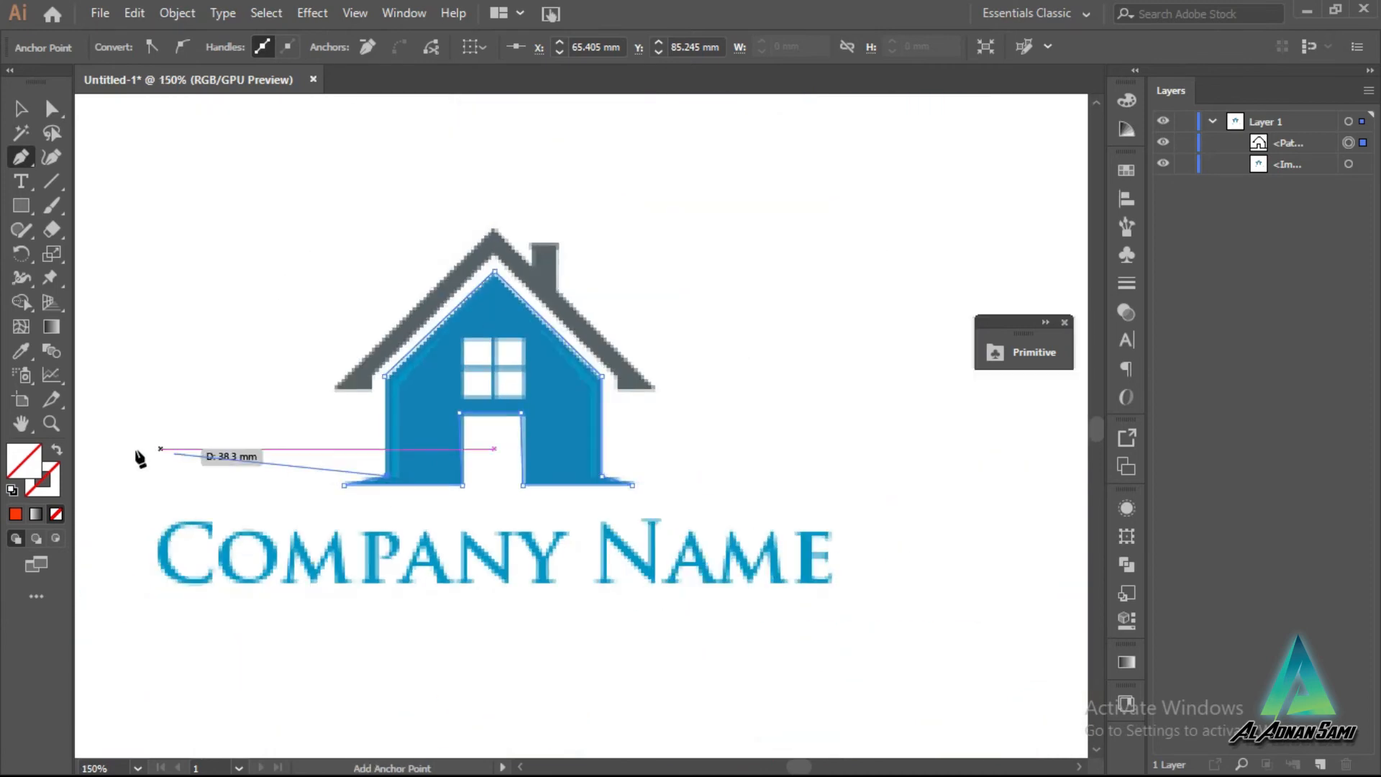
scroll(444, 549, "up", 5)
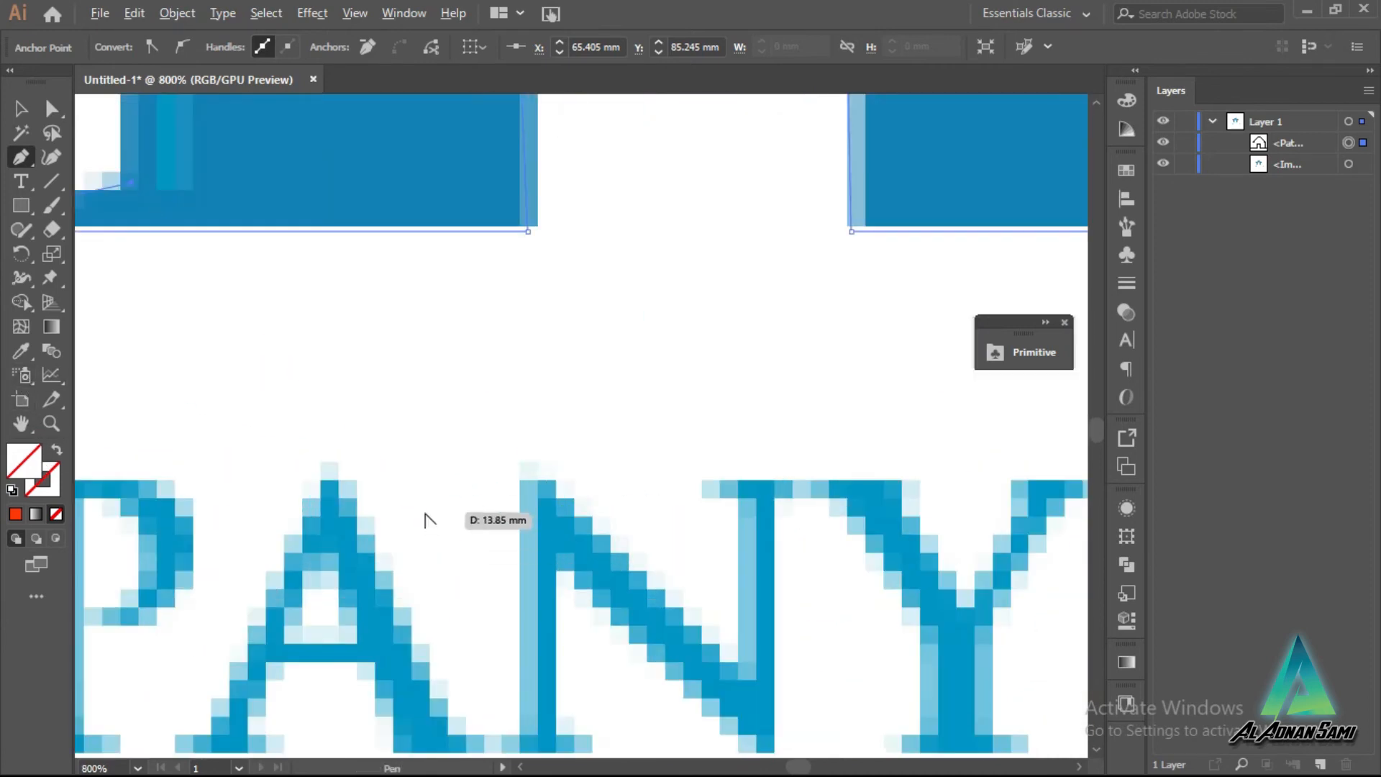
scroll(417, 515, "down", 2)
scroll(291, 171, "down", 2)
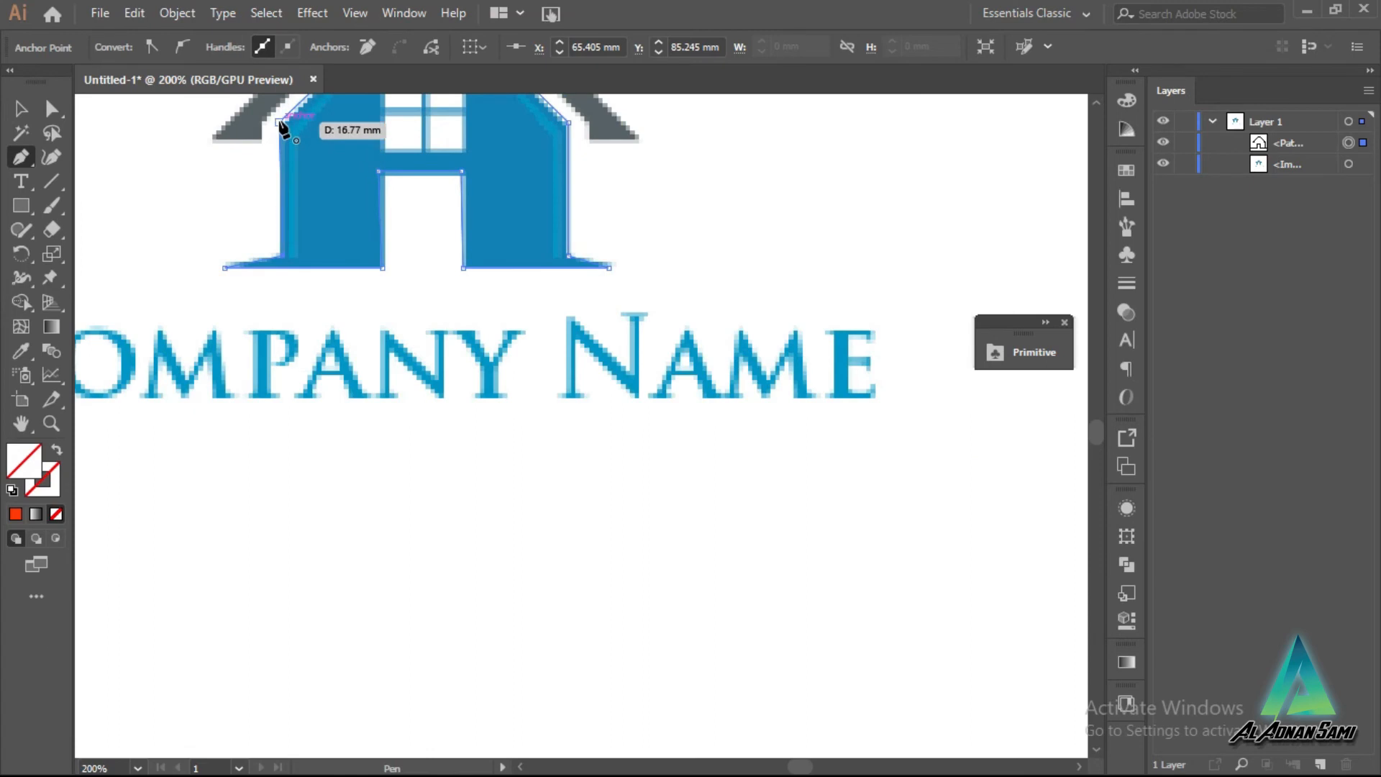
scroll(363, 245, "down", 2)
scroll(363, 242, "up", 4)
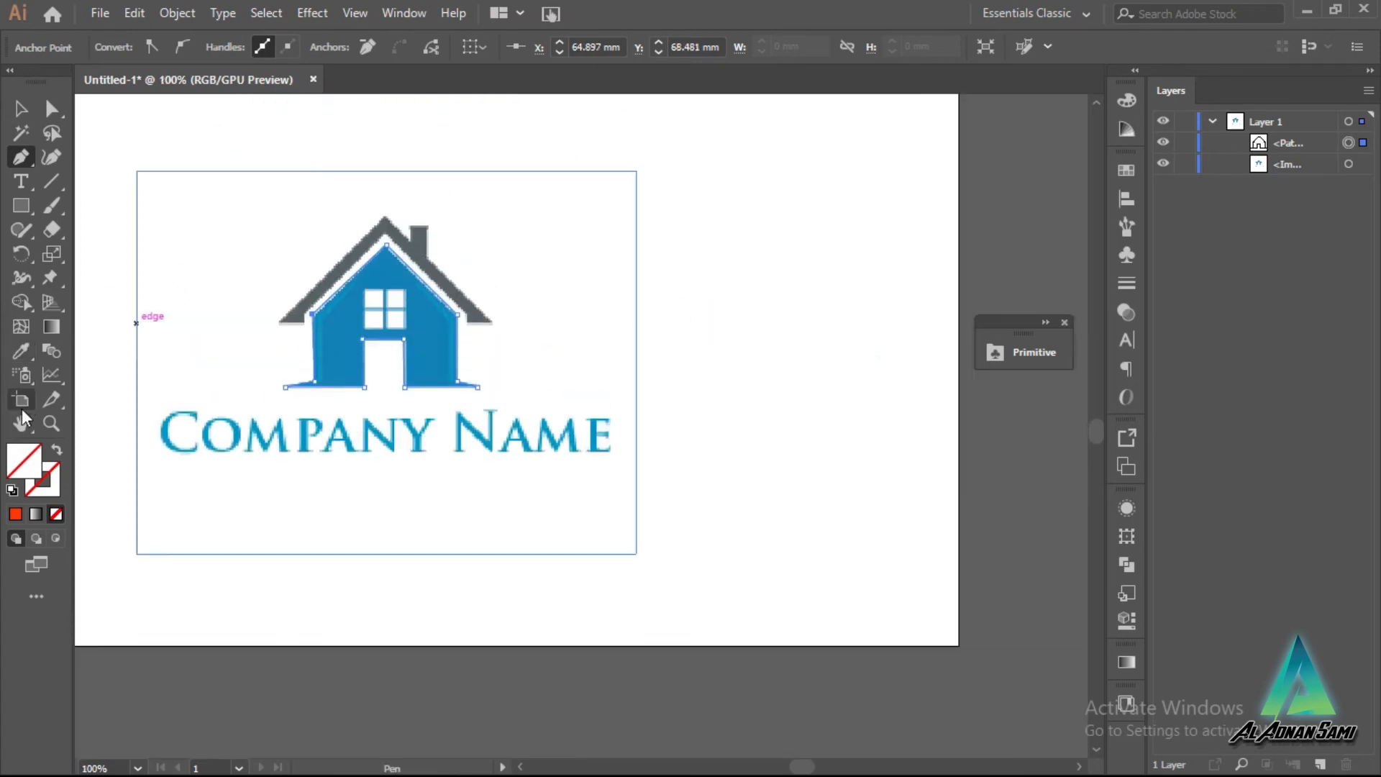
Step: Fill the traced house body with the logo's blue, sampled using the Eyedropper
left_click(21, 351)
left_click(351, 336)
scroll(350, 337, "up", 1)
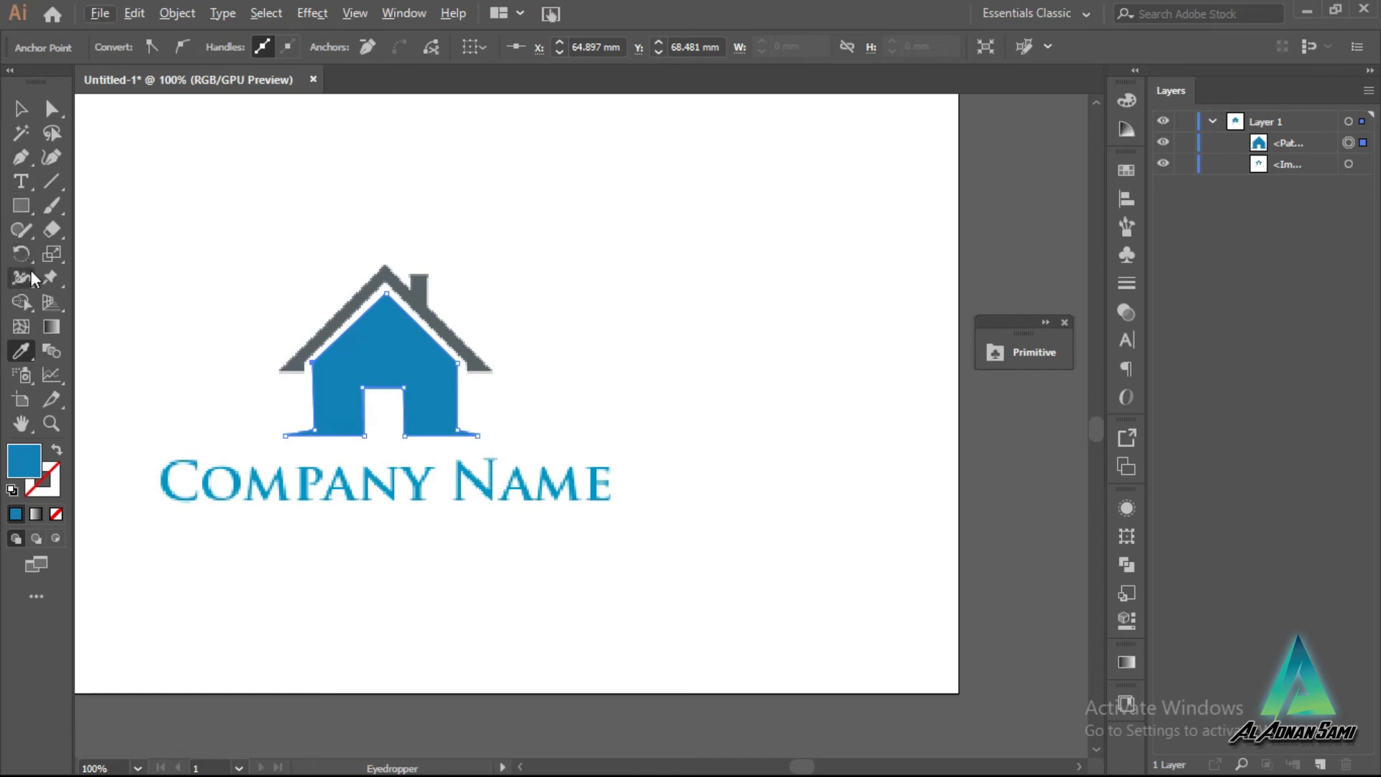
Step: Draw a small square above the doorway as a window pane and fill it with white sampled from the background
left_click(16, 206)
left_click_drag(365, 350, 381, 364)
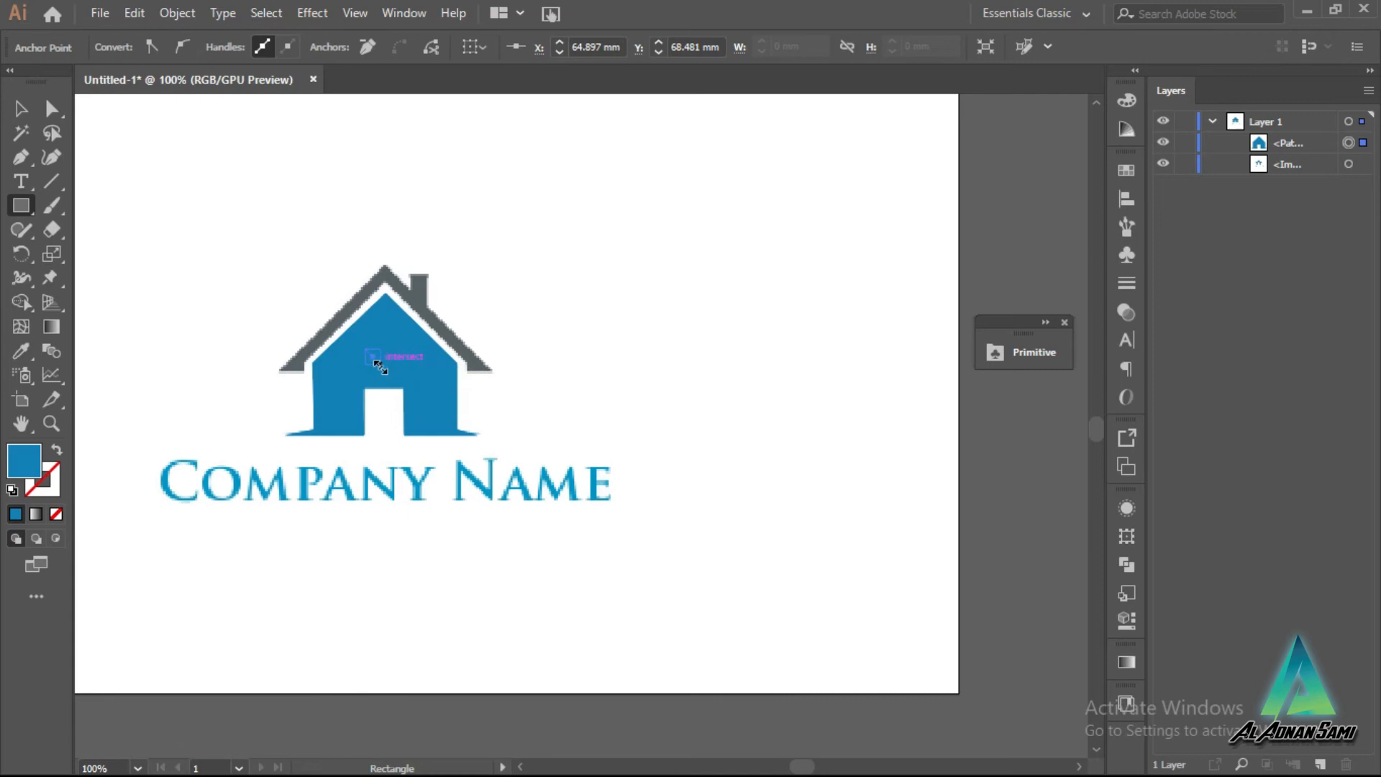
left_click(30, 349)
left_click(247, 252)
left_click(21, 108)
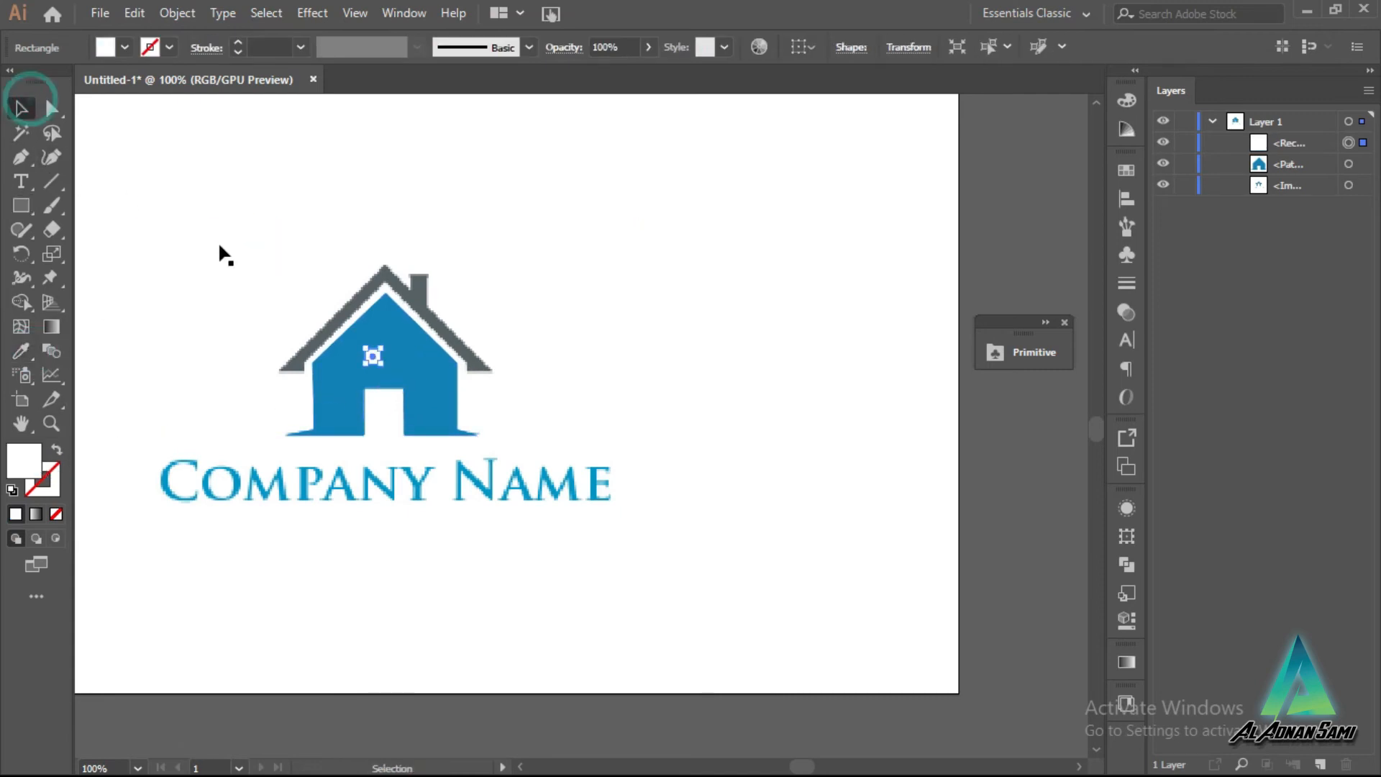
Step: Duplicate the white pane three times to form an evenly spaced two-by-two window above the doorway
scroll(385, 371, "up", 3)
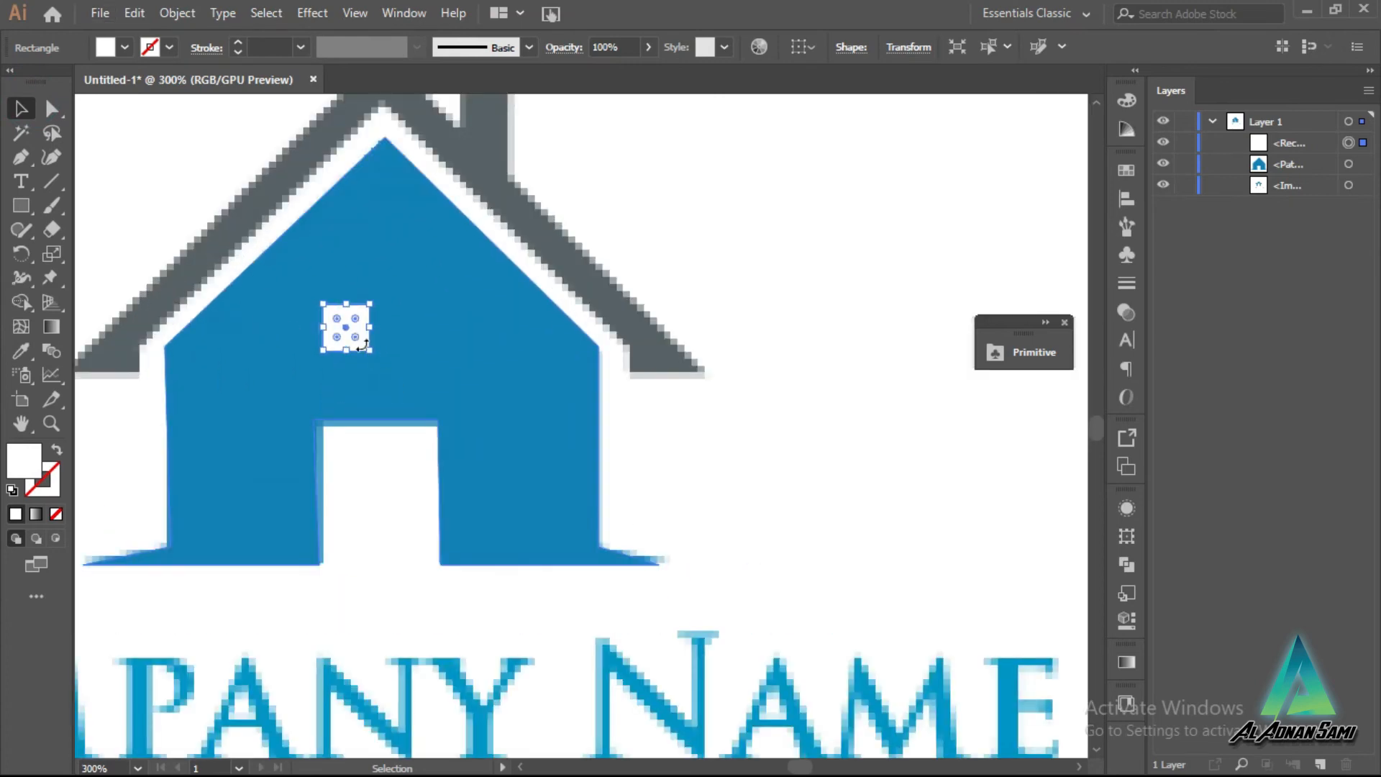
left_click(499, 322)
left_click(351, 321)
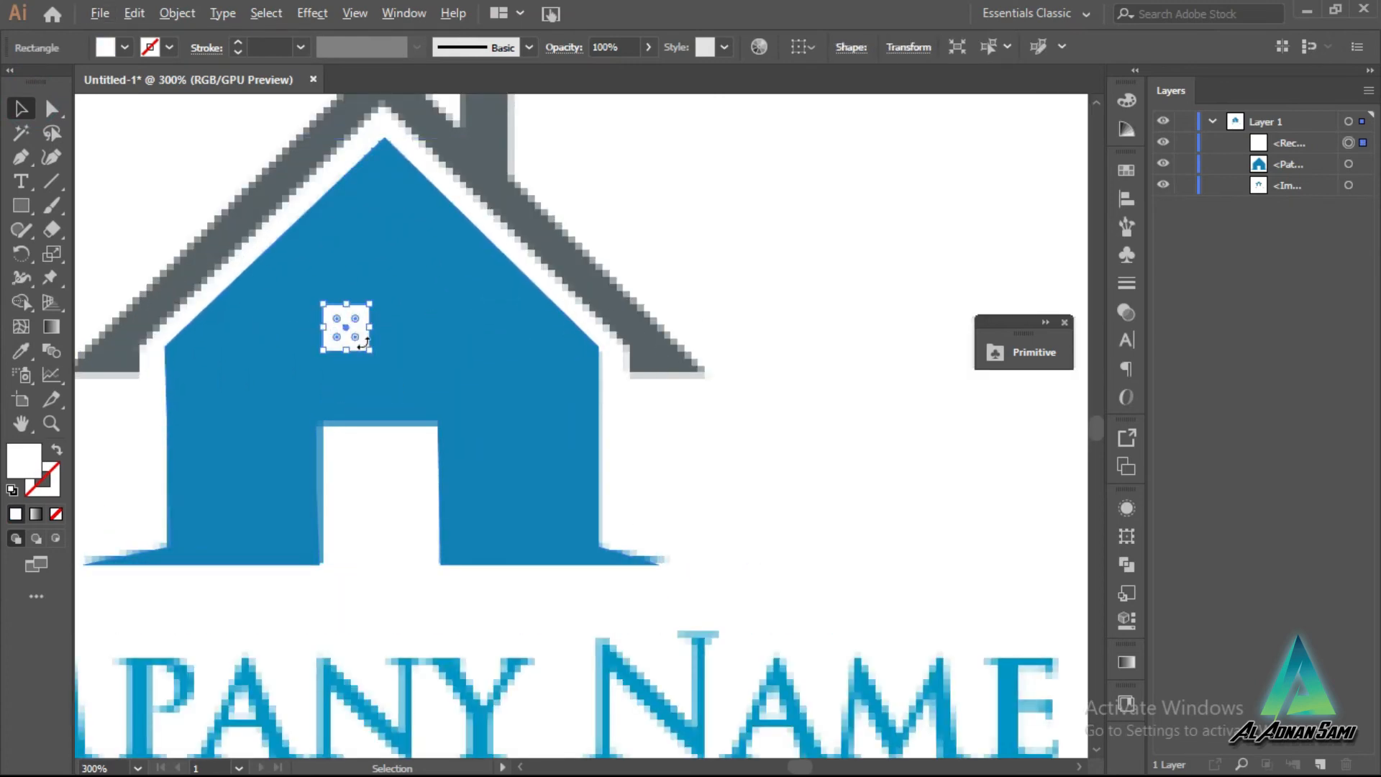
left_click_drag(347, 325, 346, 383)
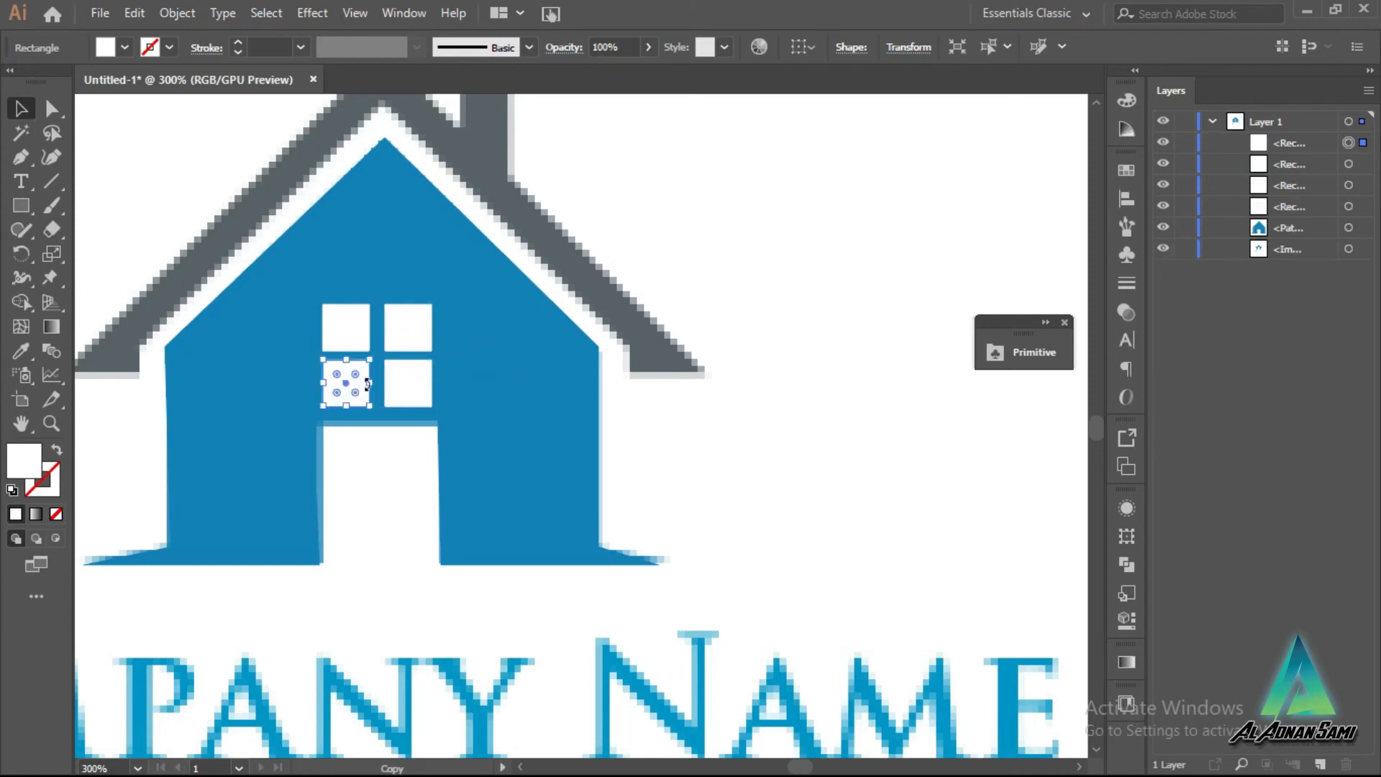
Step: Start a Pen outline of the gray roof from the left eave over the peak to the chimney base, with no fill
key("ctrl+minus")
key("ctrl+minus")
left_click(674, 395)
scroll(623, 385, "down", 1)
scroll(621, 385, "up", 1)
scroll(621, 385, "down", 1)
scroll(620, 385, "up", 1)
left_click(21, 157)
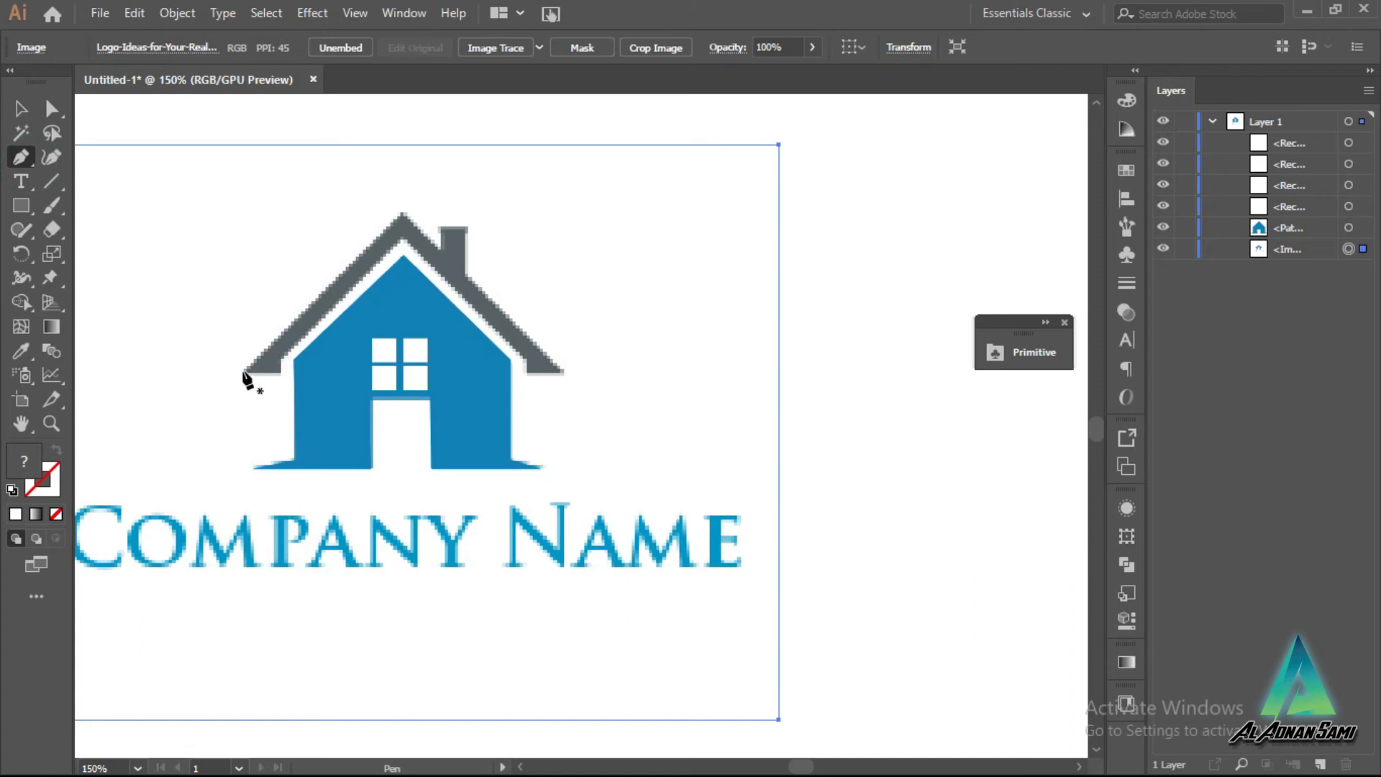
left_click(242, 371)
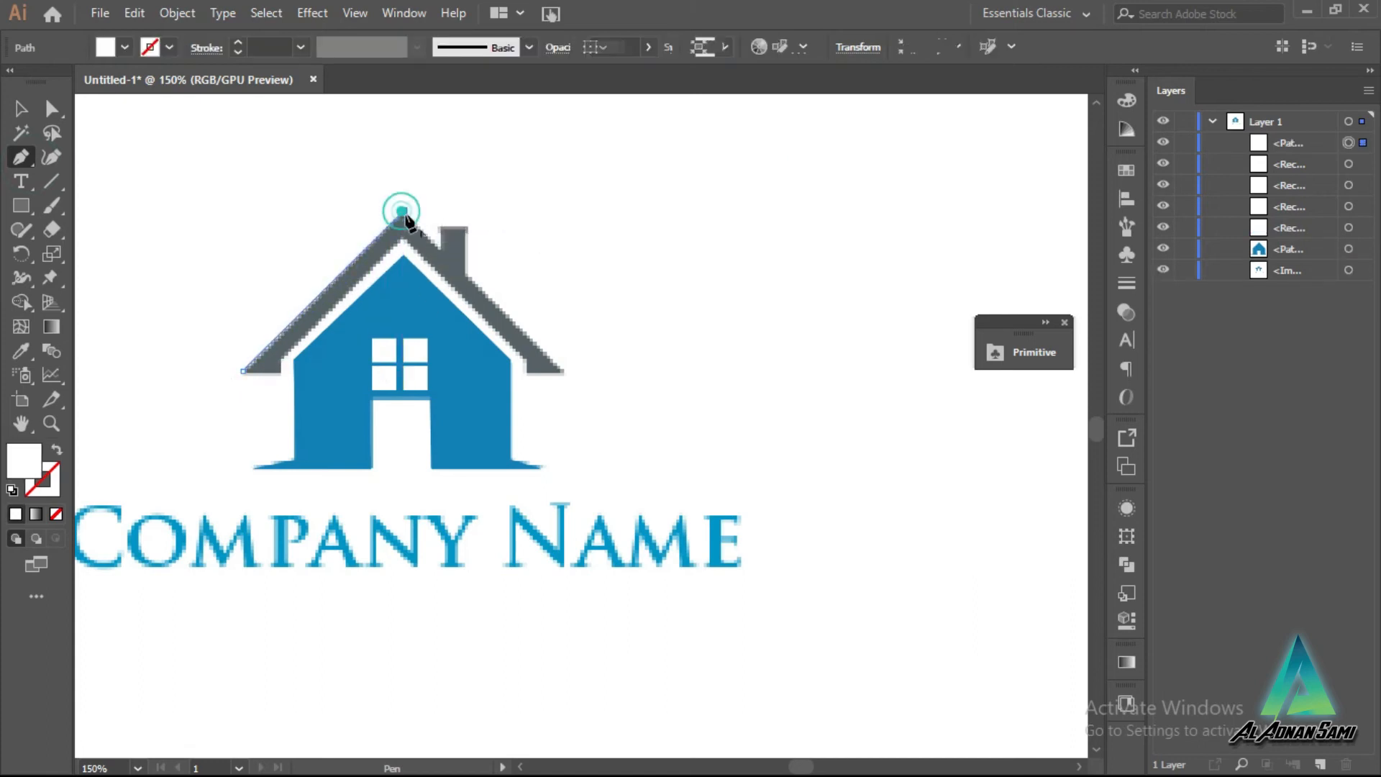
left_click(402, 211)
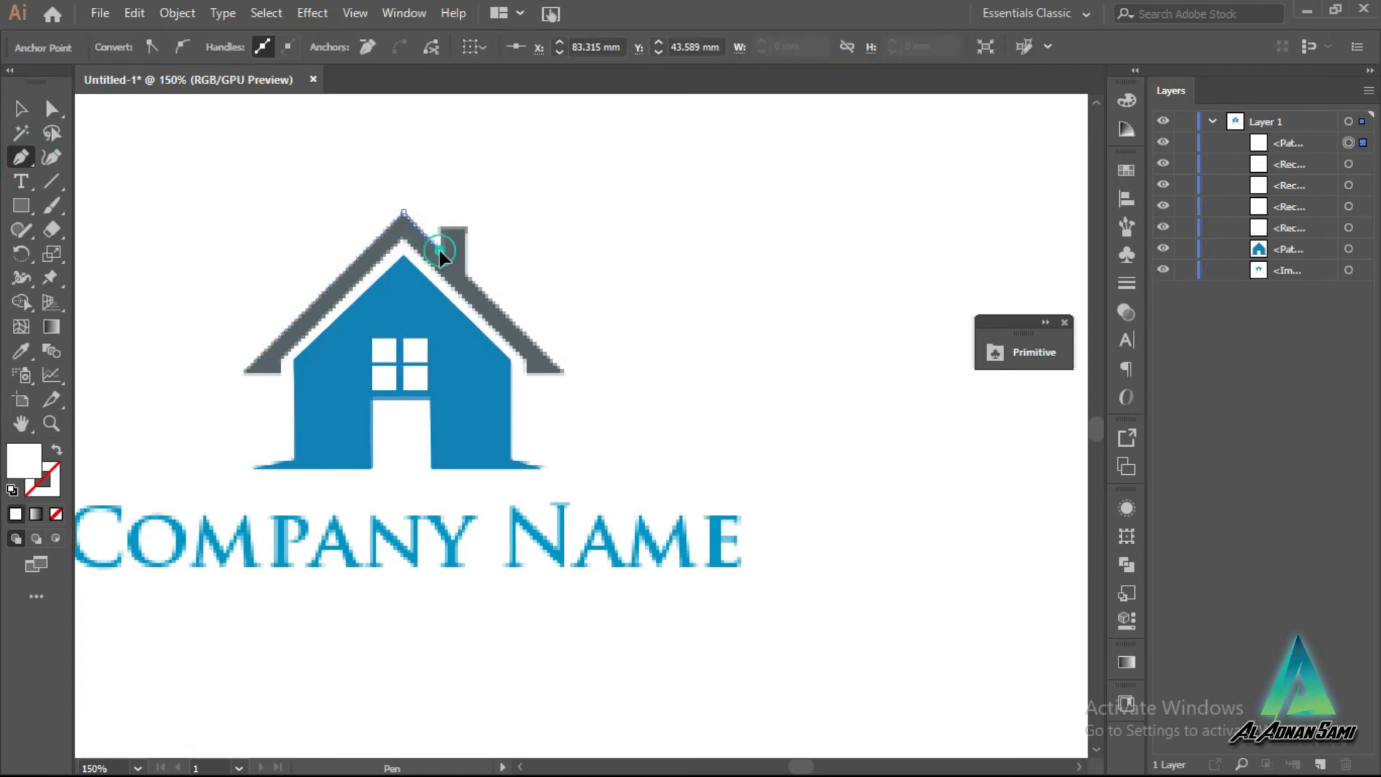
left_click(439, 250)
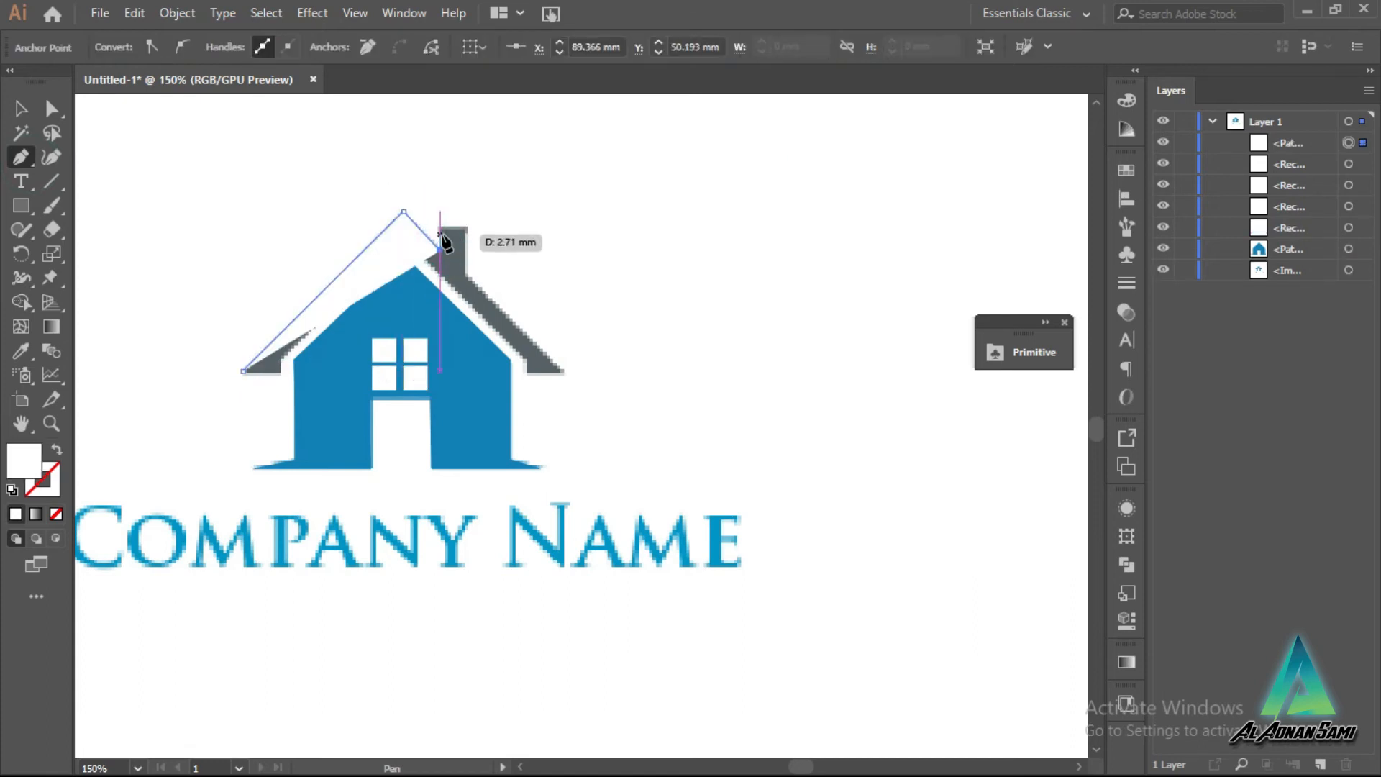
left_click(57, 513)
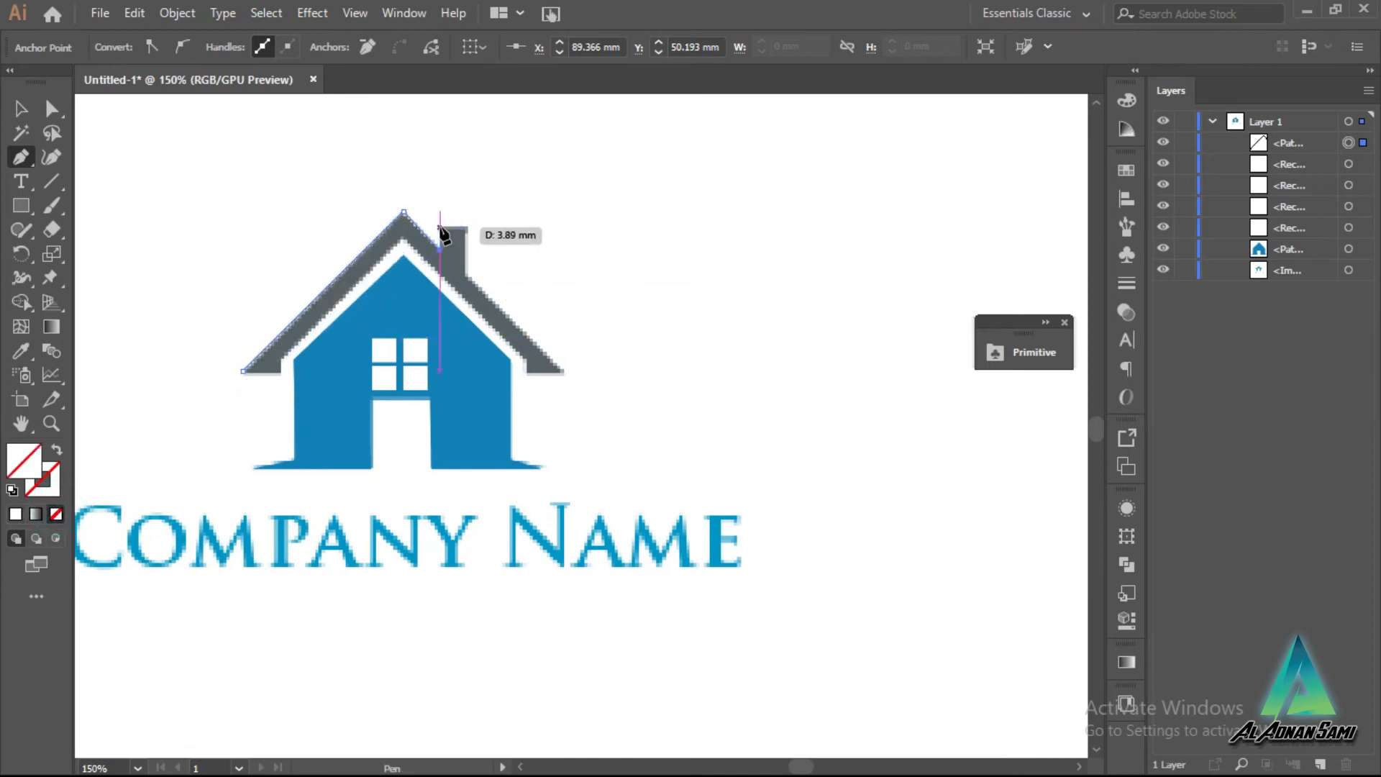
Step: Continue the roof outline up, across and down the chimney to the right roof slope
left_click(440, 226)
left_click(465, 226)
left_click(466, 275)
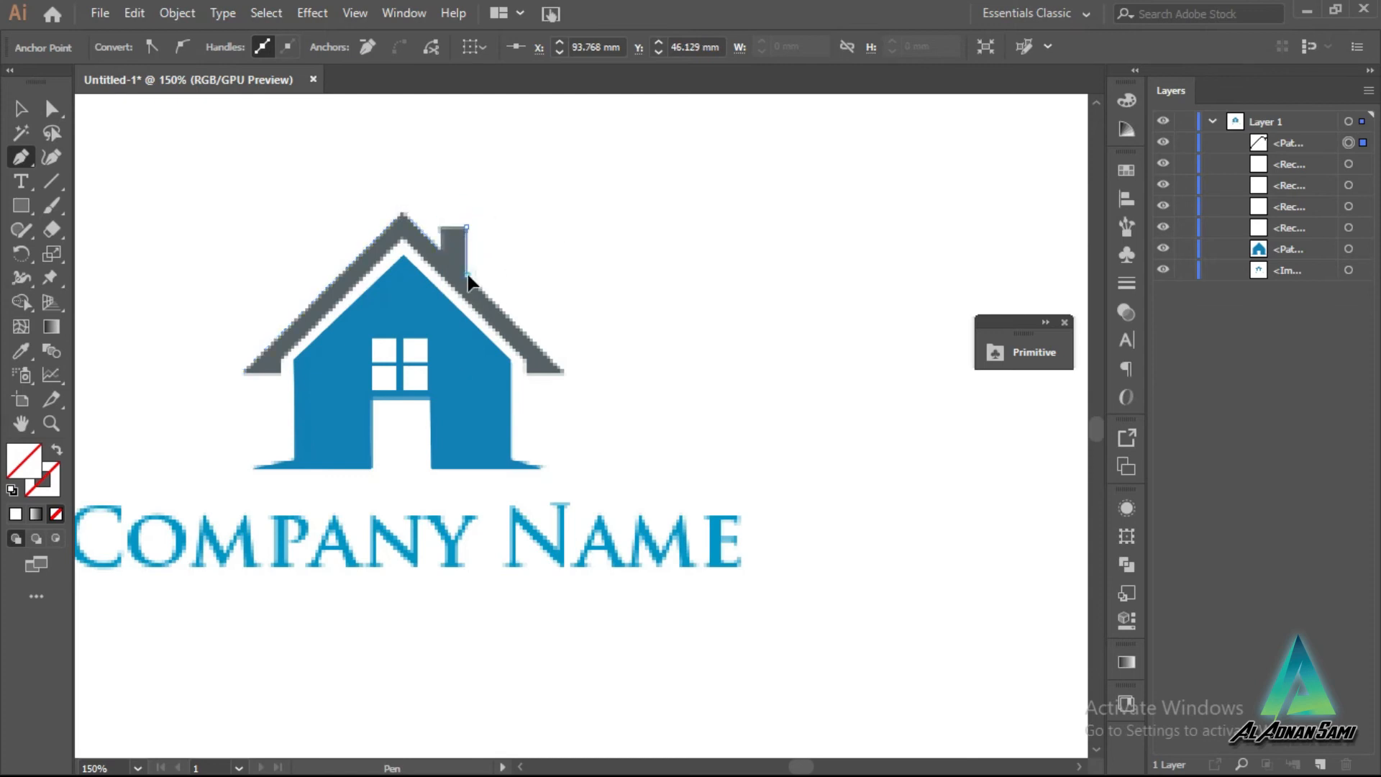
Step: Complete the gray roof's Pen outline from the right eave along the inner slopes and inner peak, closing it at the left eave
left_click(564, 371)
left_click(524, 372)
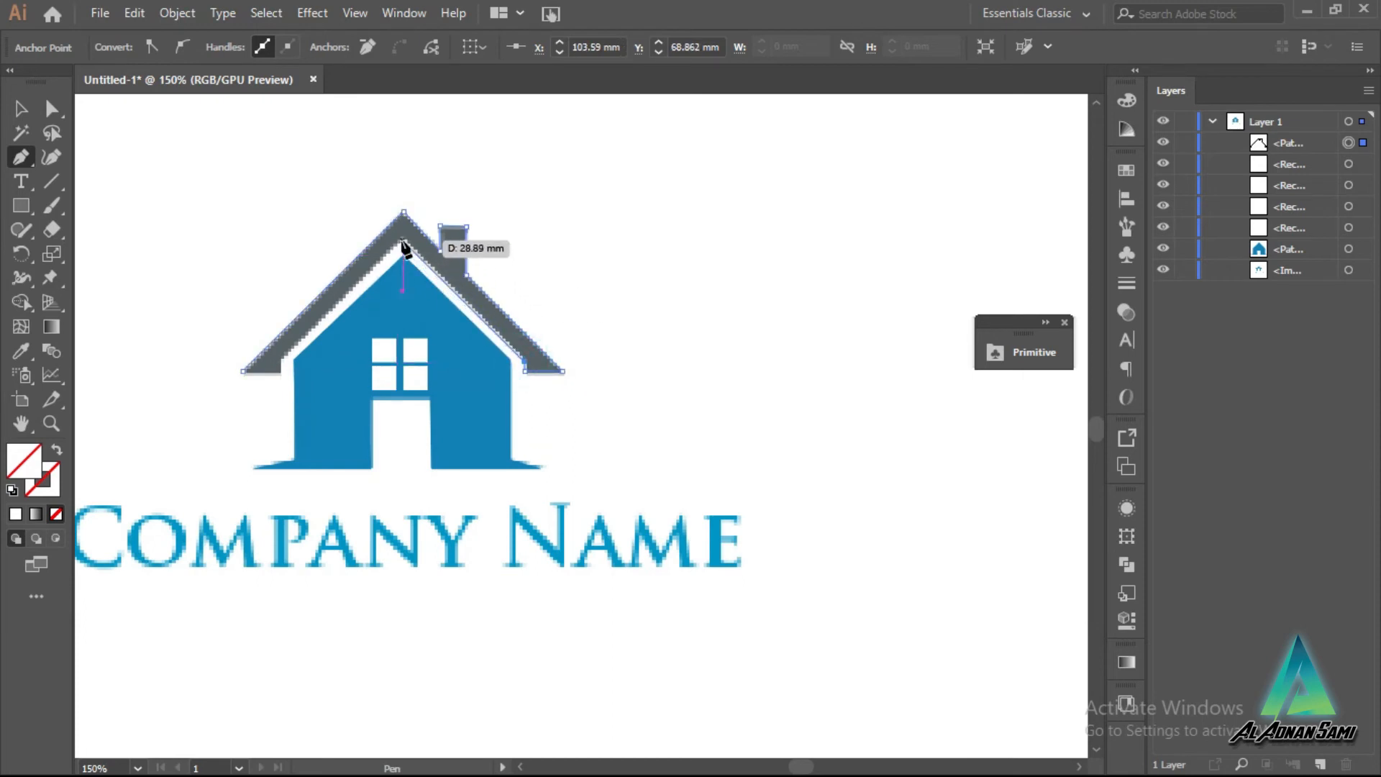
left_click(404, 240)
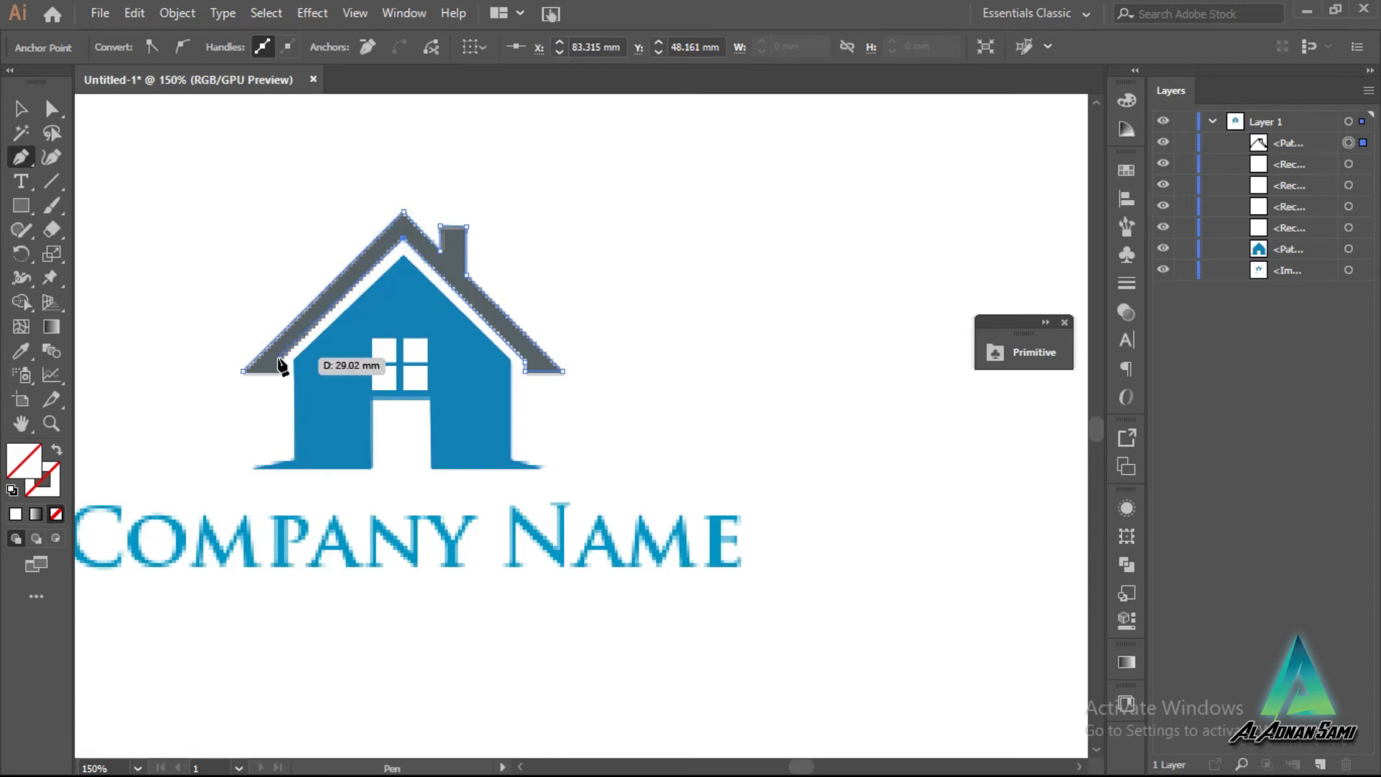
left_click(279, 363)
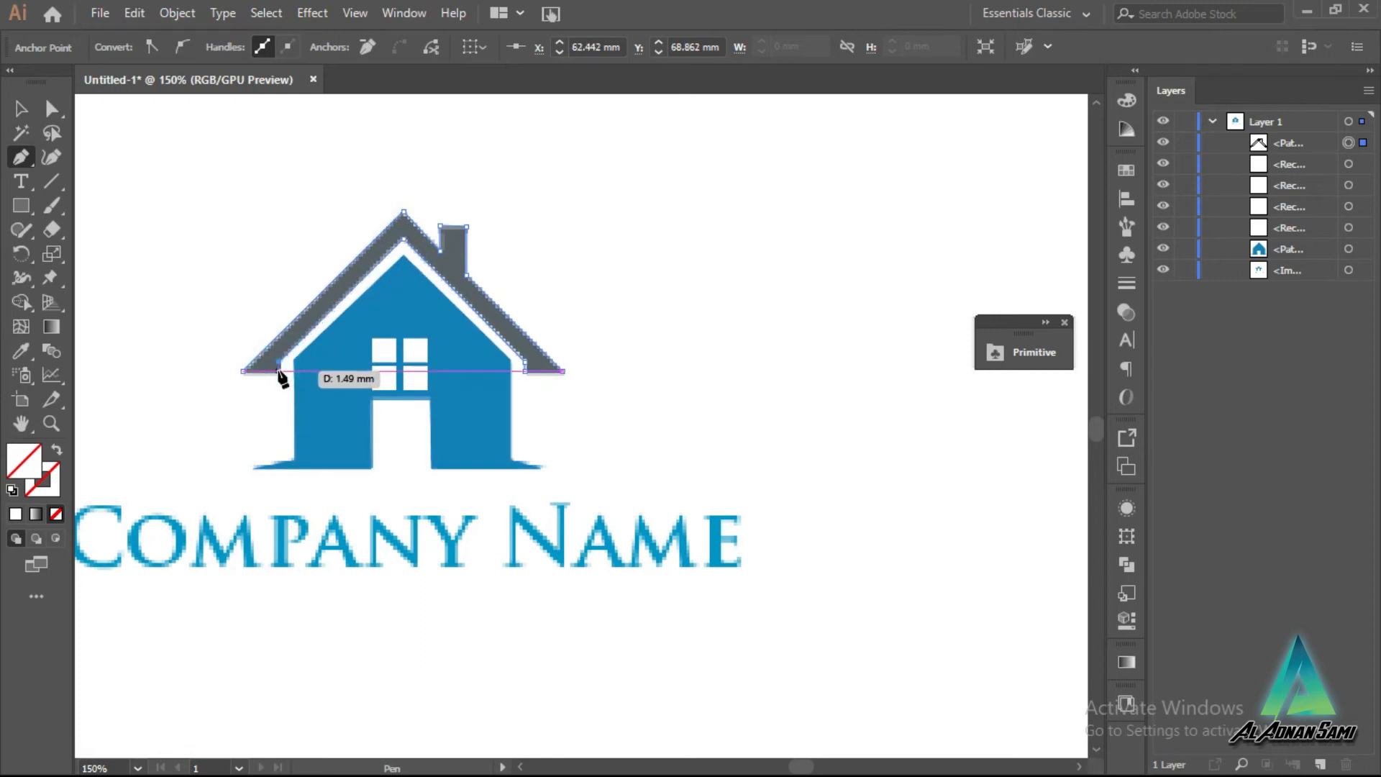
left_click(242, 371)
key("ctrl+minus")
key("ctrl+plus")
Step: Fill the traced roof shape with the gray sampled from the chimney in the reference image
left_click(21, 351)
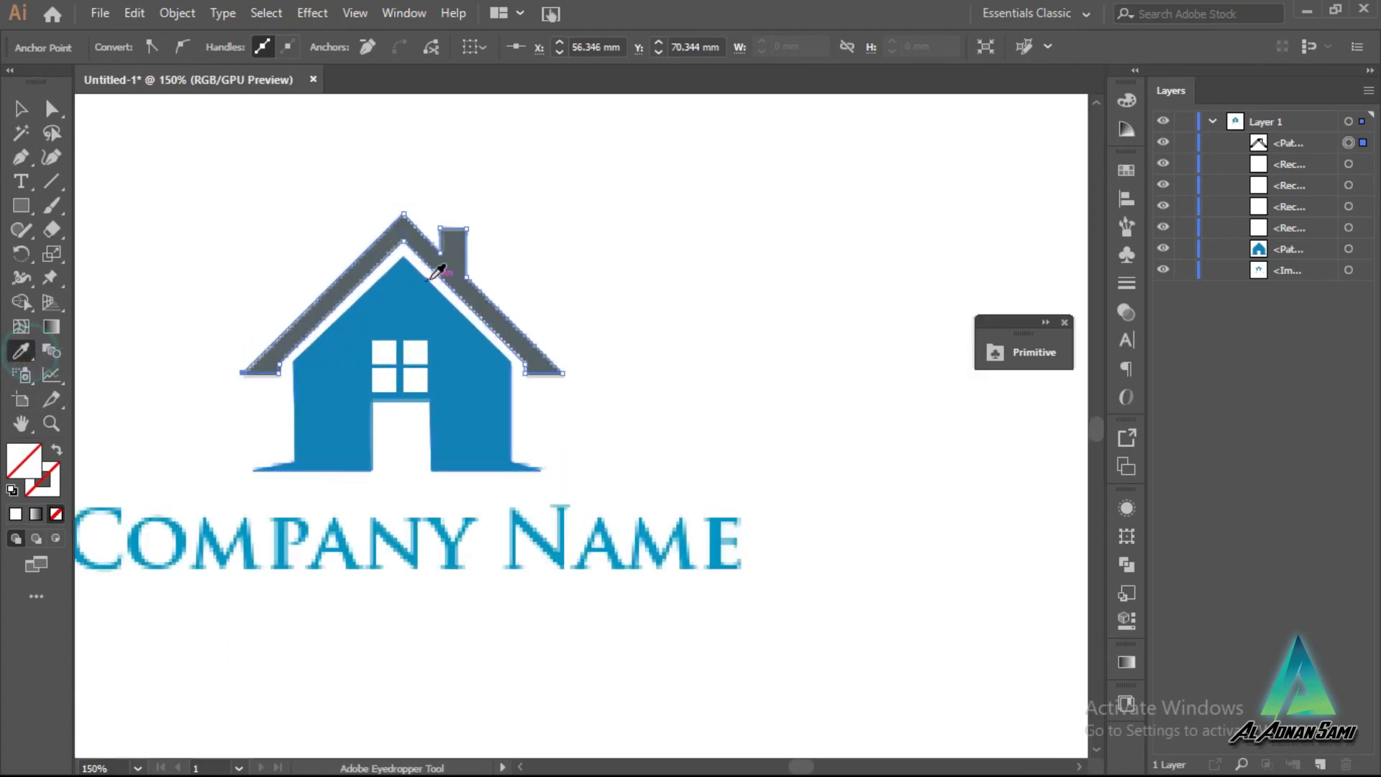
left_click(453, 266)
scroll(325, 250, "down", 3)
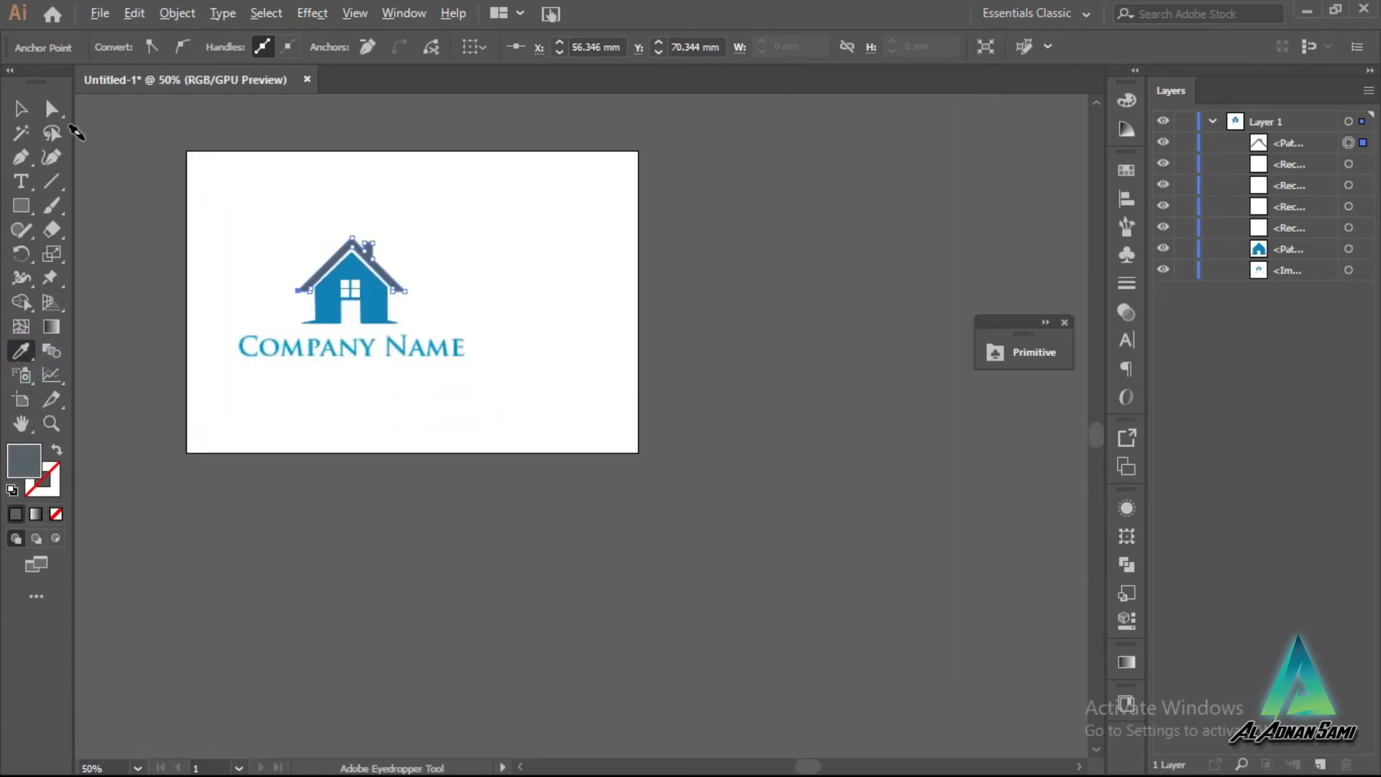
Step: Move the reference image away from the traced house to compare them, and delete the image
left_click(23, 107)
left_click_drag(382, 357, 146, 358)
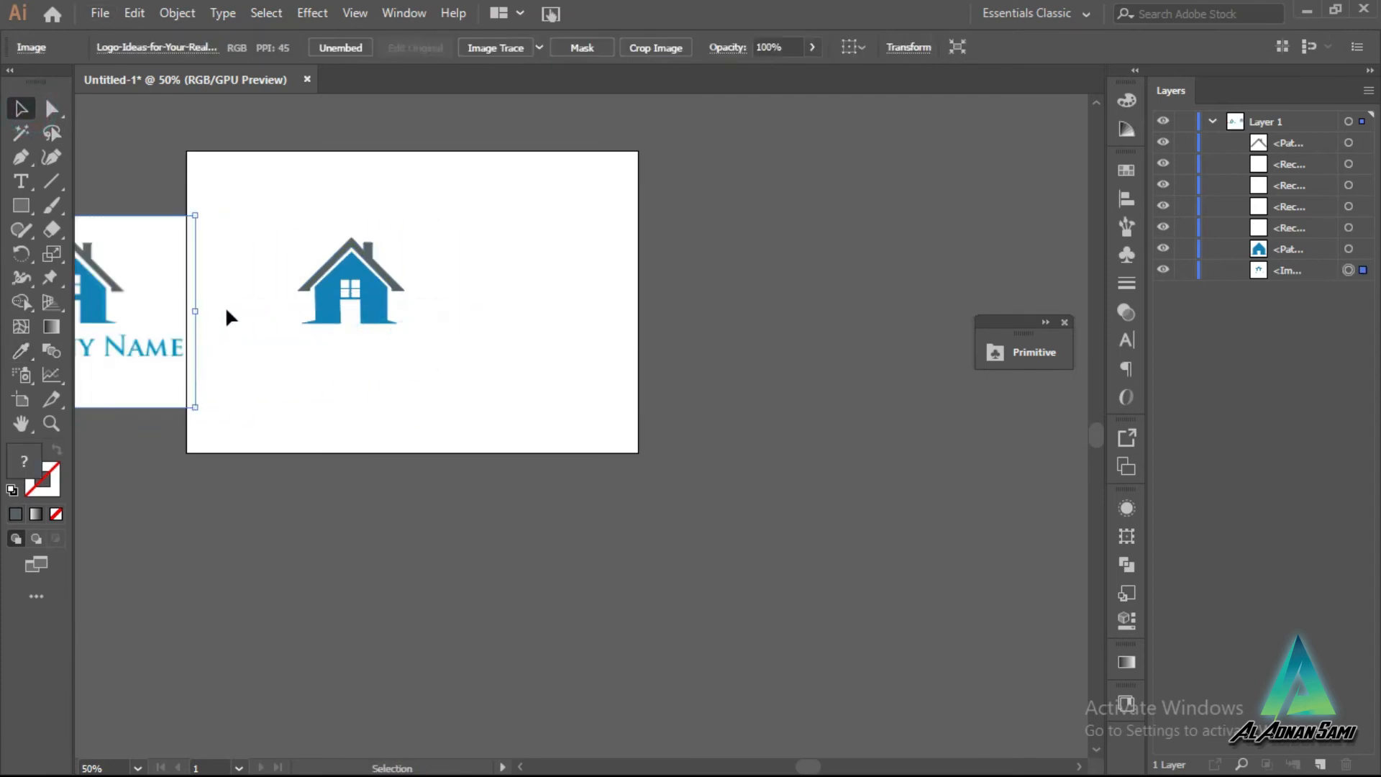
scroll(385, 314, "up", 2)
scroll(402, 381, "up", 2)
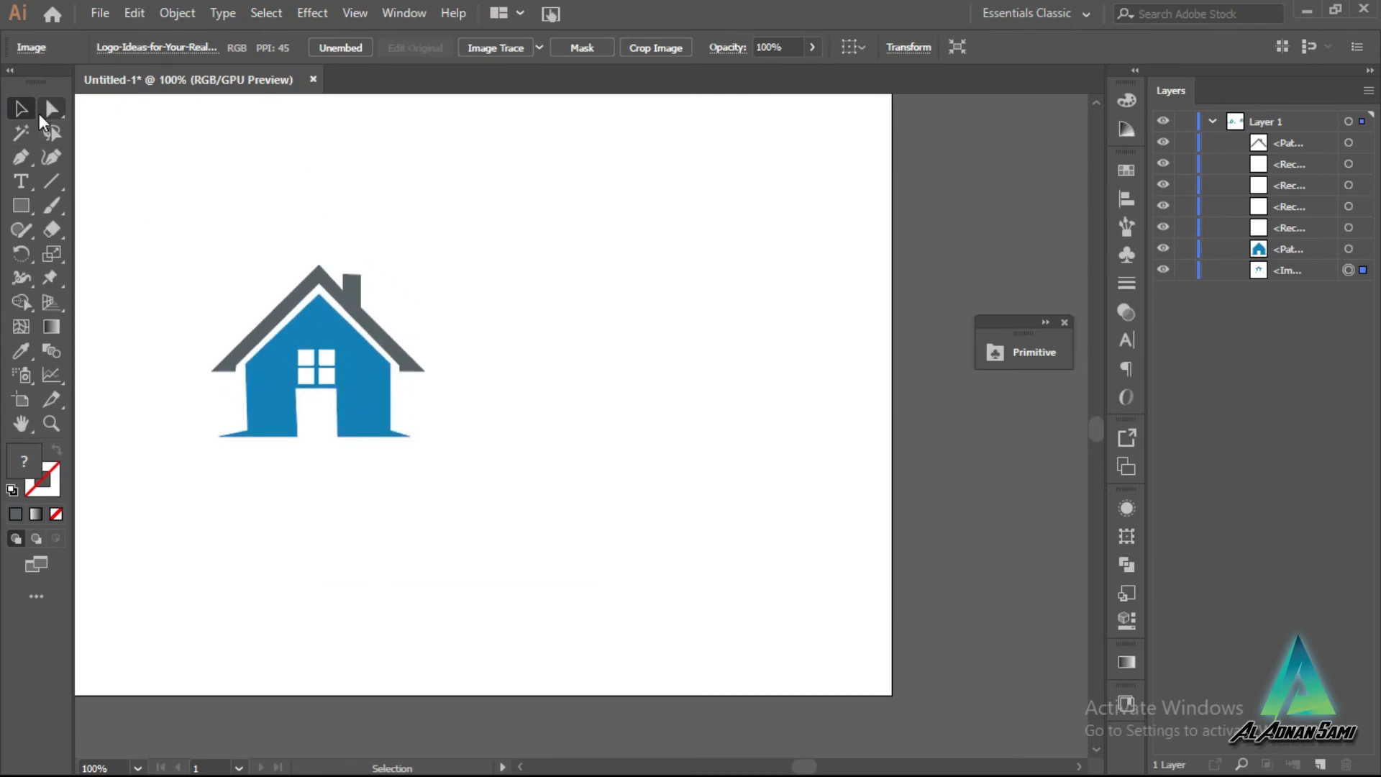
scroll(213, 268, "down", 3)
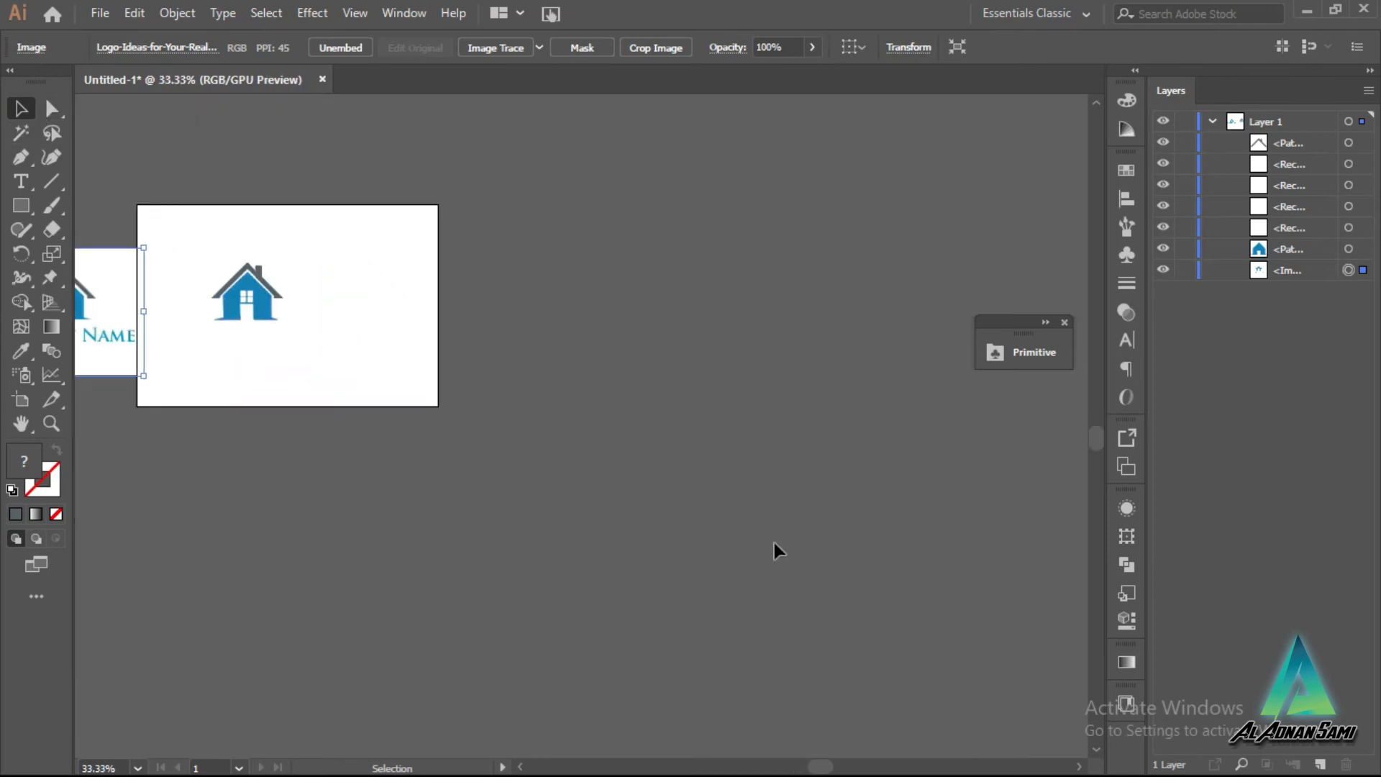
scroll(820, 755, "left", 6)
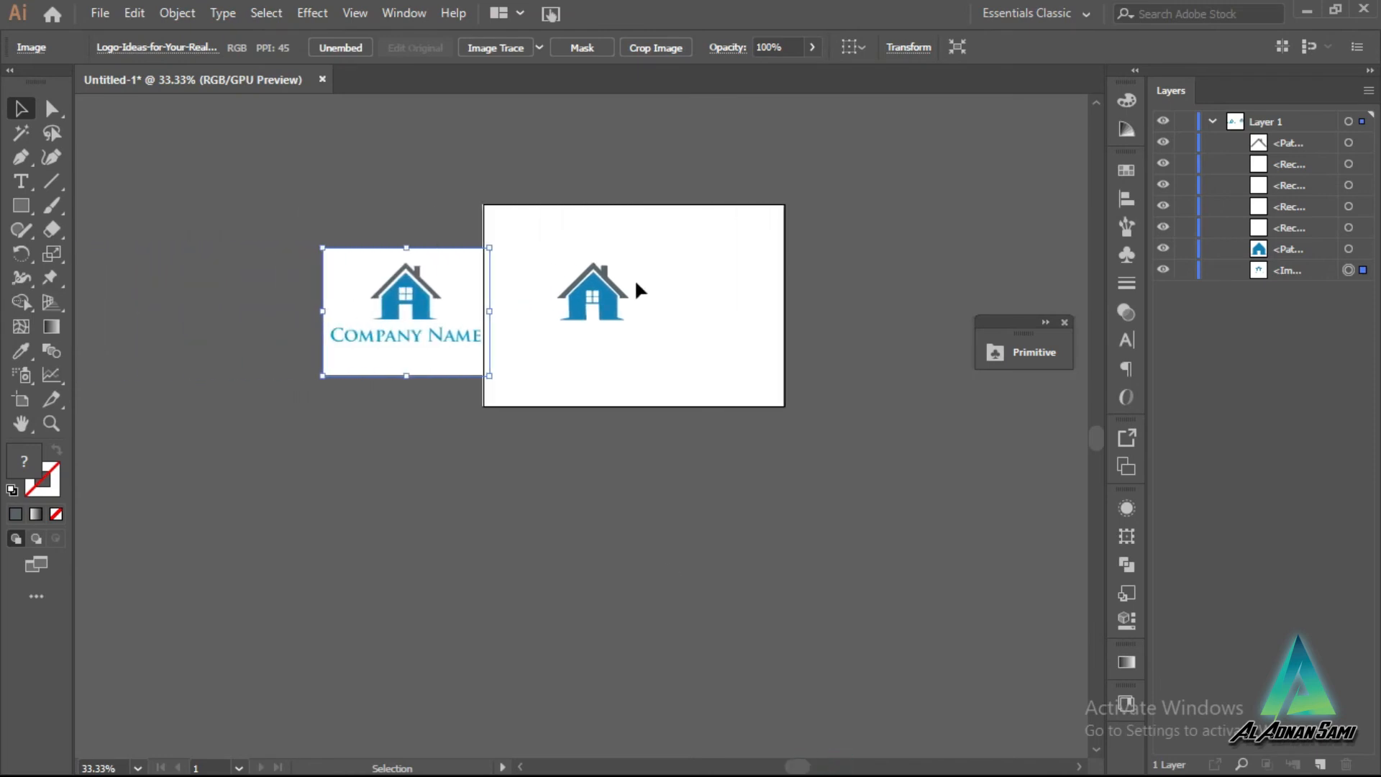
scroll(641, 287, "up", 2)
key("Delete")
left_click(101, 12)
left_click(160, 368)
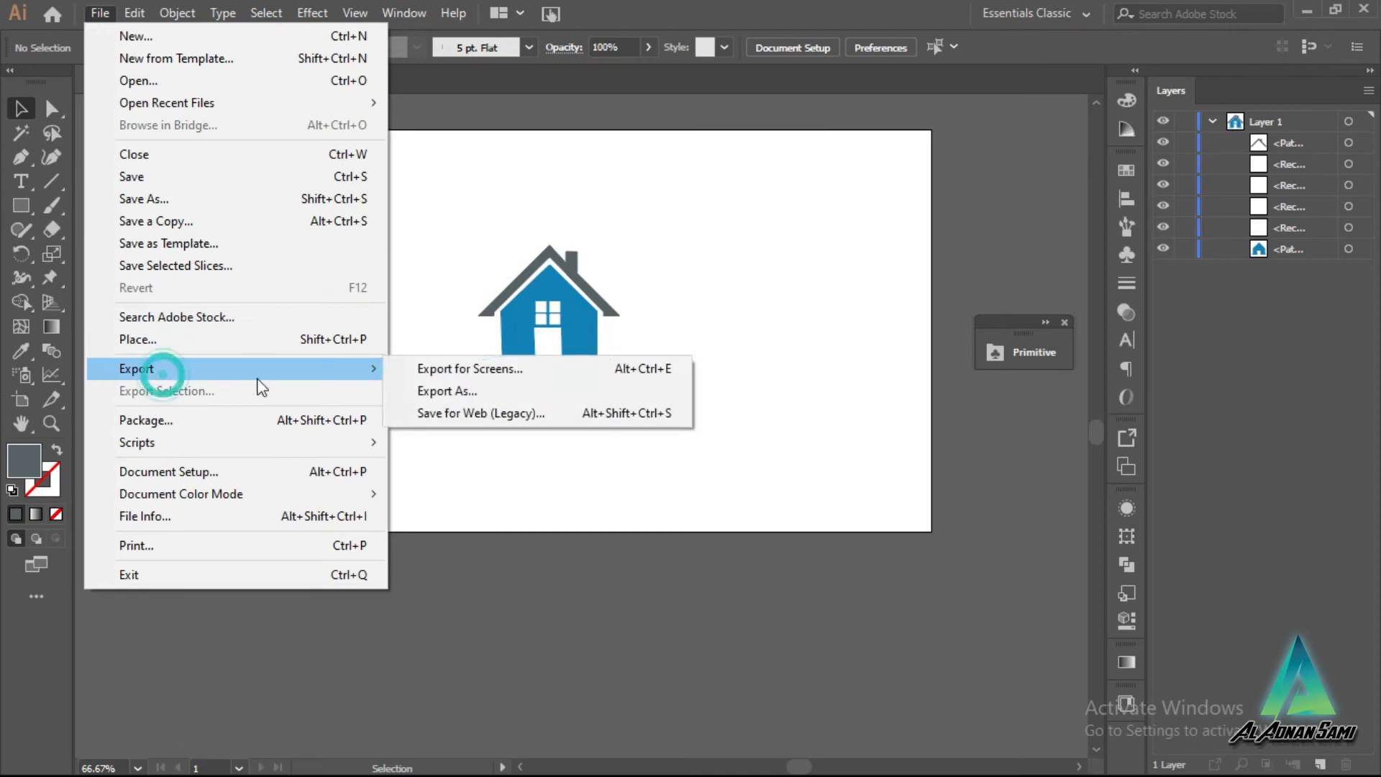
left_click(535, 392)
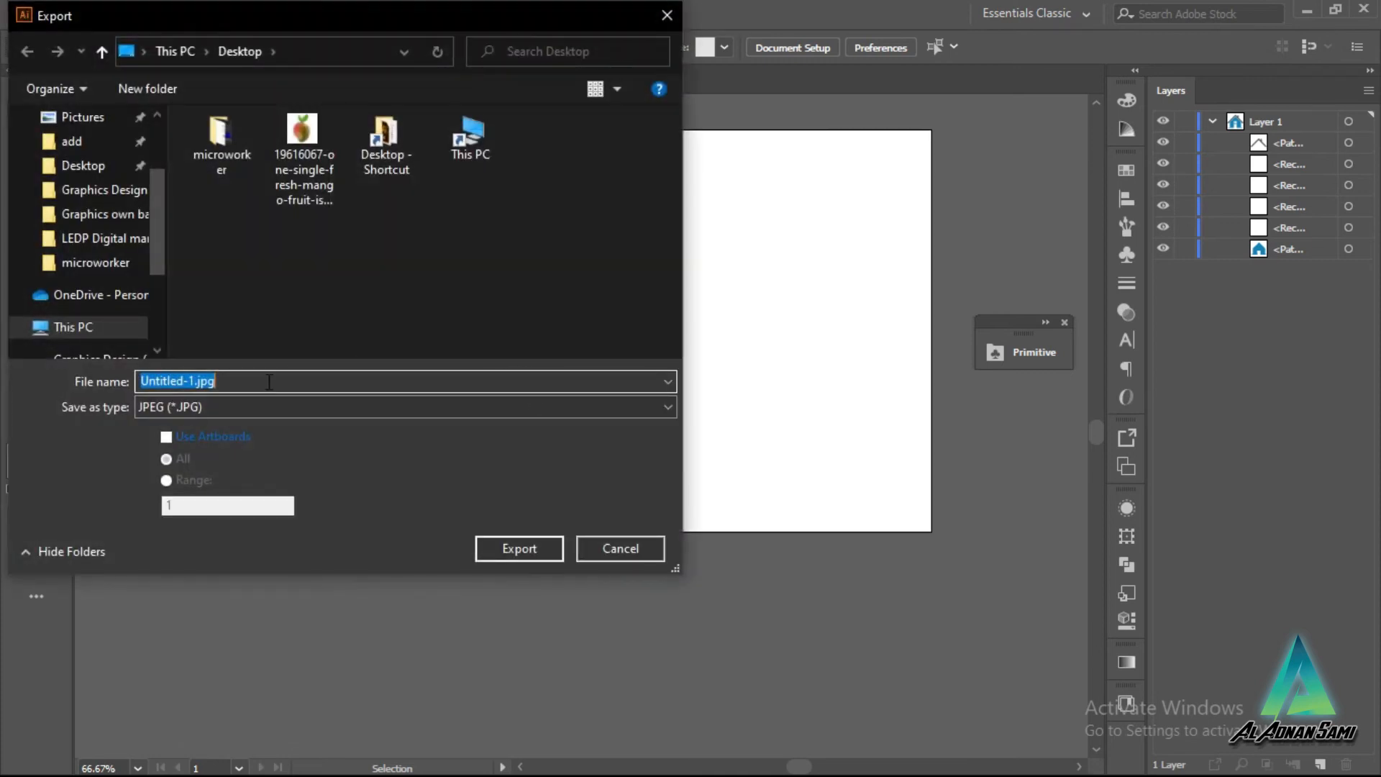
left_click(619, 550)
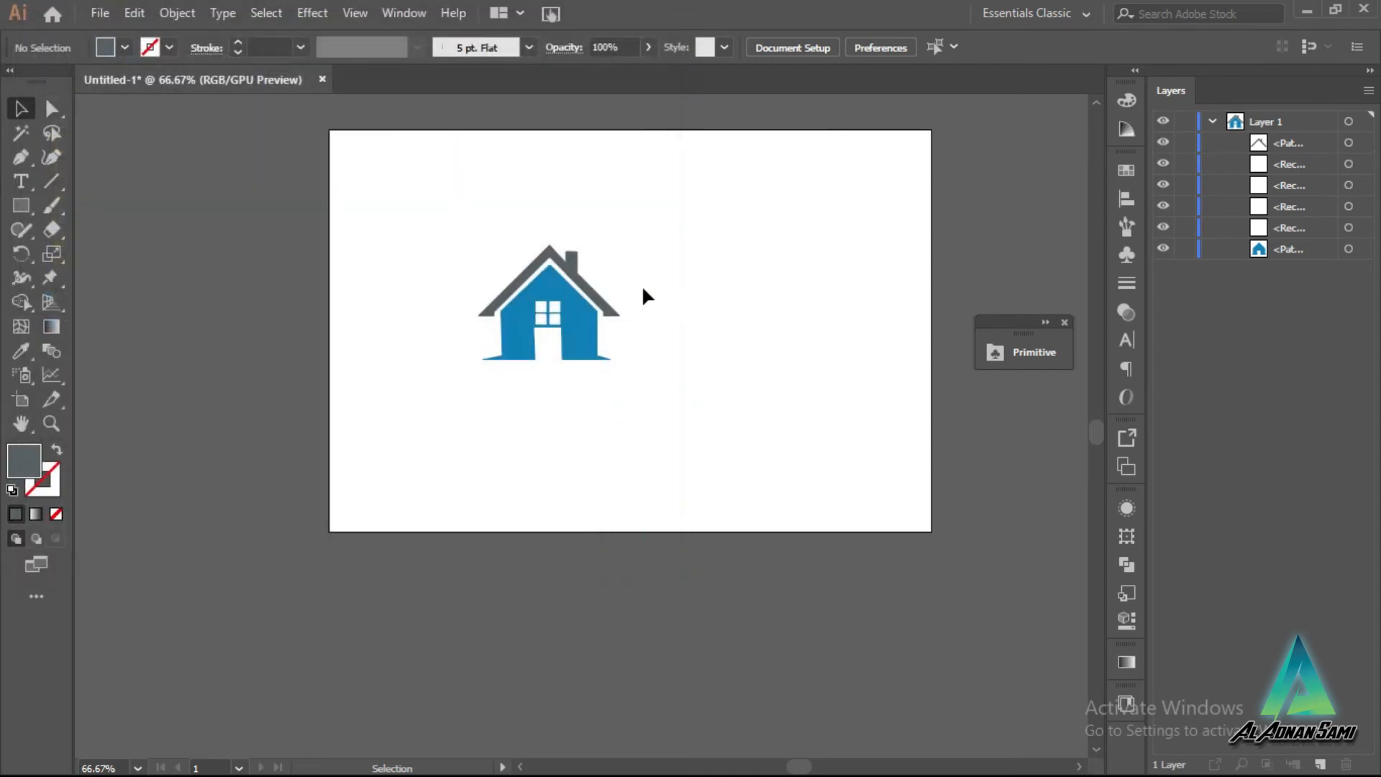
key("ctrl+1")
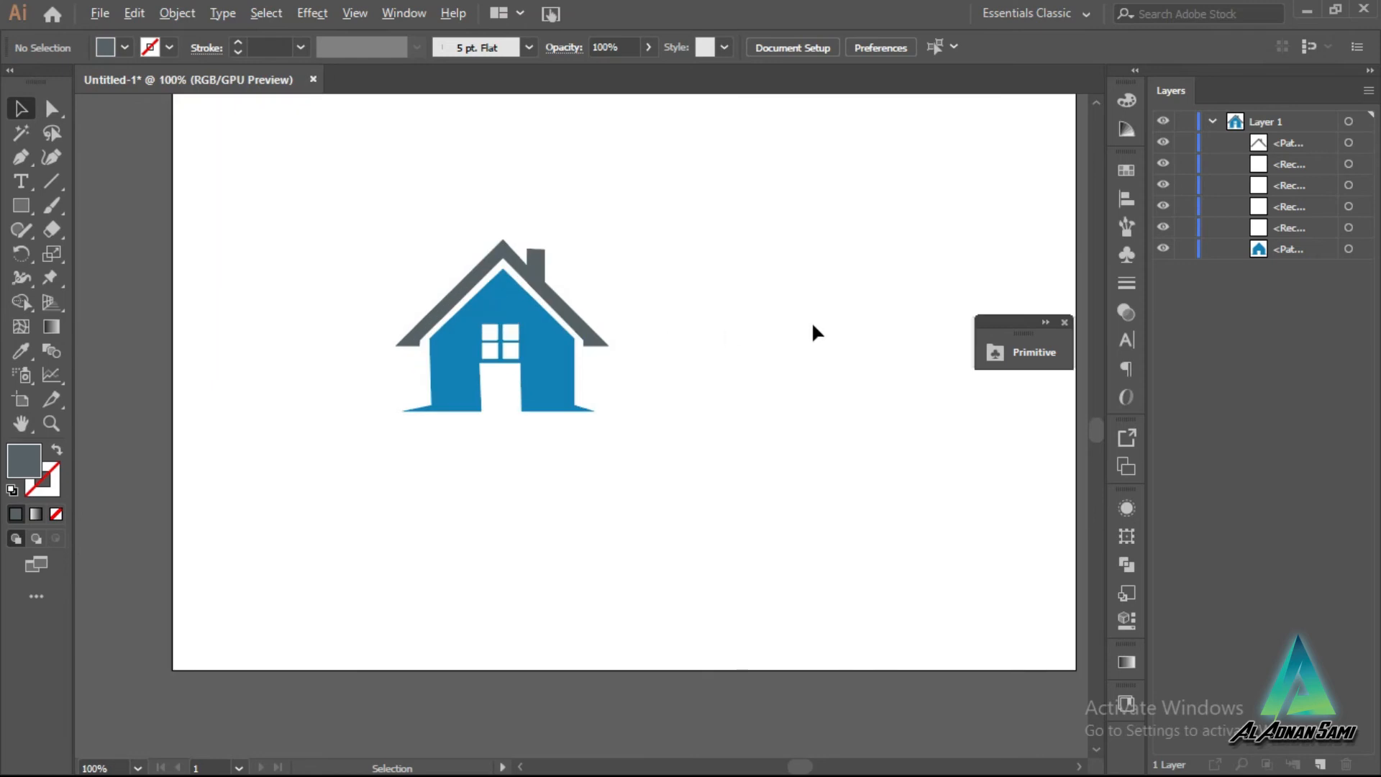
scroll(811, 331, "down", 1)
scroll(932, 311, "up", 1)
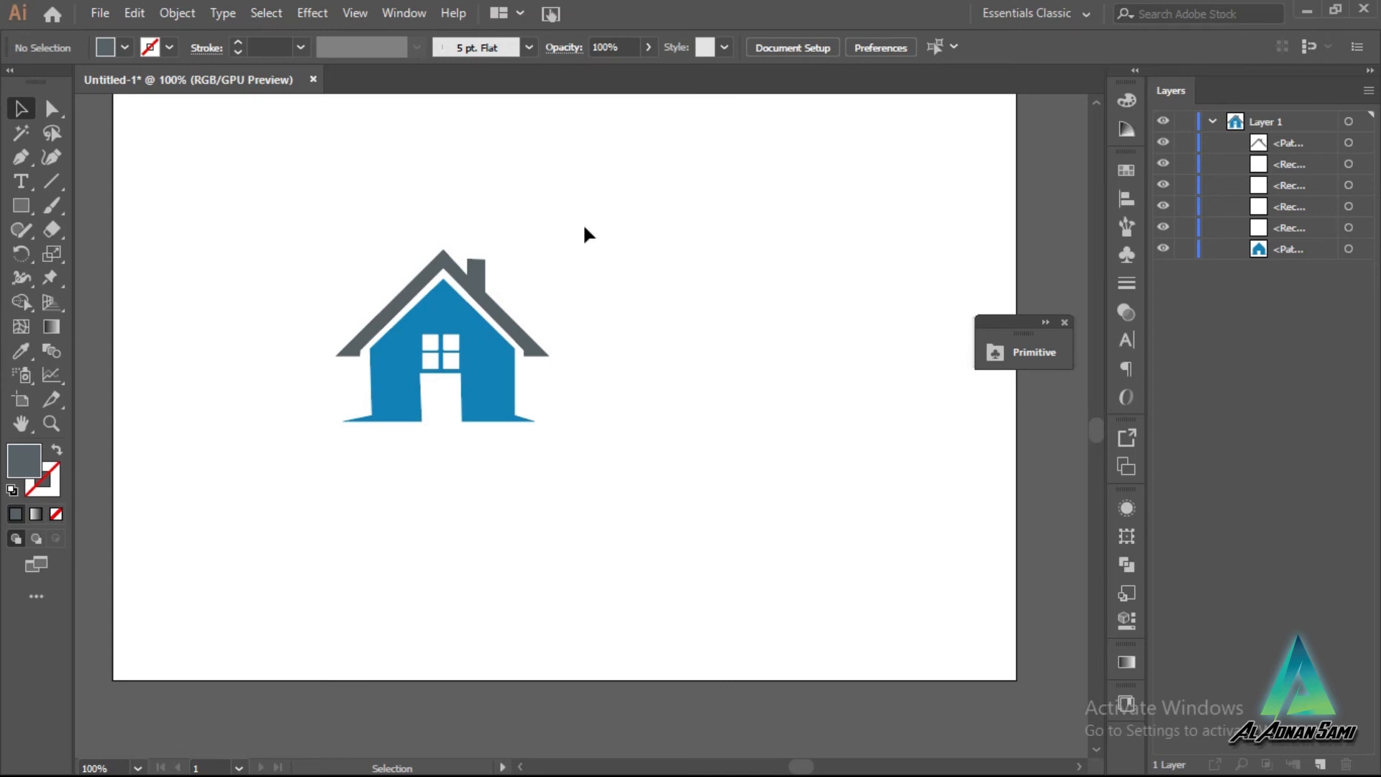
Step: Switch to Chrome, search Google for "logo mockup" in the new tab and open the Freepik Logo Mockup Images result
left_click(1302, 12)
left_click(994, 16)
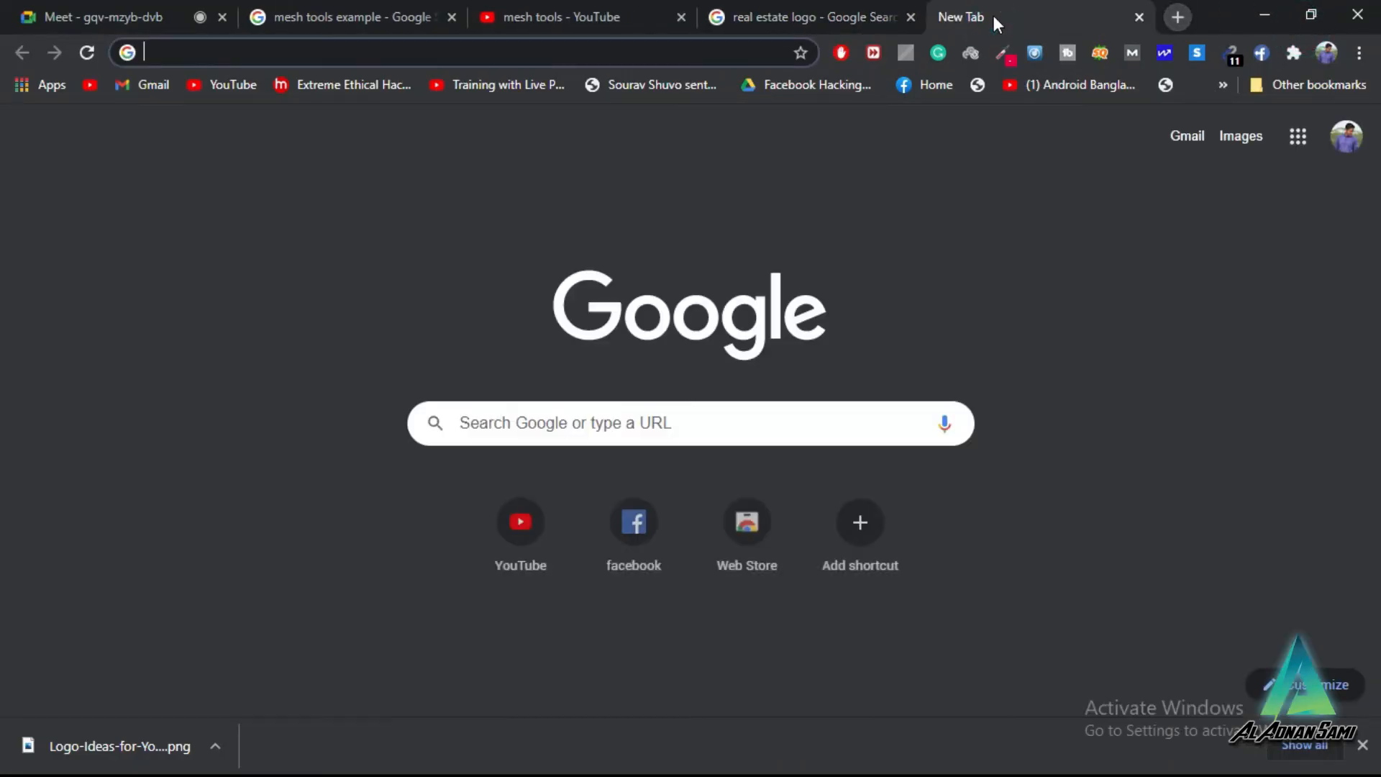
type("lof")
key("BackSpace")
type("go")
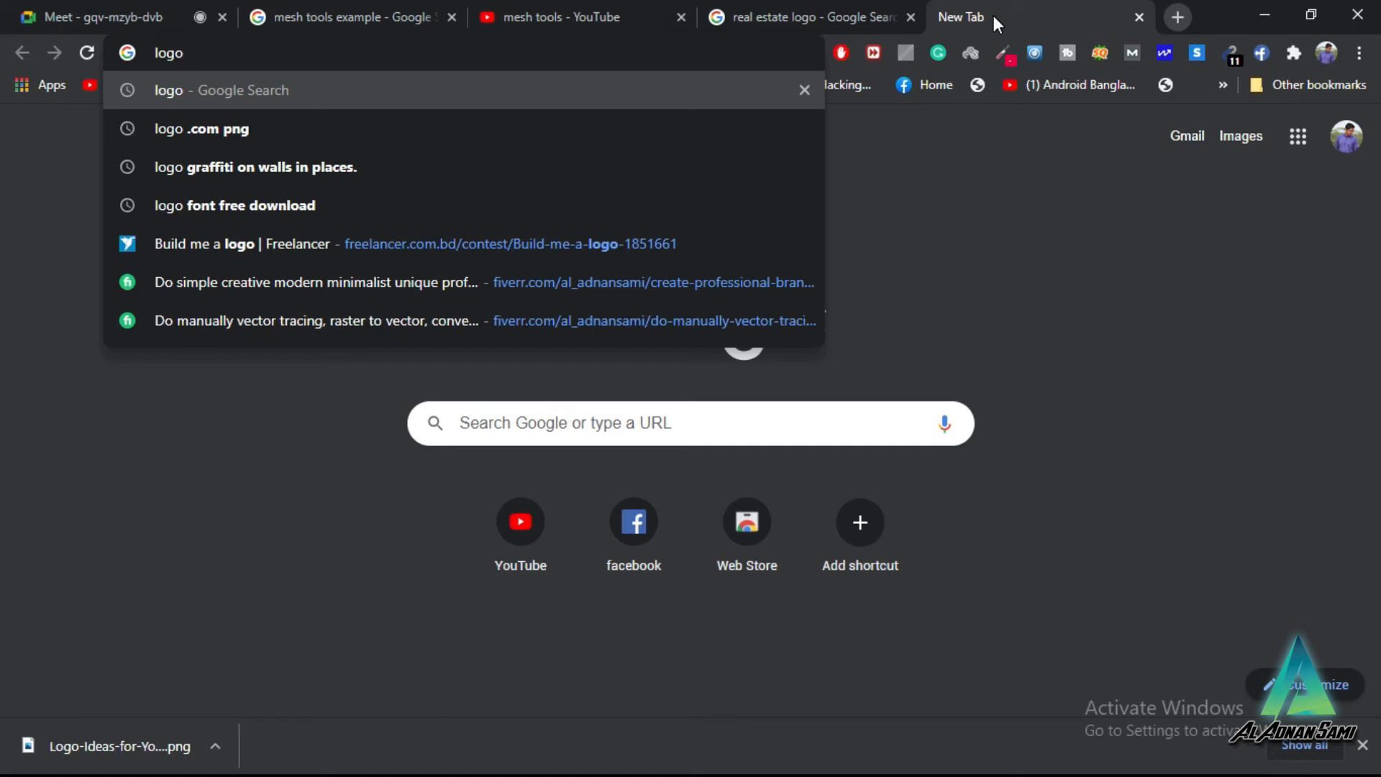
type("moc")
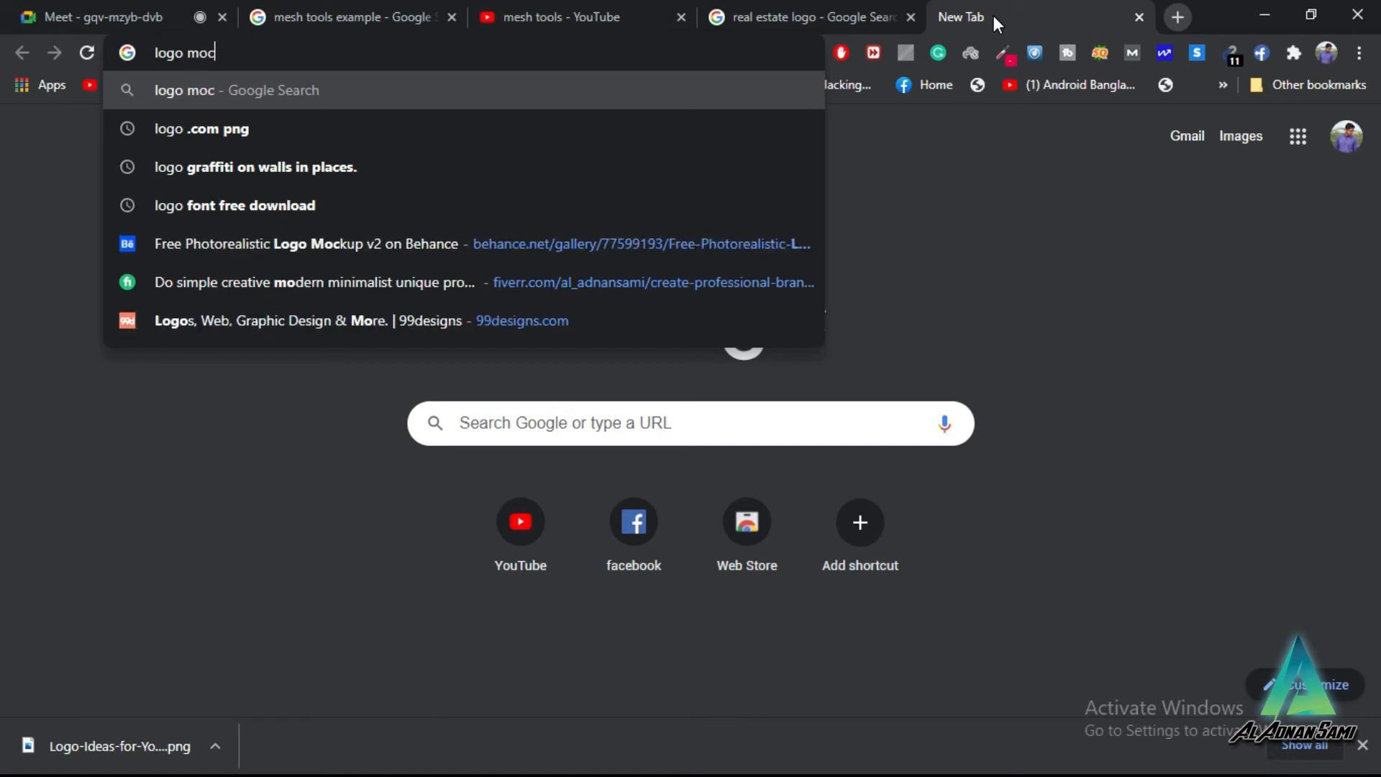
type("kup")
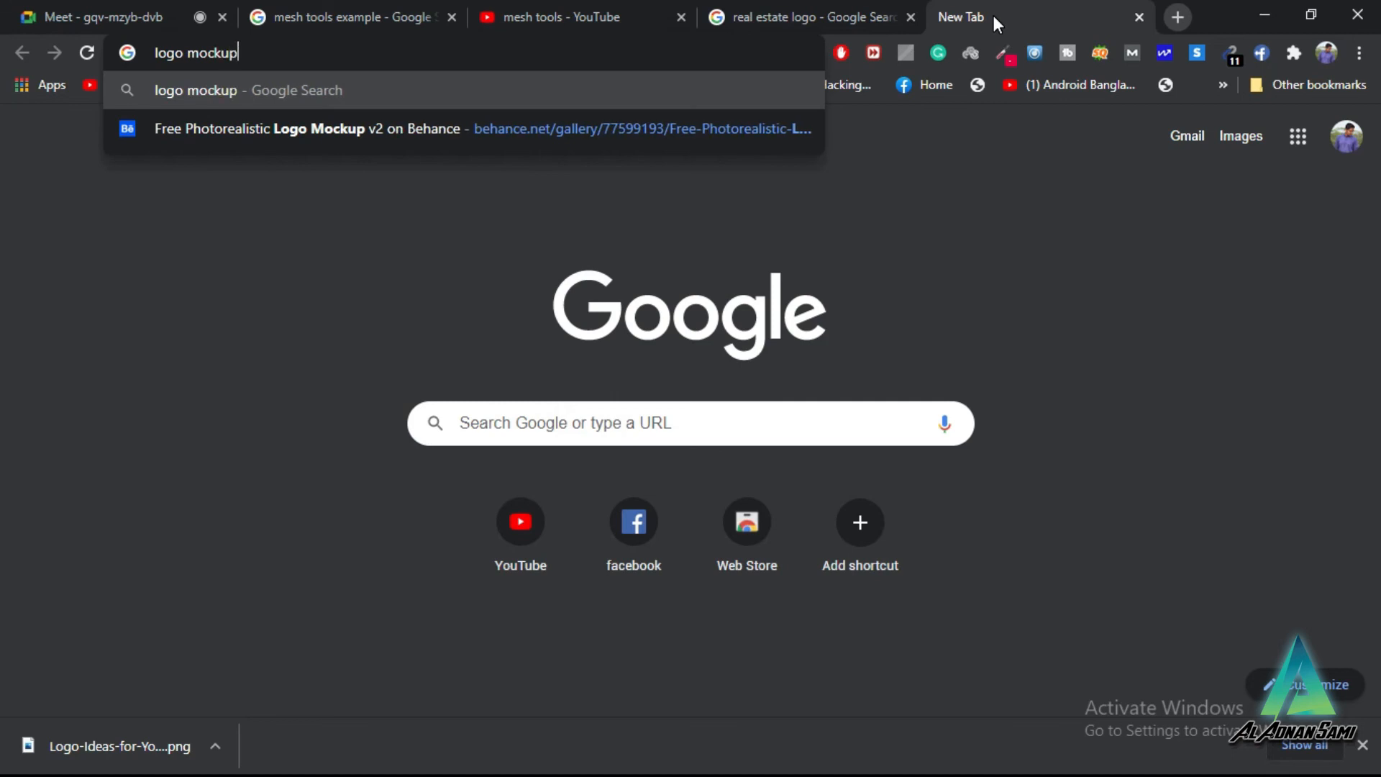
key("Return")
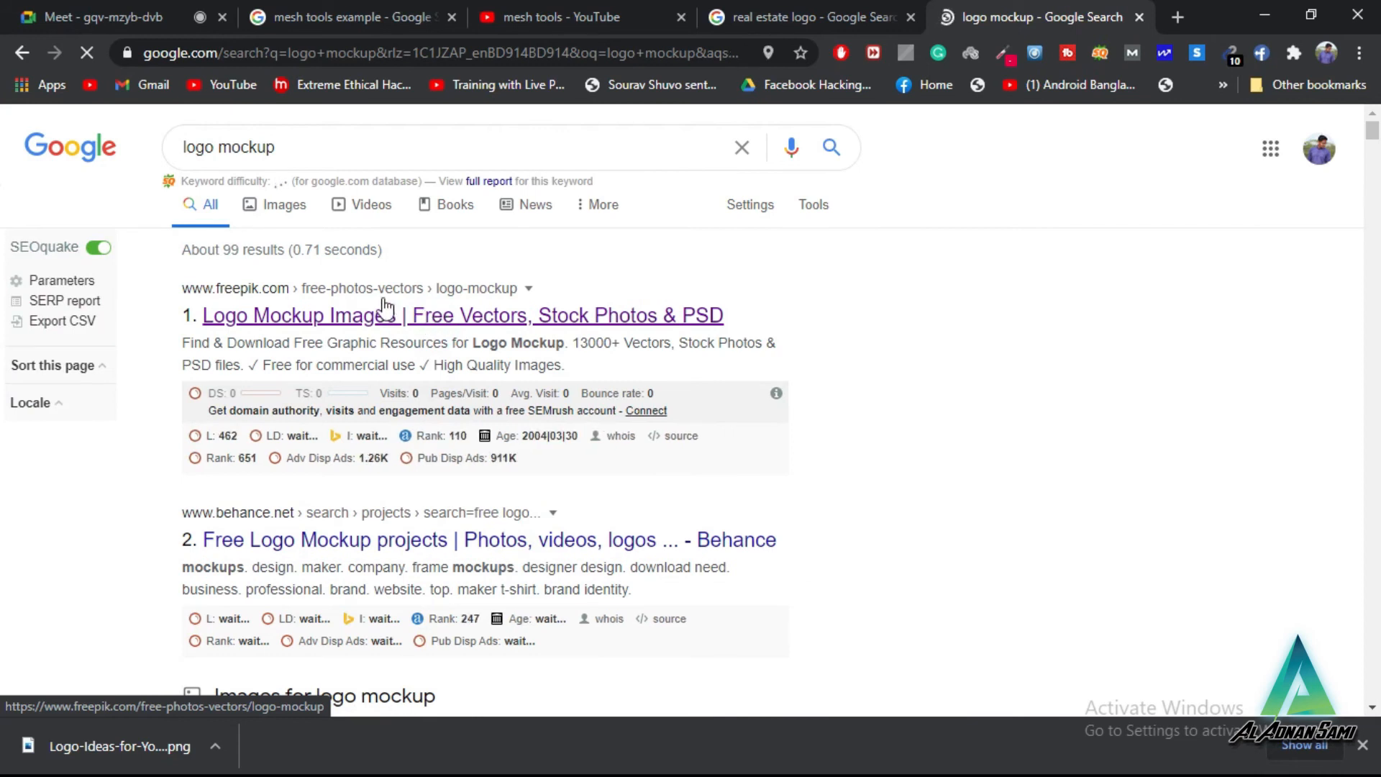
left_click(406, 317)
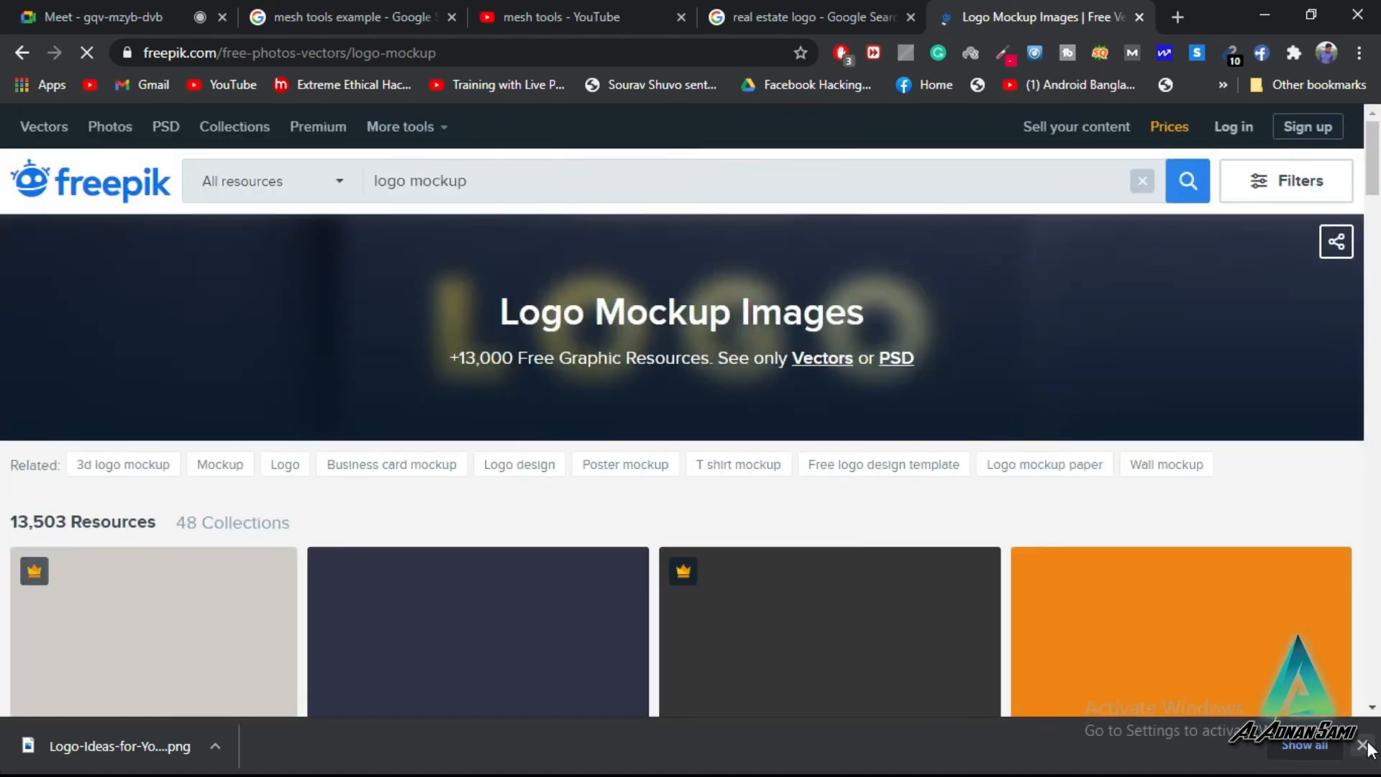
left_click(1363, 745)
Step: Browse the Freepik logo mockup thumbnails for a design that suits the house logo
scroll(1096, 453, "down", 10)
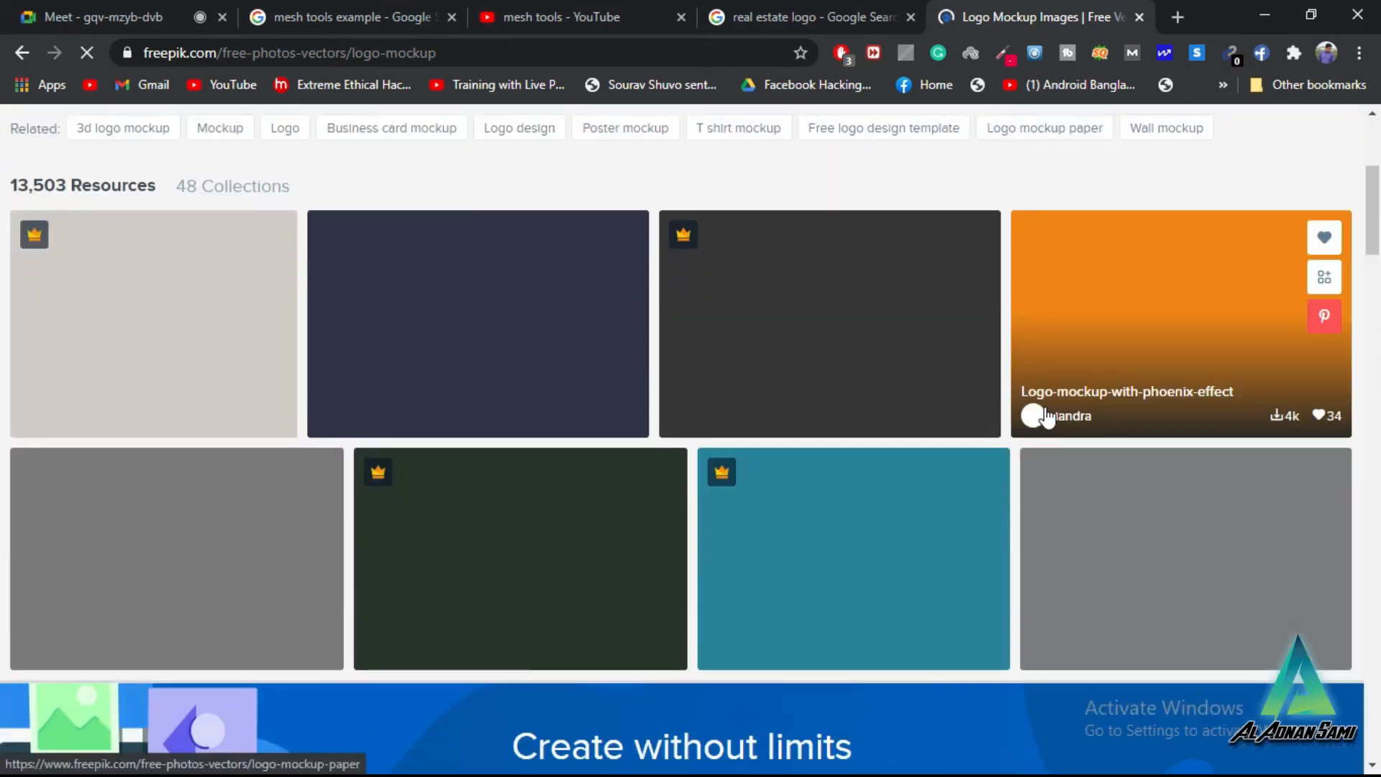
scroll(1047, 415, "up", 5)
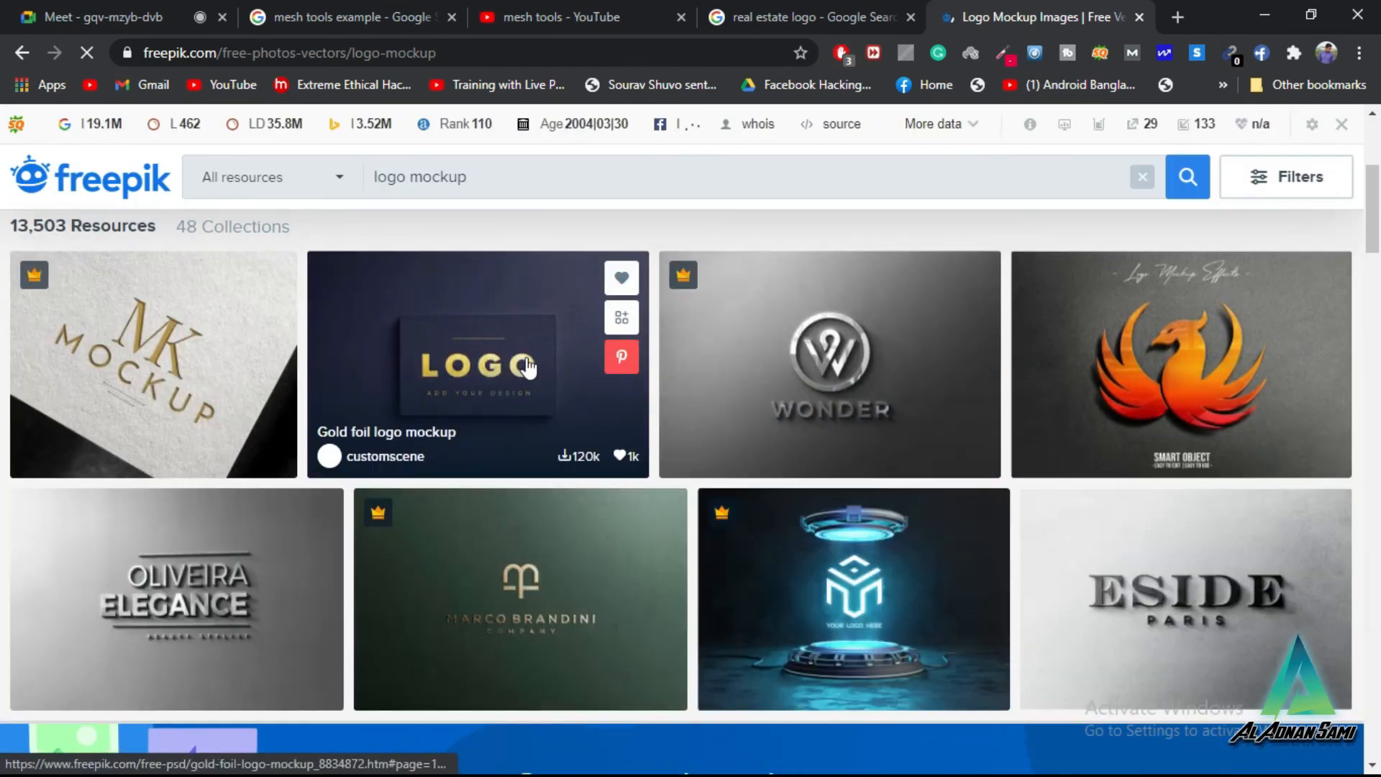
scroll(479, 388, "down", 13)
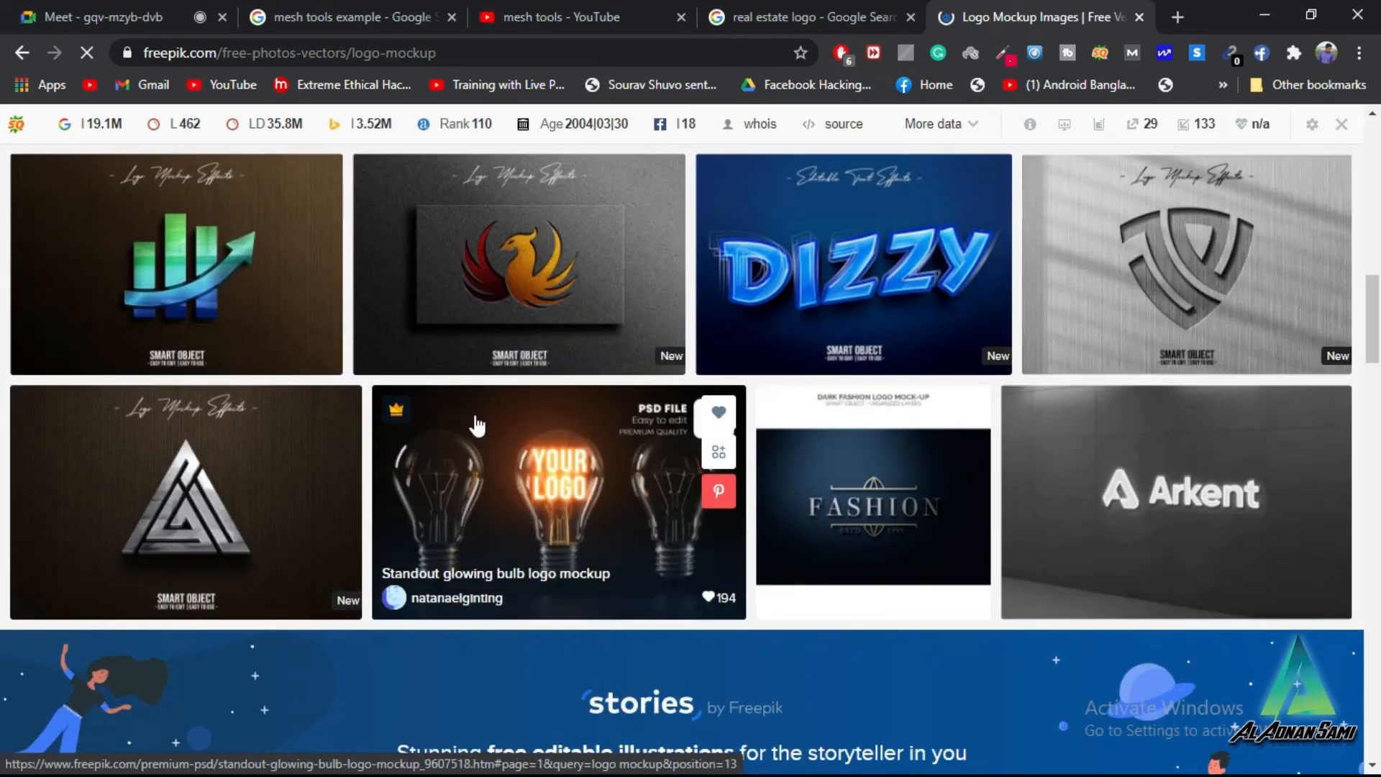
scroll(407, 467, "down", 5)
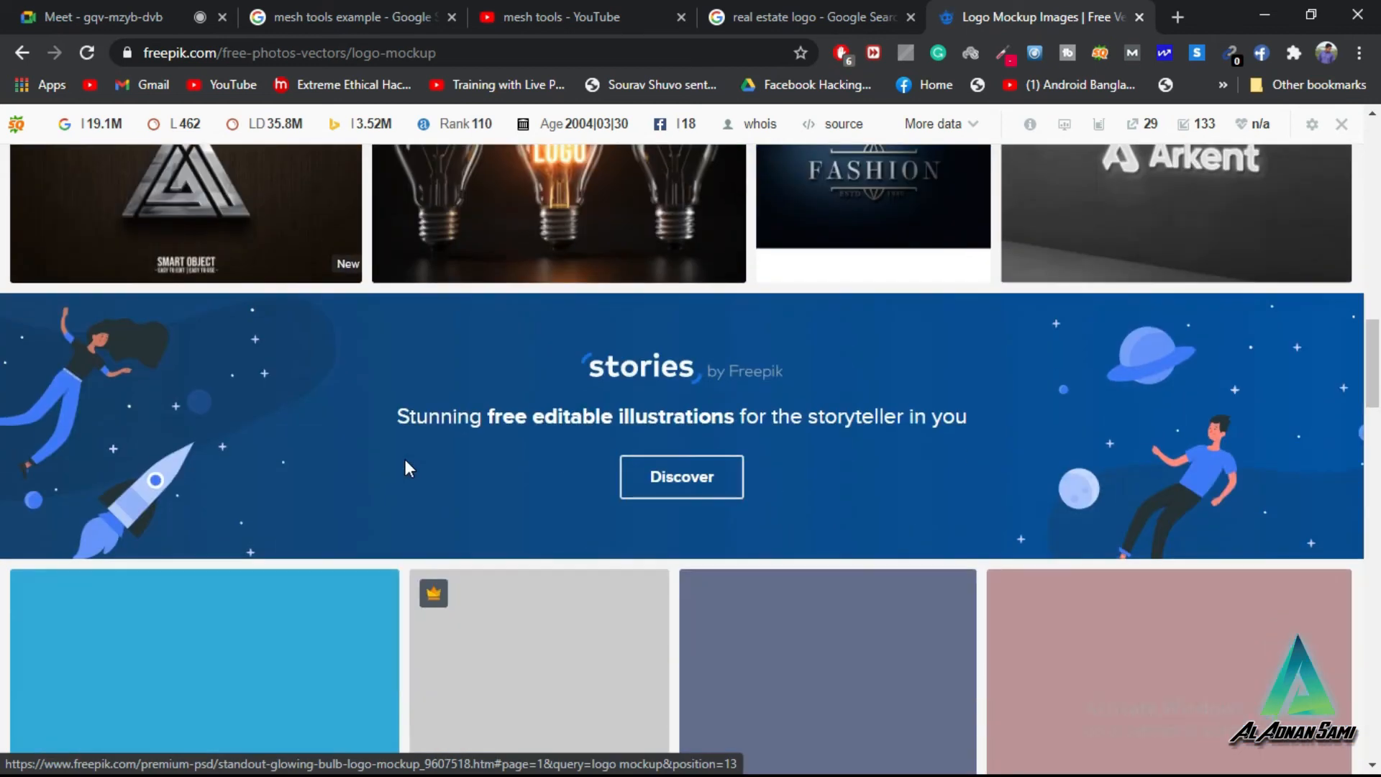
scroll(432, 453, "down", 5)
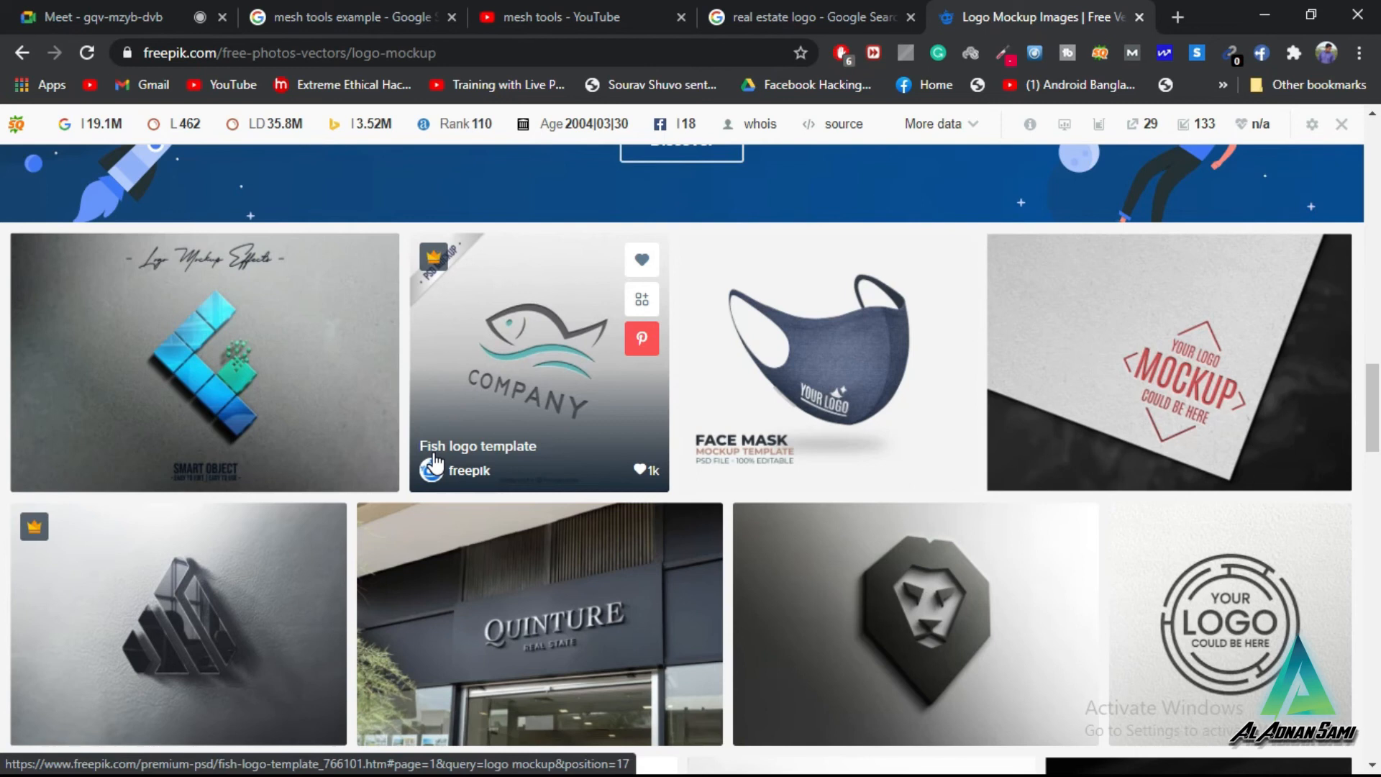
scroll(435, 460, "down", 5)
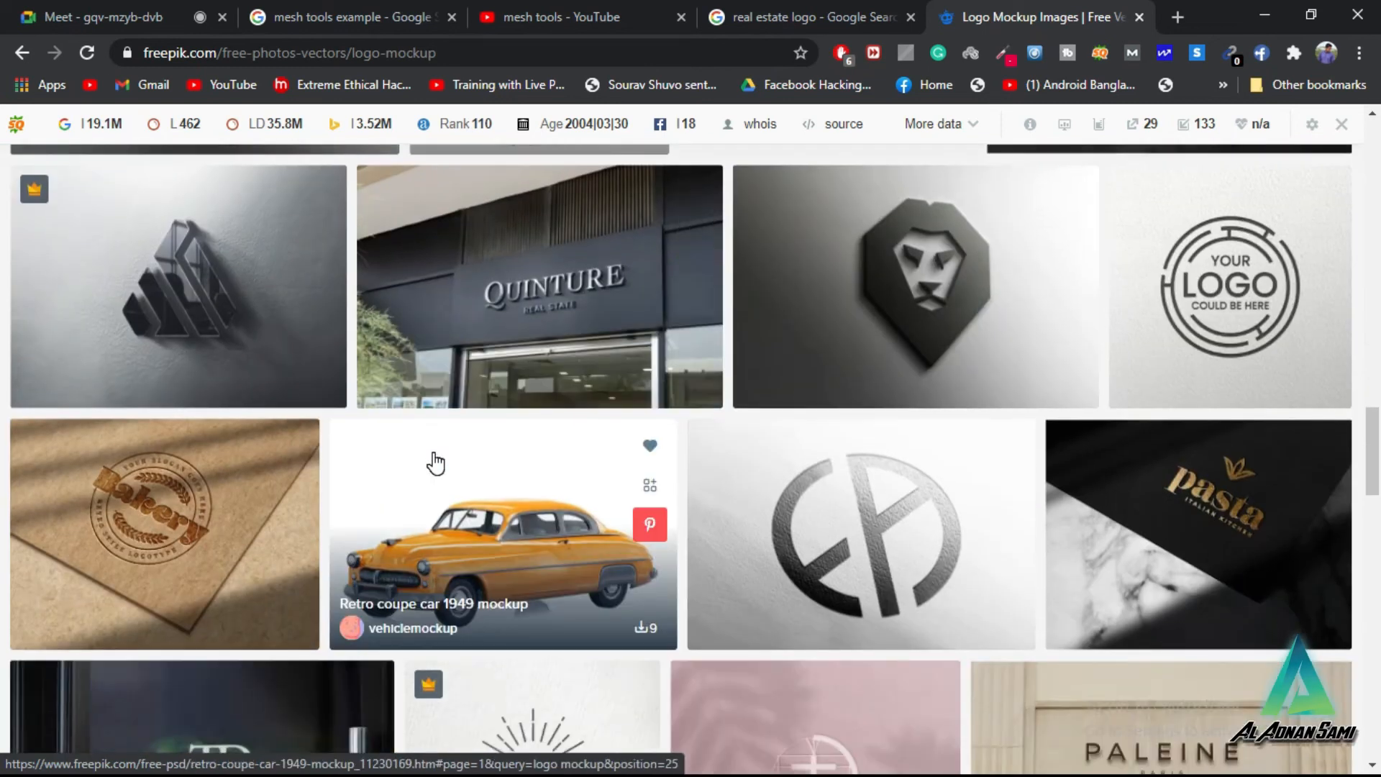
scroll(435, 463, "down", 5)
scroll(433, 463, "down", 5)
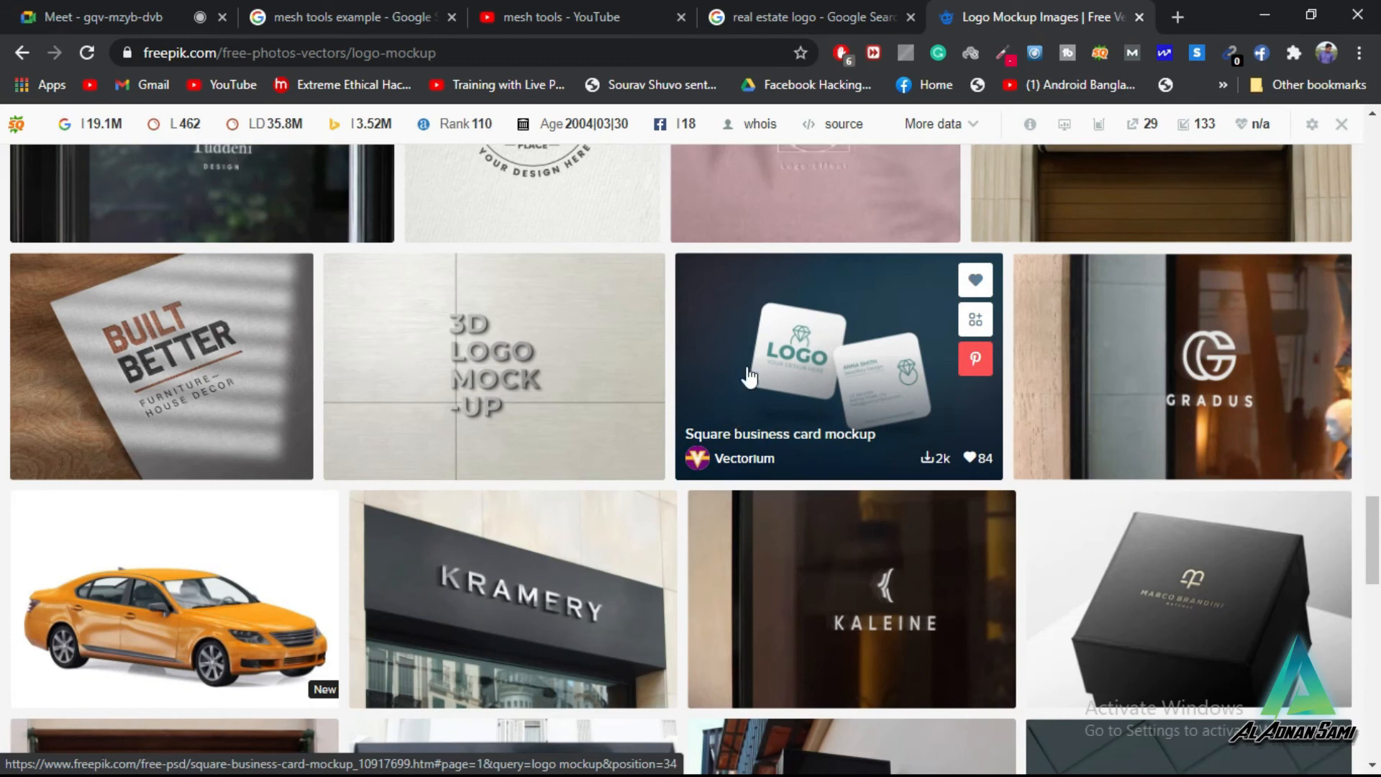
scroll(820, 450, "up", 2)
scroll(820, 449, "up", 7)
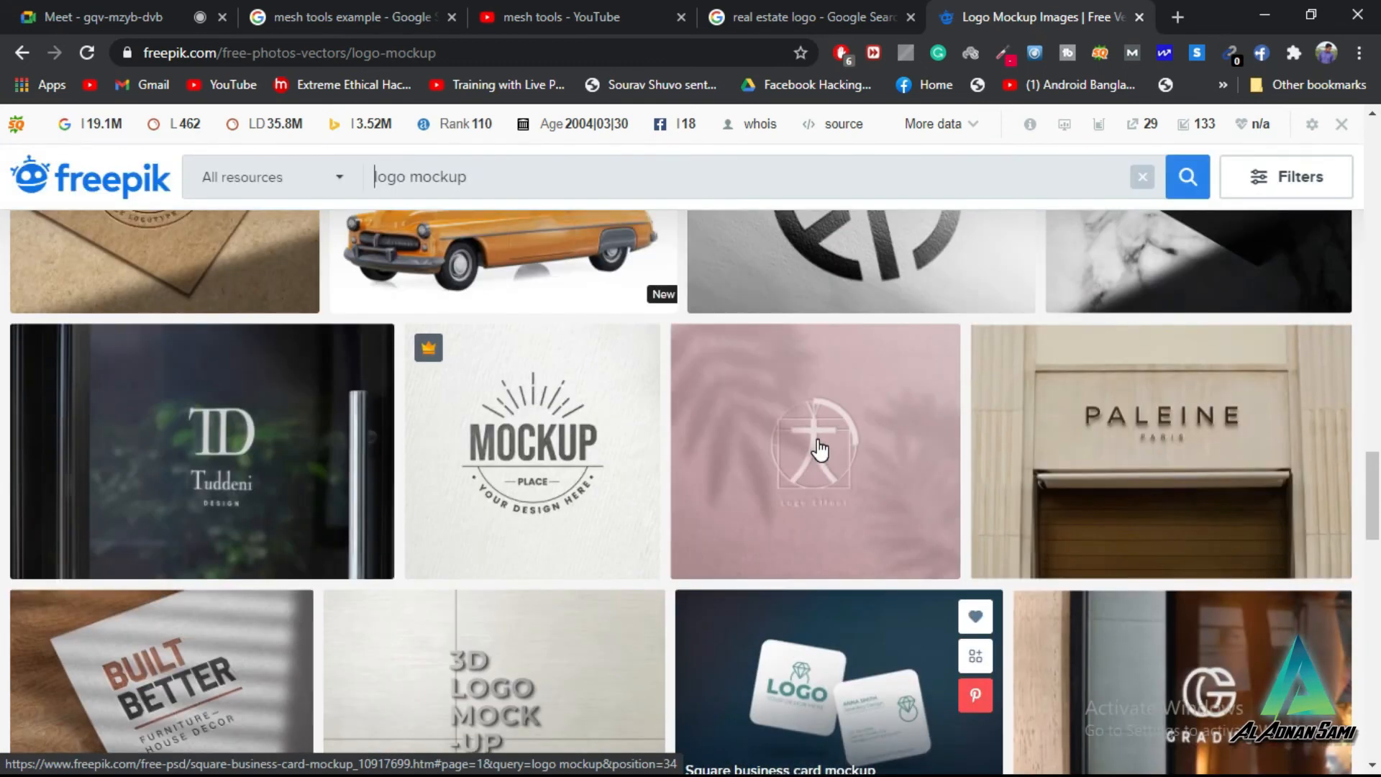
scroll(820, 449, "up", 10)
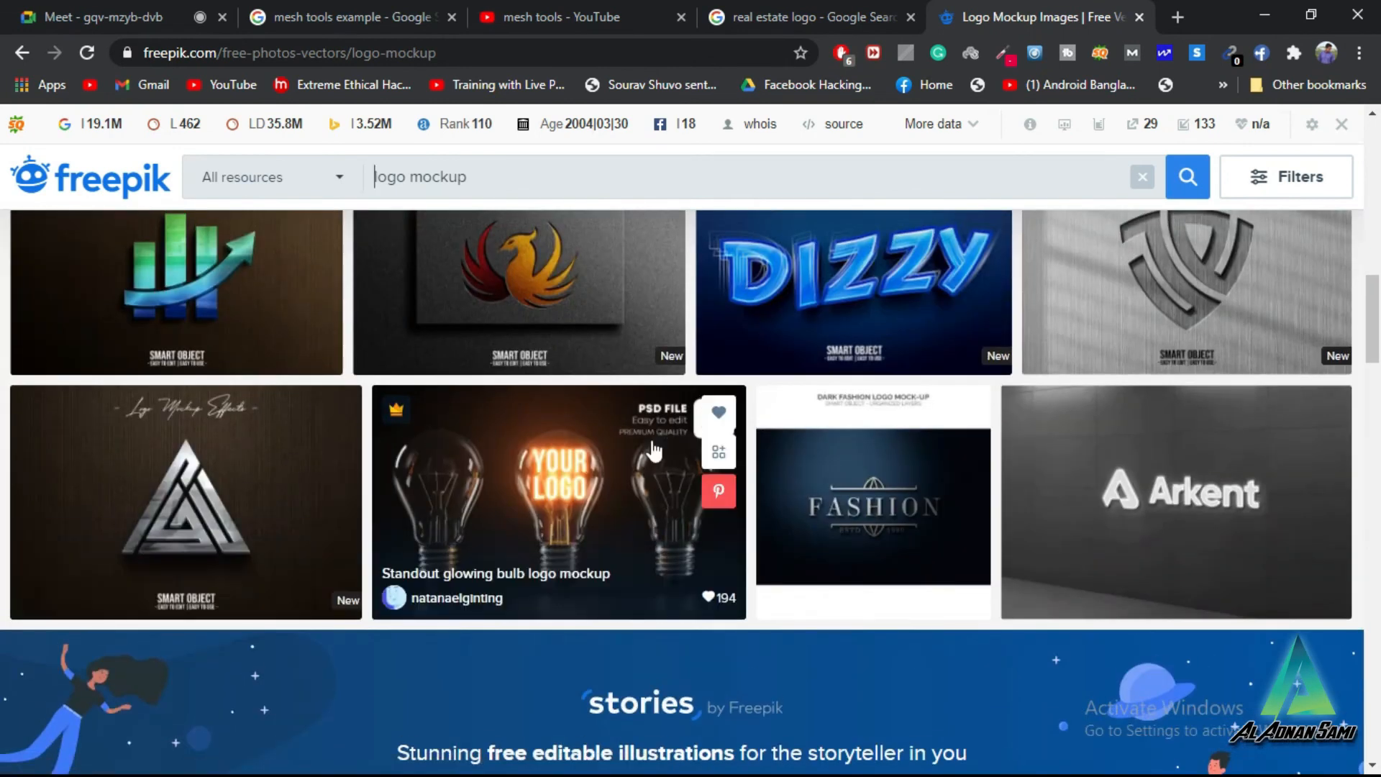
scroll(298, 446, "up", 4)
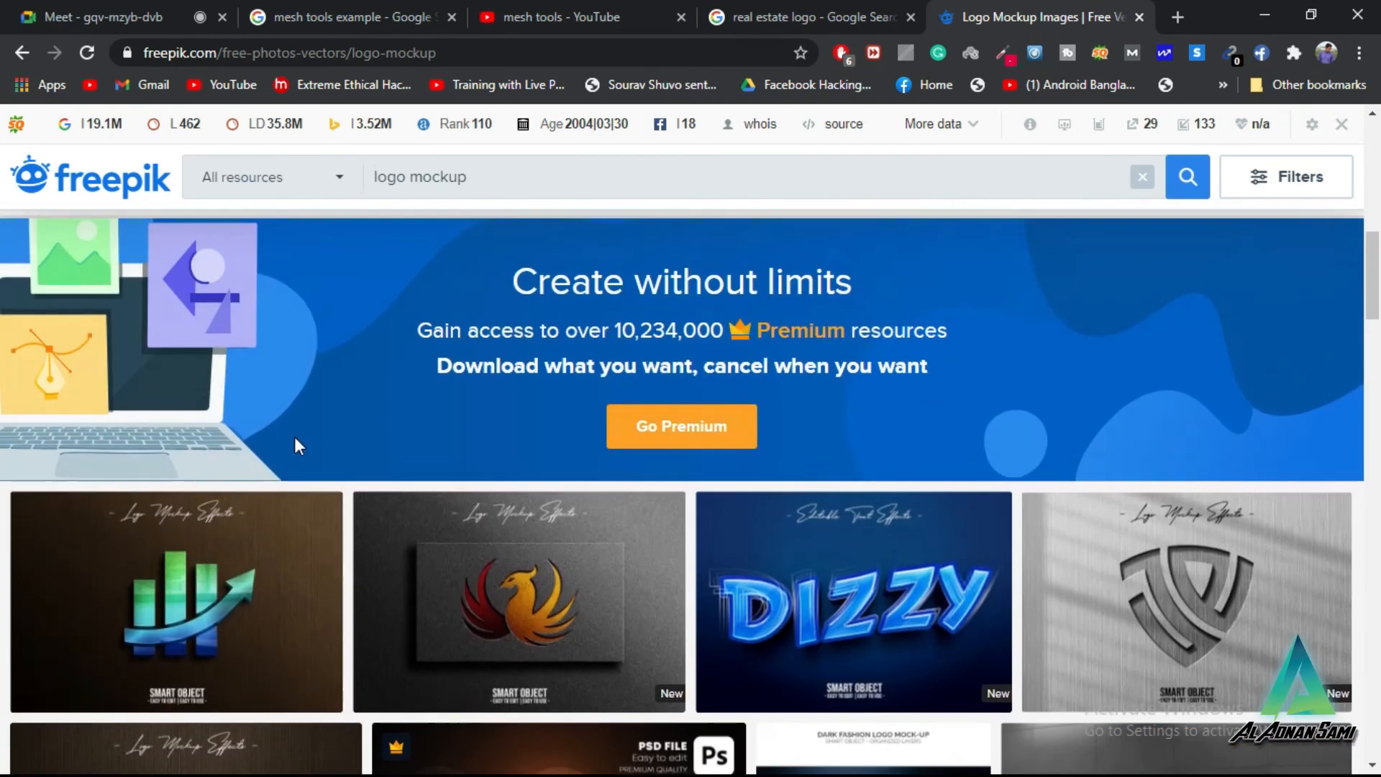
Step: Open the logo mockup with the bar chart and rising arrow, and start its free download
left_click(140, 565)
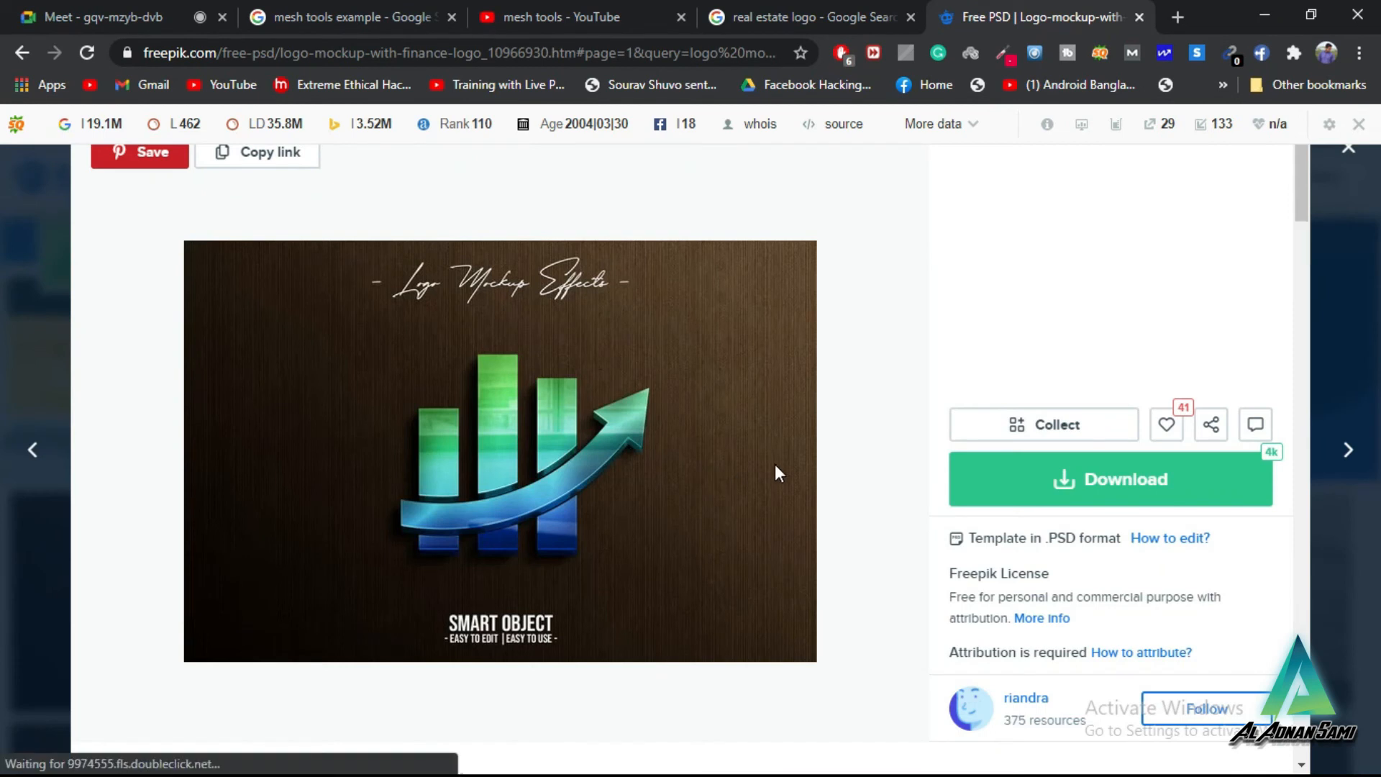
left_click(1094, 533)
scroll(1094, 471, "down", 5)
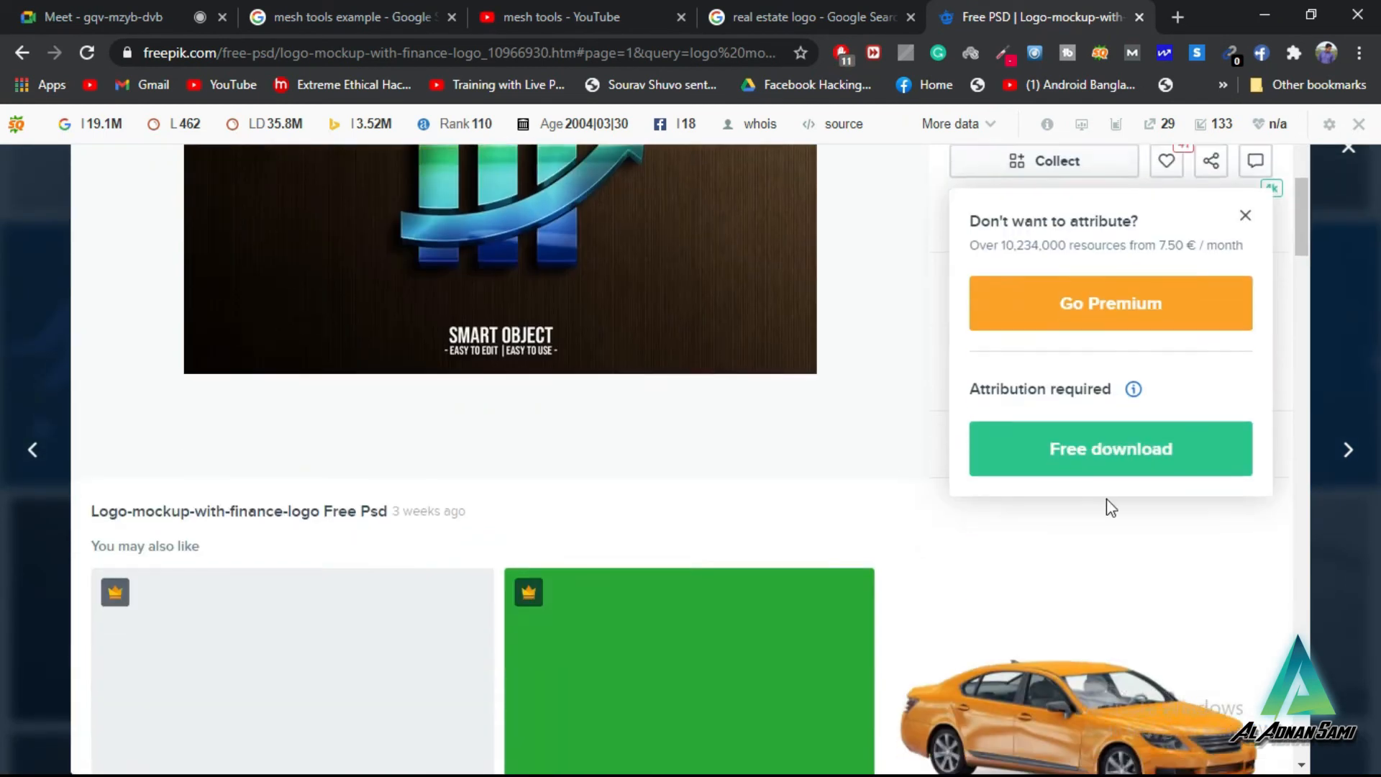
left_click(1085, 441)
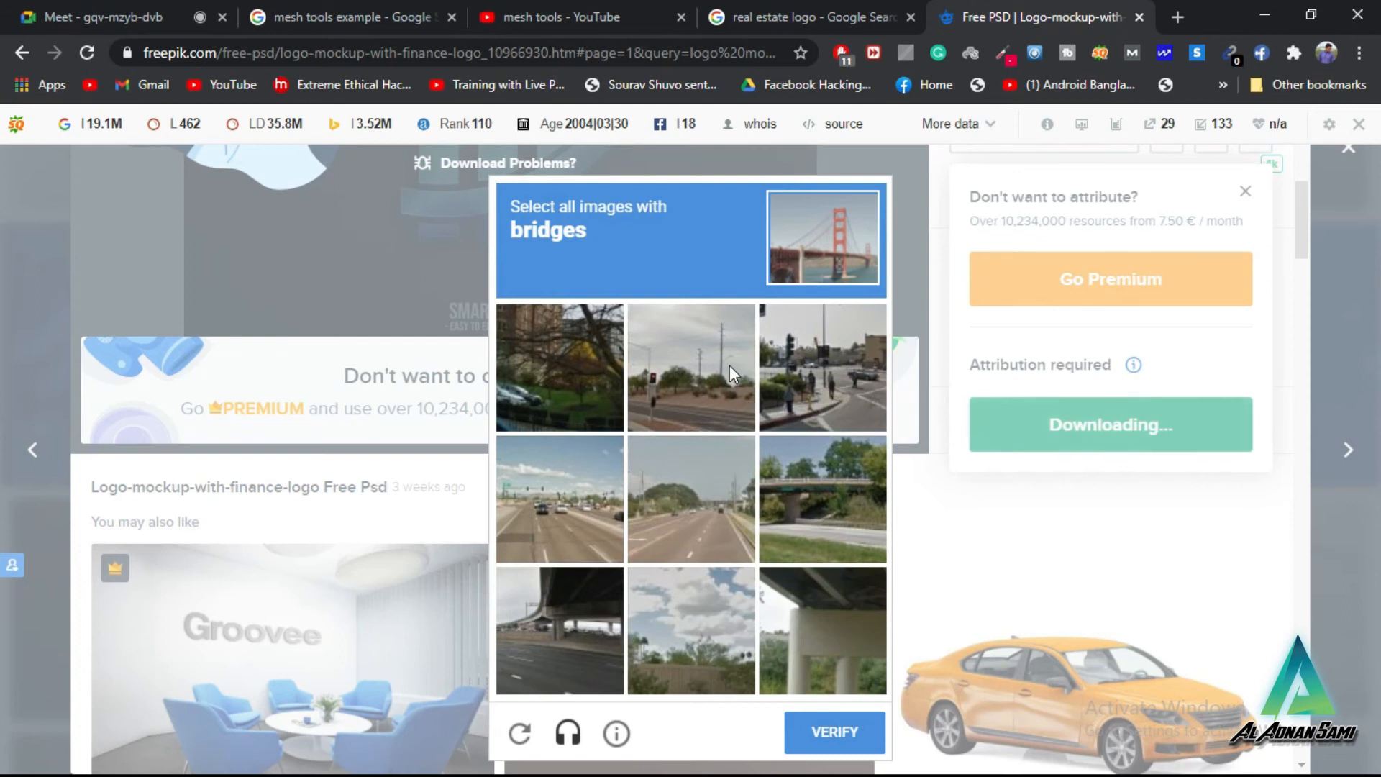
Step: Select the three bridge images in the image challenge and submit the verification to release the mockup download
left_click(801, 560)
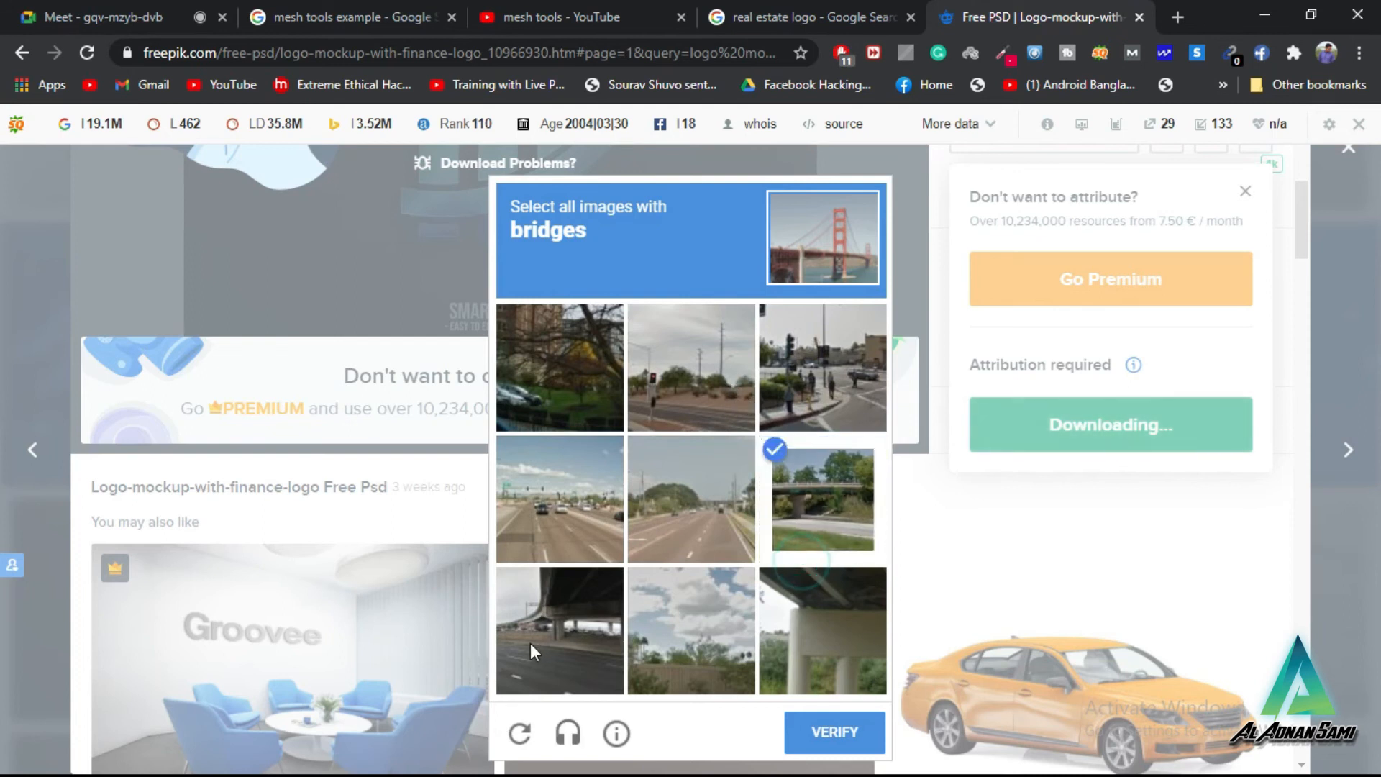
left_click(530, 643)
left_click(810, 623)
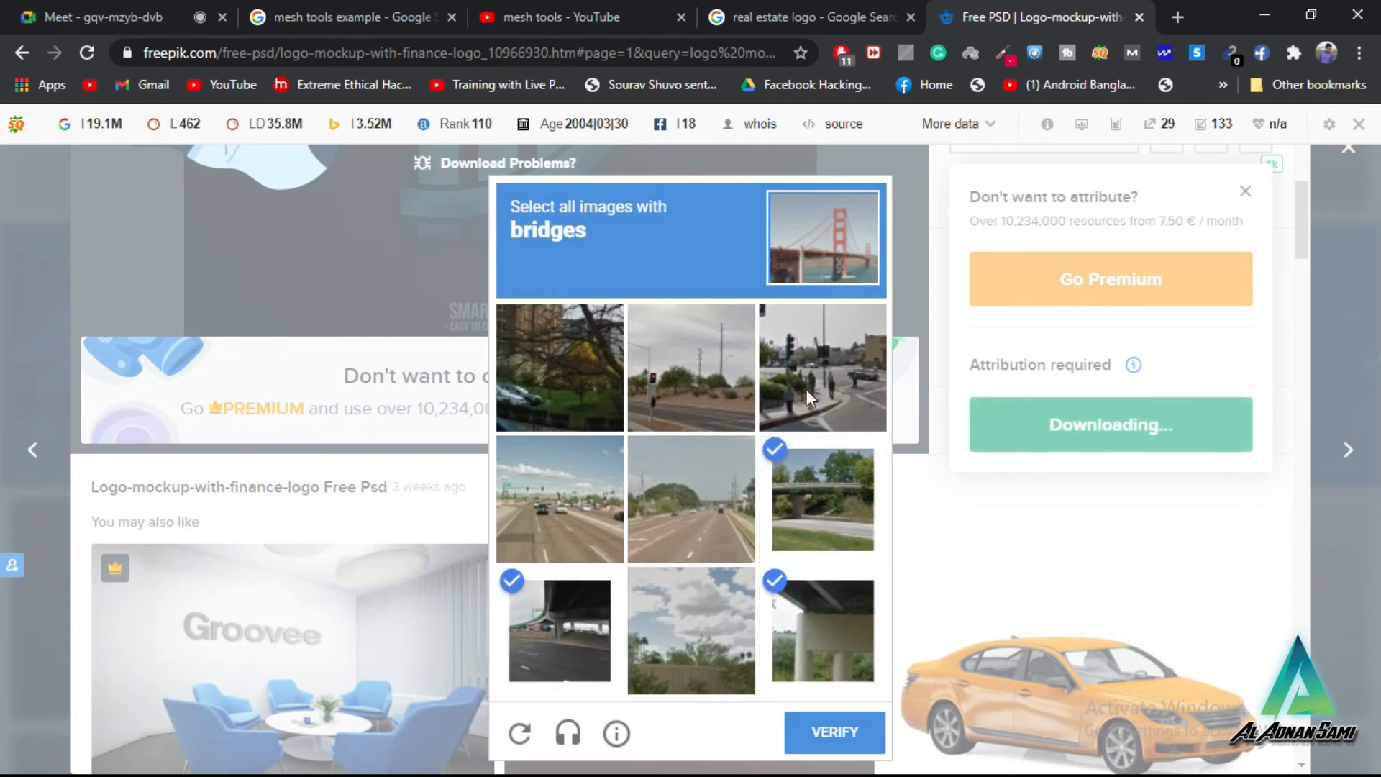
left_click(820, 751)
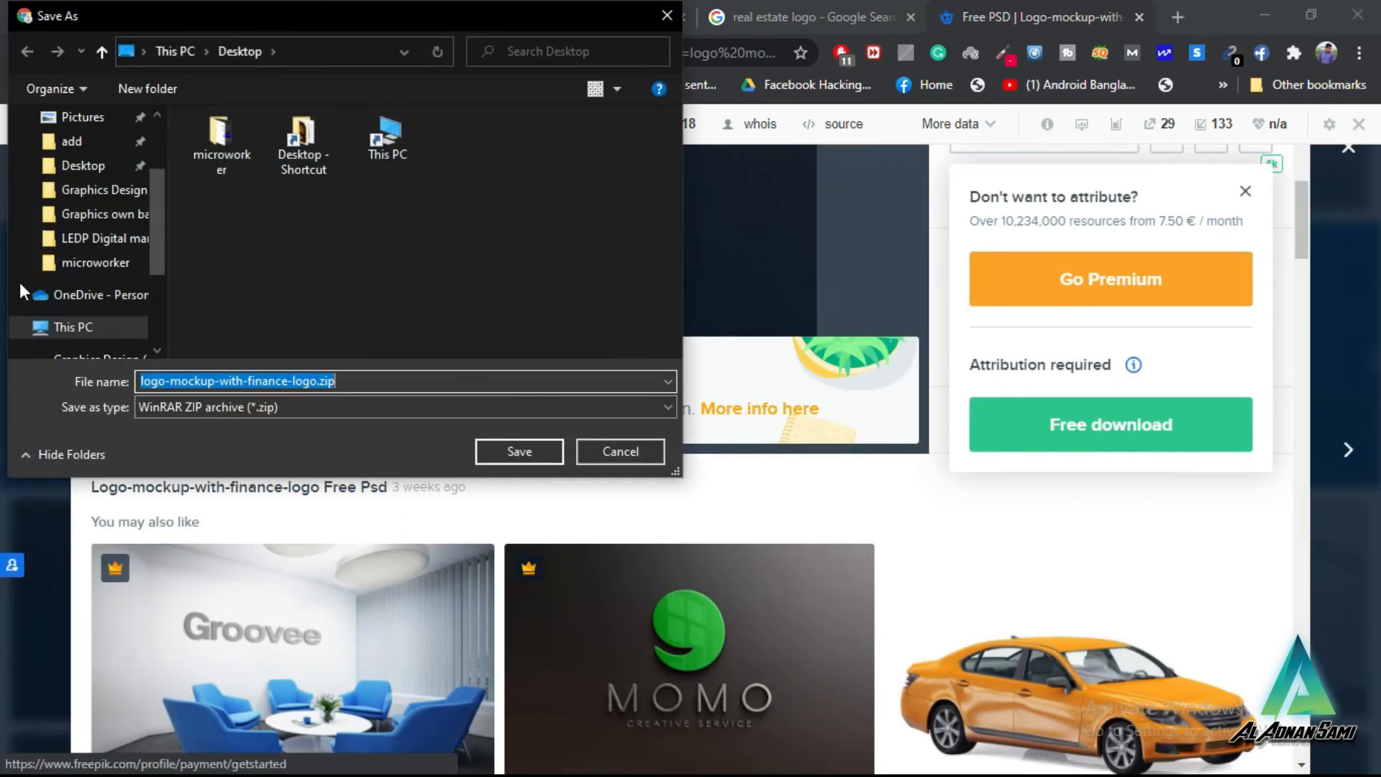
Step: Save logo-mockup-with-finance-logo.zip in the DVD Mochup folder on the Graphics Design (J:) drive
scroll(72, 295, "down", 2)
left_click(92, 214)
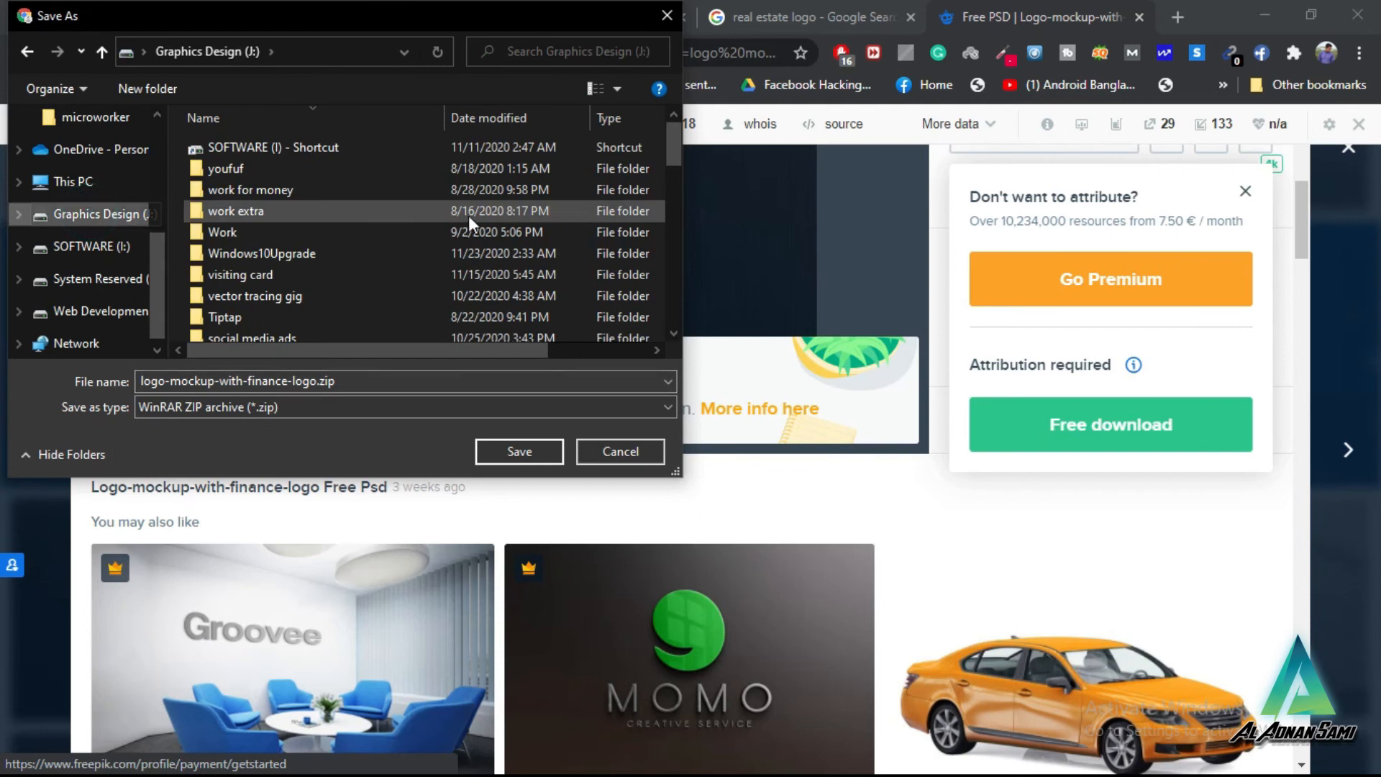
scroll(418, 295, "down", 2)
scroll(417, 295, "down", 5)
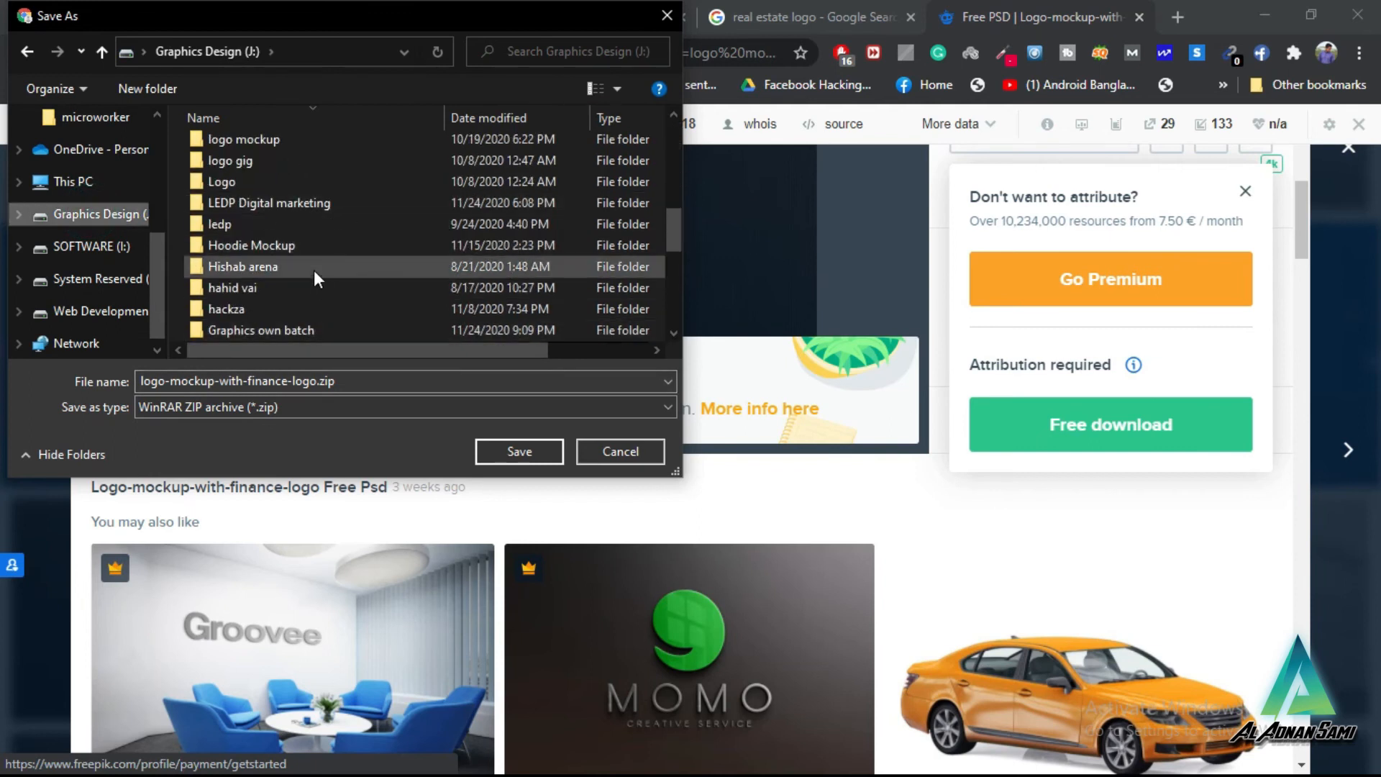
scroll(313, 270, "down", 4)
scroll(151, 270, "down", 1)
scroll(424, 208, "down", 2)
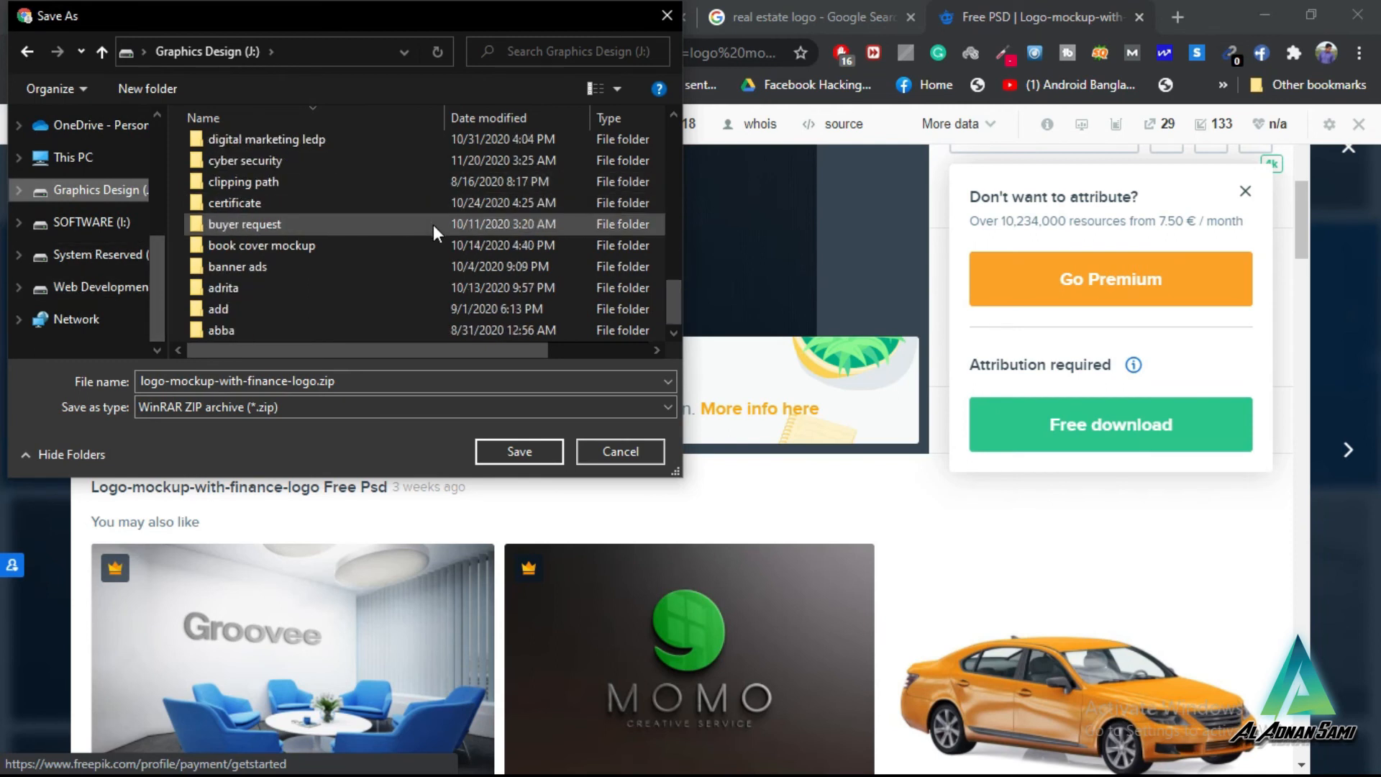
scroll(433, 224, "up", 15)
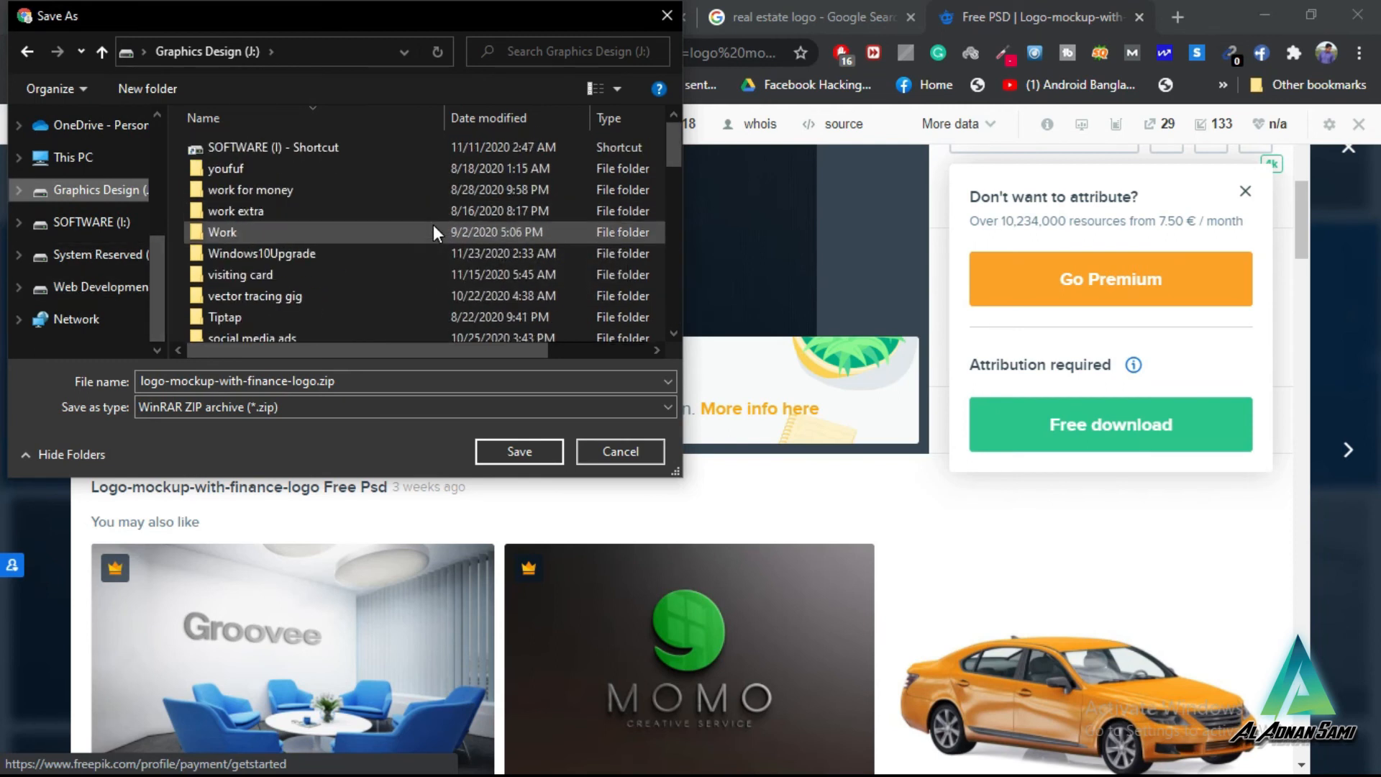
scroll(433, 224, "down", 4)
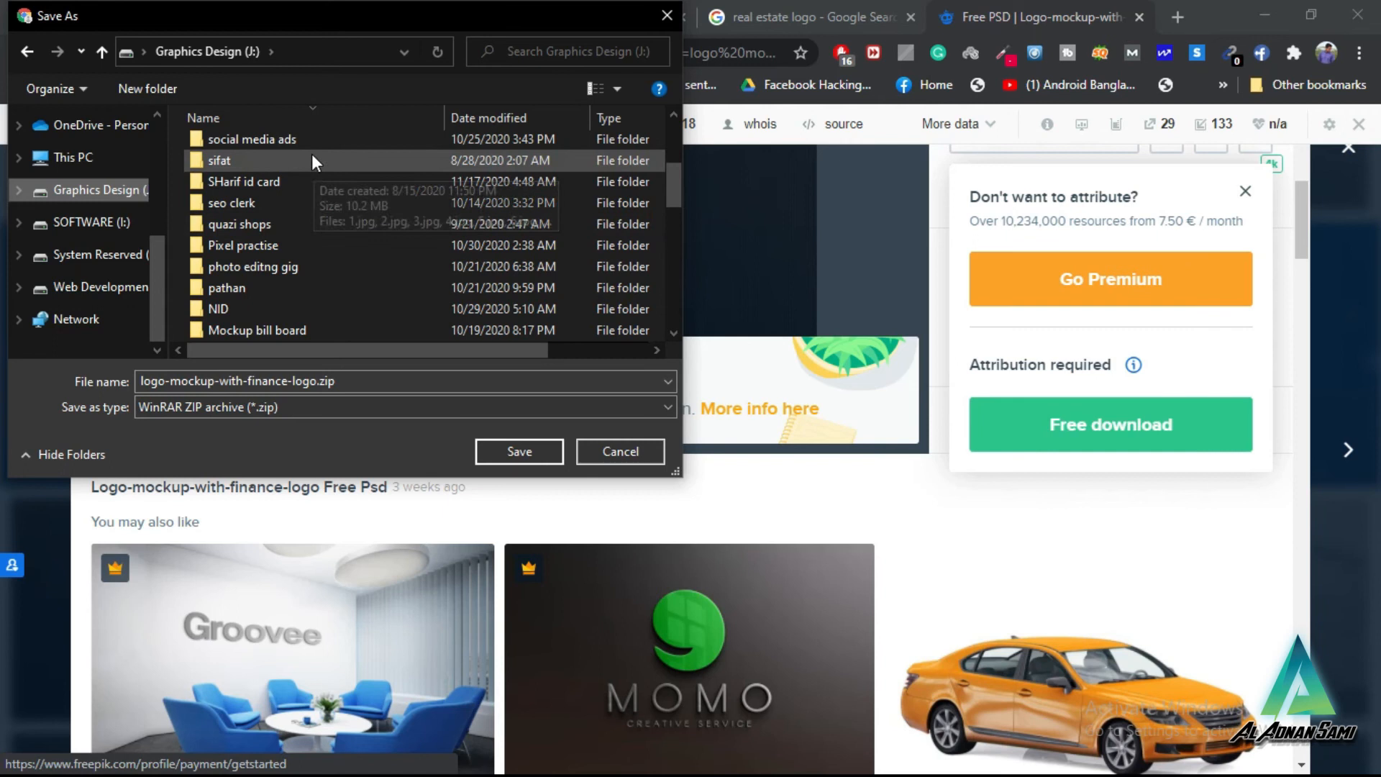
scroll(329, 229, "up", 3)
scroll(401, 175, "down", 1)
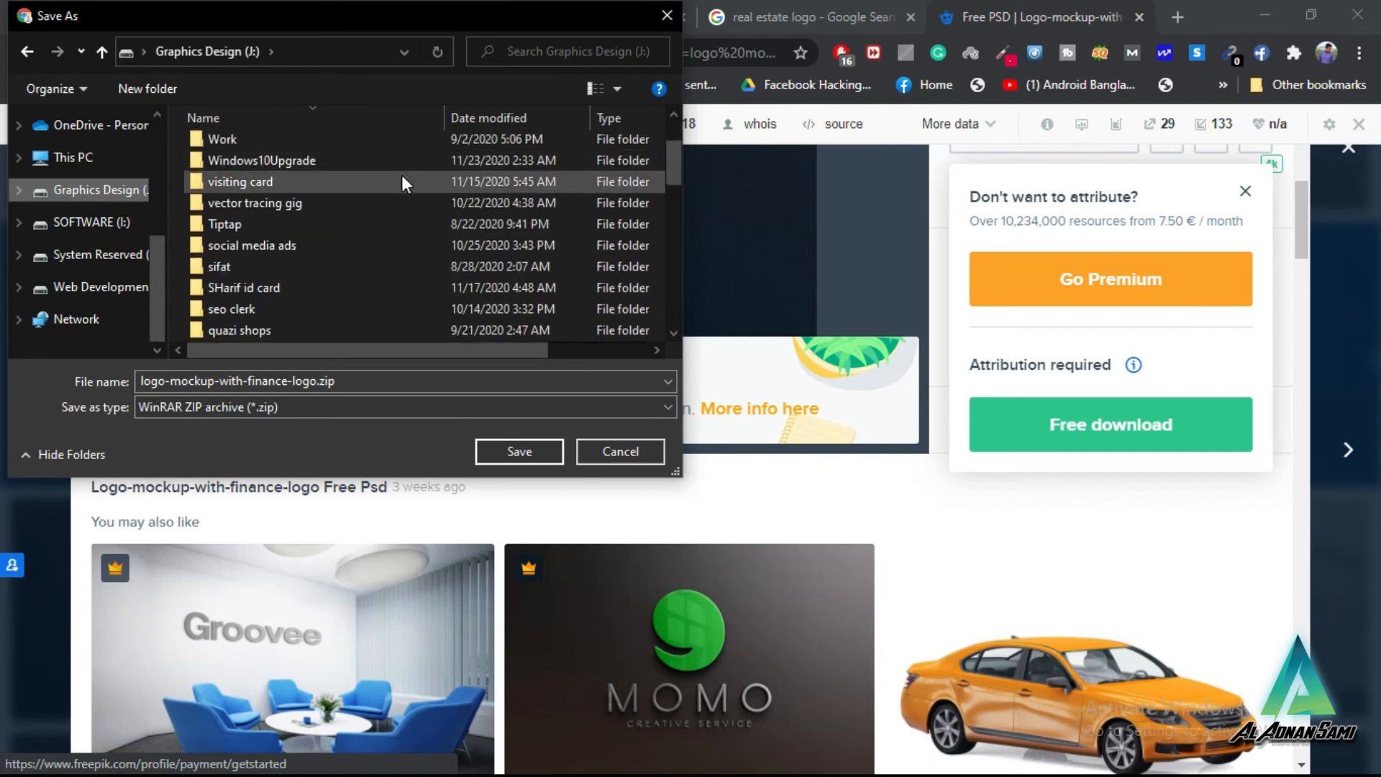
scroll(357, 273, "down", 2)
scroll(351, 291, "down", 2)
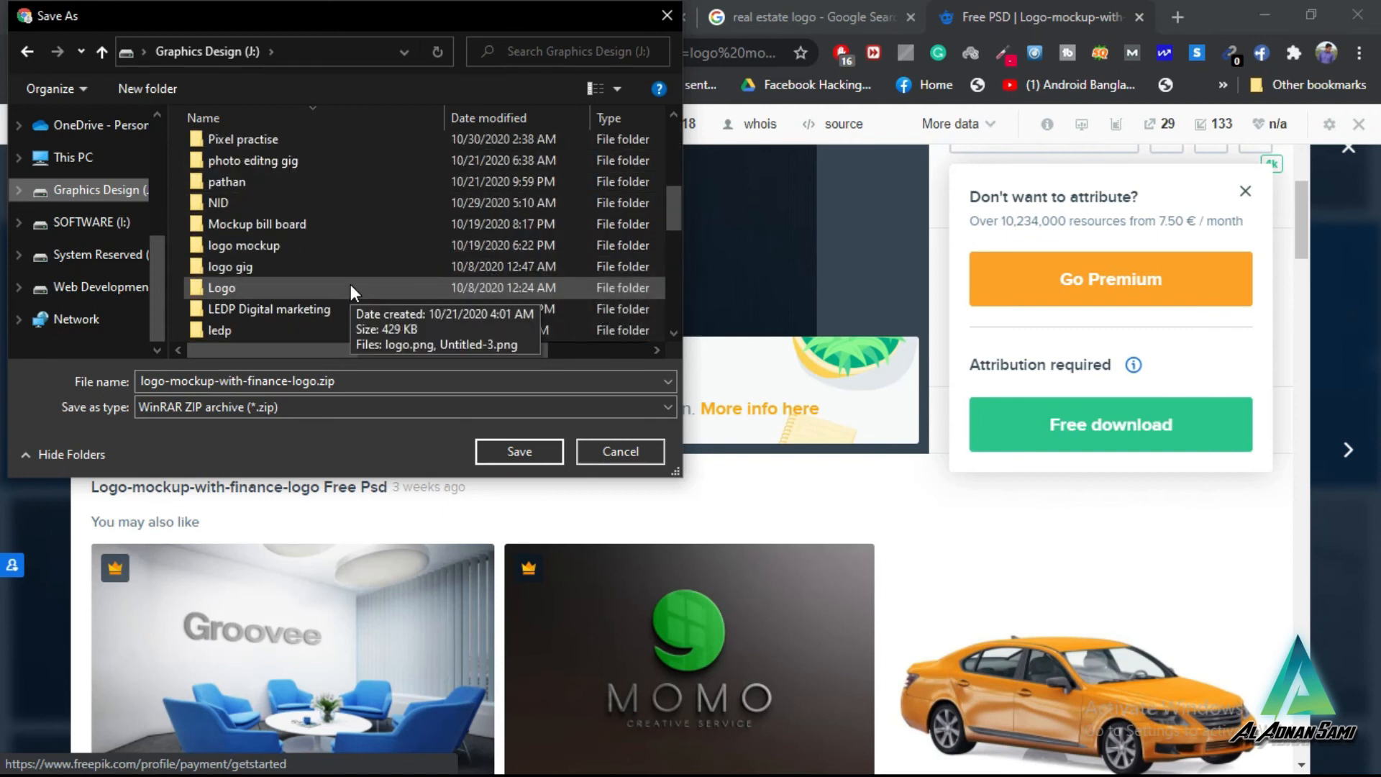
scroll(289, 260, "down", 2)
scroll(303, 275, "down", 2)
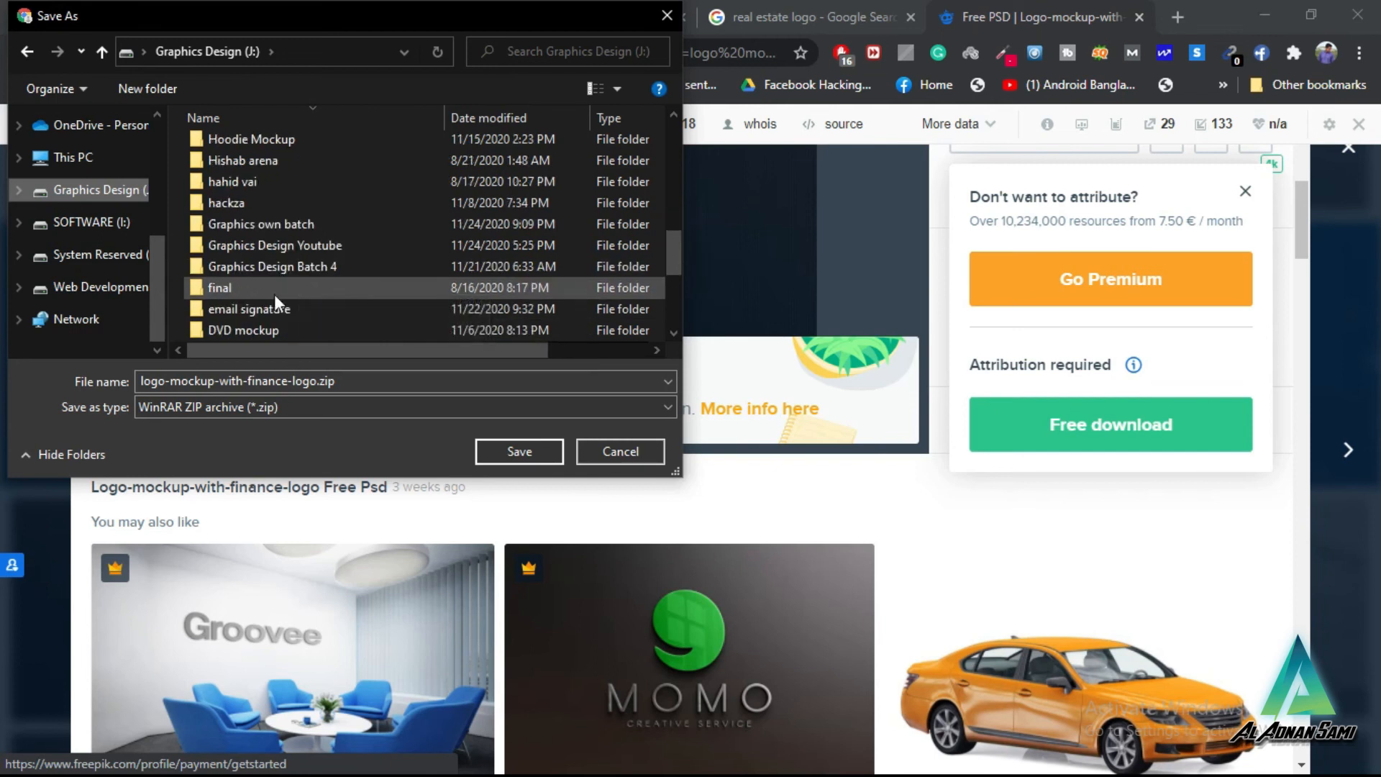
scroll(274, 295, "down", 2)
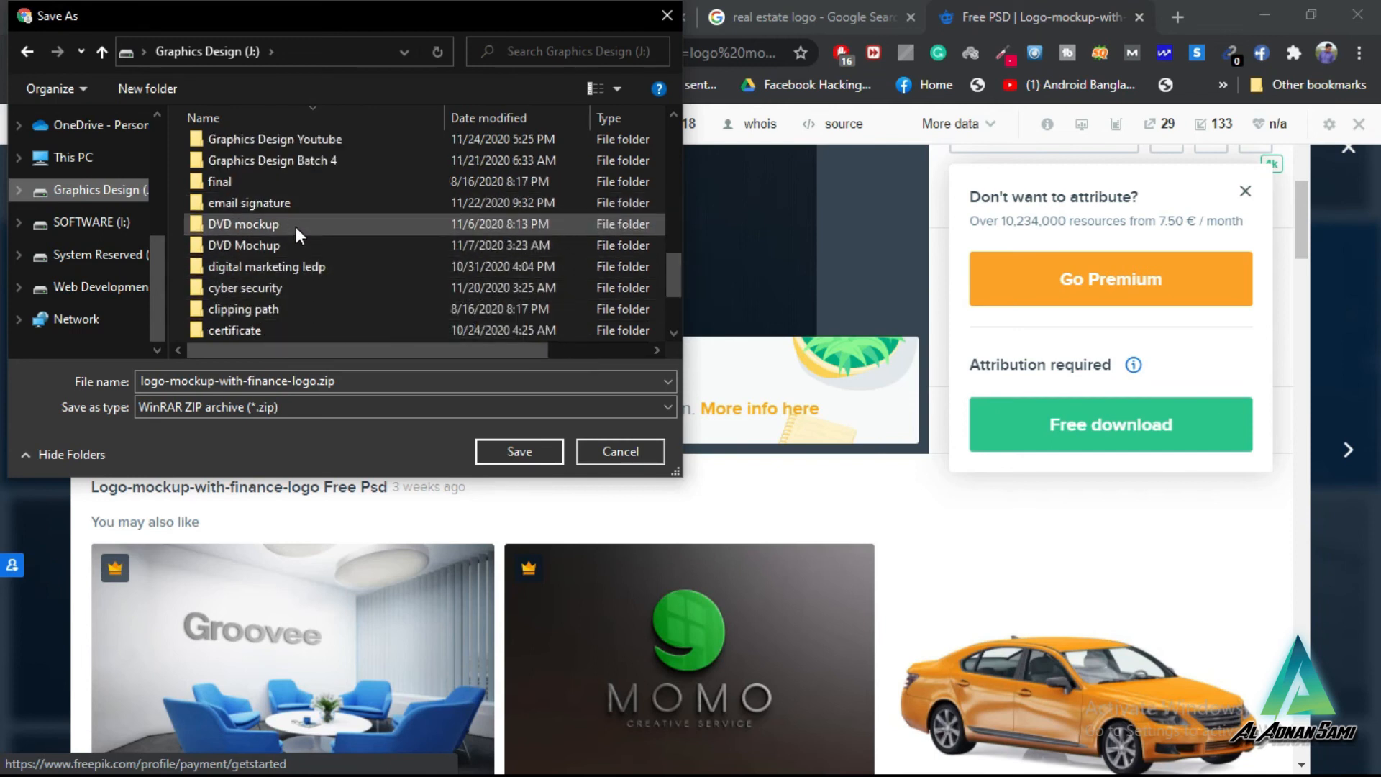
scroll(295, 227, "down", 2)
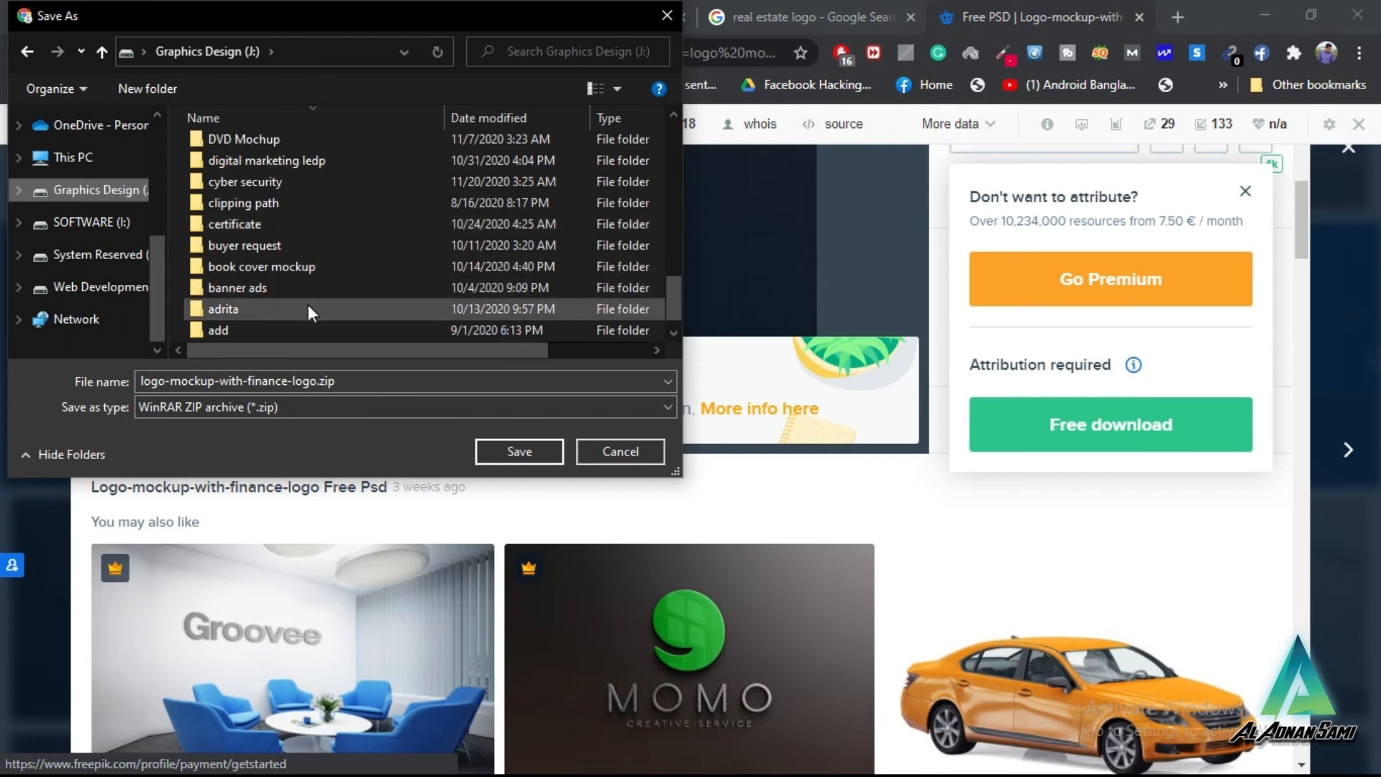
scroll(309, 305, "down", 1)
scroll(238, 309, "up", 15)
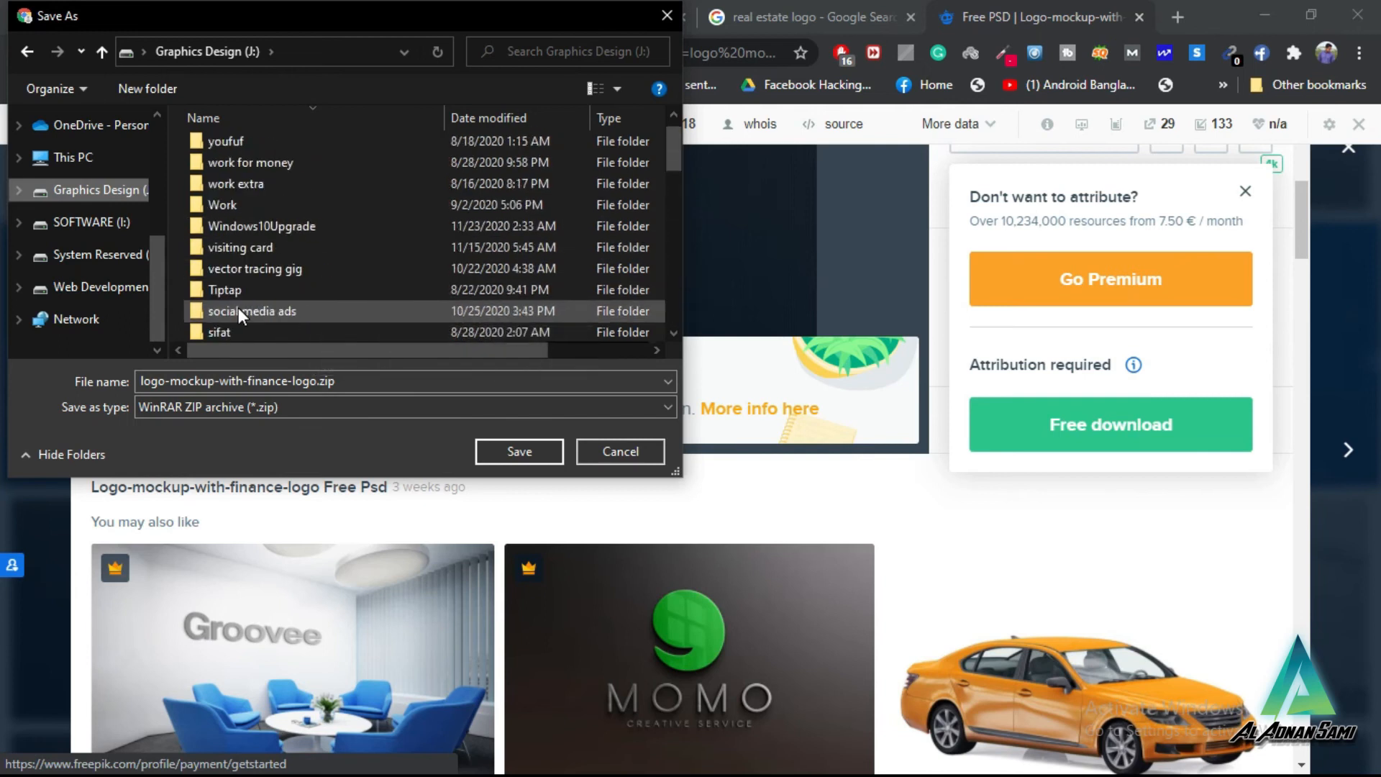
scroll(356, 269, "down", 3)
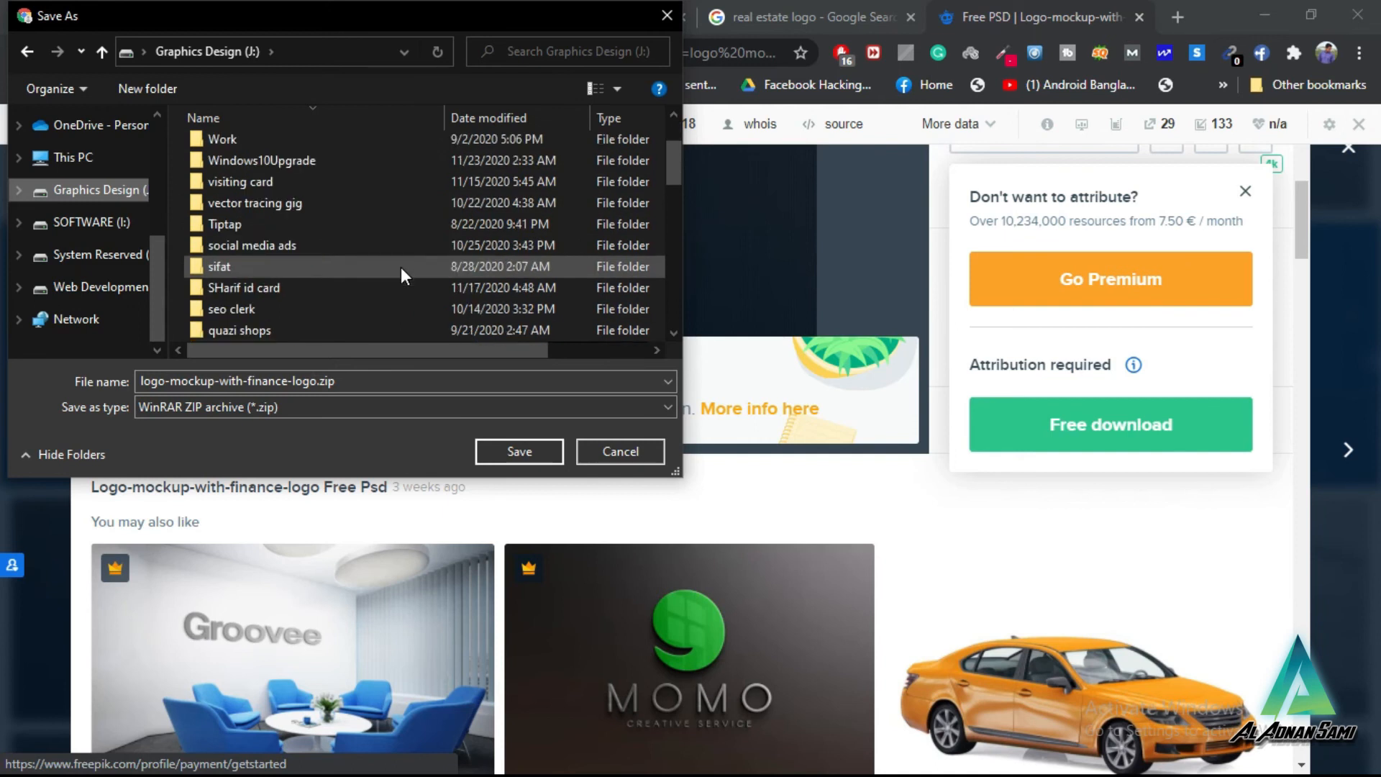
scroll(354, 301, "down", 2)
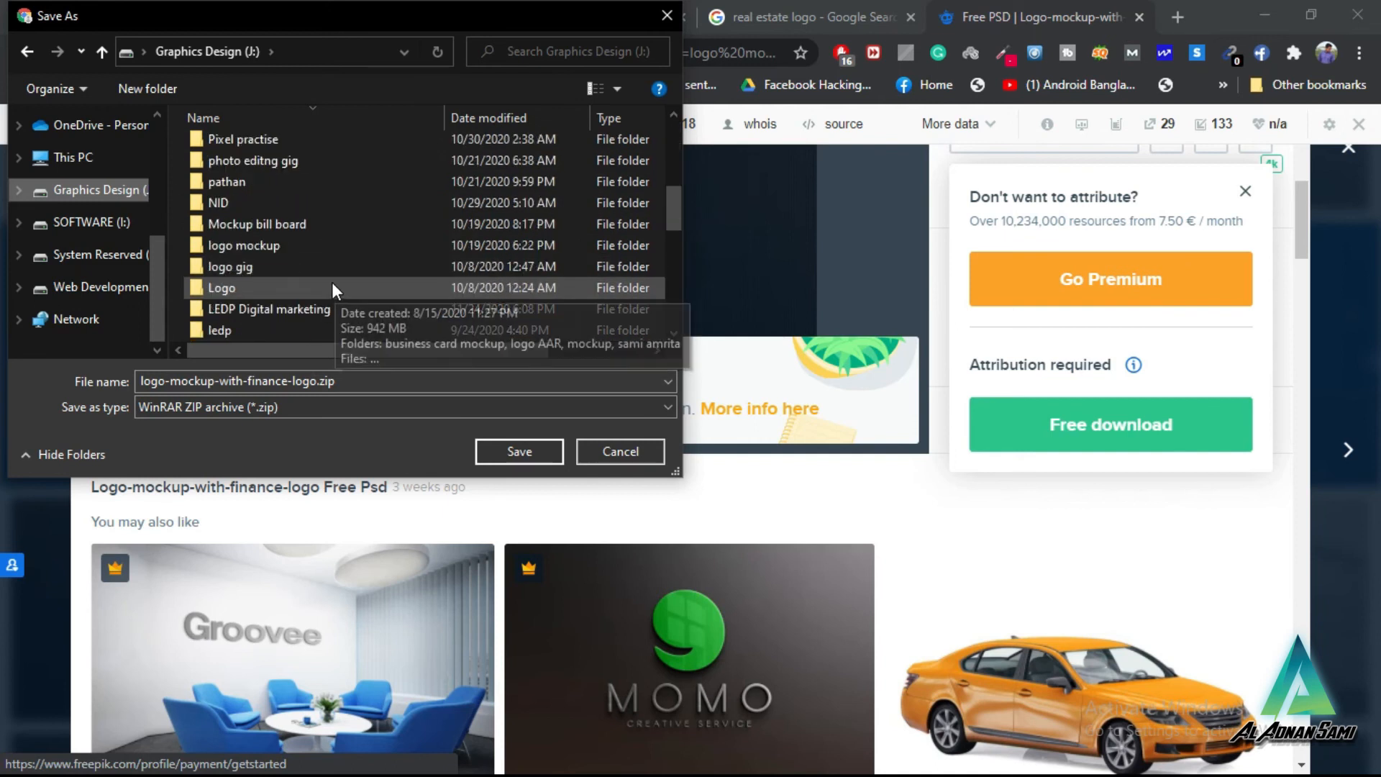
scroll(311, 266, "down", 2)
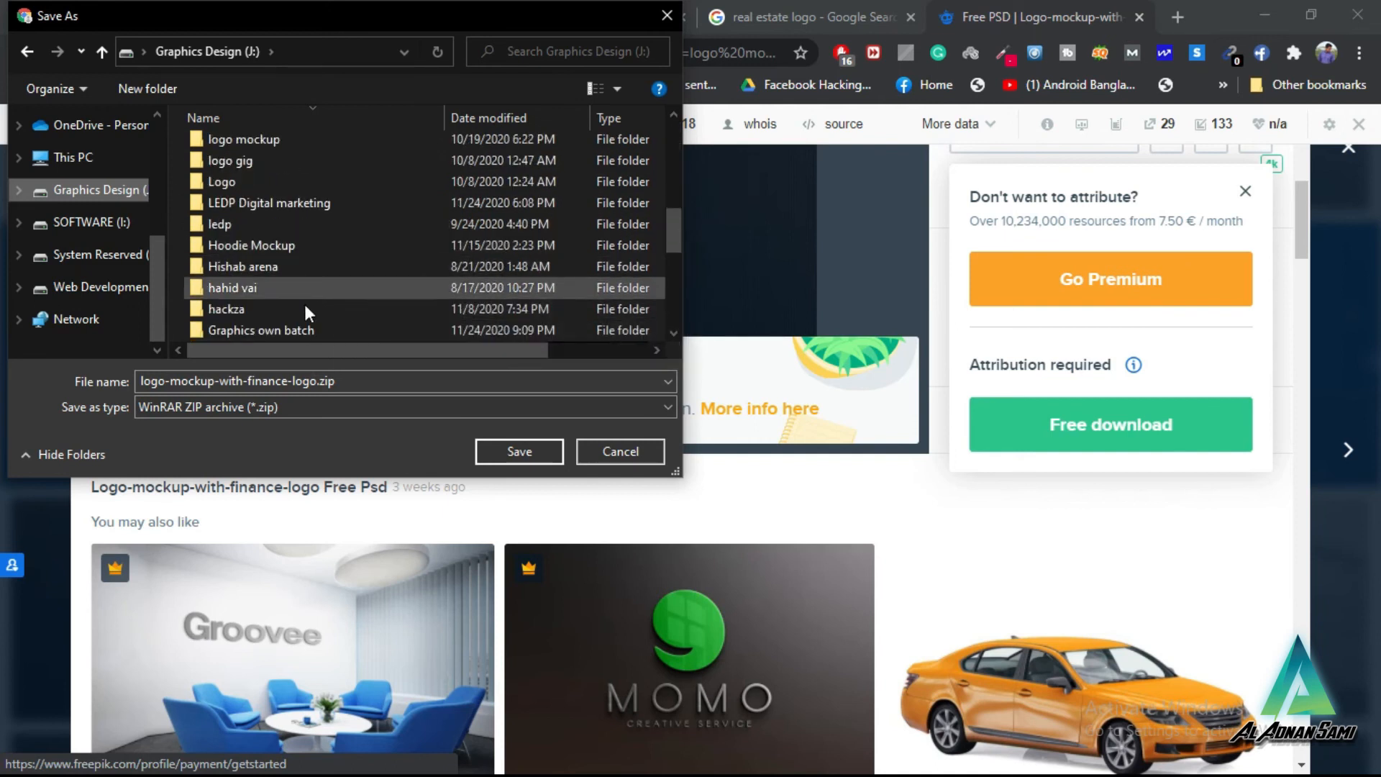
scroll(313, 327, "down", 2)
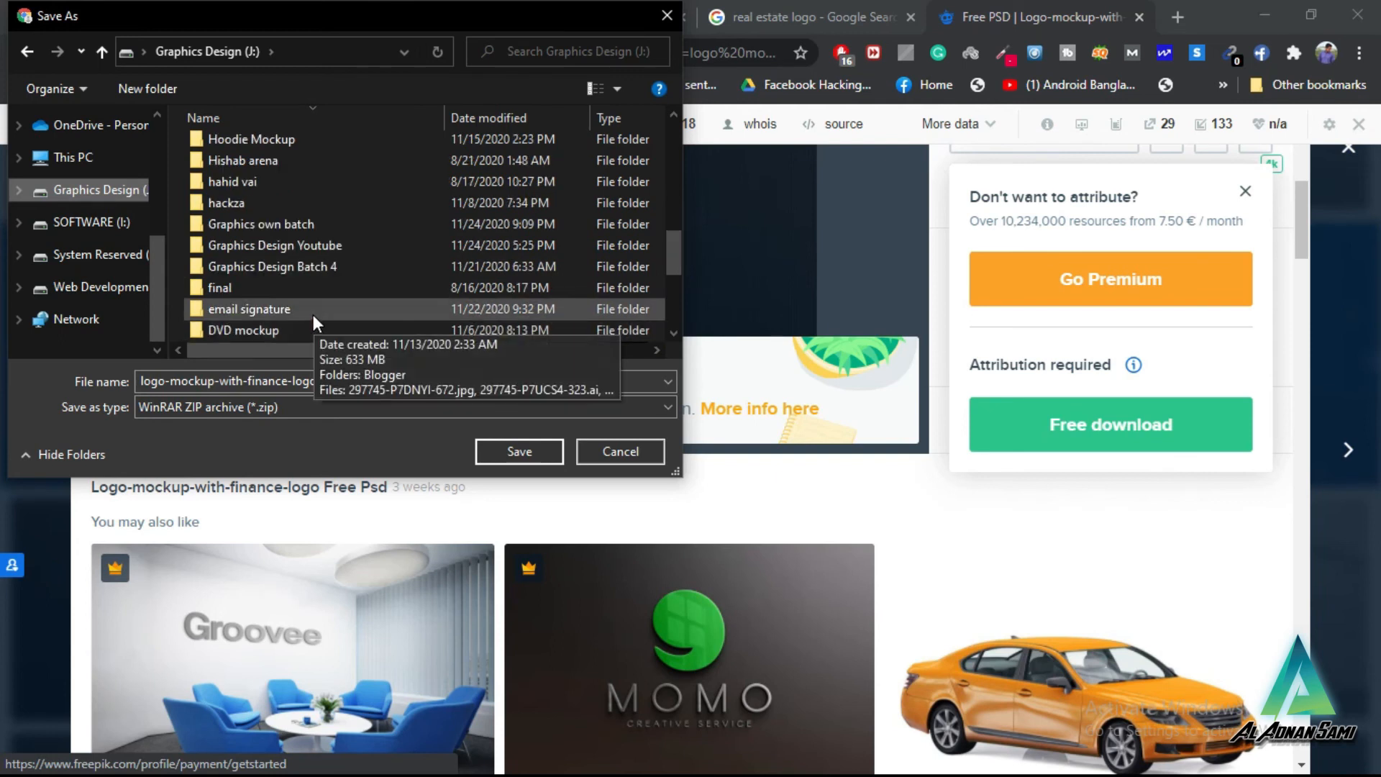
scroll(313, 313, "down", 2)
double_click(306, 245)
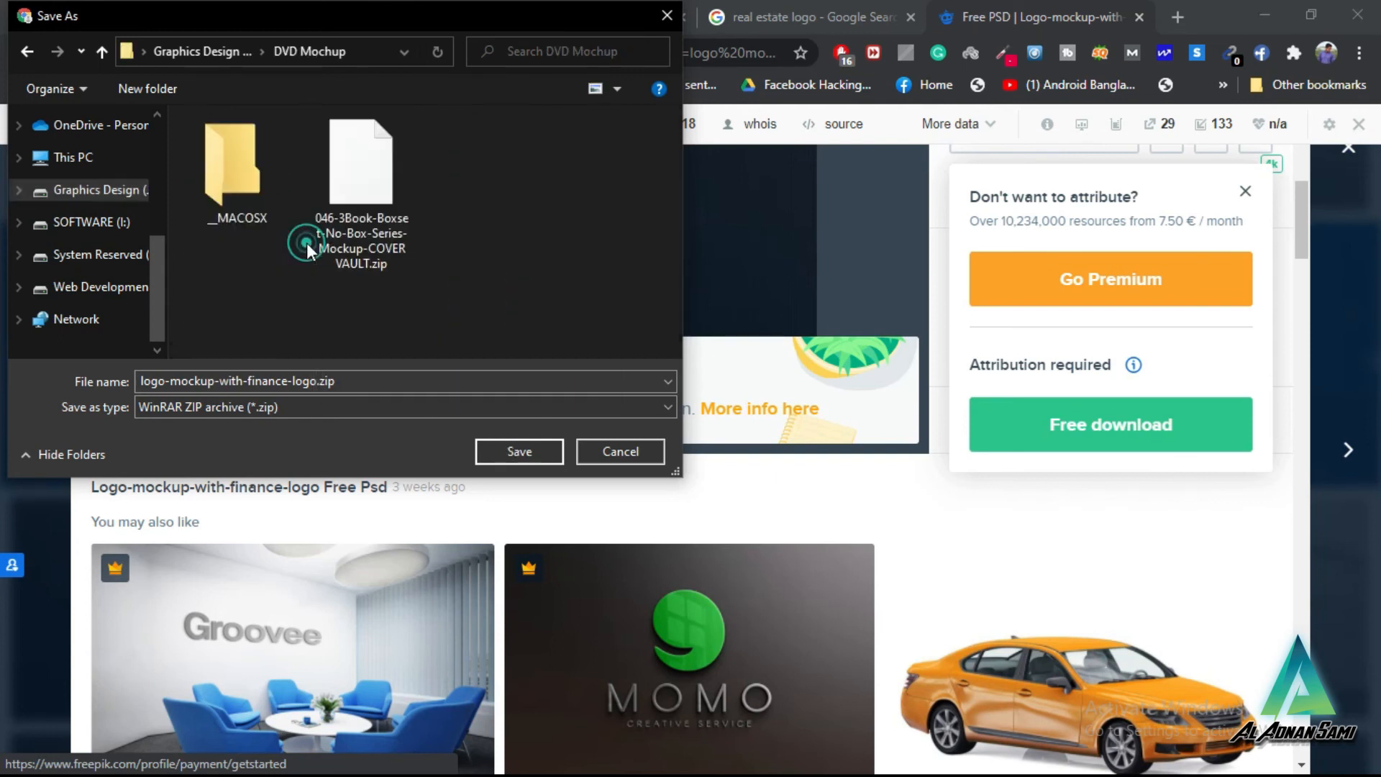
left_click(513, 444)
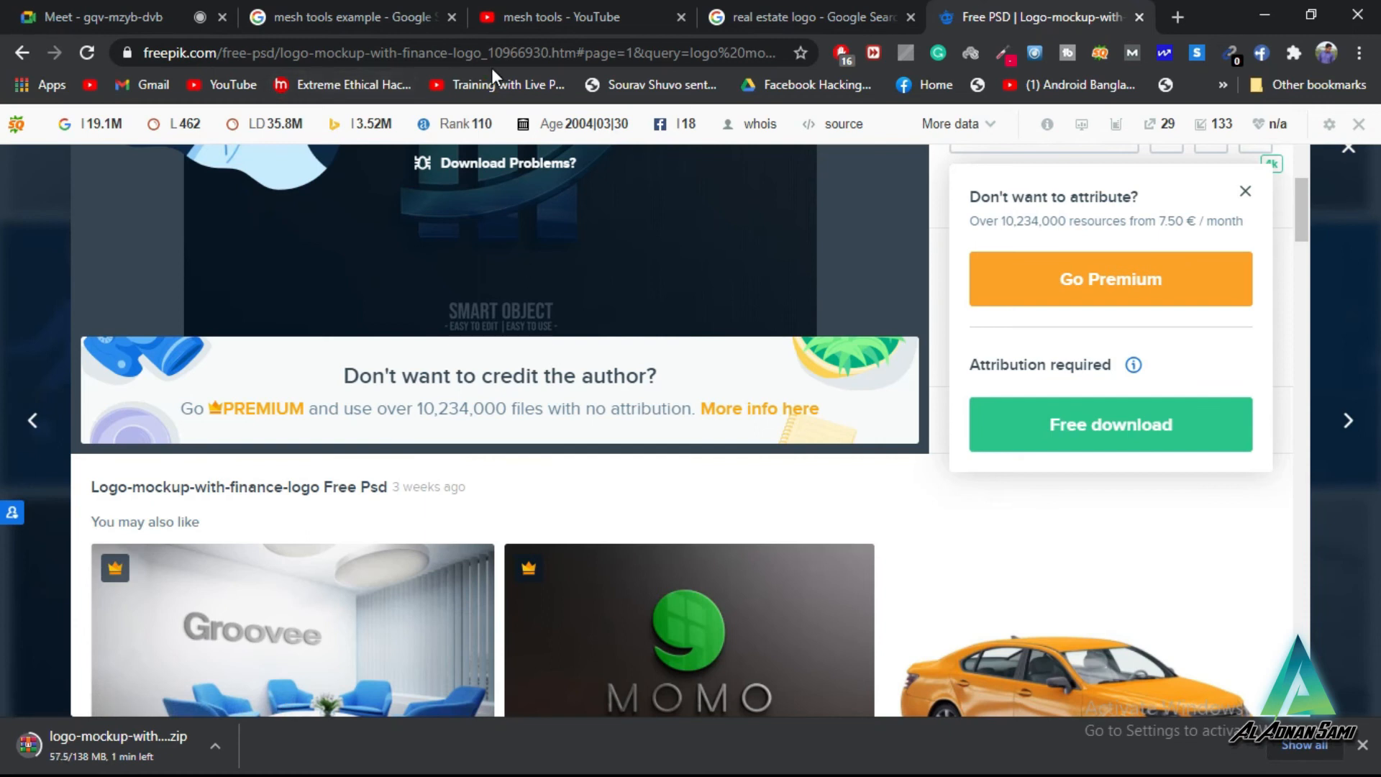
Step: Close the mesh tools YouTube tab, and show the downloaded mockup archive in its folder in a maximized window
left_click(681, 16)
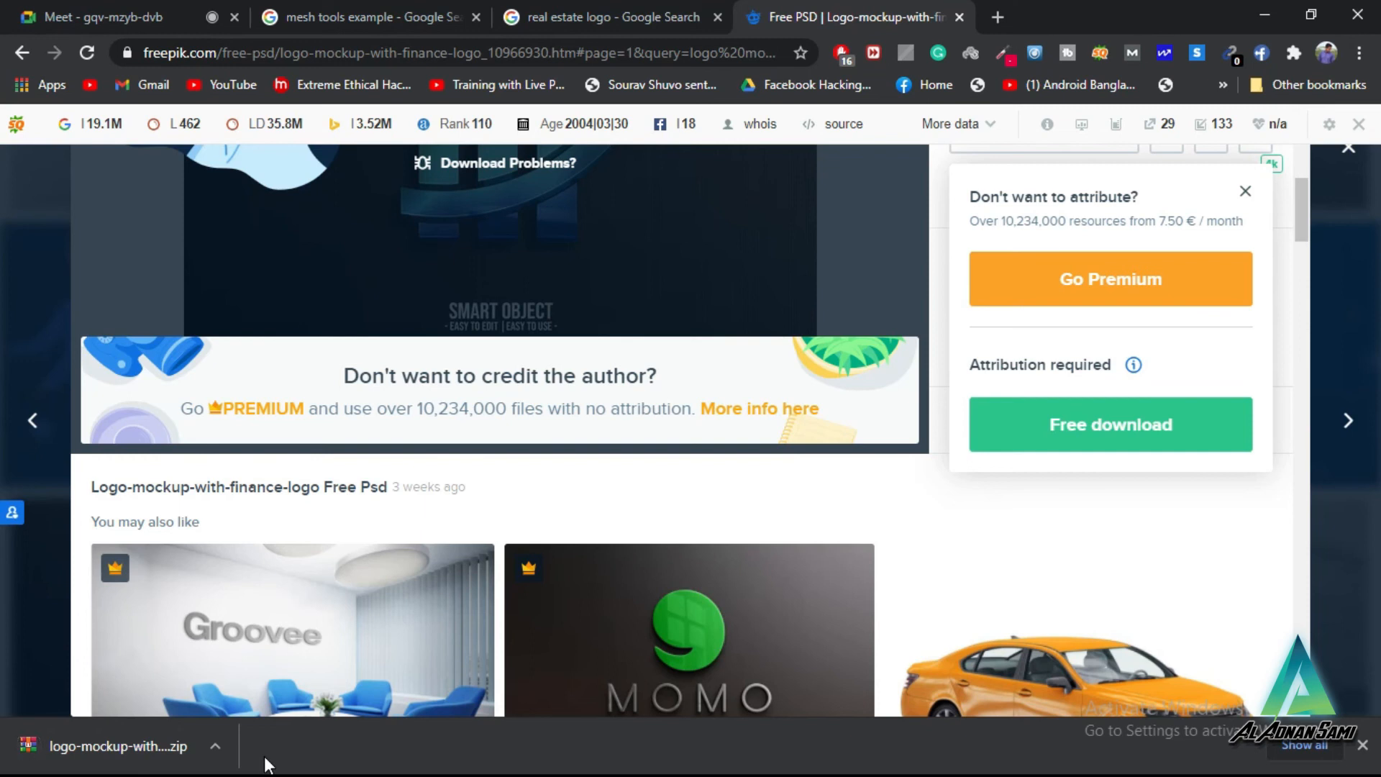
left_click(216, 747)
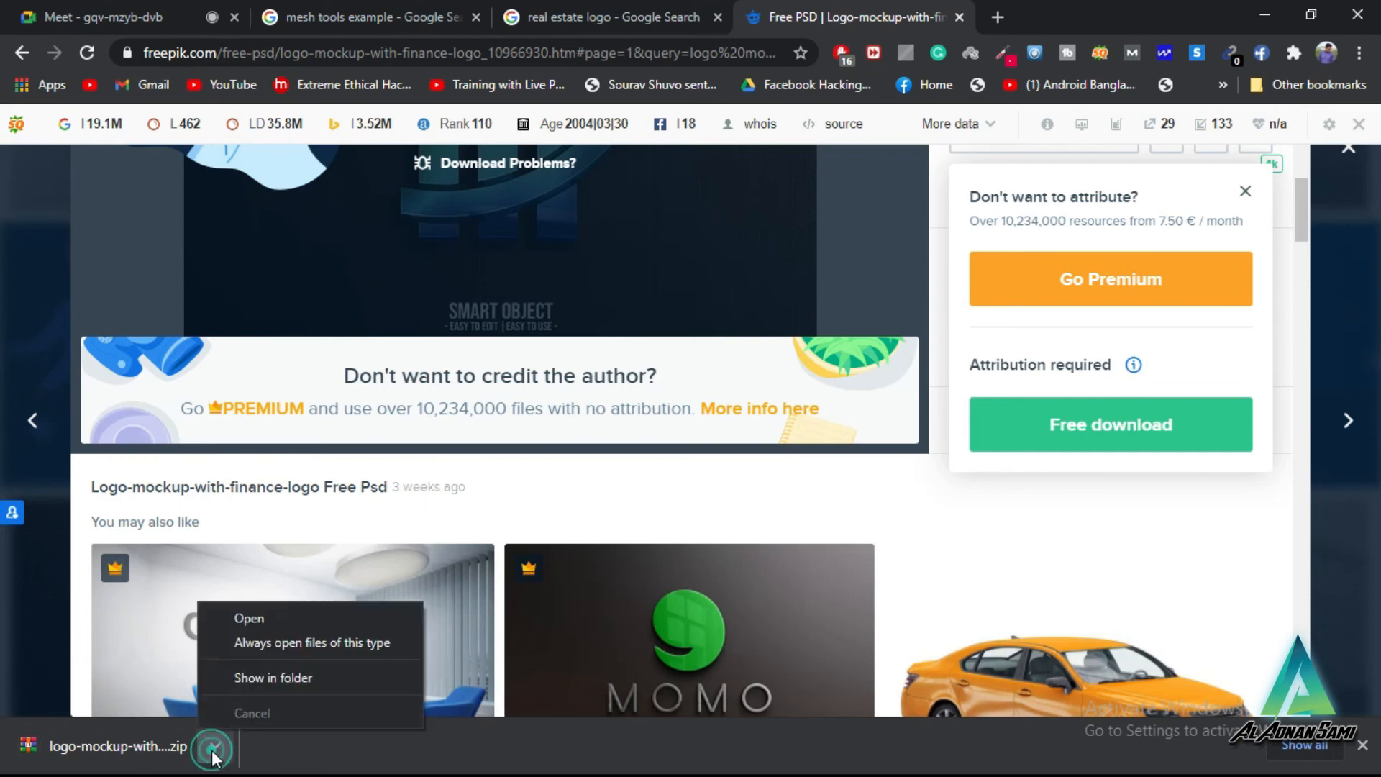
left_click(252, 666)
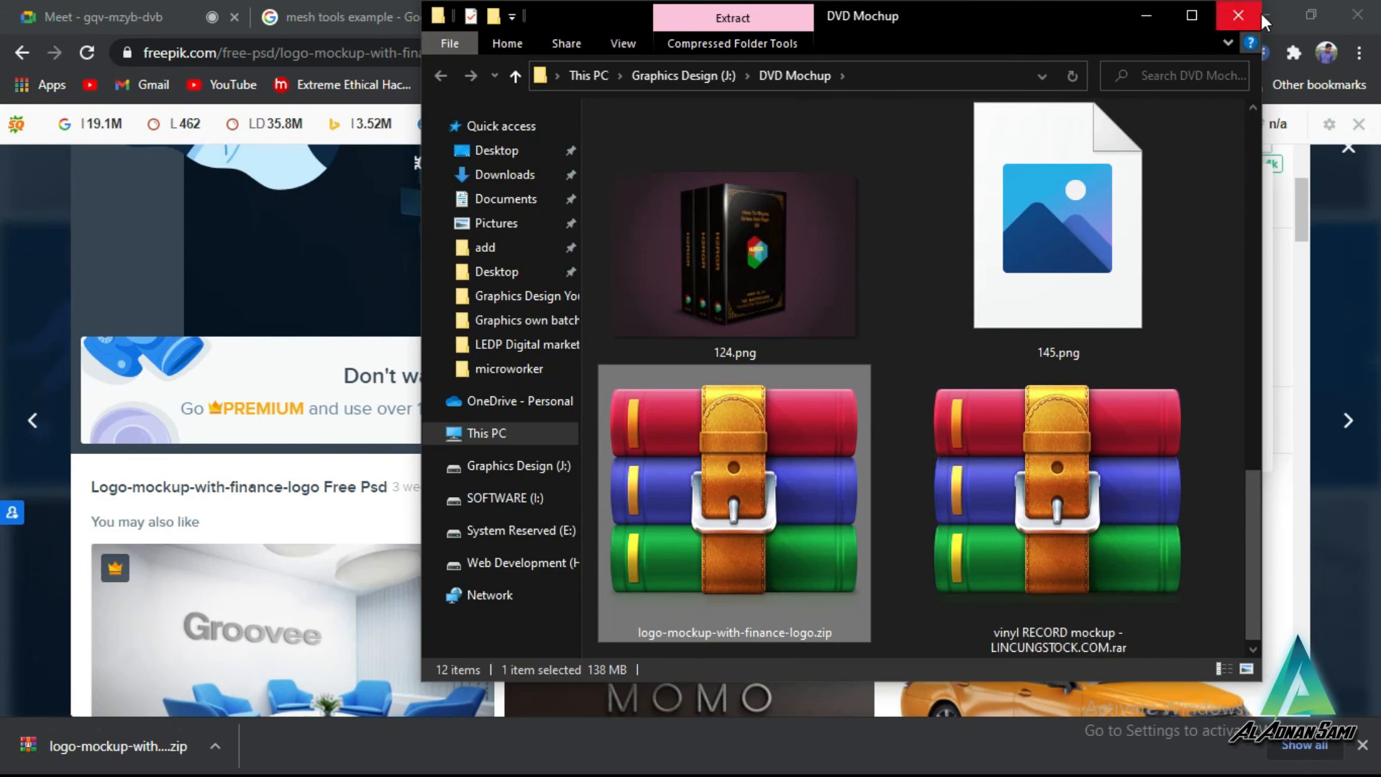
left_click(1177, 21)
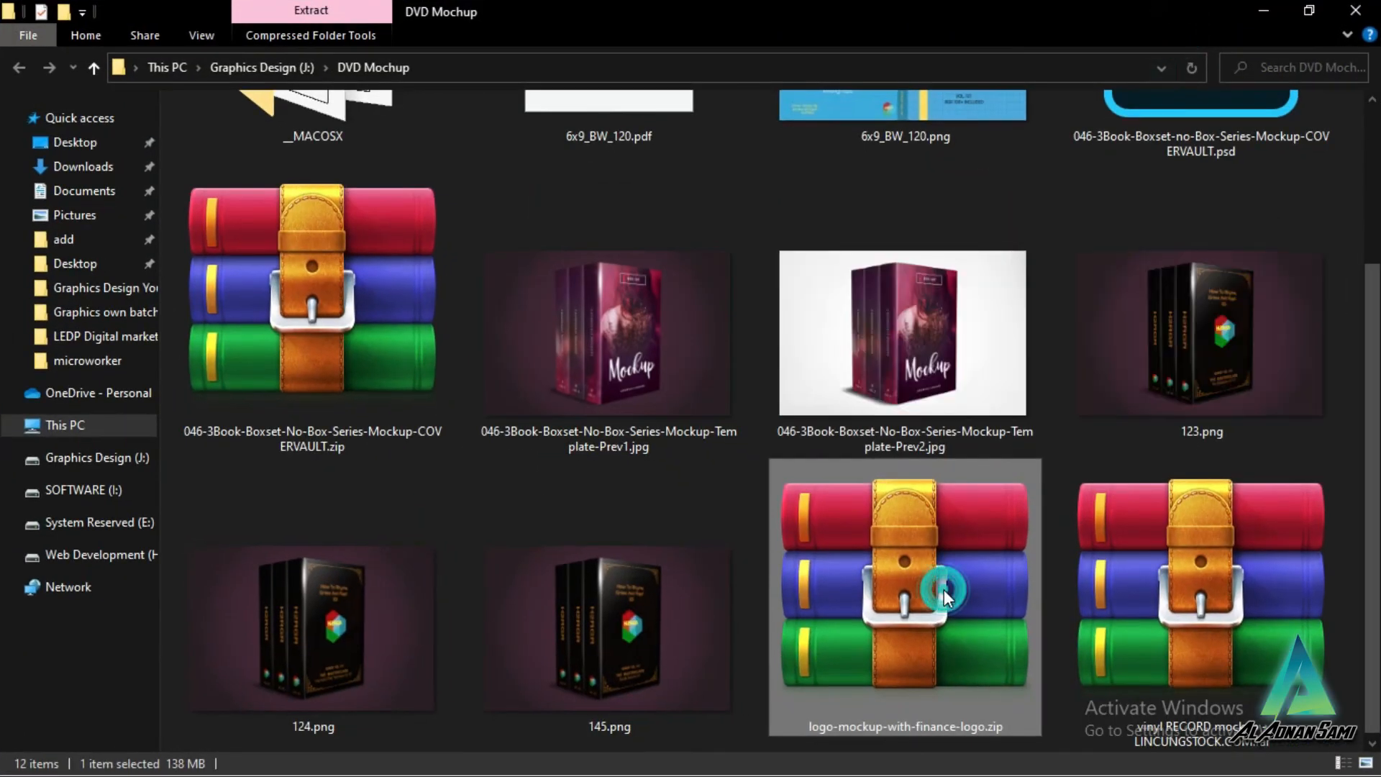
Step: Extract logo-mockup-with-finance-logo.zip into the DVD Mochup folder and display the folder's files with smaller icons
right_click(944, 589)
left_click(720, 258)
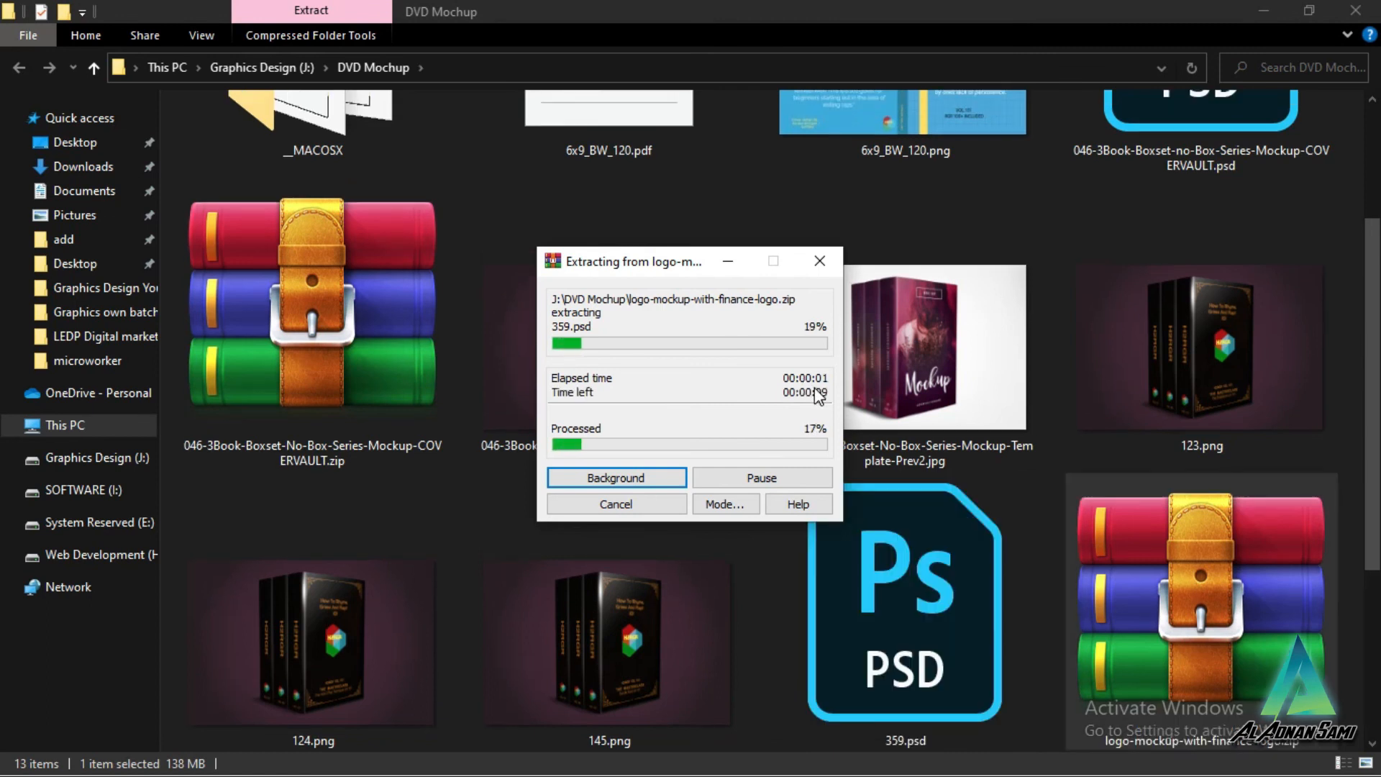
scroll(1019, 387, "down", 3)
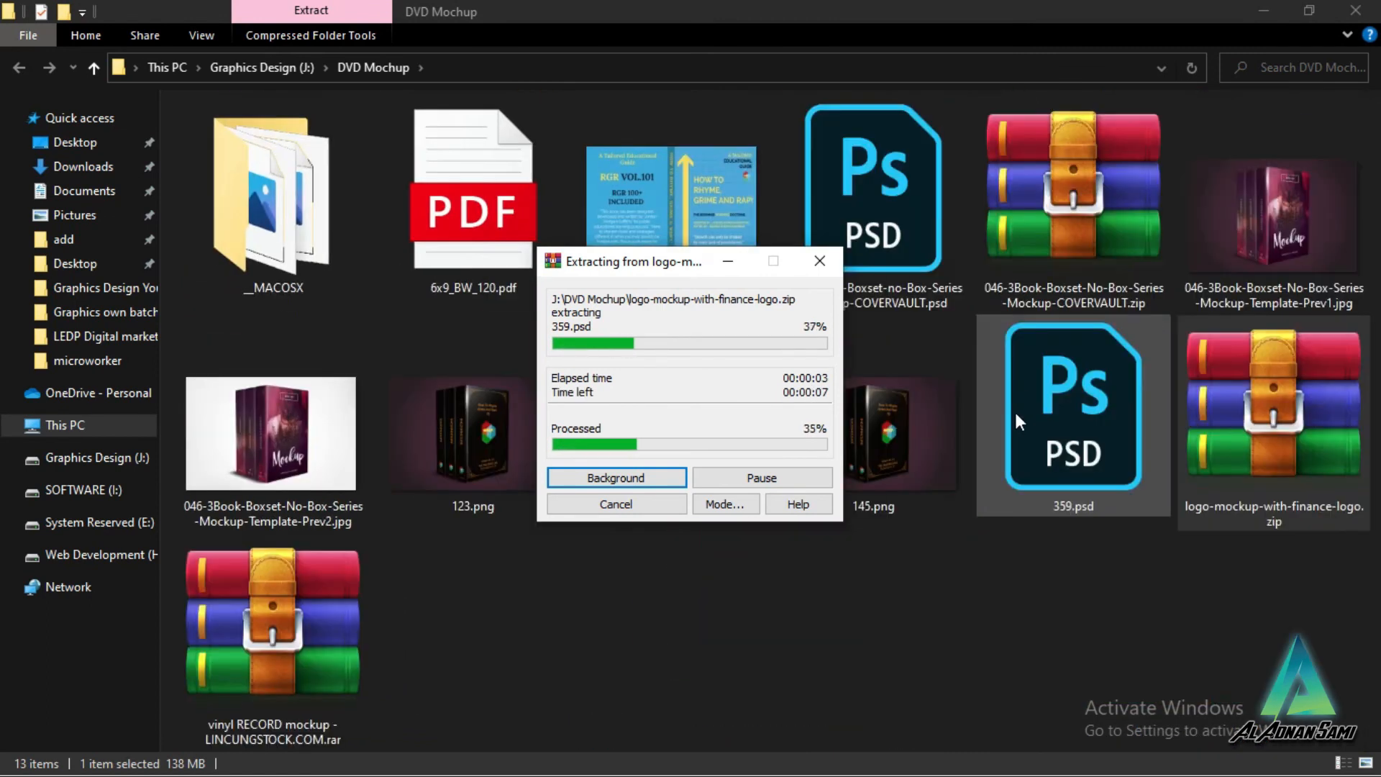
scroll(1015, 409, "down", 2)
scroll(929, 559, "down", 2)
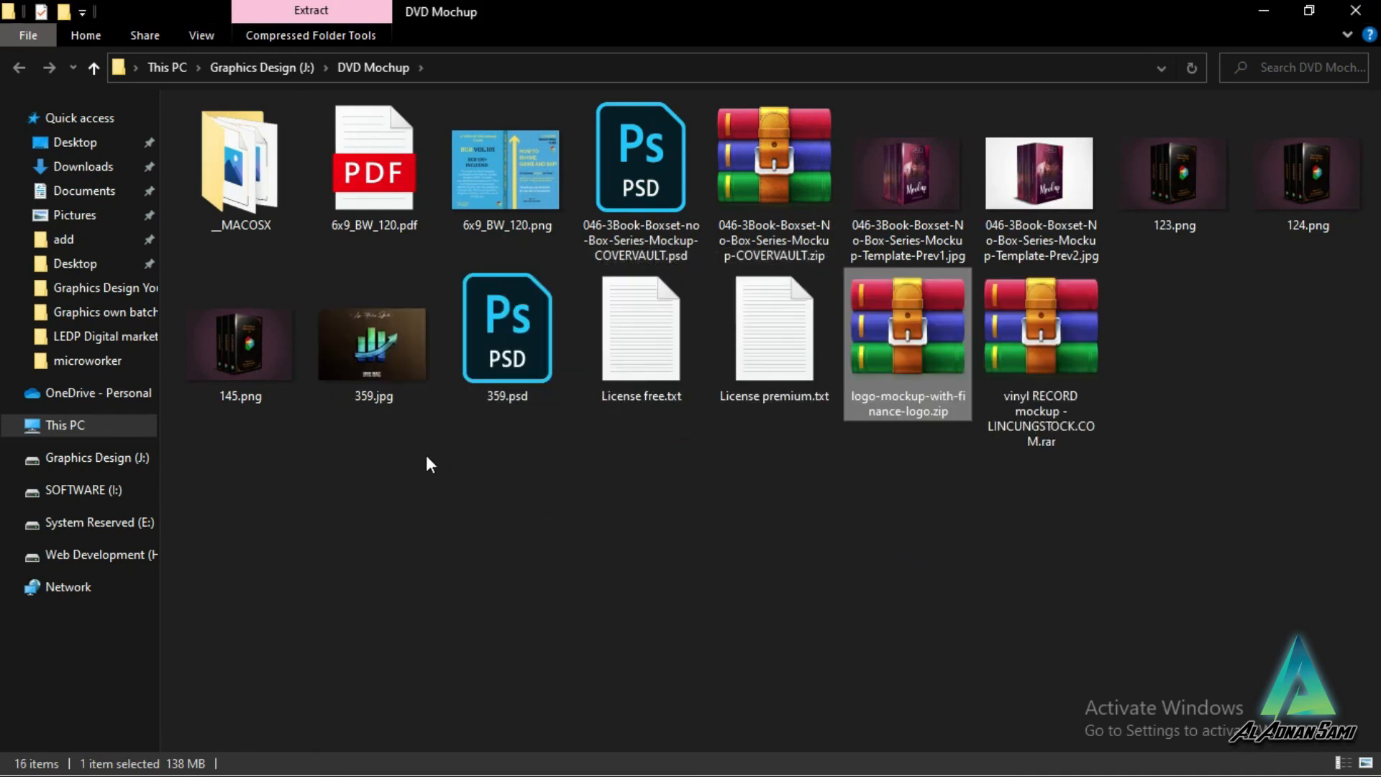
Step: Open the extracted 359.psd mockup in Photoshop and minimize the folder window
left_click(427, 458)
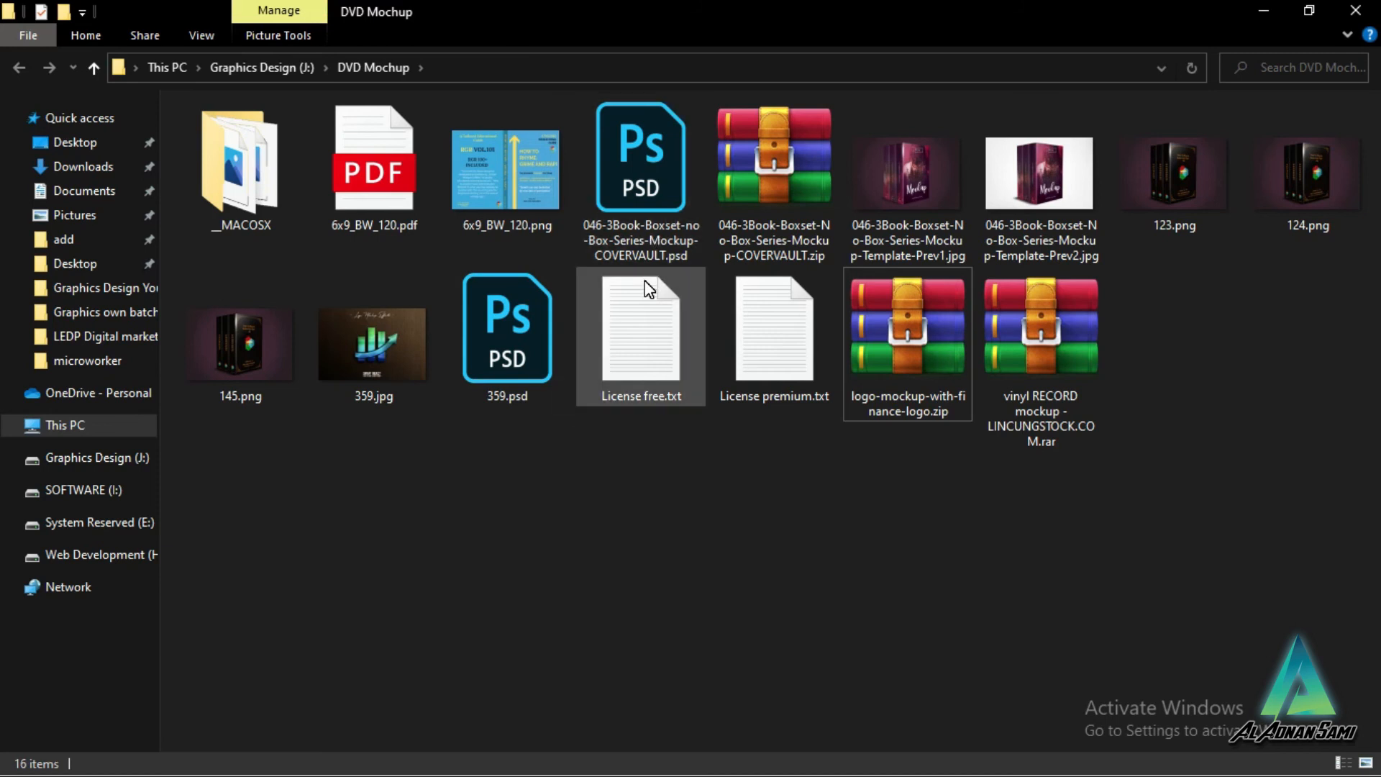
double_click(545, 356)
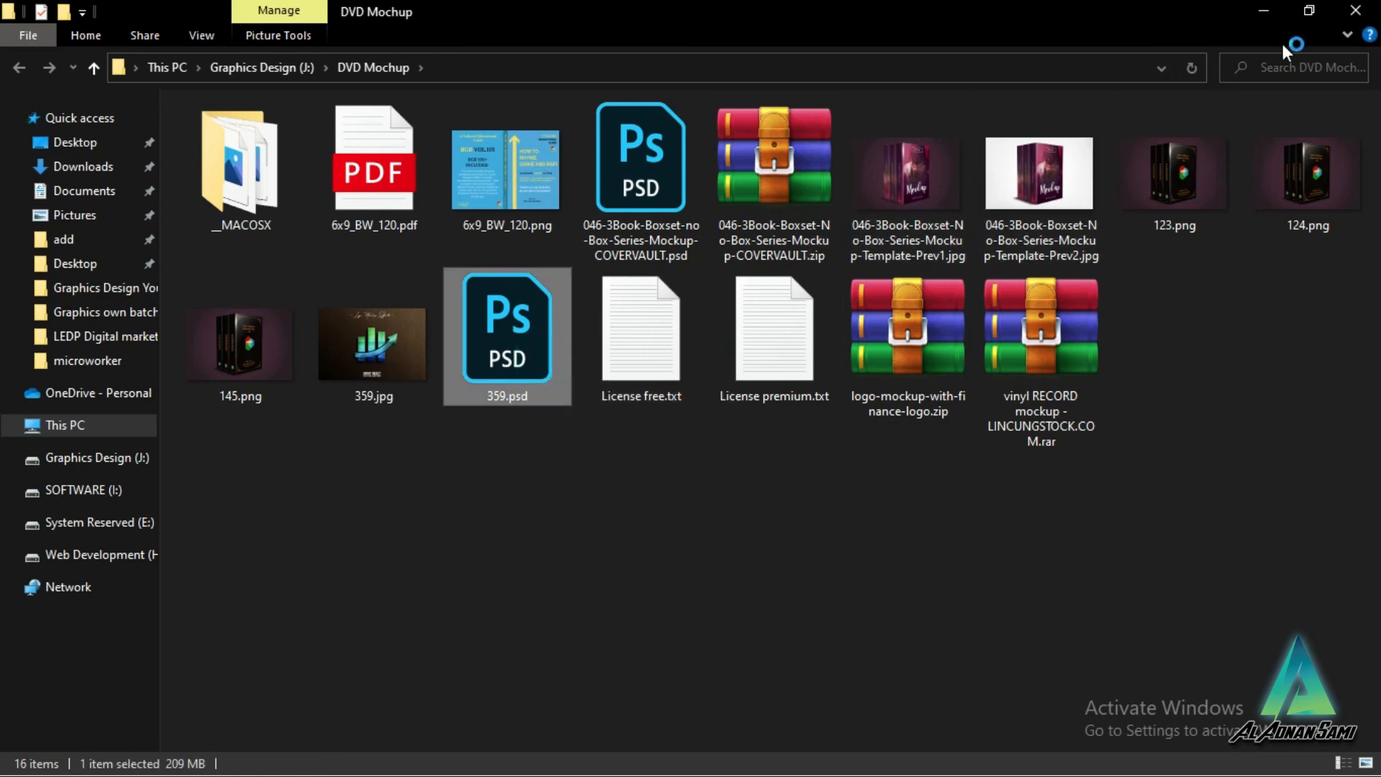
left_click(1271, 9)
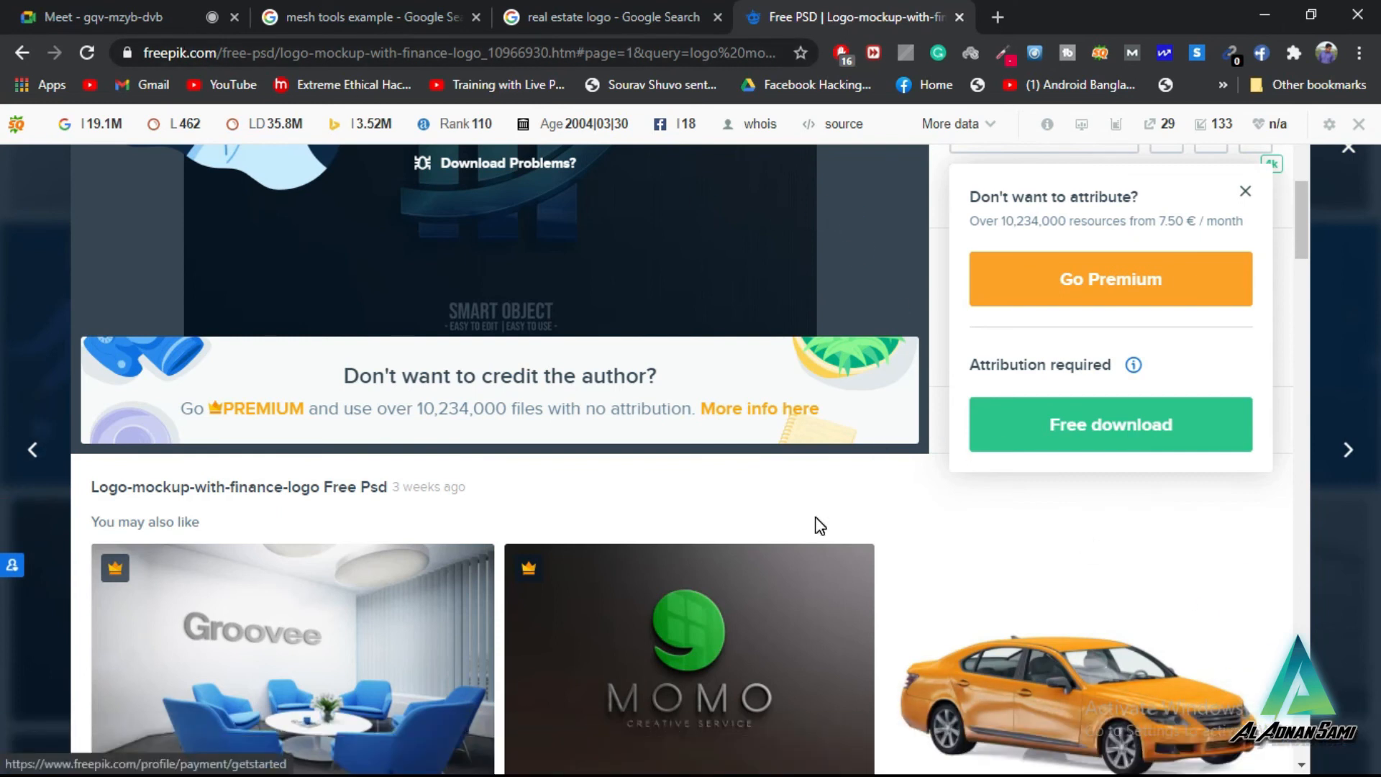
scroll(631, 488, "down", 7)
scroll(631, 487, "down", 8)
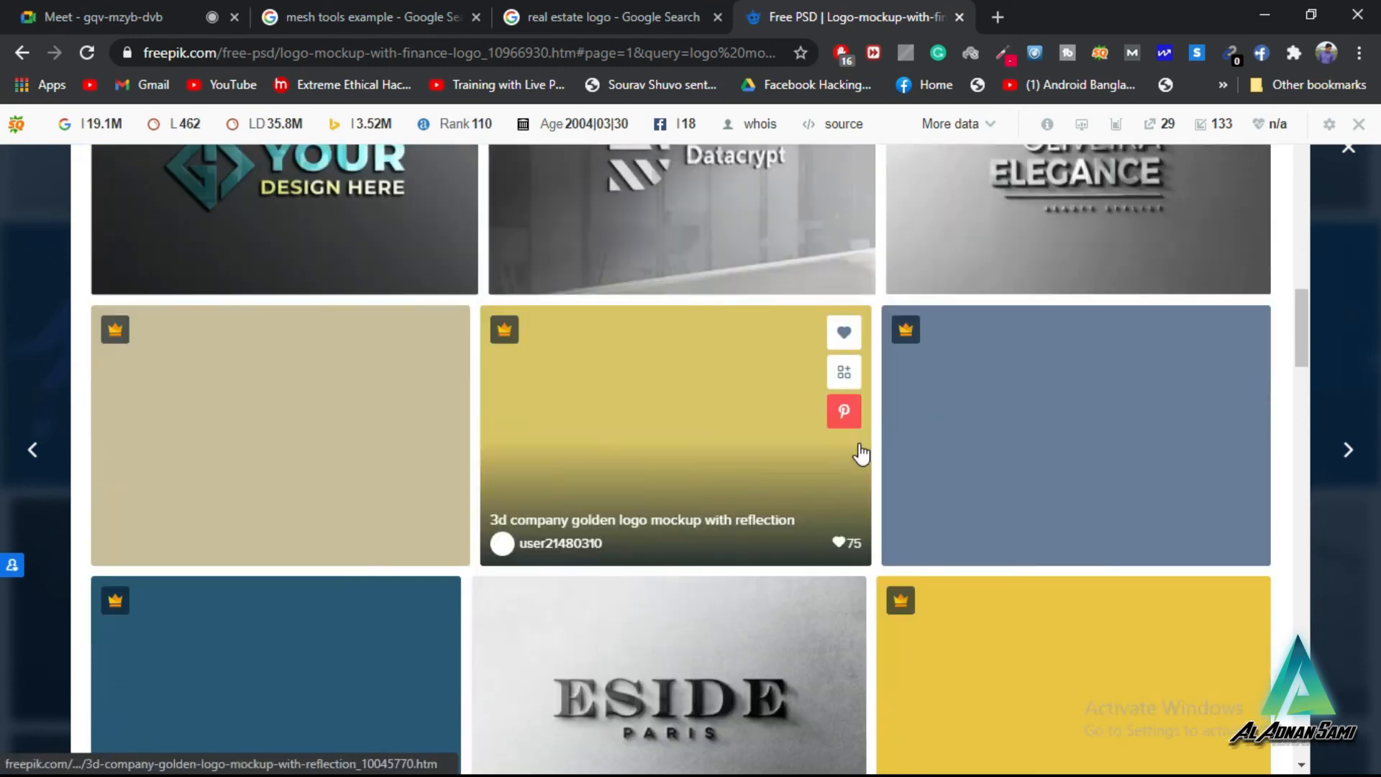
scroll(856, 453, "down", 3)
scroll(861, 453, "down", 7)
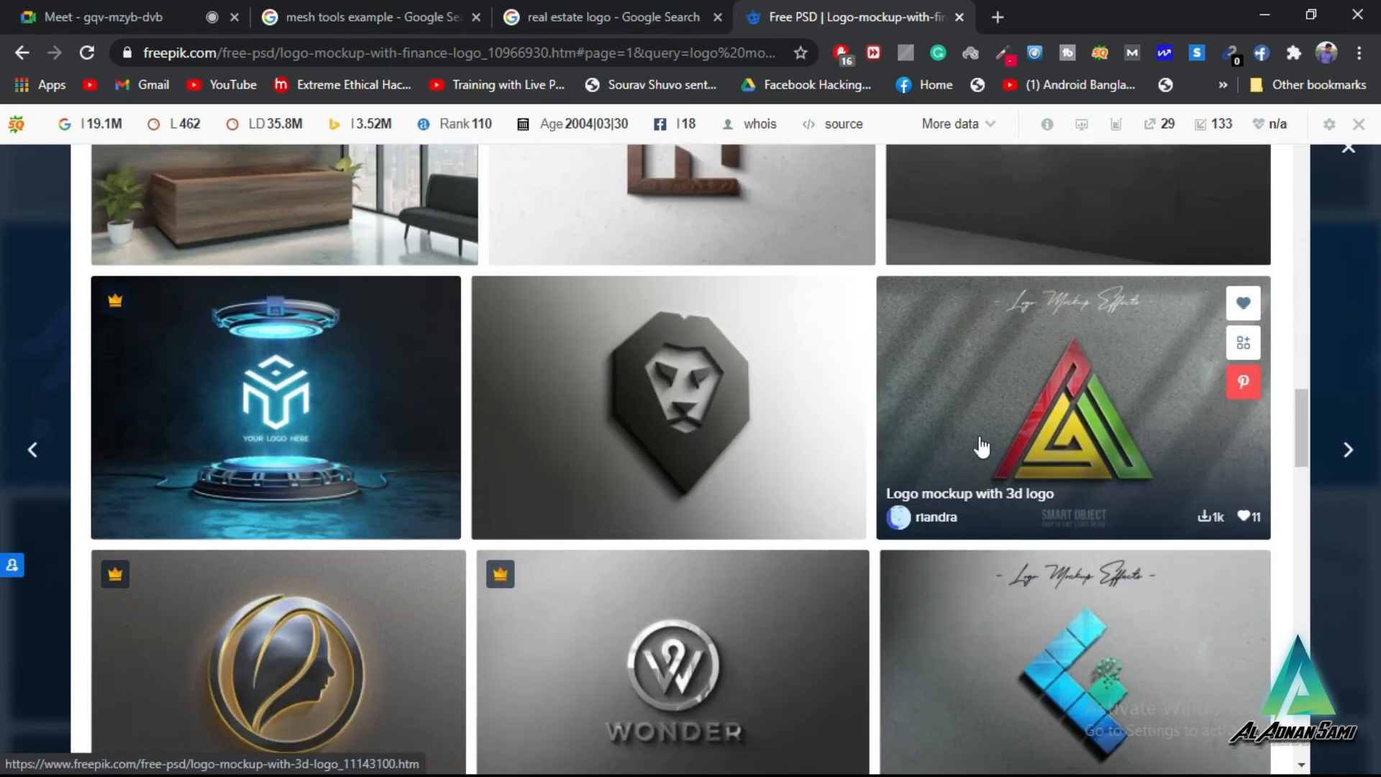
scroll(925, 473, "down", 5)
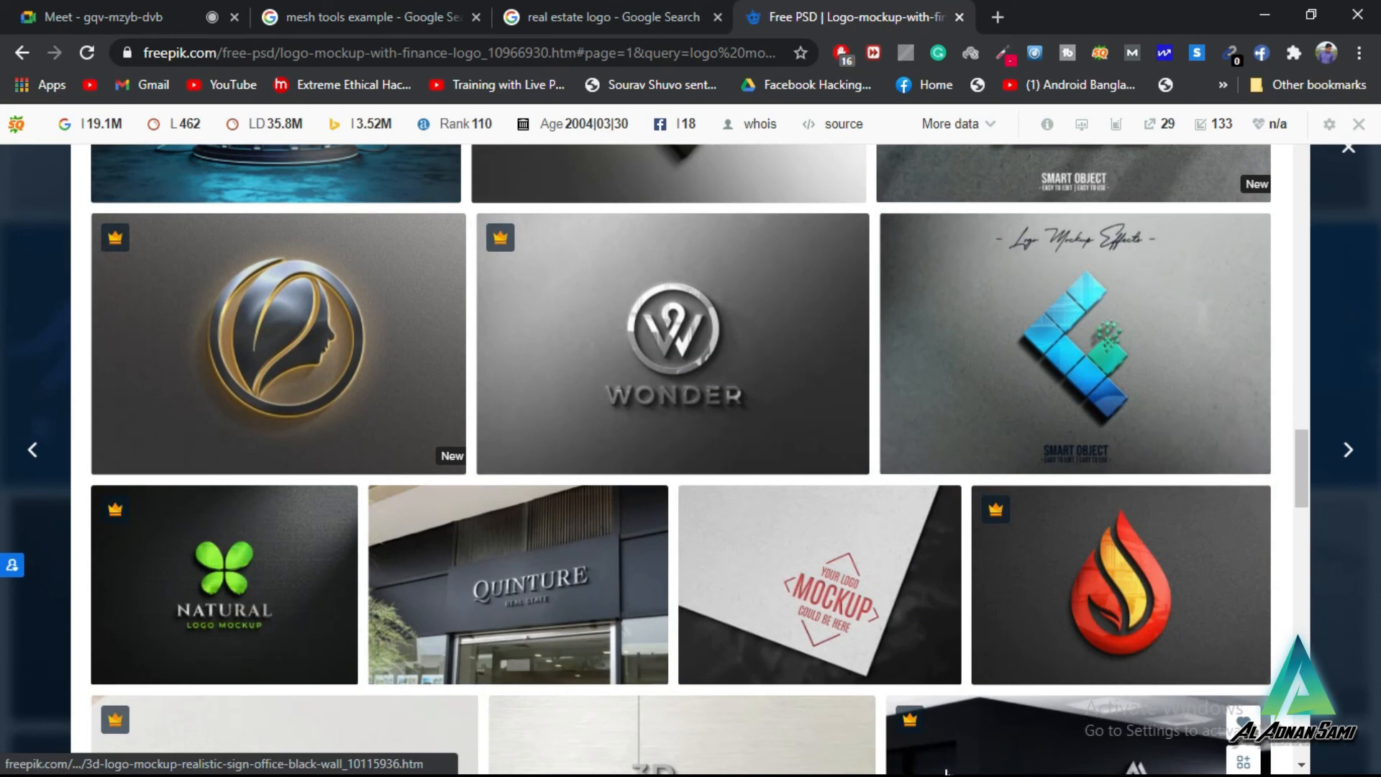
Step: Switch to Photoshop to view the 359.psd logo mockup
key("super")
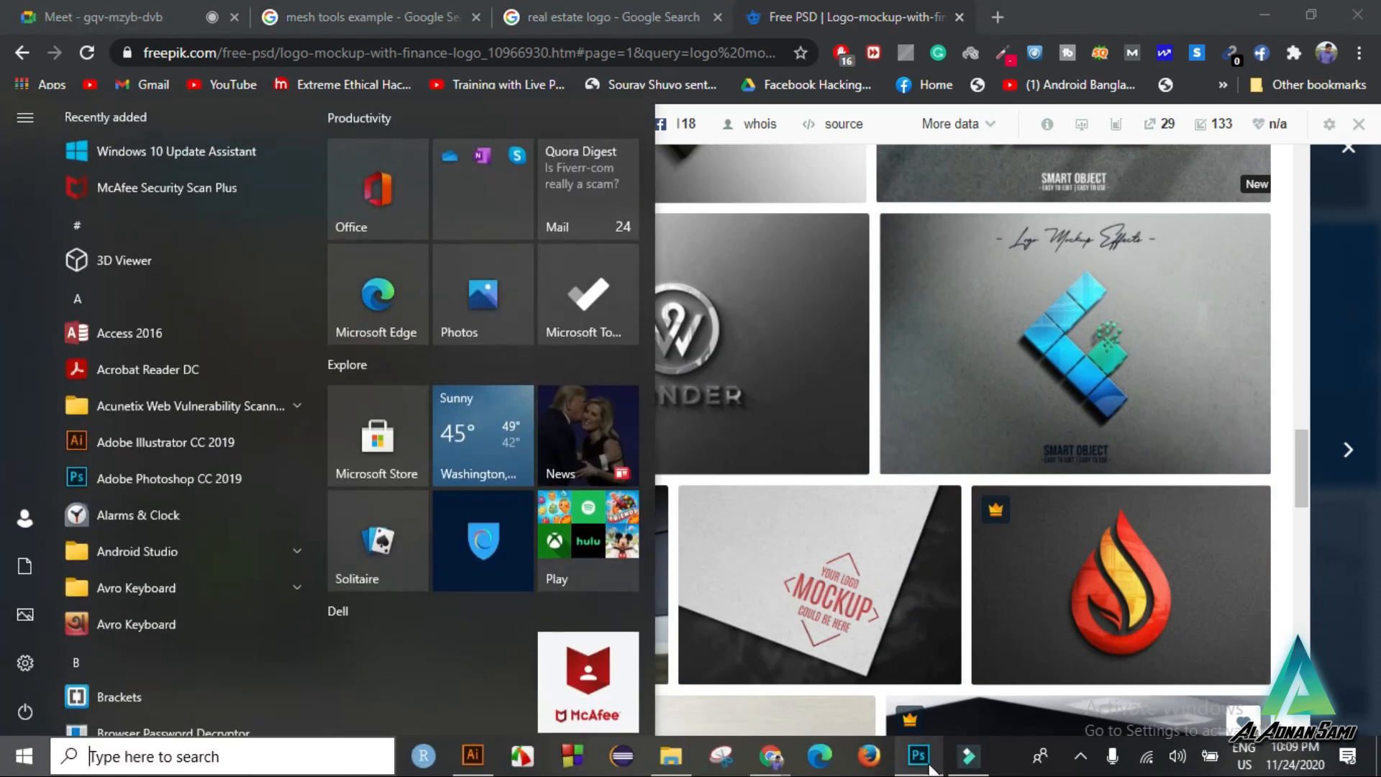
left_click(928, 765)
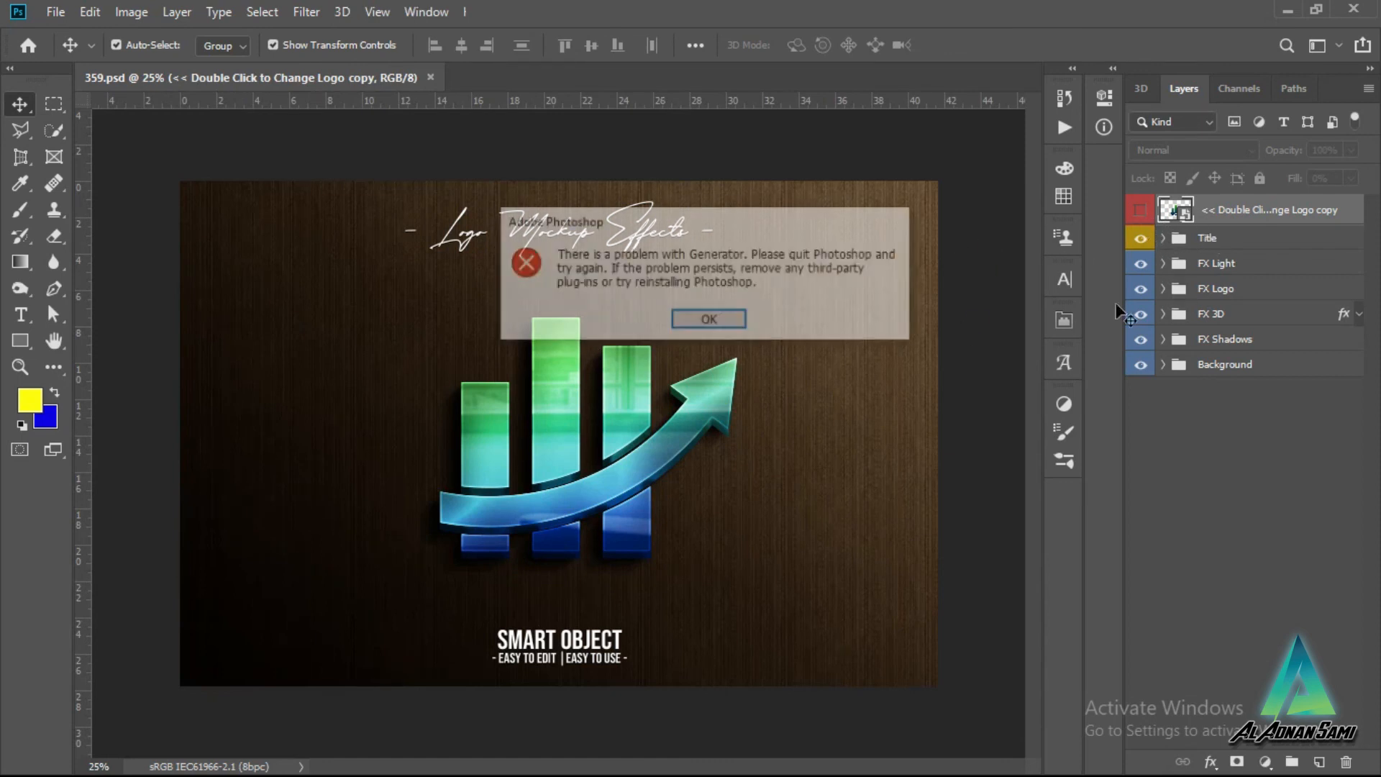
Step: Dismiss the Generator error message and examine the layers inside the FX Logo group
left_click(709, 320)
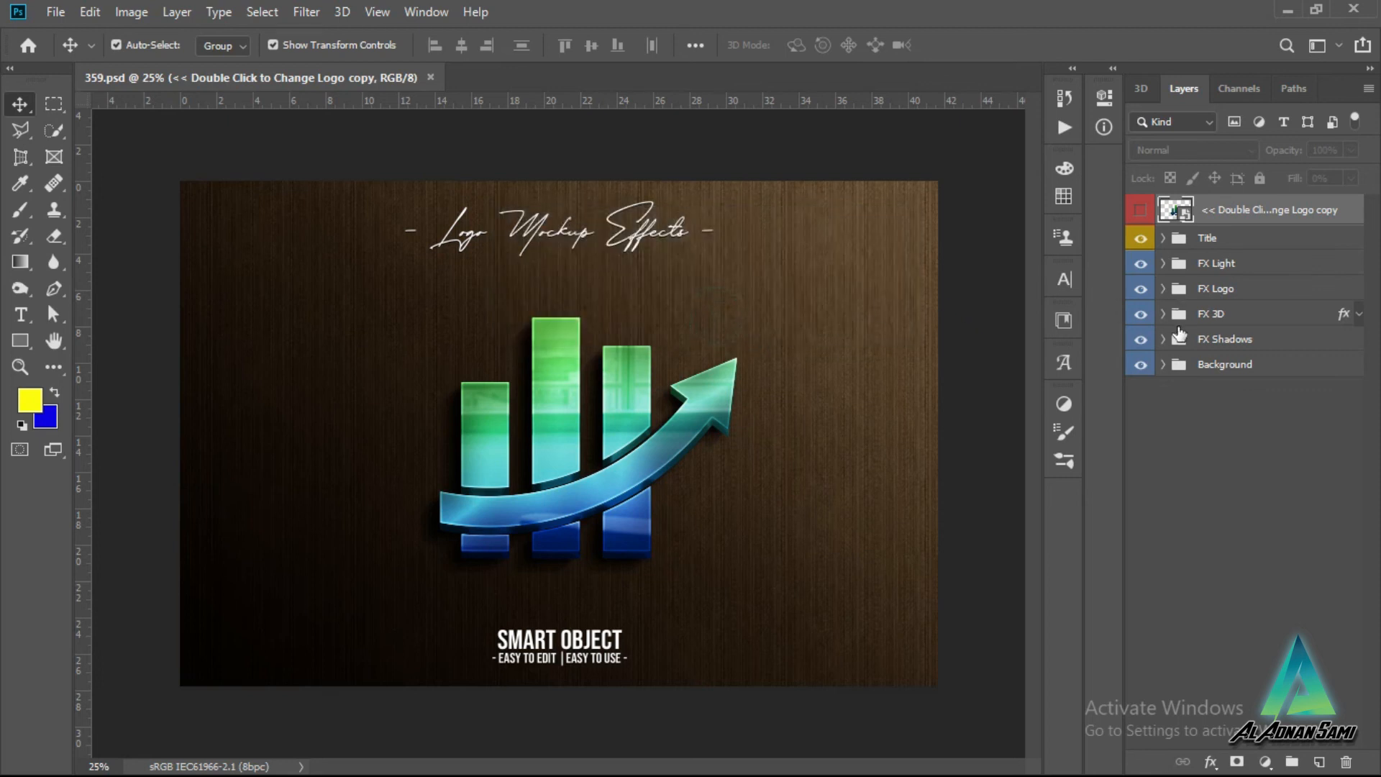
left_click(1163, 288)
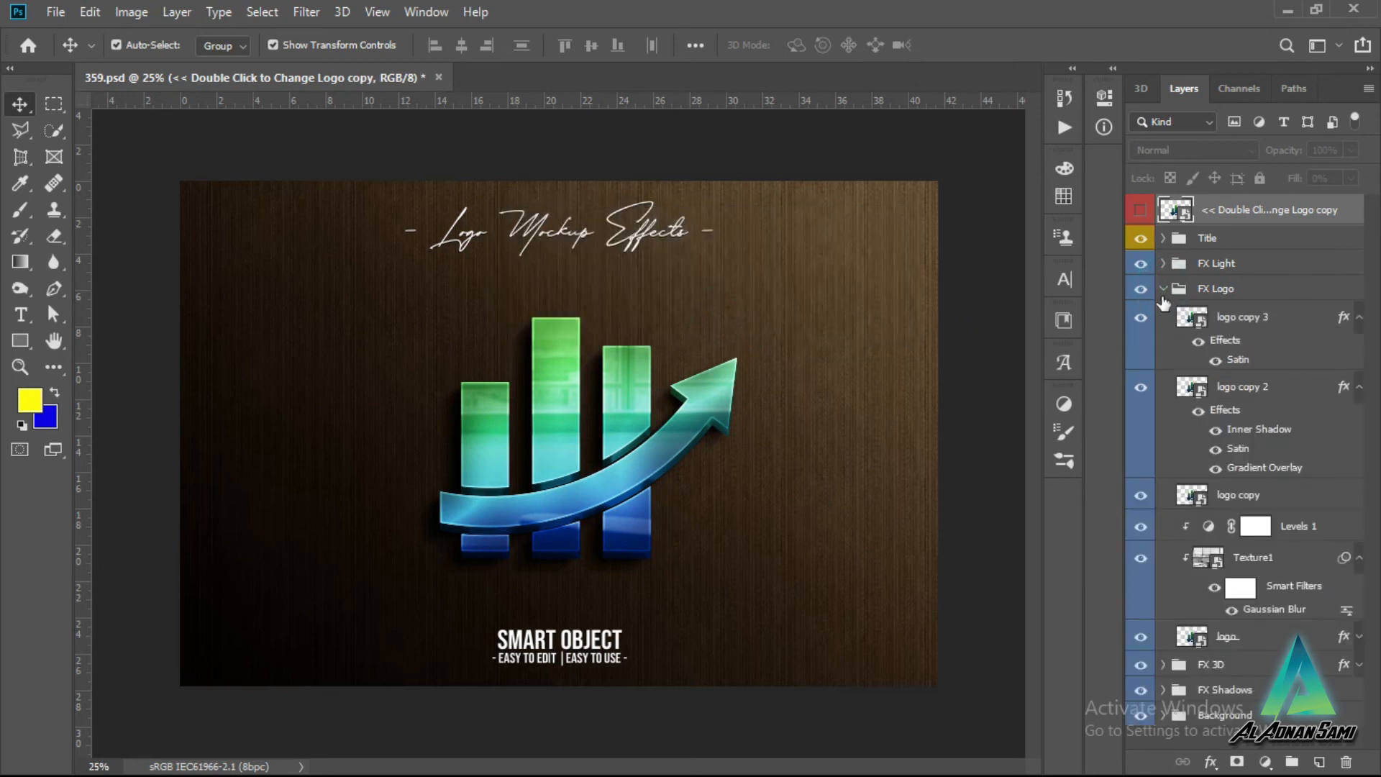
left_click(1163, 288)
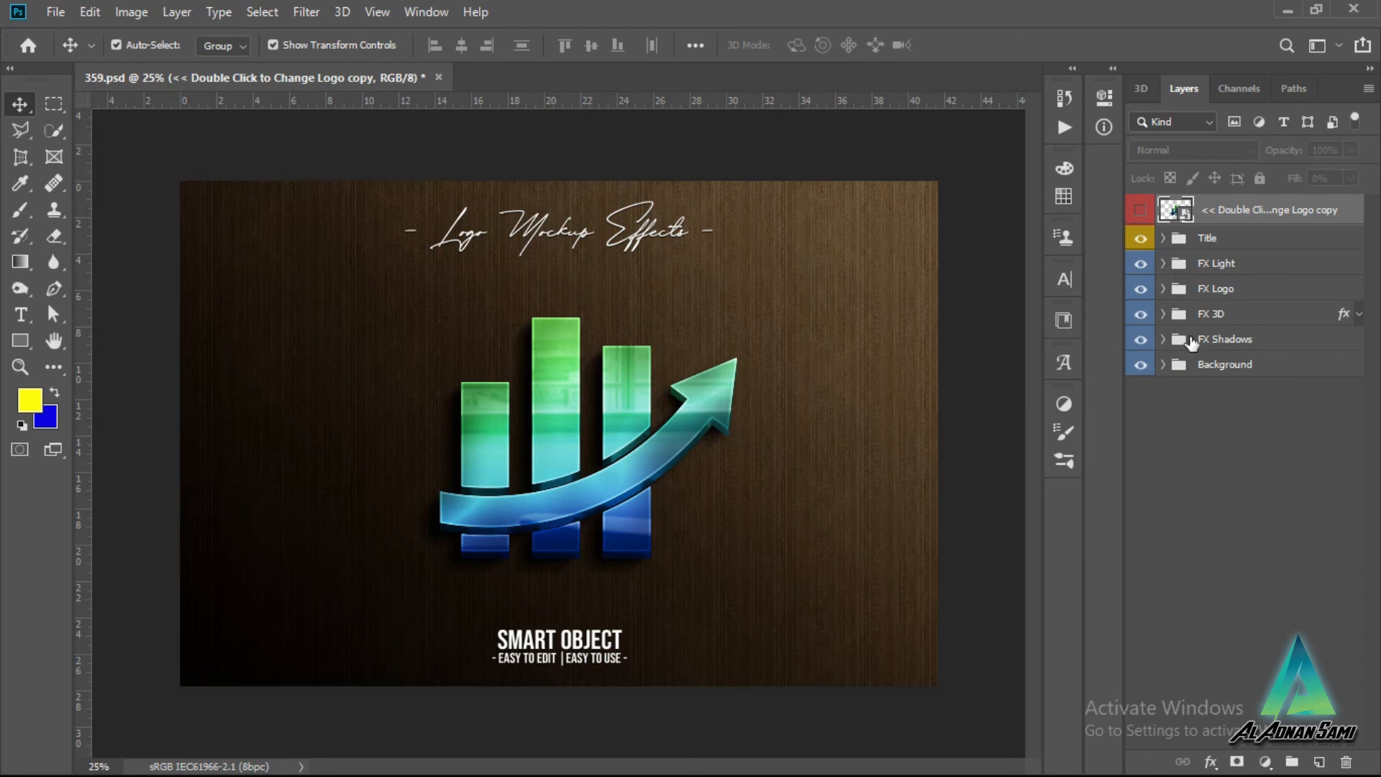
Step: Hide the Title group together with its Smart Object and Logo Mockup Effects text layers
left_click(1173, 247)
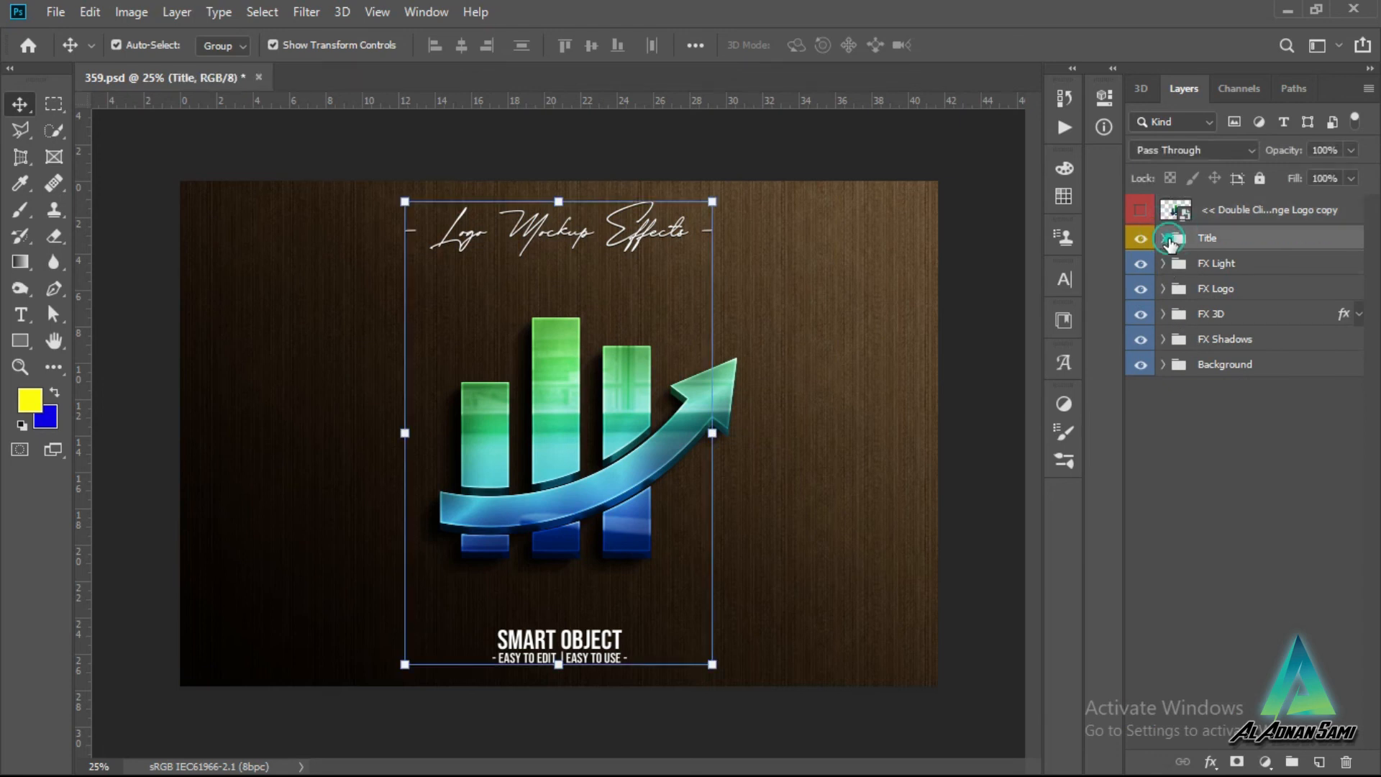
left_click(1164, 239)
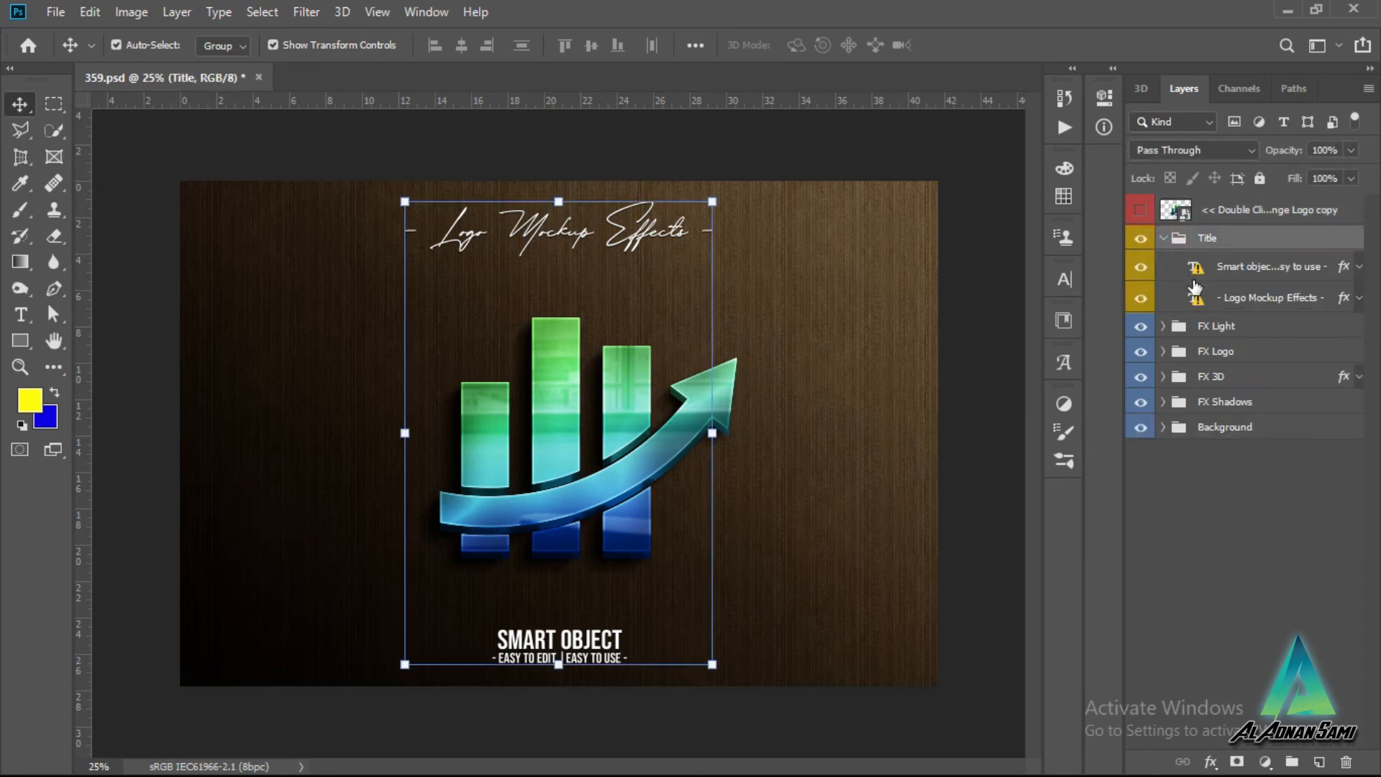
left_click(1131, 275)
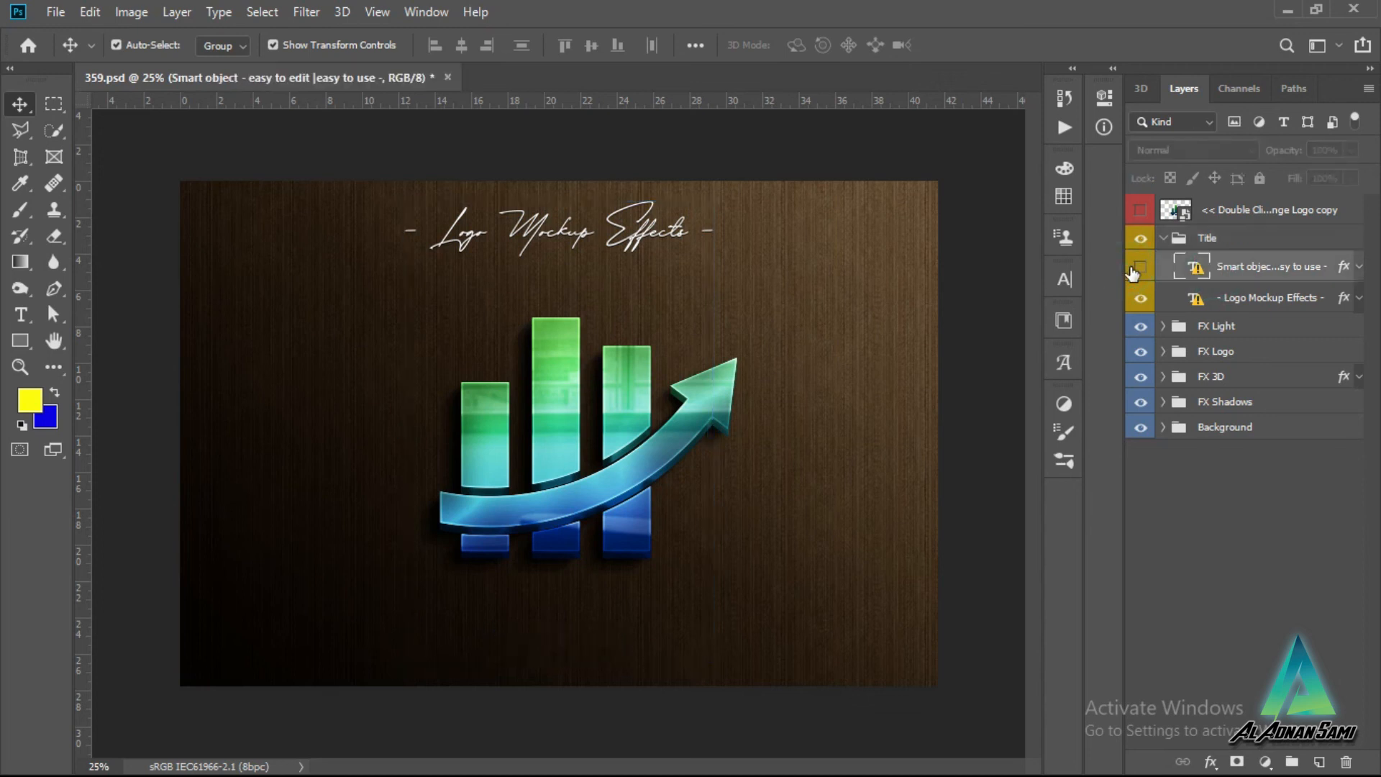
left_click(1135, 269)
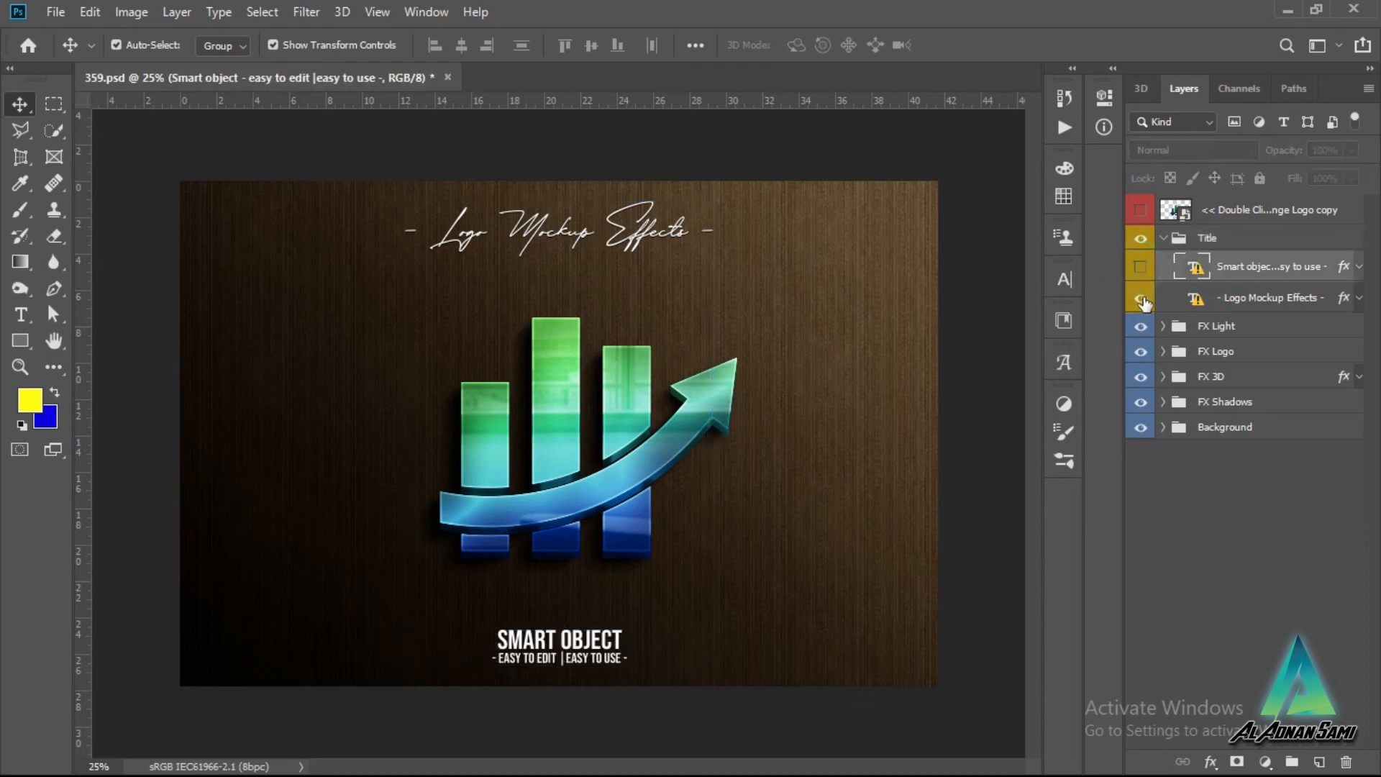
left_click(1142, 299)
left_click(1144, 239)
left_click(1158, 234)
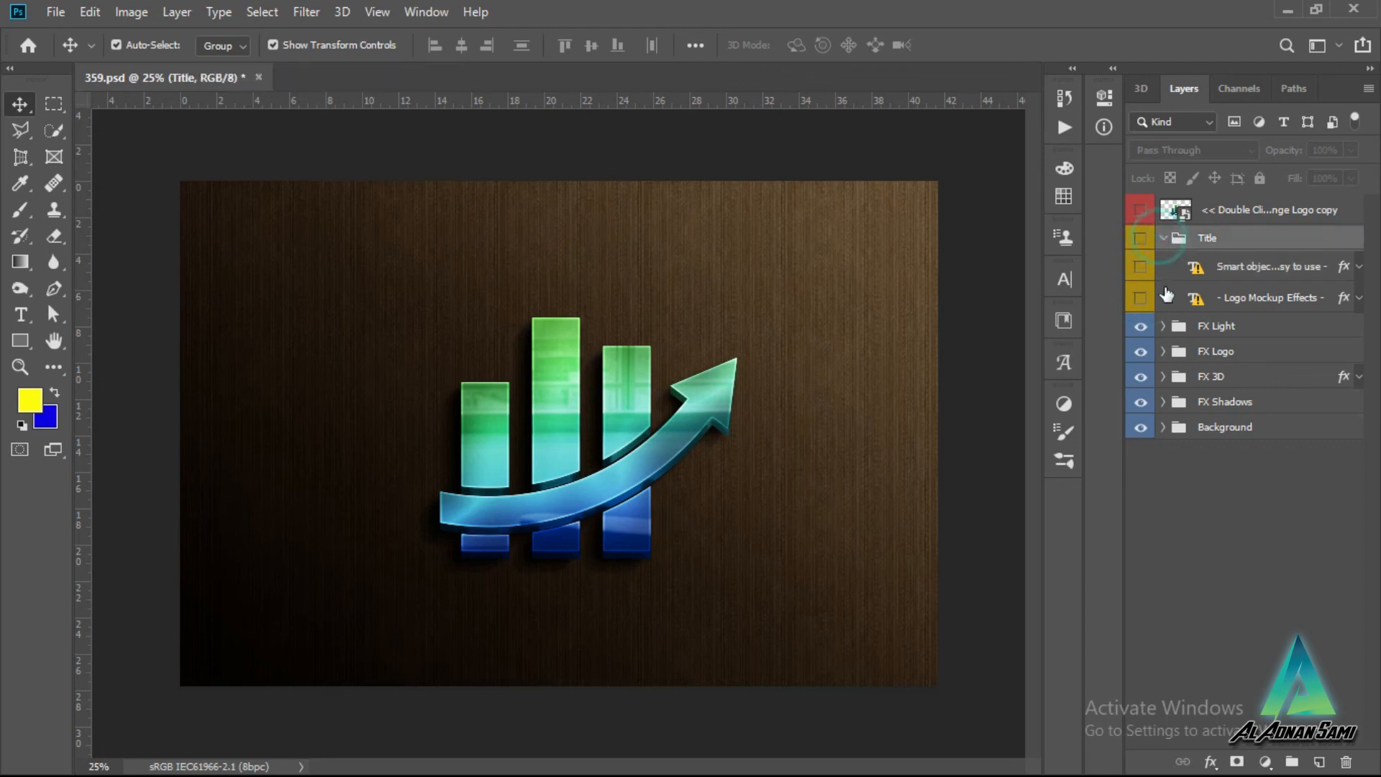
Step: Examine the contents of the FX Logo, FX Shadows, FX 3D and FX Light groups to find the editable logo layer
left_click(1163, 354)
left_click(1163, 351)
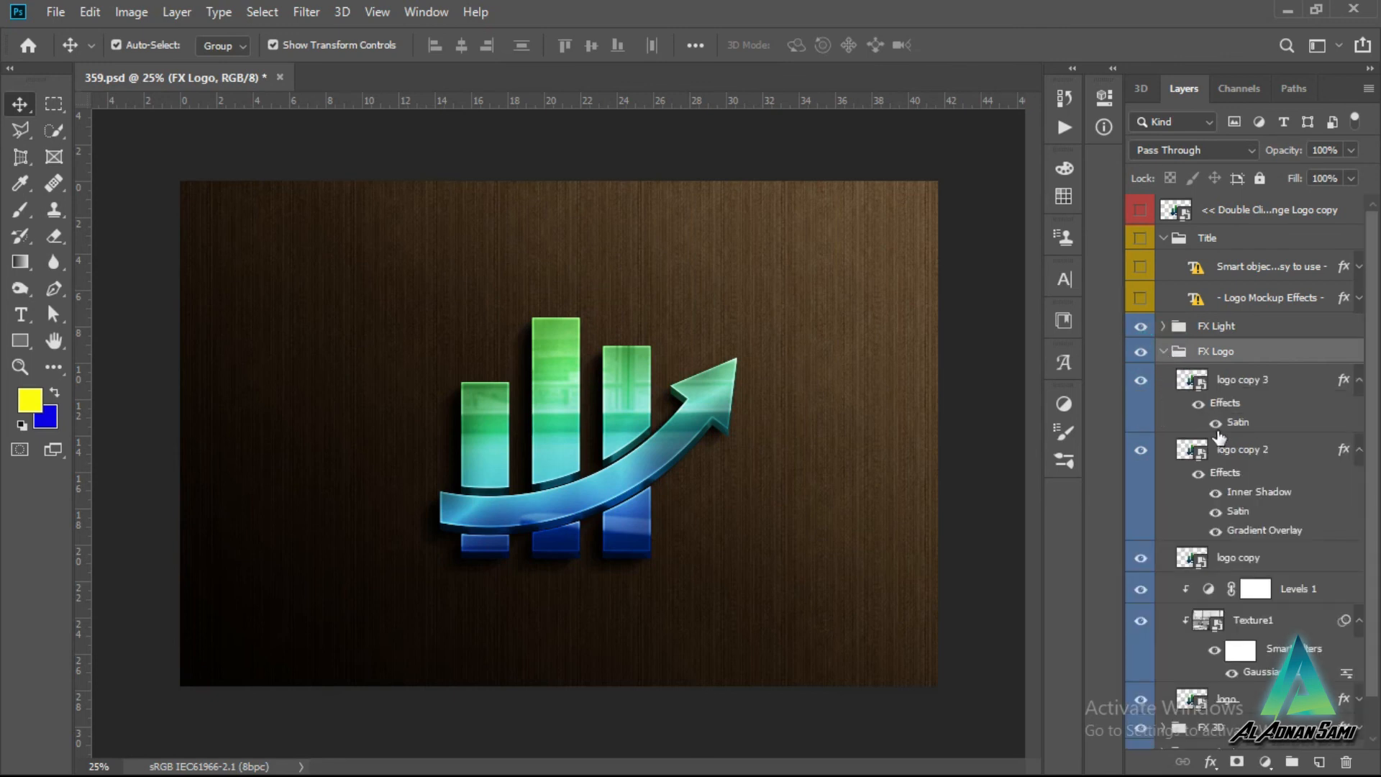
scroll(1221, 437, "down", 1)
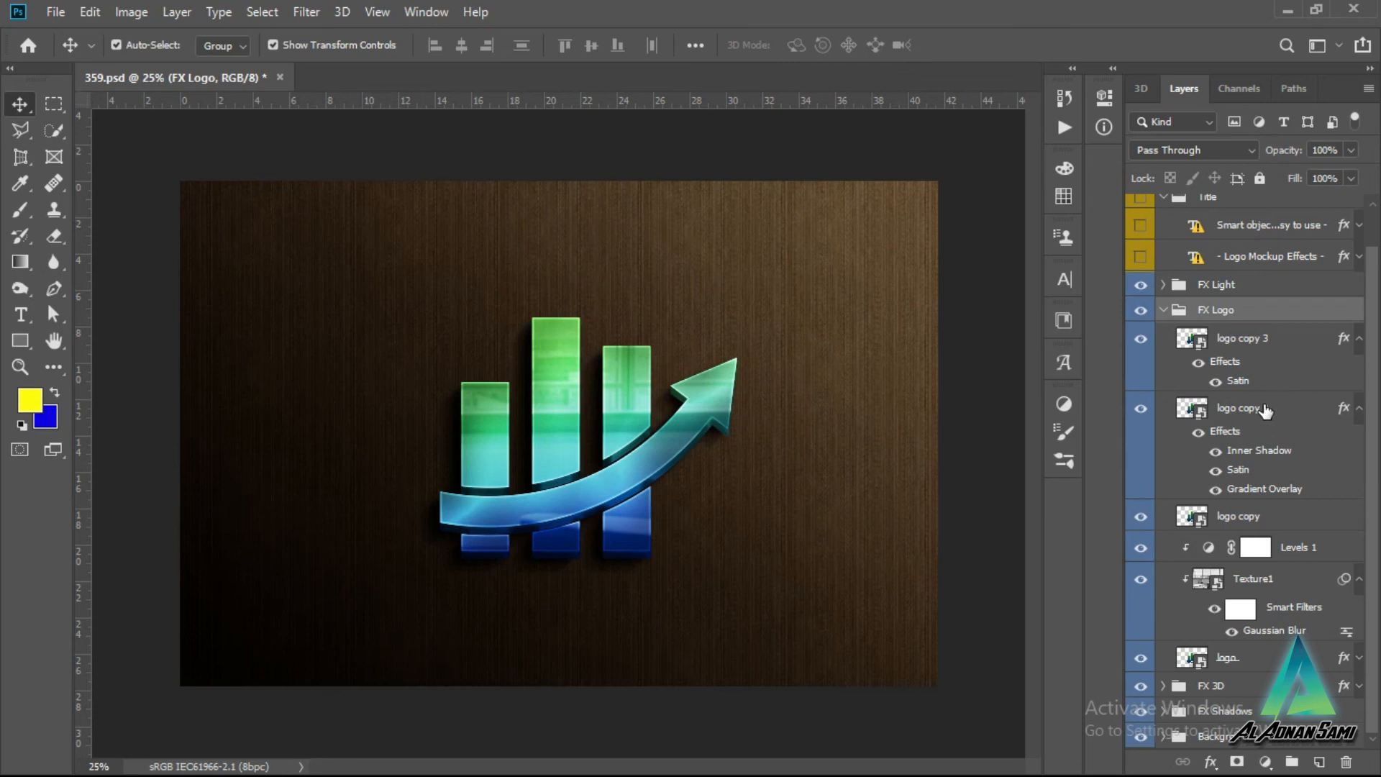
scroll(1266, 410, "up", 1)
left_click(1163, 352)
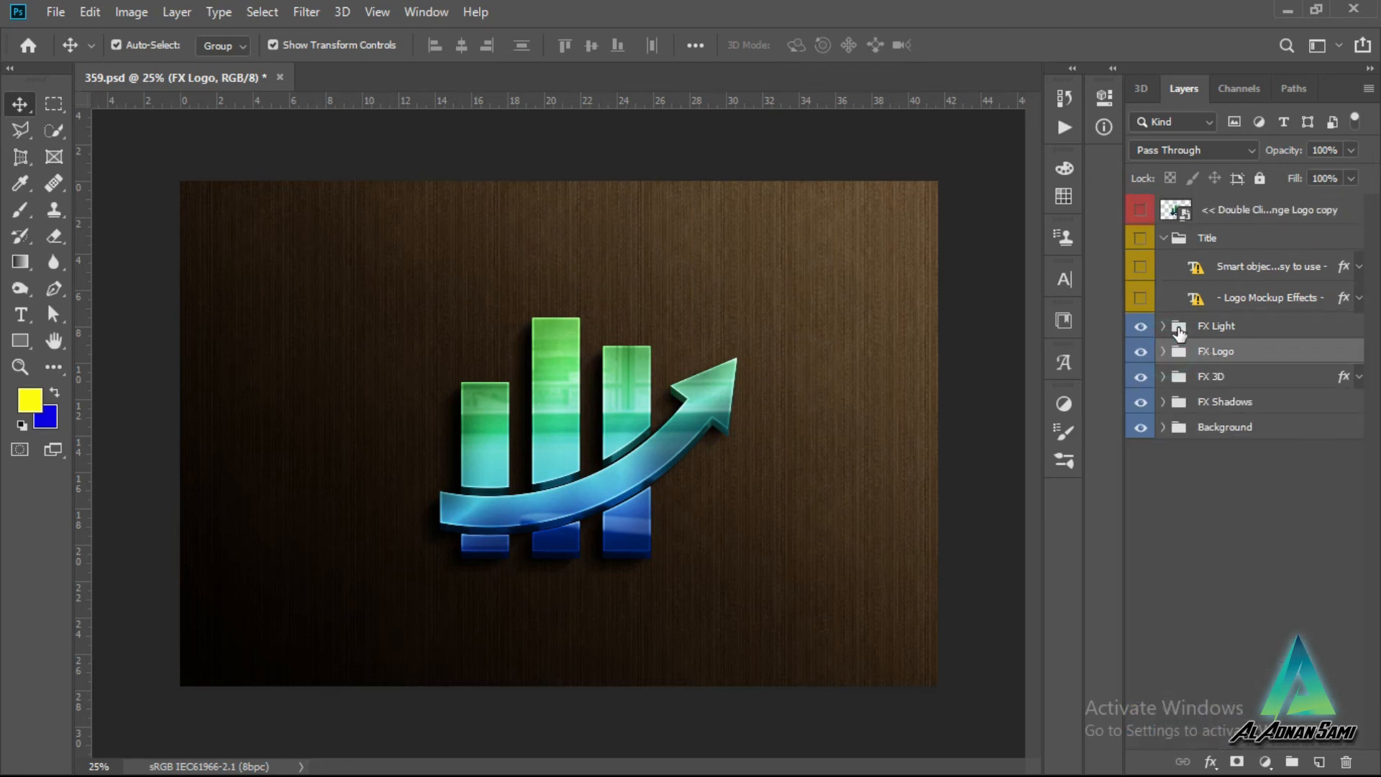
left_click(1163, 401)
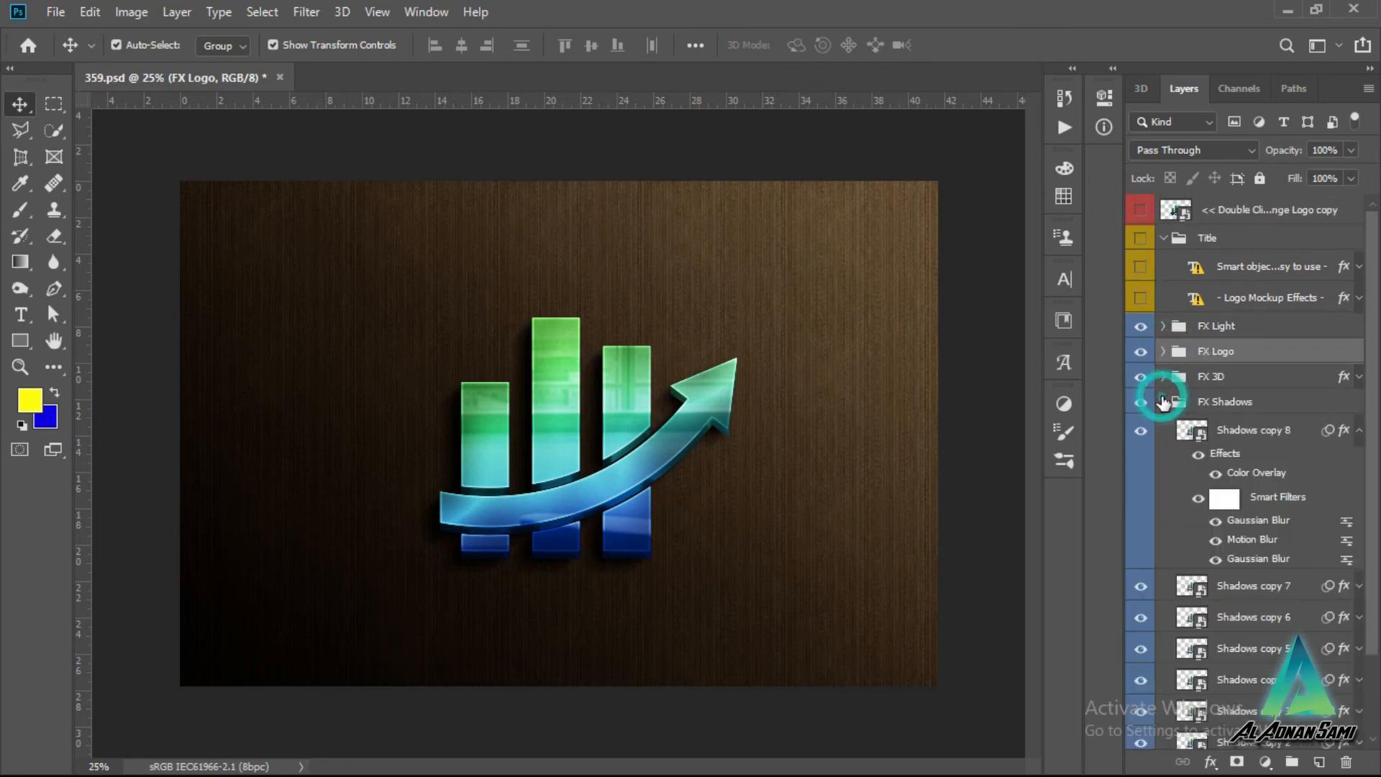
left_click(1163, 401)
left_click(1162, 376)
left_click(1163, 377)
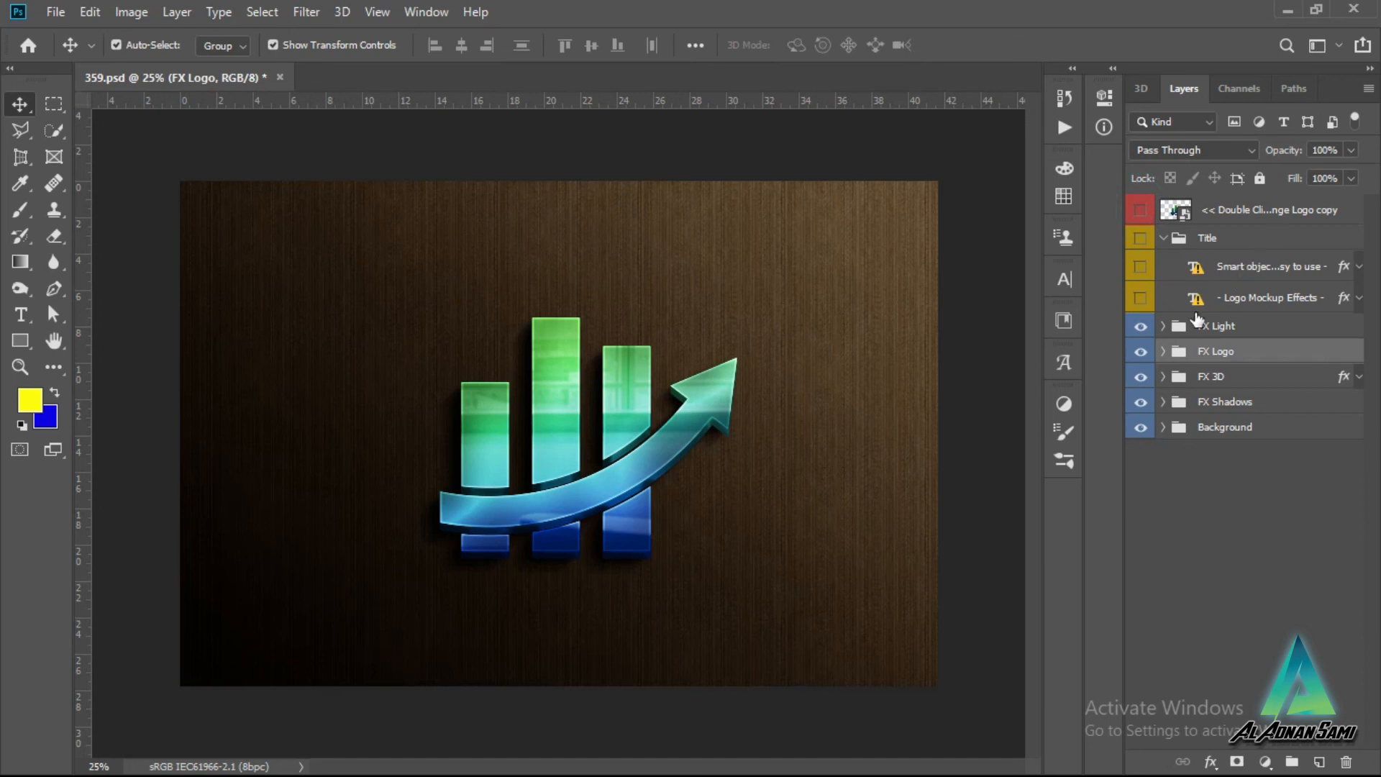
left_click(1163, 325)
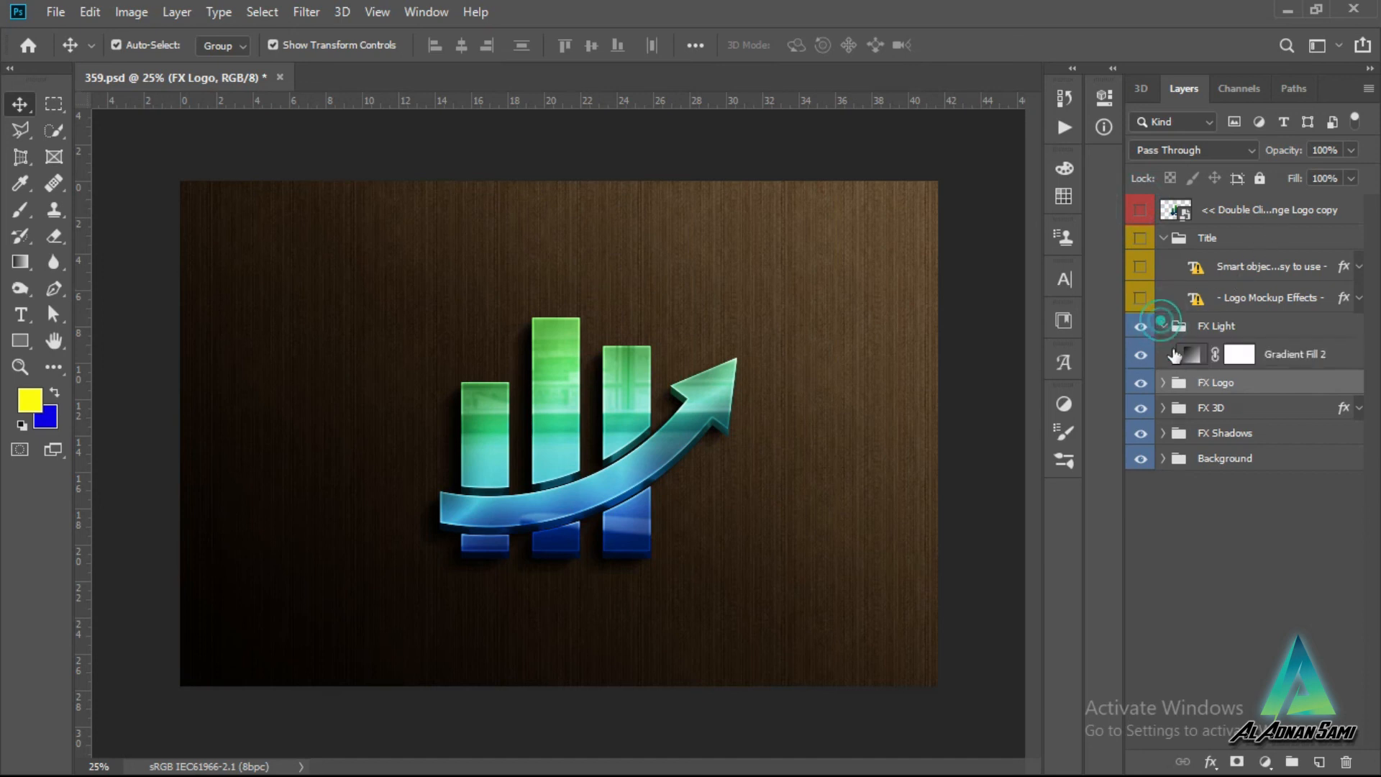
left_click(1162, 325)
Step: Open the smart object of logo copy 3 from the FX Logo group and hide its Finance layer
left_click(1164, 351)
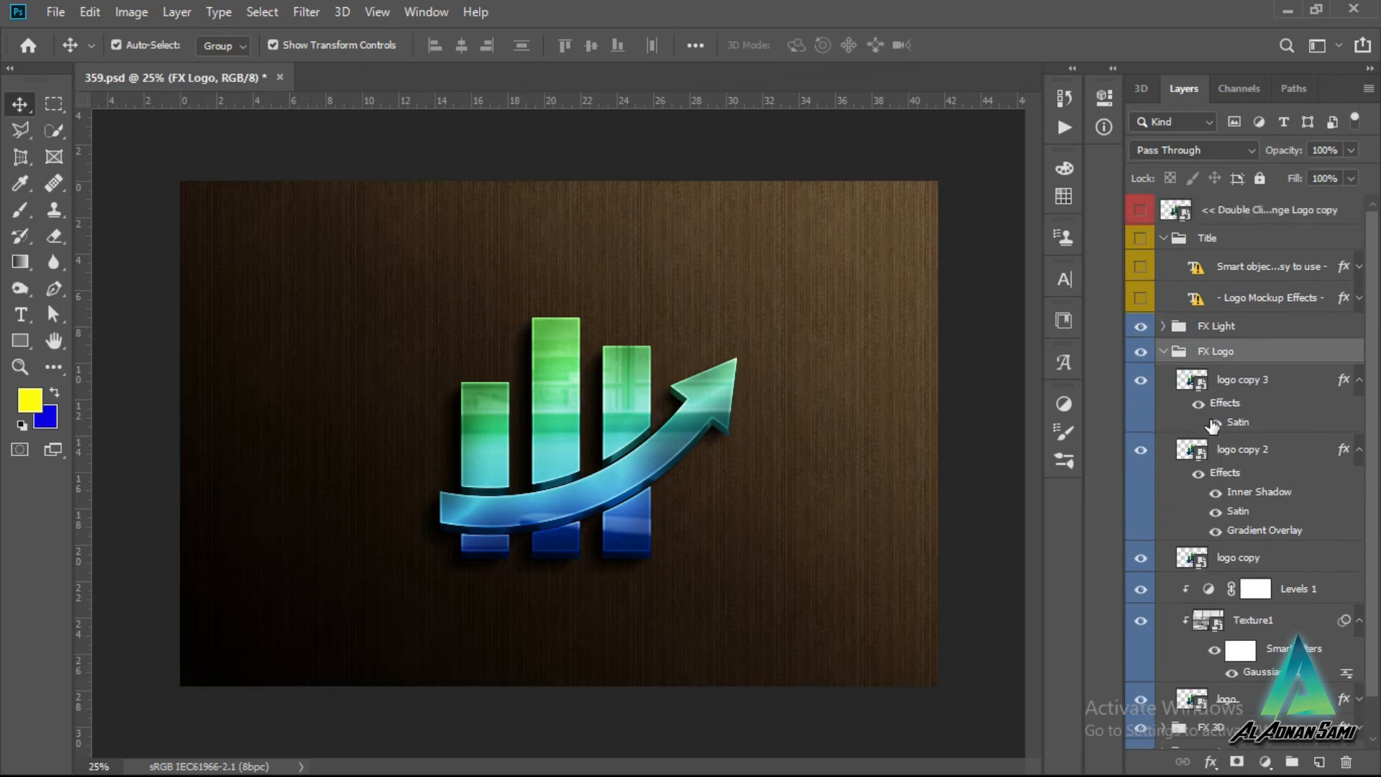
double_click(1197, 383)
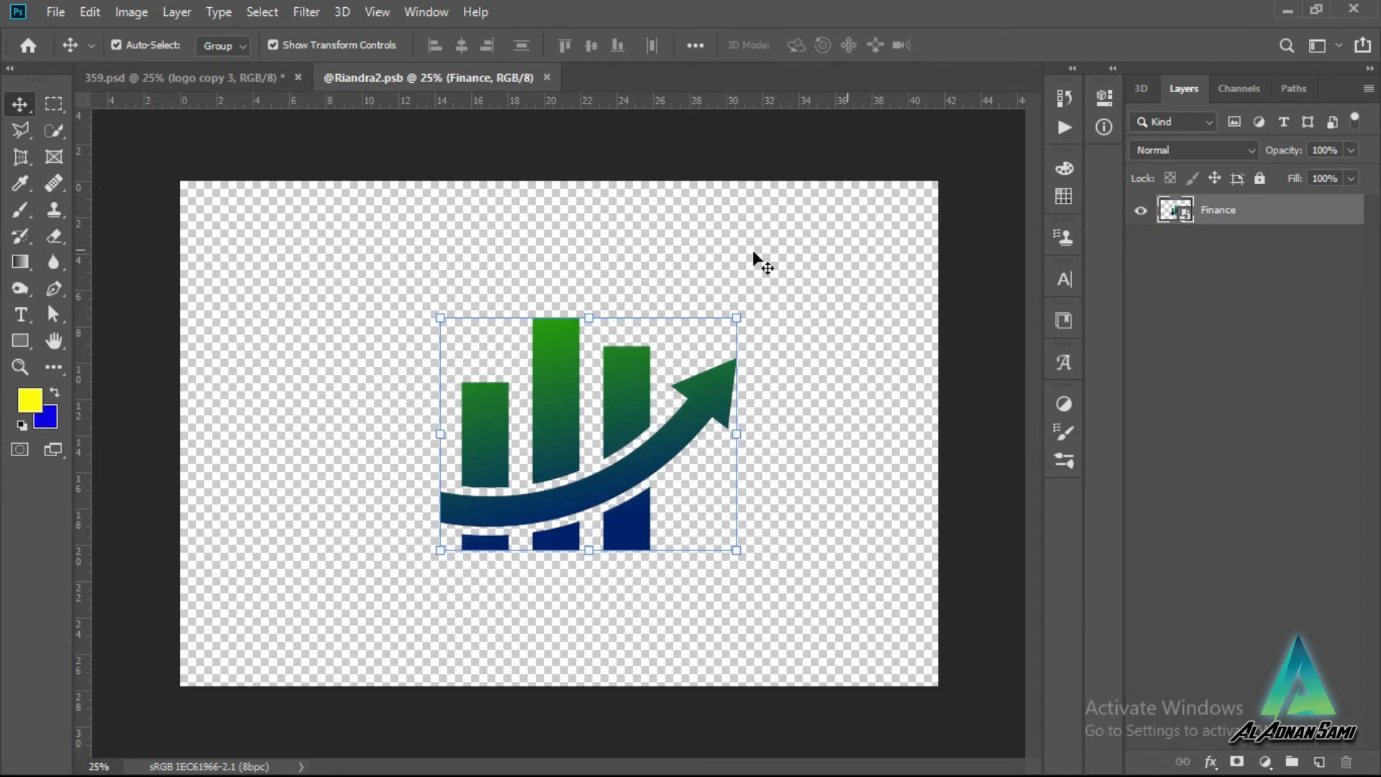
left_click(238, 80)
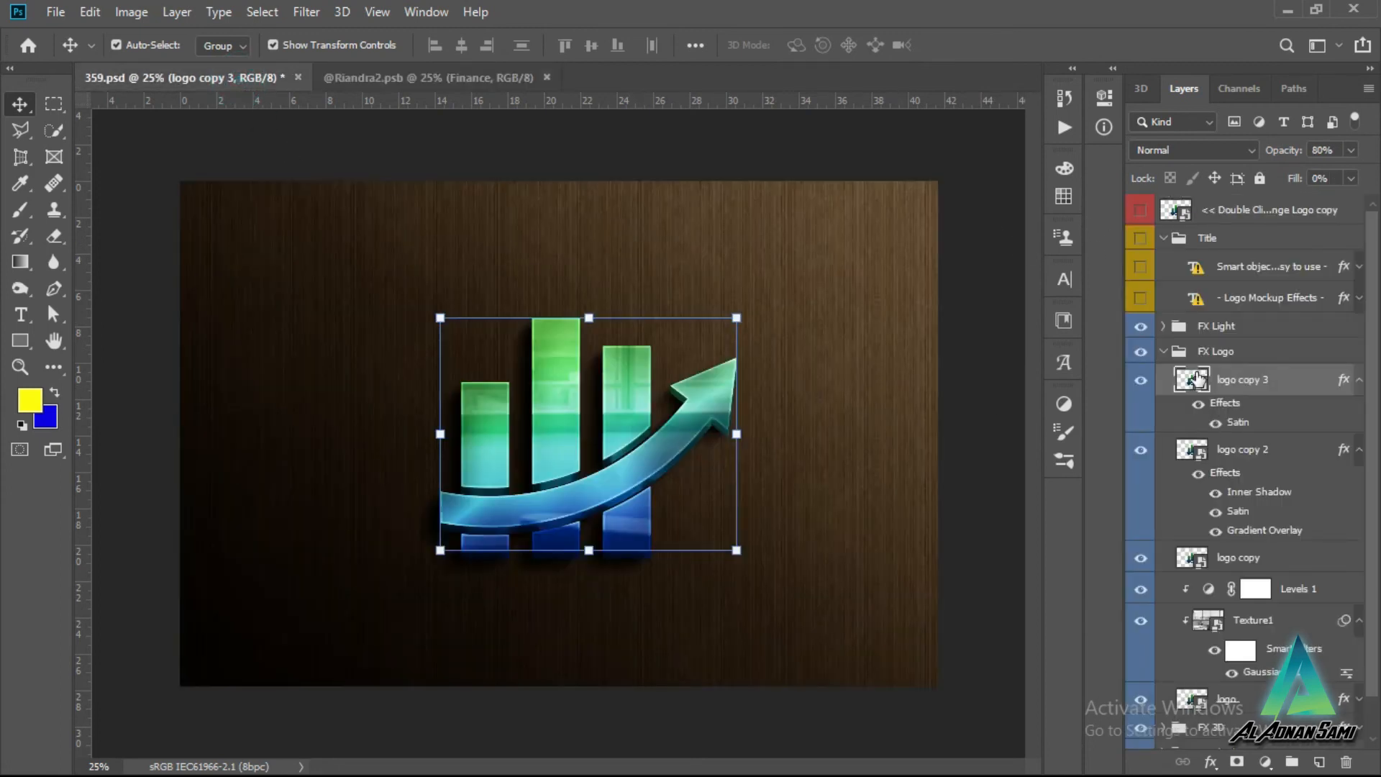
left_click(435, 80)
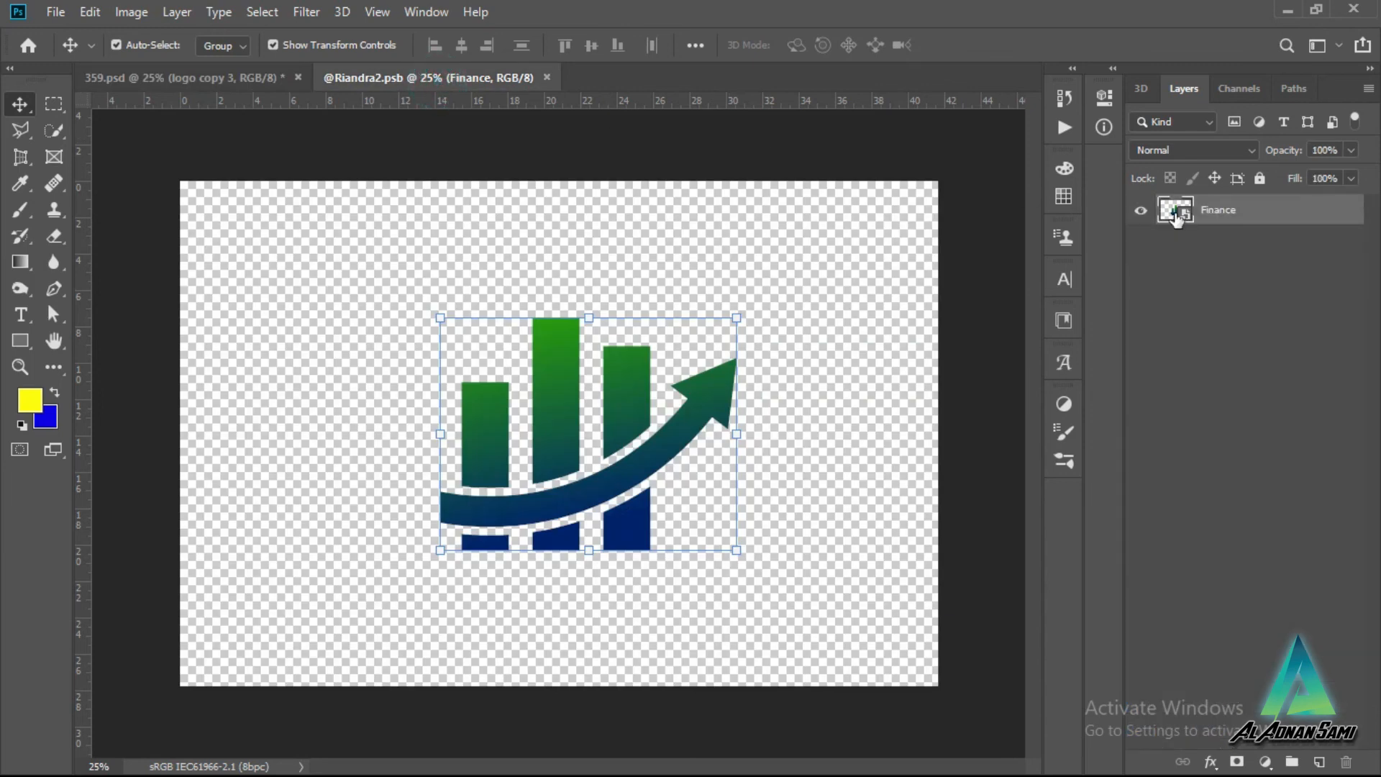
left_click(1142, 210)
Step: Switch to Illustrator, then select and copy all shapes of the house logo
left_click(1280, 13)
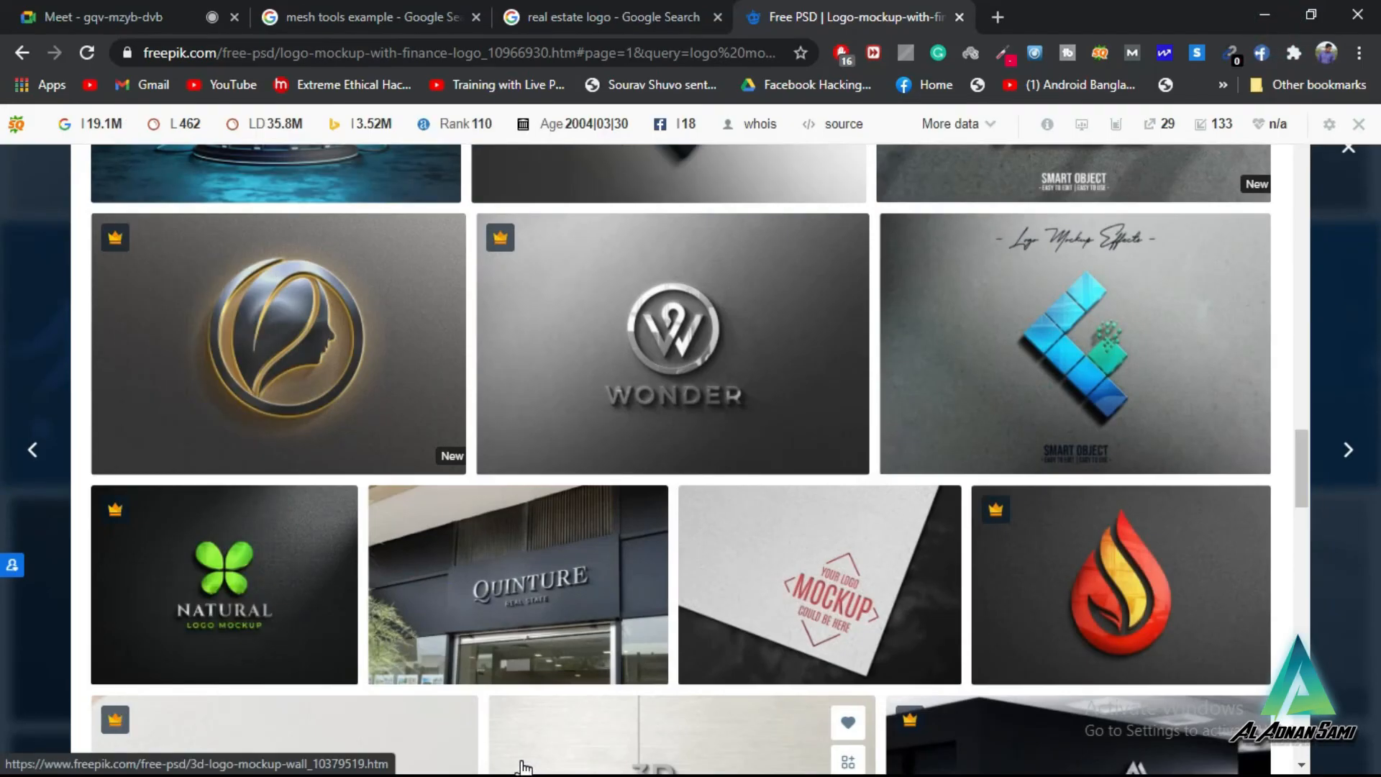
key("super")
left_click(472, 756)
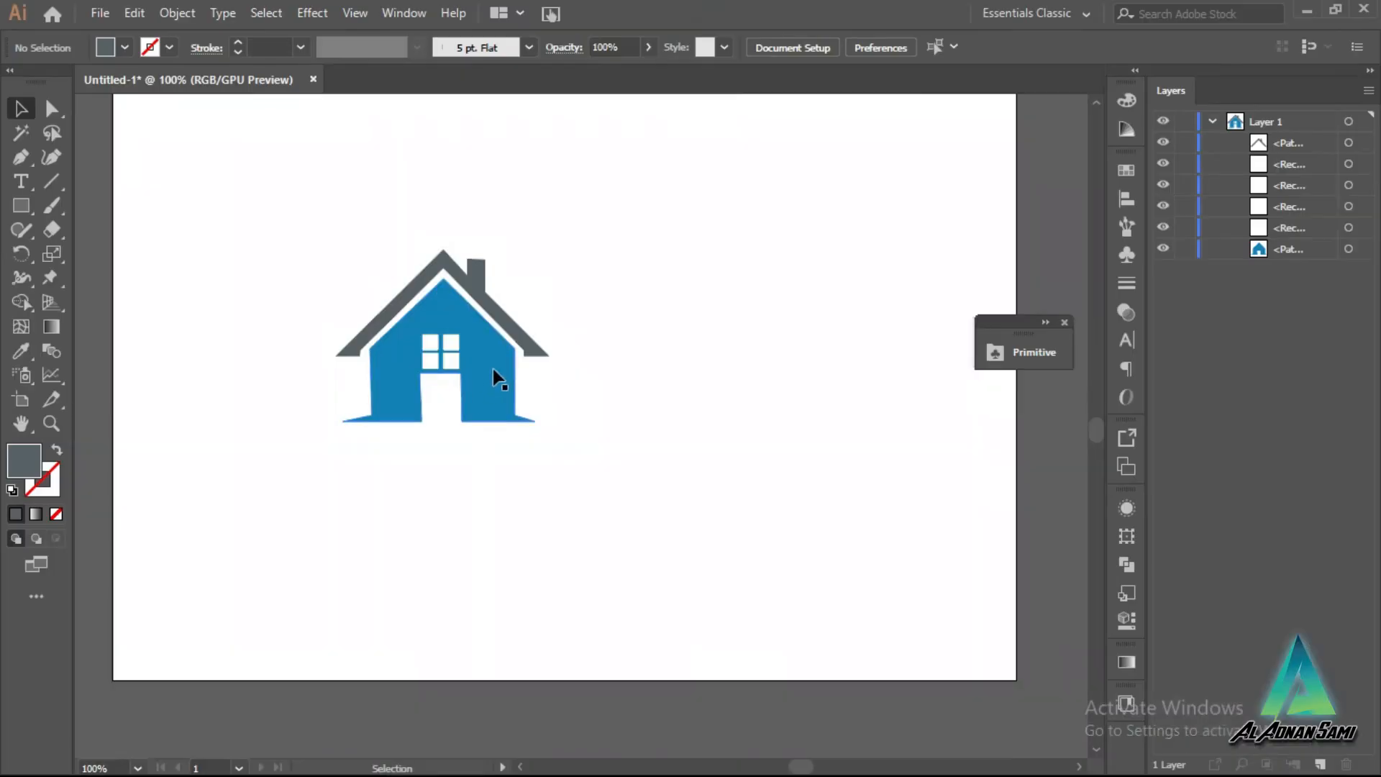
left_click_drag(252, 213, 693, 450)
key("a")
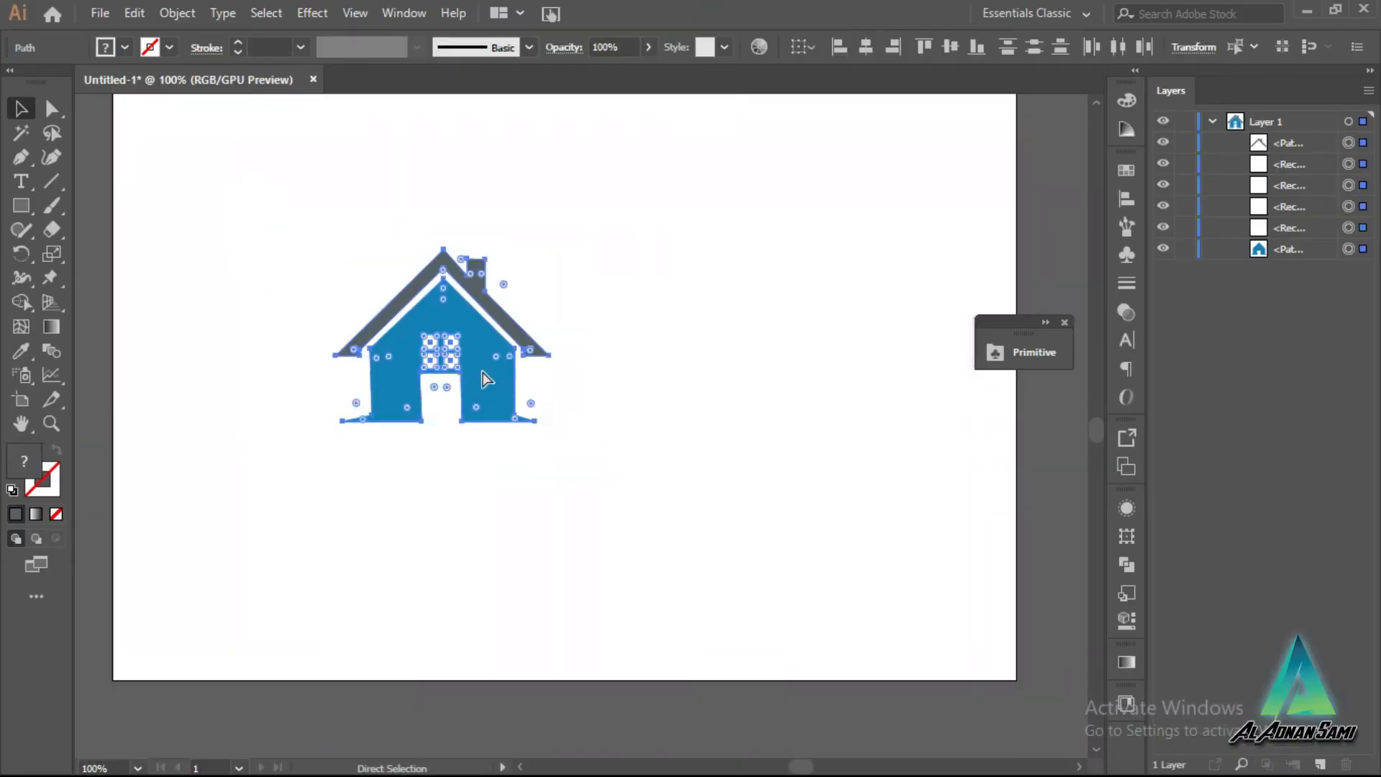
key("v")
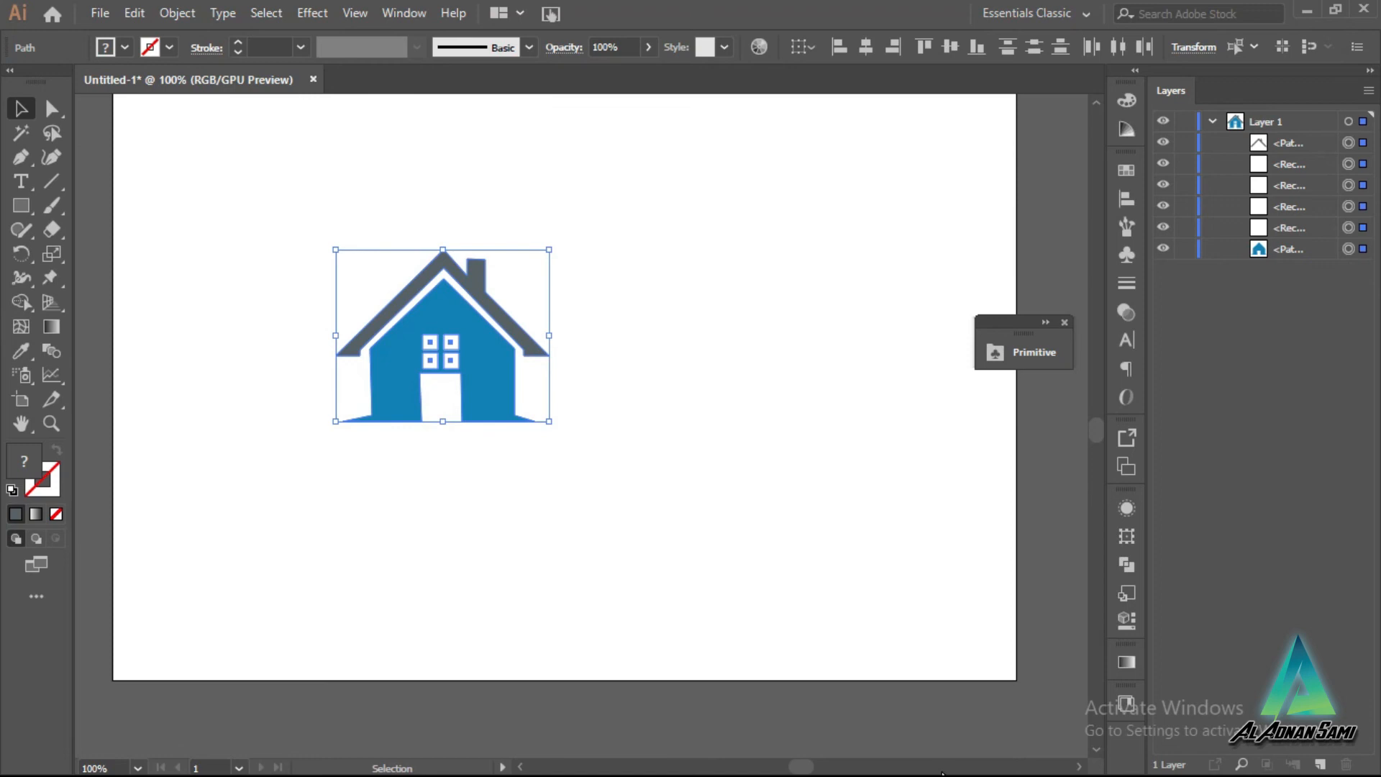
Step: Switch back to Photoshop and paste the house logo into the smart object as pixels
key("super")
left_click(927, 762)
key("alt+Tab")
key("ctrl+v")
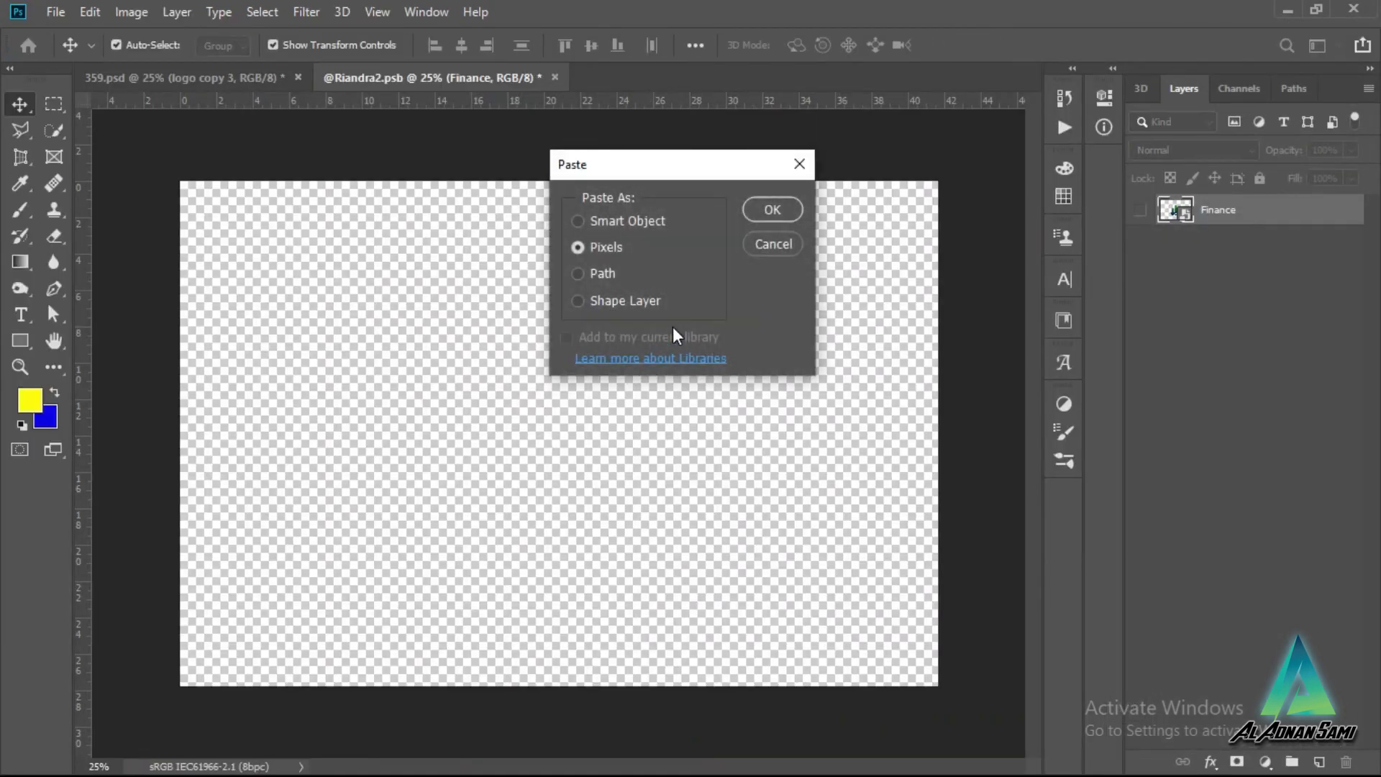
left_click(763, 207)
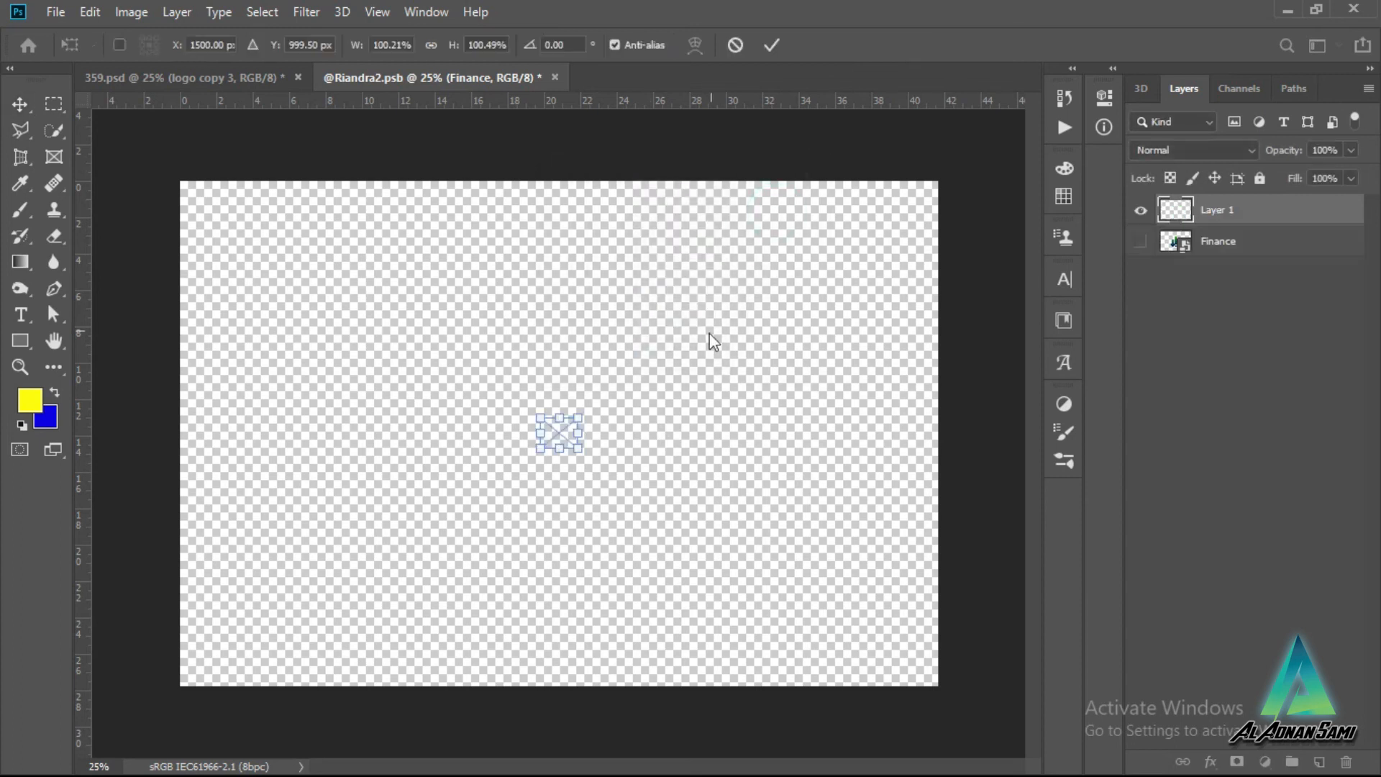
Step: Enlarge the pasted house to about 1339% near the canvas centre, and save the smart object to update the 359.psd mockup
left_click_drag(579, 445, 812, 636)
left_click_drag(700, 569, 685, 540)
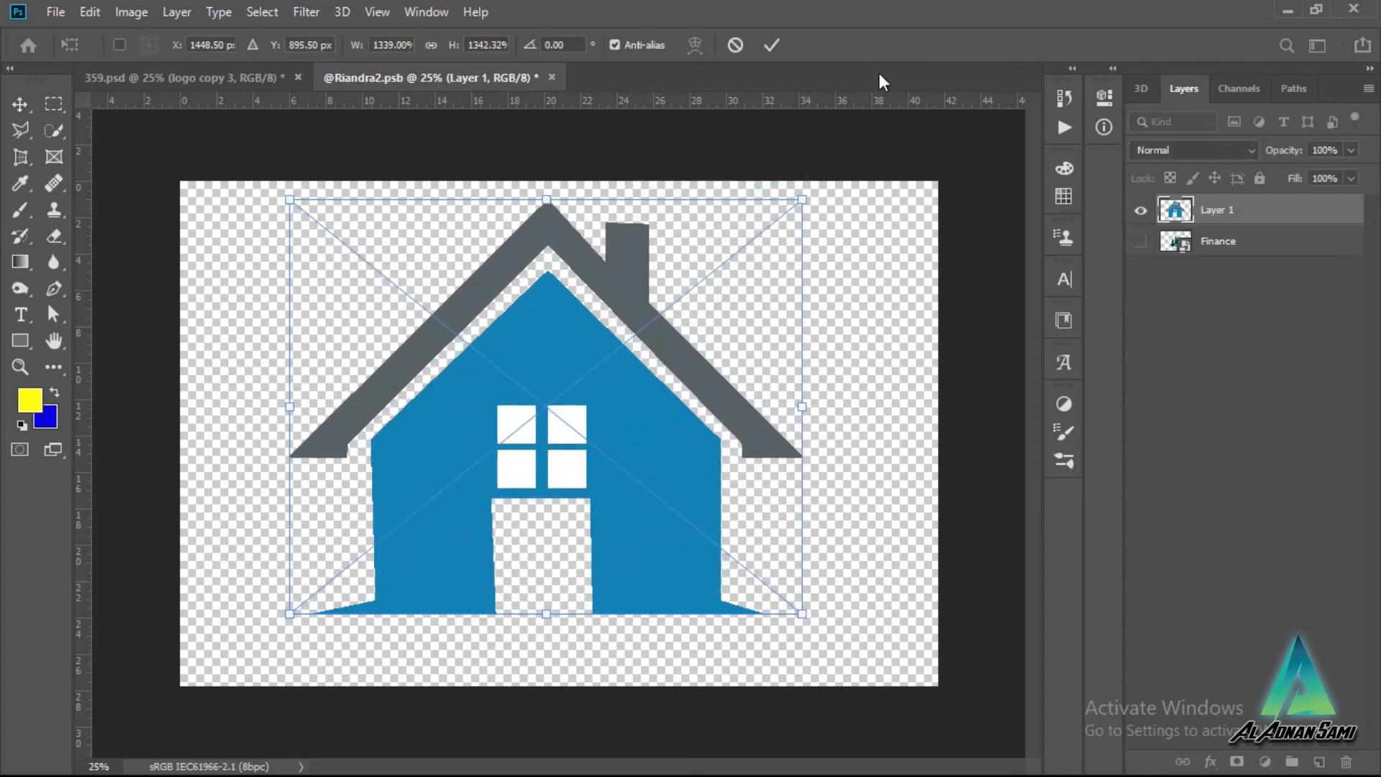
left_click(771, 45)
key("ctrl+s")
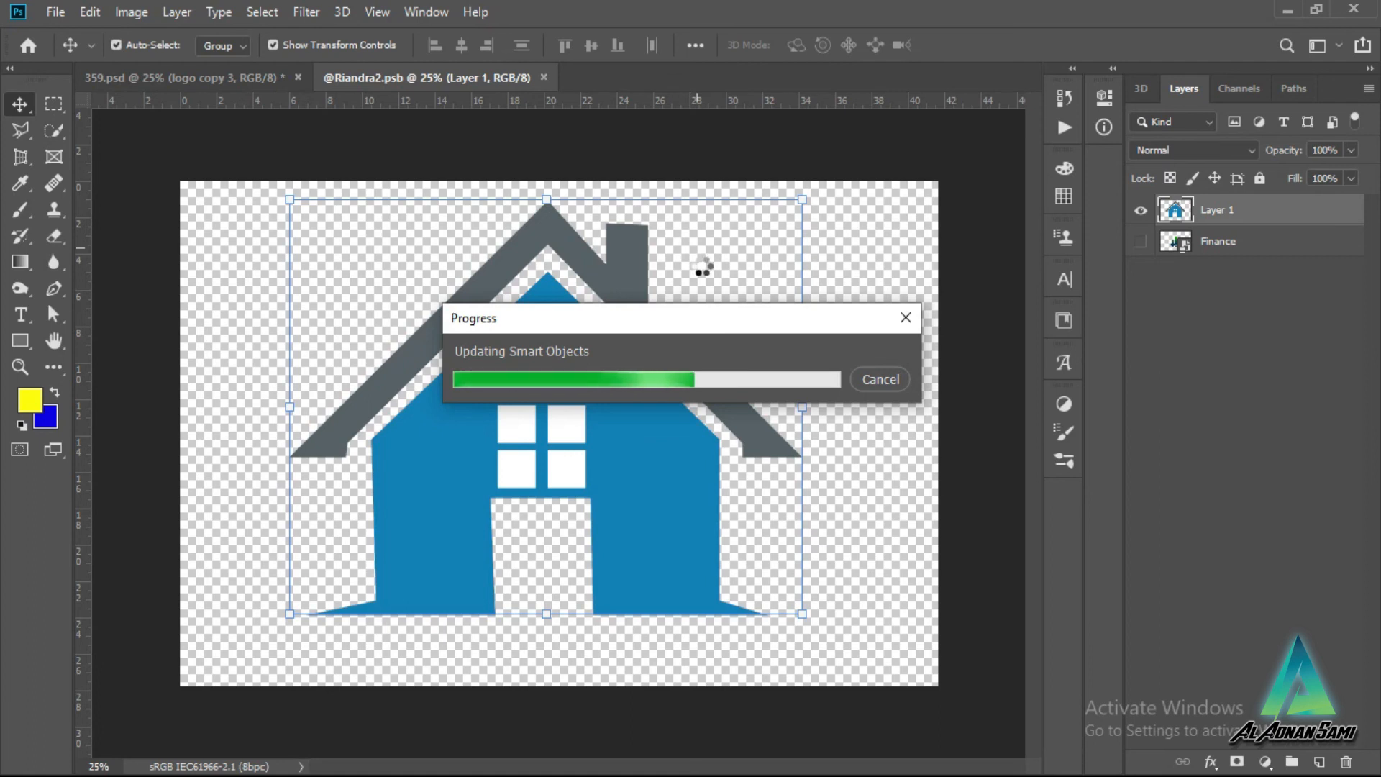
left_click(222, 76)
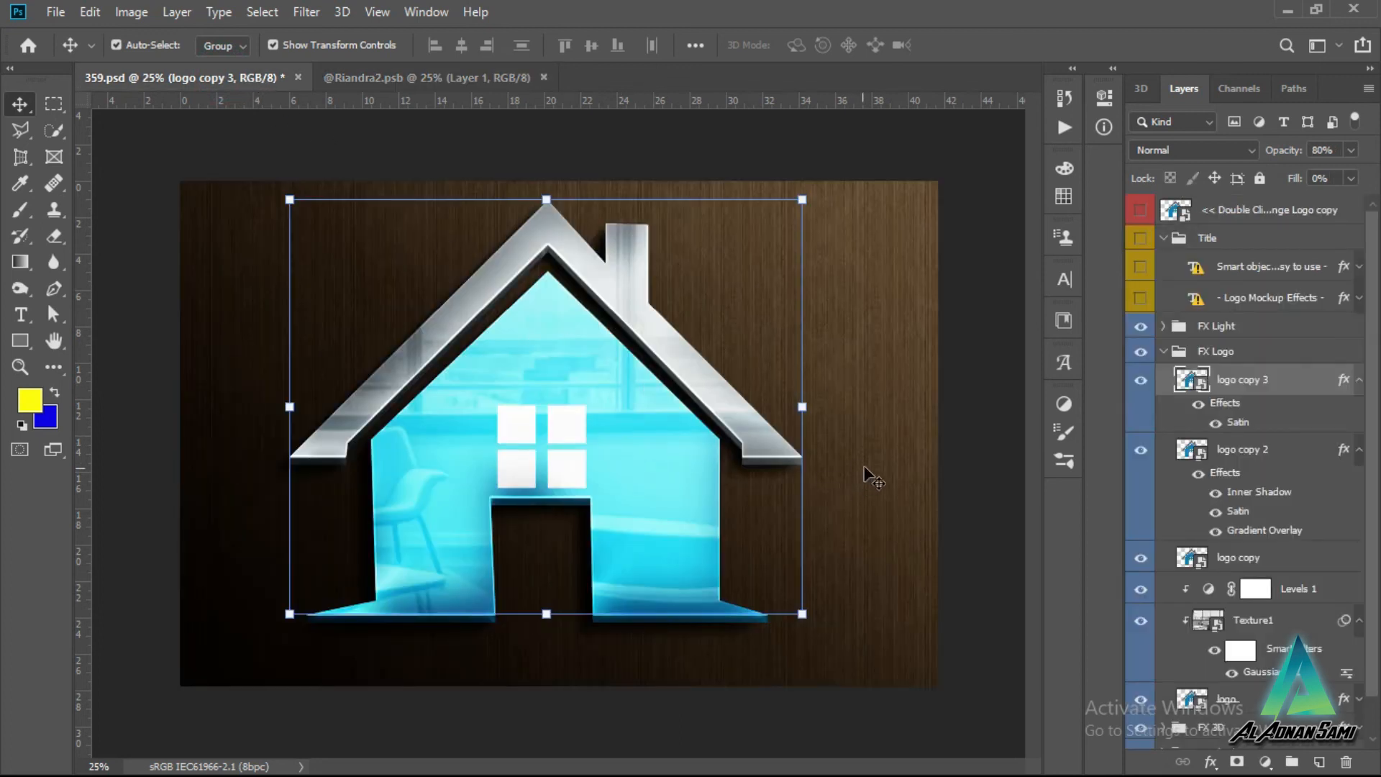
Step: Compare the house logo with the Inner Shadow effect of logo copy 2 off and on, and collapse the FX Logo group
scroll(1201, 487, "down", 1)
left_click(1216, 462)
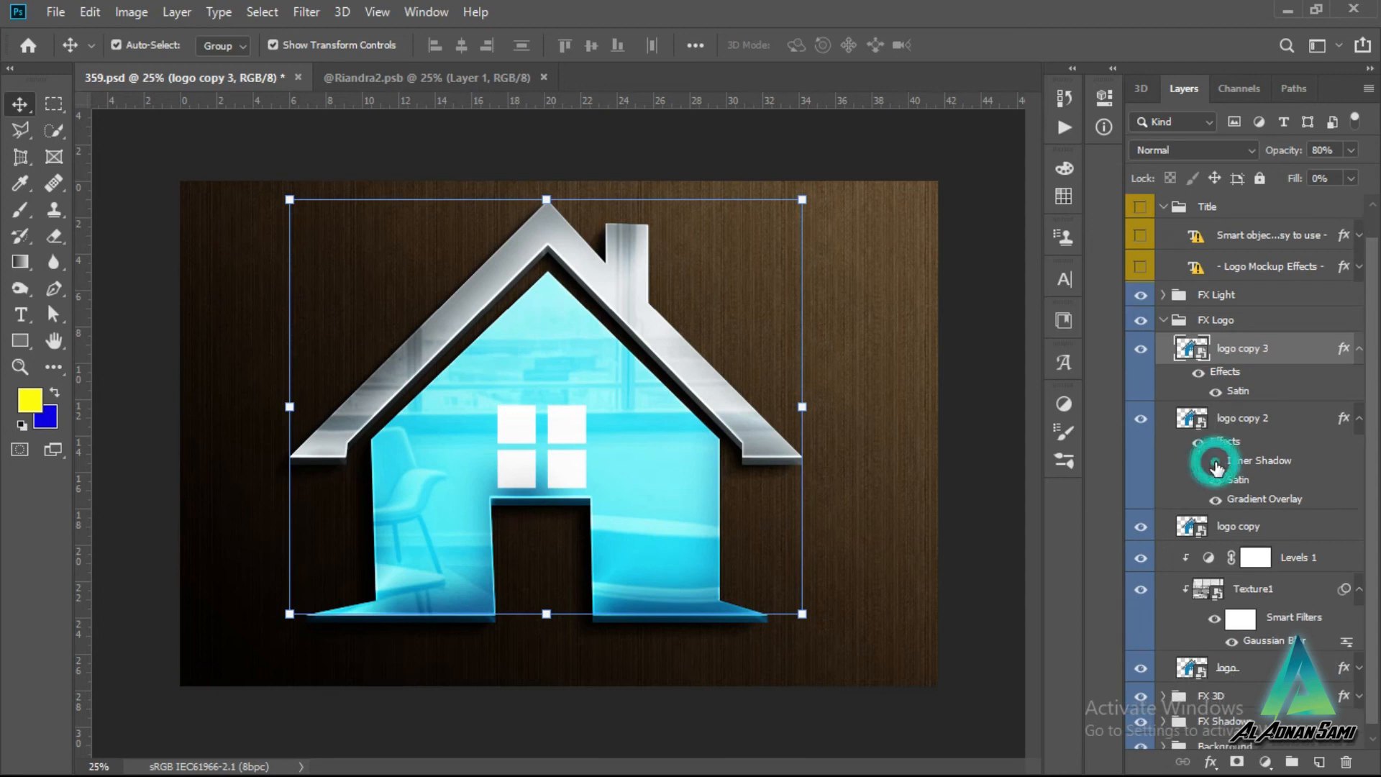
left_click(1216, 463)
scroll(1223, 545, "down", 1)
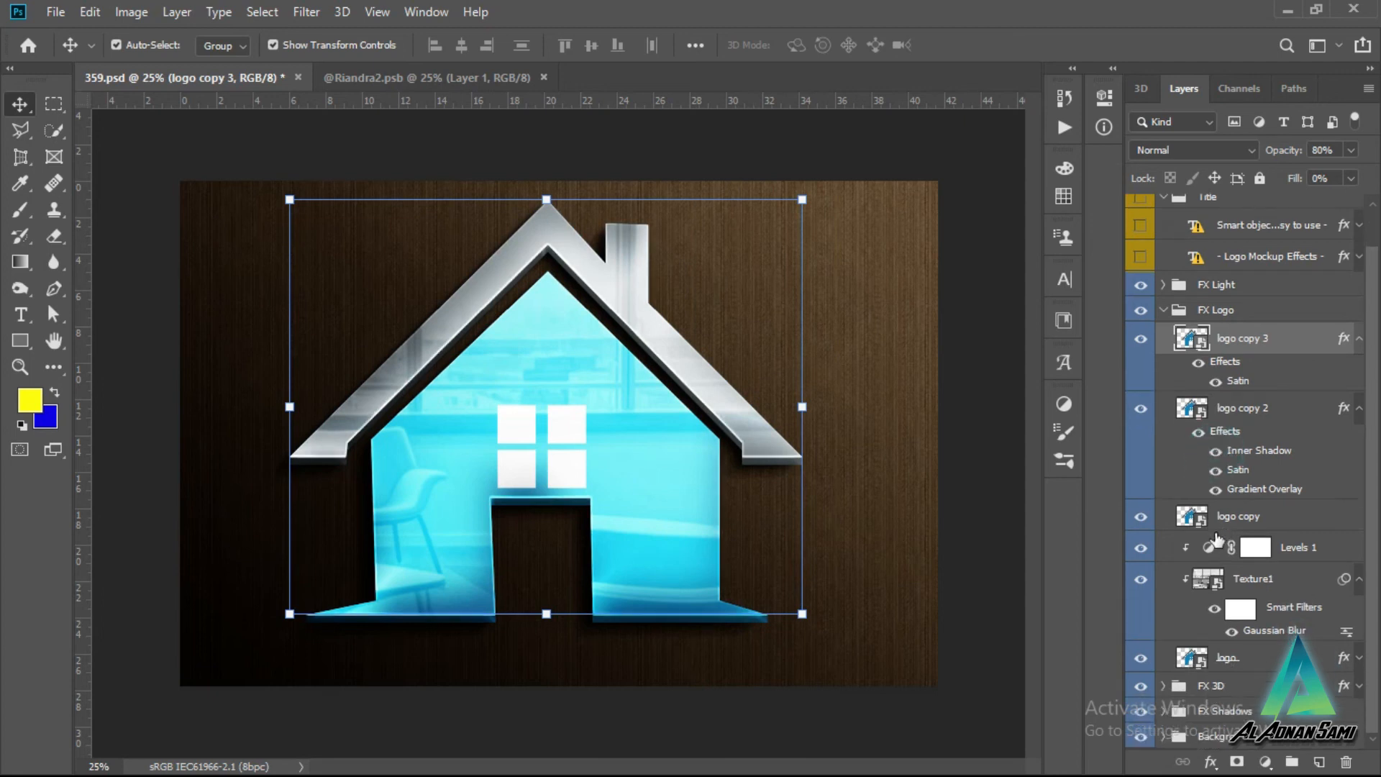
left_click(1163, 311)
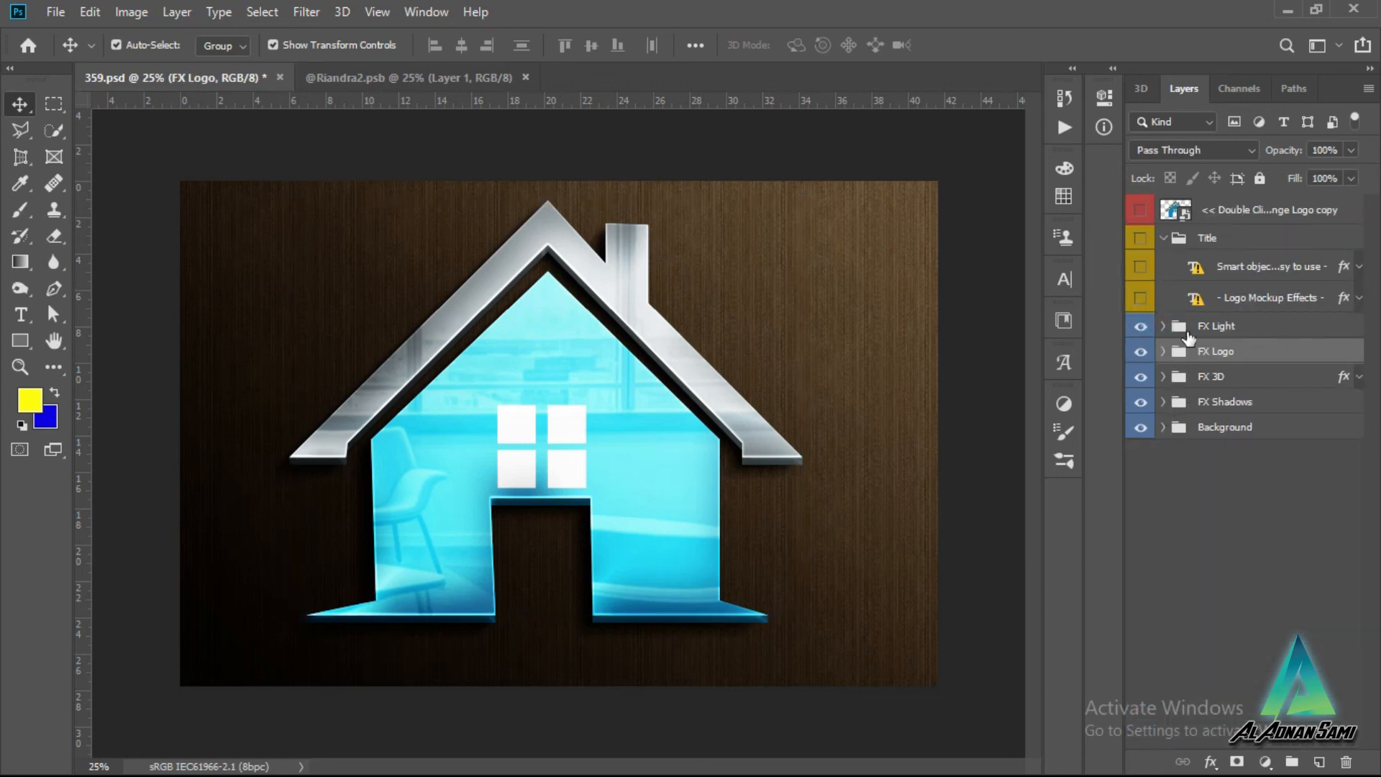
Step: Examine the gradient settings of the Gradient Fill 2 layer in the FX Light group
left_click(1163, 326)
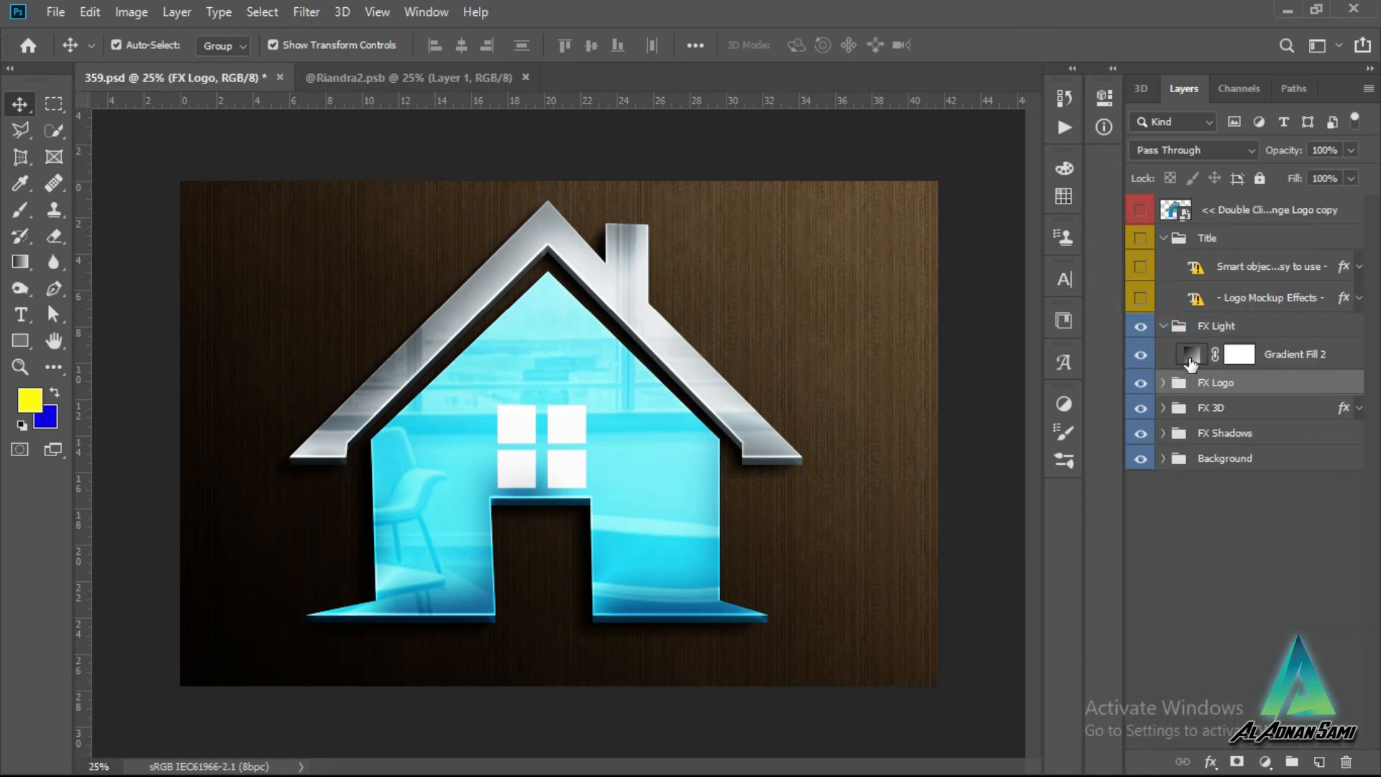
double_click(1190, 354)
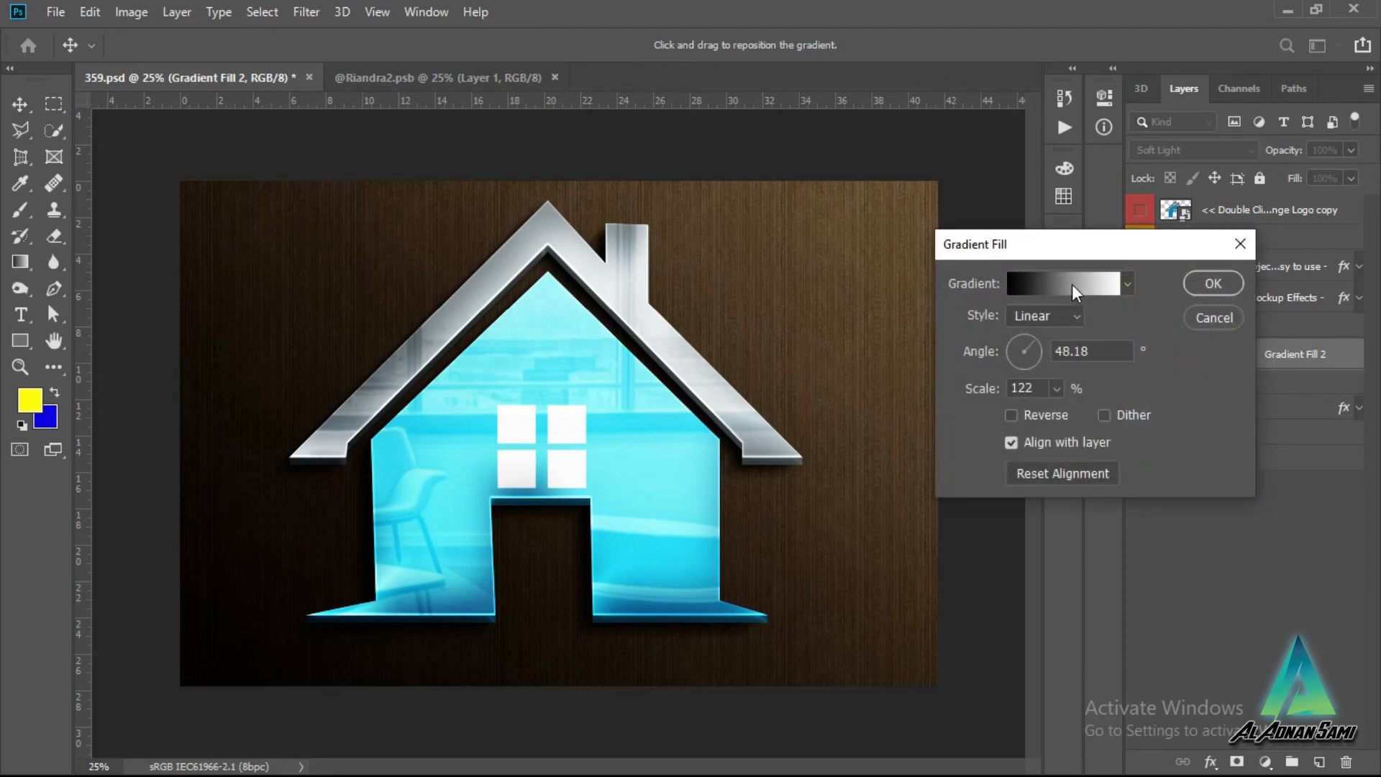
left_click(1239, 245)
key("d")
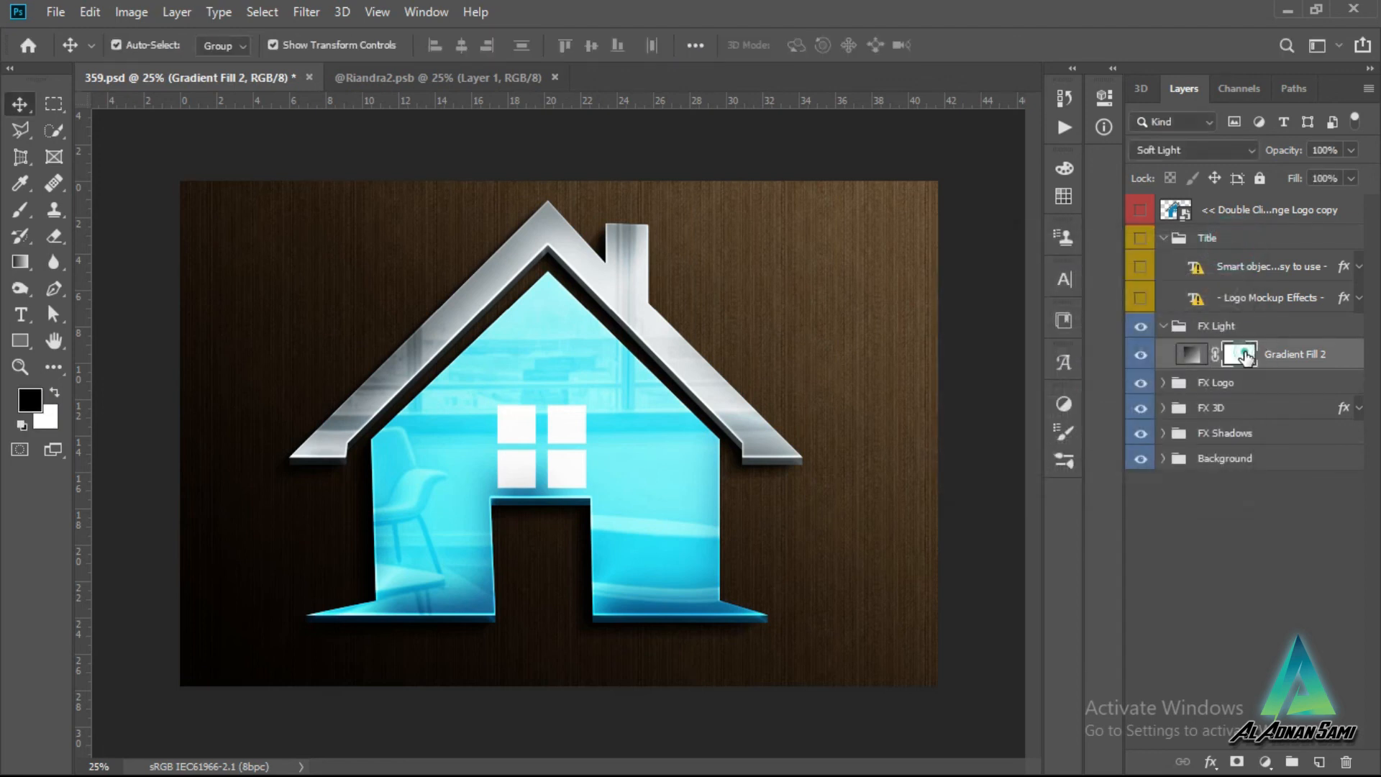
double_click(1238, 354)
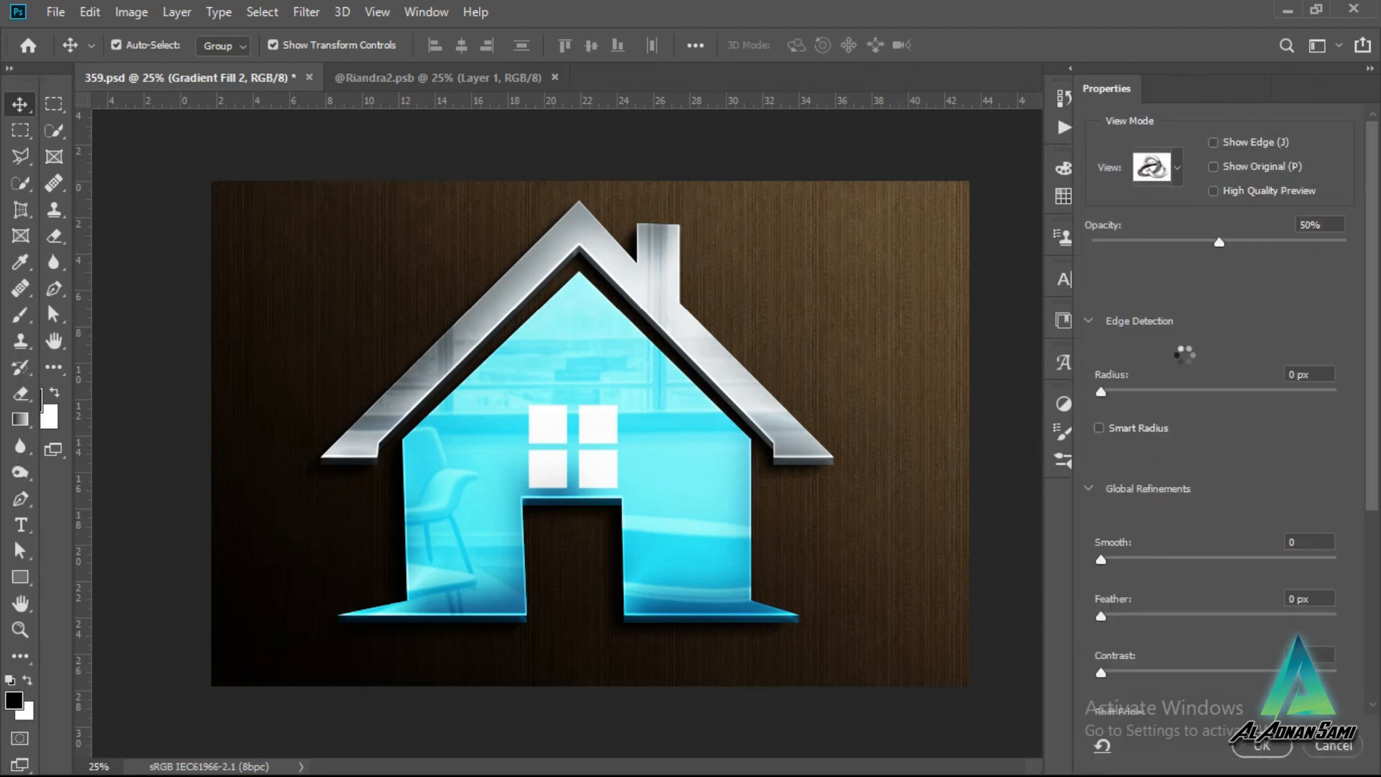
left_click_drag(1333, 236, 1056, 270)
type("100")
key("Return")
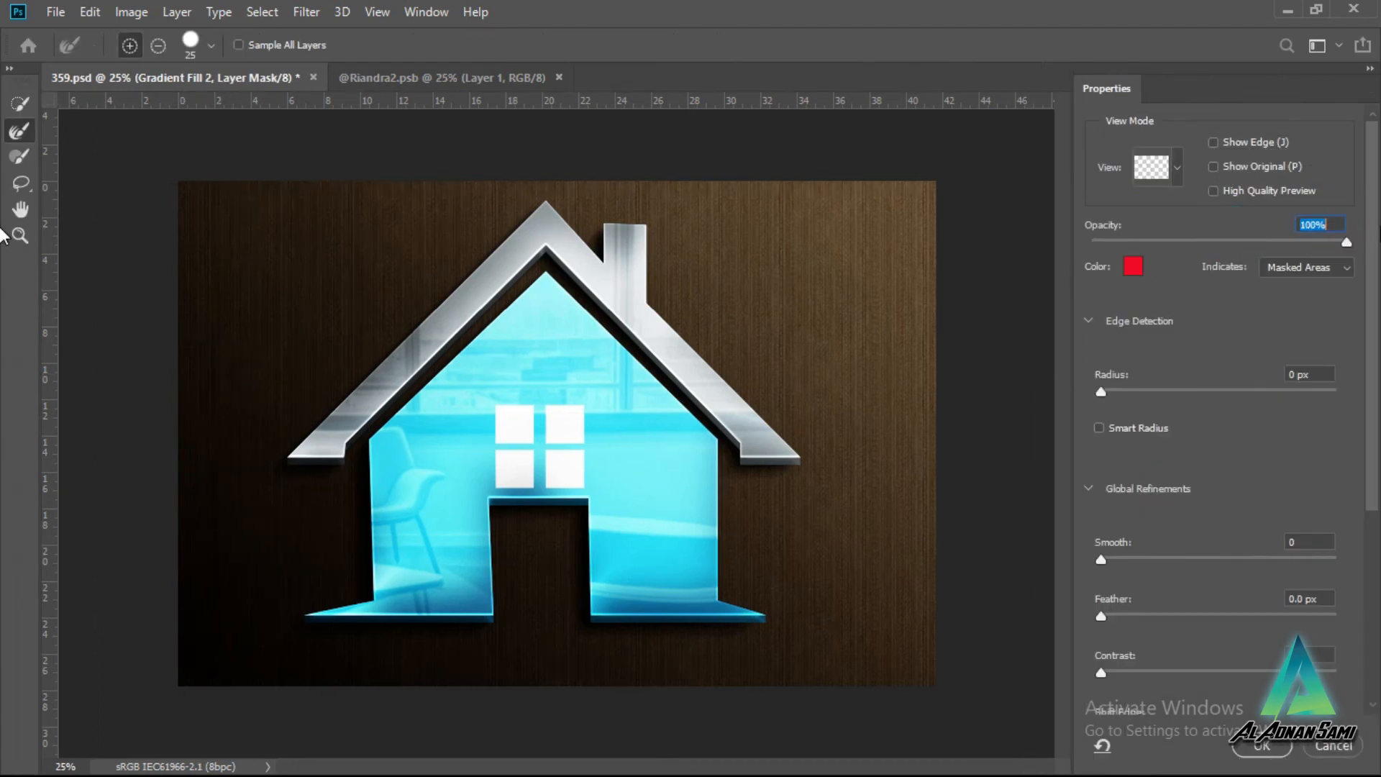
left_click(1335, 745)
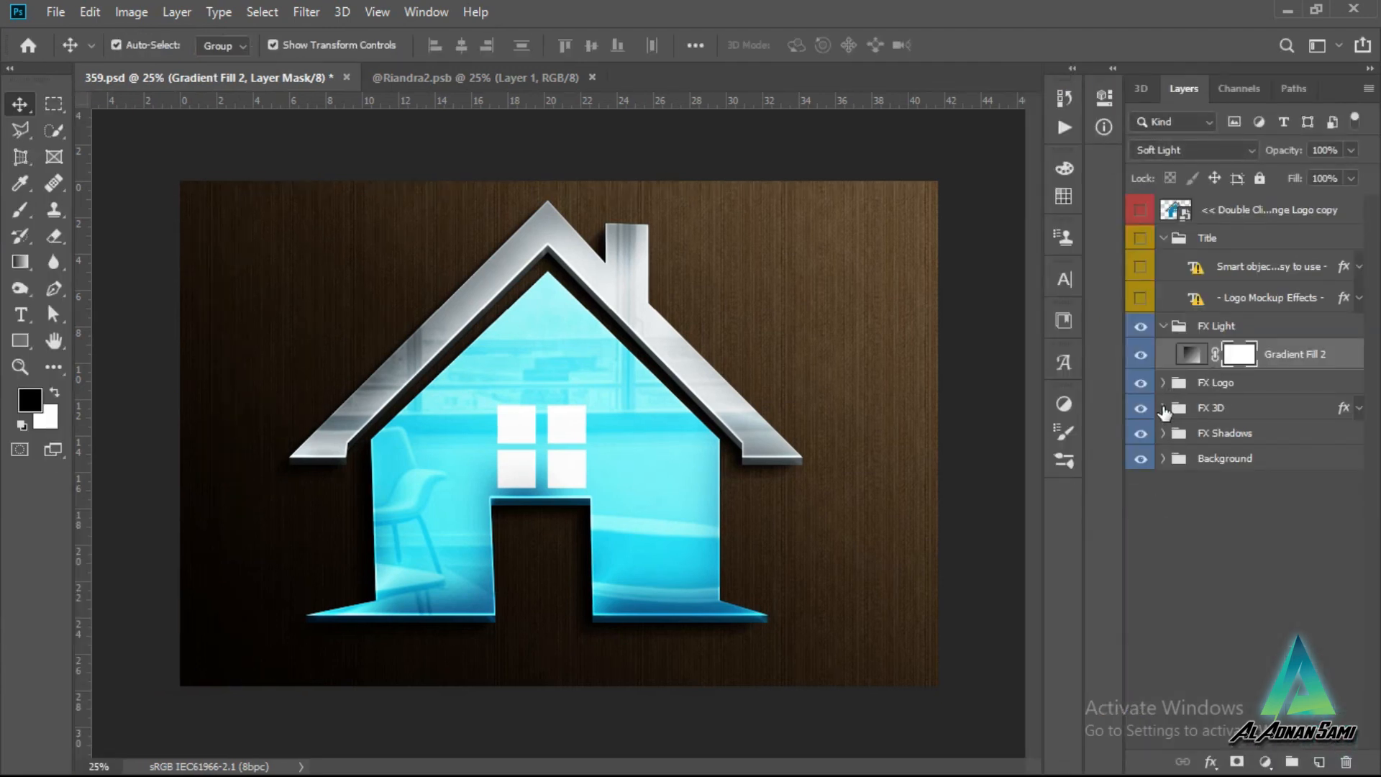
Step: Hide the 3D copy 15, 14, 13 and 12 layers in the FX 3D group, and collapse the group
left_click(1163, 408)
left_click(1139, 437)
left_click(1139, 468)
left_click(1140, 499)
left_click(1140, 530)
scroll(1172, 546, "down", 1)
scroll(1198, 593, "up", 1)
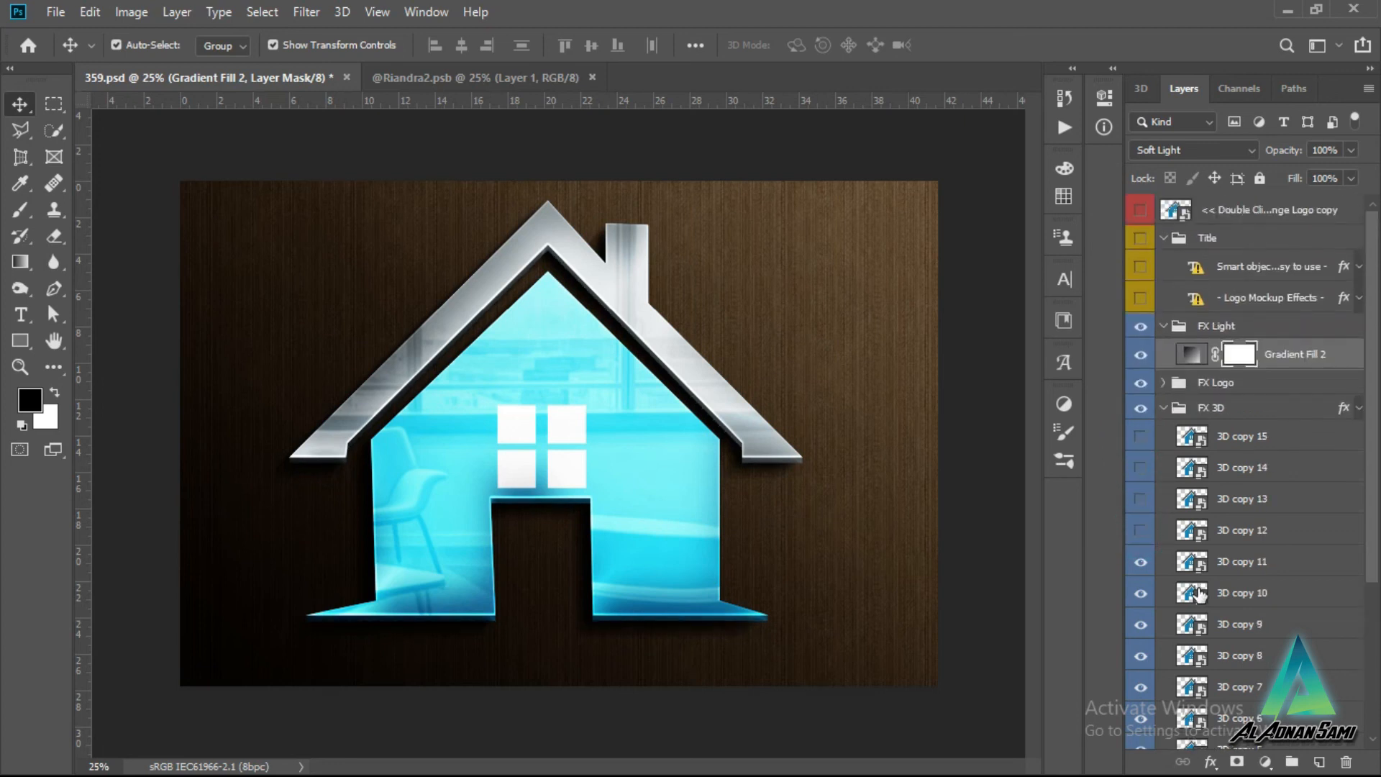
left_click(1163, 407)
Step: Compare Shadows copy 8 in the FX Shadows group with its effects, smart filters and individual blurs off and on, and collapse the group
left_click(1163, 434)
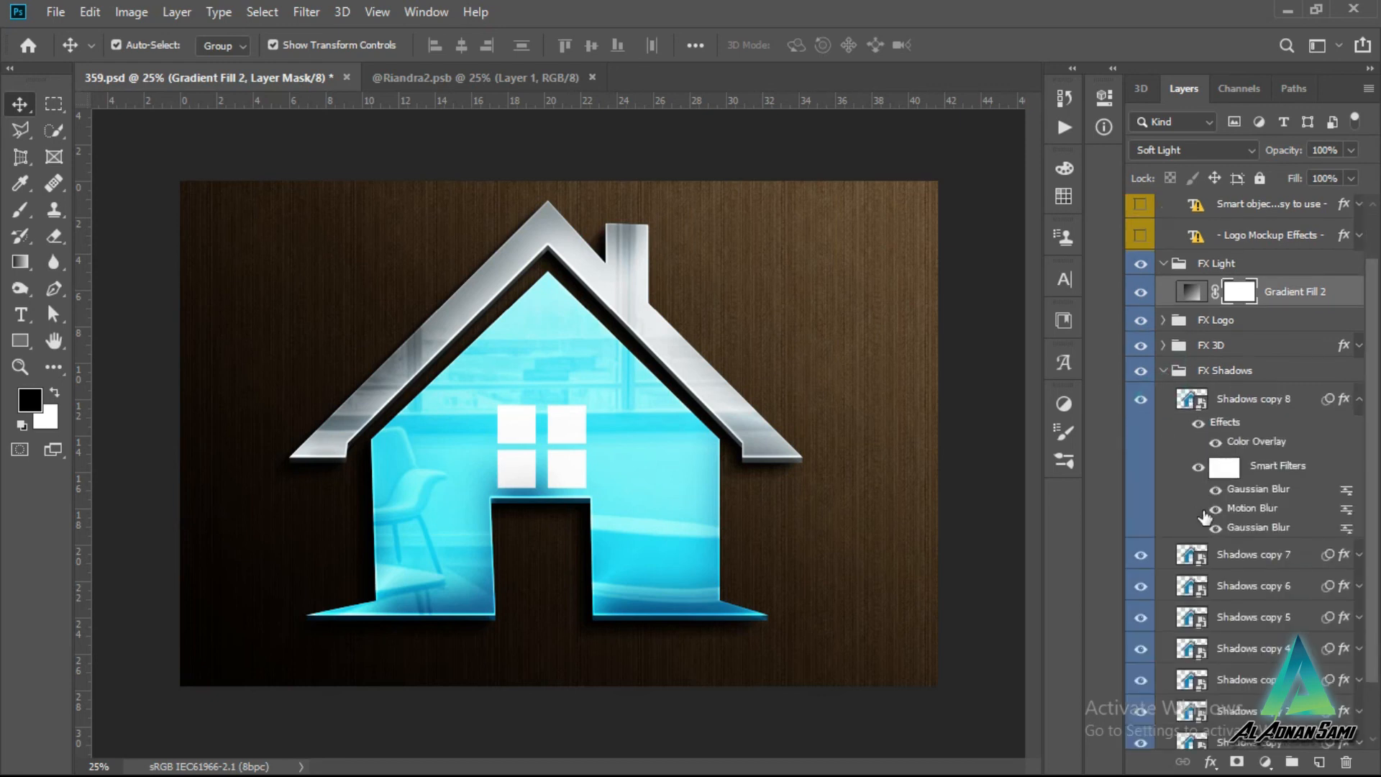
left_click(1200, 424)
left_click(1213, 446)
left_click(1199, 467)
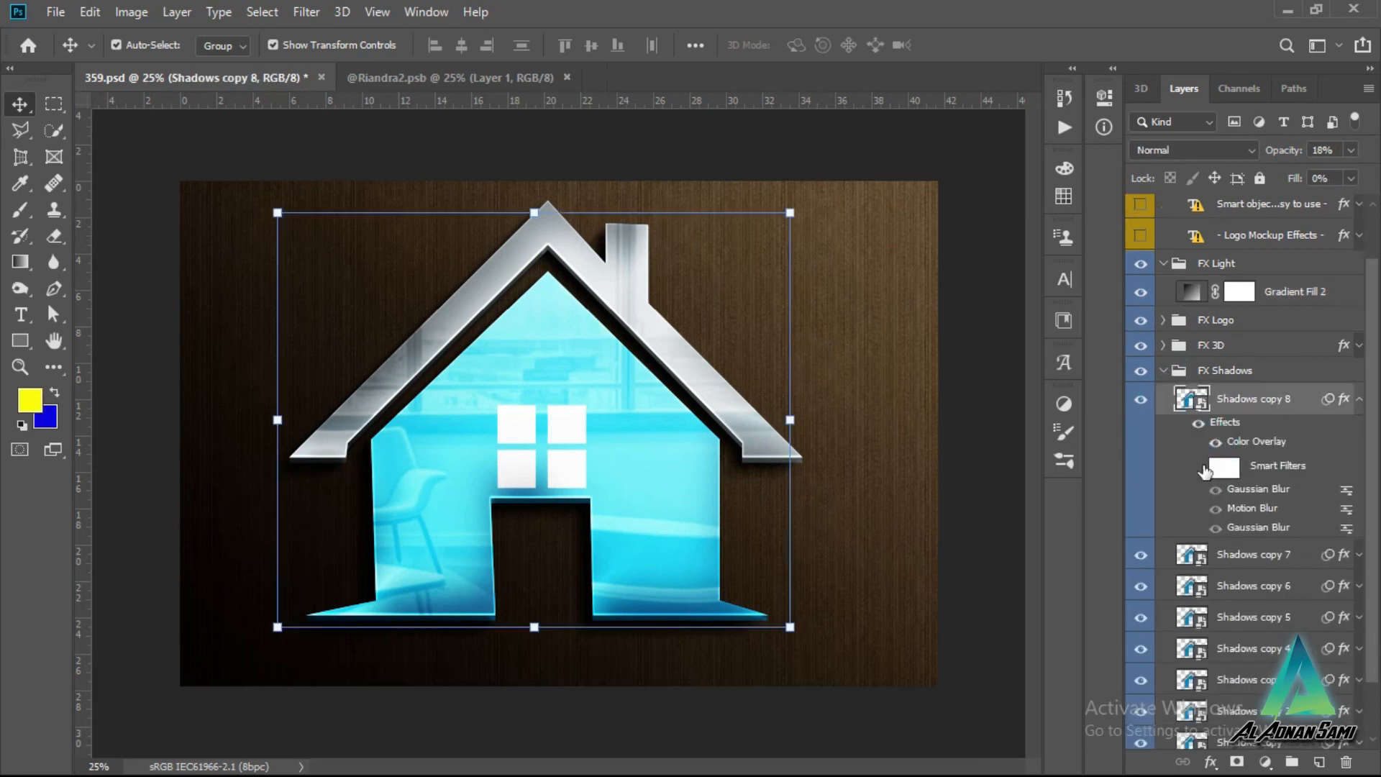
left_click(1212, 509)
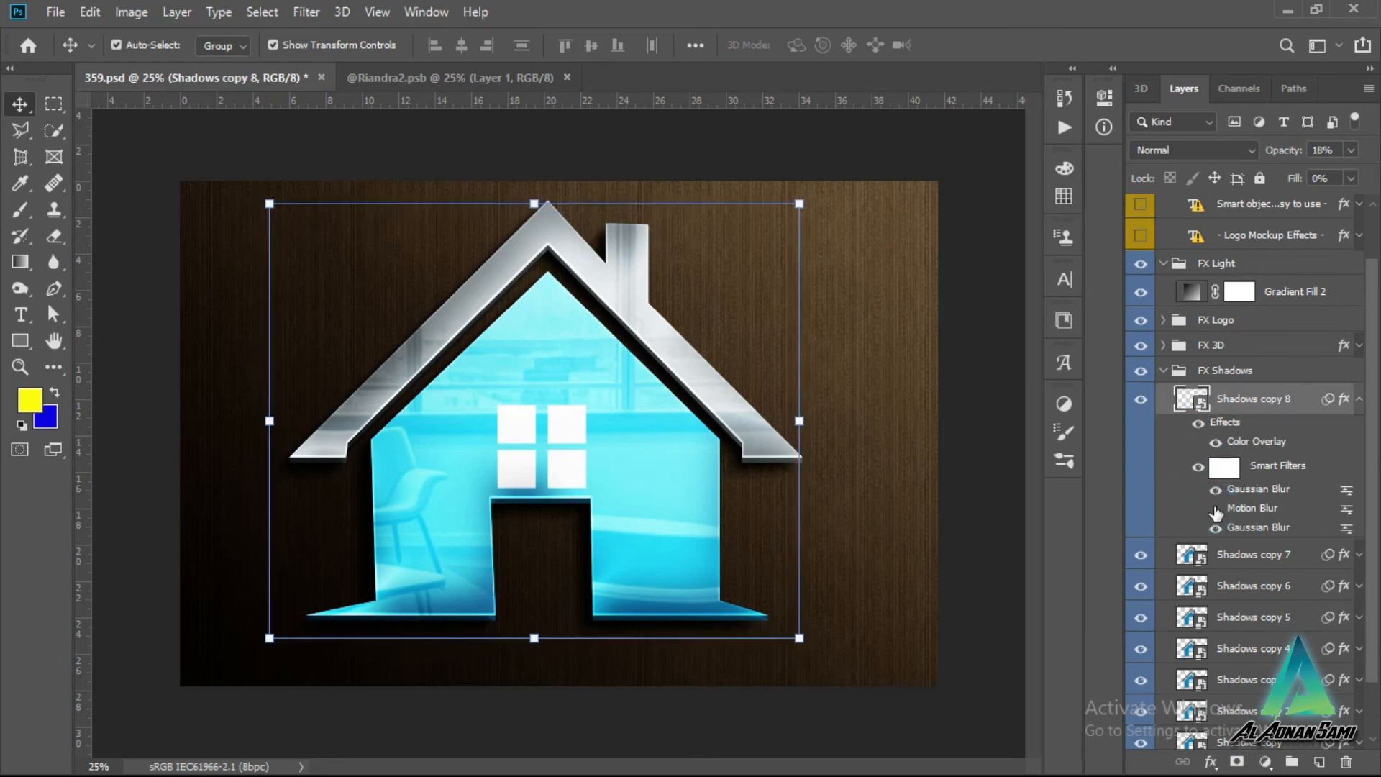
left_click(1216, 508)
left_click(1216, 528)
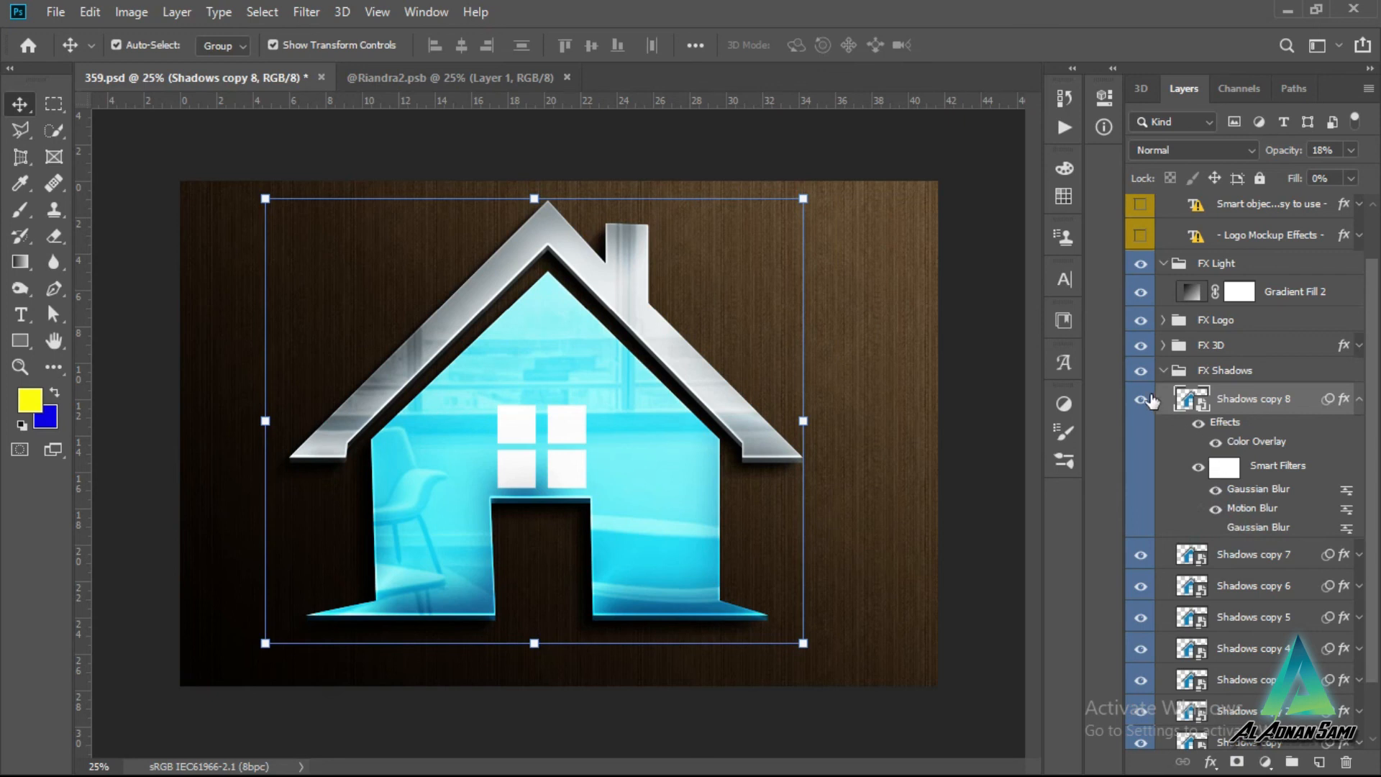
left_click(1163, 372)
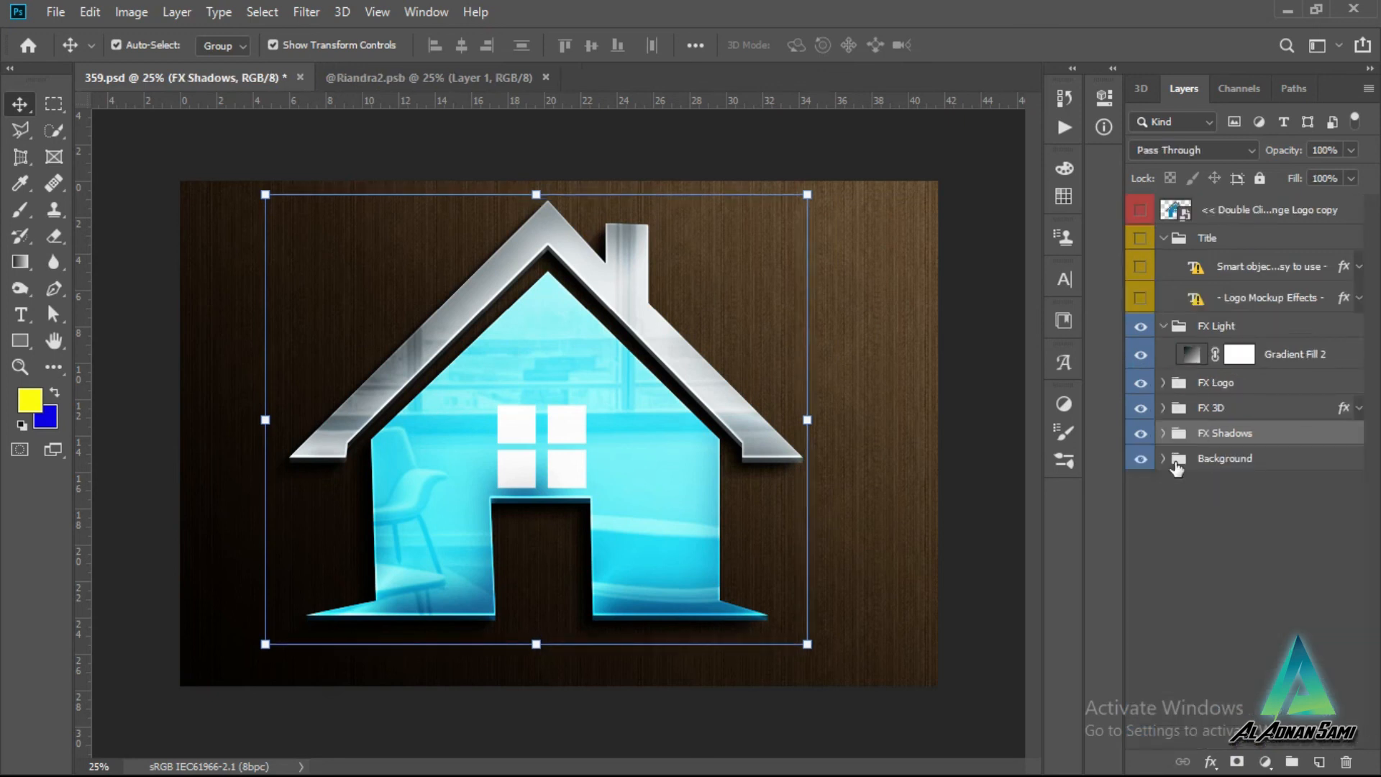
Step: Examine what Layer 1 and Pattern Fill 1 in the Background group contribute by switching their visibility off and on
left_click(1163, 459)
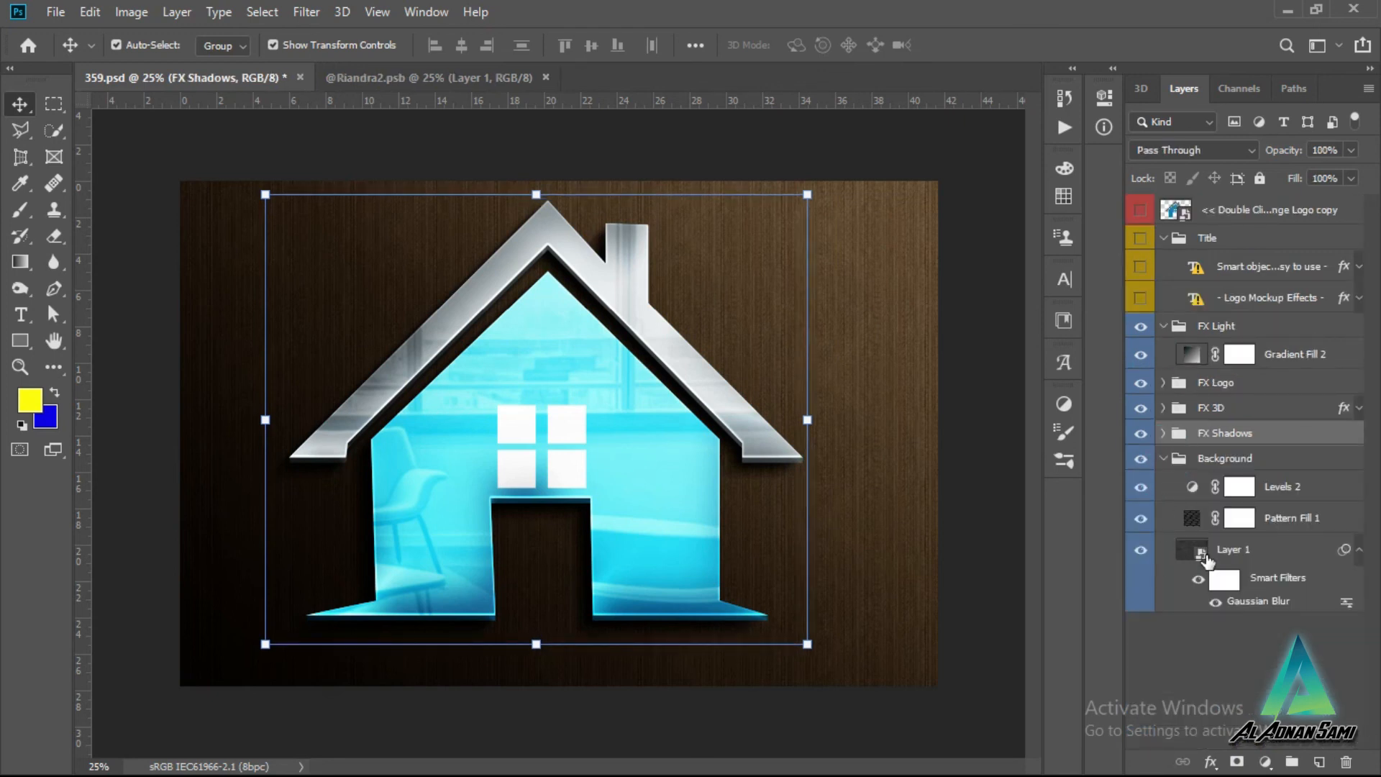
left_click(1142, 549)
left_click(1142, 548)
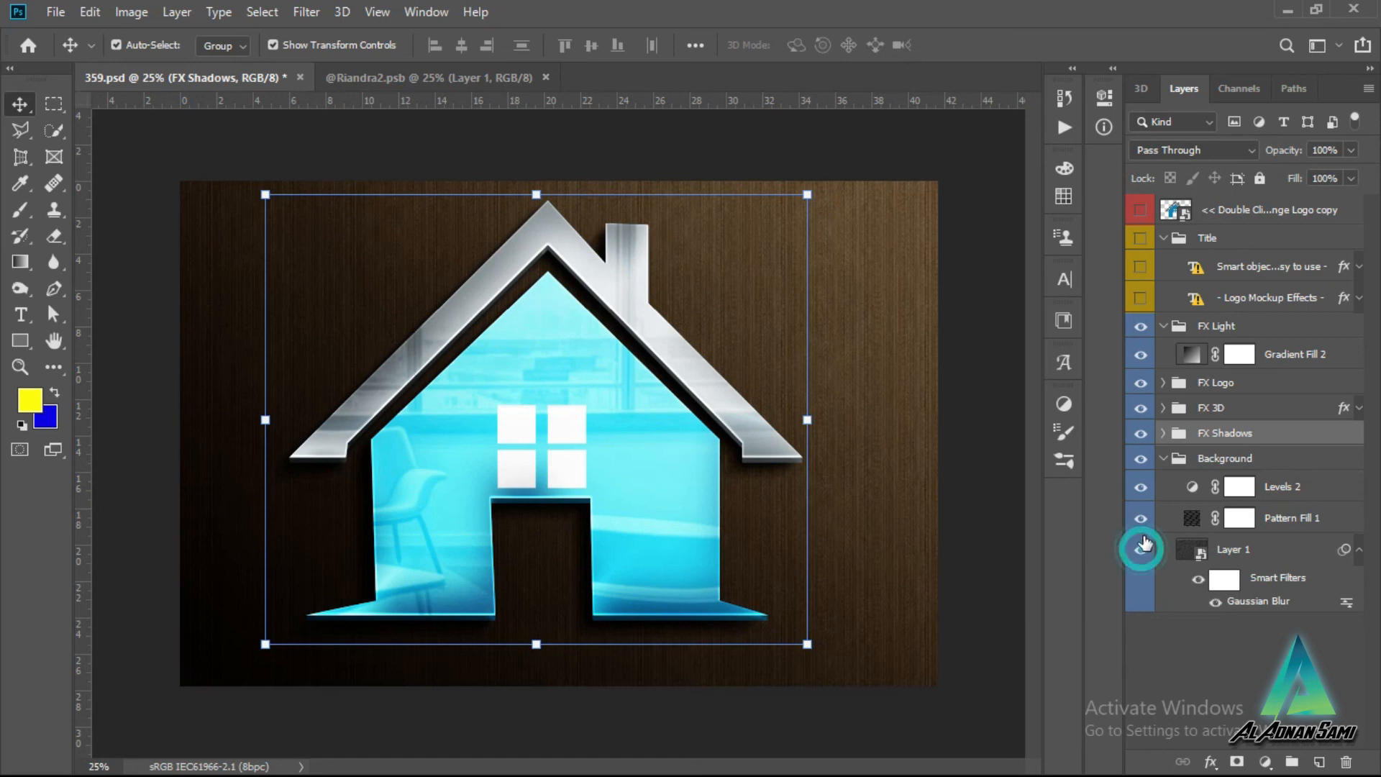
left_click(1141, 518)
left_click(1141, 518)
left_click(1141, 518)
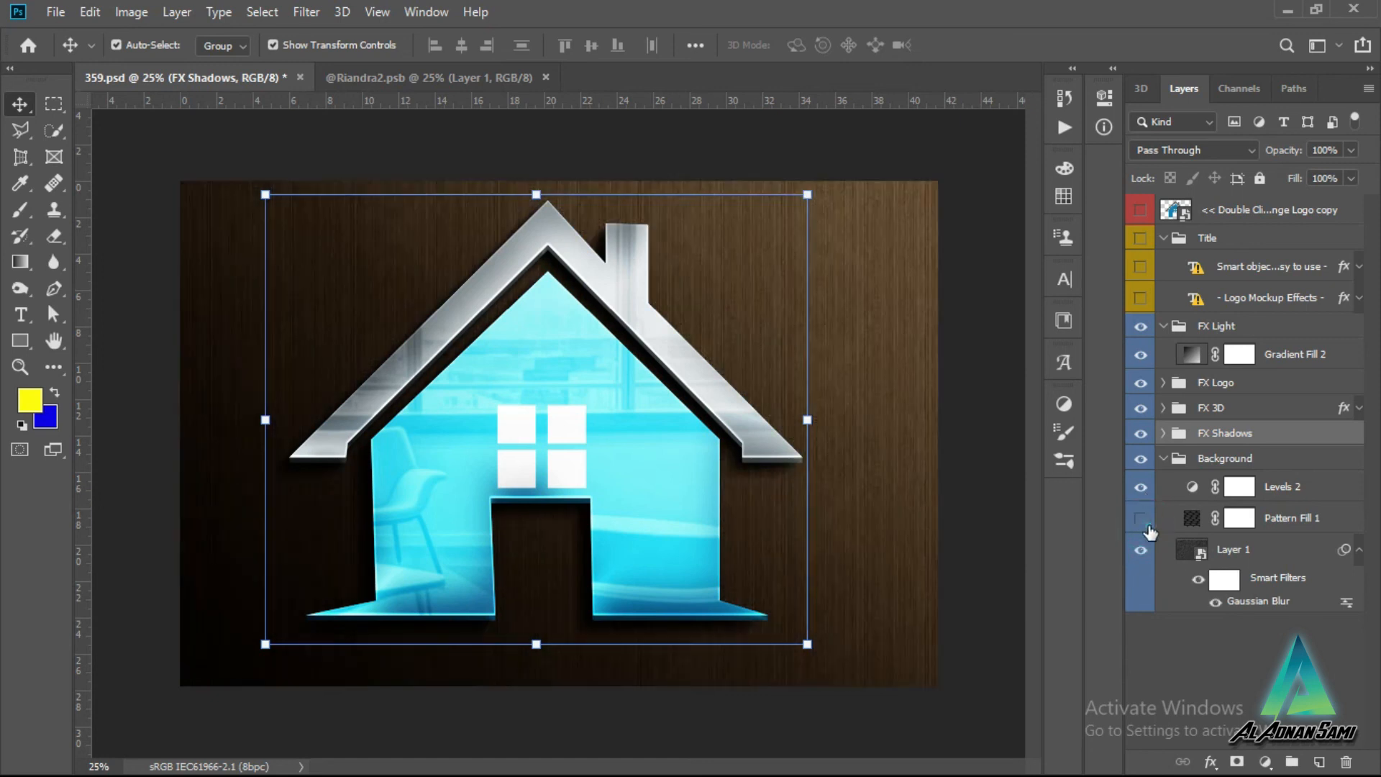
Step: Change the Pattern Fill 1 pattern to the dark paisley swatch and show the layer
double_click(1192, 518)
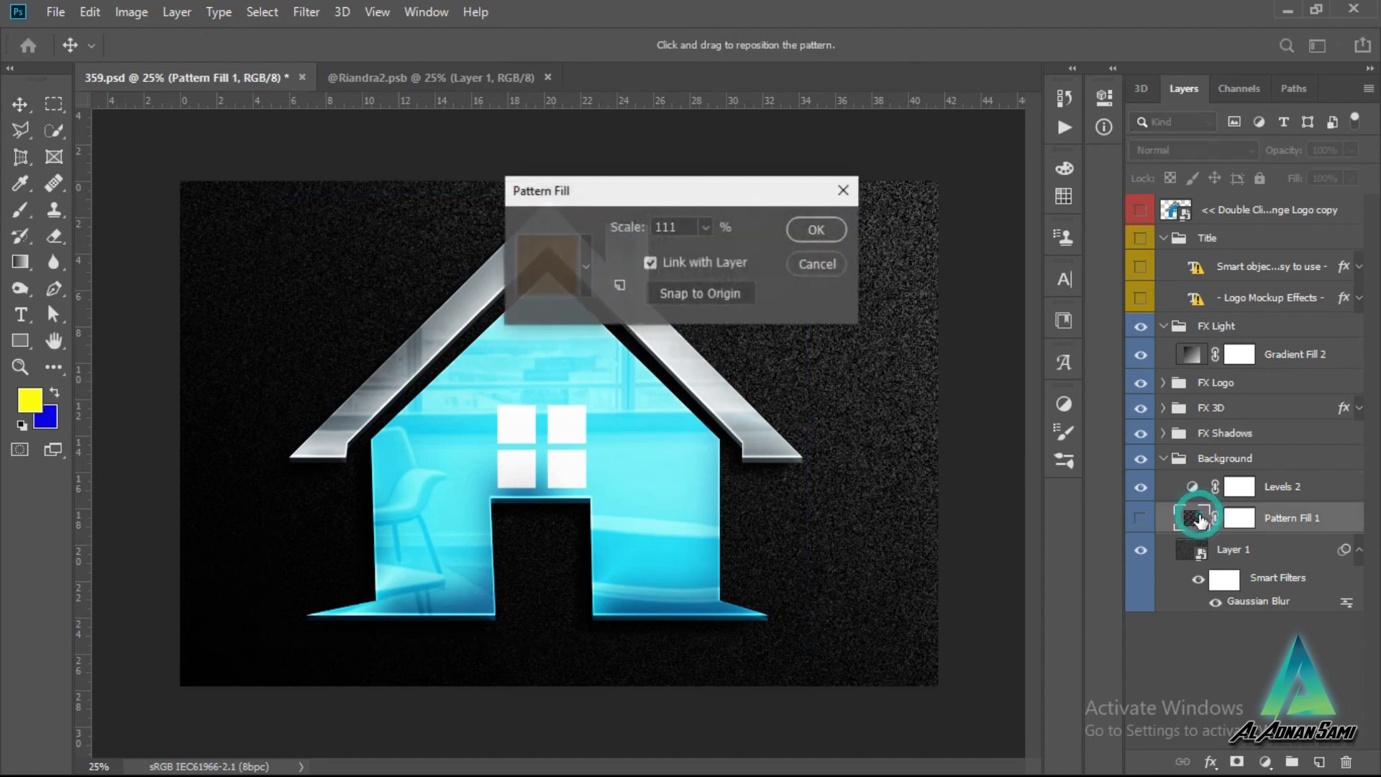
left_click(545, 270)
left_click(576, 363)
left_click(574, 393)
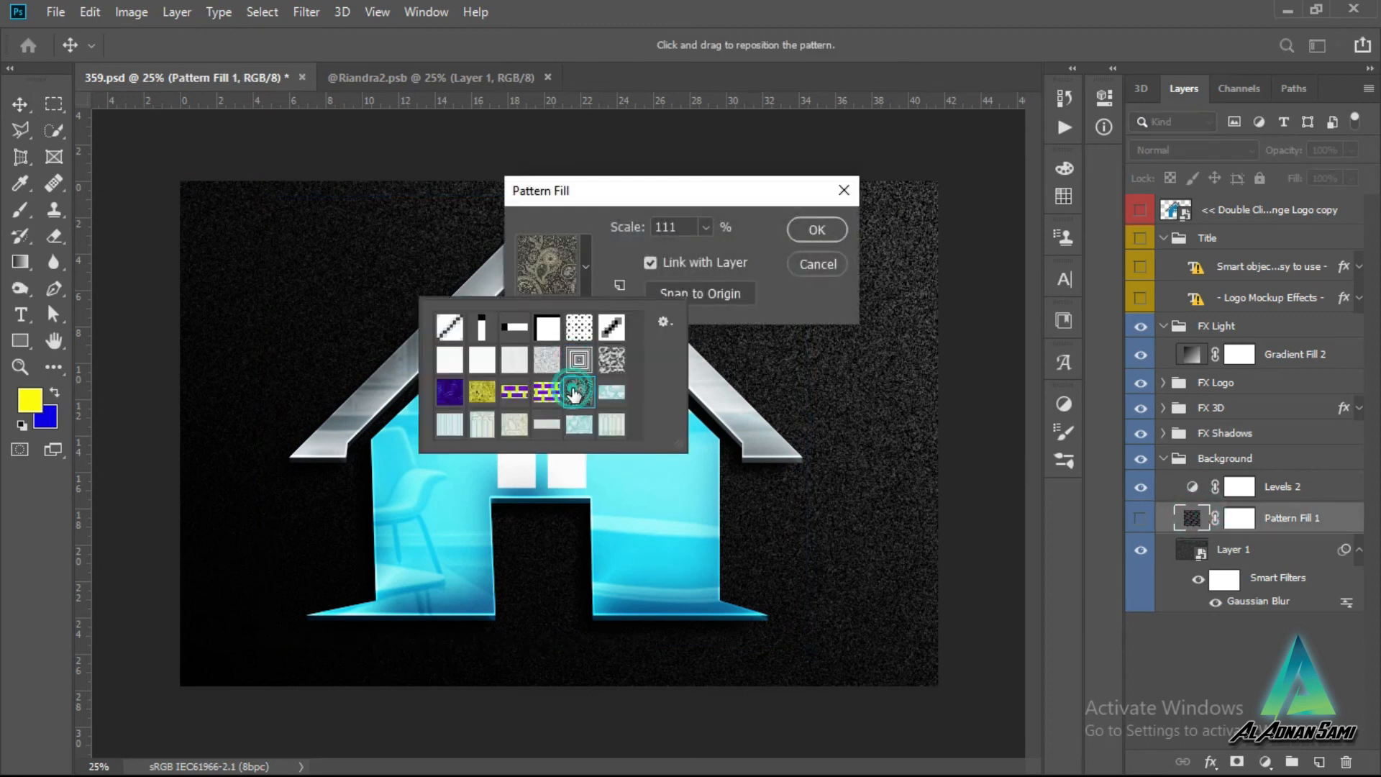
left_click(820, 229)
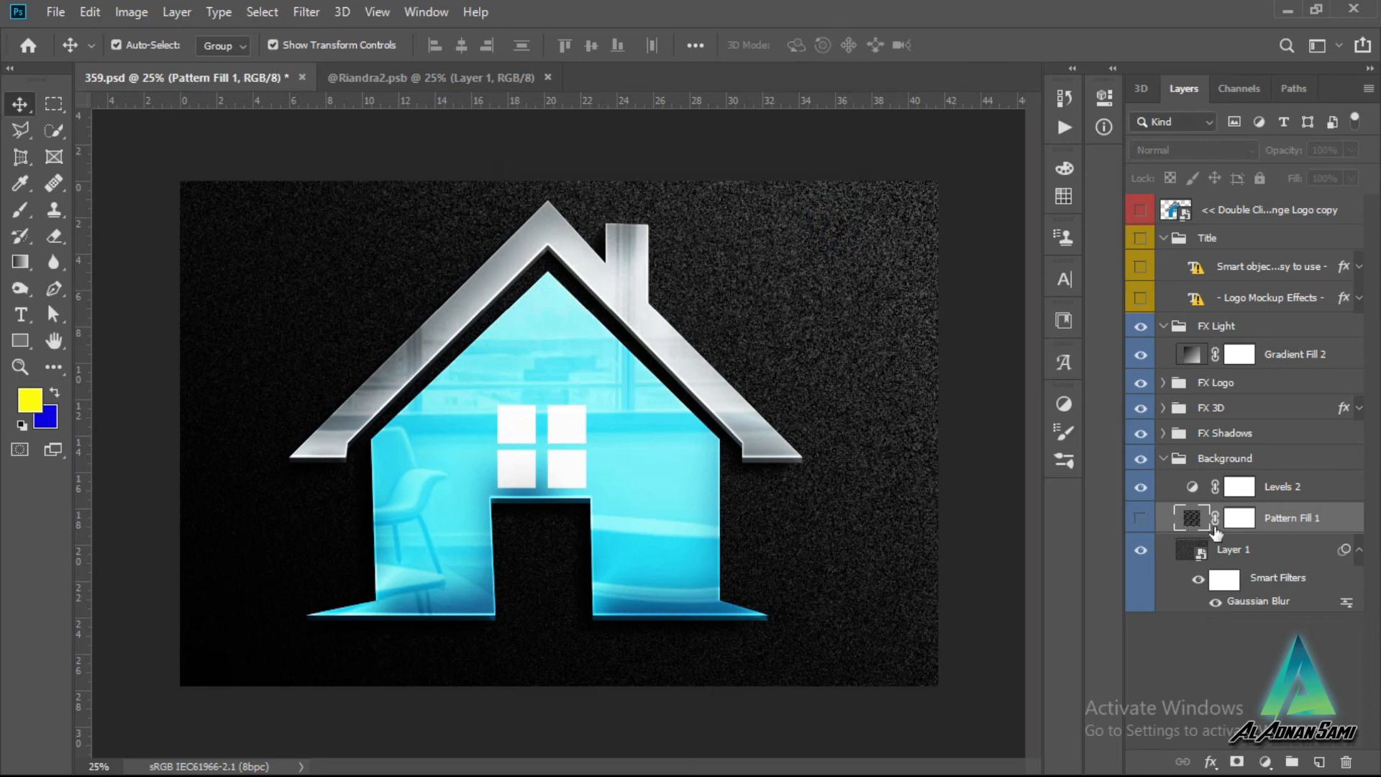
left_click(1140, 518)
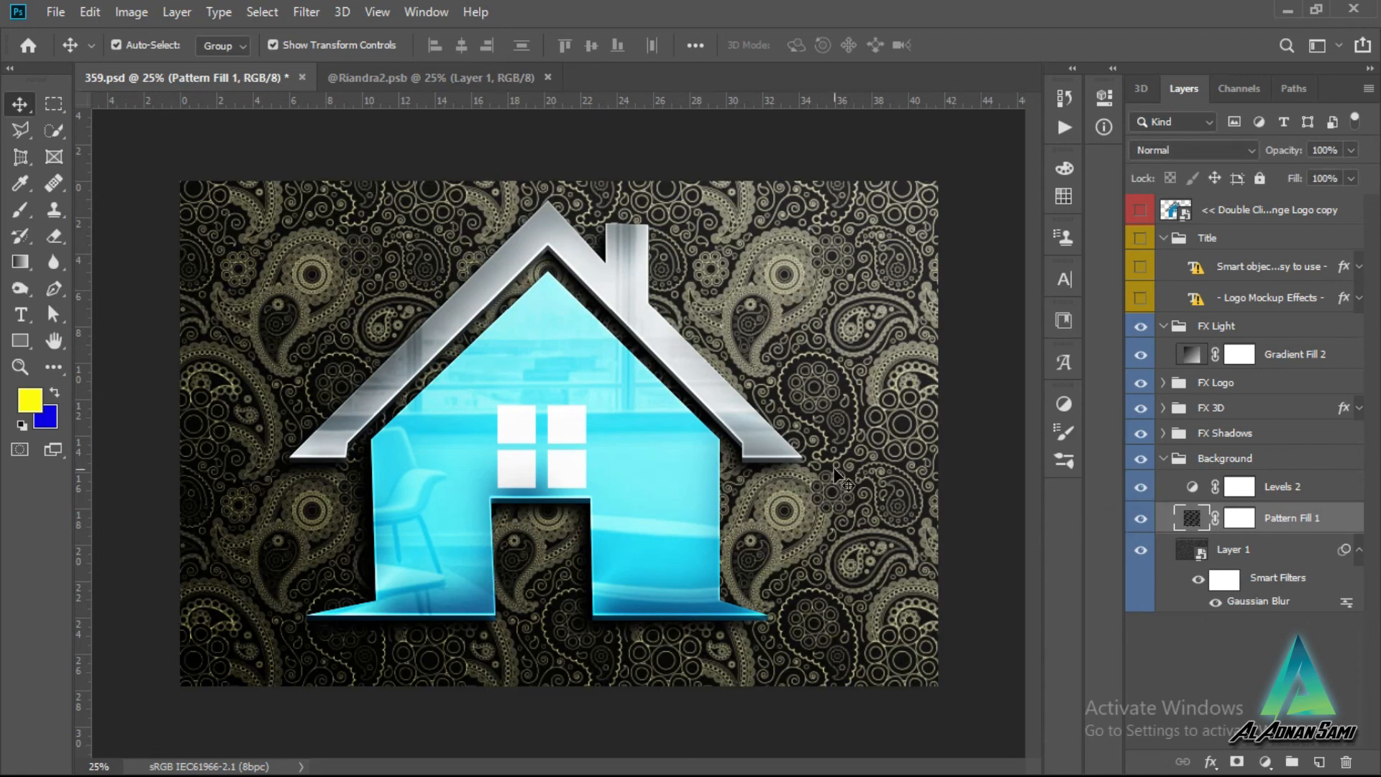
Step: Try several other swatches for Pattern Fill 1 and apply the light blue vertical stripe pattern
double_click(1191, 518)
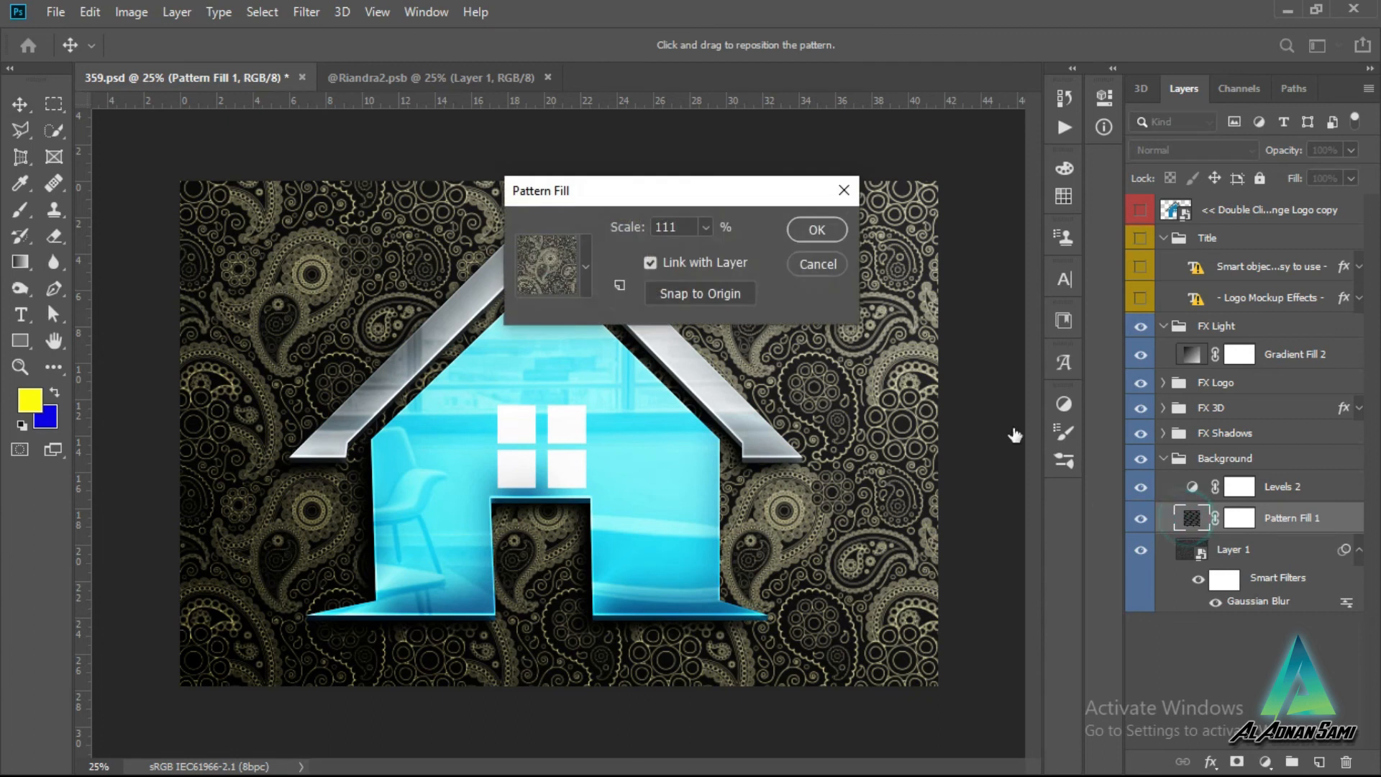
left_click(584, 260)
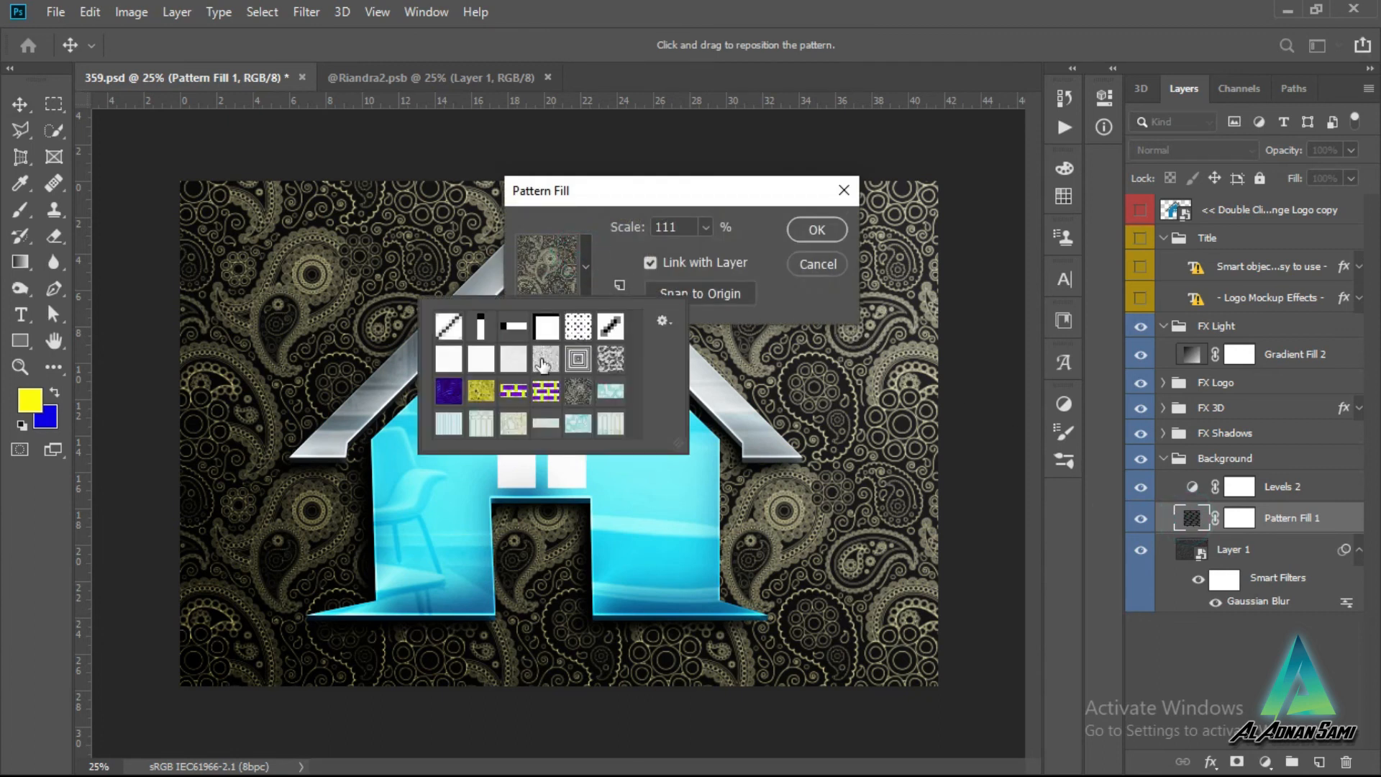
left_click(450, 392)
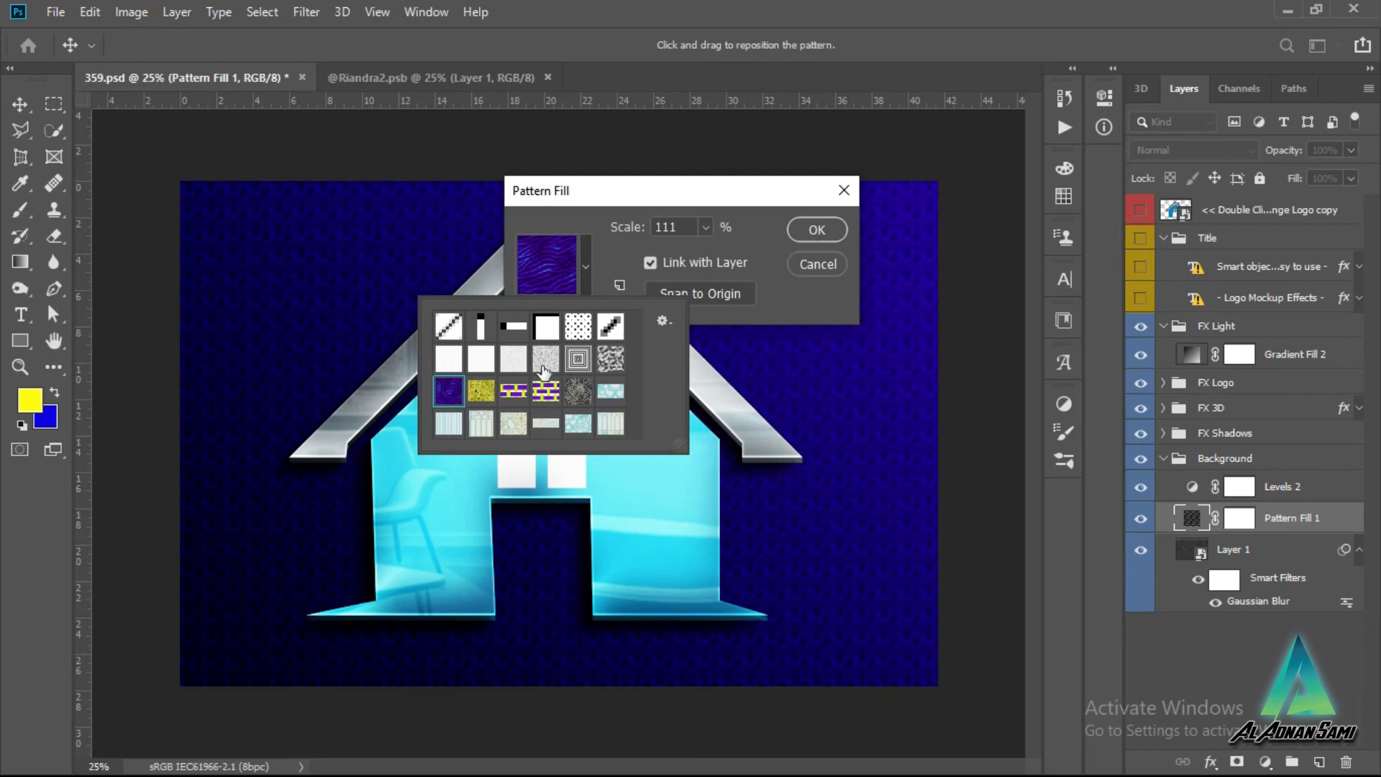
left_click(482, 390)
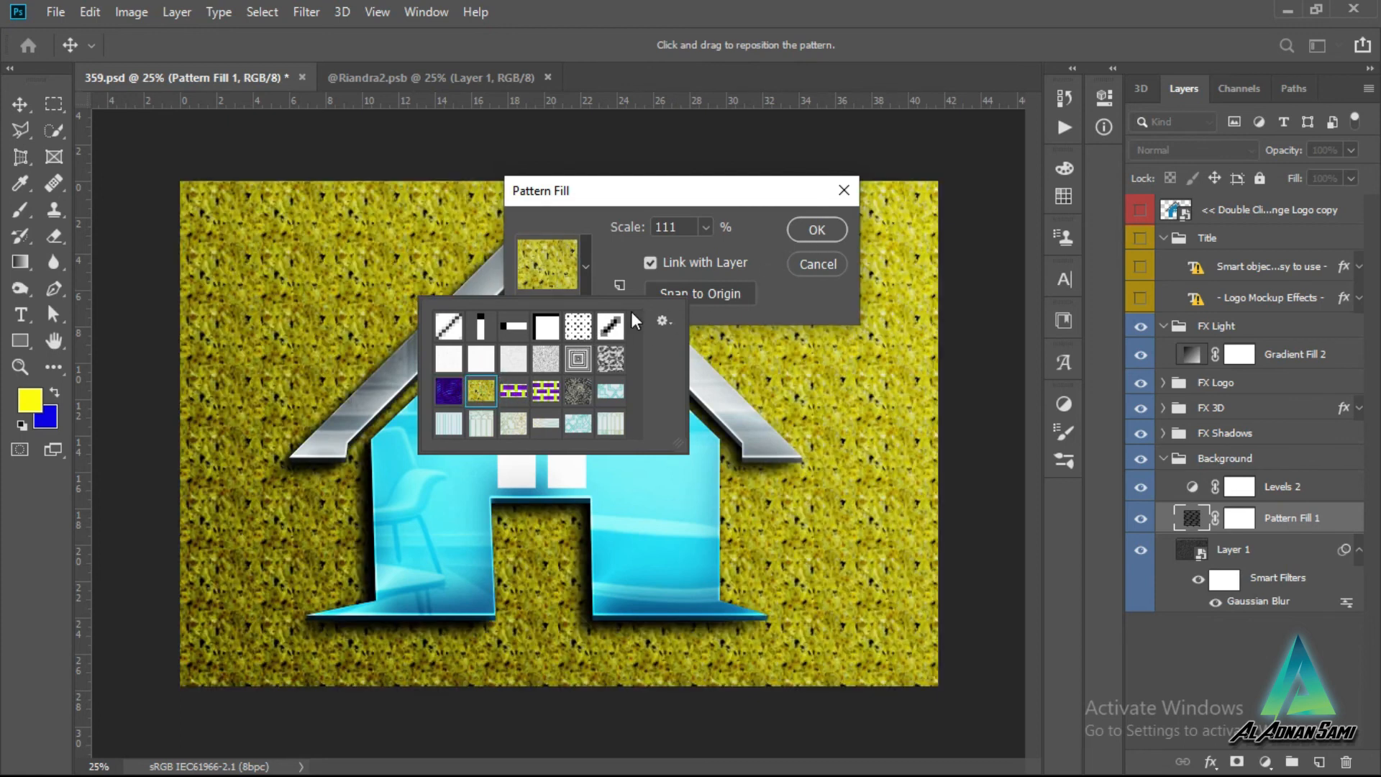
left_click(578, 423)
left_click(610, 423)
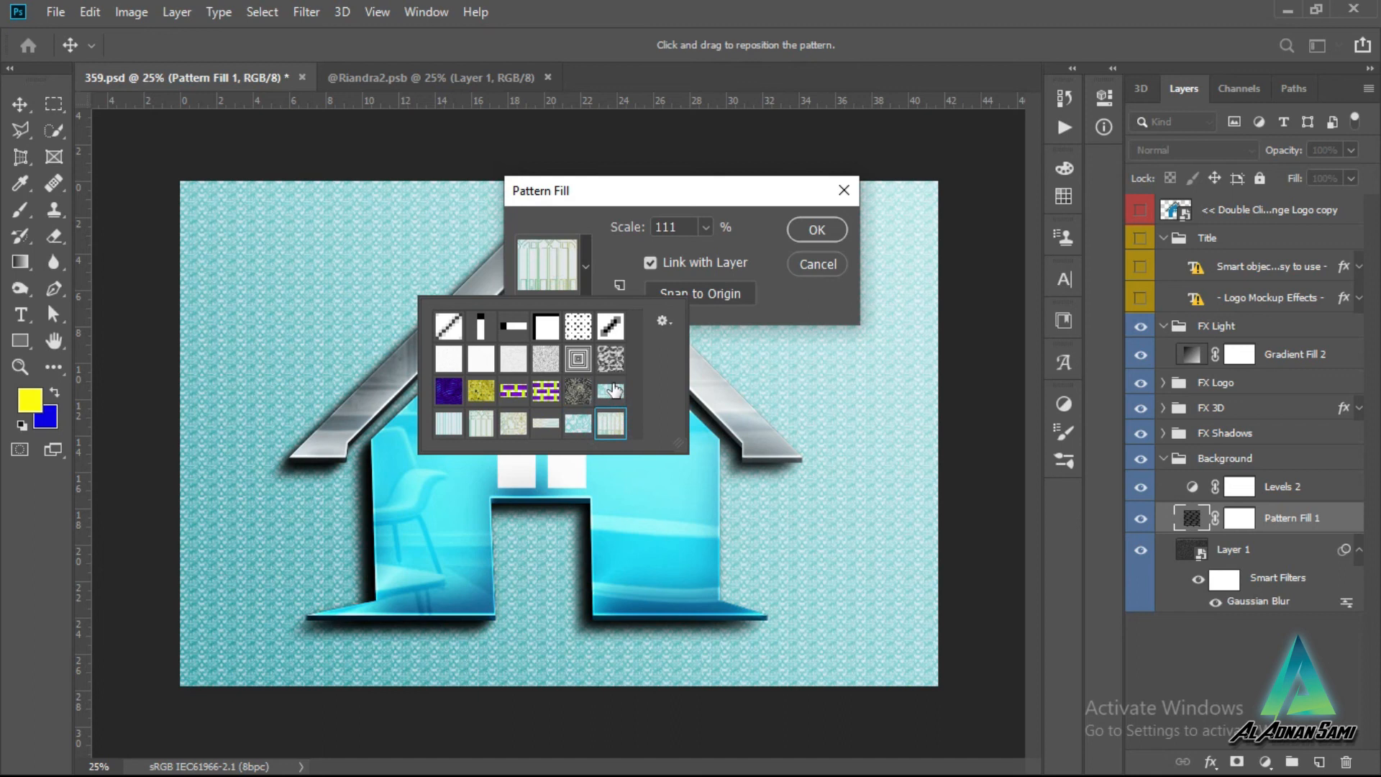
left_click(577, 358)
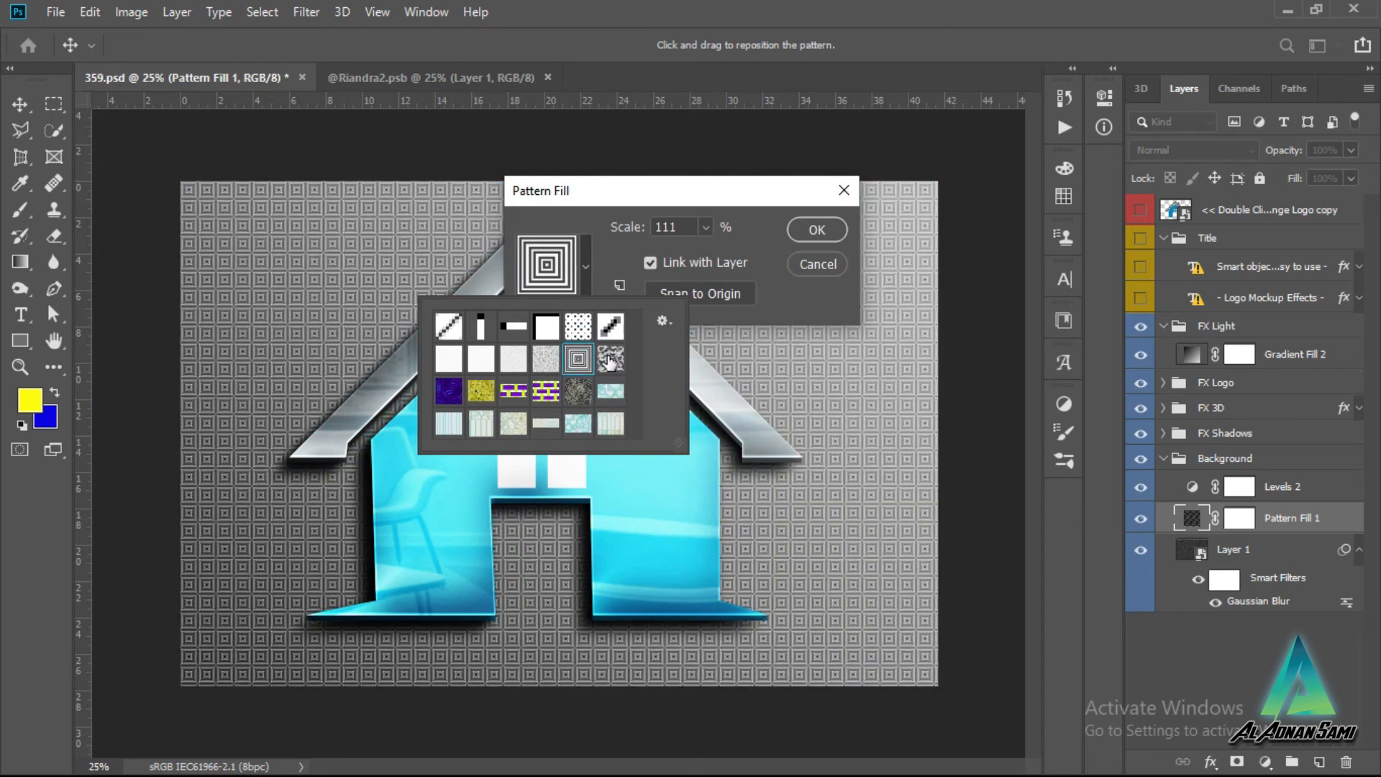
left_click(609, 360)
left_click(451, 392)
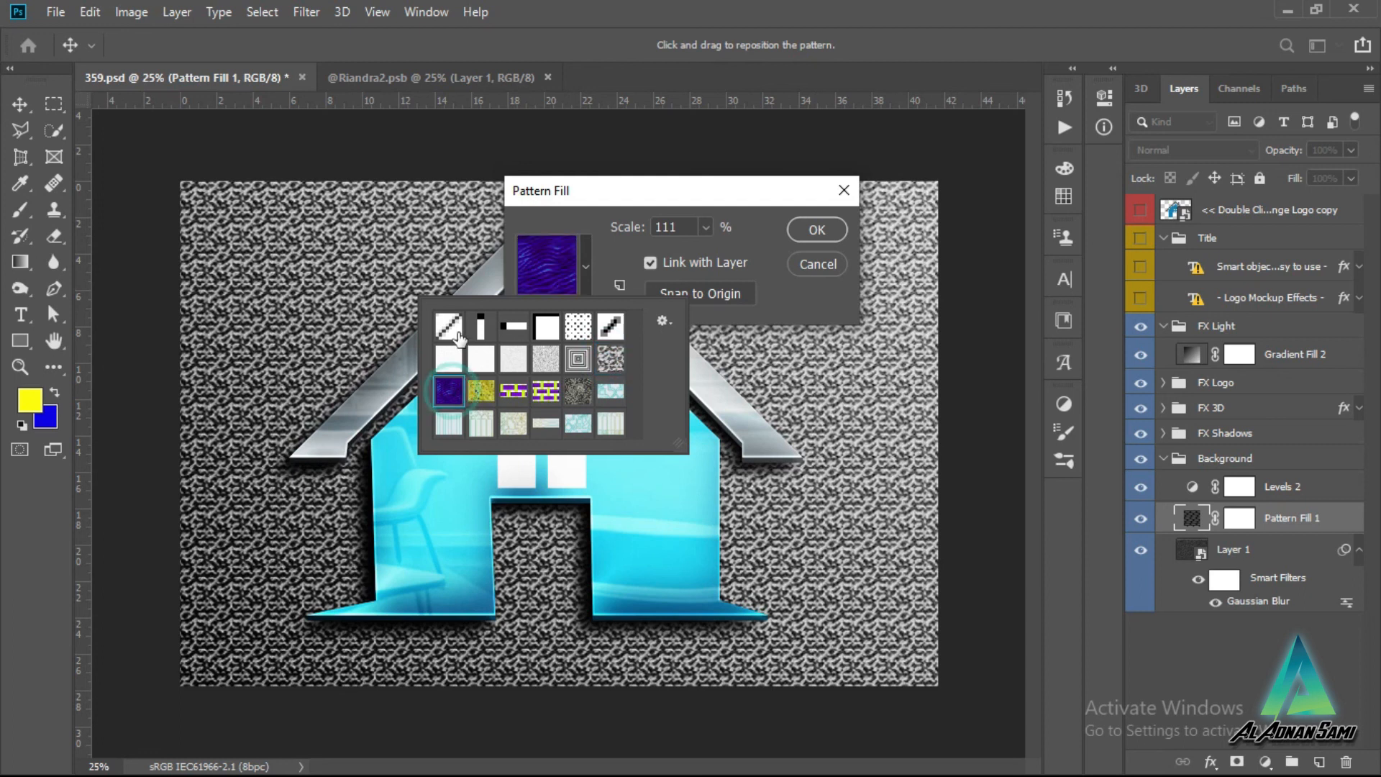
left_click(452, 425)
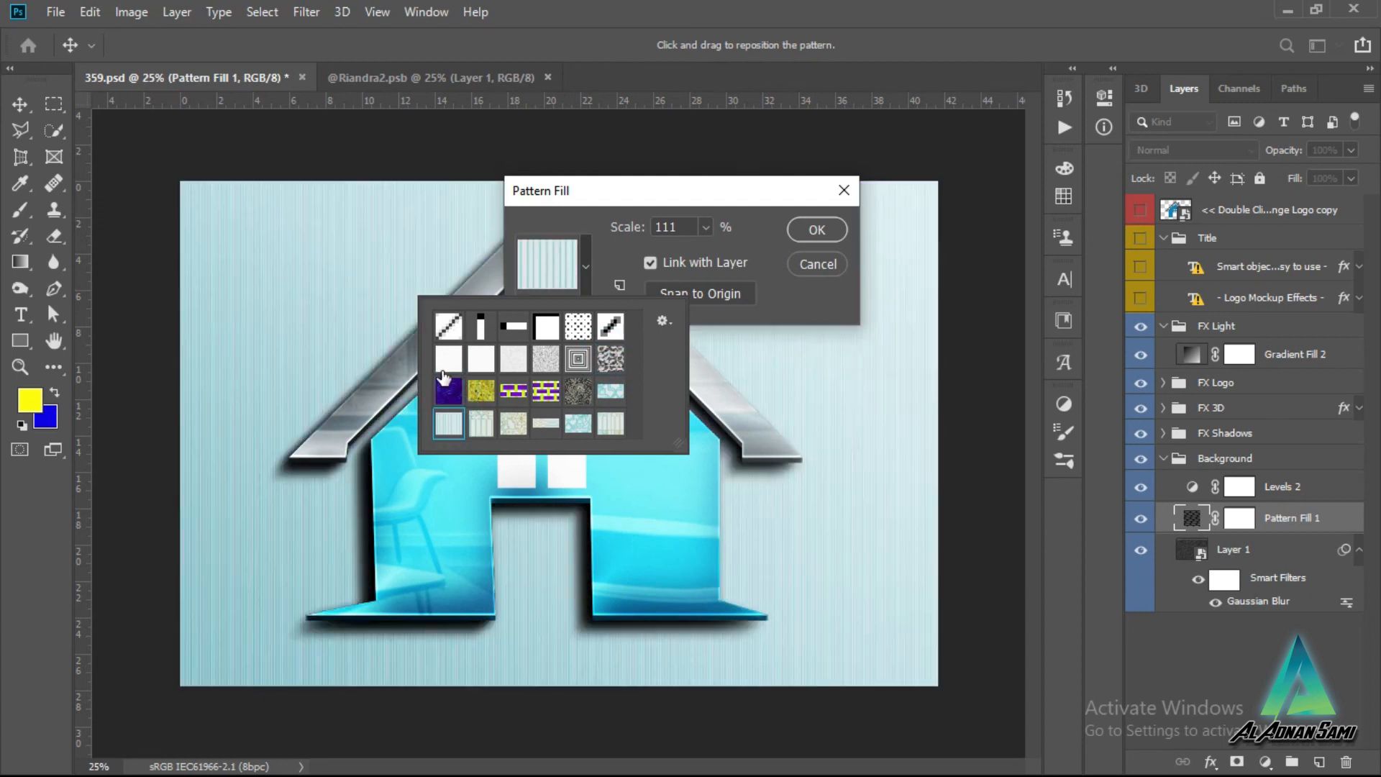
left_click(817, 229)
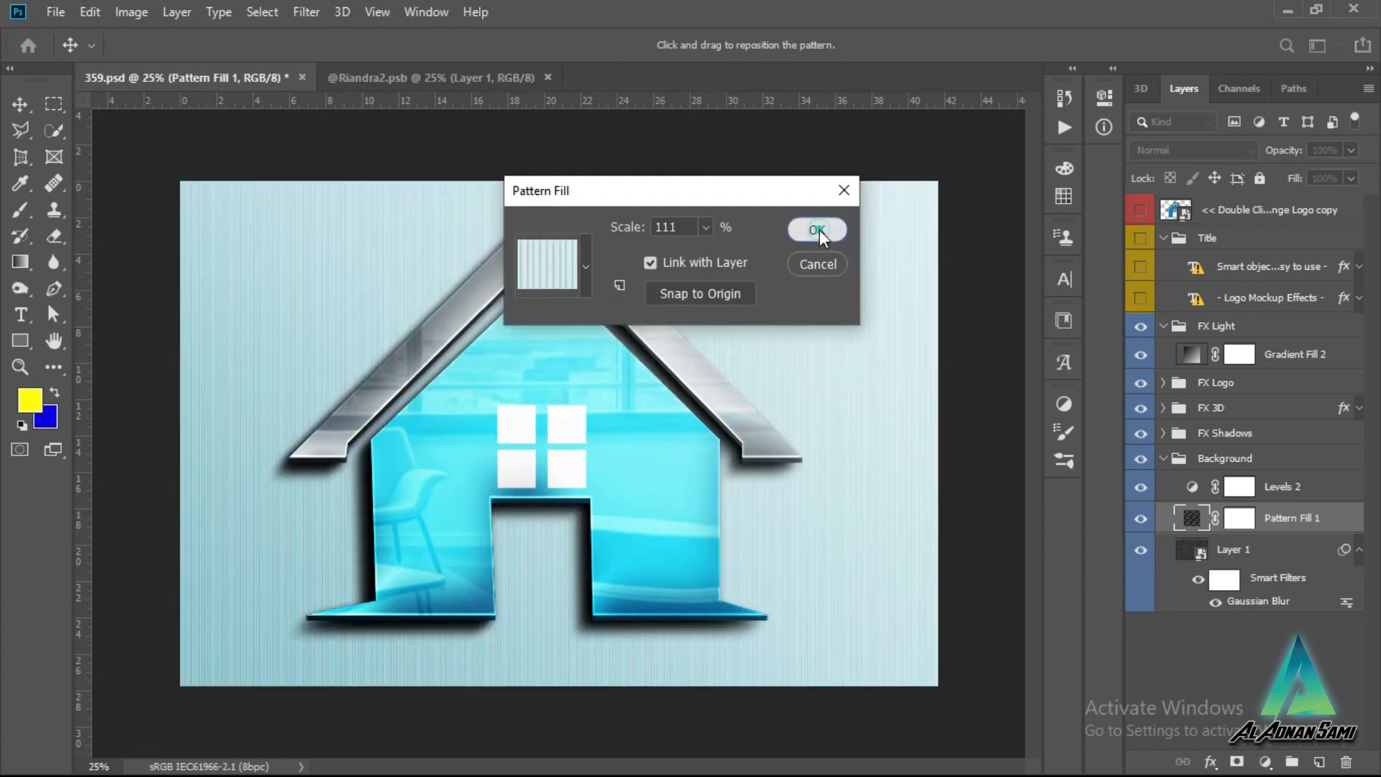
left_click(817, 229)
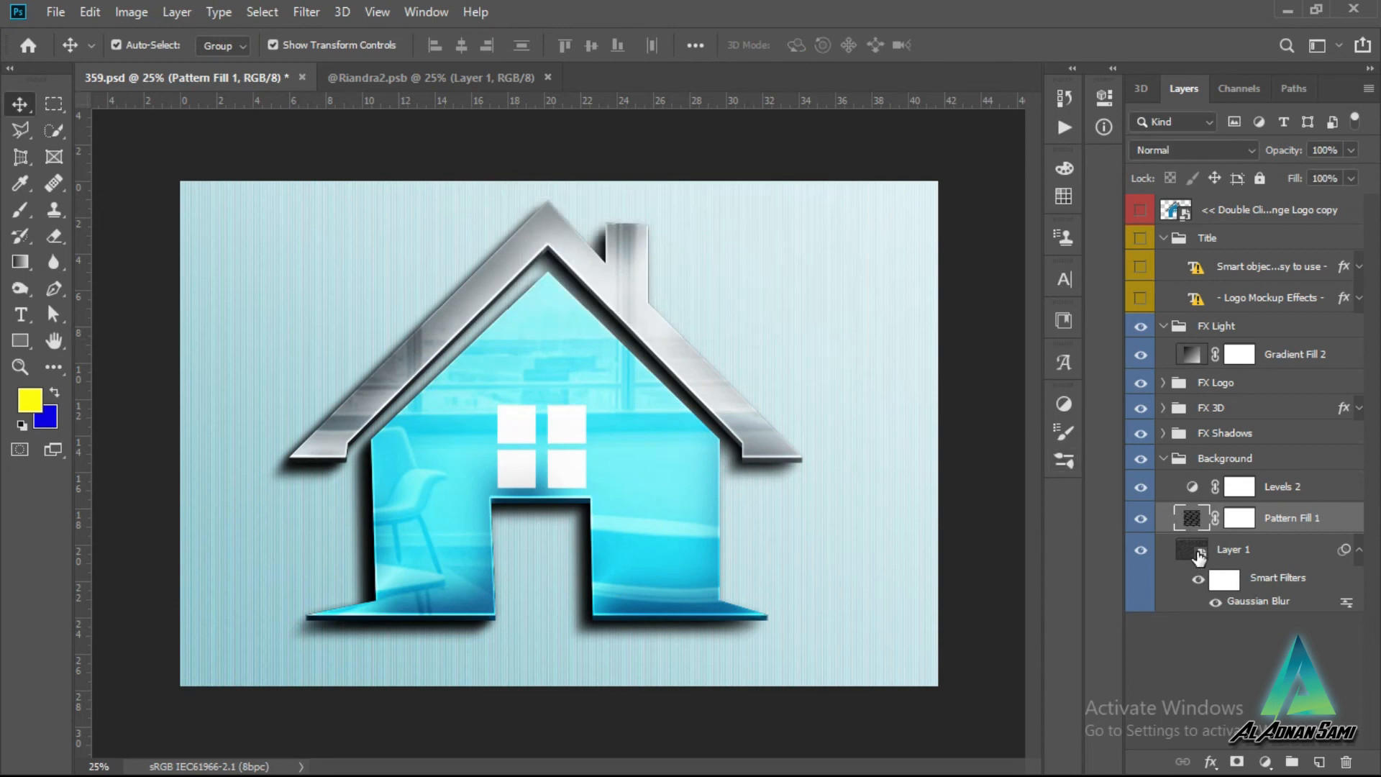
Step: Open the Layer 1 smart object of the Background group and place the yellow speedup image embedded, enlarged to nearly the full canvas width
left_click(1199, 556)
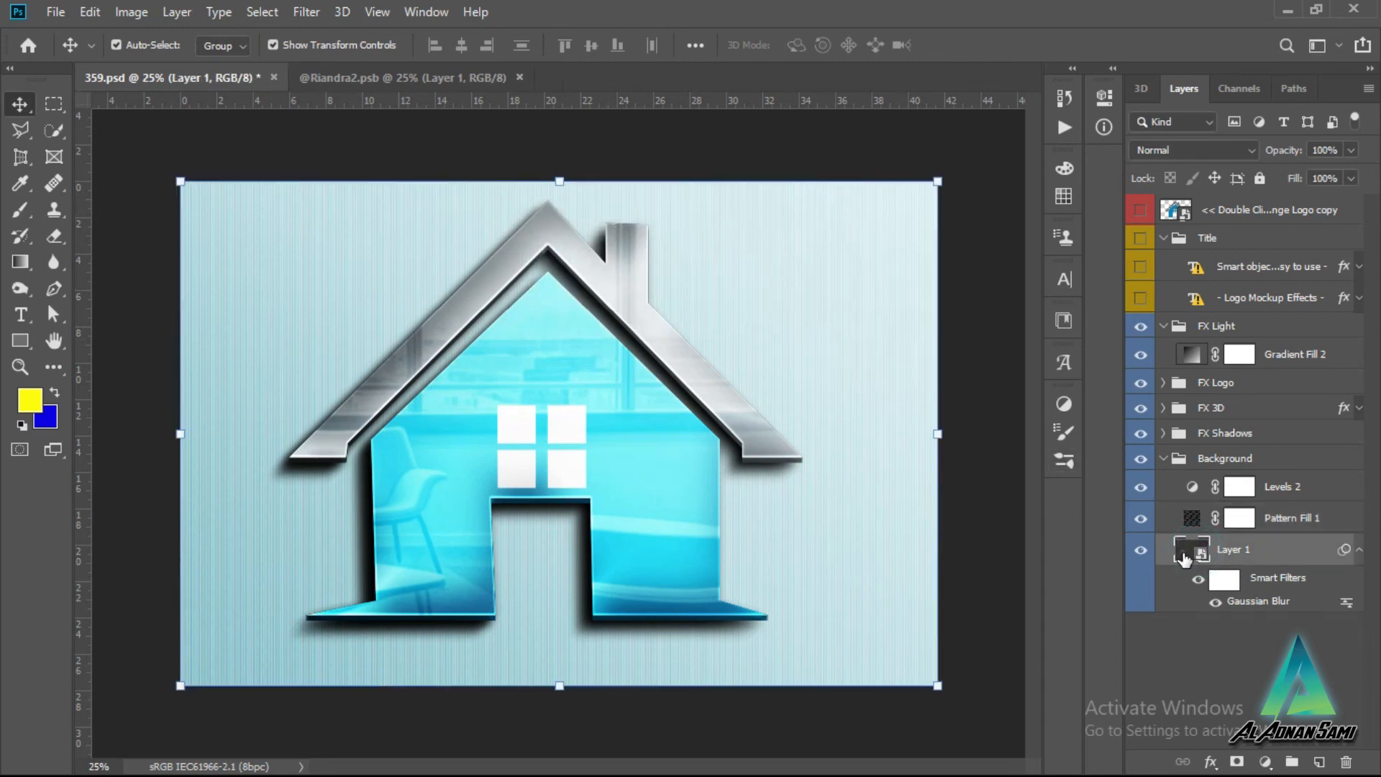
double_click(1183, 552)
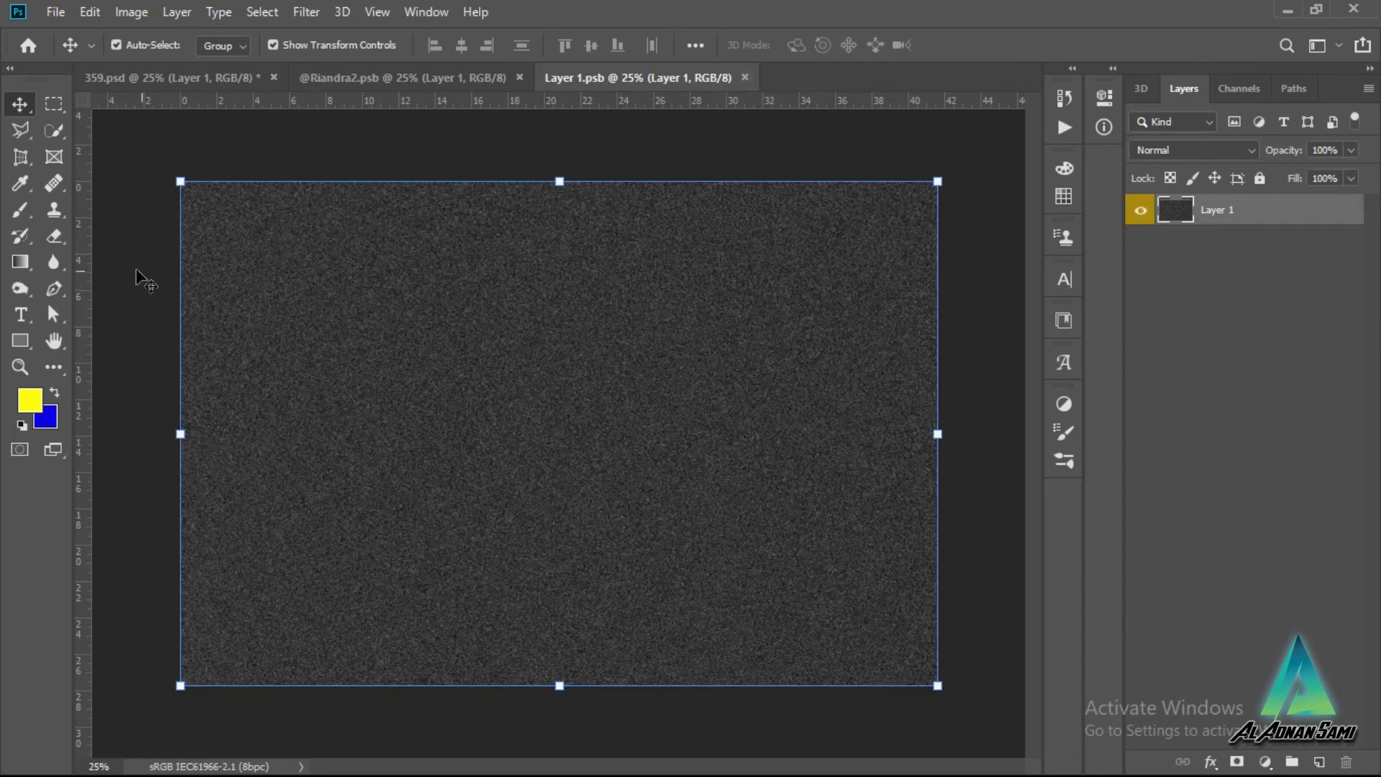
left_click(54, 10)
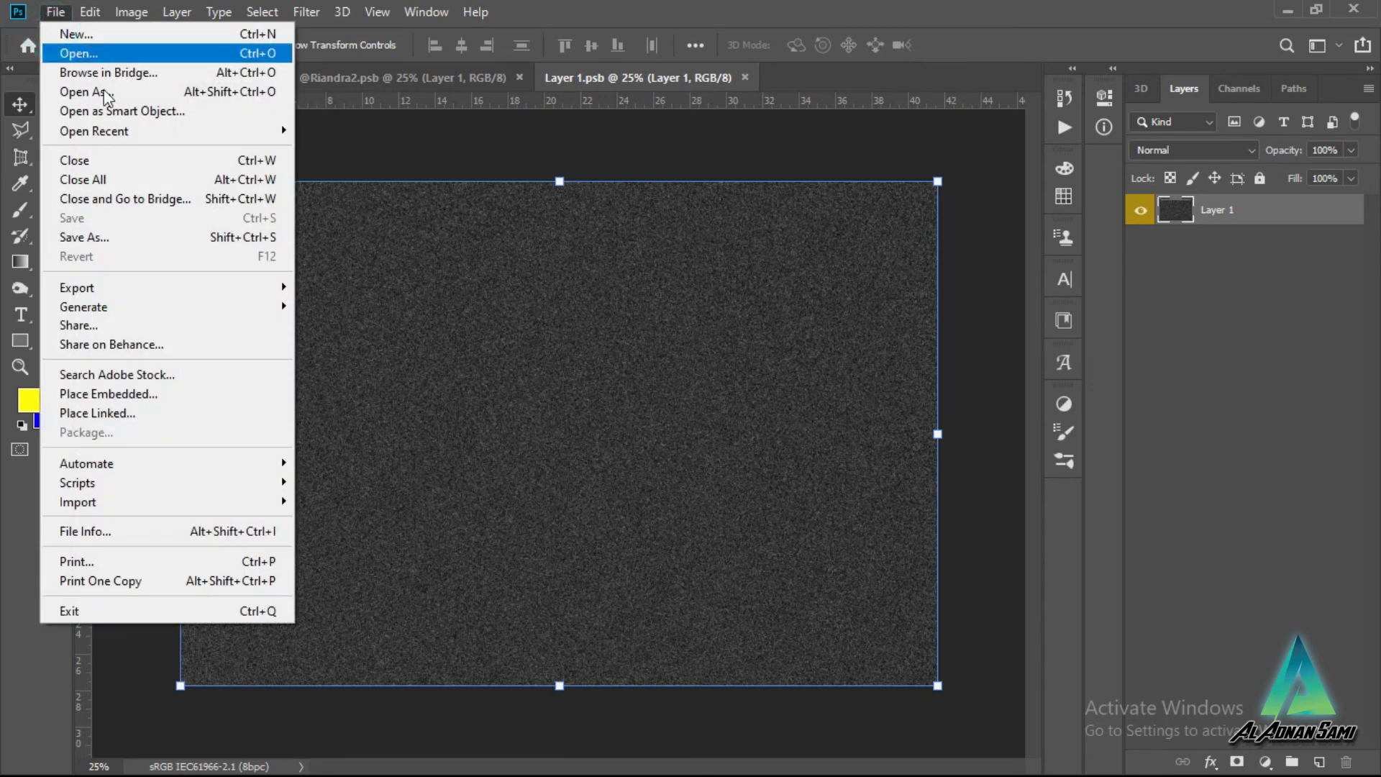
left_click(138, 402)
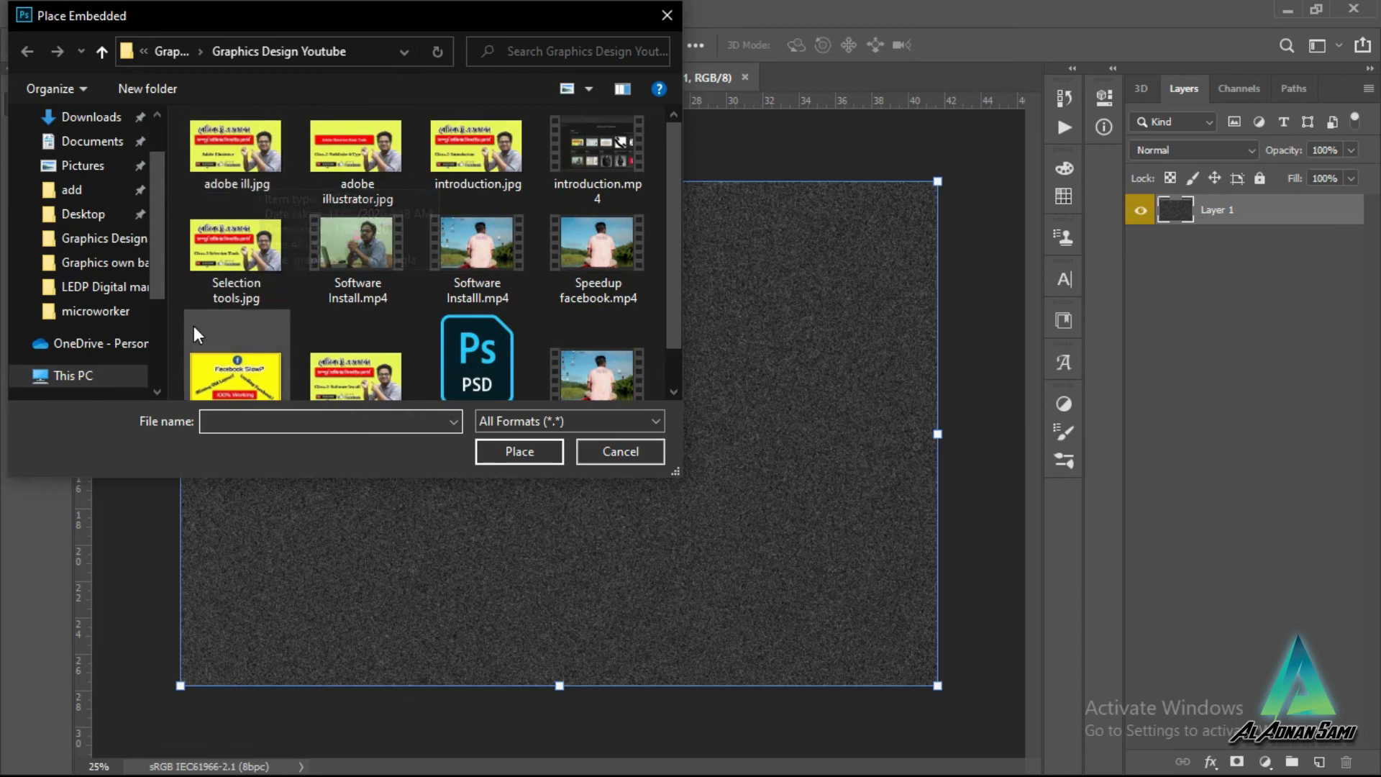
left_click(216, 347)
left_click(507, 447)
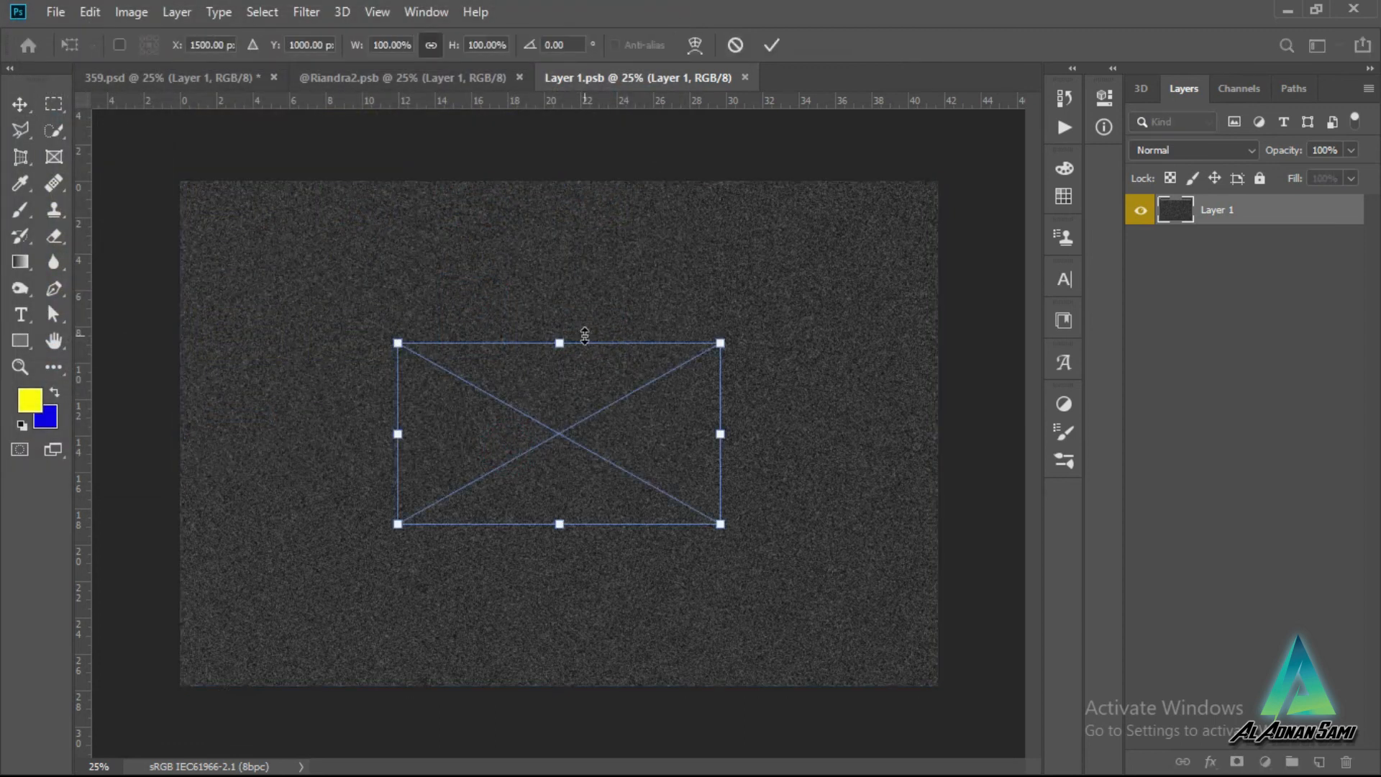
left_click_drag(725, 527, 907, 704)
left_click(770, 46)
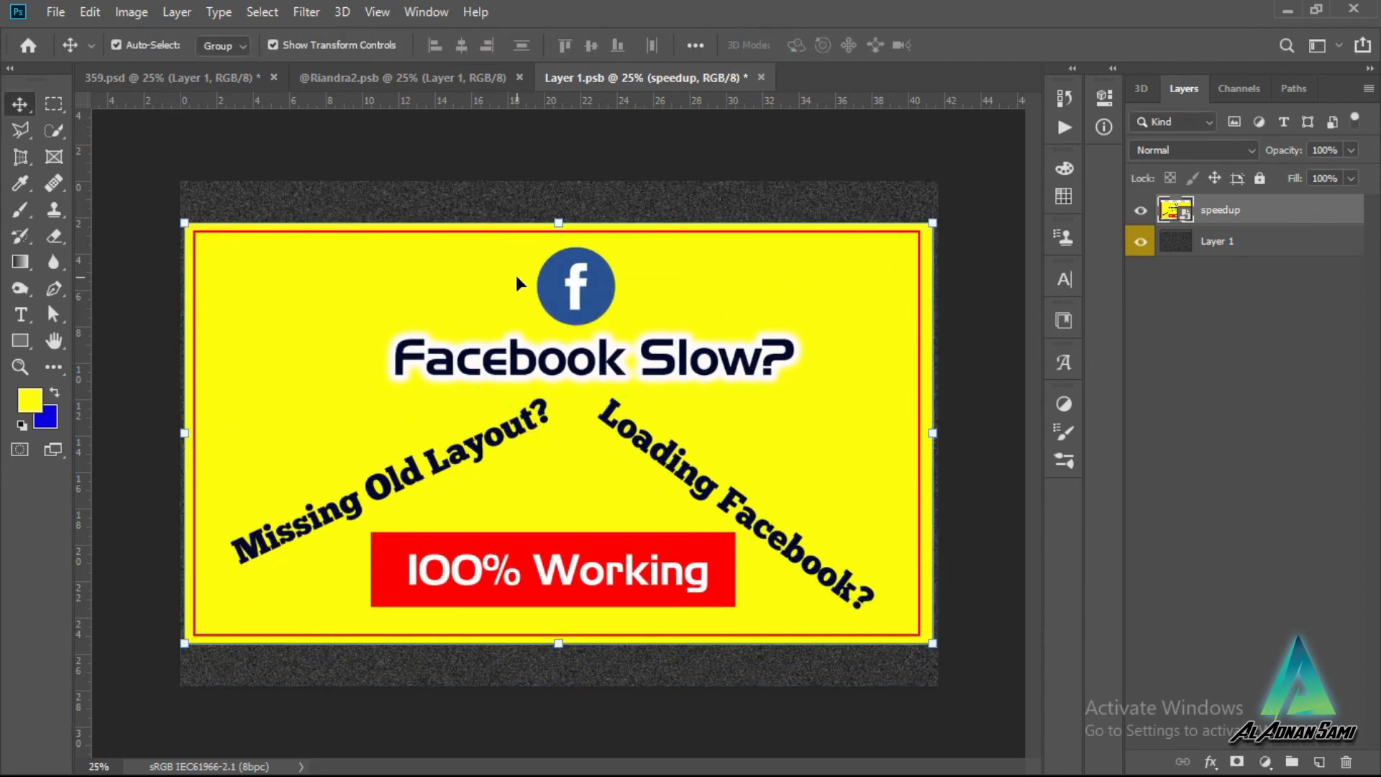
Step: Save the smart object, return to 359.psd and hide Pattern Fill 1 to reveal the placed background image
key("ctrl+s")
left_click(239, 76)
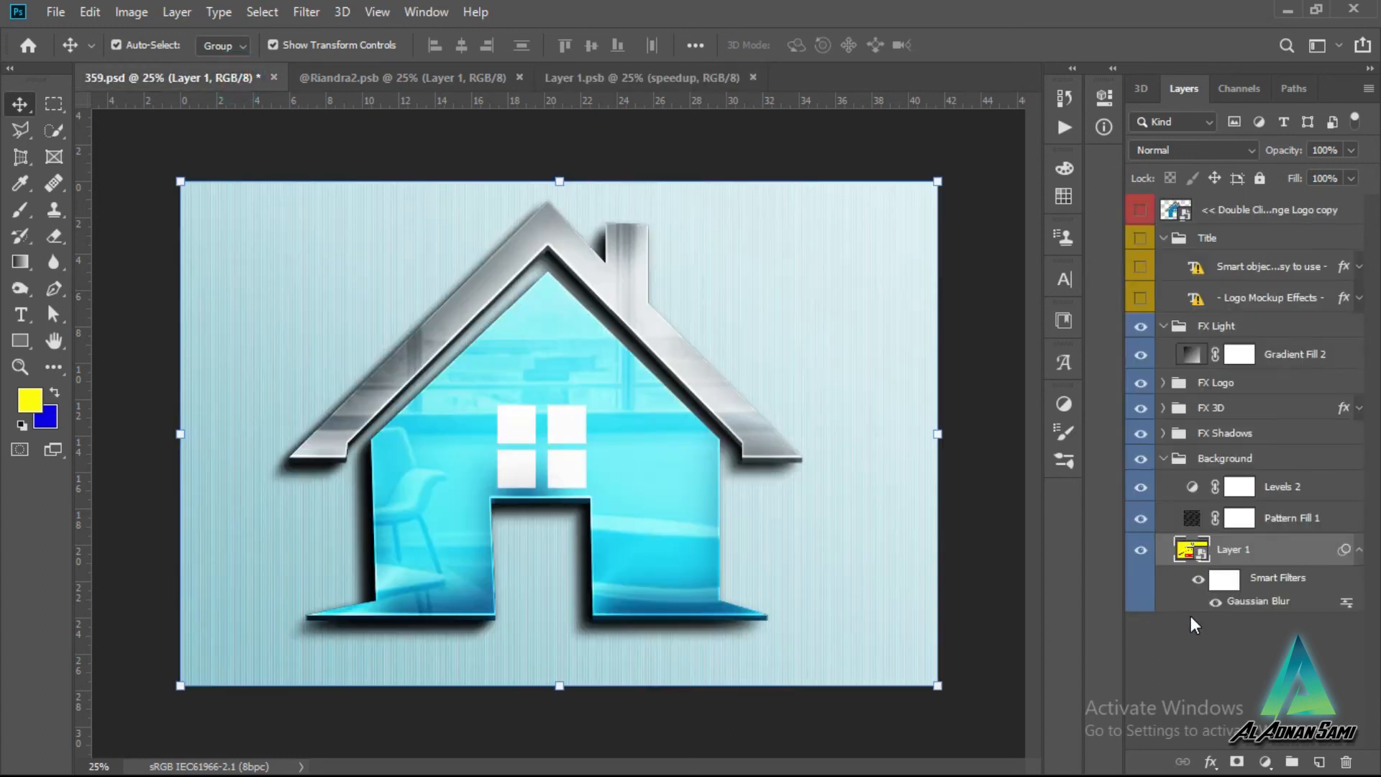
left_click(1141, 518)
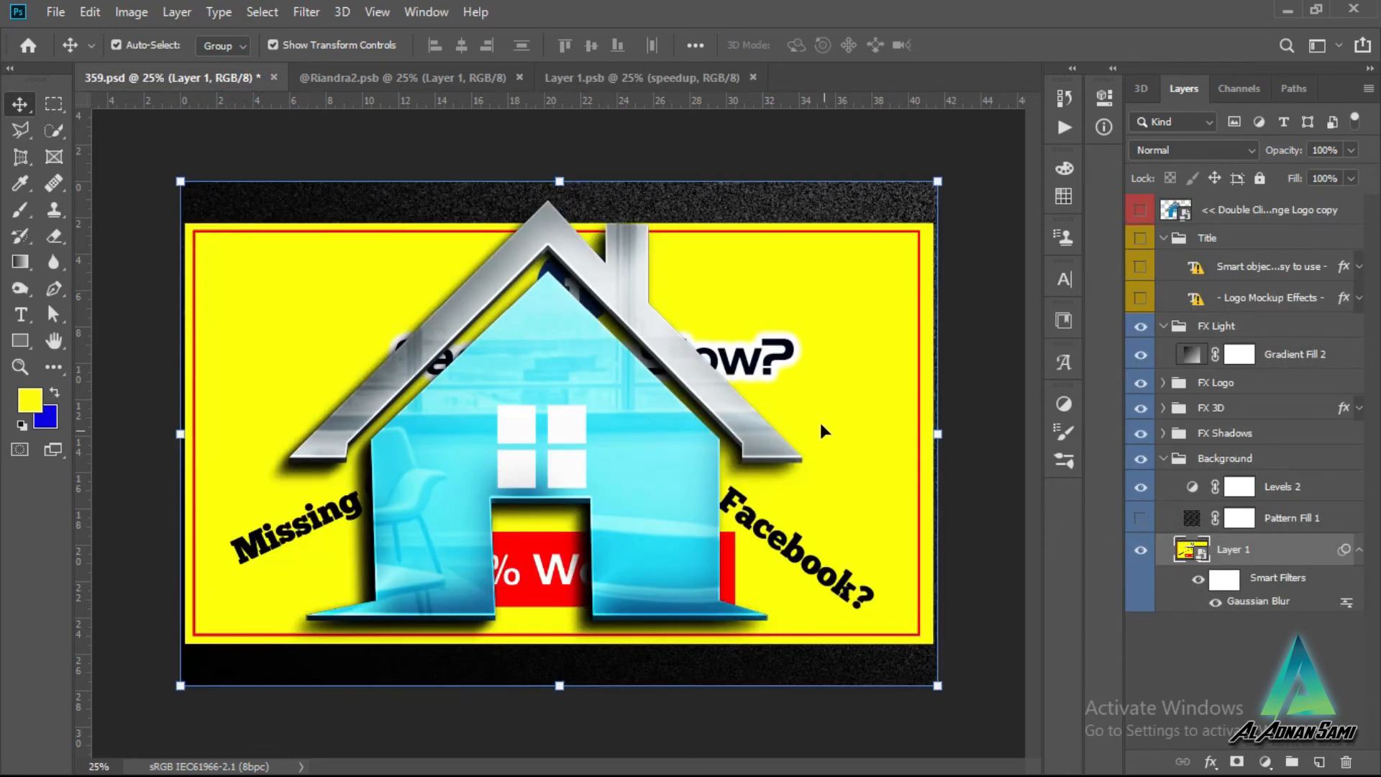
left_click(901, 329)
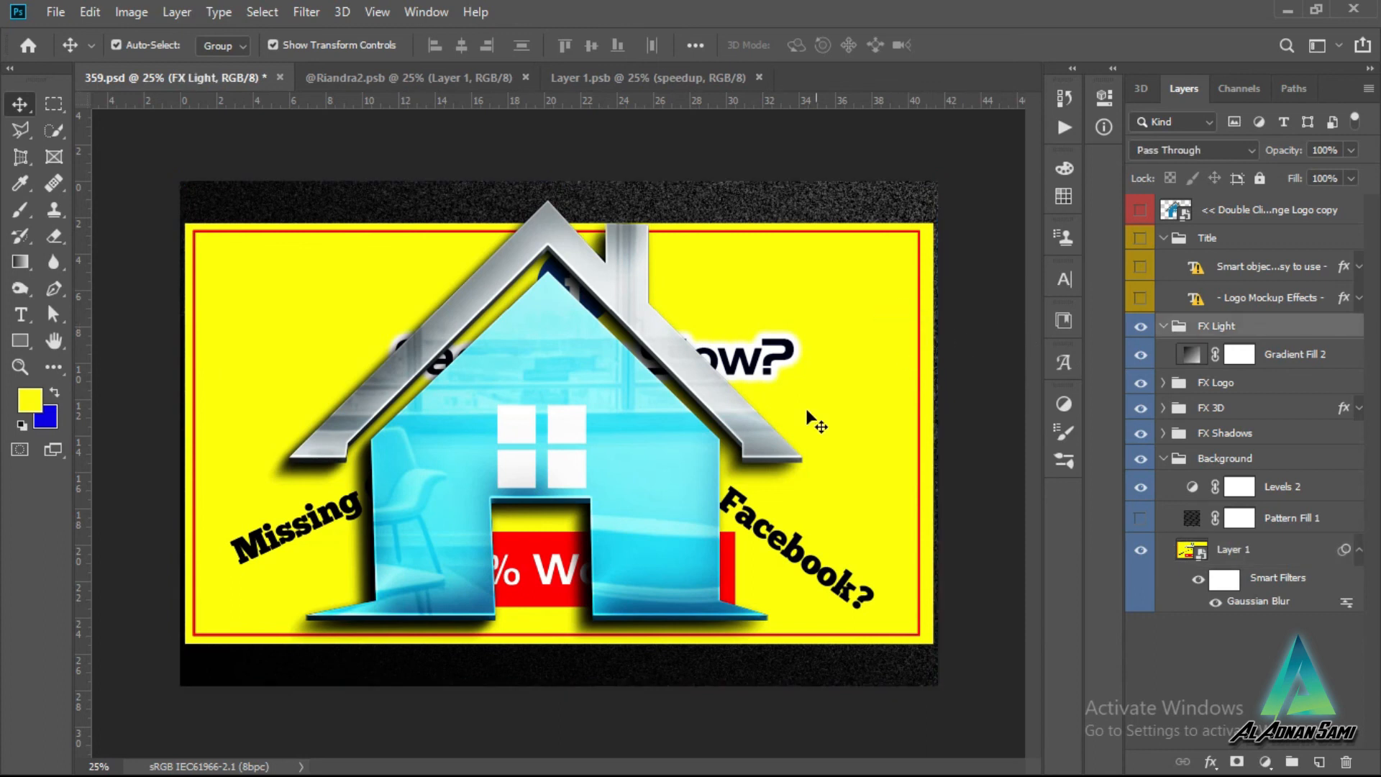
Step: Collapse the Title group, expand the FX Logo group and open the logo copy 3 smart object
scroll(804, 433, "down", 1)
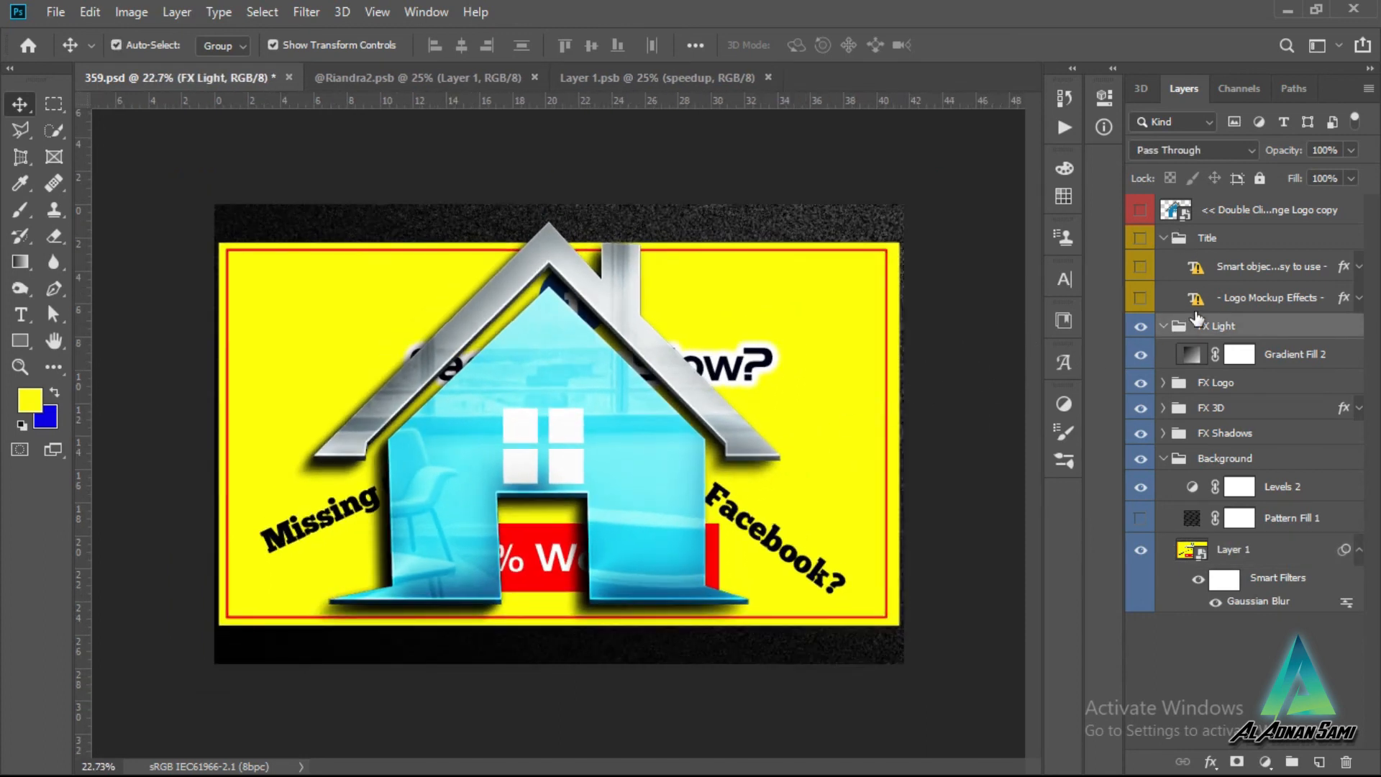
left_click(1163, 237)
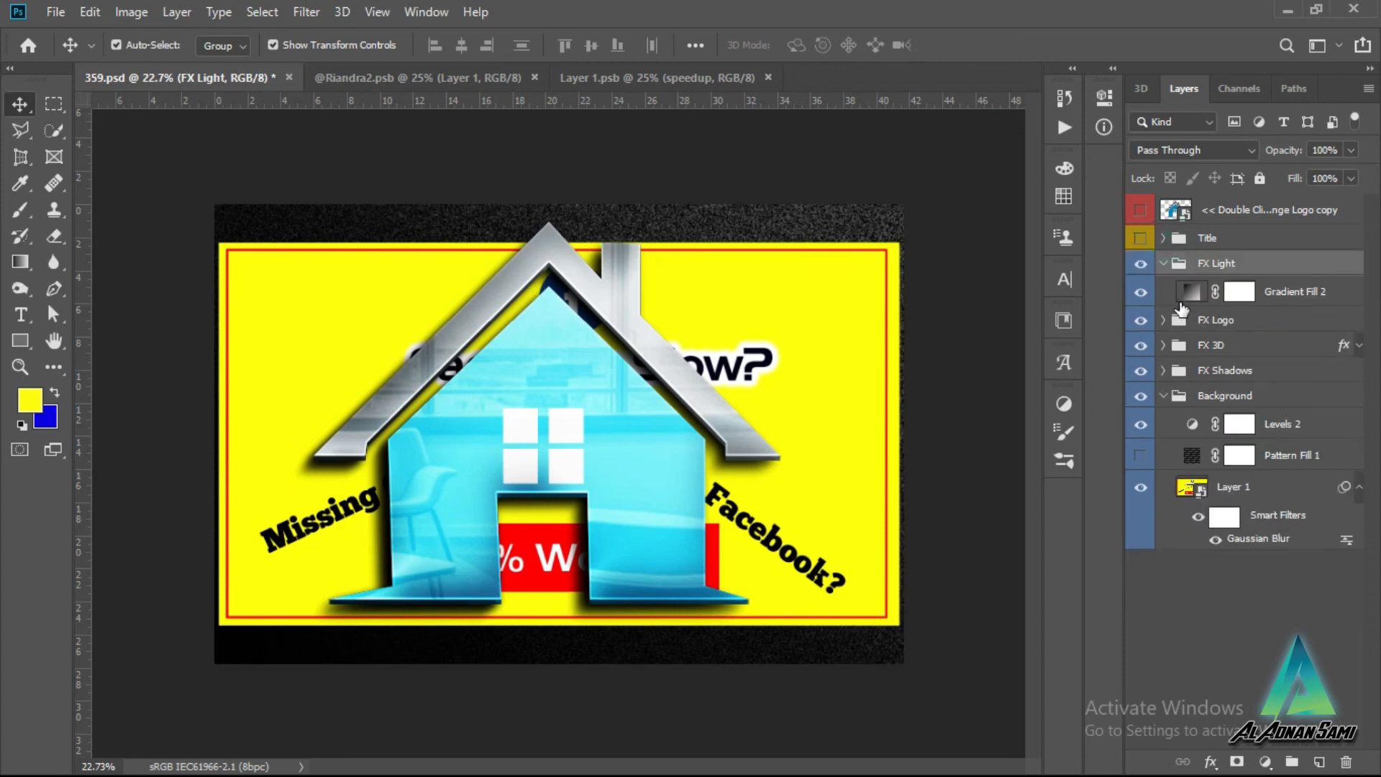
left_click(1163, 320)
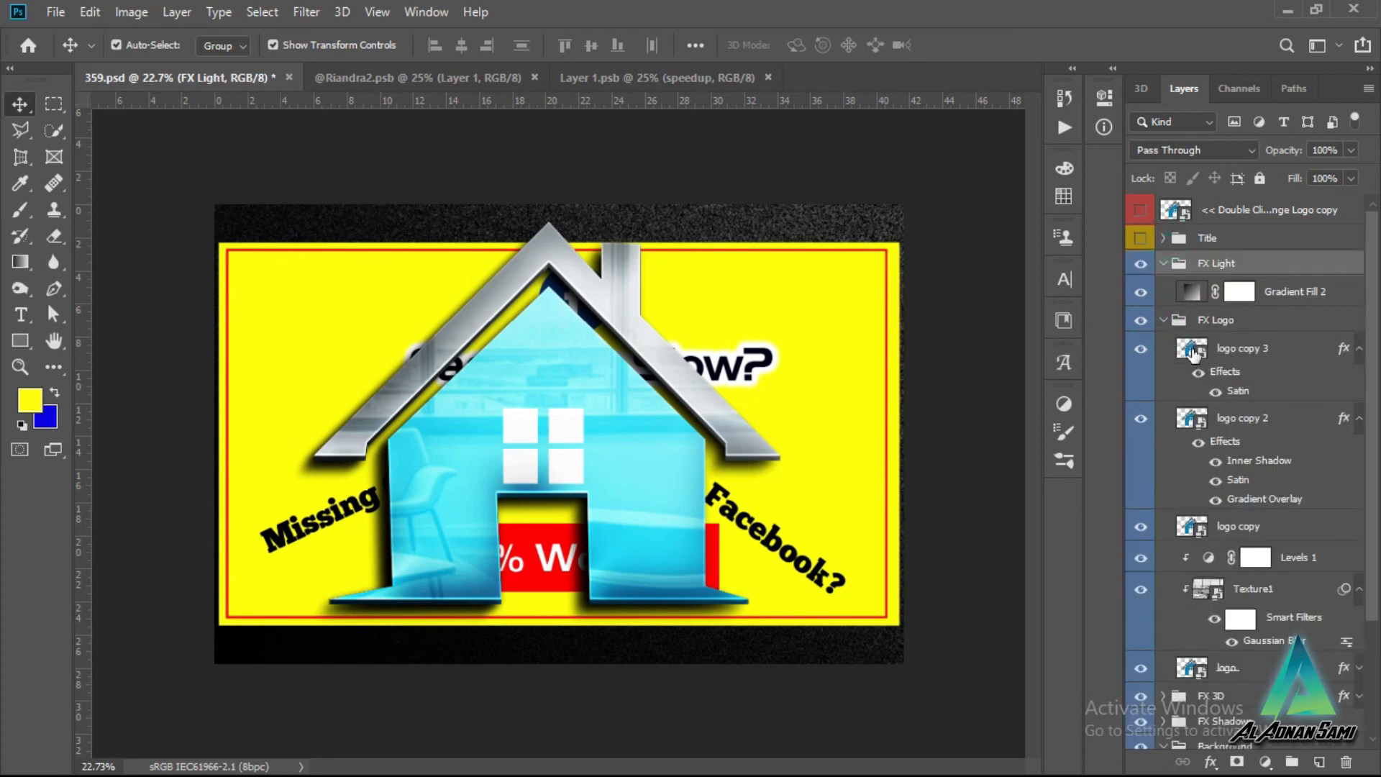
double_click(1206, 357)
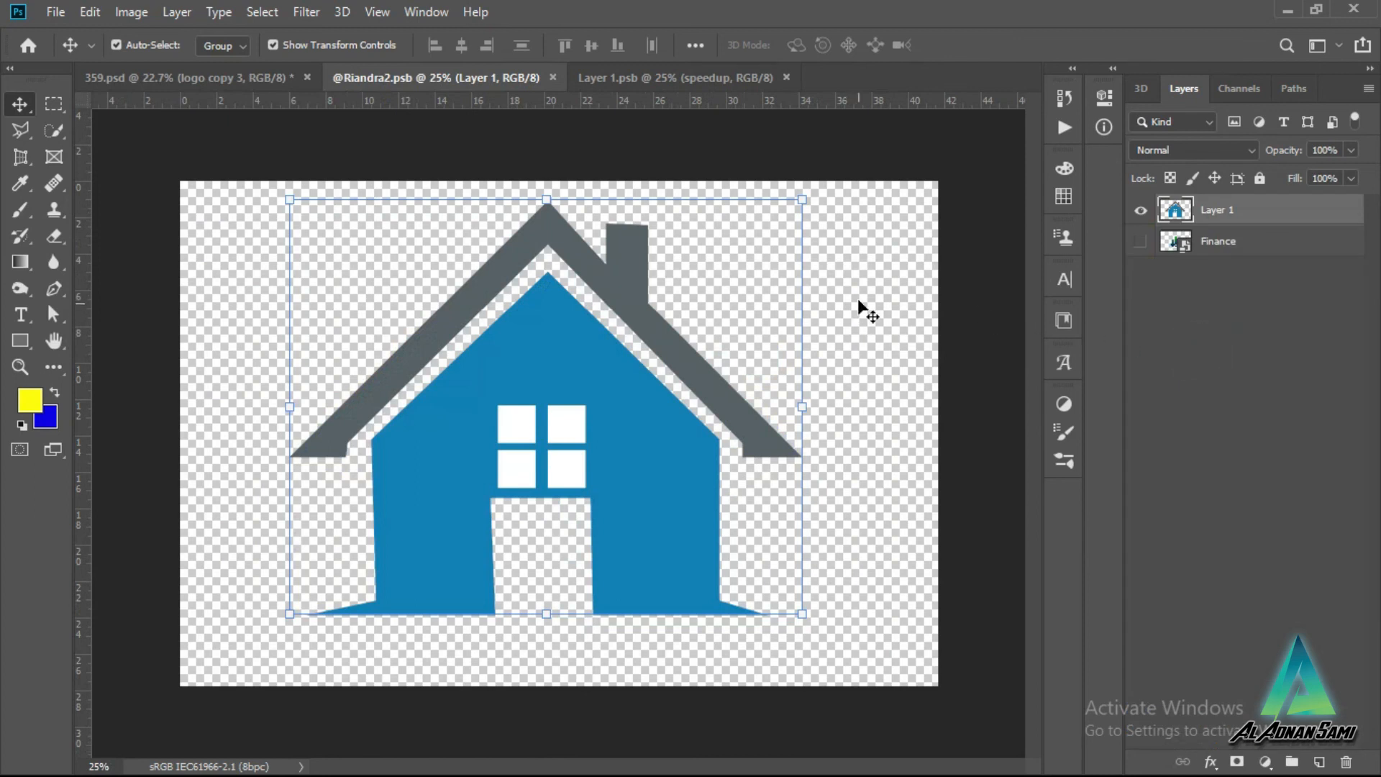
Step: Scale the house logo down to 28.50%, save the smart object and return to 359.psd with the logo deselected
left_click_drag(802, 205, 621, 351)
left_click_drag(585, 420, 597, 479)
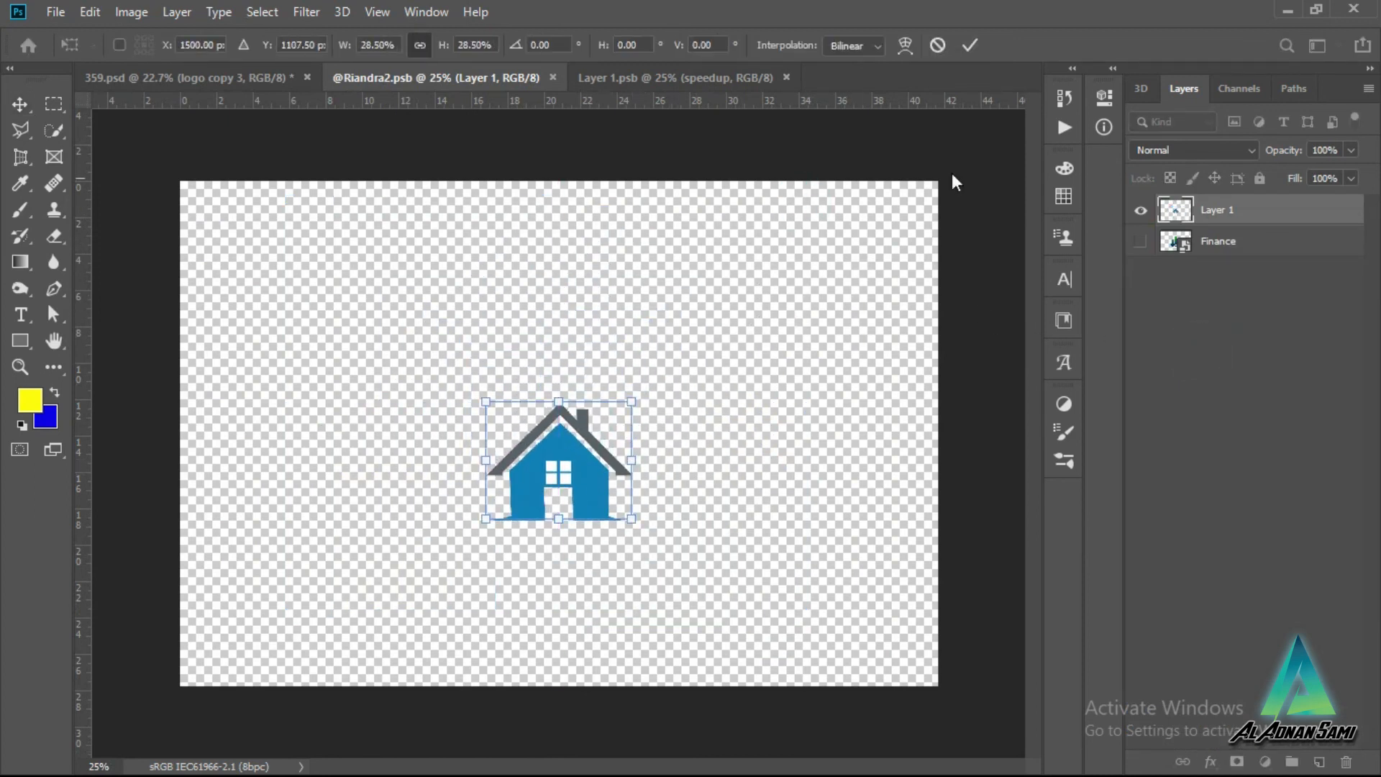
left_click(972, 44)
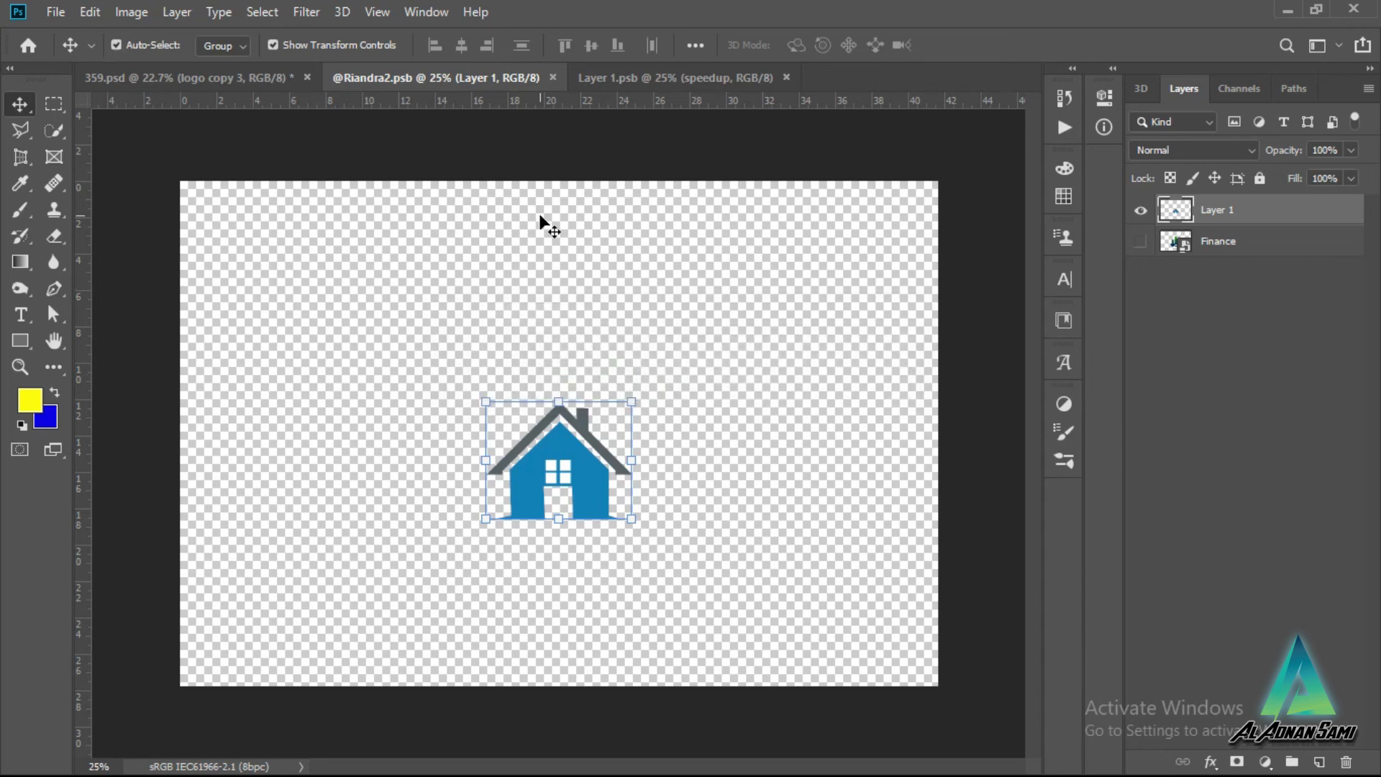
left_click(226, 65)
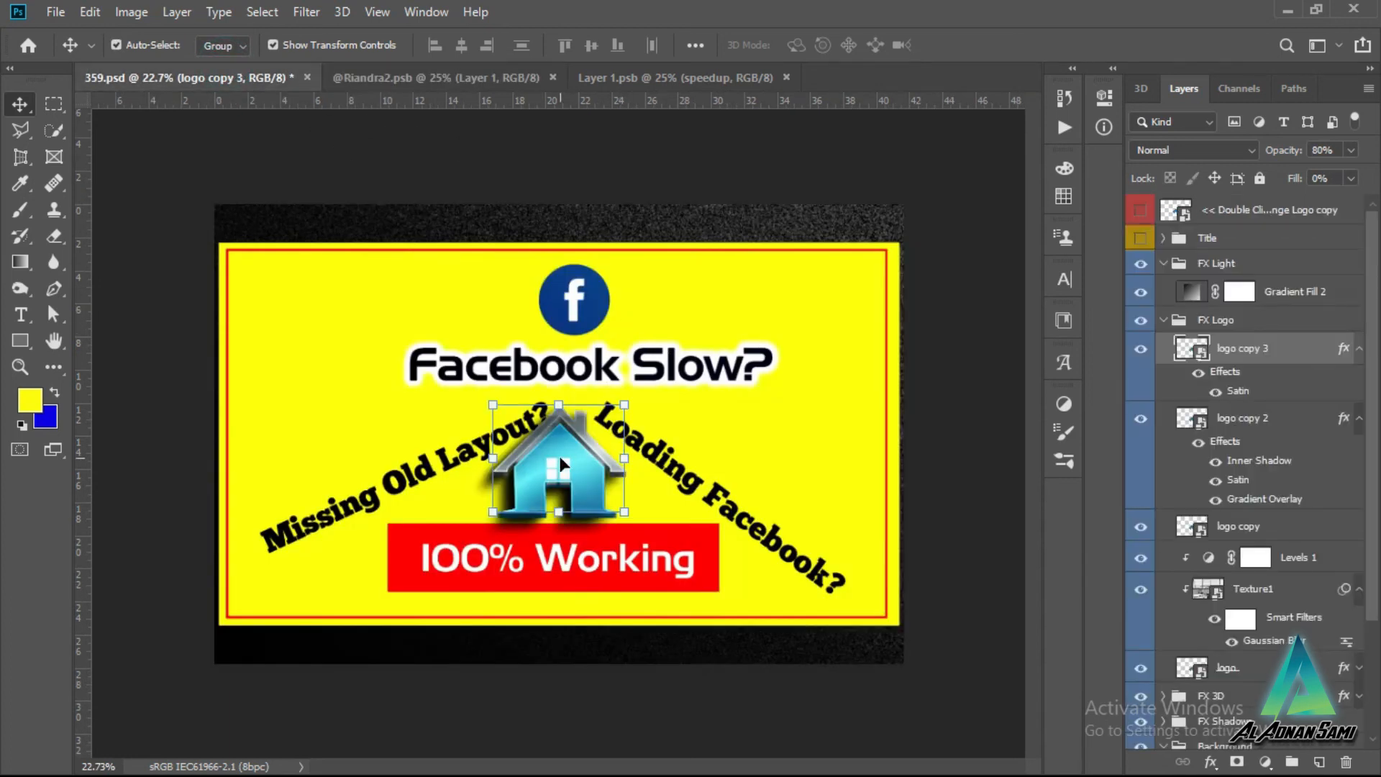
left_click(989, 336)
left_click(791, 340)
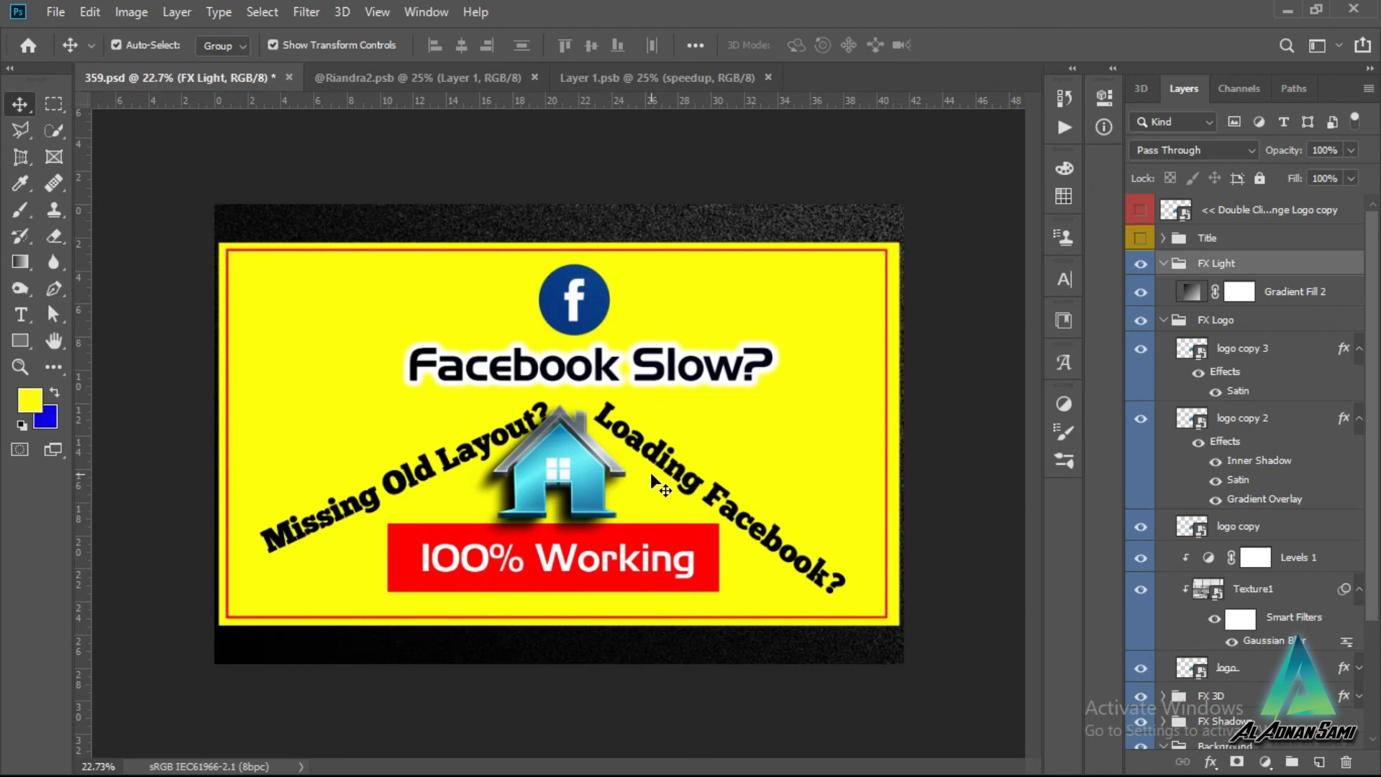
Step: Hide Layer 1 in the Background group to remove the yellow image from behind the logo
scroll(1208, 428, "down", 1)
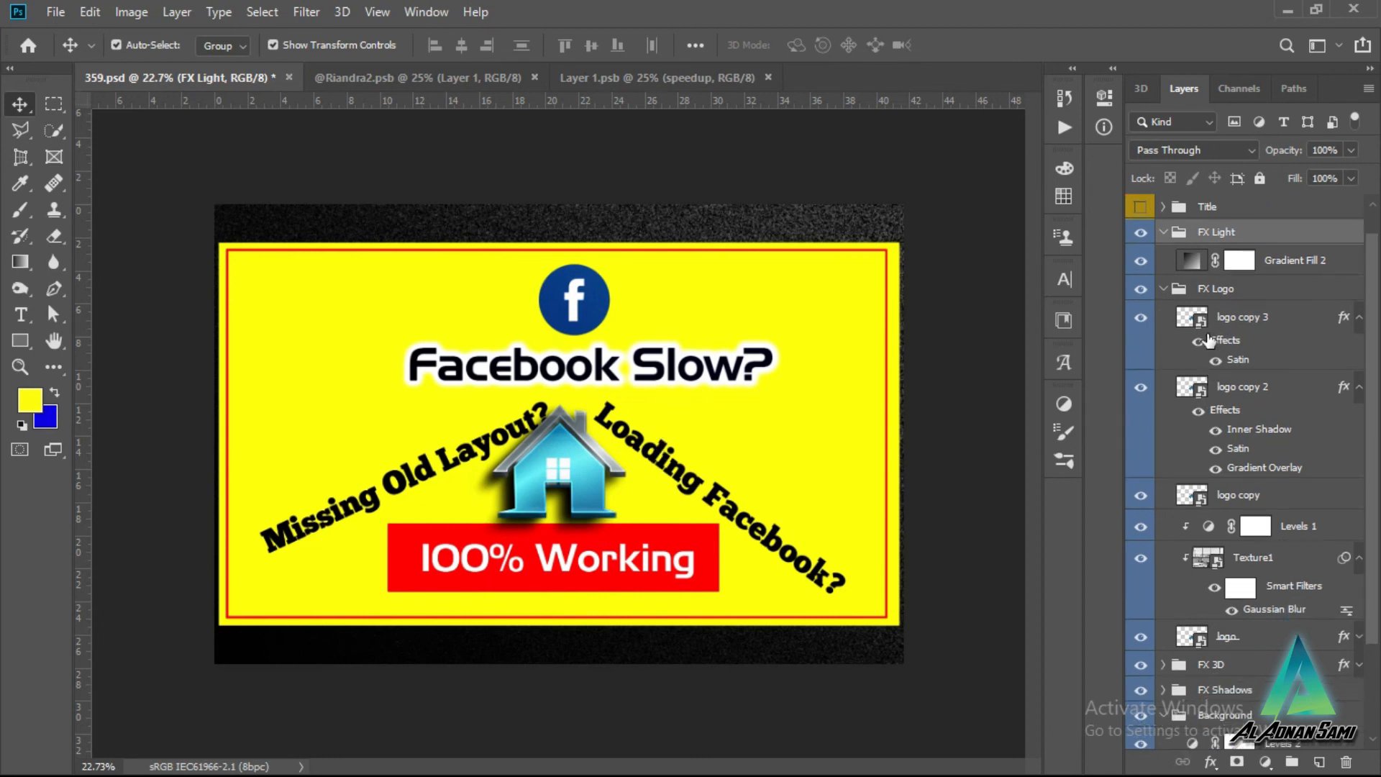
scroll(1206, 615, "down", 4)
left_click(1143, 687)
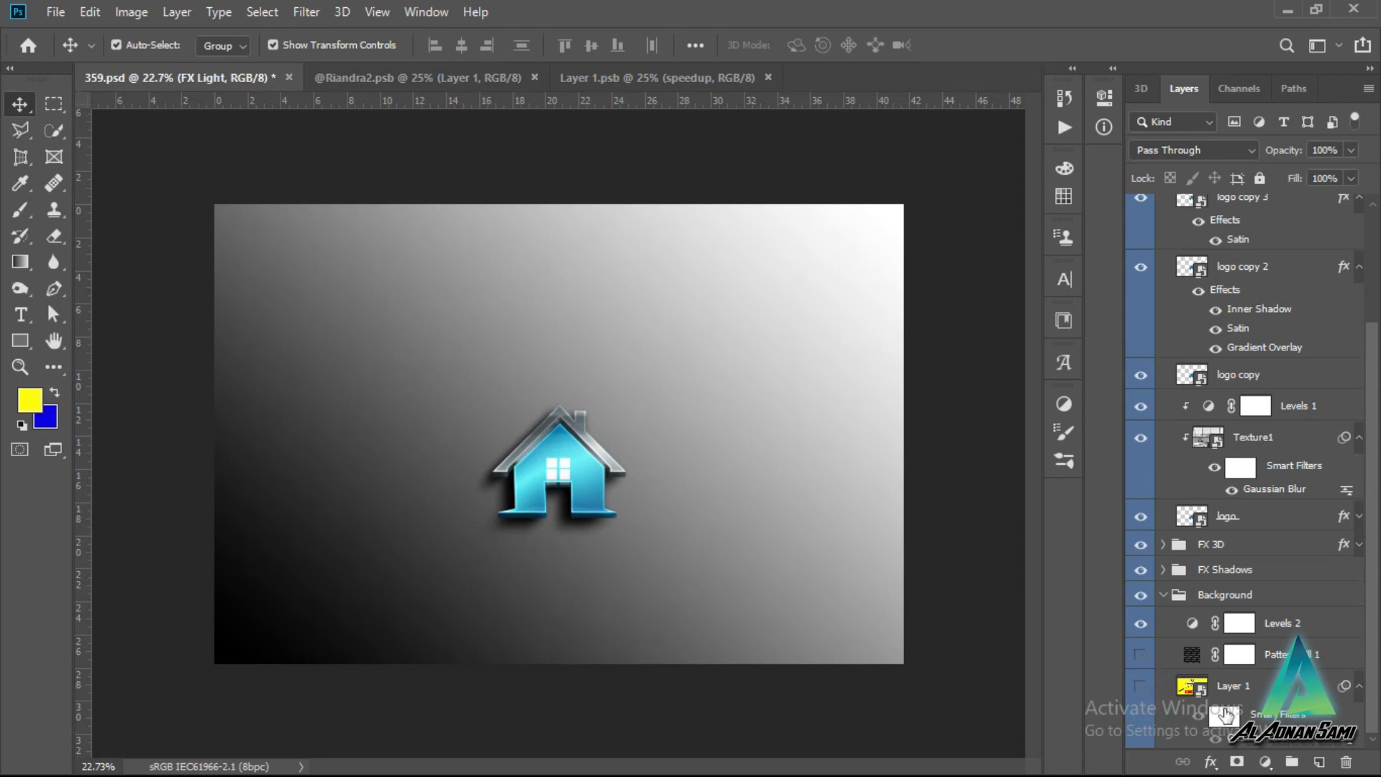
Step: Nudge the black and white output levels of the Levels 2 adjustment inward, and collapse the Background group
left_click(1194, 625)
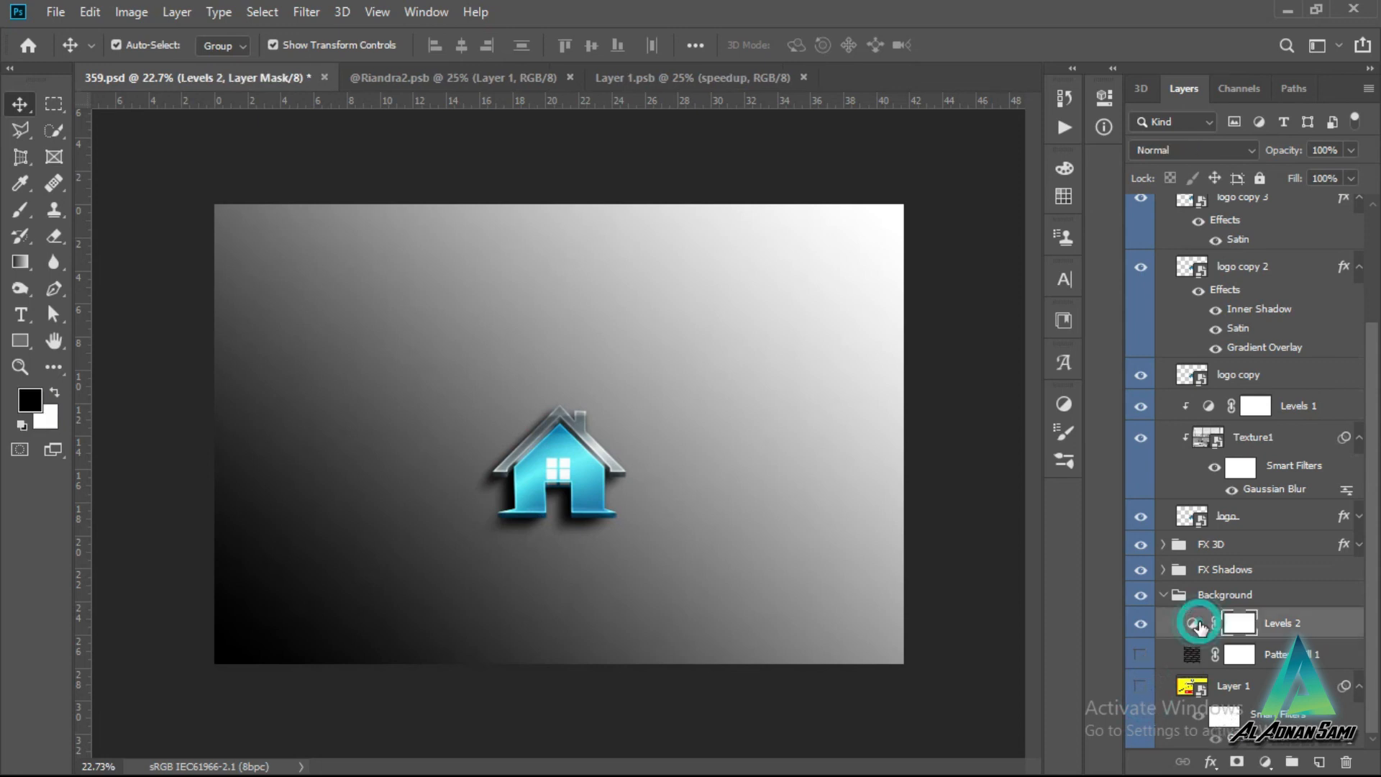
double_click(1194, 624)
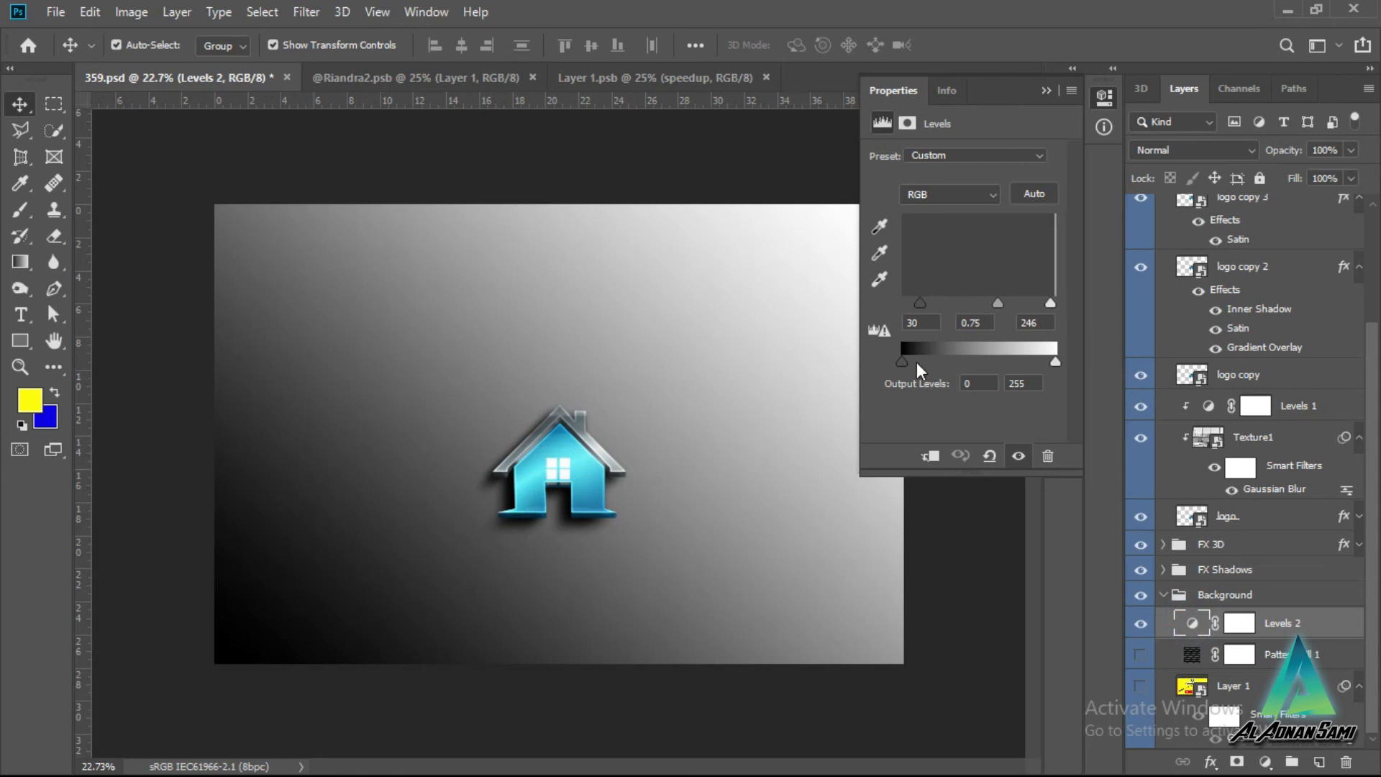
left_click_drag(903, 362, 908, 366)
left_click_drag(1055, 362, 1045, 361)
left_click(1140, 653)
left_click(1163, 602)
left_click(1017, 558)
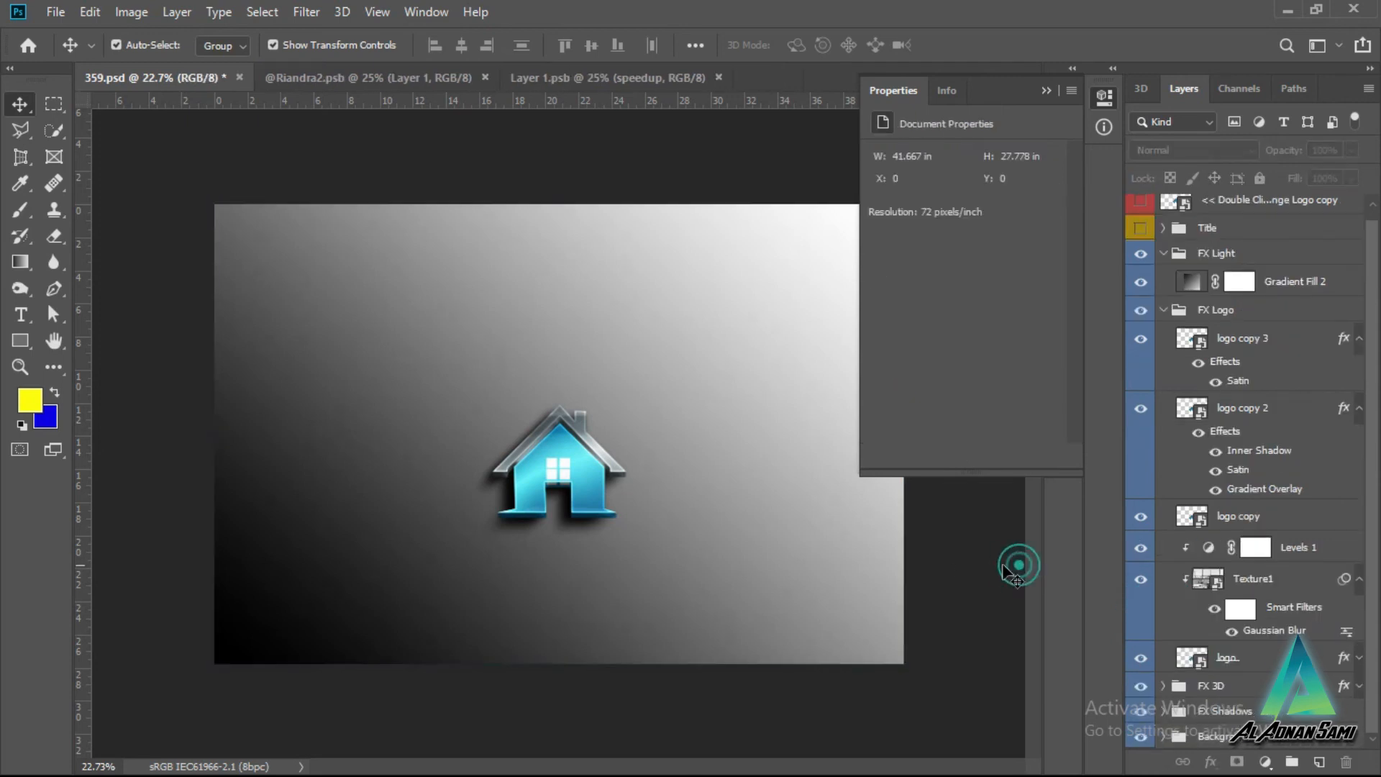
left_click(1046, 90)
Step: Examine the reduced house logo's 3D and shadow effects on the gradient background, both up close and as a whole
left_click(55, 11)
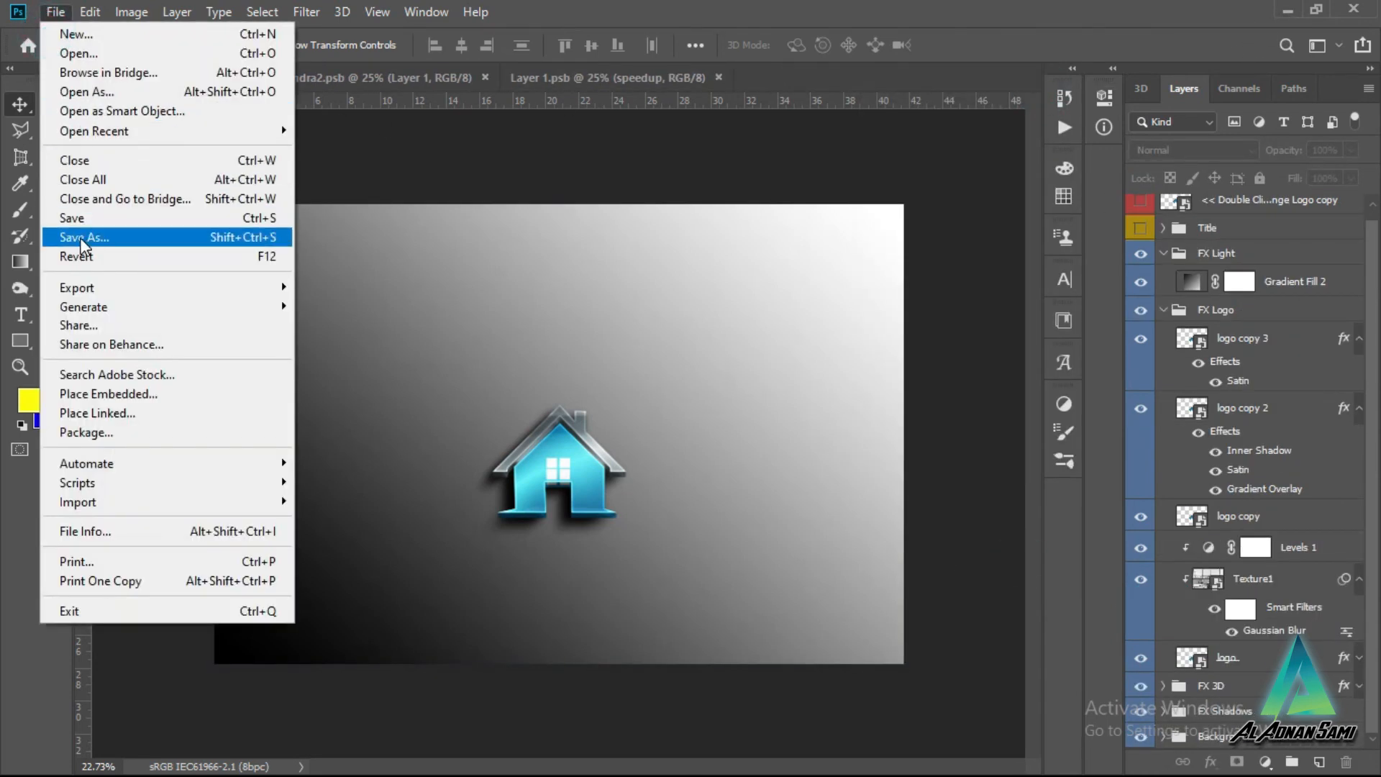
left_click(892, 406)
key("ctrl+0")
scroll(604, 507, "up", 4)
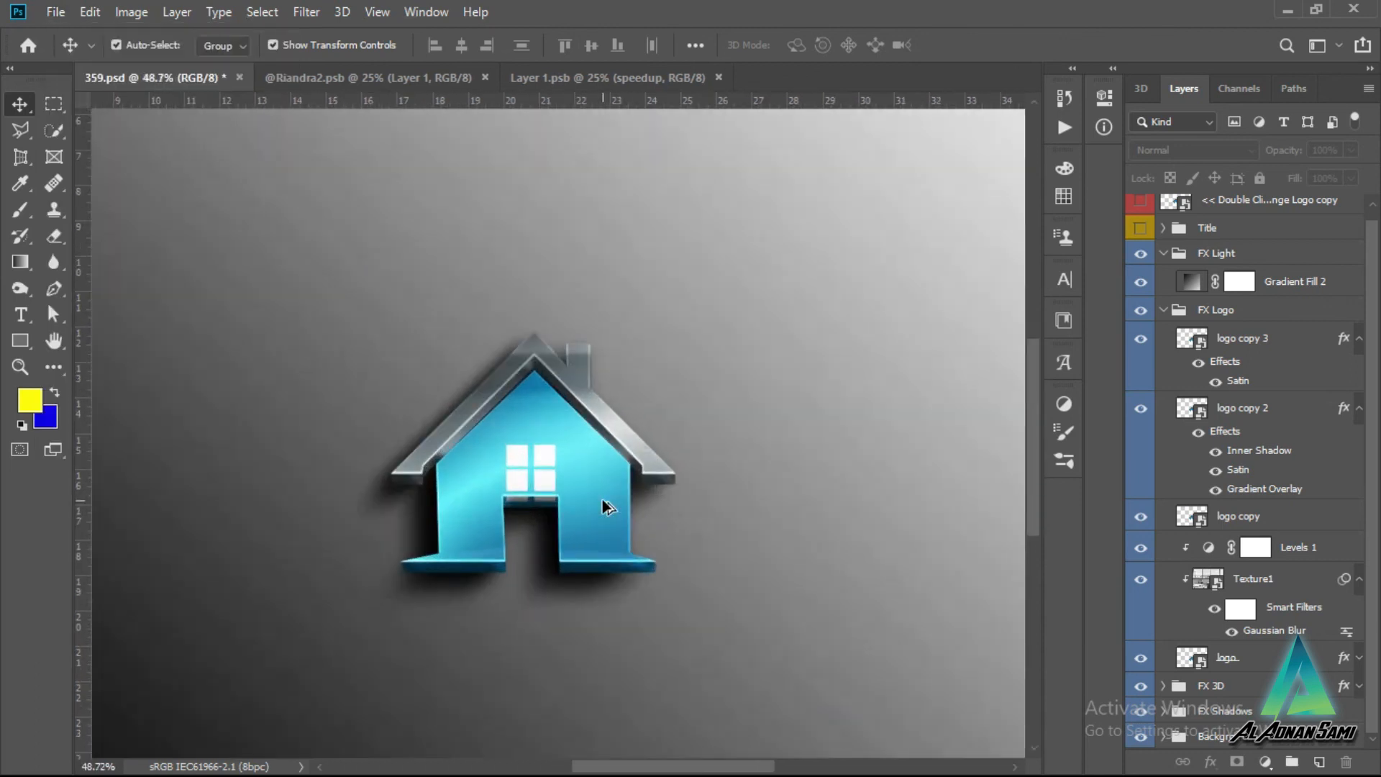
scroll(605, 507, "down", 2)
scroll(604, 507, "down", 1)
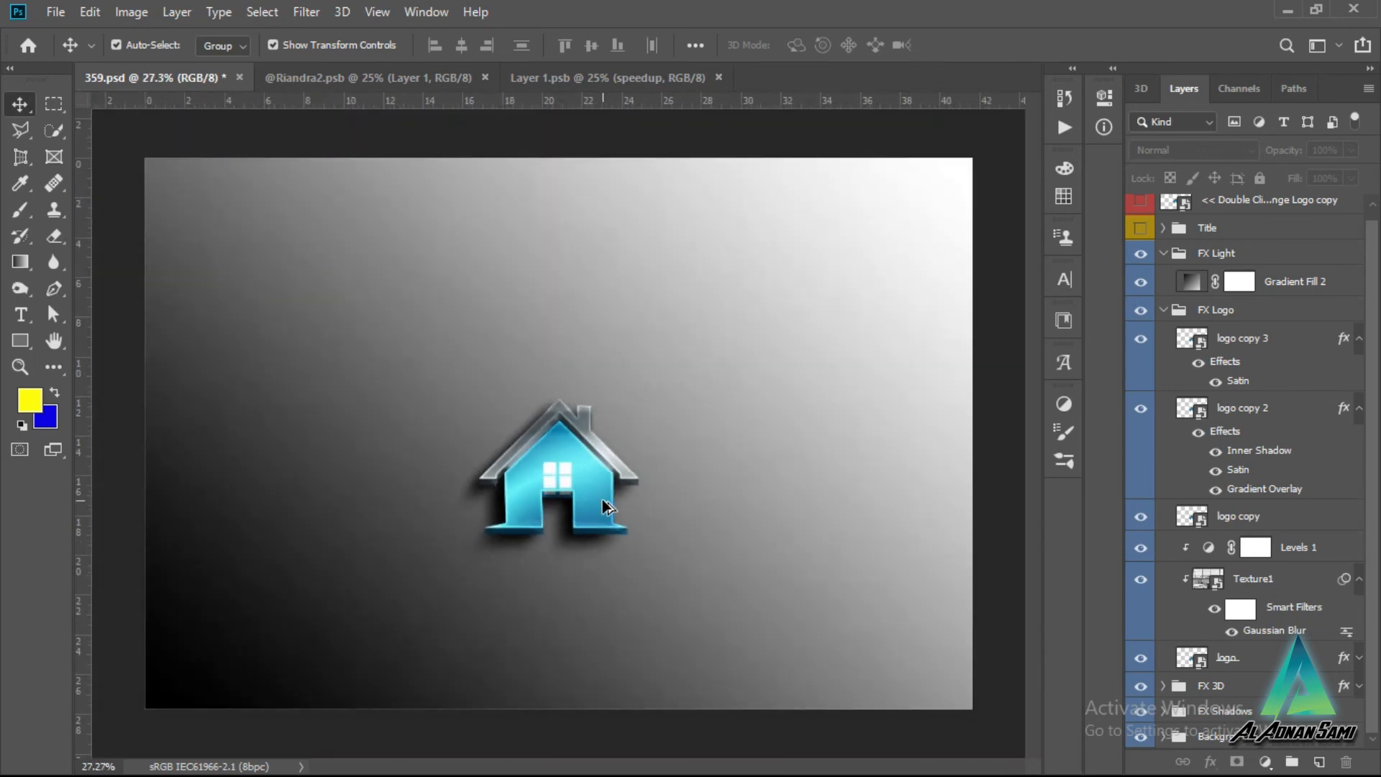
scroll(662, 503, "up", 3)
scroll(827, 506, "down", 4)
left_click(489, 72)
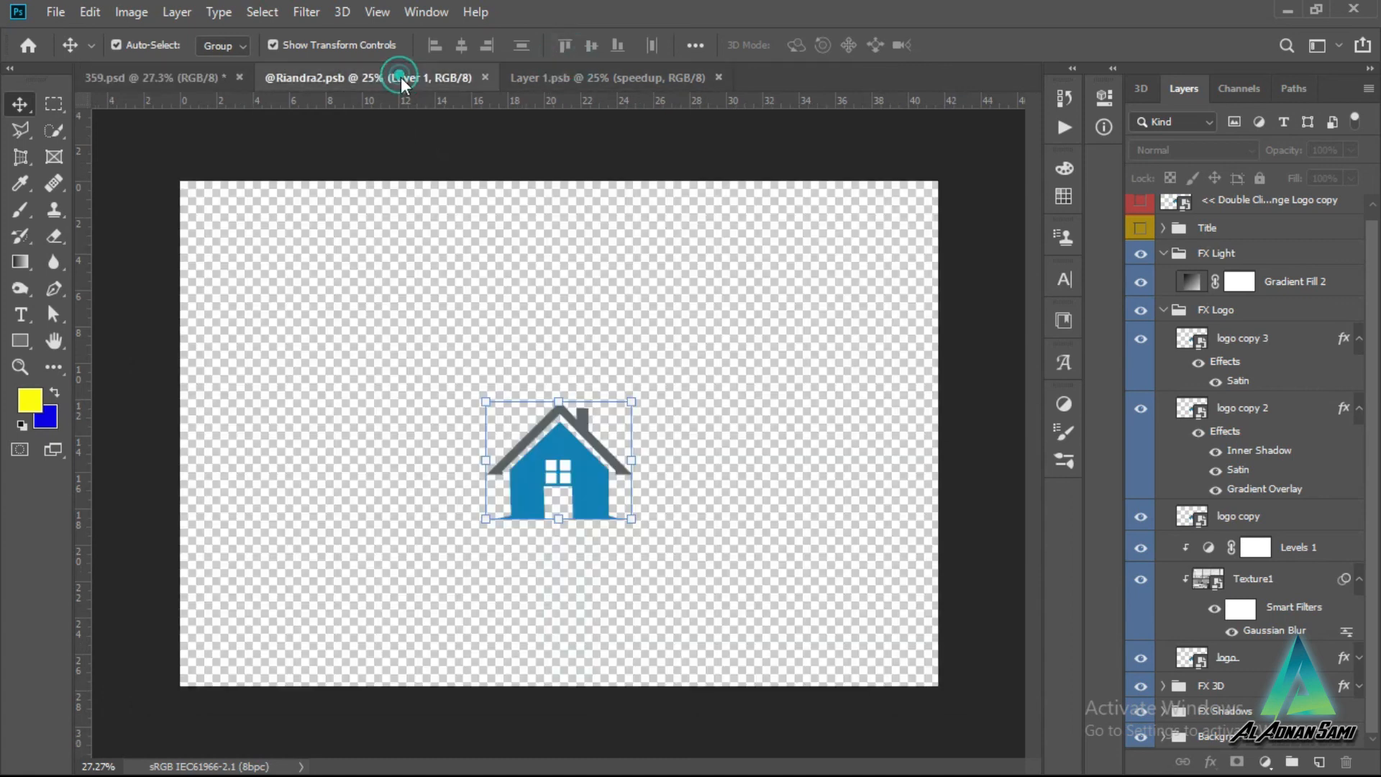
scroll(603, 416, "down", 1)
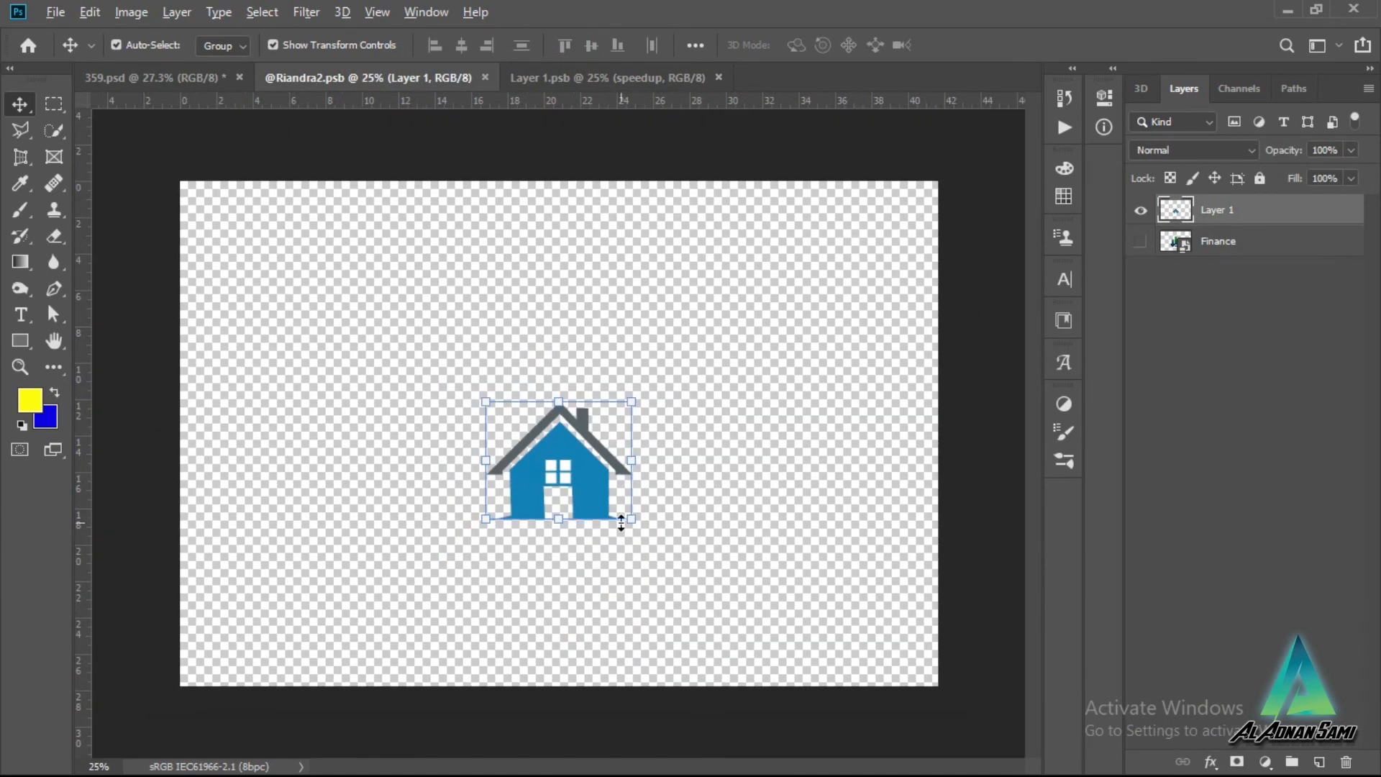
left_click_drag(630, 518, 745, 636)
left_click_drag(663, 540, 659, 521)
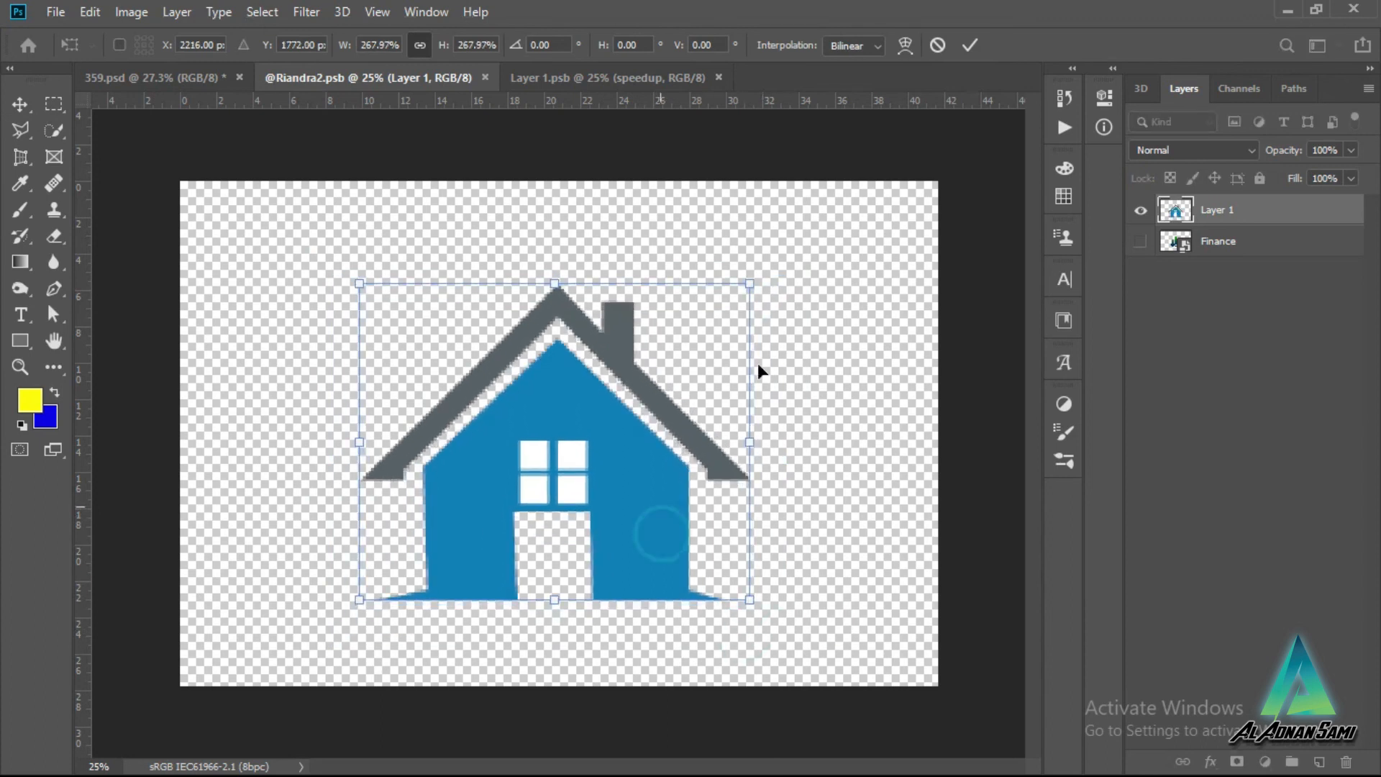
left_click(971, 45)
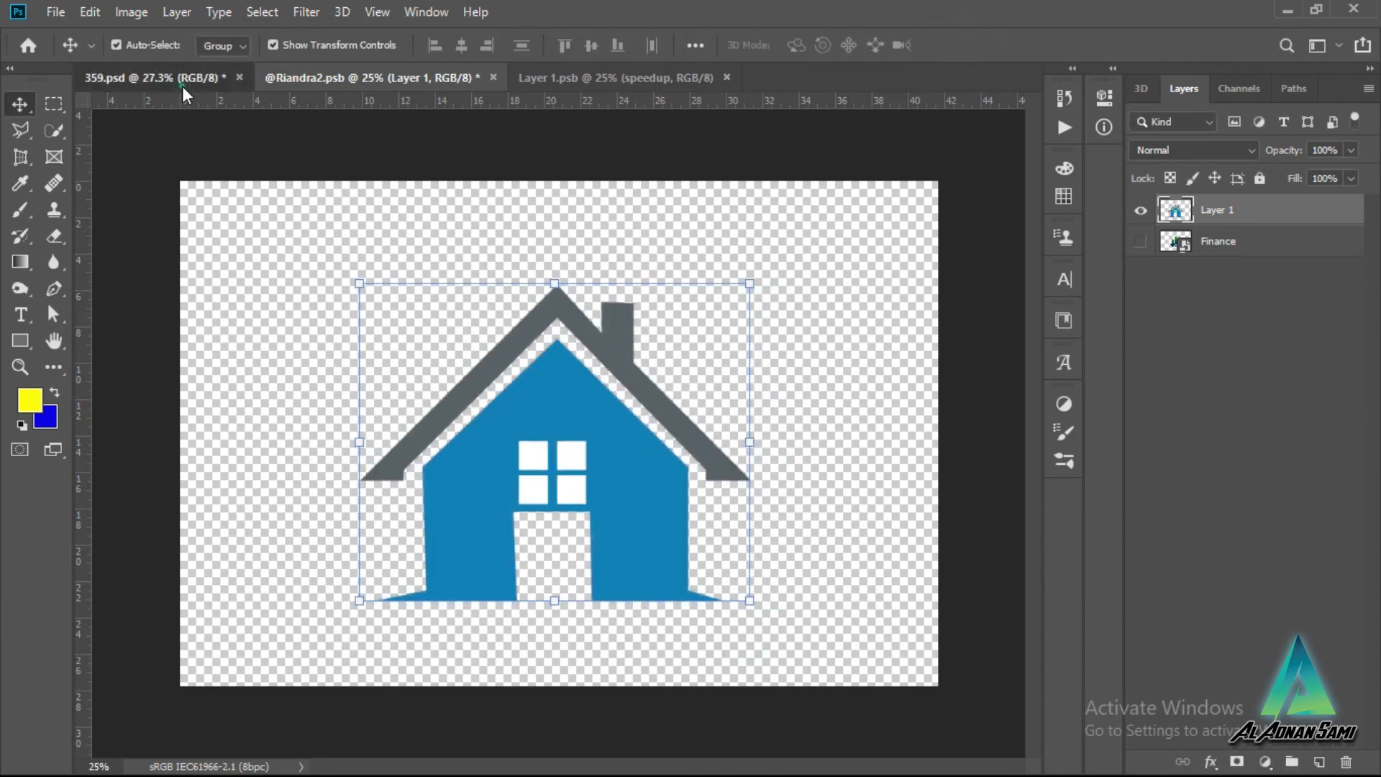
left_click(152, 77)
scroll(681, 535, "up", 4)
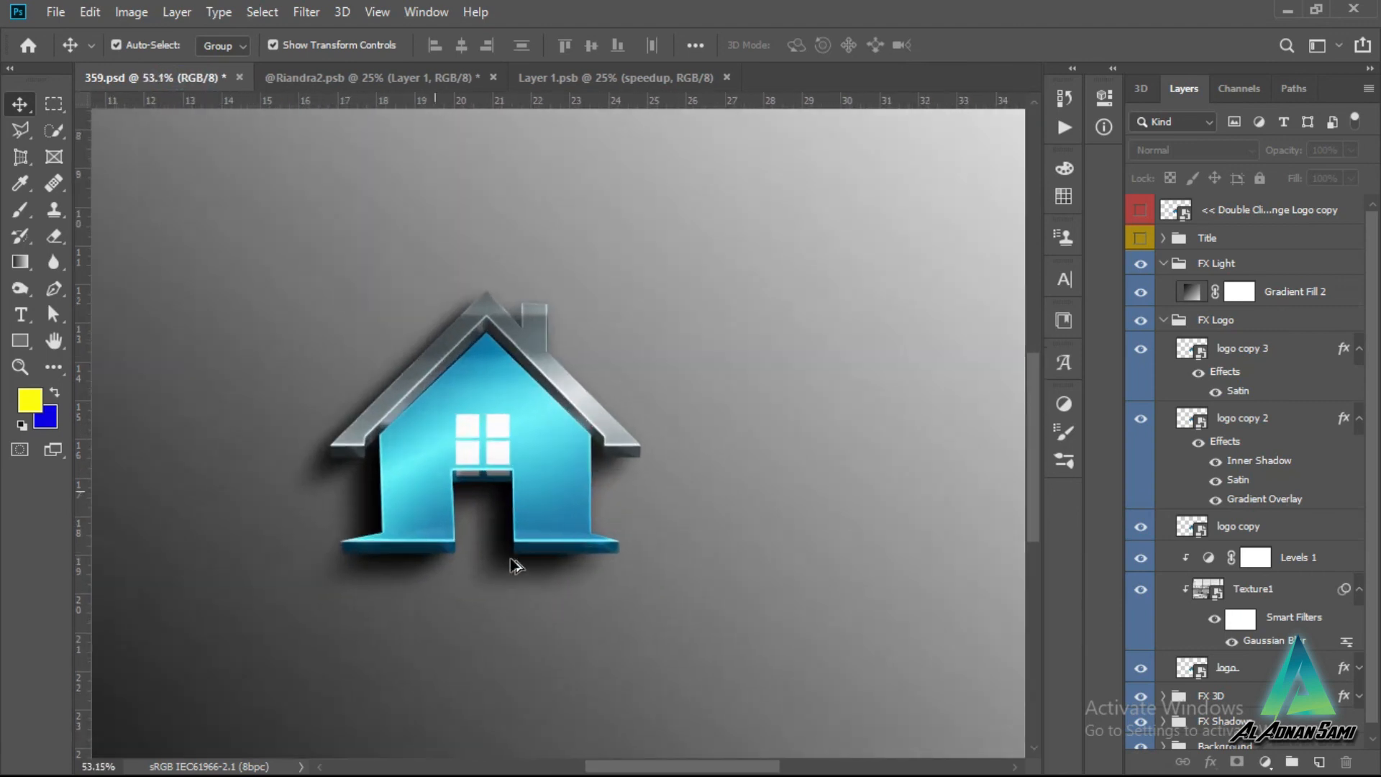
scroll(414, 504, "down", 3)
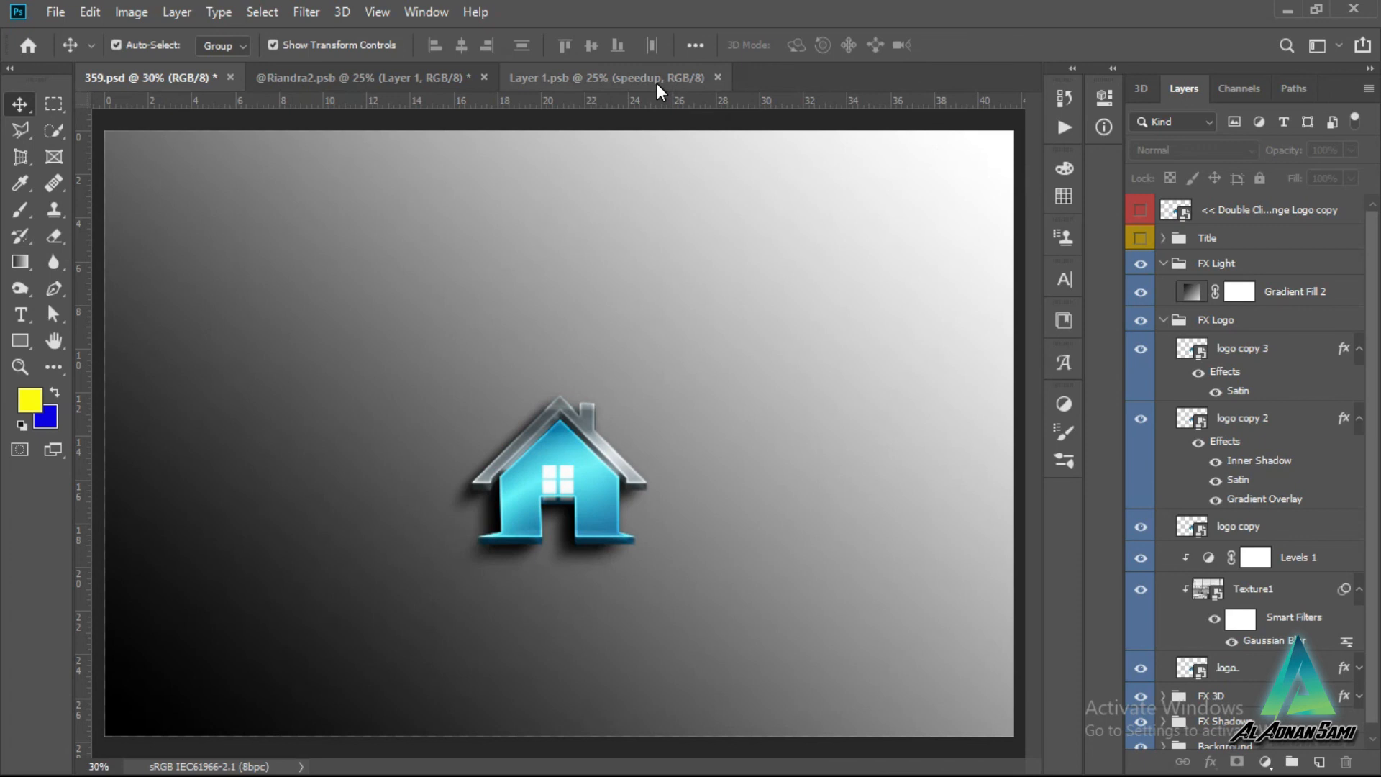
left_click(427, 85)
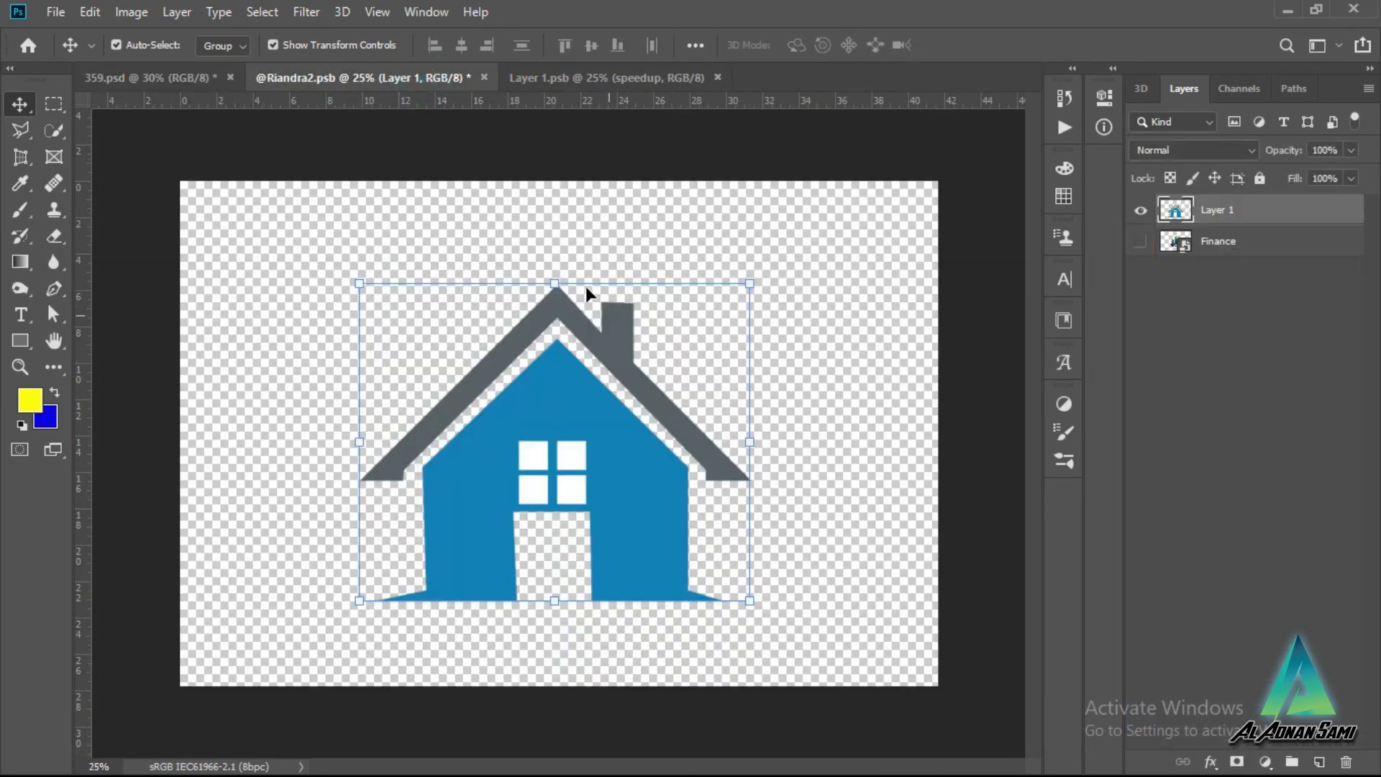
left_click_drag(567, 452, 604, 385)
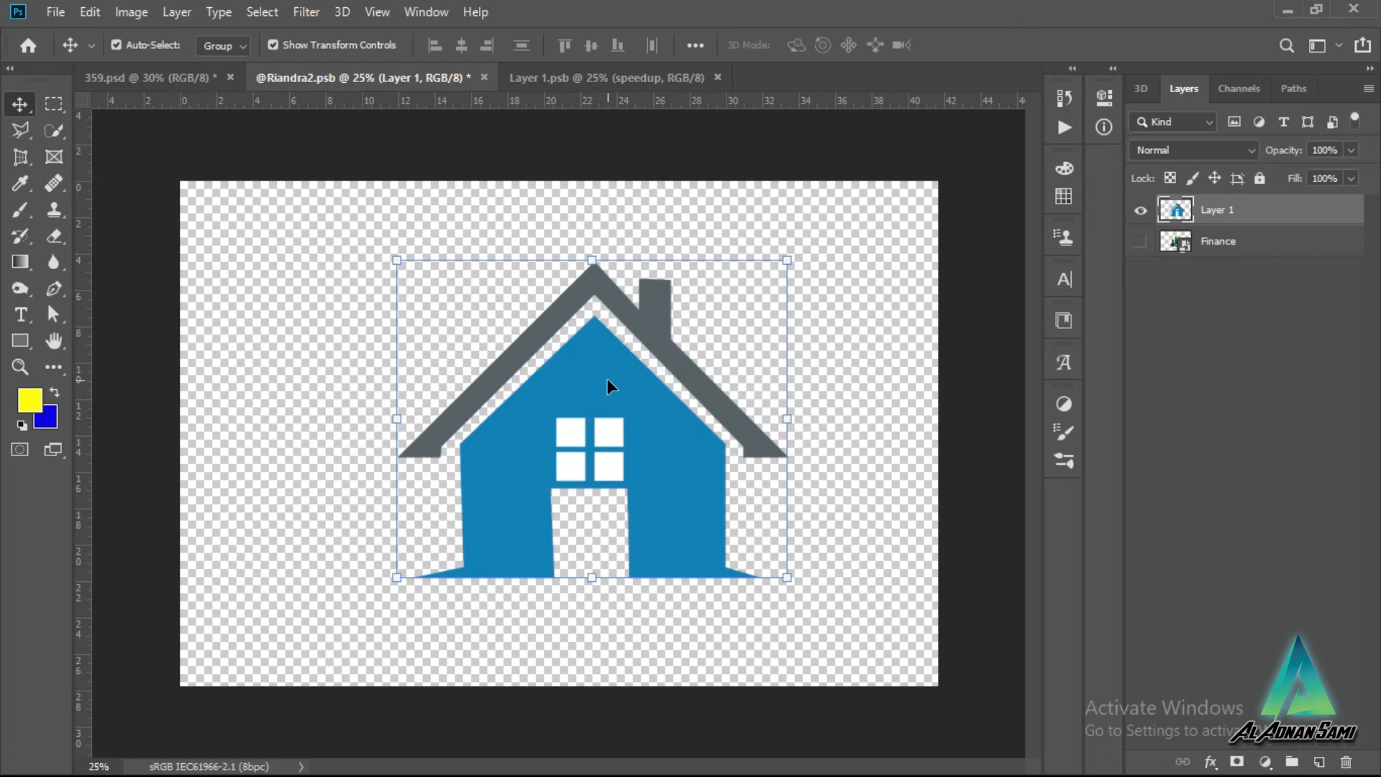
left_click(715, 81)
left_click(715, 78)
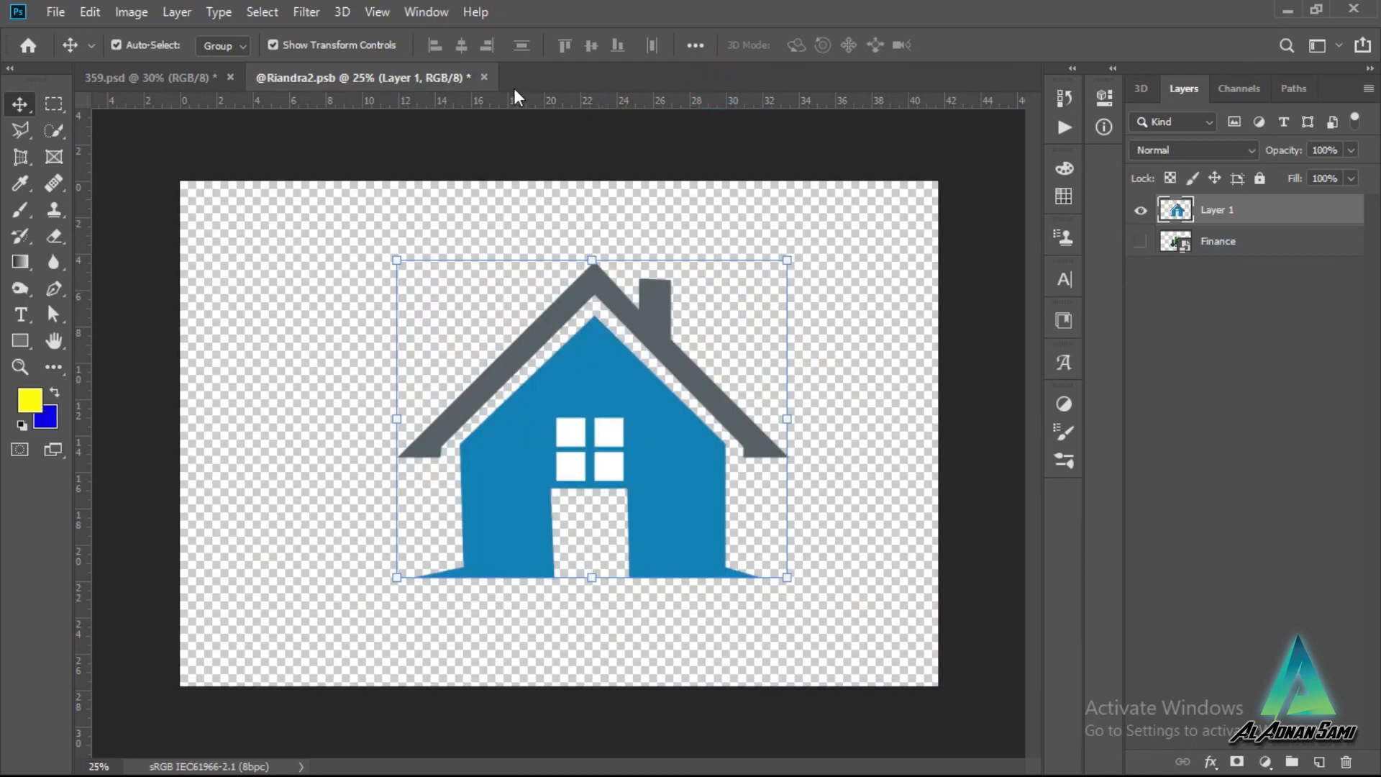
left_click(484, 77)
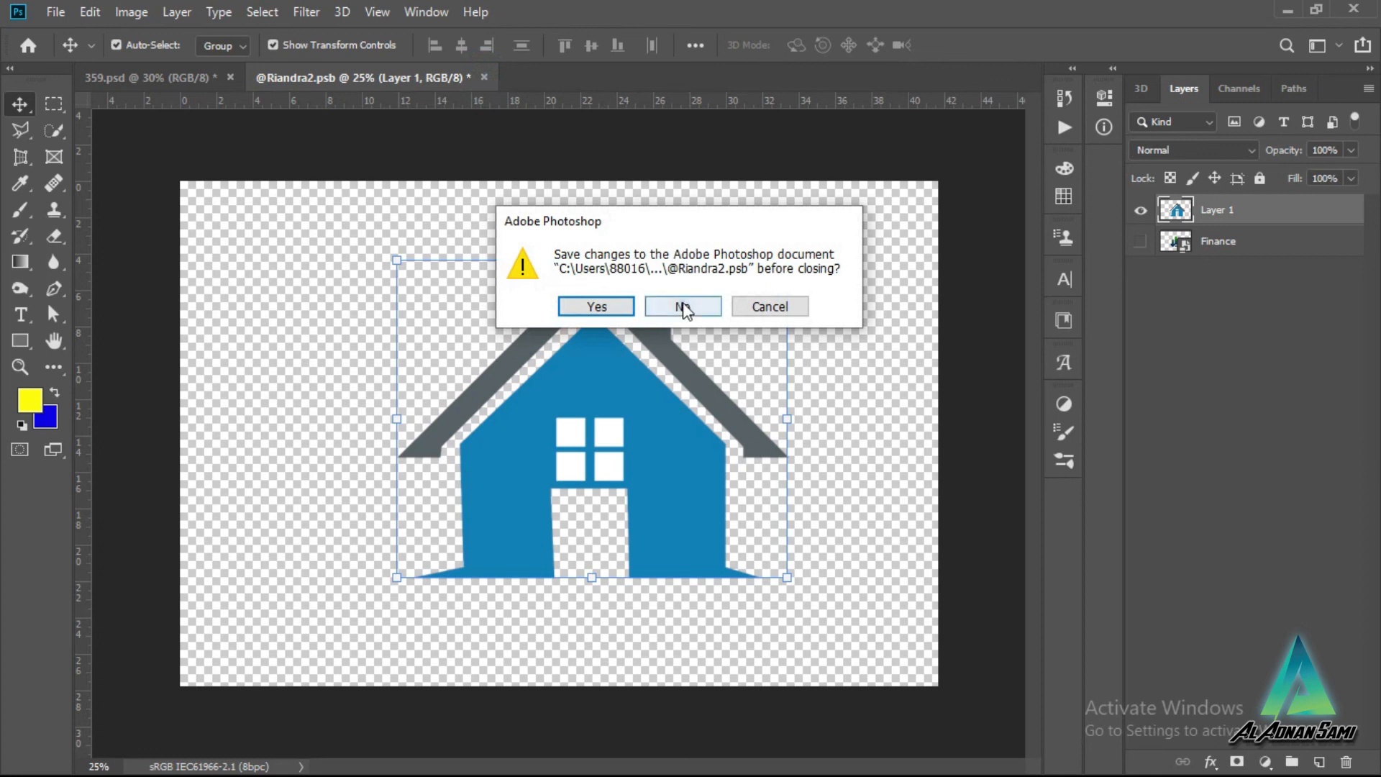
left_click(682, 305)
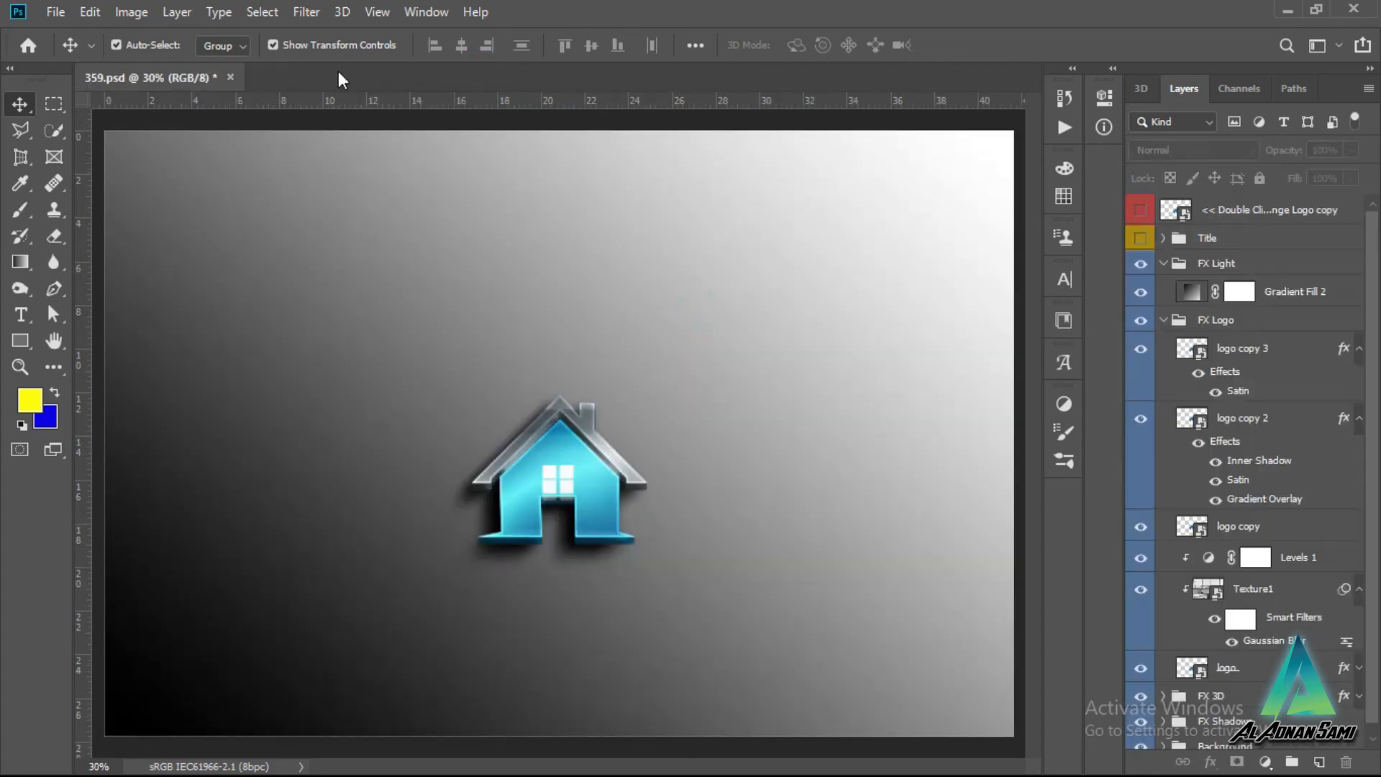
left_click(230, 77)
left_click(672, 306)
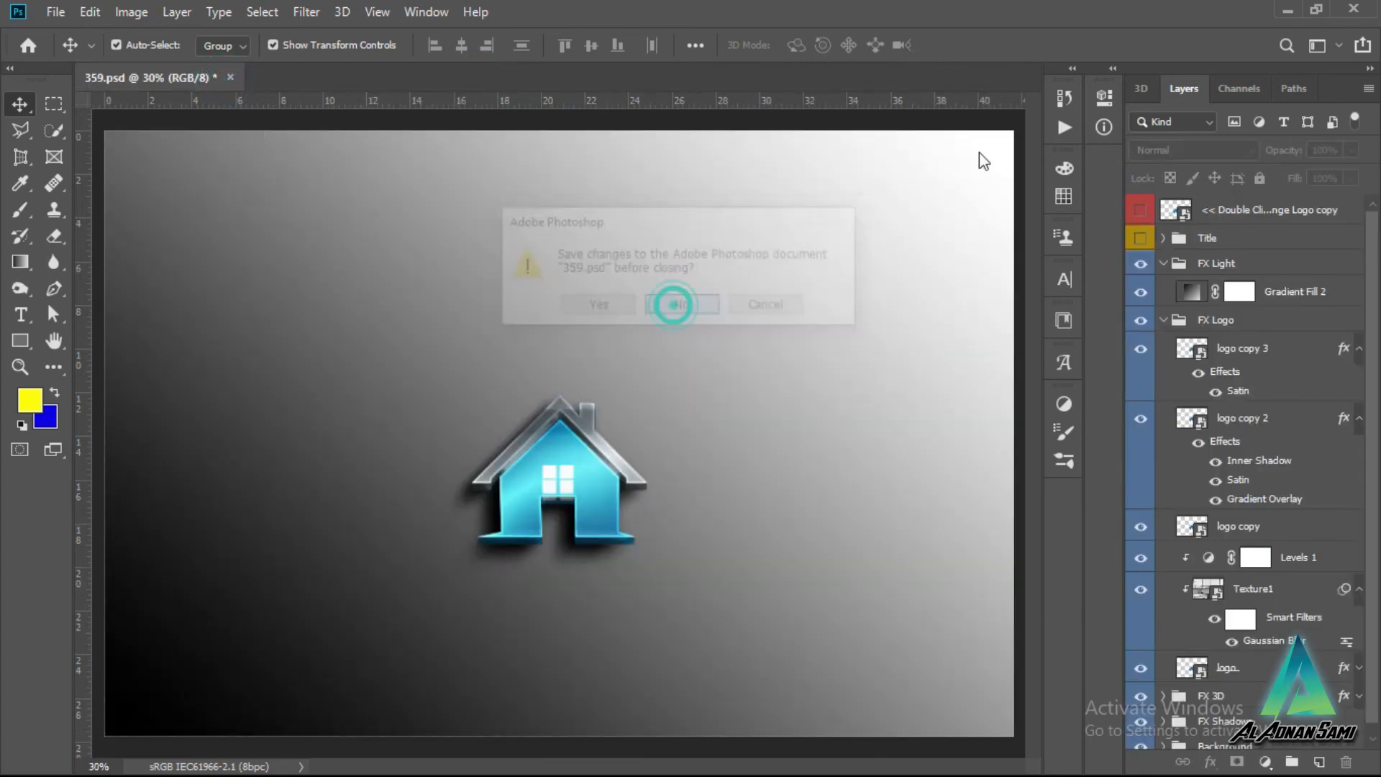
Step: Minimize Photoshop and Illustrator, and switch to the Google Meet call in the browser
left_click(1287, 10)
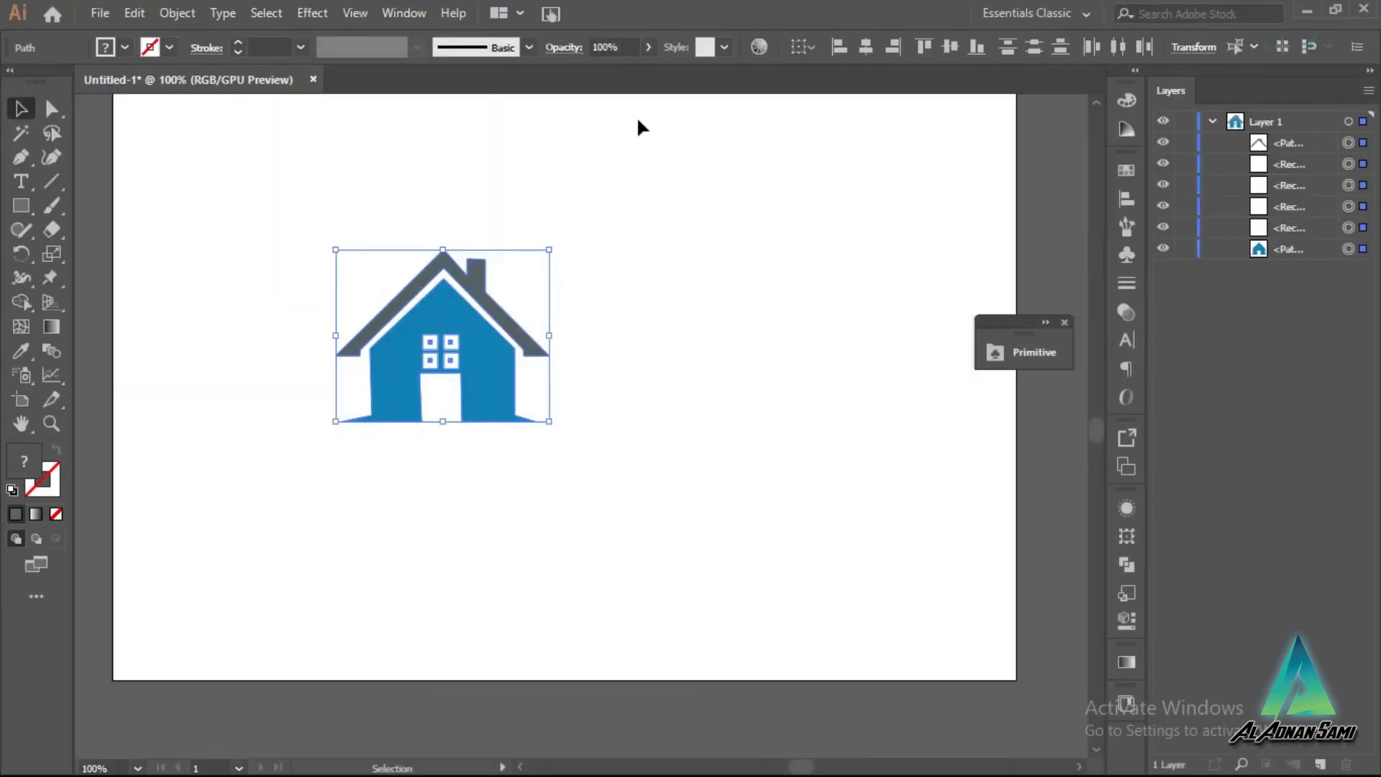
left_click(1307, 13)
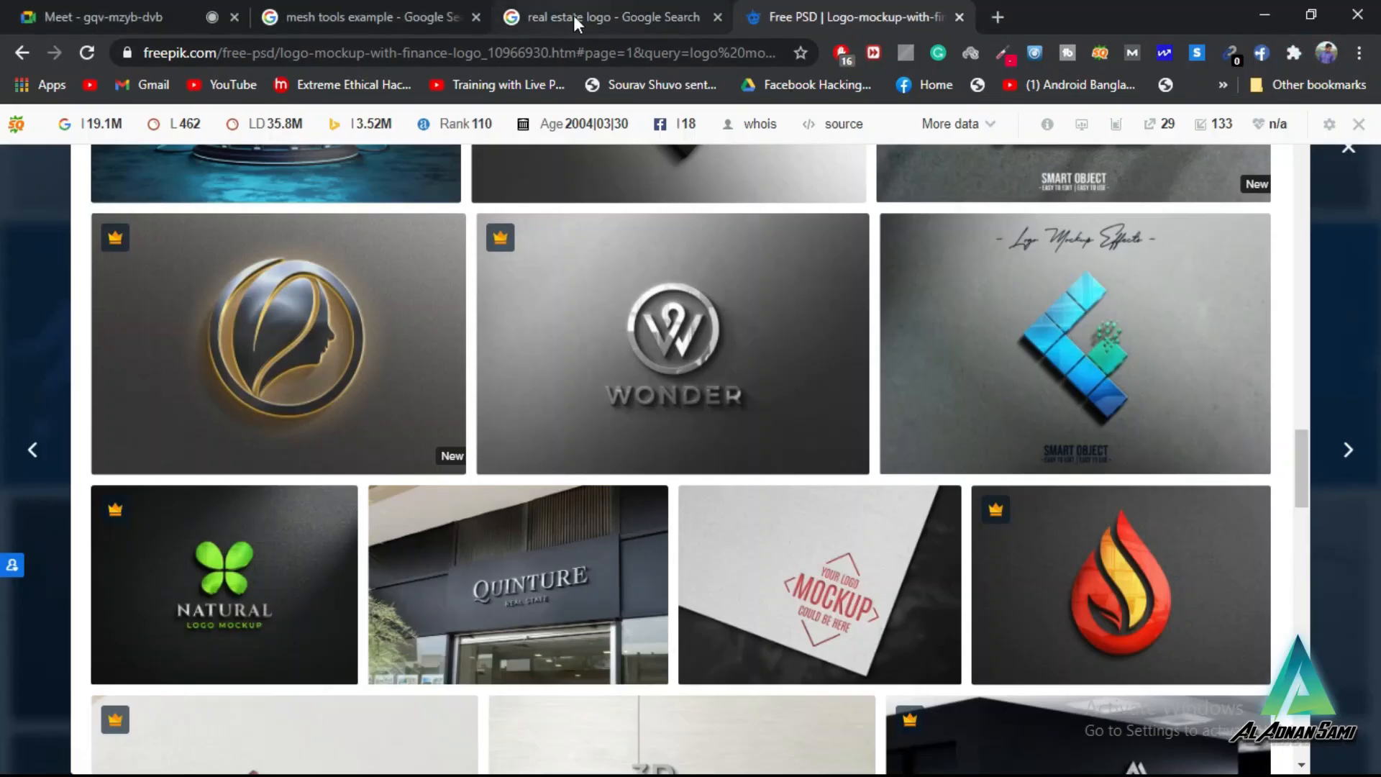
left_click(144, 18)
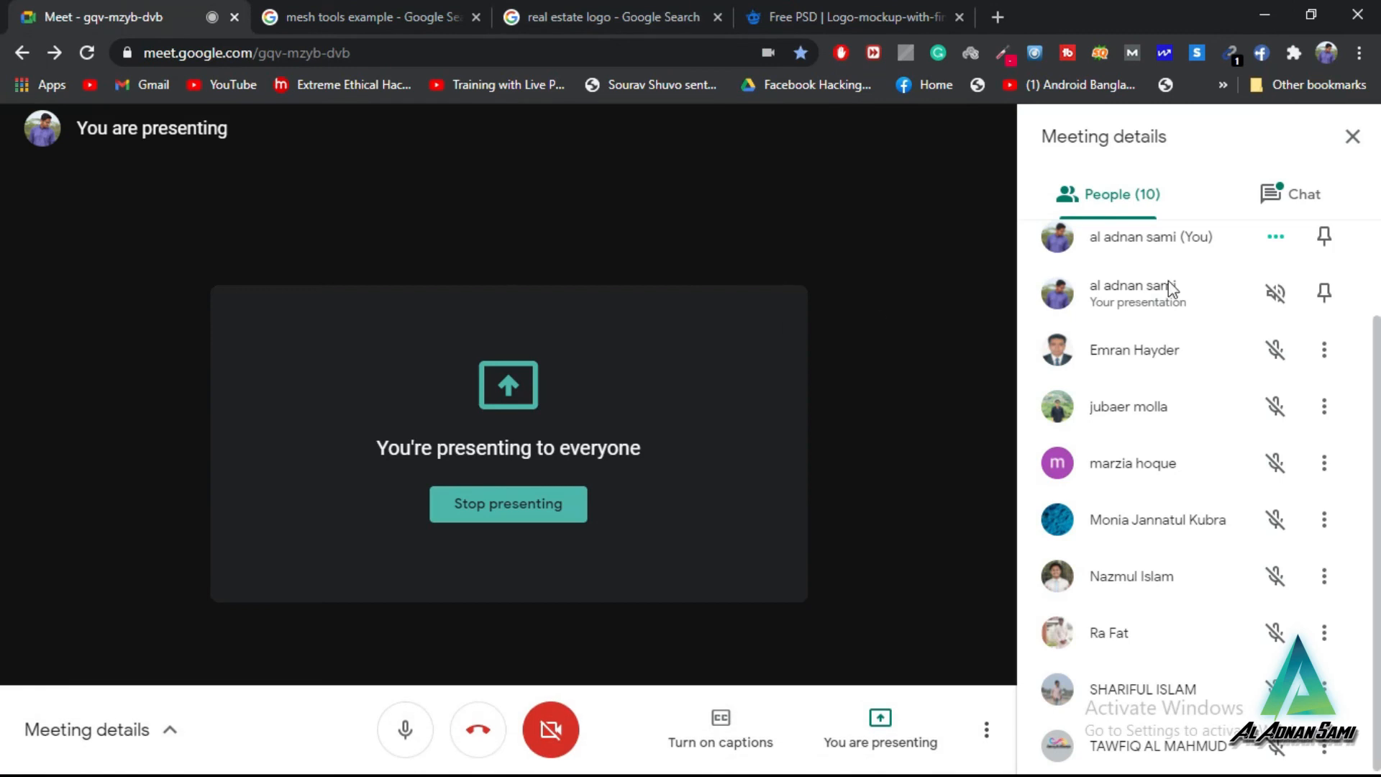
Step: Check the meeting's chat messages and return to the participant list
scroll(1241, 304, "up", 2)
left_click(1282, 203)
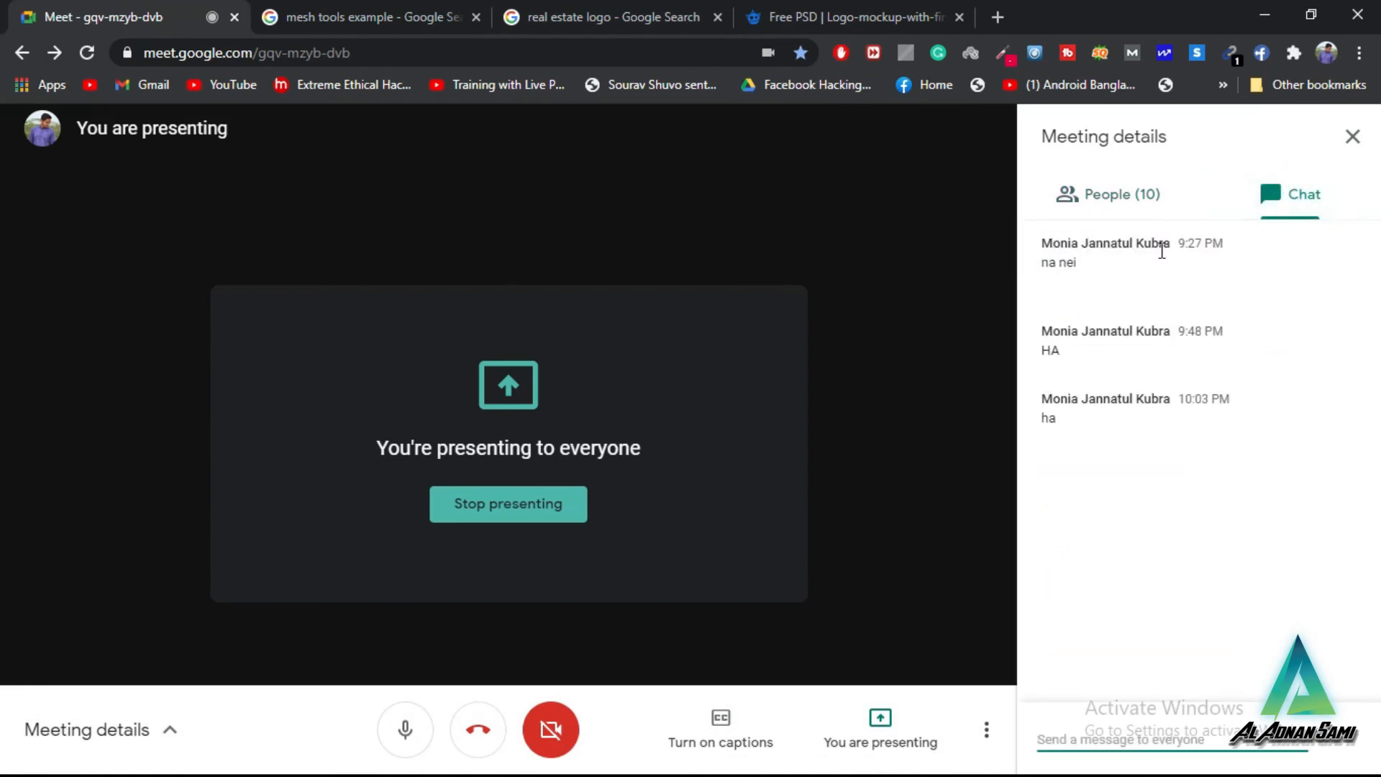
left_click(1144, 198)
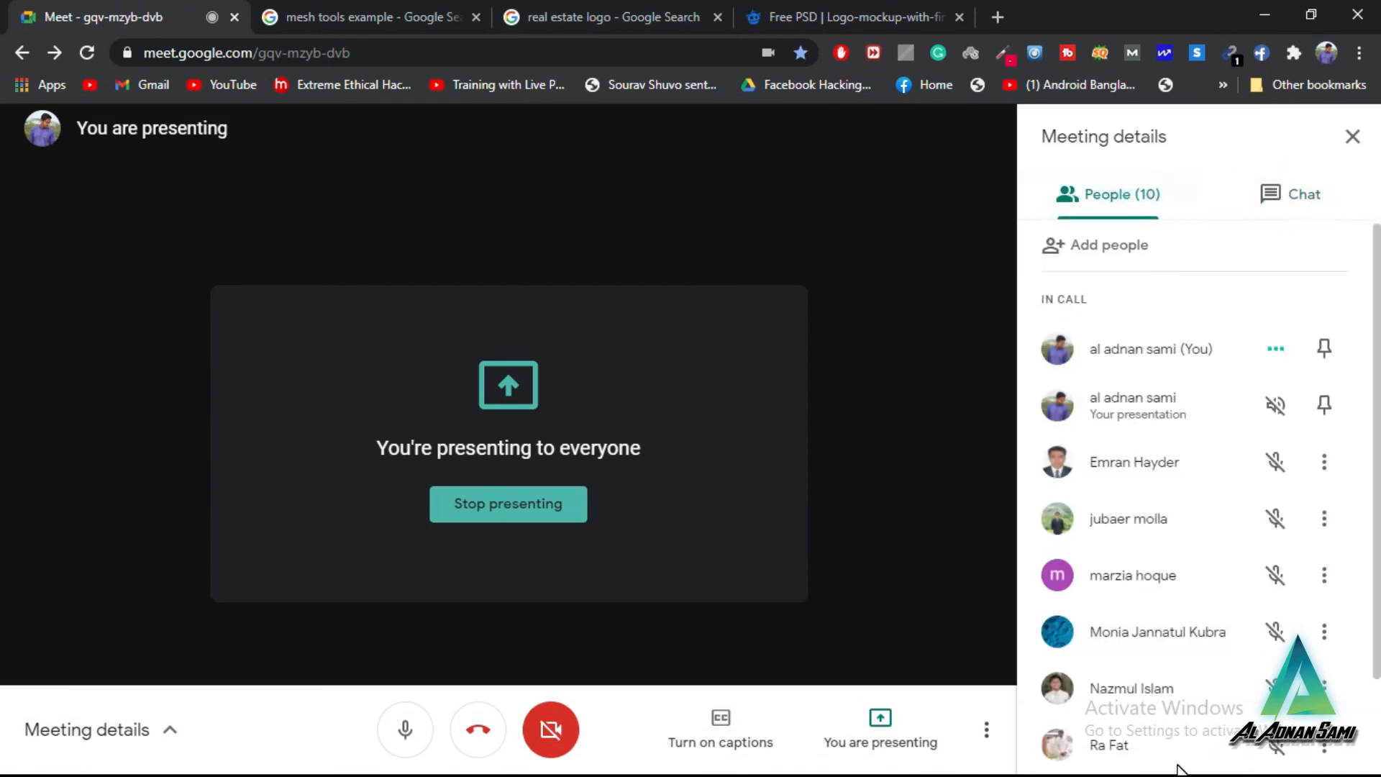
key("super")
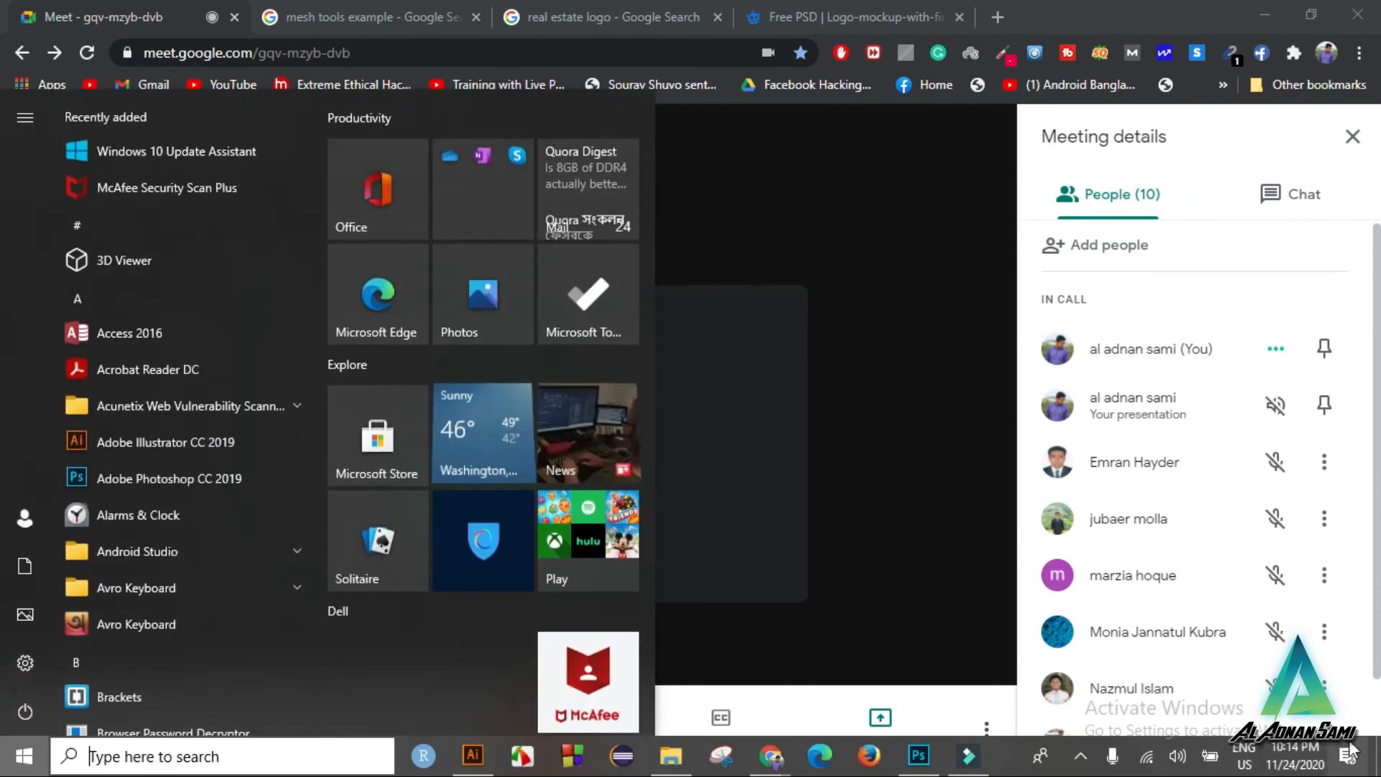
key("super")
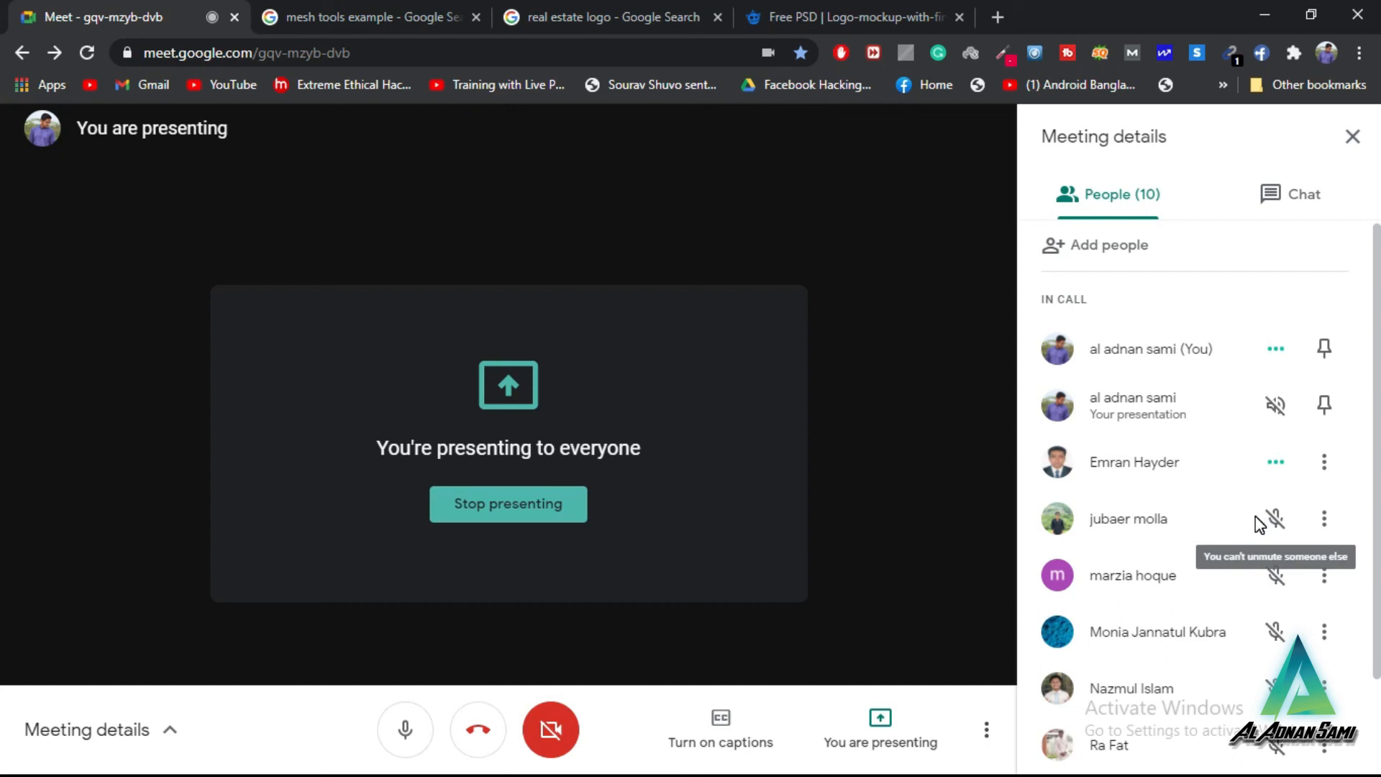
scroll(1258, 522, "down", 2)
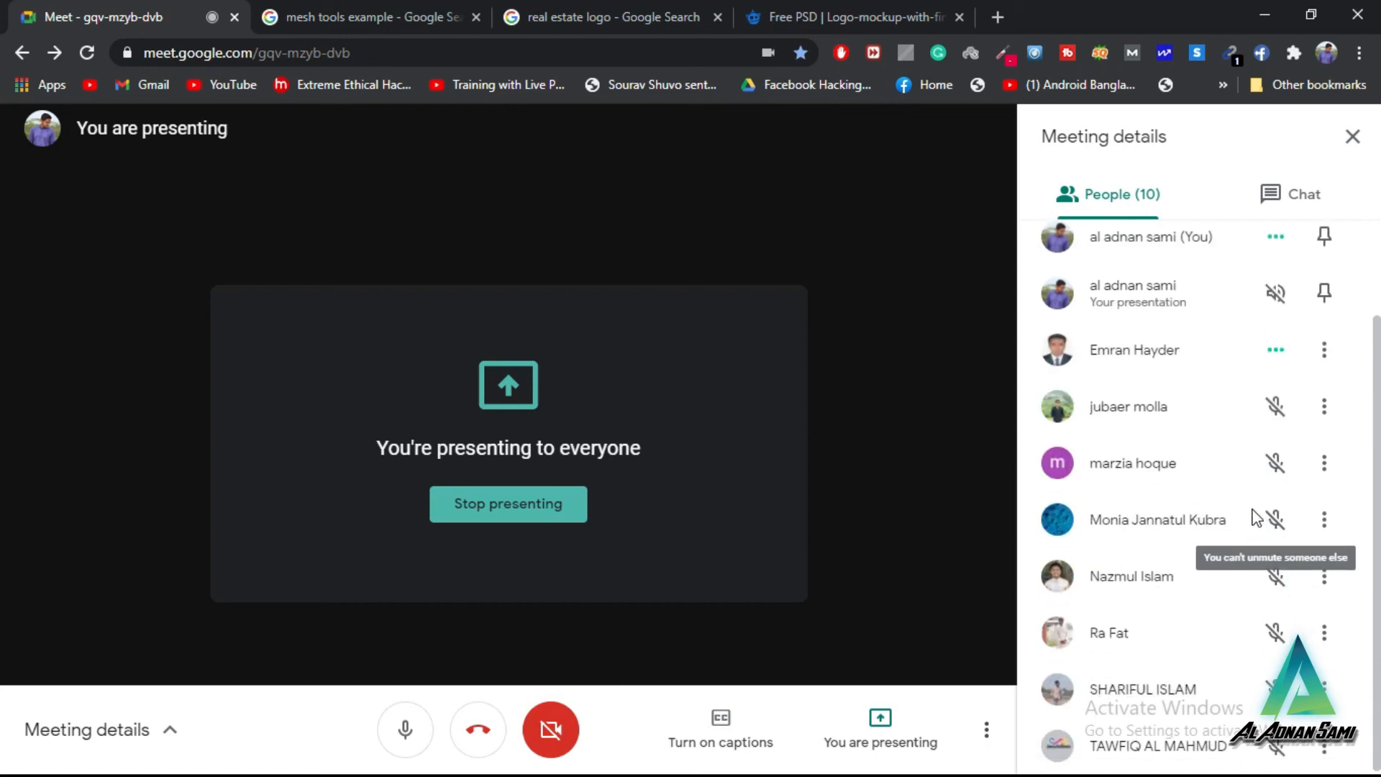
scroll(1258, 518, "up", 2)
scroll(1256, 517, "down", 2)
Step: Switch to the real estate logo image search and search Google Images for "food logo" instead
left_click(665, 16)
left_click(349, 165)
left_click(318, 142)
triple_click(254, 152)
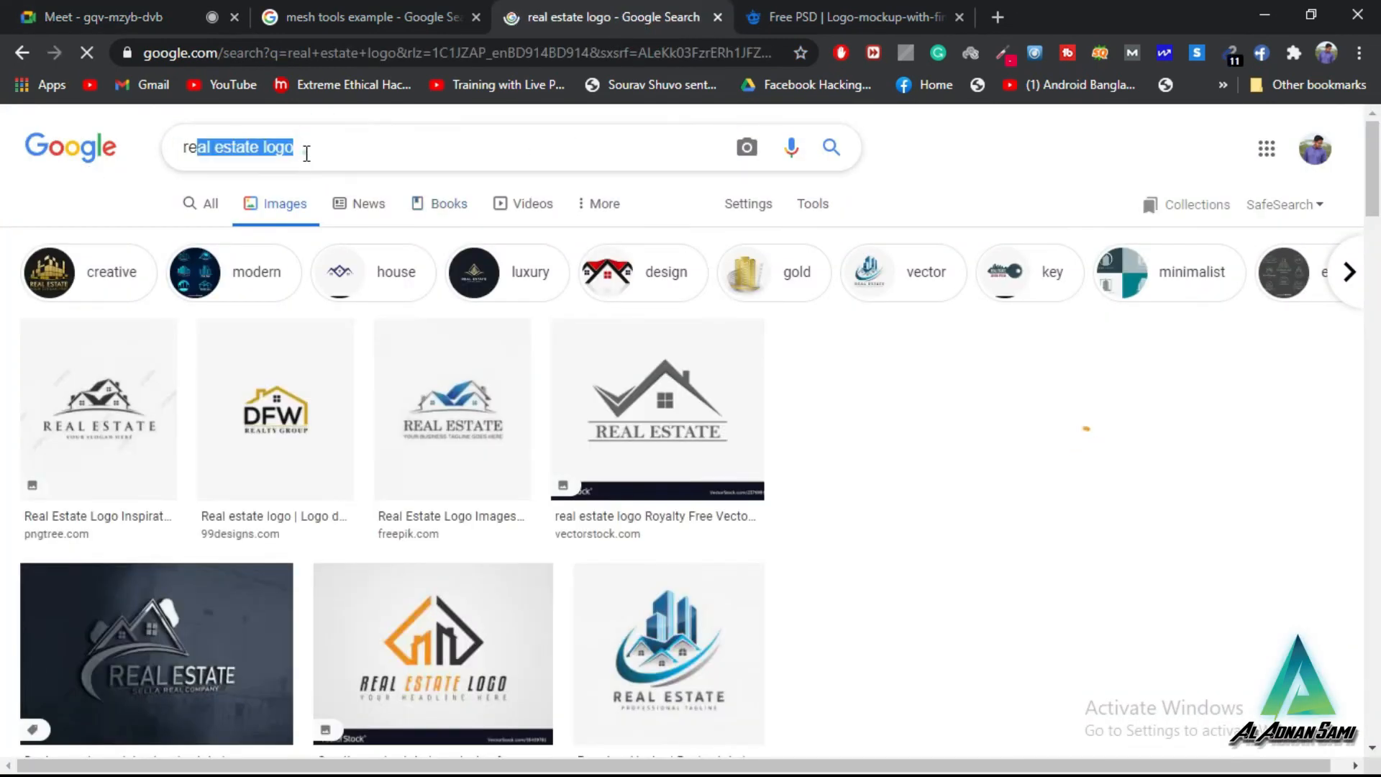
type("re")
key("BackSpace")
key("BackSpace")
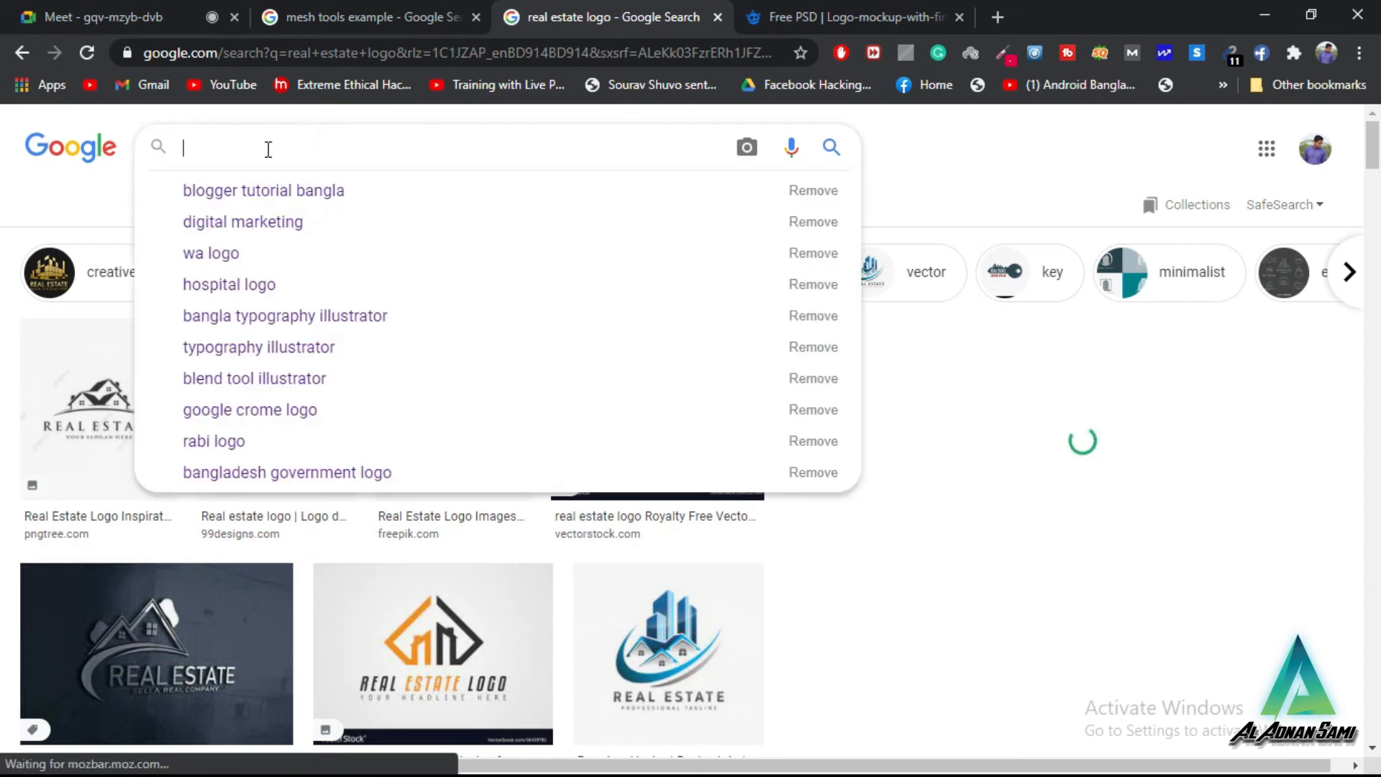
type("food")
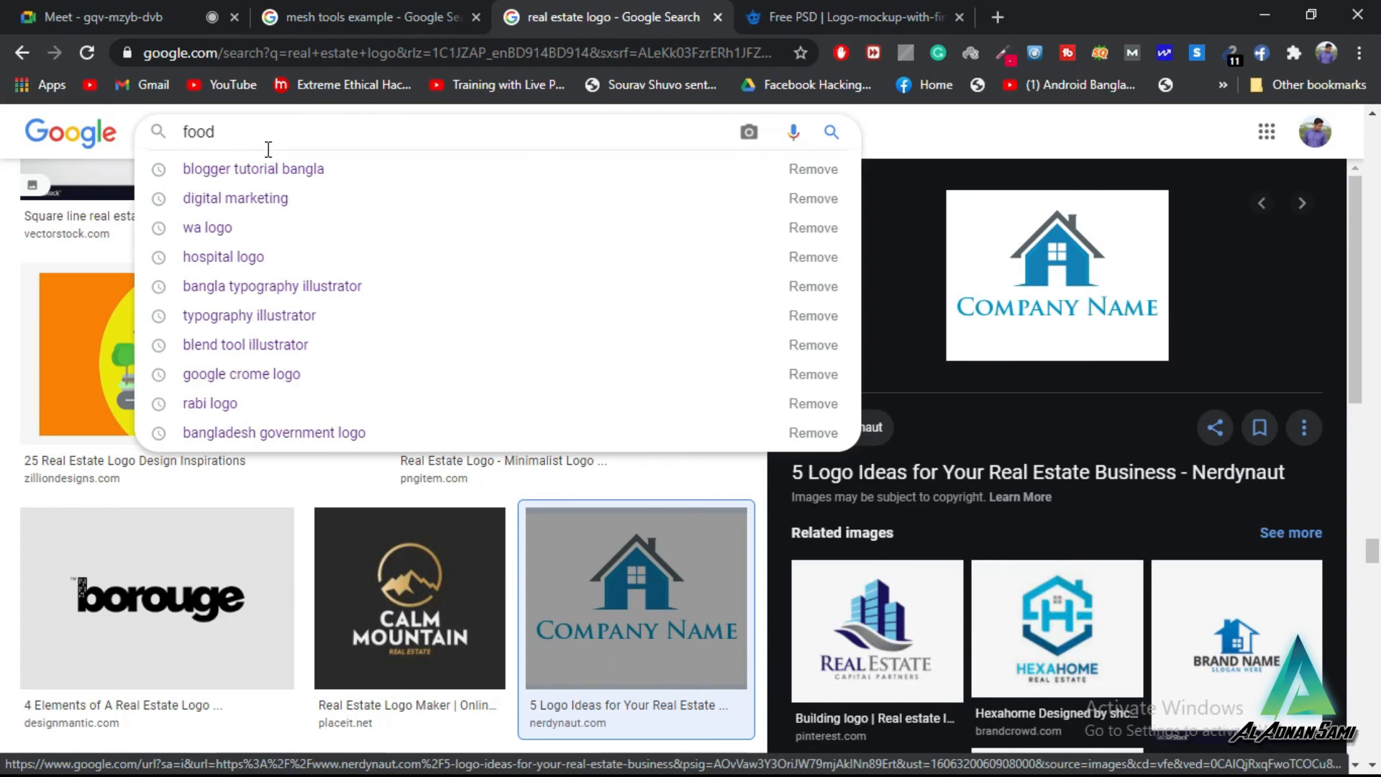
left_click(287, 144)
type("food logo")
key("Return")
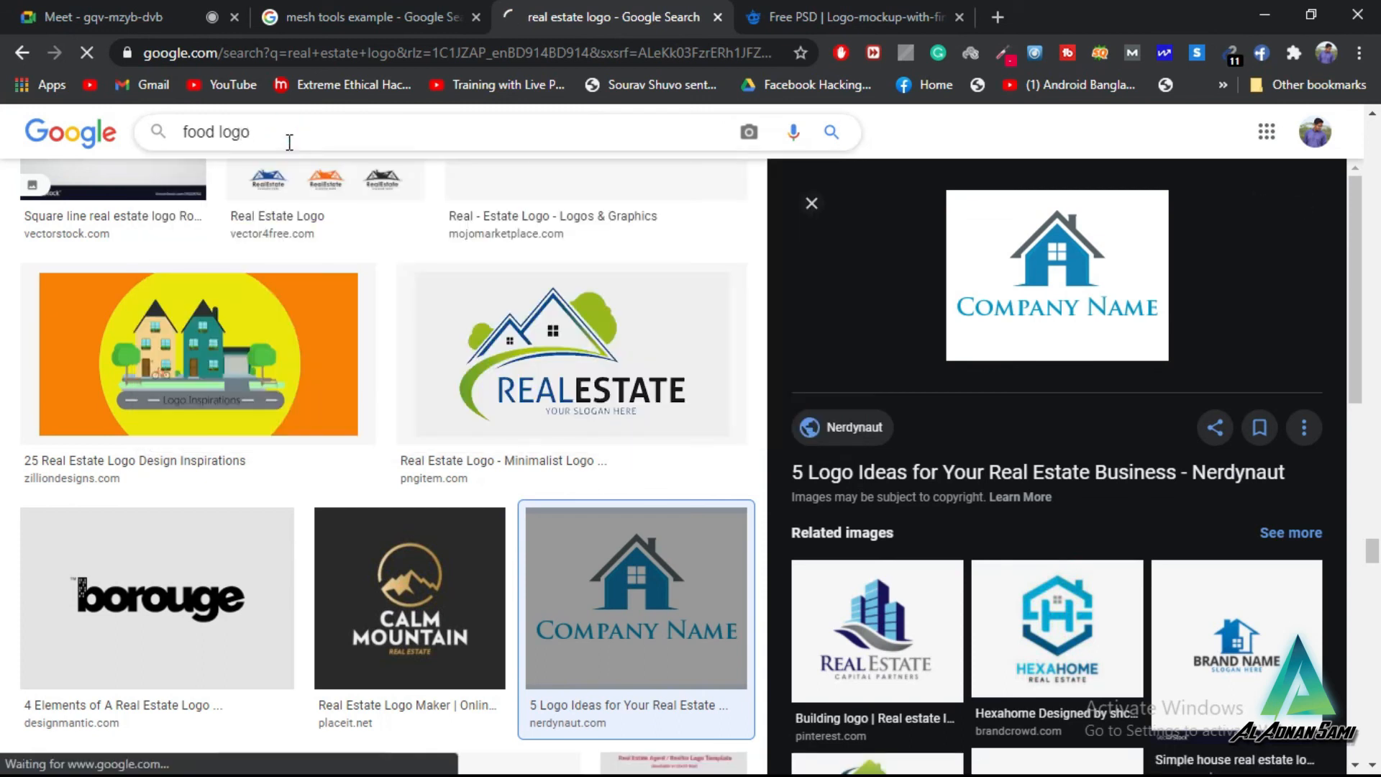
Step: Browse the food logo image results for examples of design styles
scroll(885, 400, "down", 7)
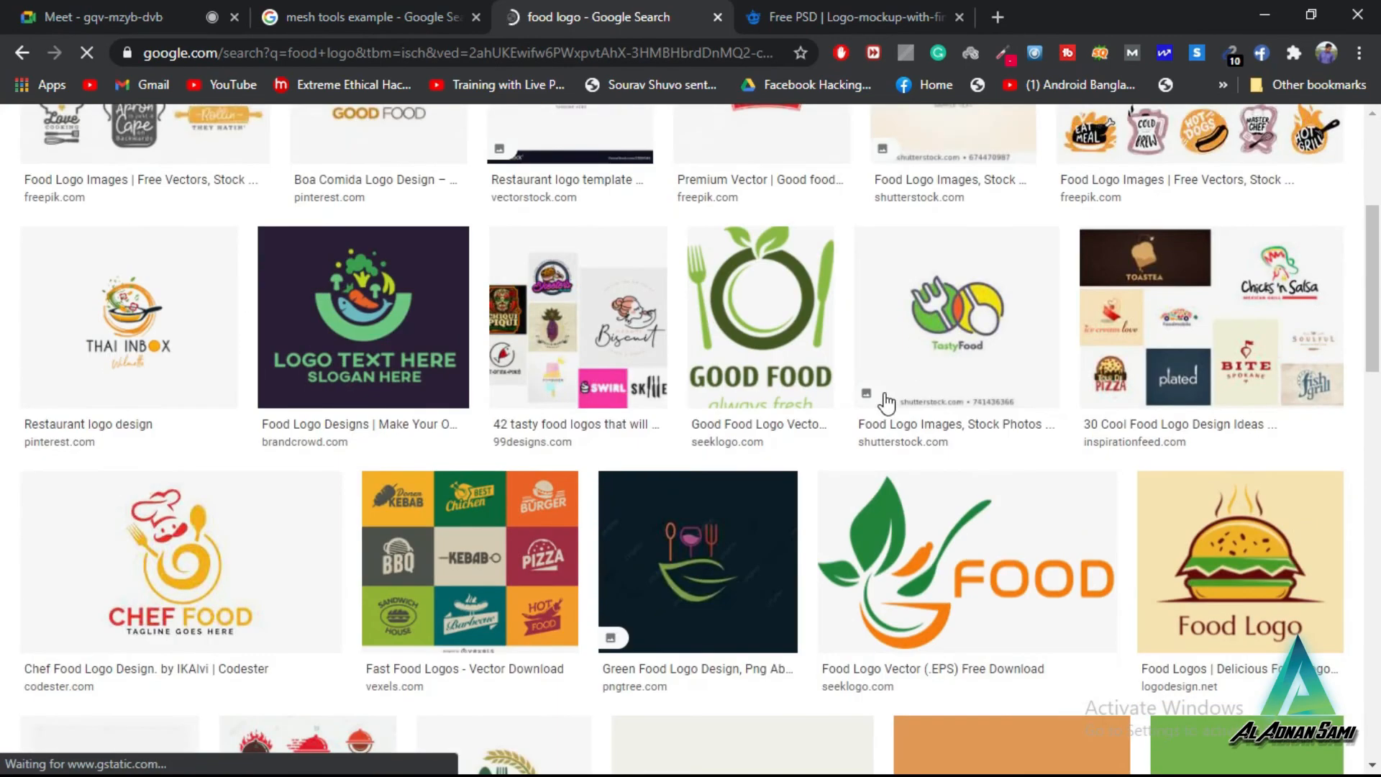
scroll(897, 480, "down", 2)
scroll(897, 480, "down", 3)
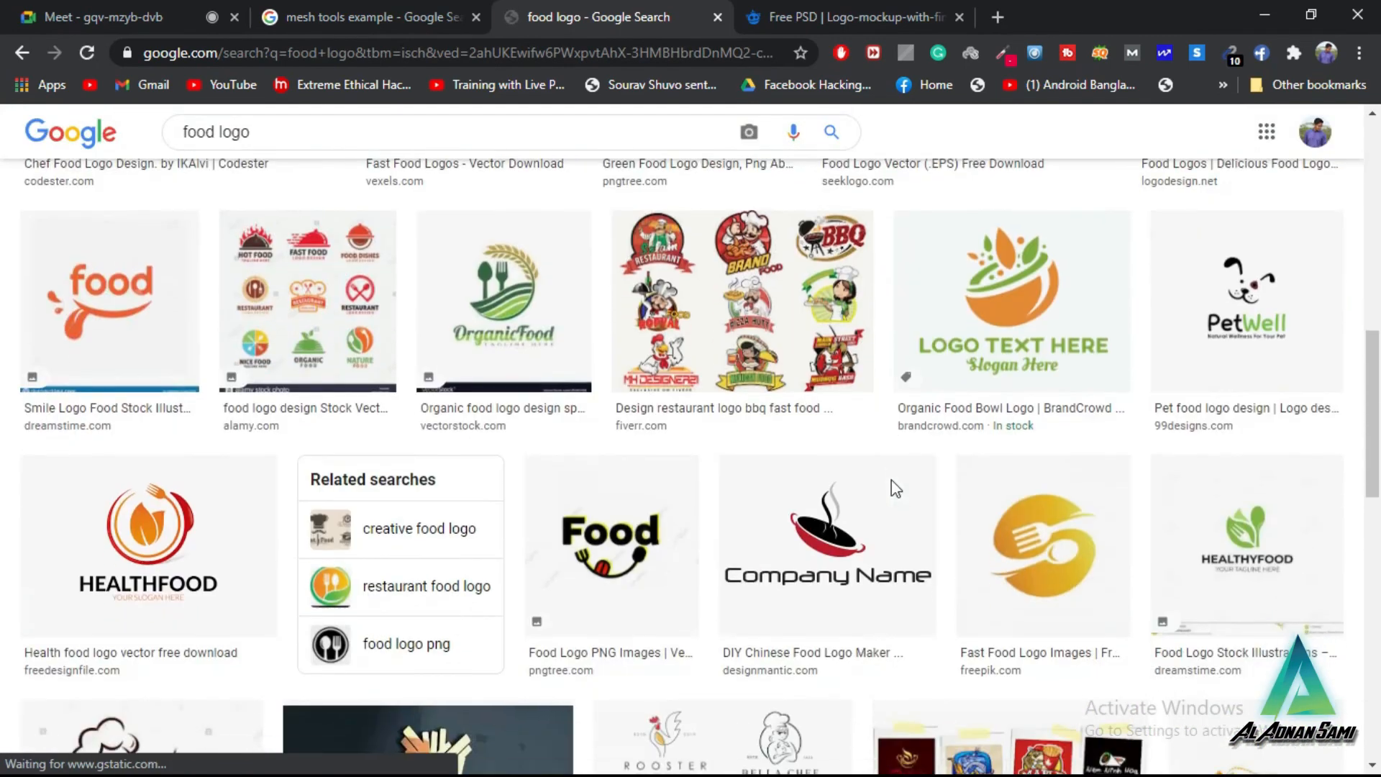
scroll(895, 464, "down", 5)
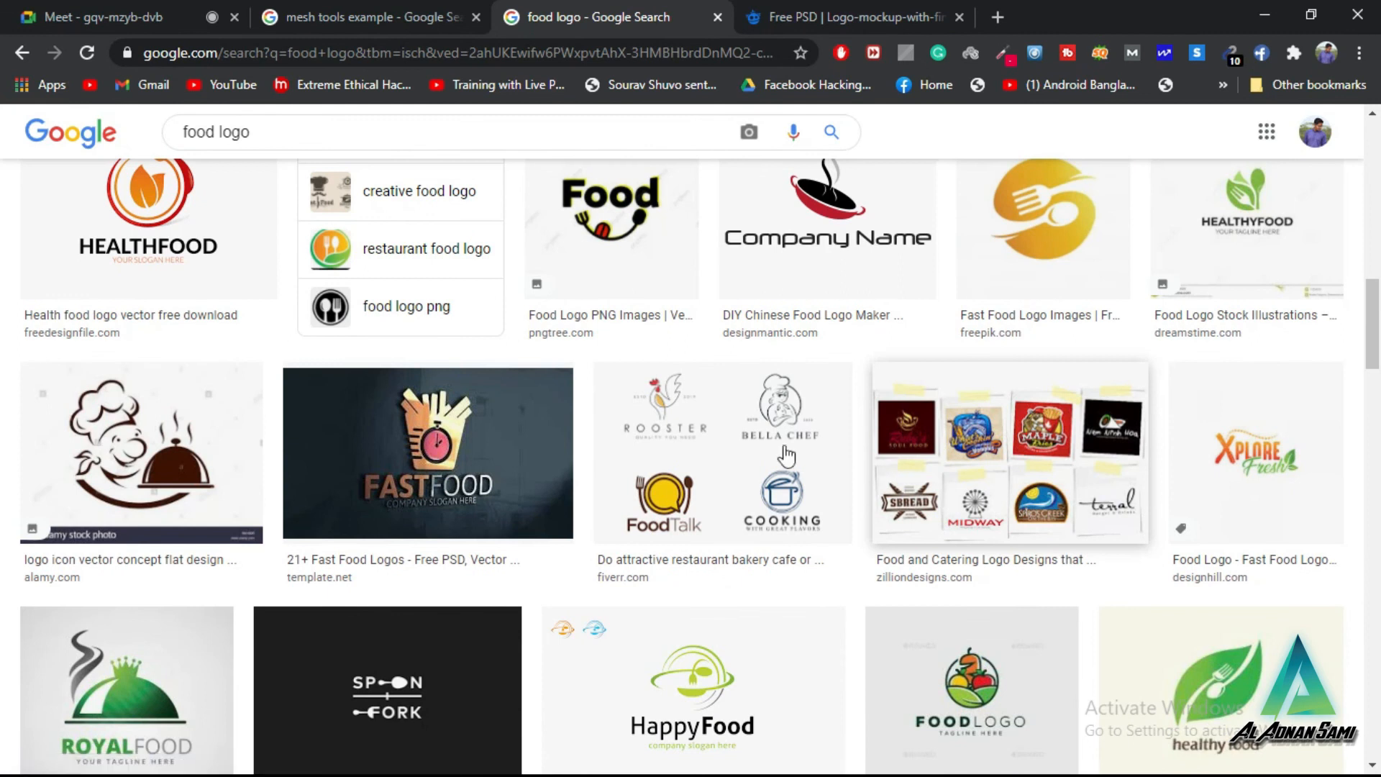
scroll(896, 459, "down", 8)
scroll(619, 454, "down", 5)
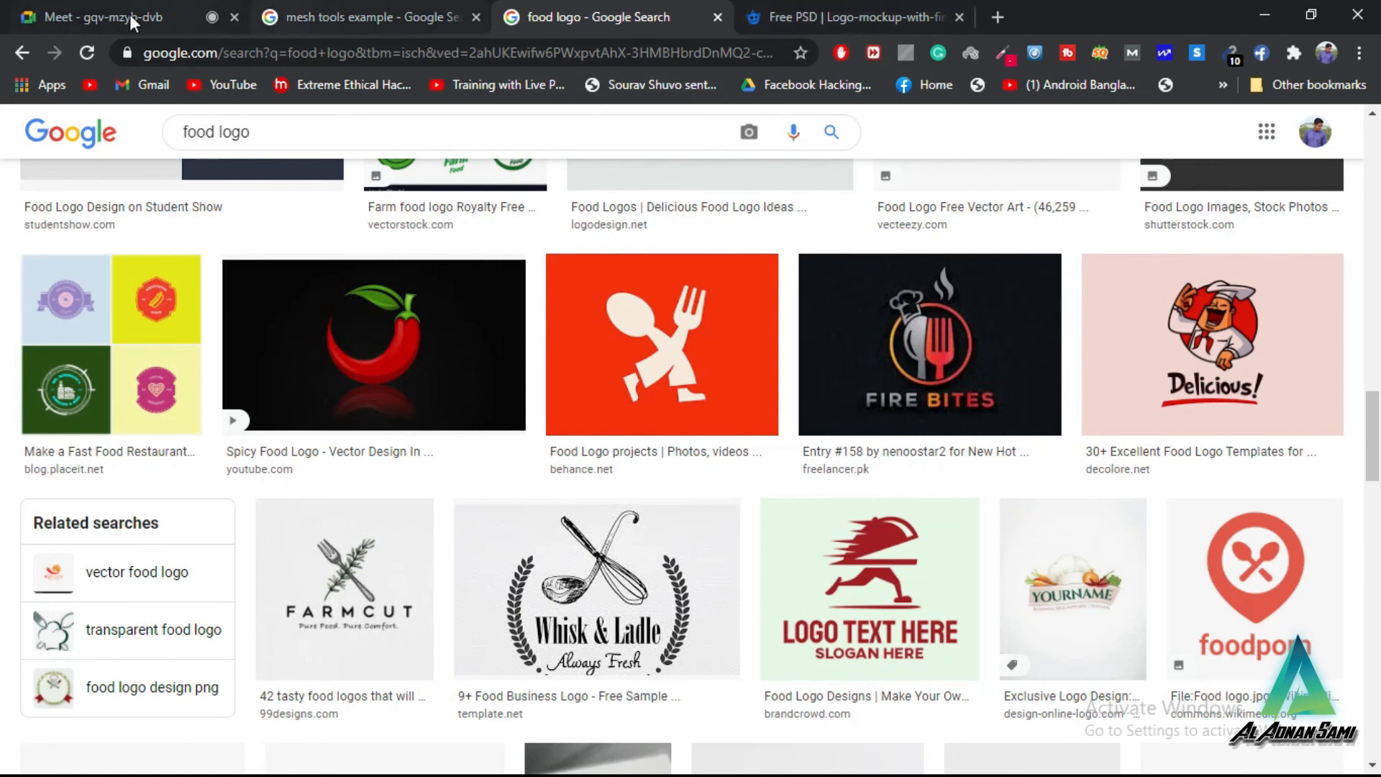
Step: Return to the Google Meet call, check the new chat messages and go back to the participant list
left_click(105, 15)
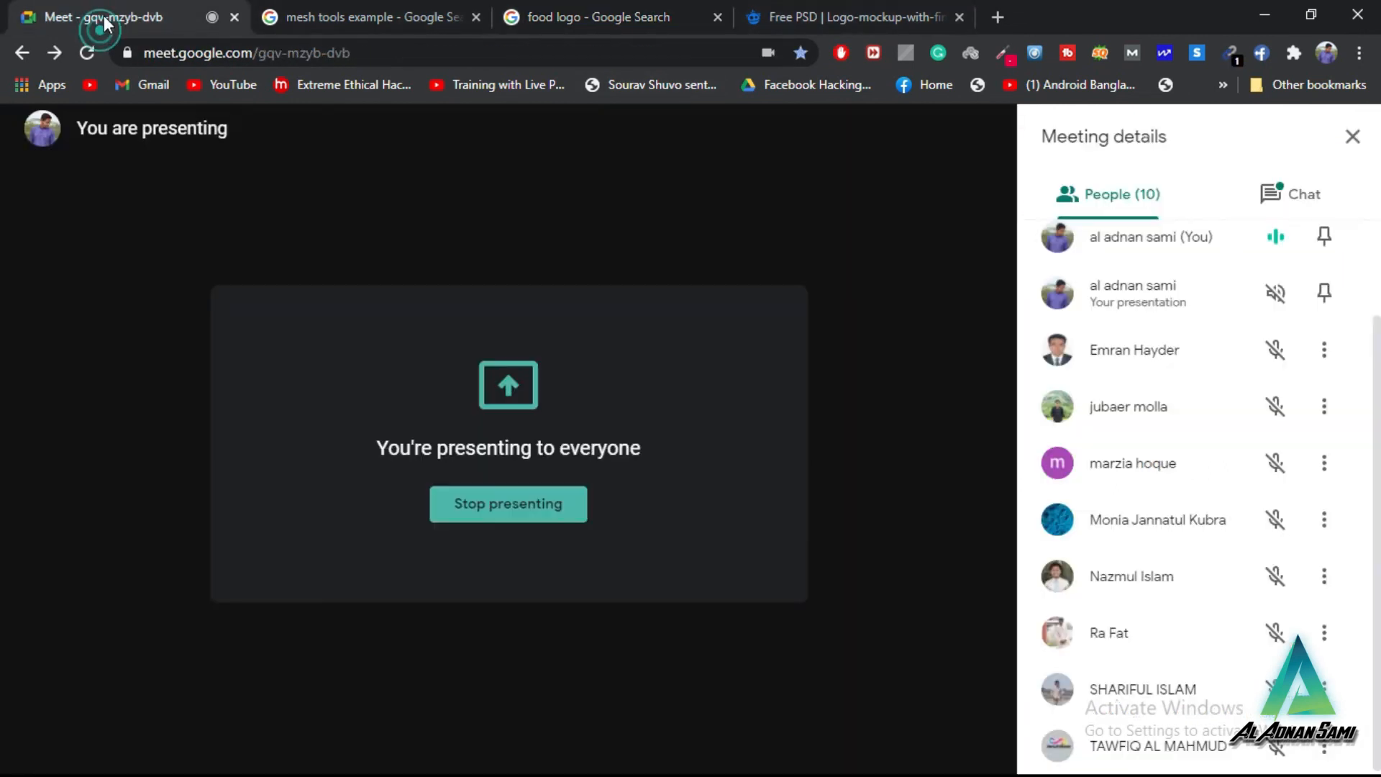
left_click(1272, 212)
left_click(1144, 210)
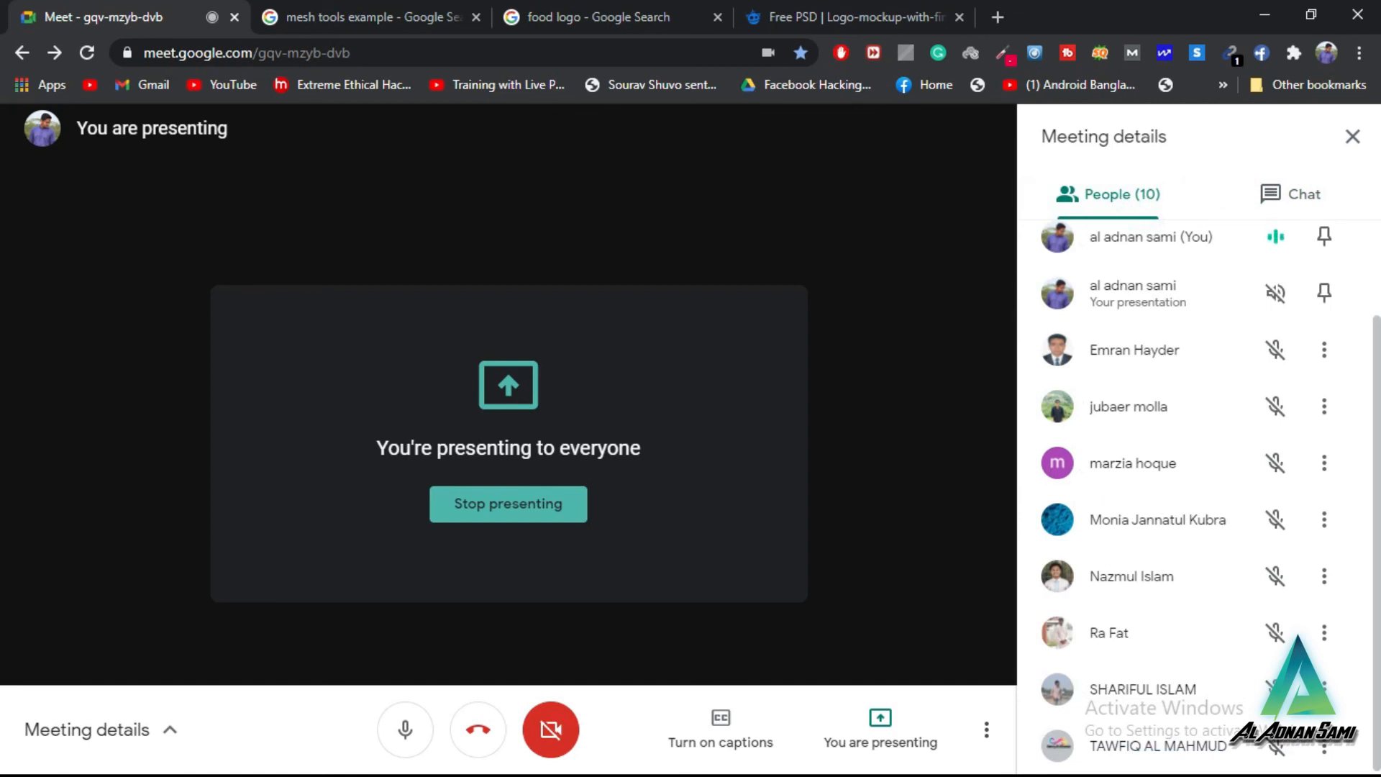
key("super")
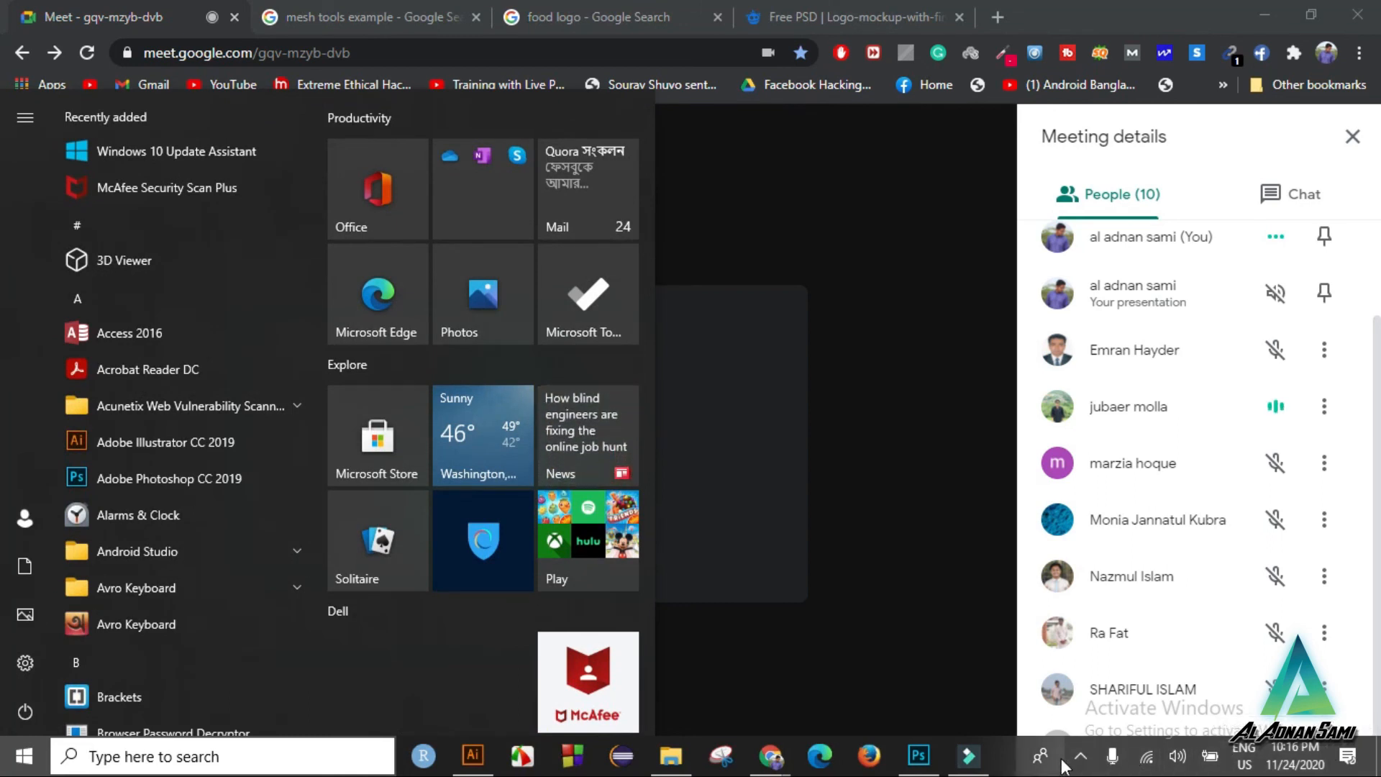
left_click(1178, 694)
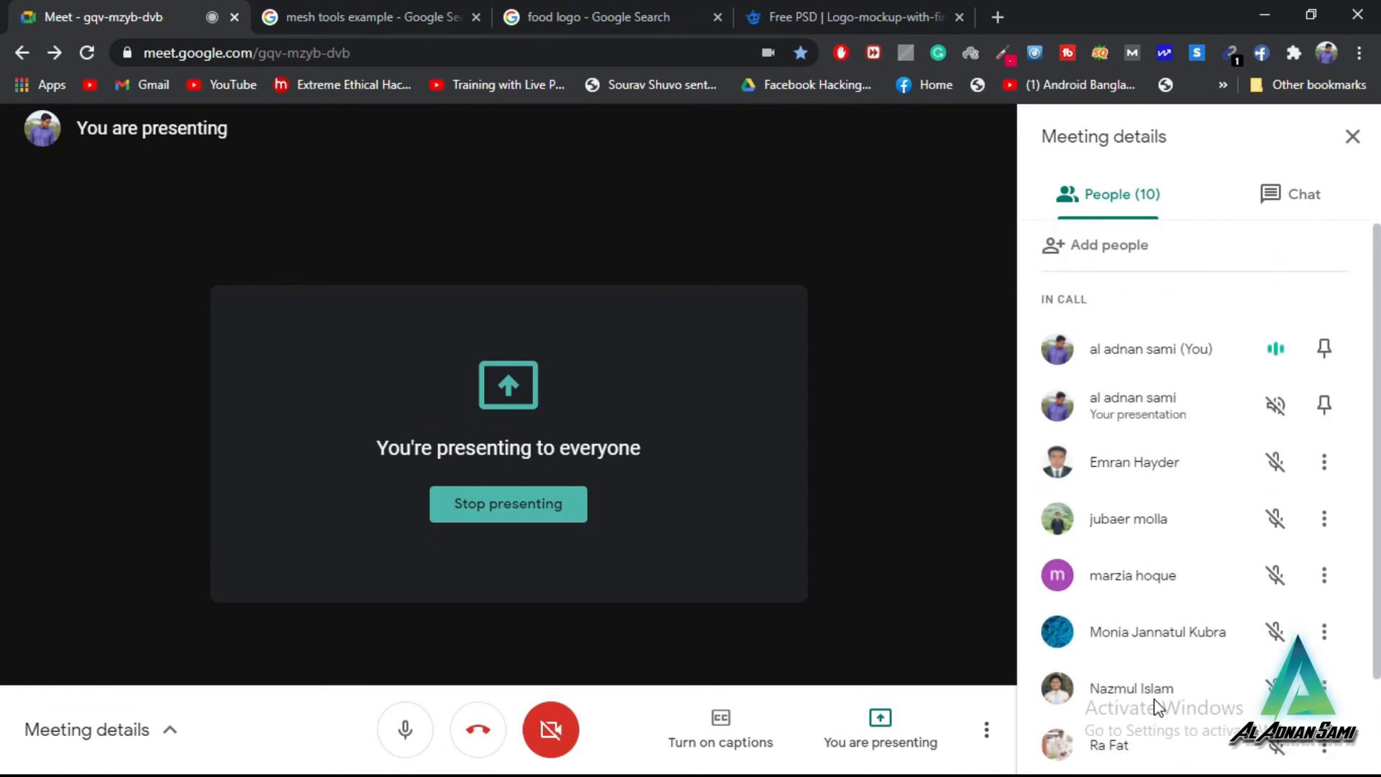
scroll(1156, 707, "down", 2)
key("super")
key("super")
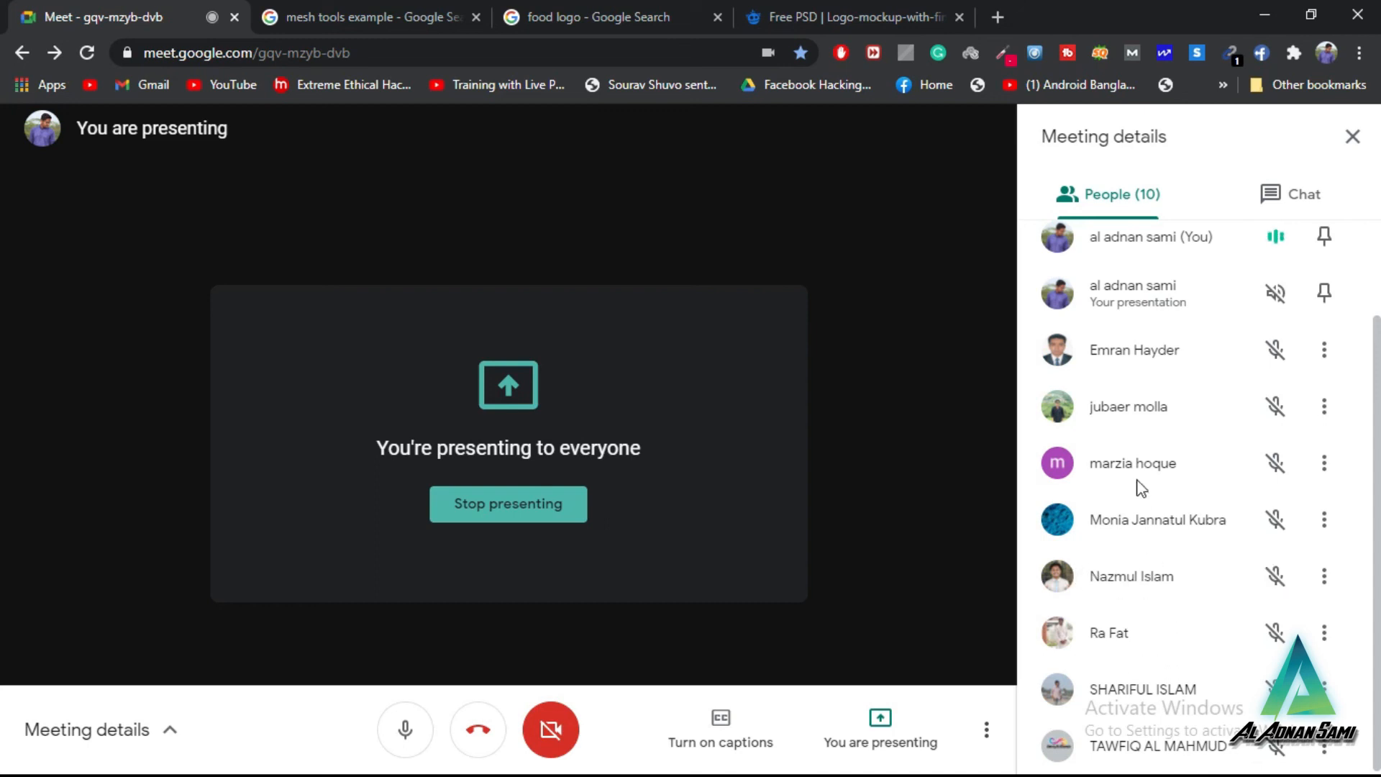
Step: Check the meeting chat and participants once more, close the meeting details and leave the call
left_click(1315, 201)
left_click(1104, 194)
left_click(1352, 136)
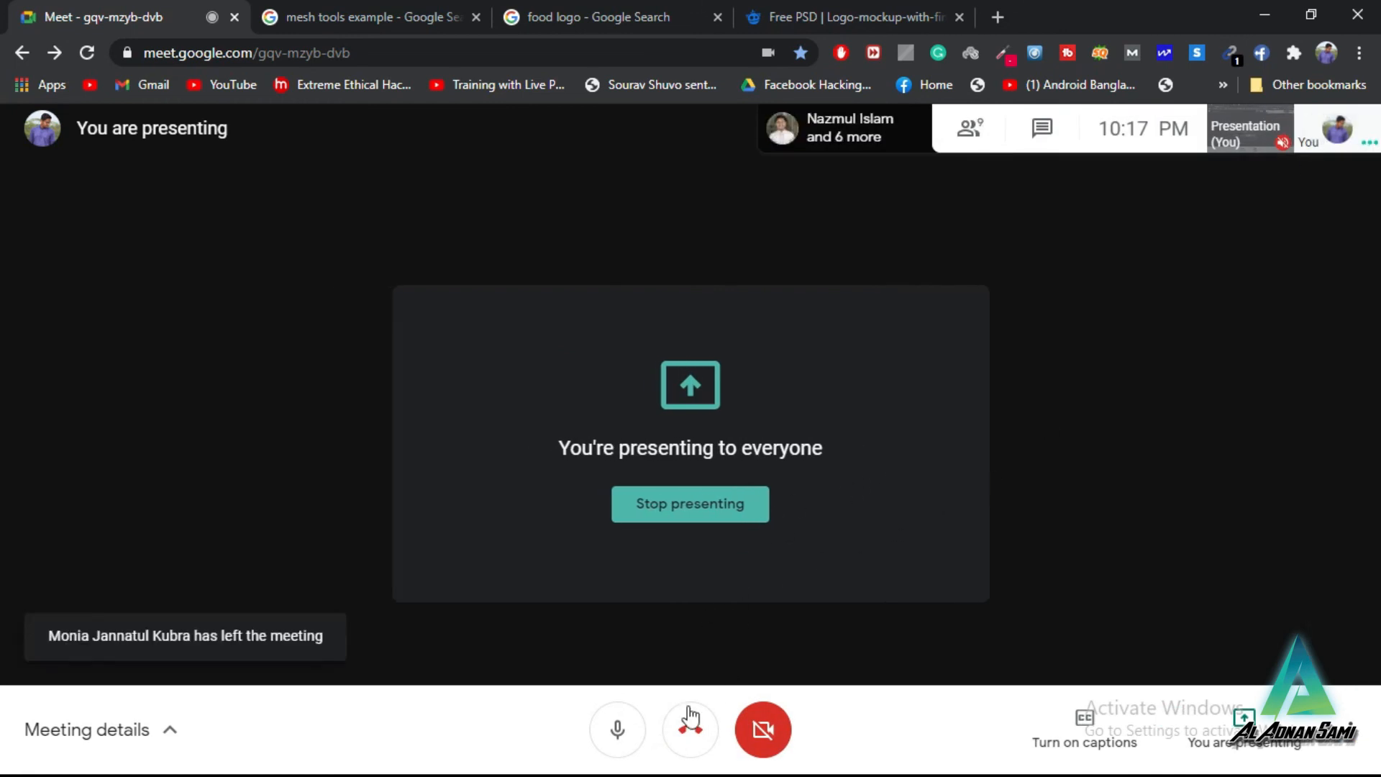
left_click(691, 734)
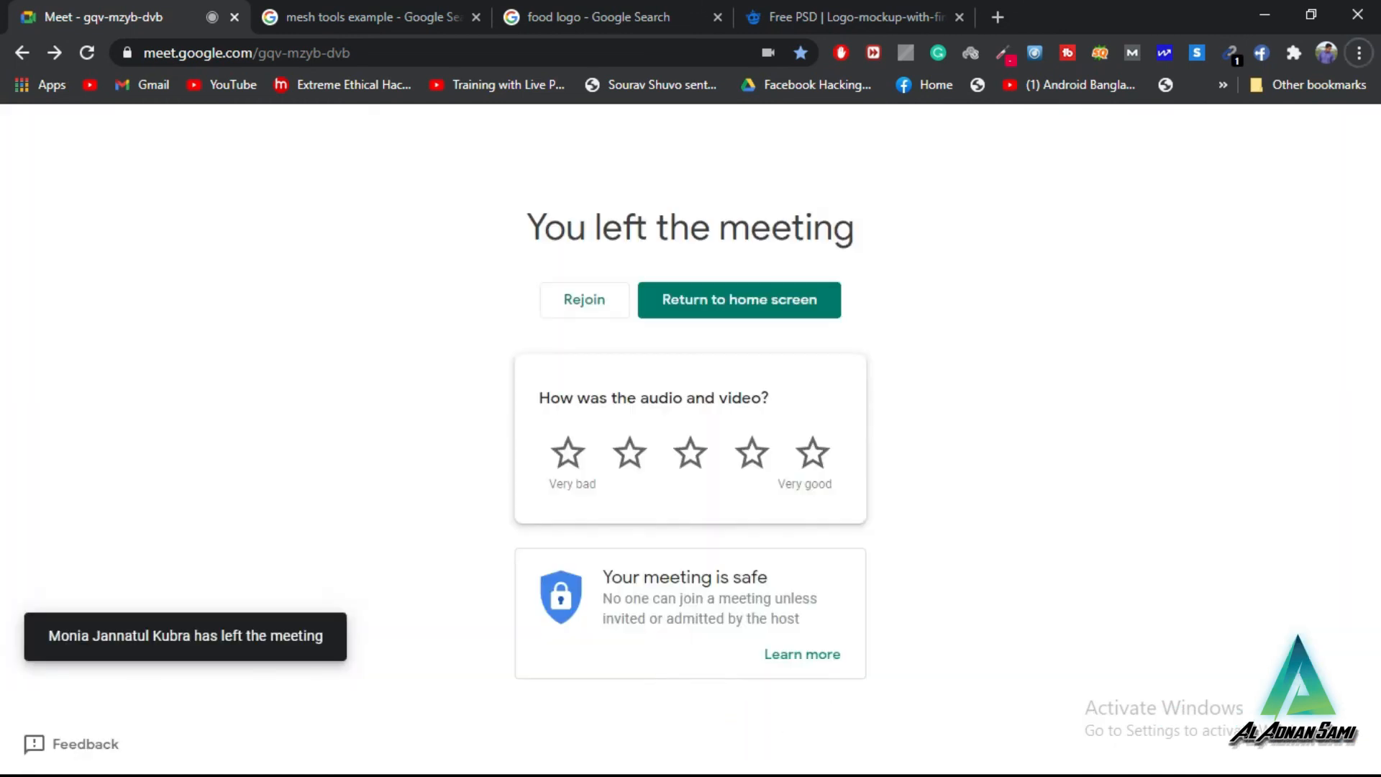
Step: Show the hidden system tray icons and open the screen recorder's menu
key("super")
left_click(1080, 755)
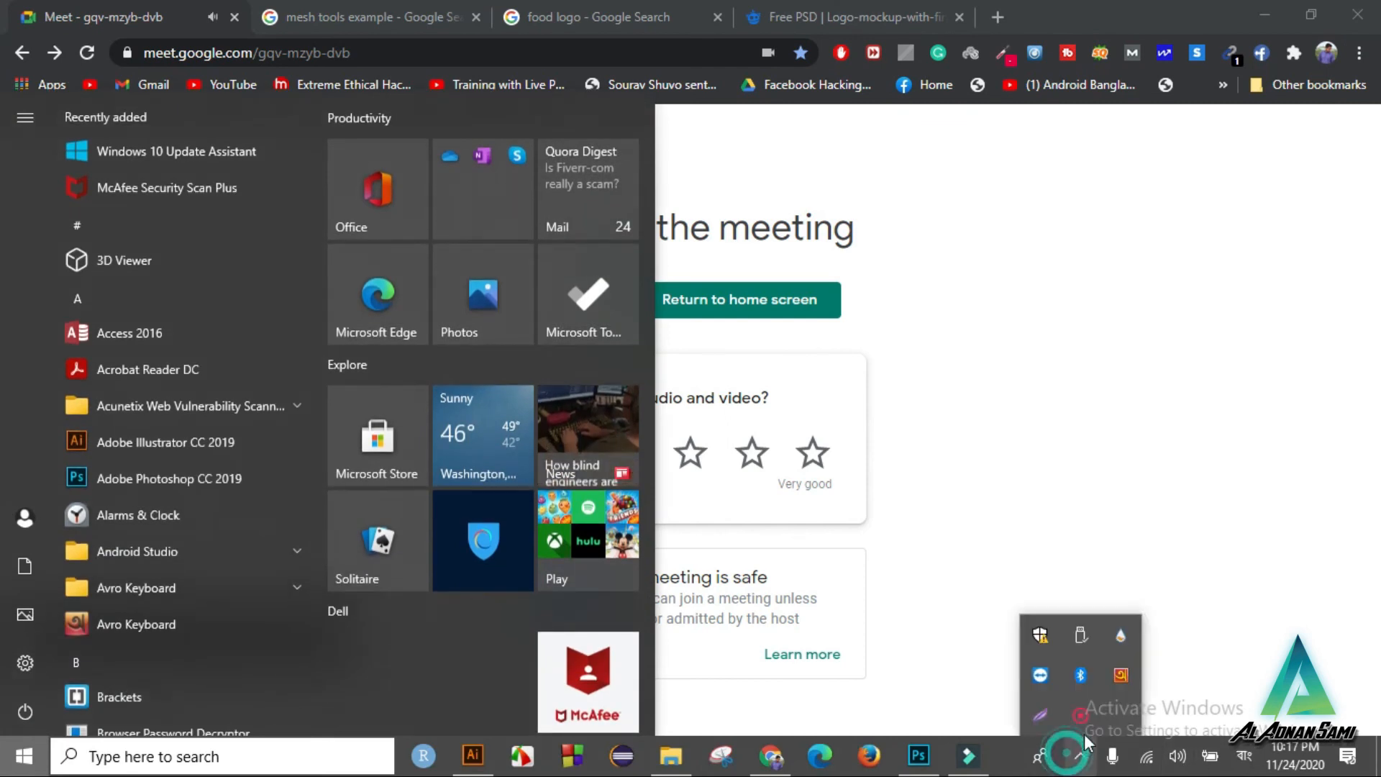
left_click(1082, 719)
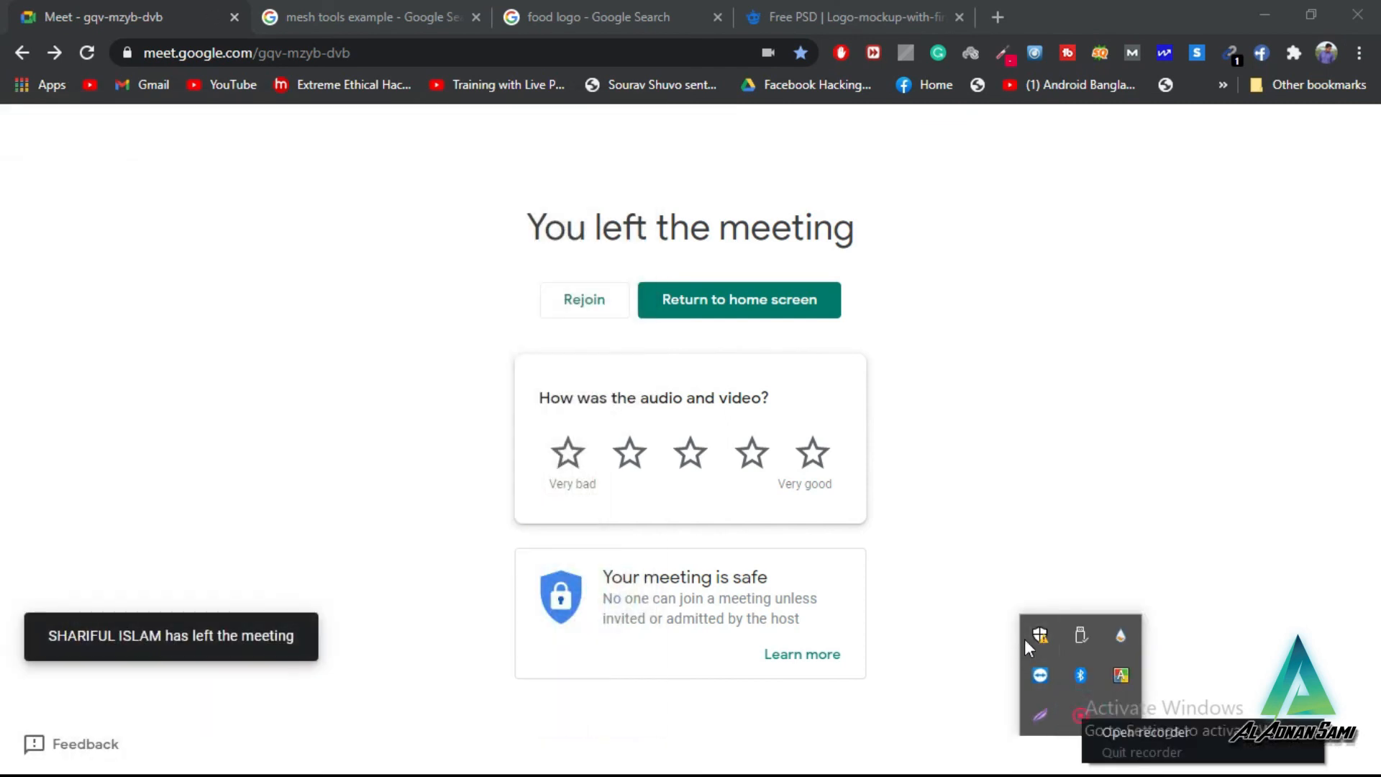